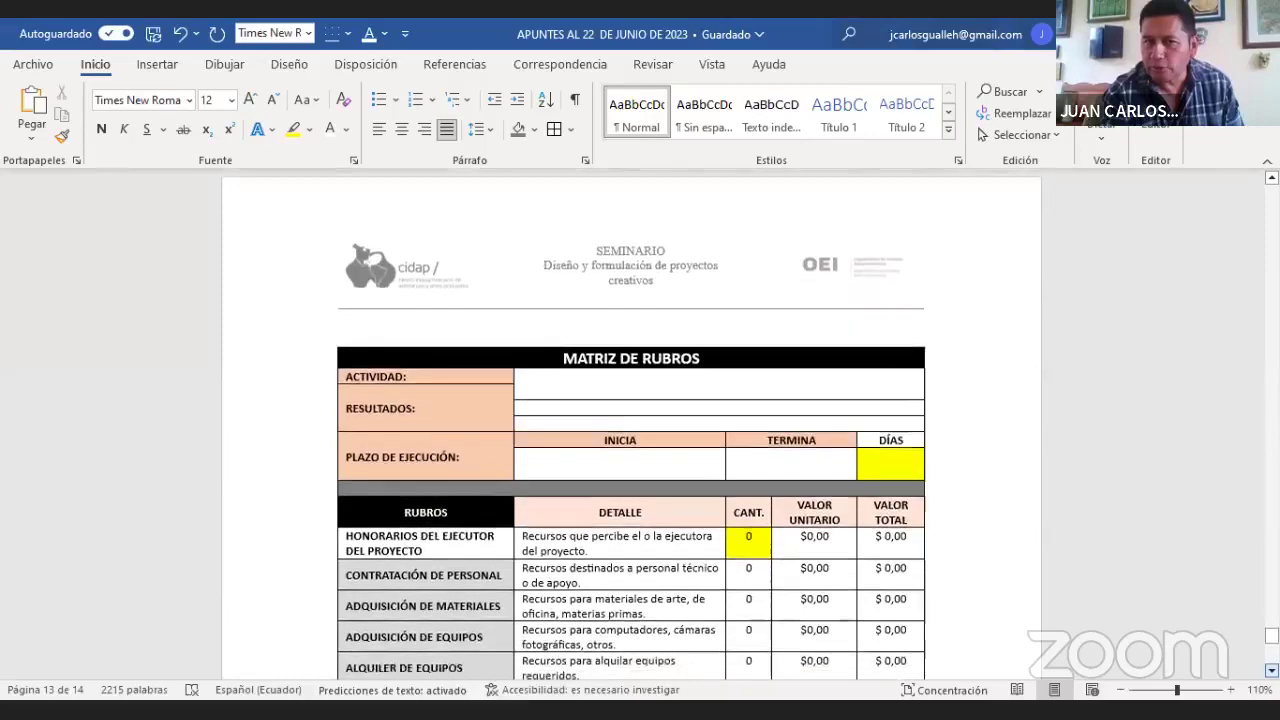
- Review the budget items, details, quantities and values listed in the MATRIZ DE RUBROS table down to its TOTAL row
scroll(631, 425, up, 2)
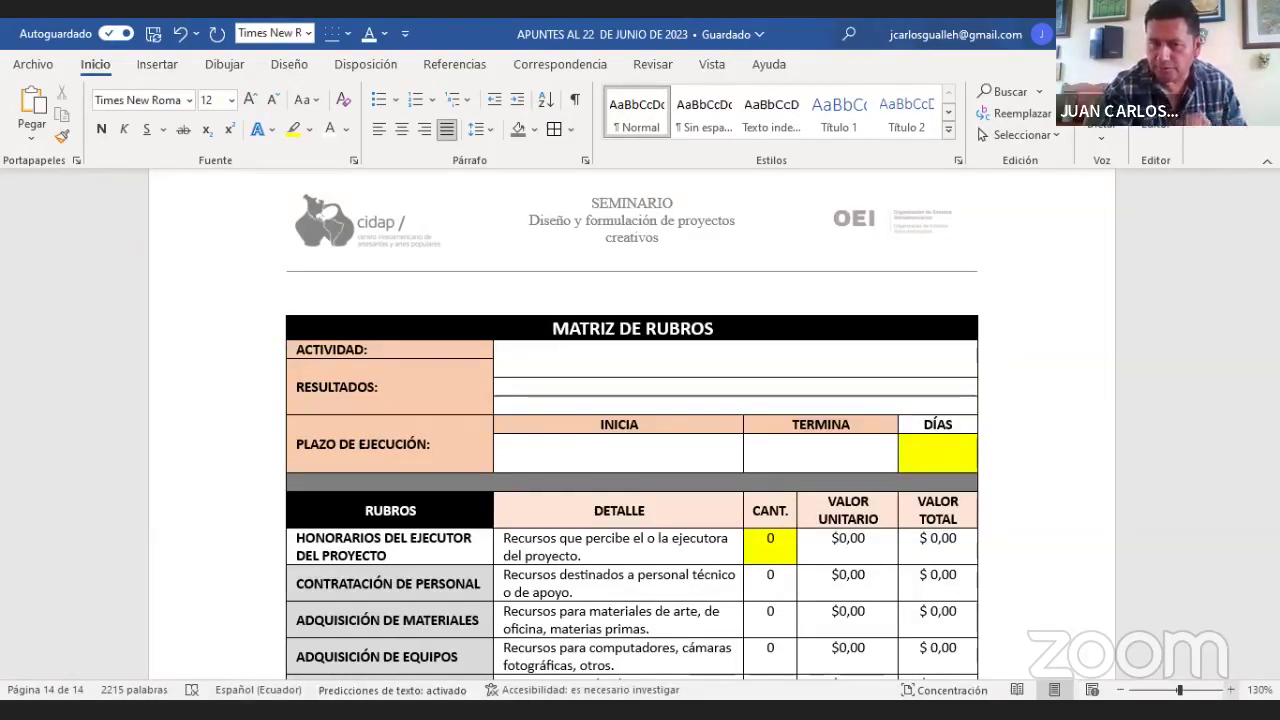
click(604, 357)
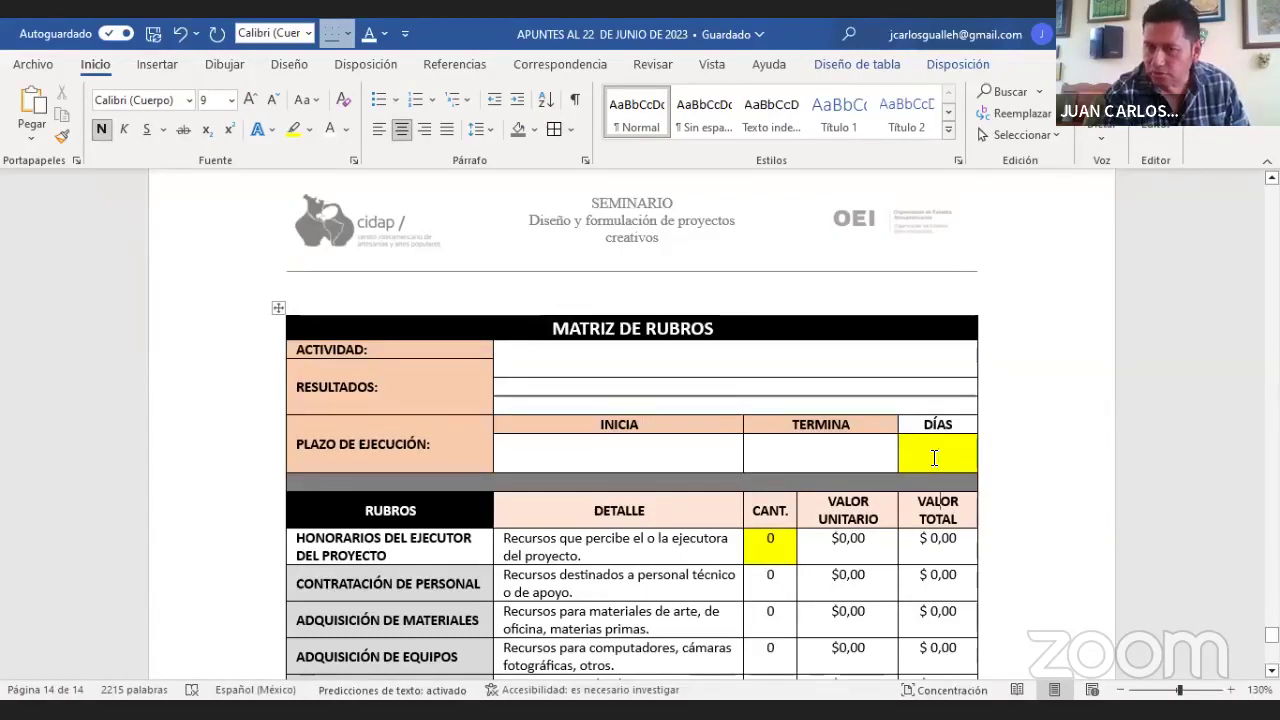
scroll(934, 457, down, 1)
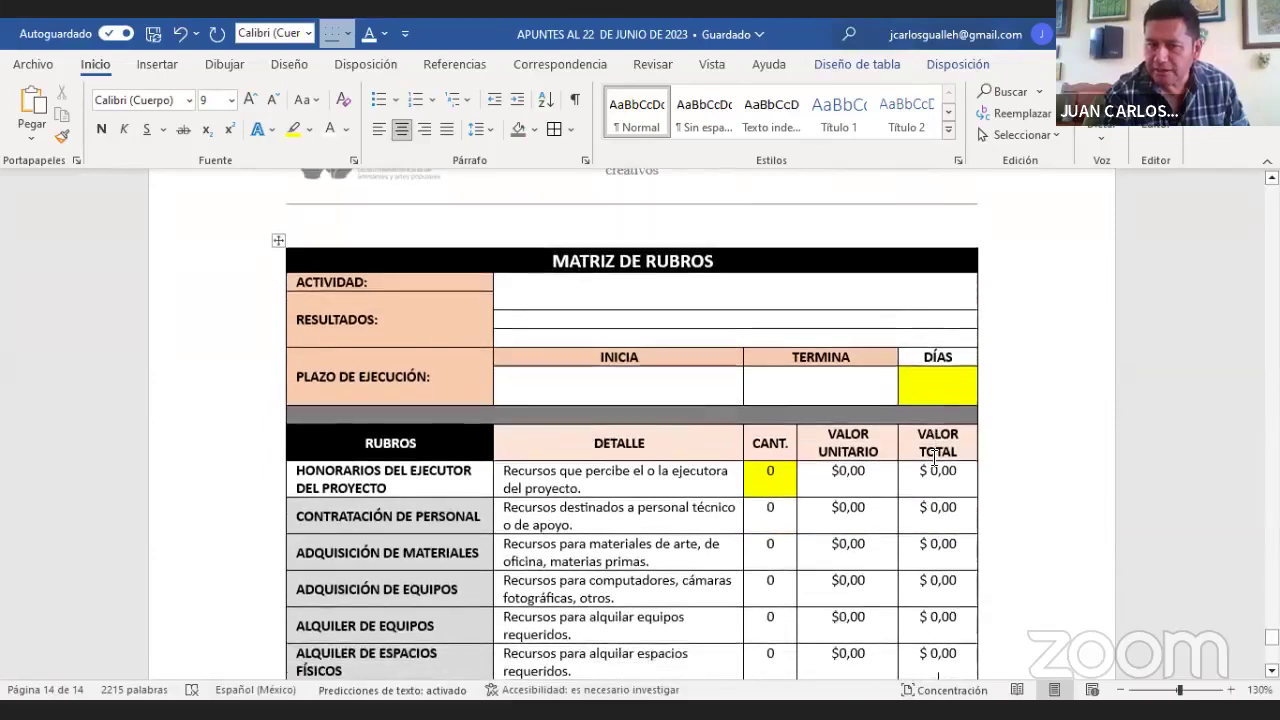
scroll(934, 457, down, 4)
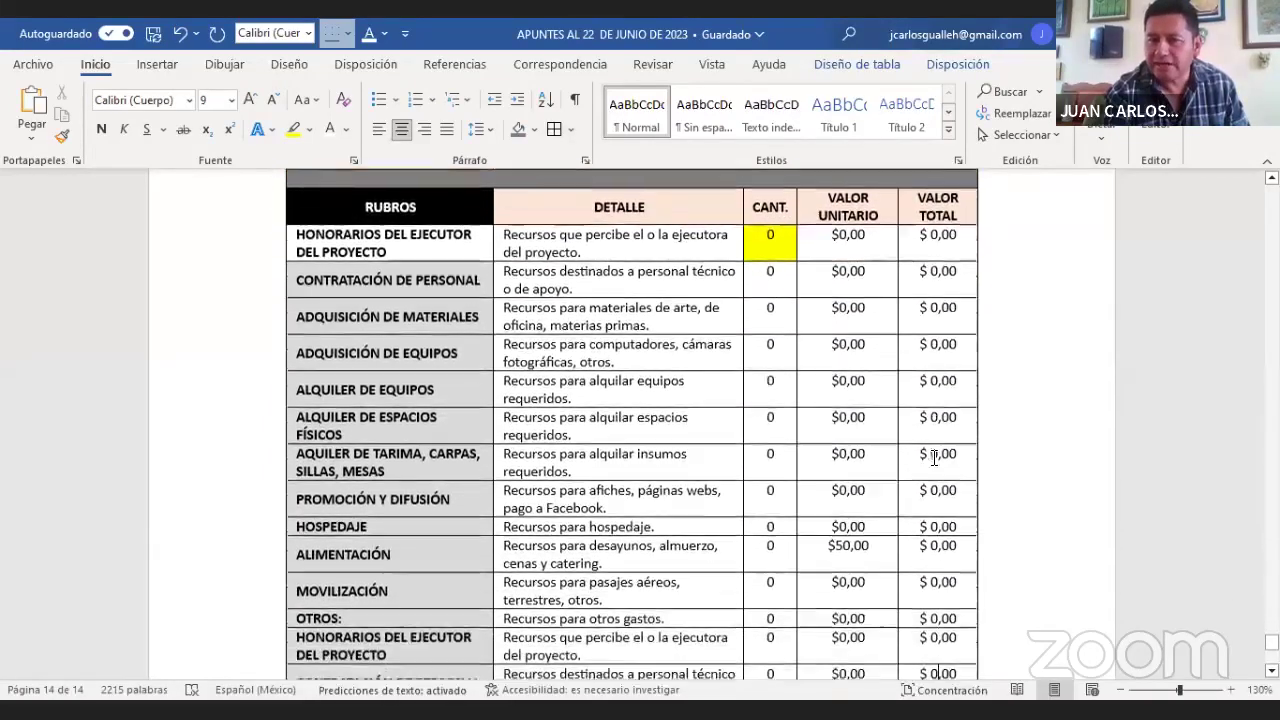
click(474, 244)
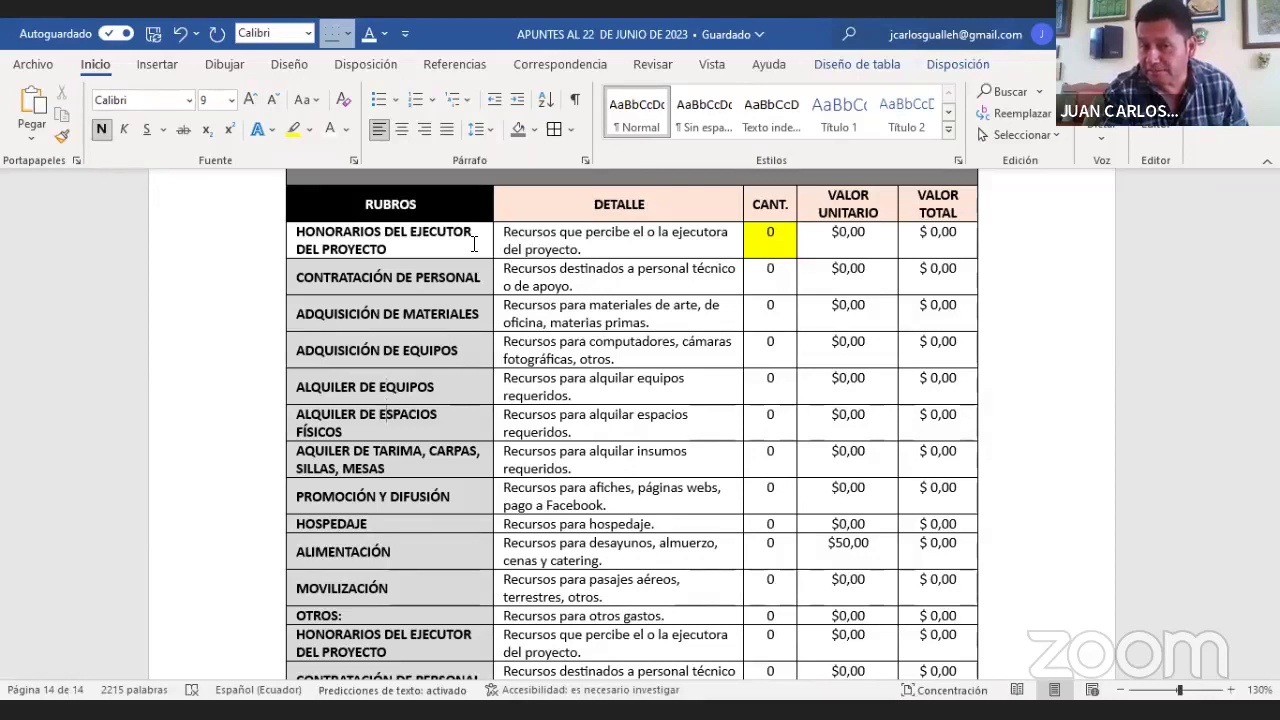
key(Down)
key(Down)
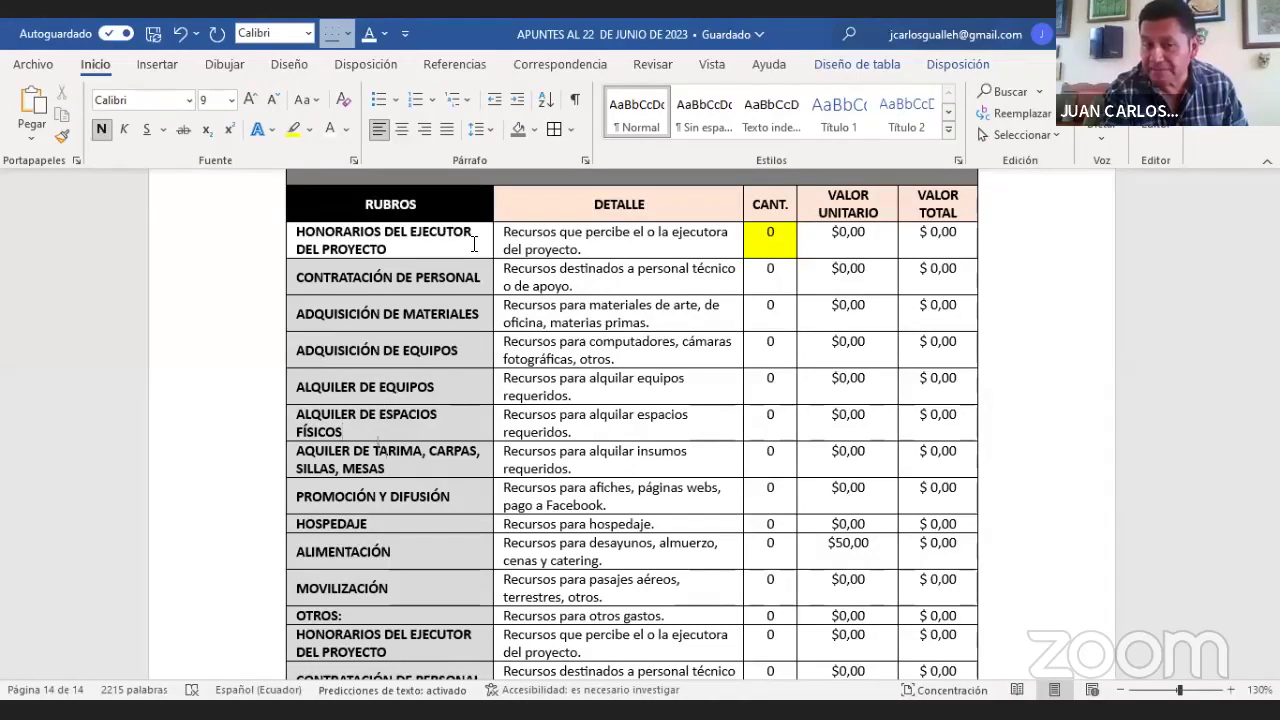
key(Right)
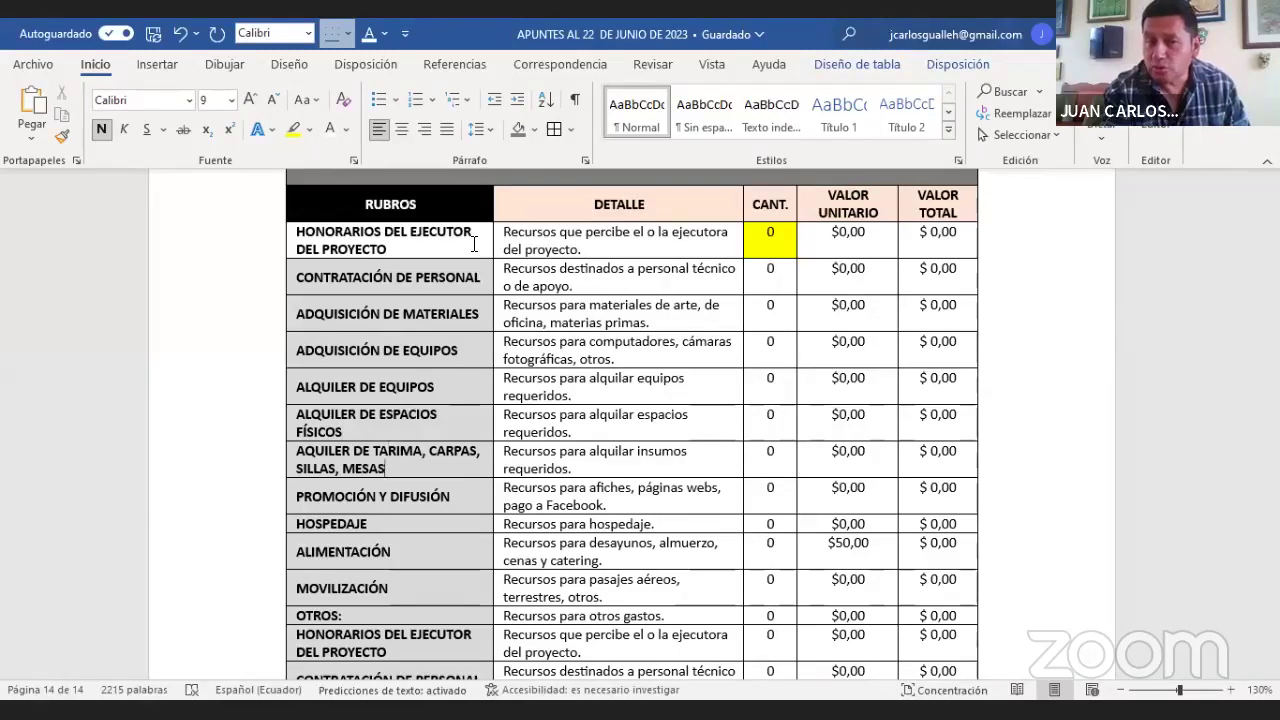
key(Down)
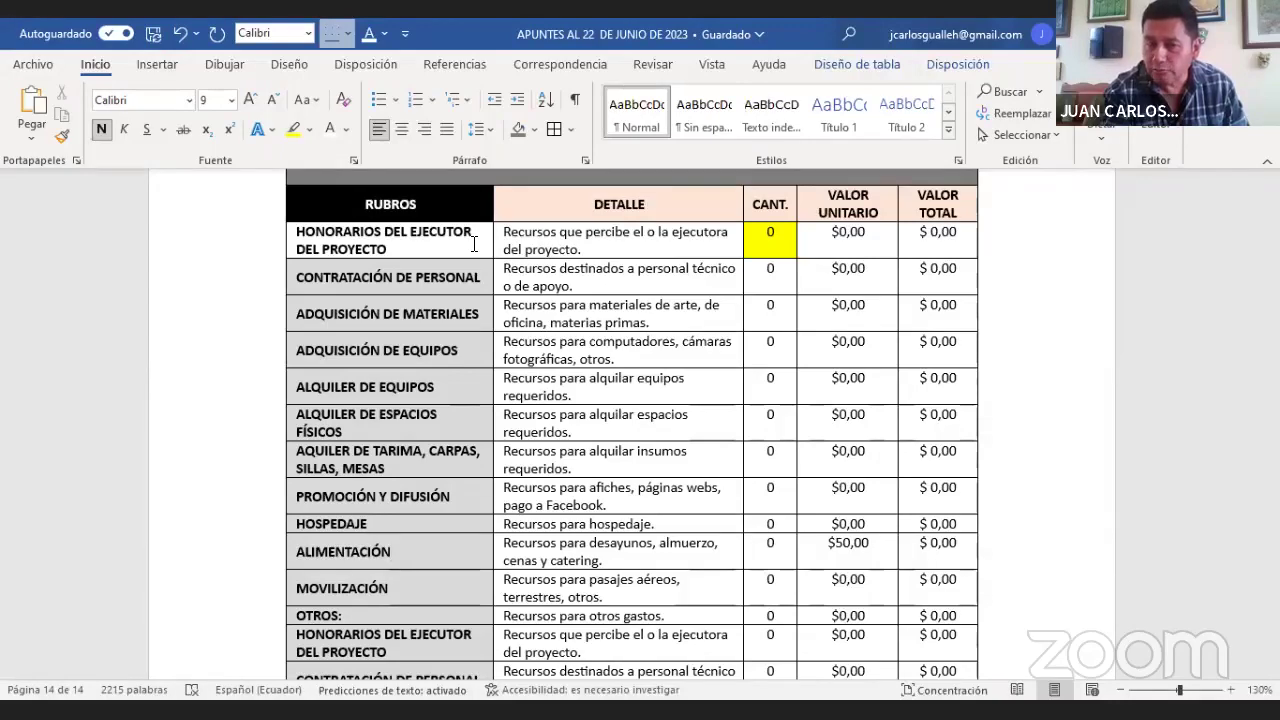
key(Down)
key(Down)
key(Down)
key(Down)
key(Down)
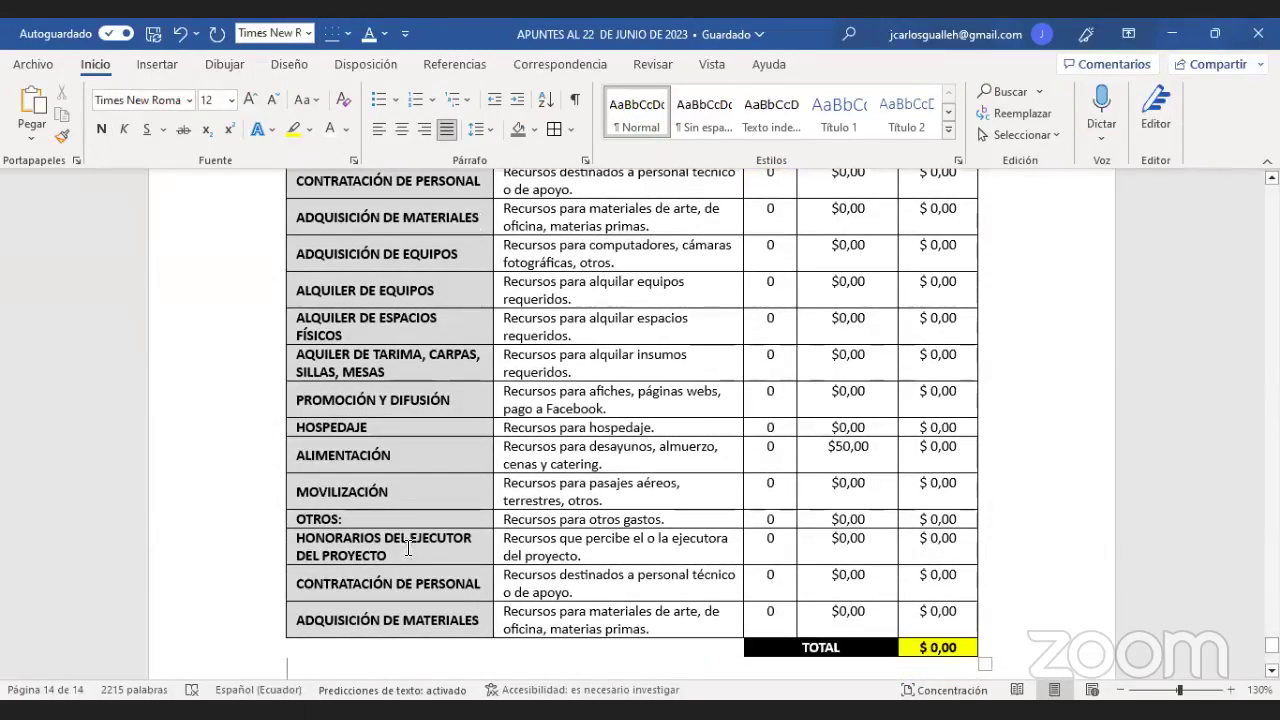
- Delete the three repeated rows between OTROS and TOTAL: Honorarios del ejecutor del proyecto, Contratación de personal and Adquisición de materiales
drag(554, 563, 938, 619)
click(937, 615)
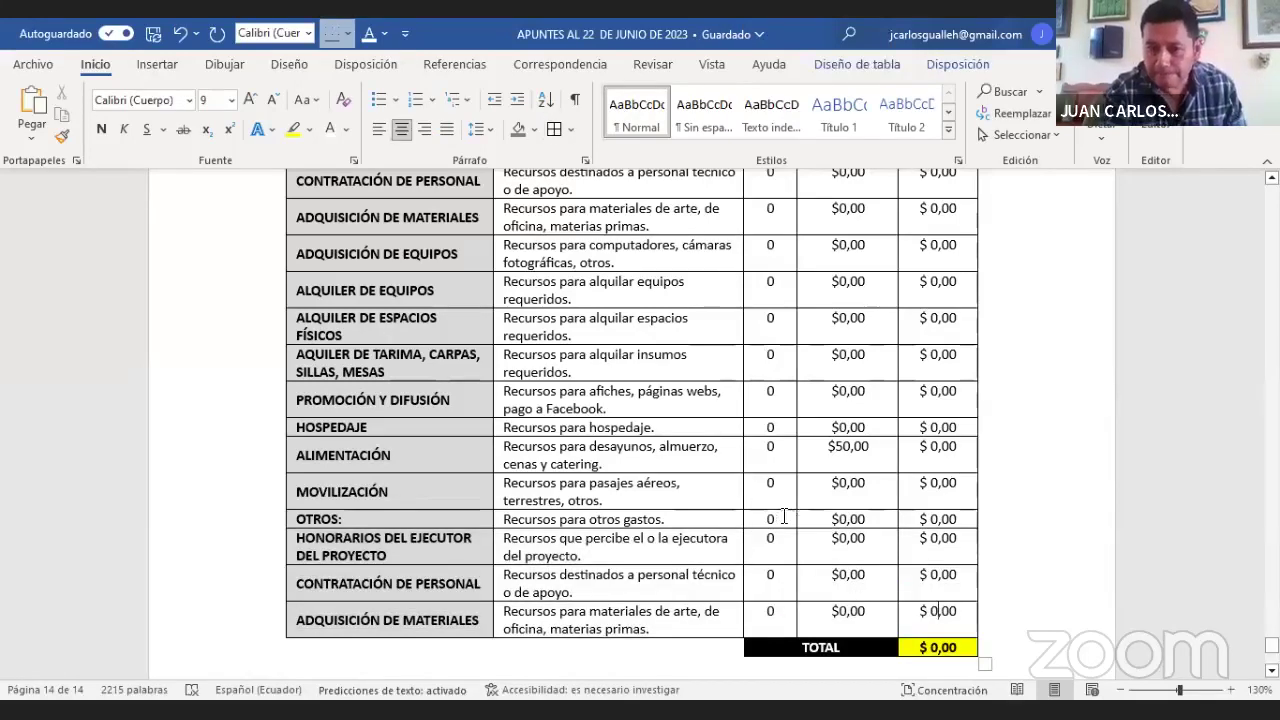
drag(447, 545, 426, 611)
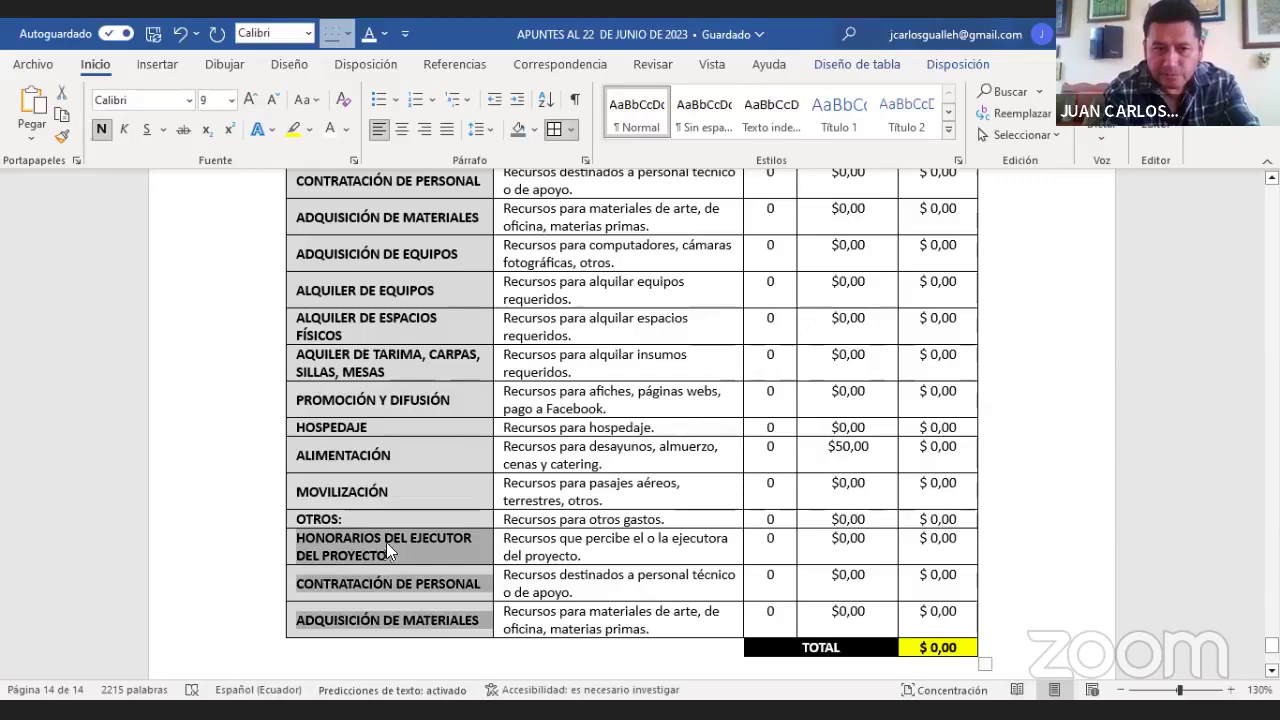
right_click(427, 614)
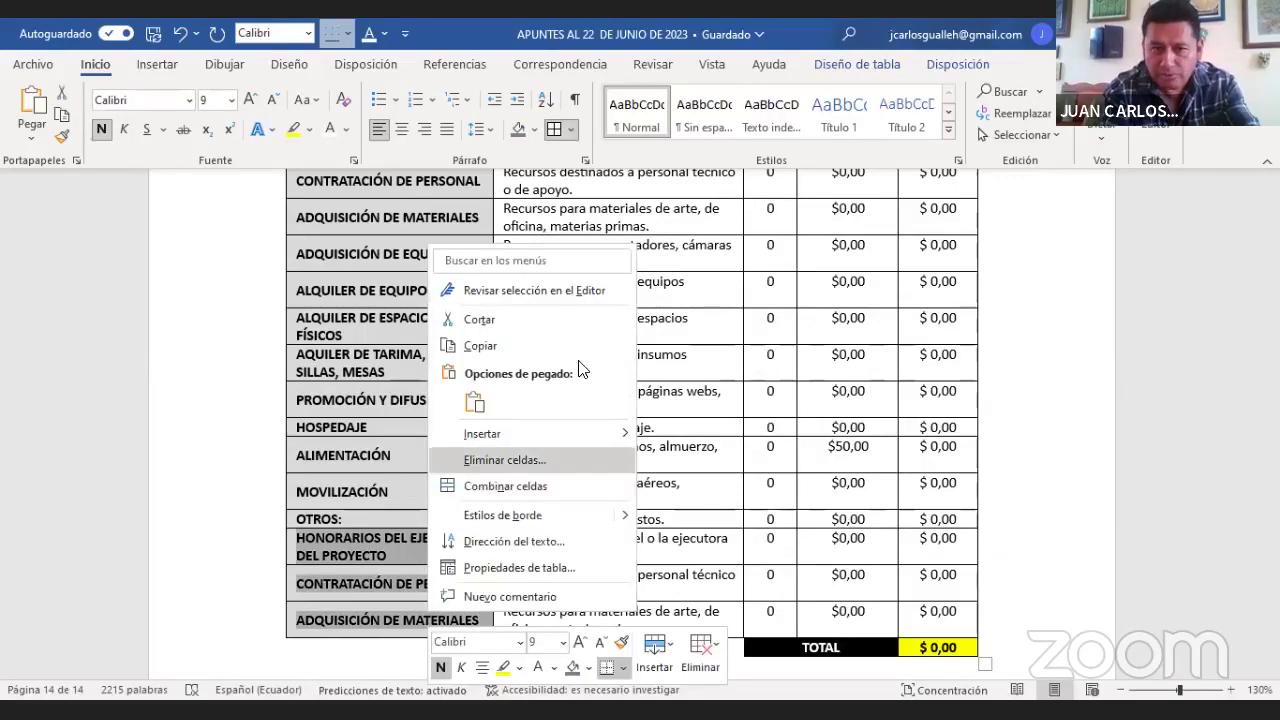
click(505, 460)
click(586, 351)
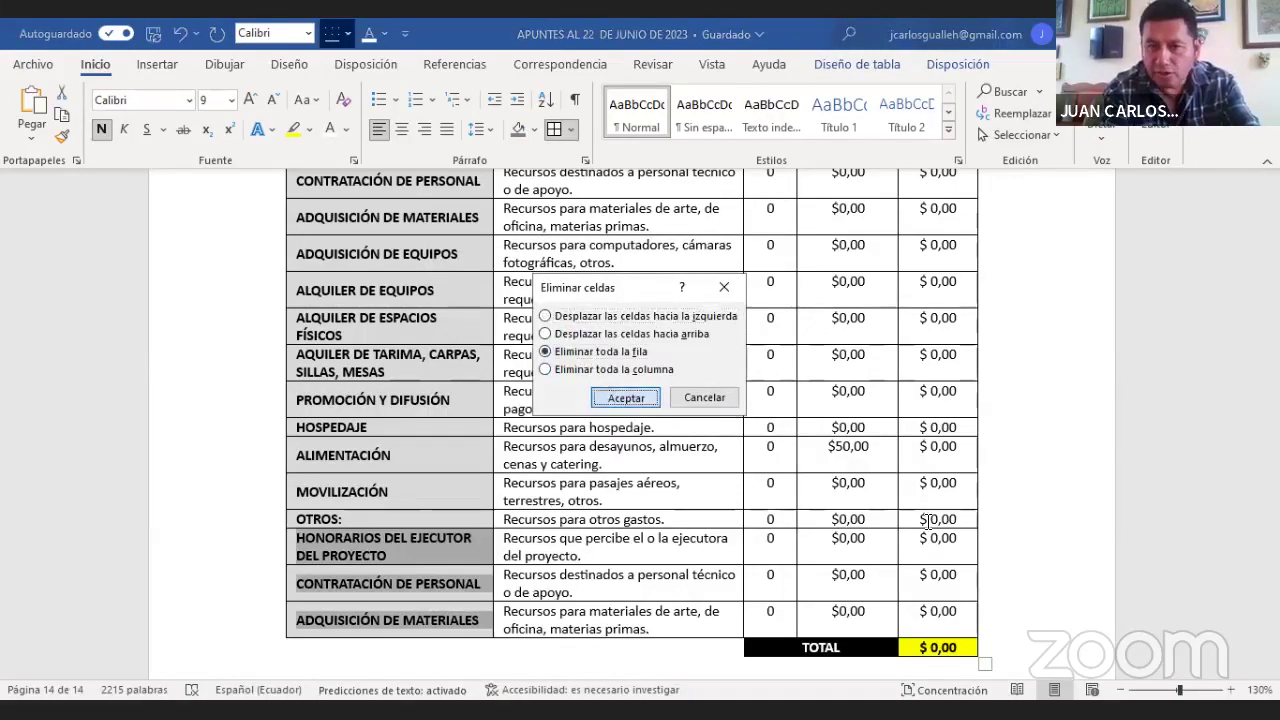
click(621, 397)
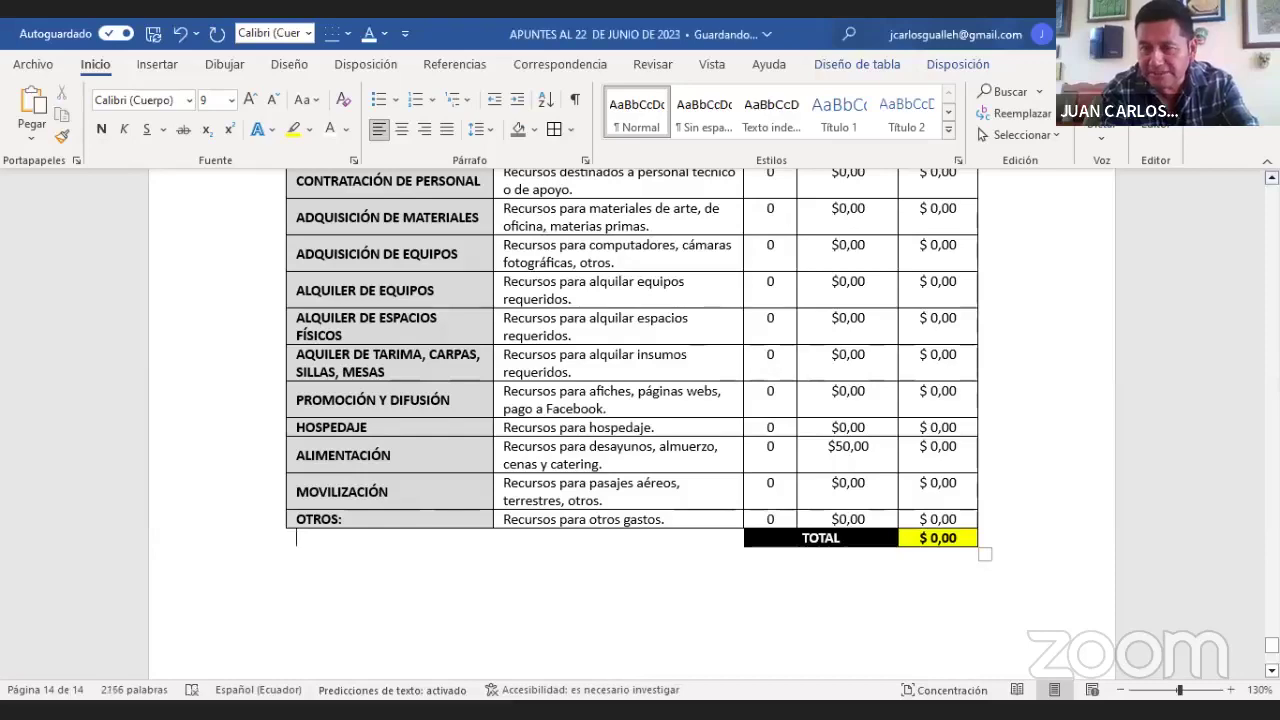
- Copy activity 1, "Identificar galerías internacionales en China, Rusia y Estados Unidos...", from the section 19 schedule into the ACTIVIDAD cell of the MATRIZ DE RUBROS
scroll(985, 553, up, 3)
scroll(632, 420, up, 1)
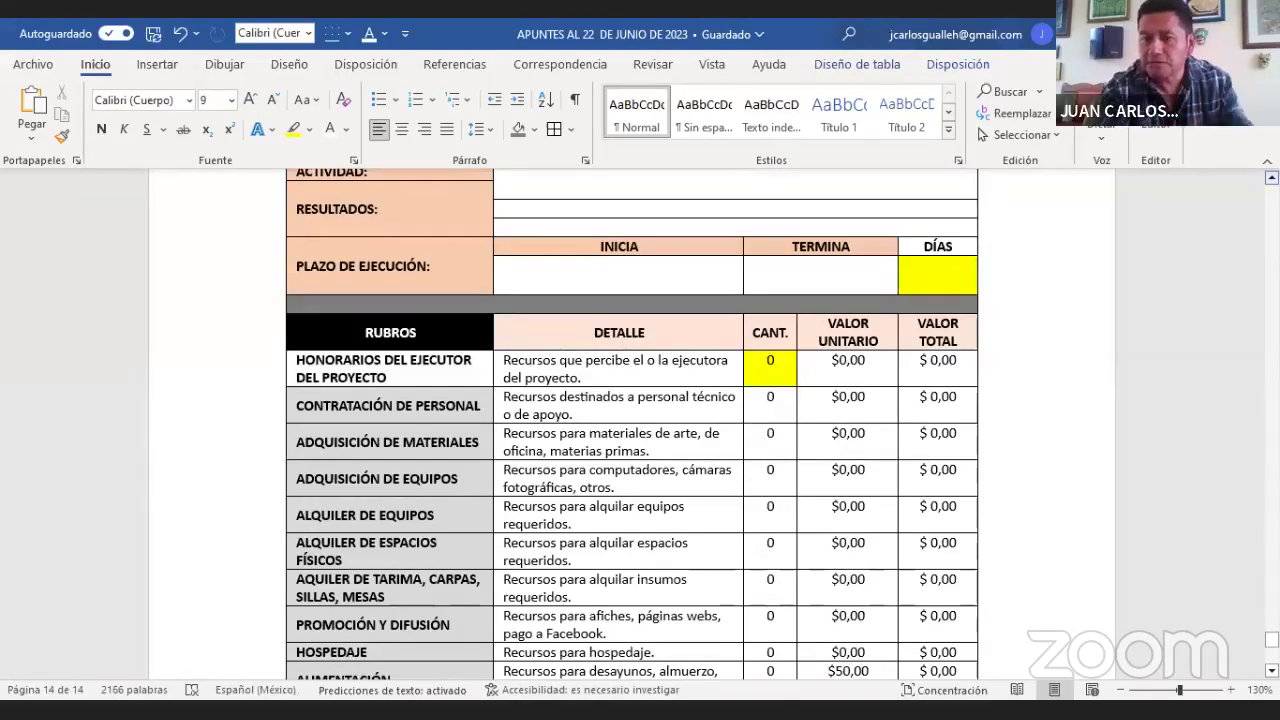
scroll(632, 425, up, 1)
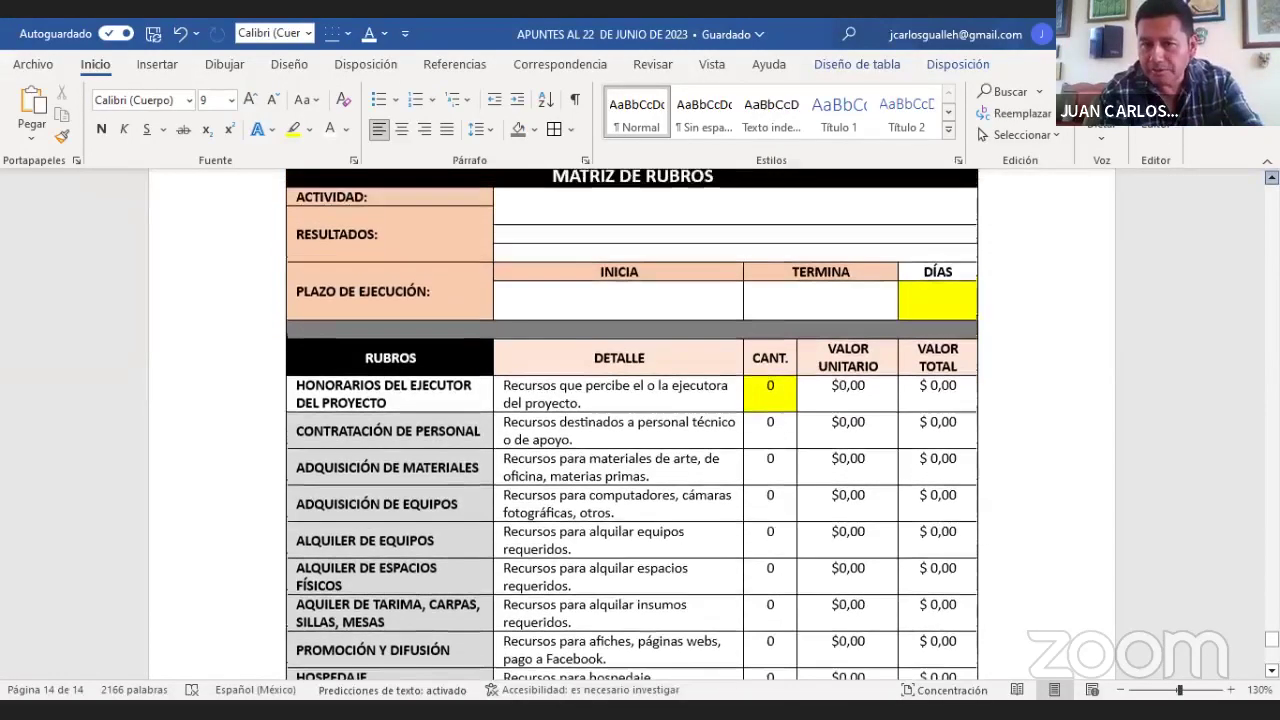
scroll(632, 425, up, 10)
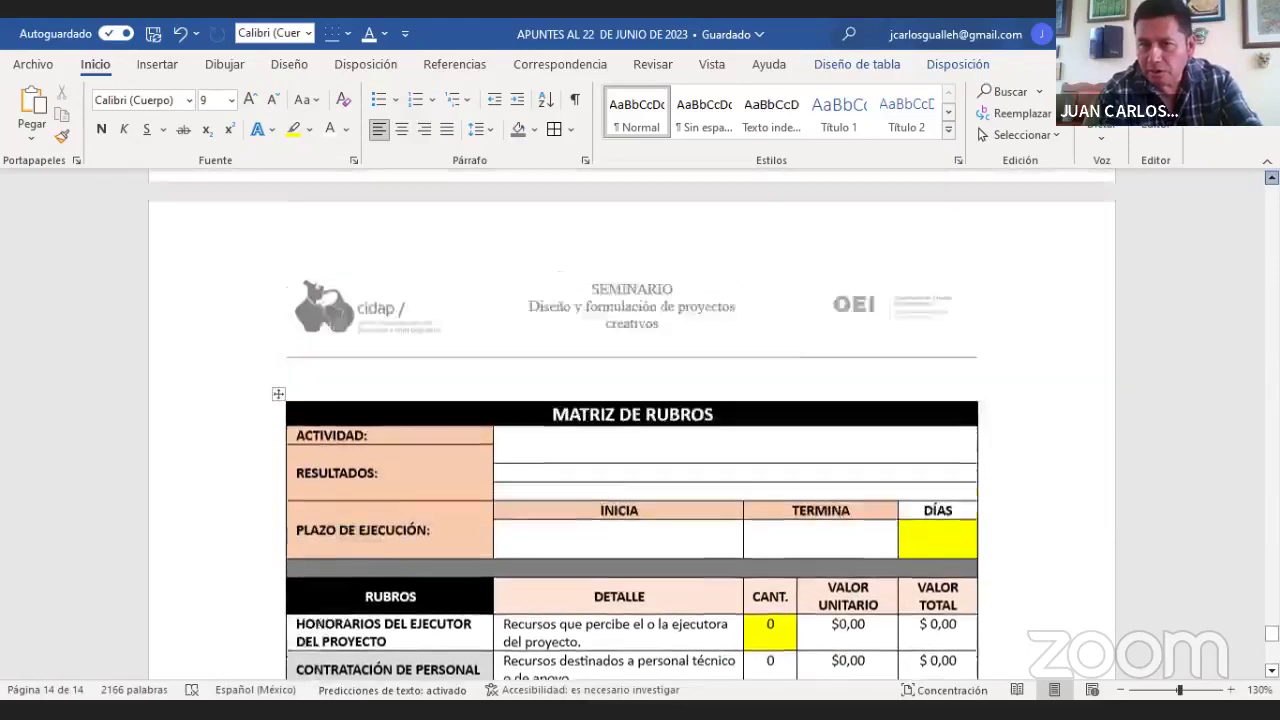
scroll(632, 425, up, 6)
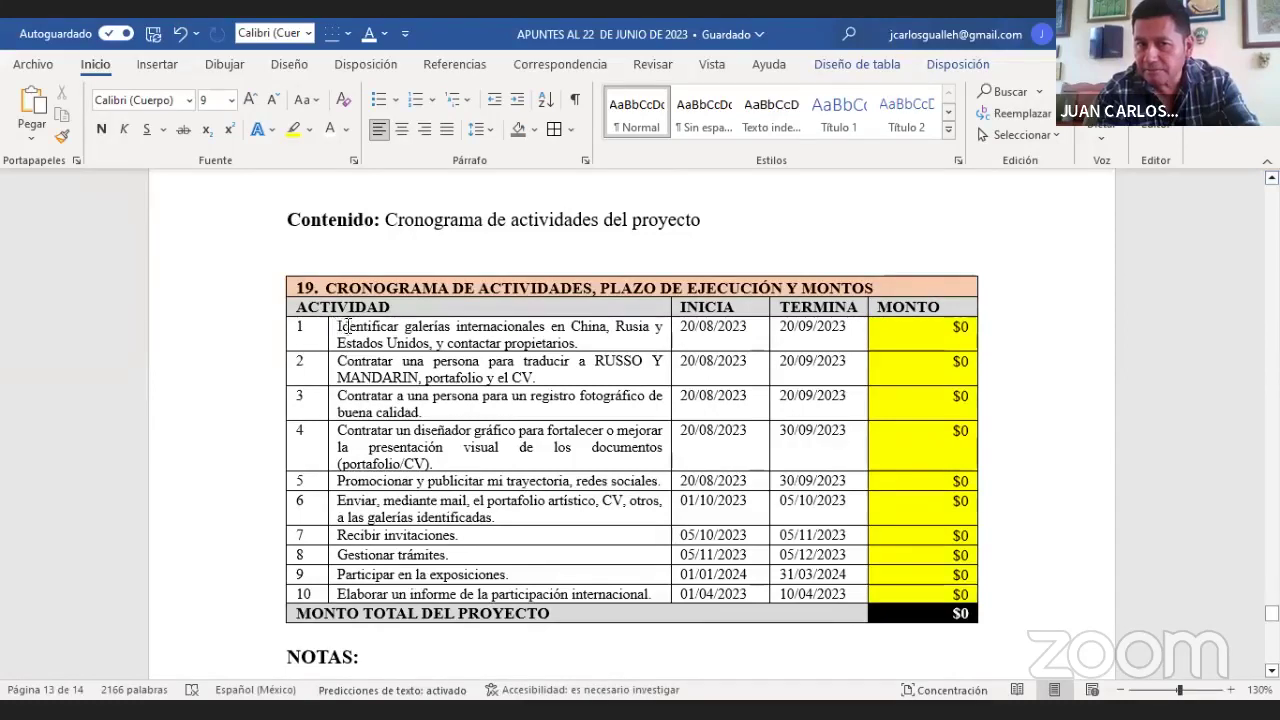
drag(339, 326, 579, 344)
key(ctrl+c)
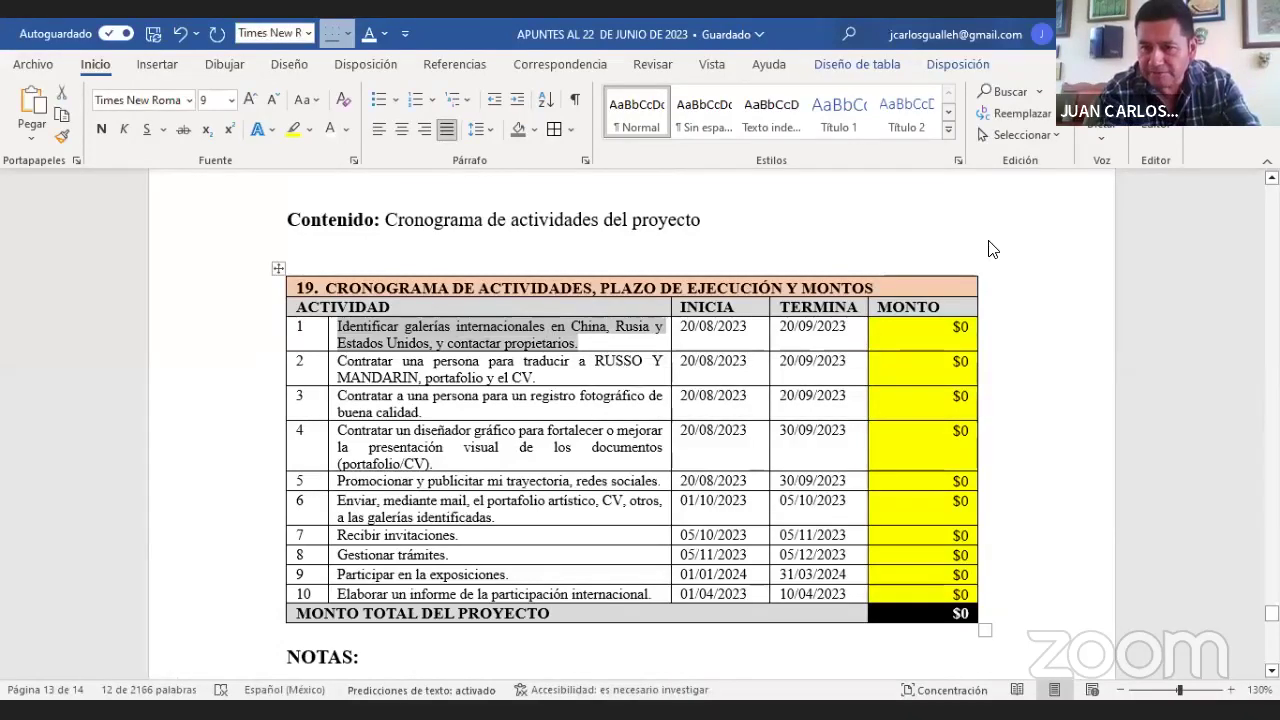
drag(1271, 612, 1271, 635)
click(650, 376)
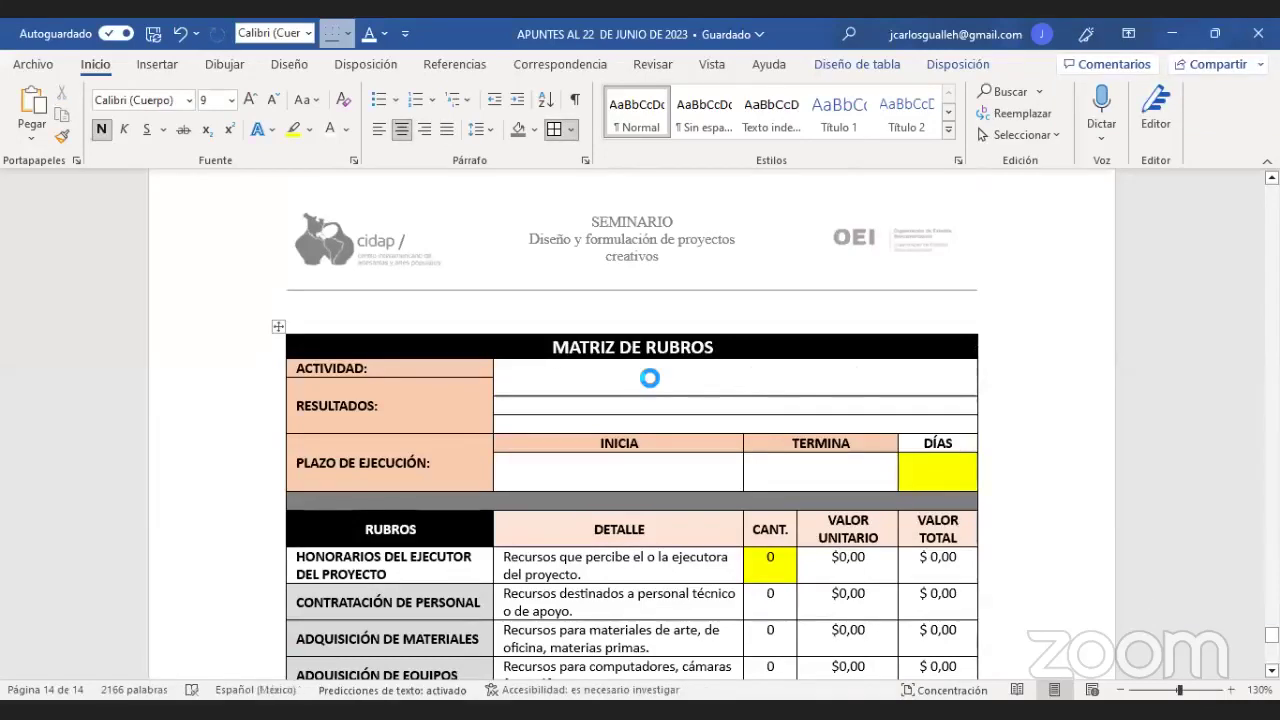
key(ctrl+v)
- Copy "listado con información completa de al menos 20 galerías internacionales, identificadas." from RESULTADOS ESPERADOS into the first RESULTADOS row of the MATRIZ DE RUBROS
click(648, 394)
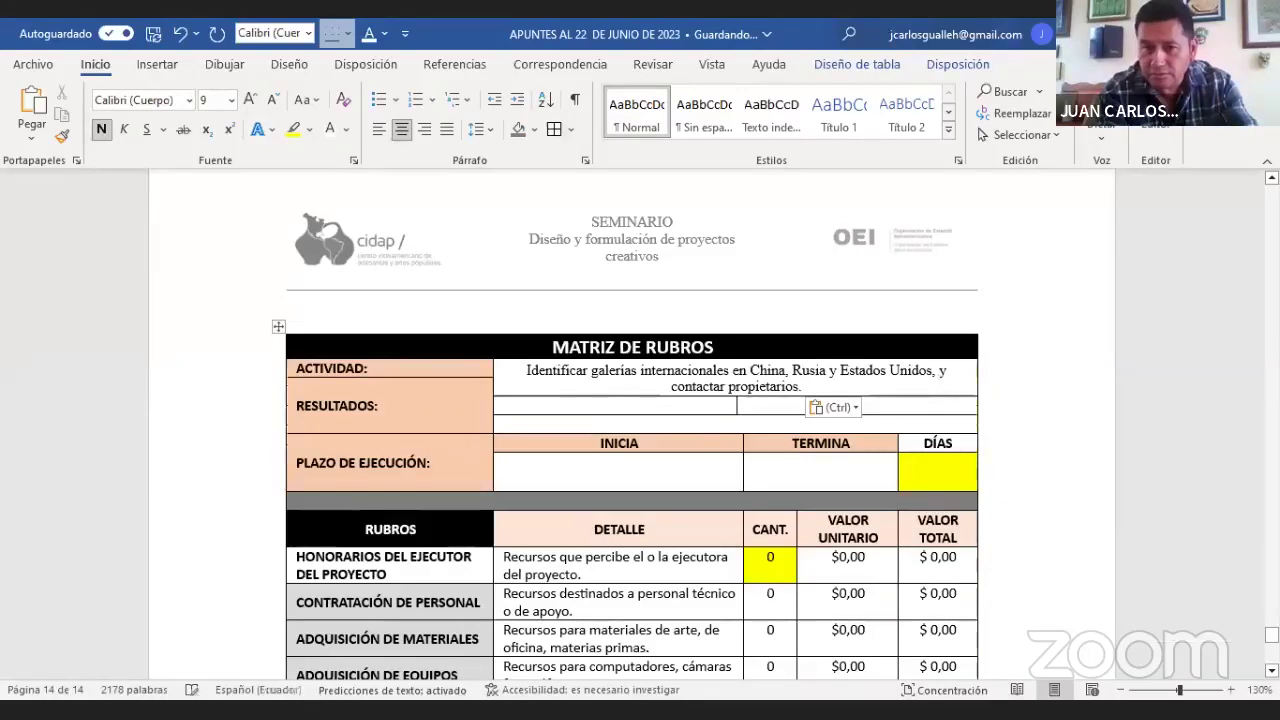
scroll(632, 425, up, 15)
scroll(632, 425, up, 10)
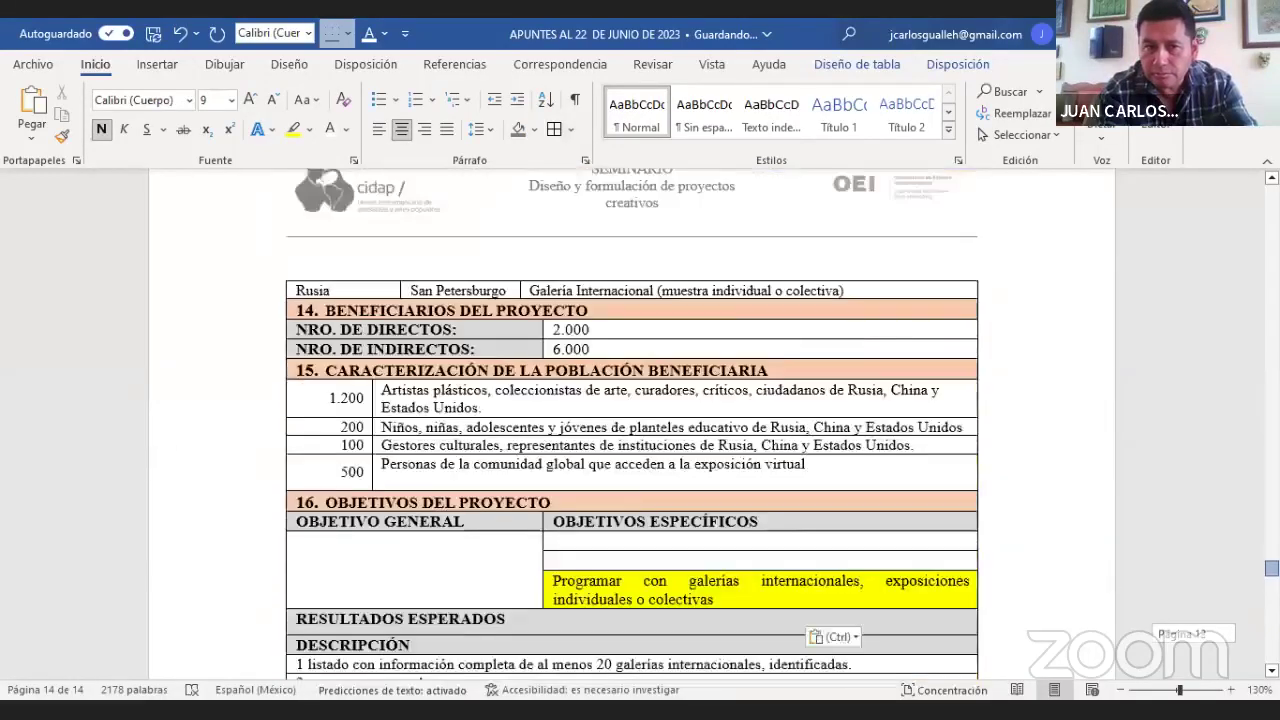
scroll(632, 425, down, 6)
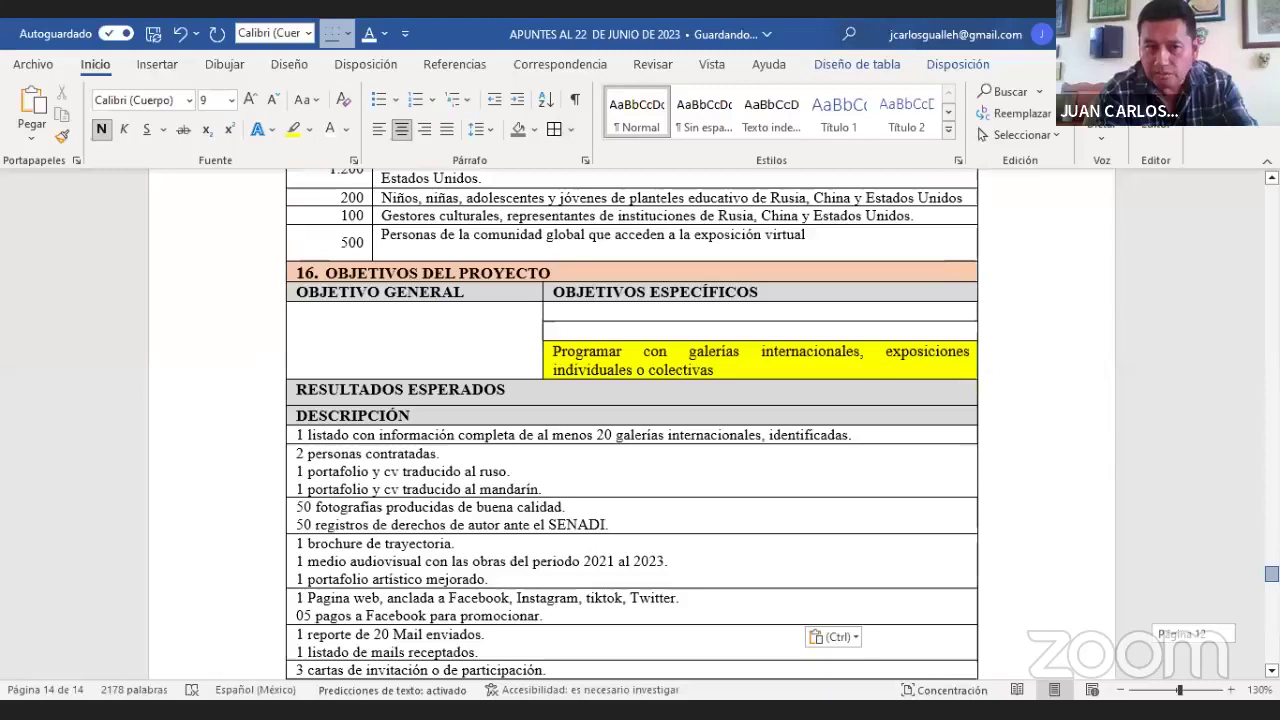
drag(293, 435, 824, 445)
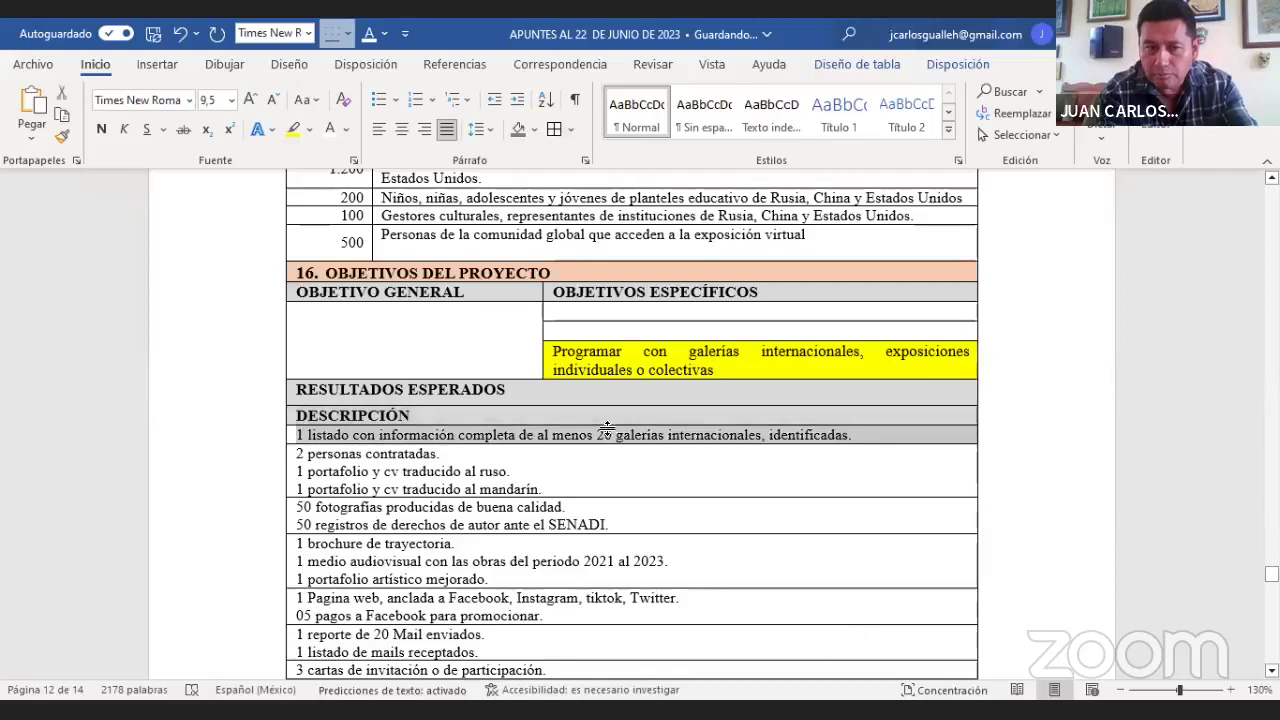
click(293, 439)
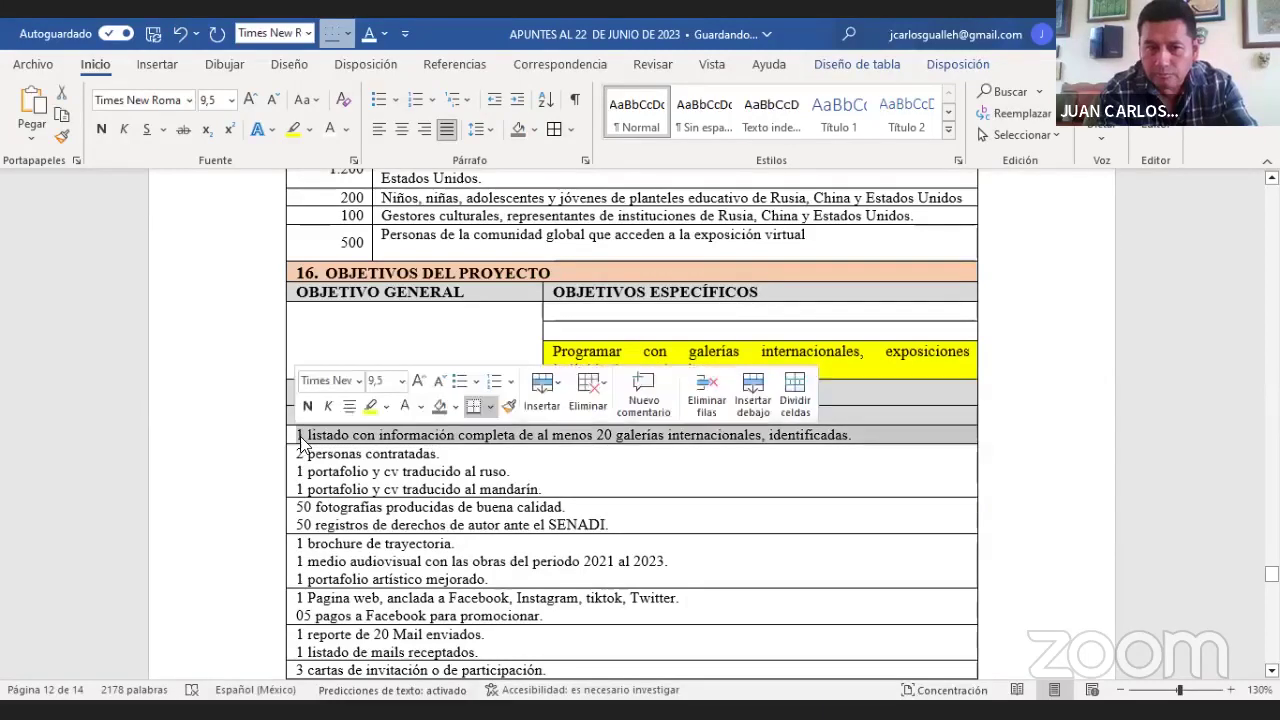
click(308, 440)
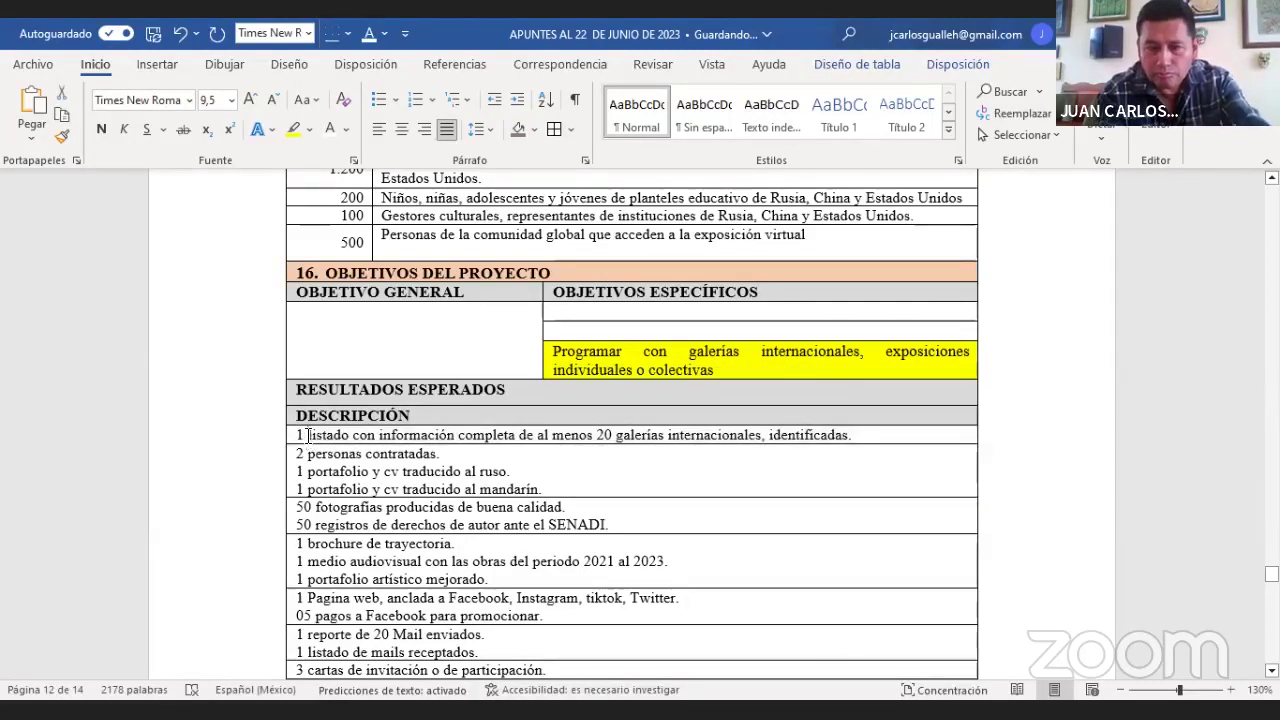
key(ctrl+shift+Right)
key(ctrl+shift+Right)
key(ctrl+shift+Right)
key(ctrl+shift+Right)
key(ctrl+shift+Right)
key(ctrl+shift+Right)
key(ctrl+shift+Right)
key(ctrl+shift+Right)
key(ctrl+shift+Right)
key(ctrl+shift+Right)
key(ctrl+shift+Right)
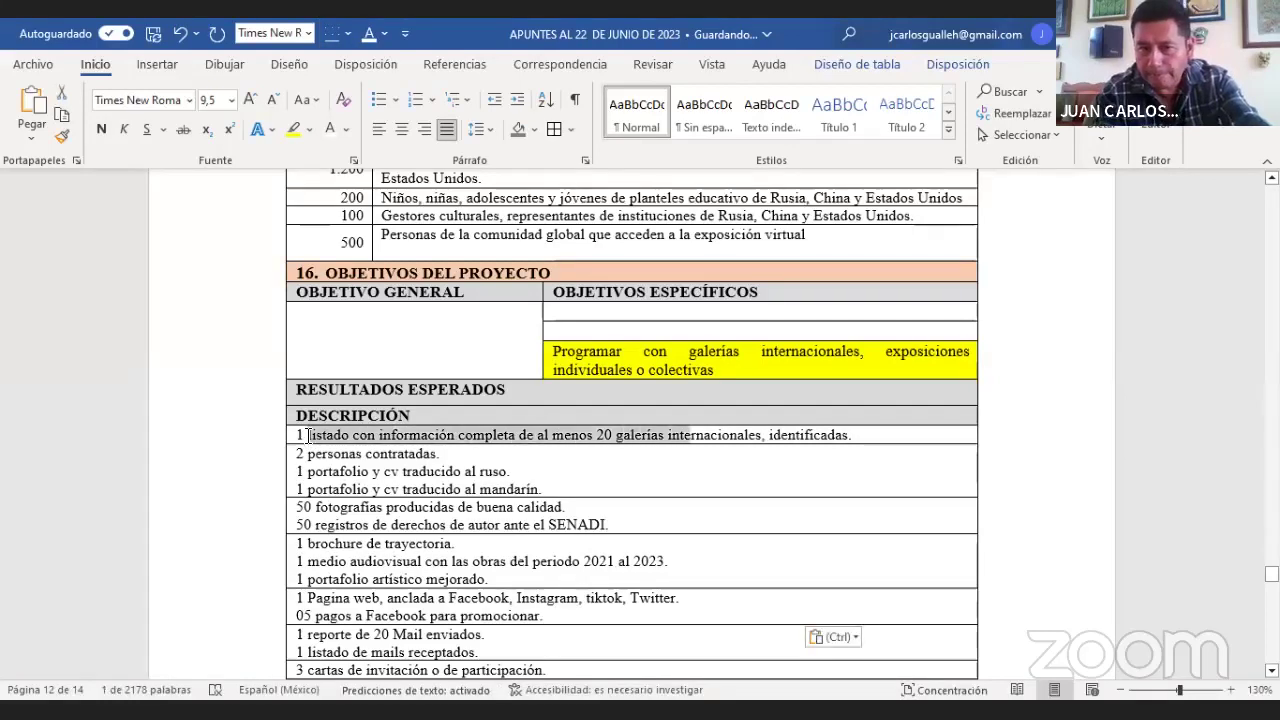
key(shift+Right)
key(shift+Right)
key(shift+Right)
key(shift+Right)
key(shift+Right)
key(shift+Right)
key(shift+Right)
key(shift+Right)
key(shift+Right)
key(shift+Right)
key(shift+Right)
key(shift+Right)
key(shift+Right)
key(shift+Right)
key(shift+Right)
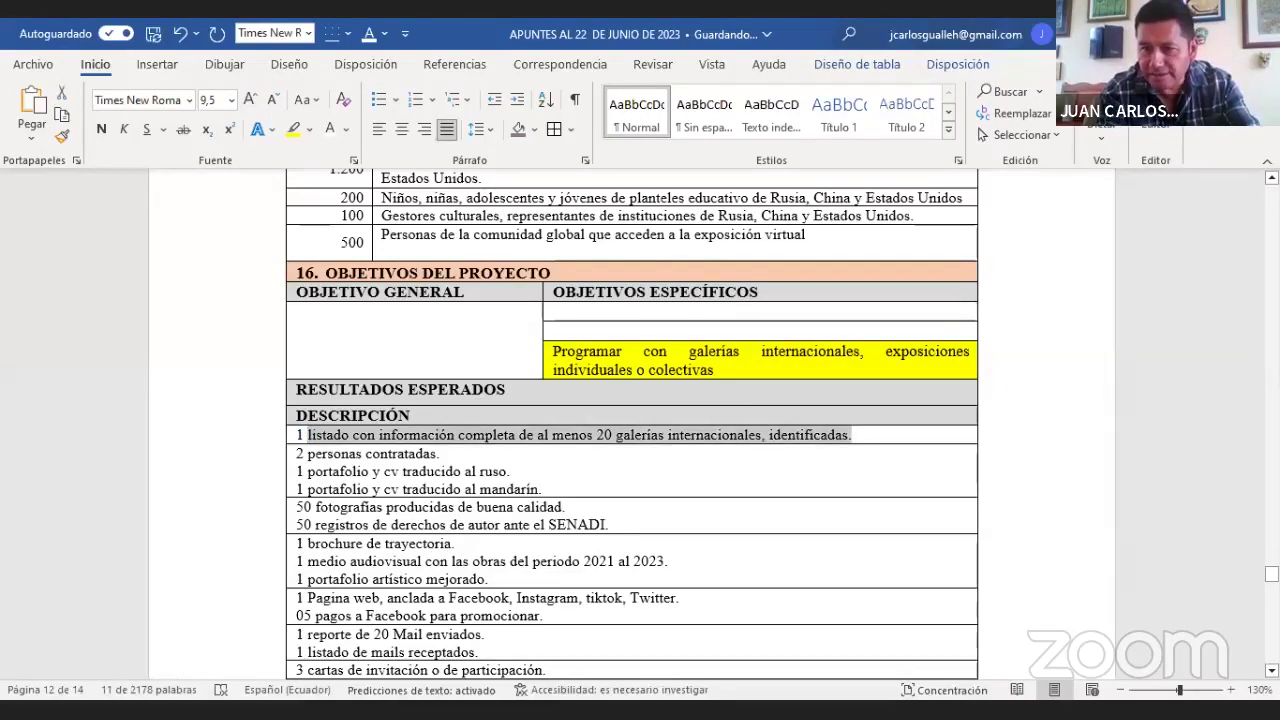
drag(1271, 573, 1271, 632)
click(632, 490)
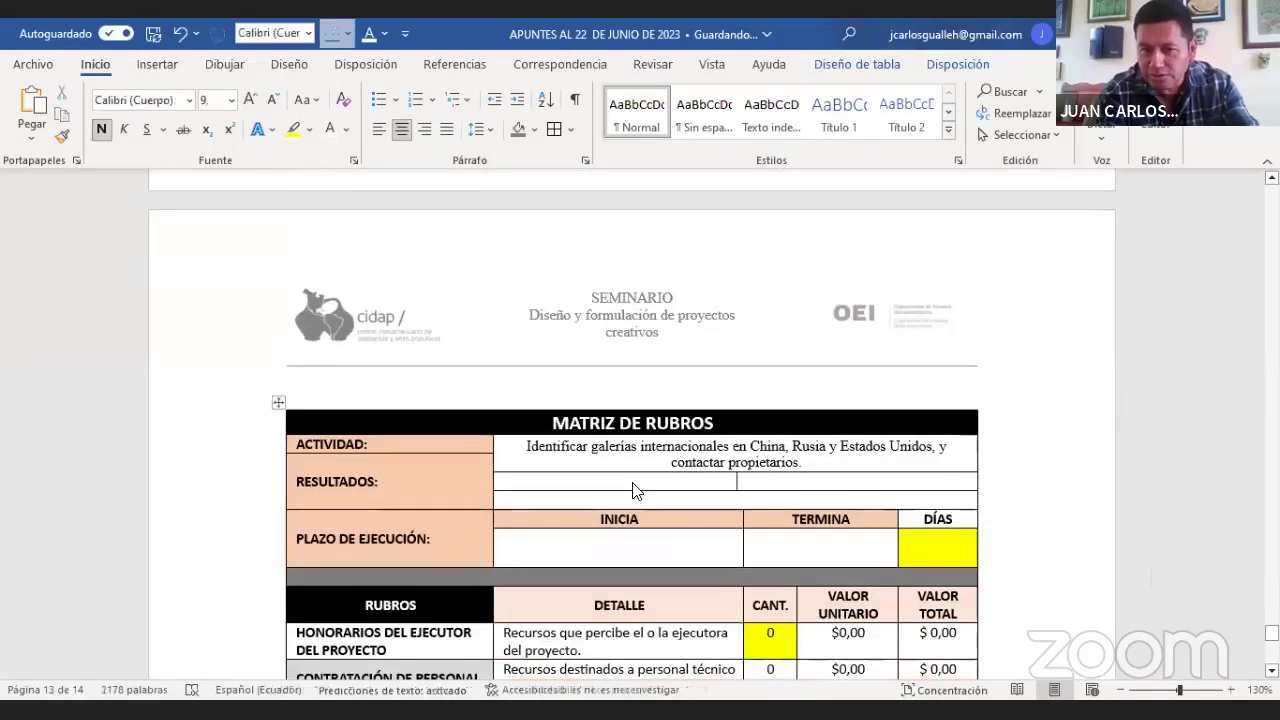
text(Listado con información completa de al menos 20 galerías internacionales, identificadas.)
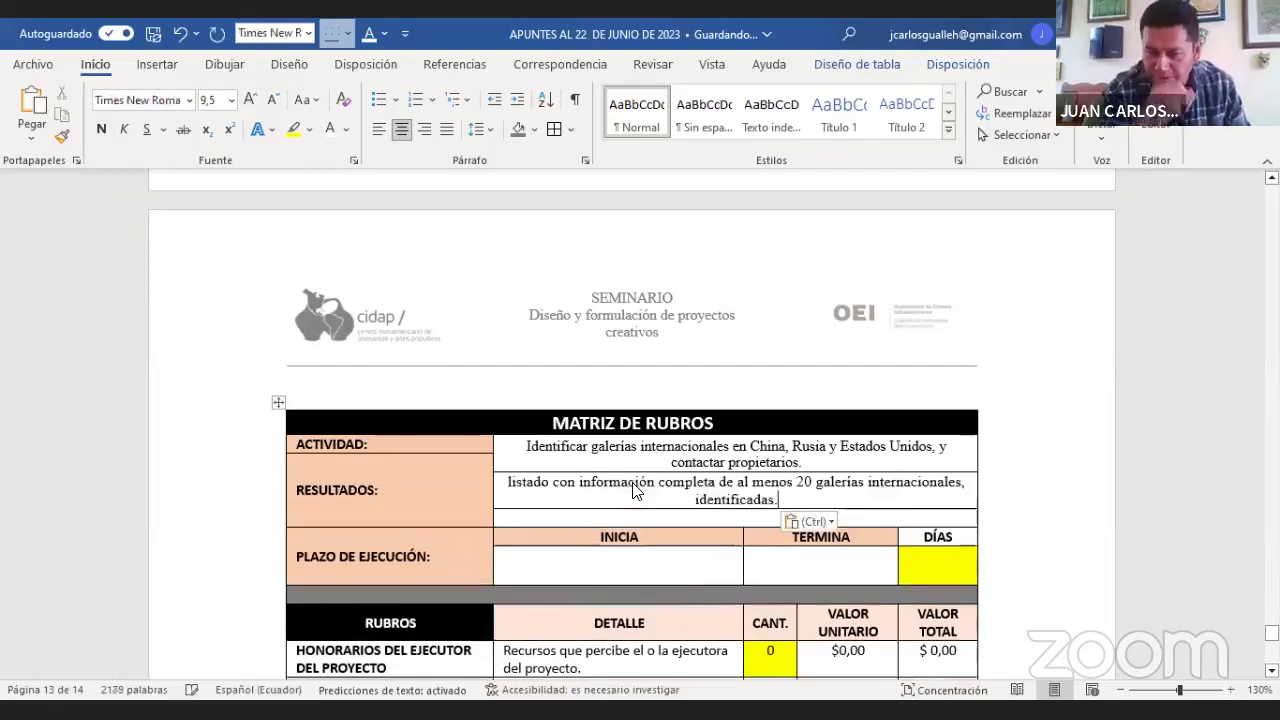
- Add "1" before the text in the first RESULTADOS row and left-align the ACTIVIDAD and RESULTADOS texts
right_click(506, 488)
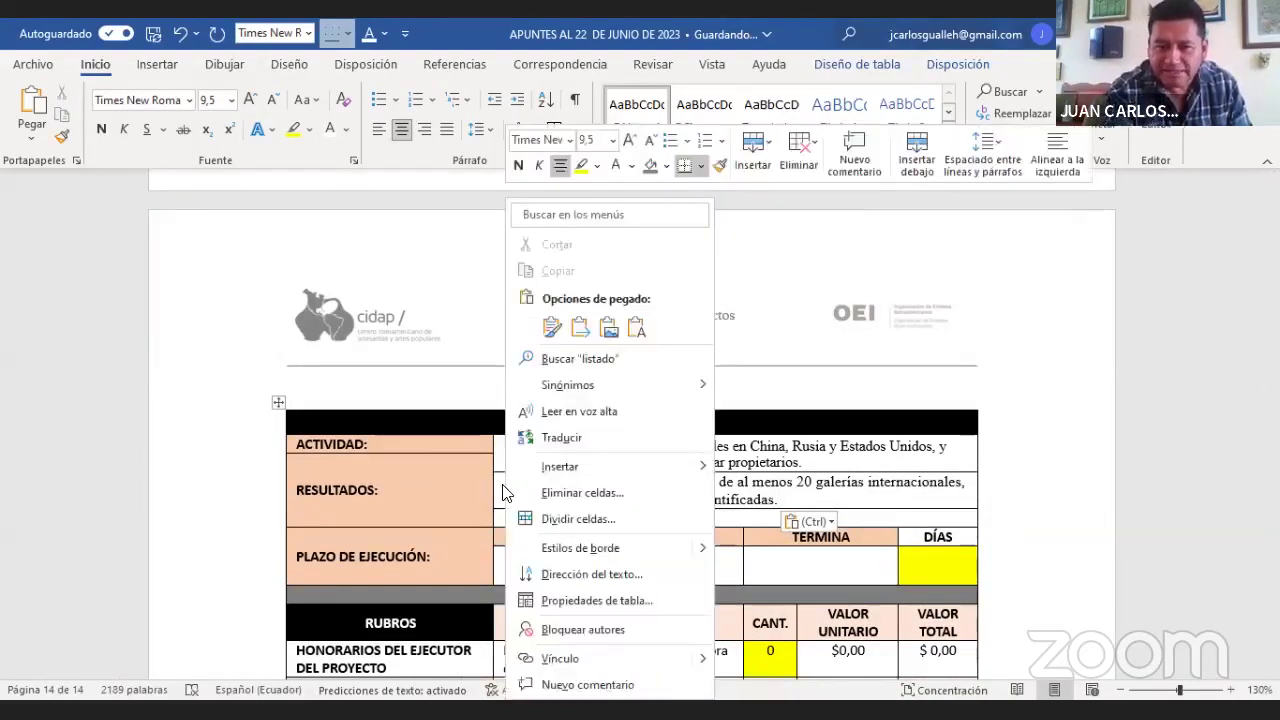
click(506, 482)
text(1)
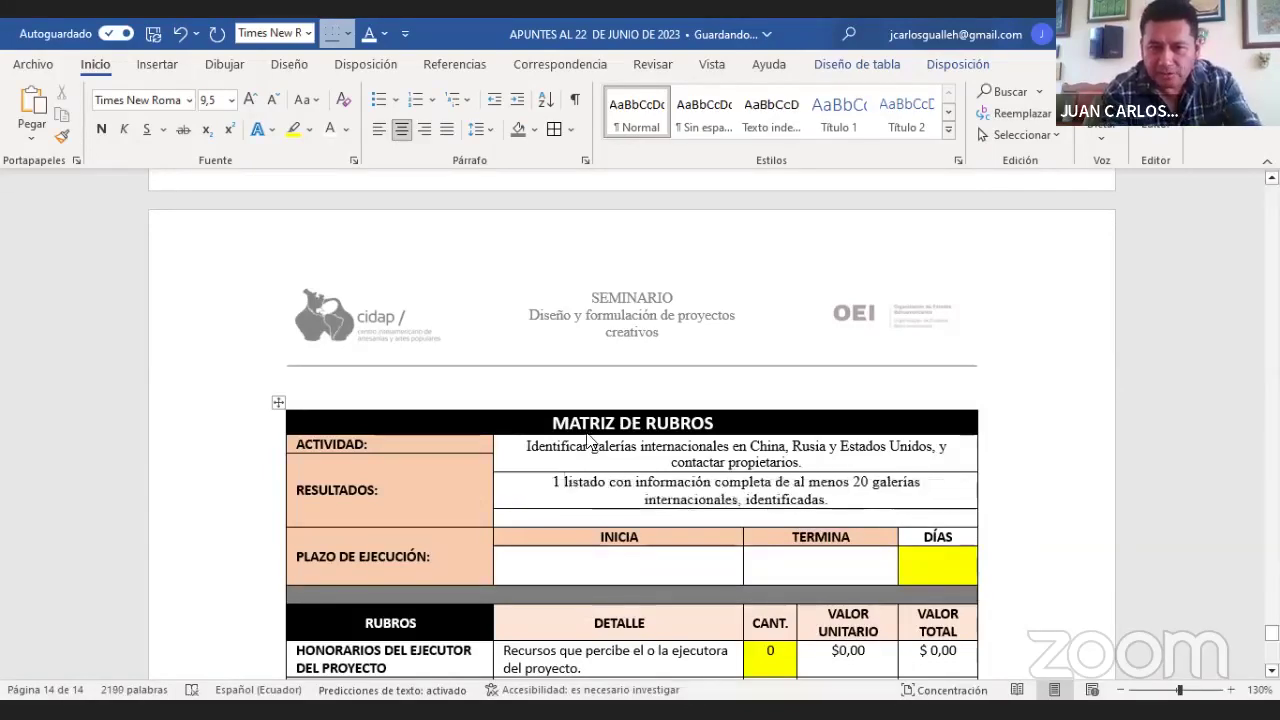
drag(592, 453, 586, 484)
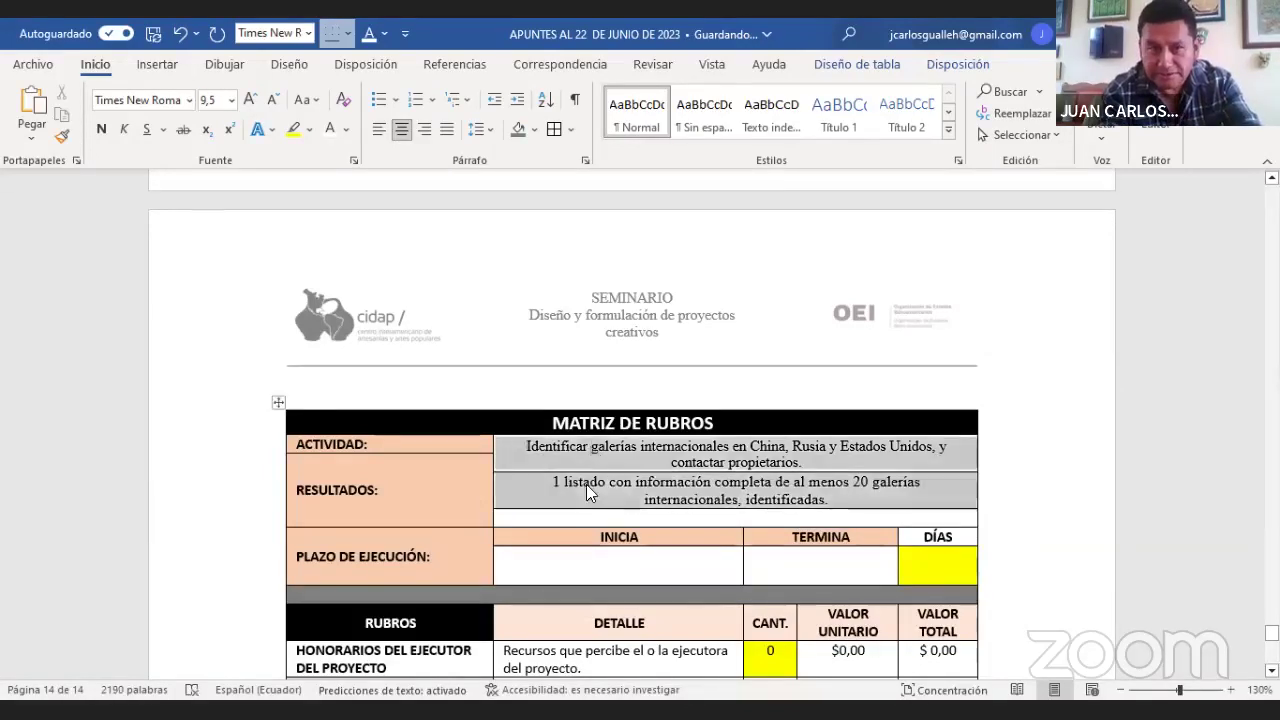
click(379, 129)
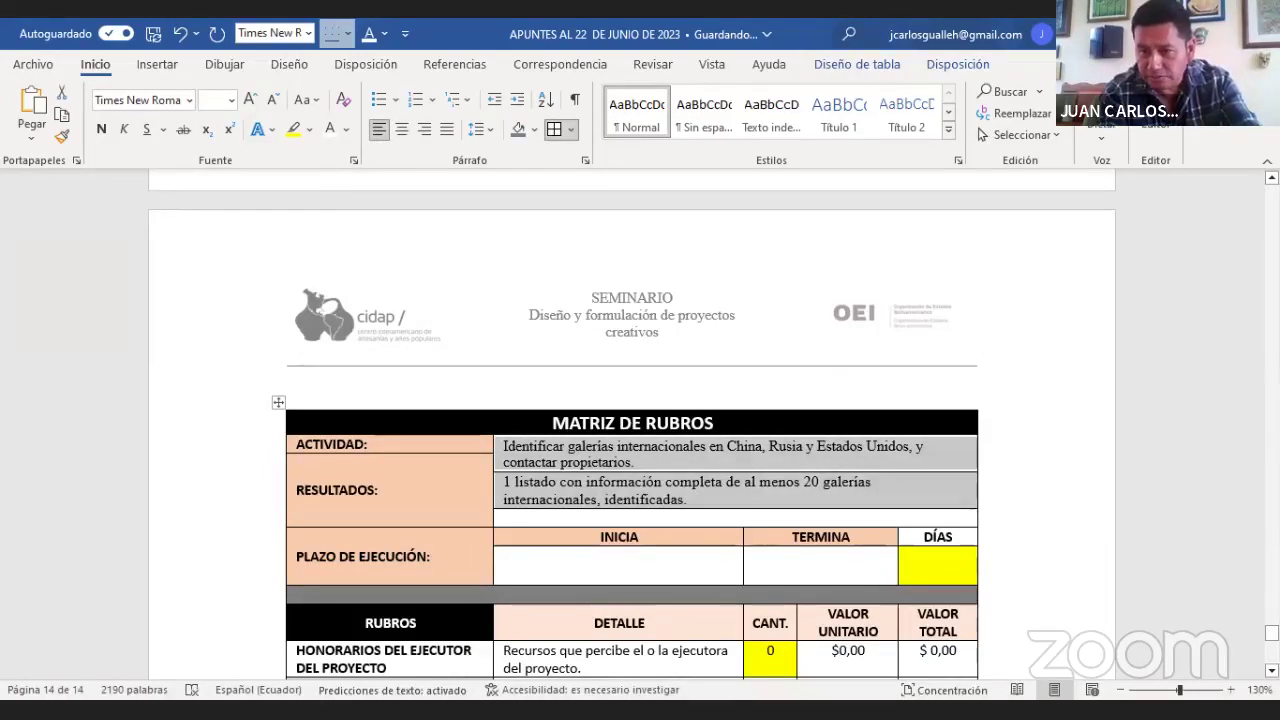
- Copy activity 1's dates, 20/08/2023 and 20/09/2023, from the section 19 schedule into the INICIA and TERMINA cells of the MATRIZ DE RUBROS
drag(1271, 633, 1271, 614)
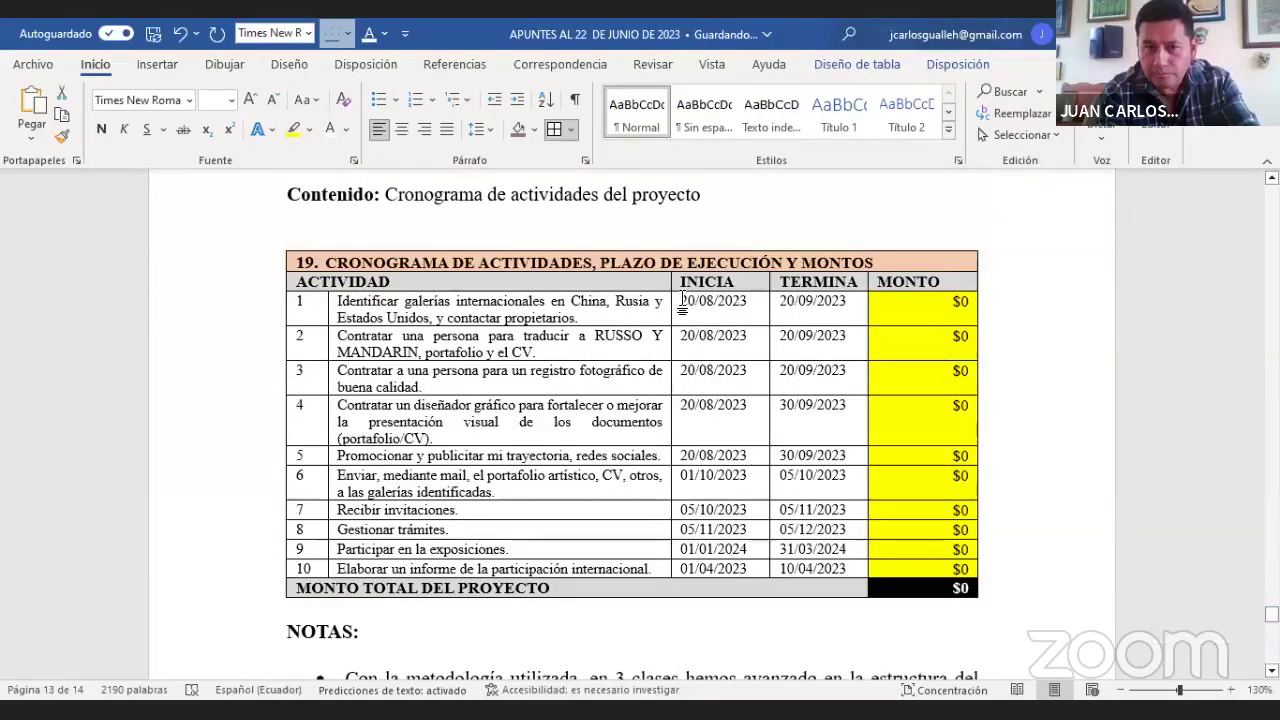
drag(682, 302, 784, 302)
key(ctrl+c)
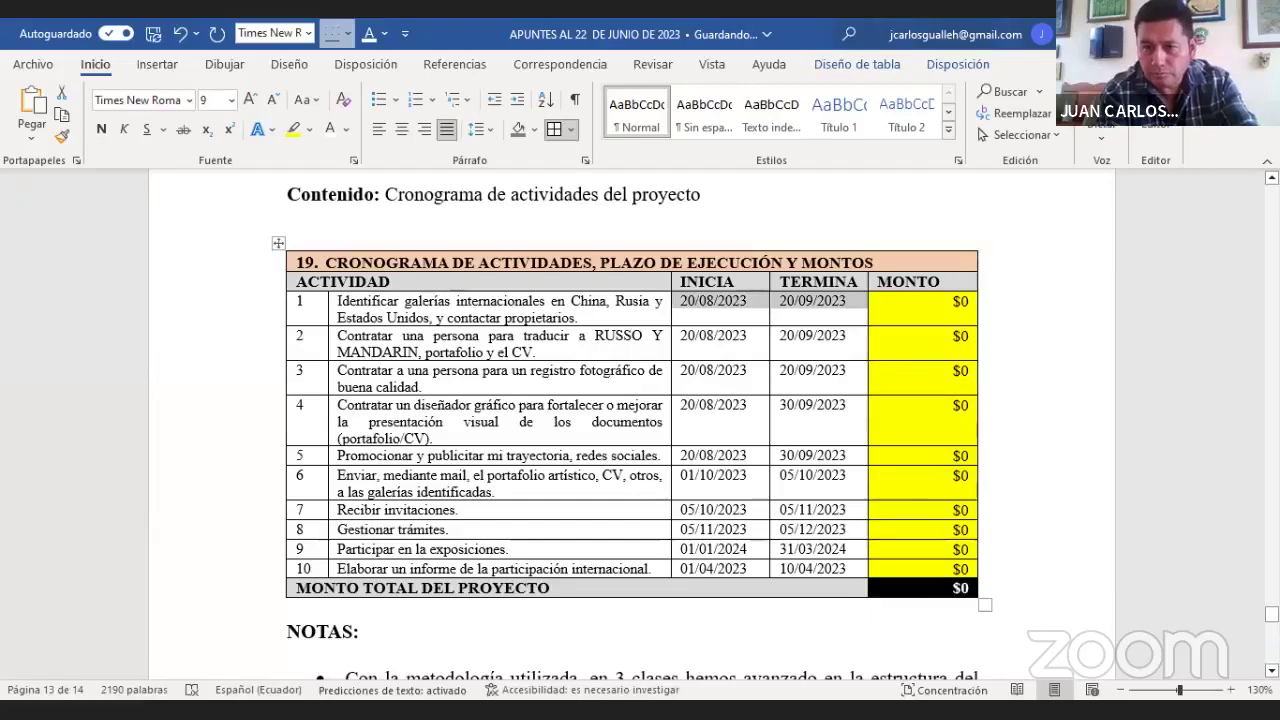
drag(1271, 614, 1271, 637)
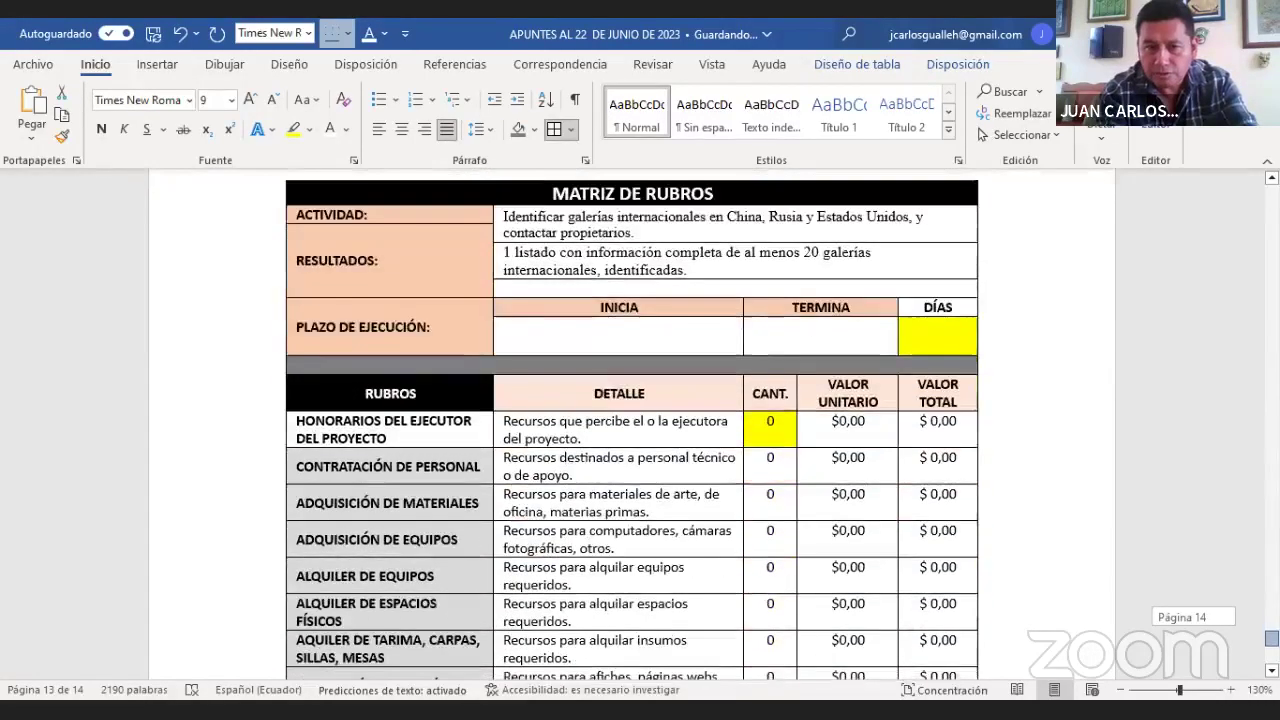
click(640, 345)
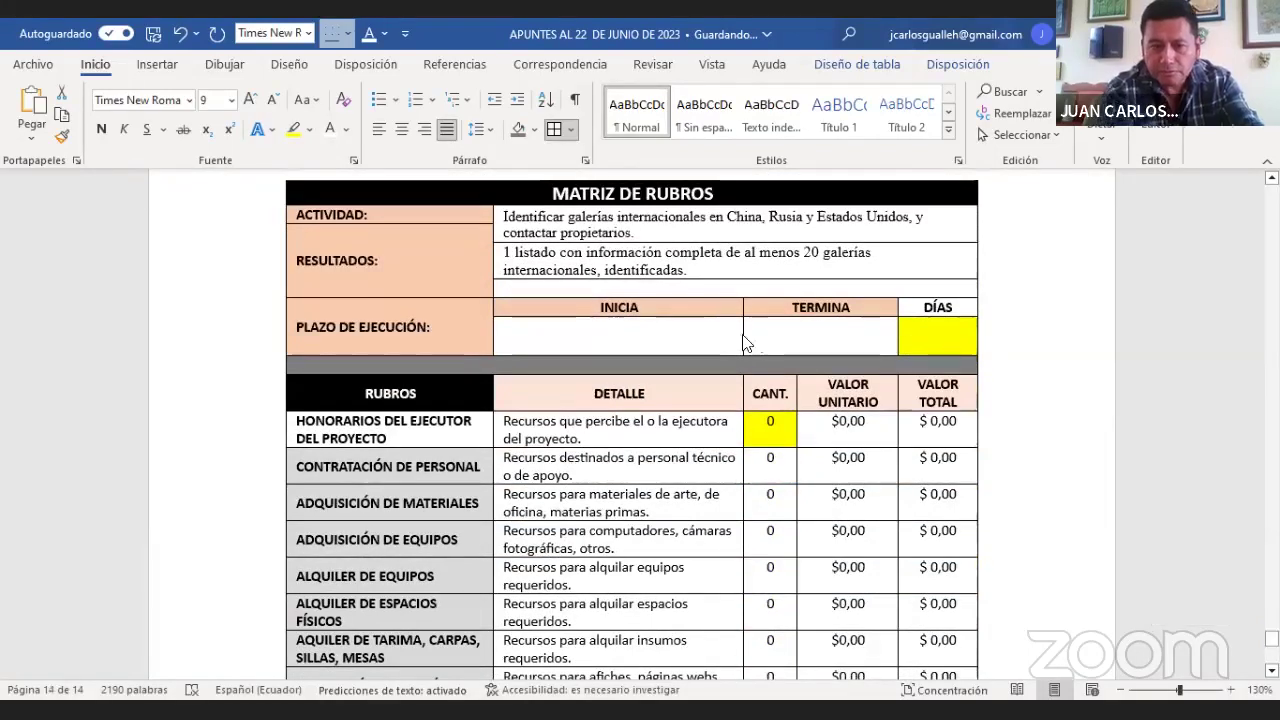
key(ctrl+v)
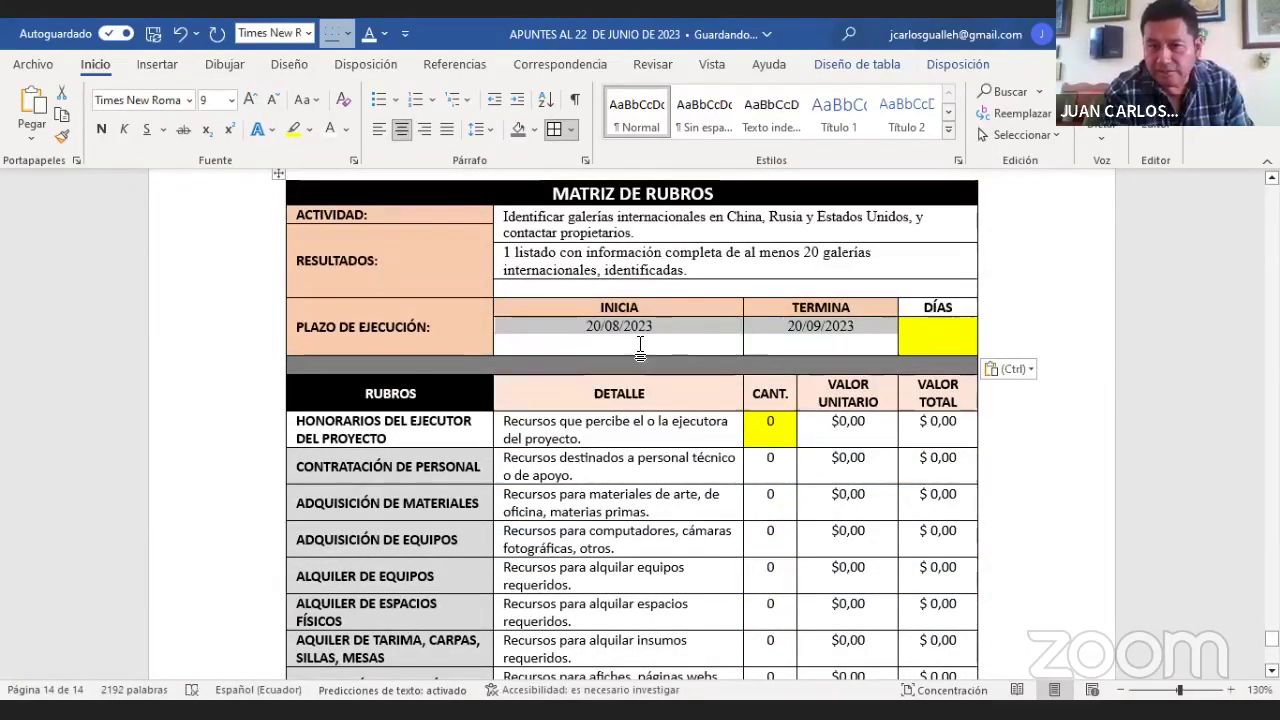
- Enter 30 in the DÍAS cell of the PLAZO DE EJECUCIÓN row
click(935, 336)
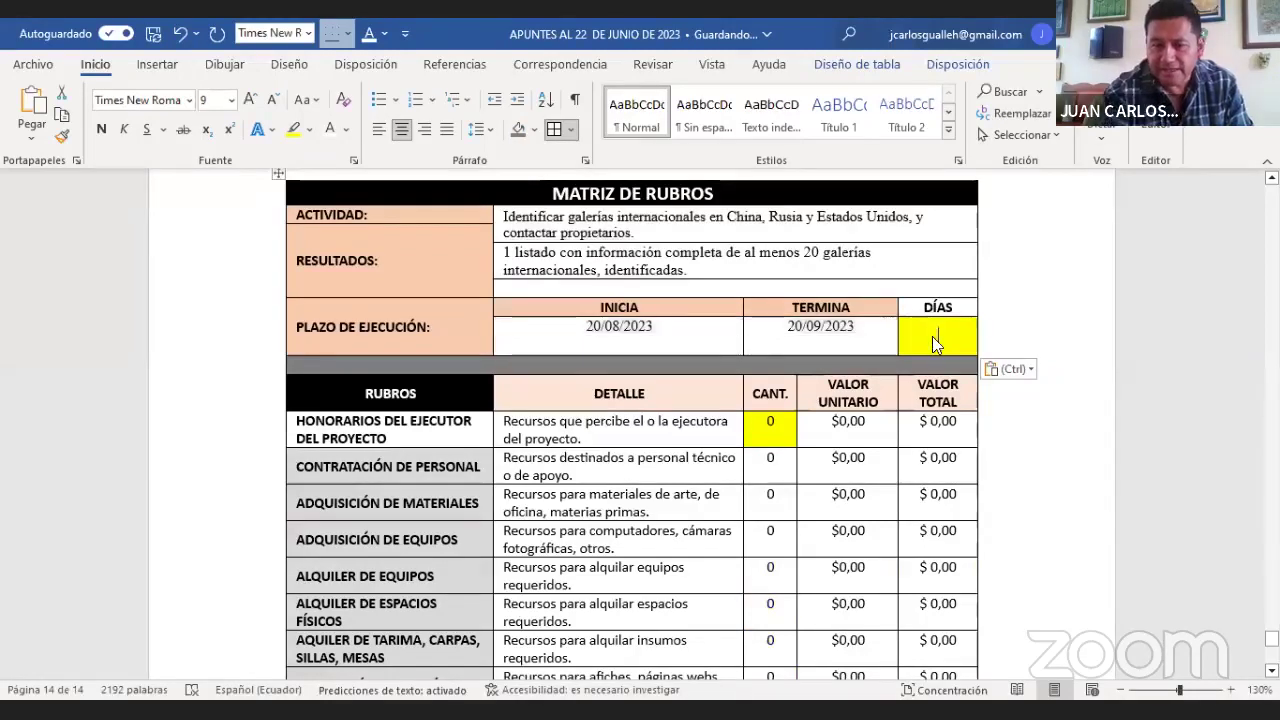
right_click(932, 338)
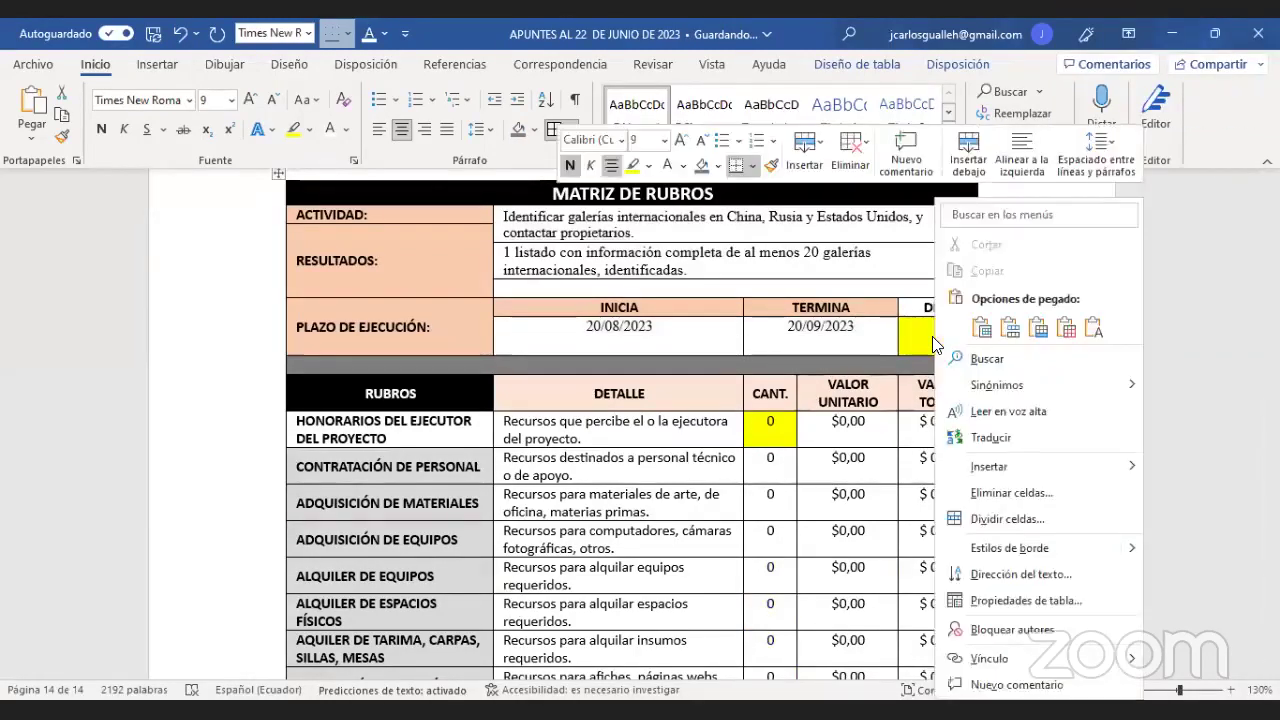
text(30)
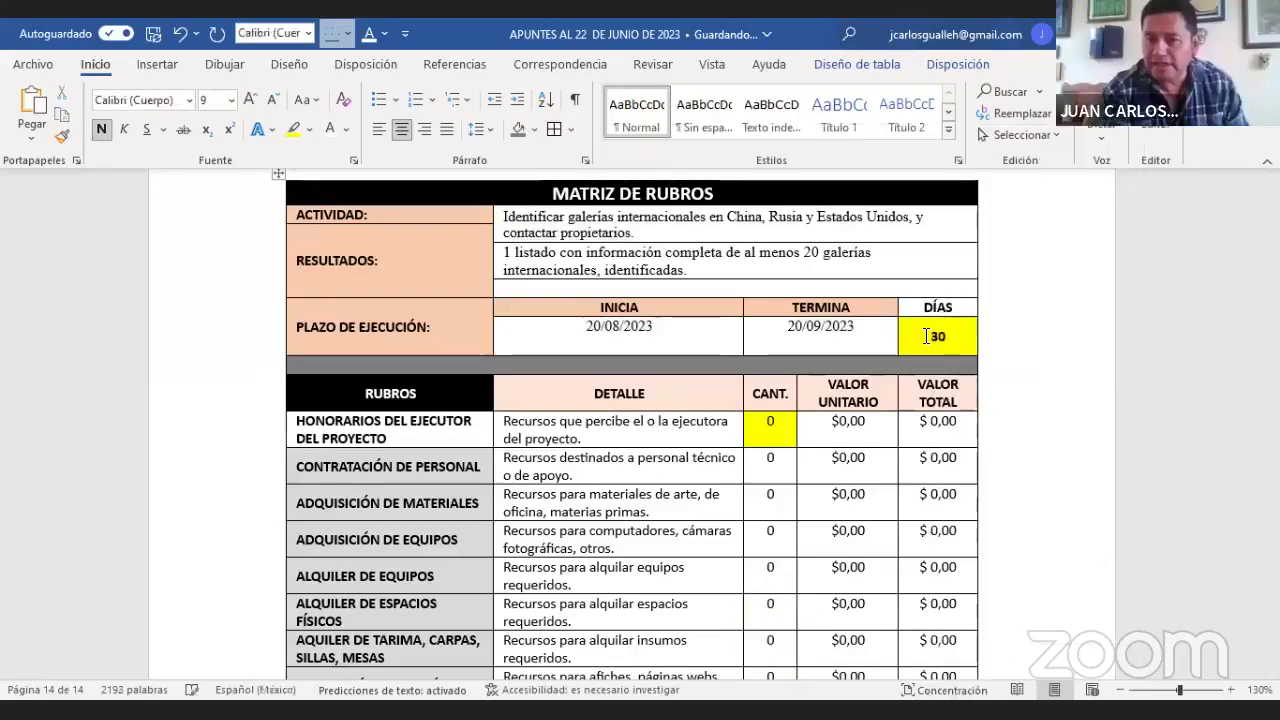
right_click(818, 500)
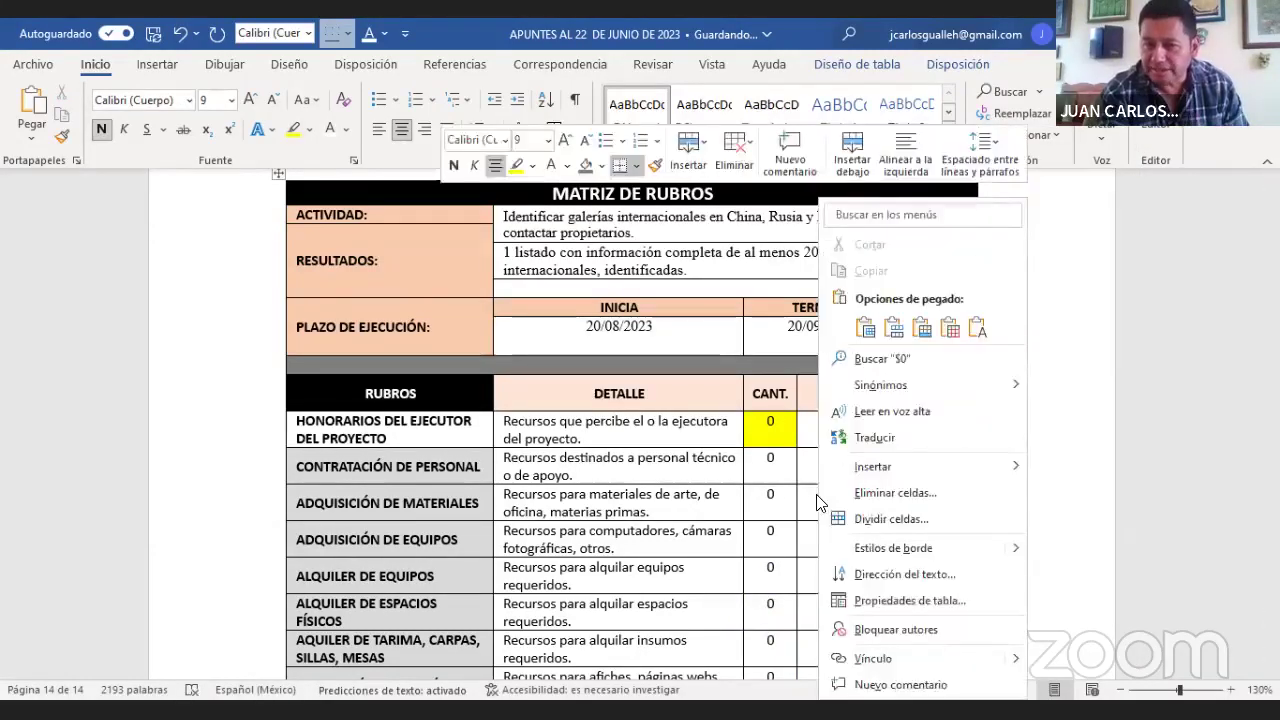
right_click(775, 540)
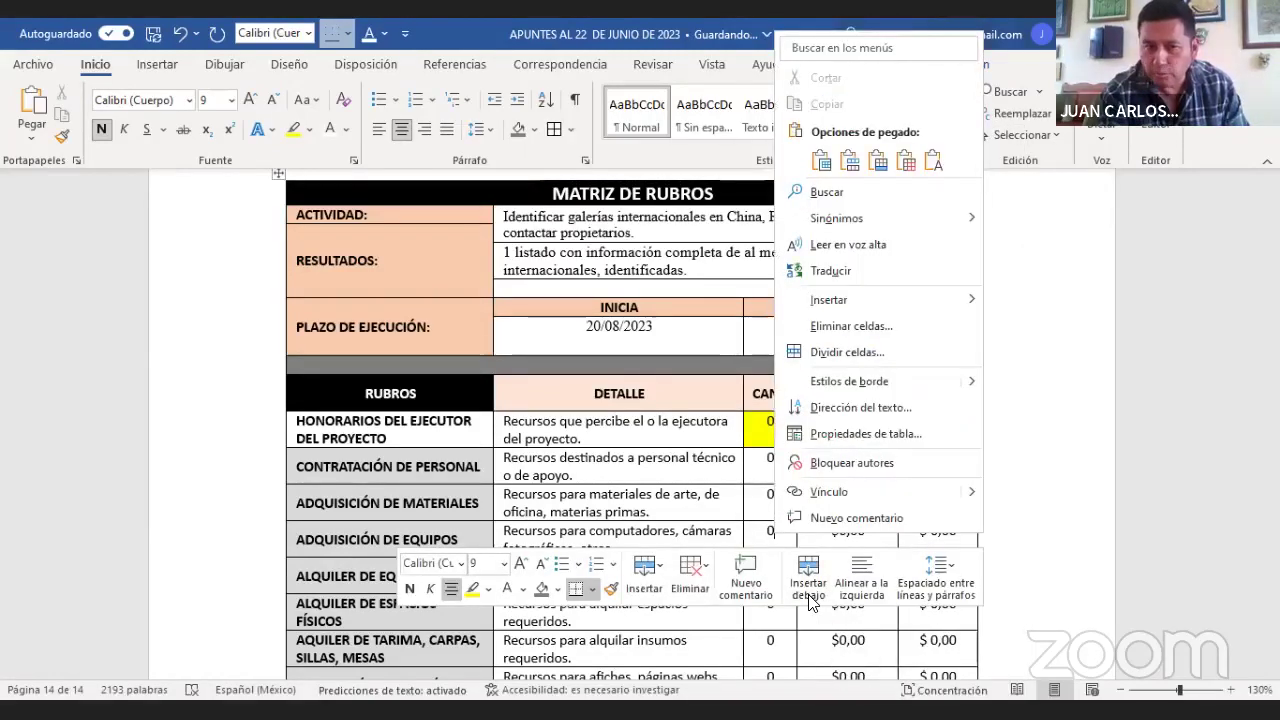
right_click(810, 600)
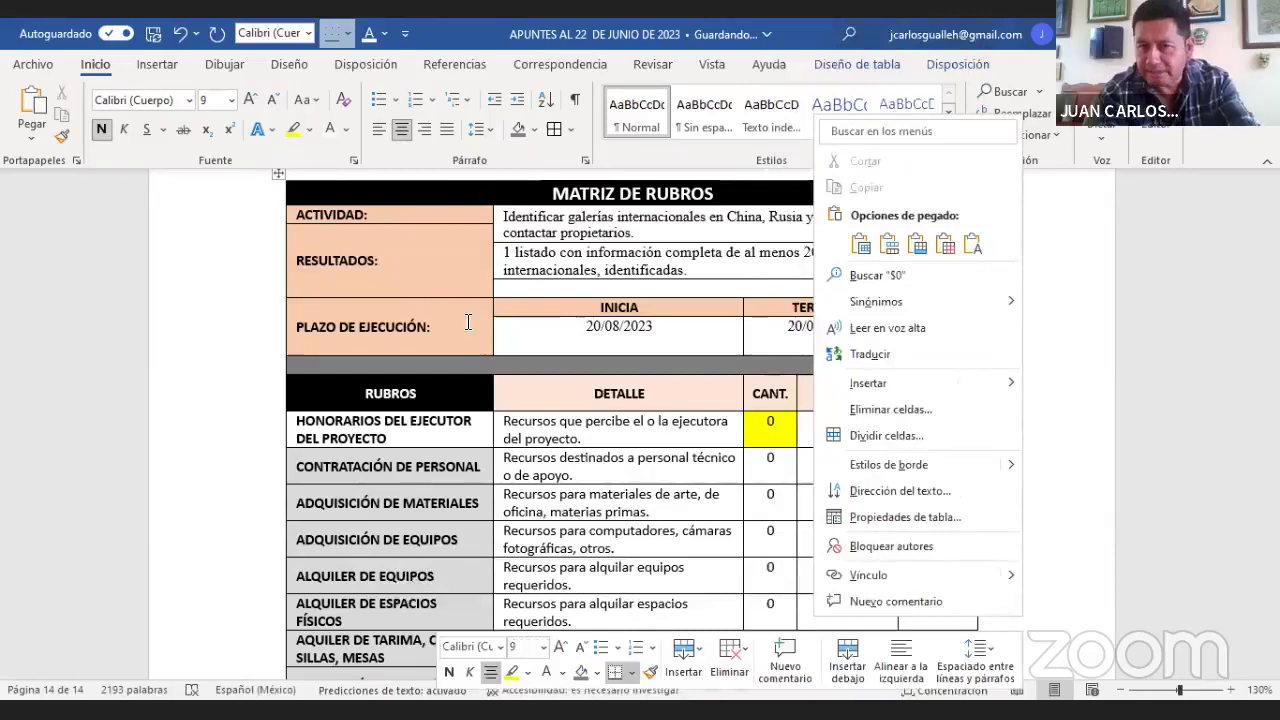
click(468, 322)
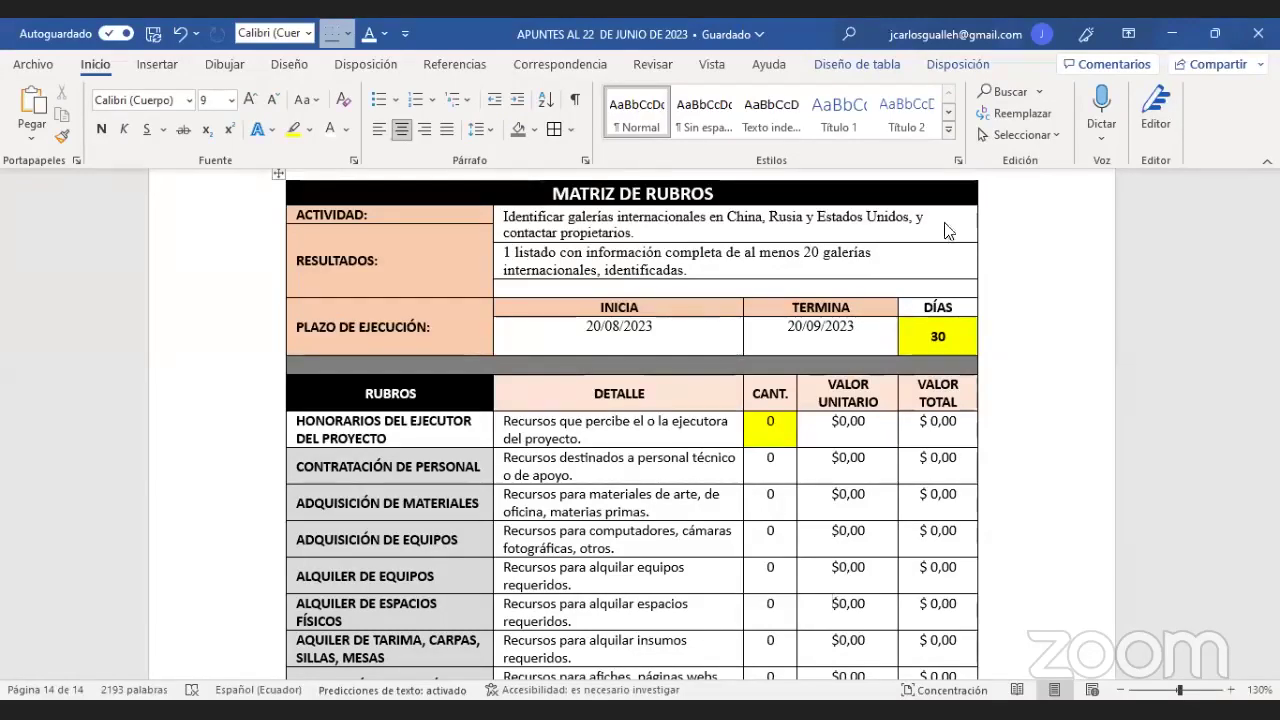
- Set the CANT. of HONORARIOS DEL EJECUTOR DEL PROYECTO to 30
click(1230, 689)
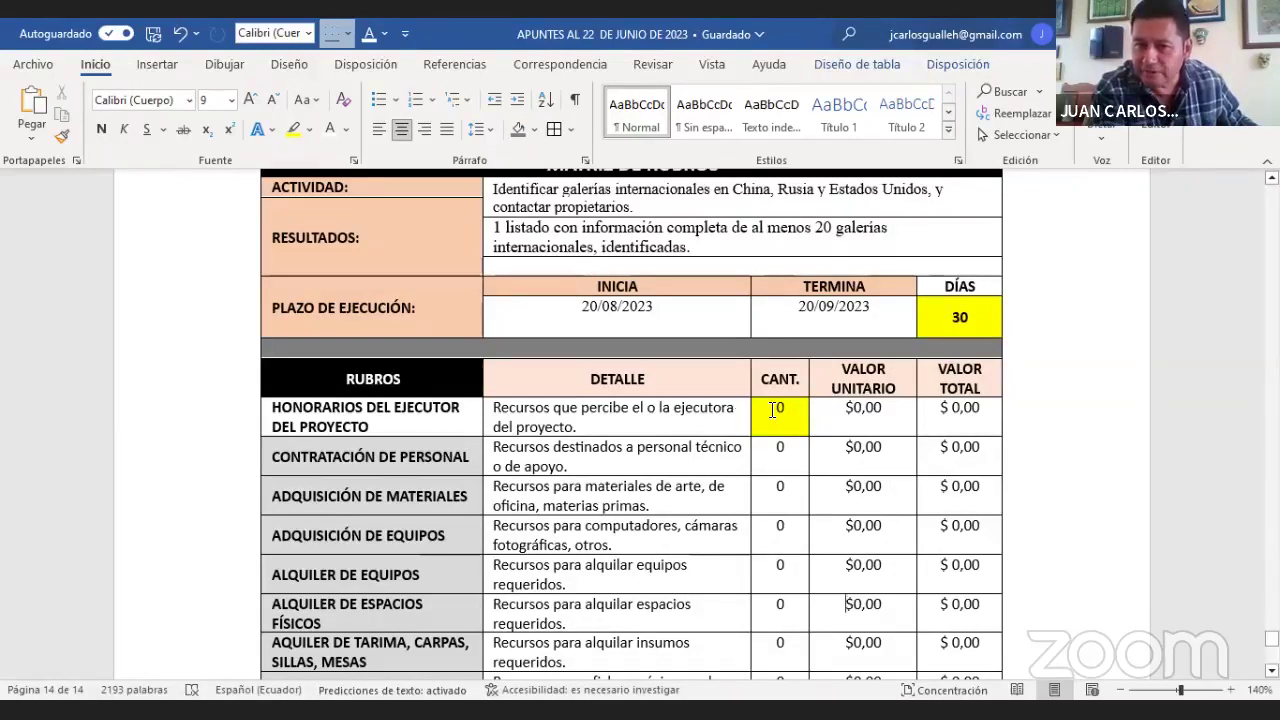
drag(776, 407, 789, 408)
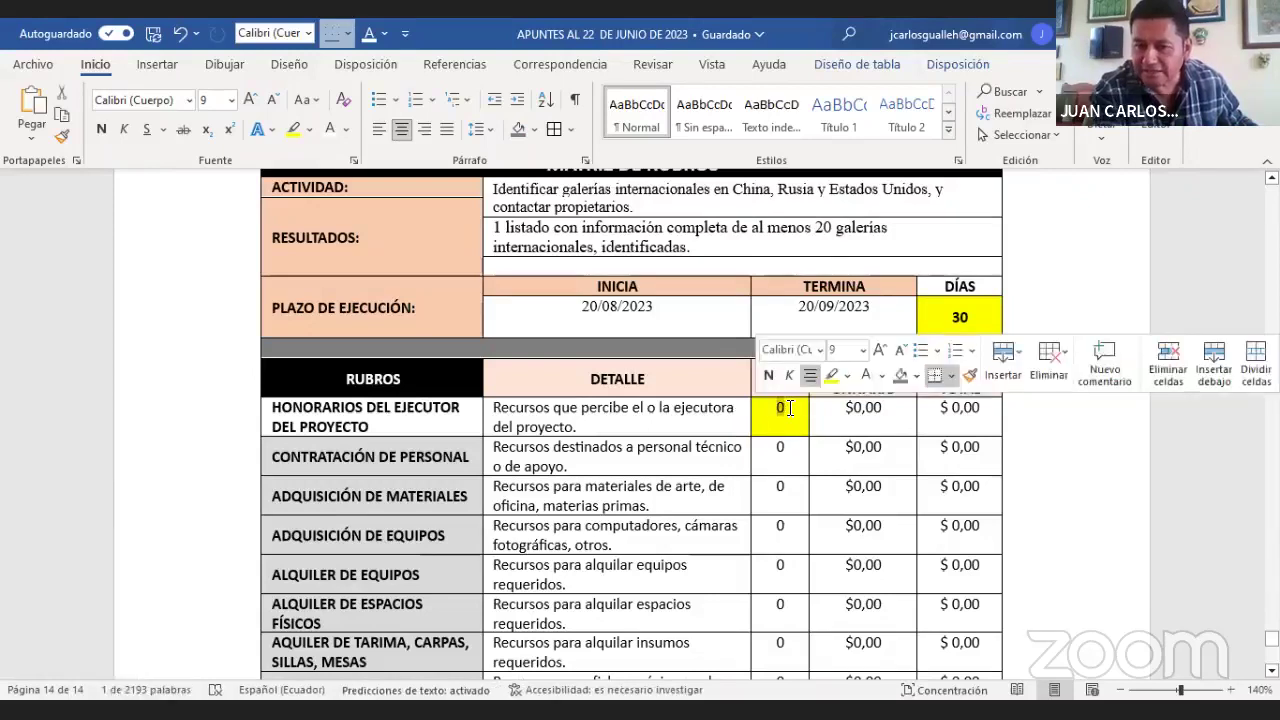
text(30)
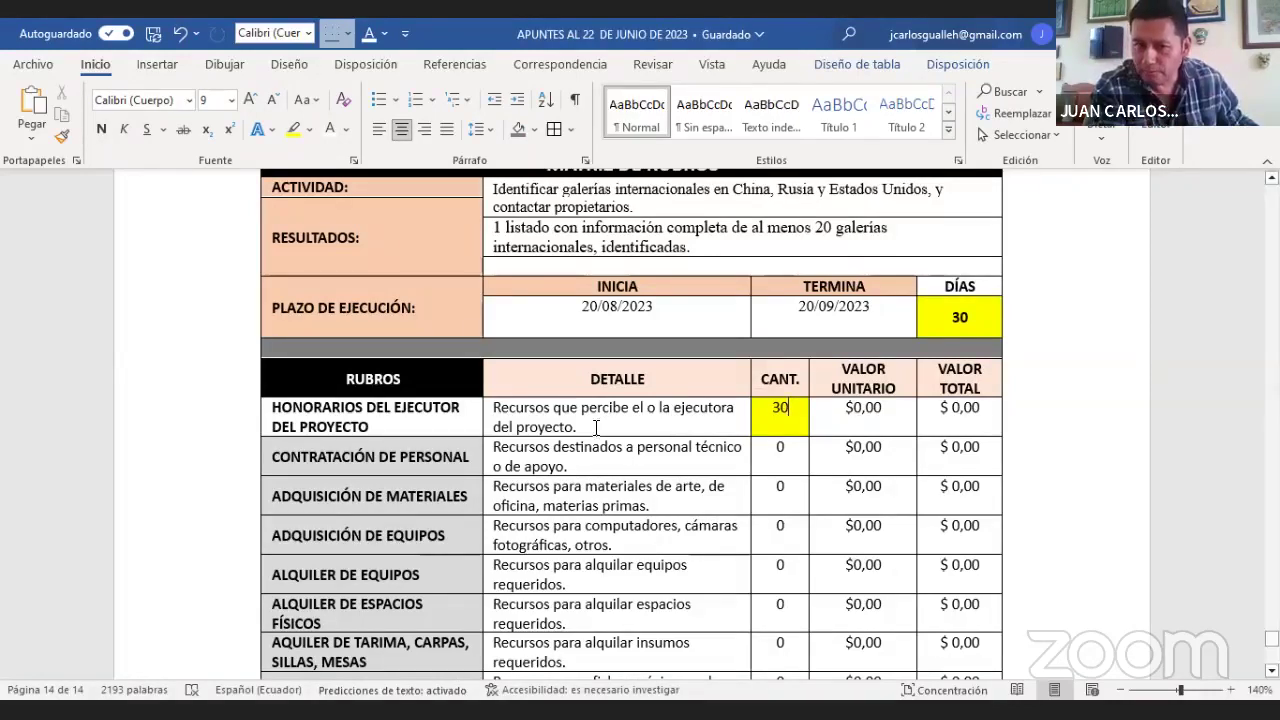
- Set the VALOR UNITARIO of HONORARIOS DEL EJECUTOR DEL PROYECTO to $400,00
click(853, 412)
text(1)
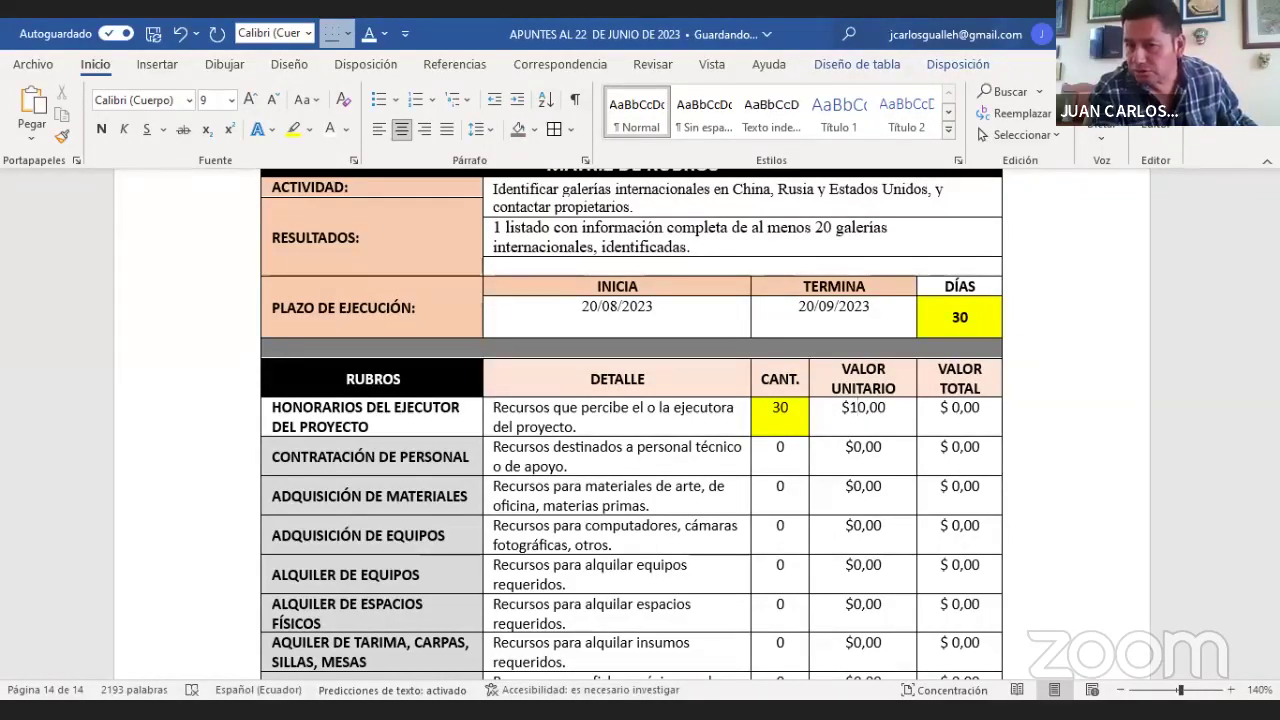
text(00)
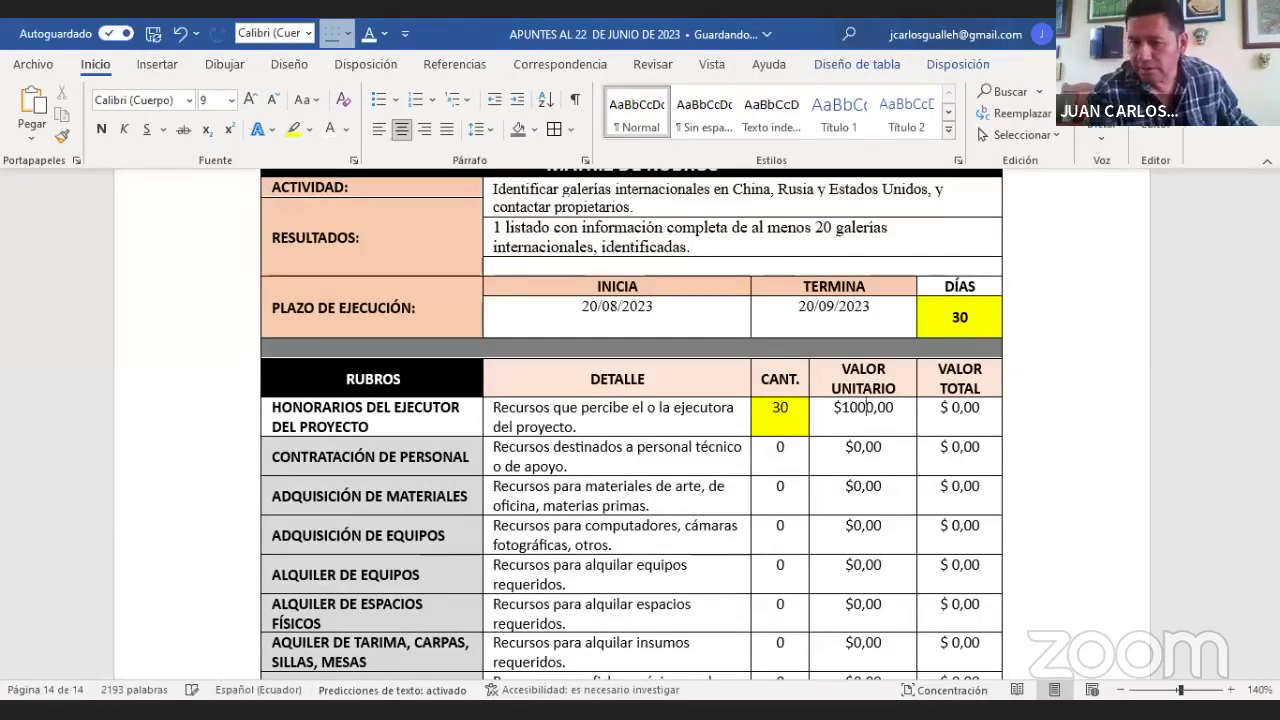
key(BackSpace)
key(BackSpace)
key(BackSpace)
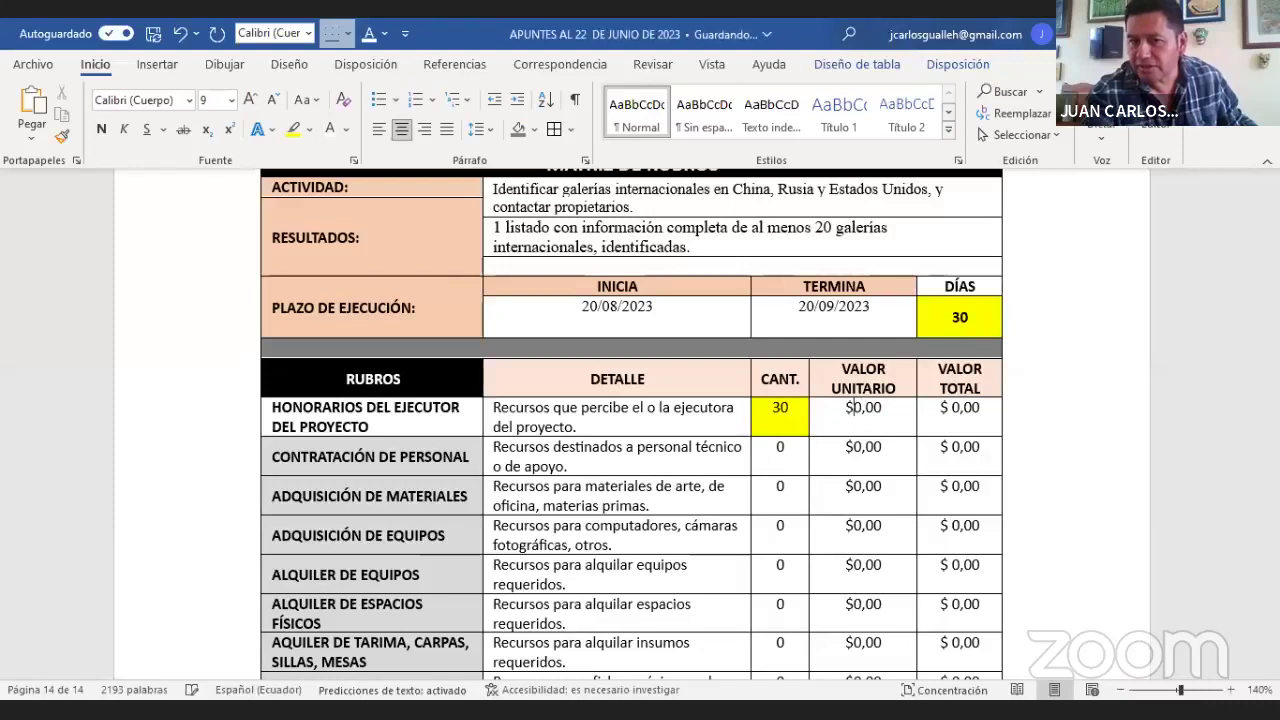
text(40)
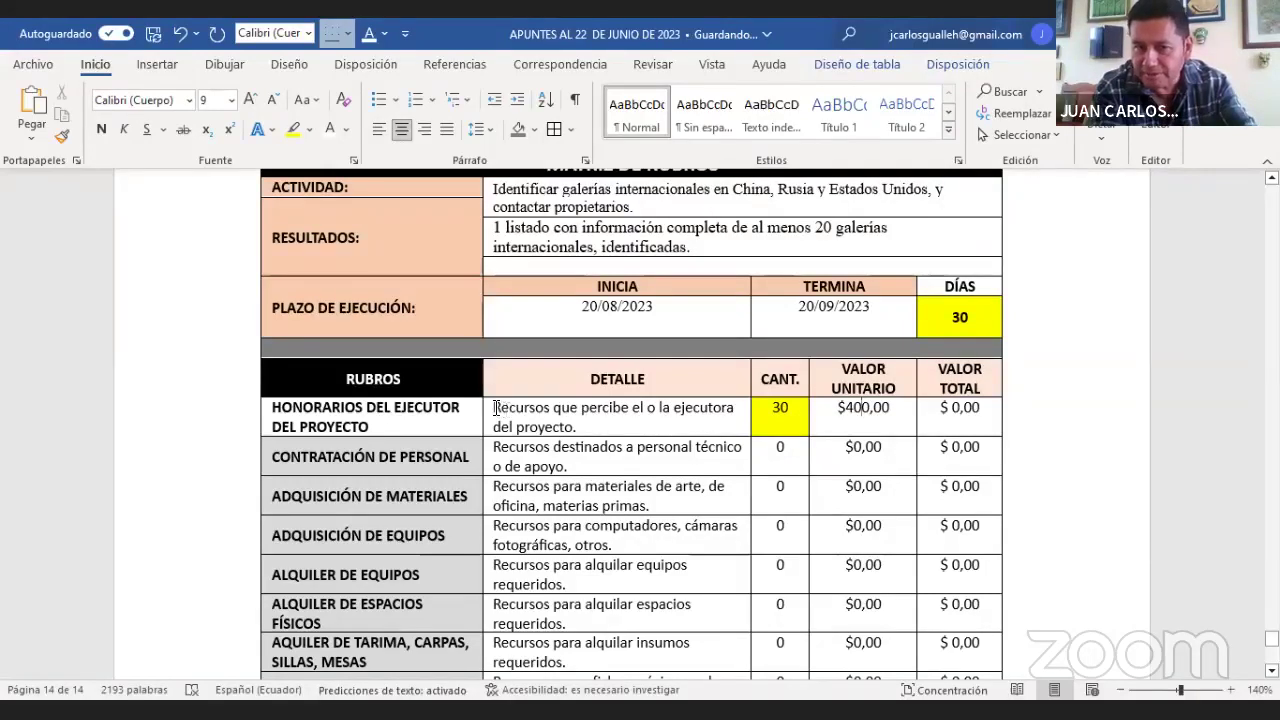
- Append the executor's initials and "/ medio de trabajo x30" to the DETALLE text of HONORARIOS DEL EJECUTOR DEL PROYECTO
drag(495, 408, 586, 426)
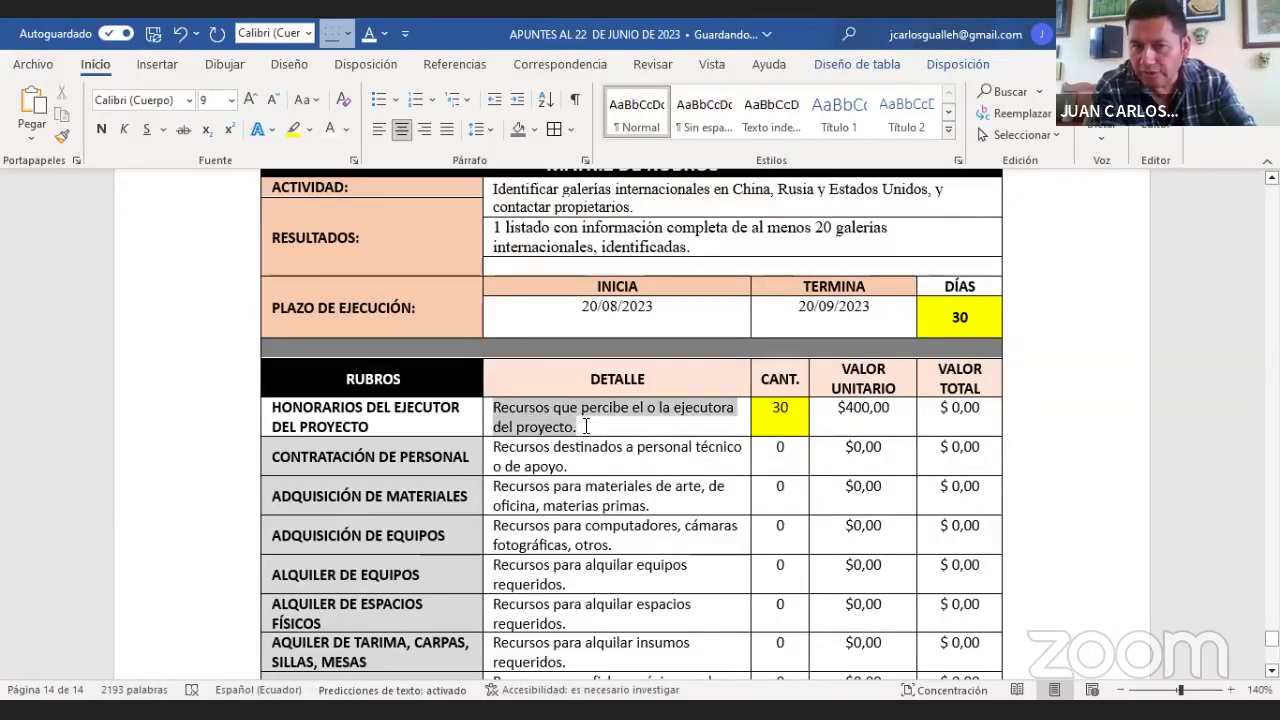
click(586, 426)
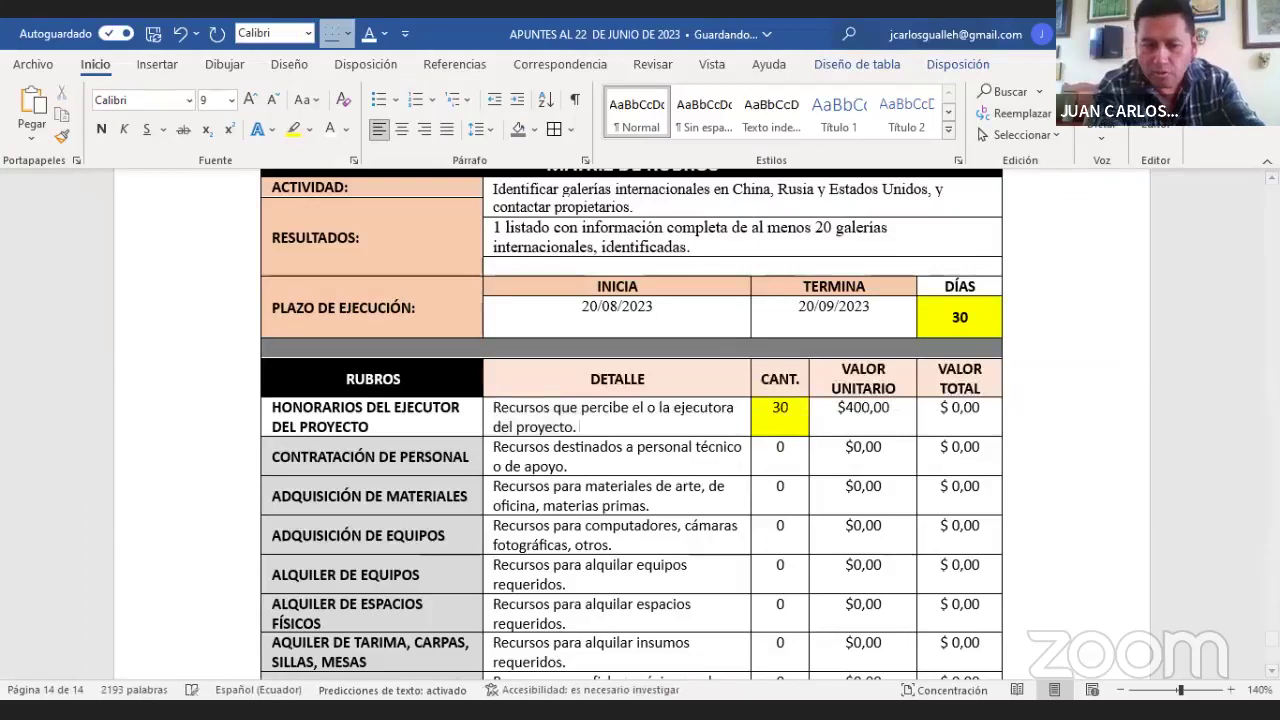
text(Jcg/)
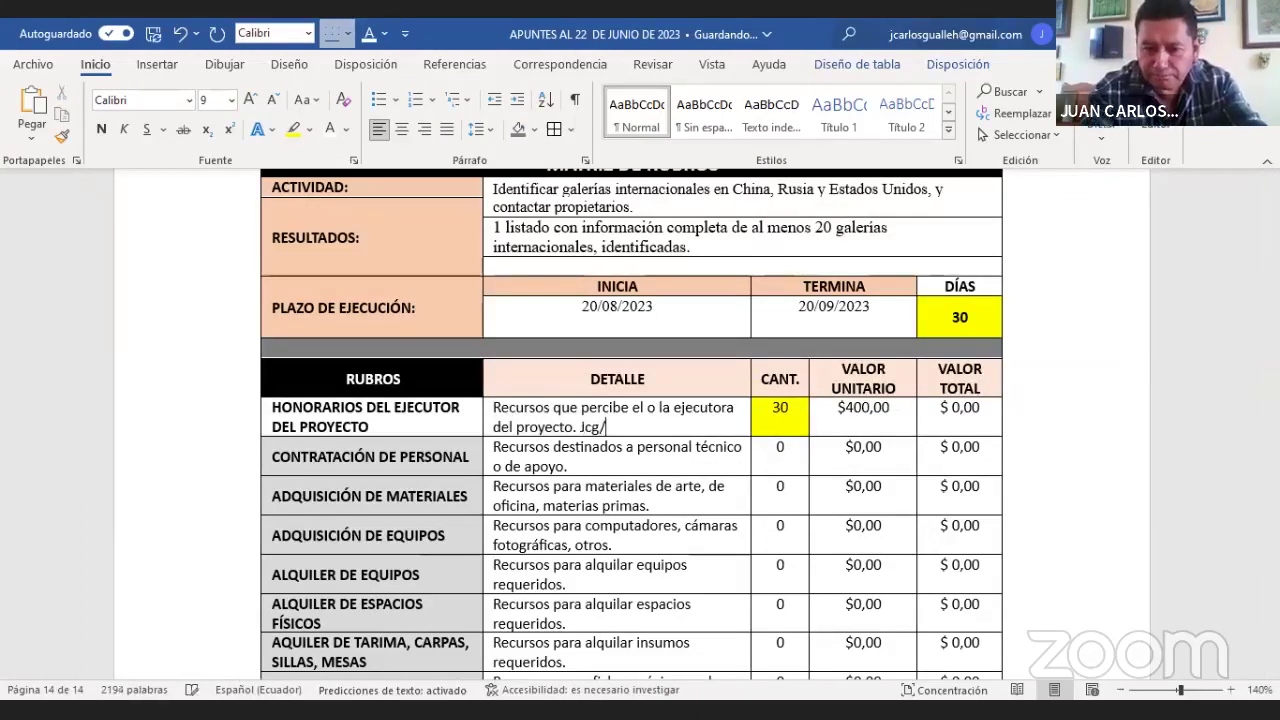
text( medio)
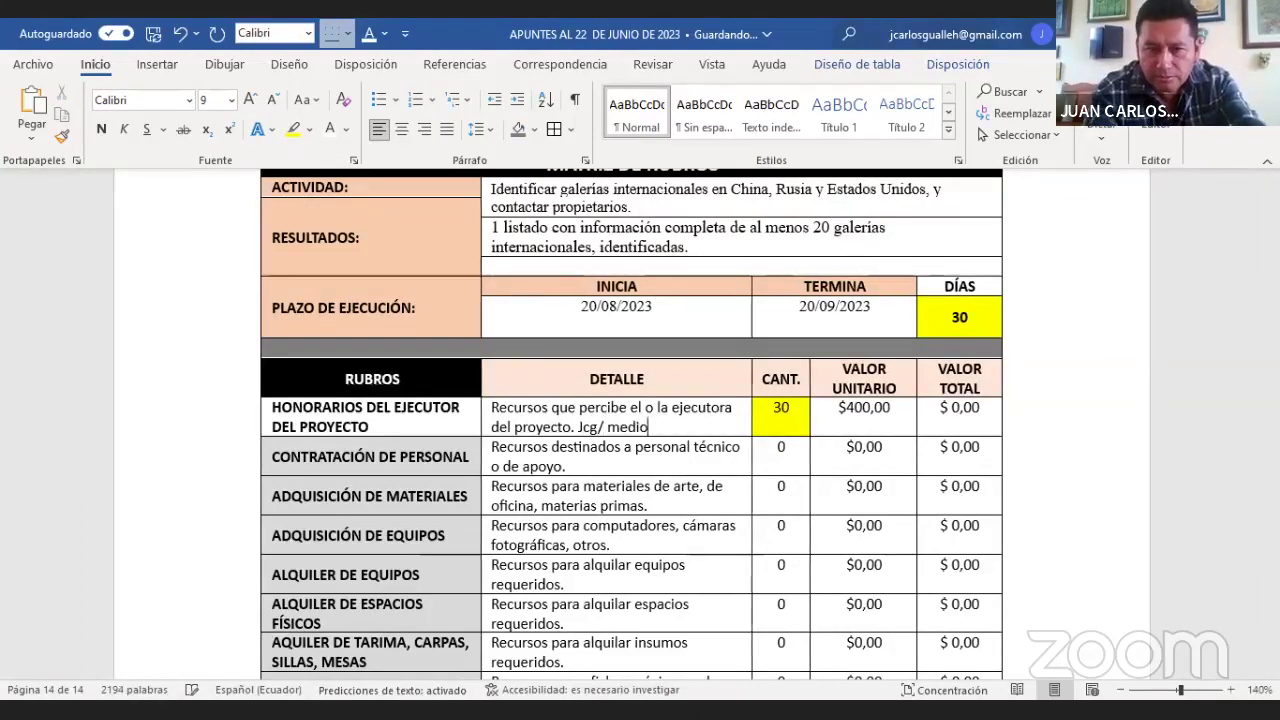
text( de traba)
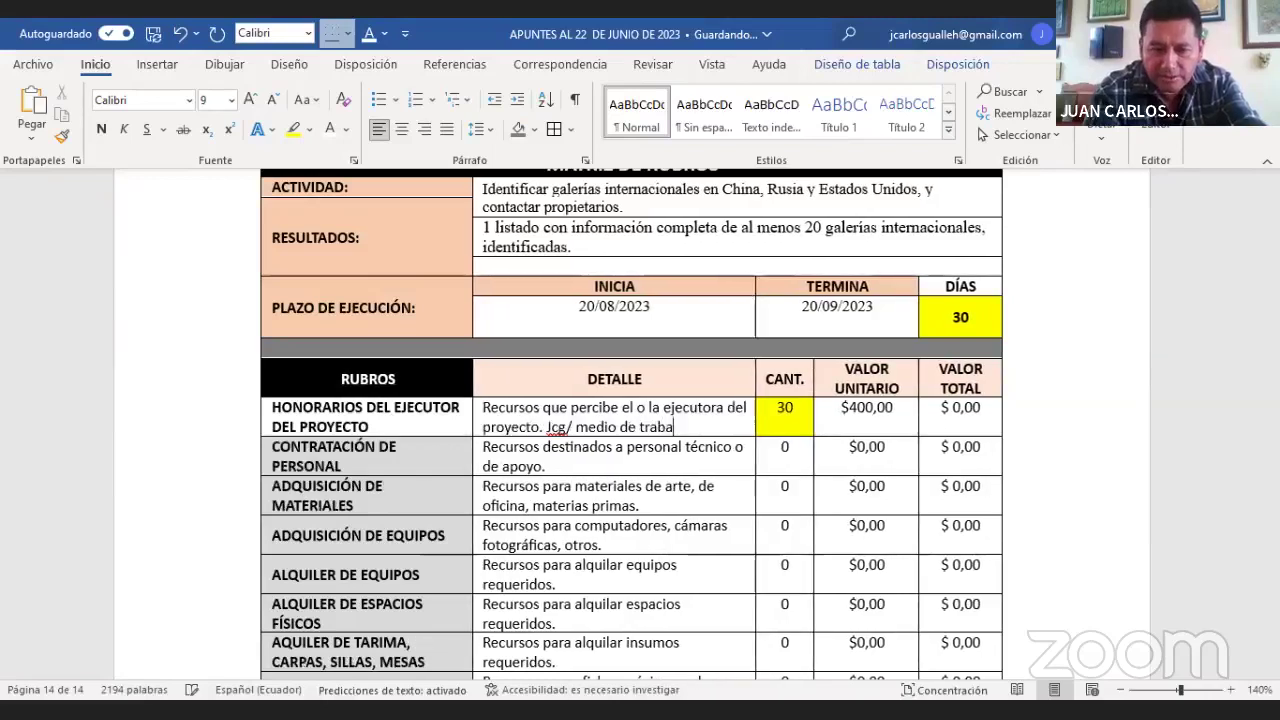
text(jo x30)
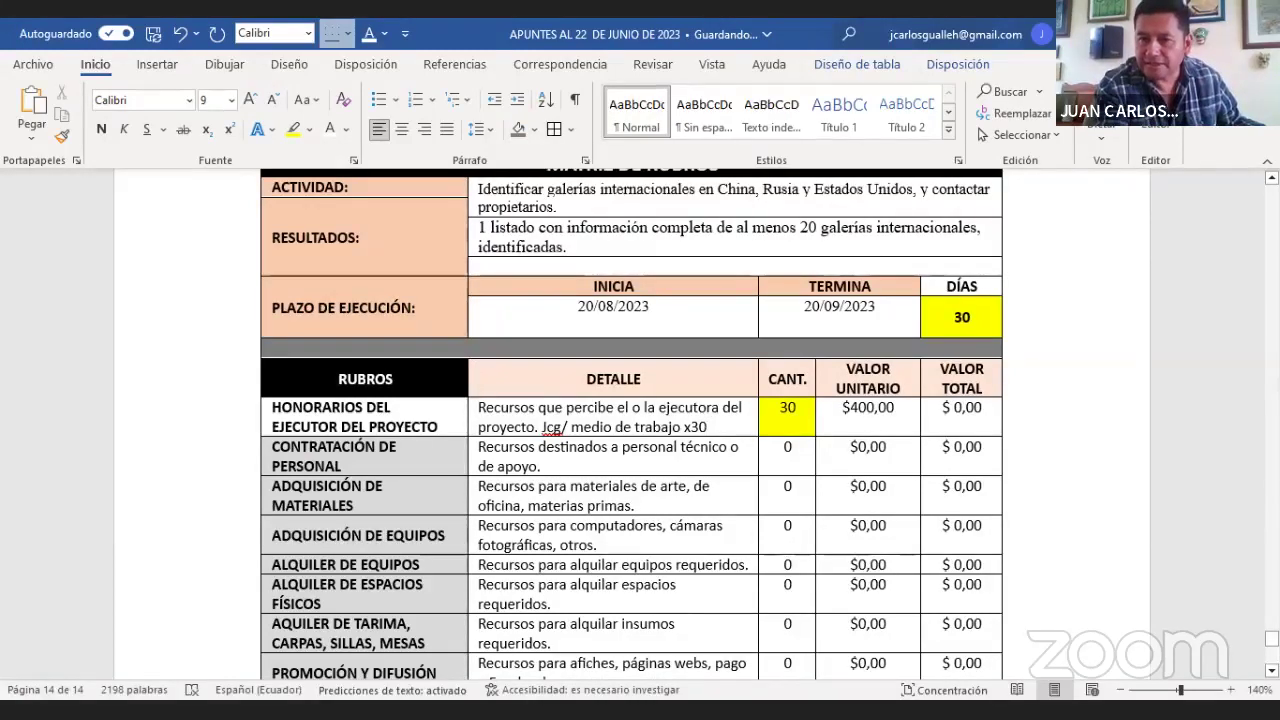
- Set CONTRATACIÓN DE PERSONAL to CANT. 1 and VALOR UNITARIO $200,00
scroll(631, 424, up, 1)
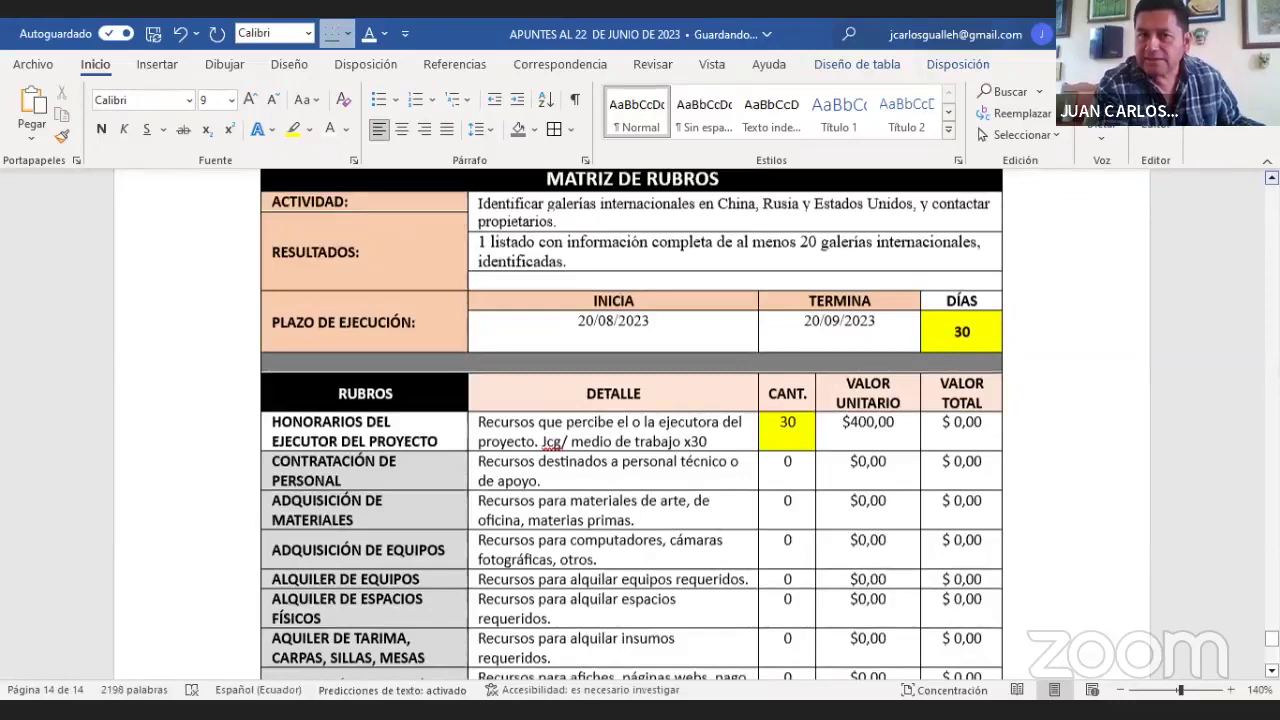
scroll(860, 350, up, 2)
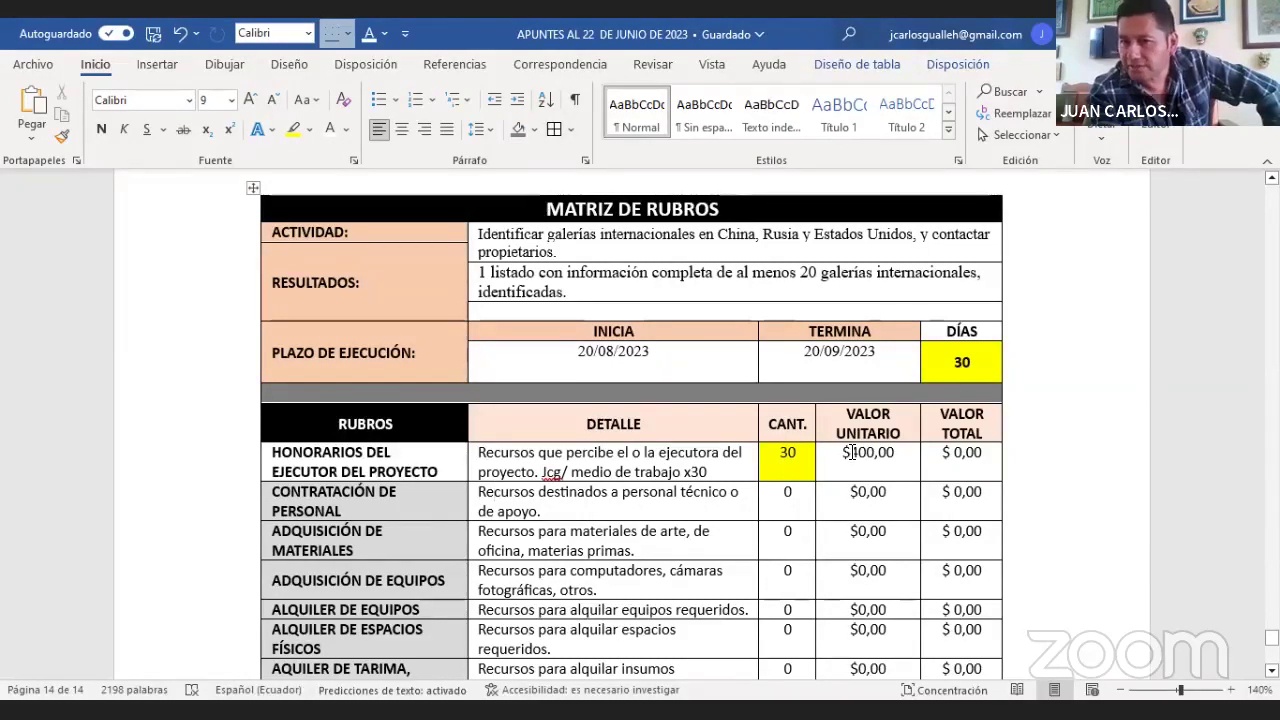
double_click(786, 491)
text(1)
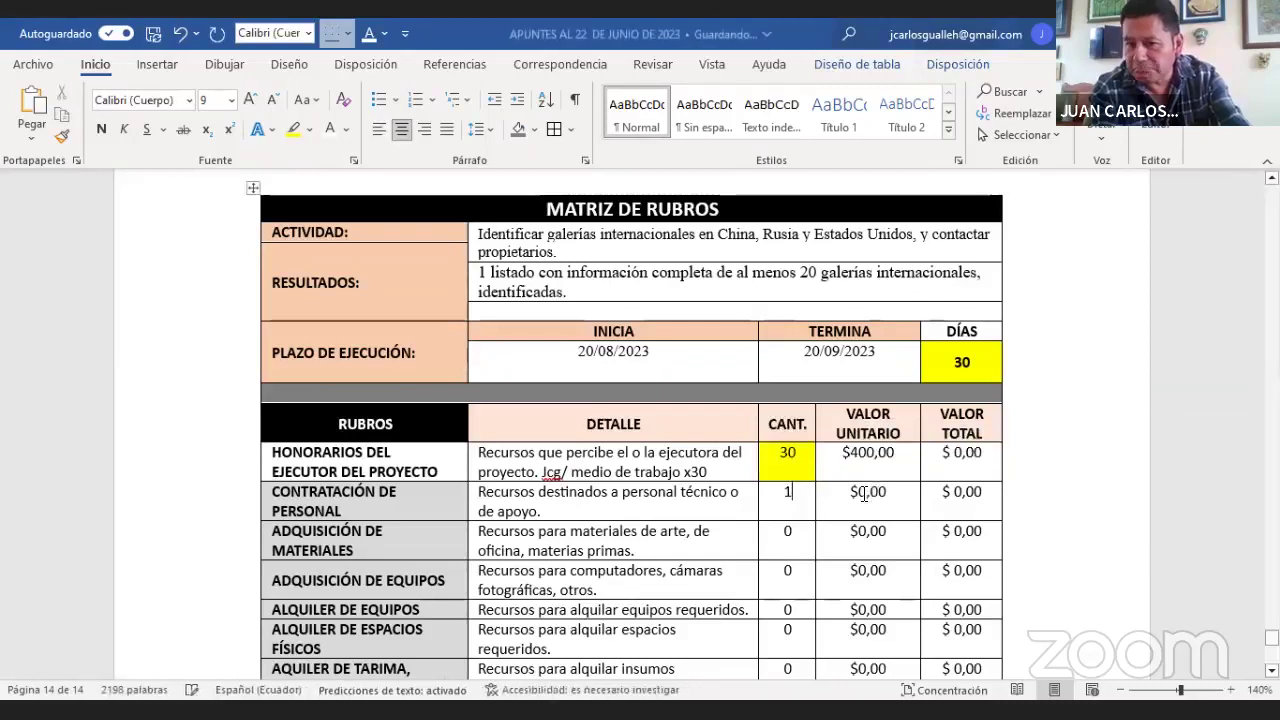
click(857, 491)
text(20)
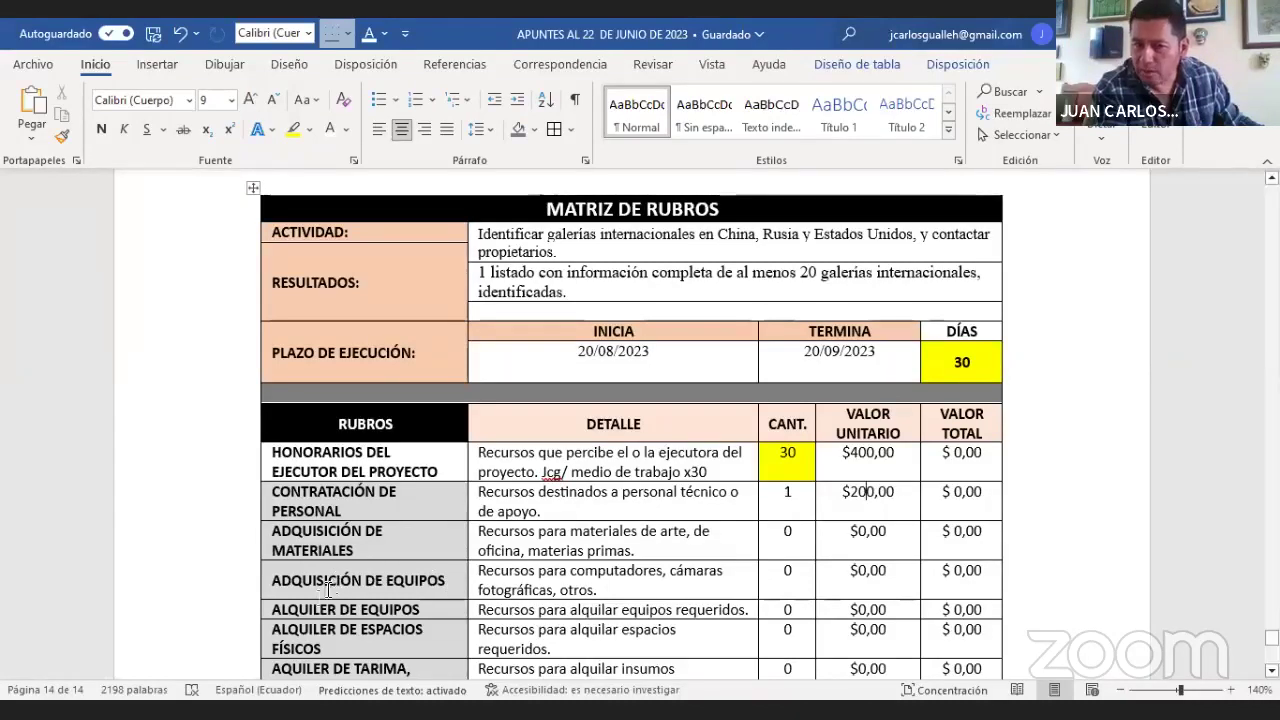
- Review the remaining budget items of the MATRIZ DE RUBROS, from ALQUILER DE EQUIPOS down to OTROS and the TOTAL row
drag(281, 611, 418, 612)
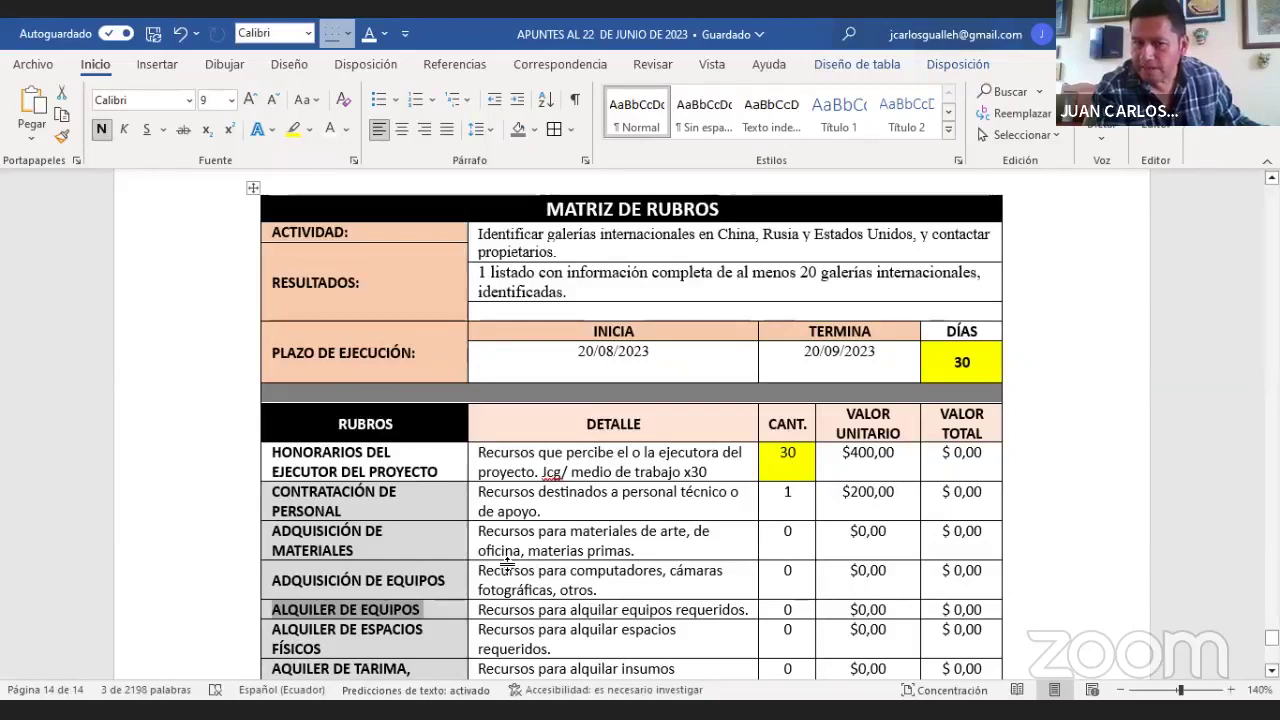
click(436, 601)
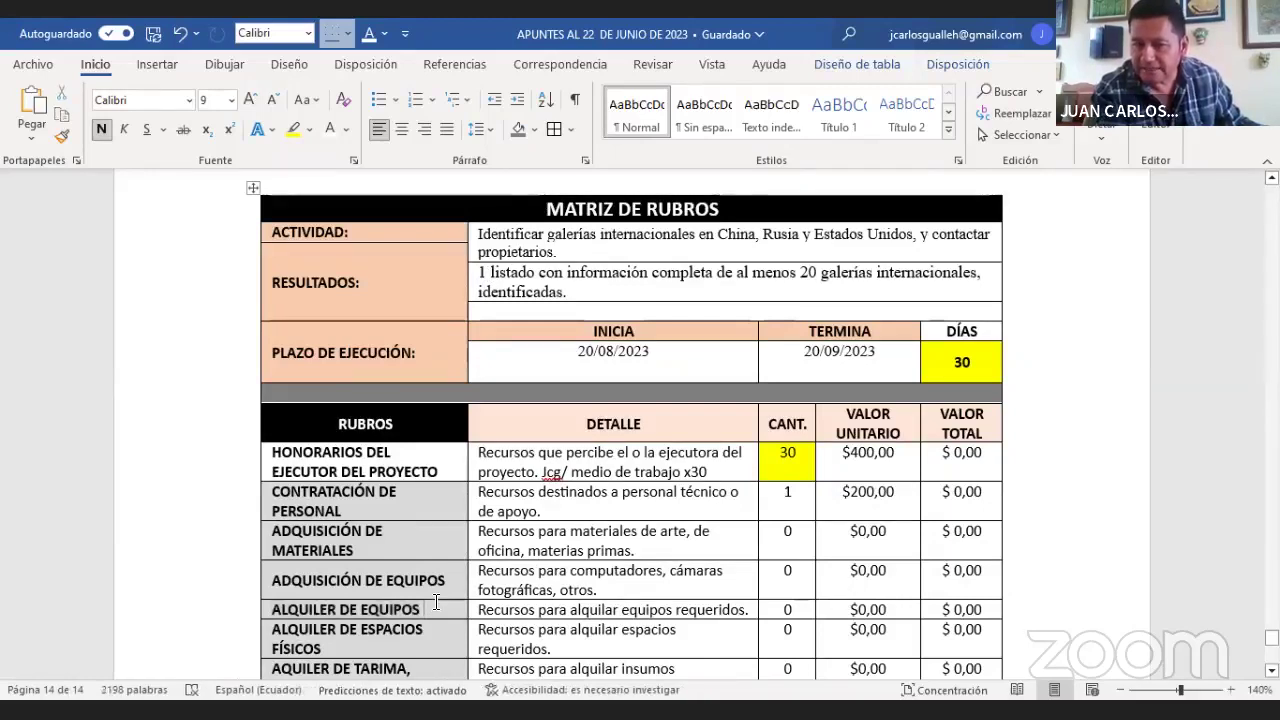
key(Down)
key(Down)
key(Down)
key(Down)
key(Down)
key(Down)
key(Down)
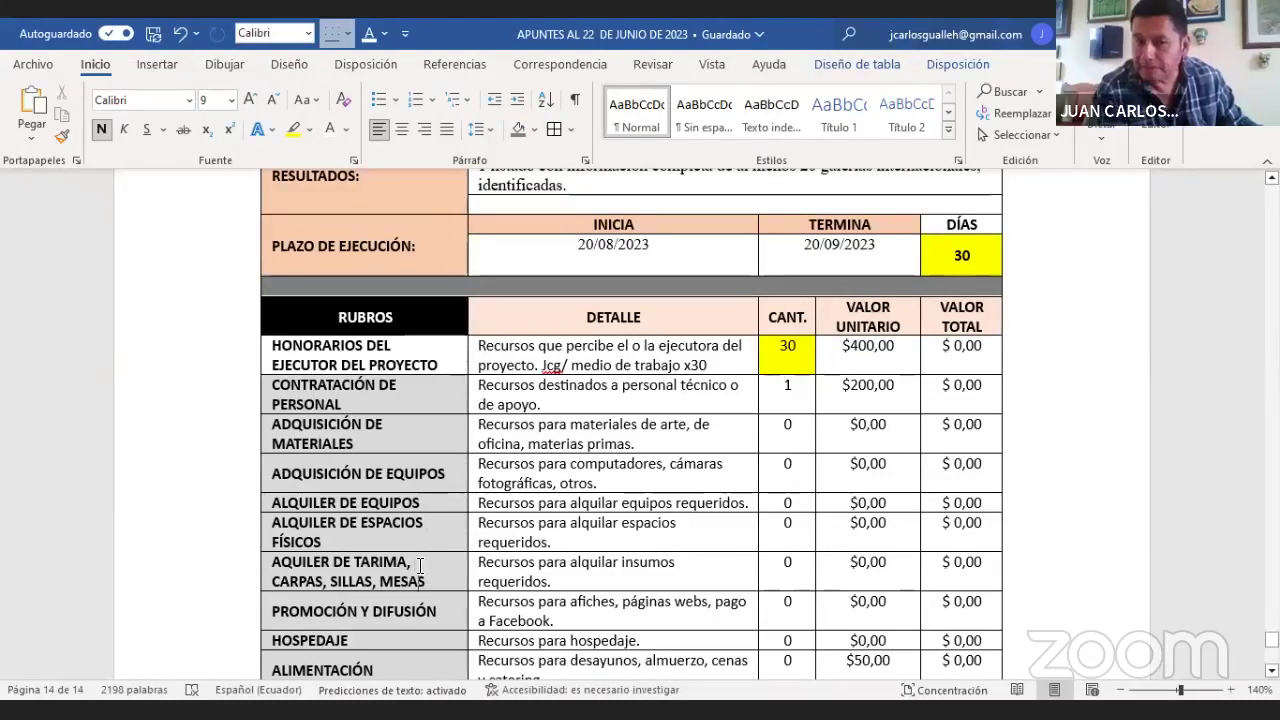
key(Down)
key(Down)
key(Down)
key(Down)
key(Down)
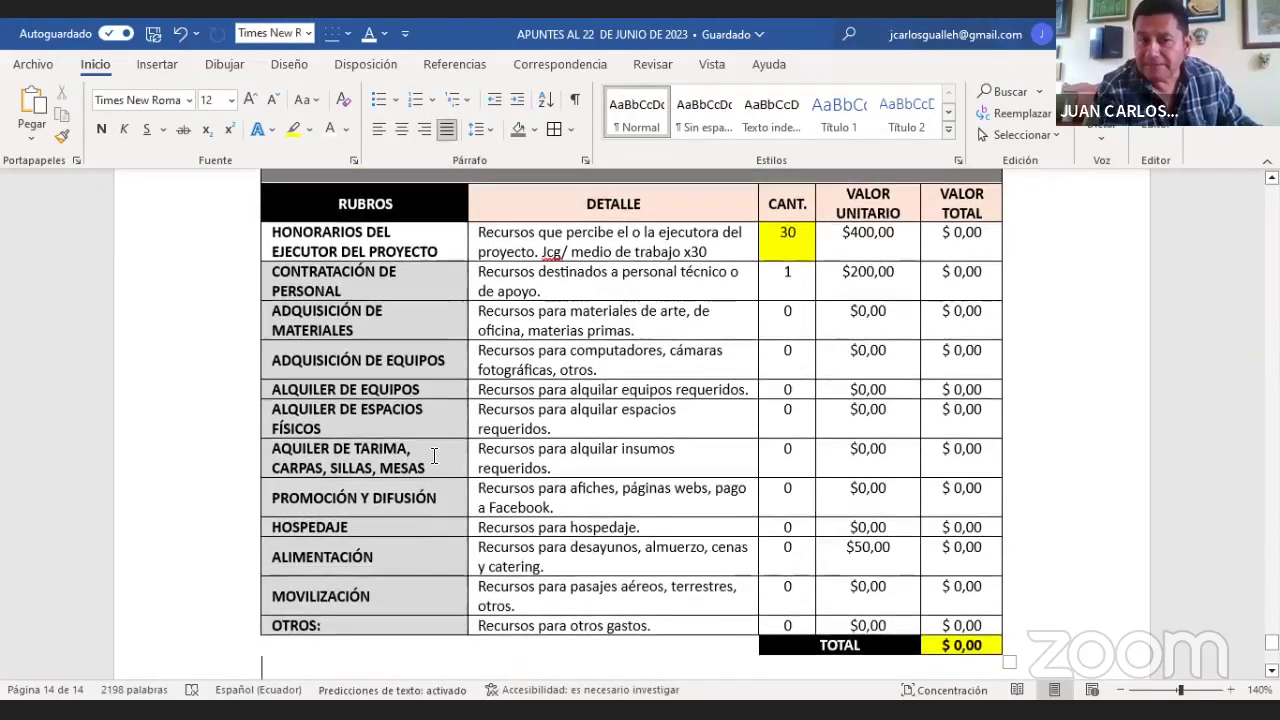
click(434, 456)
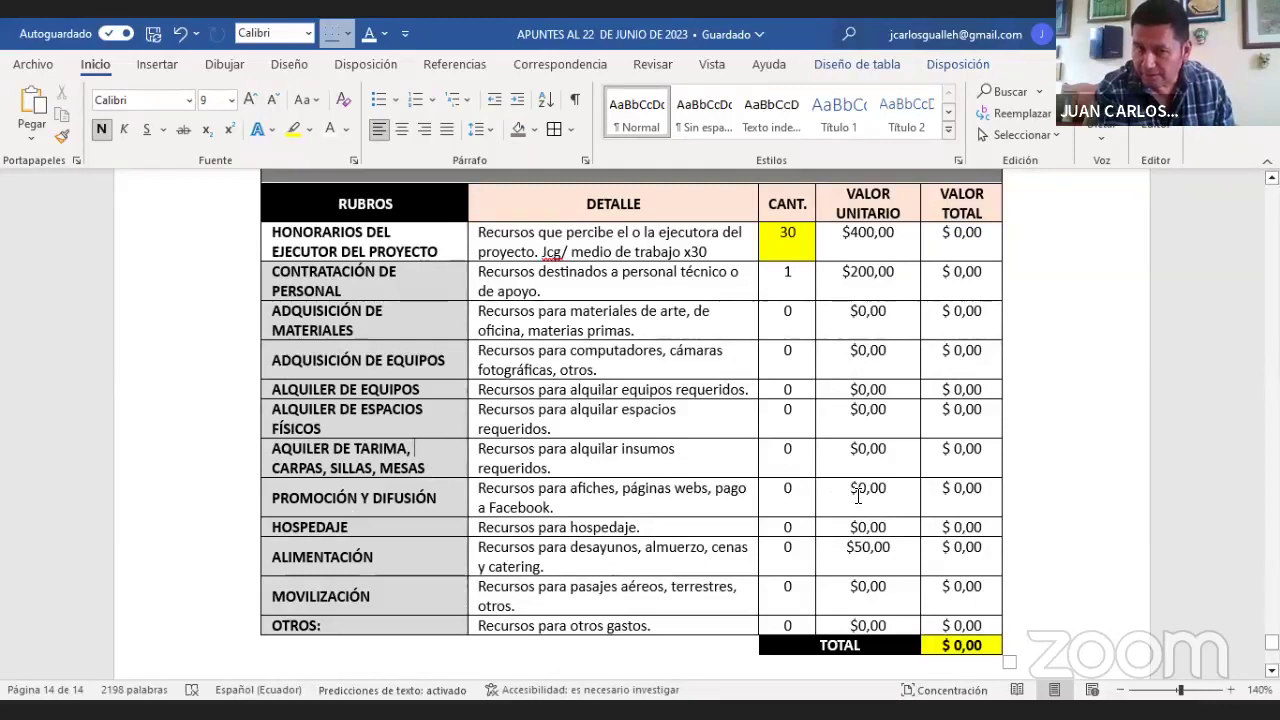
click(392, 527)
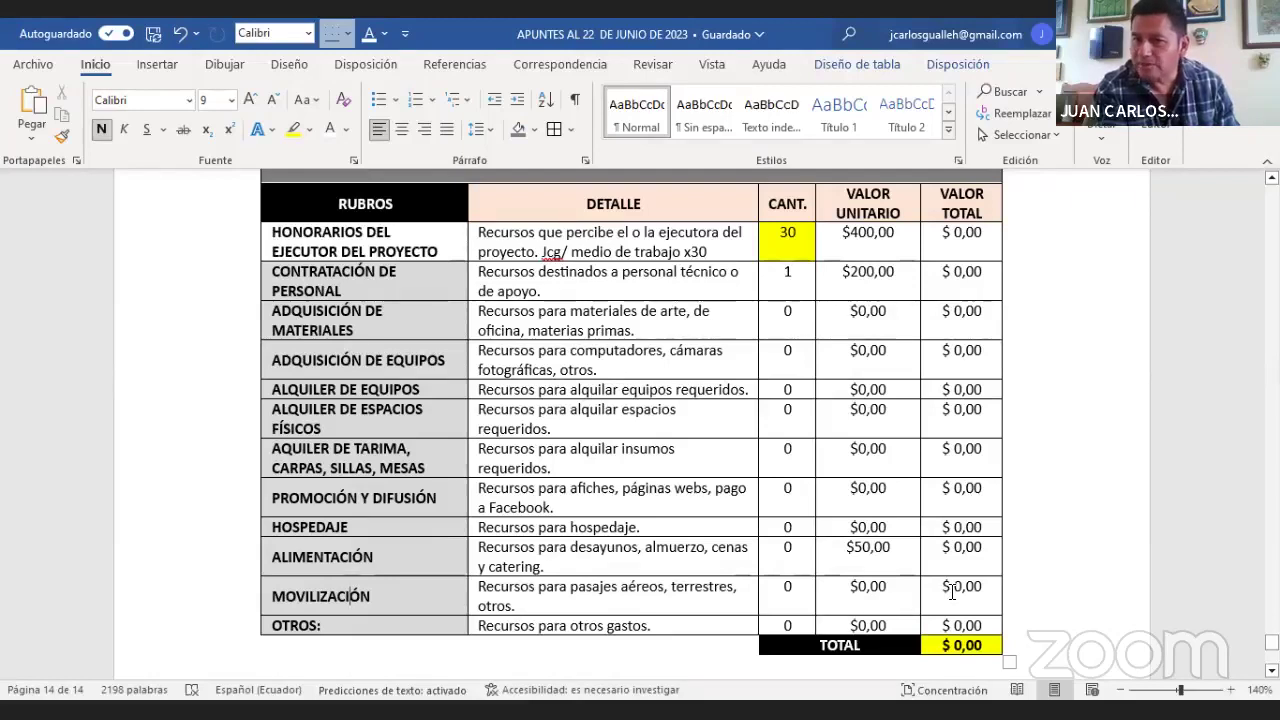
- Collapse the ribbon and bring the beginning of the MATRIZ DE RUBROS into view at 150% zoom
drag(945, 588, 990, 582)
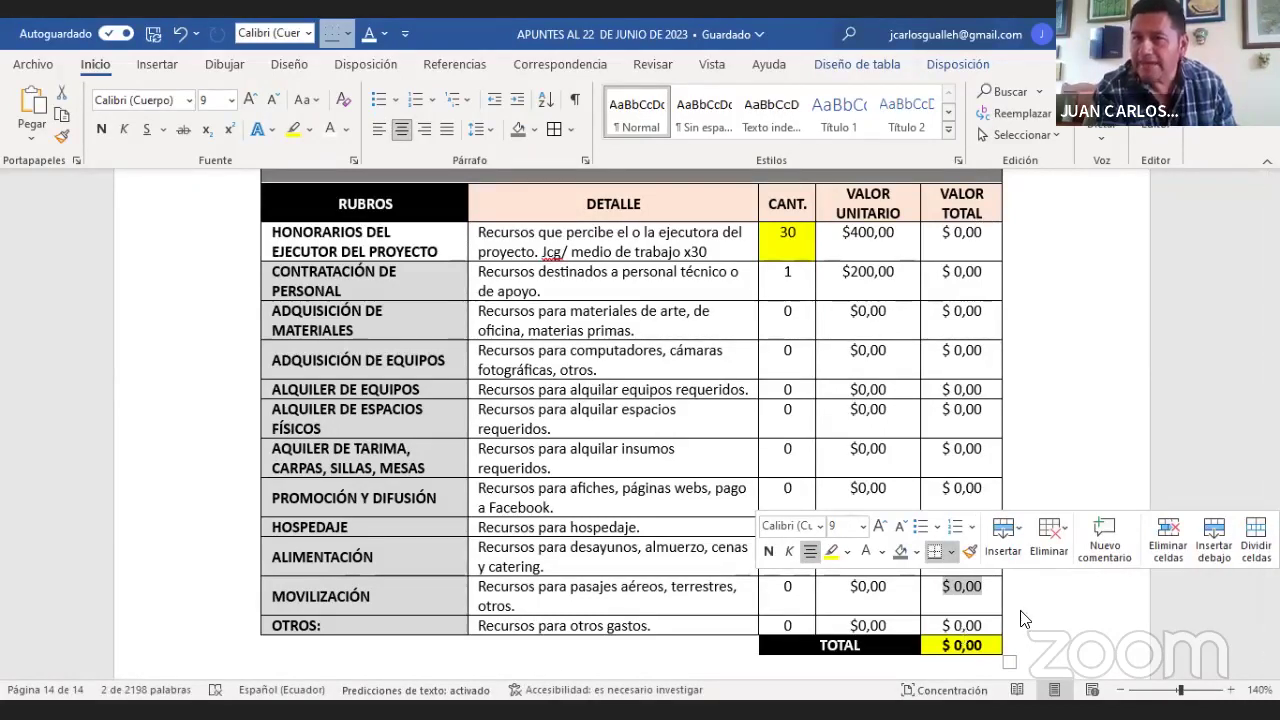
key(ctrl+F1)
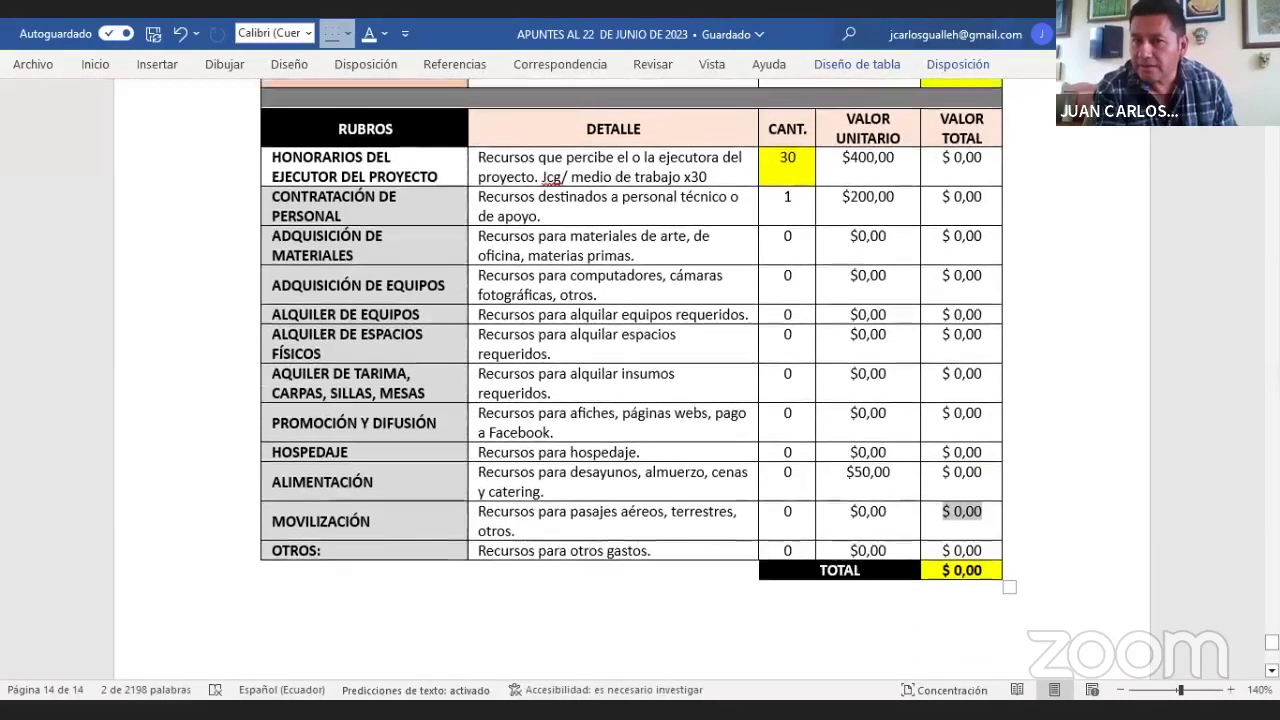
scroll(630, 380, up, 3)
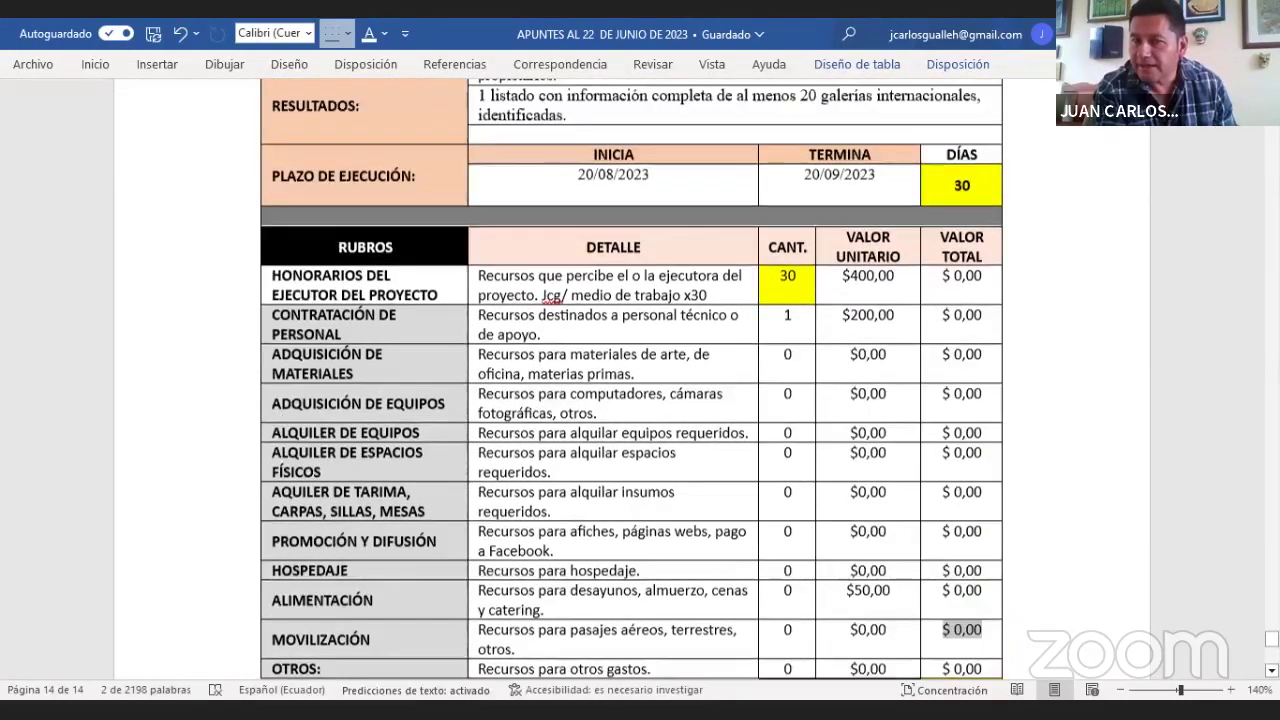
scroll(630, 380, up, 6)
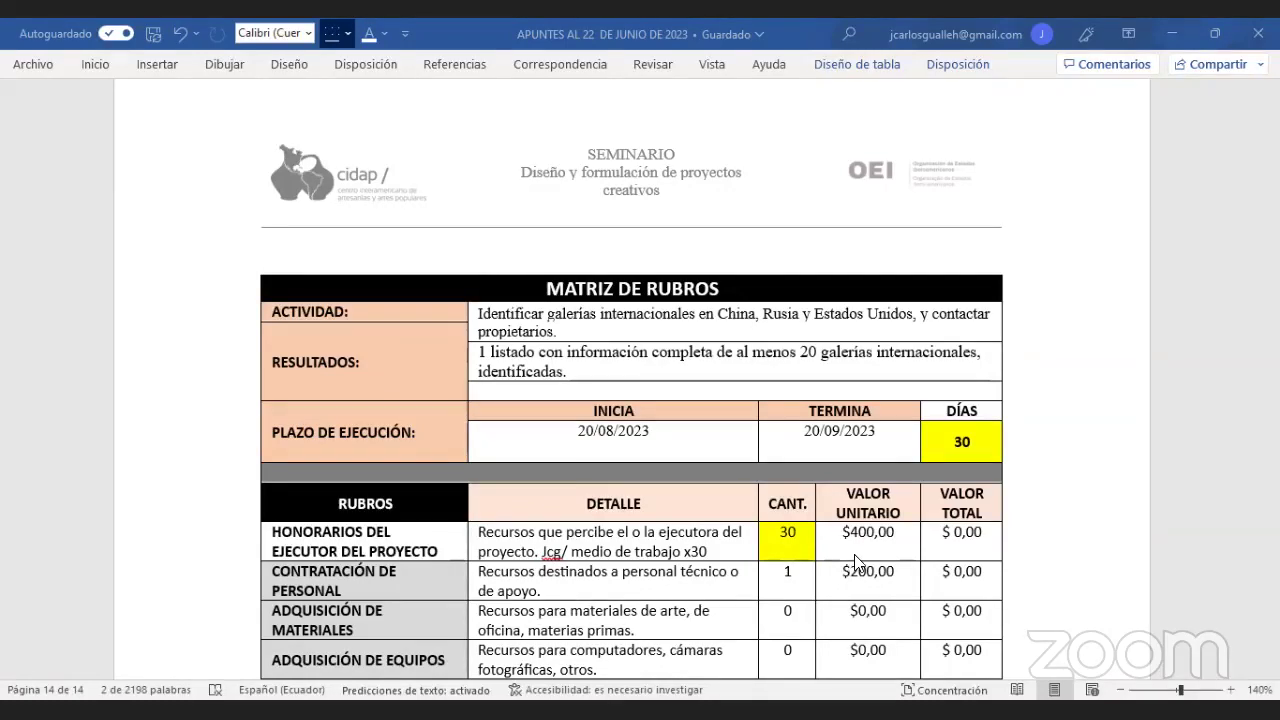
click(1230, 690)
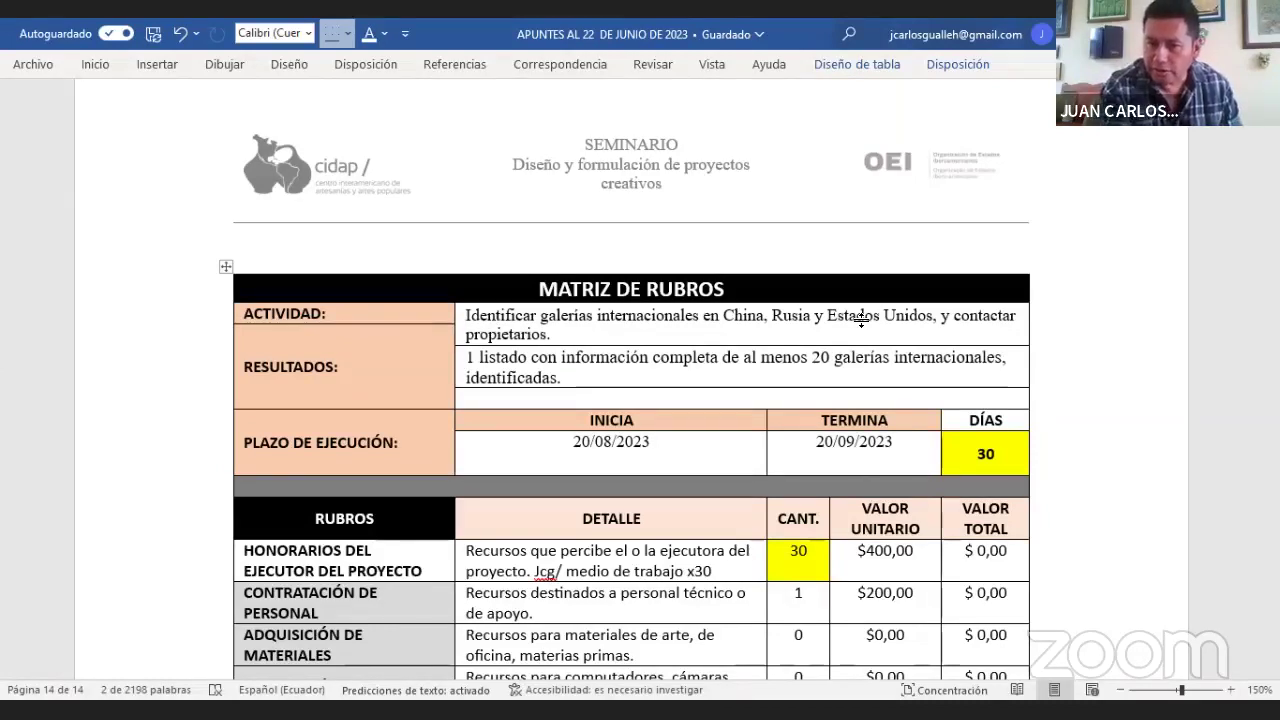
- Copy the ACTIVIDAD text from the Word table and paste it into the ACTIVIDAD cell of the CIDAP MATRIZ DE RUBROS workbook in Excel
click(456, 317)
click(466, 314)
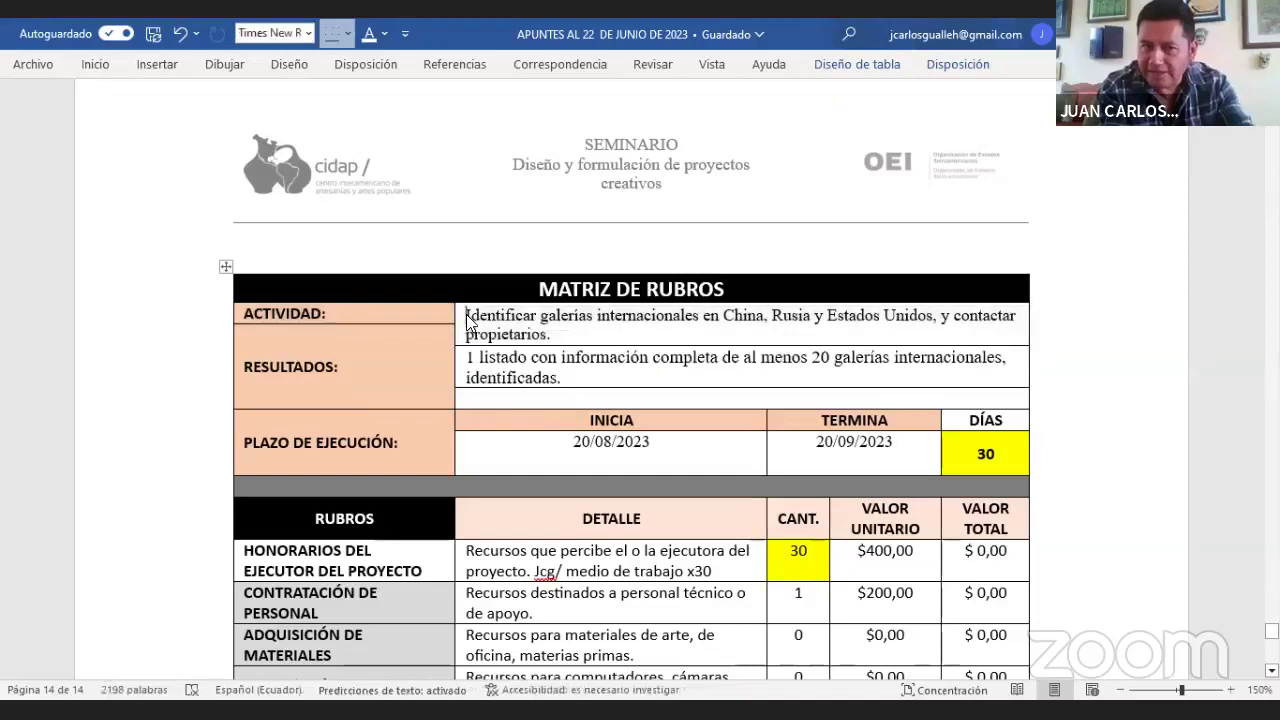
drag(505, 325, 558, 334)
key(ctrl+c)
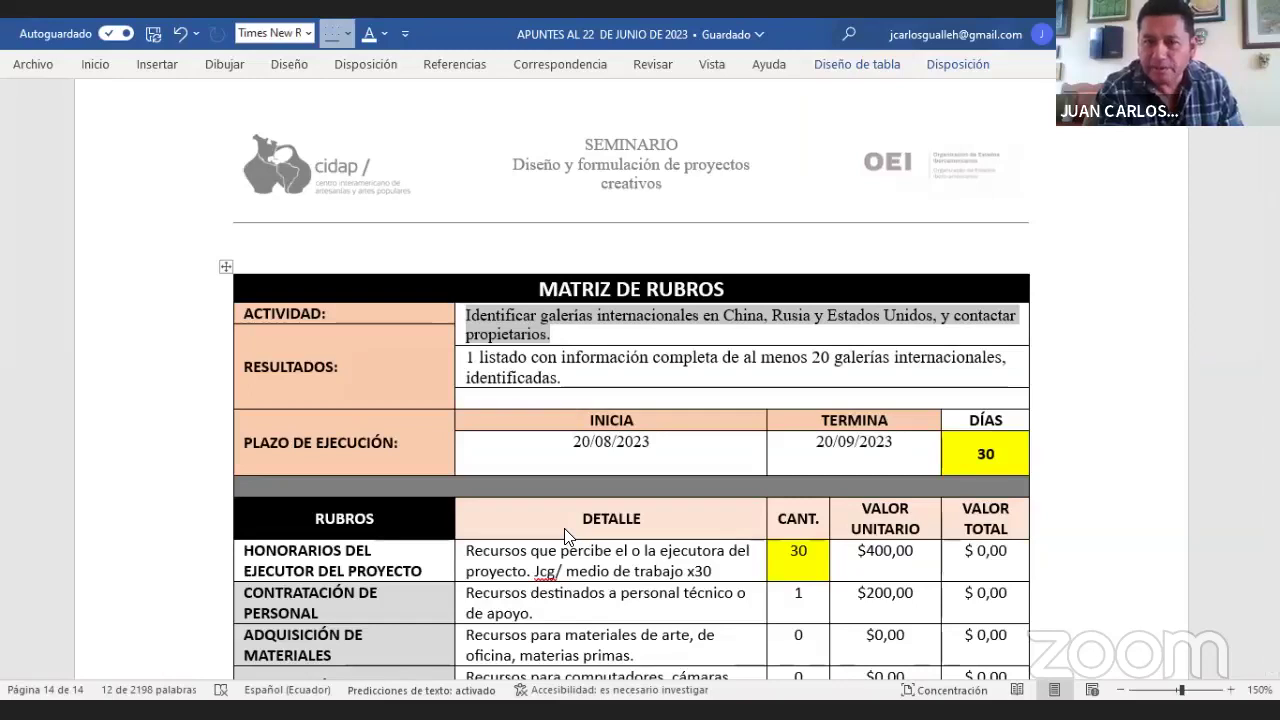
click(743, 171)
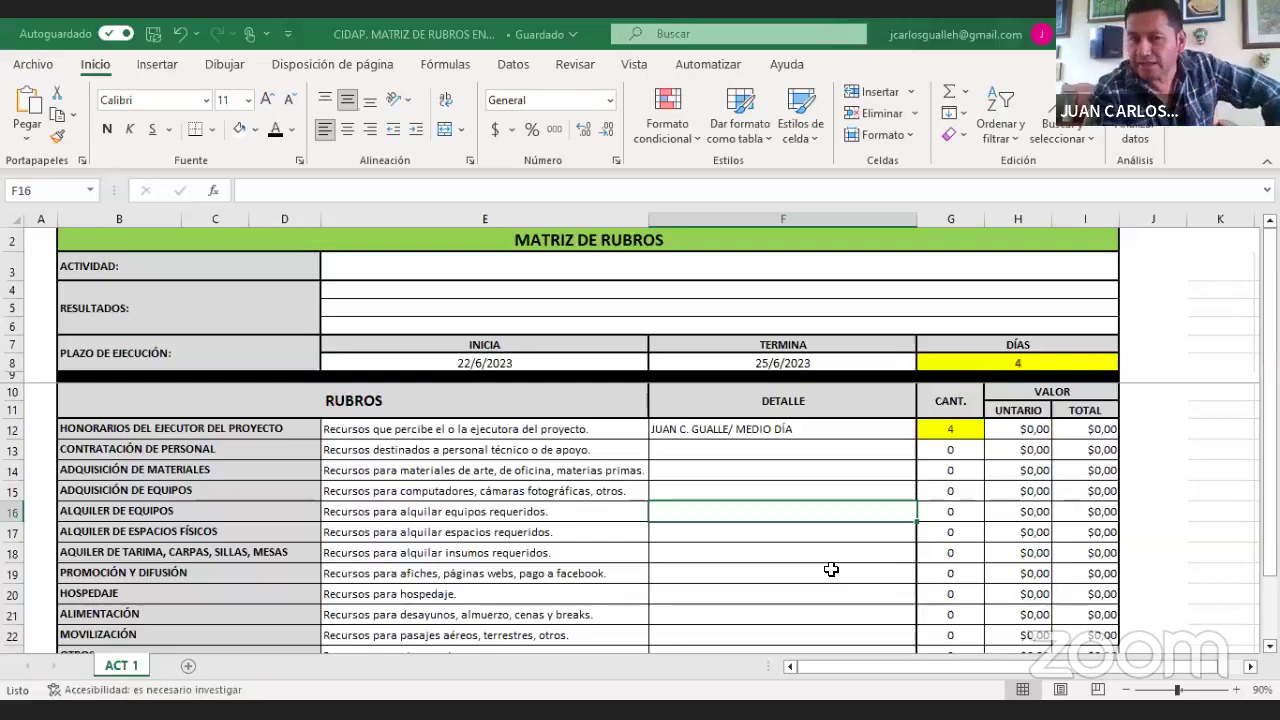
click(866, 485)
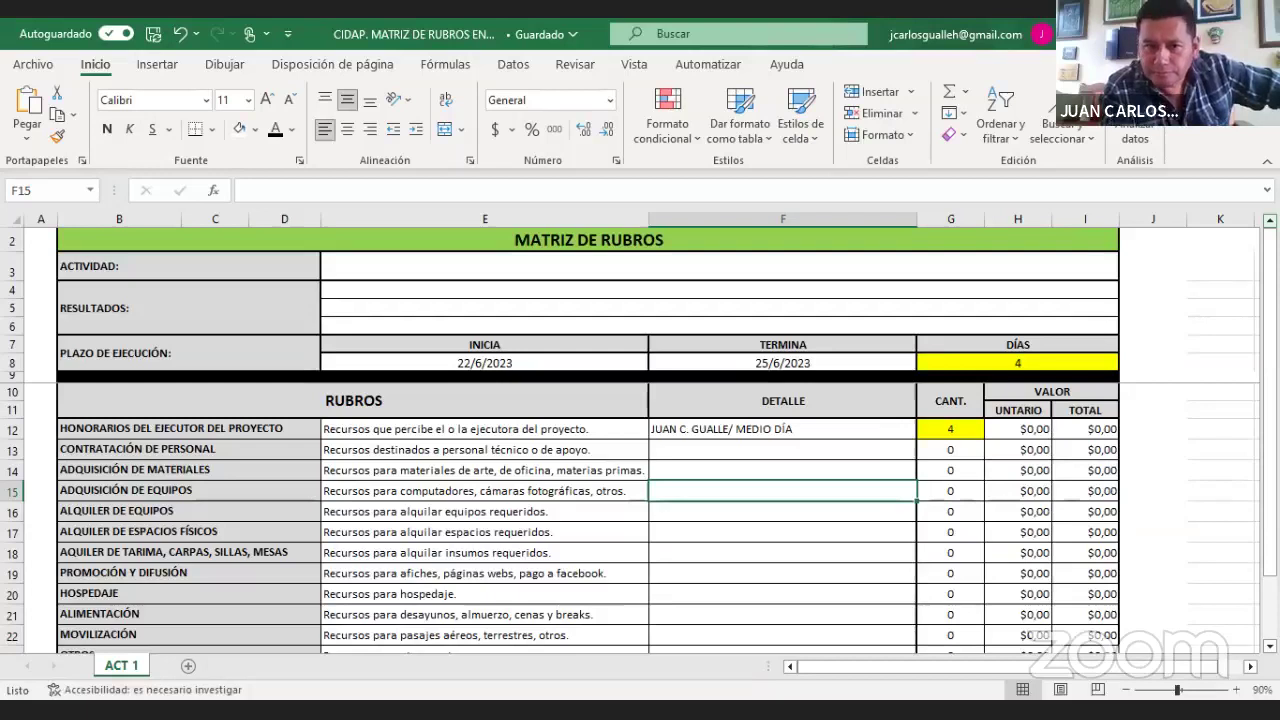
click(832, 514)
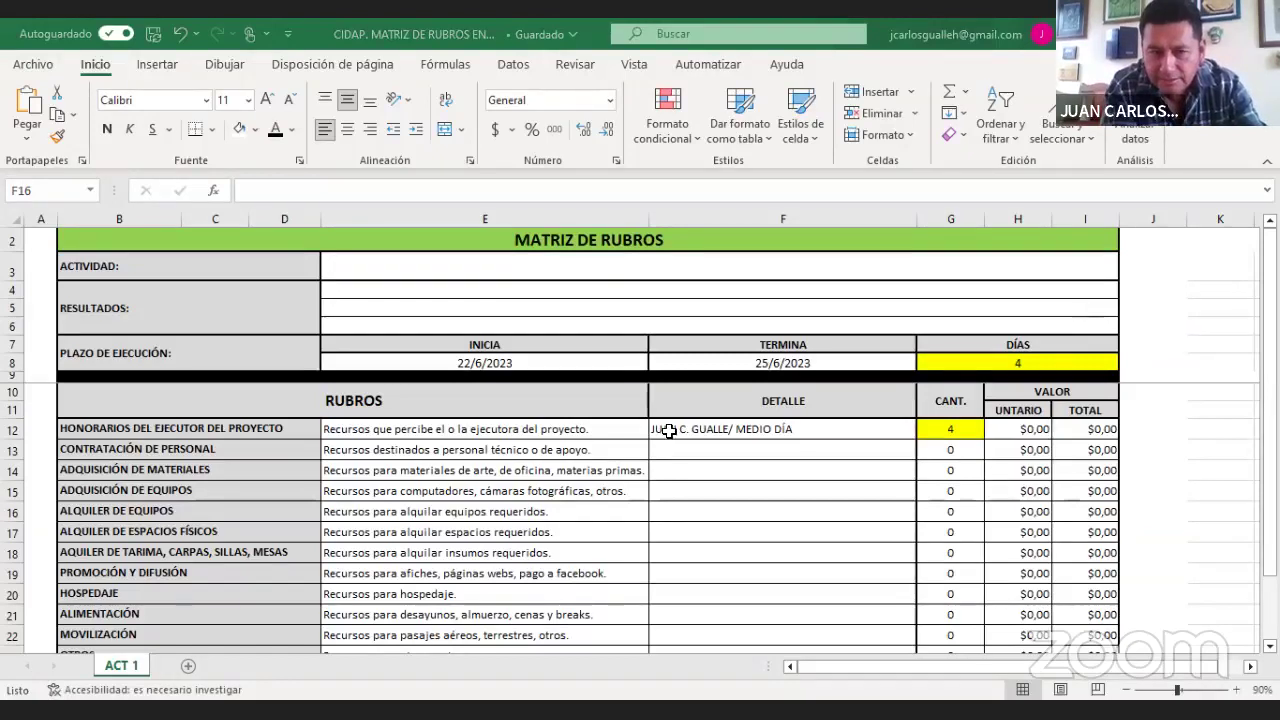
double_click(461, 265)
key(ctrl+v)
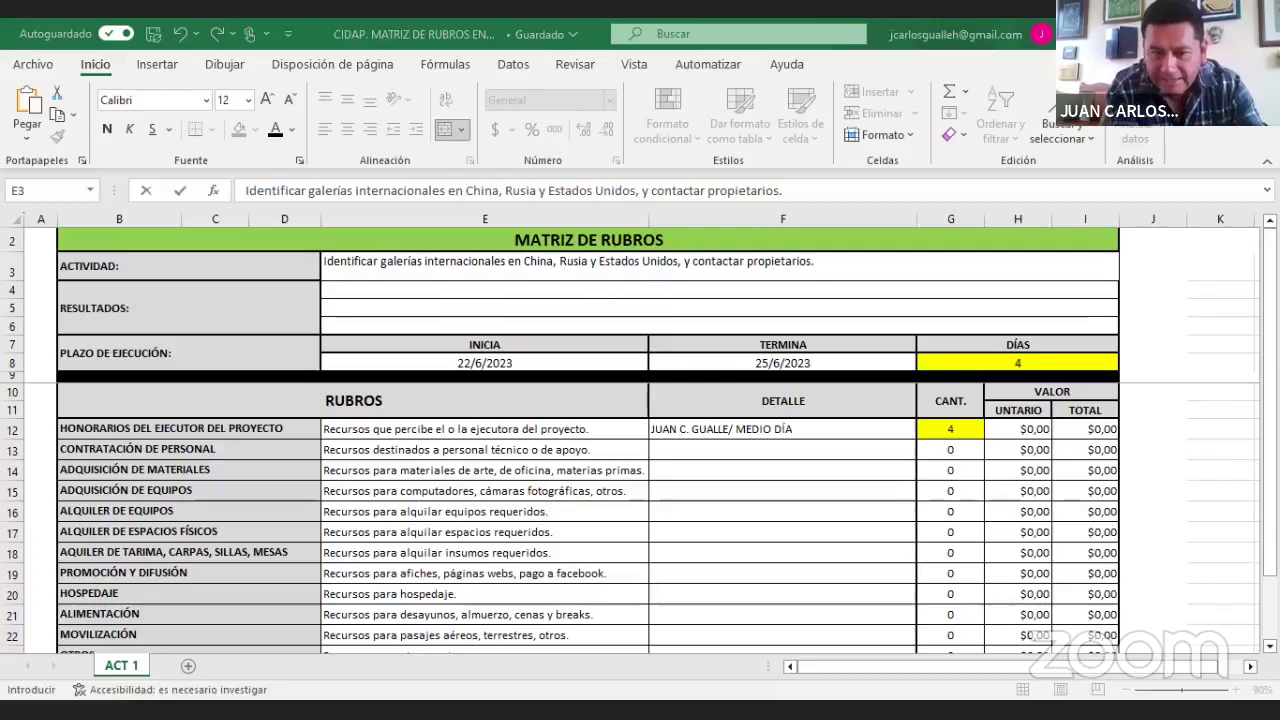
- Fill the first RESULTADOS row with "1 listado con información completa de al menos 20 galerías internacionales, identificadas."
click(434, 284)
text(1 listado con información completa de al menos 20 galerías internacionales, identificadas.)
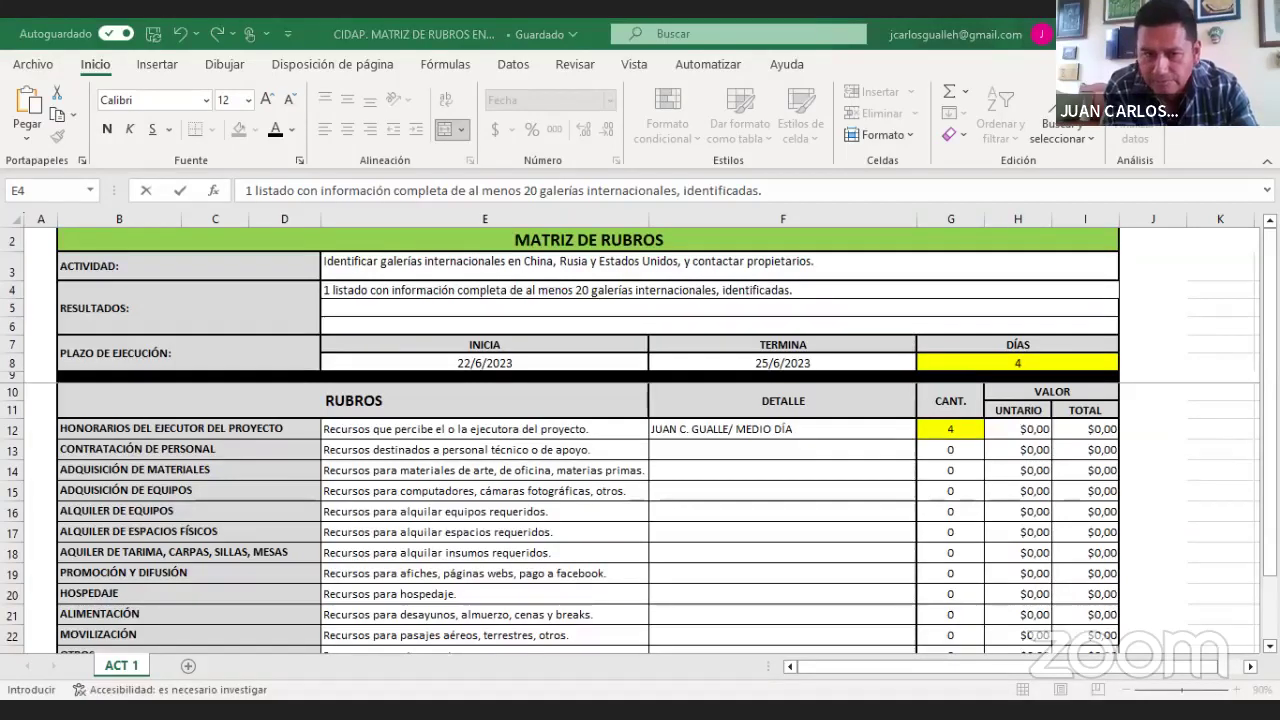
click(485, 363)
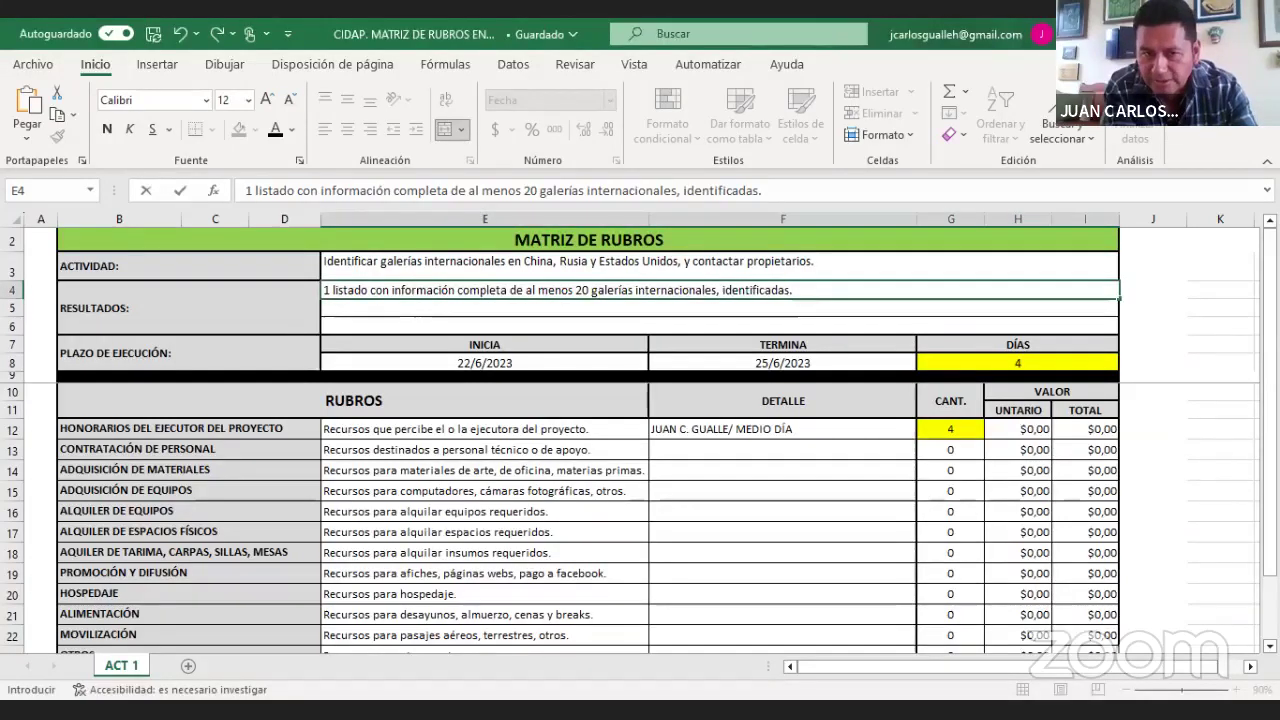
- Change the INICIA date of the PLAZO DE EJECUCIÓN to 20/8/2023
double_click(470, 363)
drag(470, 363, 452, 360)
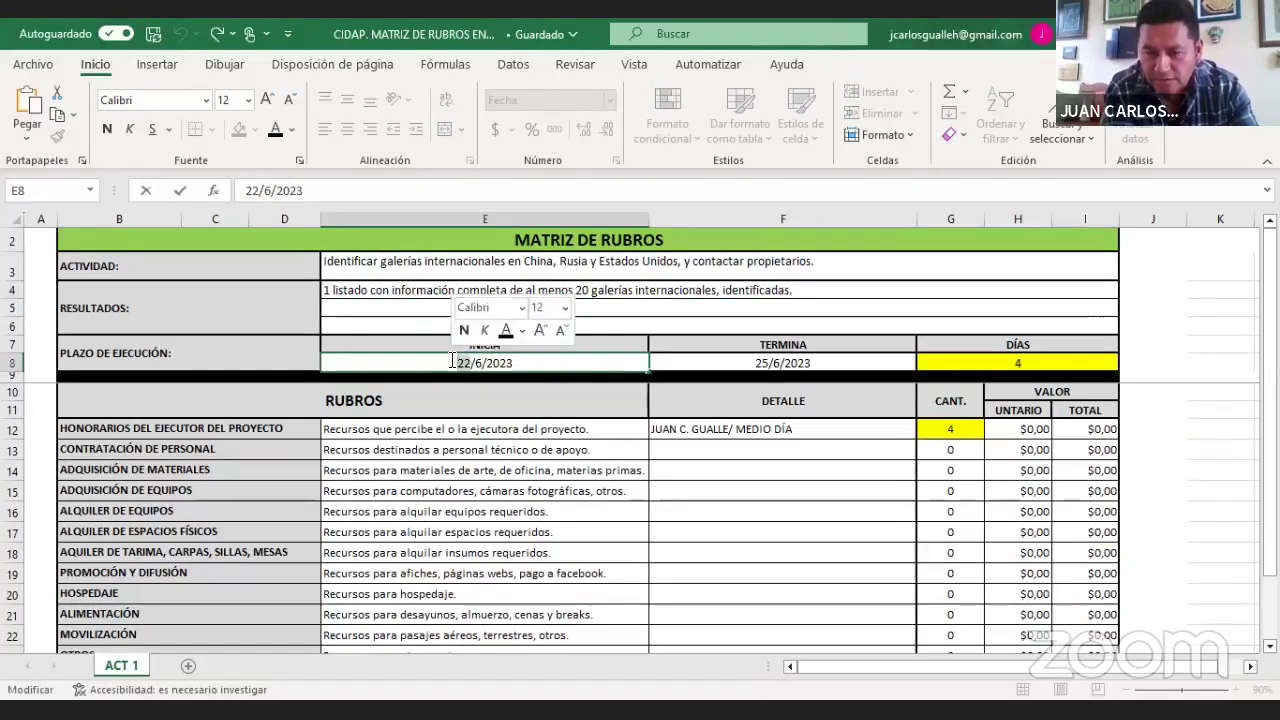
text(20)
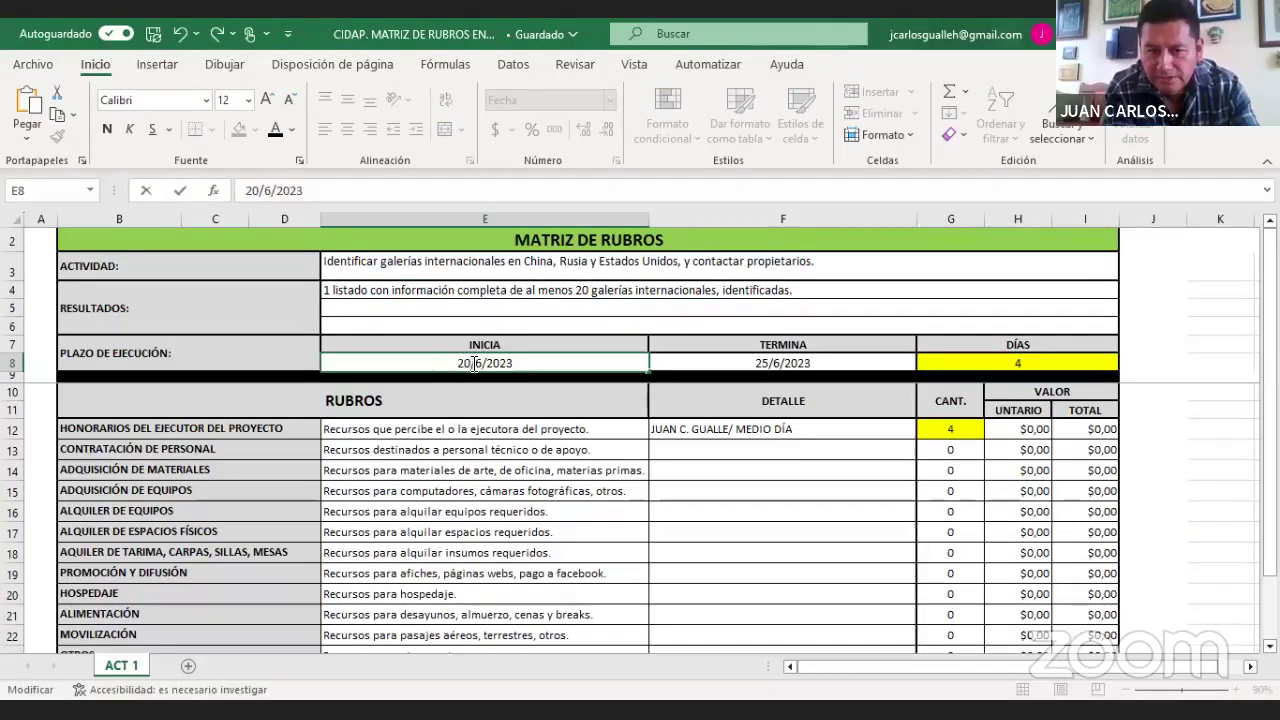
double_click(476, 363)
text(8)
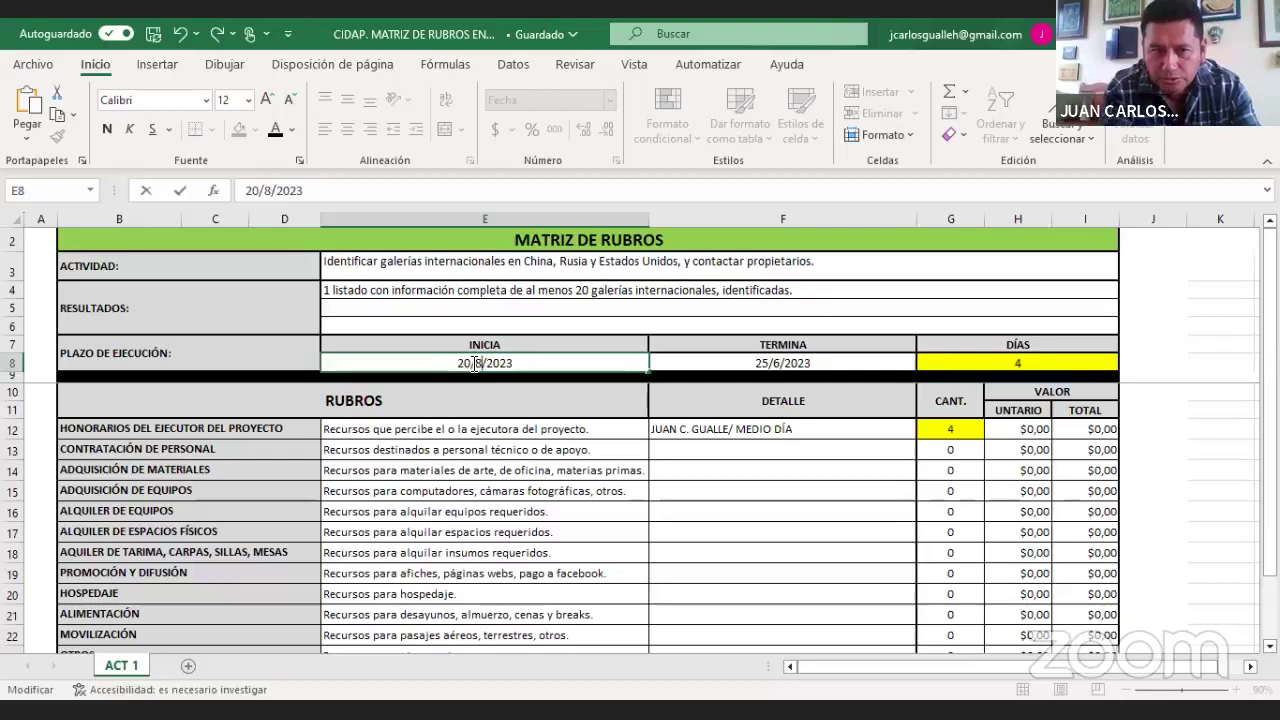
- Change the TERMINA date of the PLAZO DE EJECUCIÓN to 20/9/2023
double_click(752, 363)
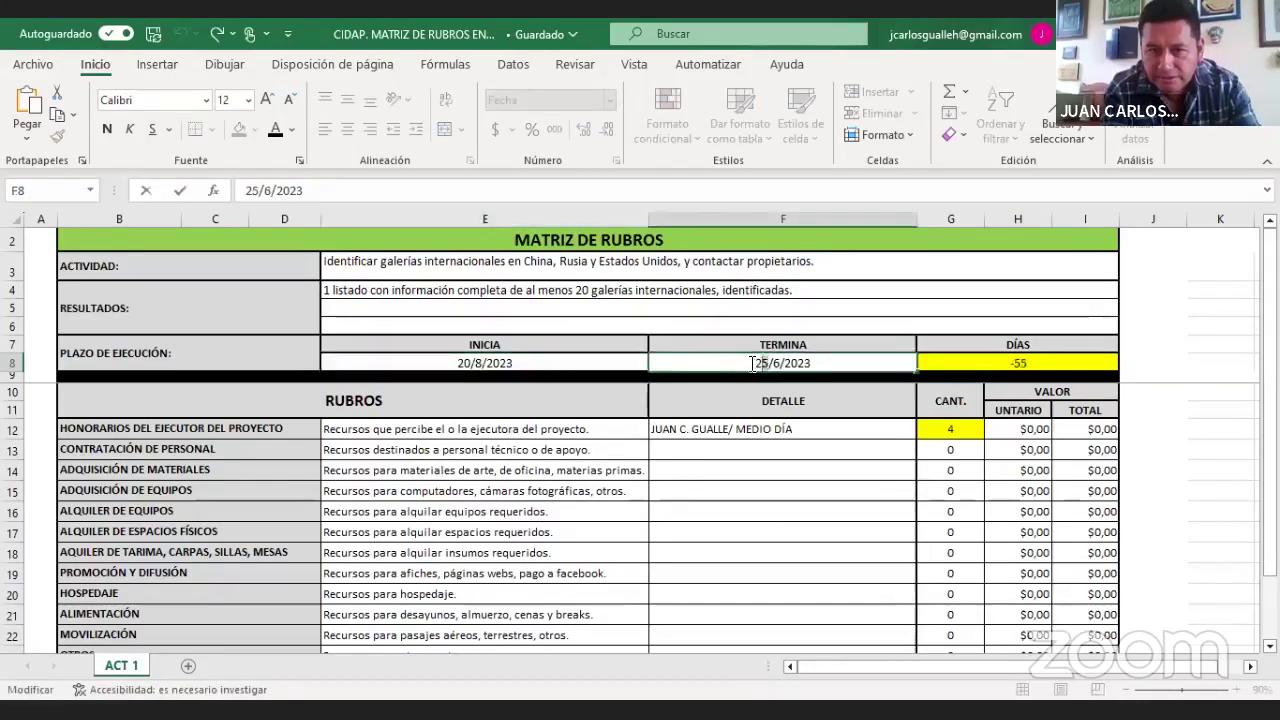
double_click(761, 363)
text(20)
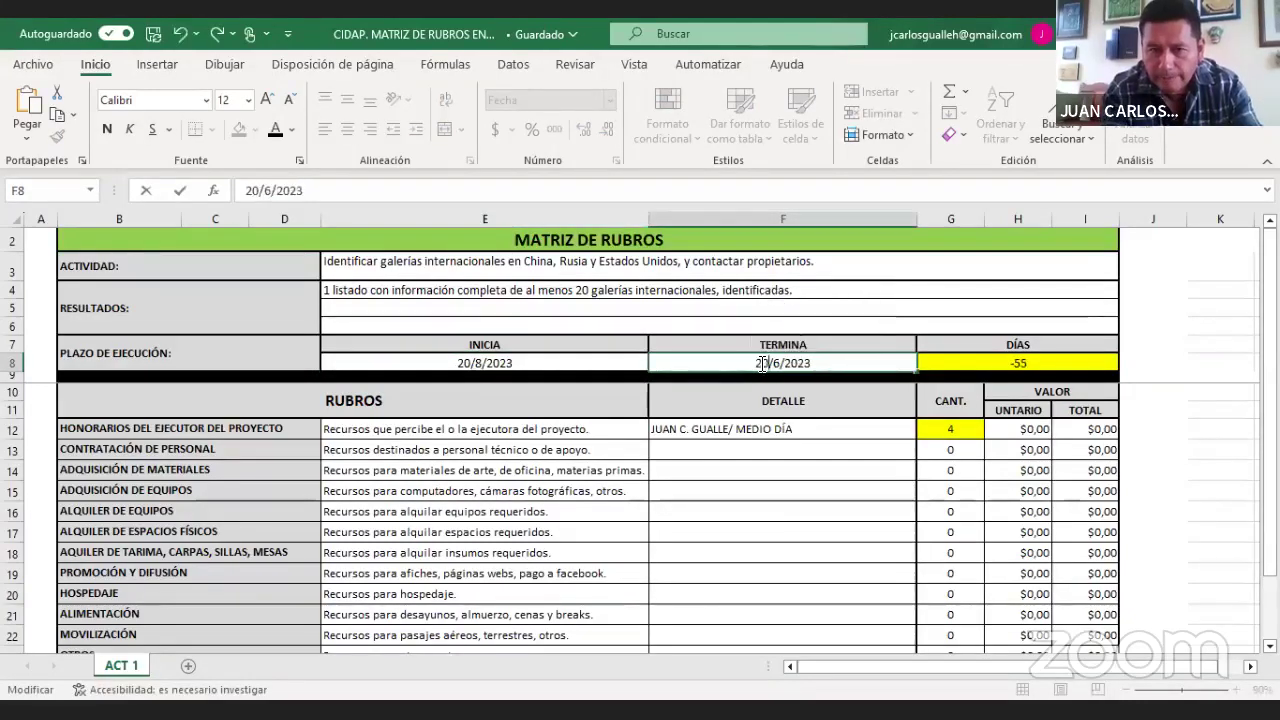
click(773, 363)
text(9)
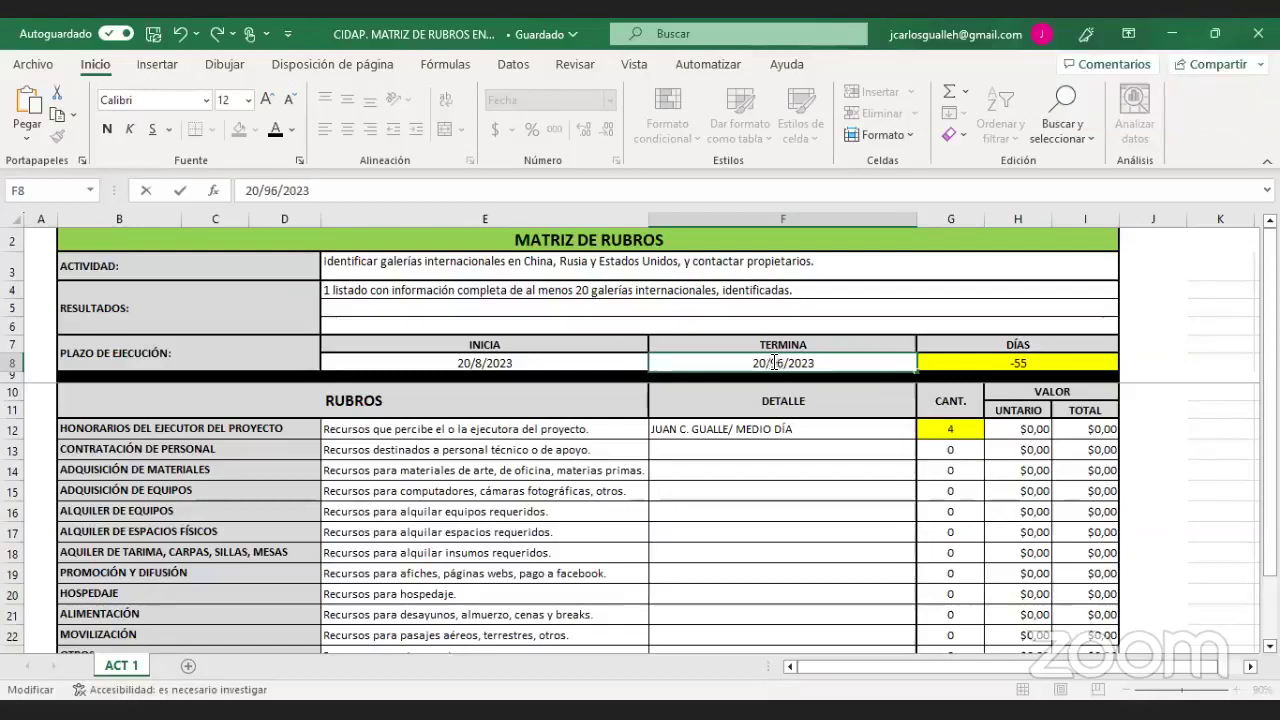
key(Delete)
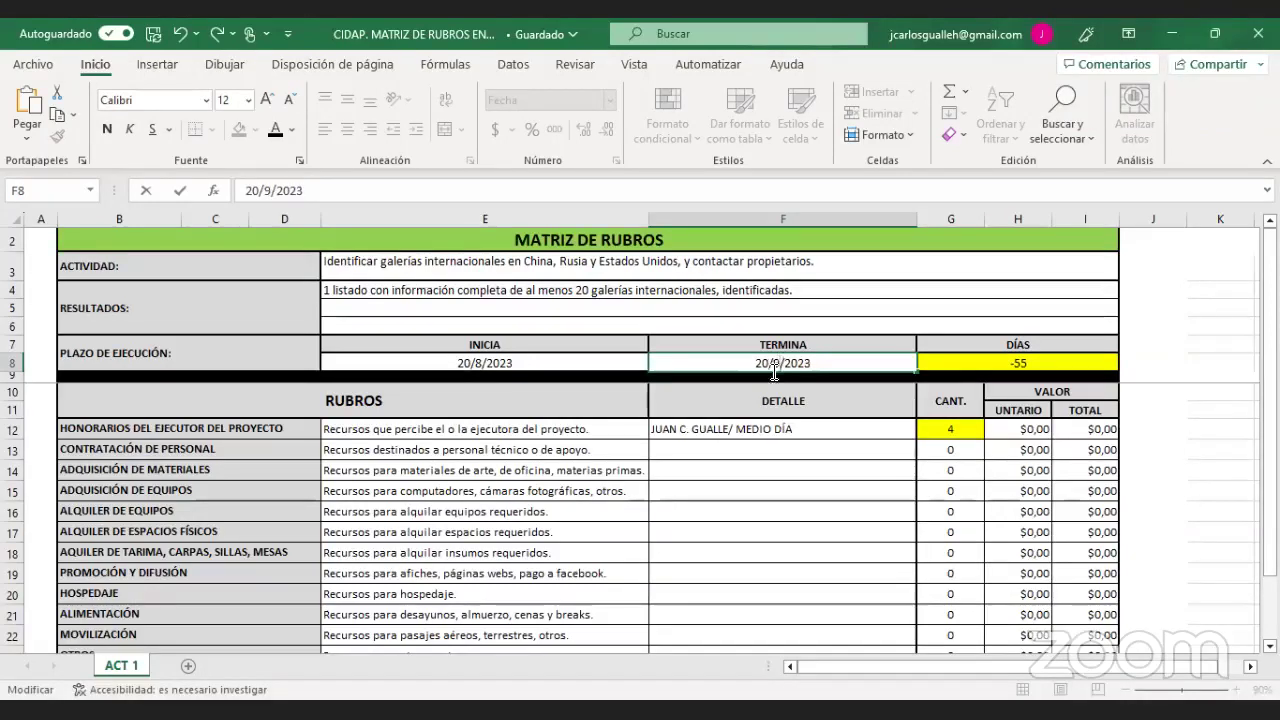
click(789, 505)
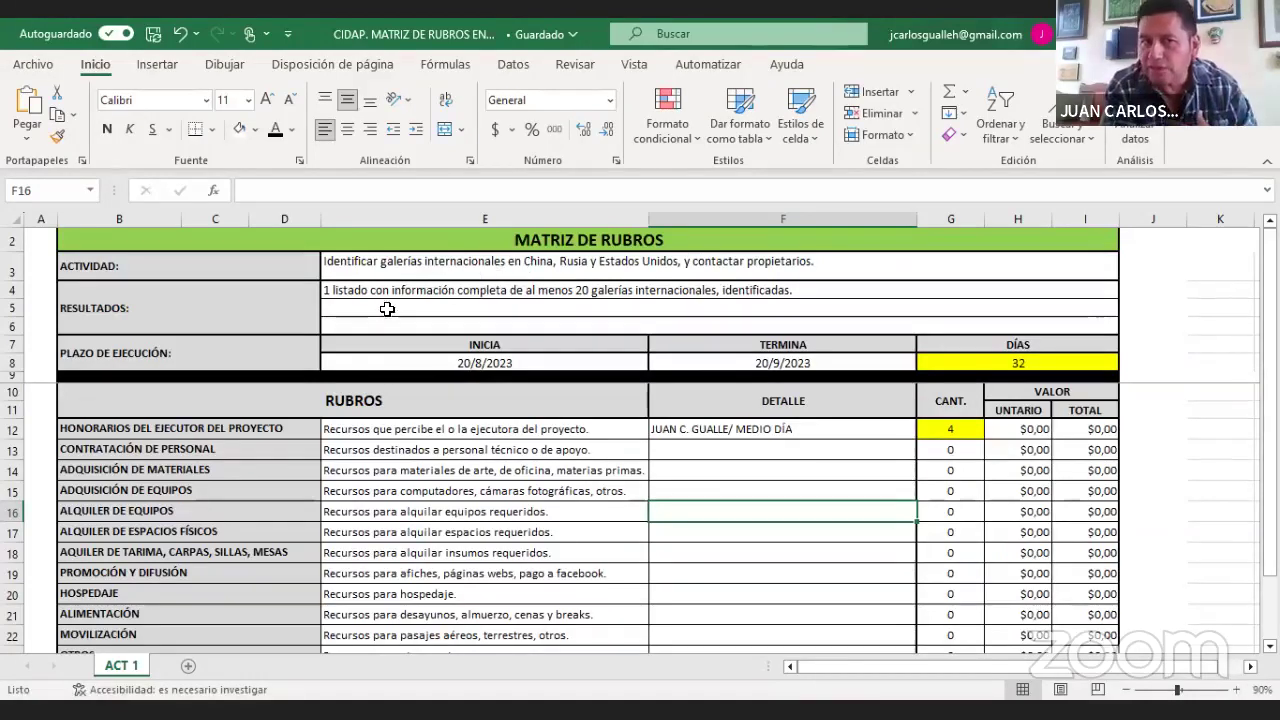
- Replace the person's name before "/ MEDIO DÍA" in the DETALLE of HONORARIOS DEL EJECUTOR DEL PROYECTO with the new executor's first name
click(690, 485)
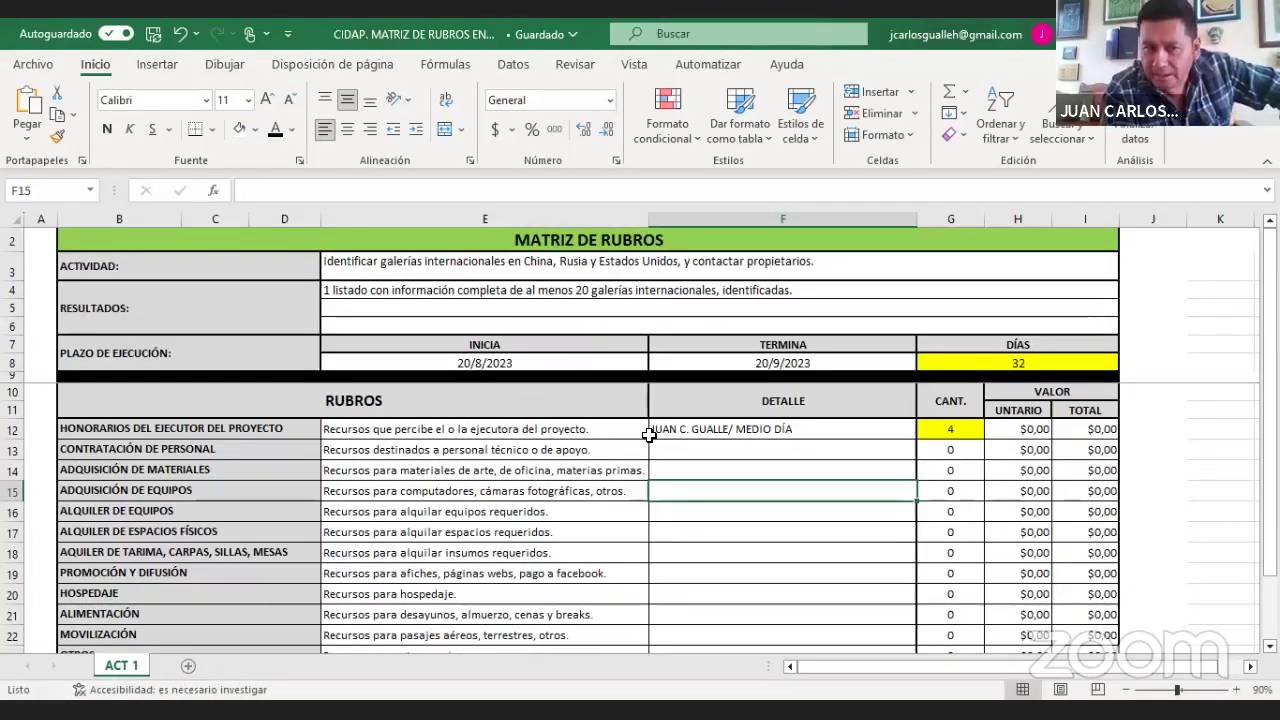
click(710, 430)
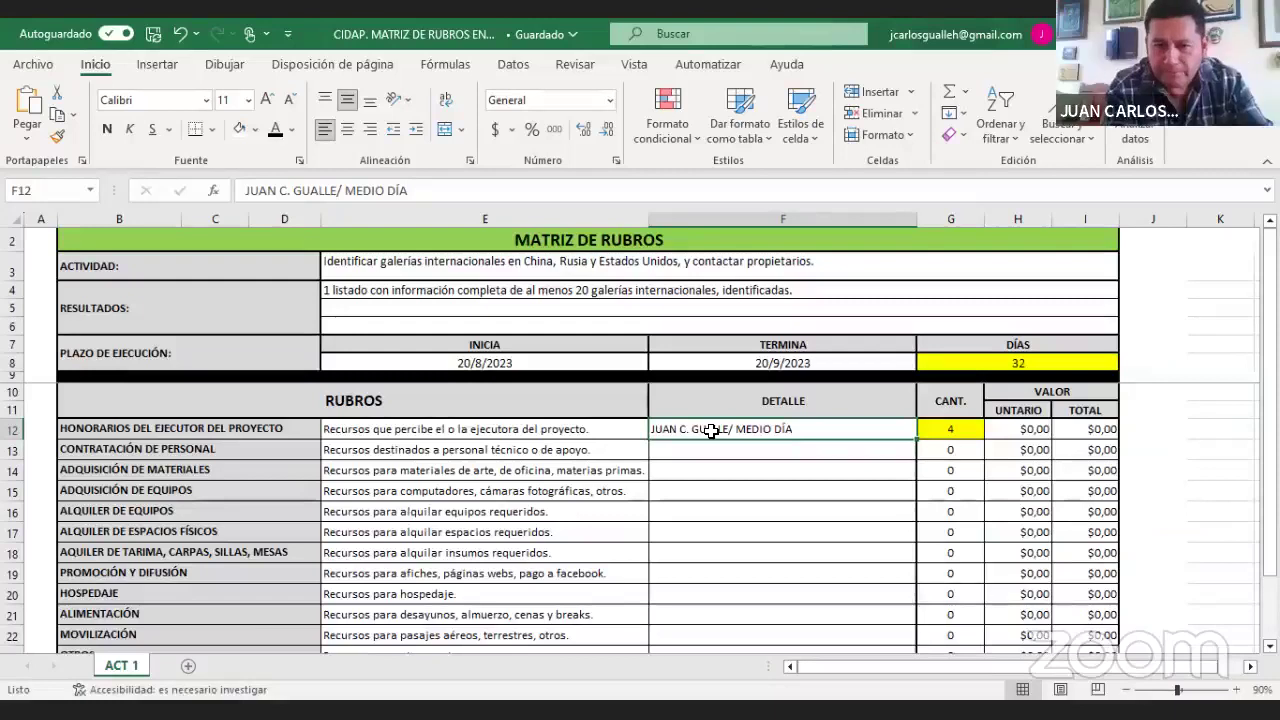
double_click(705, 430)
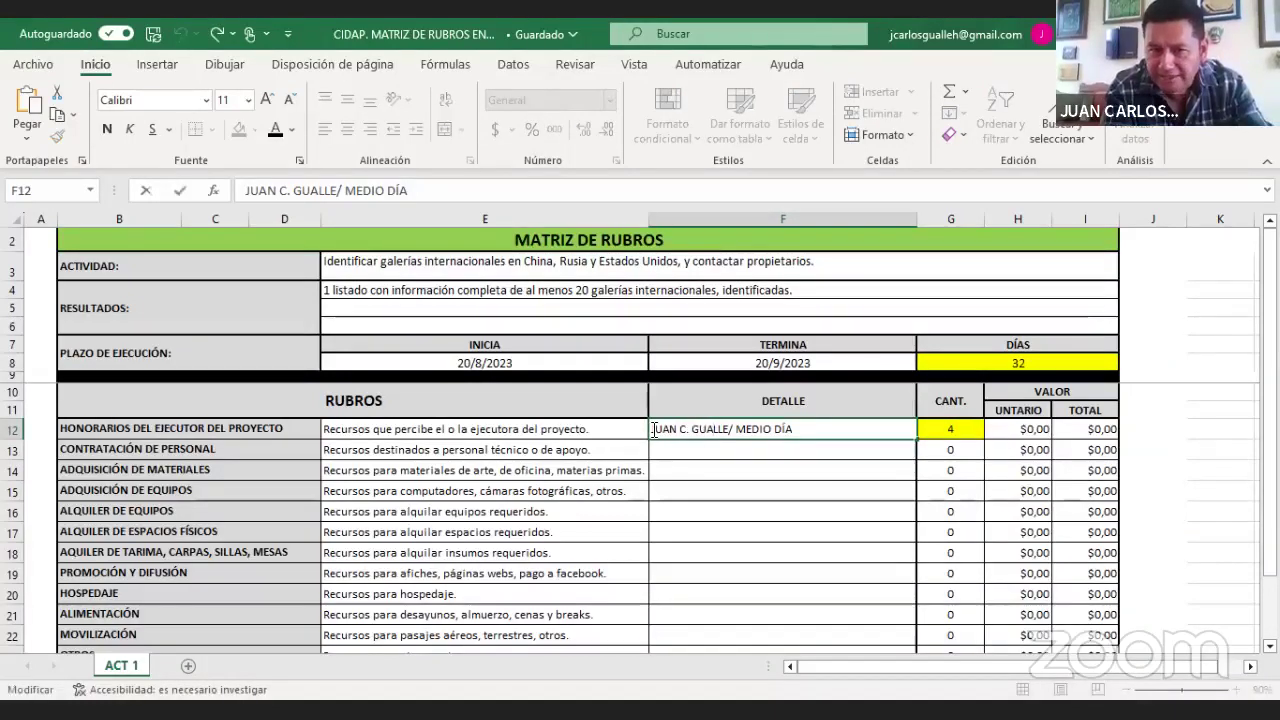
drag(654, 430, 729, 430)
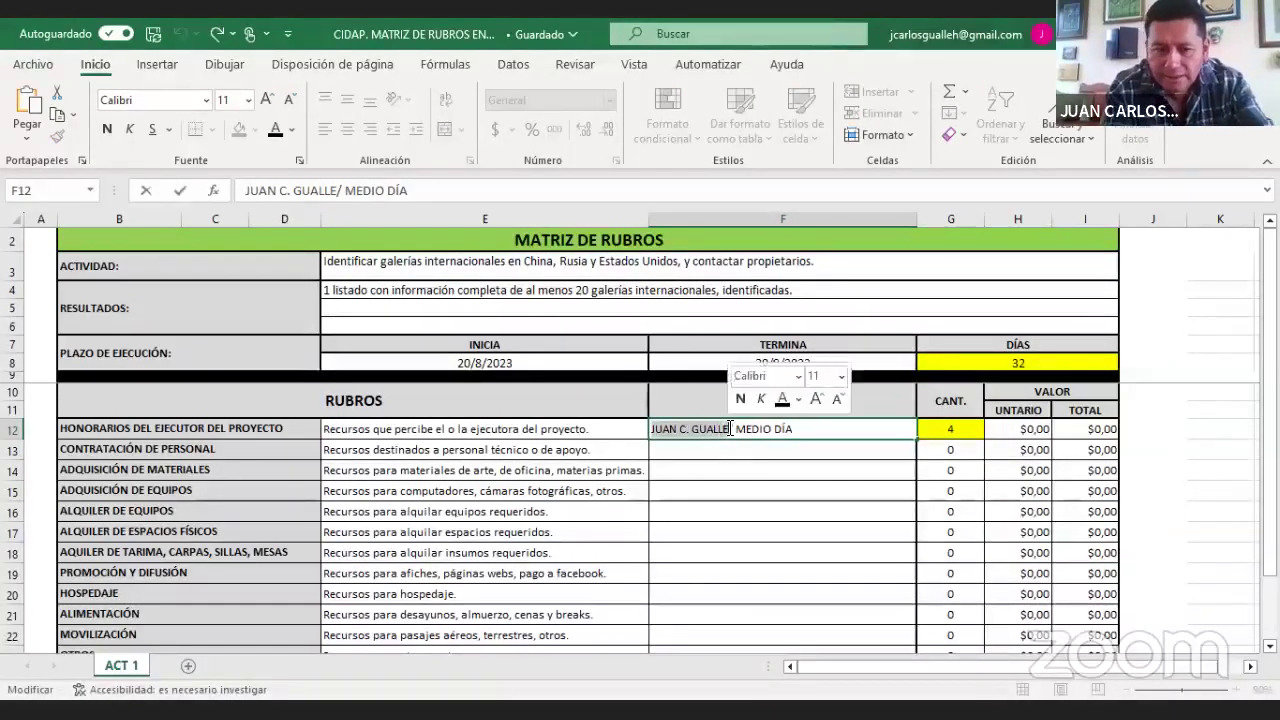
text(AML)
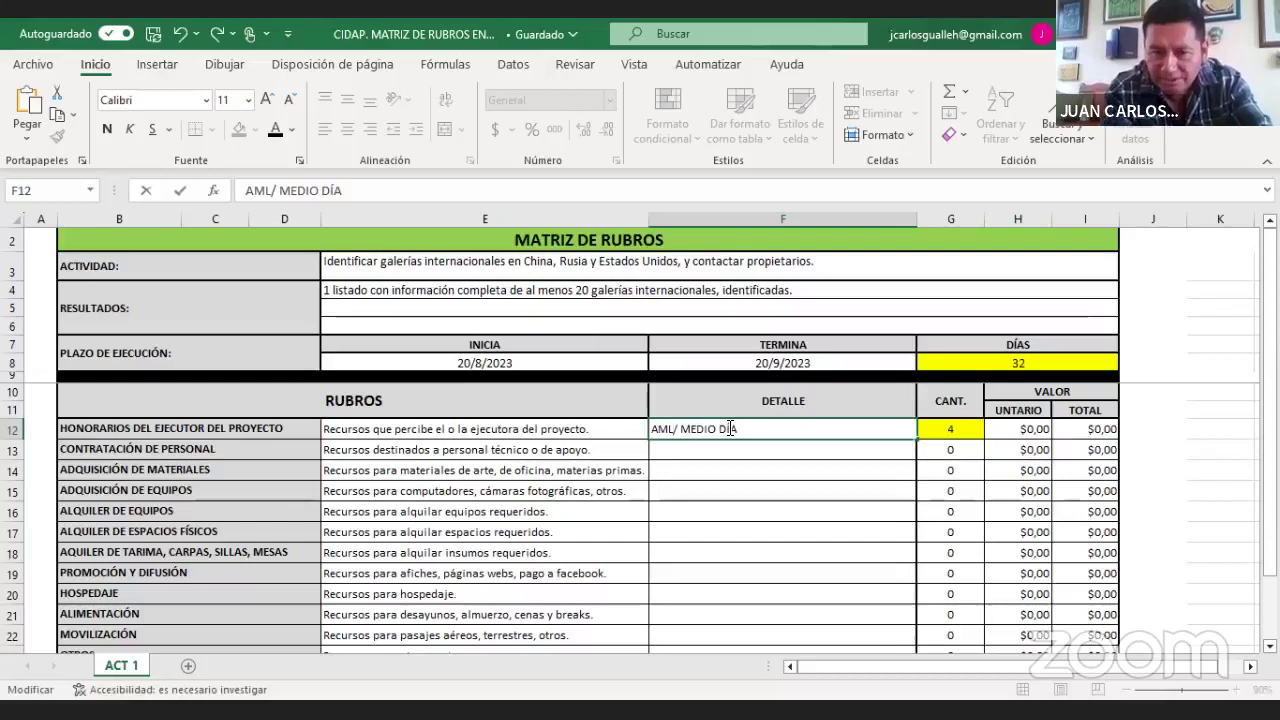
key(BackSpace)
text(AL)
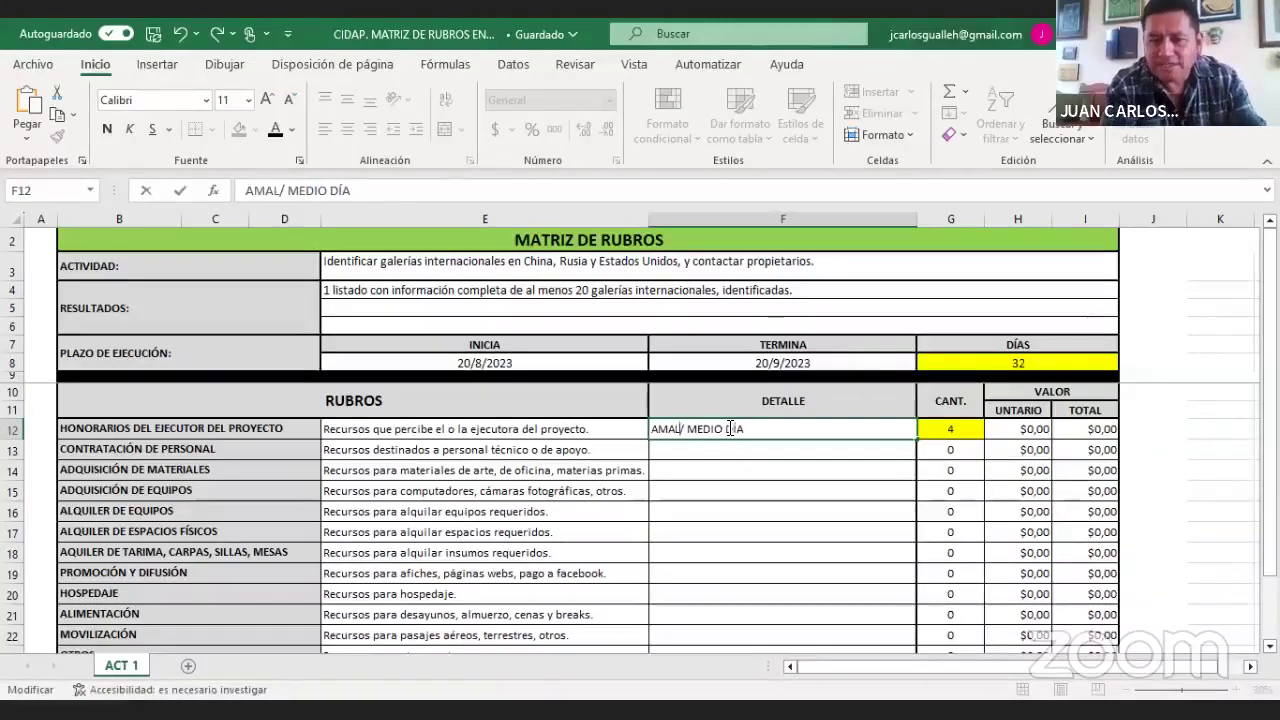
text(O)
key(BackSpace)
text(I)
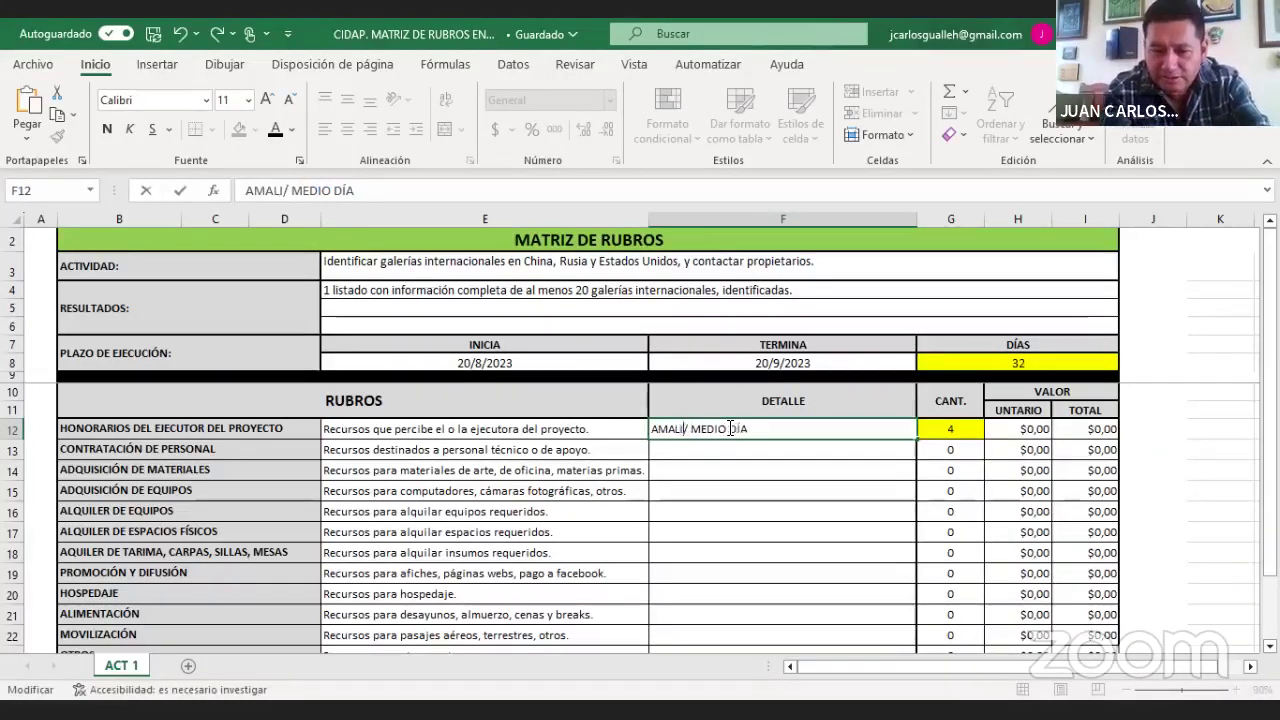
text(A)
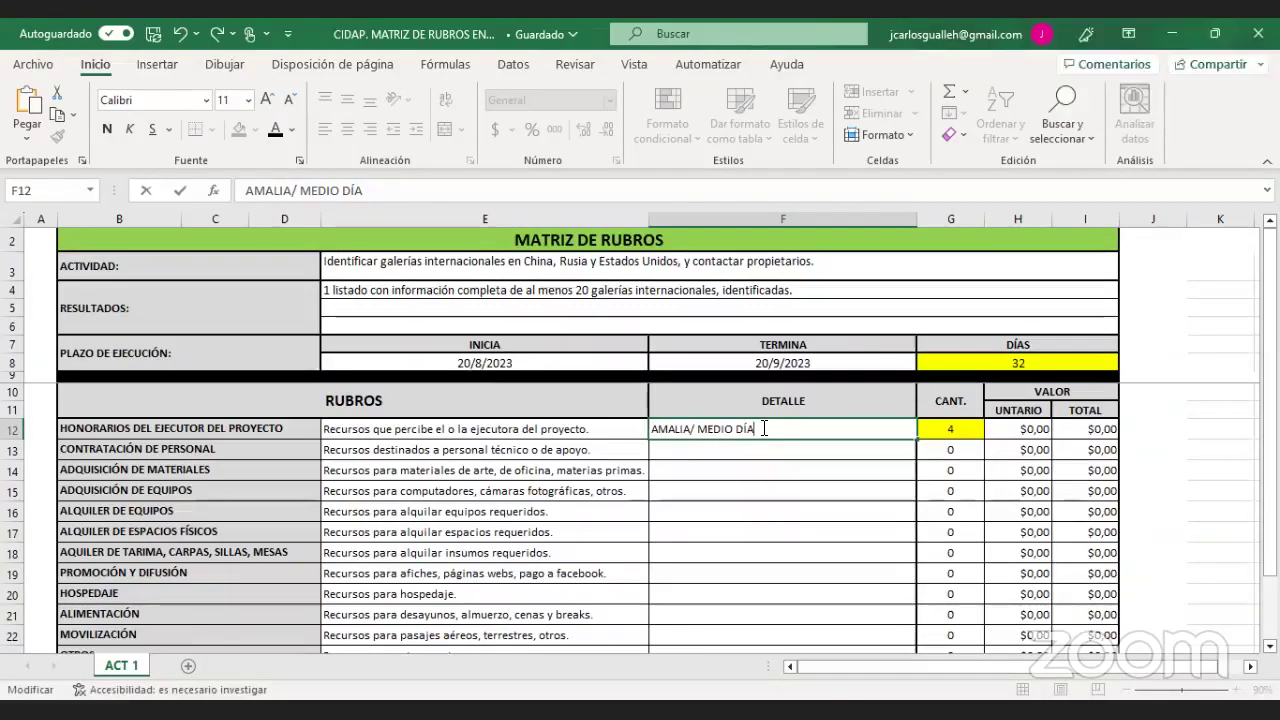
- Append "/ $ 40 DOLARES" to the DETALLE of HONORARIOS DEL EJECUTOR DEL PROYECTO and set its unit value to 40
text(/ $)
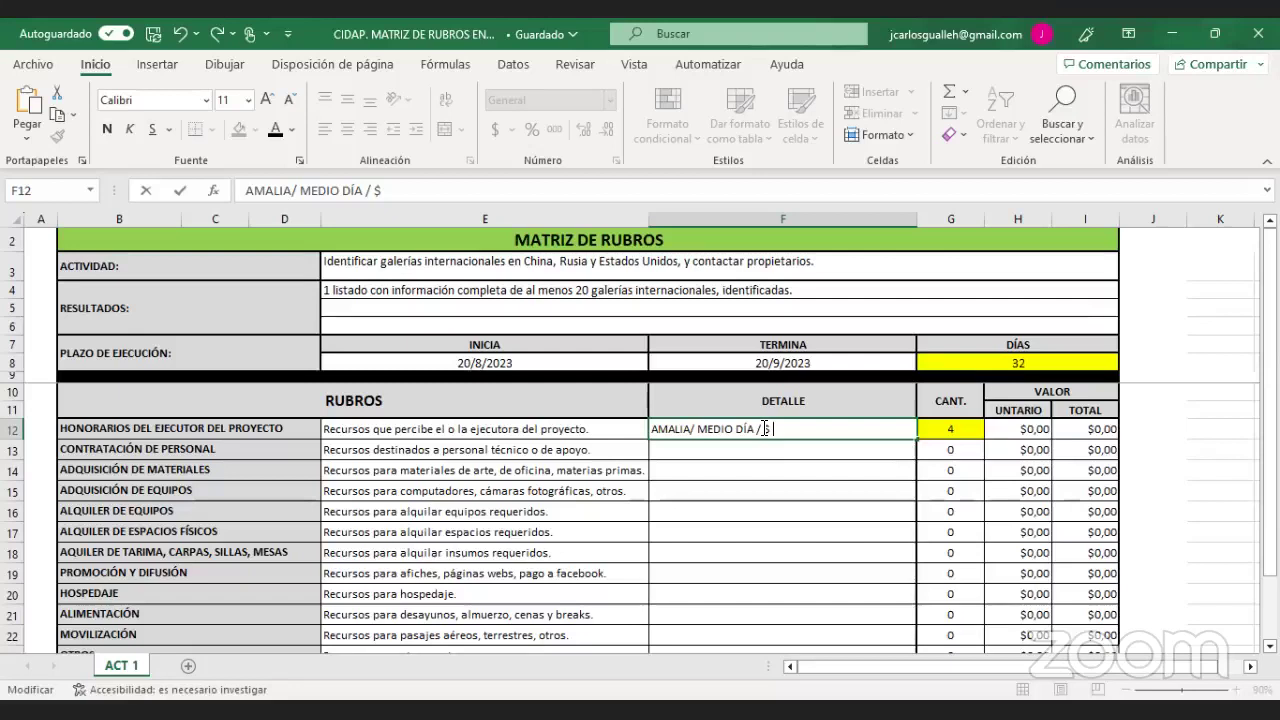
text(40)
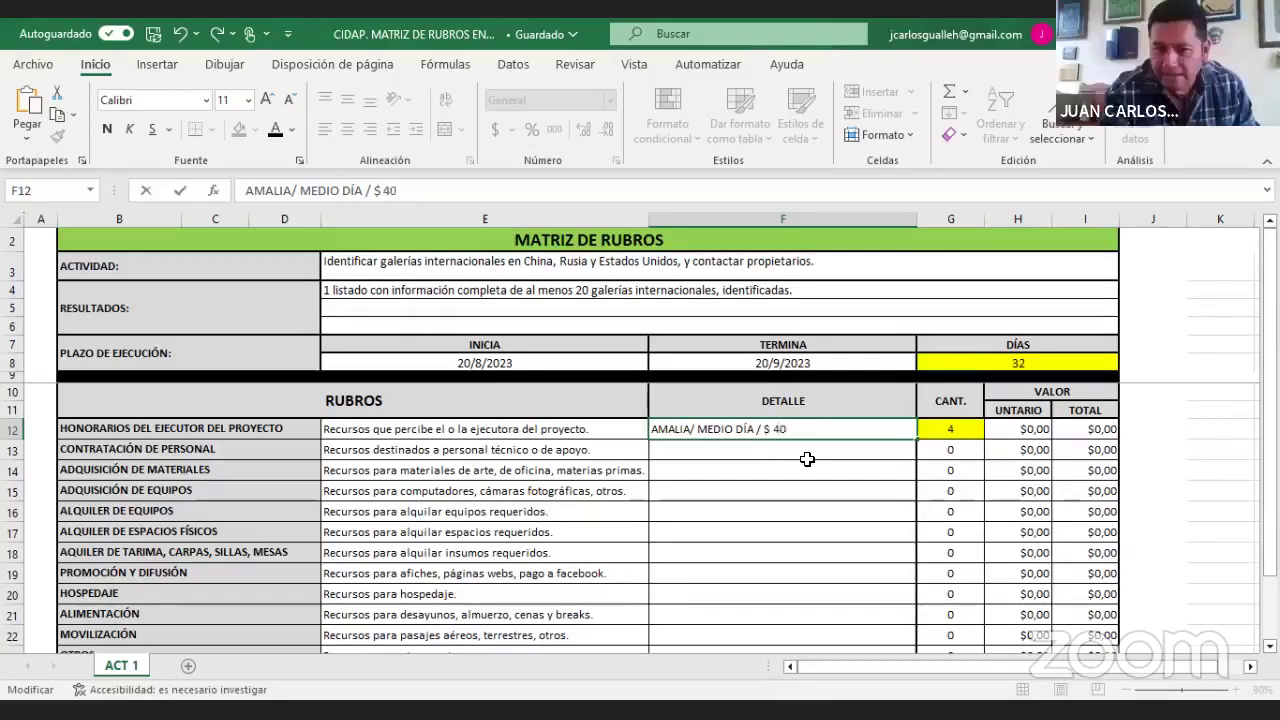
text( DOLAREWS)
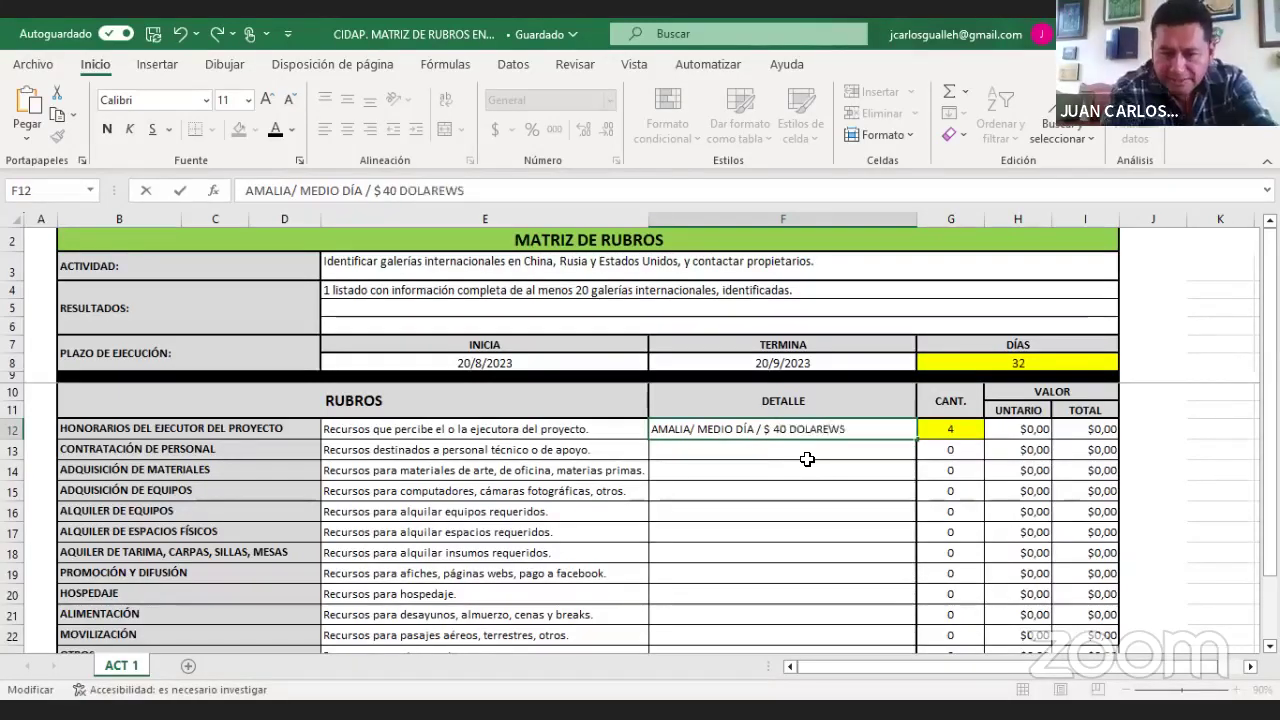
key(BackSpace)
key(BackSpace)
text(S)
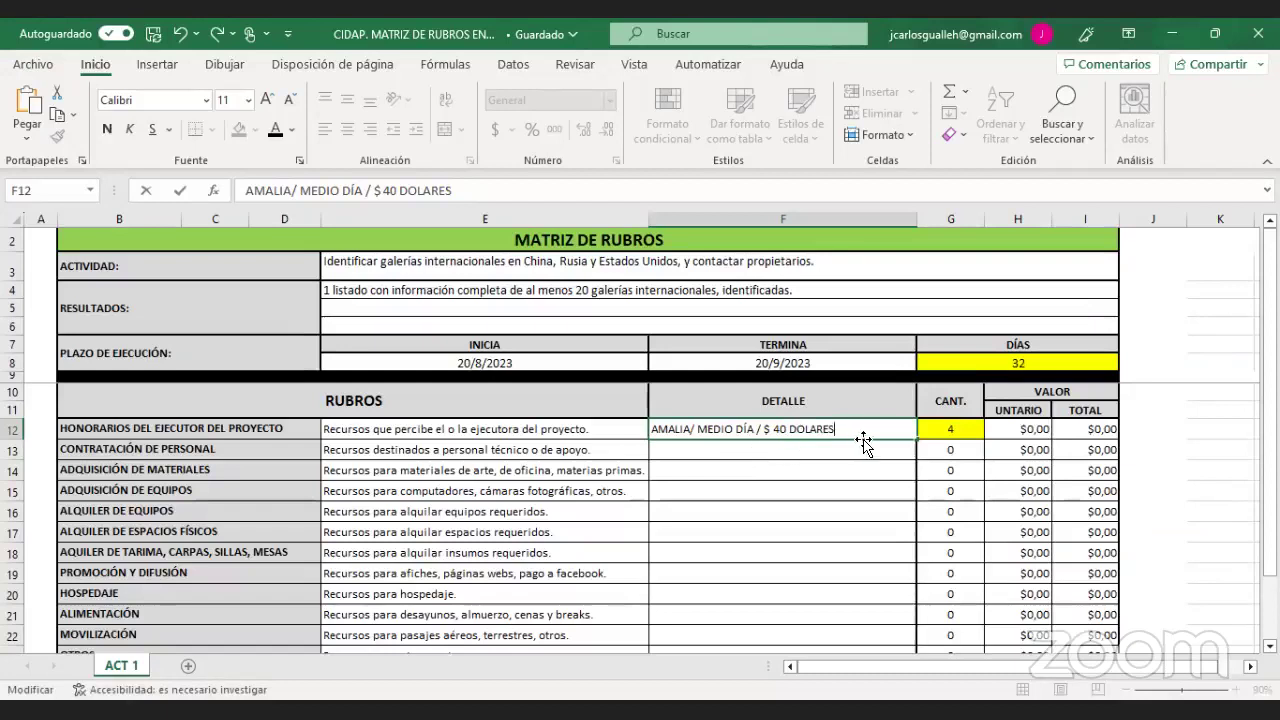
click(1015, 425)
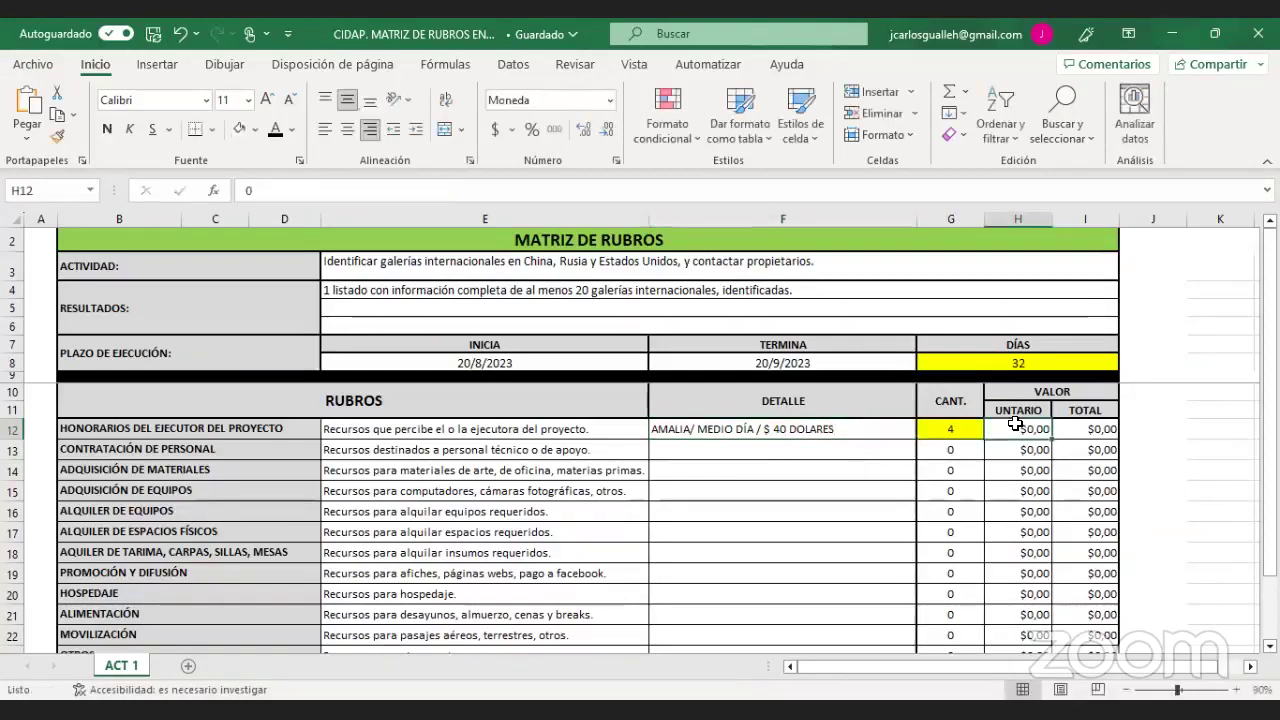
text(40)
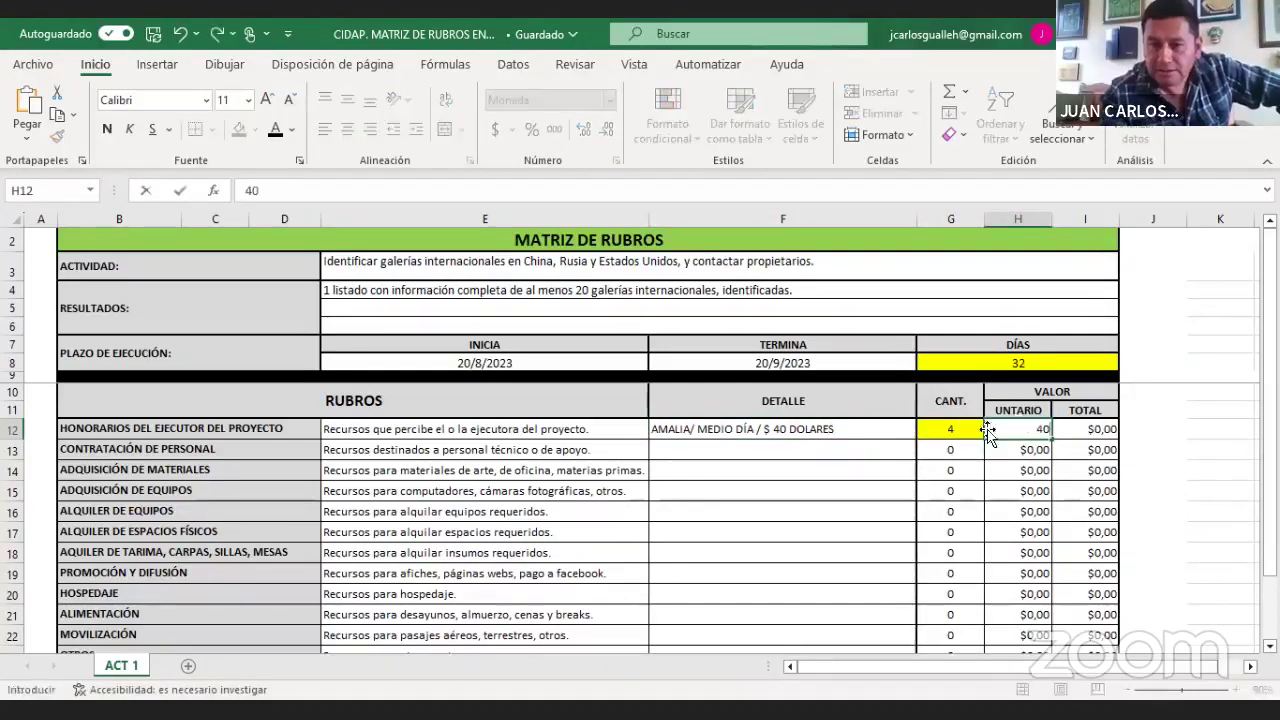
- Set the CANT. of HONORARIOS DEL EJECUTOR DEL PROYECTO to 32, matching the DÍAS of the PLAZO DE EJECUCIÓN
click(970, 430)
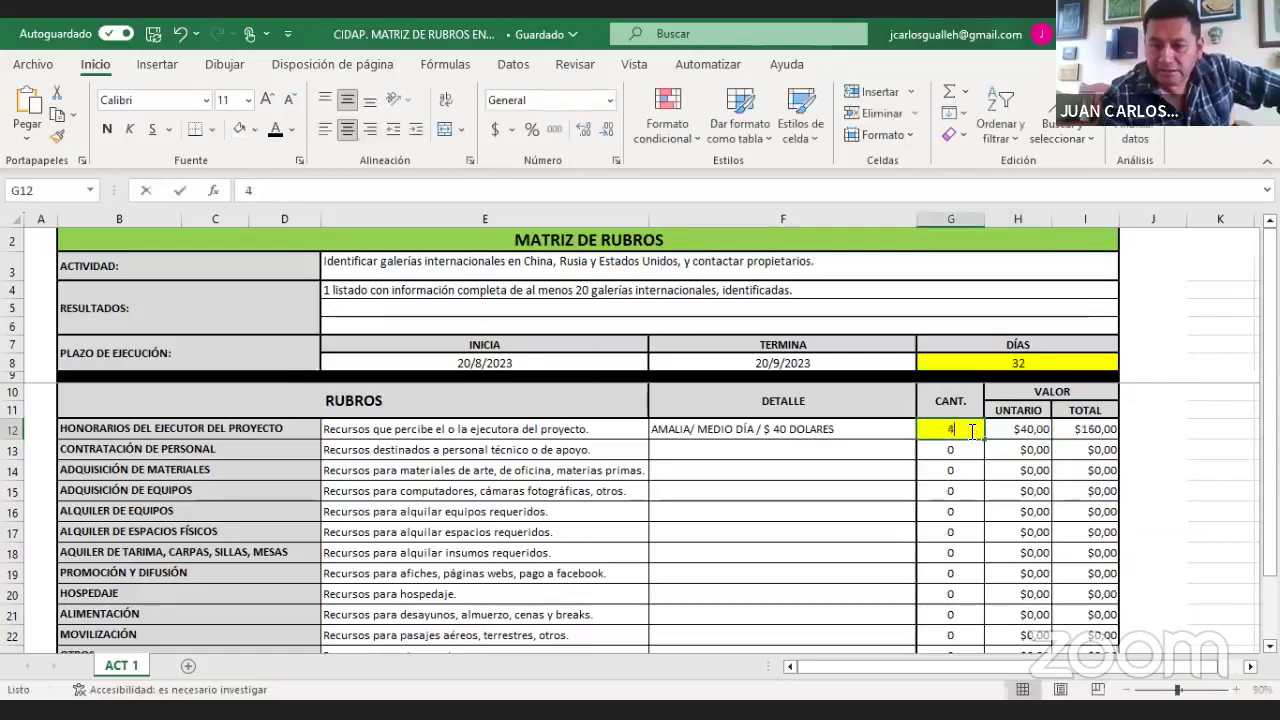
text(32)
key(Return)
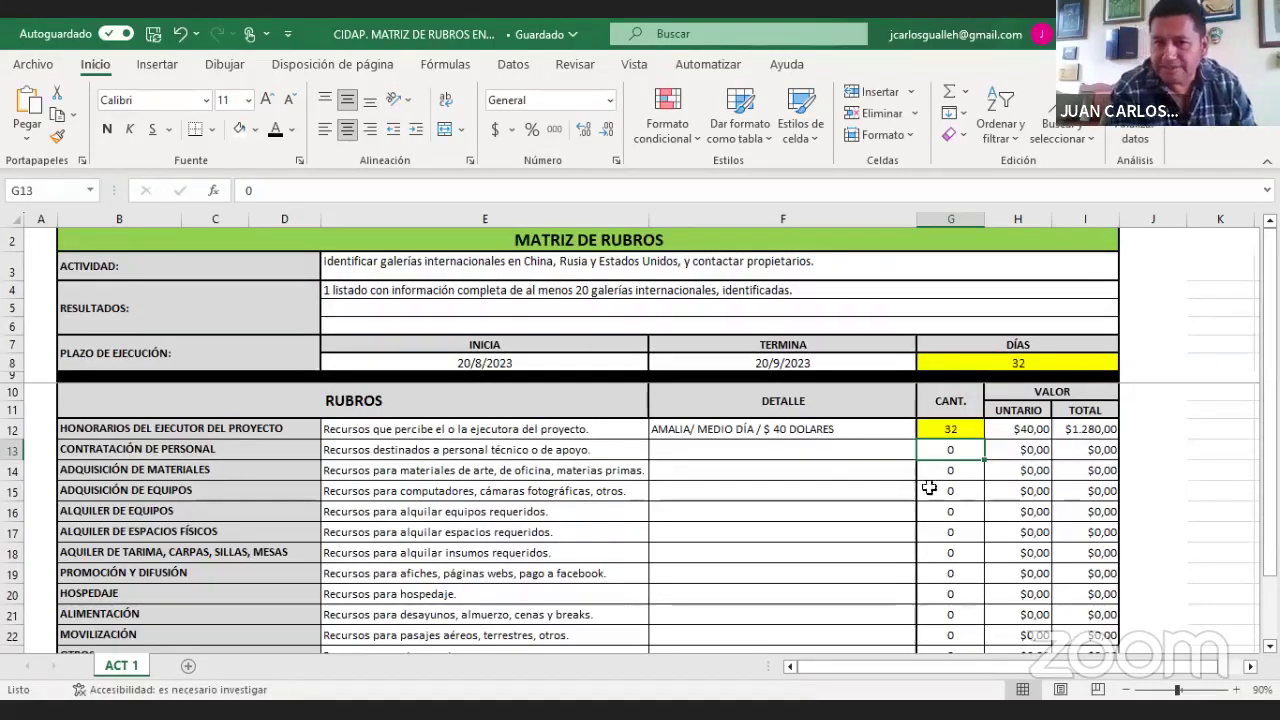
click(791, 443)
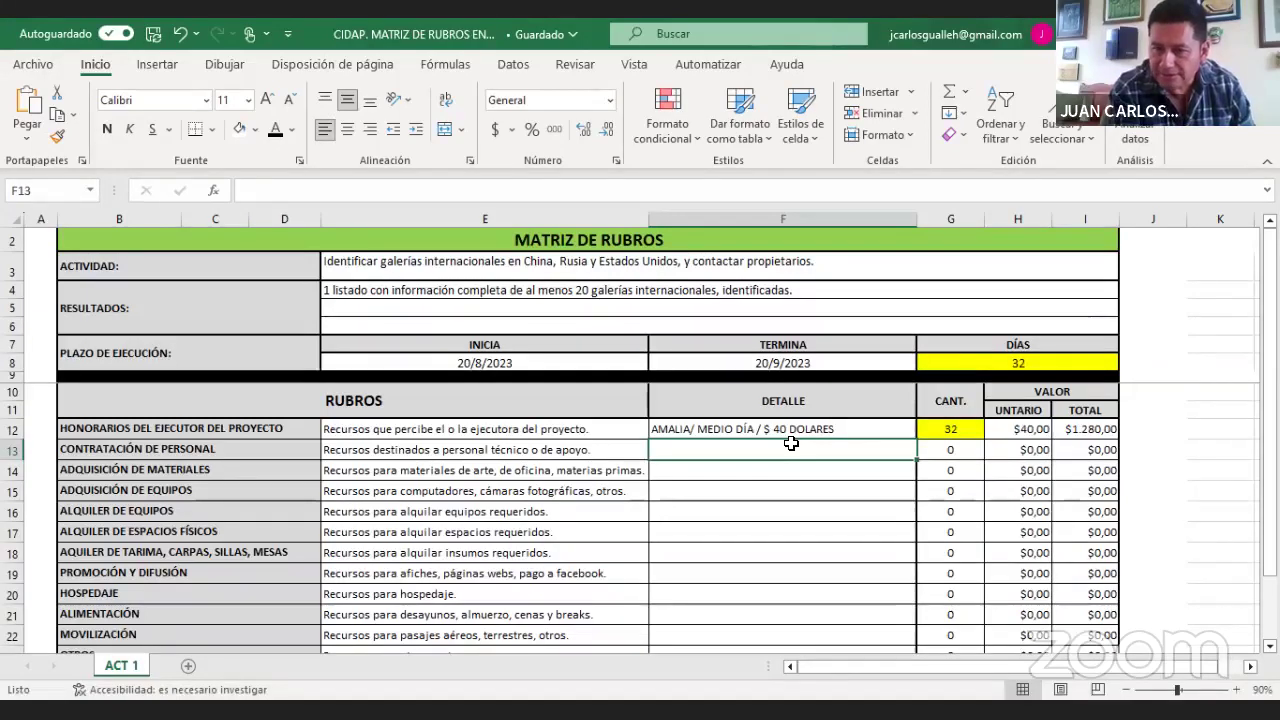
click(1031, 358)
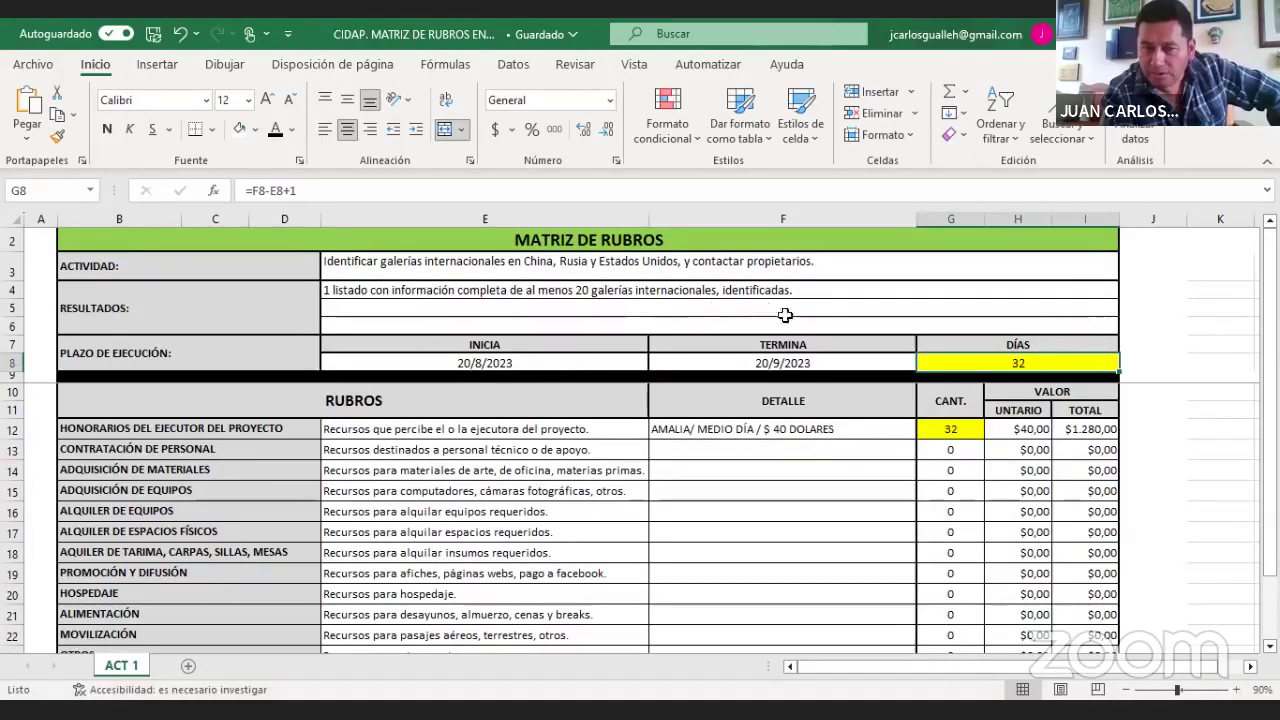
click(962, 430)
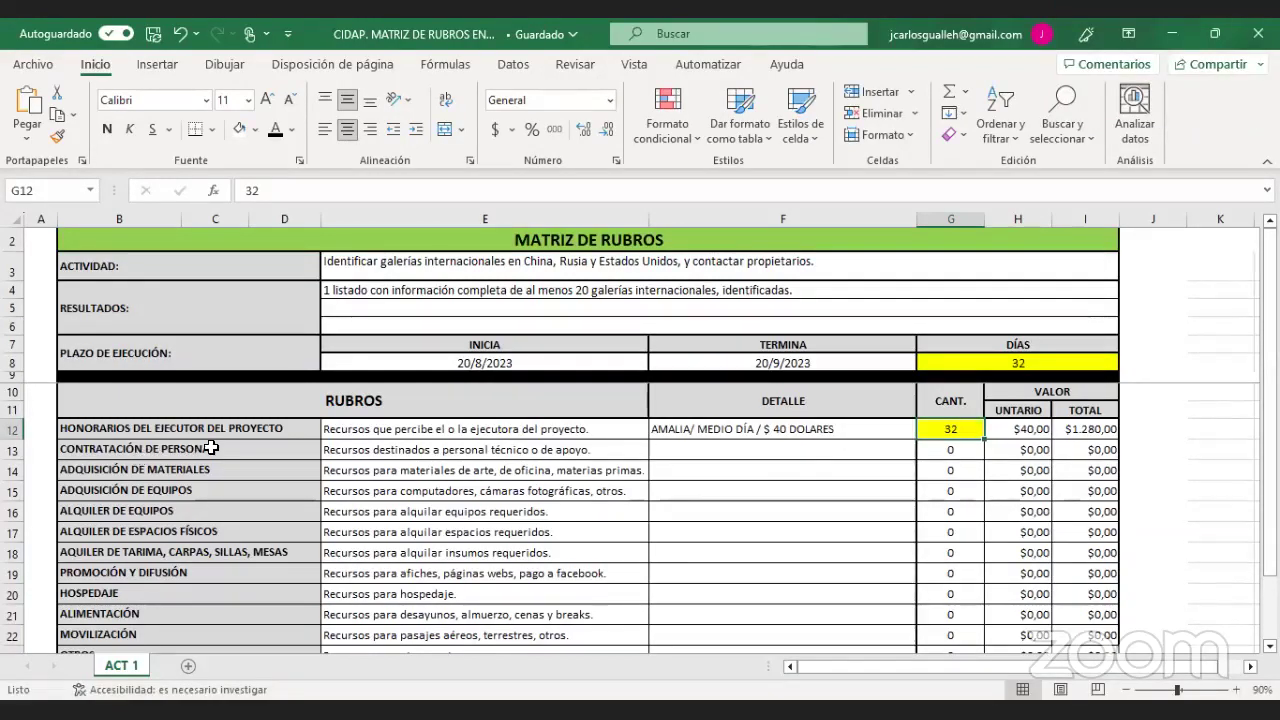
- Enter "PERSONA CON EXPERIENCIA EN COMUNICACIÓN" as the DETALLE of CONTRATACIÓN DE PERSONAL
click(340, 451)
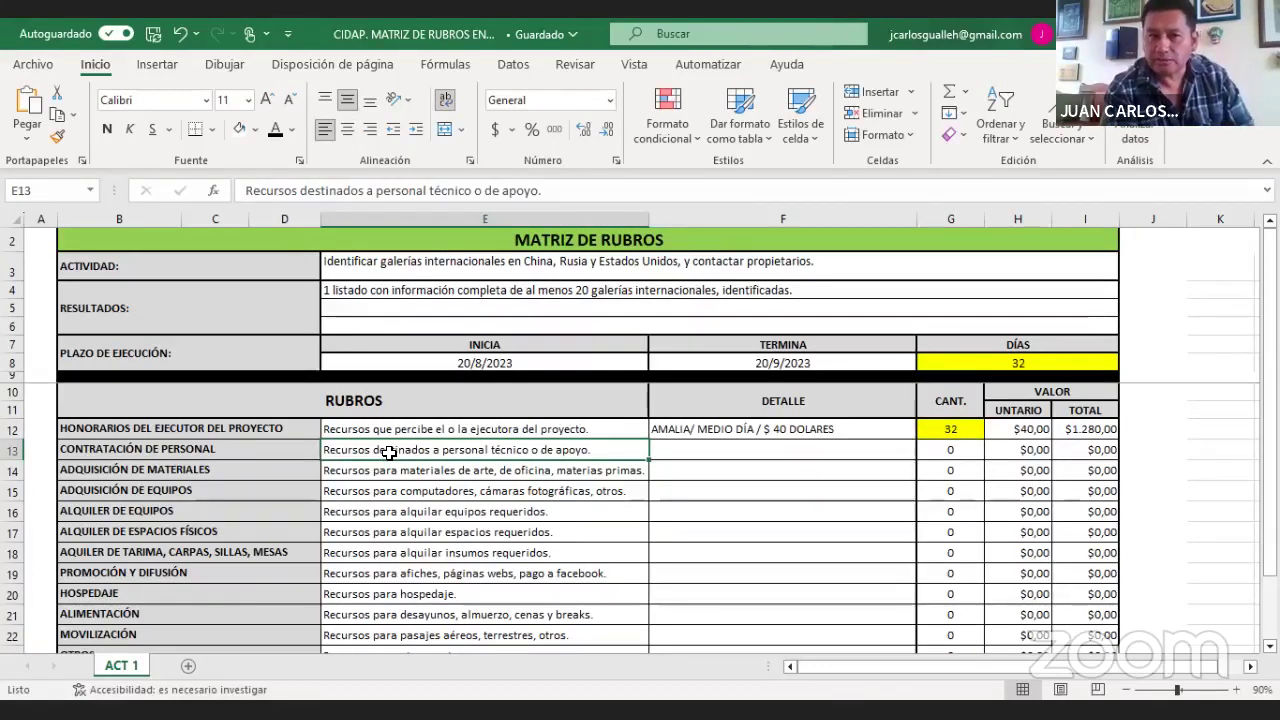
click(693, 458)
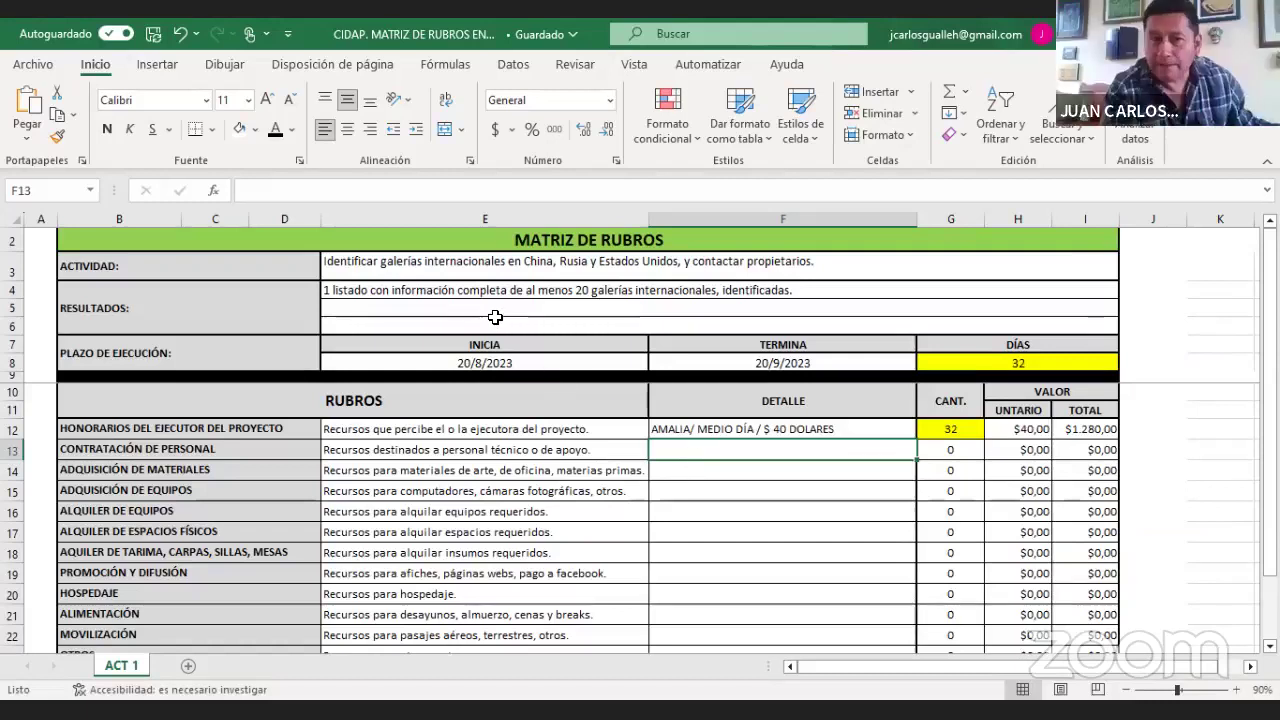
click(418, 270)
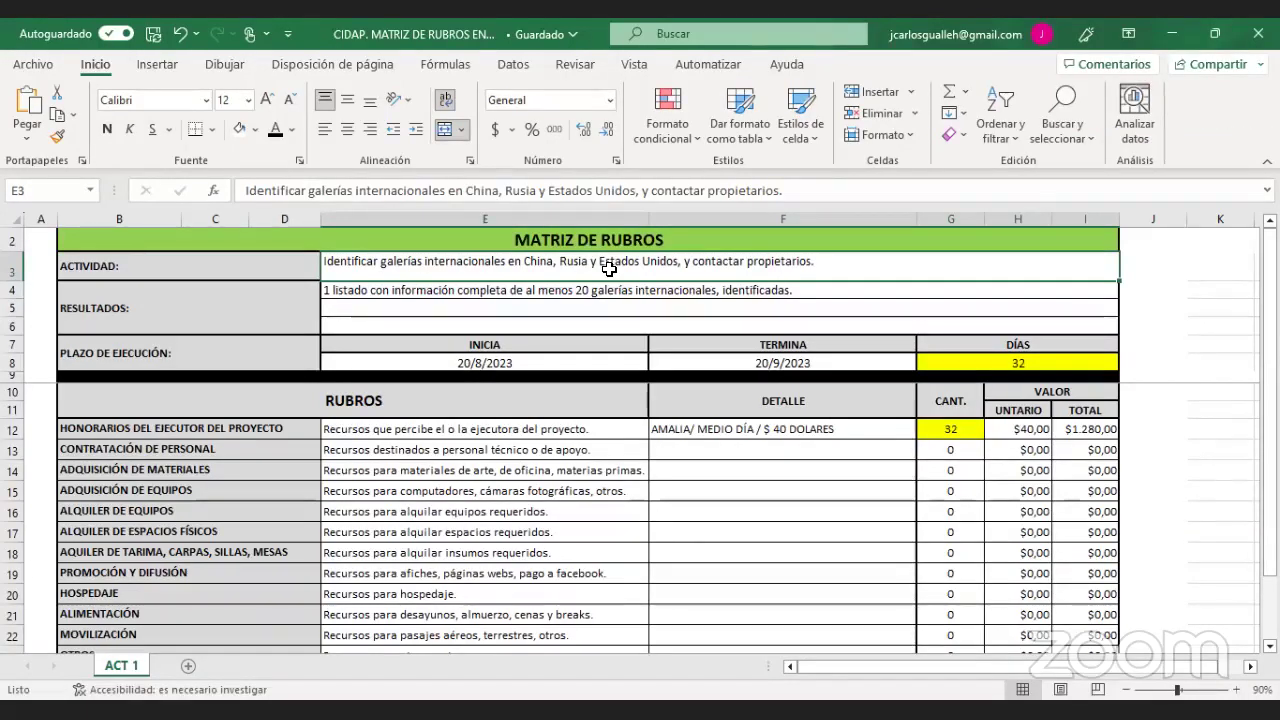
click(739, 450)
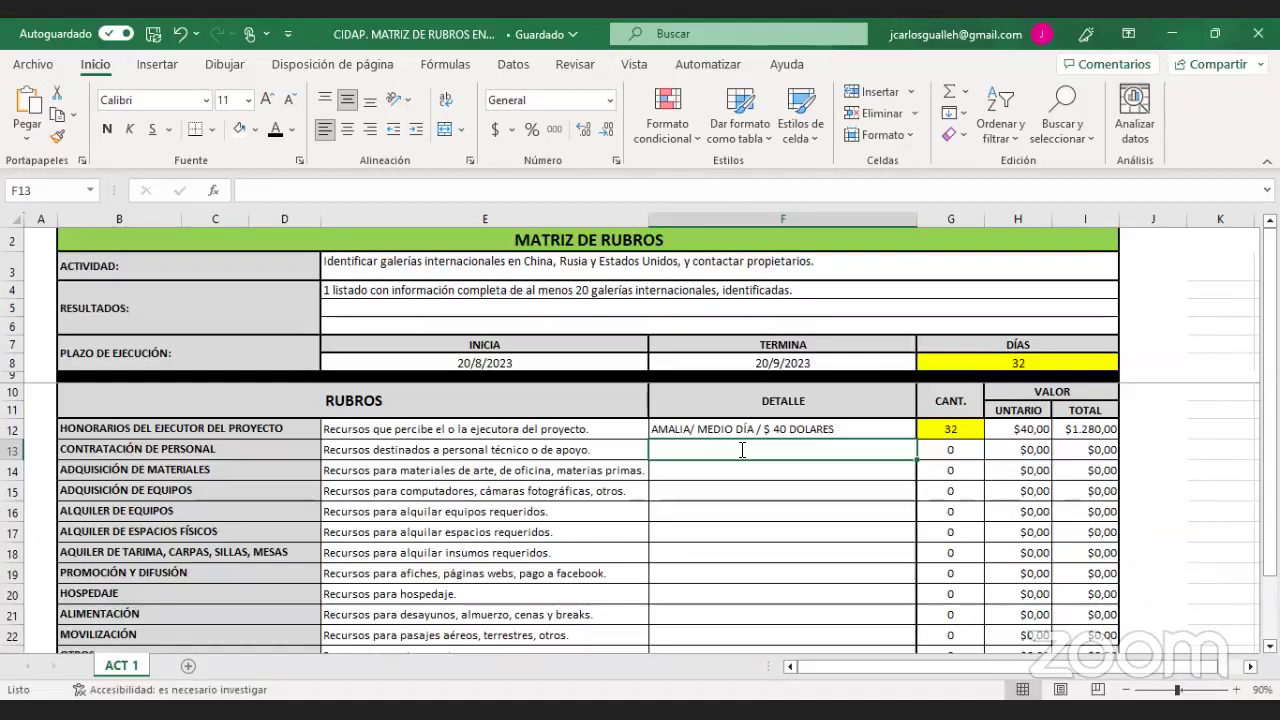
double_click(741, 450)
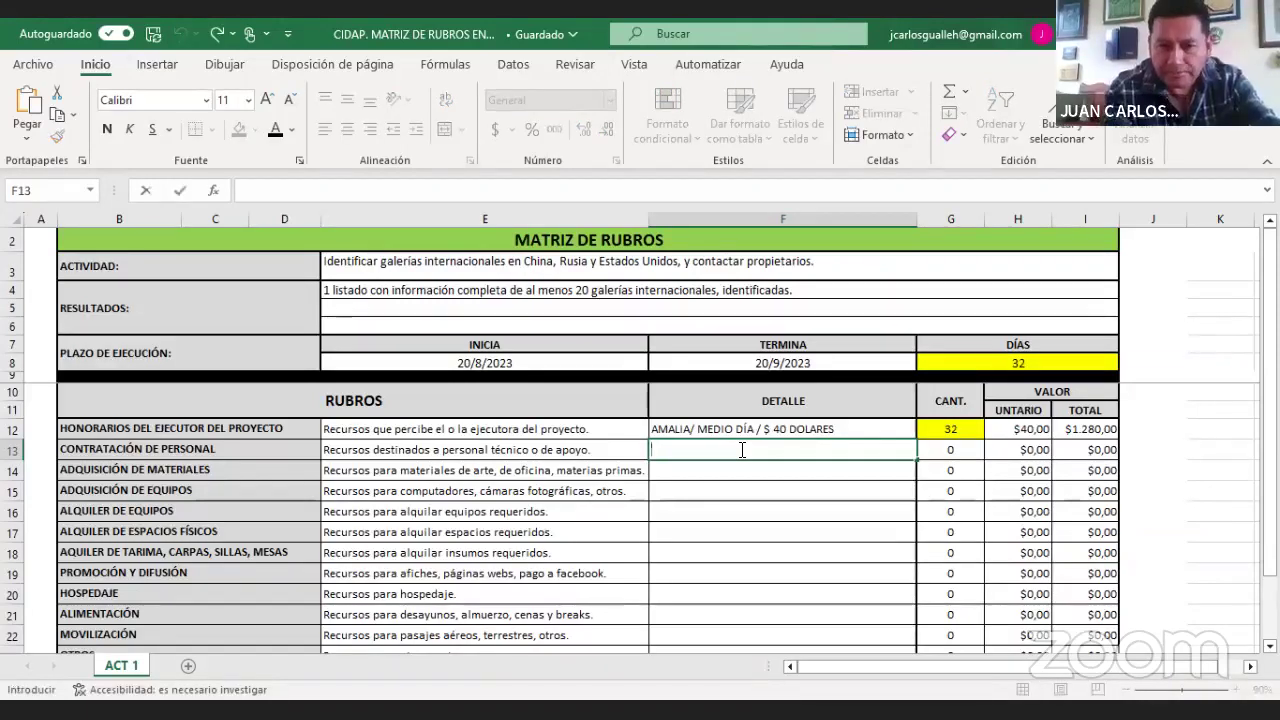
text(MULTI)
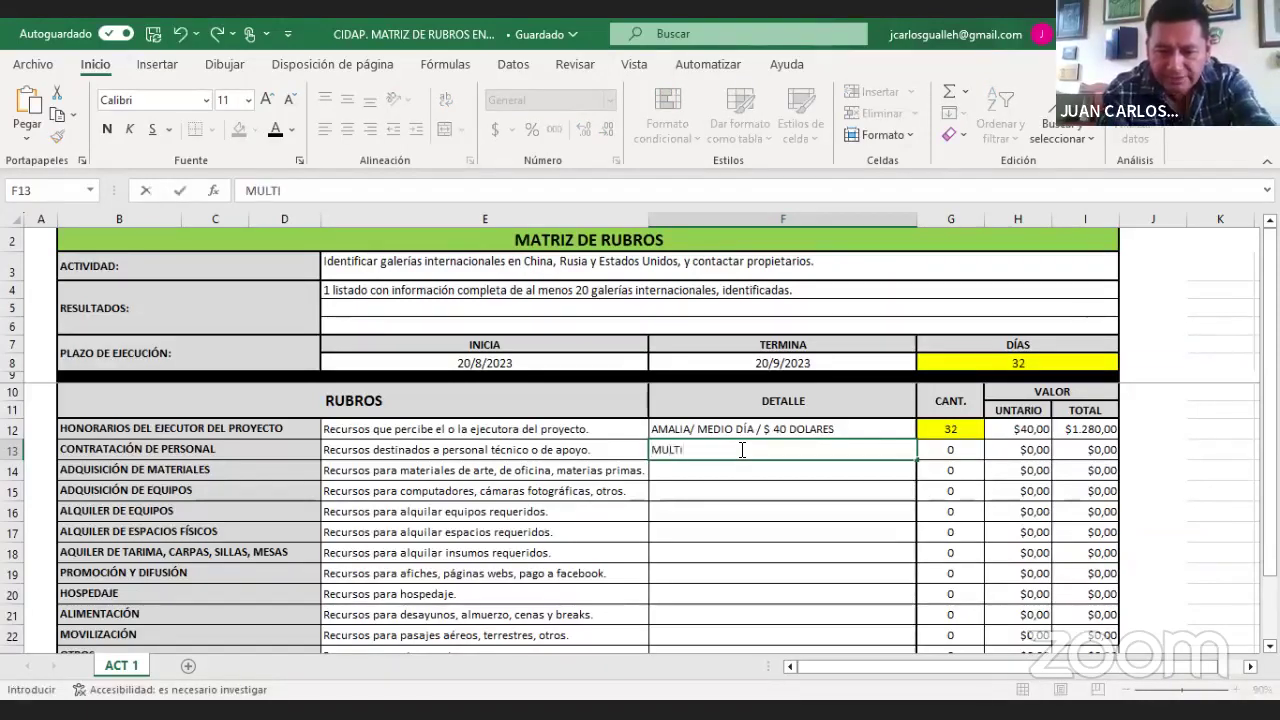
key(BackSpace)
key(BackSpace)
key(BackSpace)
key(BackSpace)
key(BackSpace)
text(P)
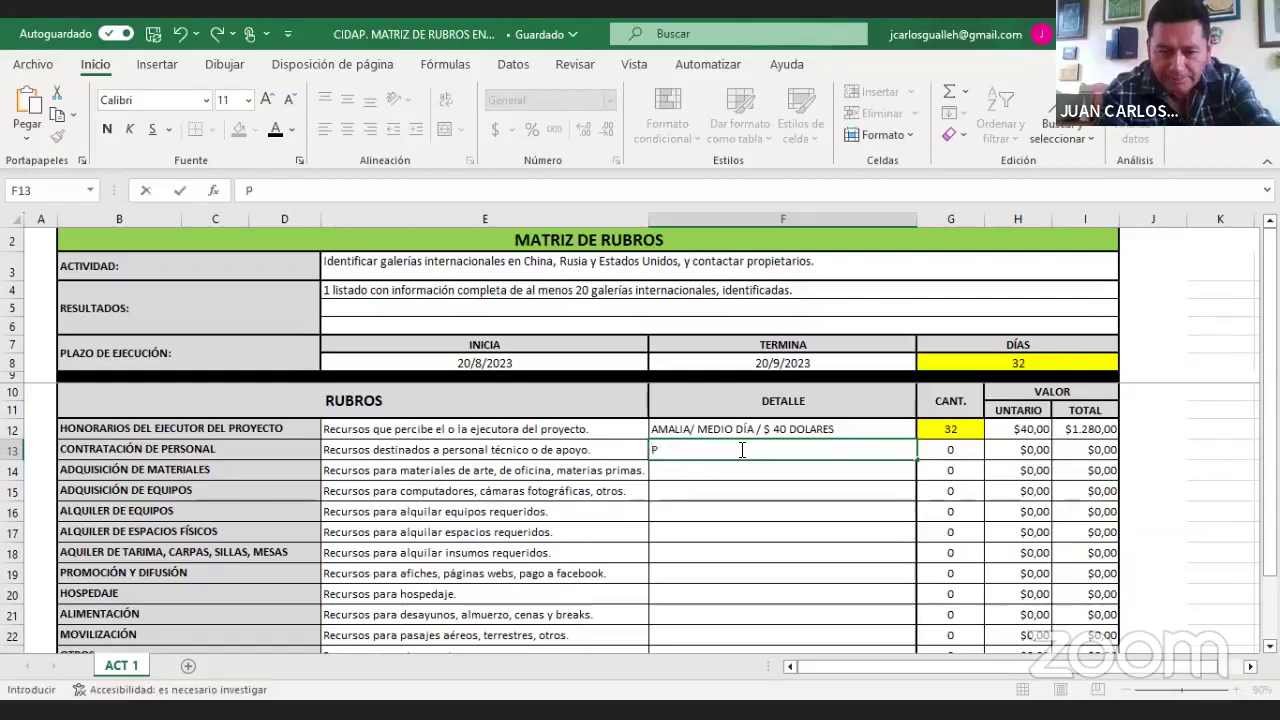
text(ERSONA )
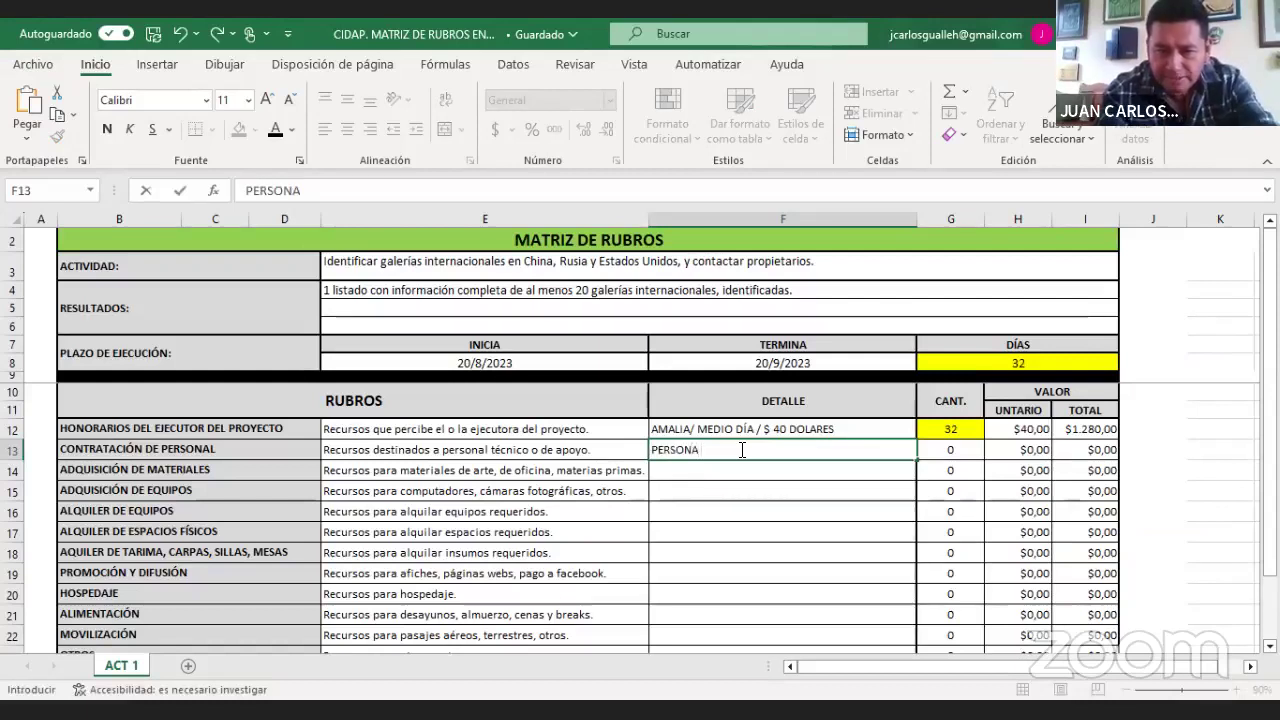
text(CO)
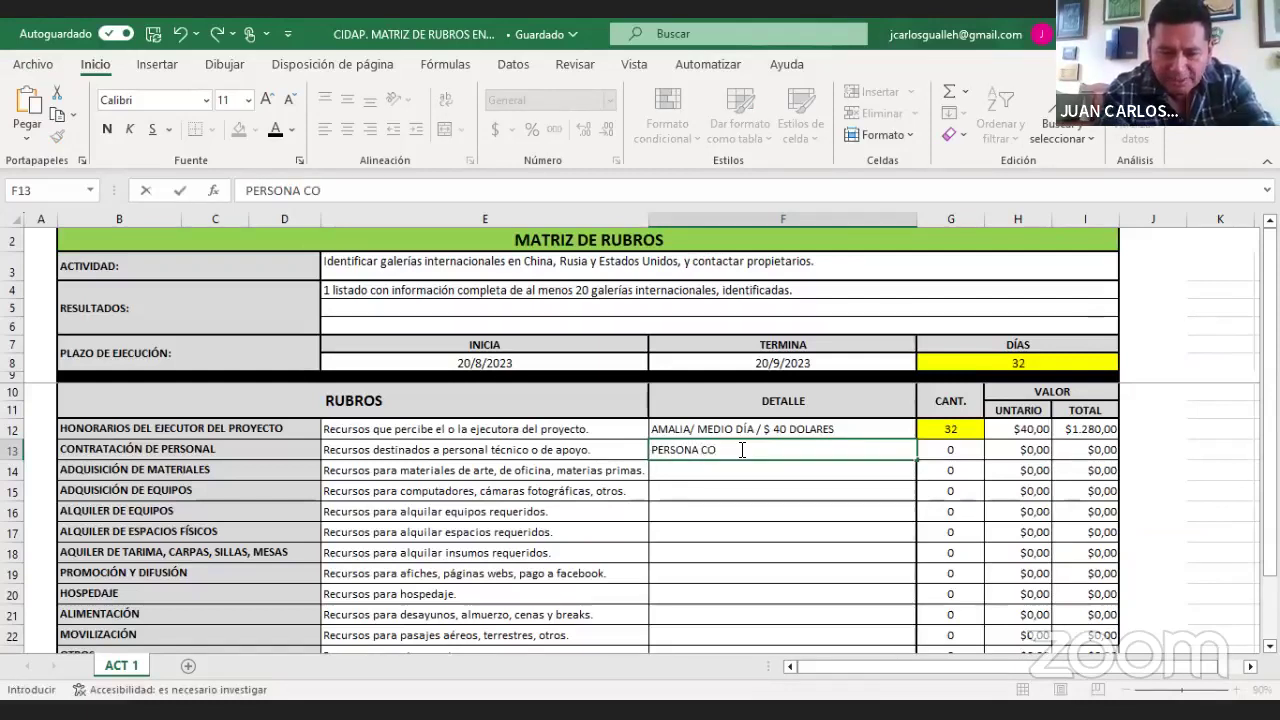
text(N EXPERIENIC)
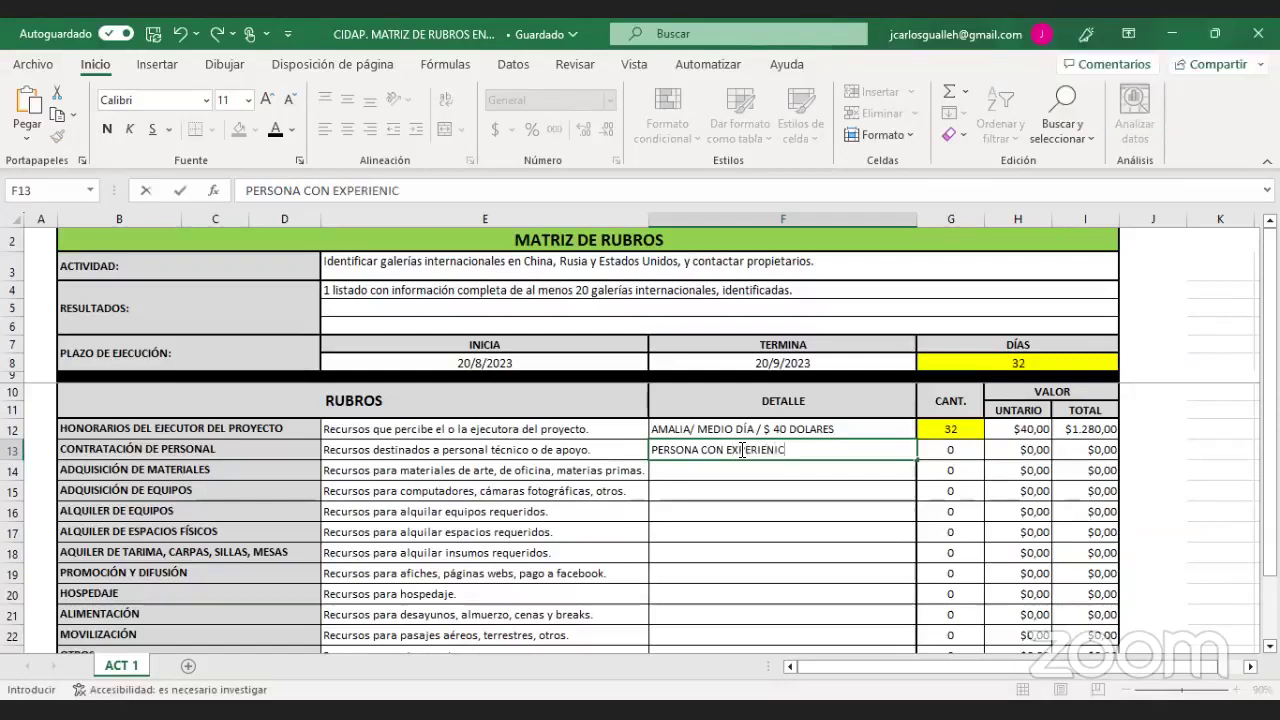
text(A E)
key(BackSpace)
key(BackSpace)
key(BackSpace)
key(BackSpace)
text(CIA EN )
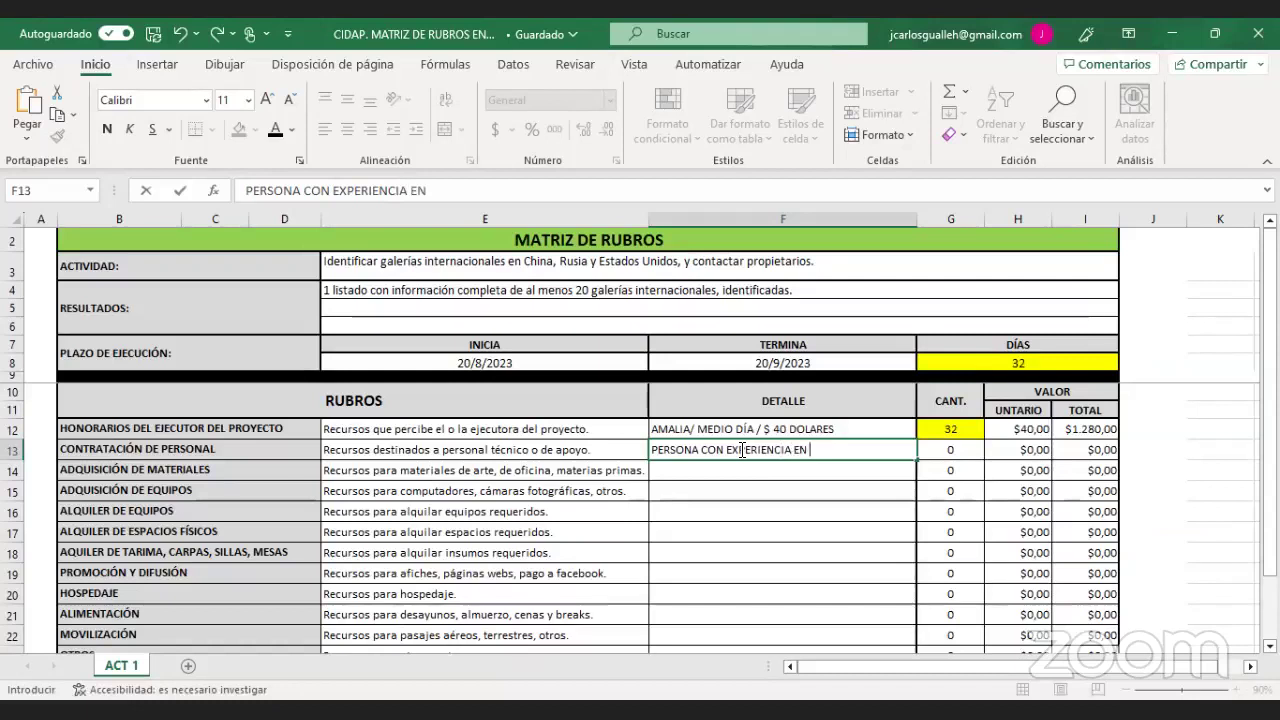
text(COMUNICACIÓN)
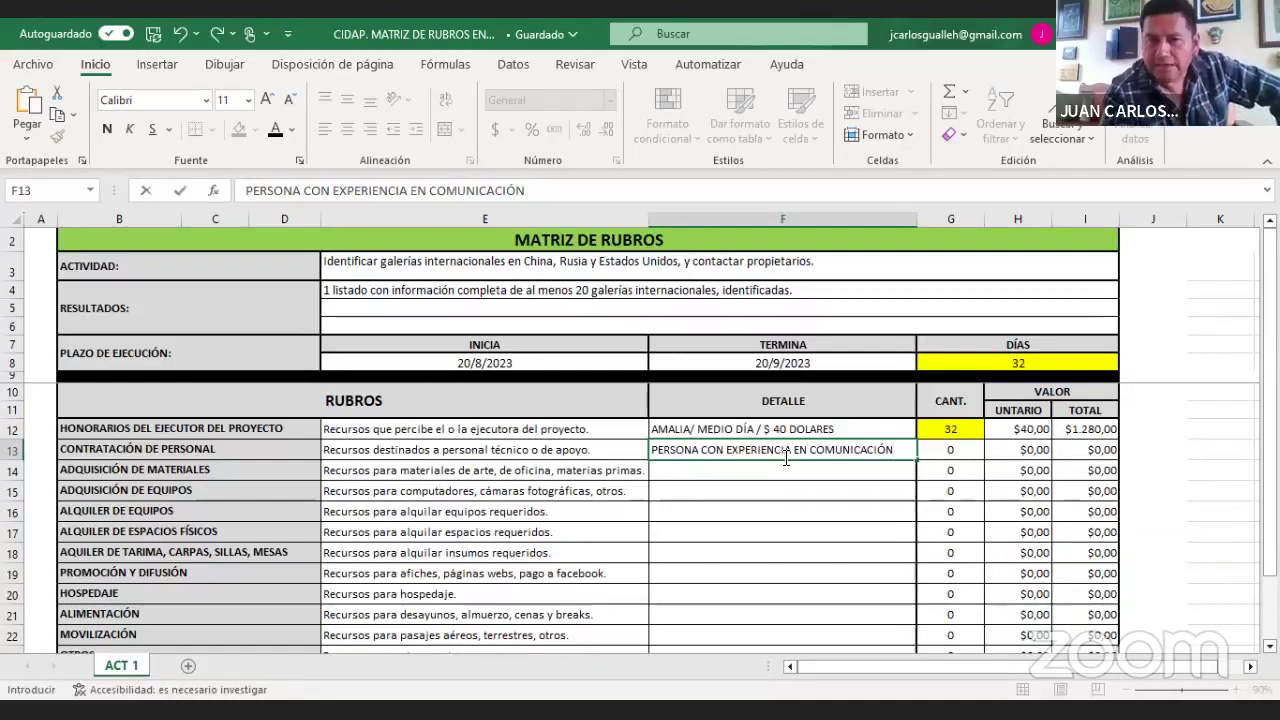
click(786, 456)
click(861, 484)
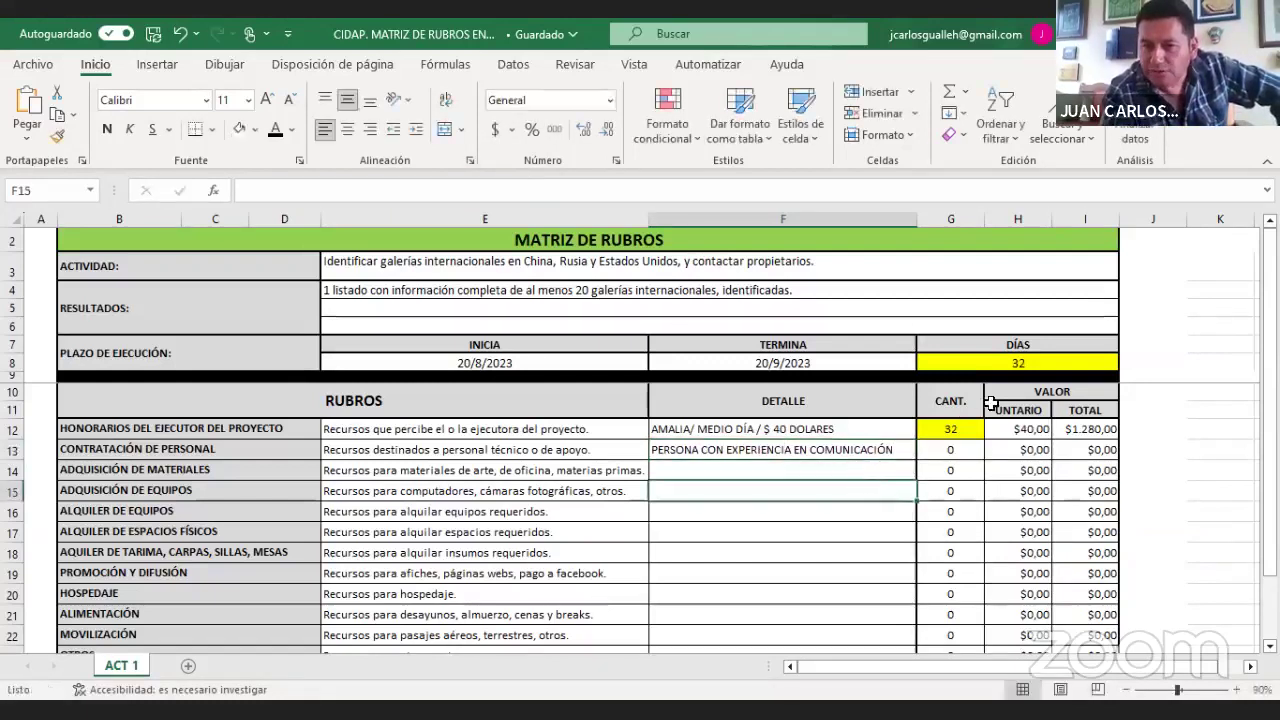
- Set the CANT. of CONTRATACIÓN DE PERSONAL to 32
click(1029, 362)
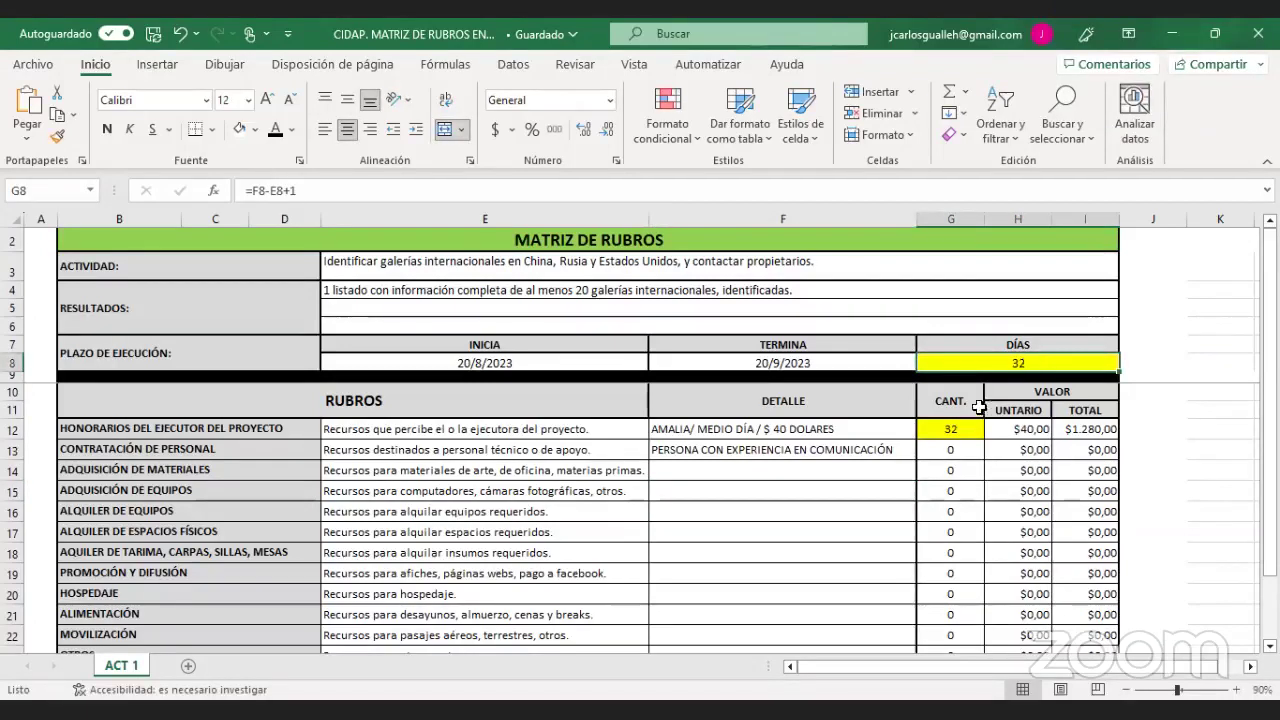
click(951, 451)
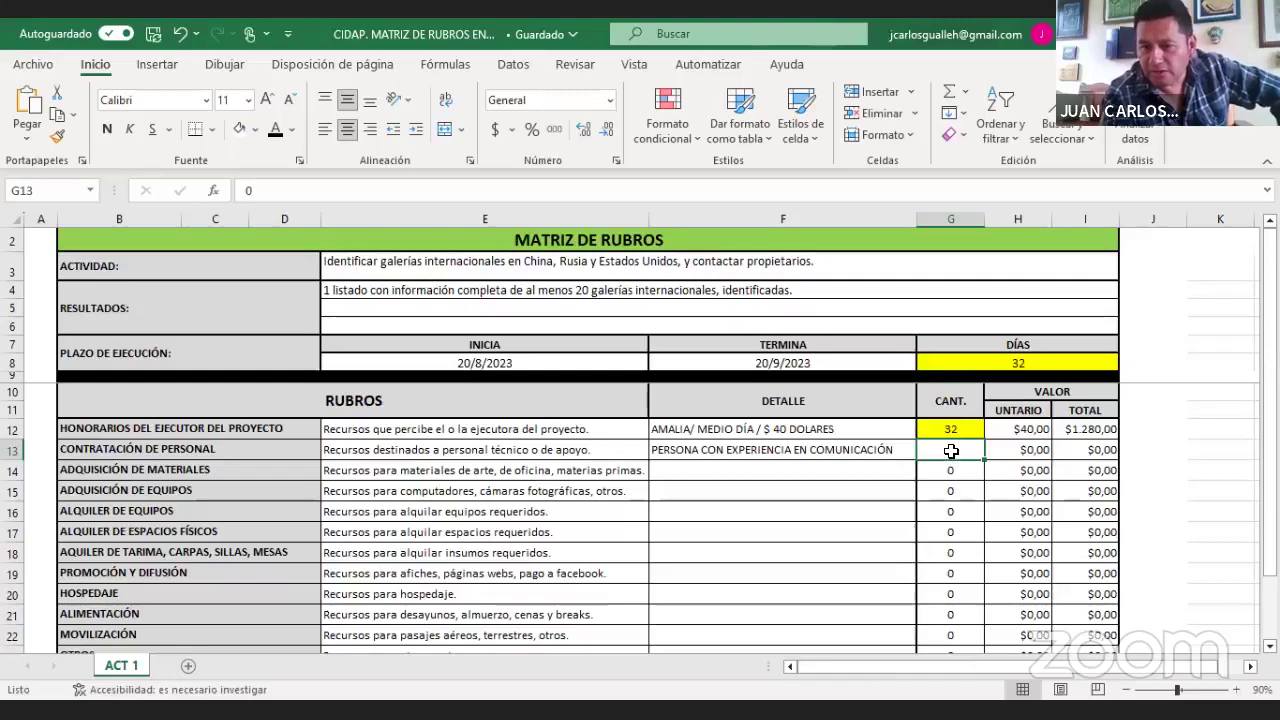
text(32)
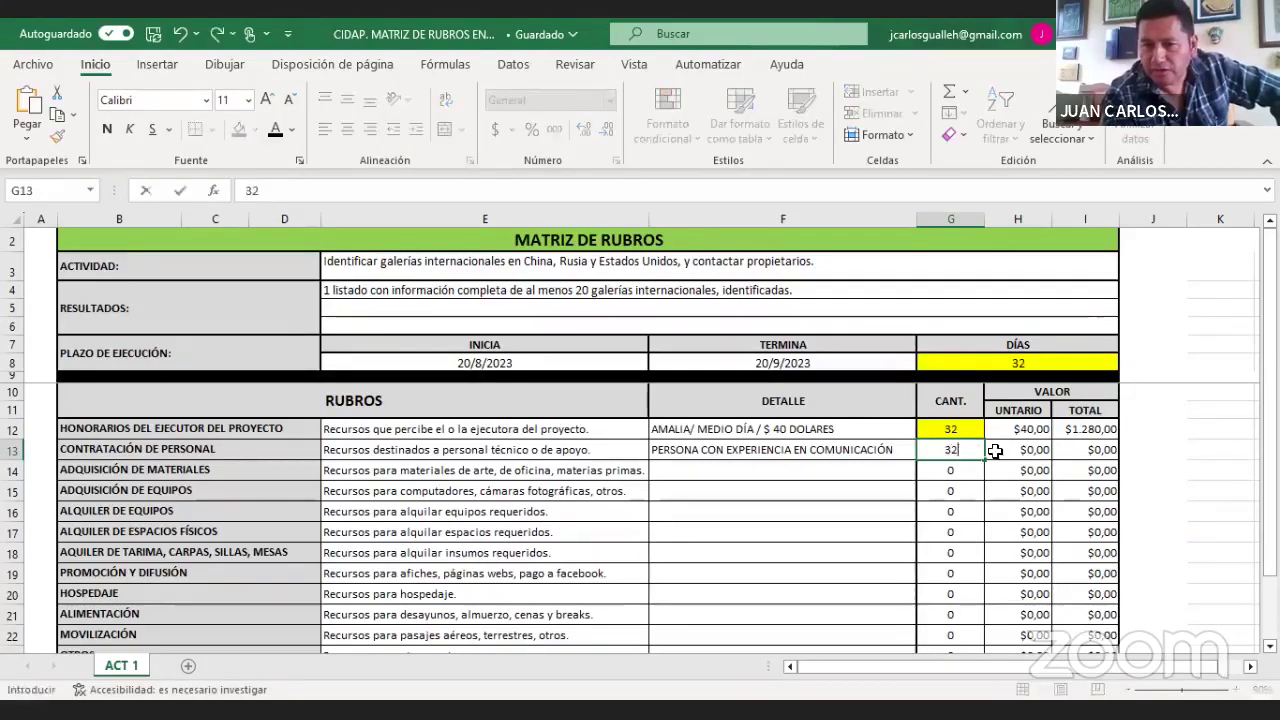
click(1020, 451)
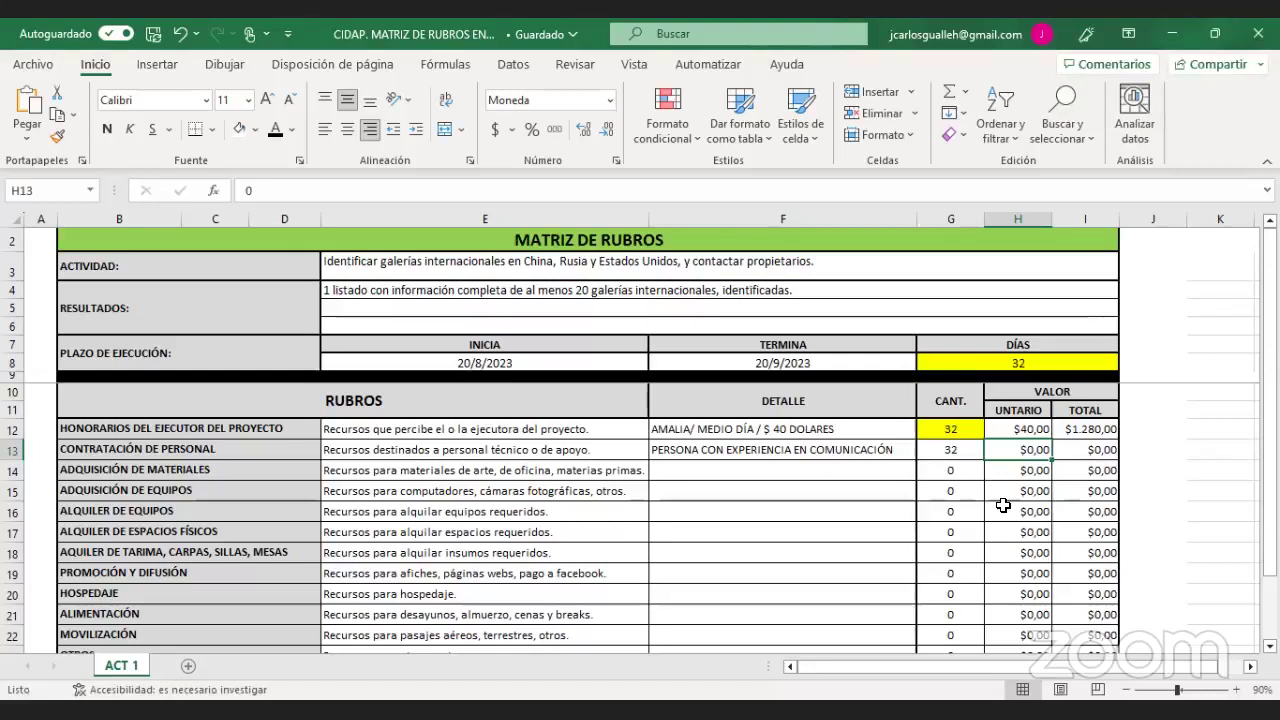
- Set the CANT. of CONTRATACIÓN DE PERSONAL to 1 and its unit value to 300
click(951, 449)
text(1)
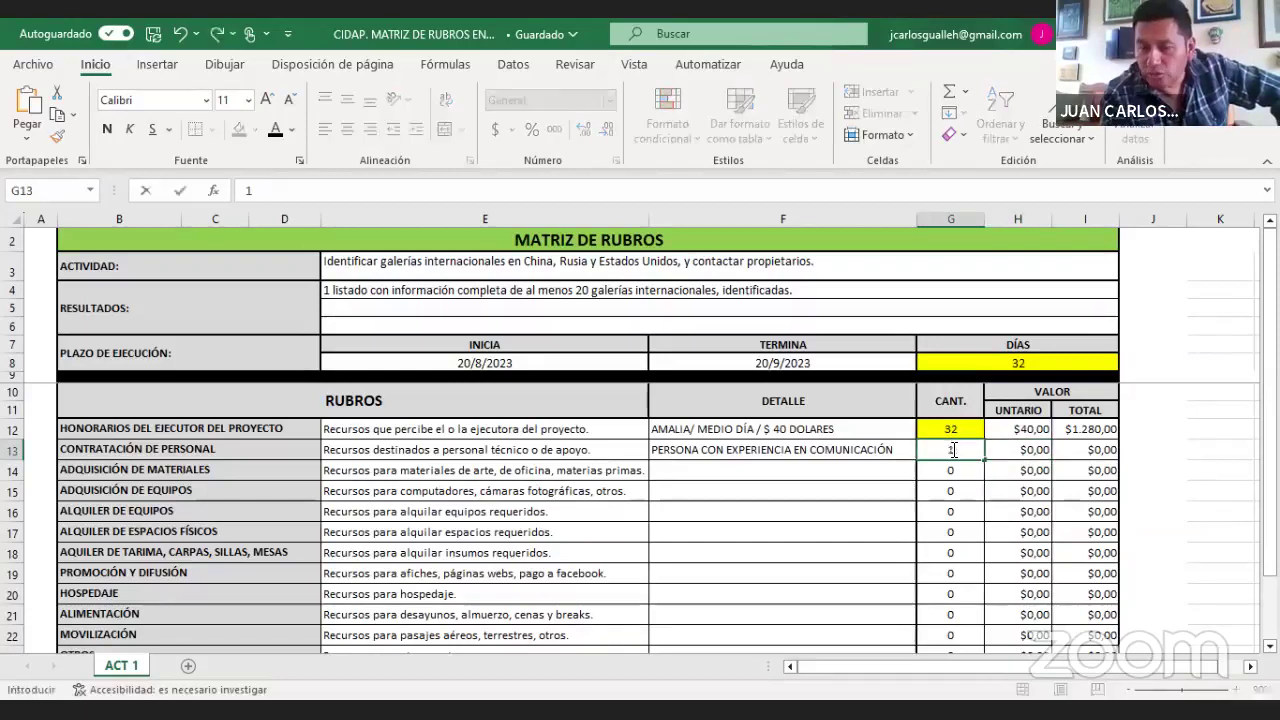
key(Tab)
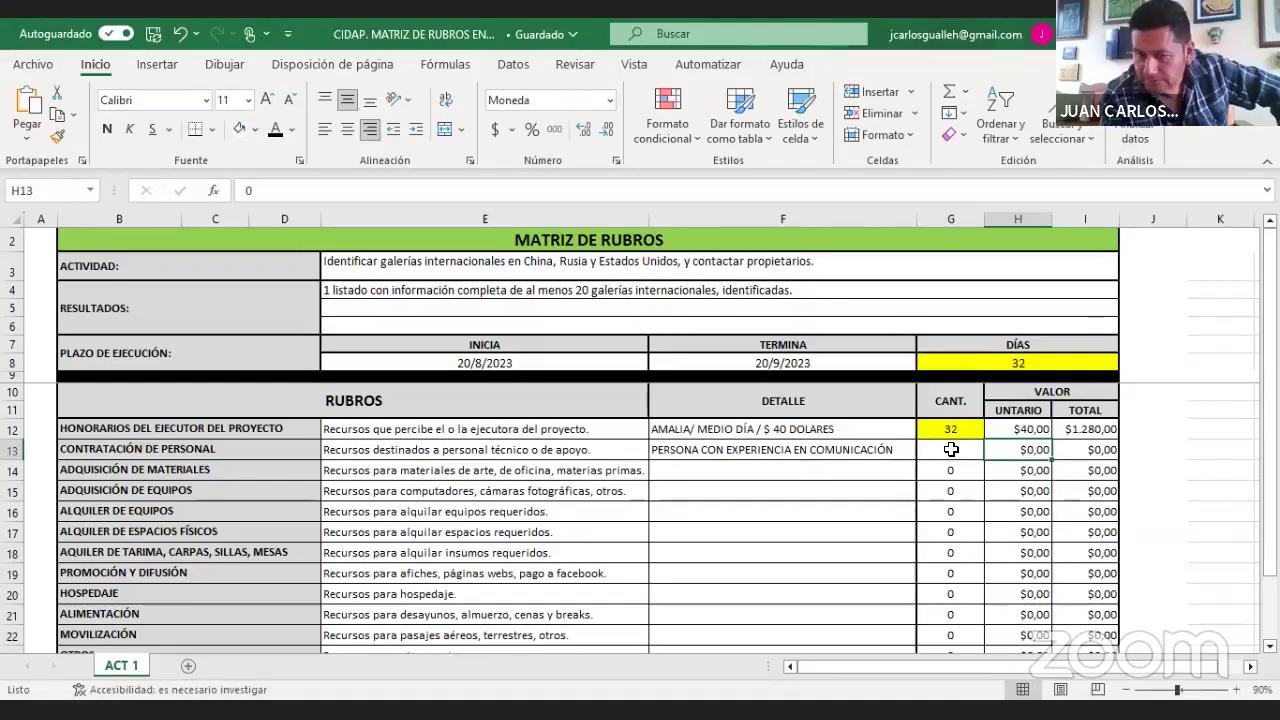
text(300)
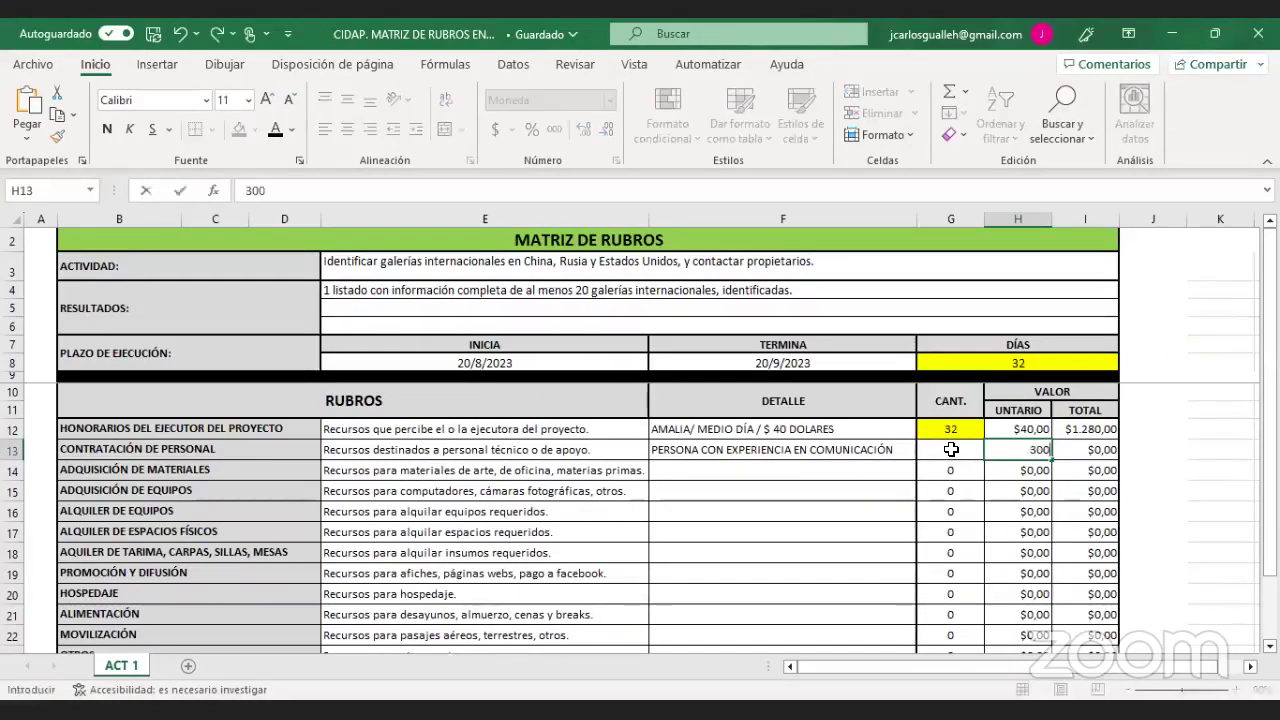
click(1141, 453)
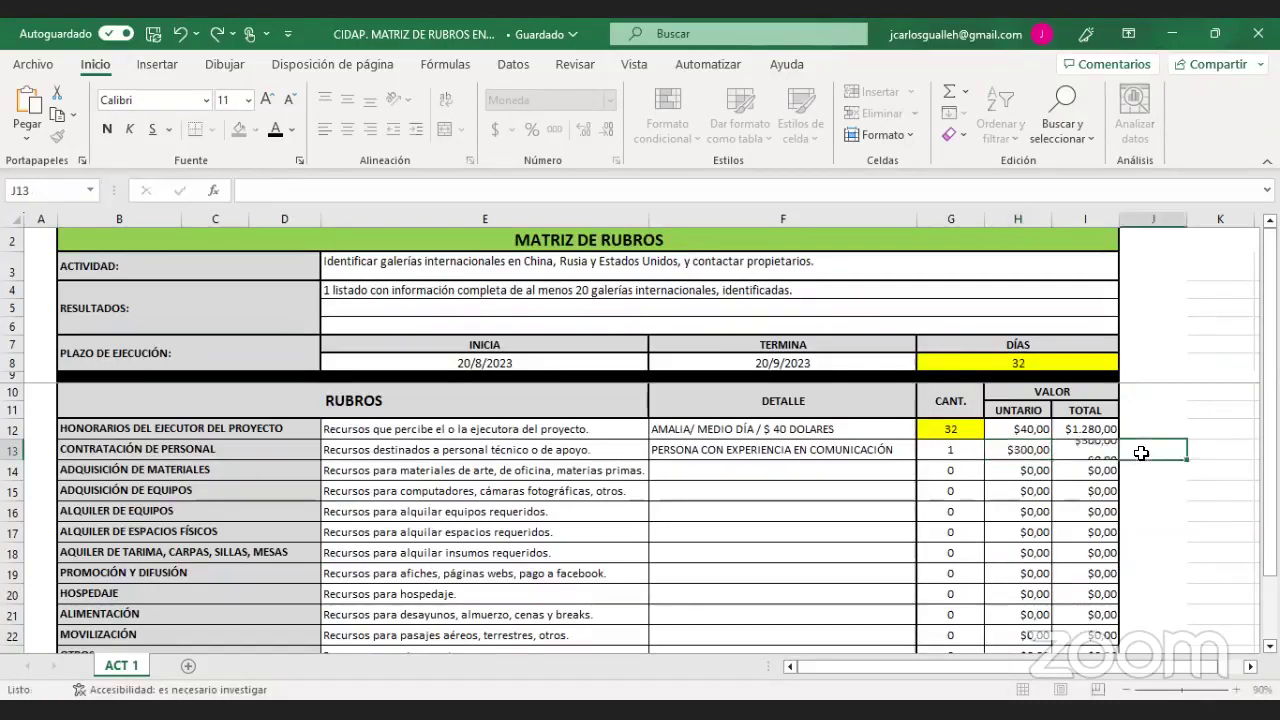
click(957, 451)
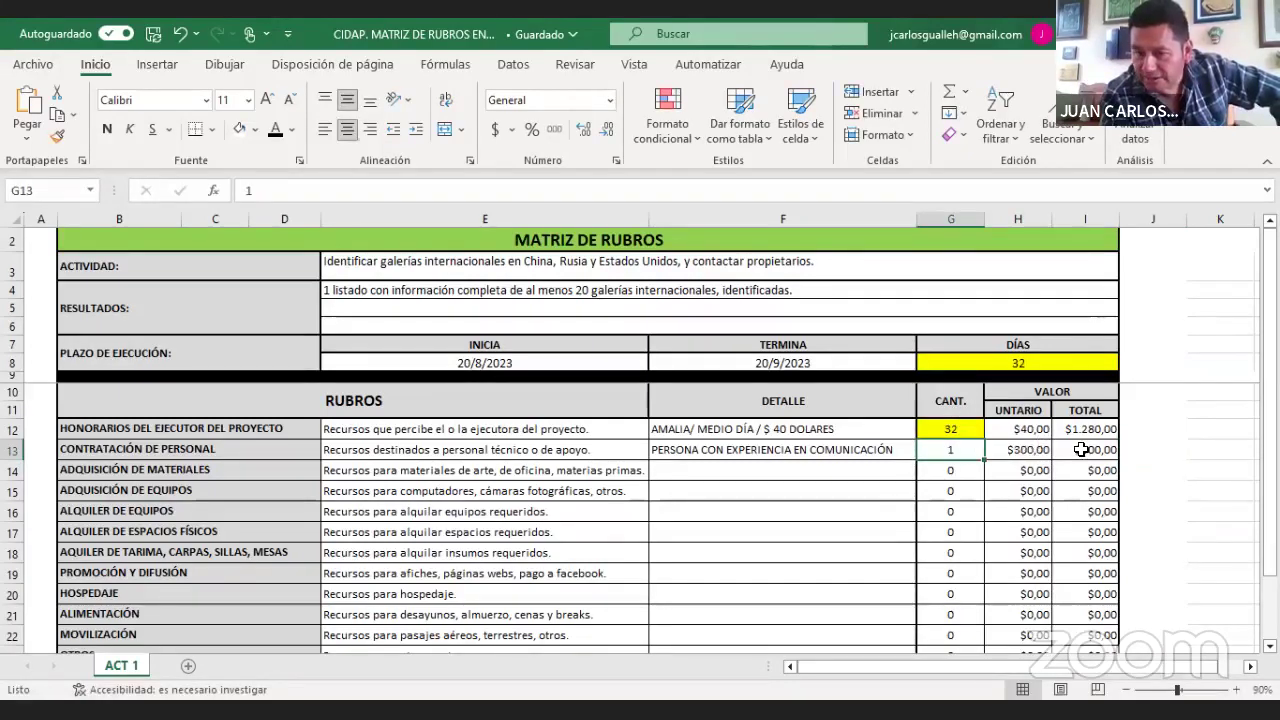
- Review the ADQUISICIÓN DE MATERIALES row, the HONORARIOS DEL EJECUTOR total formula and the overall TOTAL of the matrix
click(745, 472)
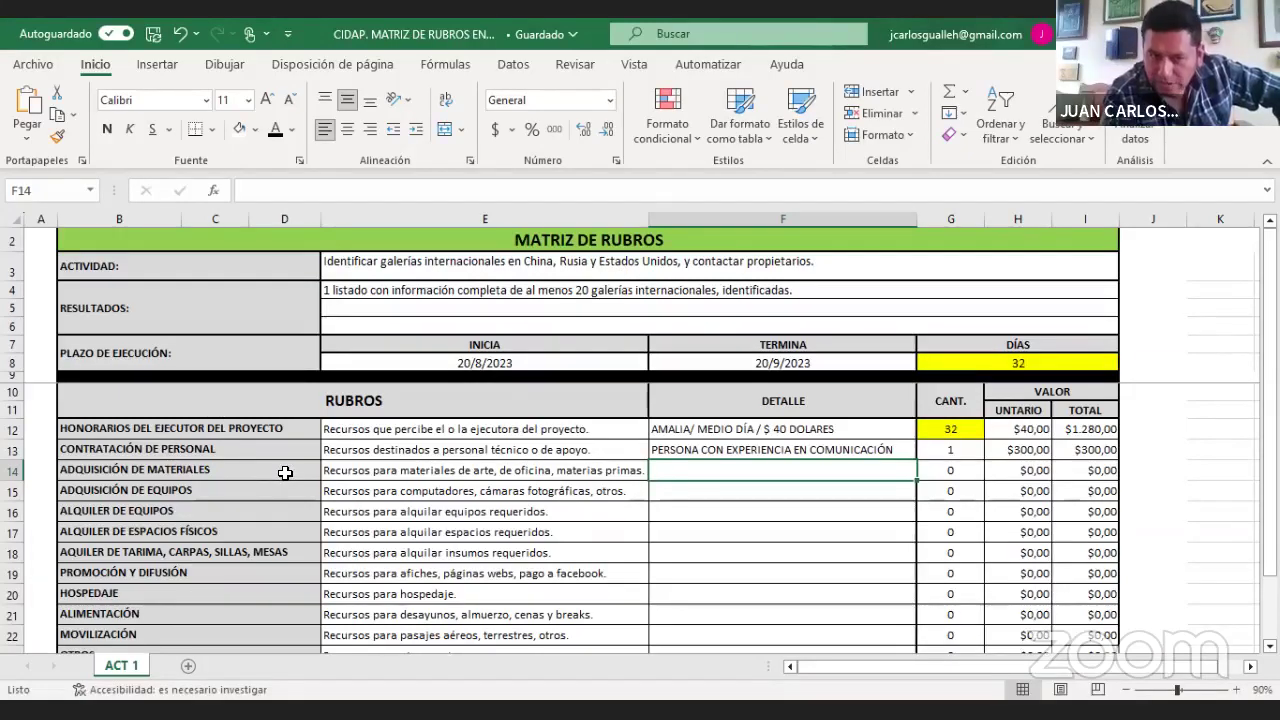
drag(303, 467, 345, 467)
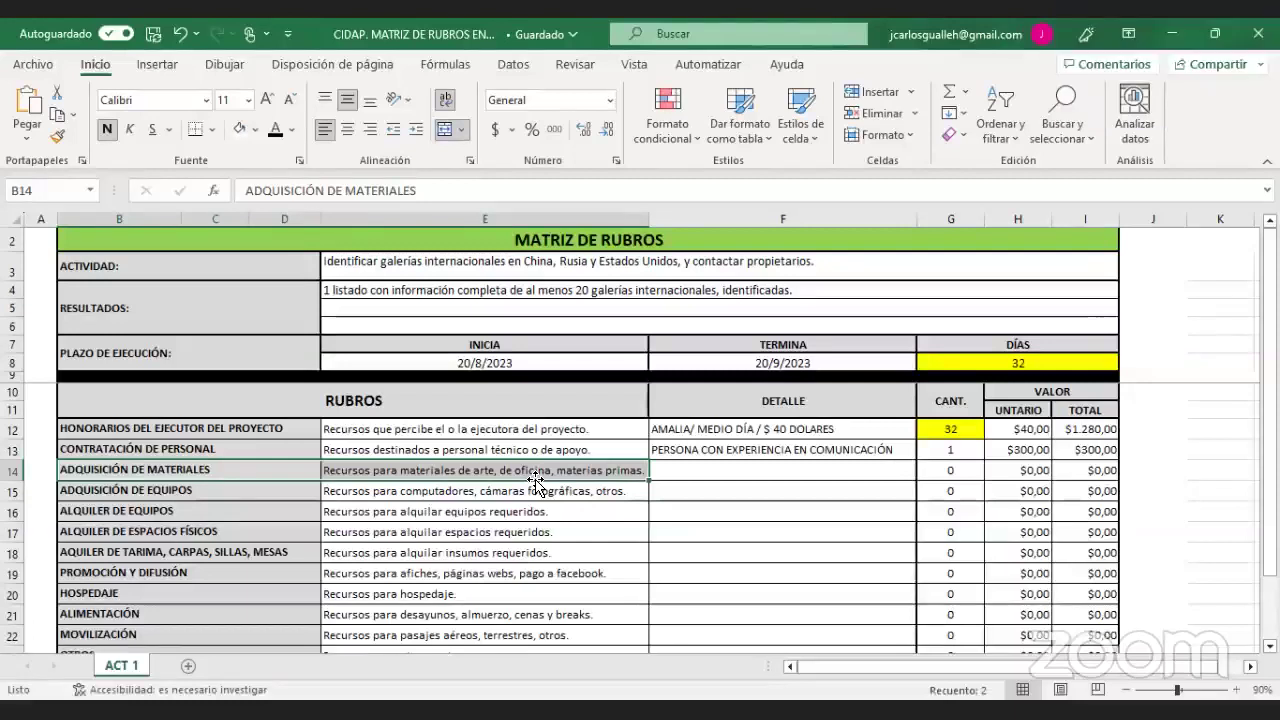
click(673, 469)
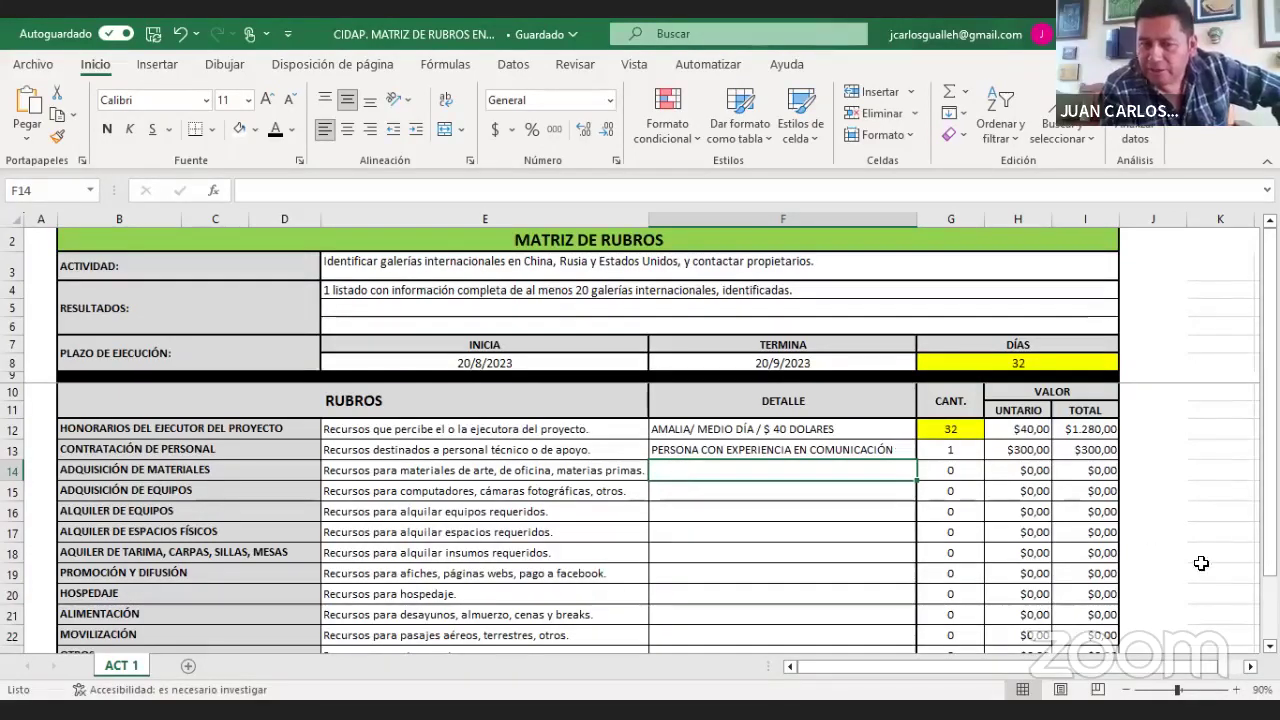
scroll(1237, 629, down, 2)
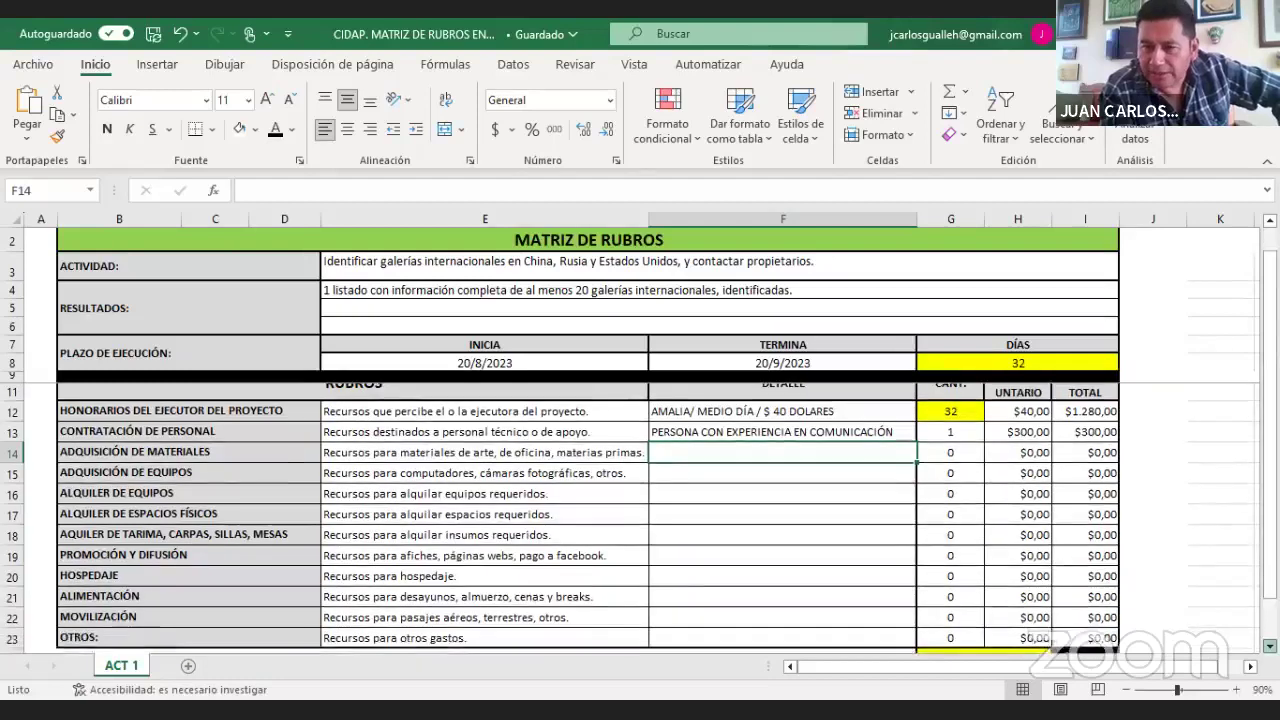
click(1072, 619)
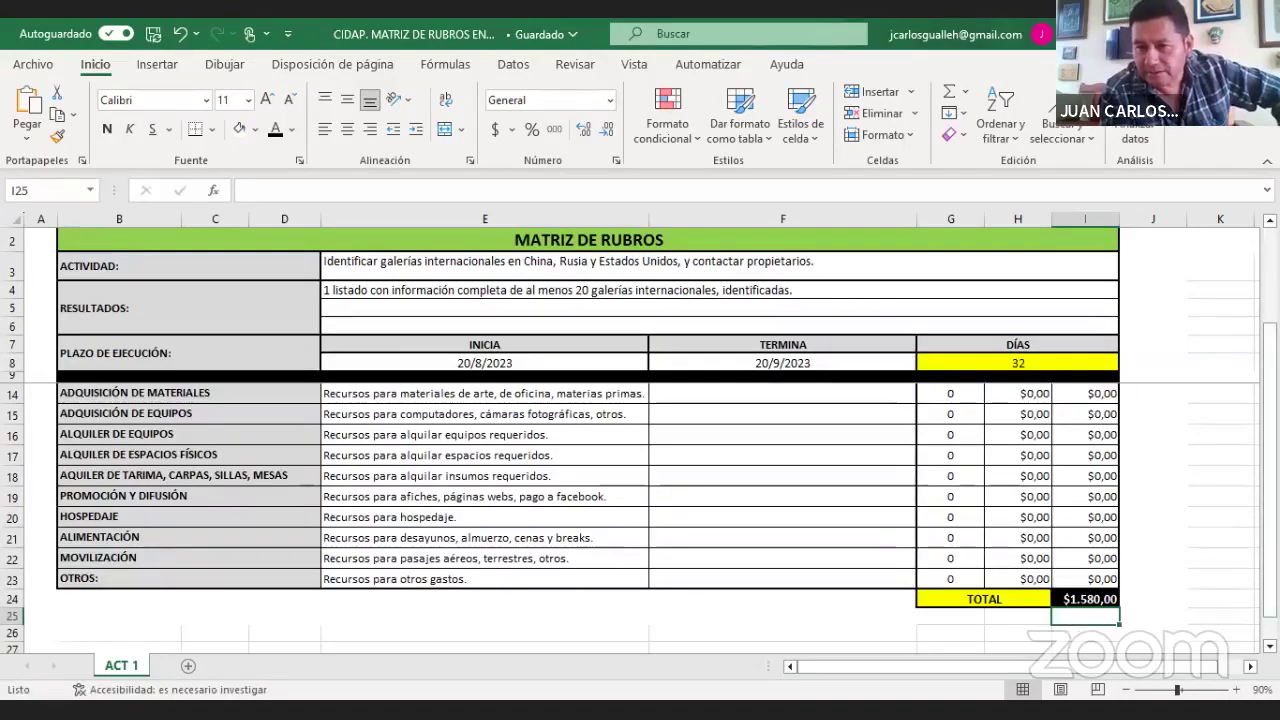
drag(1269, 470, 1269, 376)
click(1085, 429)
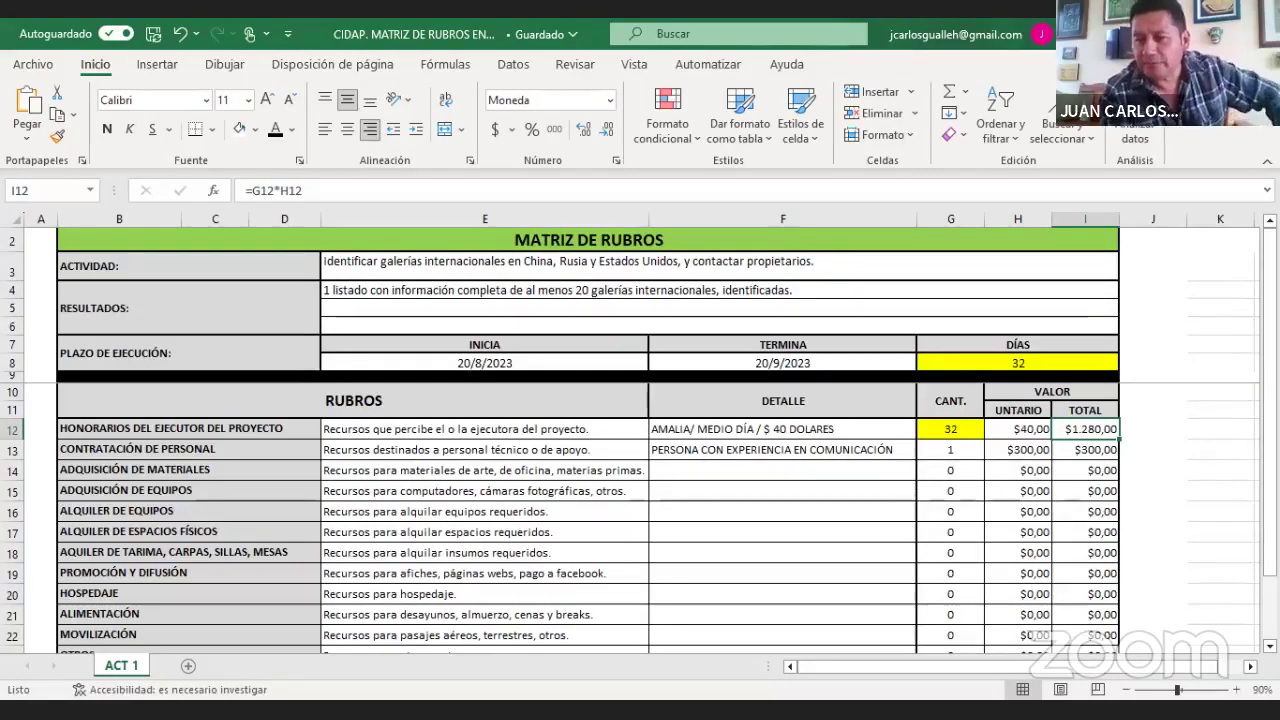
drag(1270, 548, 1270, 565)
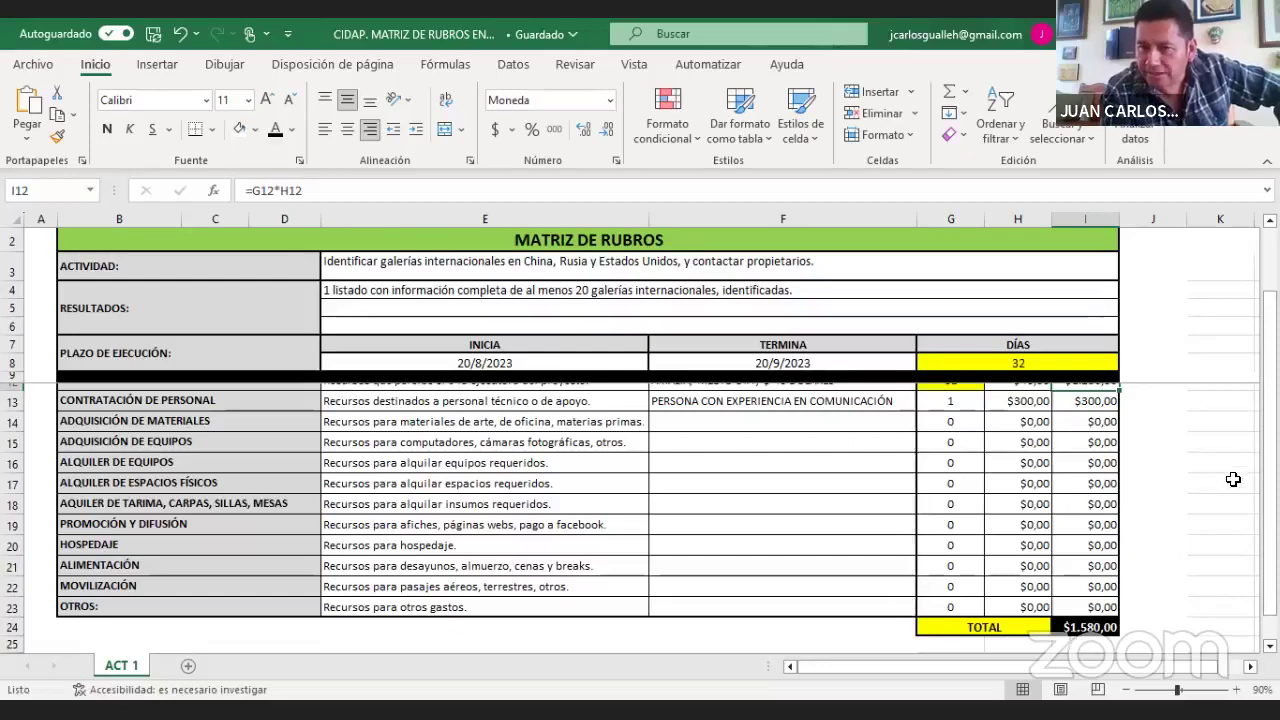
drag(1270, 470, 1270, 450)
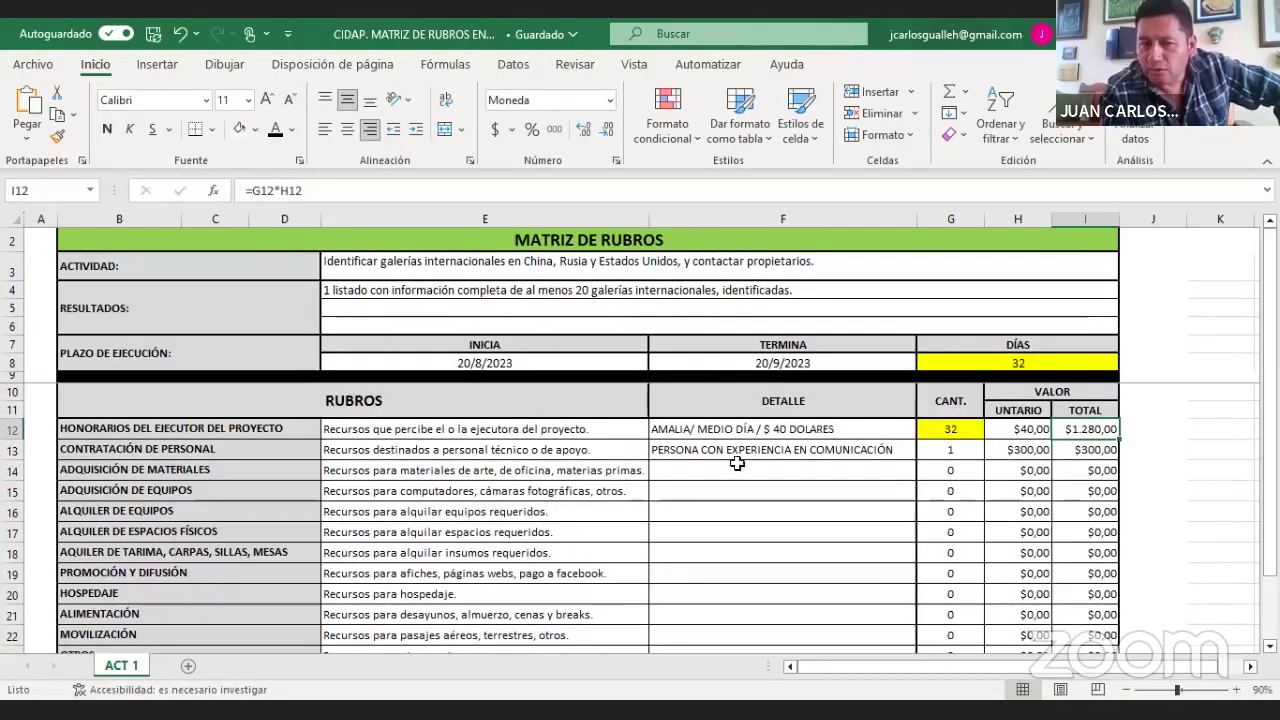
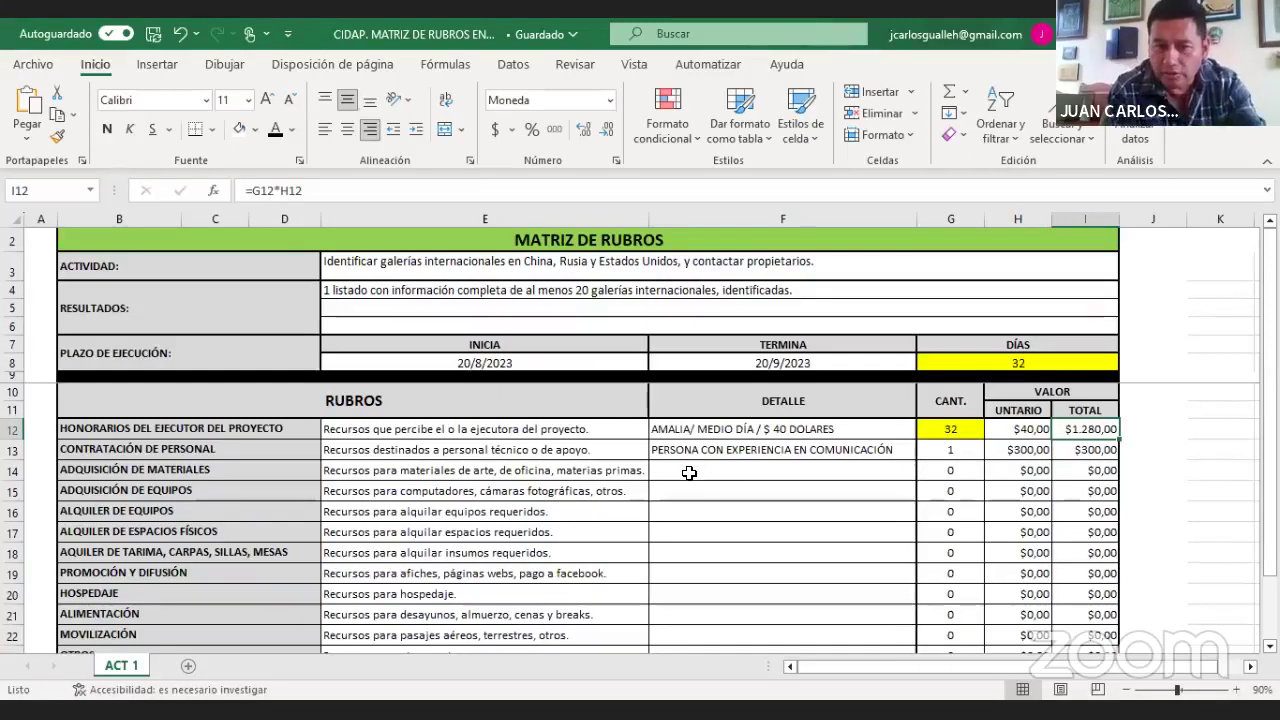
- Enter "CARTUCHO DE TINTA" as the DETALLE of ADQUISICIÓN DE MATERIALES
click(689, 473)
text(CARTUCH)
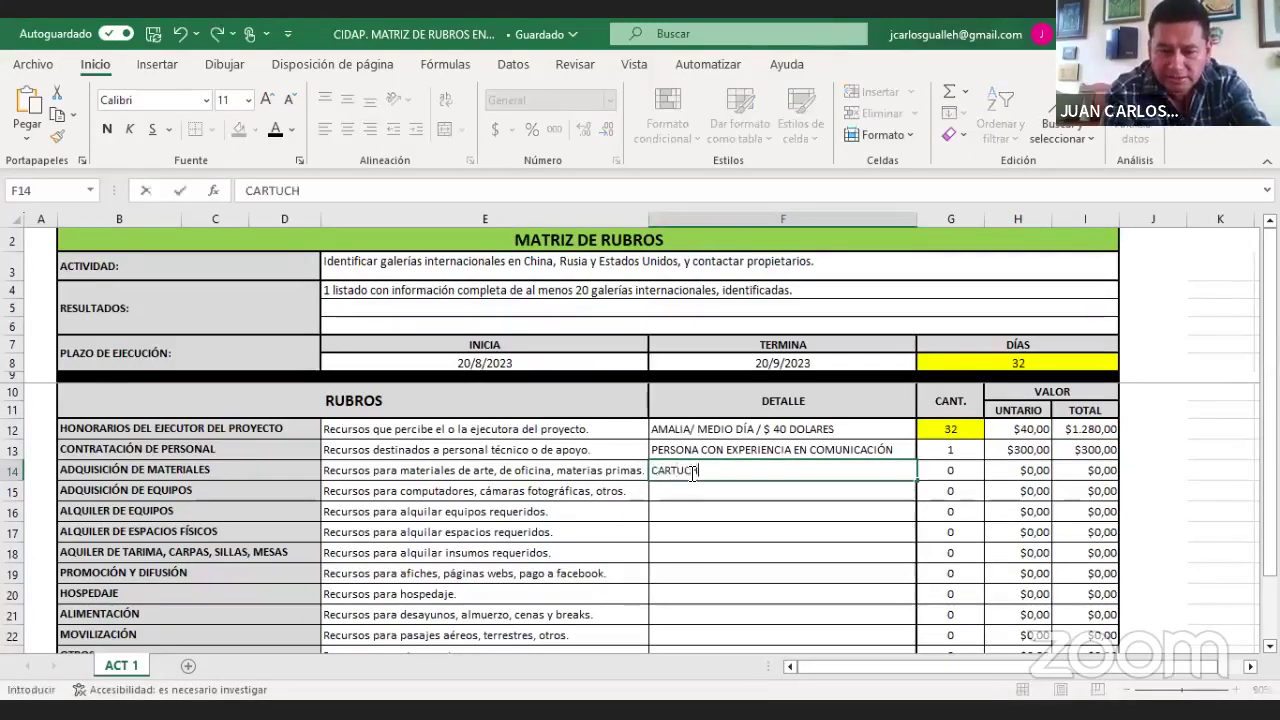
text(O DE TINTA)
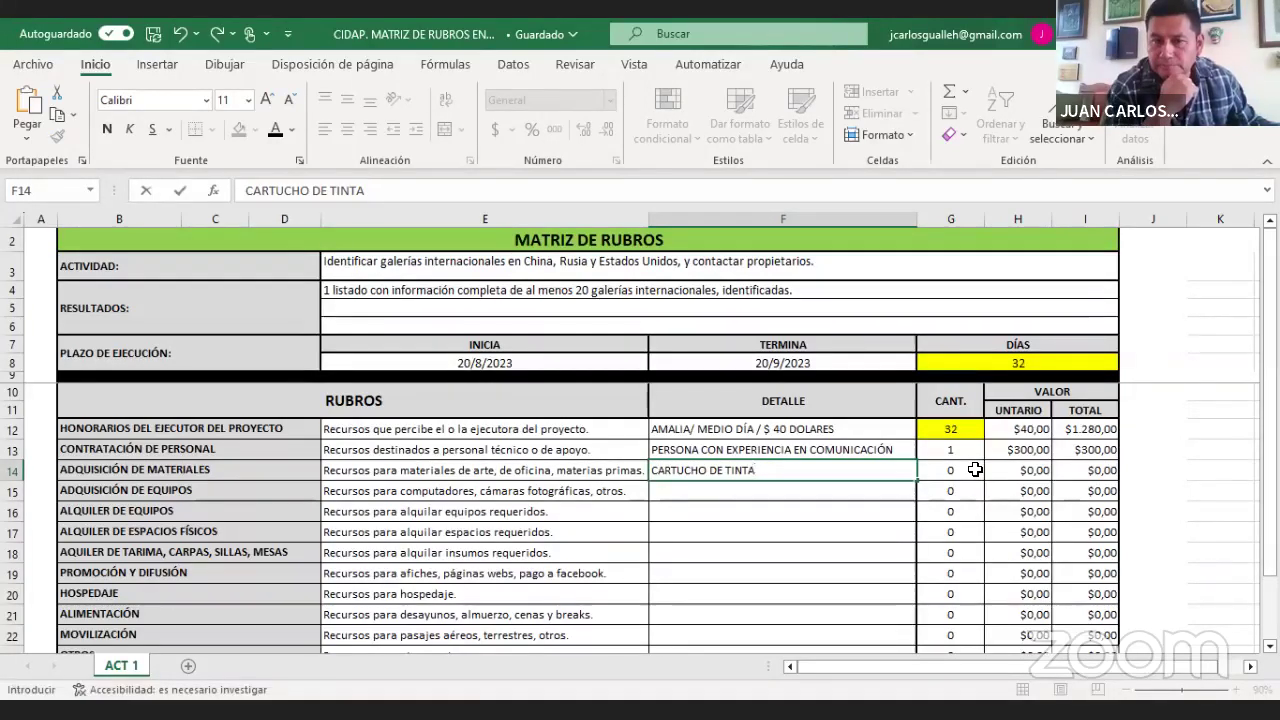
click(867, 511)
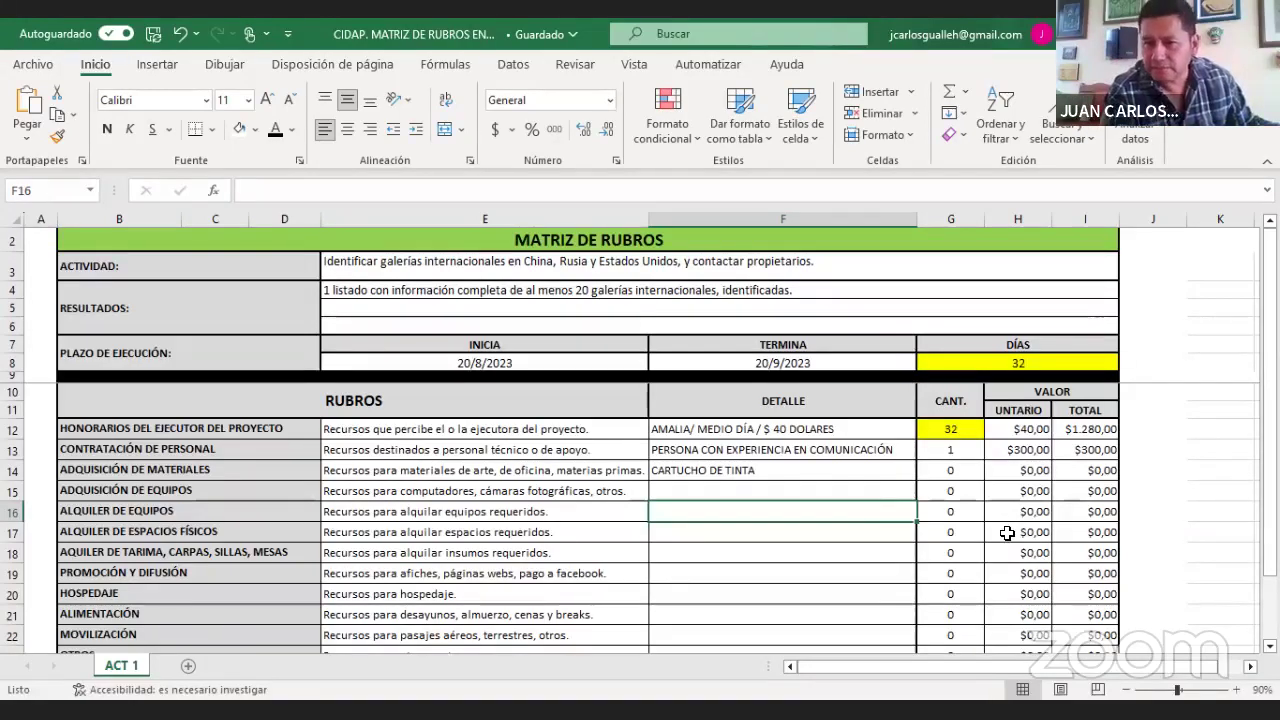
- Set the unit value of HONORARIOS DEL EJECUTOR DEL PROYECTO to 30 and that of CONTRATACIÓN DE PERSONAL to 250
double_click(1020, 429)
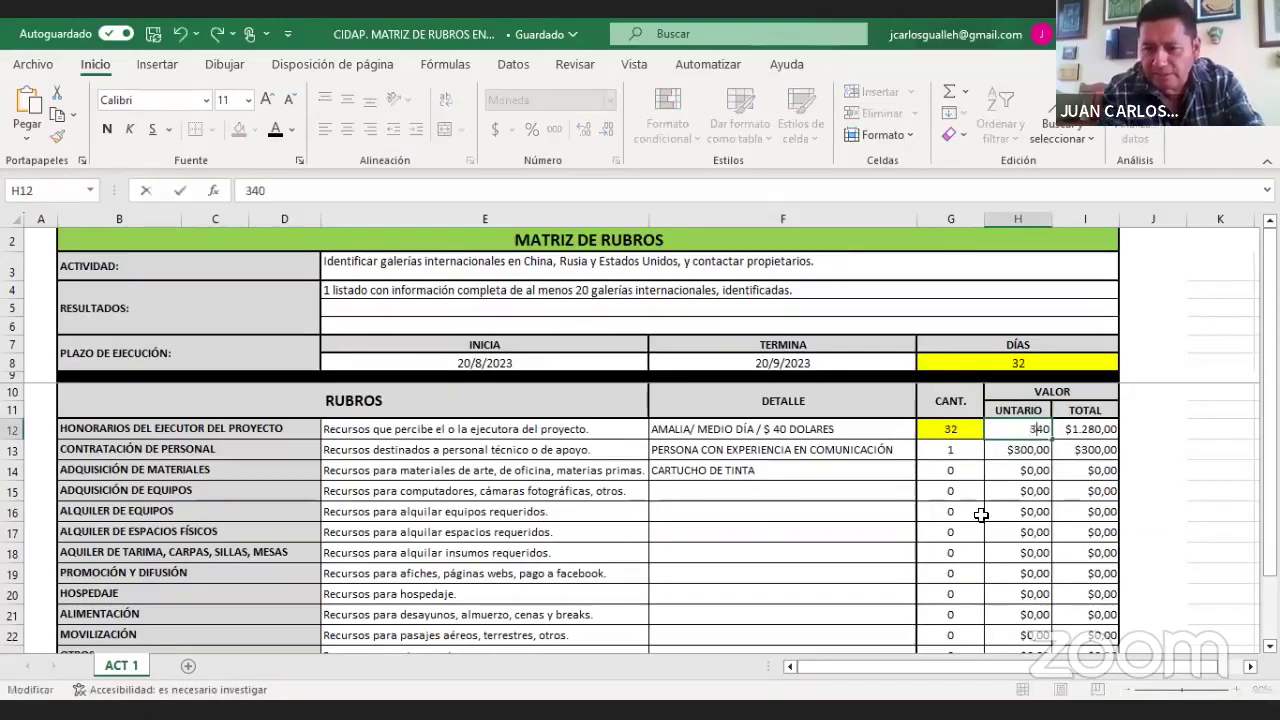
key(BackSpace)
key(BackSpace)
text(30)
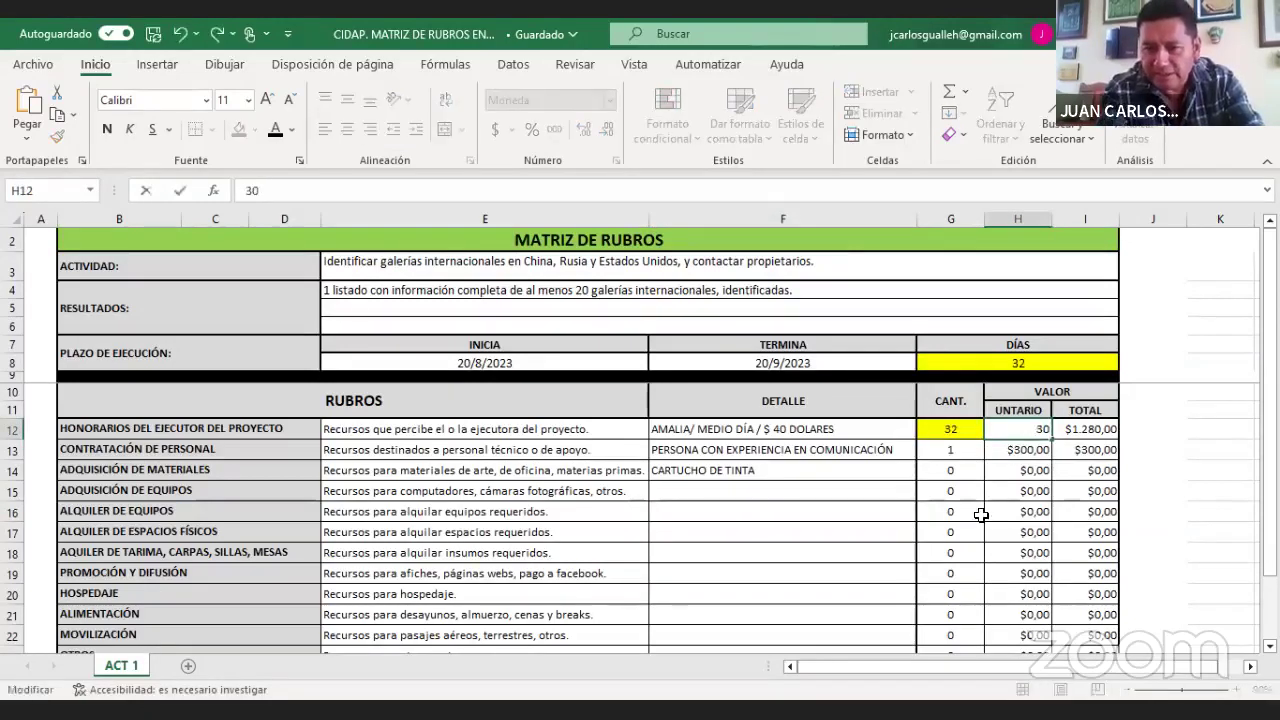
click(1015, 448)
text(250)
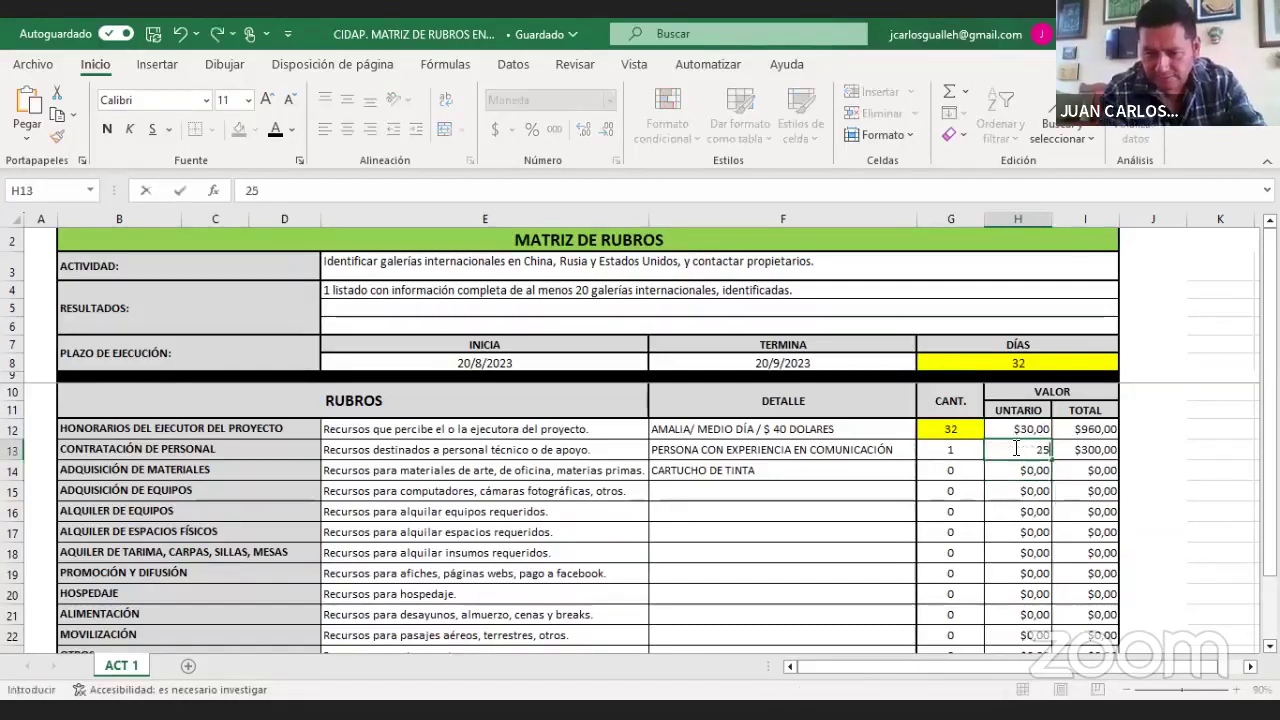
click(839, 509)
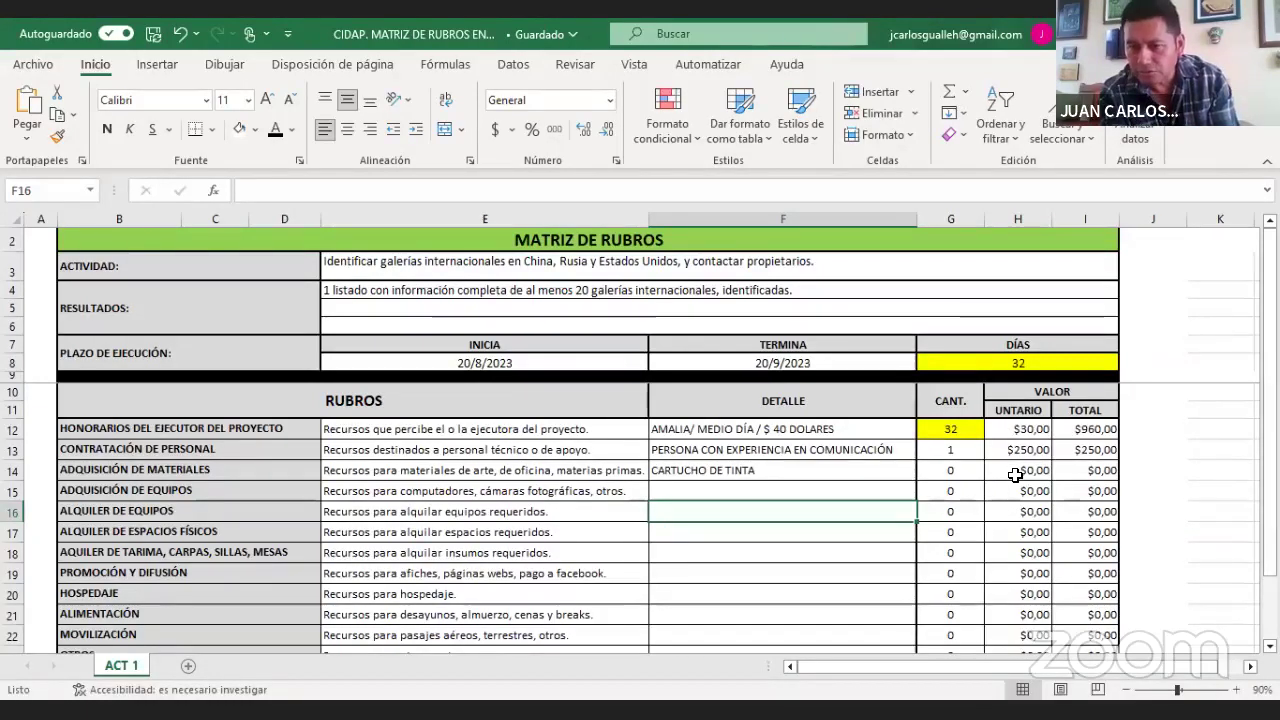
- Review the matrix TOTAL and the budget items from ADQUISICIÓN DE MATERIALES down to PROMOCIÓN Y DIFUSIÓN
click(836, 477)
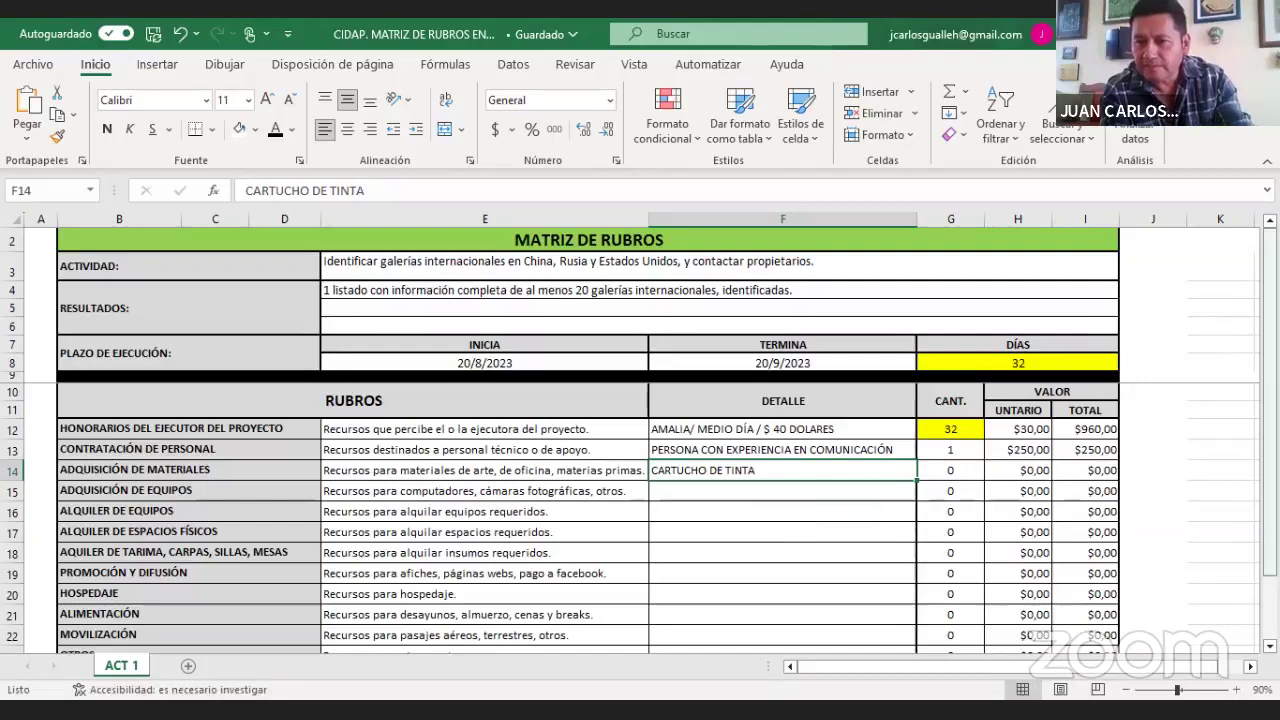
scroll(1270, 475, down, 1)
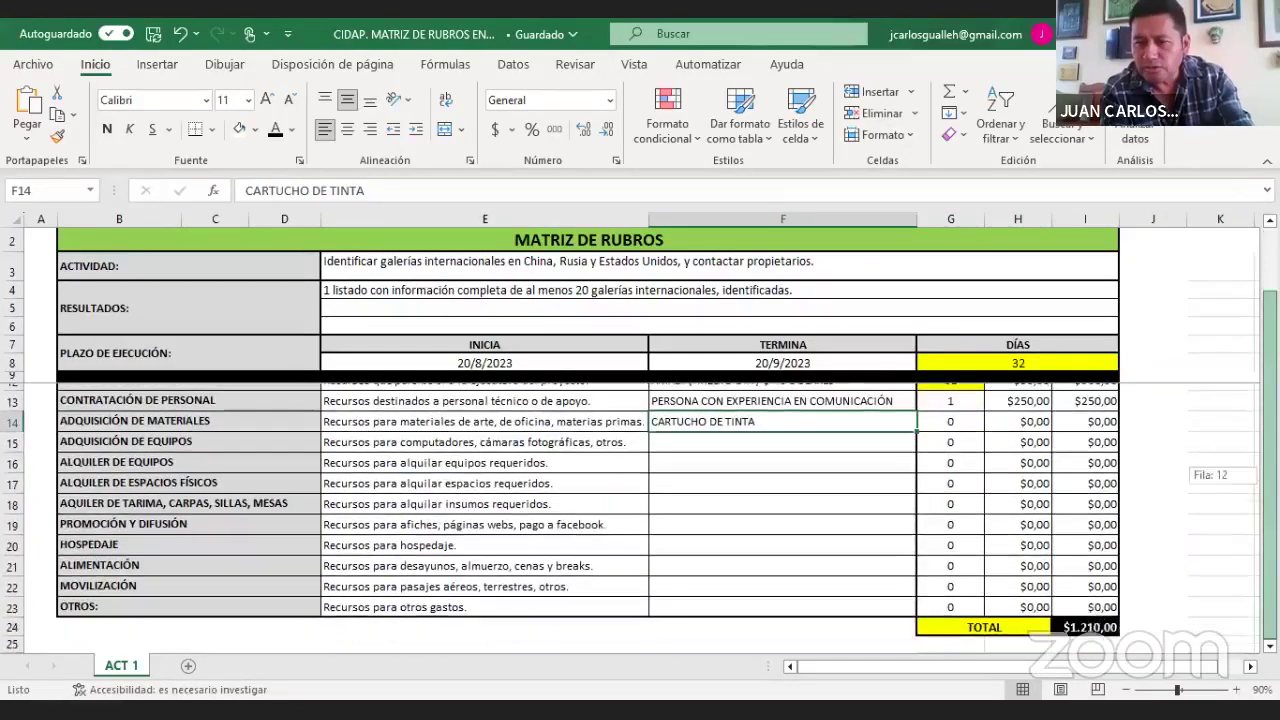
drag(1270, 555, 1270, 545)
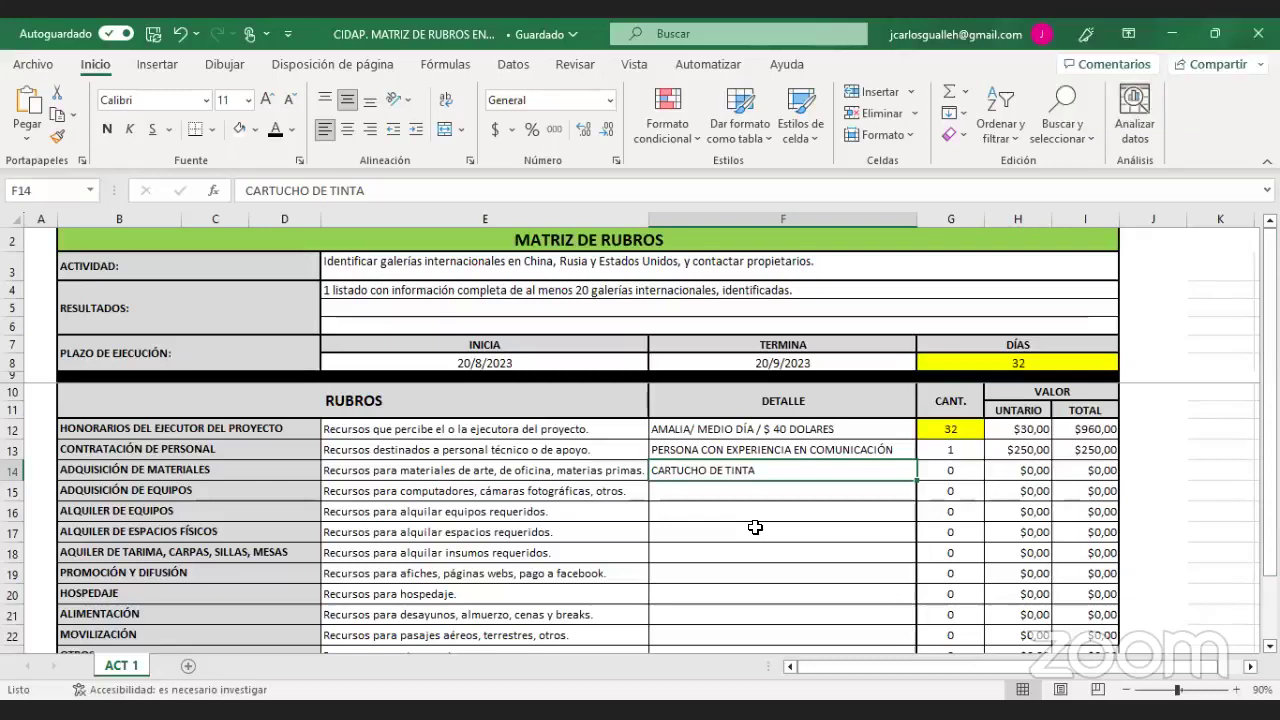
click(786, 510)
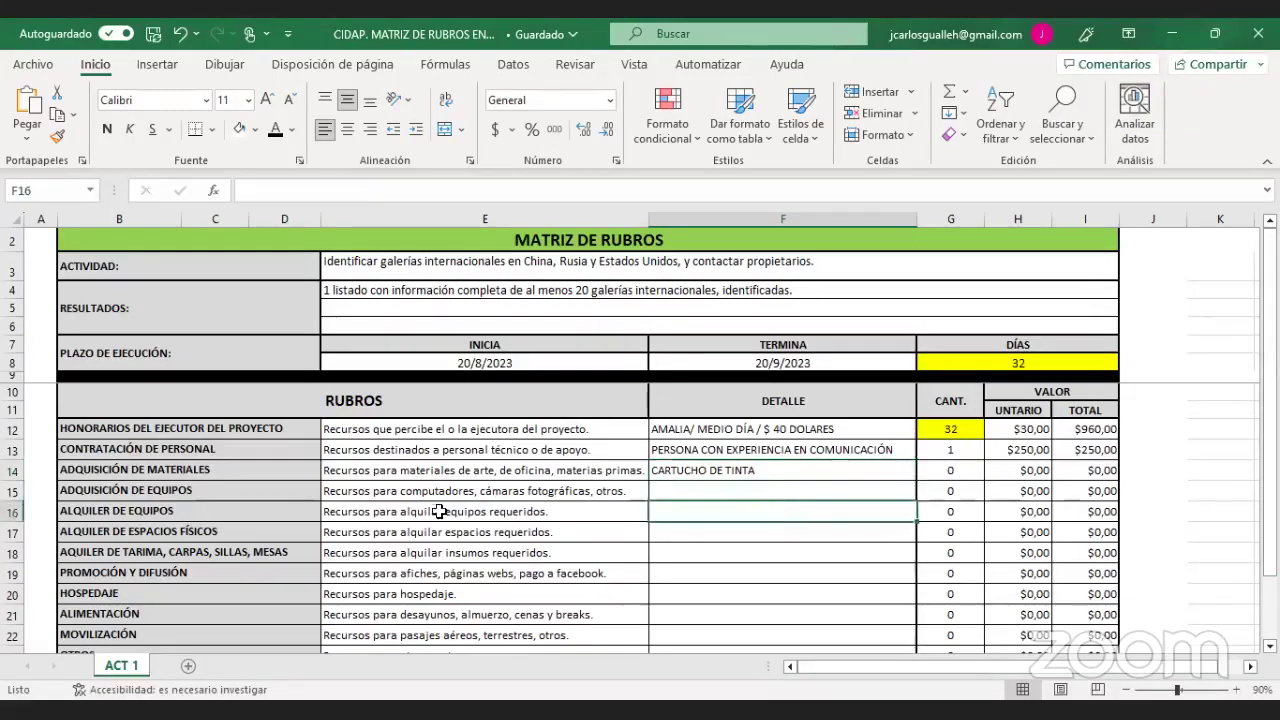
click(755, 468)
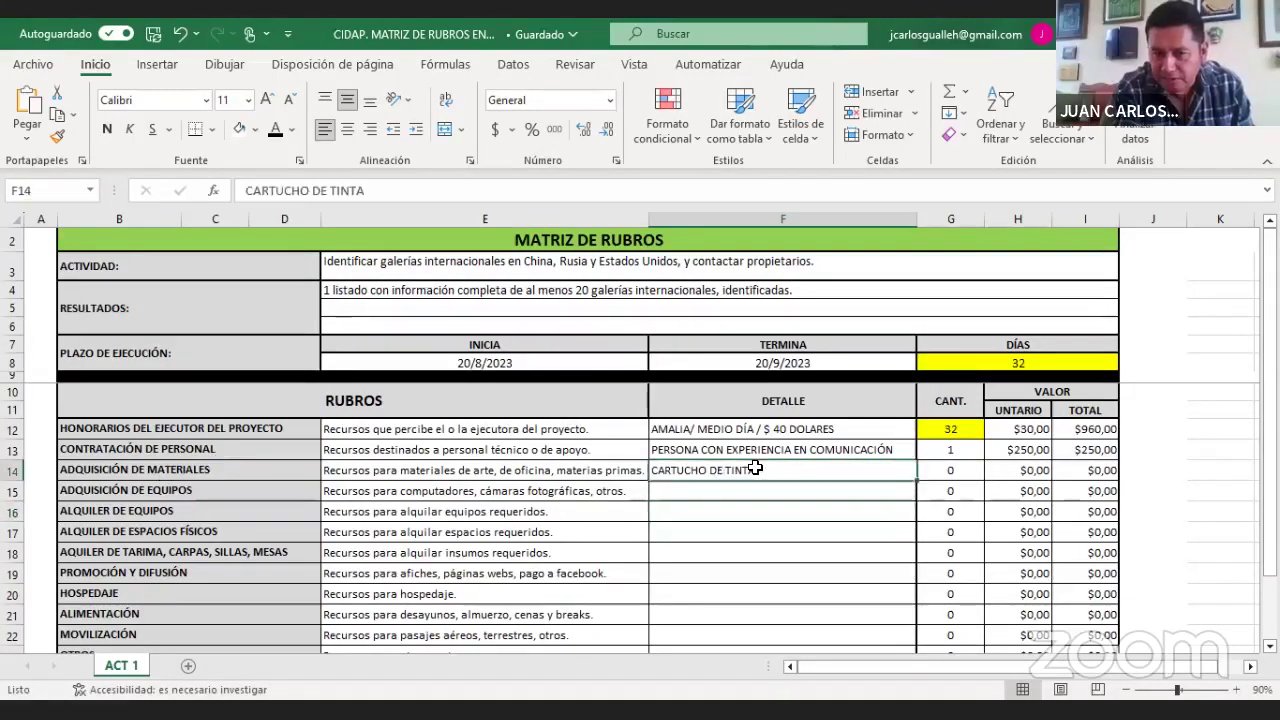
key(Down)
key(Down)
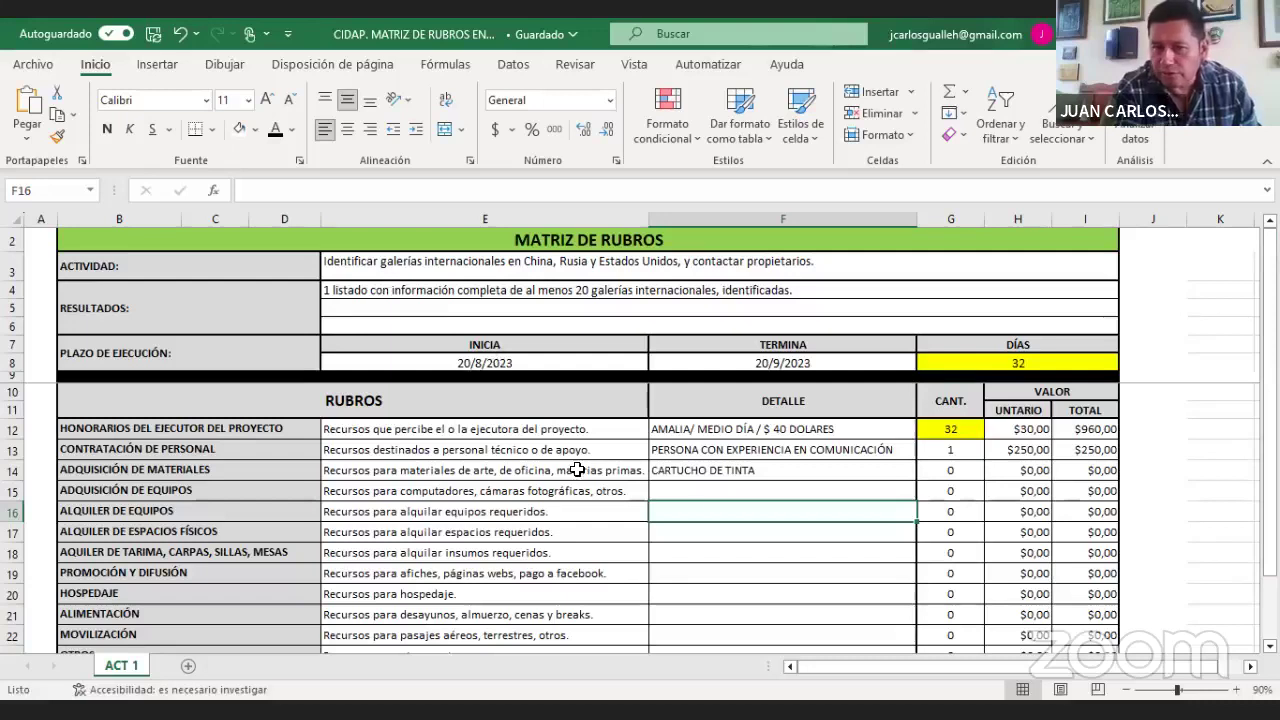
click(710, 490)
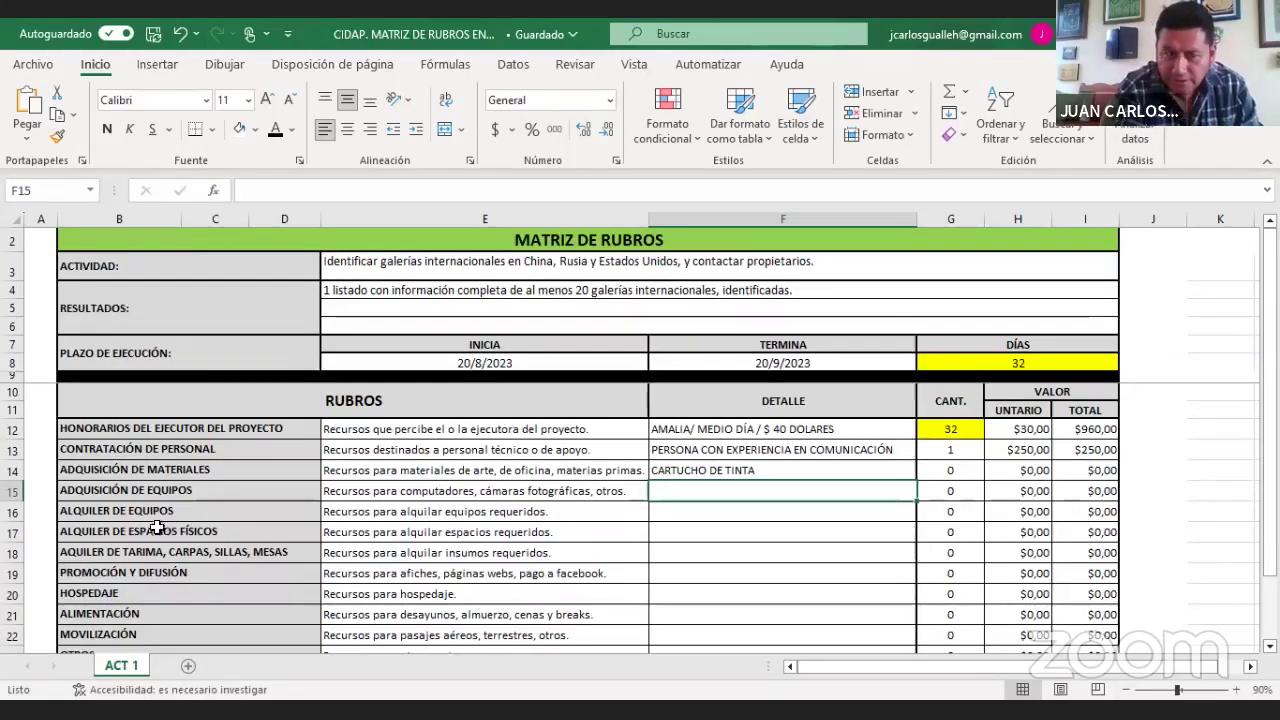
click(187, 510)
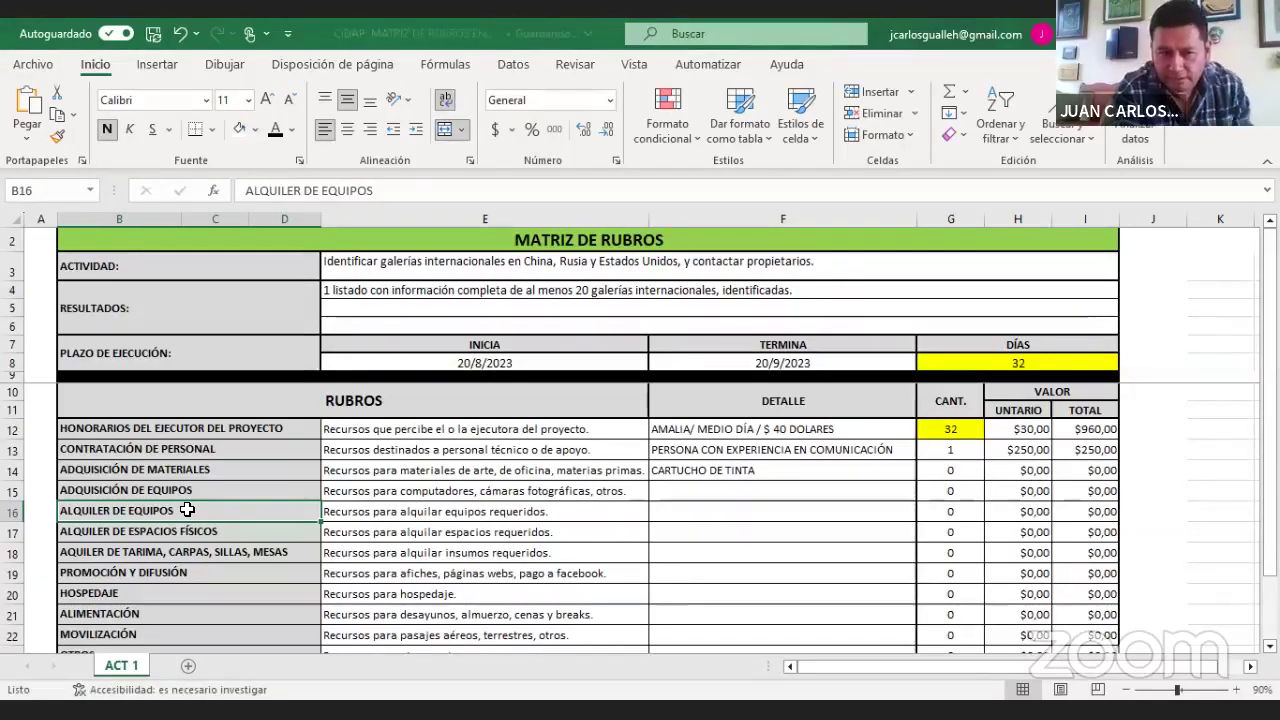
key(Down)
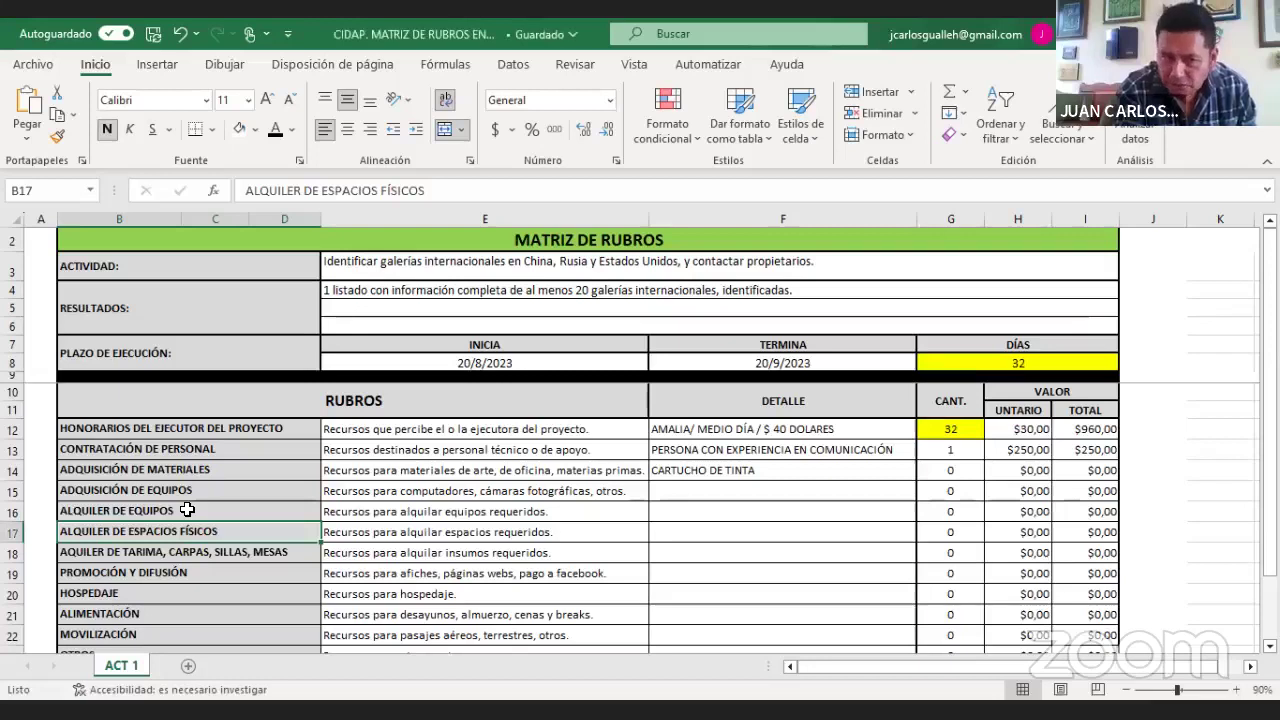
key(Down)
key(Down)
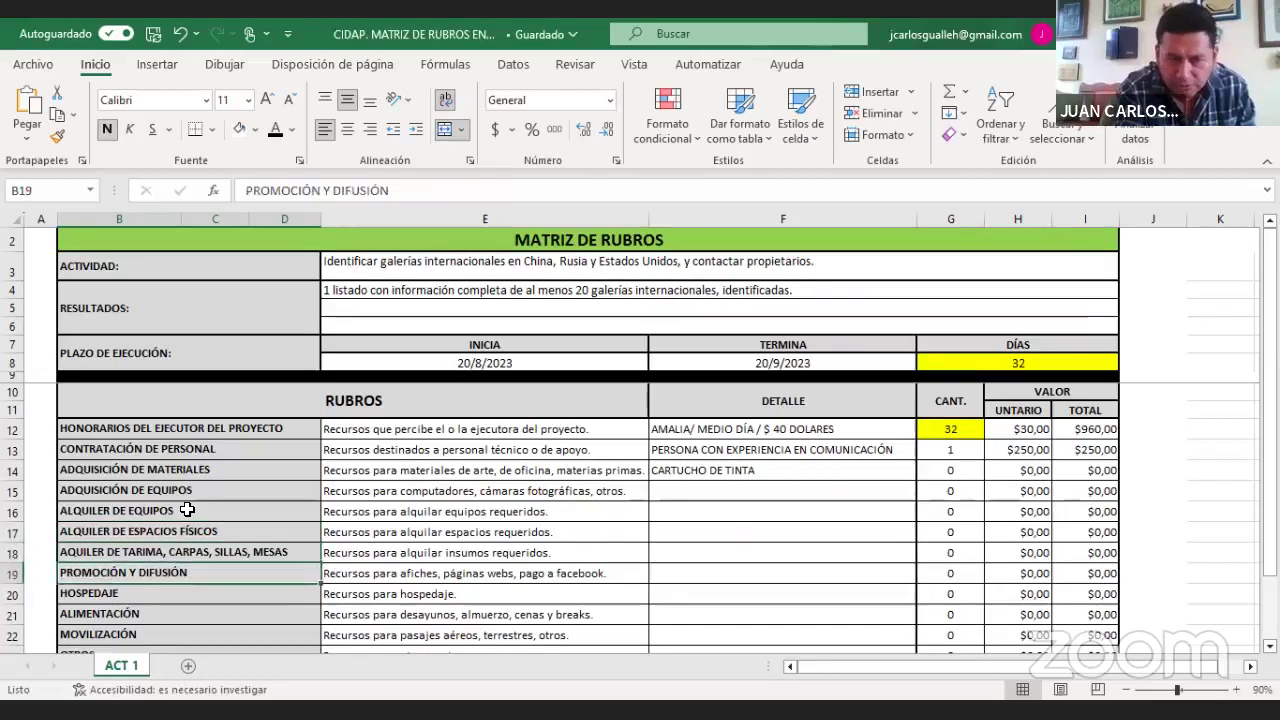
- Enter "1 MES DE PAGO EN FACEBOOK" as the DETALLE of PROMOCIÓN Y DIFUSIÓN
click(753, 569)
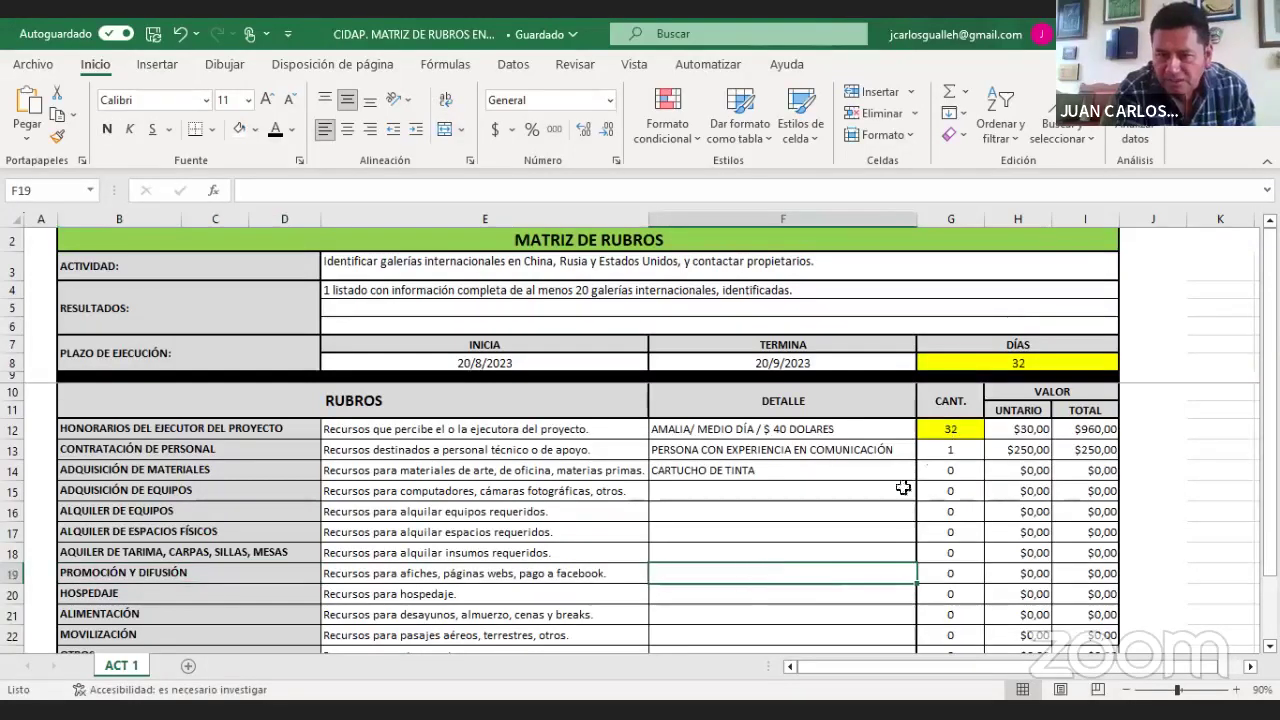
text(1)
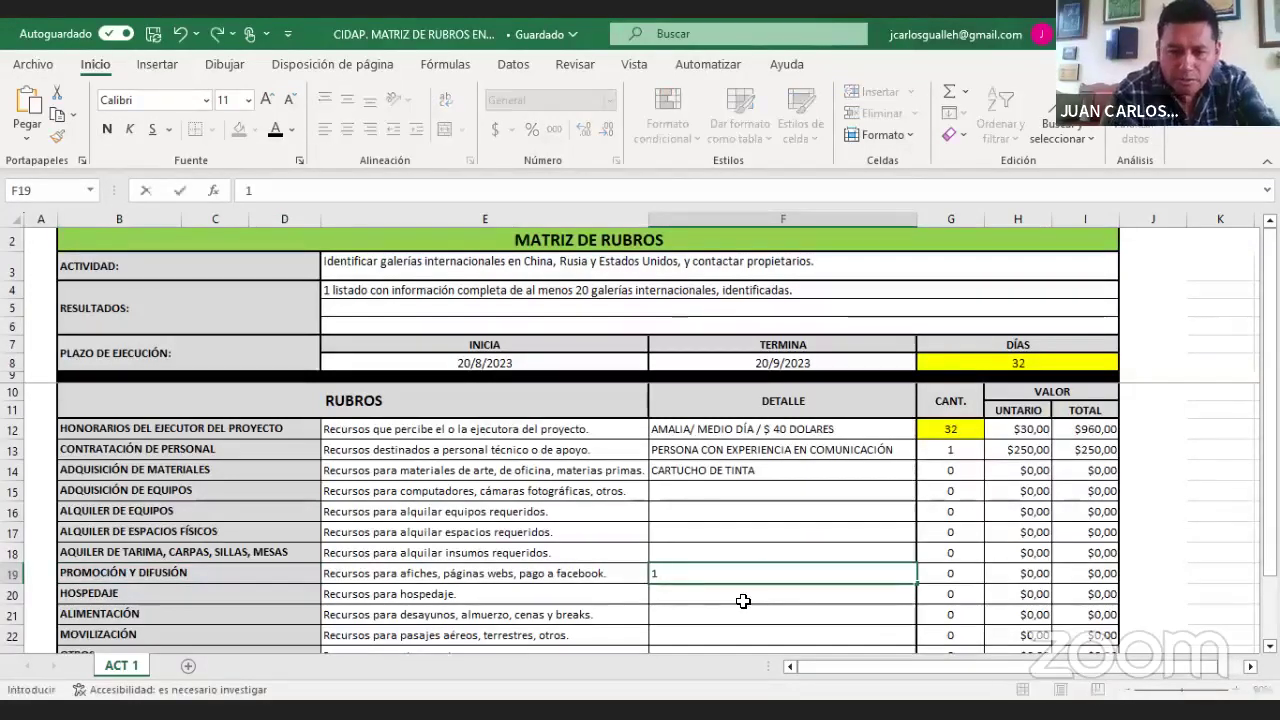
text( MES DE P)
text(EN GA)
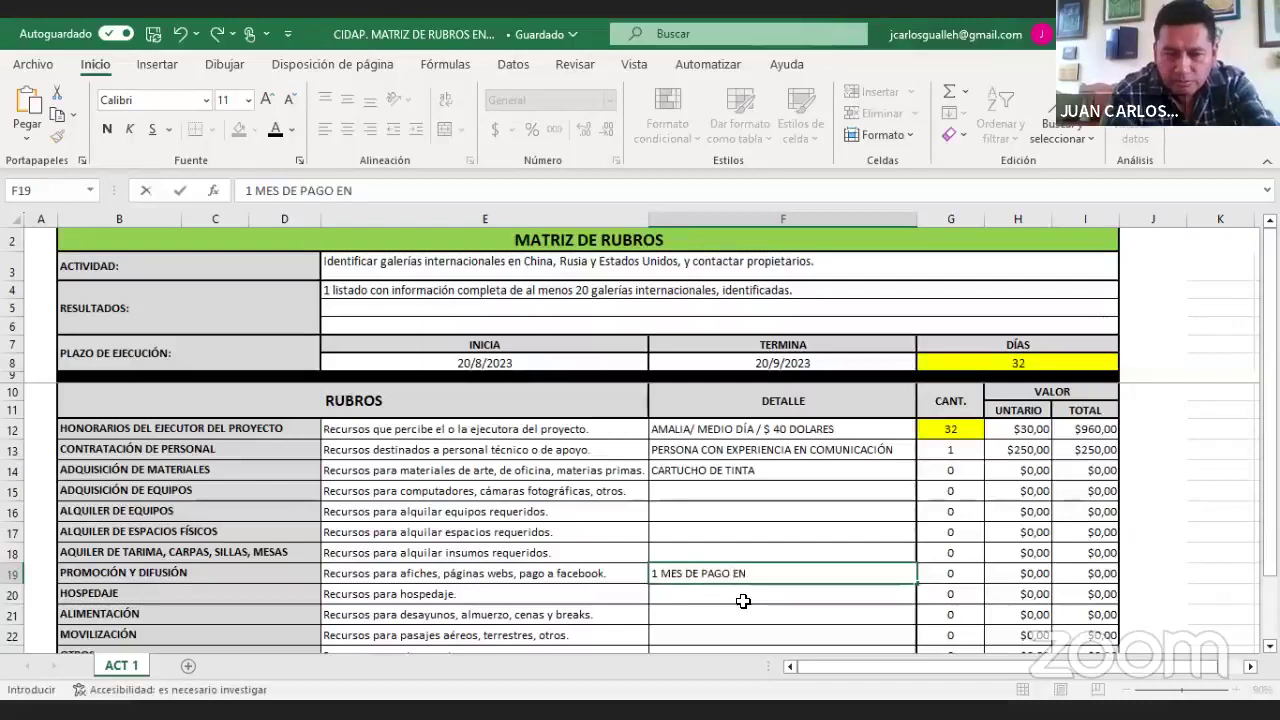
key(BackSpace)
key(BackSpace)
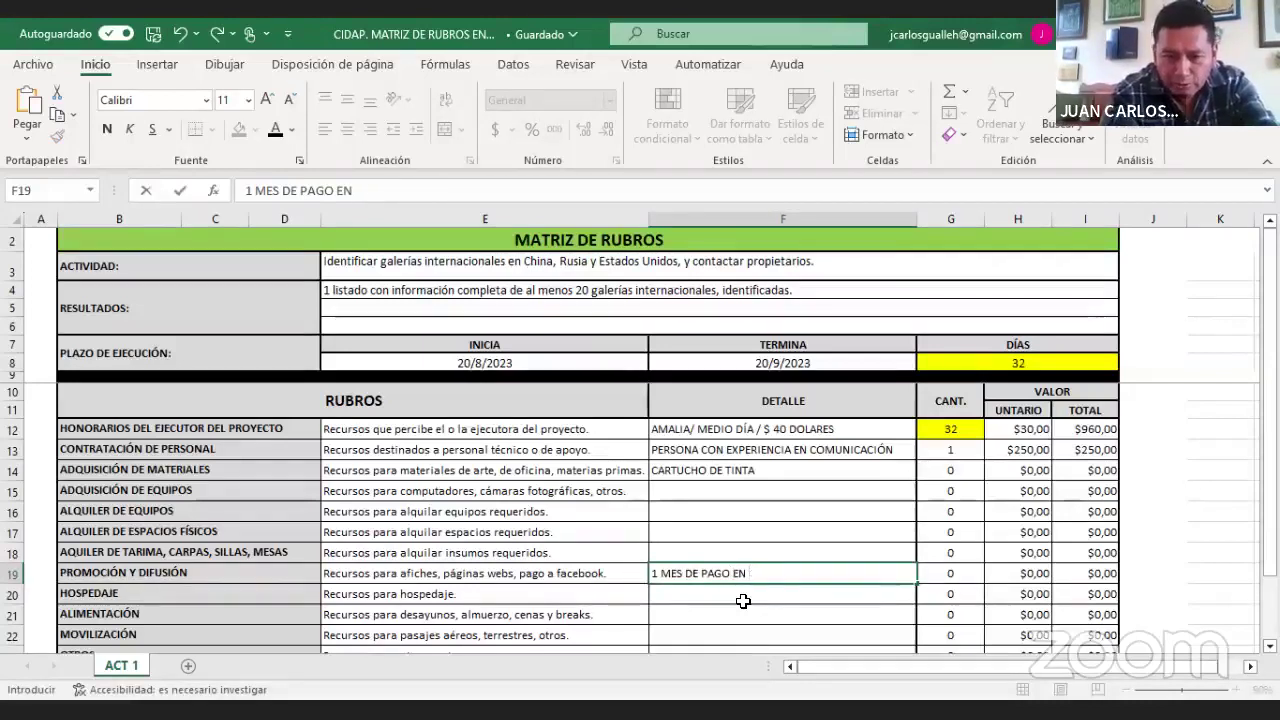
text(FA)
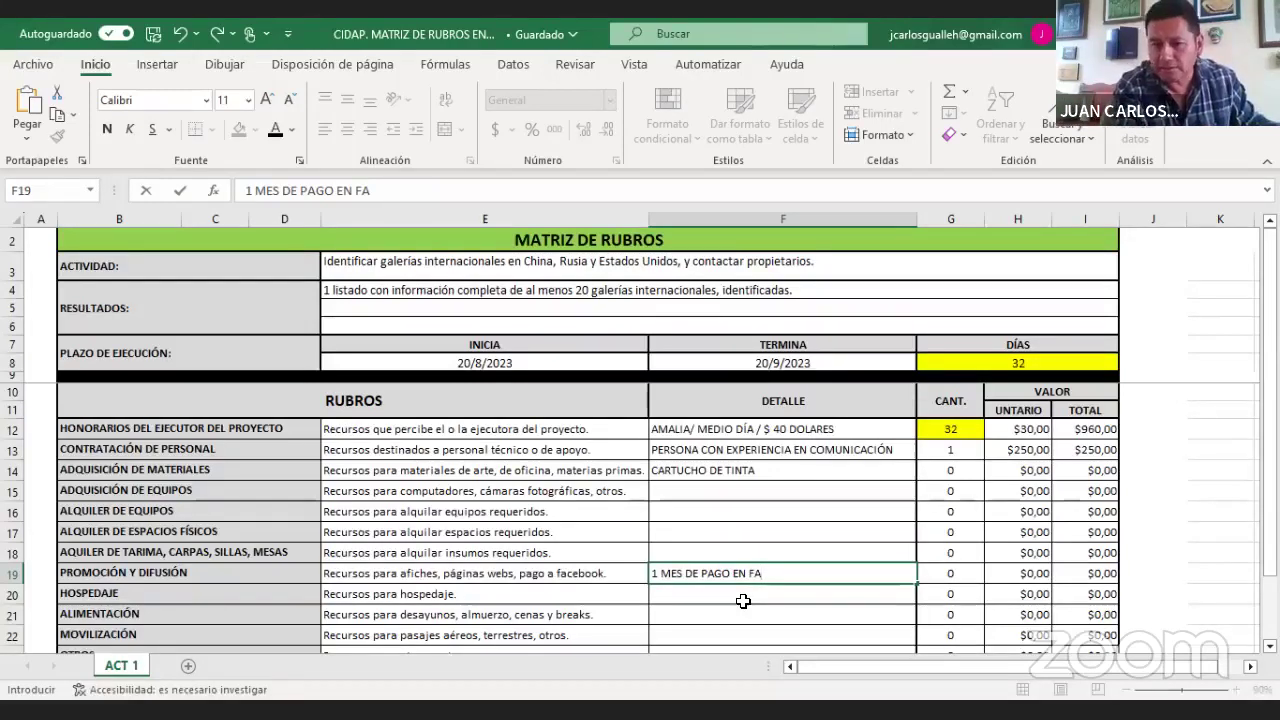
text(CEB)
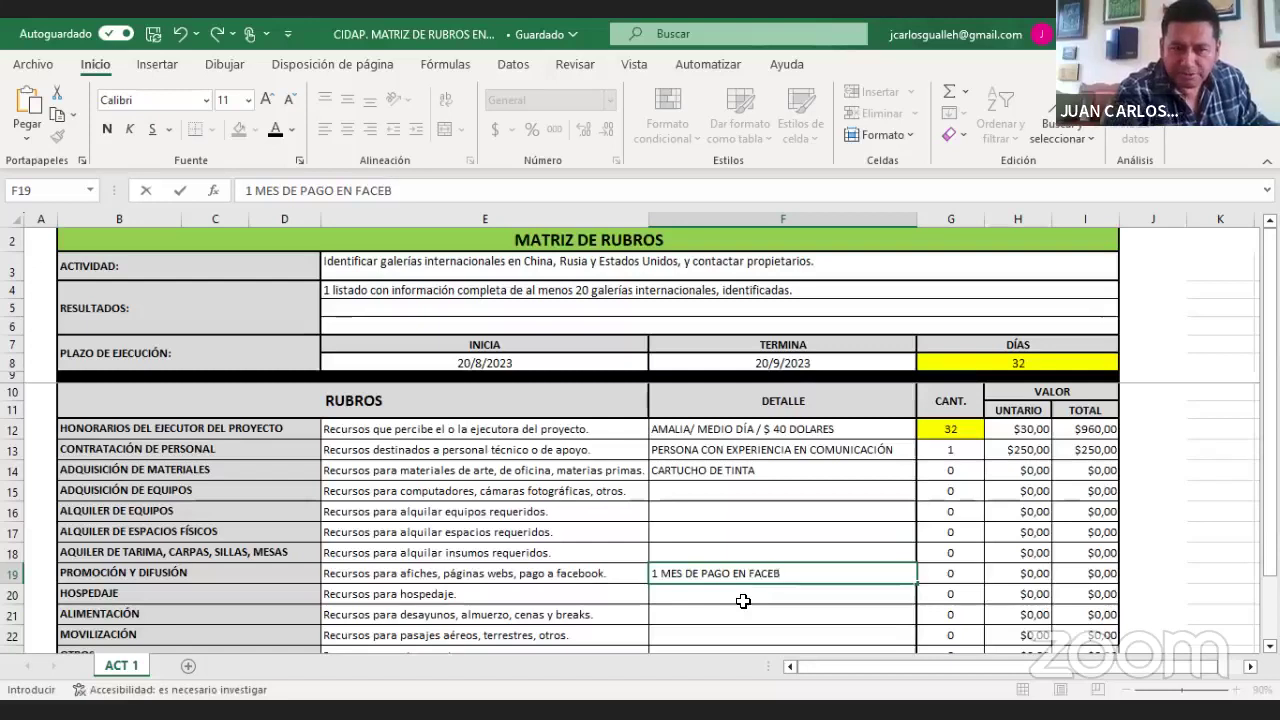
text(OOK)
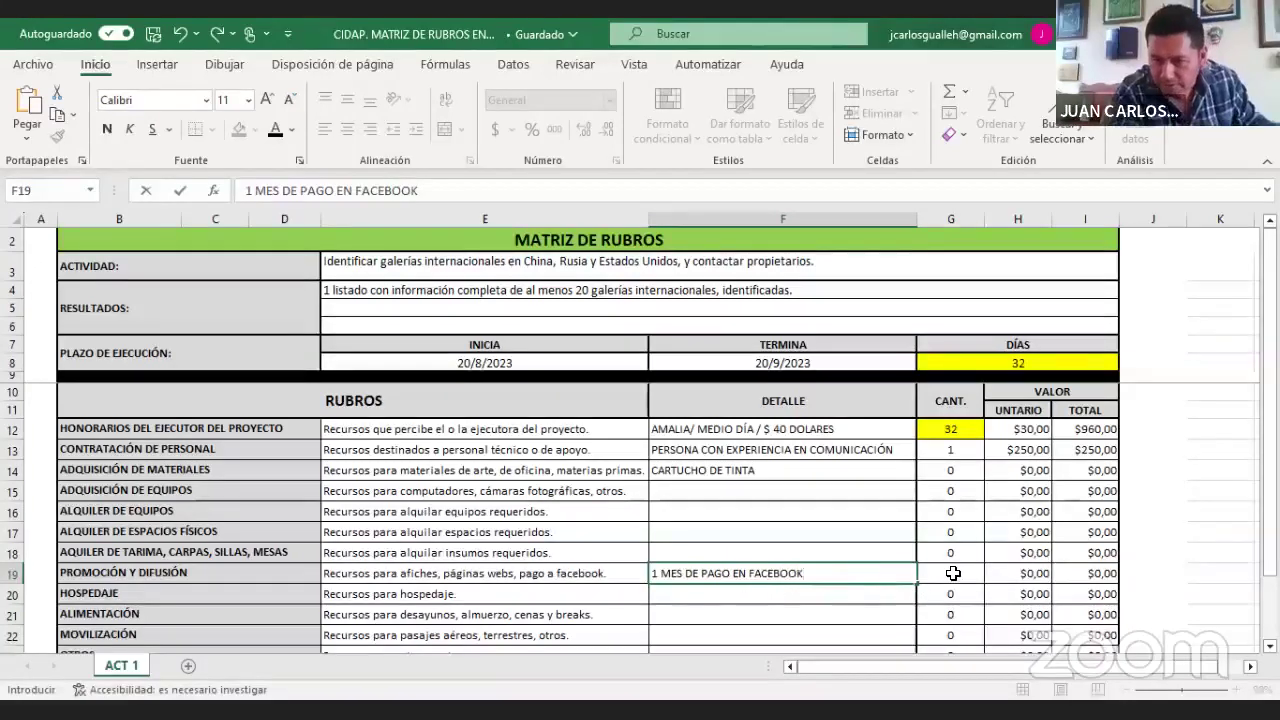
- Set the CANT. of PROMOCIÓN Y DIFUSIÓN to 1 and its unit value to 60
click(953, 573)
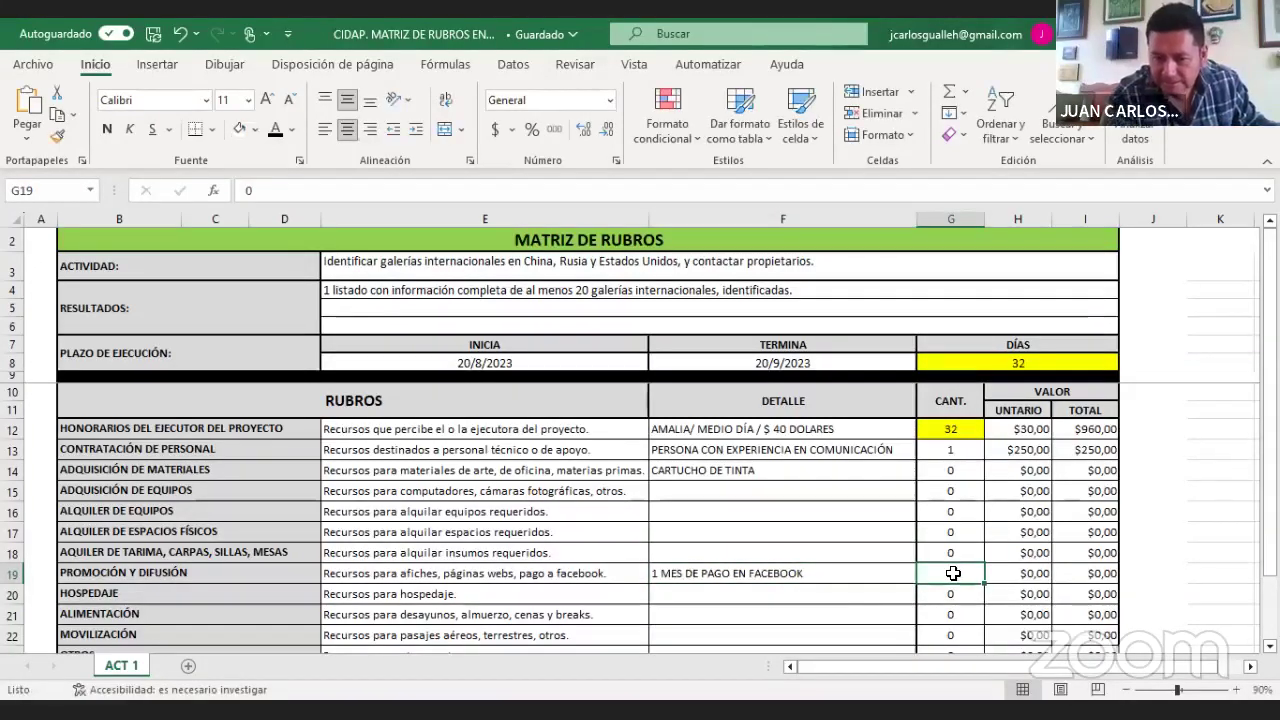
key(Right)
text(6)
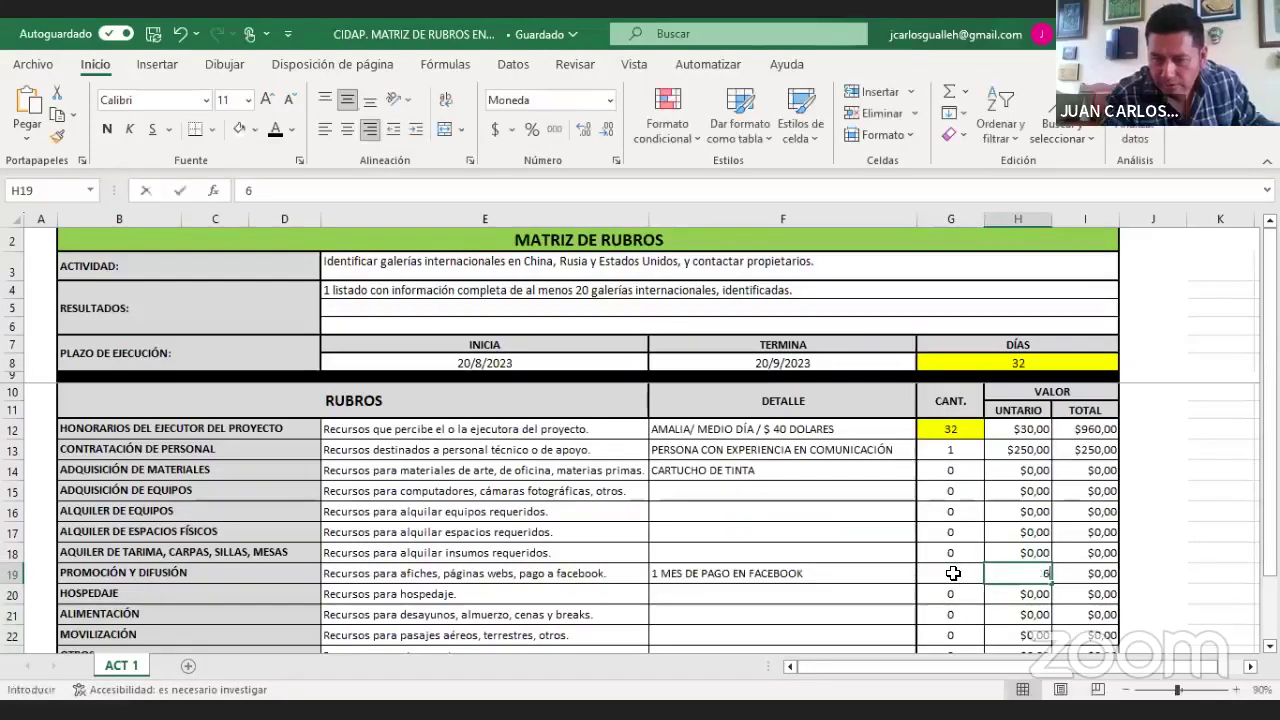
text(0)
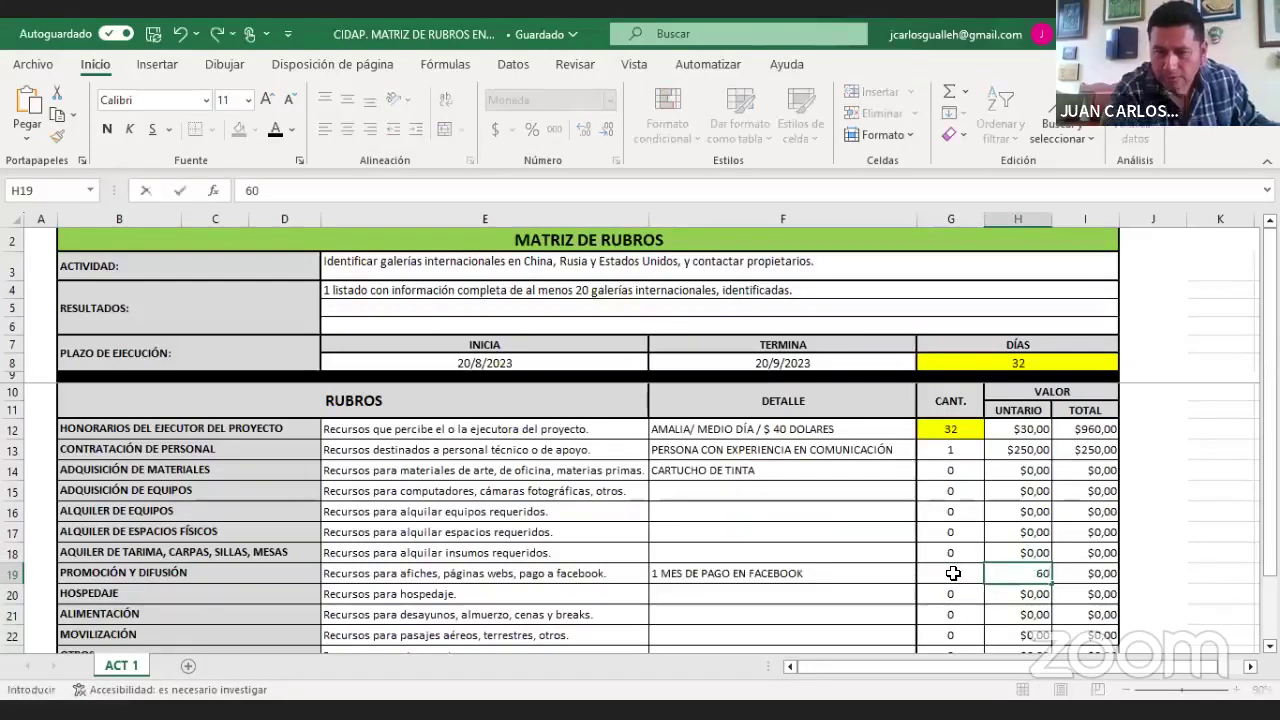
click(803, 593)
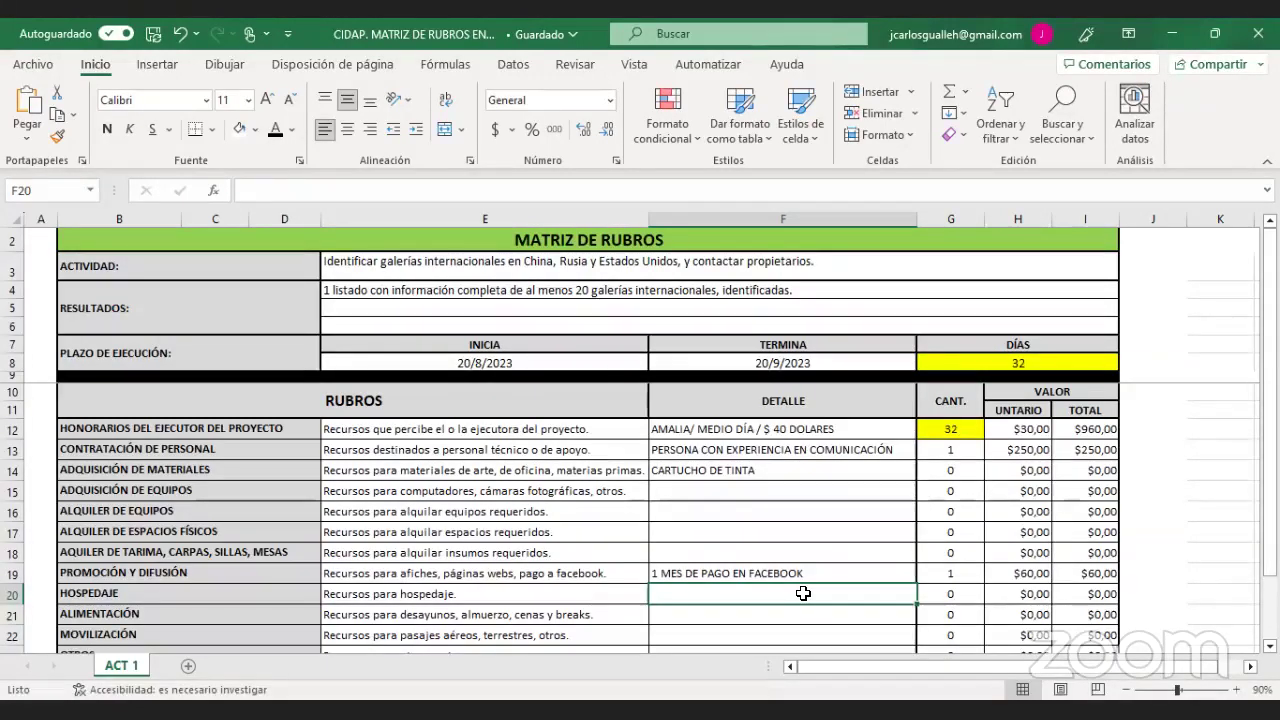
- Review the ACTIVIDAD text, the remaining budget items including HOSPEDAJE and ALIMENTACIÓN, and the overall TOTAL of the matrix
click(430, 262)
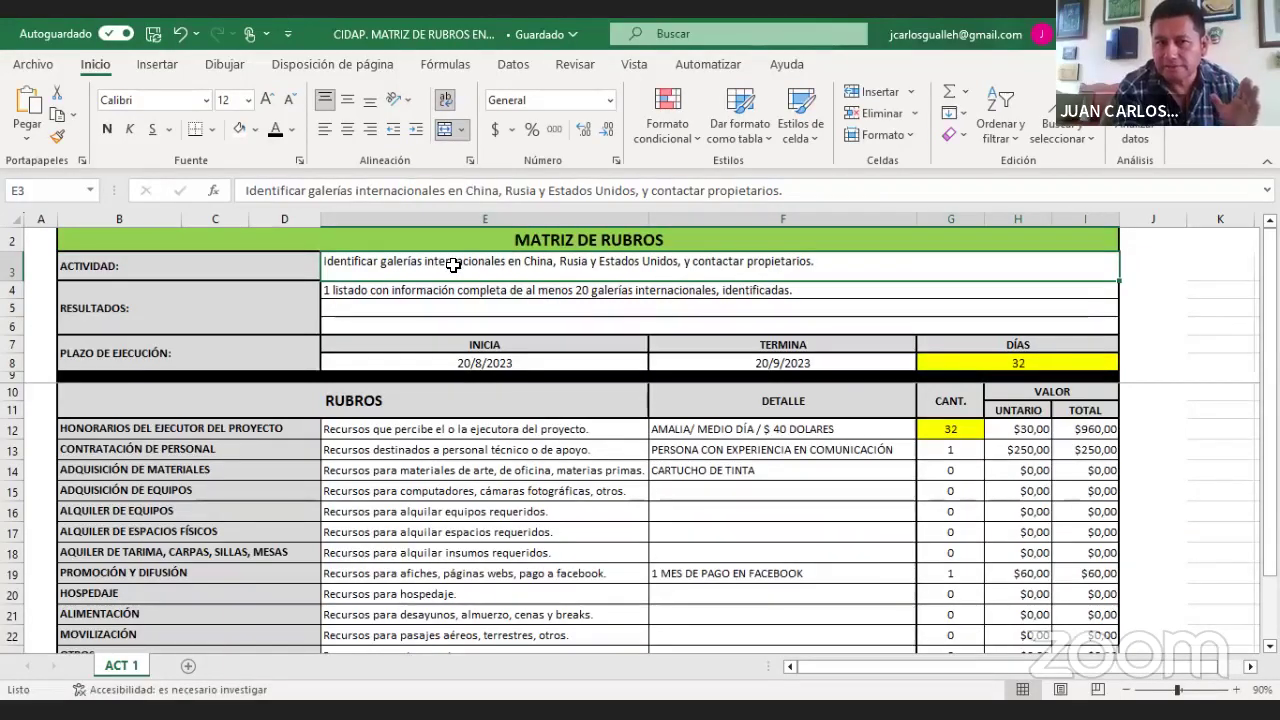
click(445, 530)
key(Down)
key(Down)
key(Down)
key(Down)
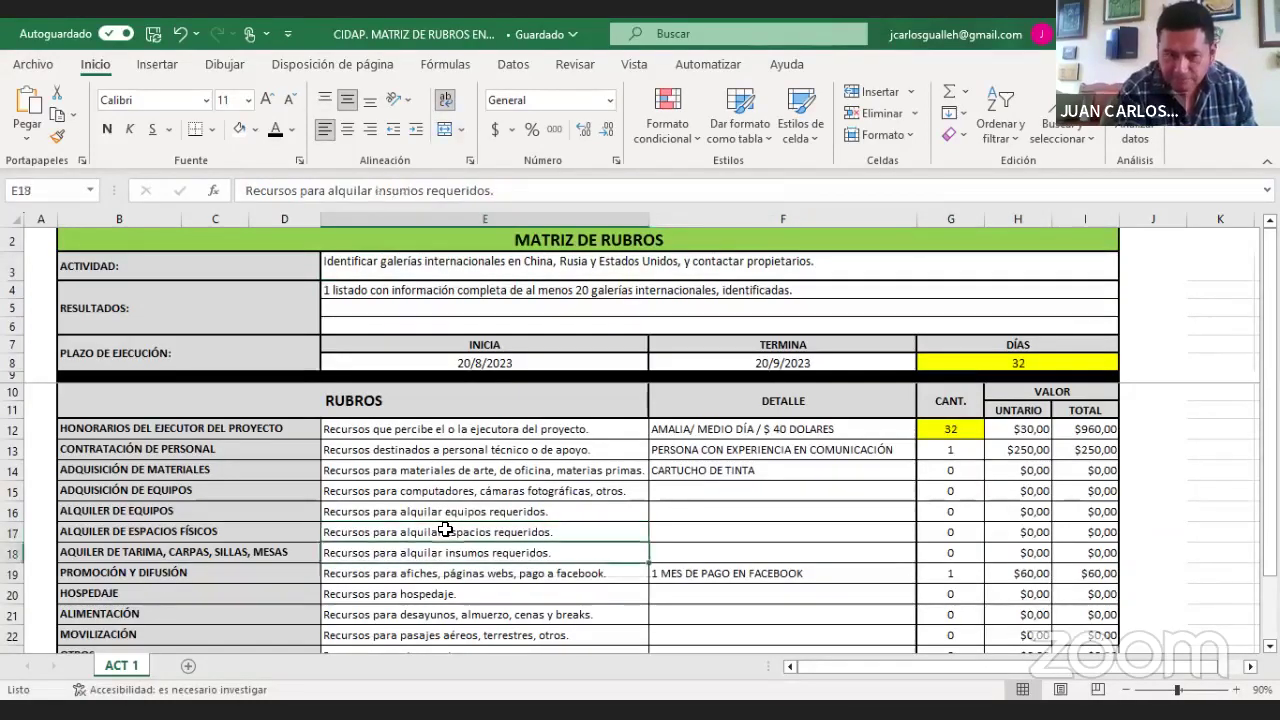
key(Down)
key(Down)
key(Down)
key(Down)
key(Down)
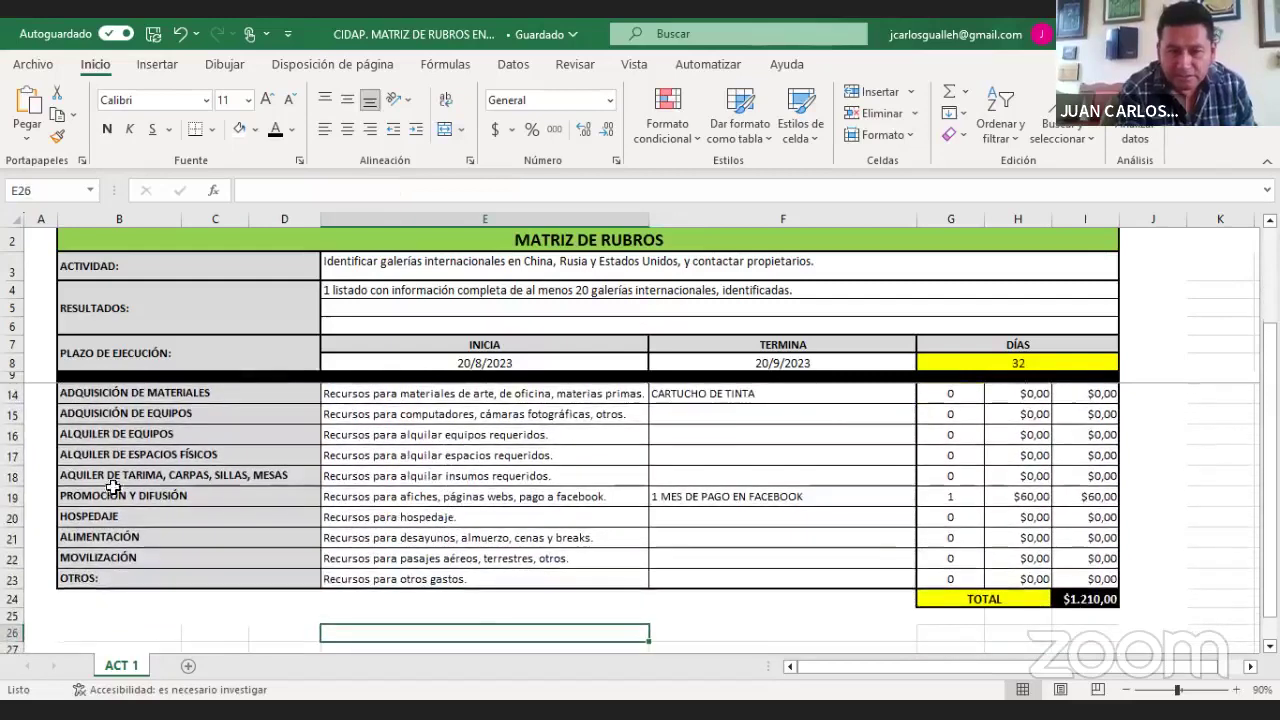
click(178, 516)
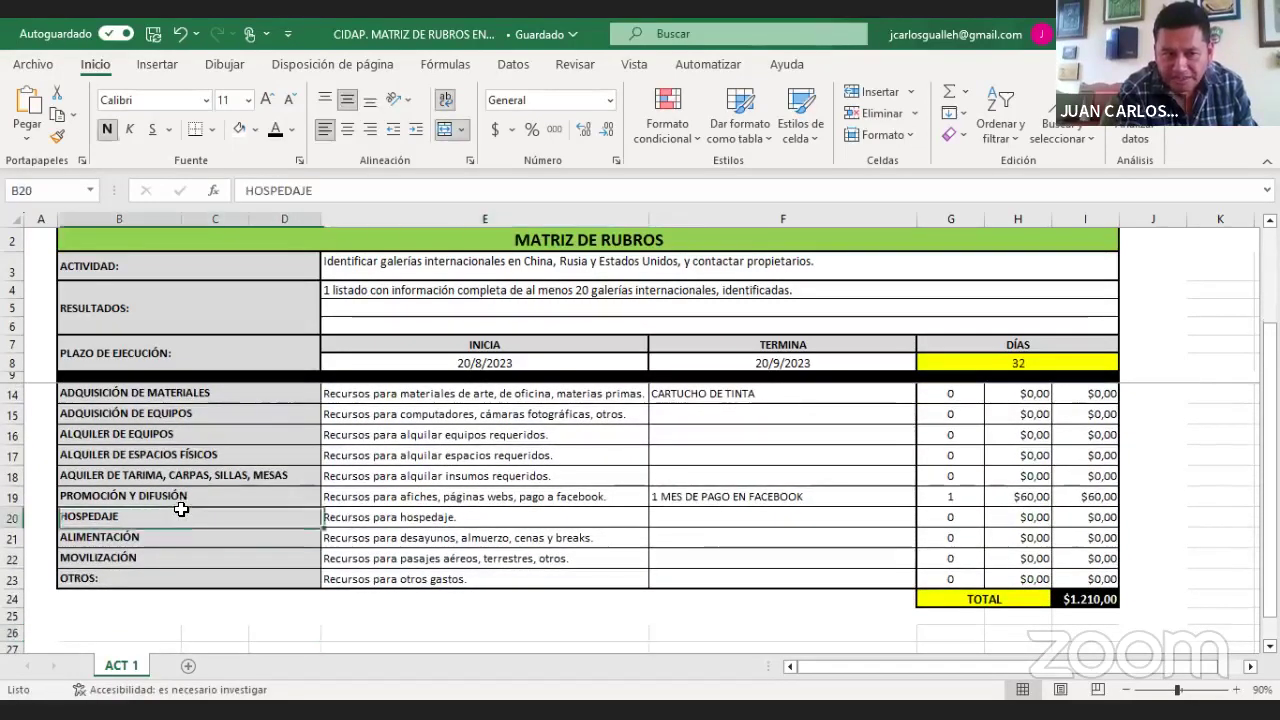
click(180, 538)
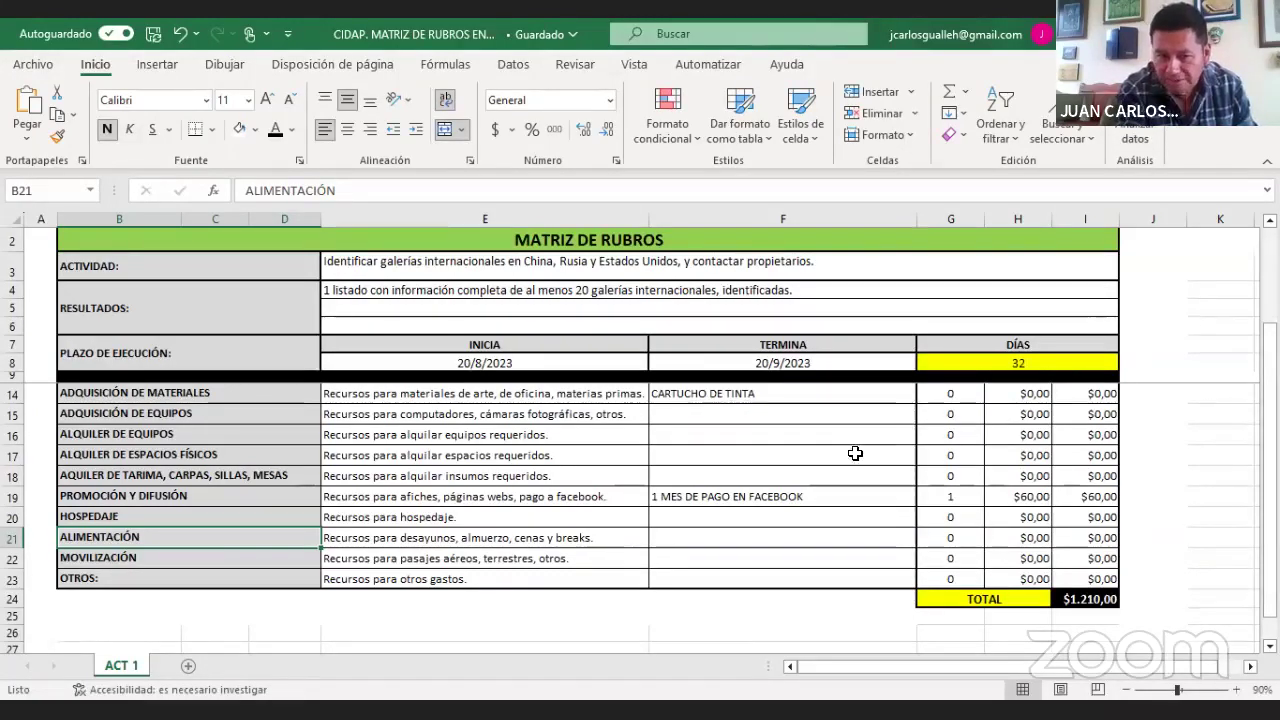
click(719, 623)
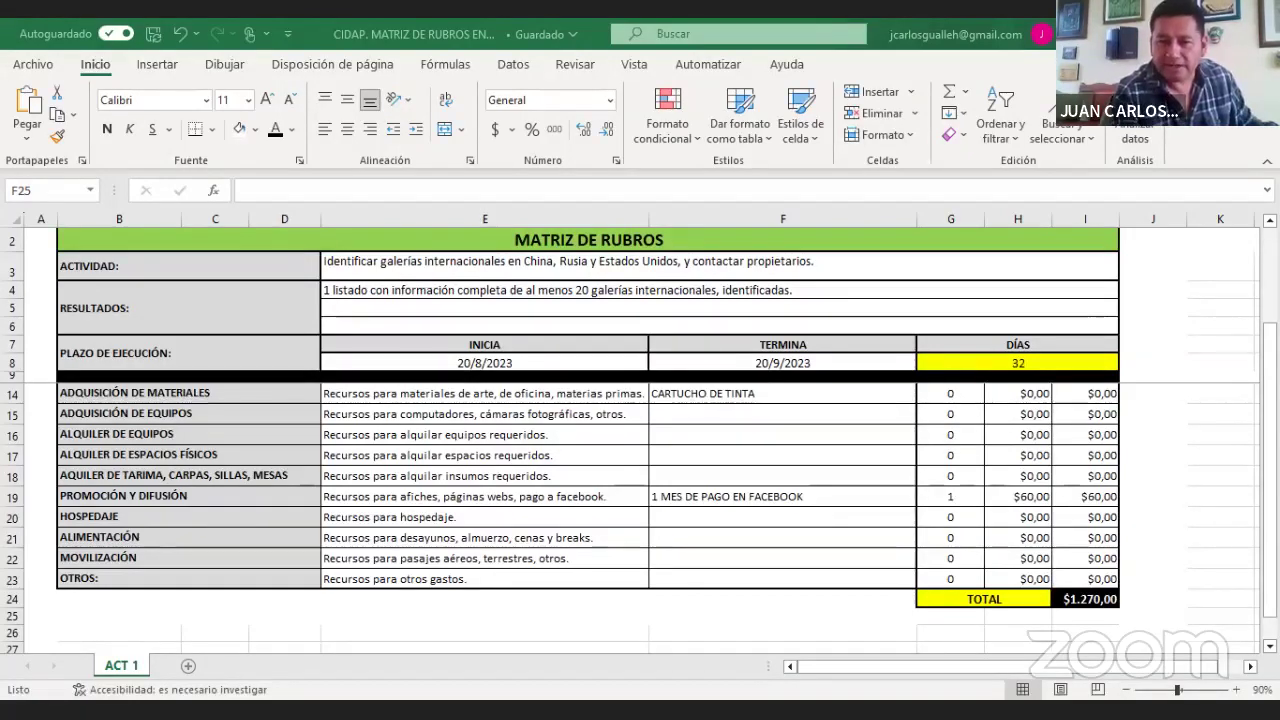
- Create a copy of the ACT 1 sheet in the same workbook and place it after ACT 1
click(652, 617)
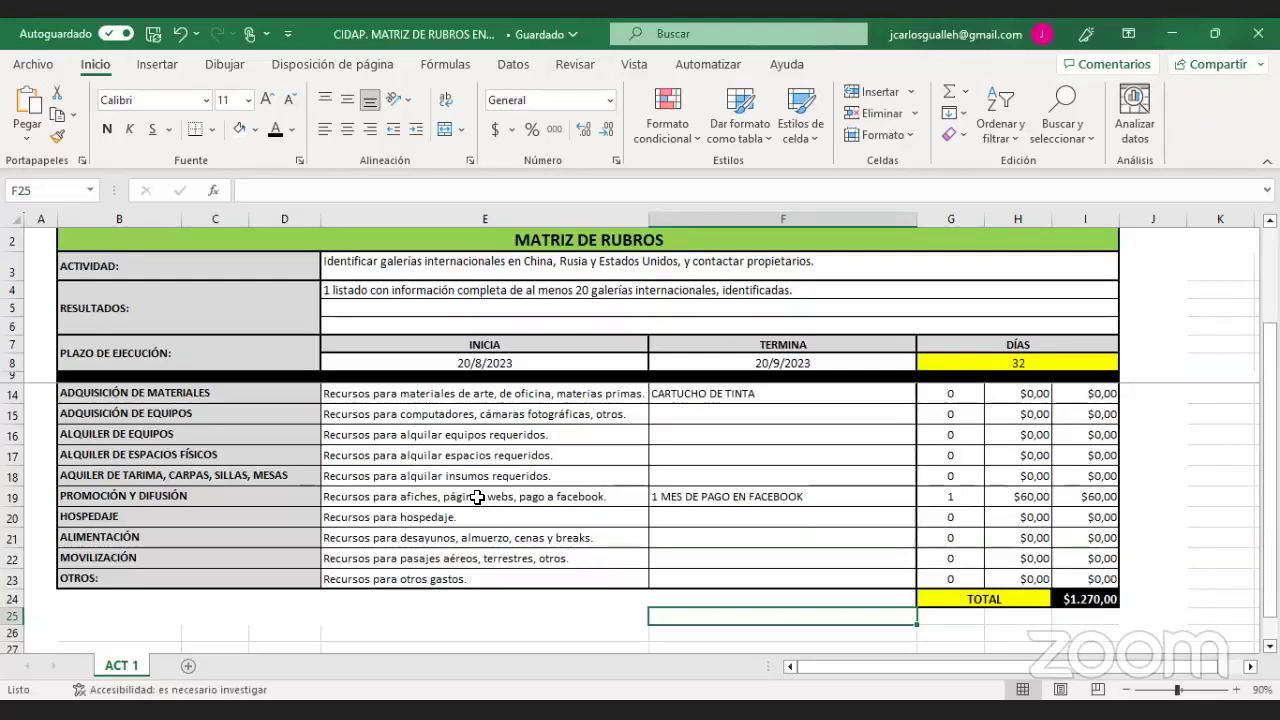
right_click(120, 668)
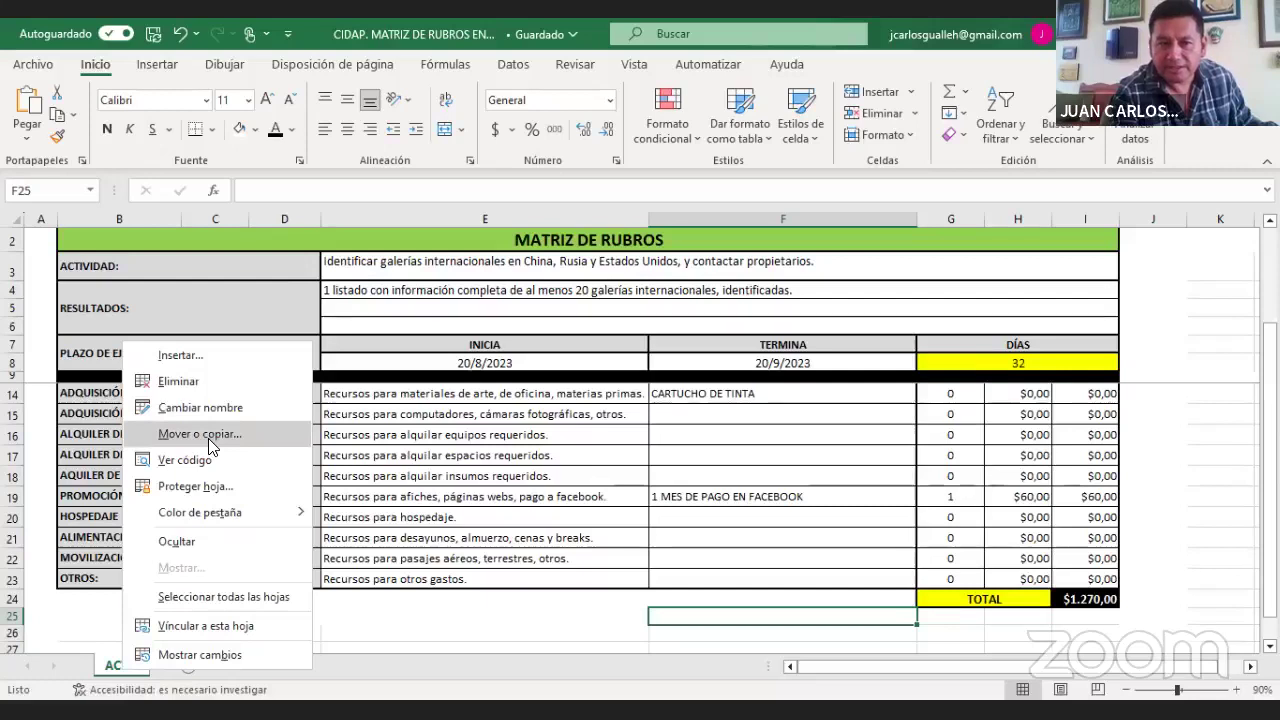
click(205, 436)
click(74, 537)
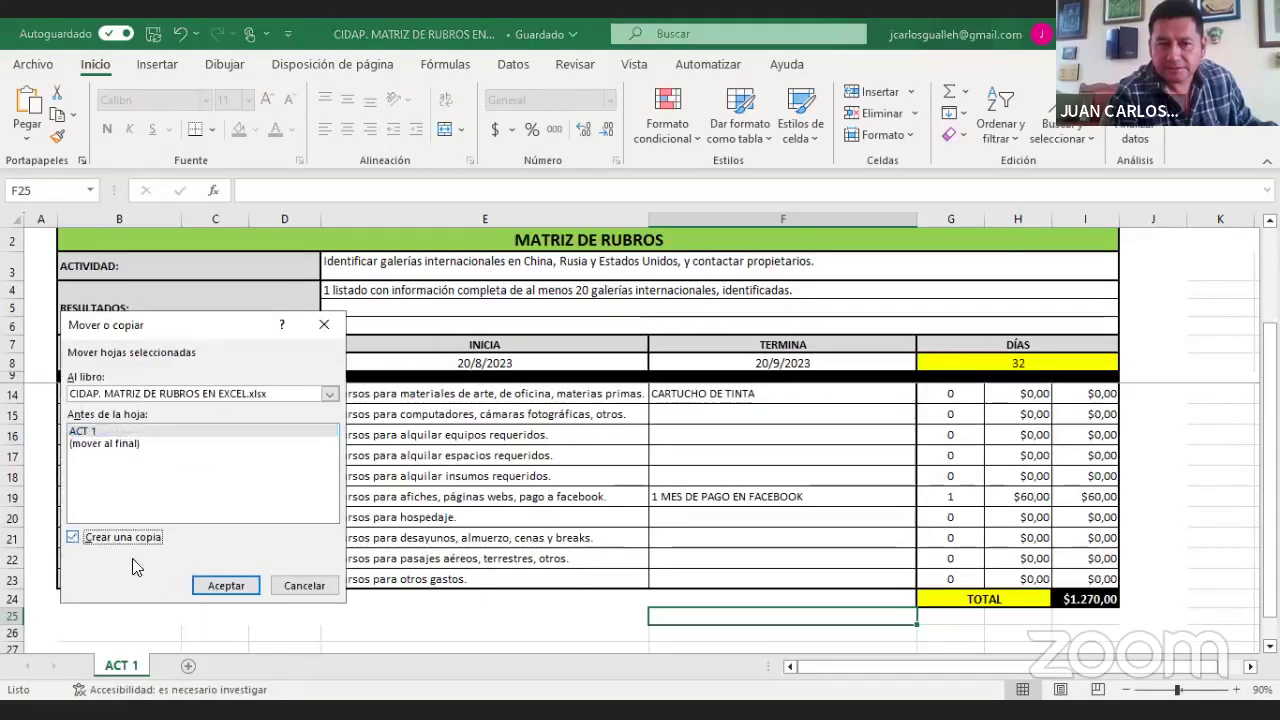
click(225, 585)
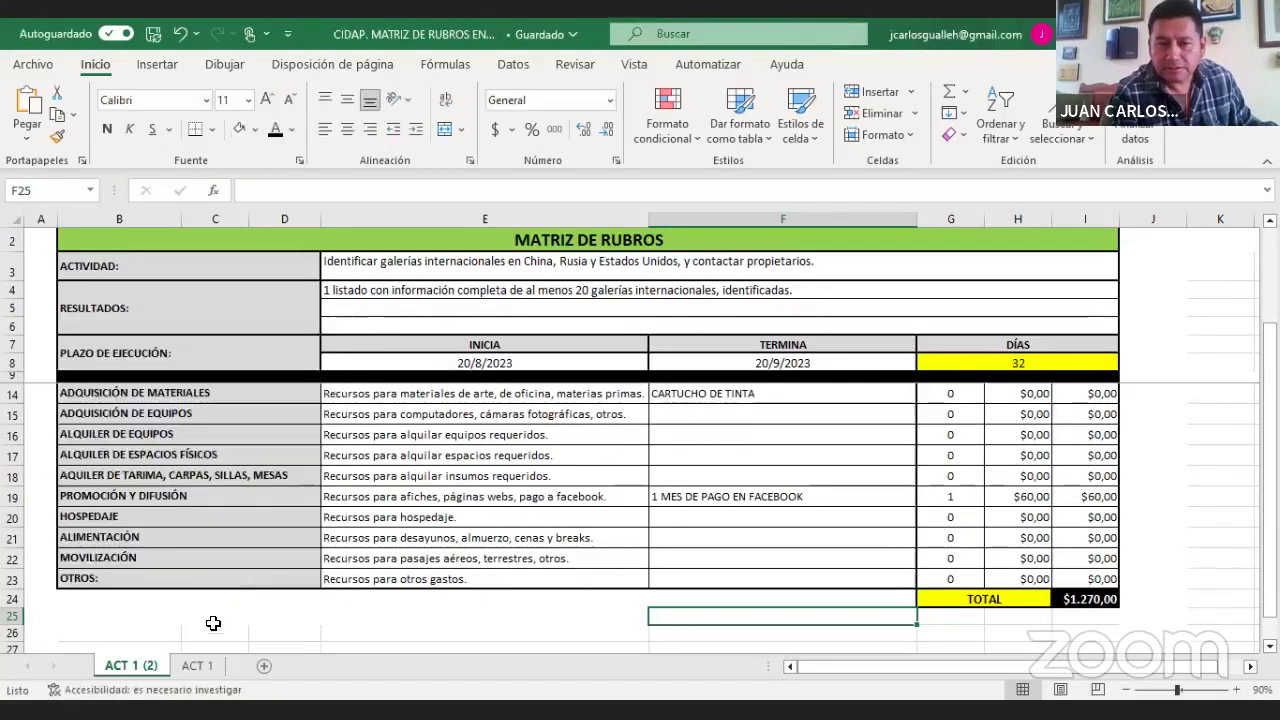
drag(148, 672, 242, 670)
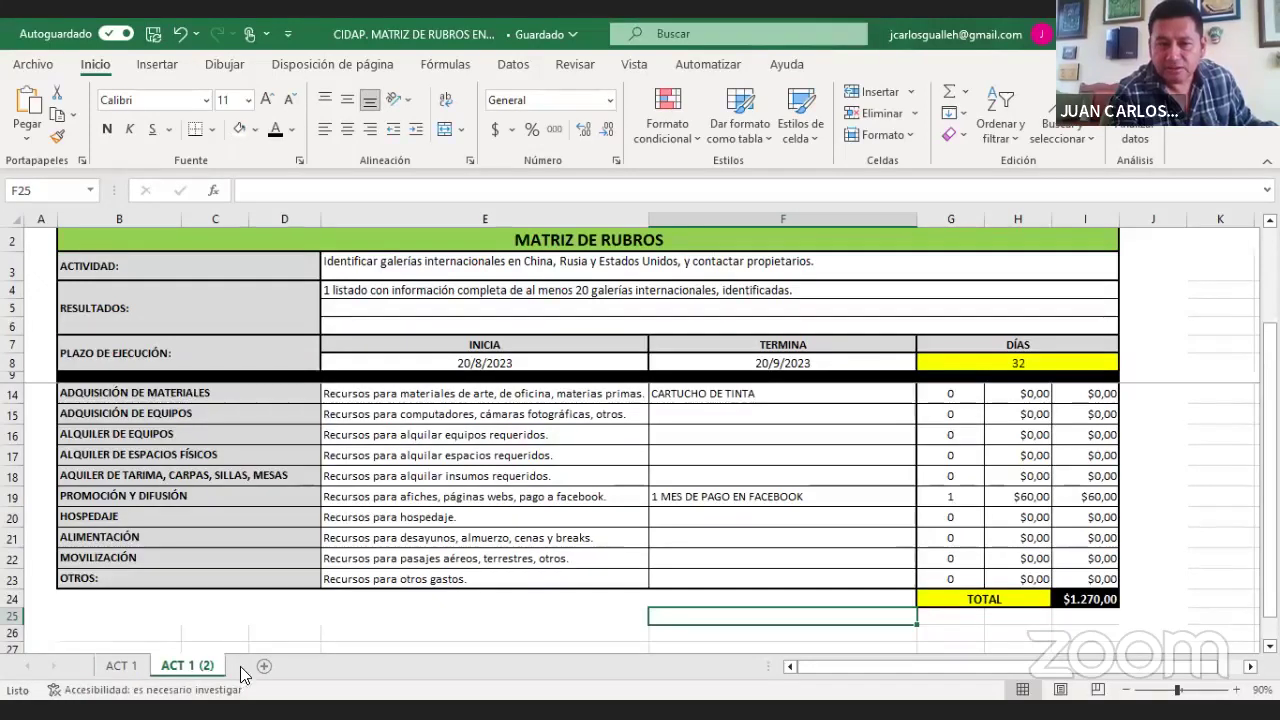
click(114, 664)
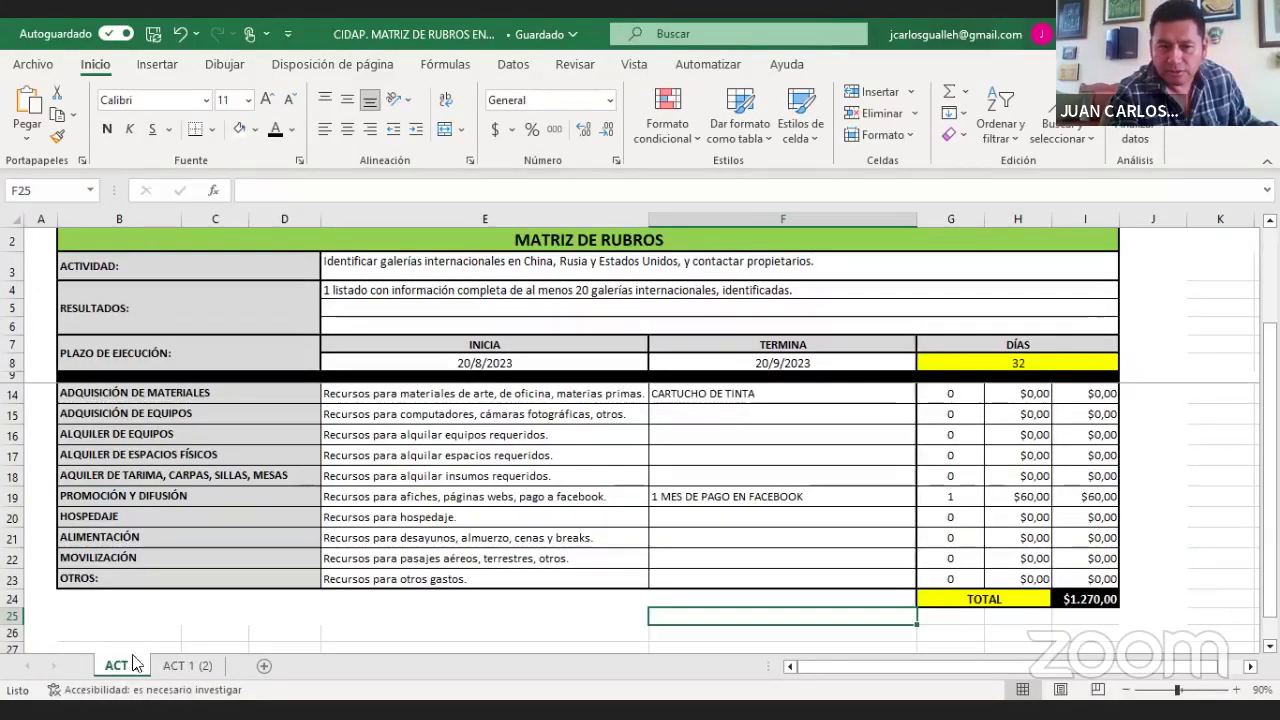
click(193, 667)
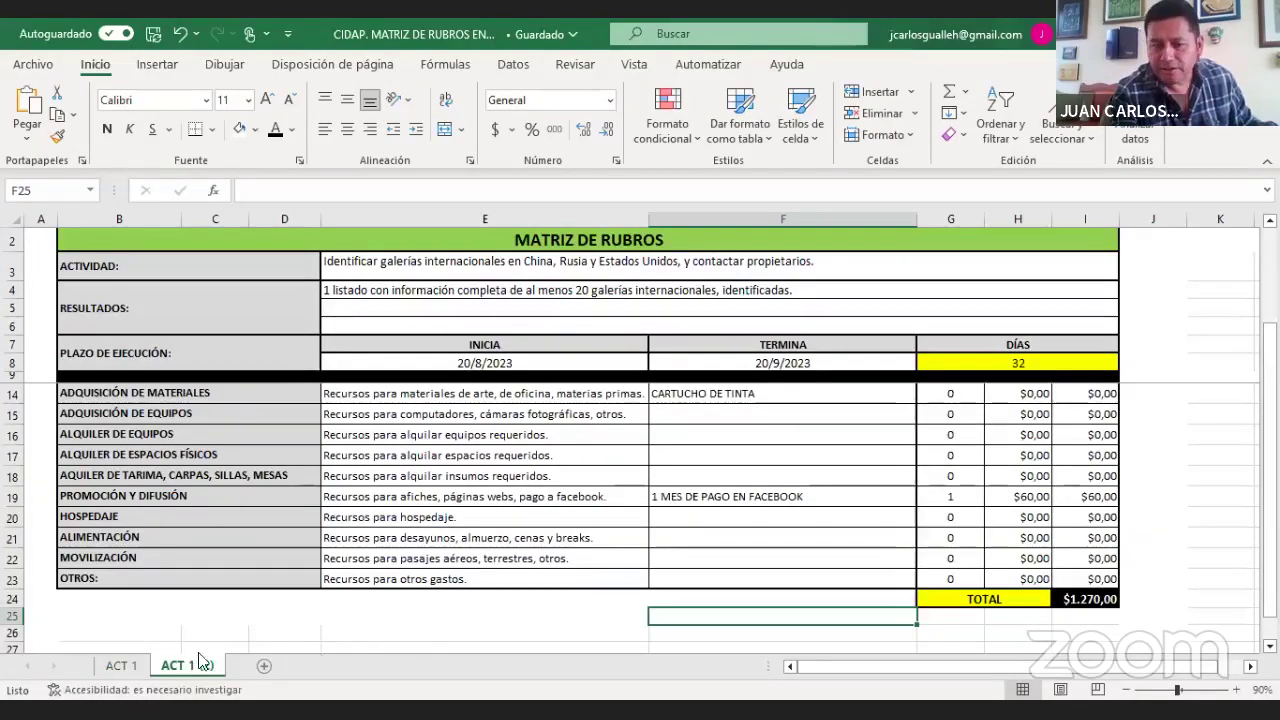
- Rename the copied sheet as ACT 2
right_click(188, 660)
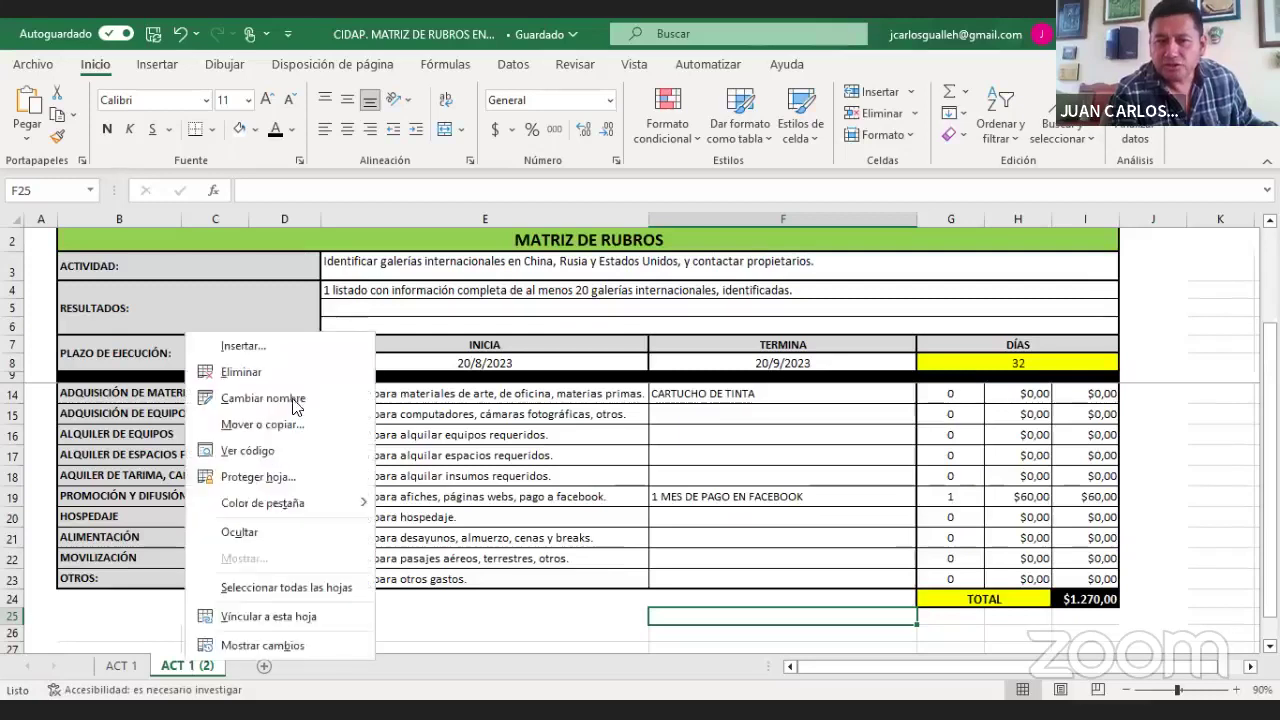
click(293, 400)
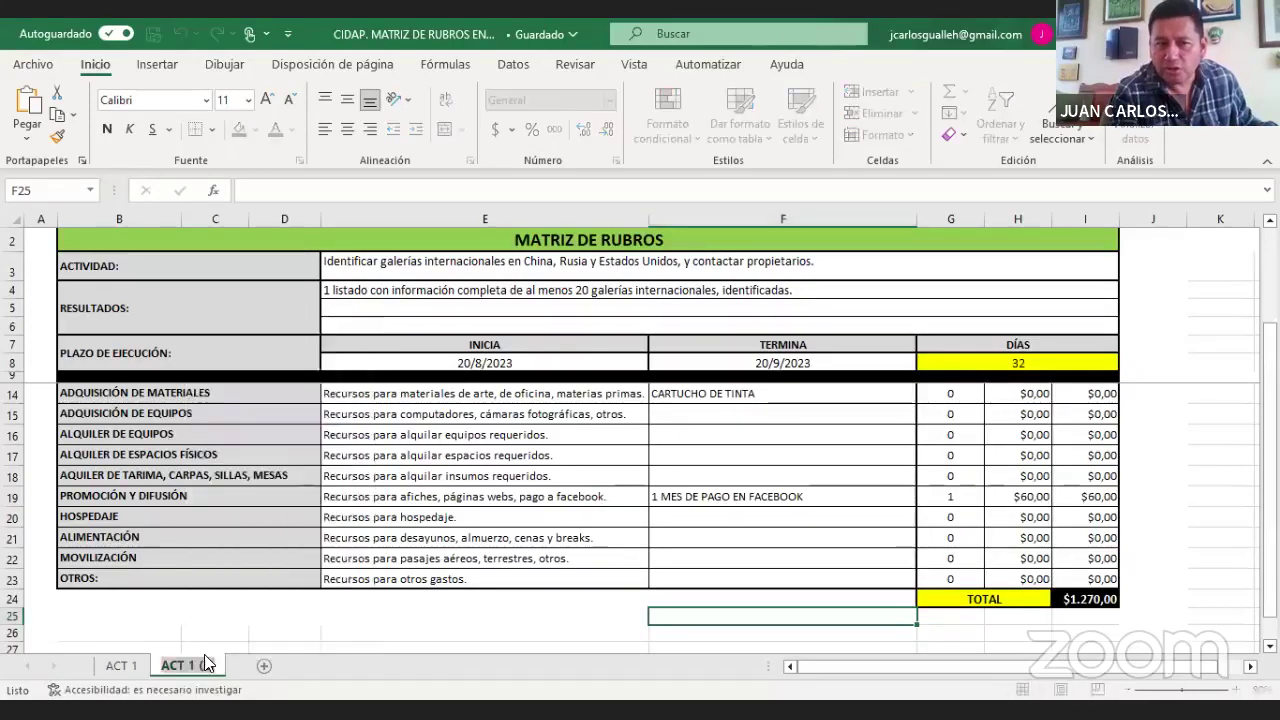
click(194, 665)
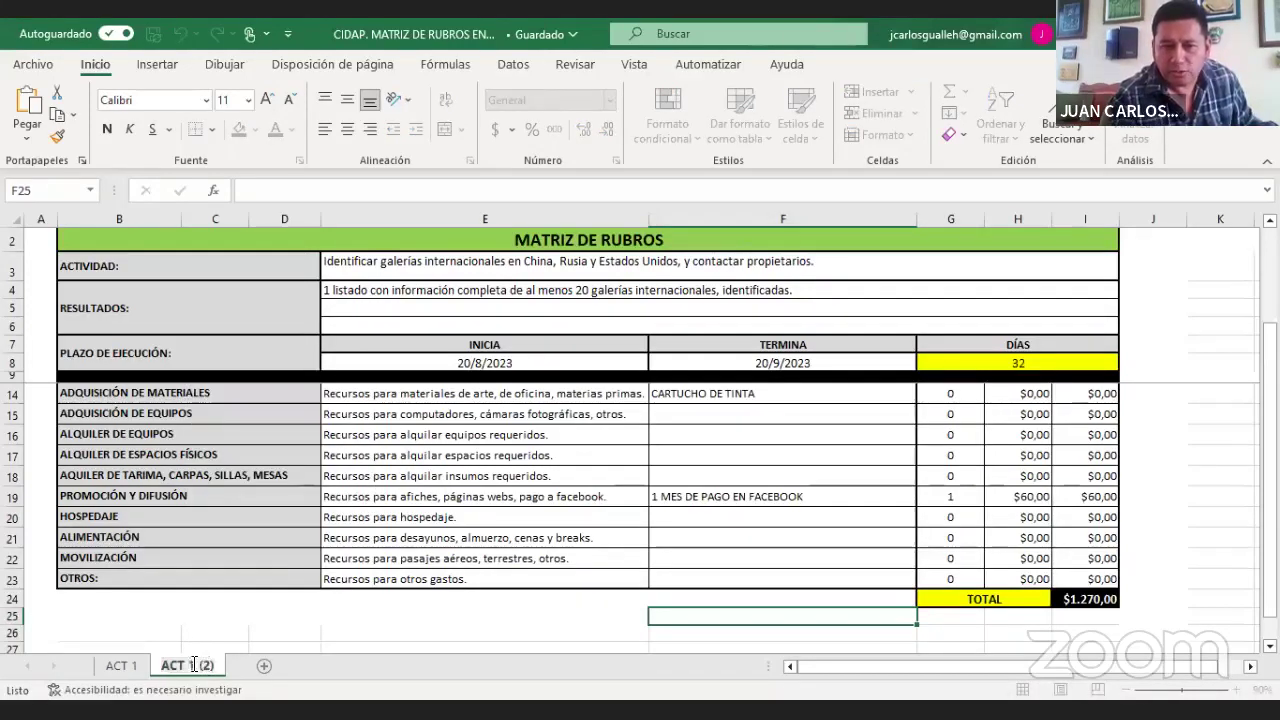
drag(194, 665, 219, 665)
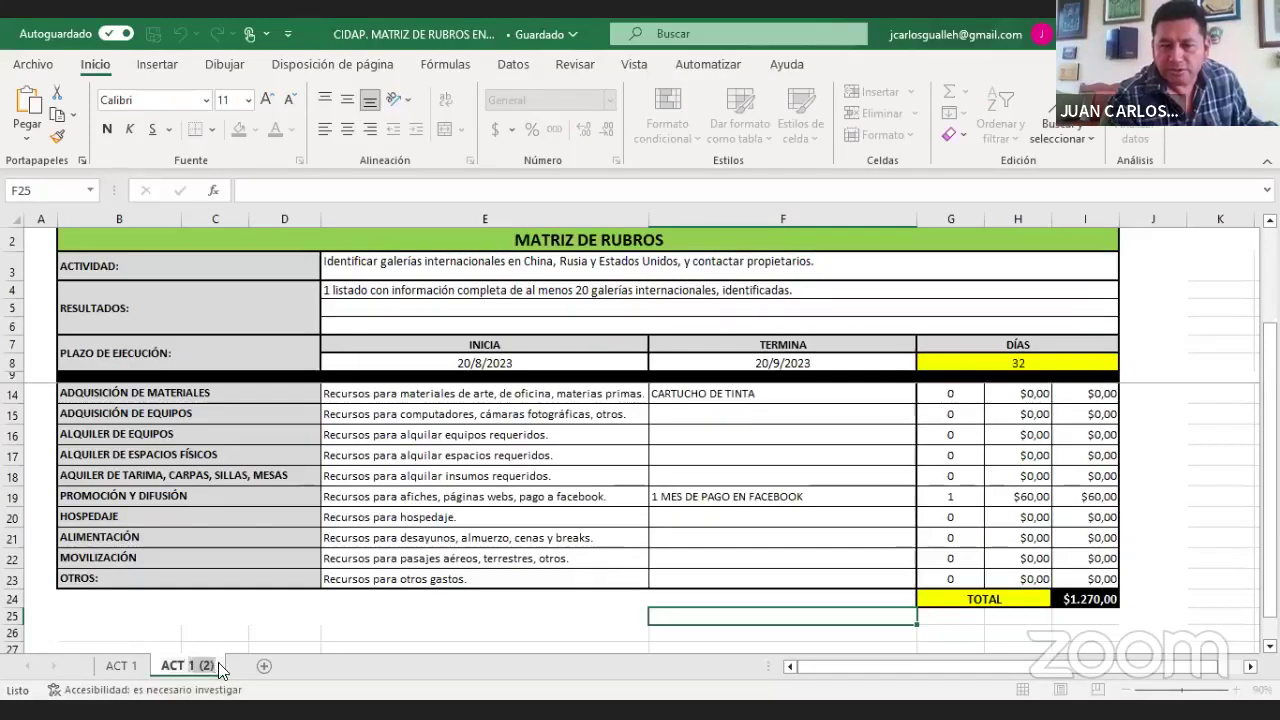
key(BackSpace)
key(BackSpace)
text(2)
click(287, 615)
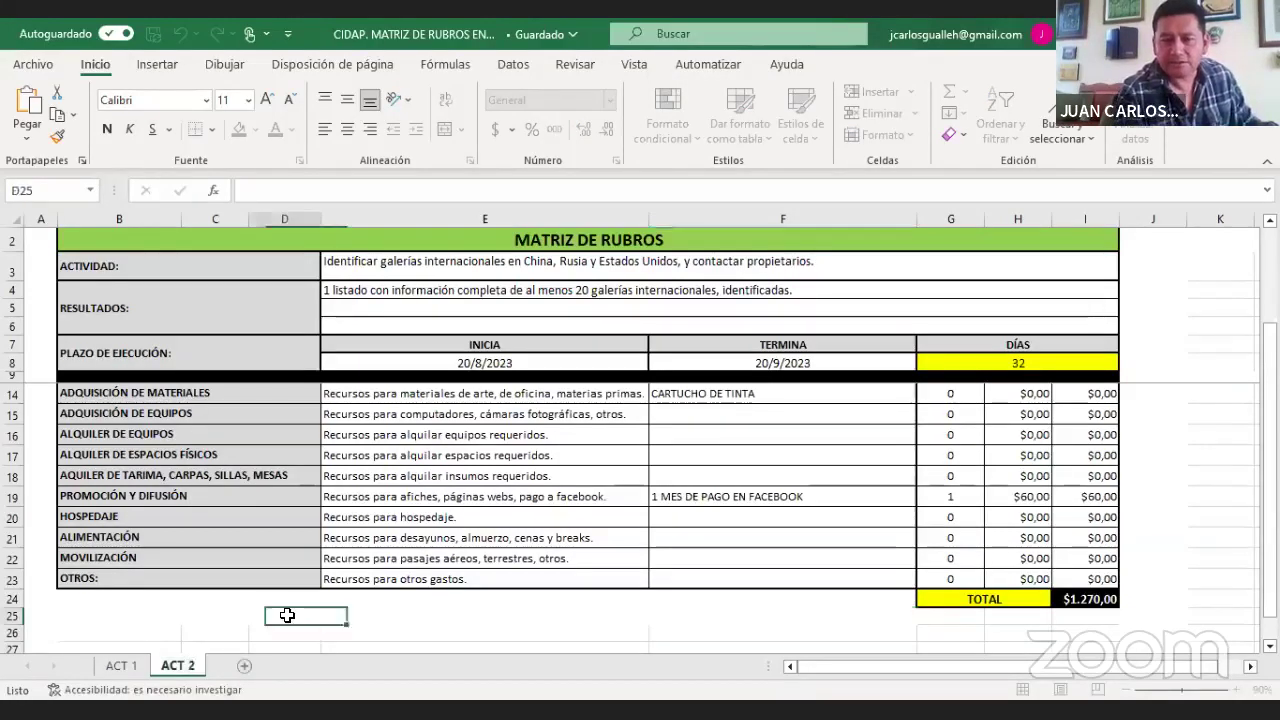
- Replace the ACTIVIDAD text on ACT 2 with "Contratar una persona para traducir a RUSSO Y MANDARIN, portafolio y el CV."
click(652, 268)
key(BackSpace)
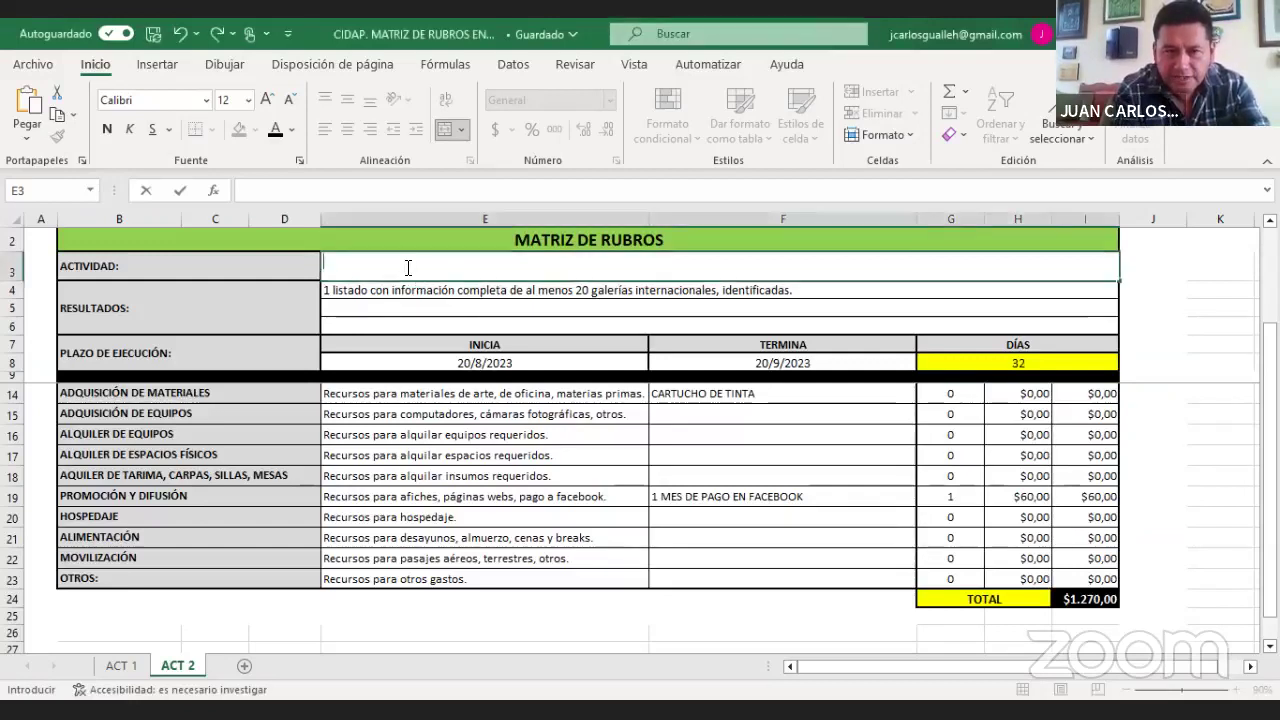
text(Contratar una persona para traducir a RUSSO Y MANDARIN, portafolio y el CV.)
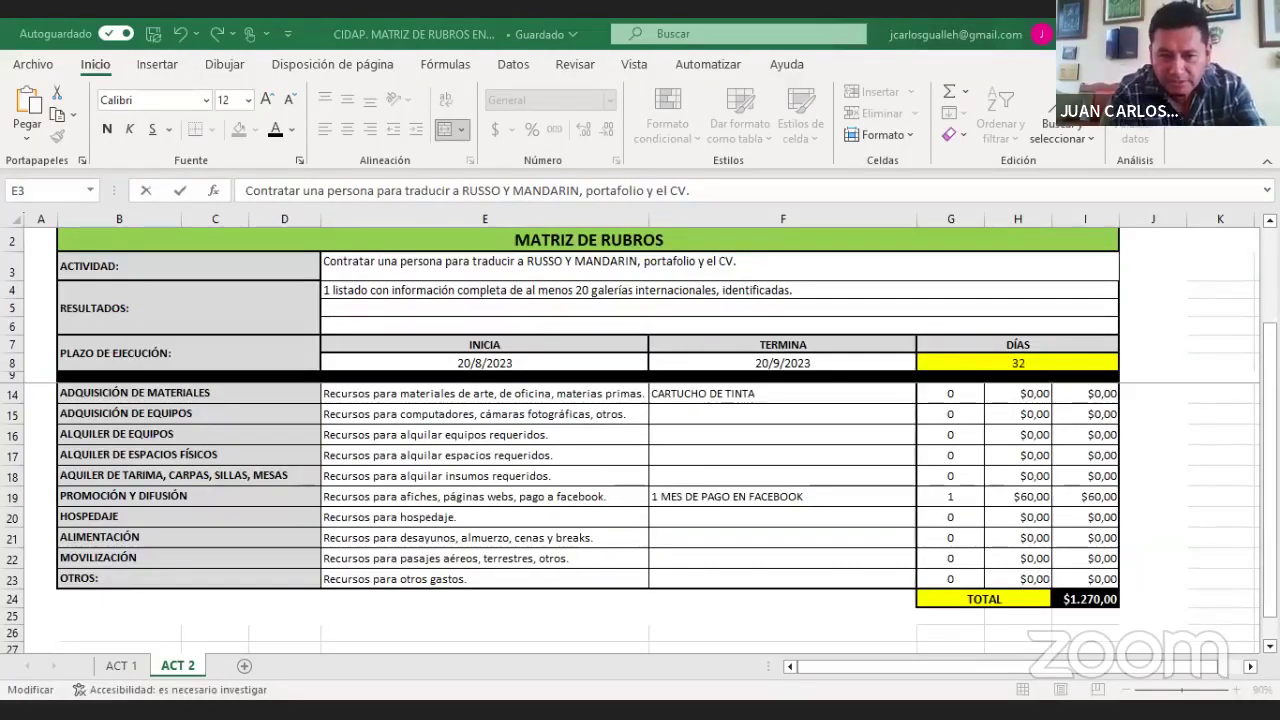
- Enter the hiring and Russian translation results in the second RESULTADOS row and "1 portafolio y cv traducido al mandarín." in the third
click(400, 302)
text(2 personas contratadas. 1 portafolio y cv traducido al ruso. 1 portafolio y cv traducido al mandarín.)
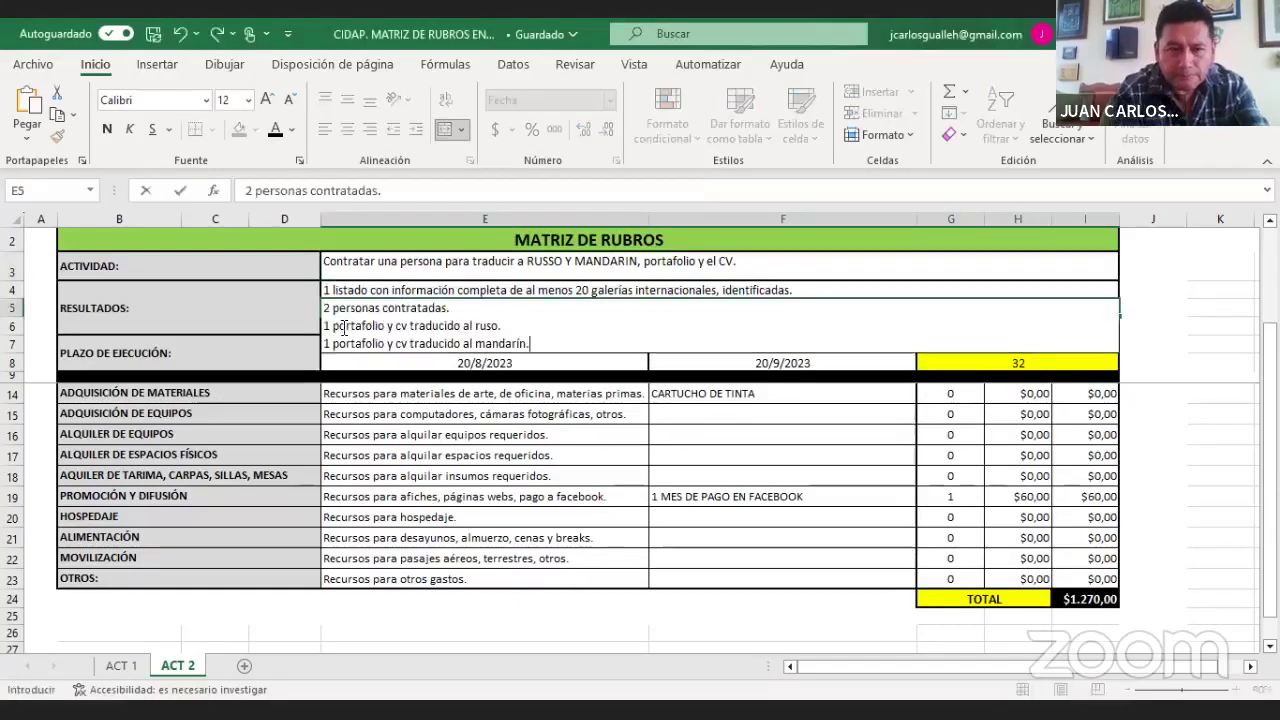
drag(325, 343, 546, 352)
key(ctrl+c)
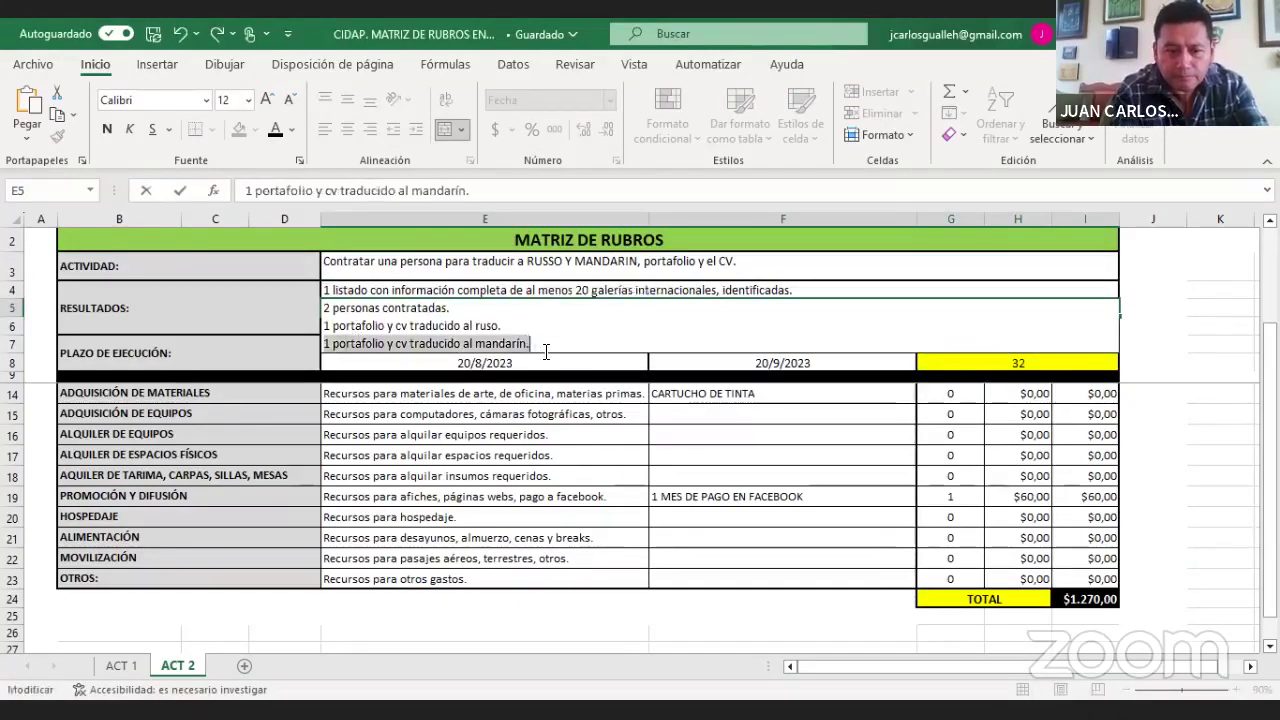
key(BackSpace)
click(384, 324)
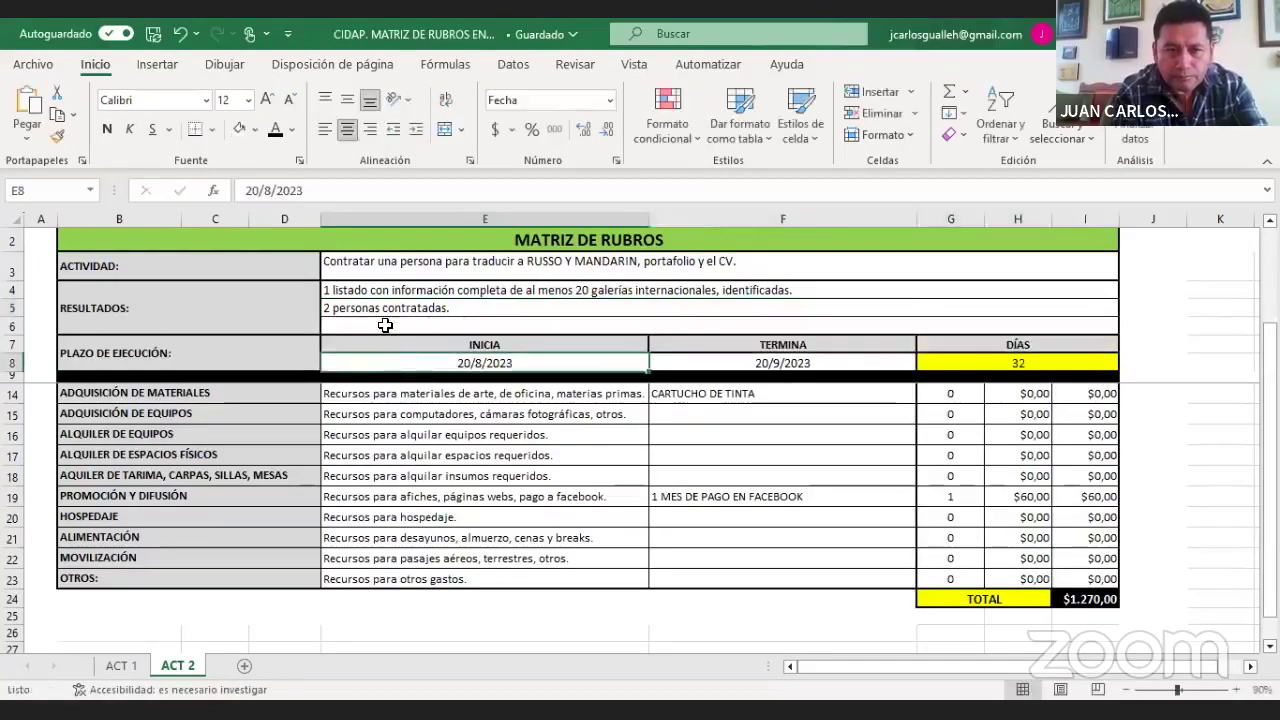
key(ctrl+v)
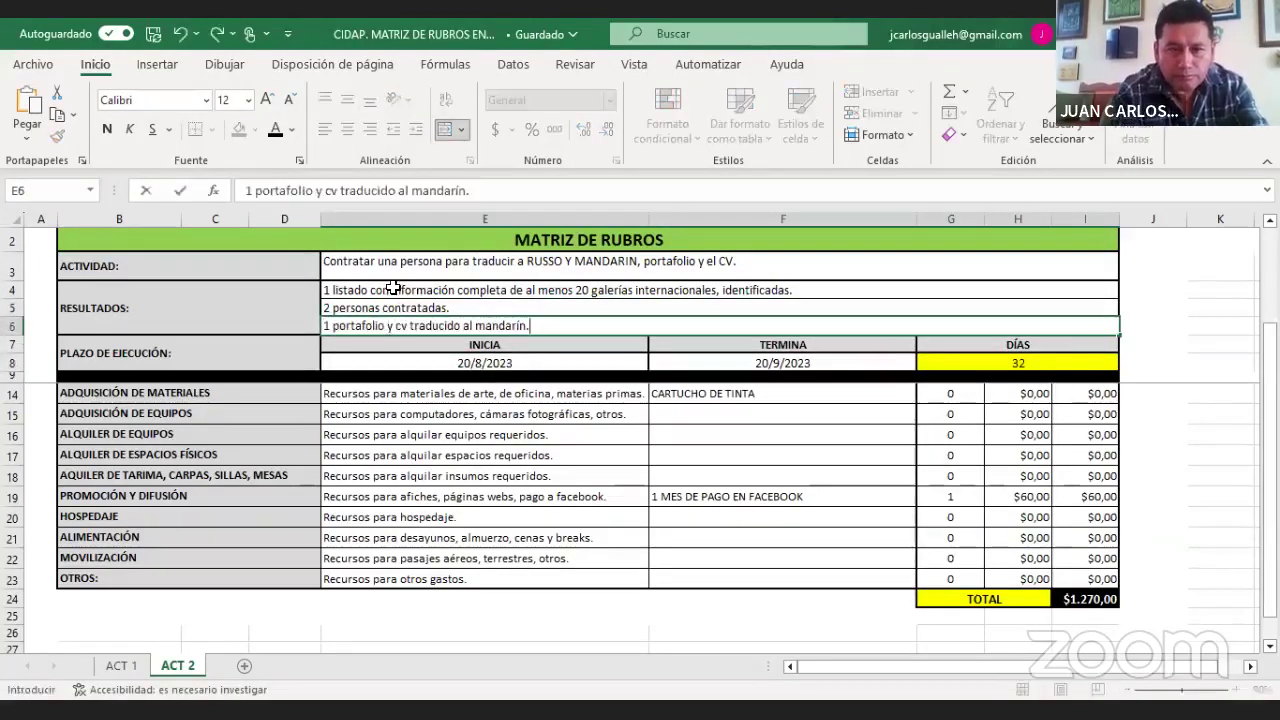
- Copy "2 personas contratadas." from the second RESULTADOS row over the old gallery listing text in the first row
key(ctrl+z)
key(ctrl+z)
key(ctrl+z)
key(ctrl+z)
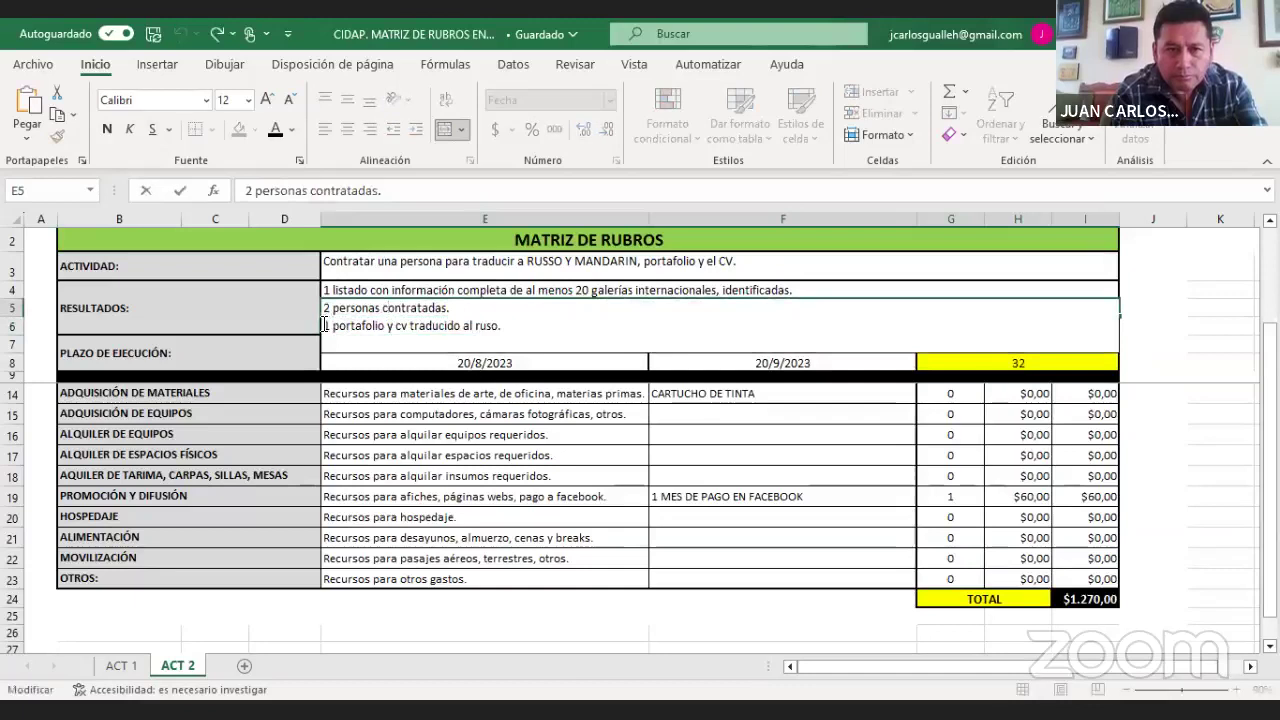
double_click(325, 325)
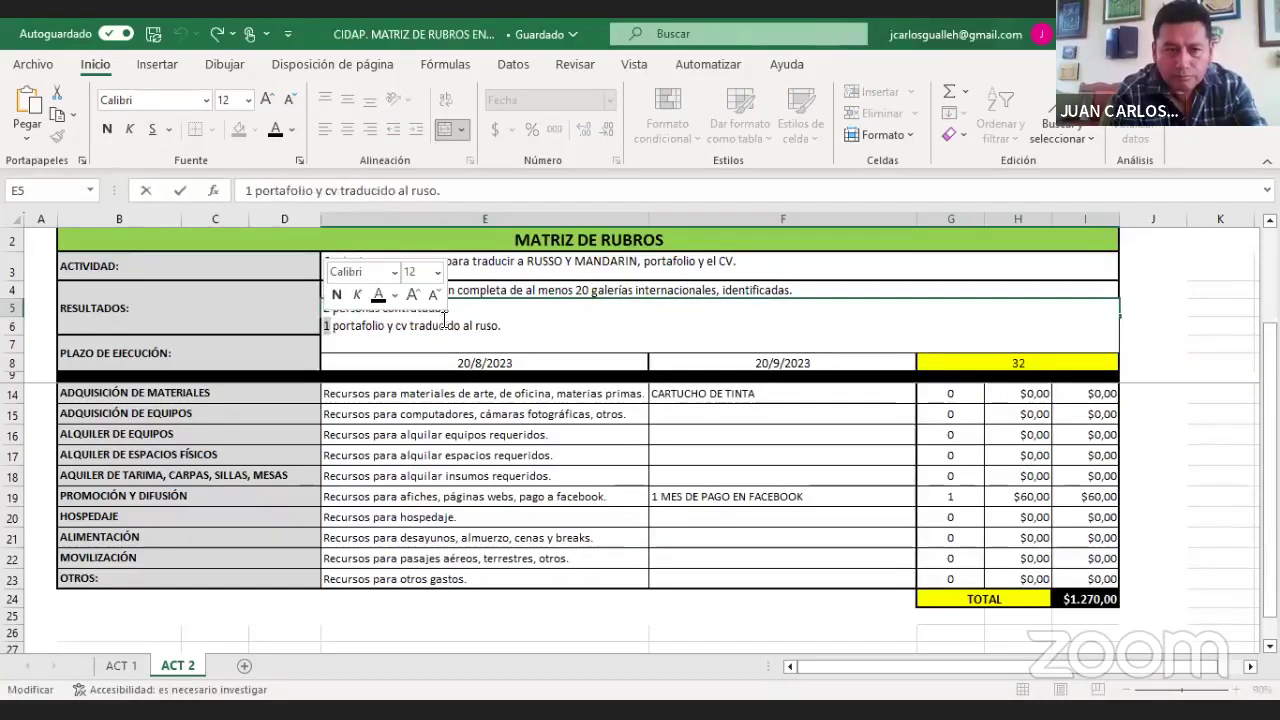
drag(450, 308, 324, 307)
key(ctrl+c)
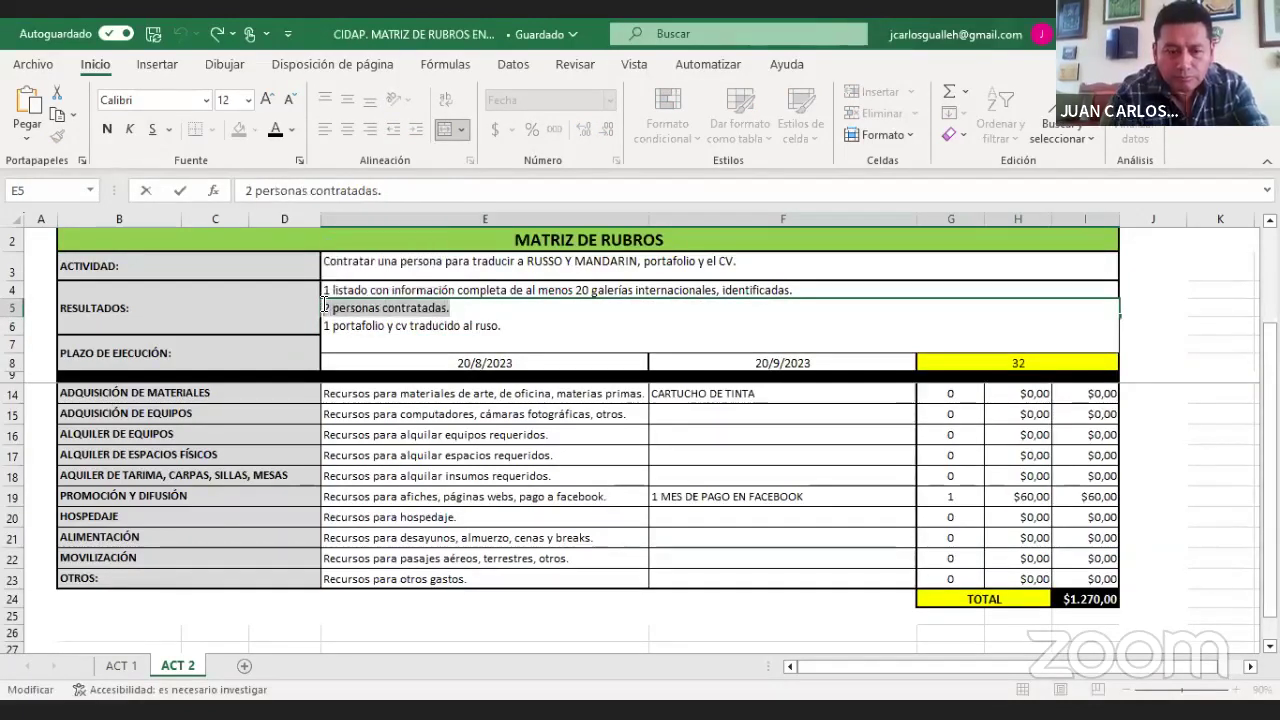
key(BackSpace)
key(ctrl+z)
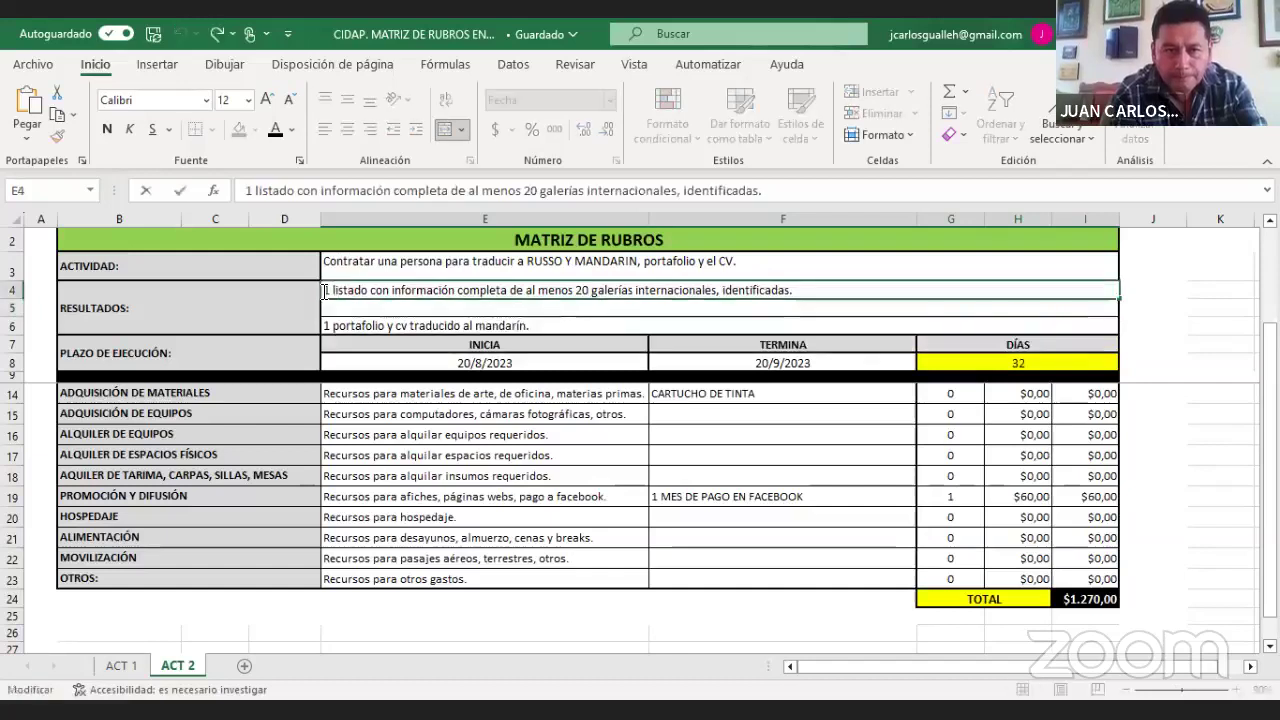
drag(325, 290, 806, 306)
key(ctrl+v)
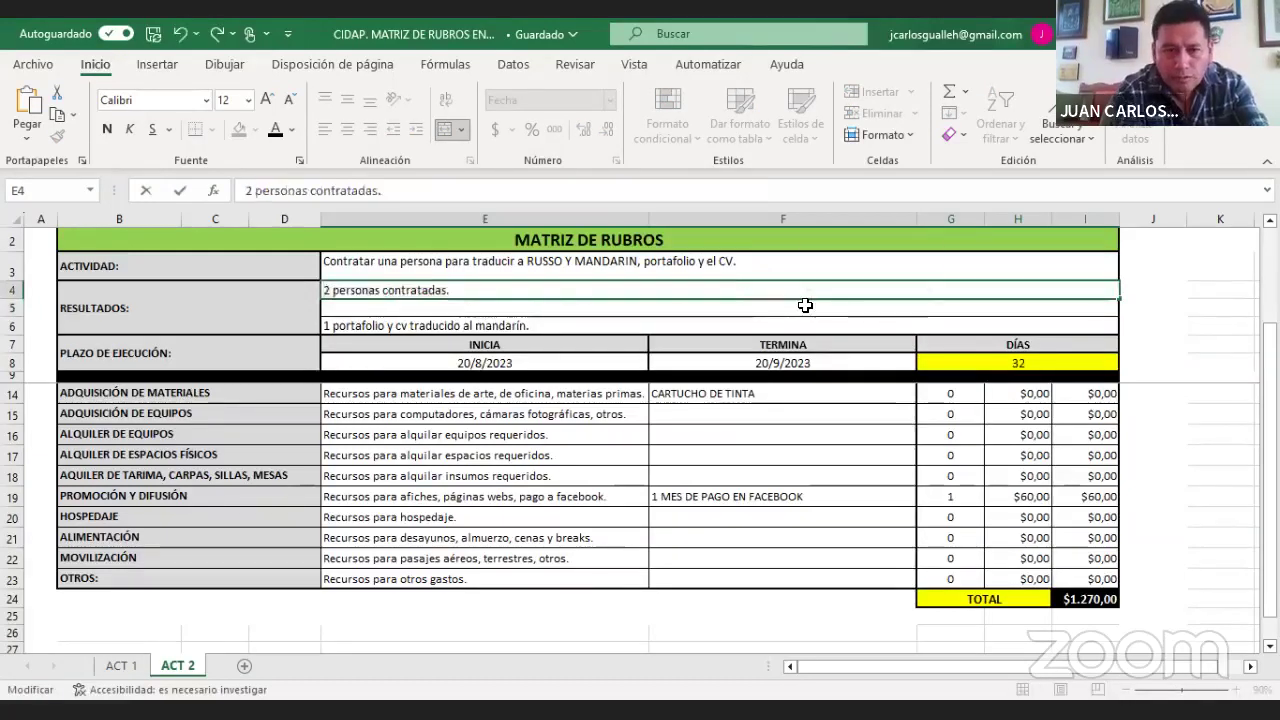
key(ctrl+Return)
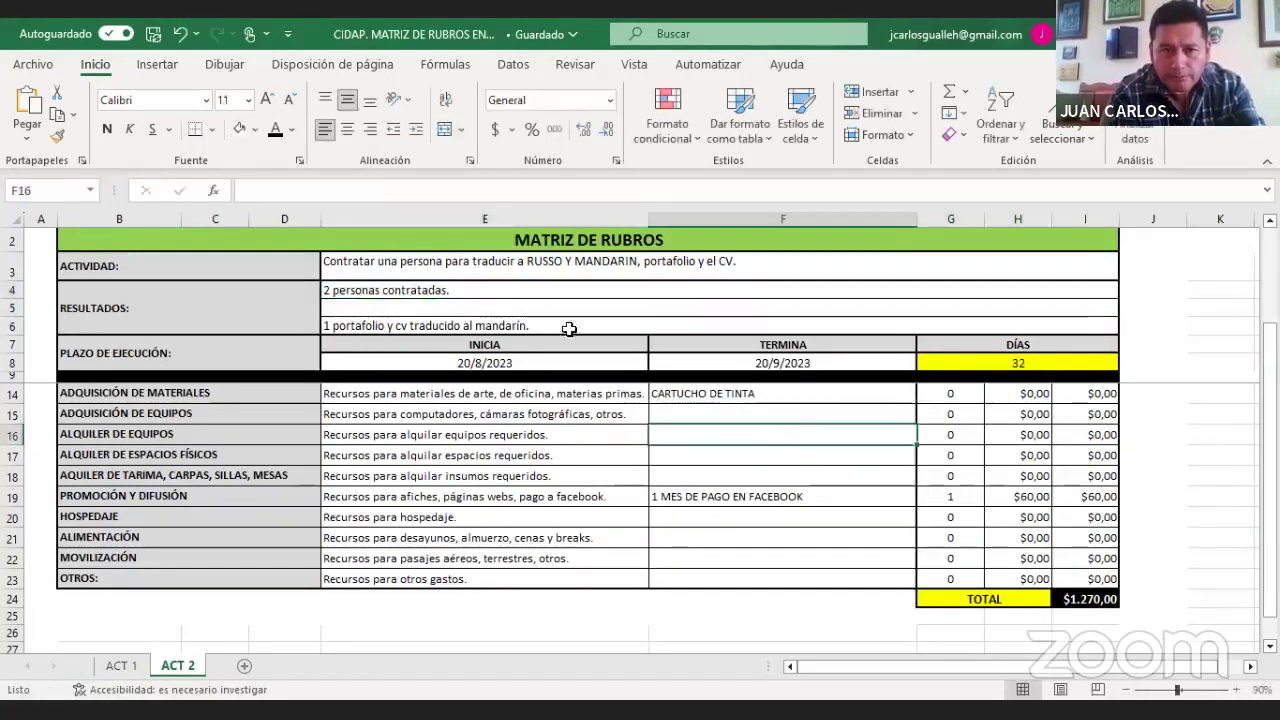
- Reduce the second RESULTADOS row to "1 portafolio y cv traducido al ruso."
double_click(416, 290)
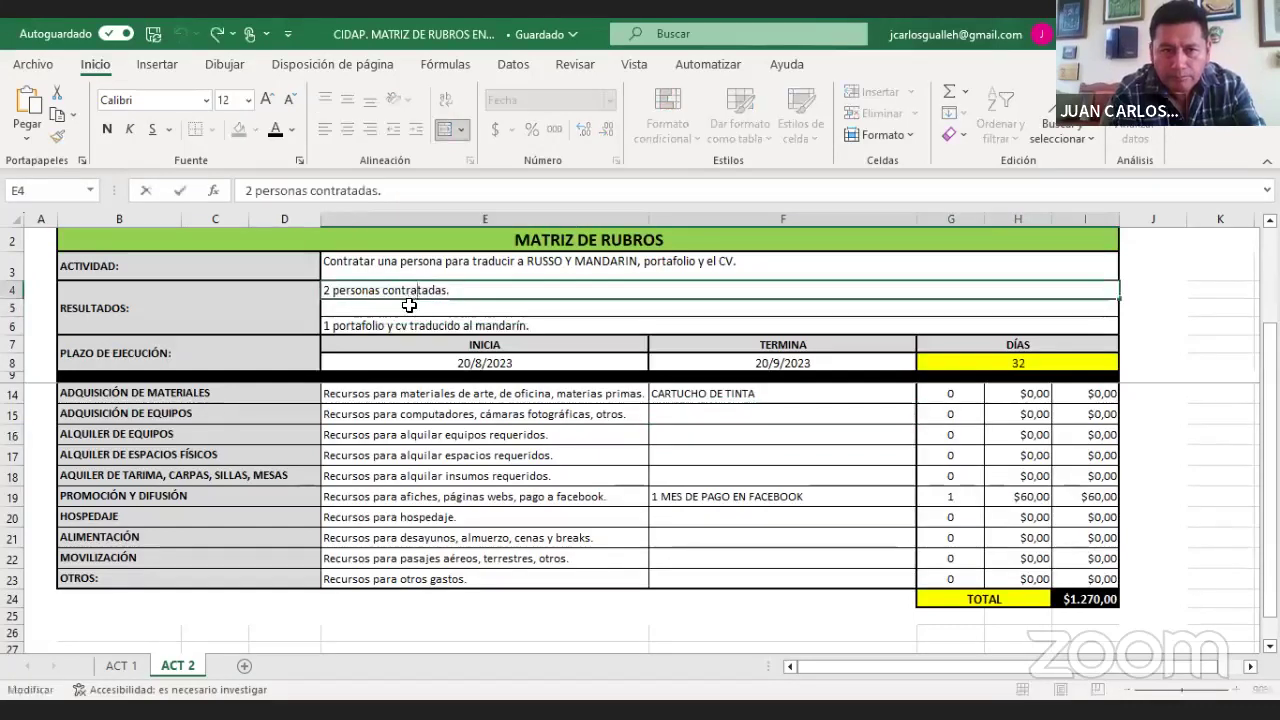
double_click(409, 305)
key(ctrl+v)
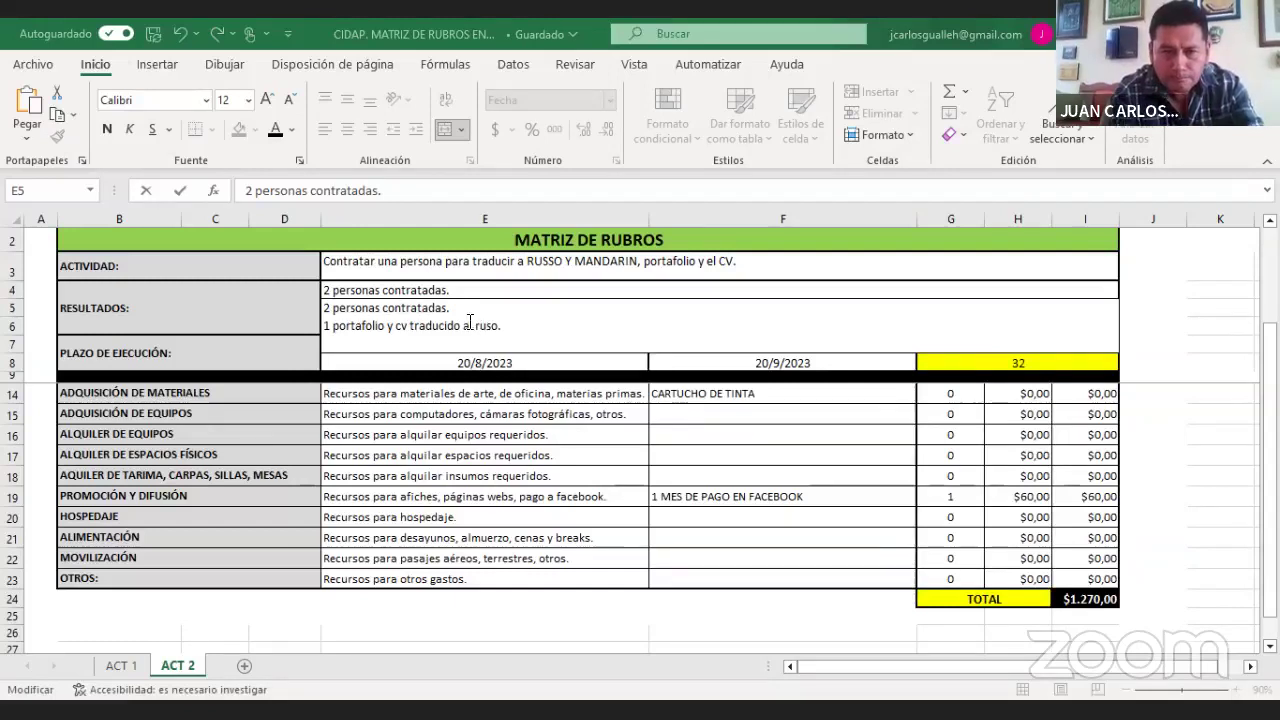
drag(450, 310, 315, 305)
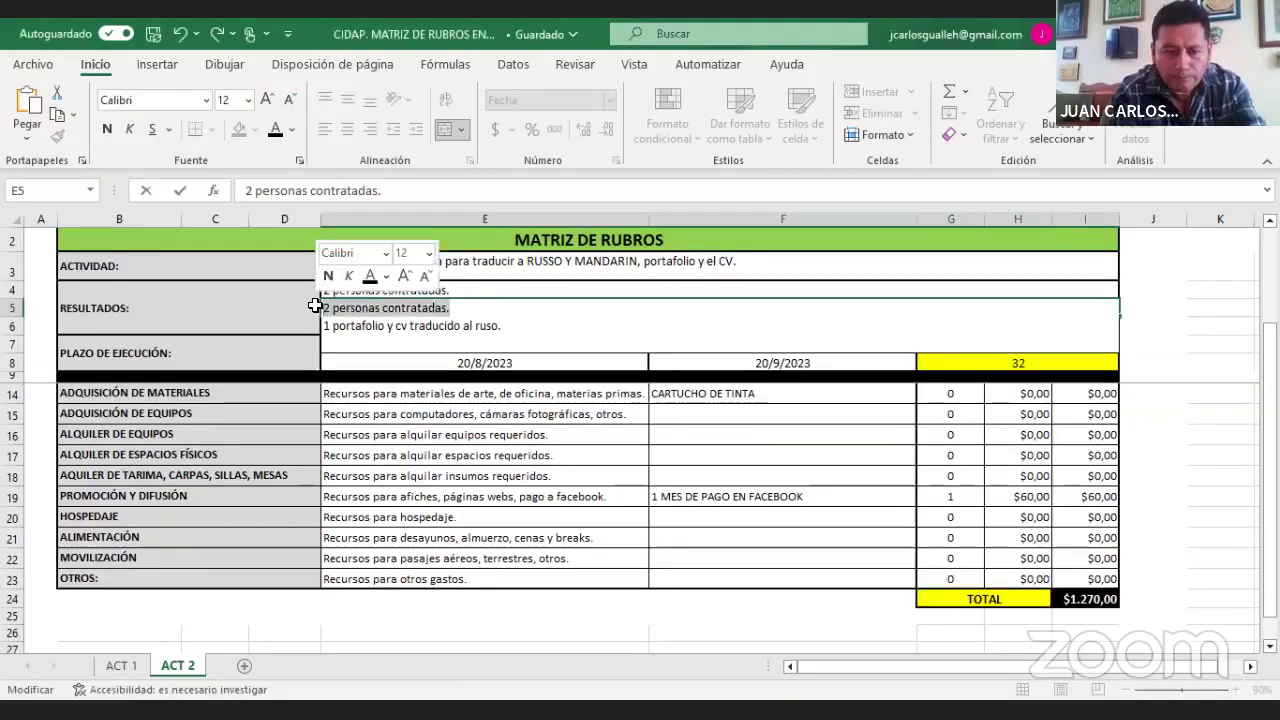
key(Delete)
click(540, 472)
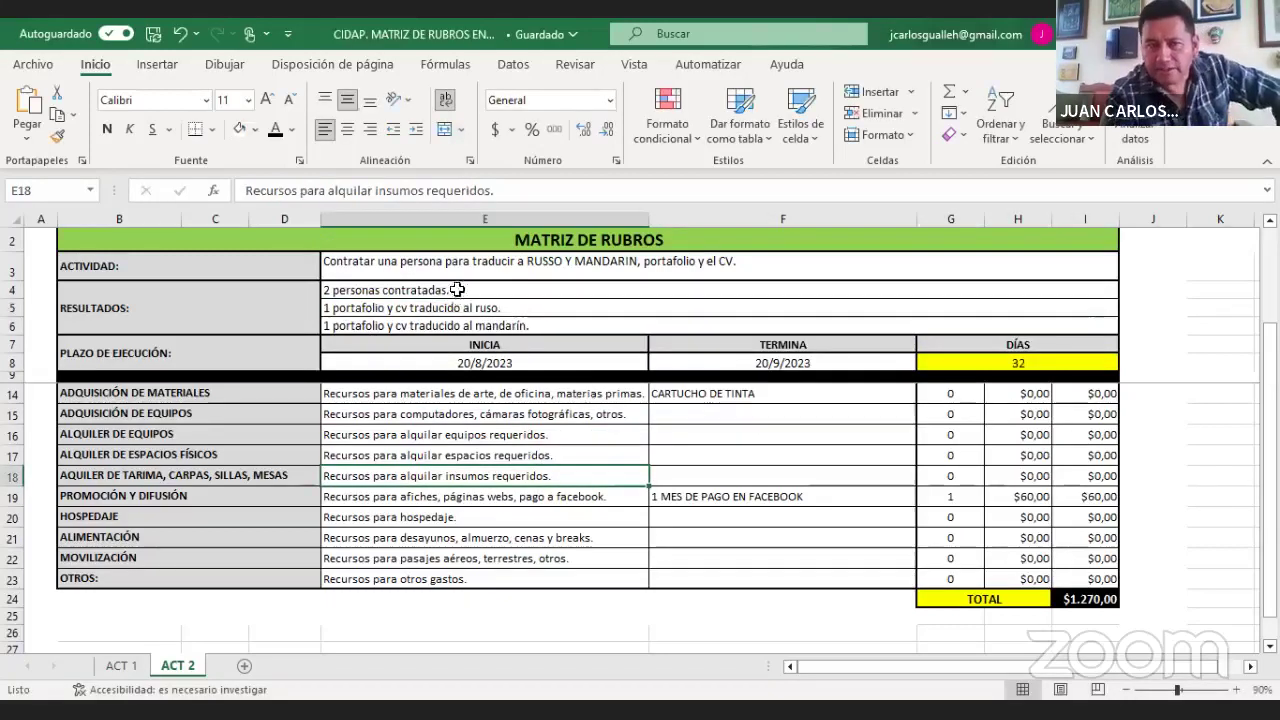
- Clear the DETALLE entries from ADQUISICIÓN DE MATERIALES down to PROMOCIÓN Y DIFUSIÓN on ACT 2
click(486, 267)
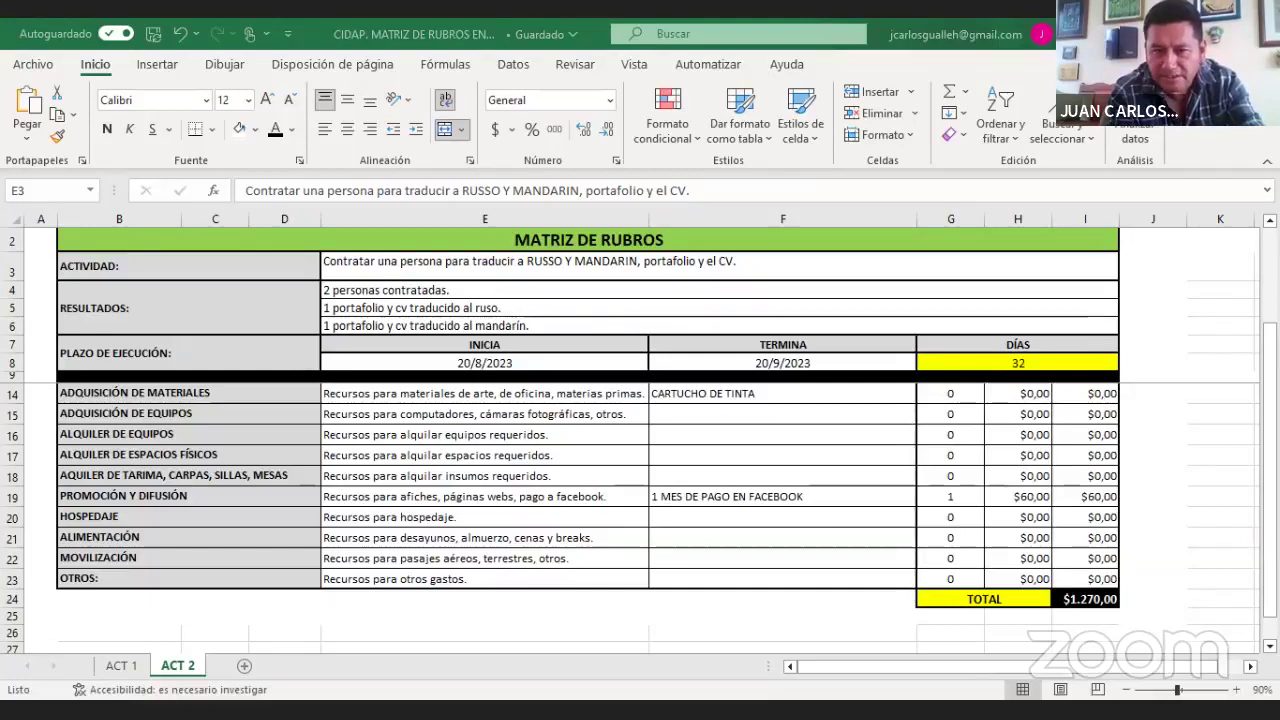
click(780, 395)
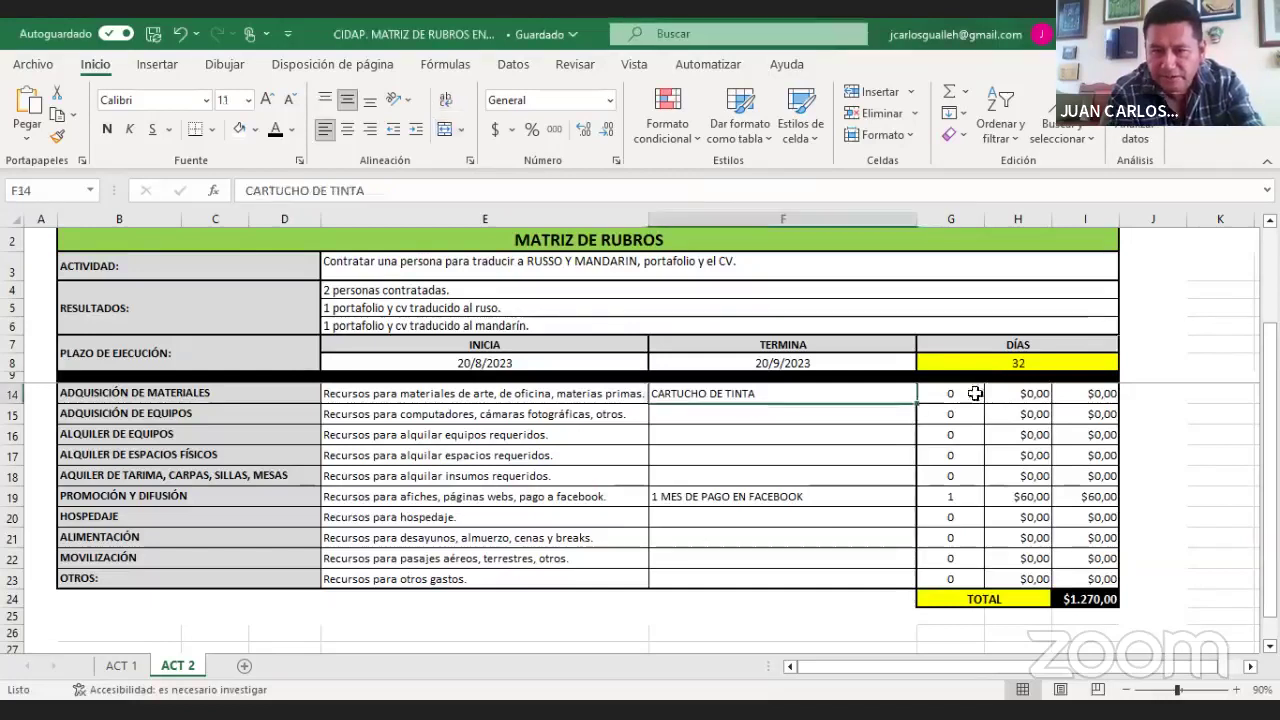
shift+click(731, 472)
shift+click(729, 495)
key(Delete)
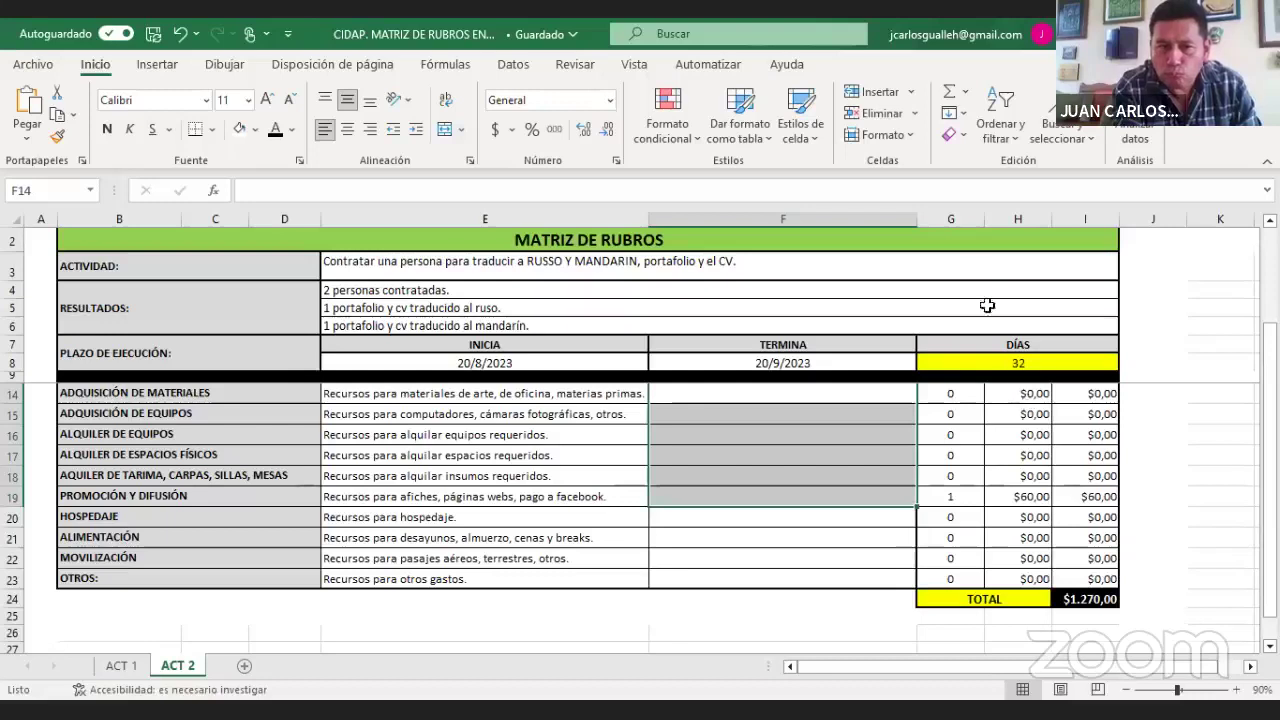
- Review the HONORARIOS DEL EJECUTOR DEL PROYECTO and CONTRATACIÓN DE PERSONAL rows on ACT 2, and return to the ACT 1 matrix
drag(918, 215, 918, 215)
click(800, 480)
key(Up)
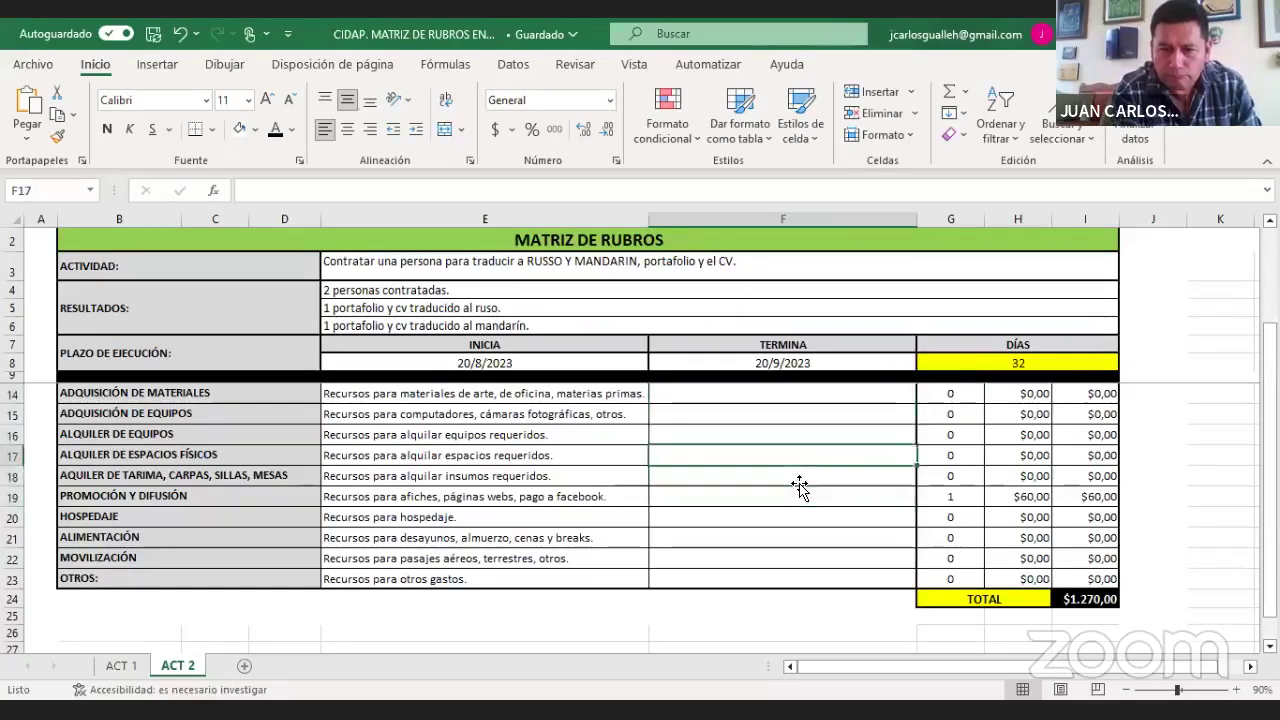
key(Up)
key(Up)
key(Up)
key(Up)
key(Up)
key(Up)
key(Up)
key(Up)
key(Up)
key(Up)
key(Up)
key(Up)
key(Up)
key(Up)
key(Up)
key(Up)
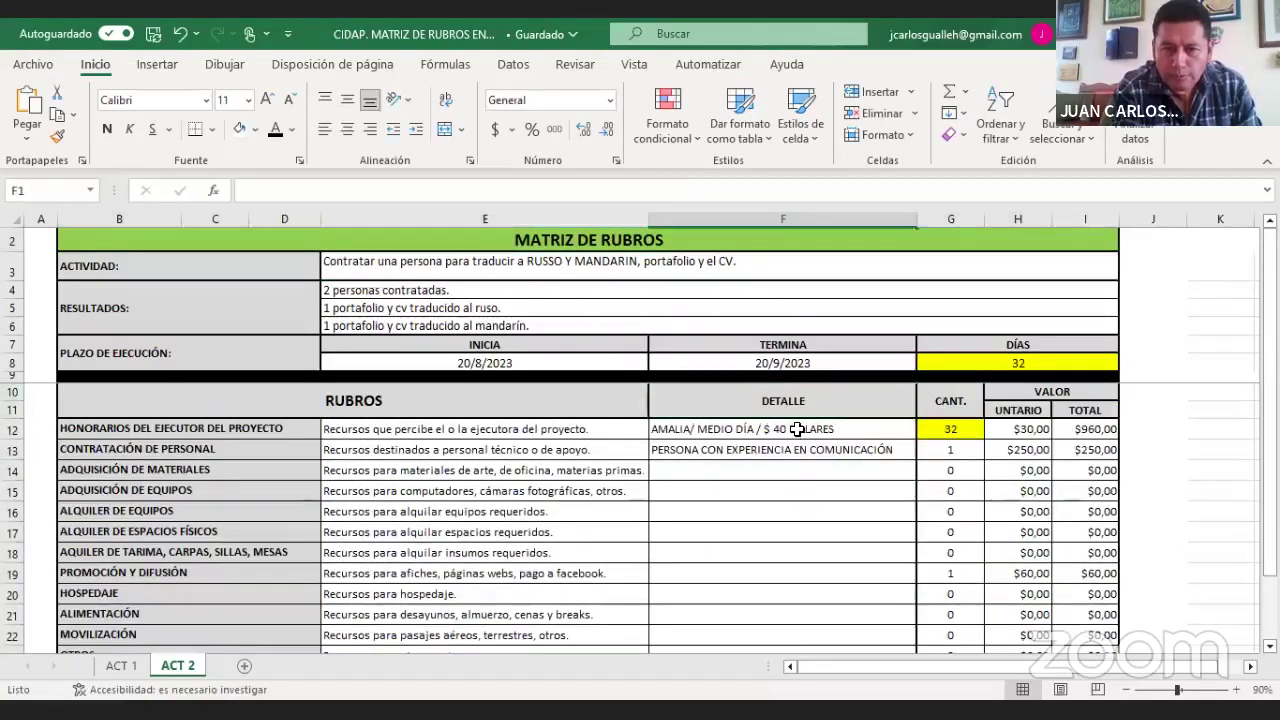
click(797, 429)
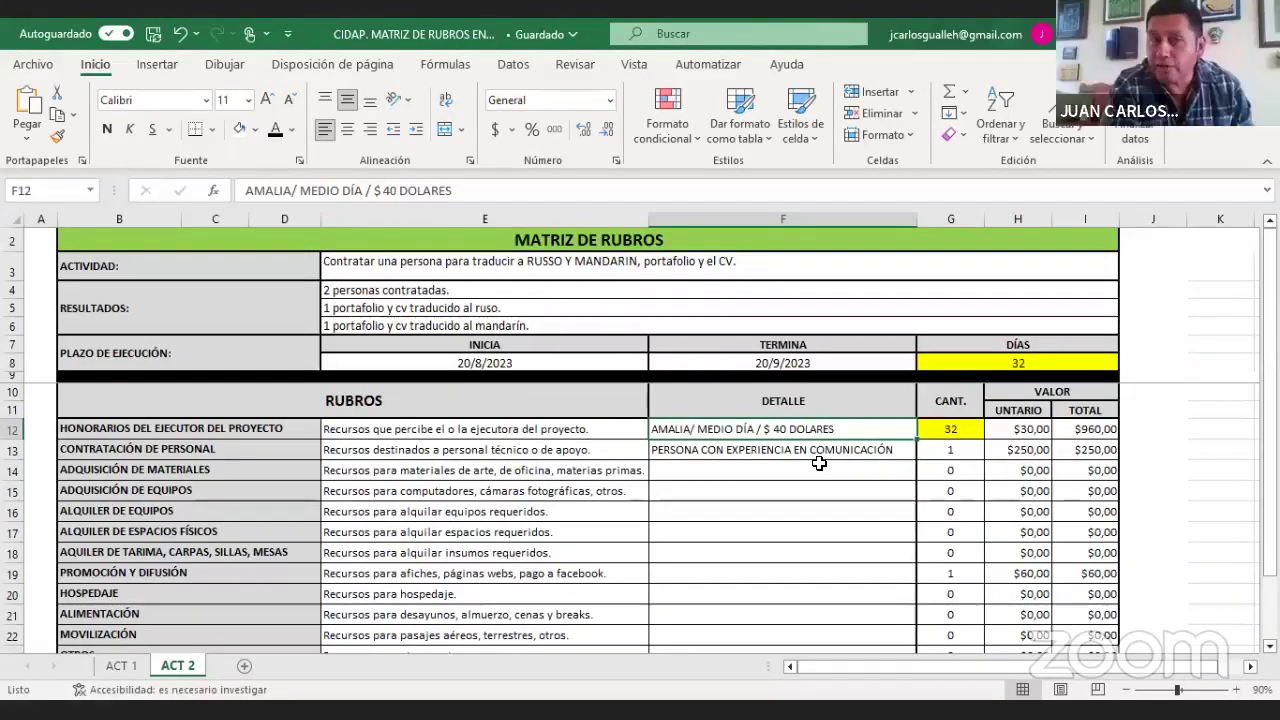
click(120, 666)
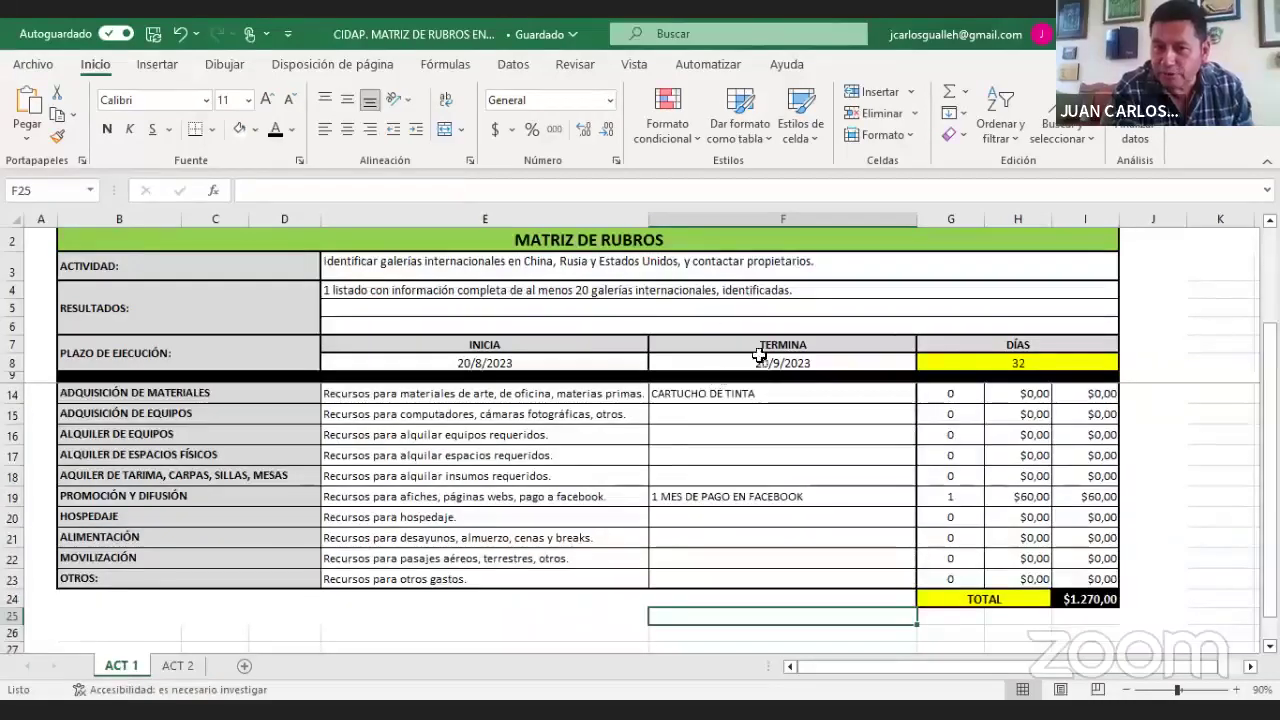
- On the ACT 2 sheet, replace "DÍA" with "TARDE" in the DETALLE of HONORARIOS DEL EJECUTOR DEL PROYECTO
click(180, 666)
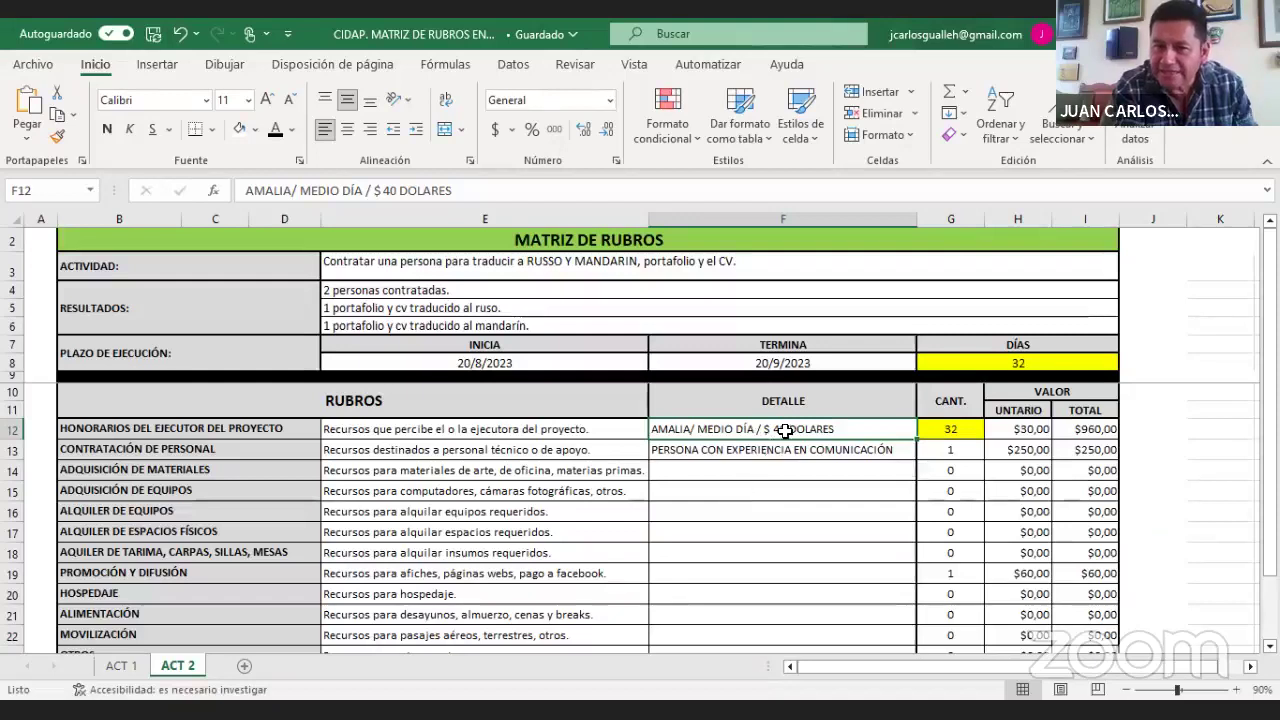
double_click(745, 428)
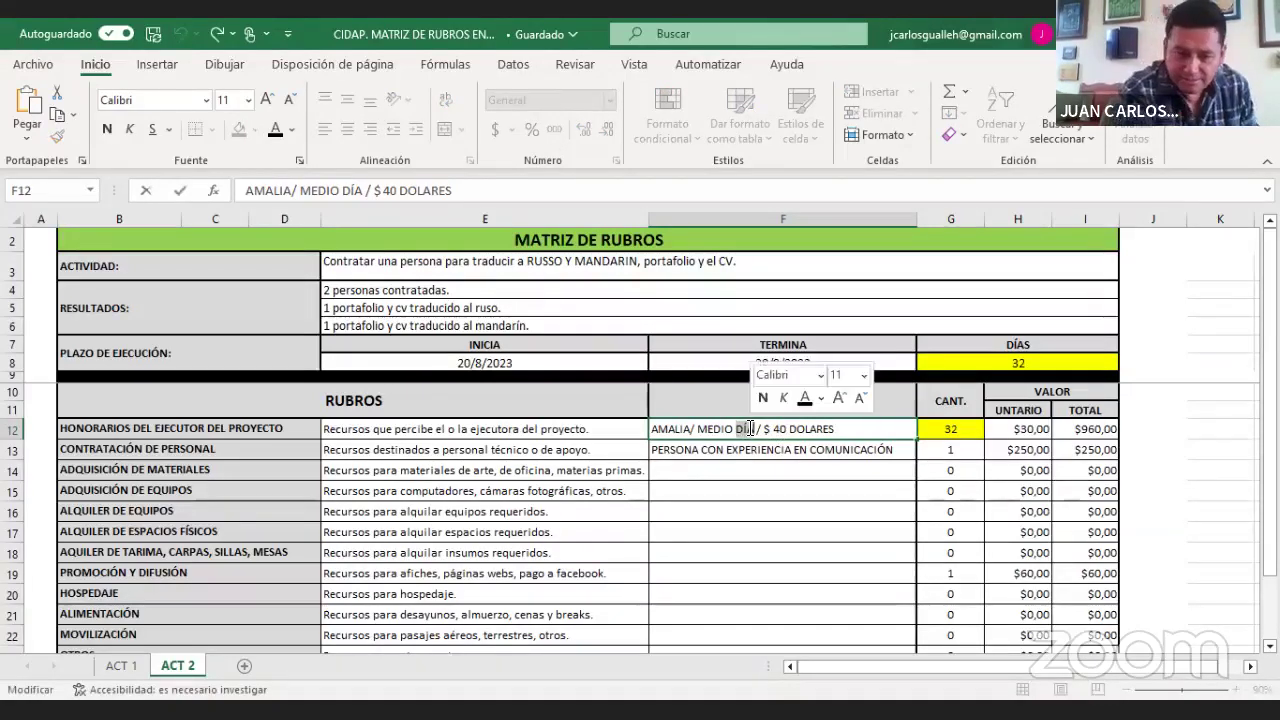
text(TARDE)
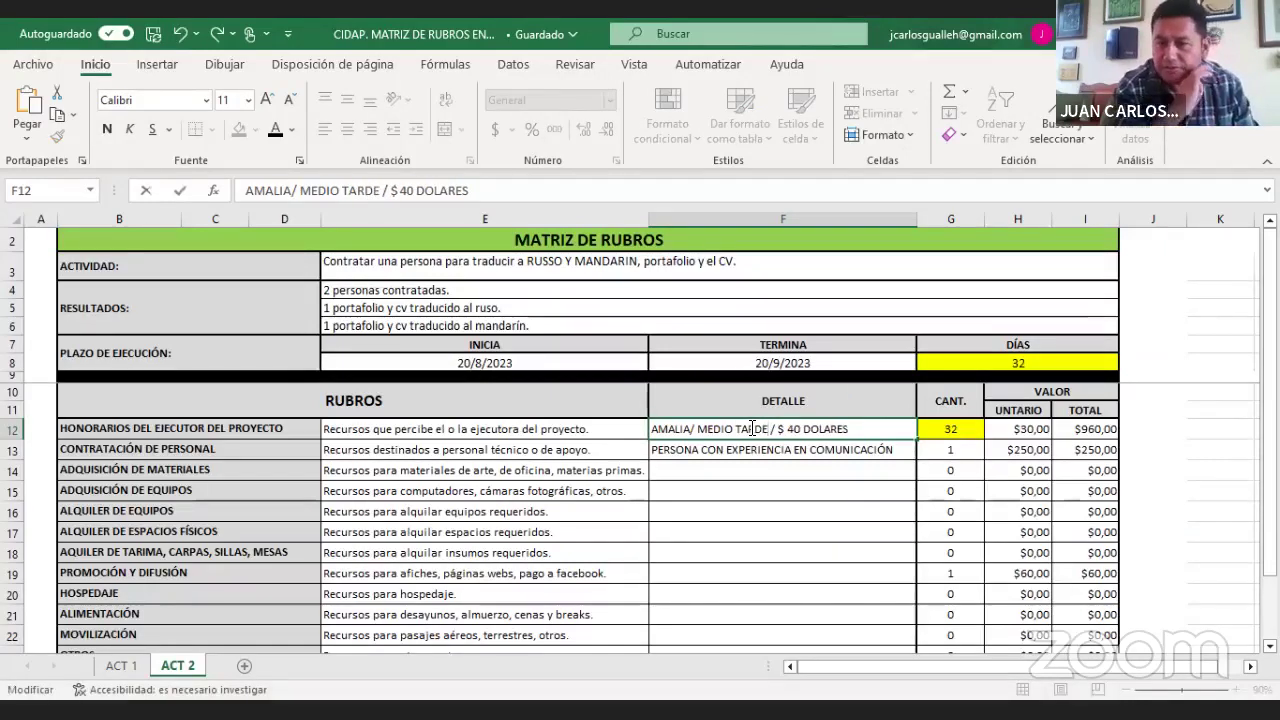
click(722, 494)
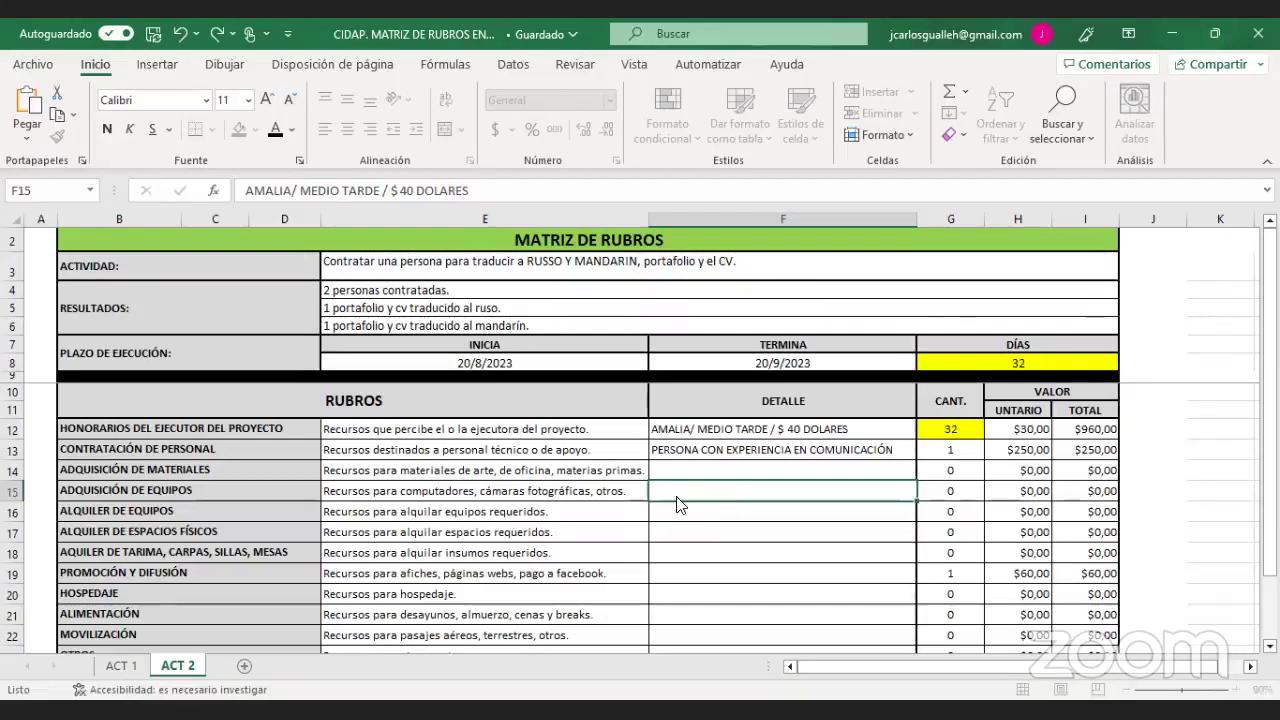
right_click(680, 505)
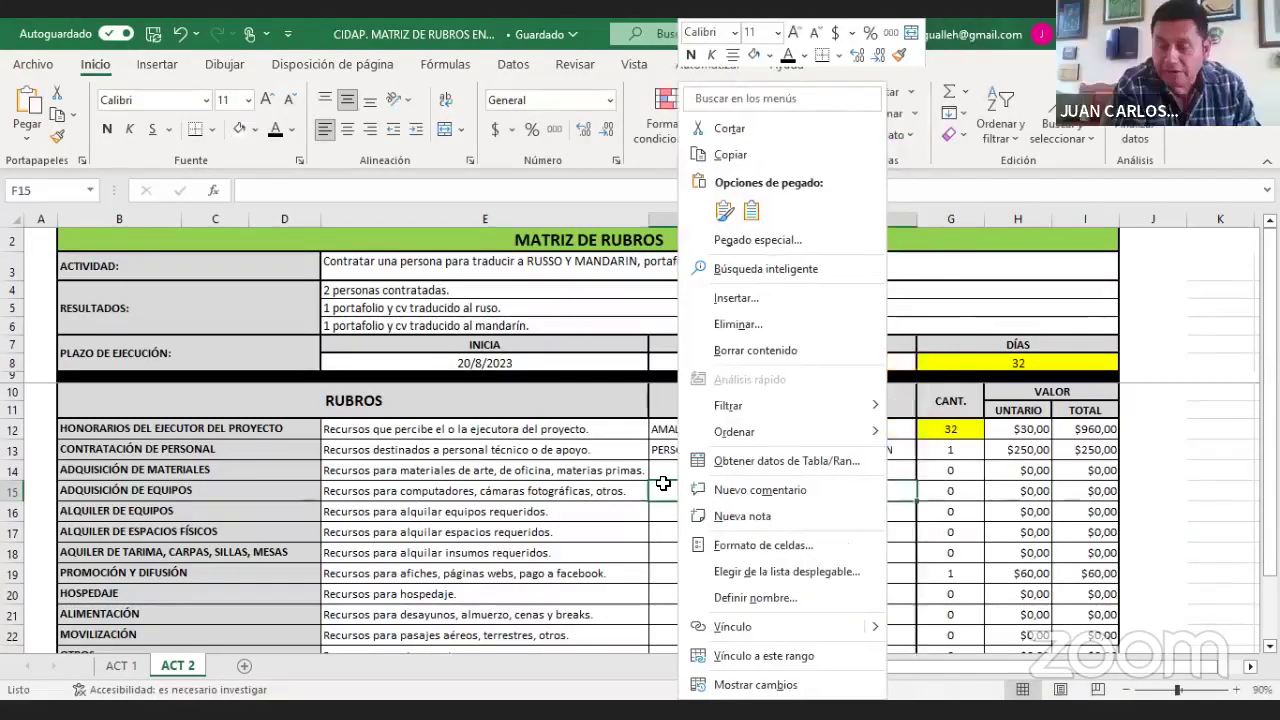
click(663, 484)
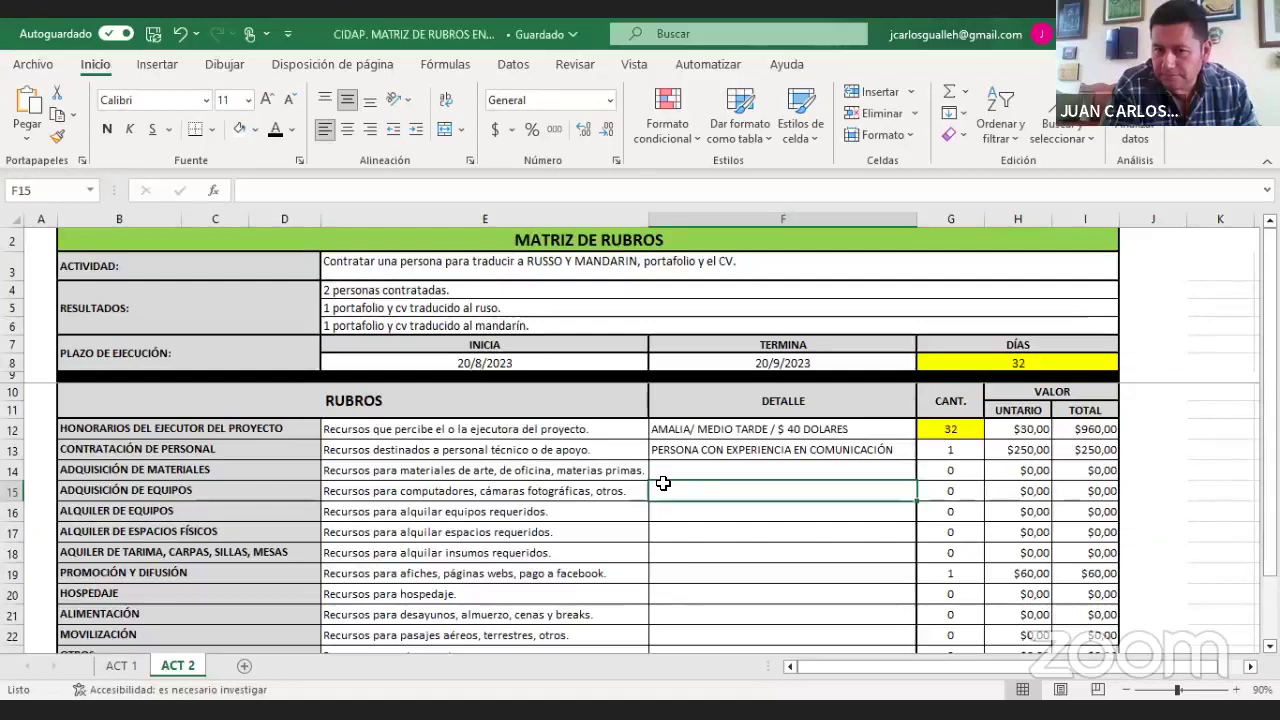
- Change the working time in the HONORARIOS DEL EJECUTOR DEL PROYECTO detail to "1 HORA" and the rate to $ 5
double_click(765, 430)
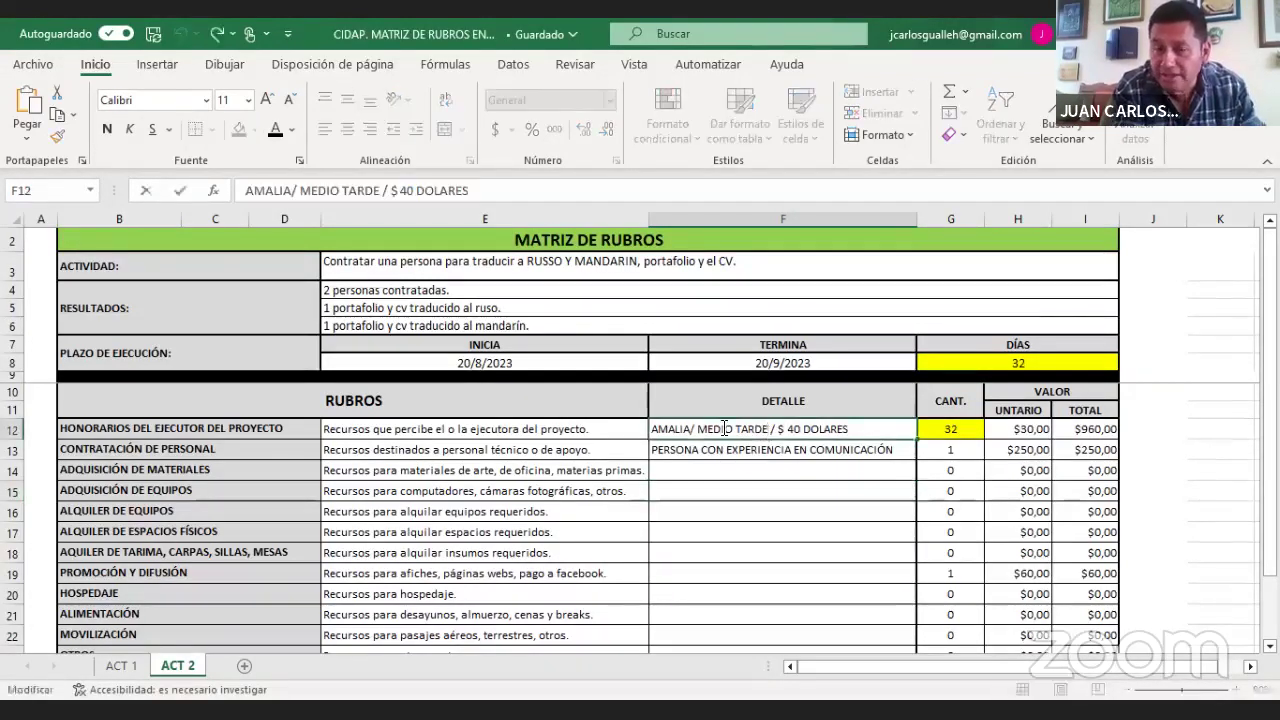
drag(696, 429, 768, 429)
text(1 HORA)
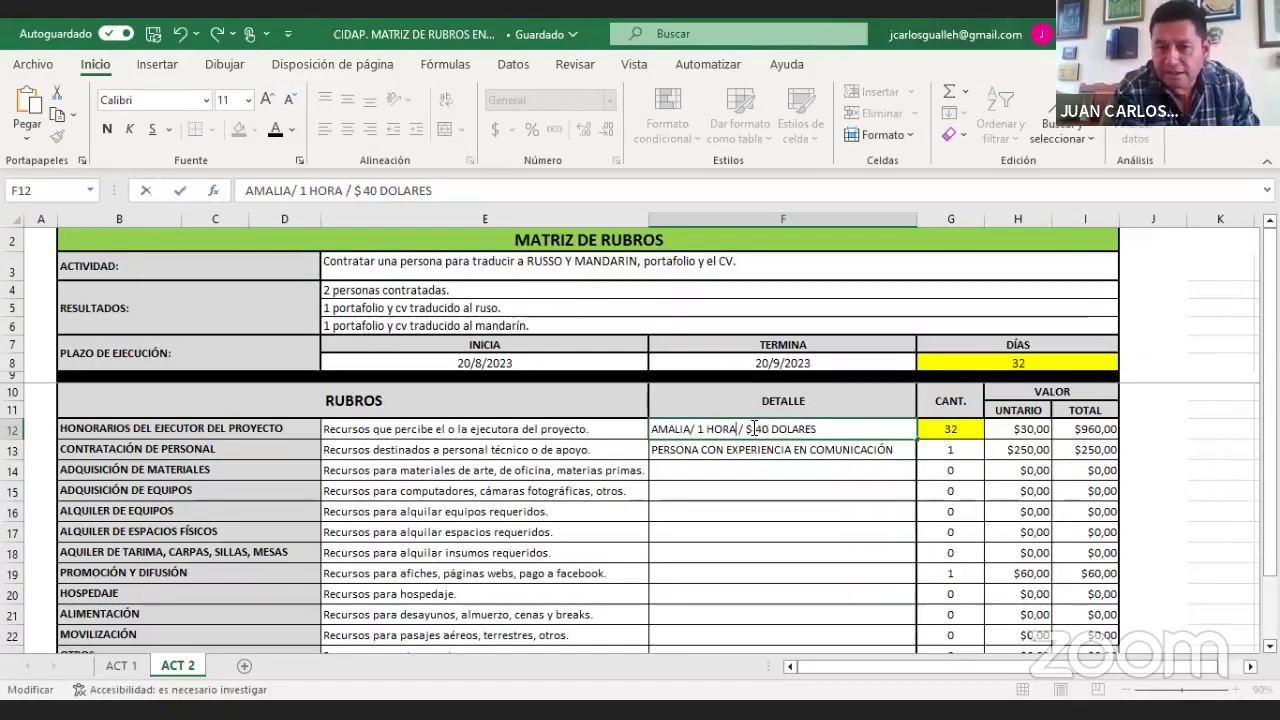
drag(756, 428, 768, 428)
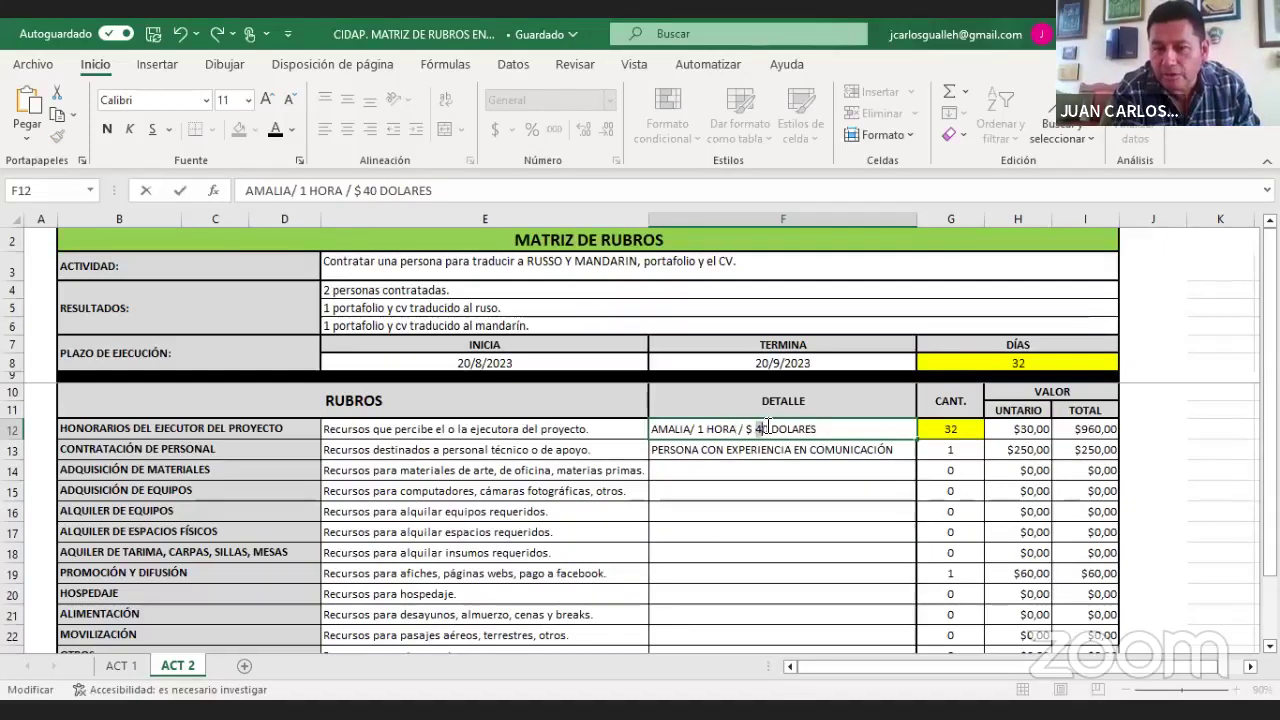
text(5)
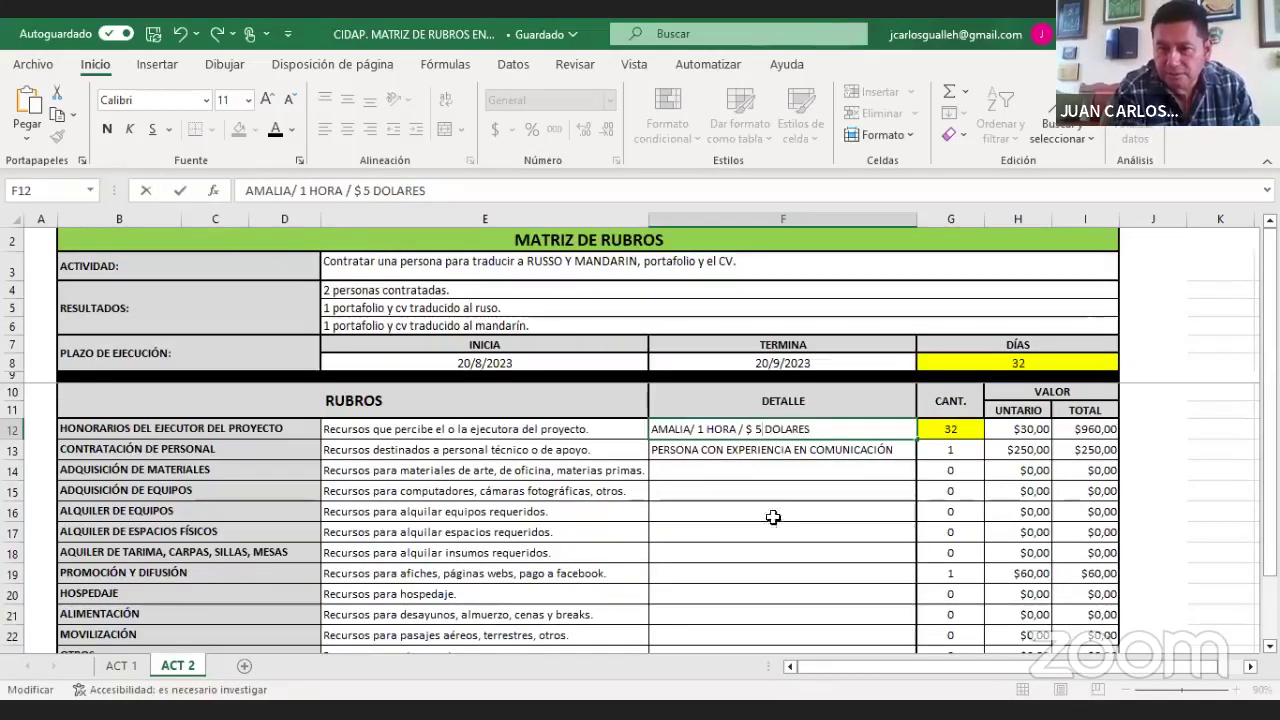
- Set the unit value of HONORARIOS DEL EJECUTOR DEL PROYECTO to 5 and check the row's total formula
click(1005, 429)
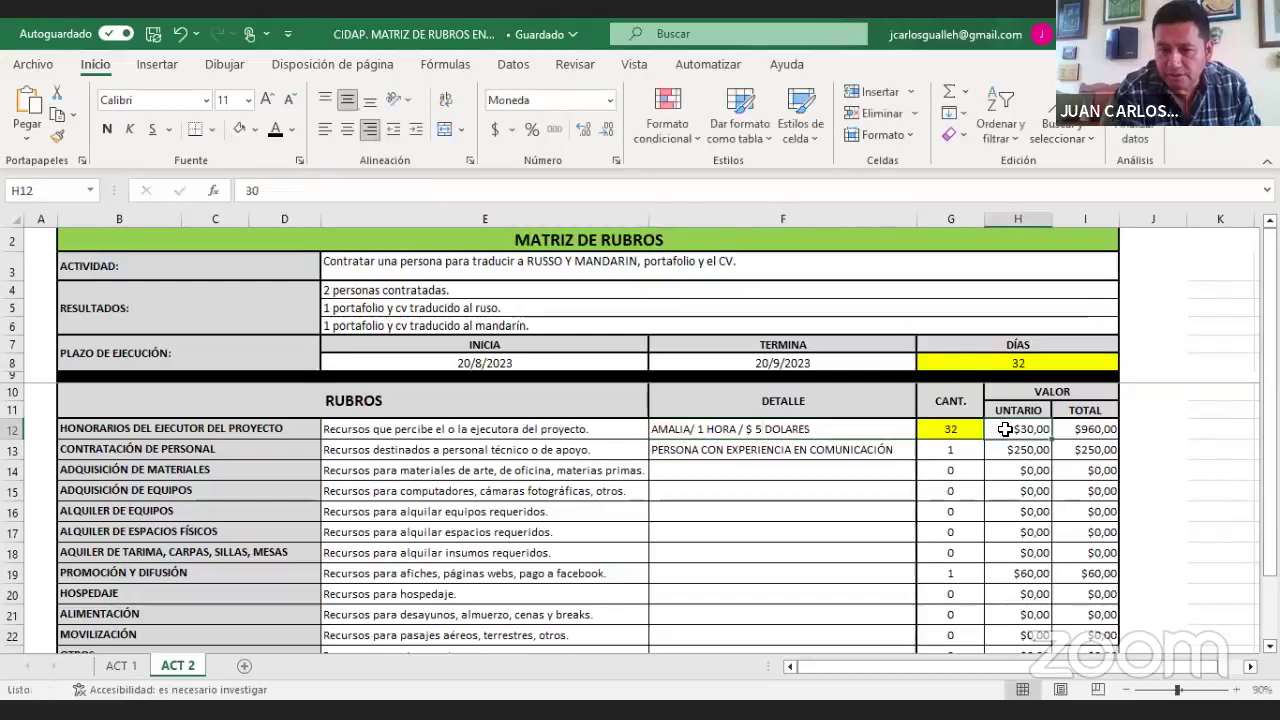
text(5)
key(Return)
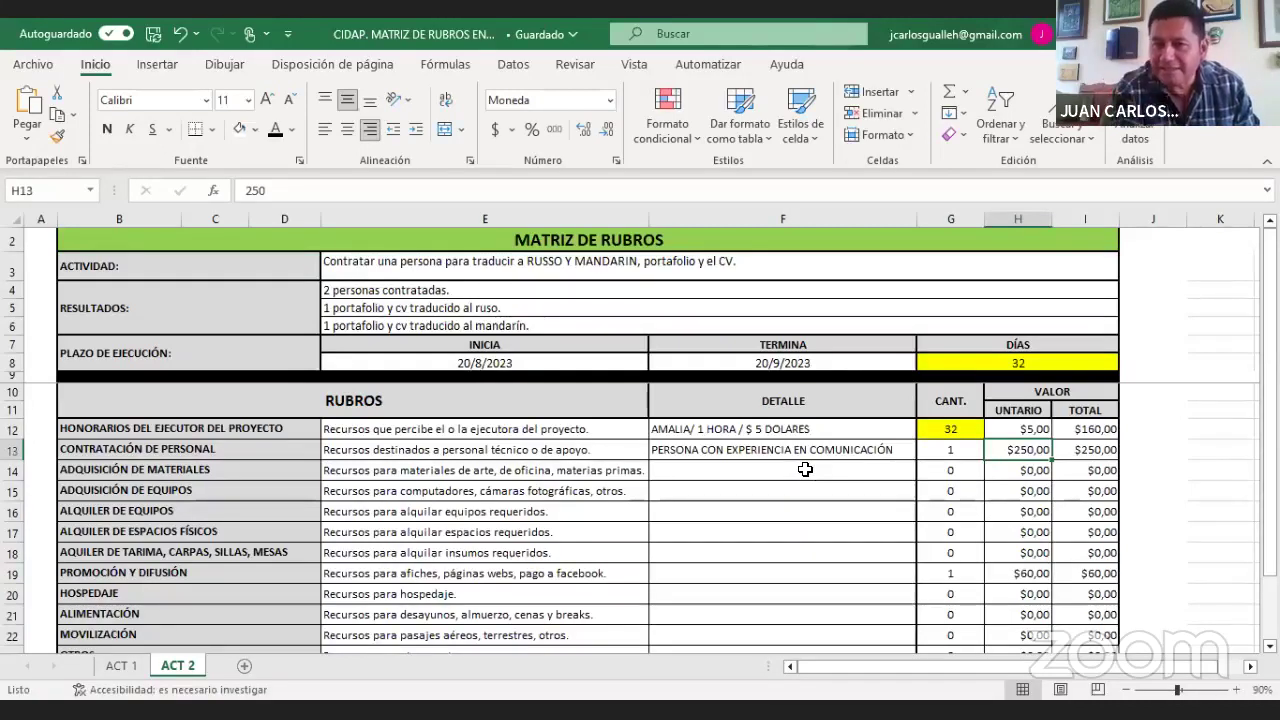
click(1093, 429)
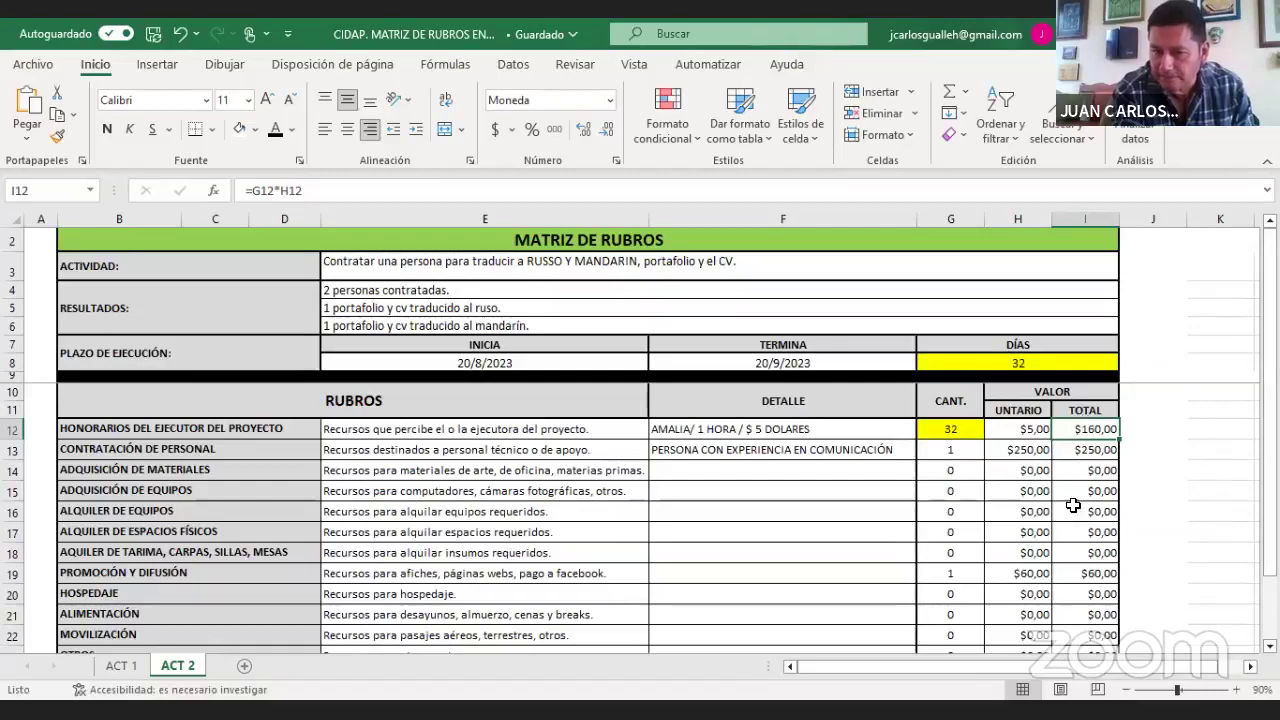
- Insert "2 TRDAUCTORES, 1 PARA RUSO Y 1 MANDARIN" before the existing text in the CONTRATACIÓN DE PERSONAL detail
click(759, 428)
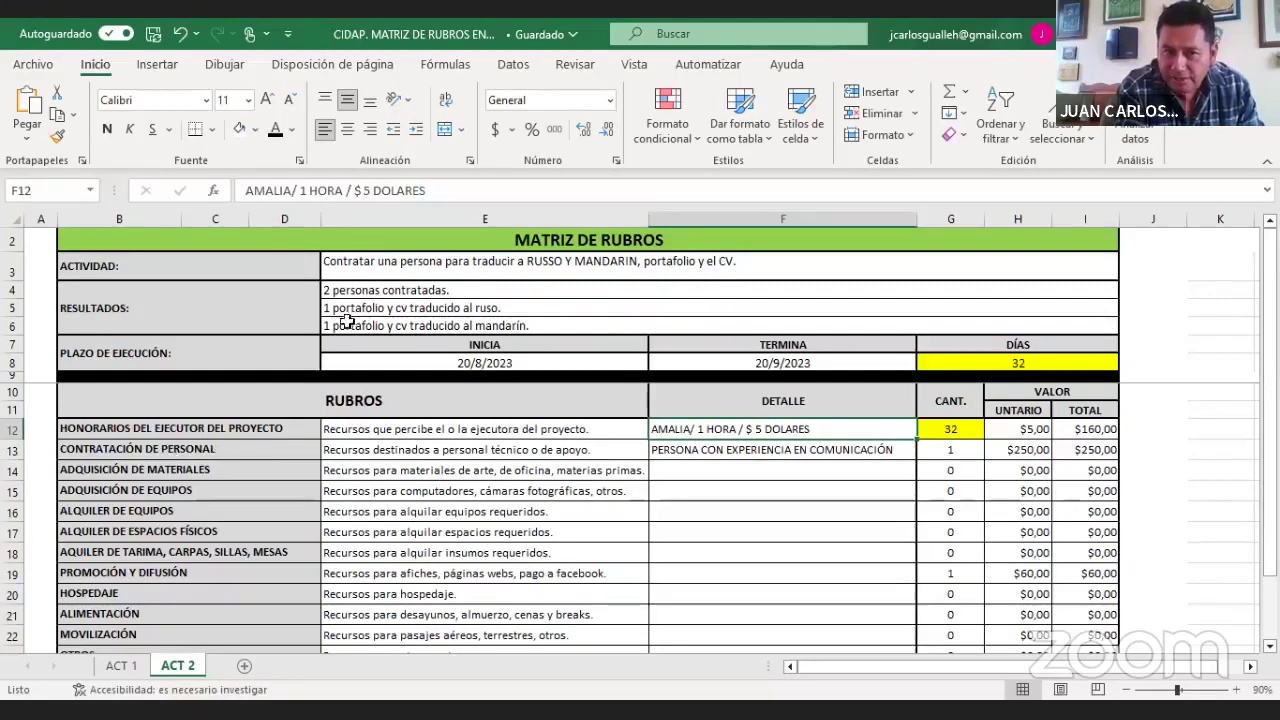
click(483, 290)
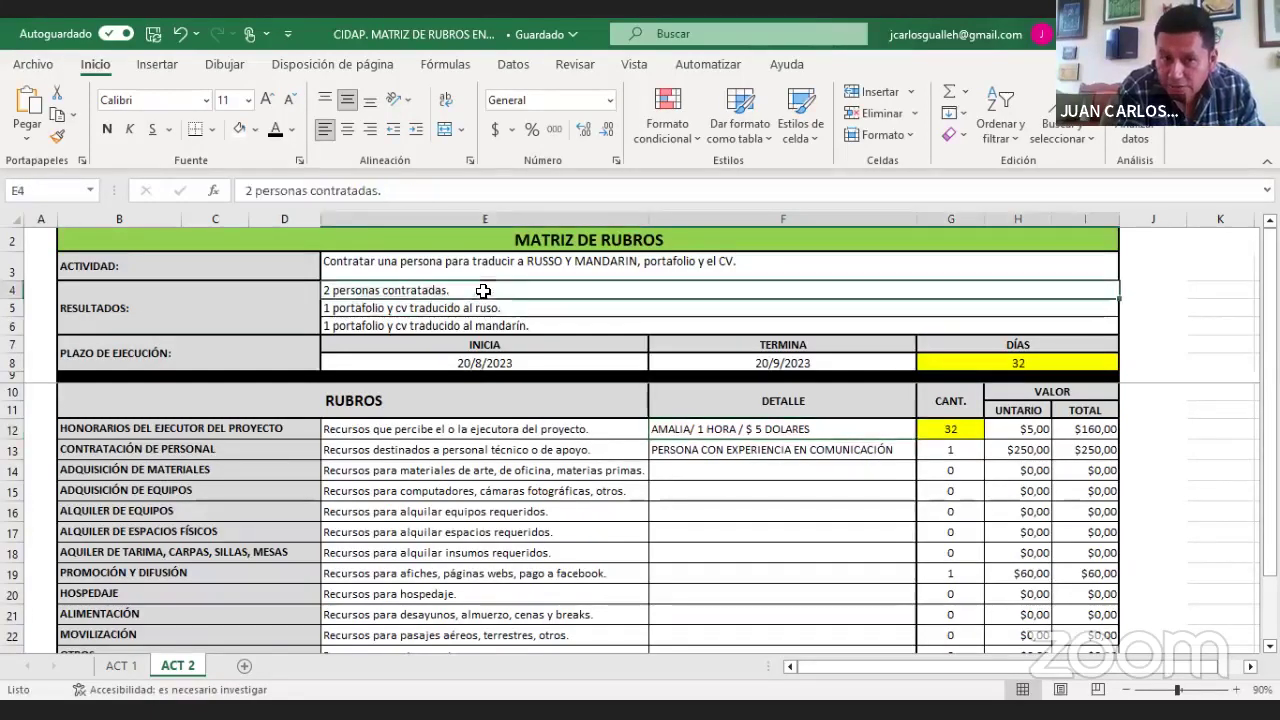
click(687, 449)
double_click(653, 449)
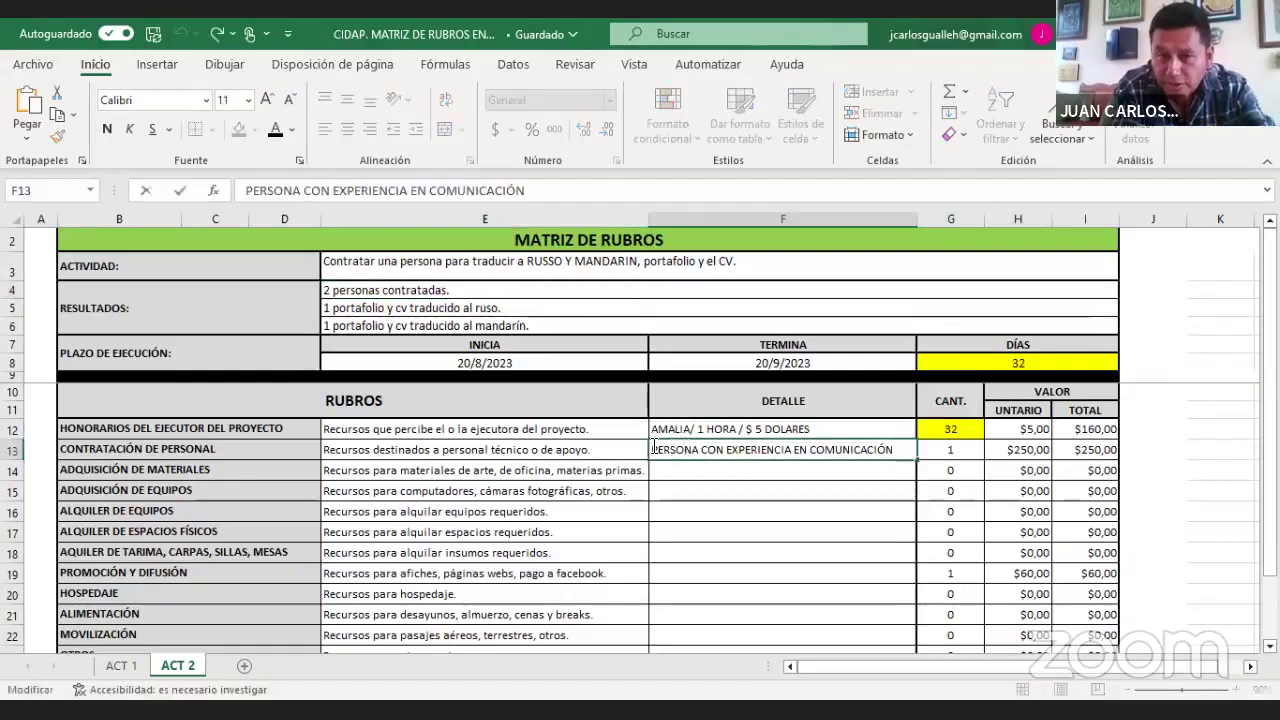
text(2 TR)
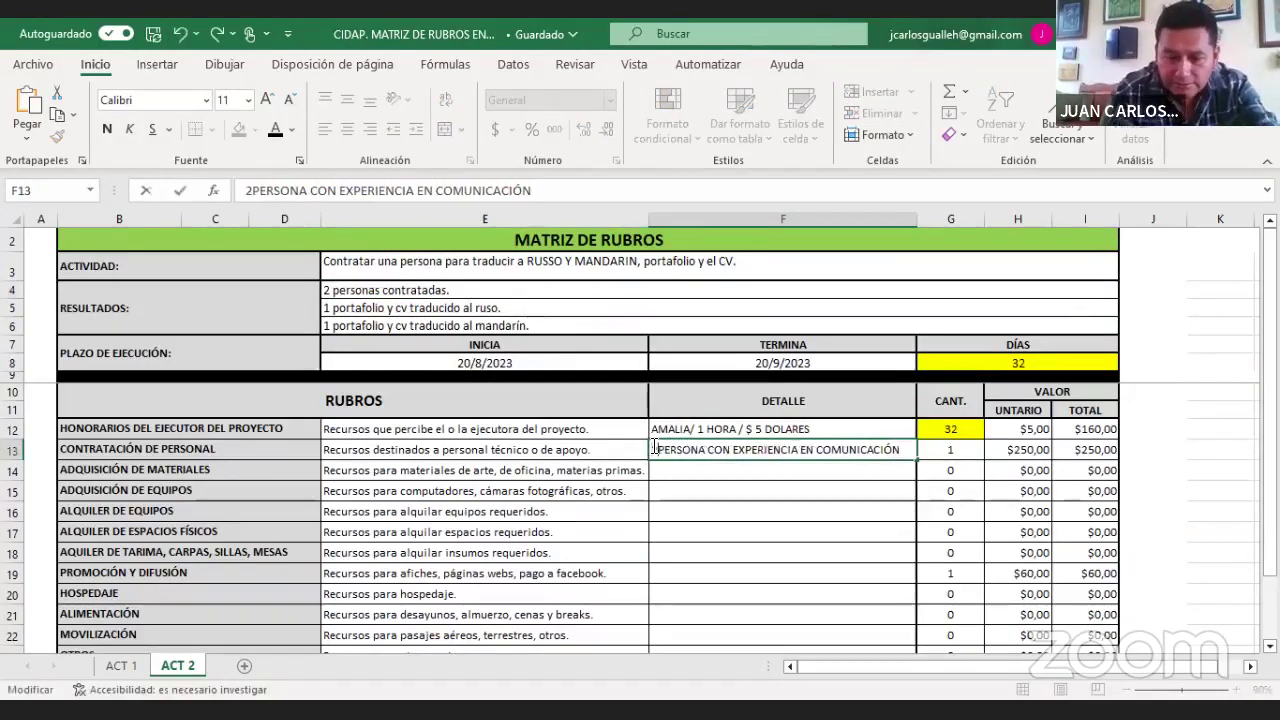
text(DAUCTRES)
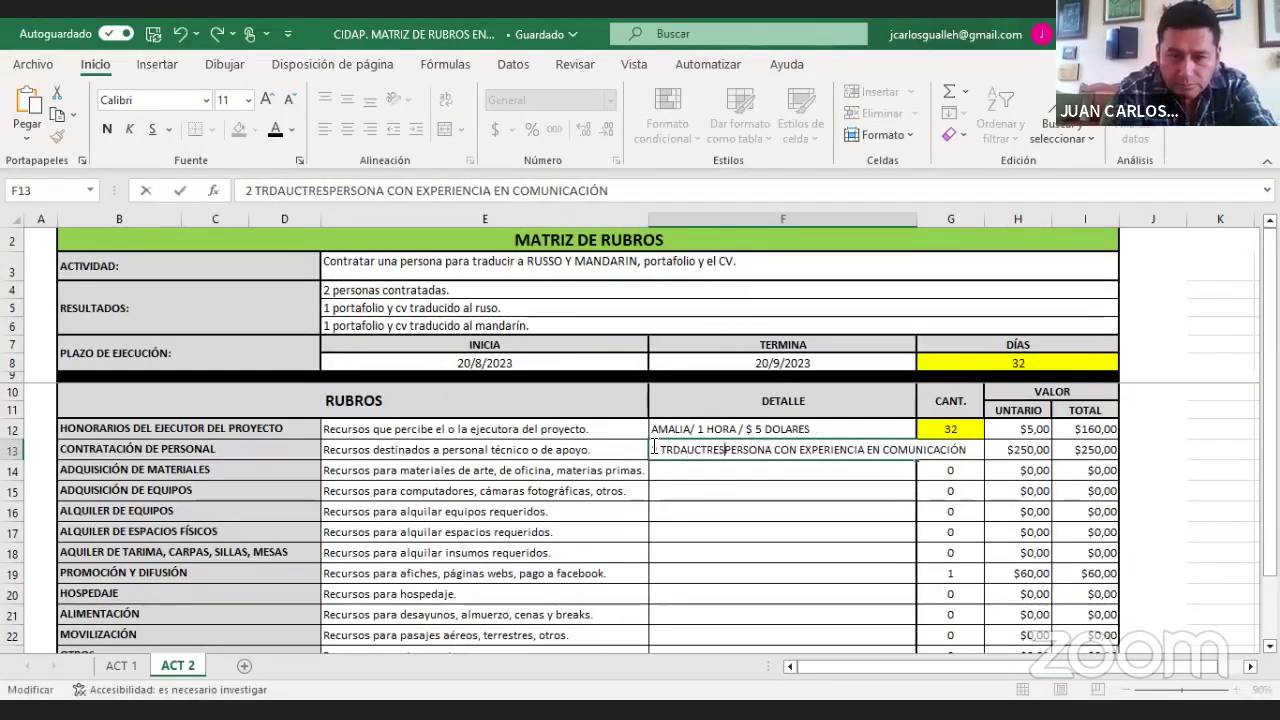
key(BackSpace)
key(BackSpace)
key(BackSpace)
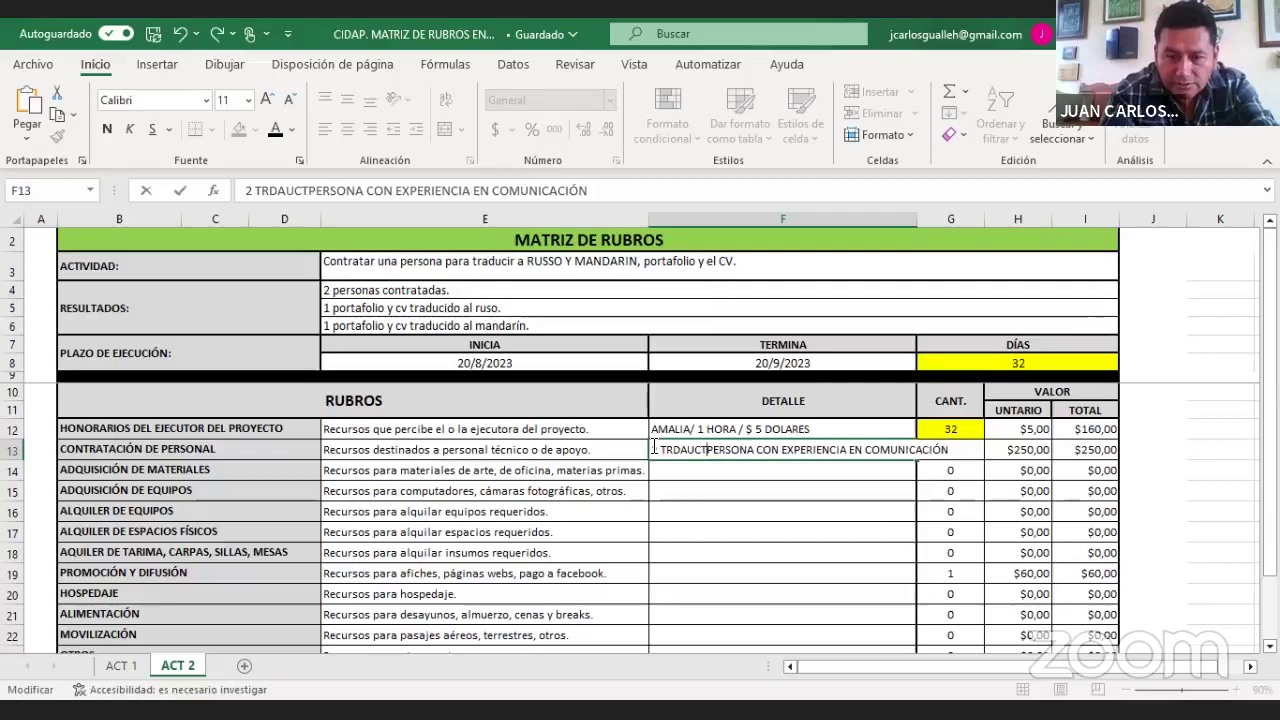
text(ORES,)
text(N)
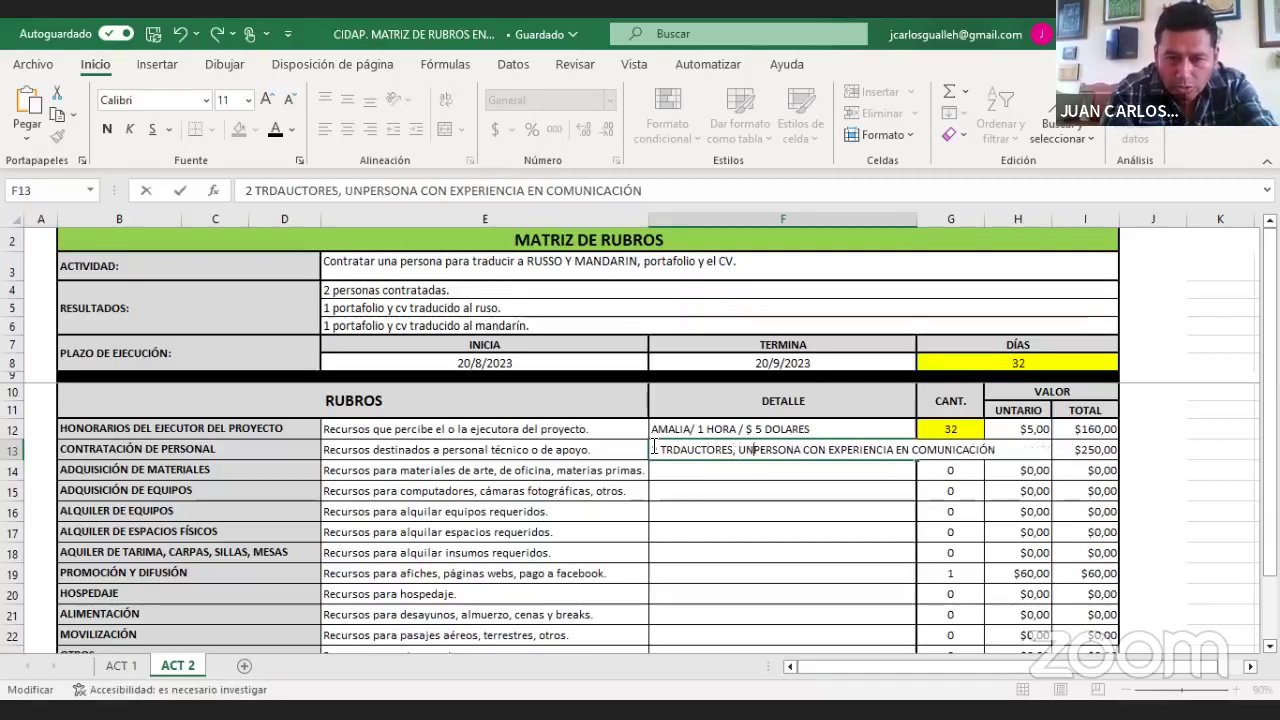
key(BackSpace)
key(BackSpace)
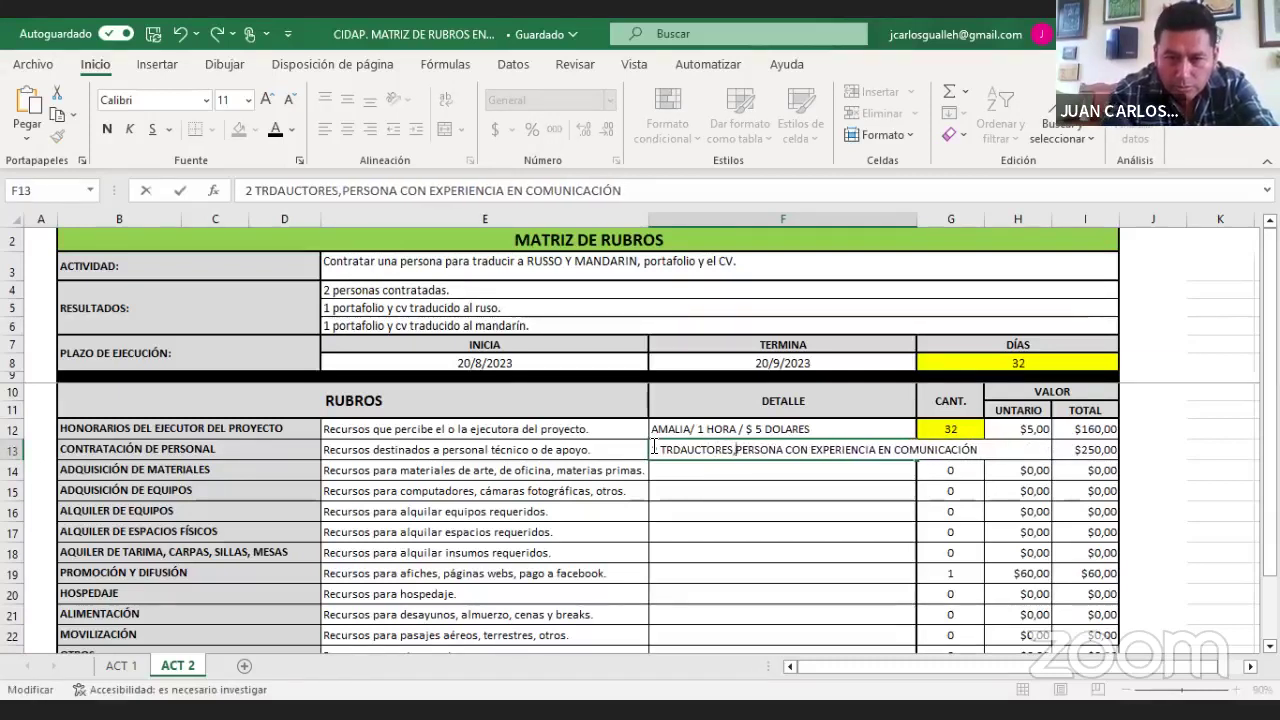
text(1 PARA C)
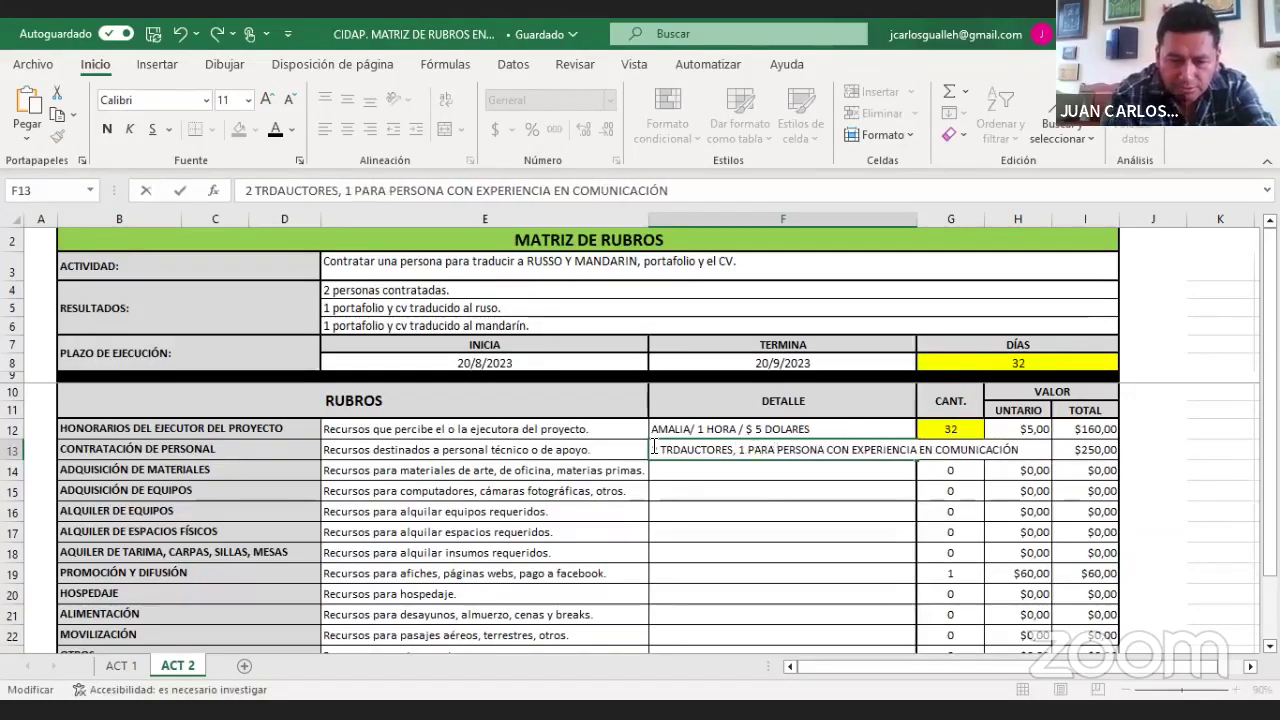
text(HINO)
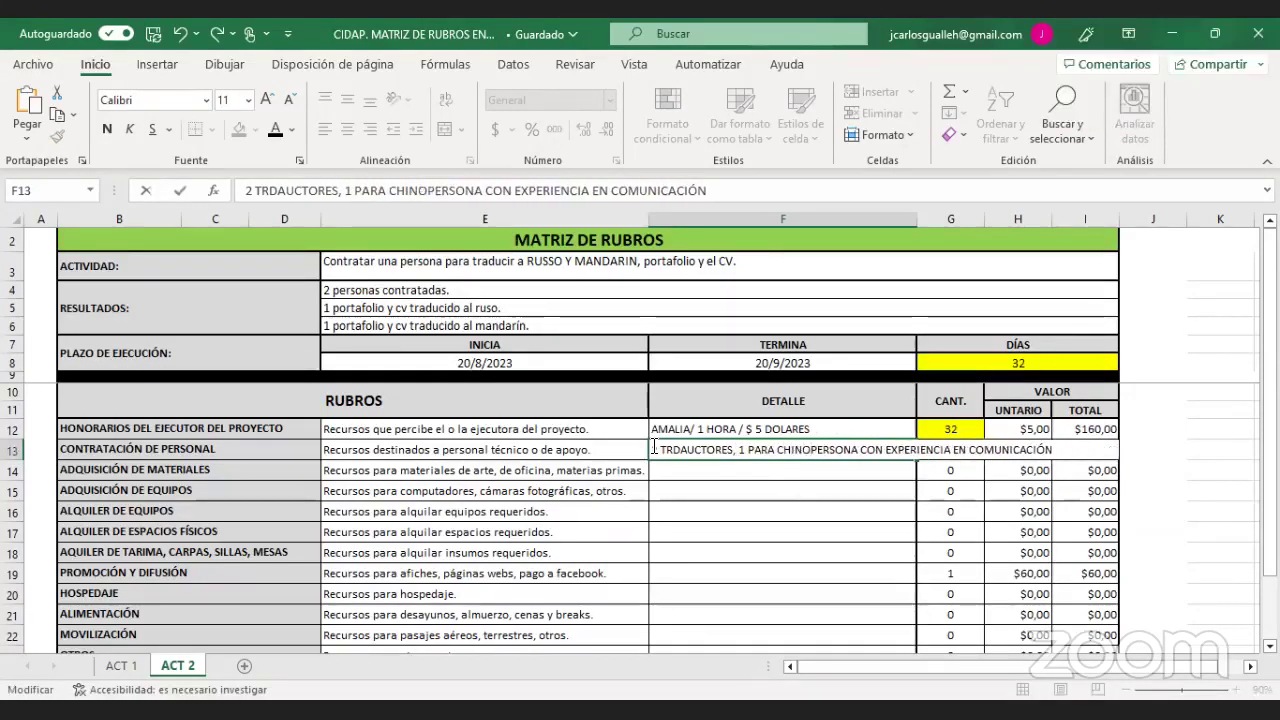
key(BackSpace)
key(BackSpace)
key(BackSpace)
key(BackSpace)
key(BackSpace)
text(RUDO)
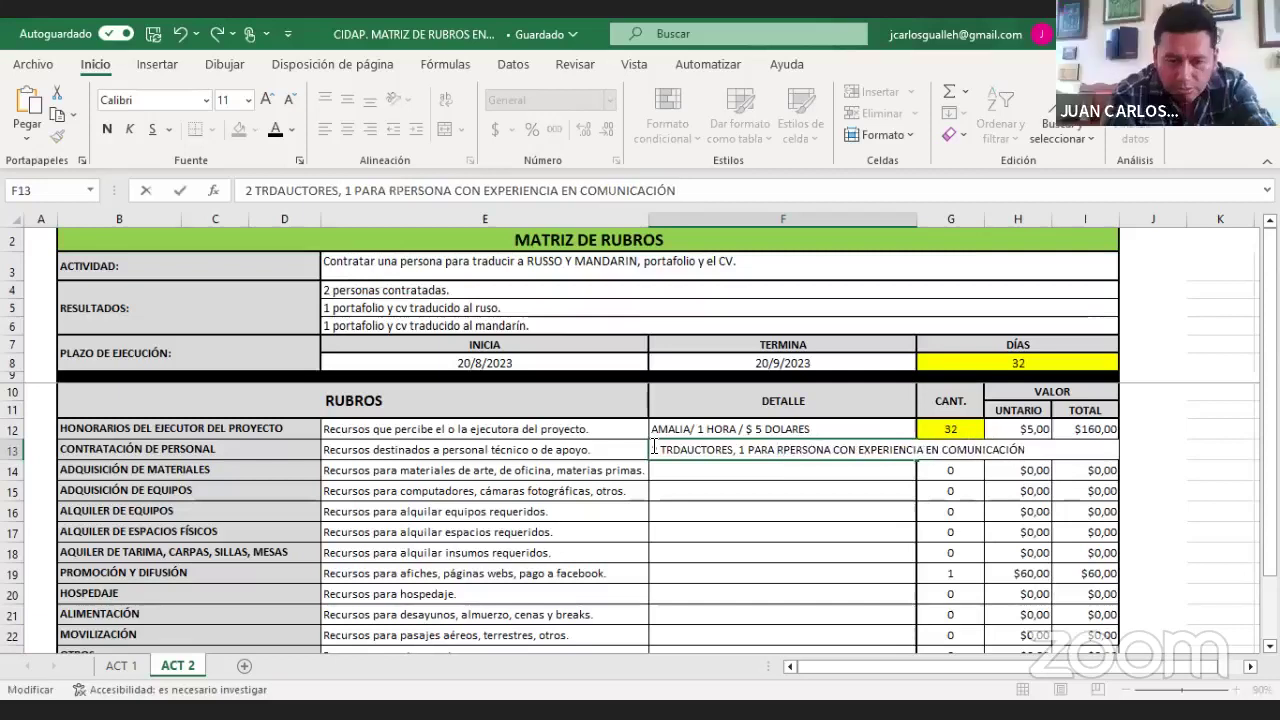
key(BackSpace)
key(BackSpace)
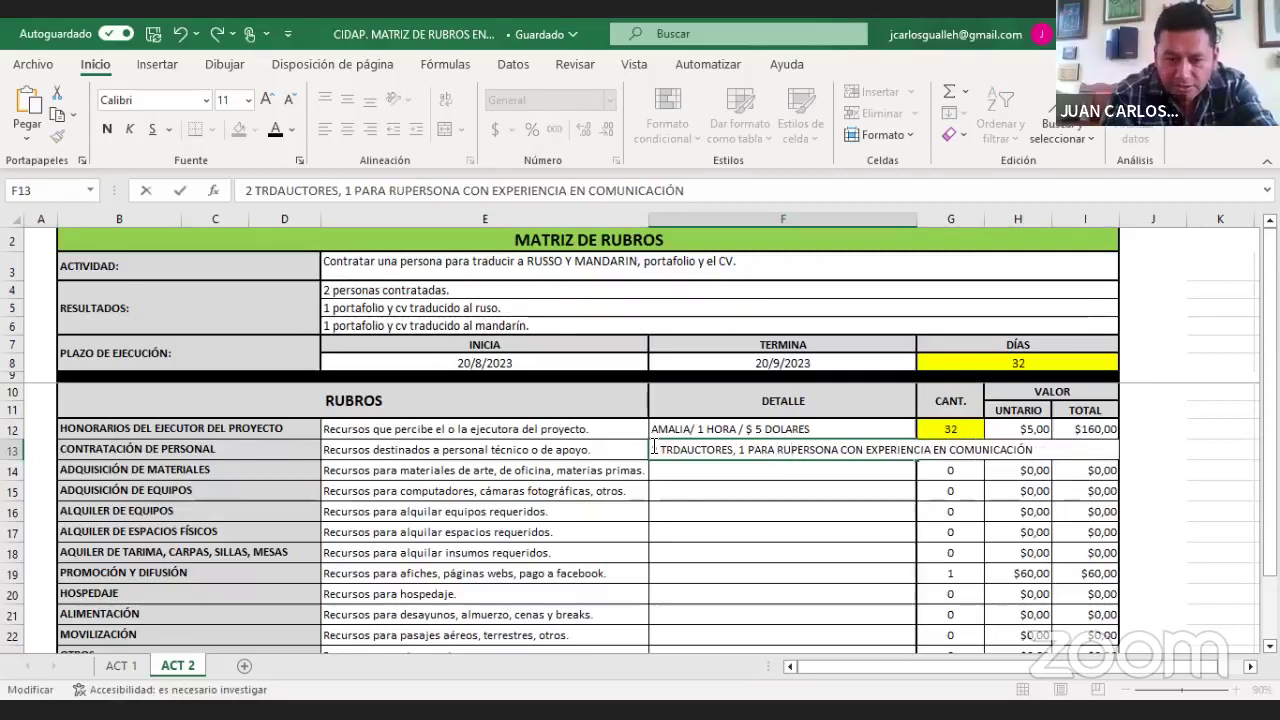
text(SO Y 1 )
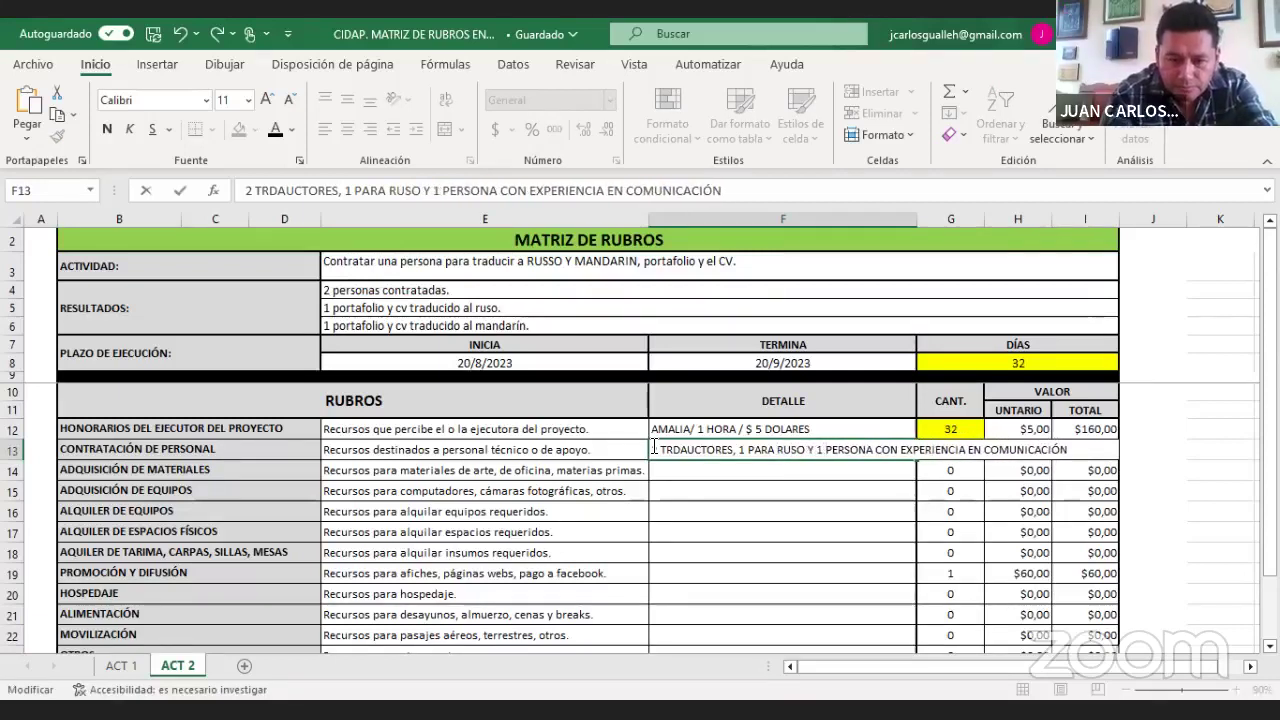
text(MANDARIN)
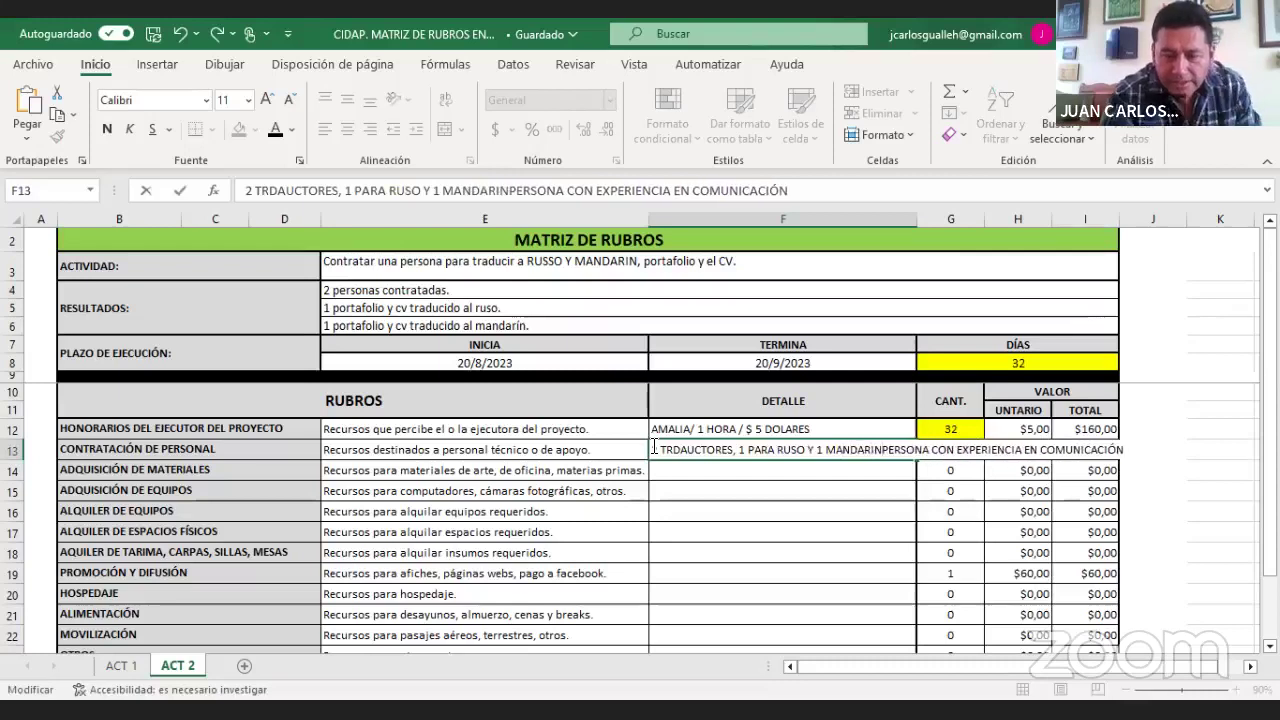
- Remove the old "PERSONA CON EXPERIENCIA EN COMUNICACIÓN" text from the CONTRATACIÓN DE PERSONAL detail
key(Delete)
key(Delete)
key(Delete)
key(Delete)
key(Delete)
key(Delete)
key(Delete)
key(Delete)
key(Delete)
key(Delete)
key(Delete)
key(Delete)
key(Delete)
key(Delete)
key(Delete)
key(Delete)
key(Delete)
key(Delete)
key(Delete)
key(Delete)
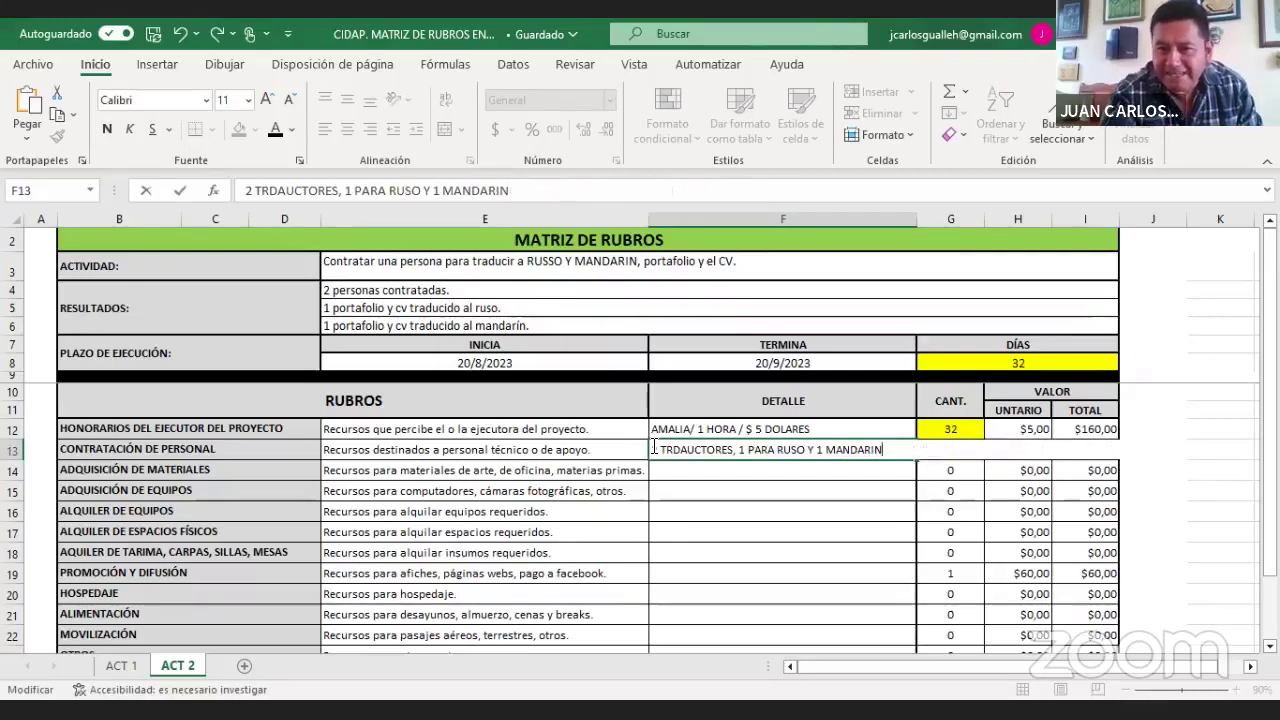
click(716, 490)
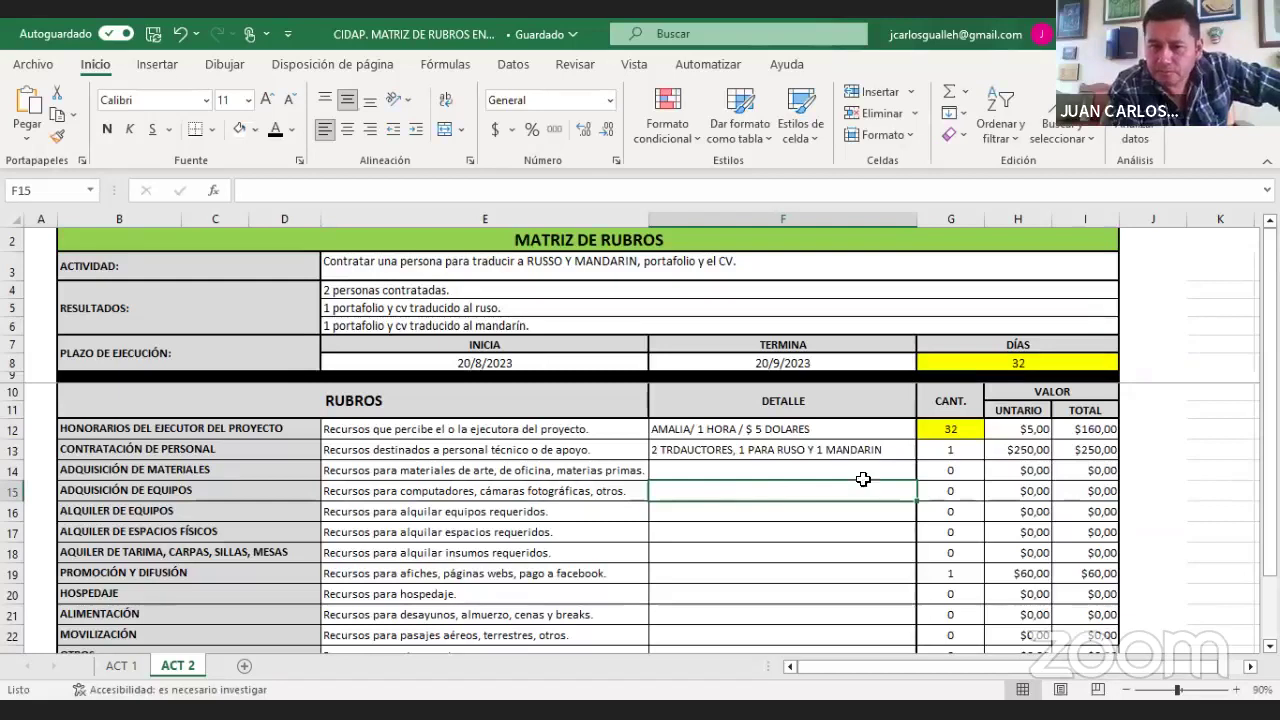
- Set the CONTRATACIÓN DE PERSONAL quantity to 2 and correct the misspelled word in its detail to "TRADUCTORES"
click(940, 453)
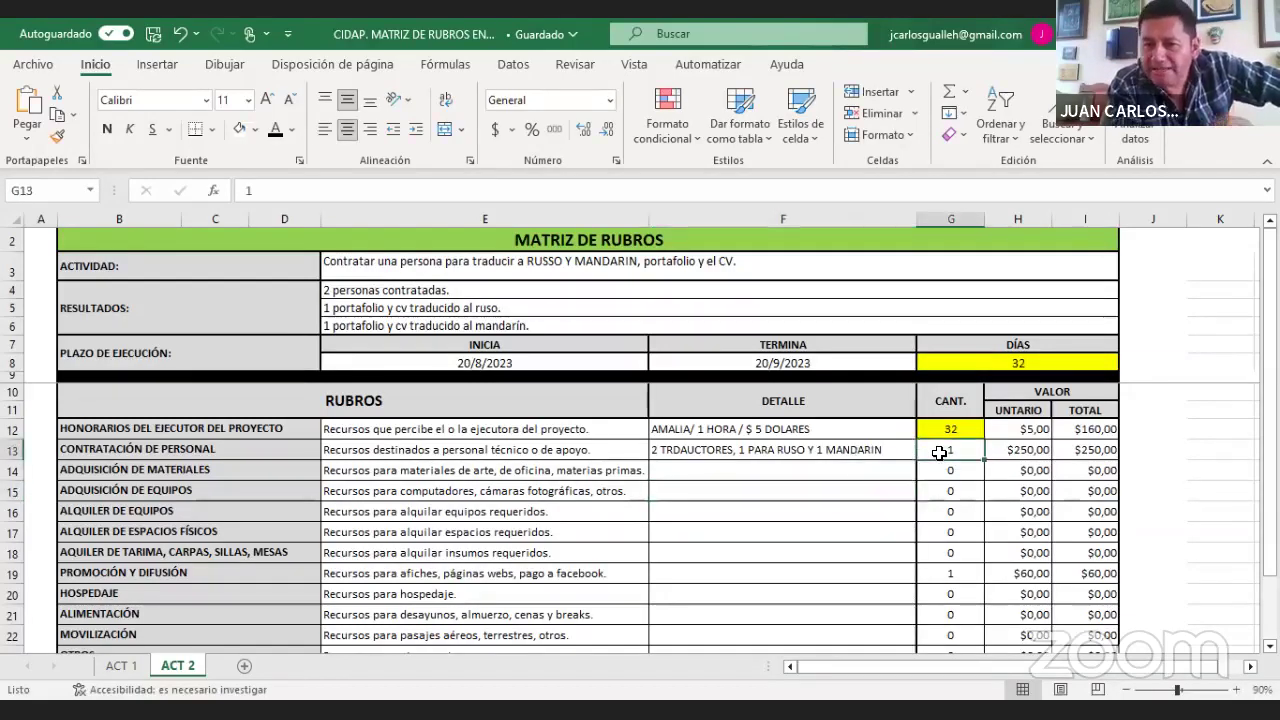
text(2)
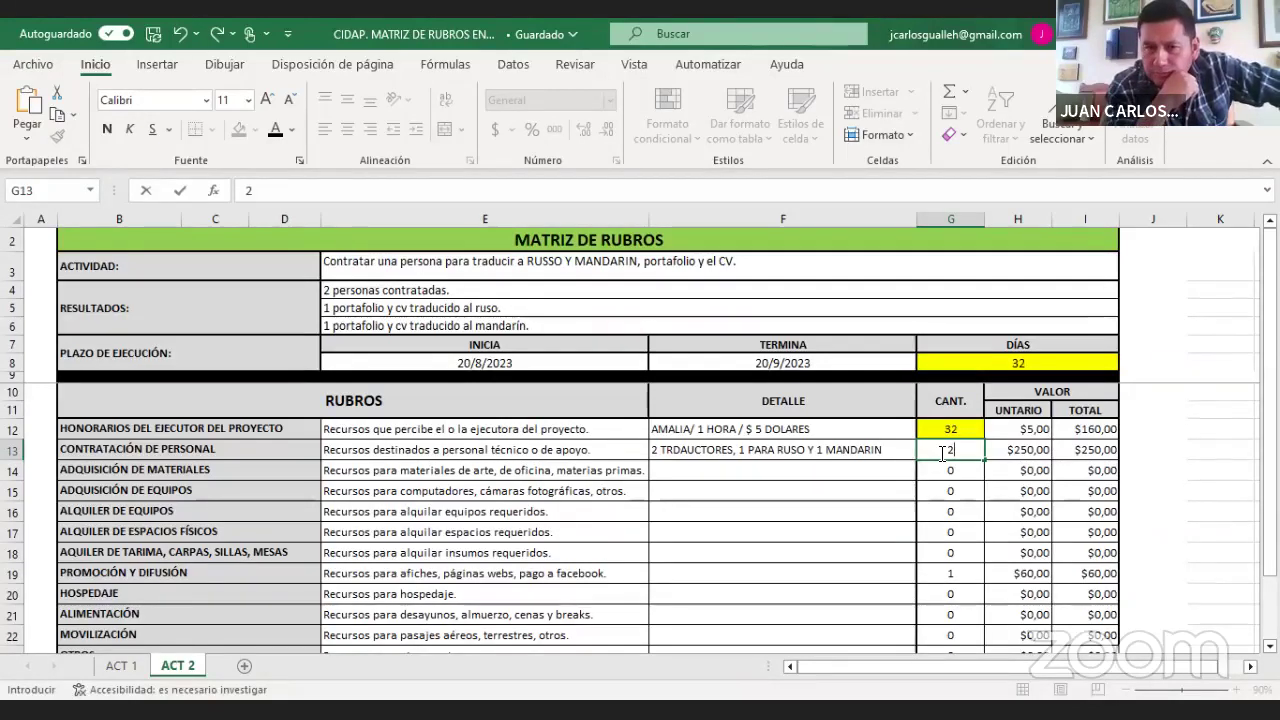
double_click(674, 450)
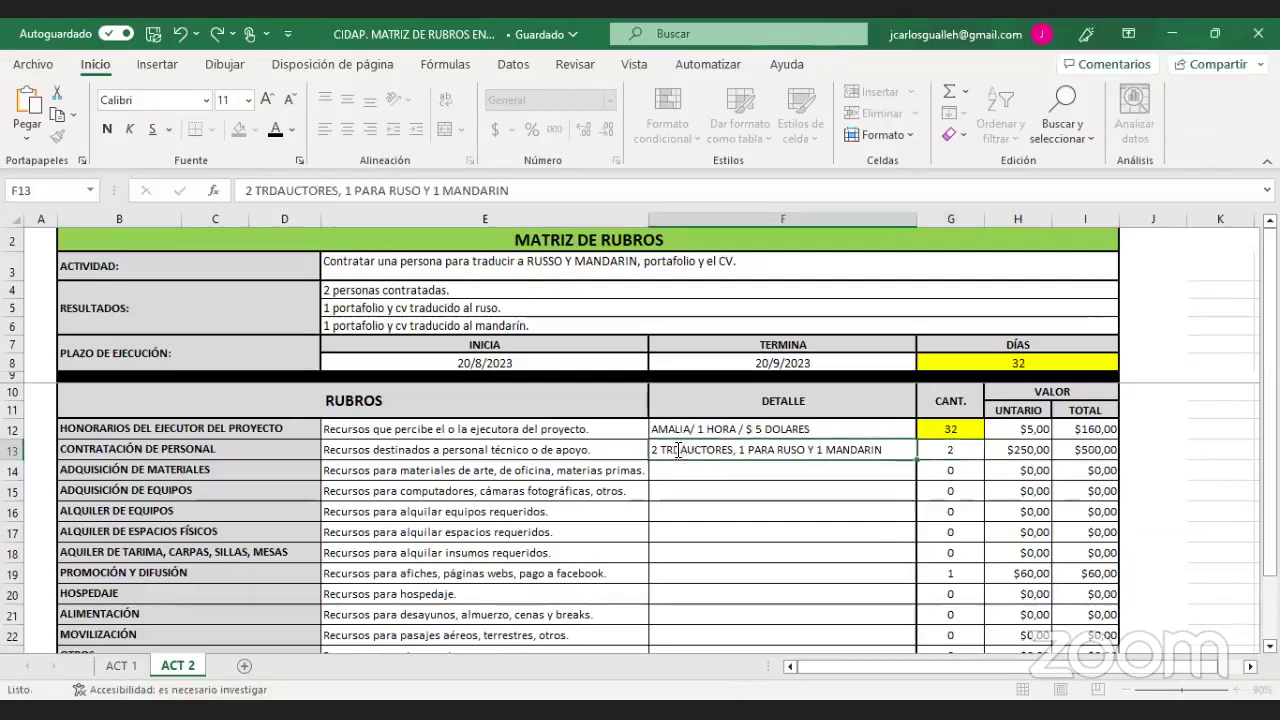
drag(674, 450, 691, 451)
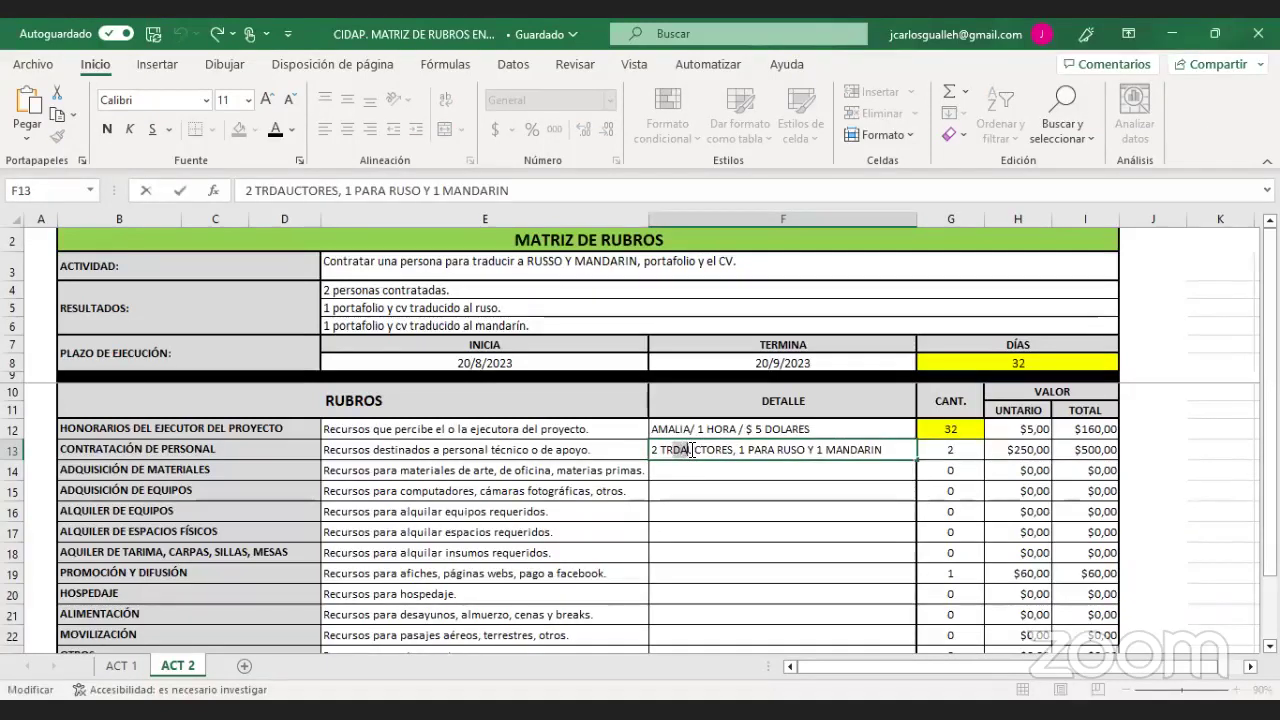
key(BackSpace)
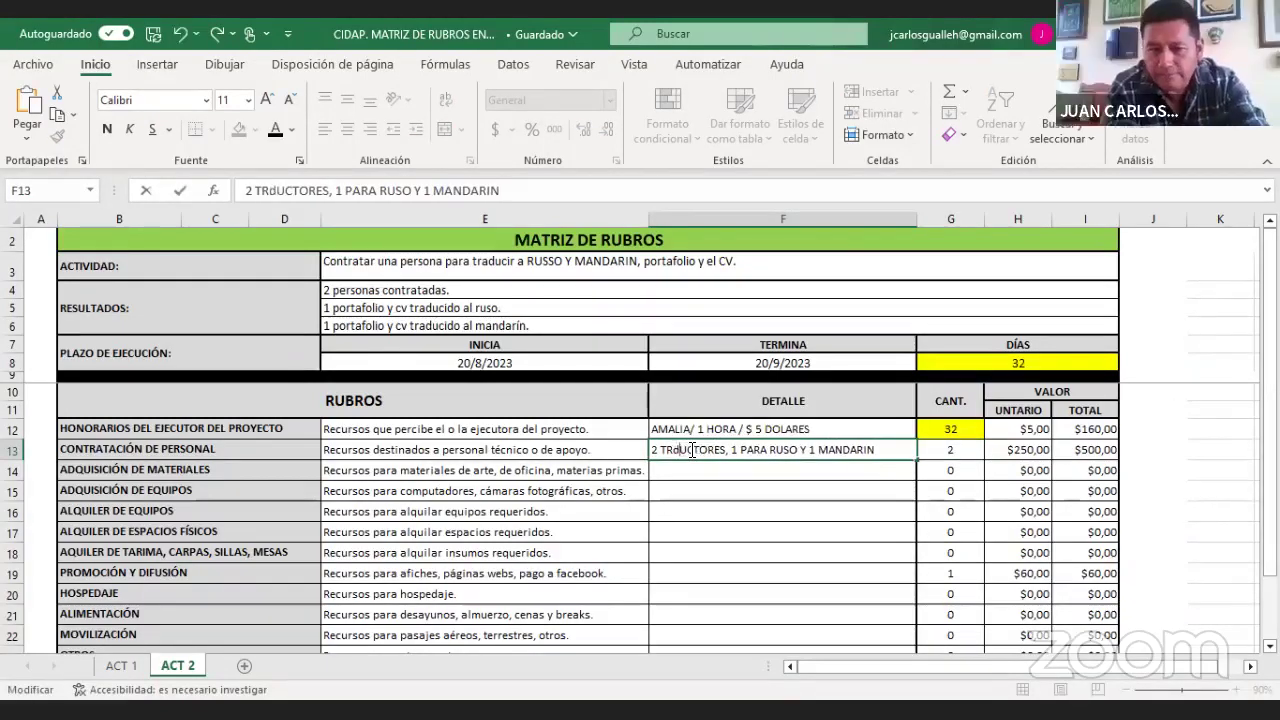
key(Delete)
text(AD)
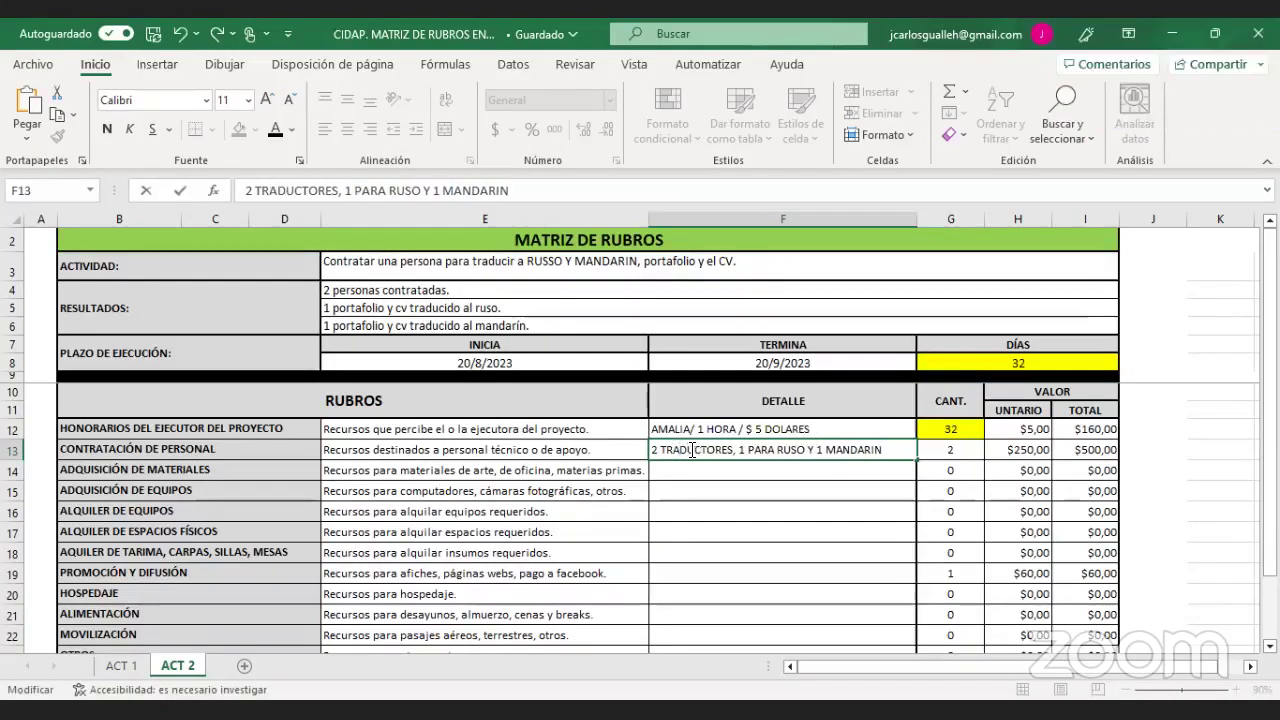
- Set the unit value of CONTRATACIÓN DE PERSONAL to 600 for the two translators
click(731, 469)
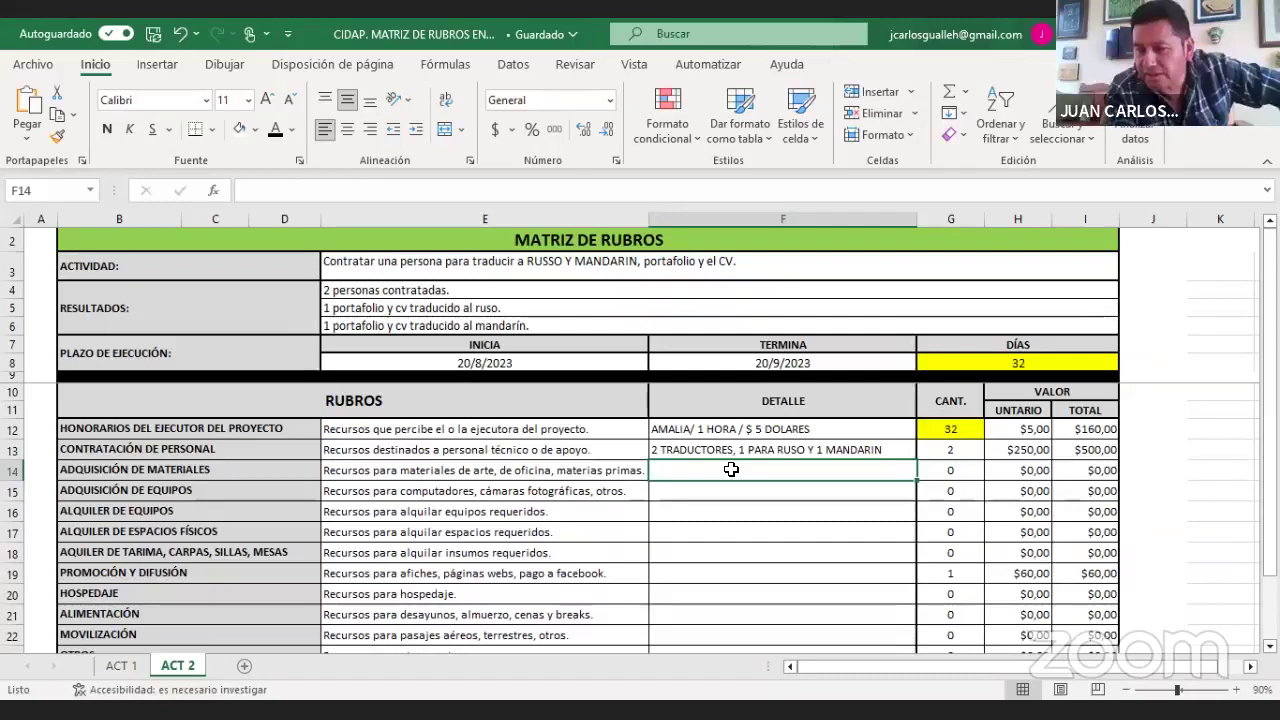
click(951, 450)
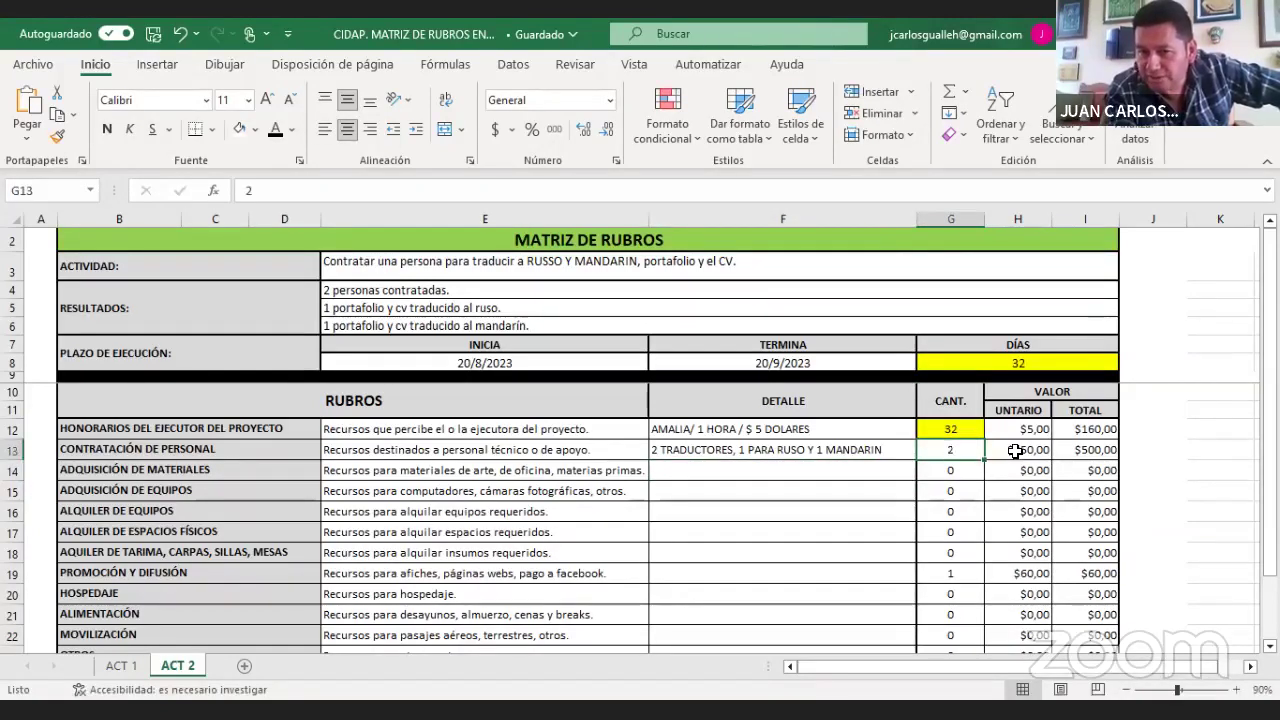
click(1015, 451)
text(600)
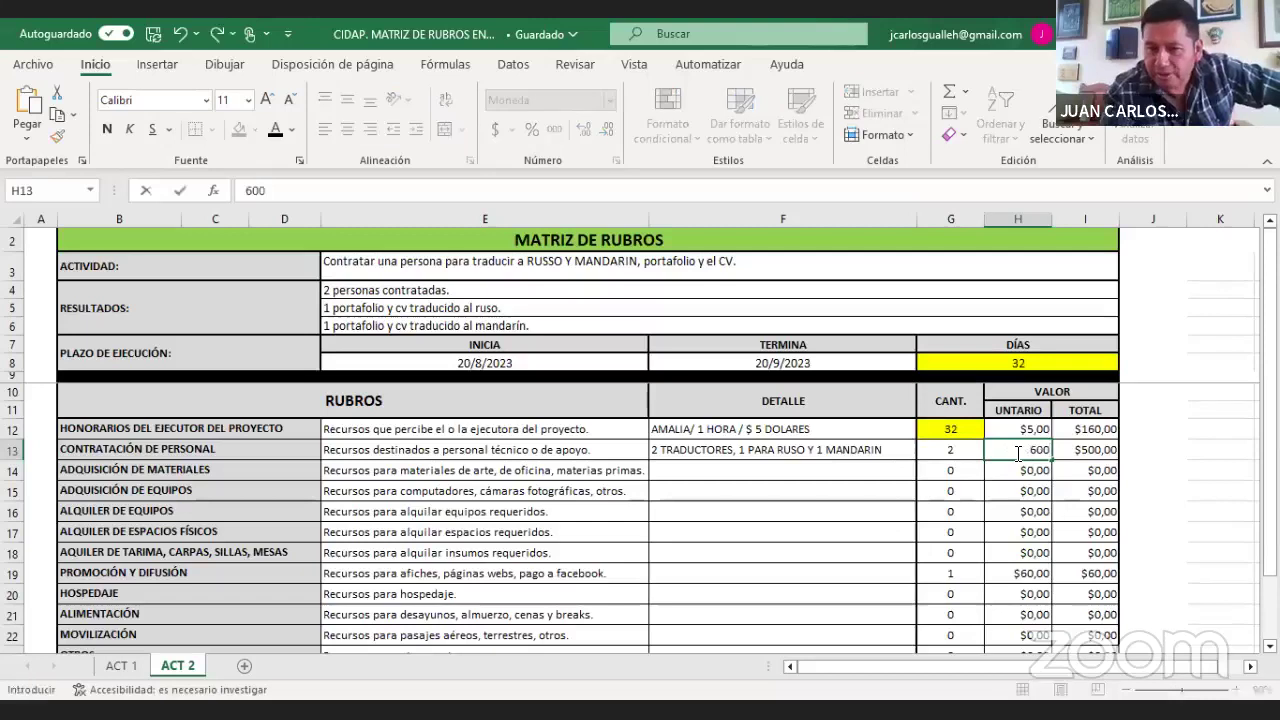
click(1166, 447)
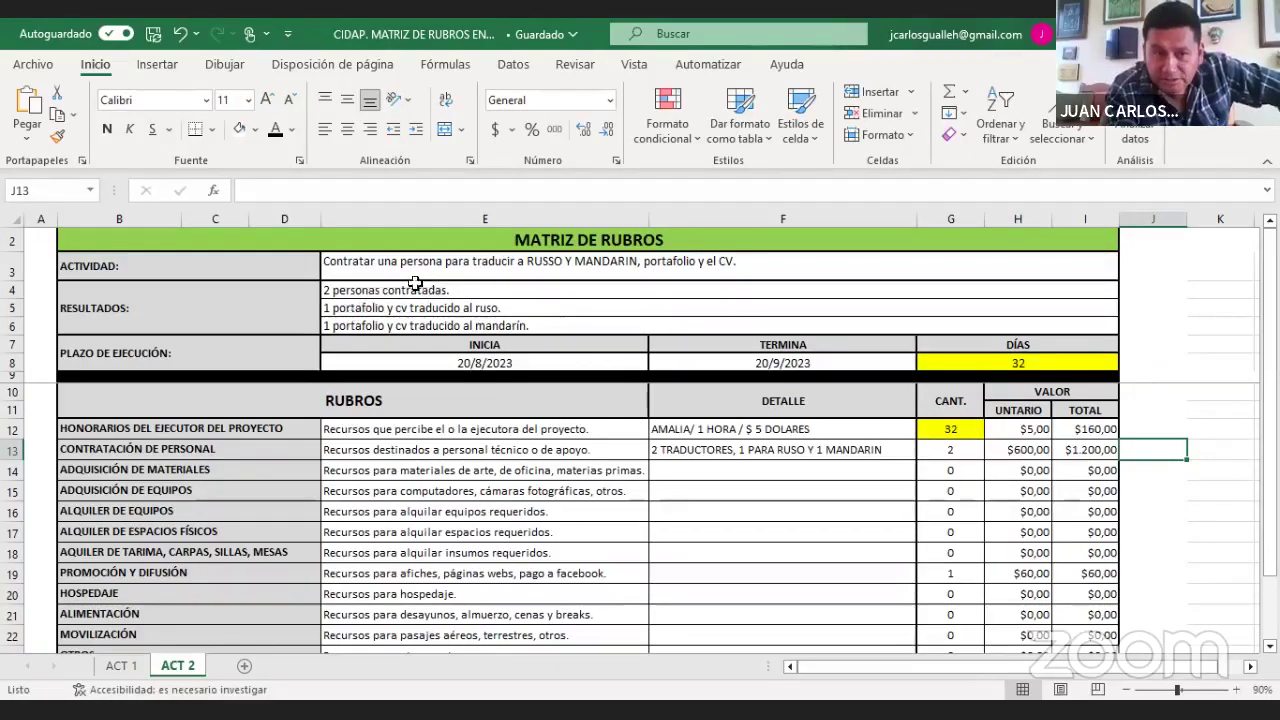
click(702, 457)
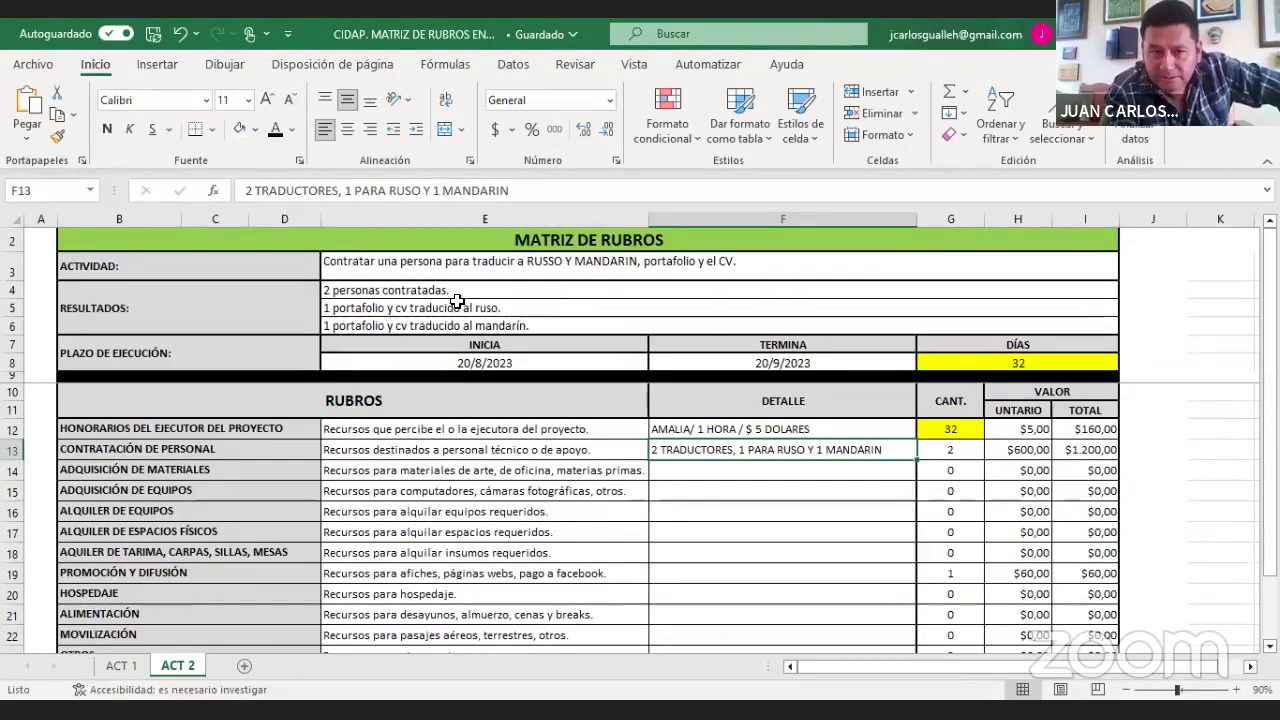
- Enter "RESMILLA DE PAPEL BOND, CARPETAS" as the detail for ADQUISICIÓN DE MATERIALES
click(240, 471)
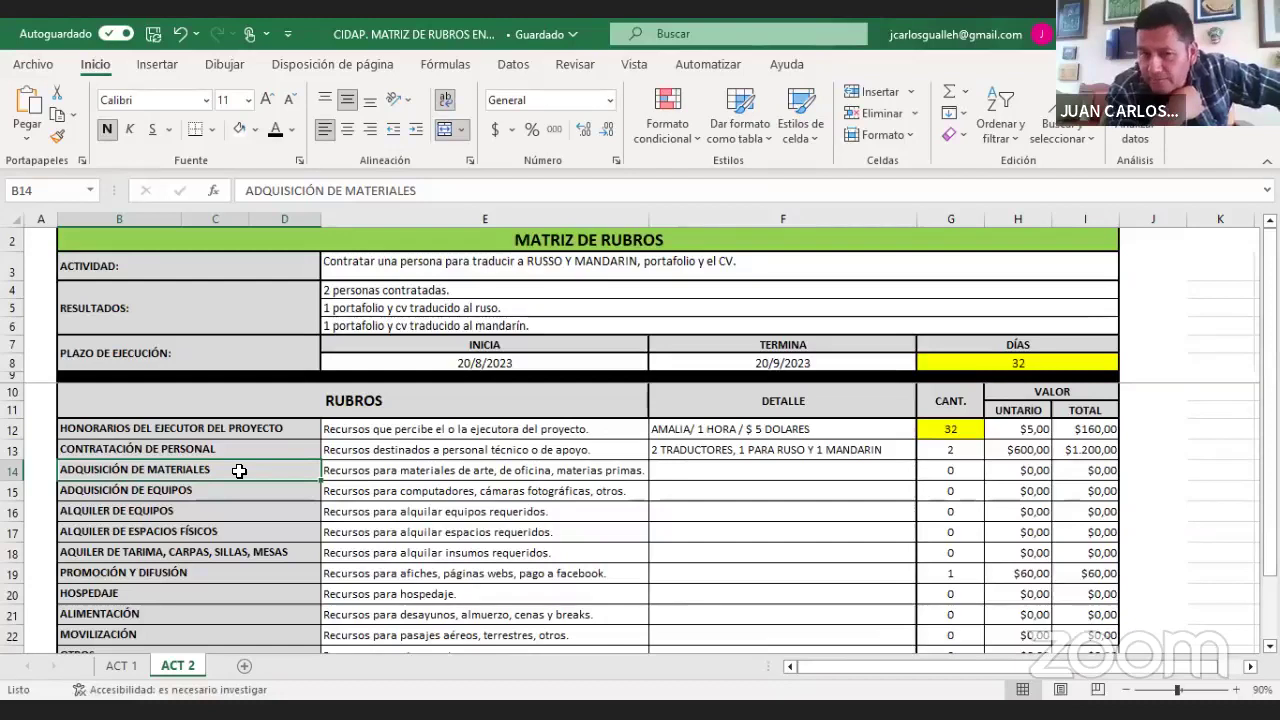
click(671, 467)
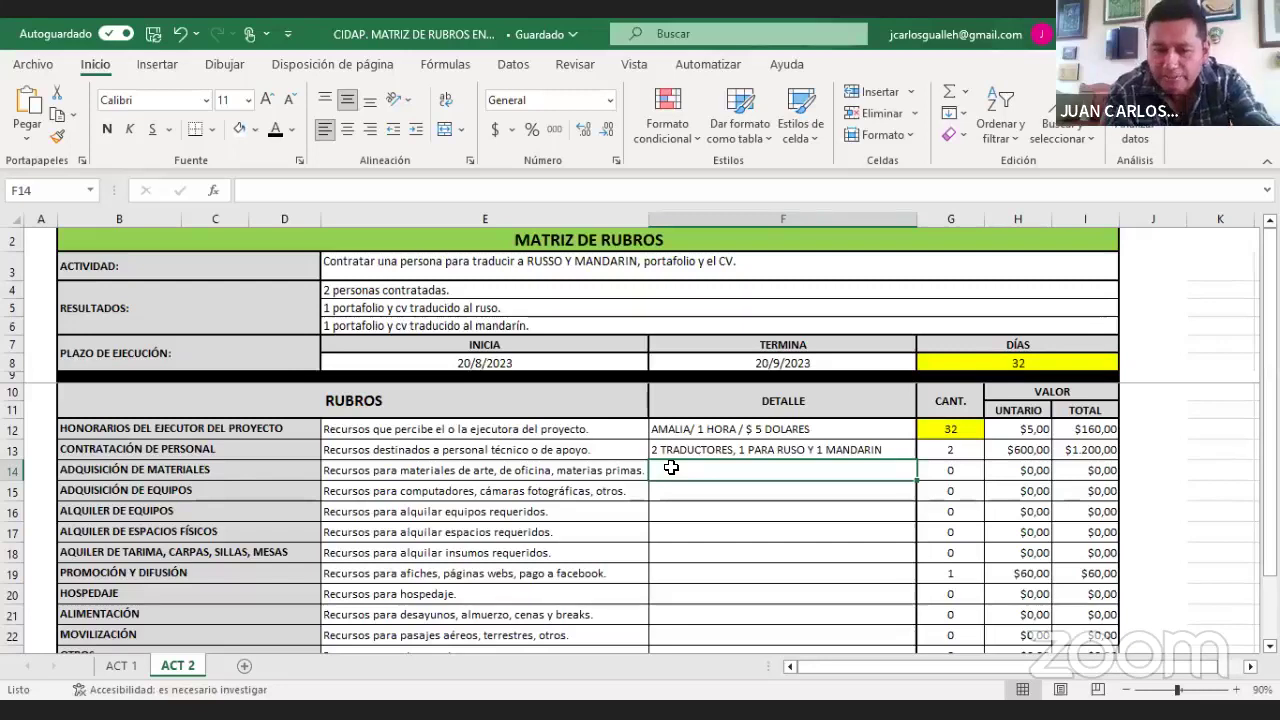
text(RESMILLA DE ÁÉ)
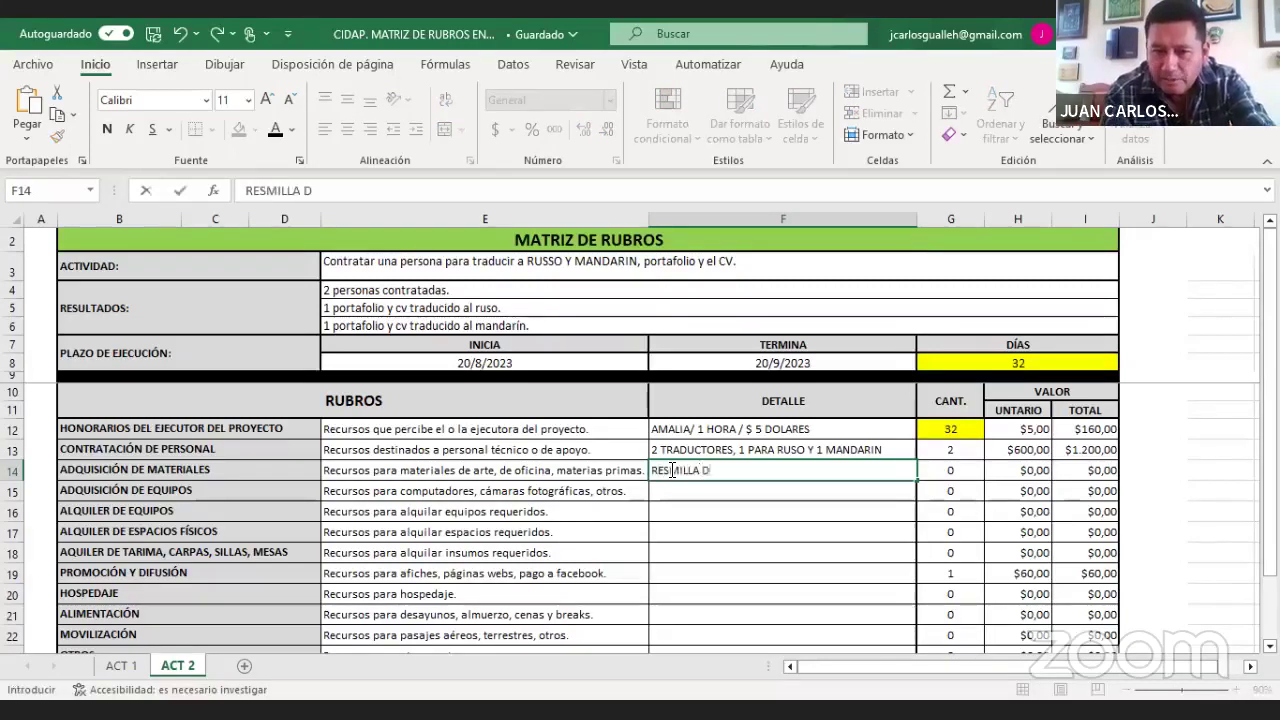
key(BackSpace)
key(BackSpace)
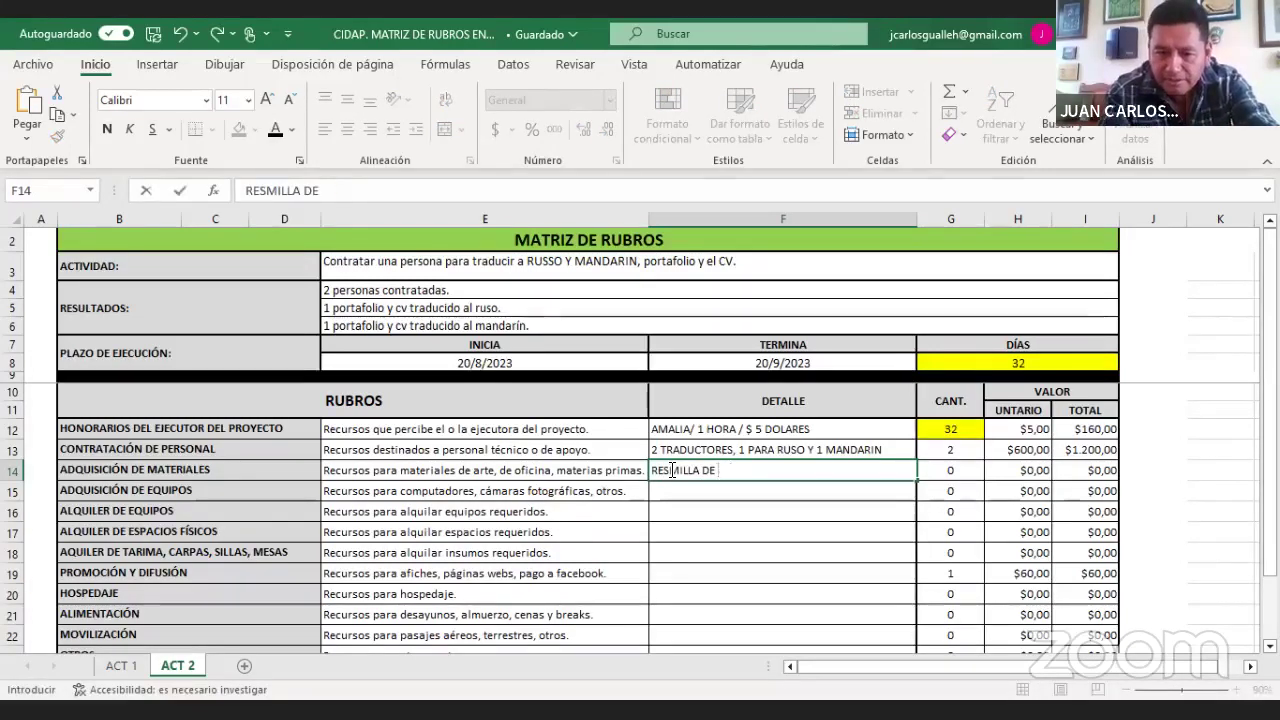
text(PAPEL BOND,)
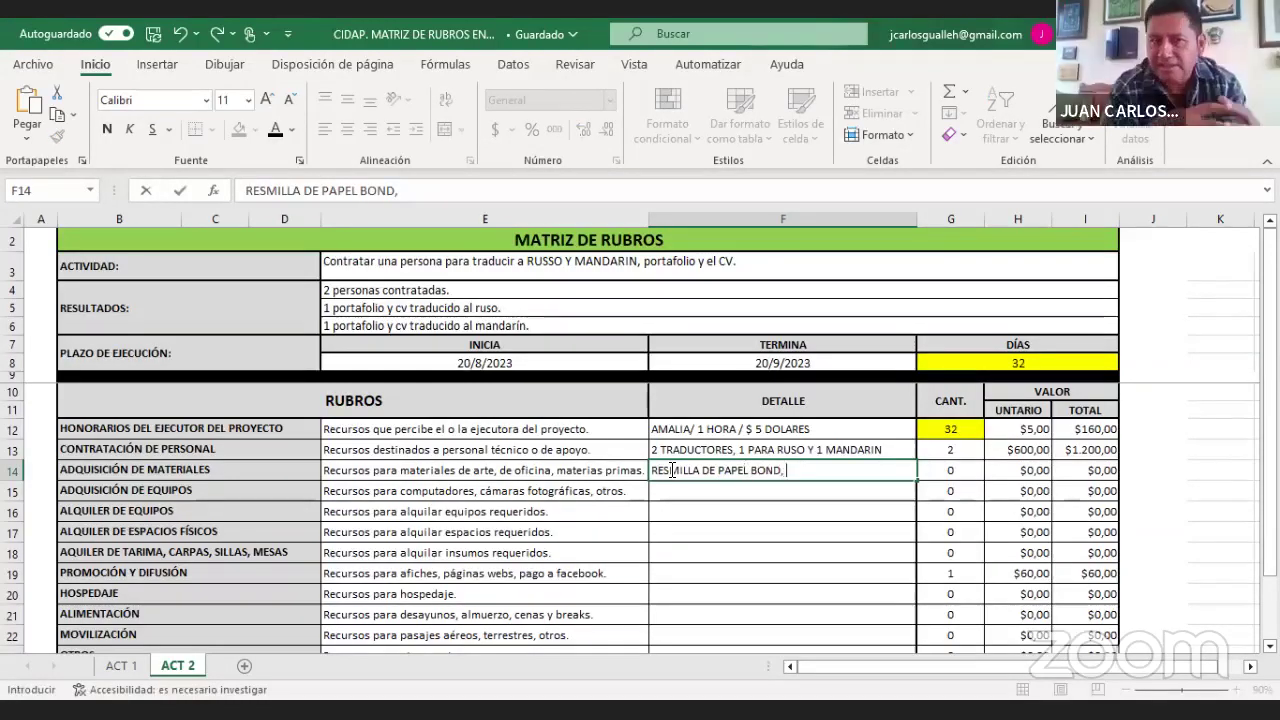
text( CARPETAS)
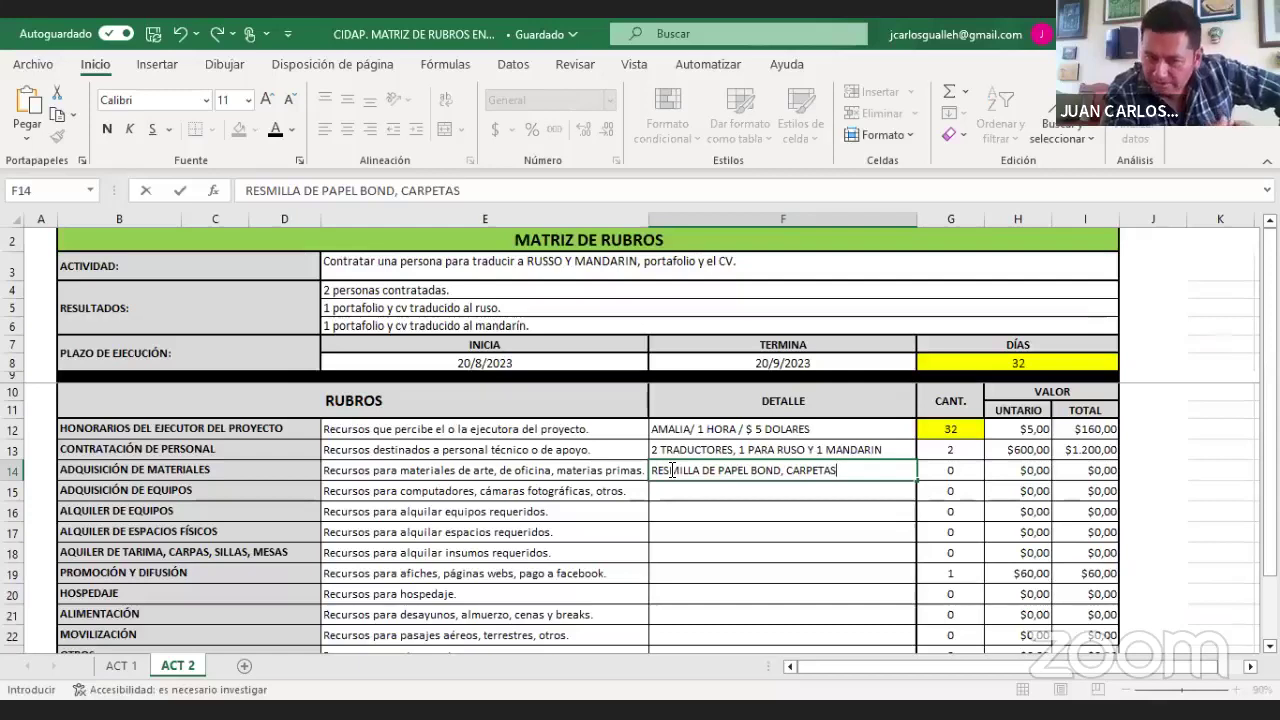
- Set the ADQUISICIÓN DE MATERIALES quantity to 1 and its unit value to 50
click(935, 471)
text(1)
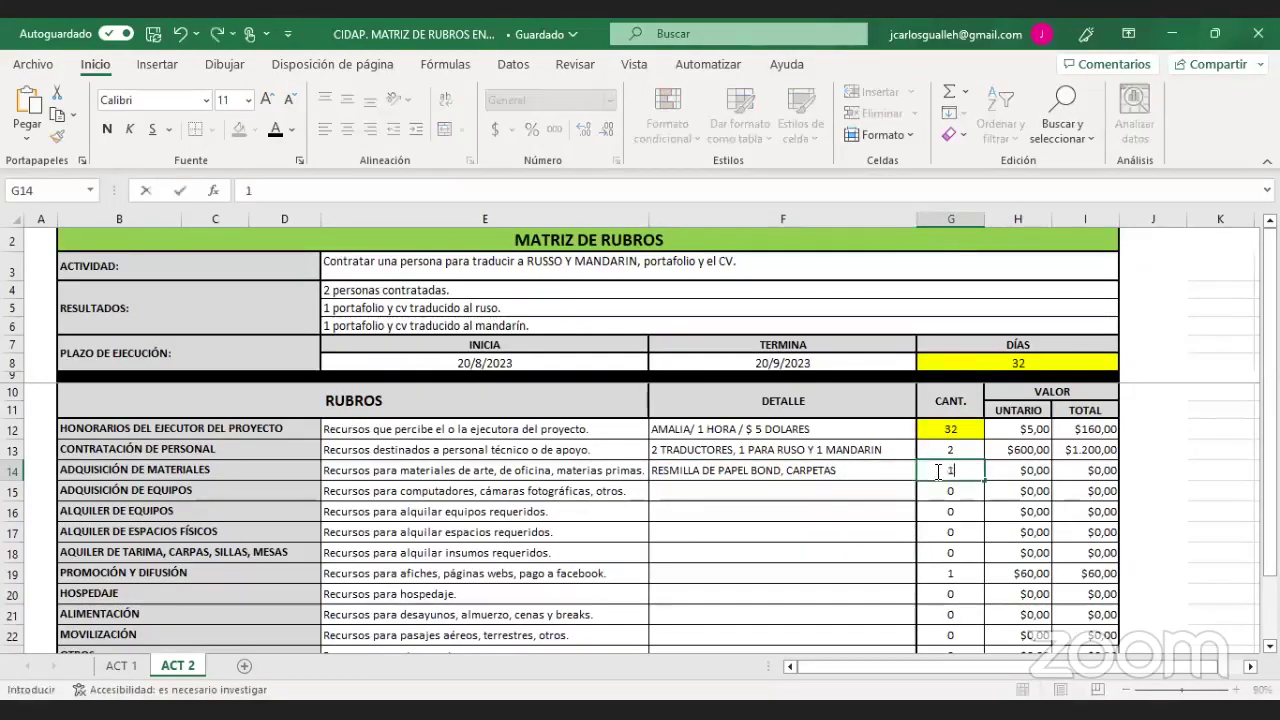
key(Tab)
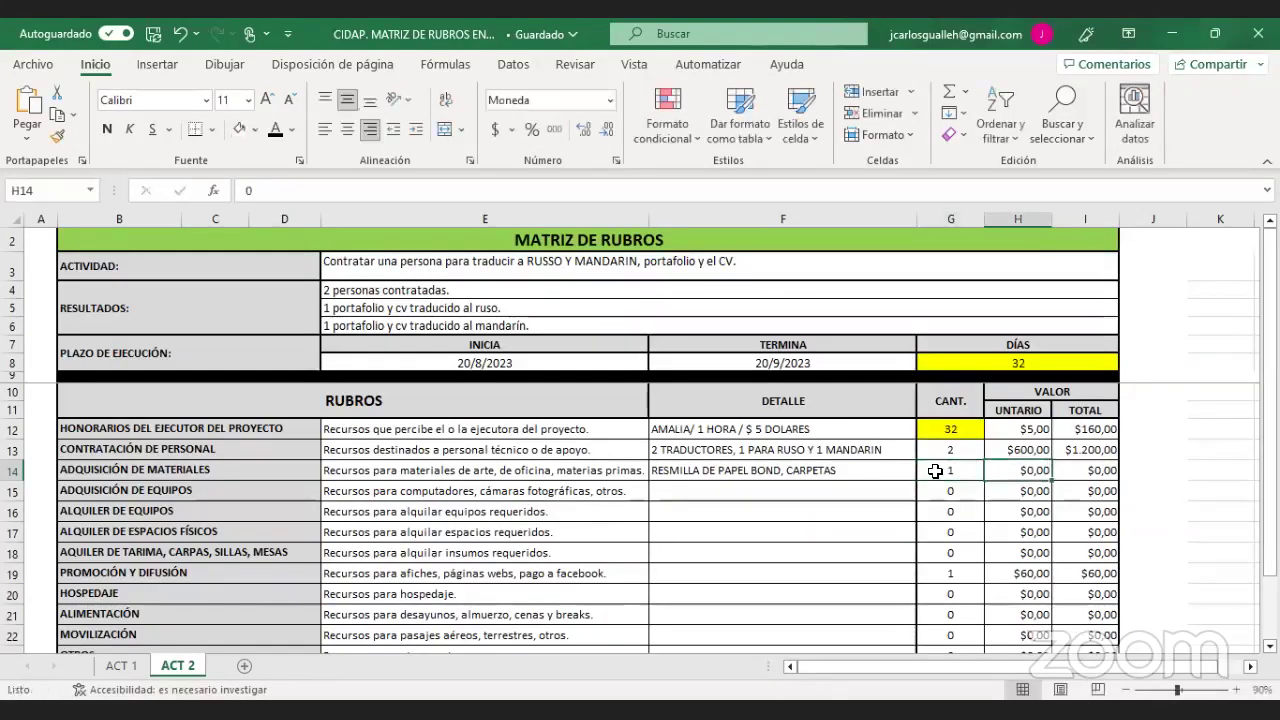
text(50)
key(Return)
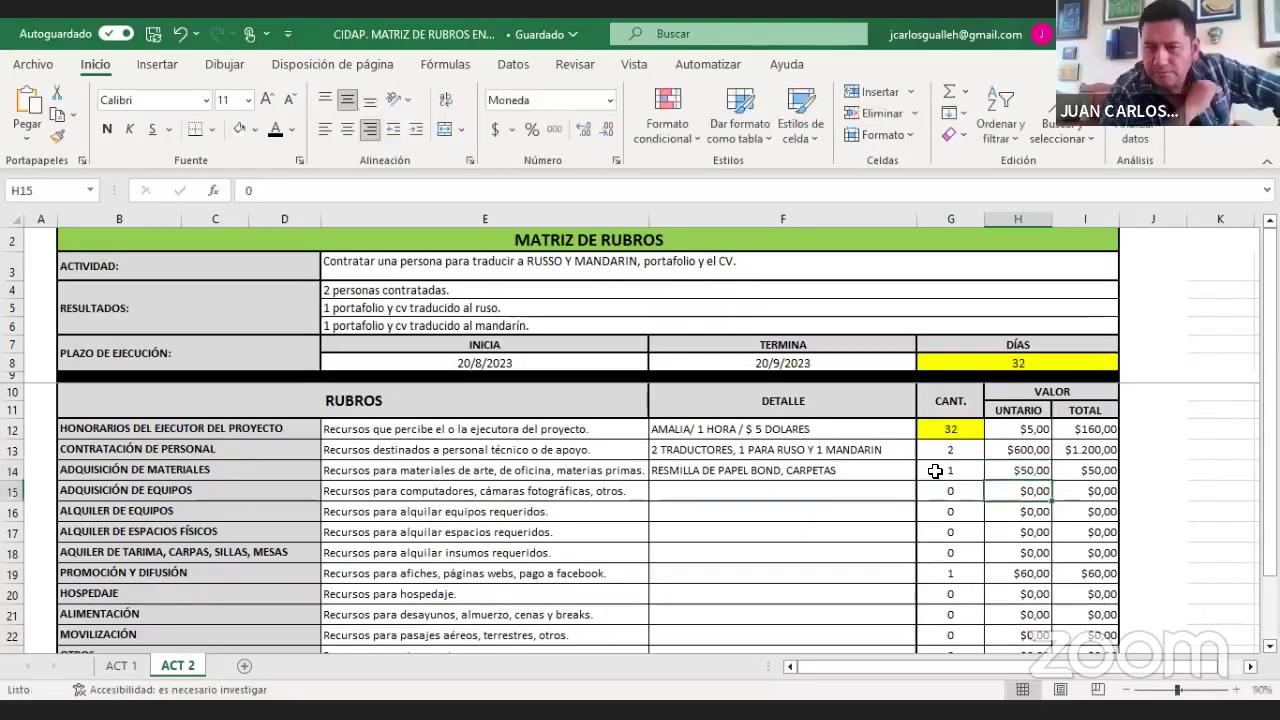
- Review the remaining budget items from ADQUISICIÓN DE EQUIPOS down to OTROS to see which ones apply to this activity
click(241, 485)
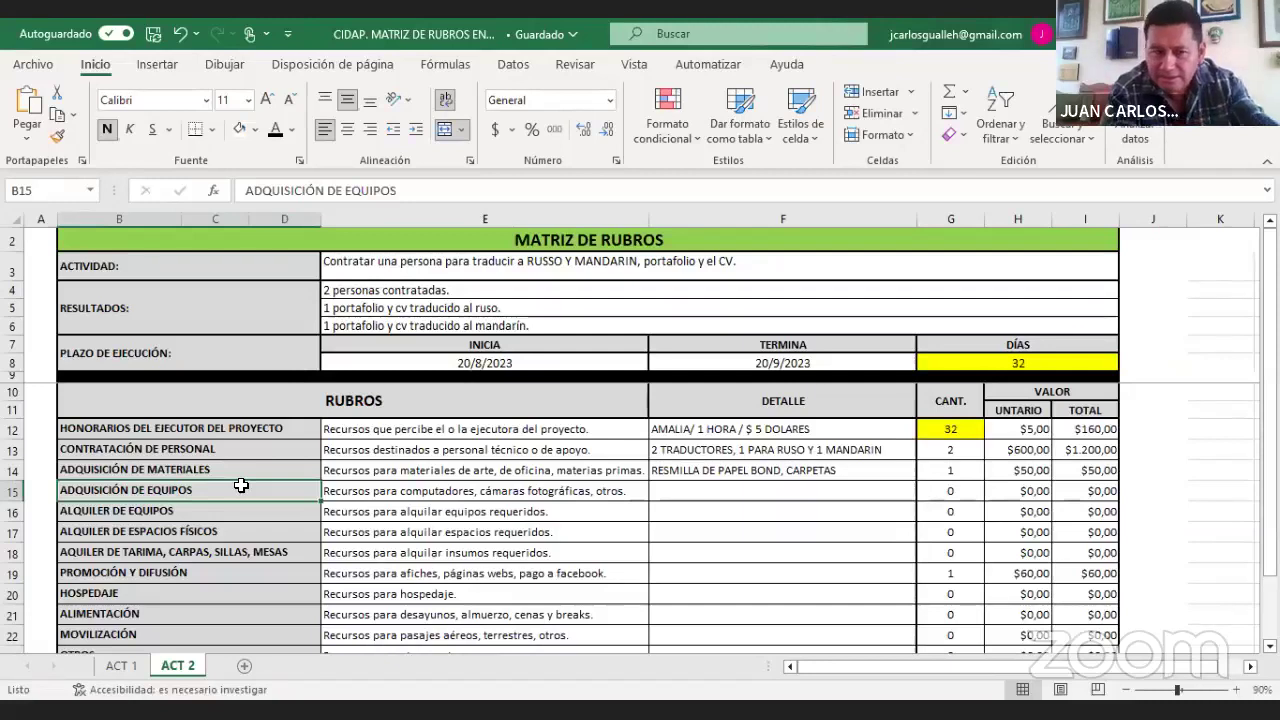
key(Down)
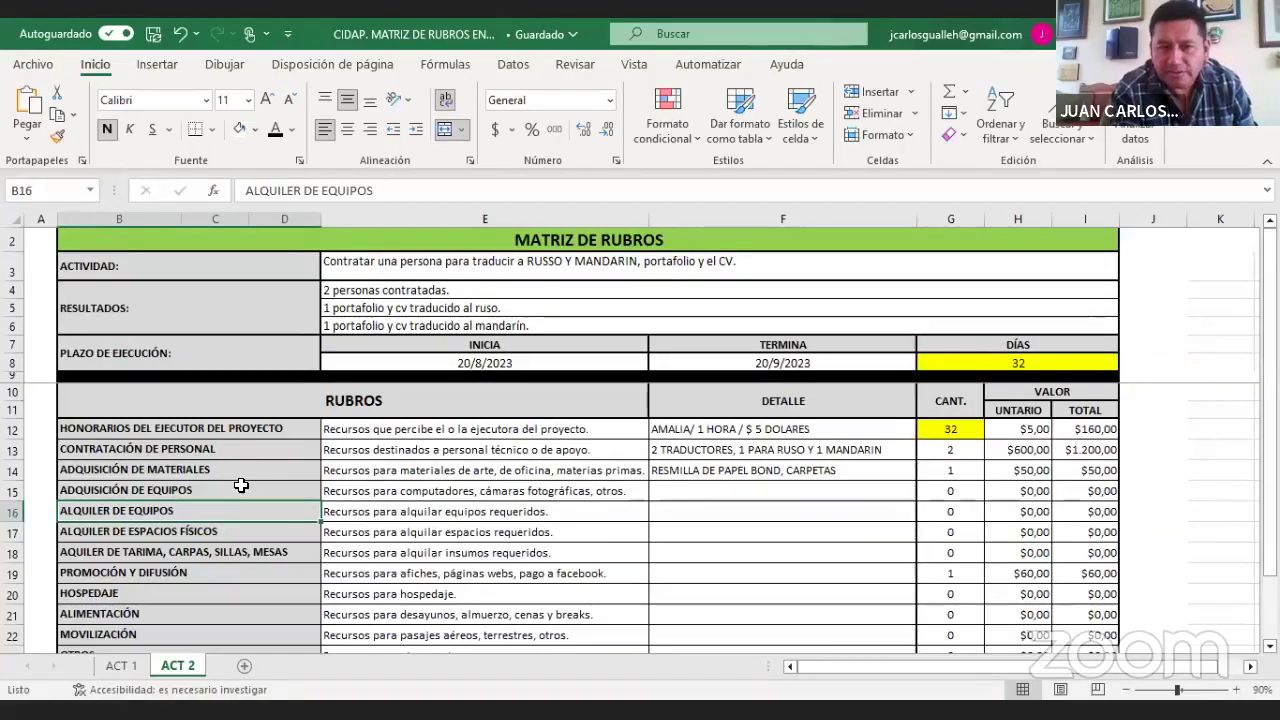
key(Down)
key(Down)
key(Down)
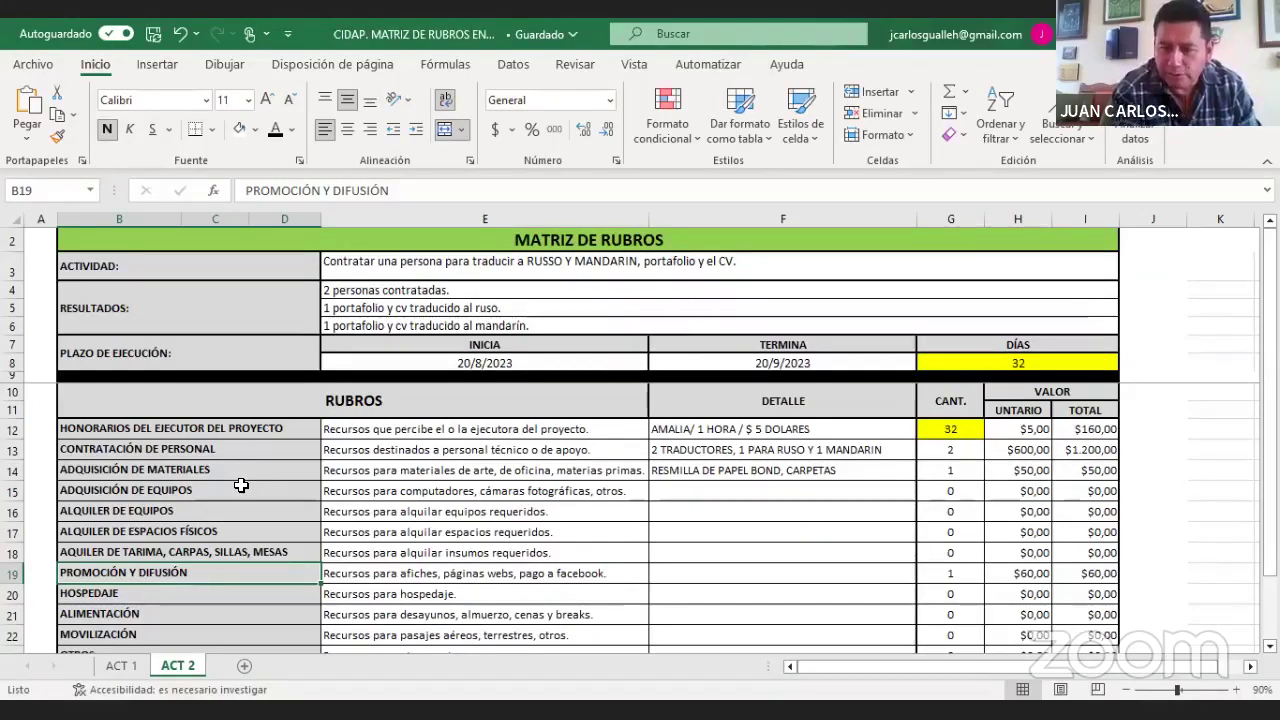
key(Down)
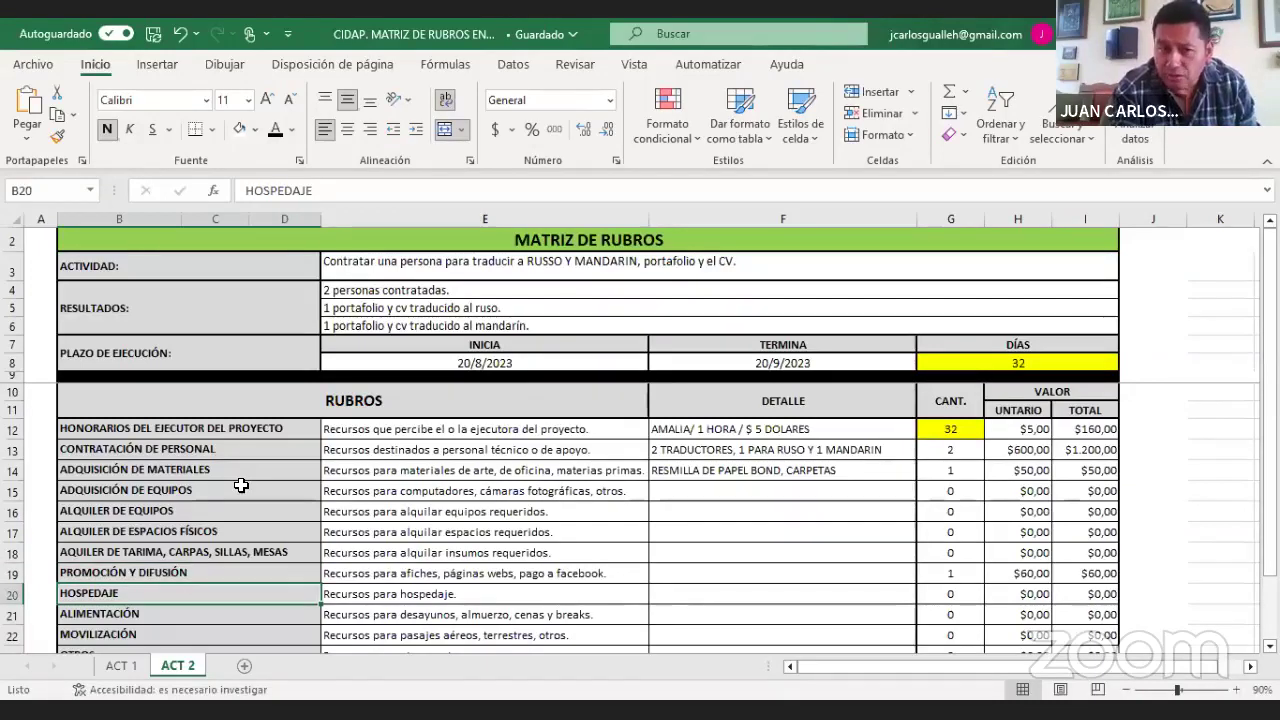
key(Down)
key(Down)
key(Down)
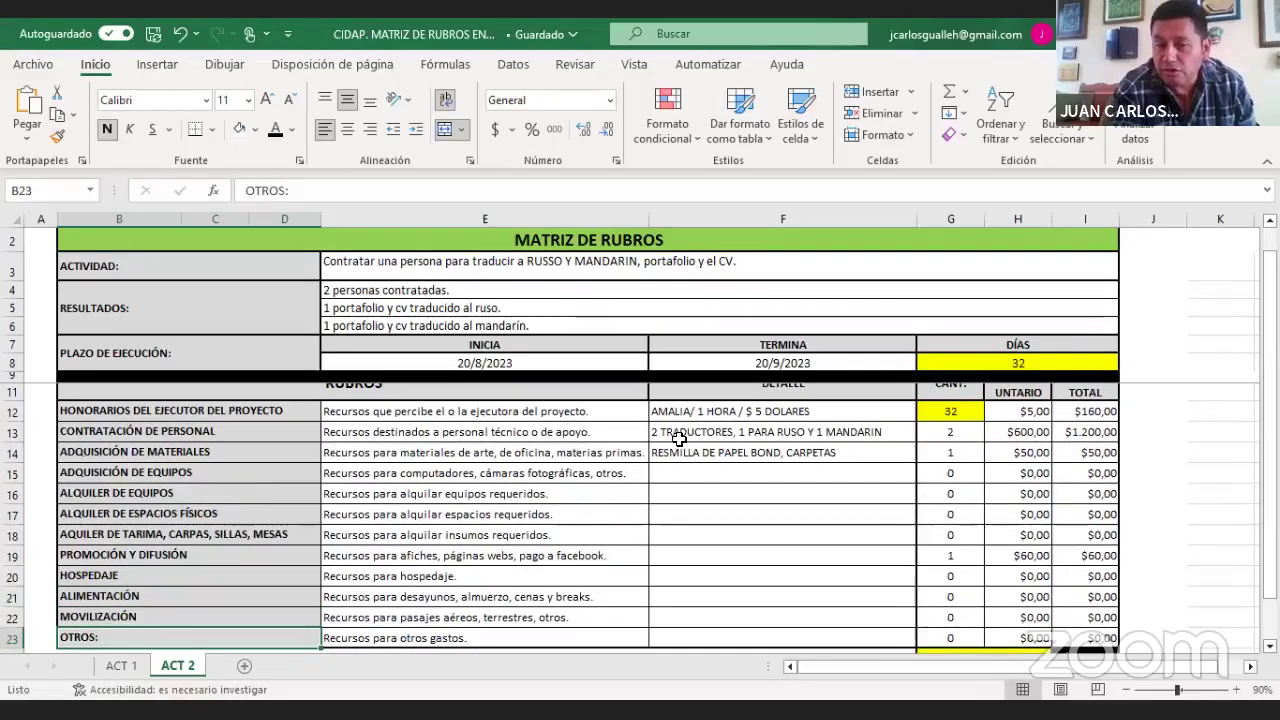
click(785, 632)
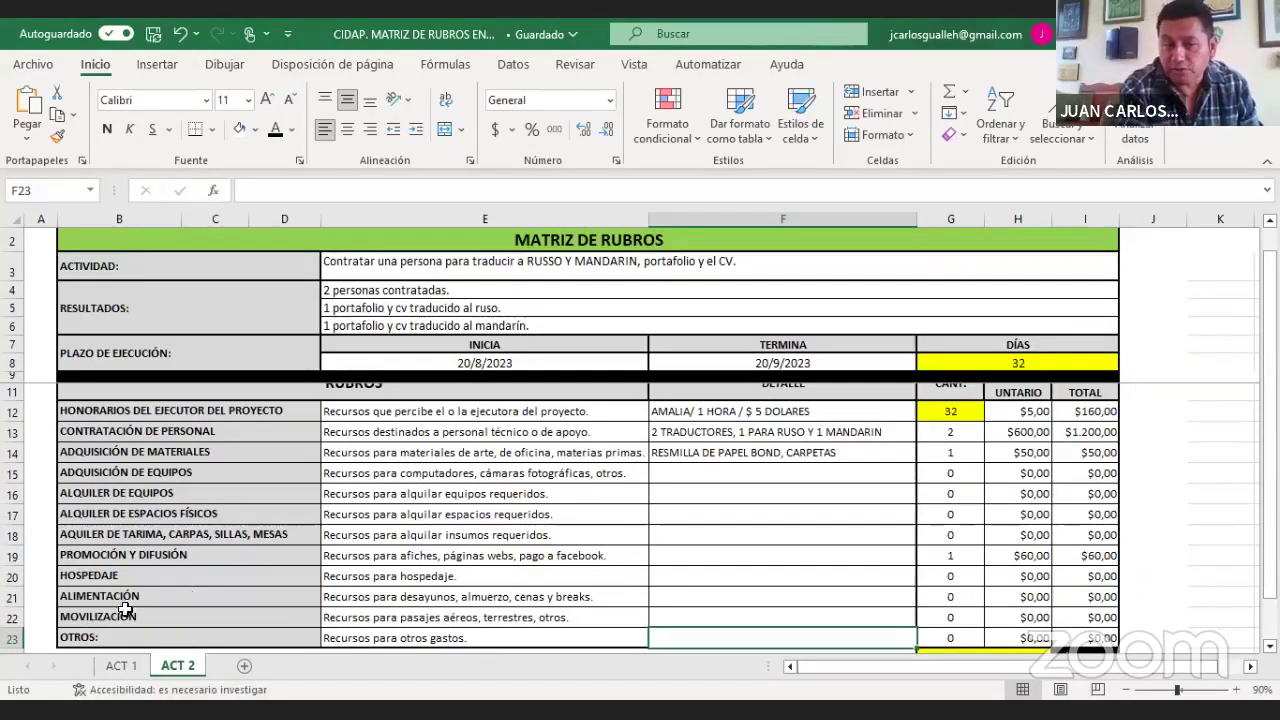
click(90, 640)
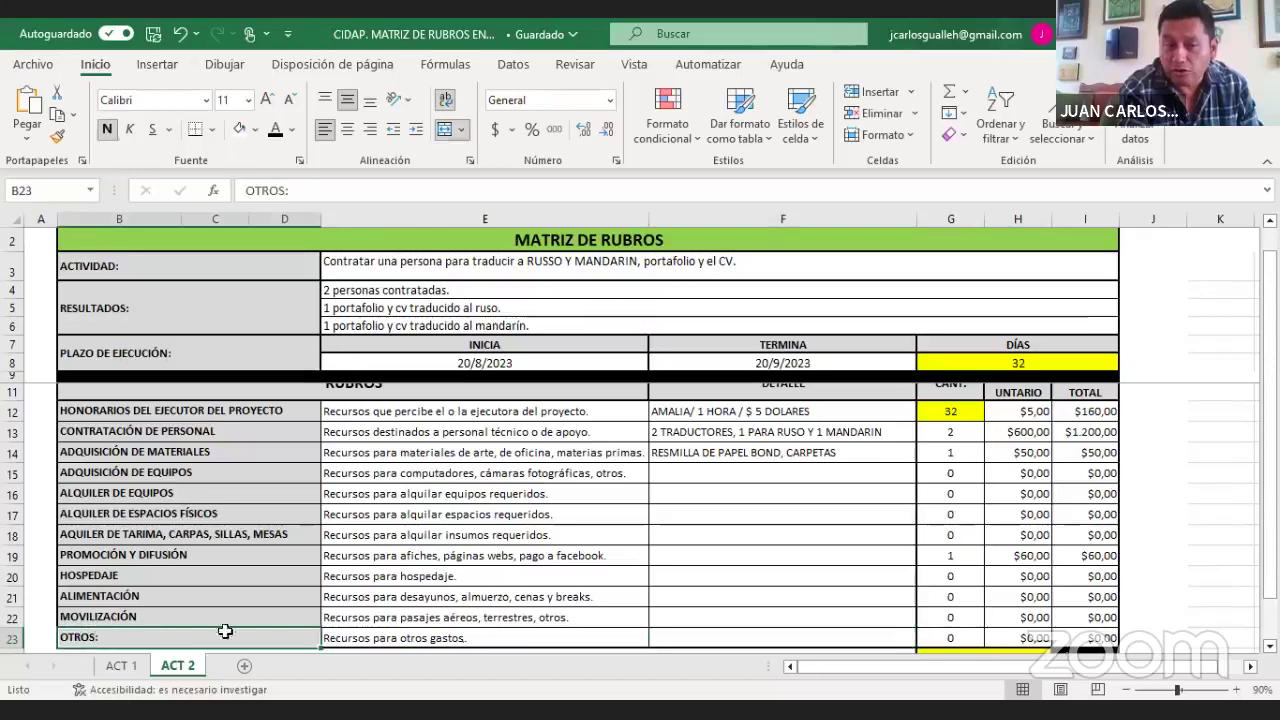
click(699, 637)
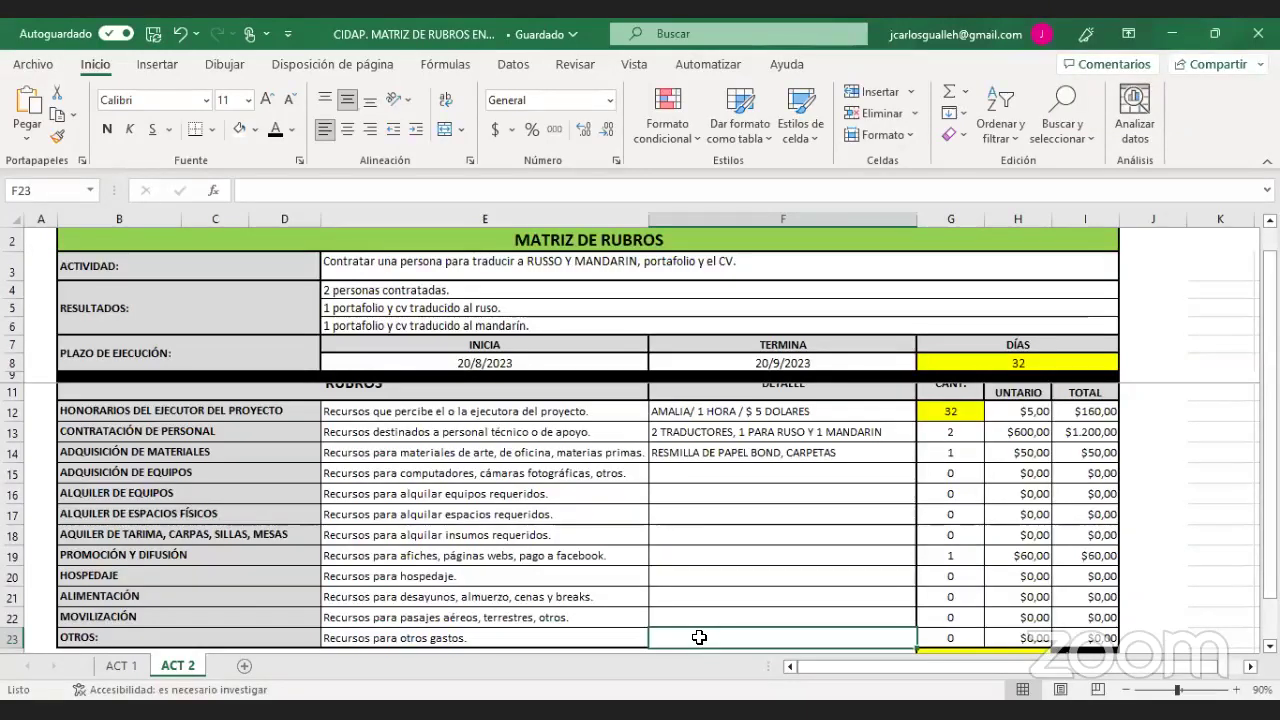
- Set both the quantity and the unit value of PROMOCIÓN Y DIFUSIÓN to 0
click(947, 552)
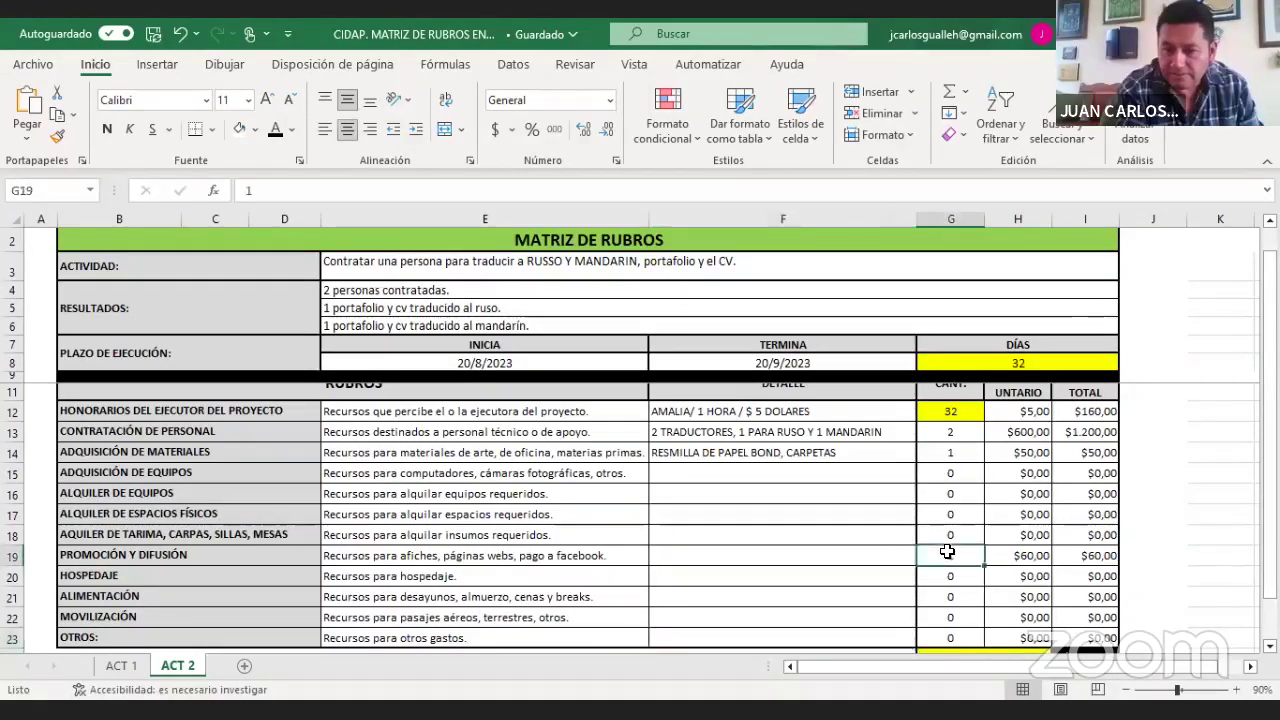
text(0)
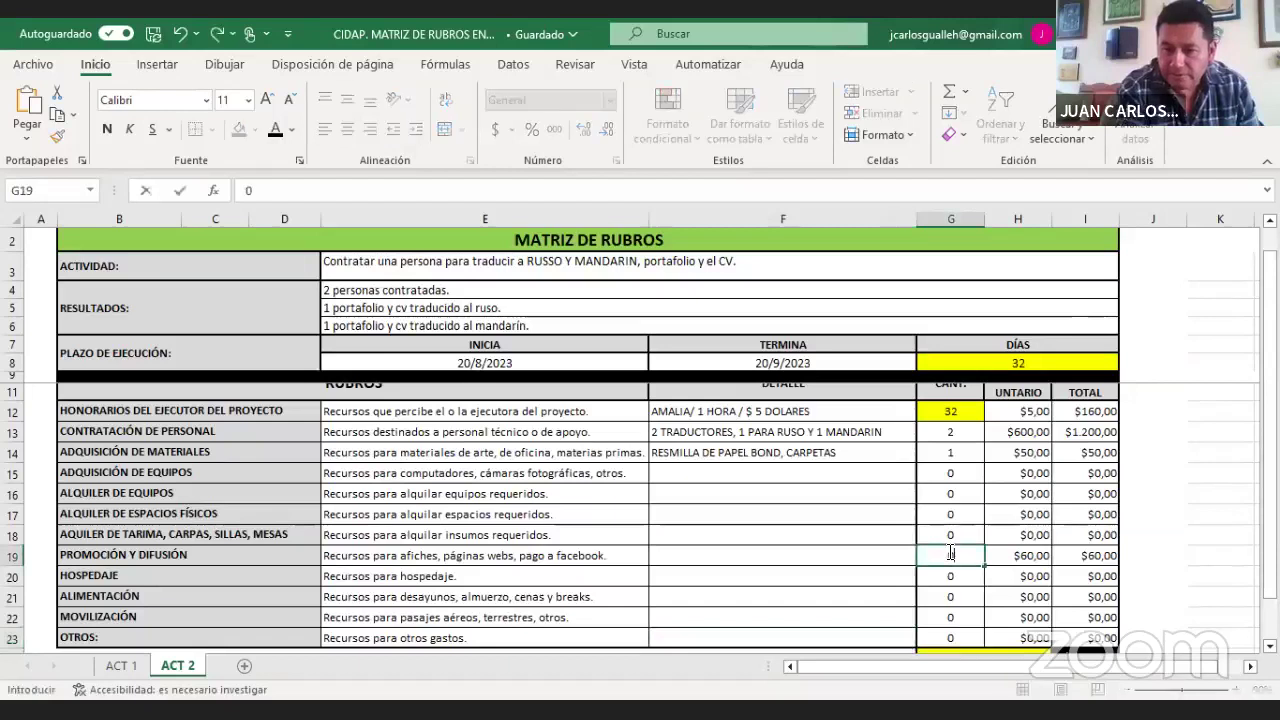
double_click(817, 569)
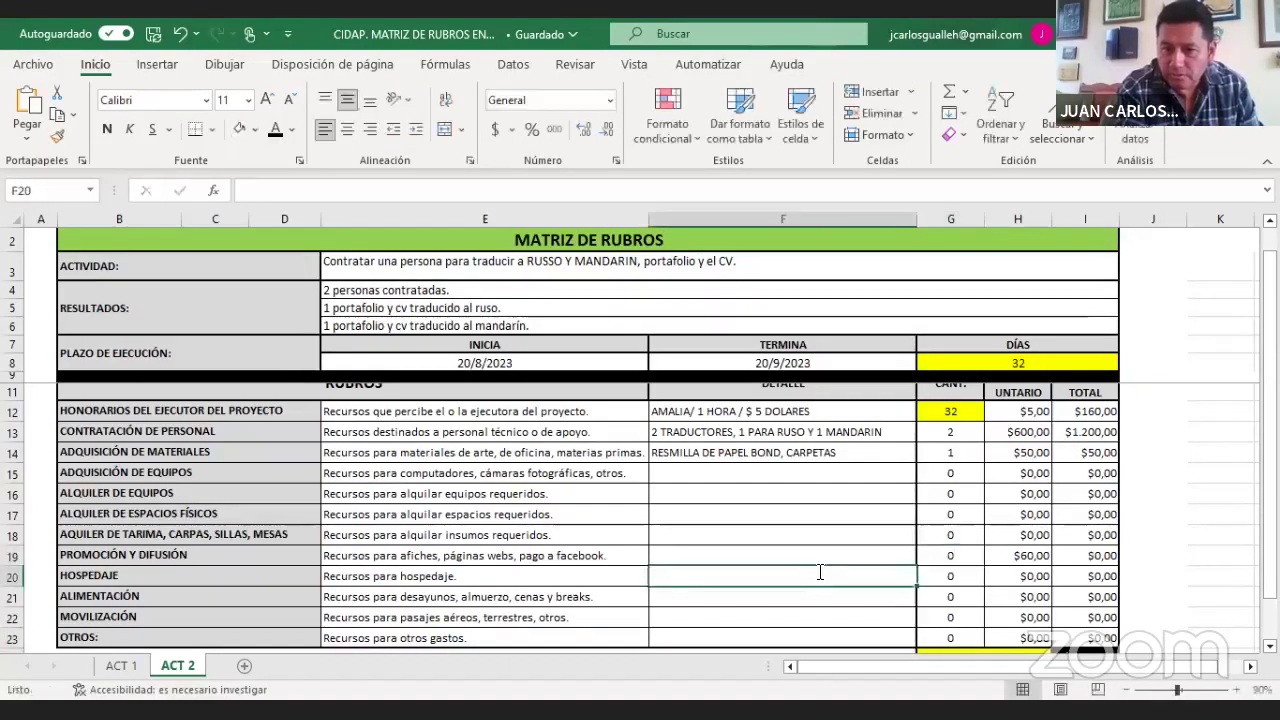
click(1030, 558)
text(0)
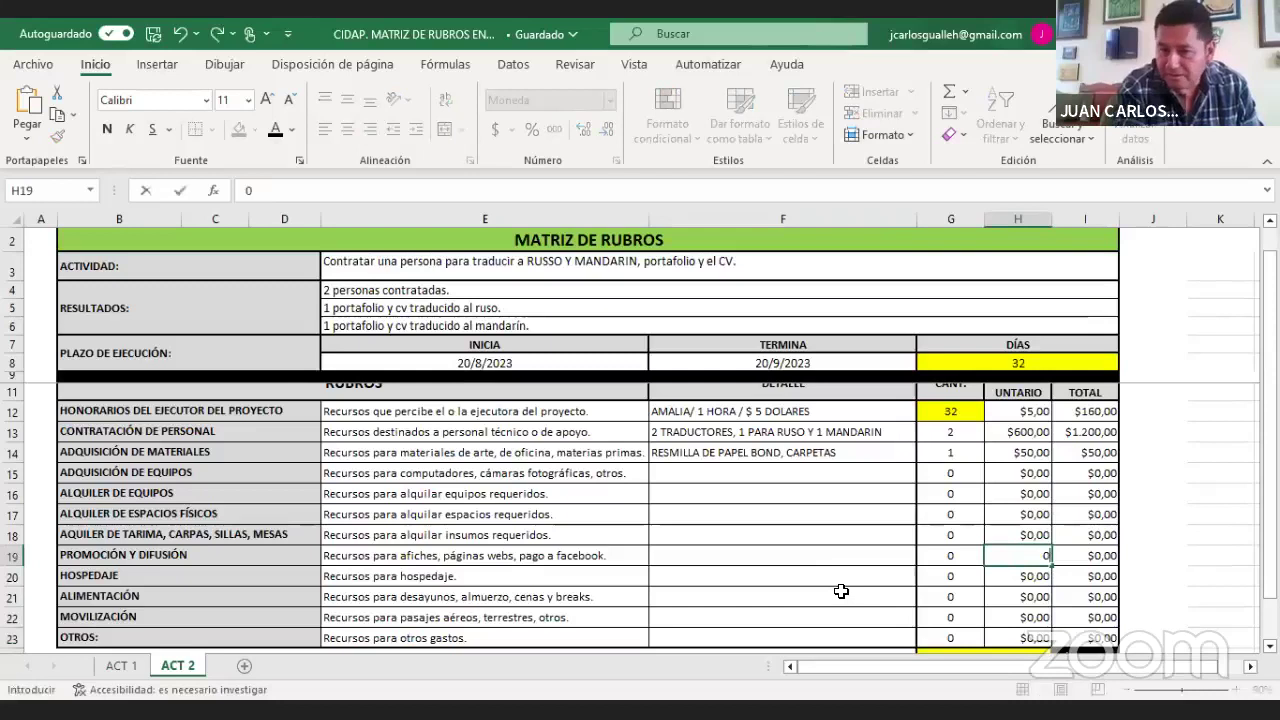
click(780, 536)
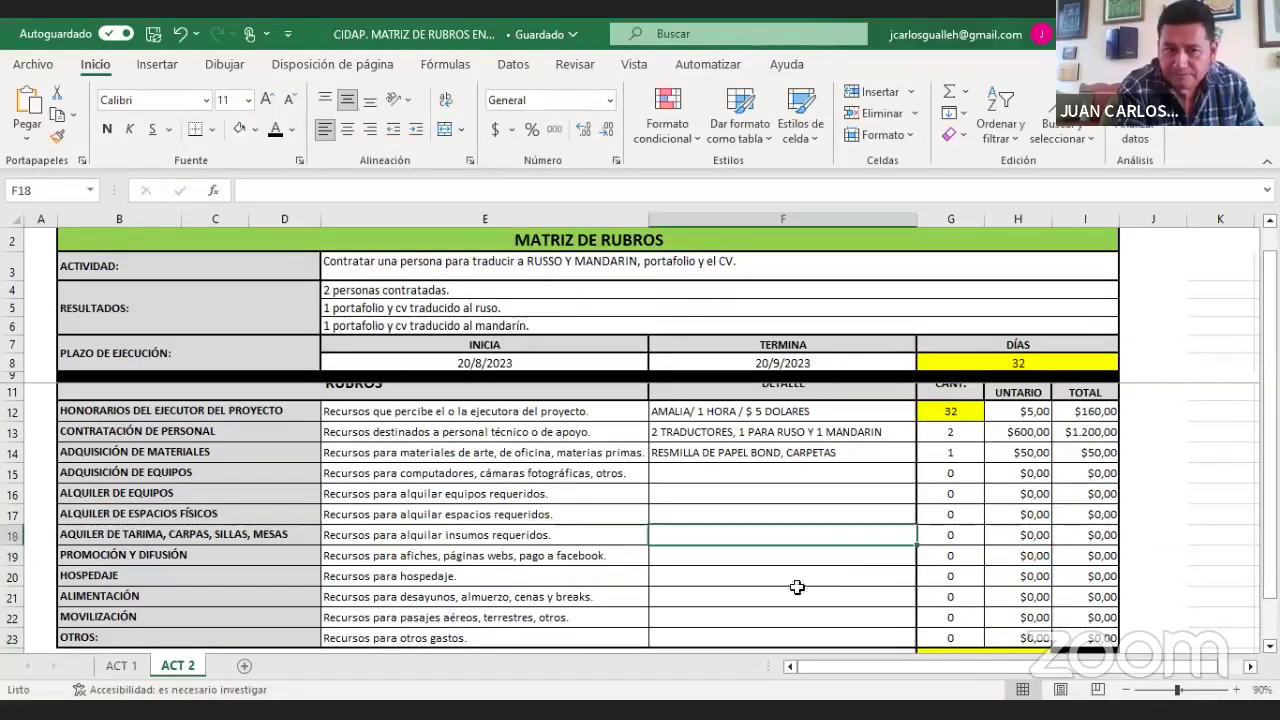
- Begin the detail text for the OTROS item with "FLA"
click(716, 632)
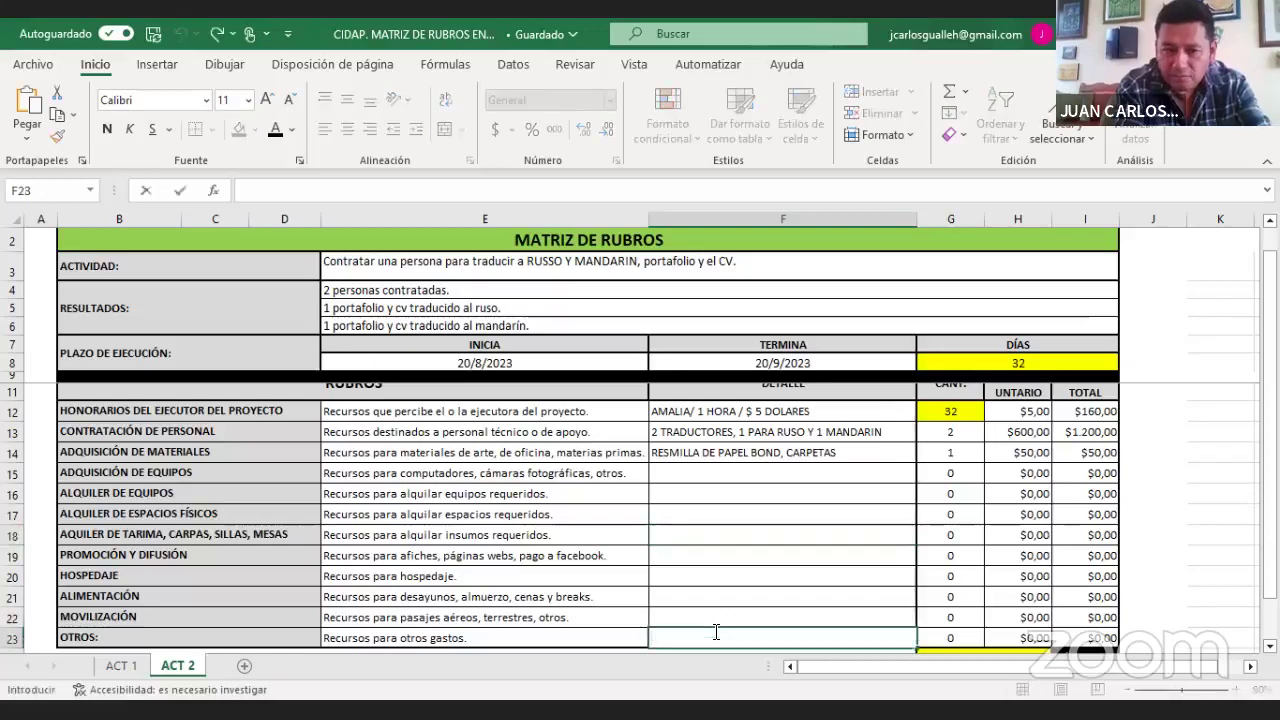
text(FLA)
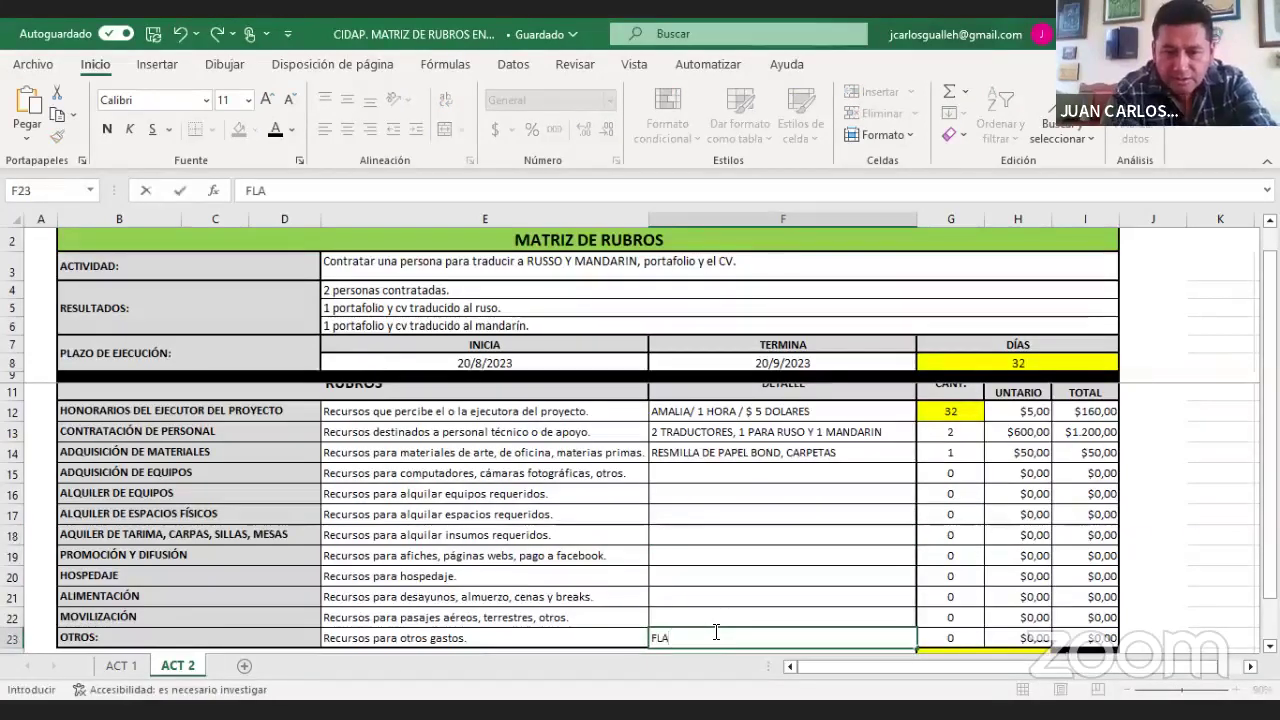
- Complete the detail of the OTROS row as "FLASH MEMORY O USB"
text(SK)
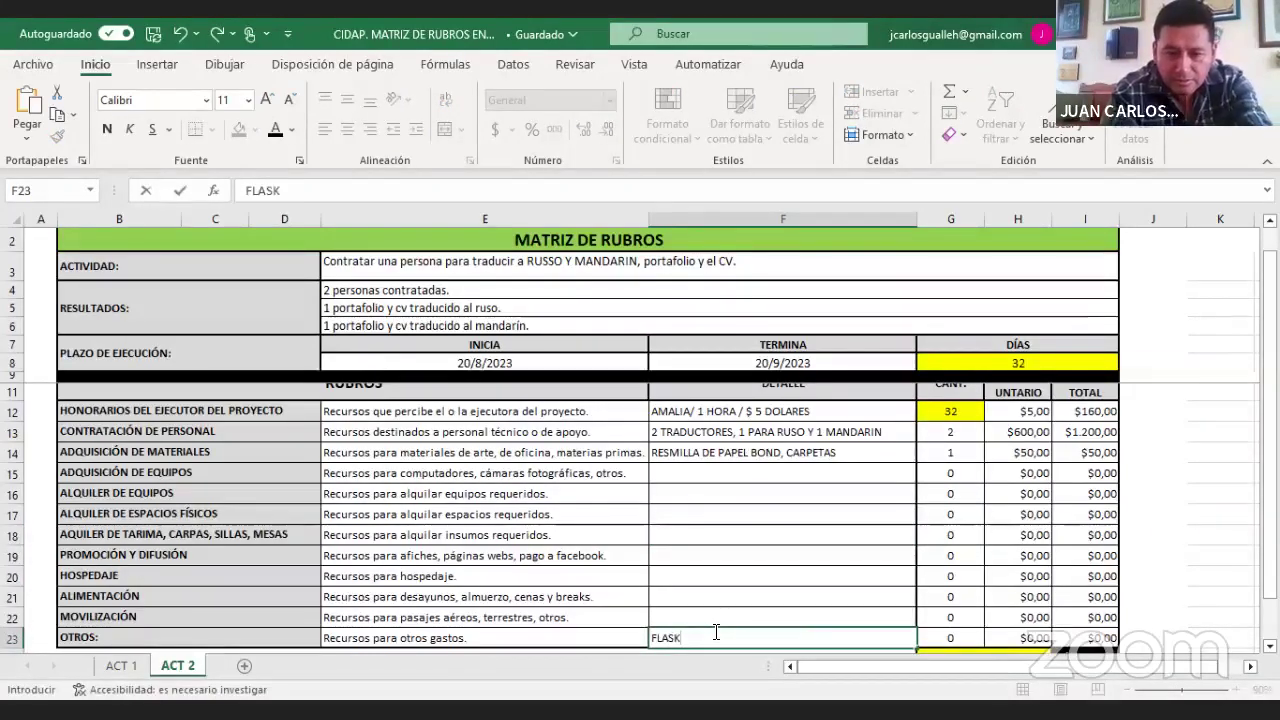
key(BackSpace)
text(H MEM)
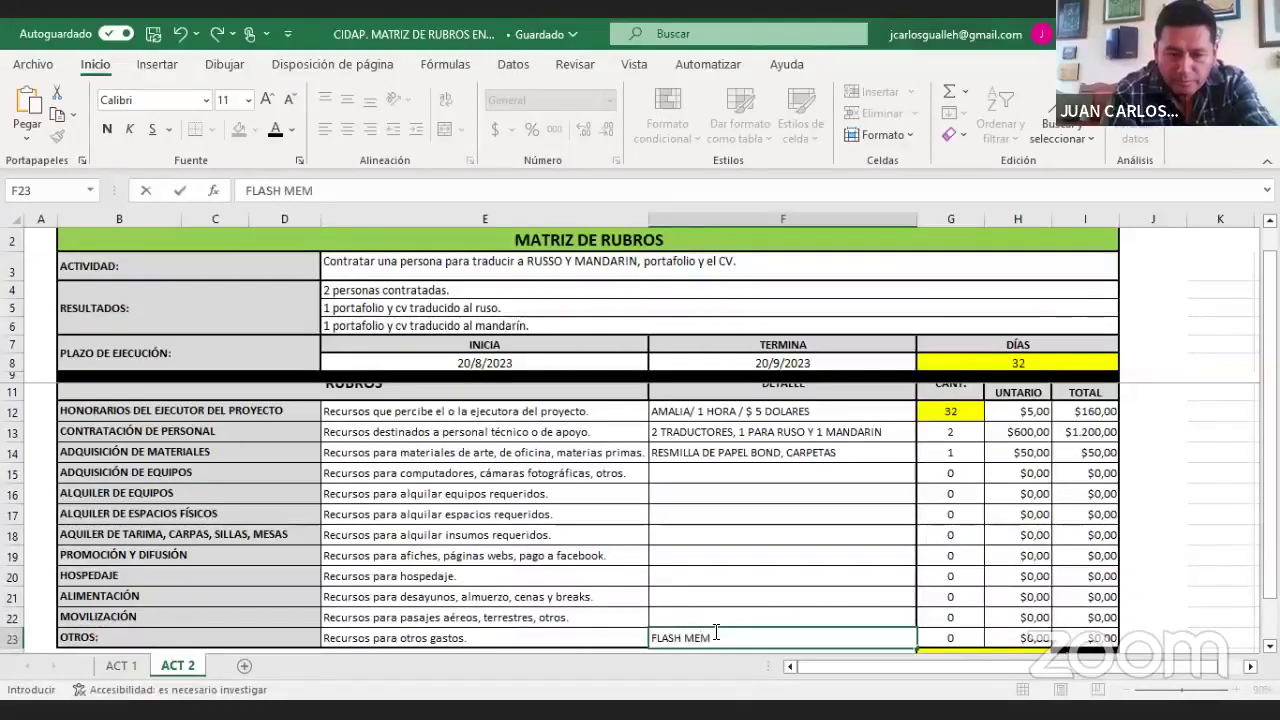
text(ORY O)
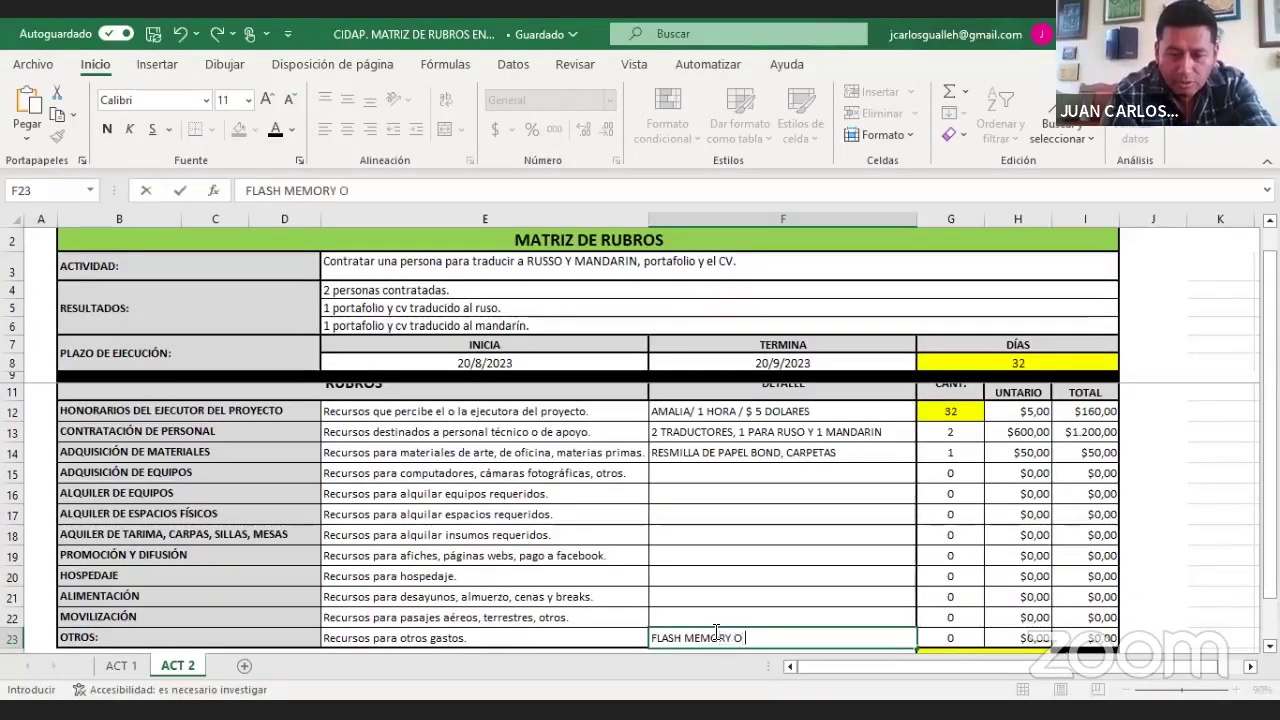
text( US)
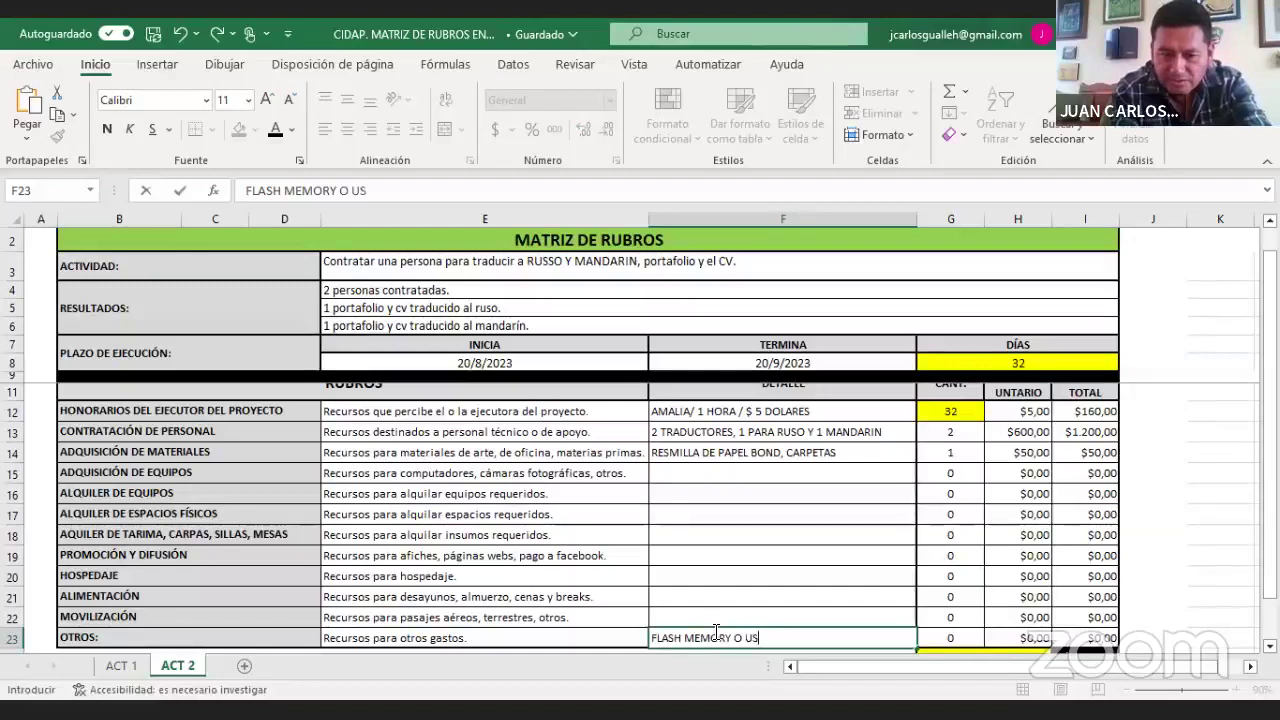
text(B)
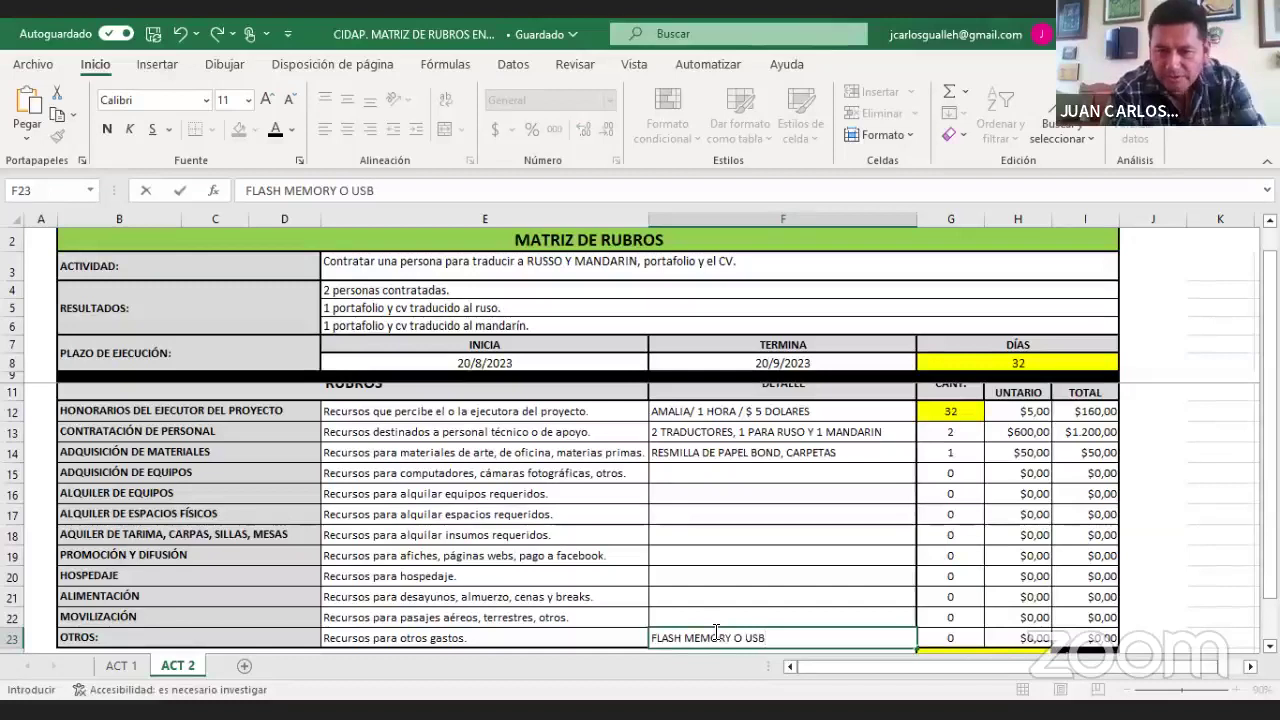
- Set the OTROS row's quantity to 1 and its unit value to $5,00
click(943, 636)
key(Right)
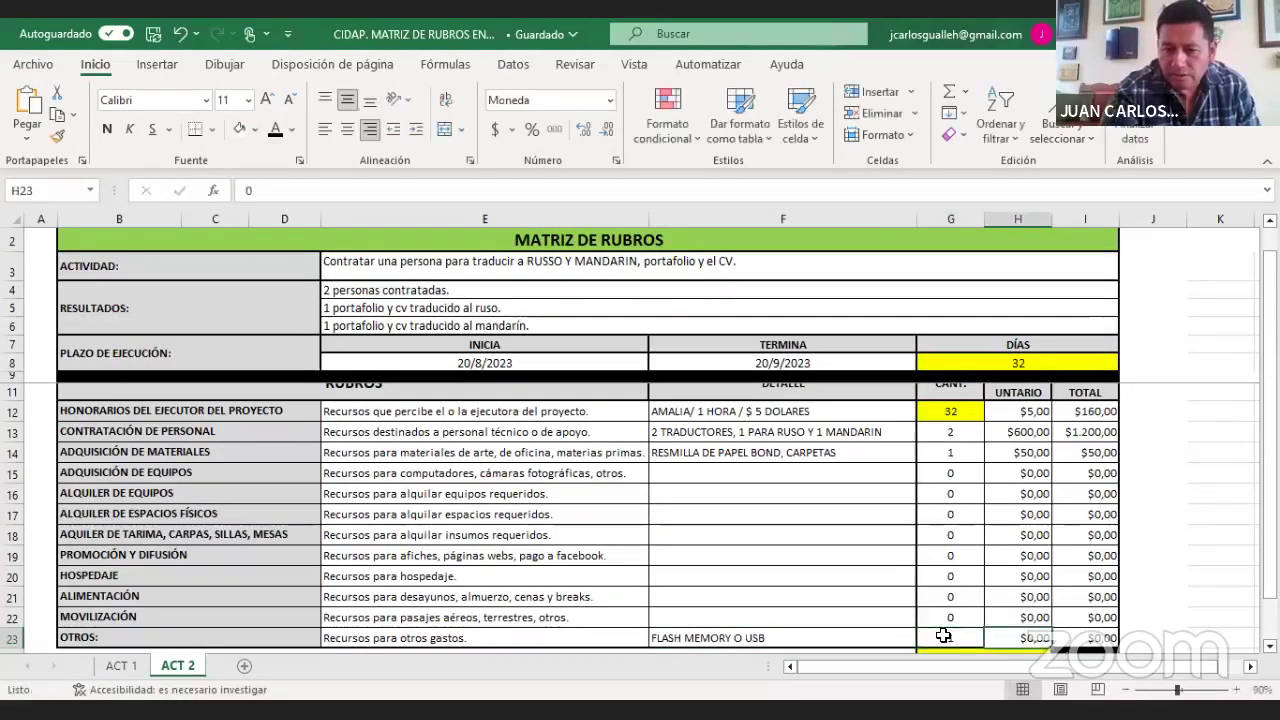
drag(943, 636, 731, 567)
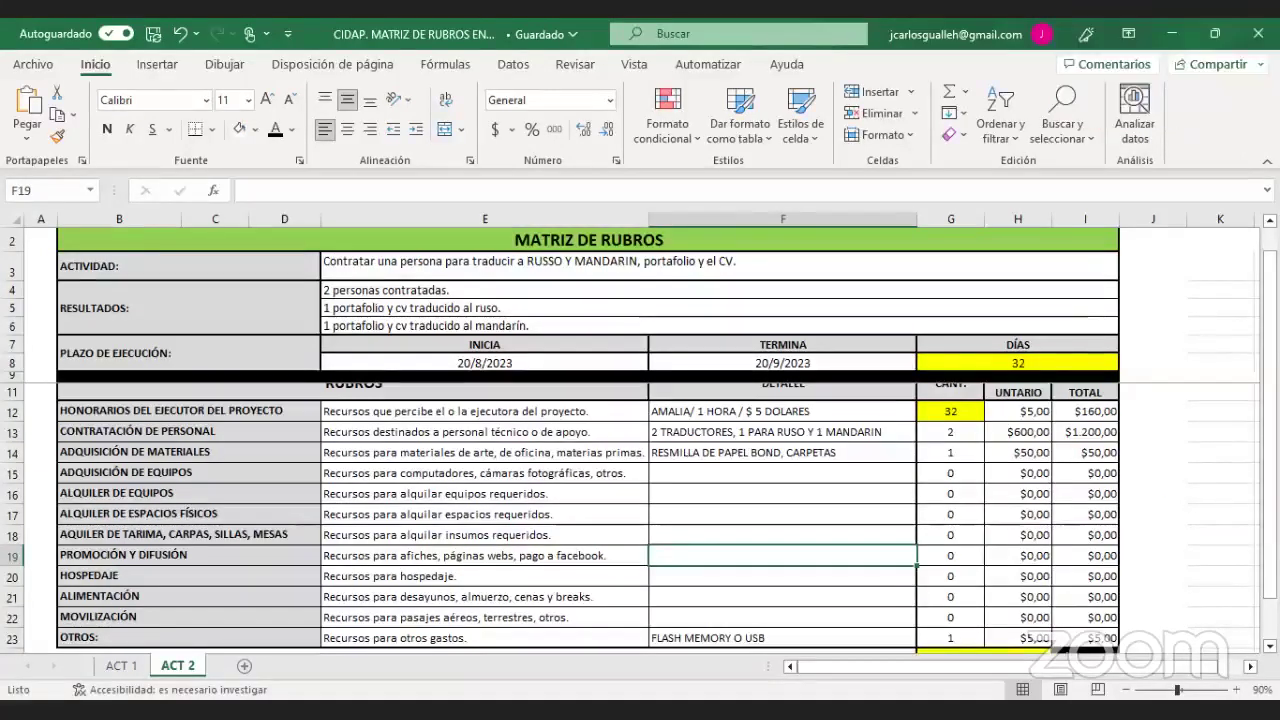
- Create a copy of the ACT 2 sheet and place it after ACT 2
drag(1270, 498, 1270, 512)
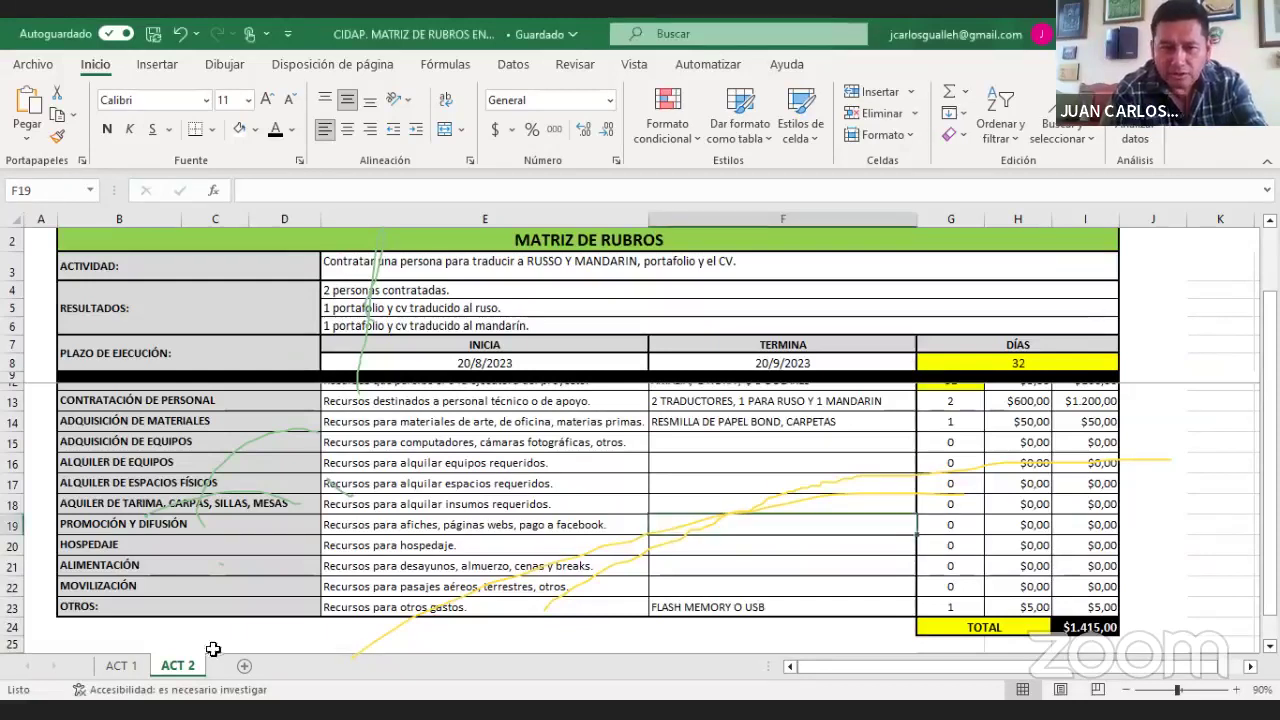
right_click(185, 672)
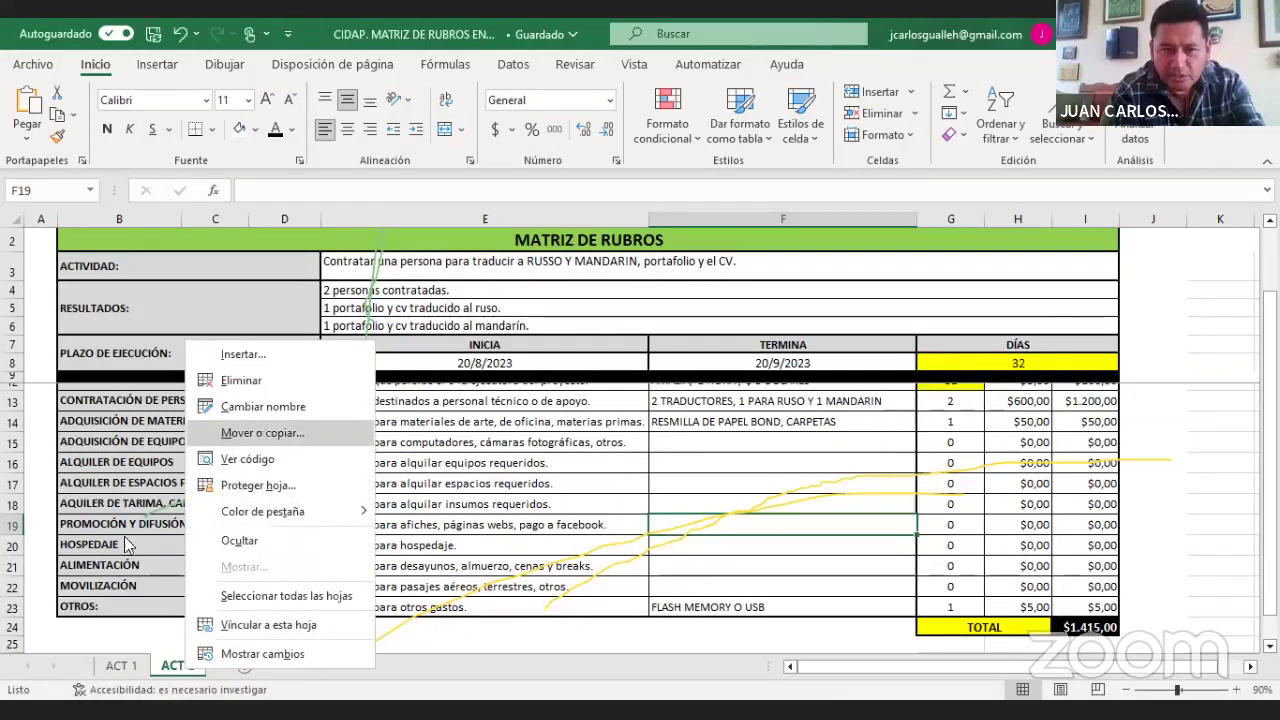
click(262, 432)
click(126, 523)
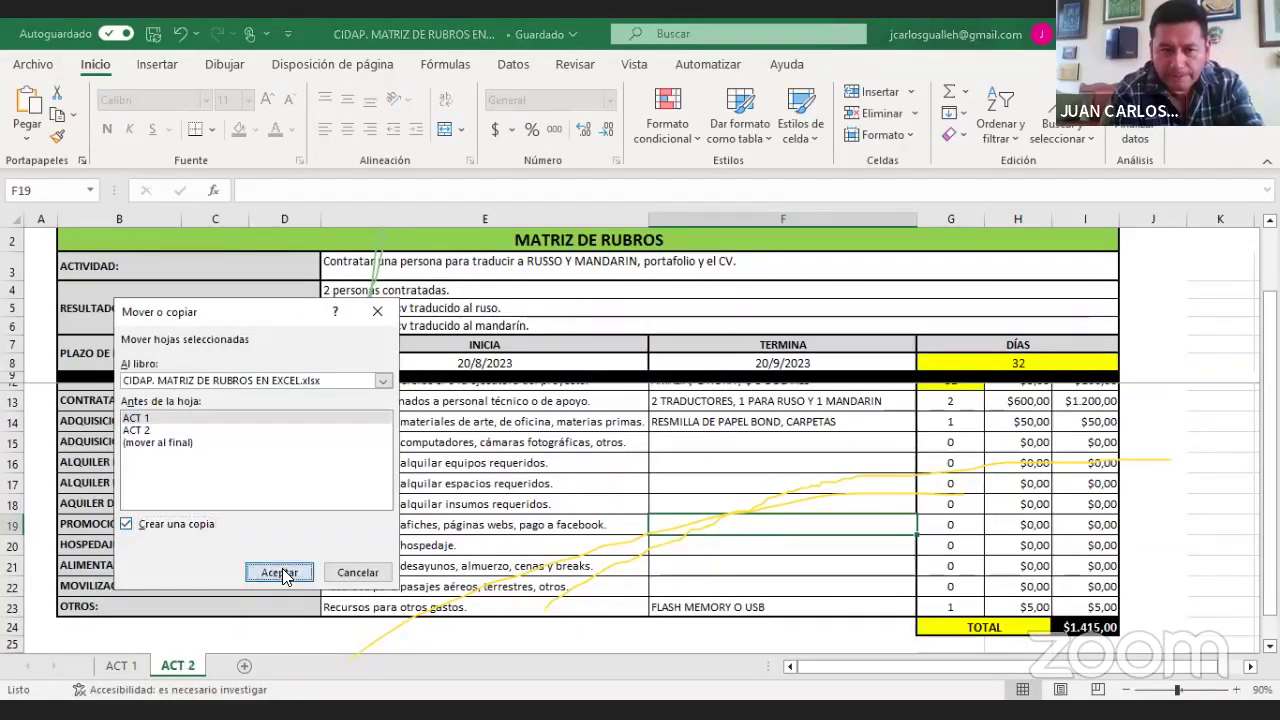
click(279, 573)
drag(210, 668, 298, 671)
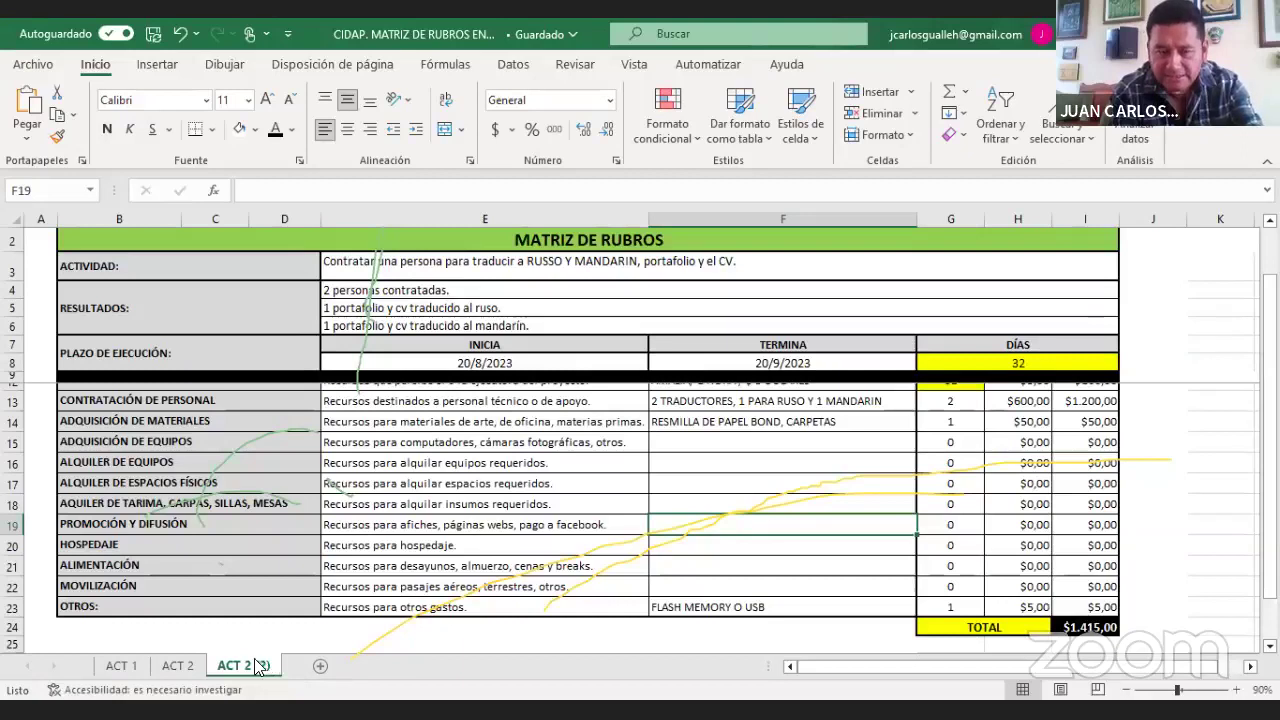
- Rename the copied sheet as ACT 5
right_click(256, 668)
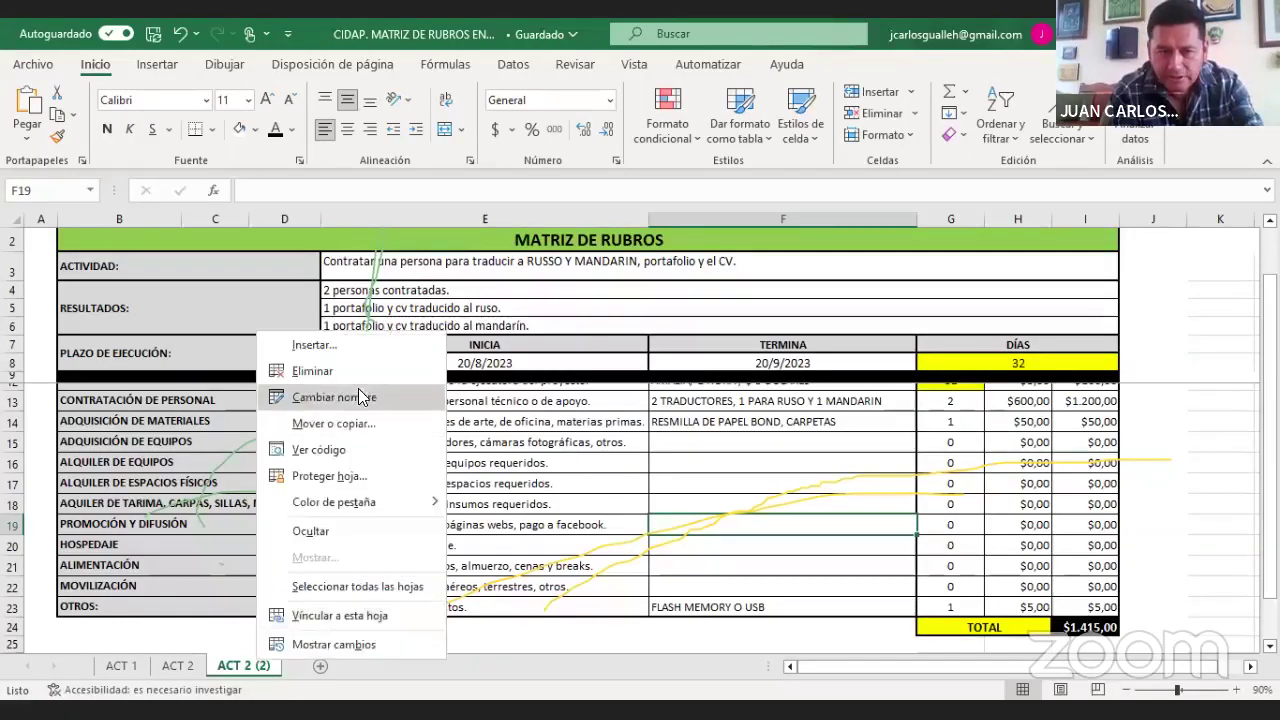
click(364, 398)
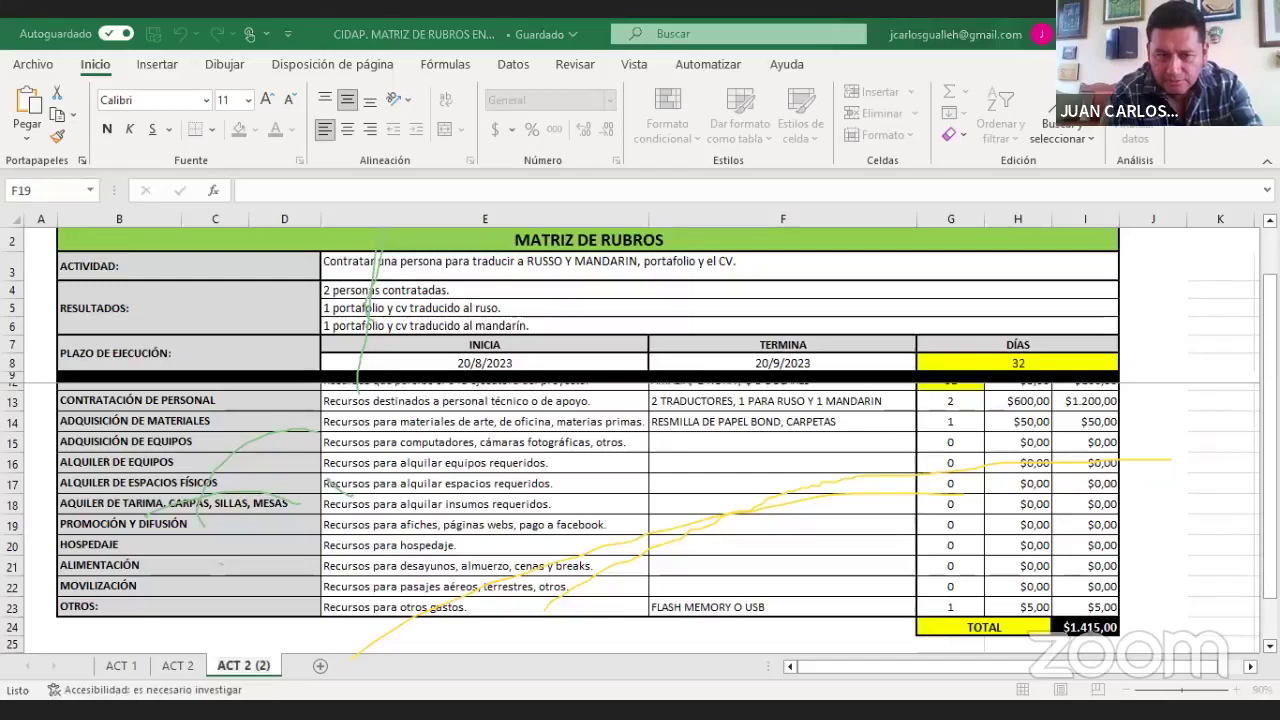
key(Return)
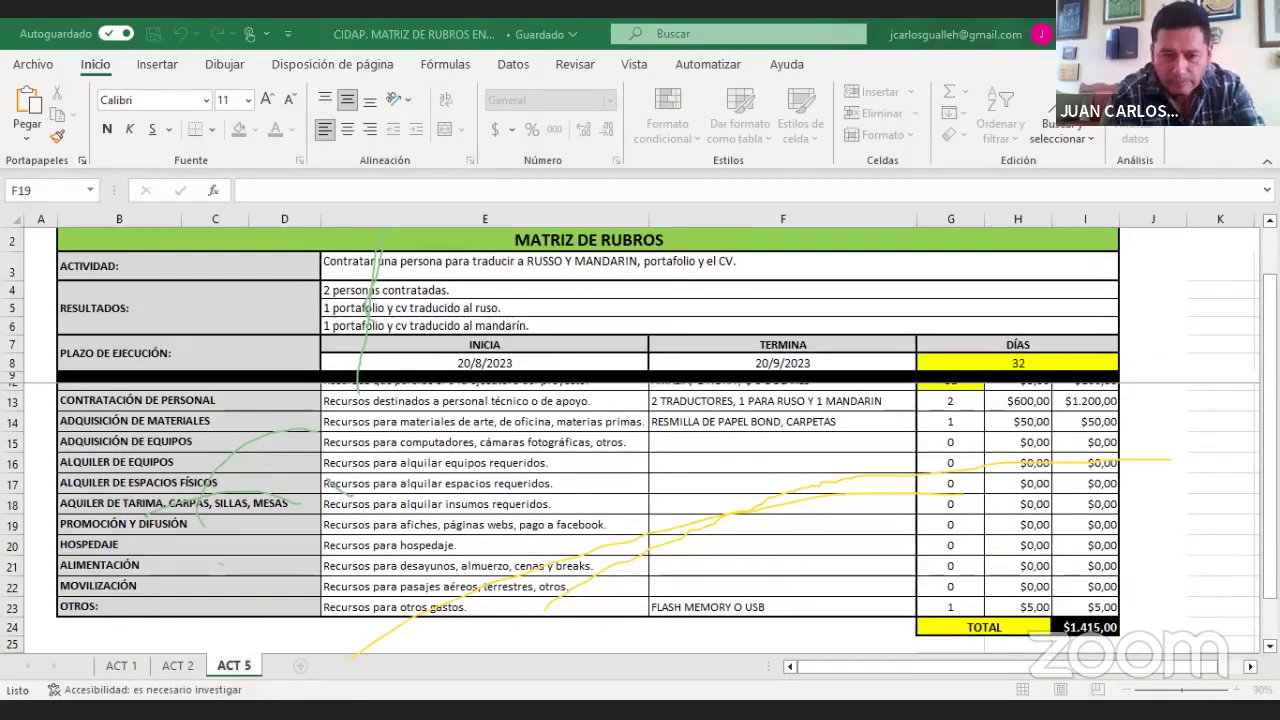
- Replace the activity description on ACT 5 with "Promocionar y publicitar mi trayectoria, redes sociales."
double_click(333, 260)
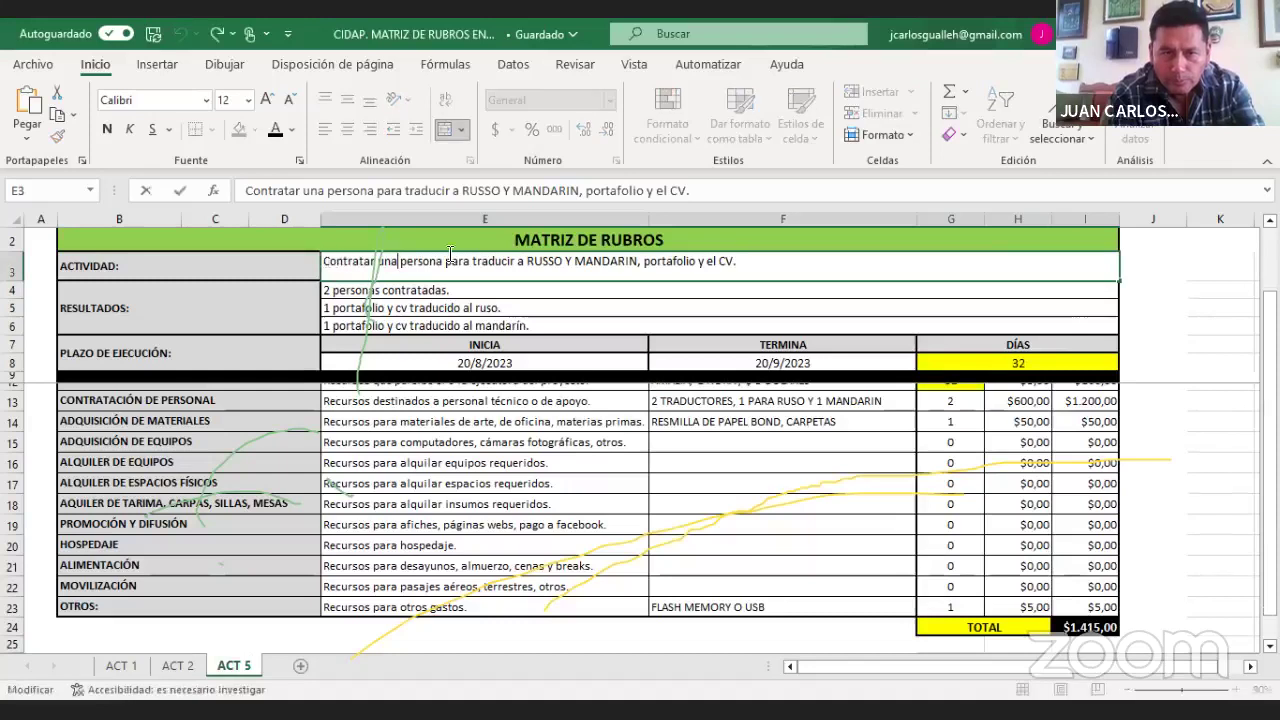
drag(325, 261, 778, 262)
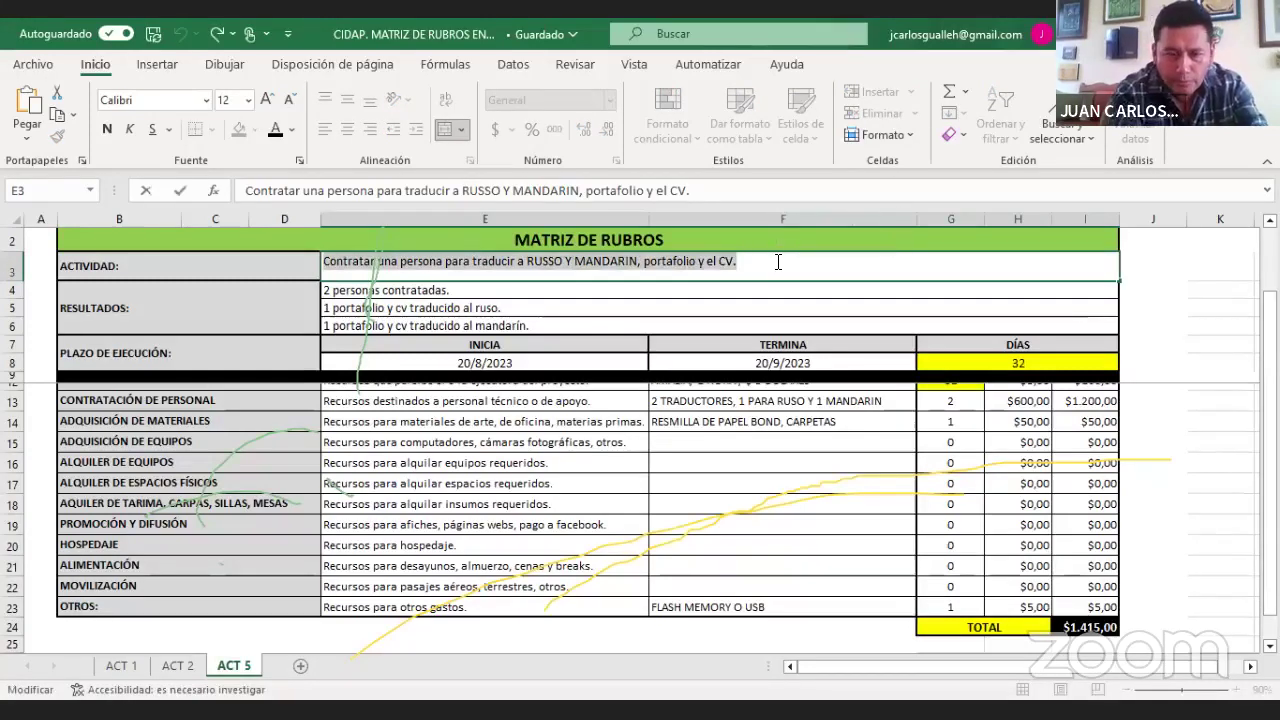
text(Promocionar y publicitar mi trayectoria, redes sociales.)
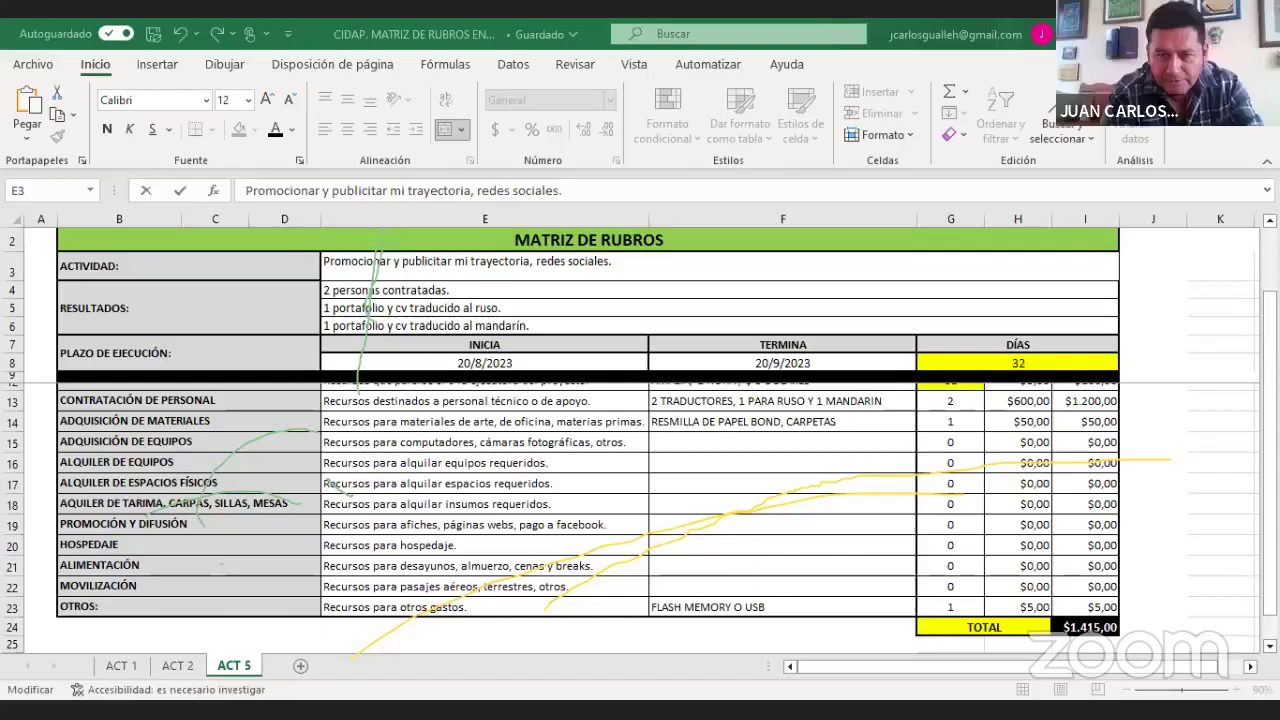
- Set the activity's end date in F8 to 30/9/2023
click(768, 363)
double_click(768, 363)
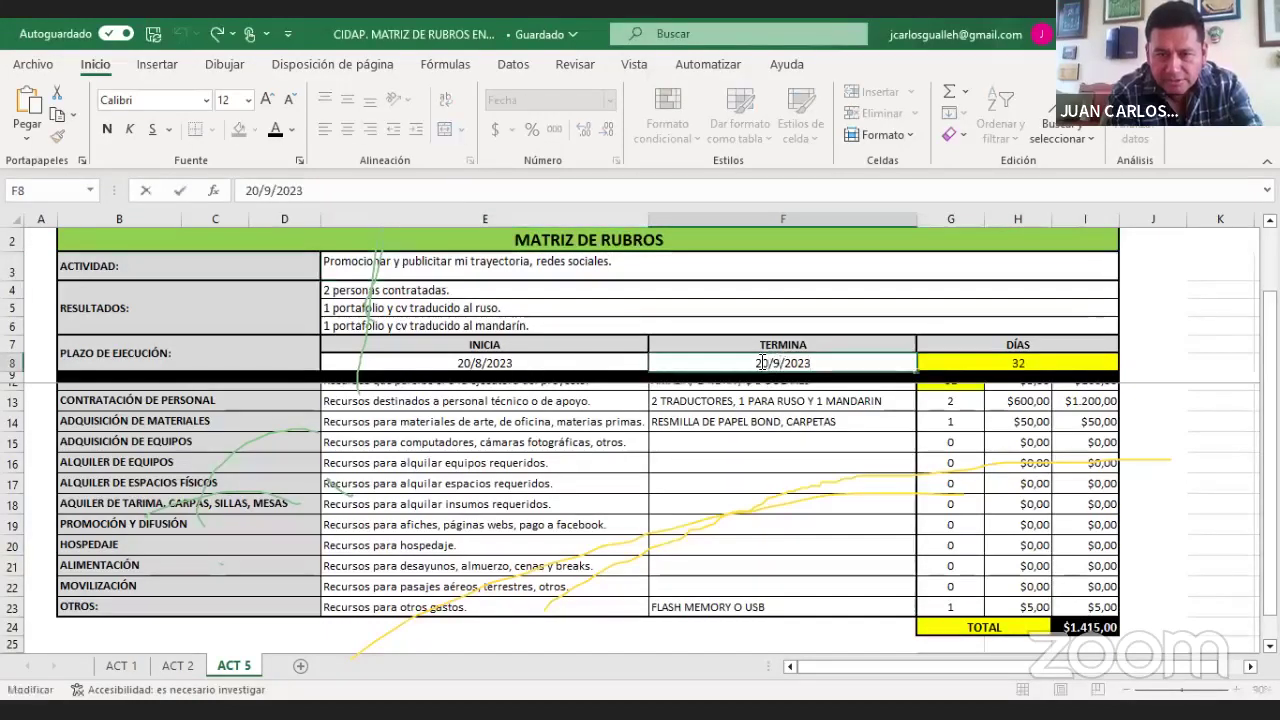
drag(767, 363, 750, 363)
text(3)
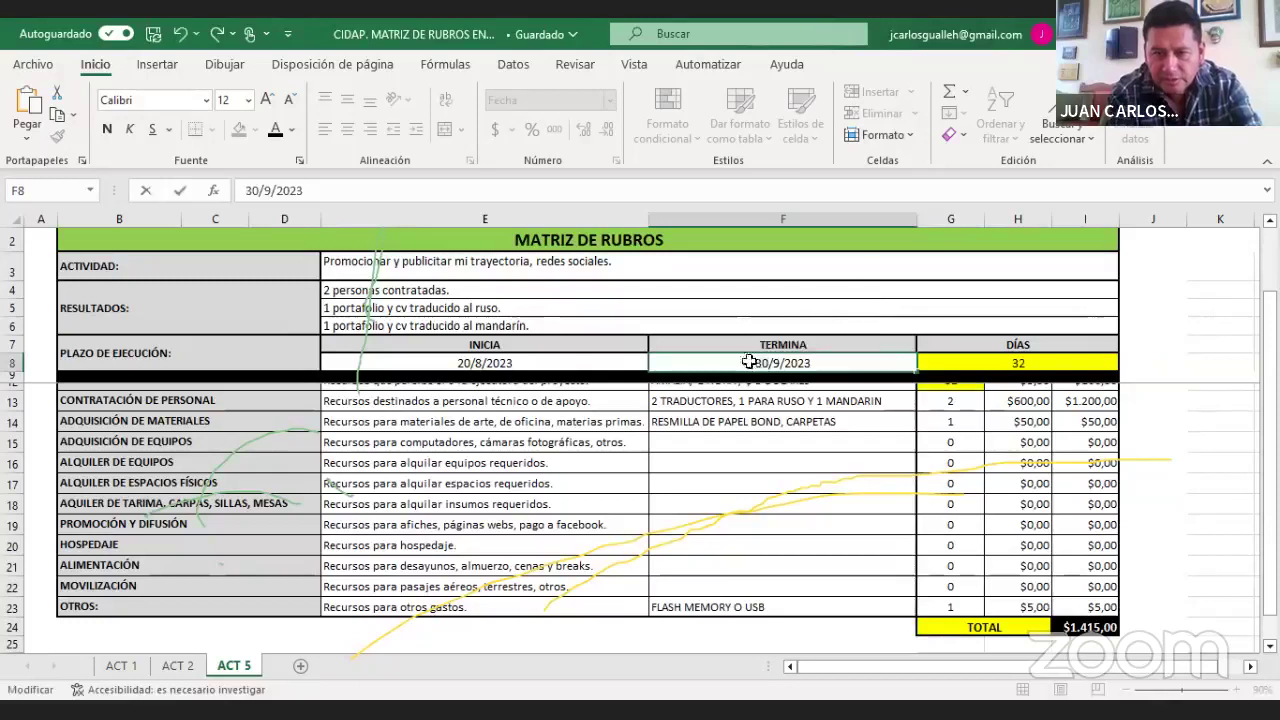
click(867, 277)
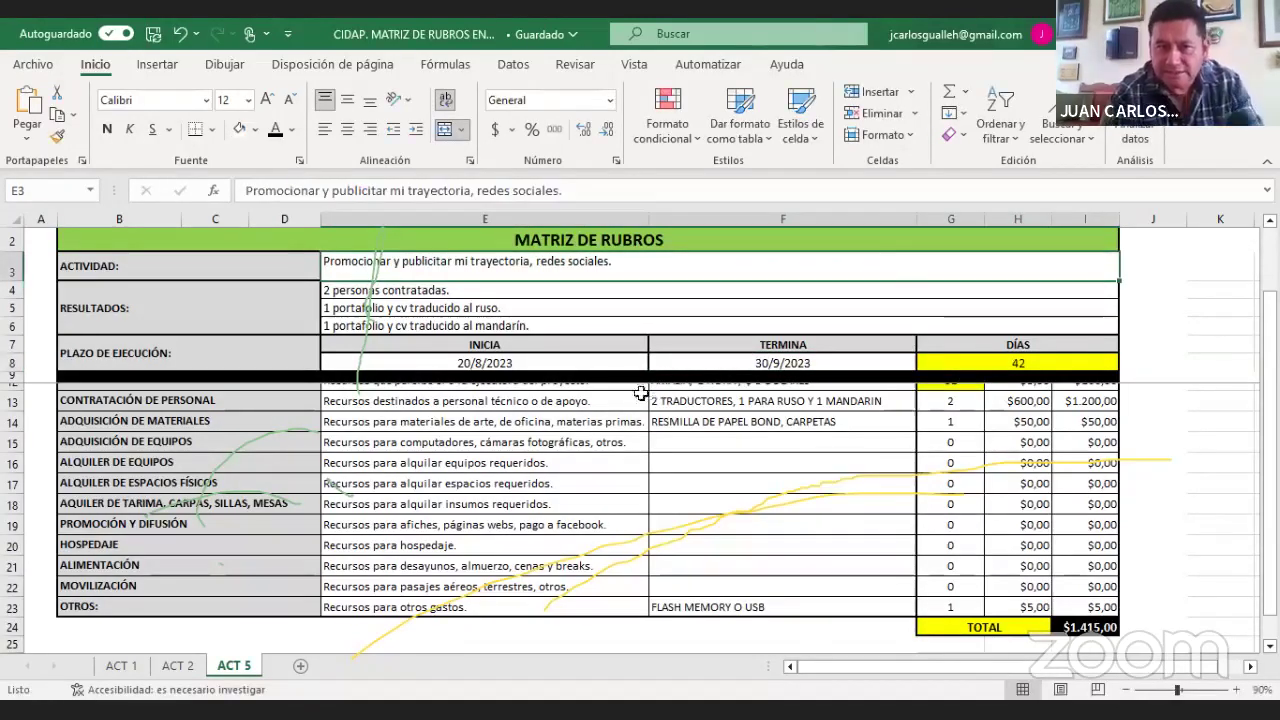
- Clear the three results rows and enter "1 Pagina web, anclada a Facebook, Instagram, tiktok, Twitter." in the first one
drag(528, 291, 528, 326)
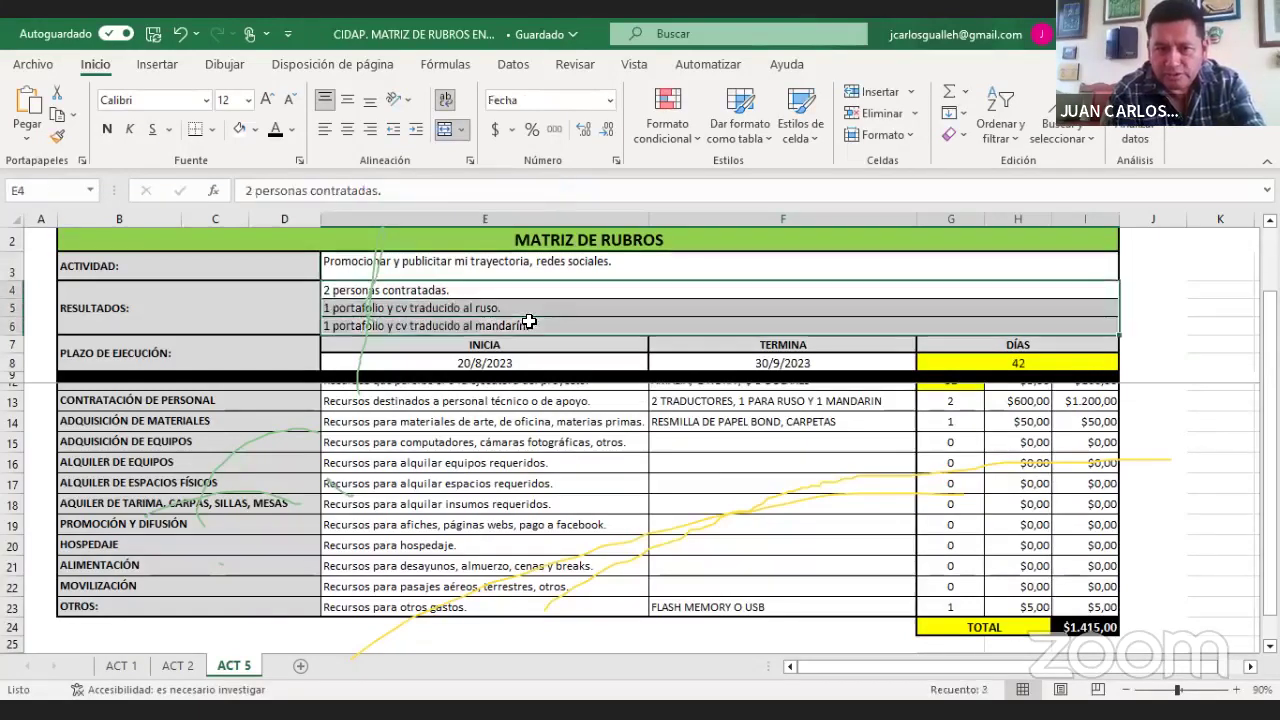
key(Delete)
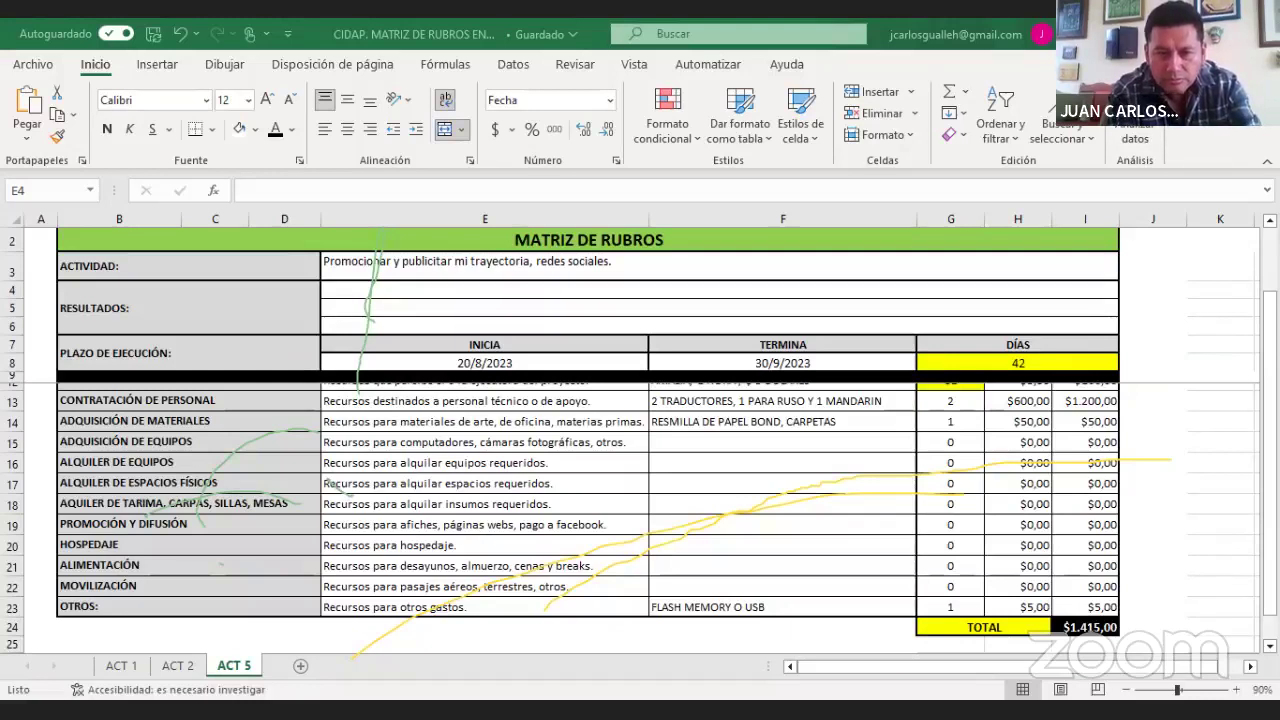
double_click(415, 290)
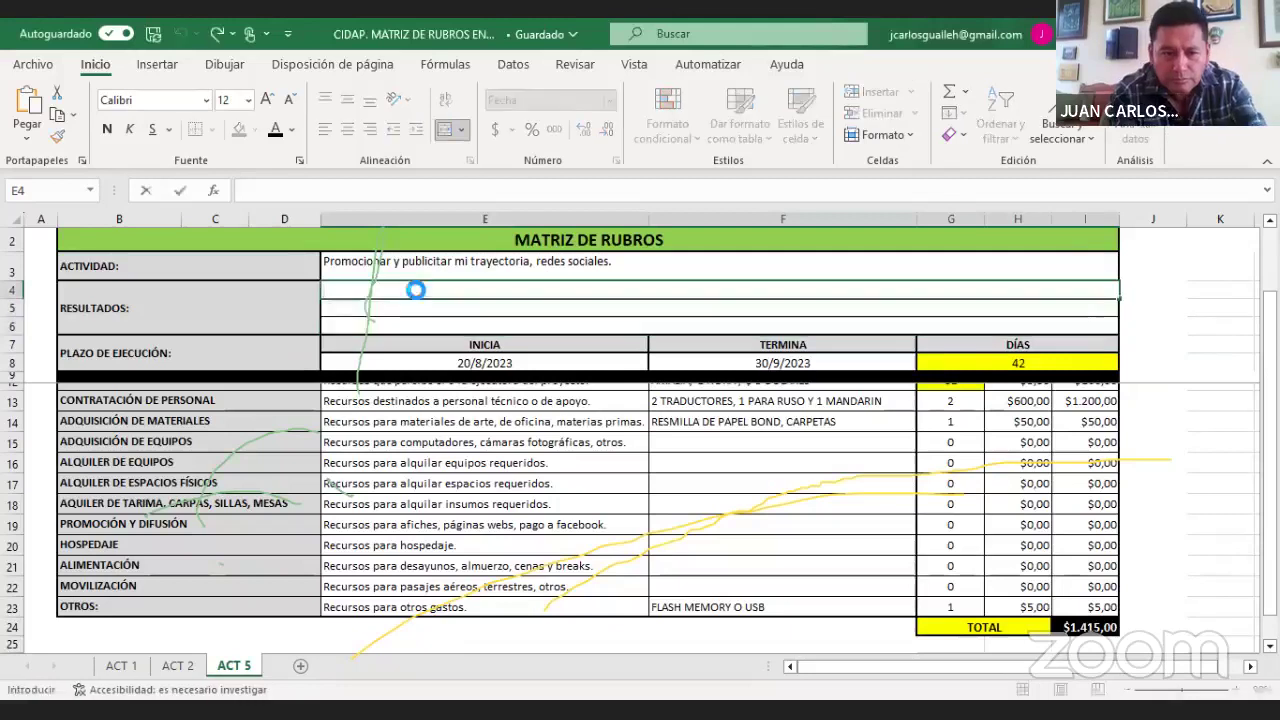
text(1 Pagina web, anclada a Facebook, Instagram, tiktok, Twitter. 20 pagos a facebook para promociones.)
key(Return)
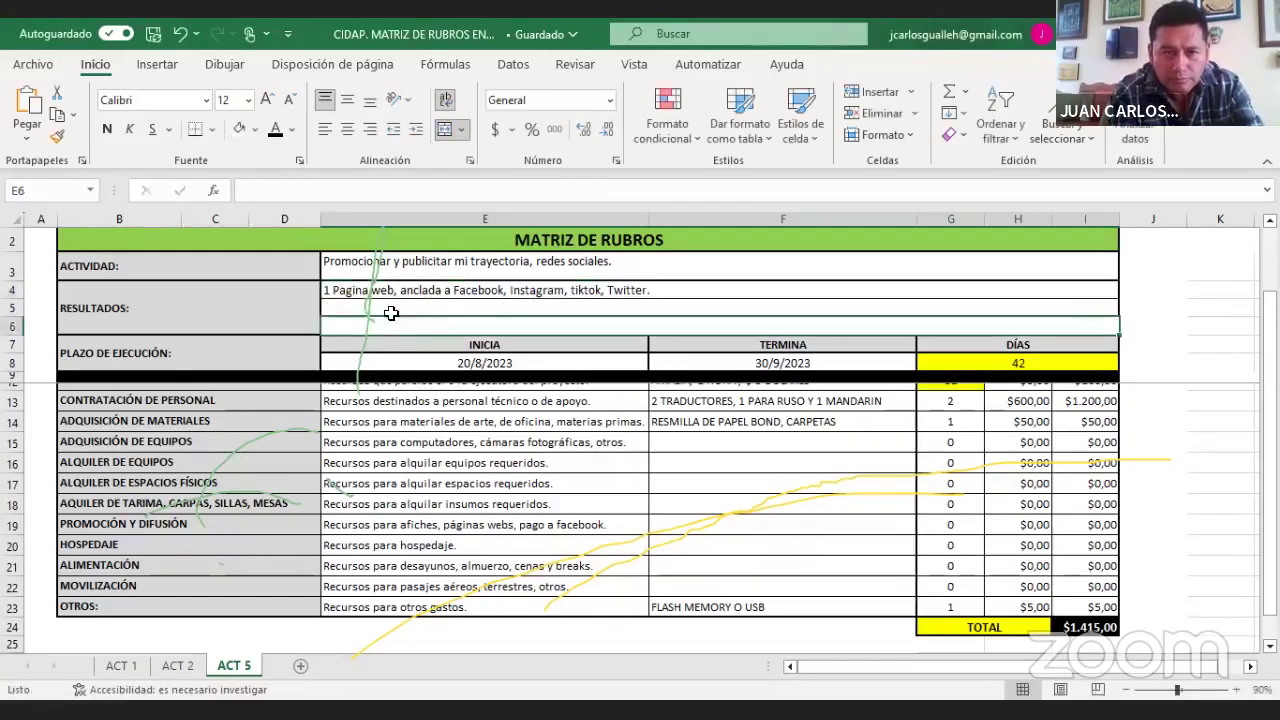
- Fill the second results row with only "05 pagos a Facebook para promocionar.", removing the web page line from the inserted text
double_click(393, 308)
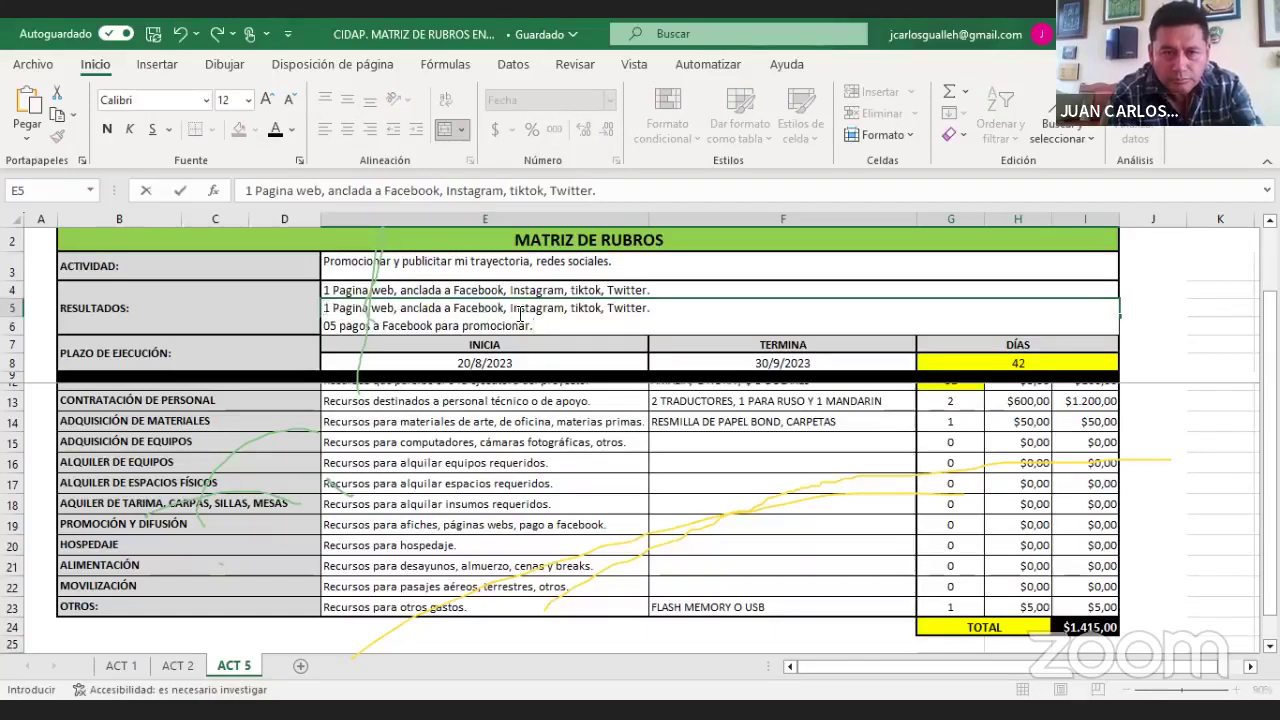
drag(324, 308, 668, 312)
key(Delete)
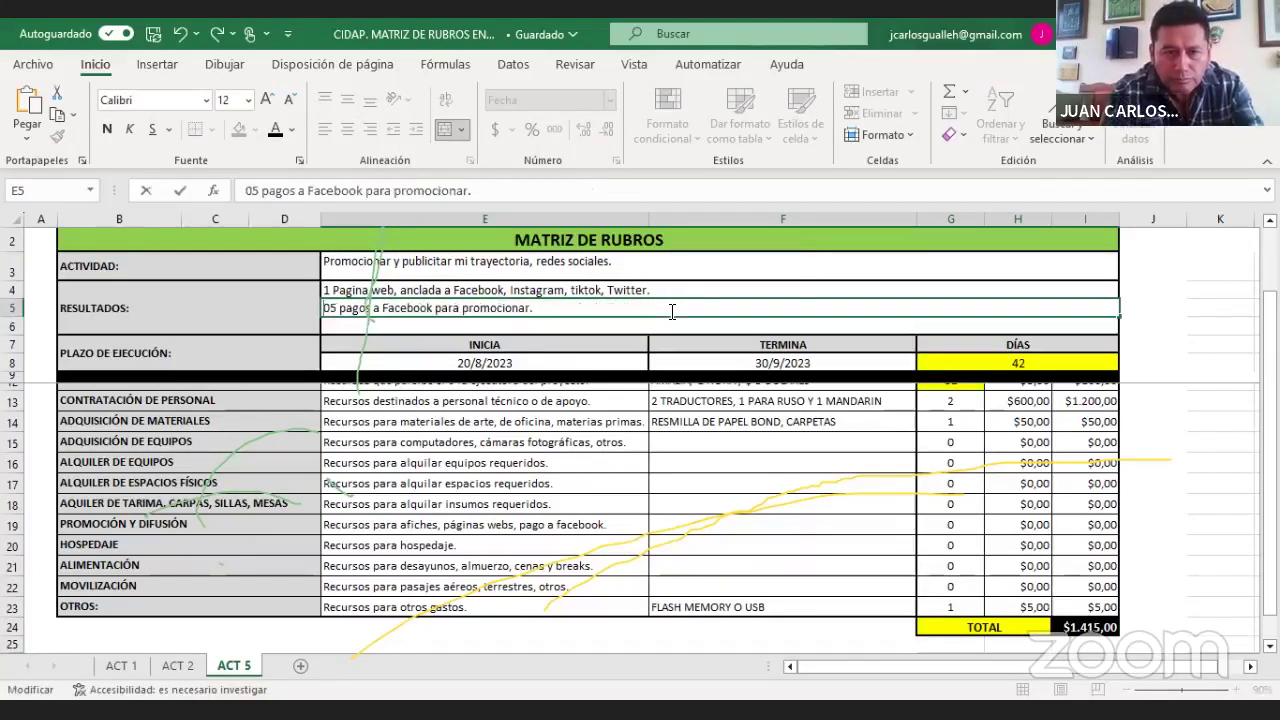
click(657, 287)
scroll(550, 285, up, 1)
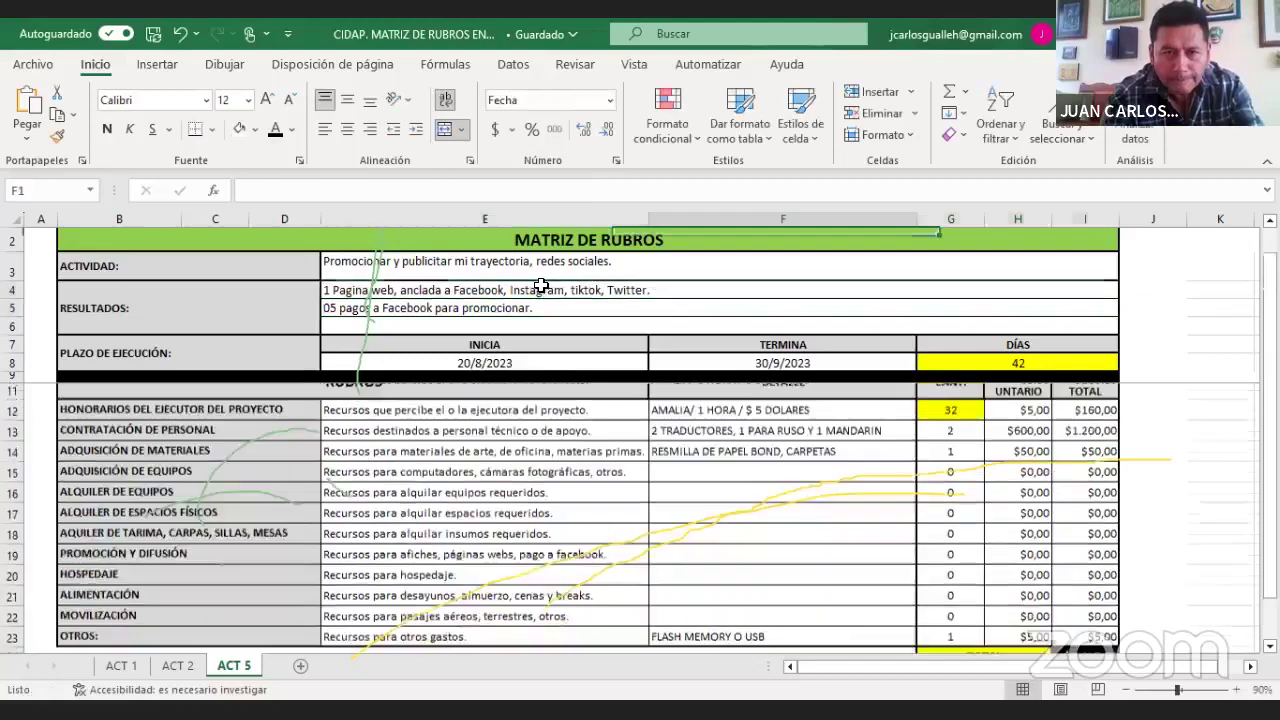
- Remove the extra line "05 pagos a Facebook para promocionar." from the first results cell, E4
double_click(412, 294)
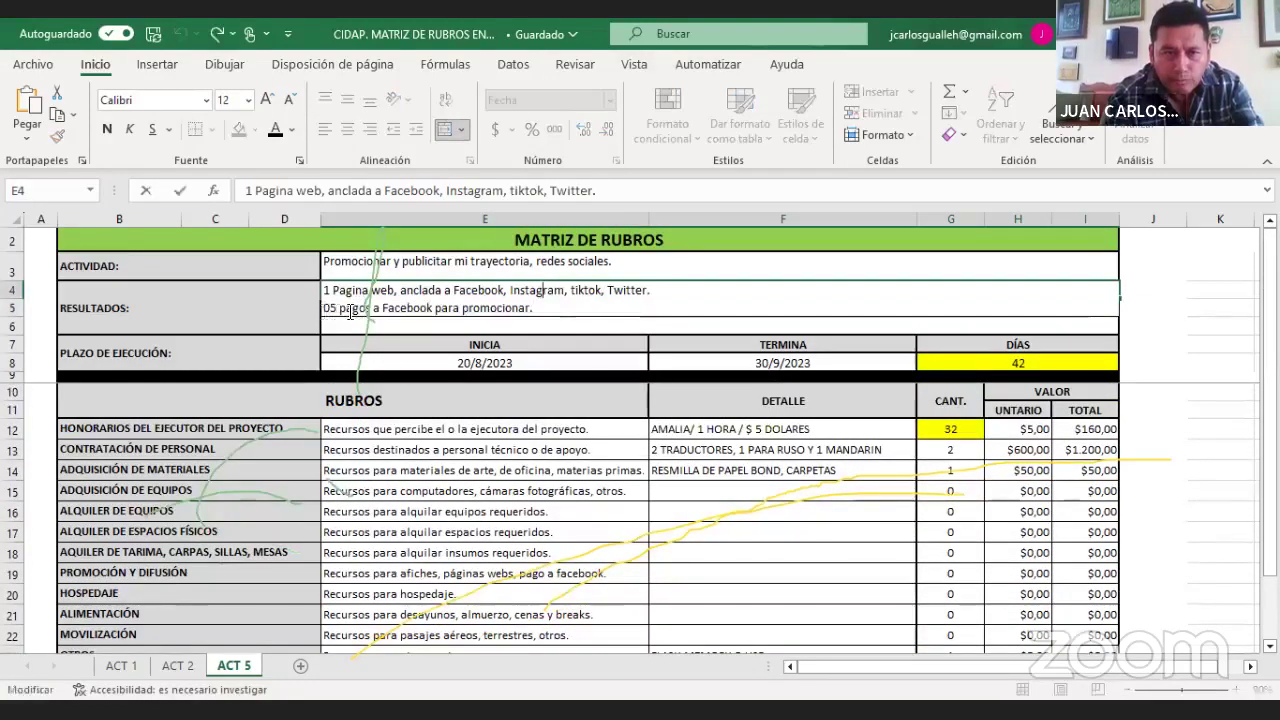
drag(324, 310, 572, 314)
key(Delete)
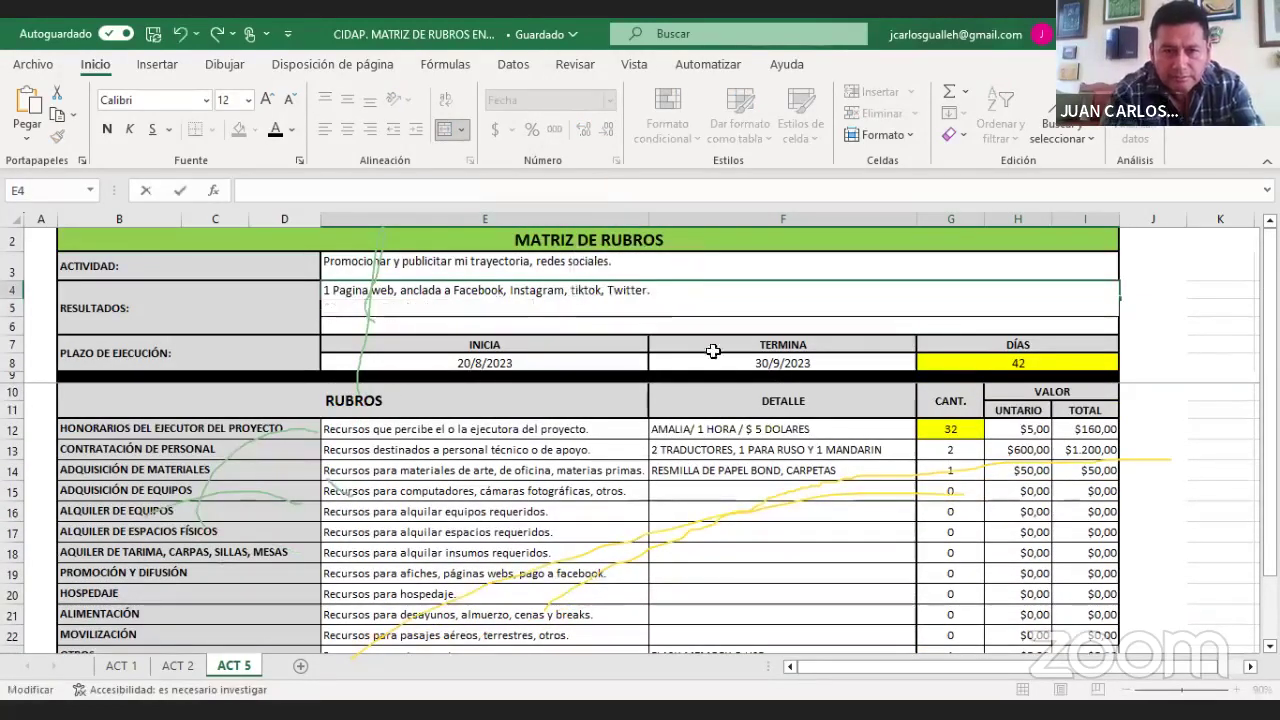
click(714, 451)
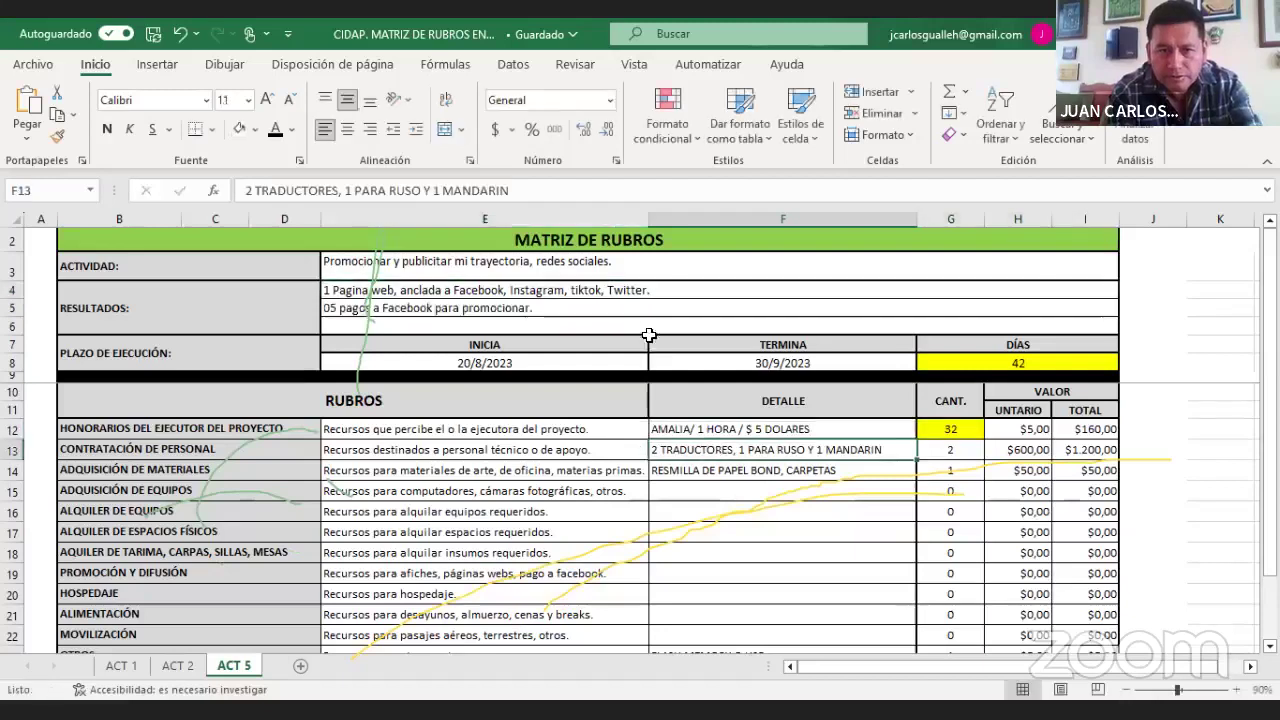
click(633, 271)
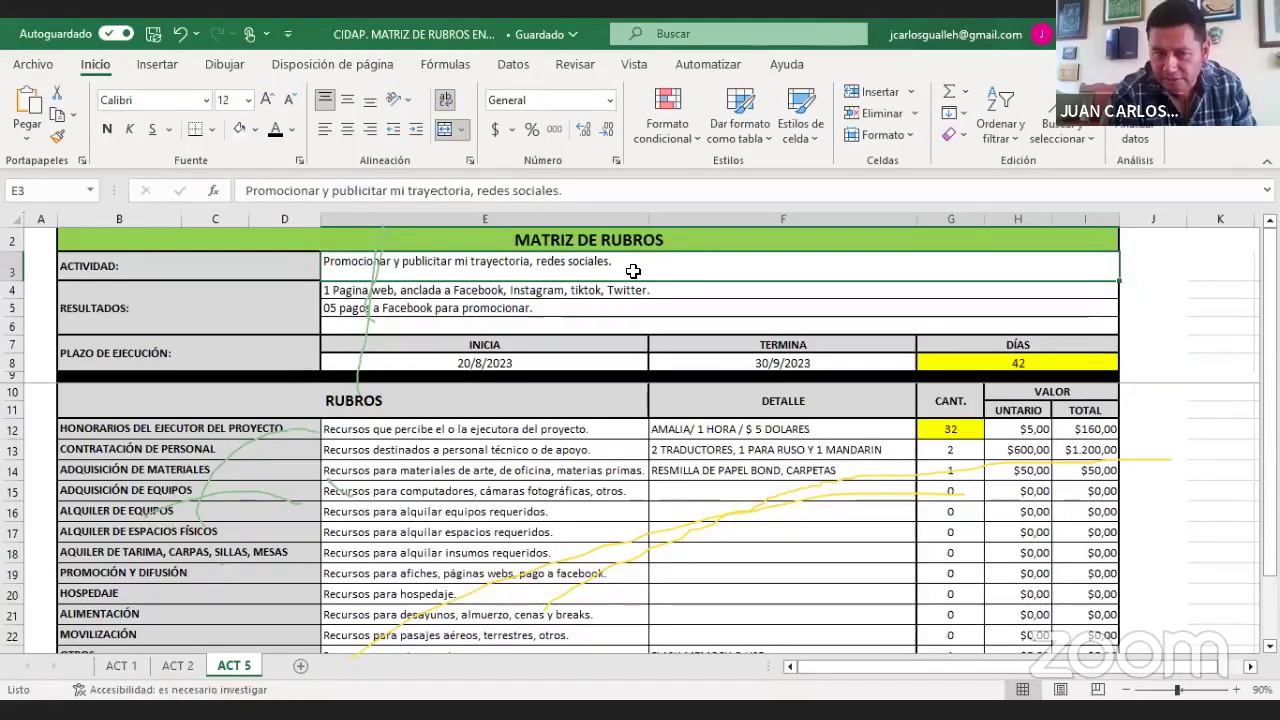
click(1003, 360)
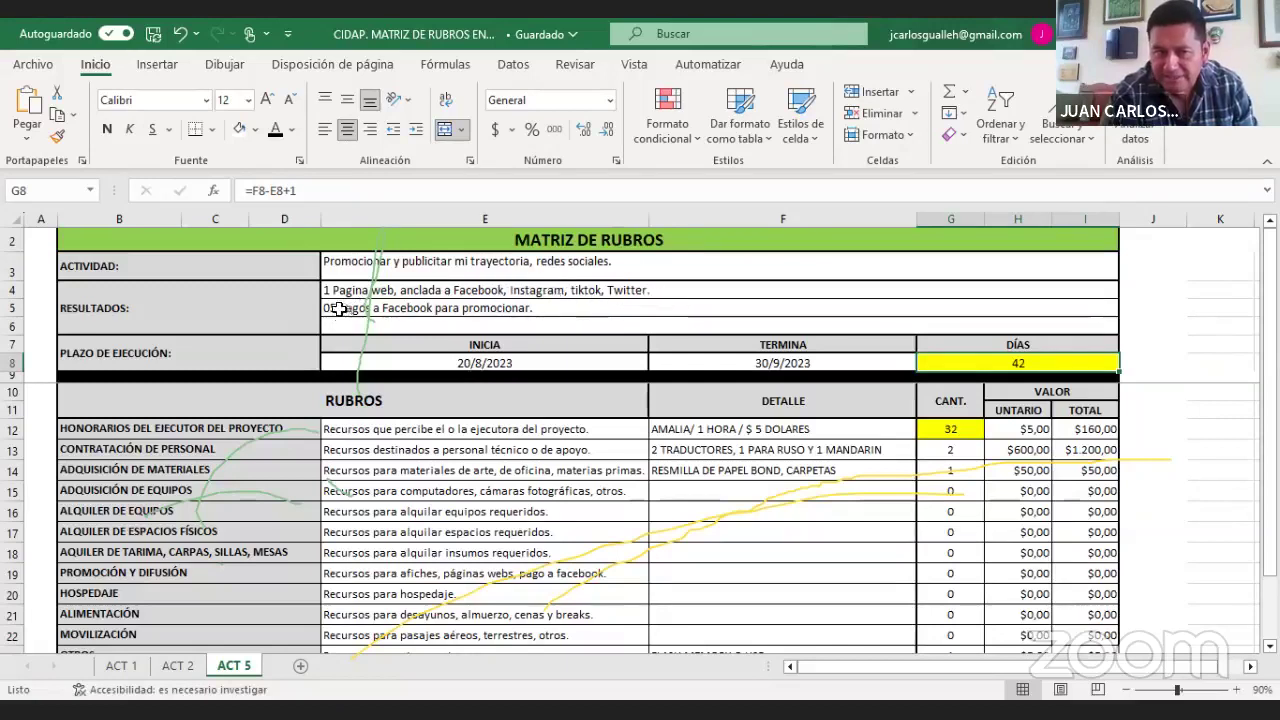
- Clear the details of the executor fees, personnel and materials rows in F12:F14, leaving F12 selected
click(756, 437)
drag(753, 460, 752, 476)
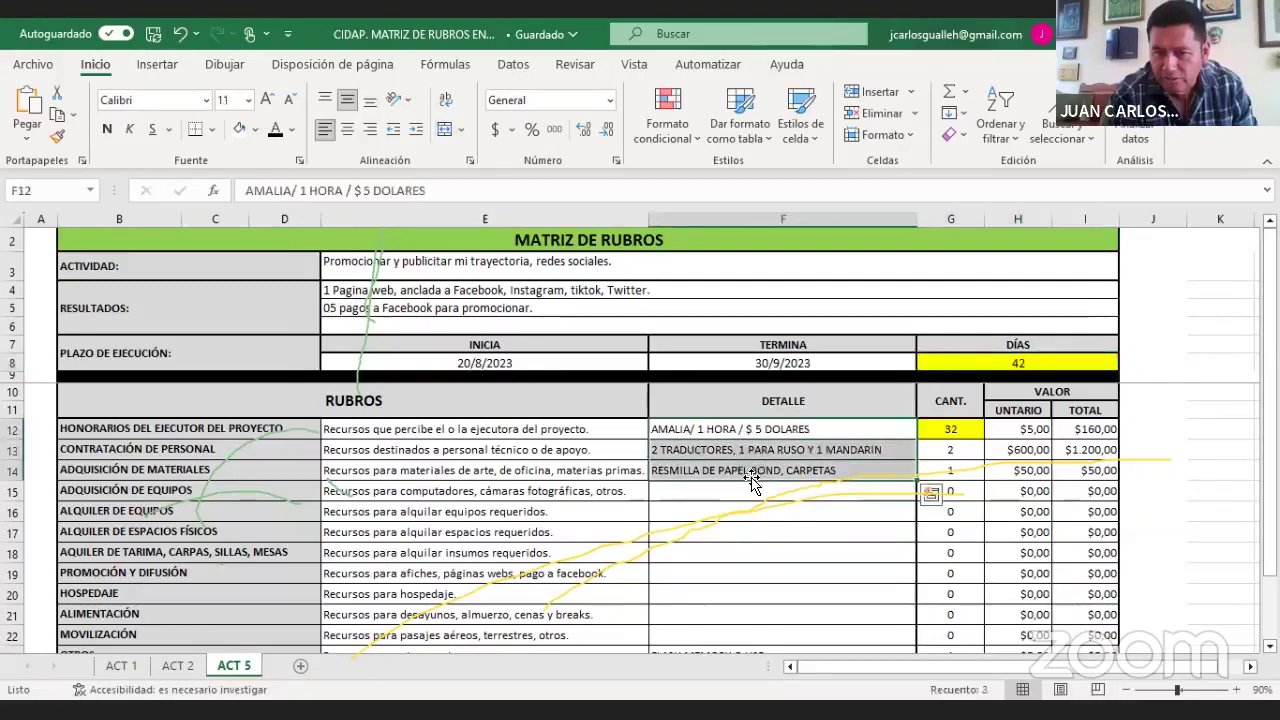
key(Delete)
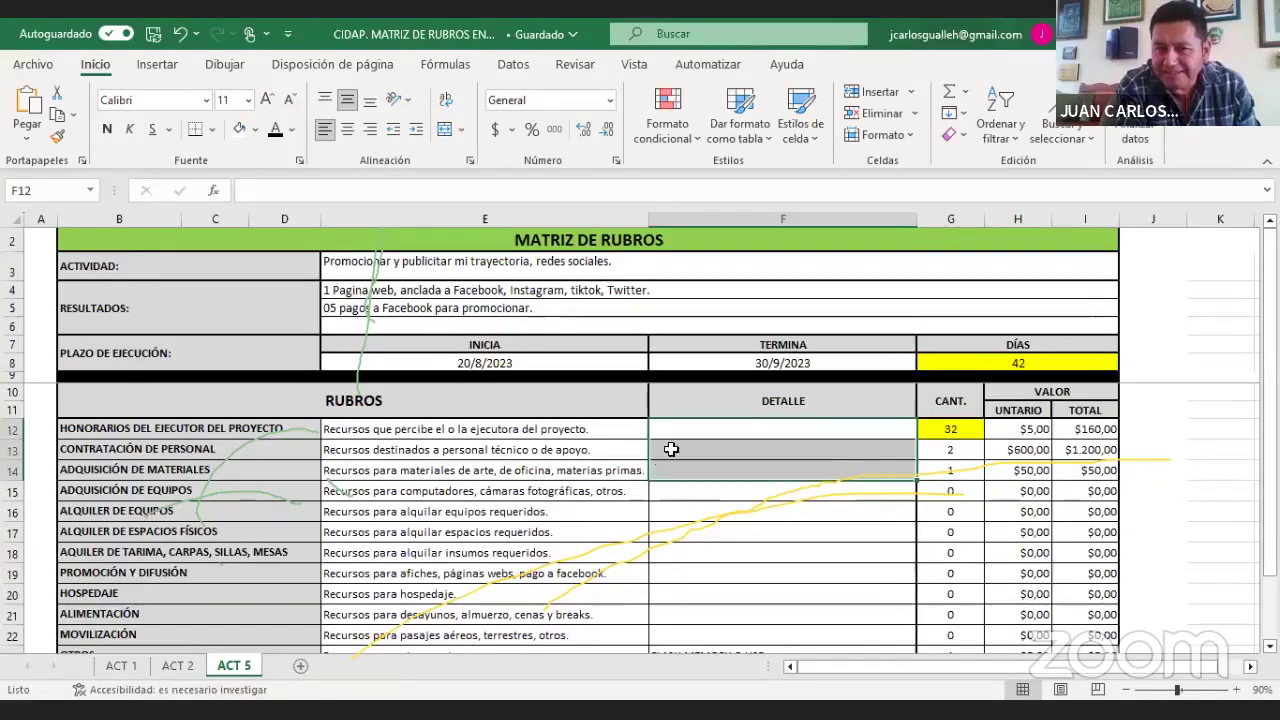
click(703, 427)
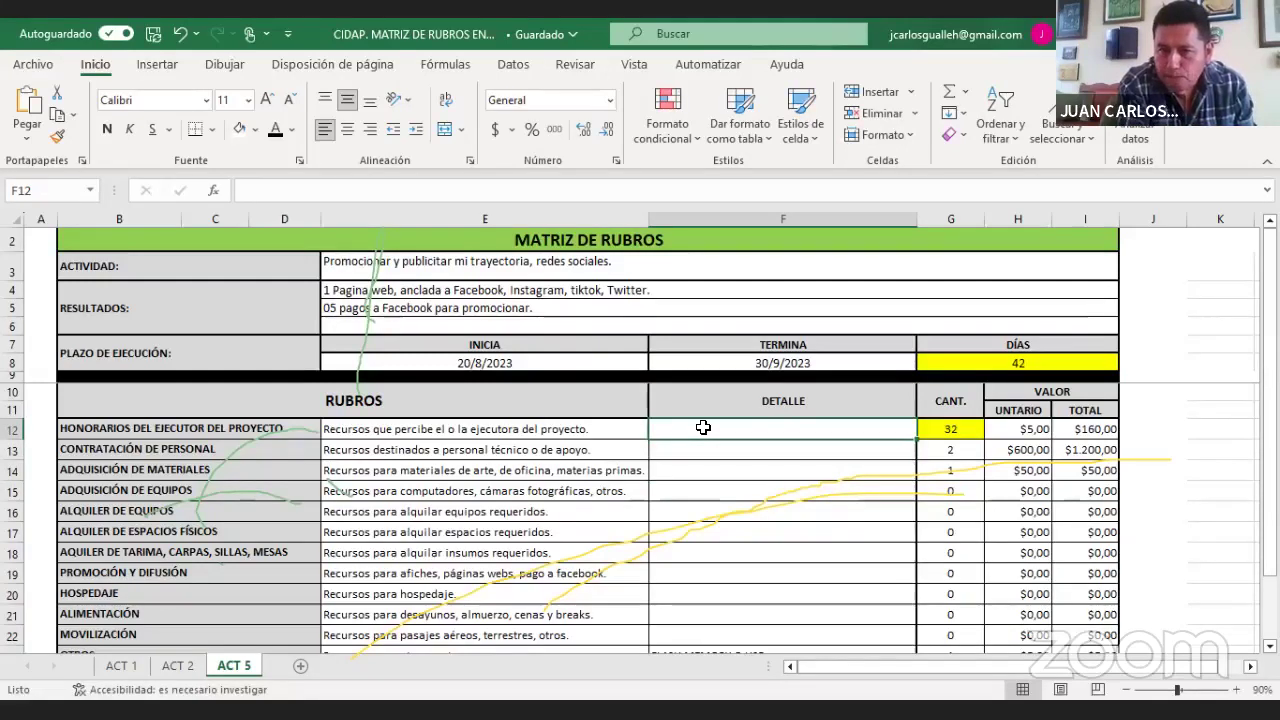
- Set the quantity of the executor fees row to 42 in G12 of the ACT 5 sheet
click(941, 428)
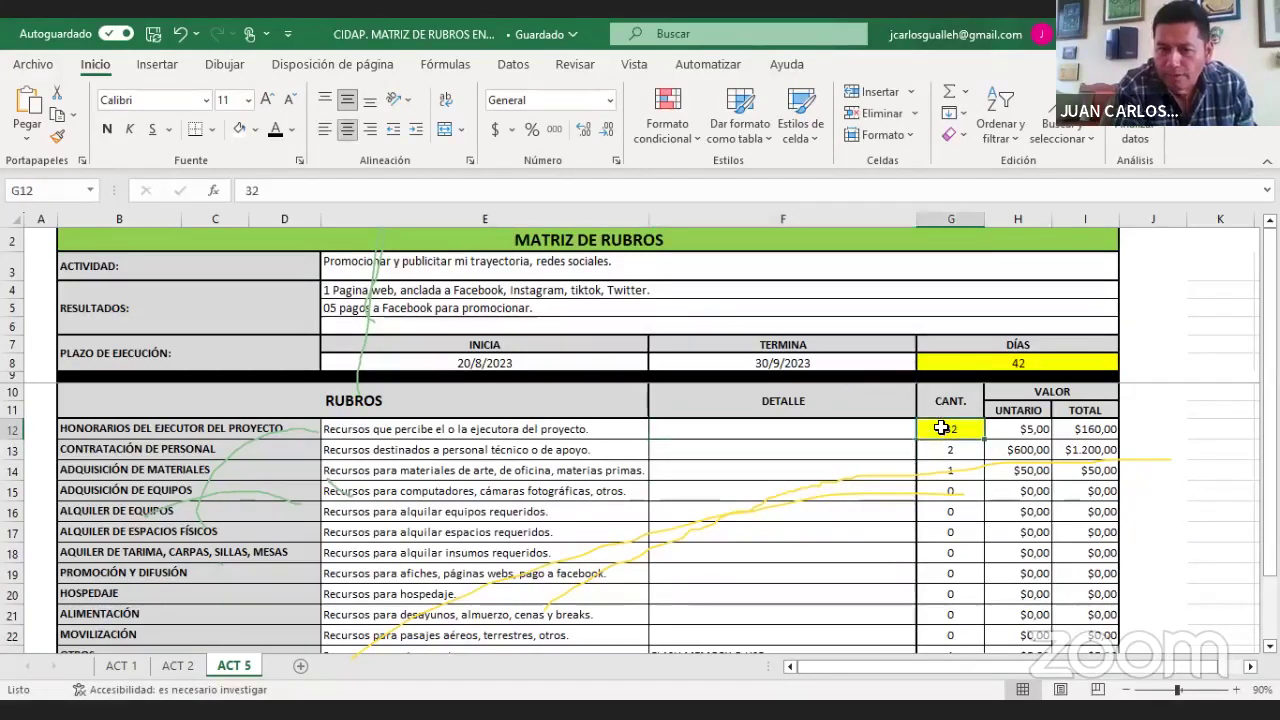
text(42)
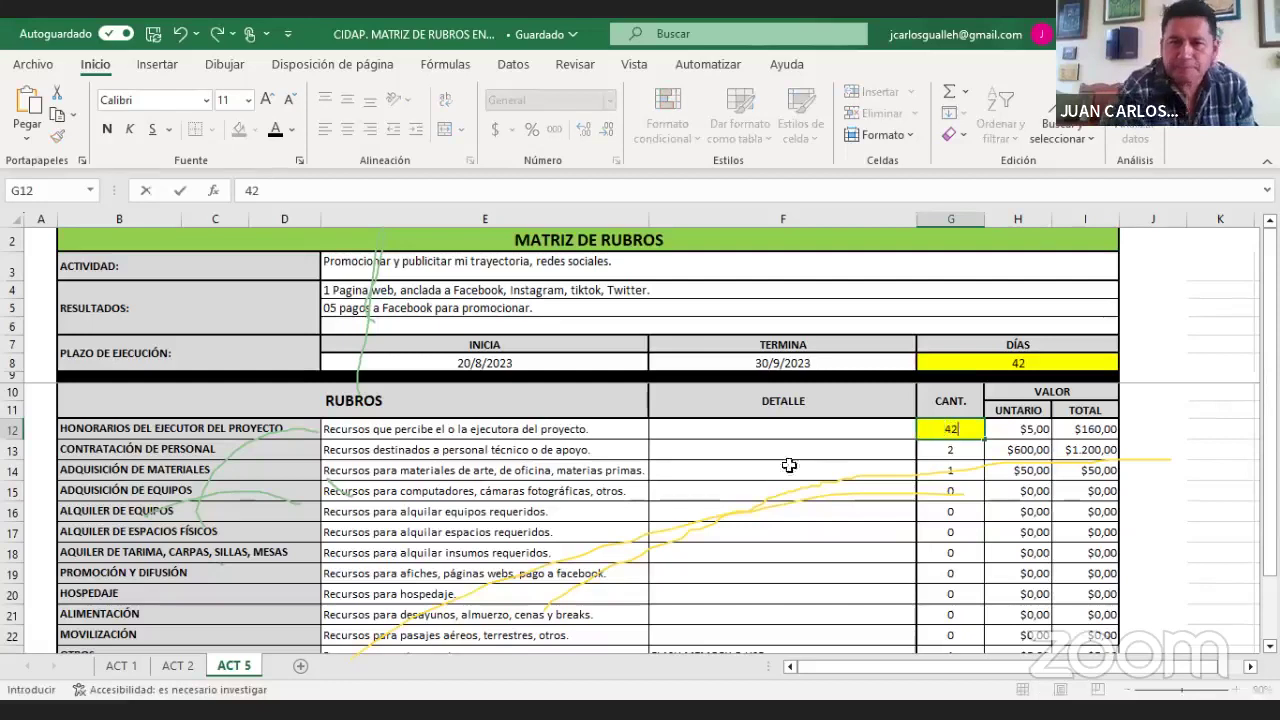
click(759, 470)
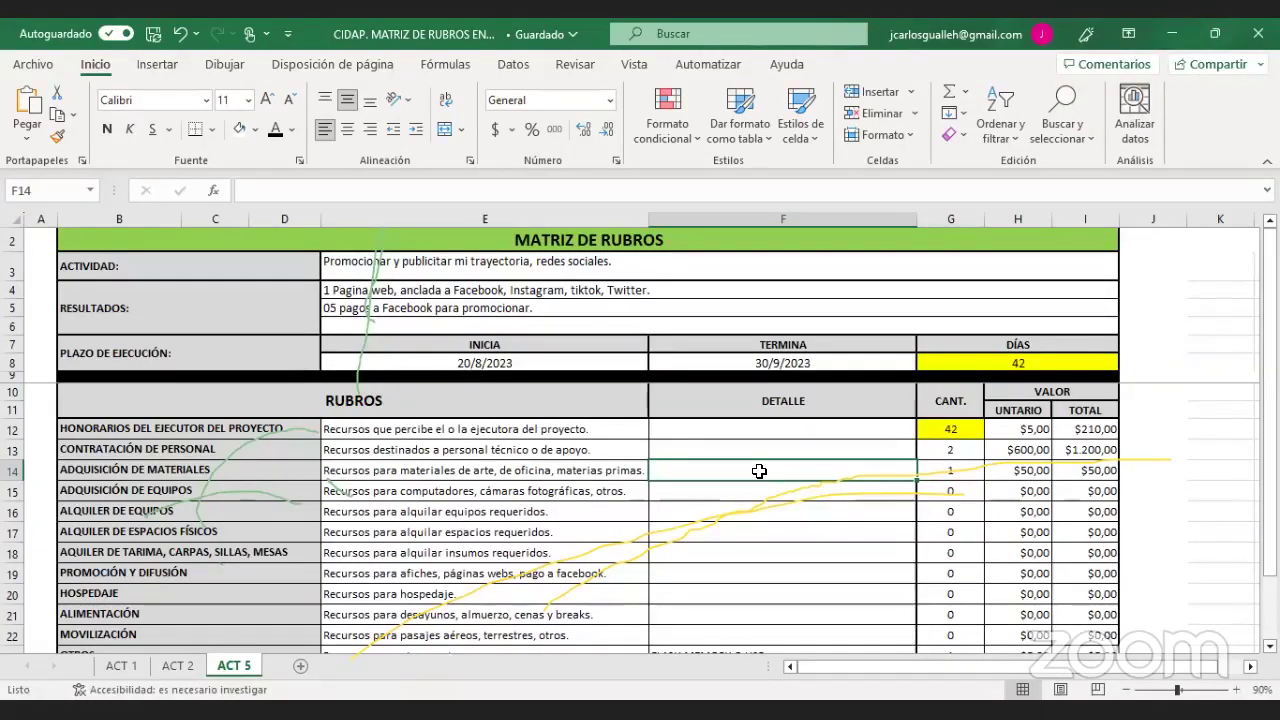
- Copy the executor fees detail (executor's name with "1 HORA / $ 5 DOLARES") from F12 of ACT 2 into F12 of ACT 5
click(180, 667)
click(180, 666)
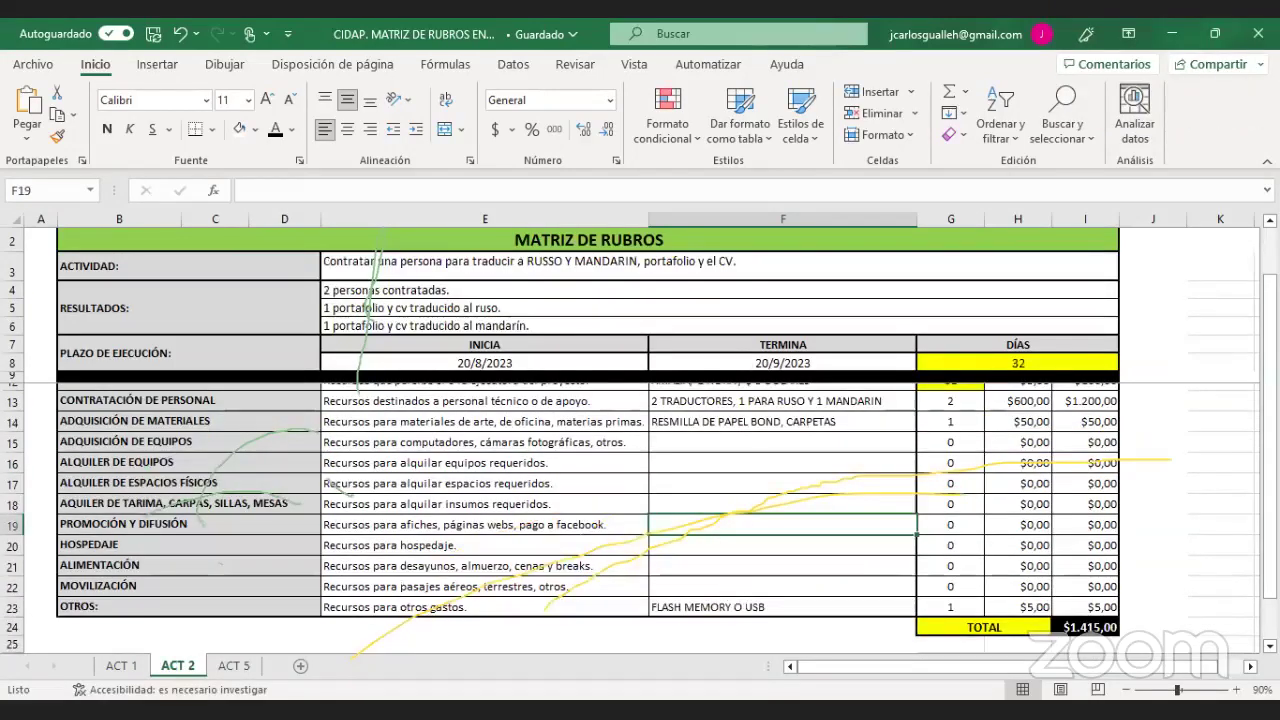
scroll(640, 515, up, 1)
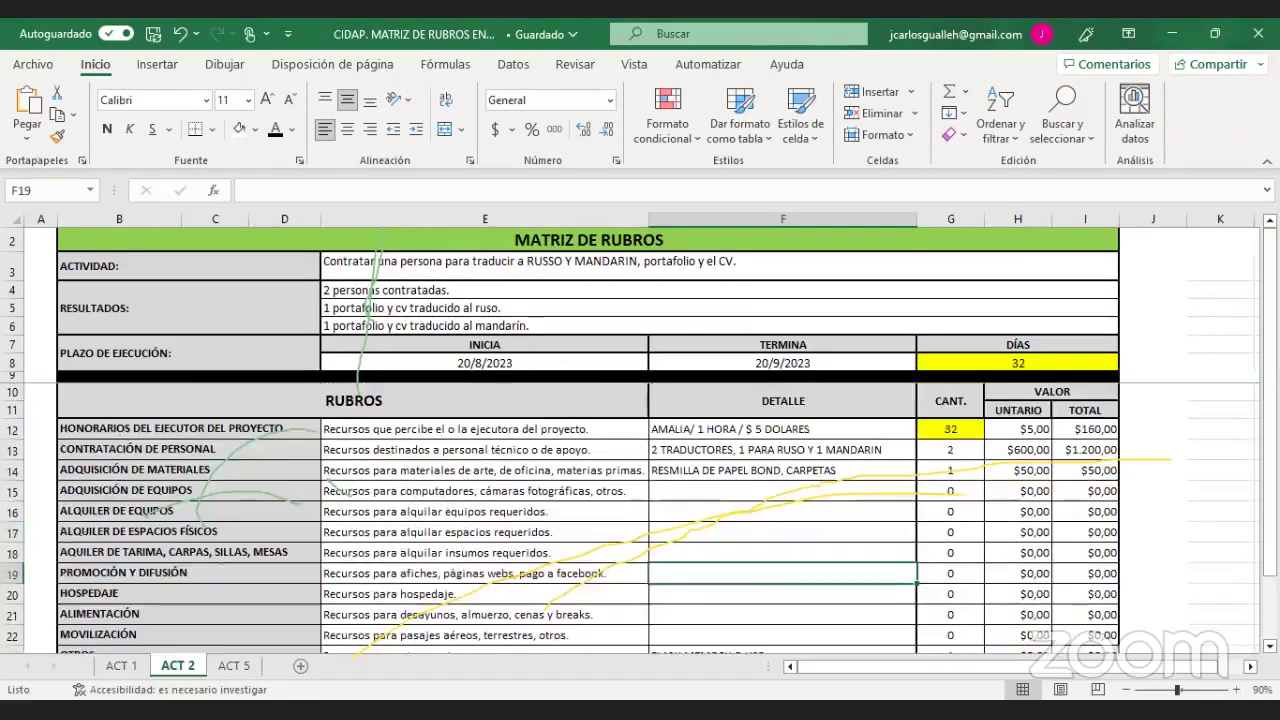
key(ctrl+Up)
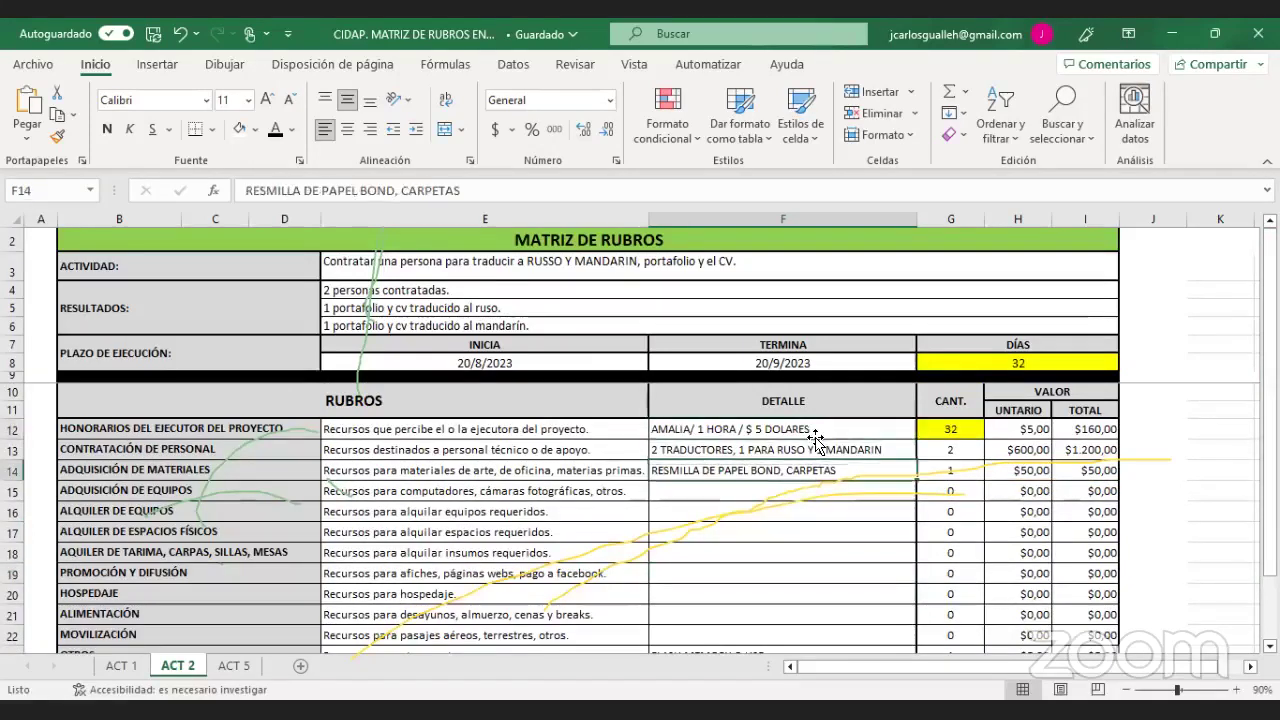
double_click(810, 428)
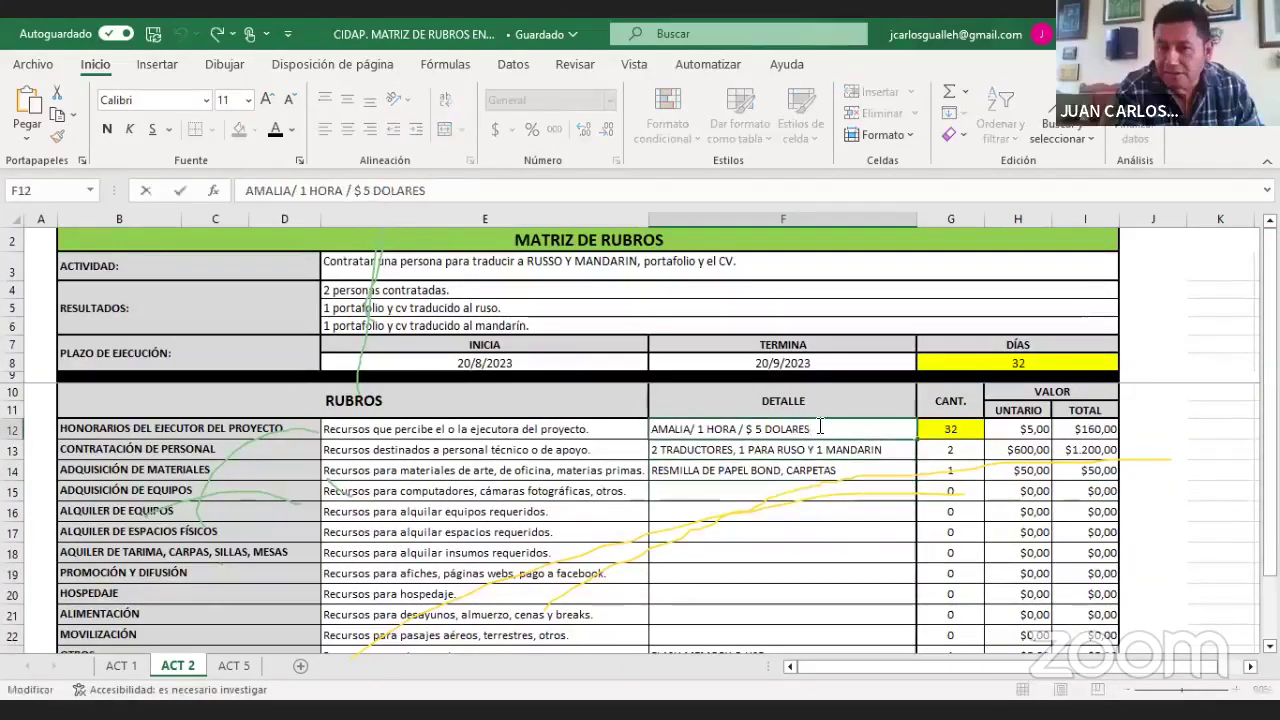
drag(810, 428, 642, 430)
key(ctrl+c)
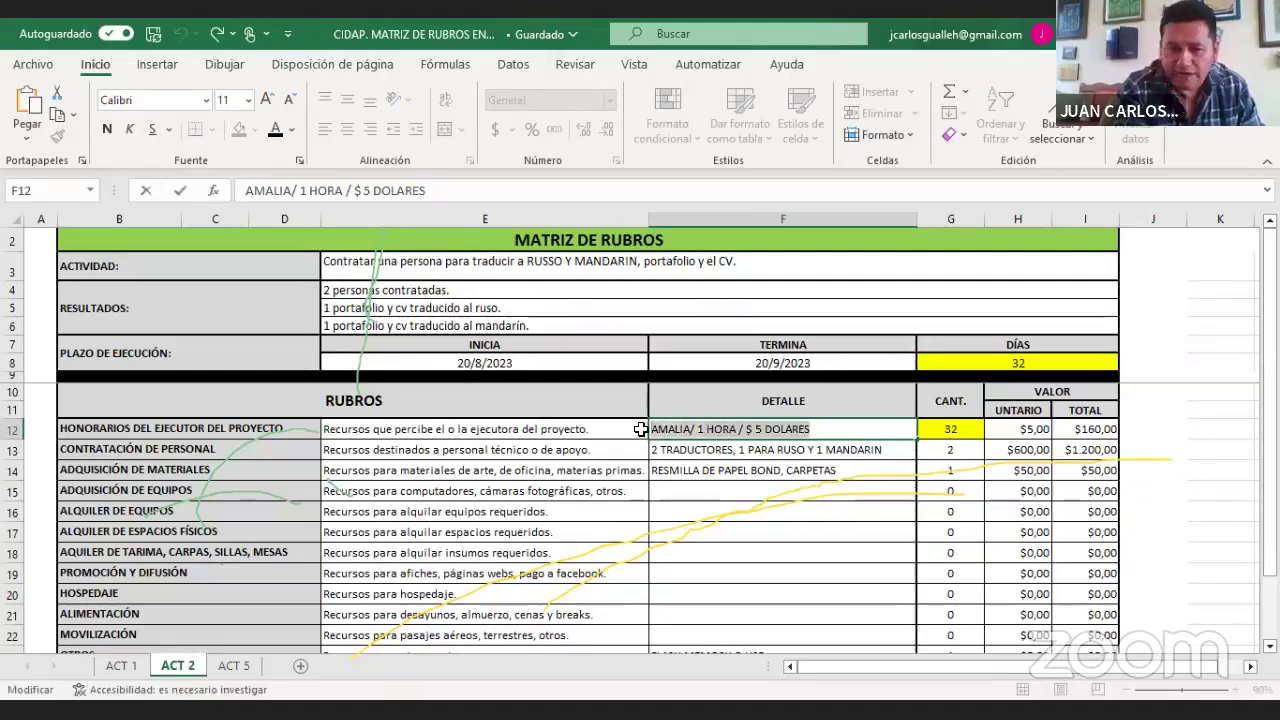
click(254, 667)
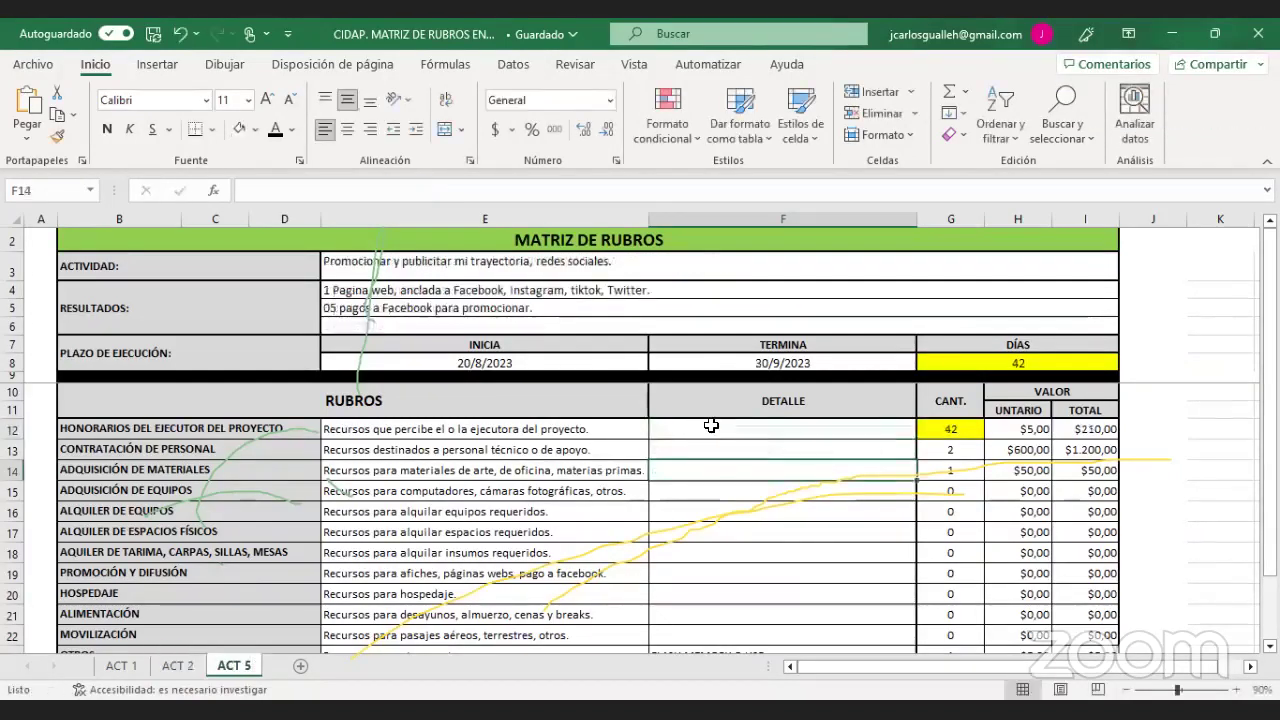
click(711, 426)
key(ctrl+v)
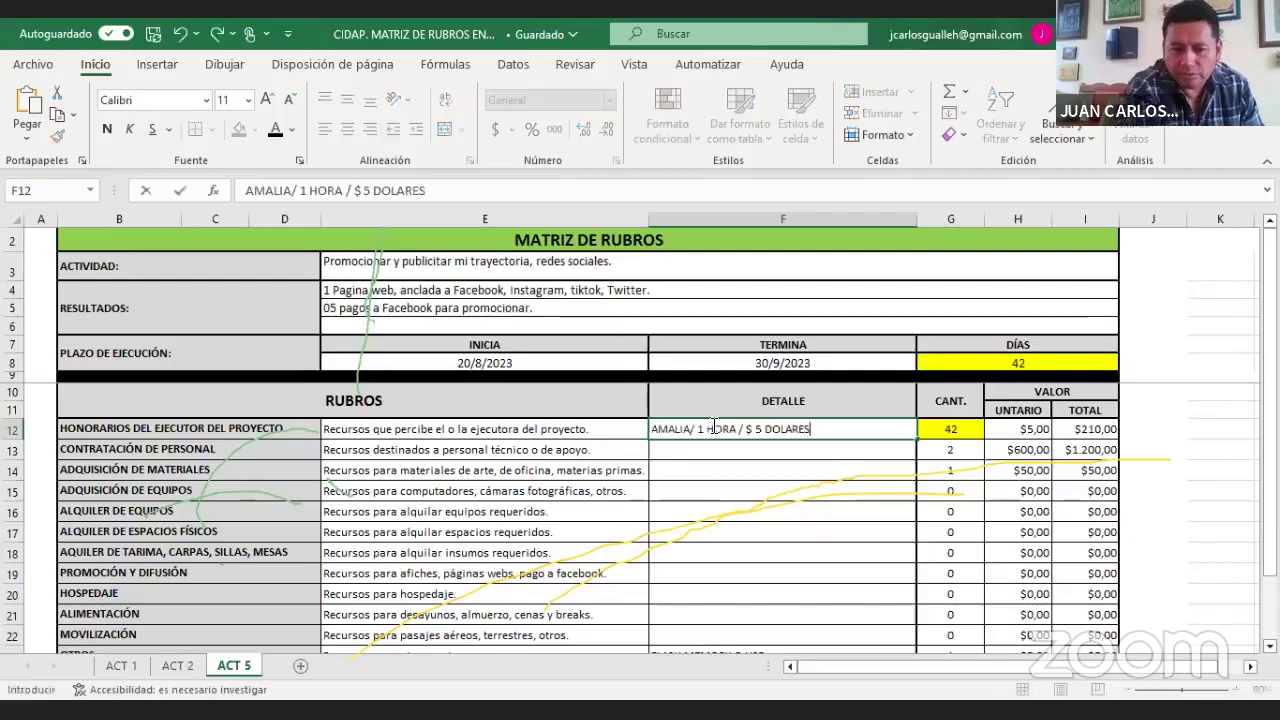
click(745, 451)
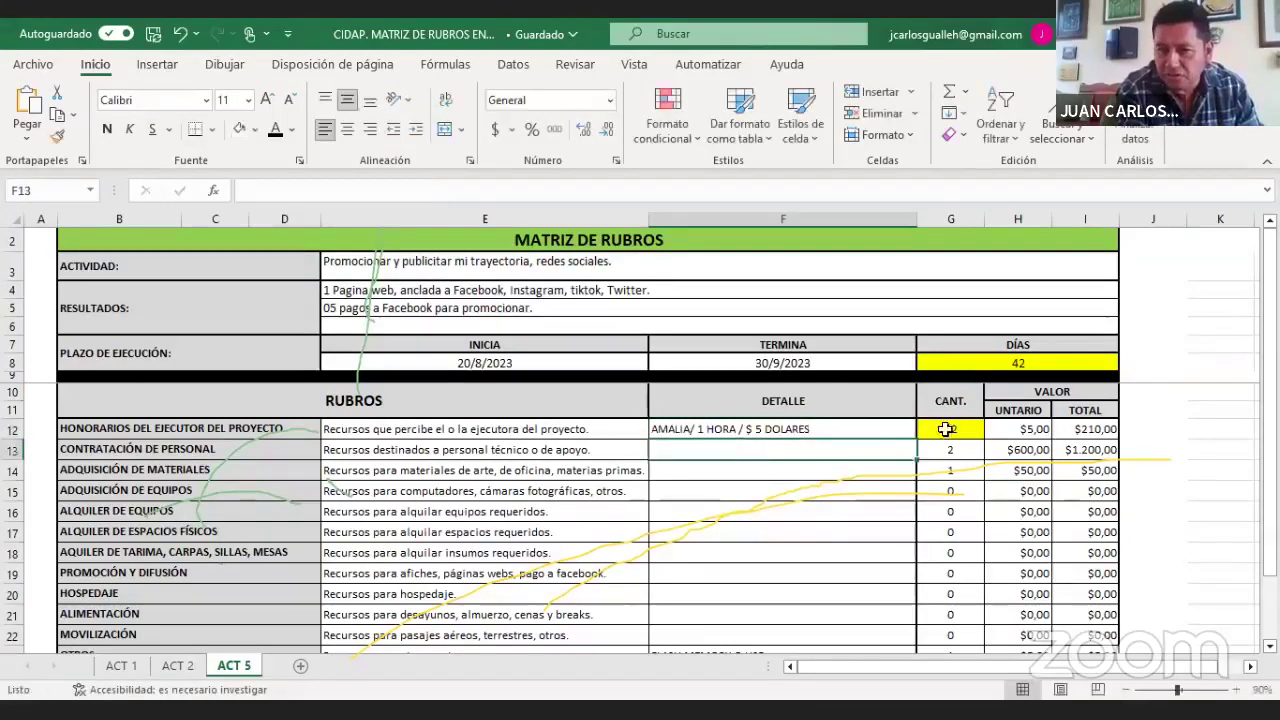
click(1143, 429)
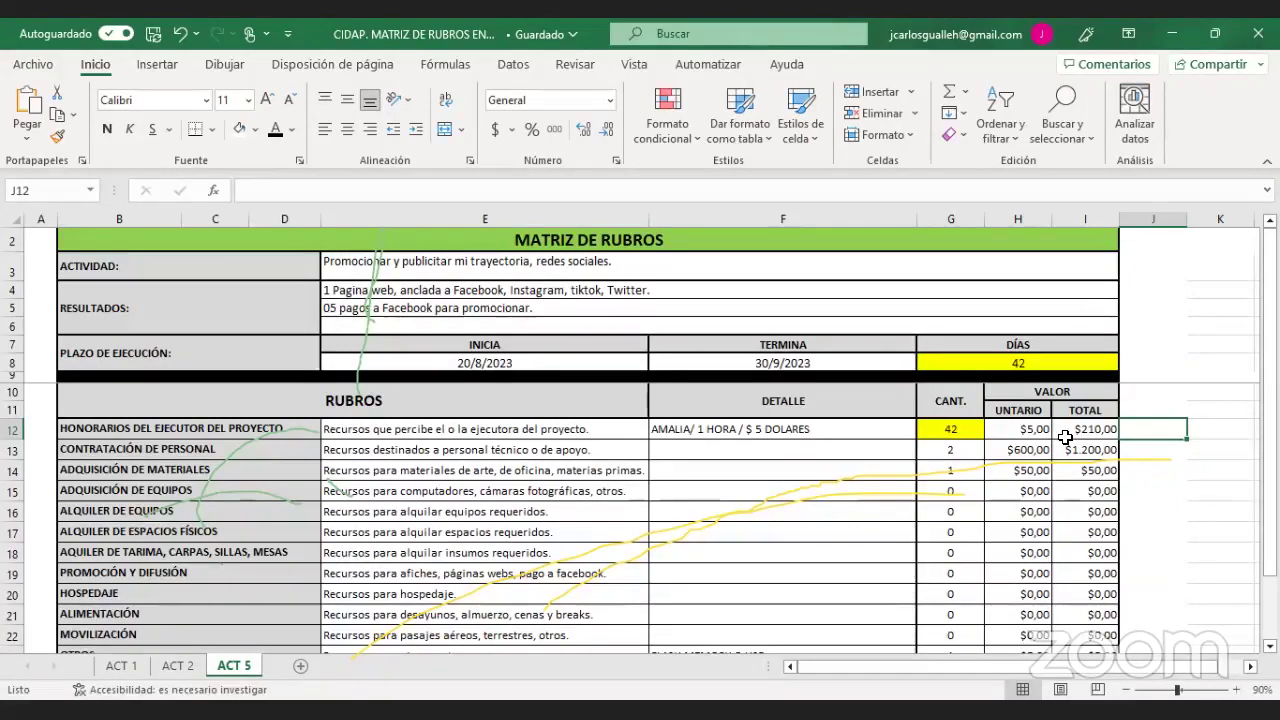
click(657, 263)
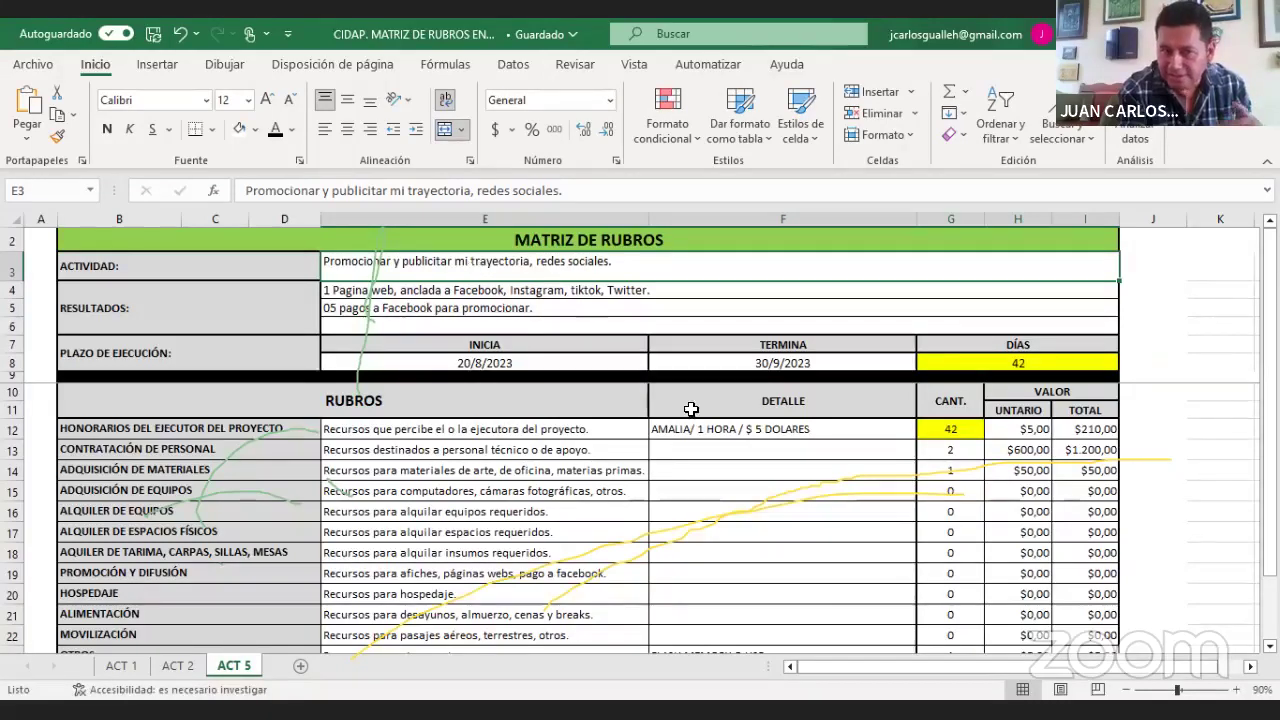
click(693, 445)
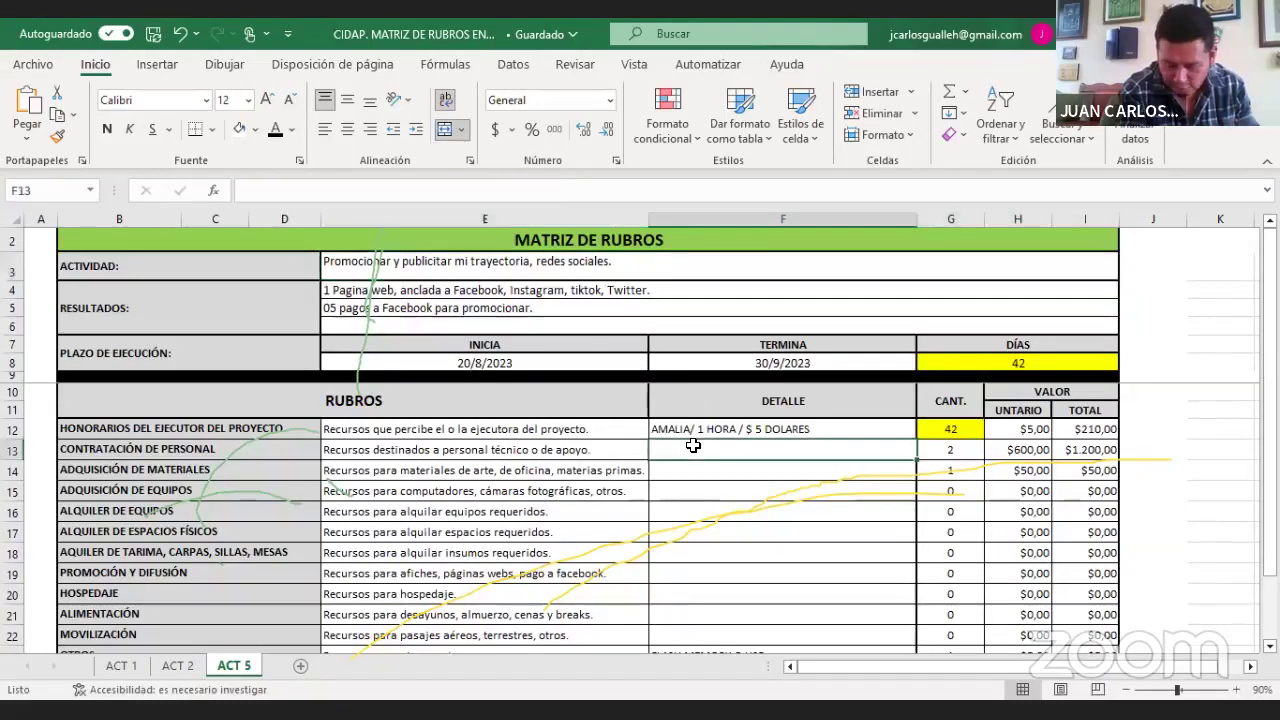
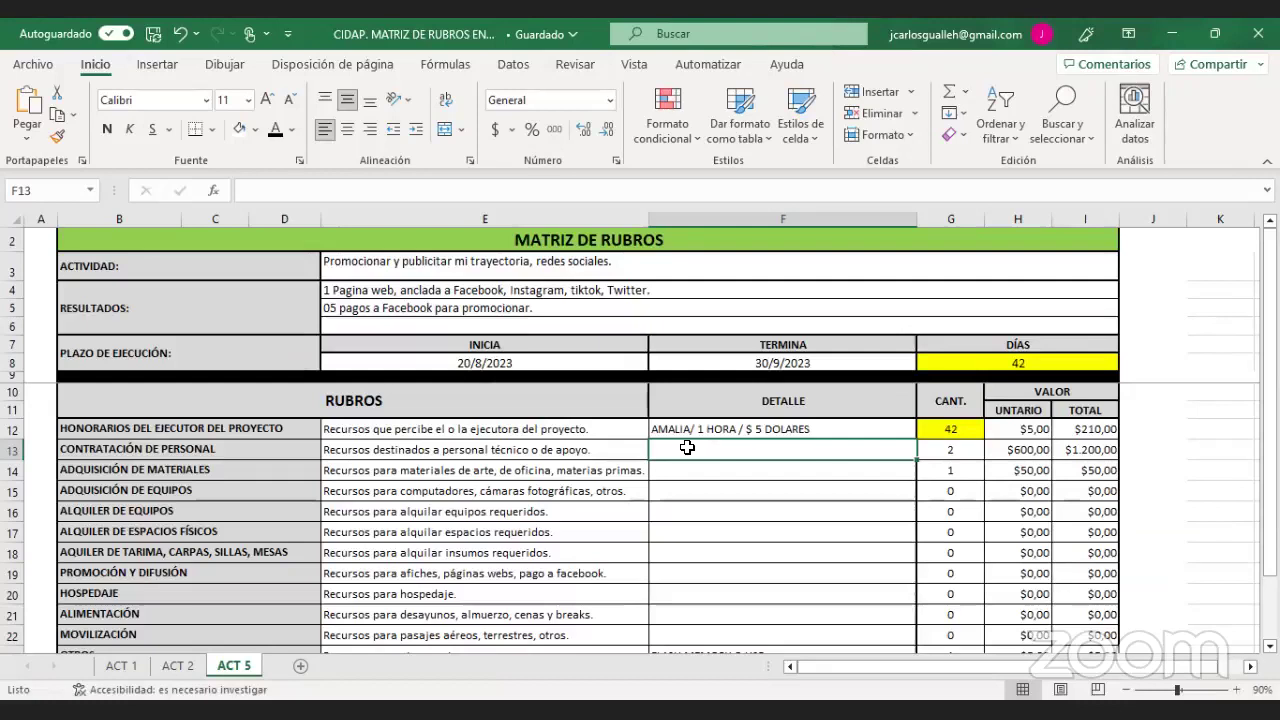
click(532, 260)
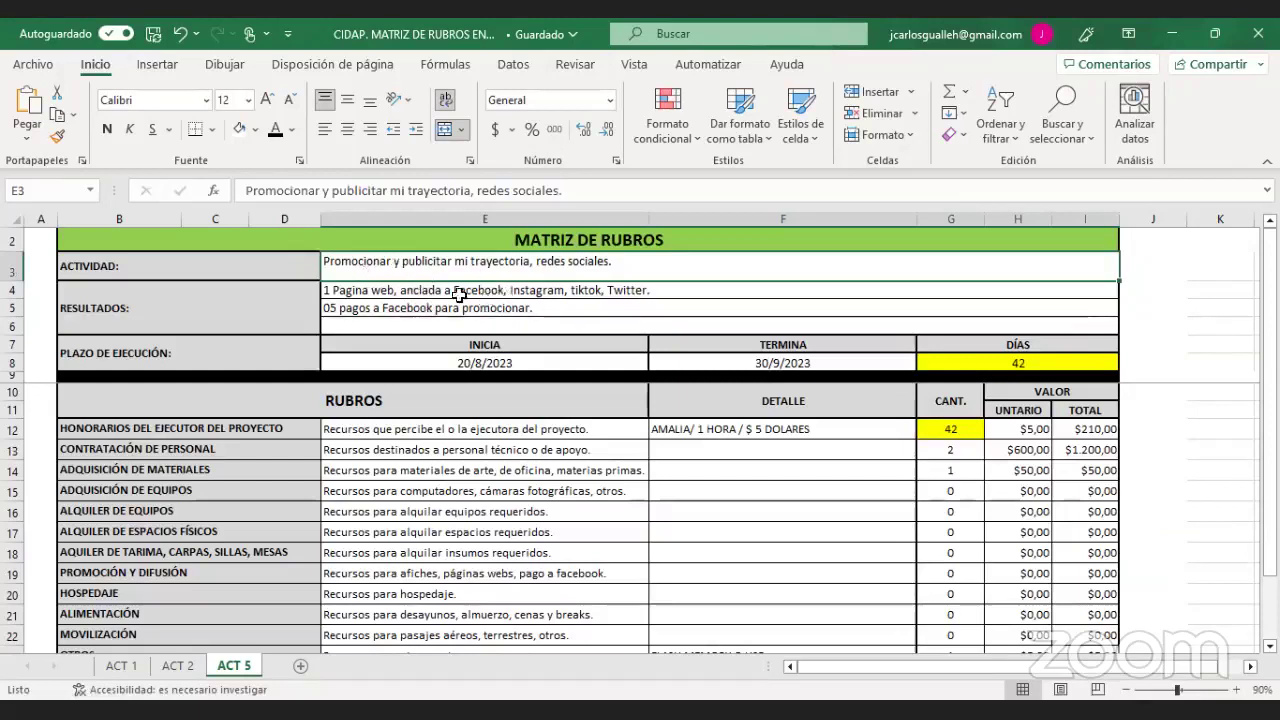
click(789, 448)
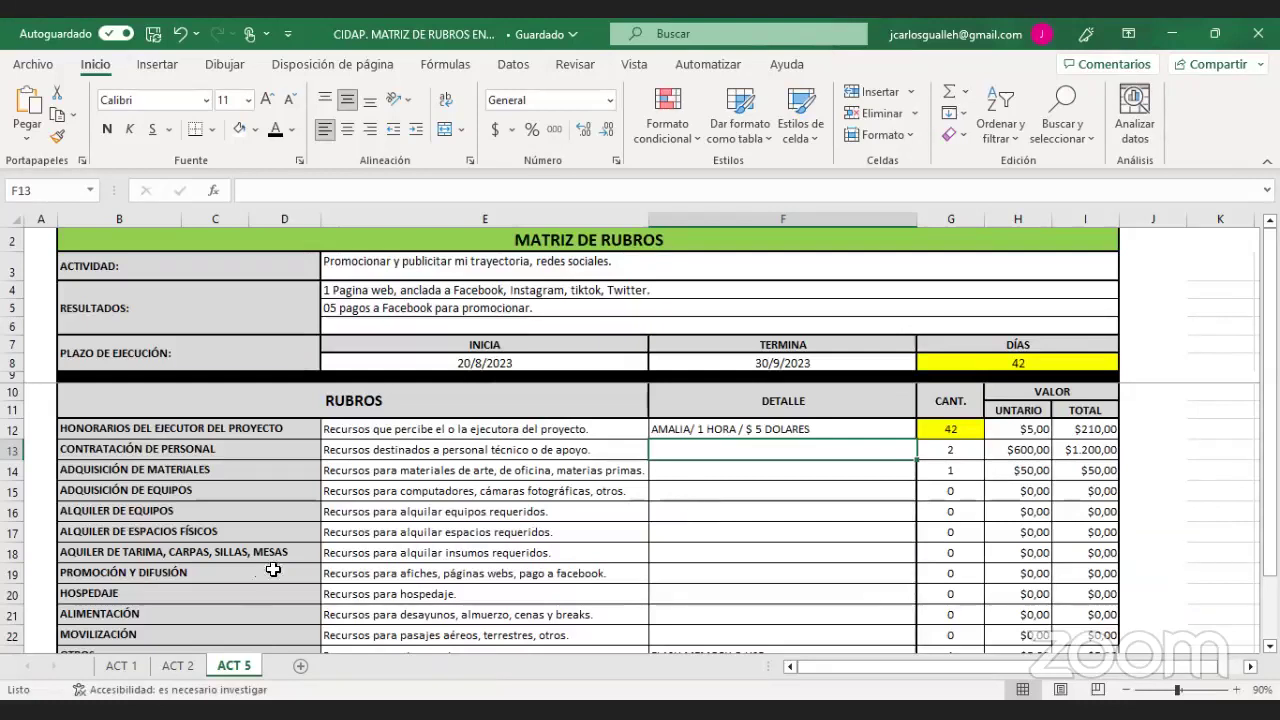
- Review the ACT 1 sheet's budget rows for how the details, quantities and unit values of each item were filled in
click(118, 667)
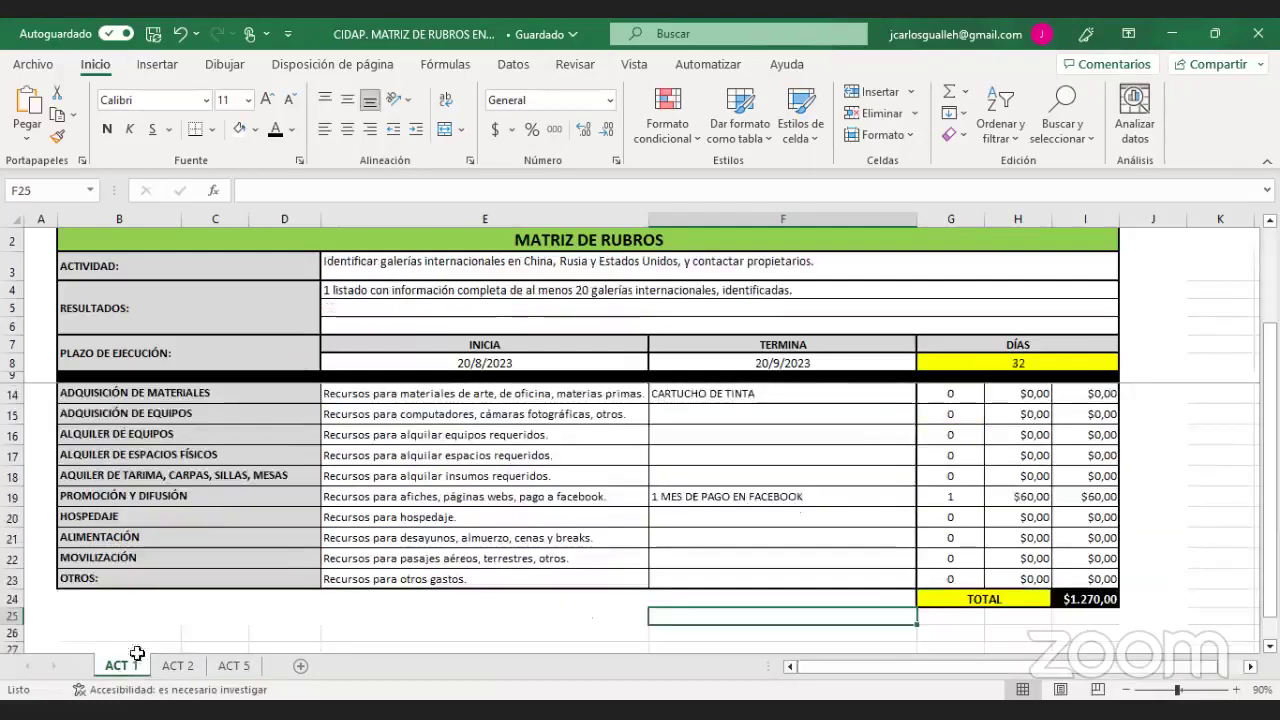
click(843, 479)
key(Up)
key(Up)
key(Up)
key(Up)
key(Up)
key(Up)
key(Up)
key(Up)
key(Up)
key(Up)
key(Up)
key(Up)
key(Up)
key(Up)
key(Up)
key(Up)
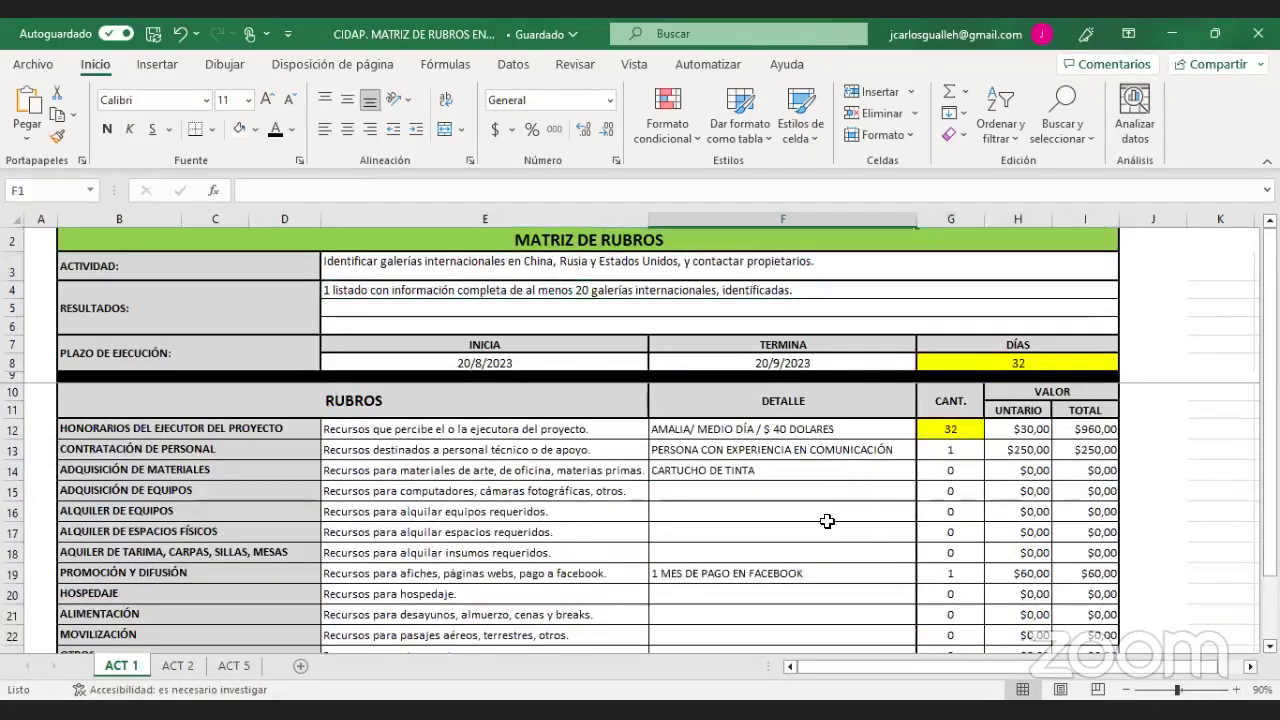
click(827, 521)
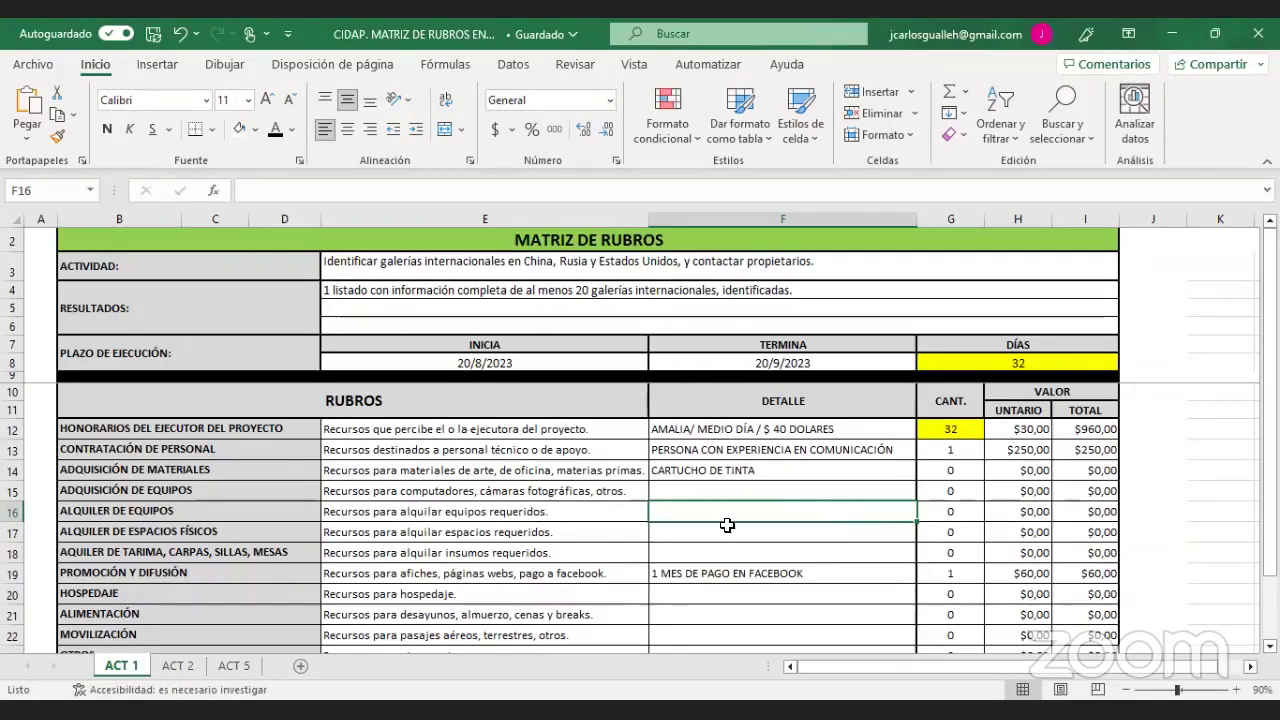
- Return to the ACT 5 sheet and close the workbook
click(235, 666)
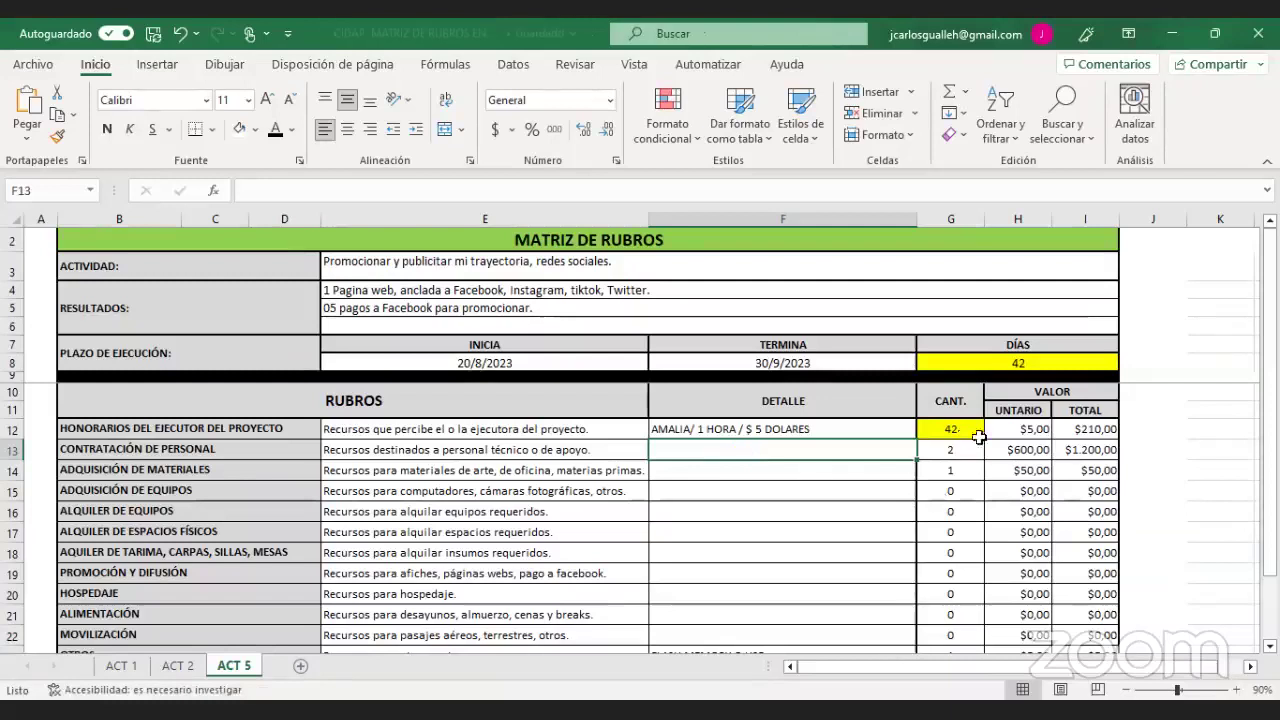
click(817, 488)
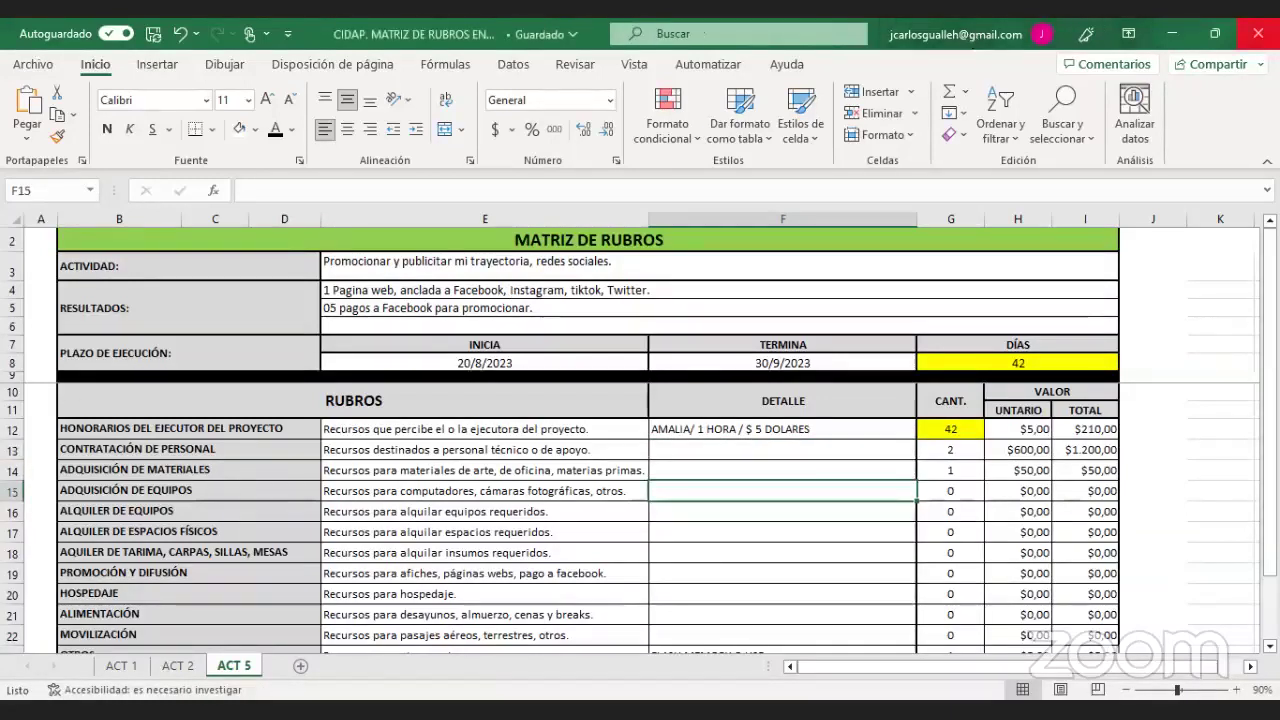
click(1258, 33)
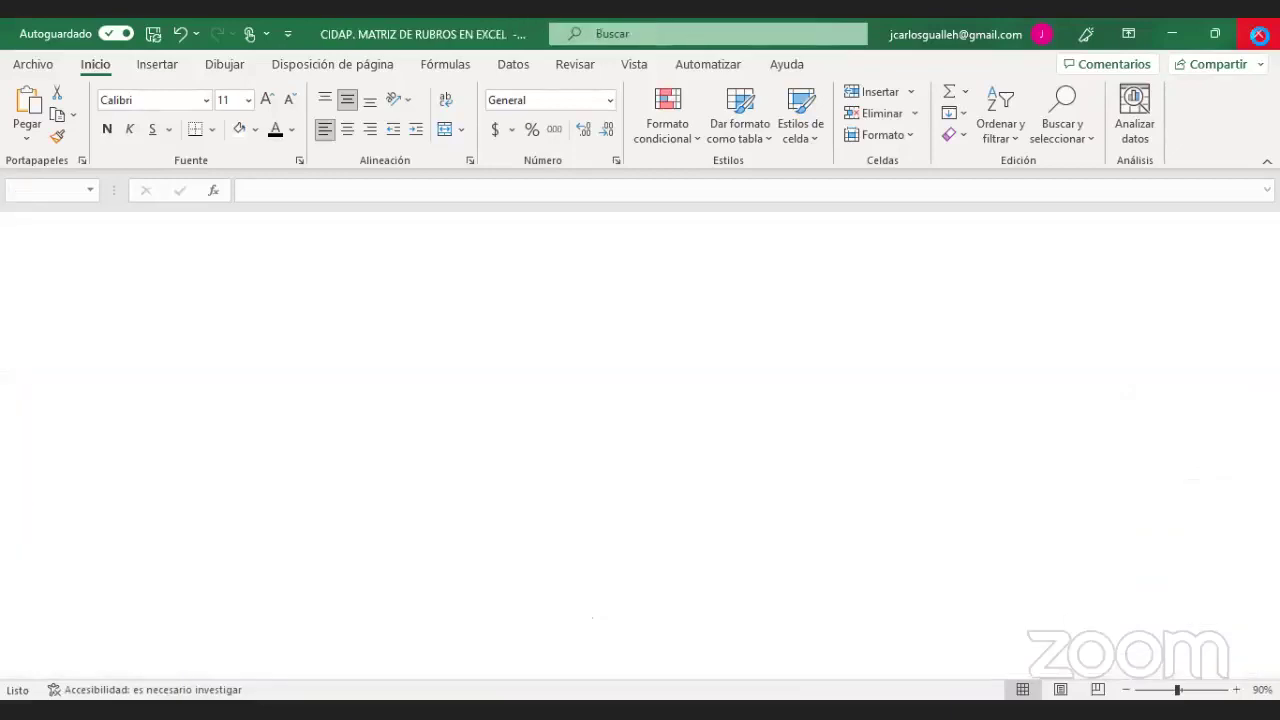
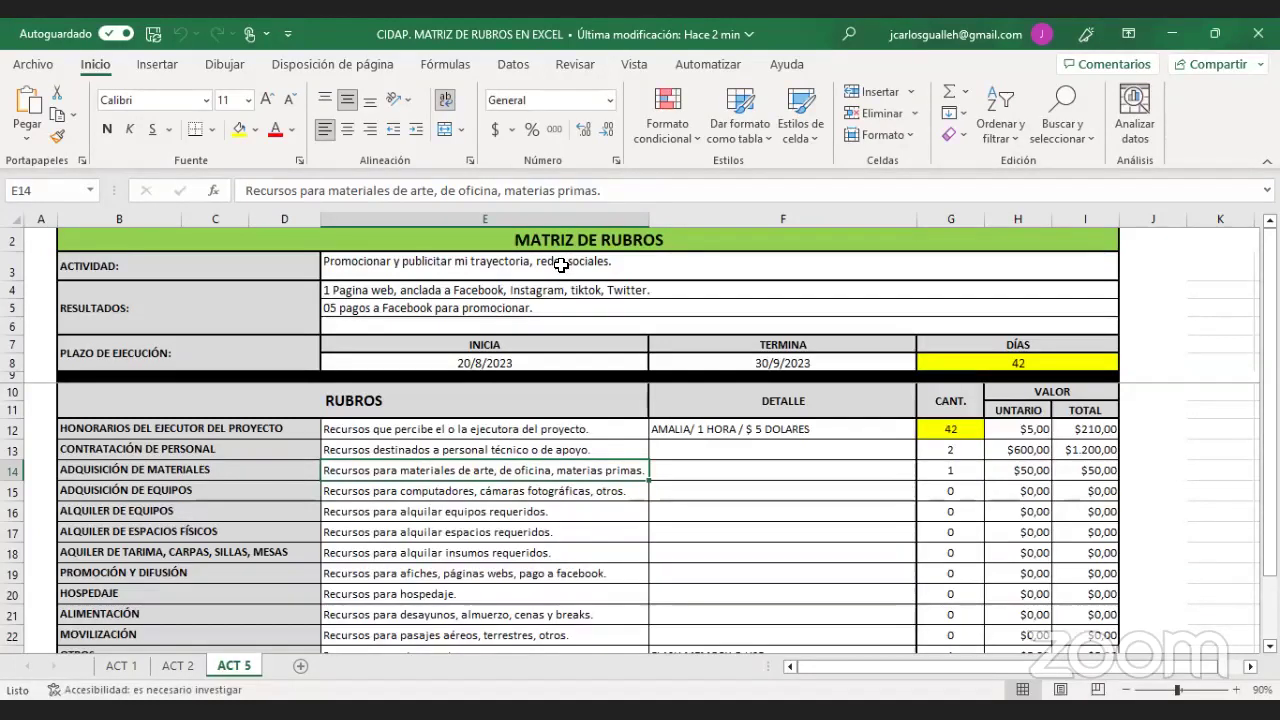
- Set the quantities and unit values of the personnel and materials rows to 0 in G13:H14 of ACT 5
key(Right)
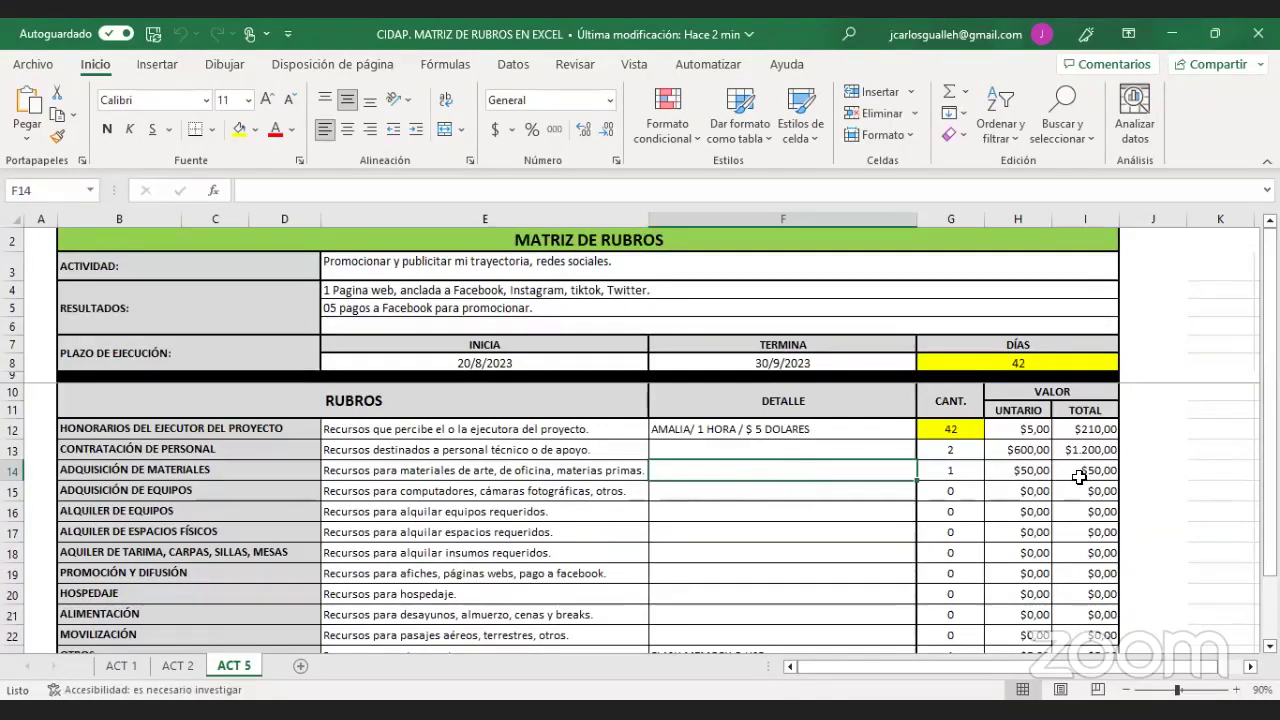
click(960, 451)
text(0)
key(Return)
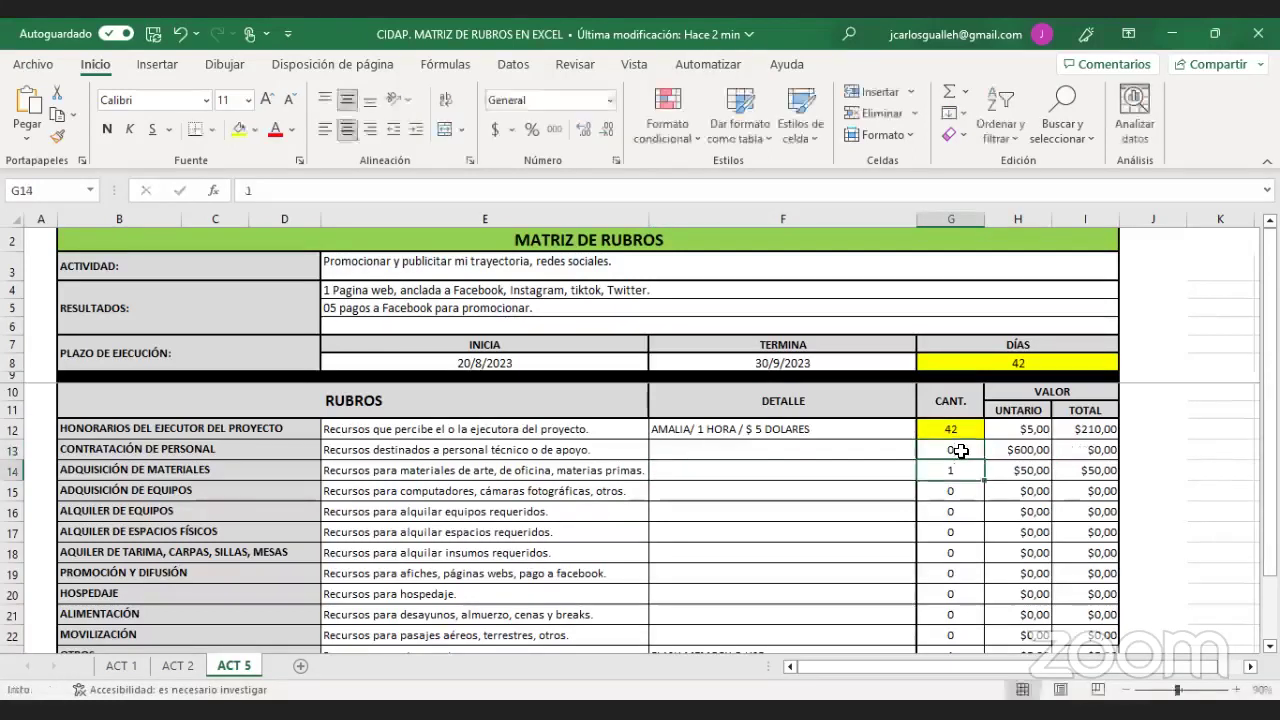
text(0)
click(1026, 452)
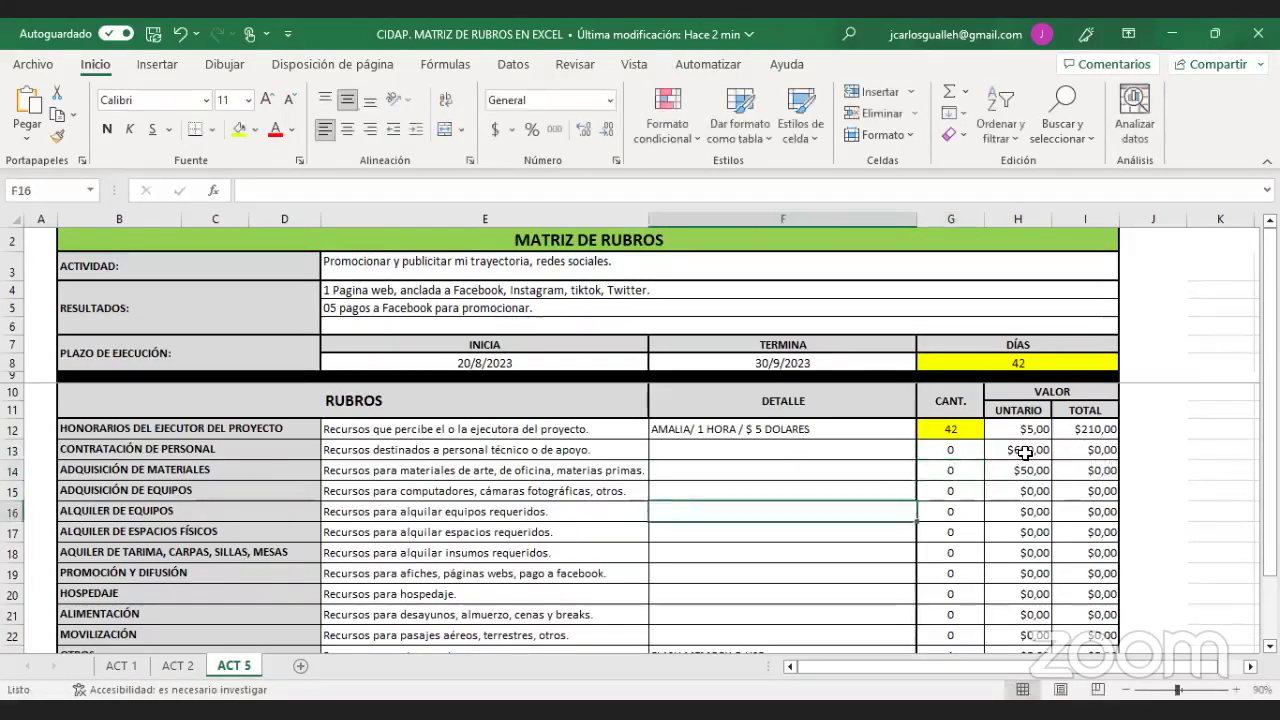
text(0)
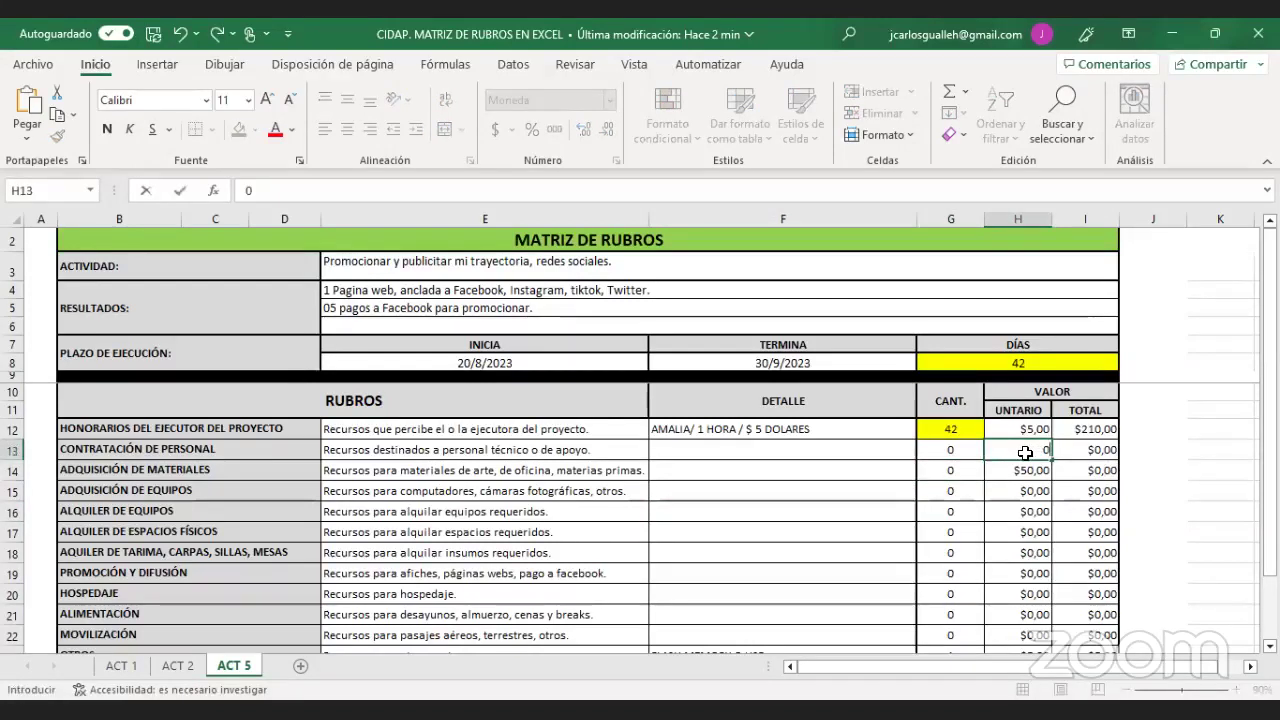
key(Return)
text(0)
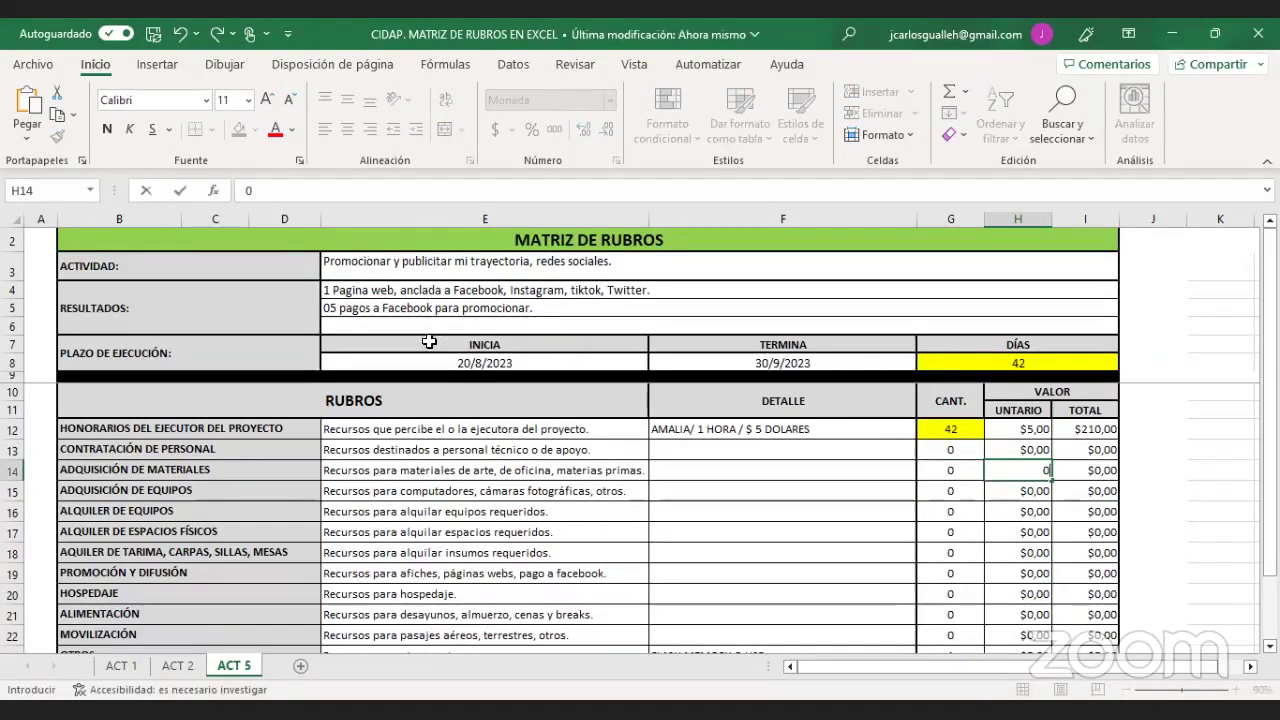
- Enter "1 PERSONA, 1 COMUNICADOR." as the detail of the personnel hiring row in F13
click(691, 443)
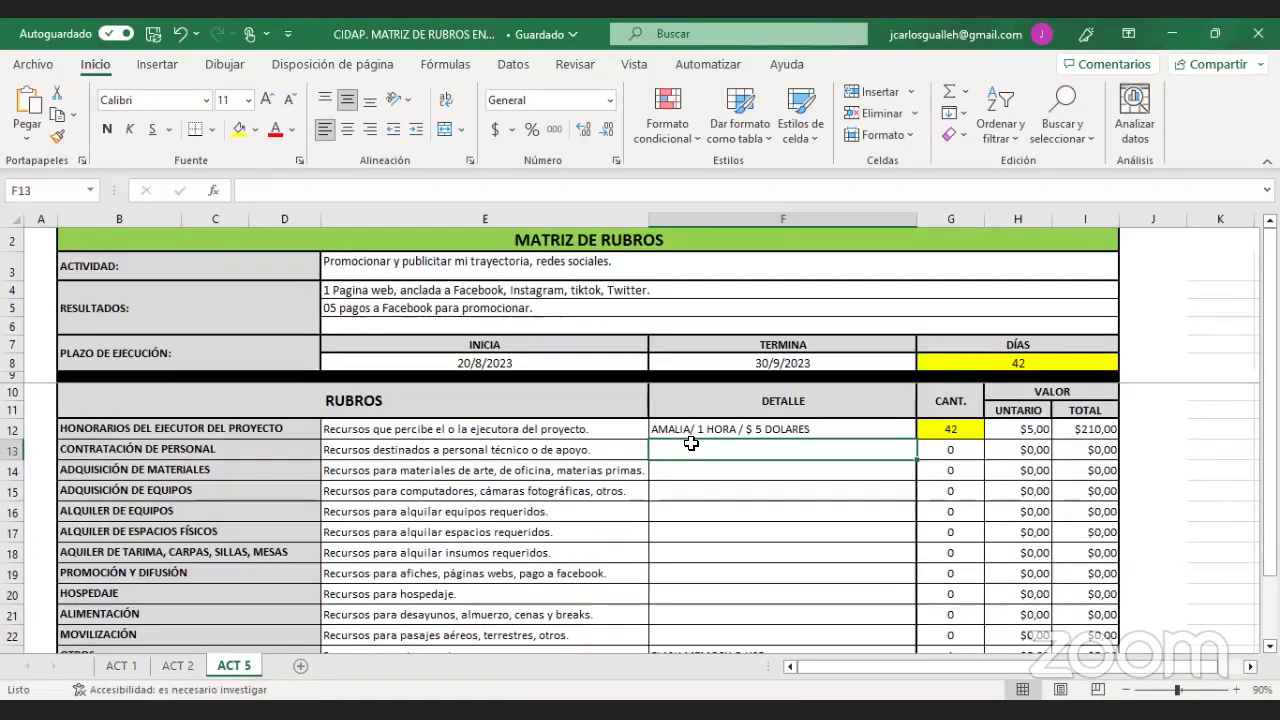
text(1 PERSO)
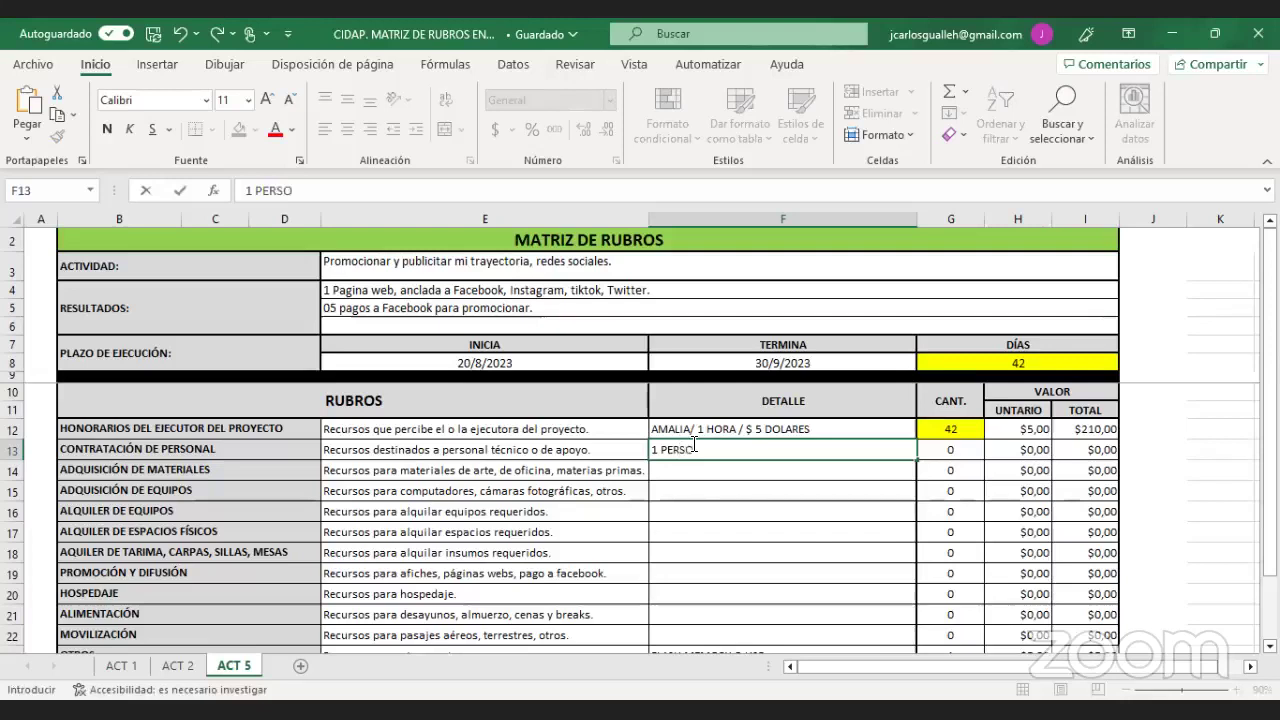
text(NA)
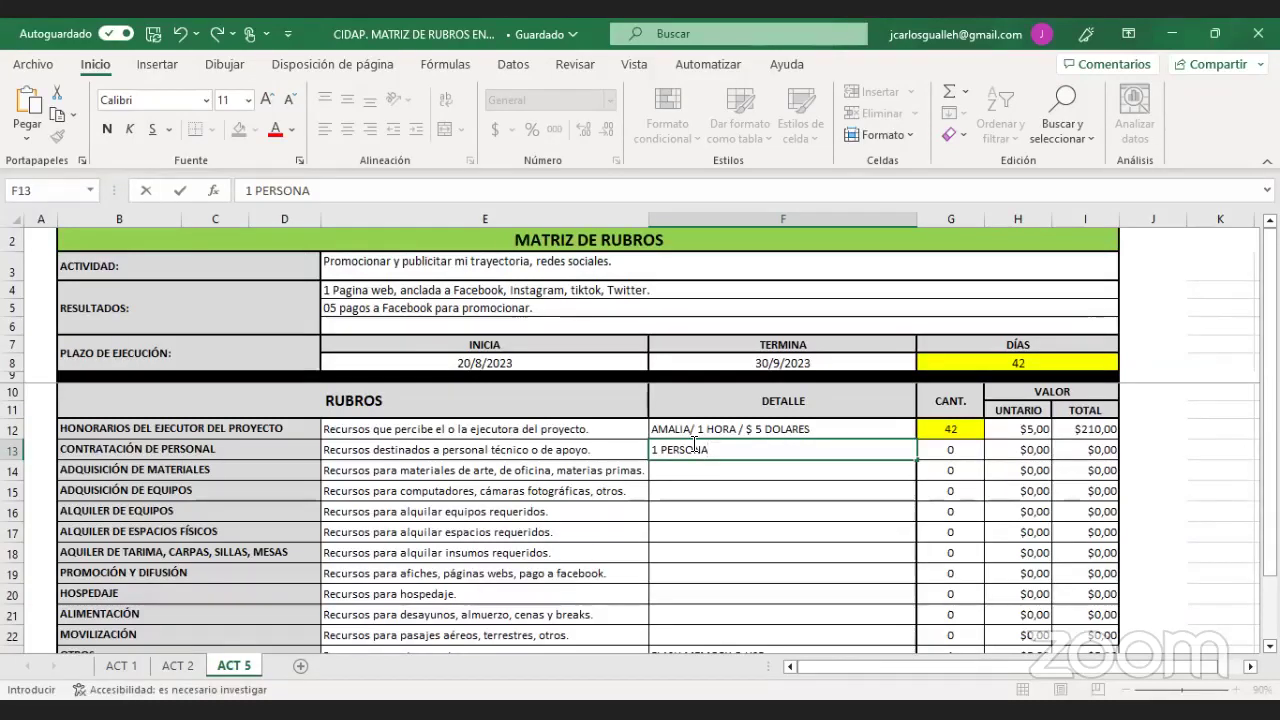
text(,)
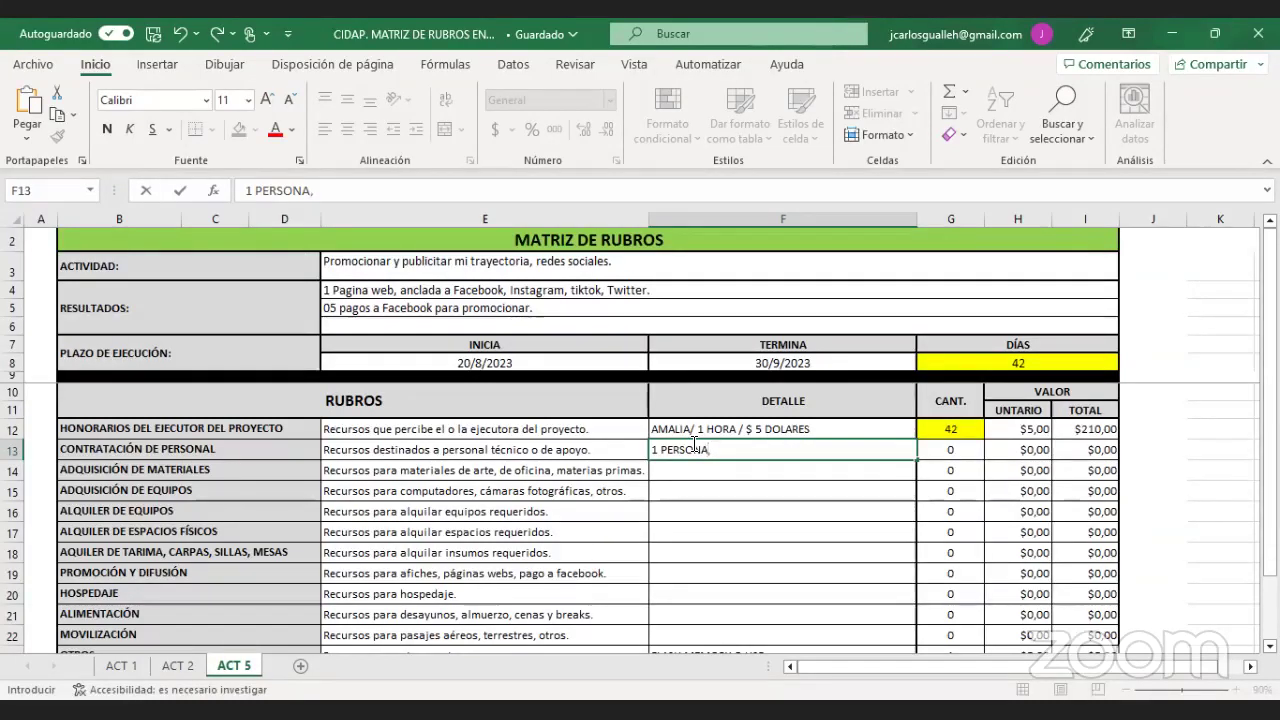
text( 1 COMUN)
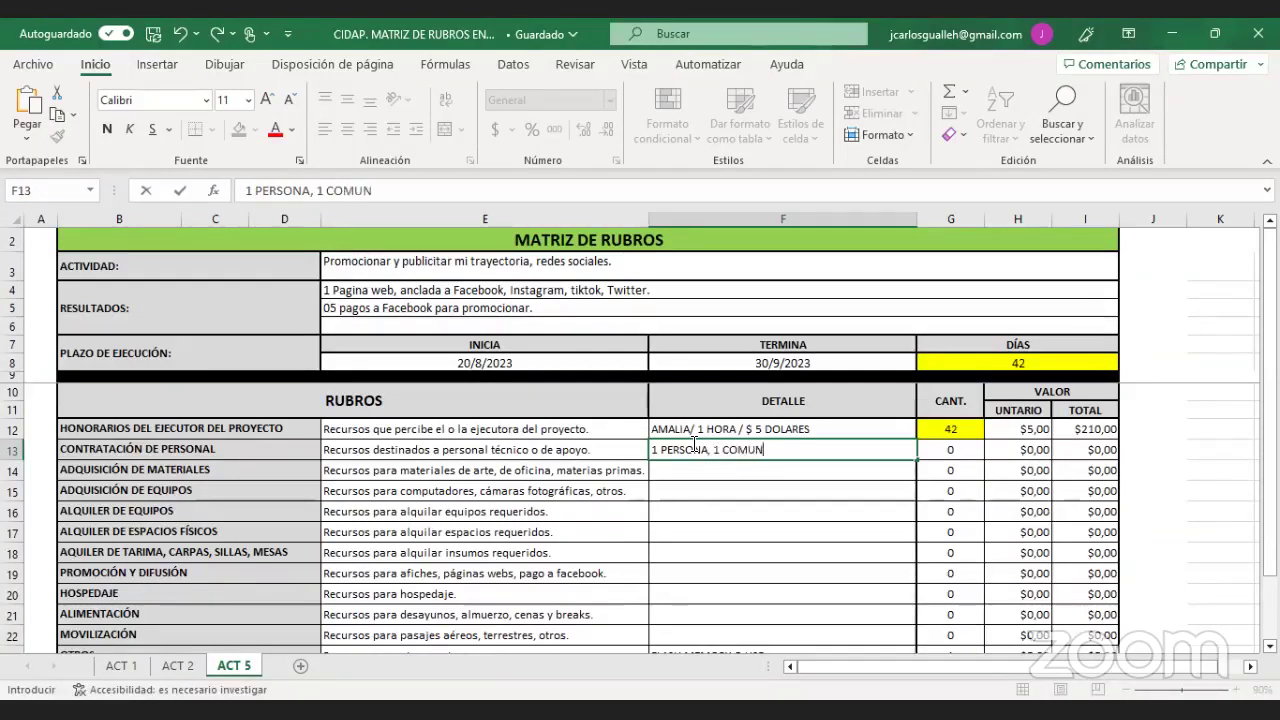
text(ICADOR.)
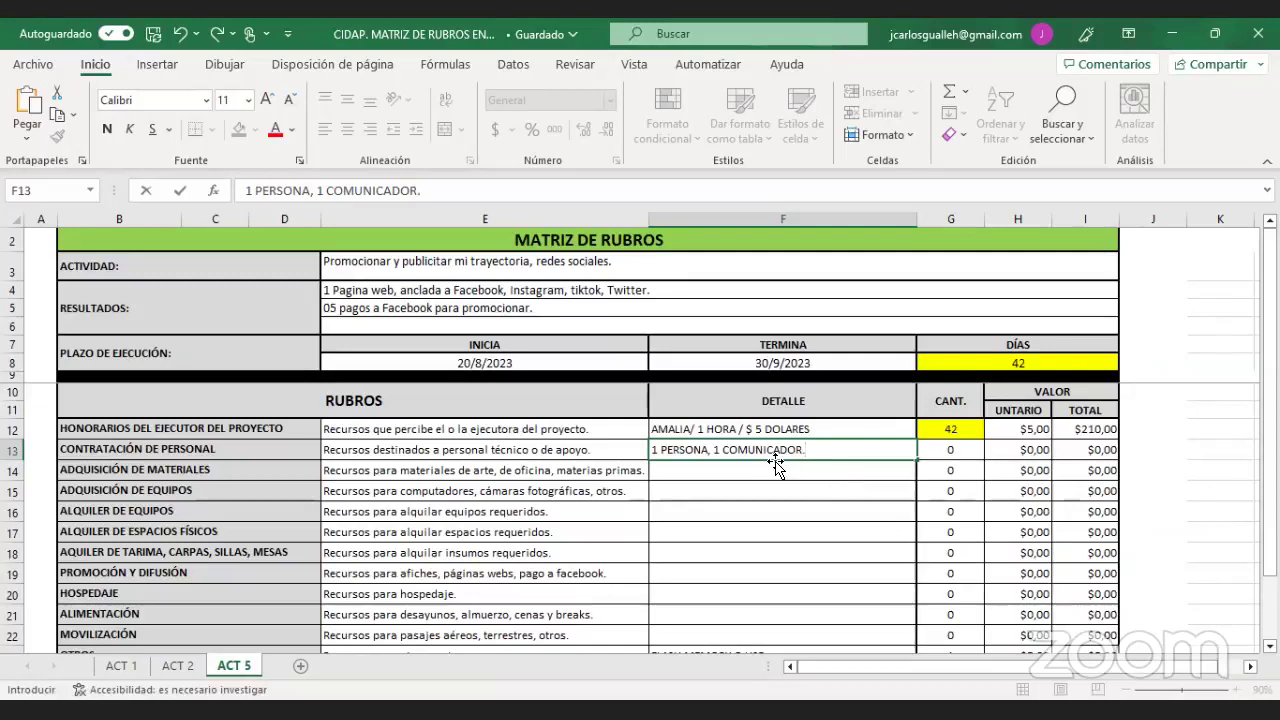
- Change the personnel hiring detail in F13 to "1 PERSONA WEB, 1 COMUNICADOR."
click(707, 452)
text(WEB)
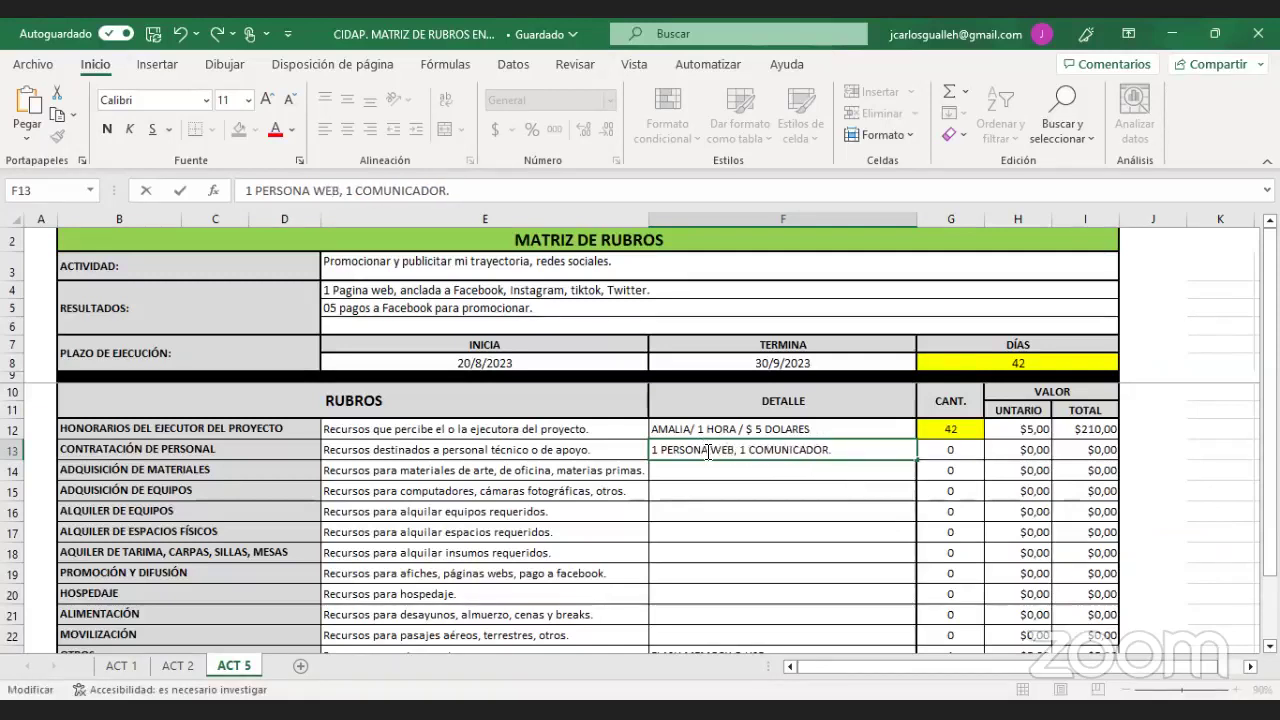
click(755, 511)
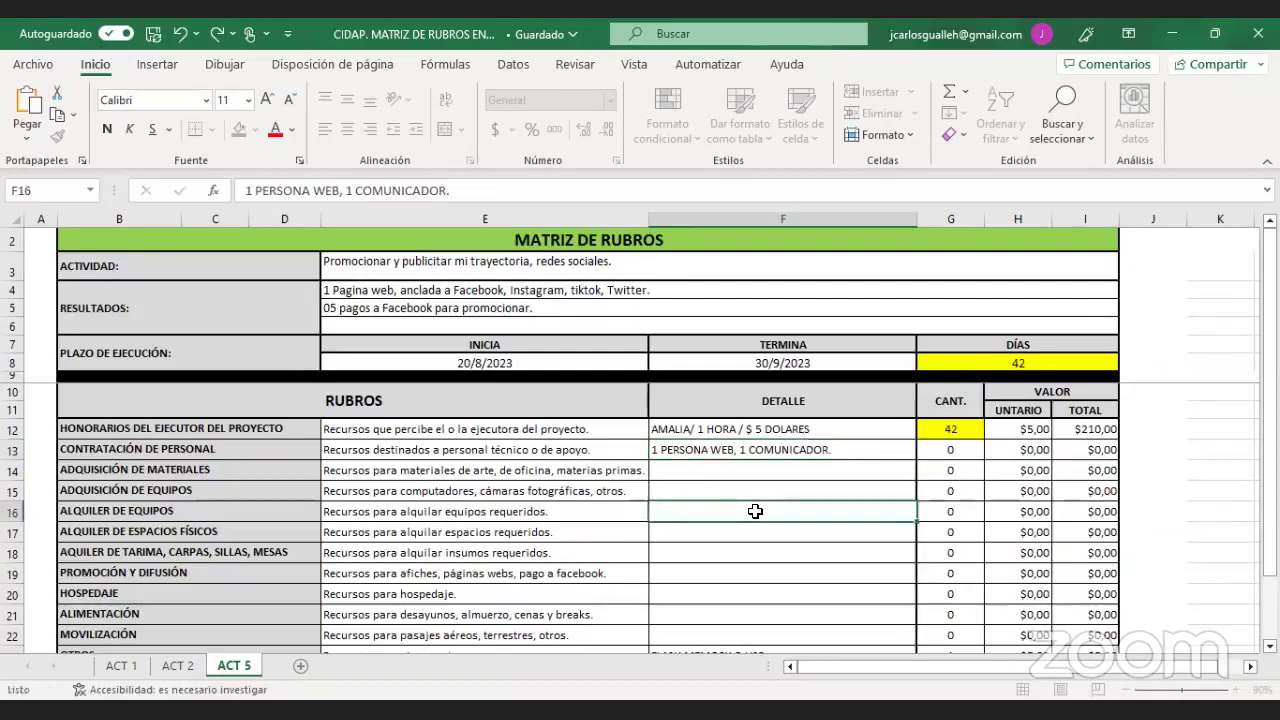
right_click(755, 510)
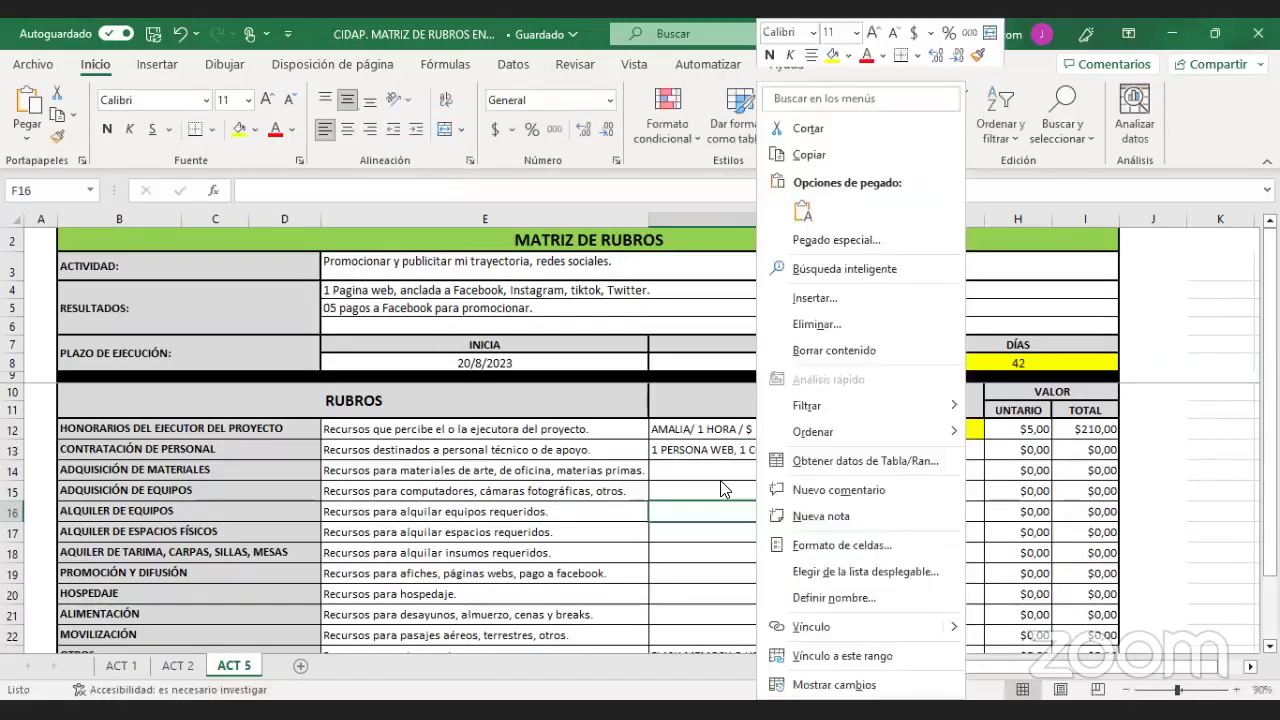
key(Escape)
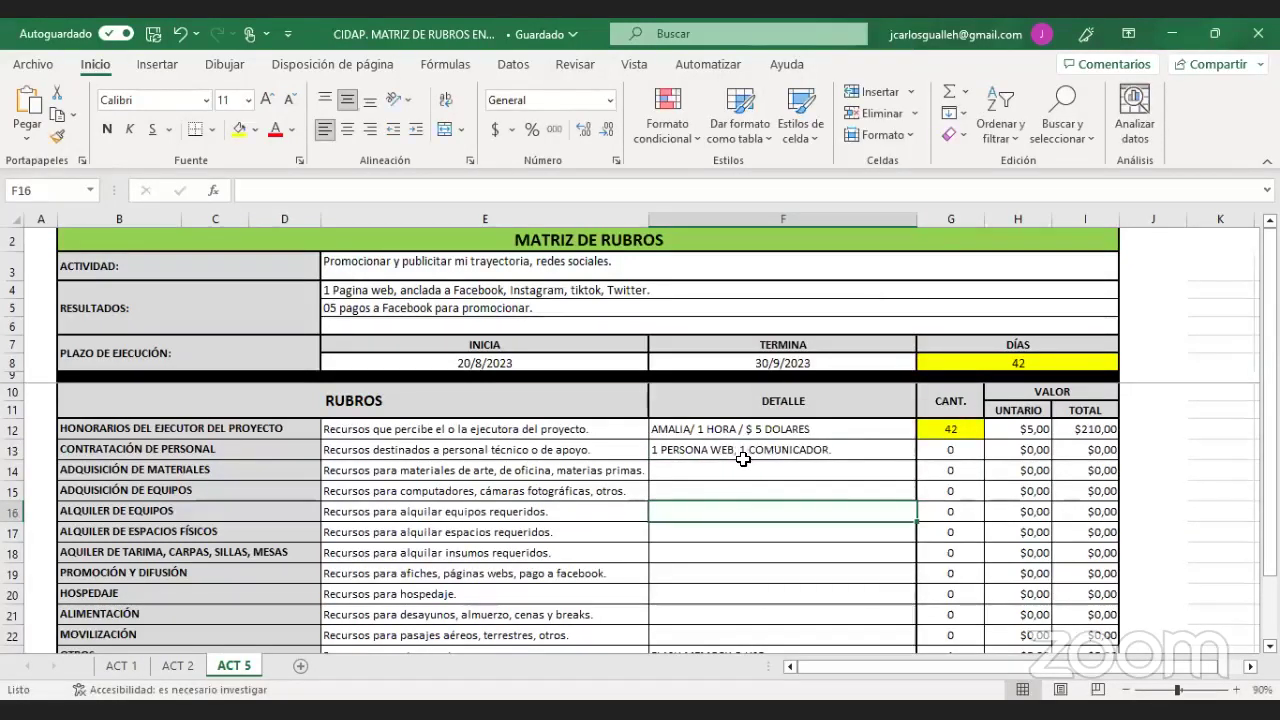
- Set the personnel hiring row's quantity to 1 in G13 and its unit value to 800 in H13
click(949, 452)
text(1)
key(Tab)
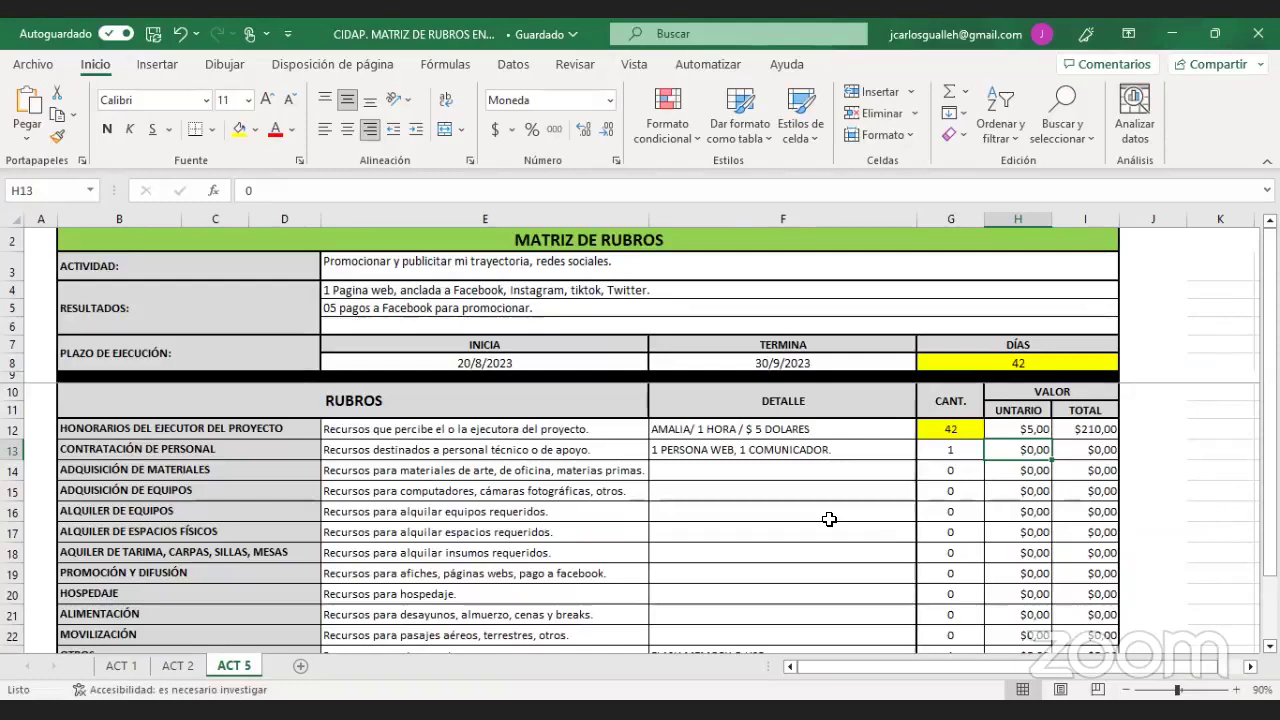
text(800)
key(Return)
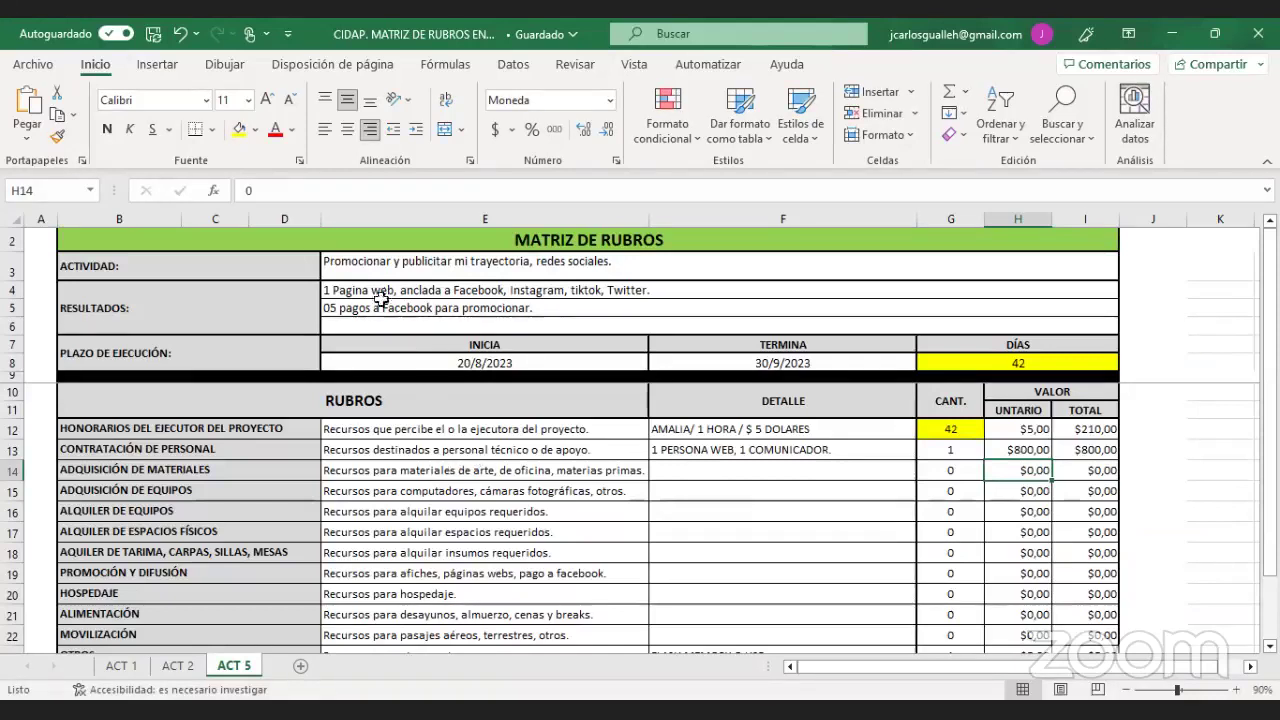
- Enter "5 PAGOS A FACEBOOK" as the detail of the promotion and diffusion row in F19
click(207, 471)
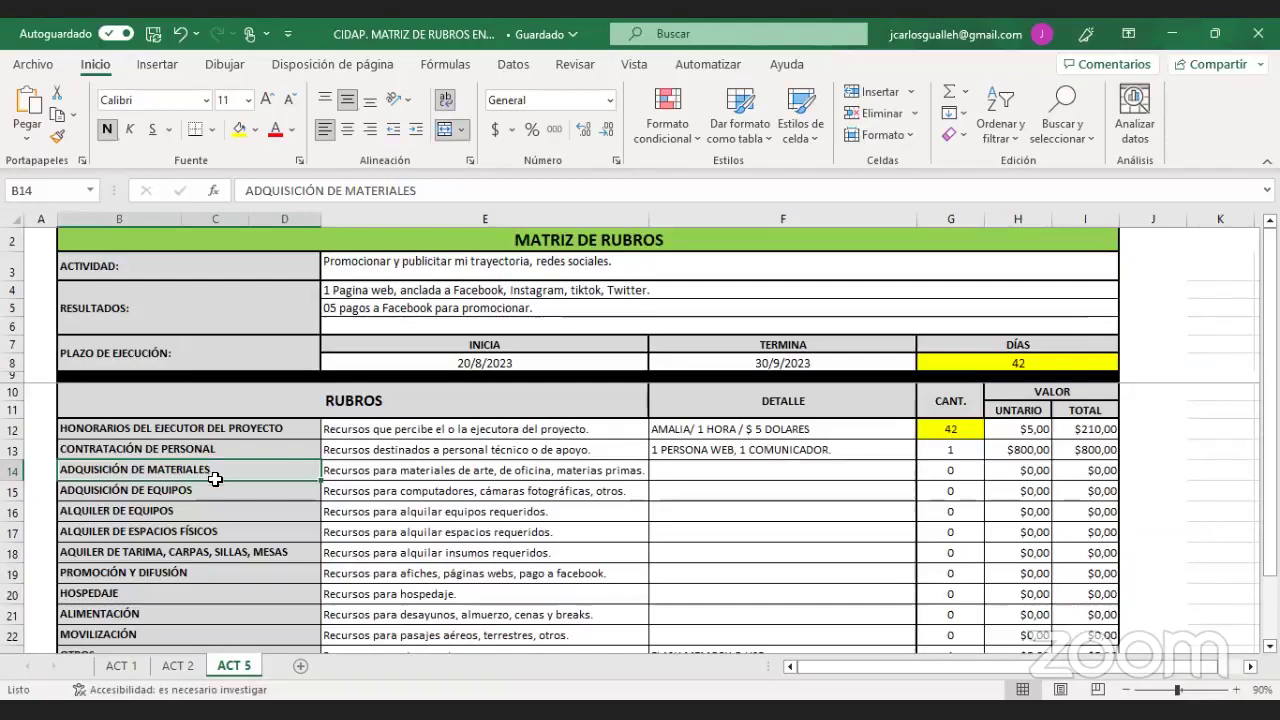
click(217, 497)
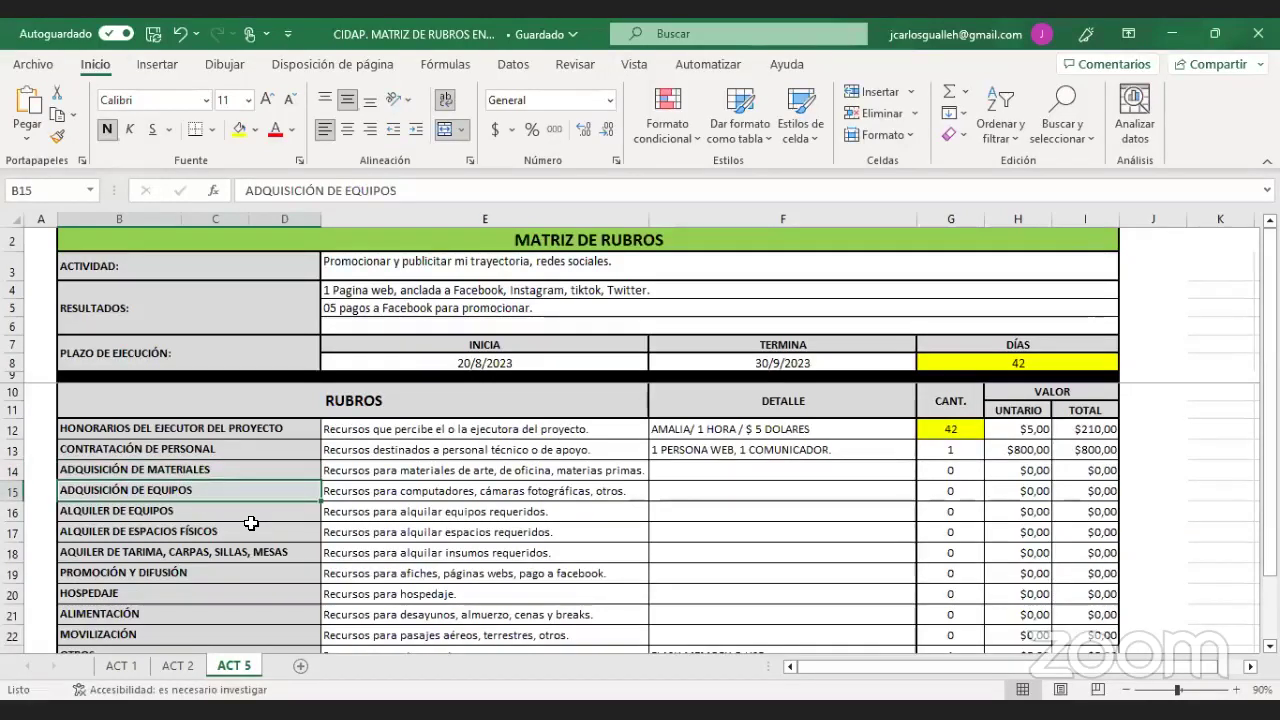
click(251, 519)
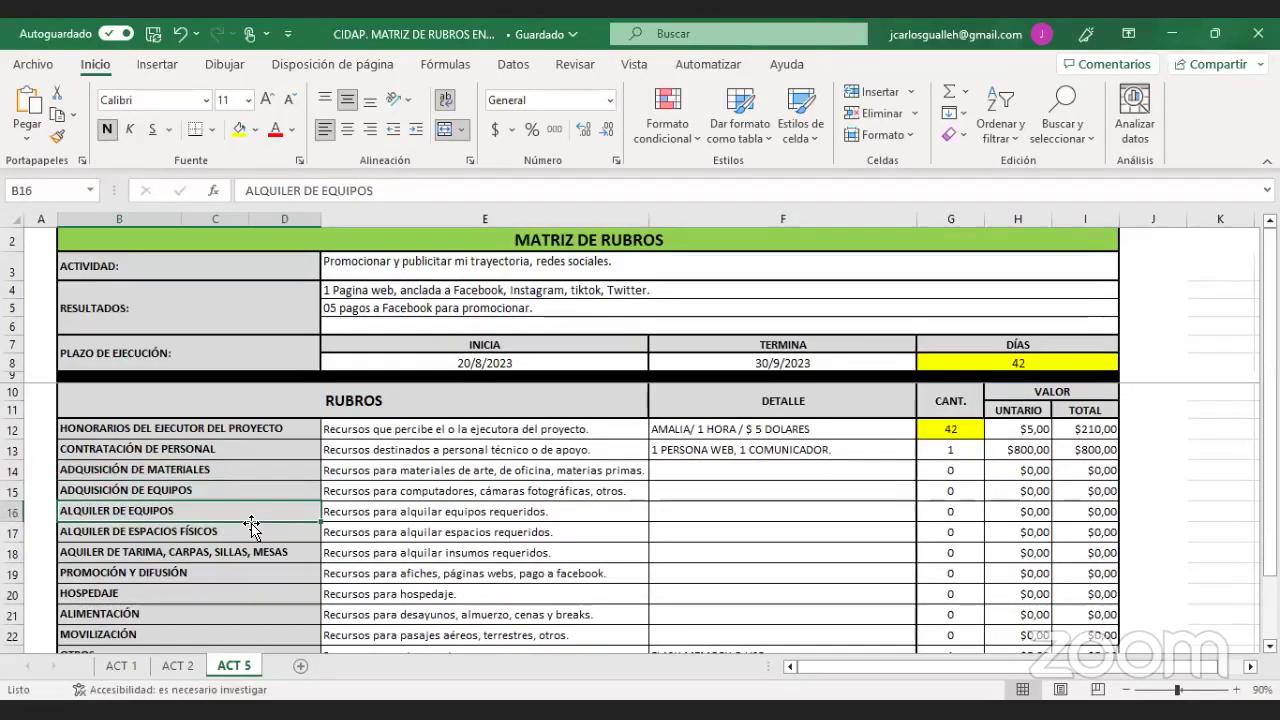
key(Down)
key(Down)
key(Down)
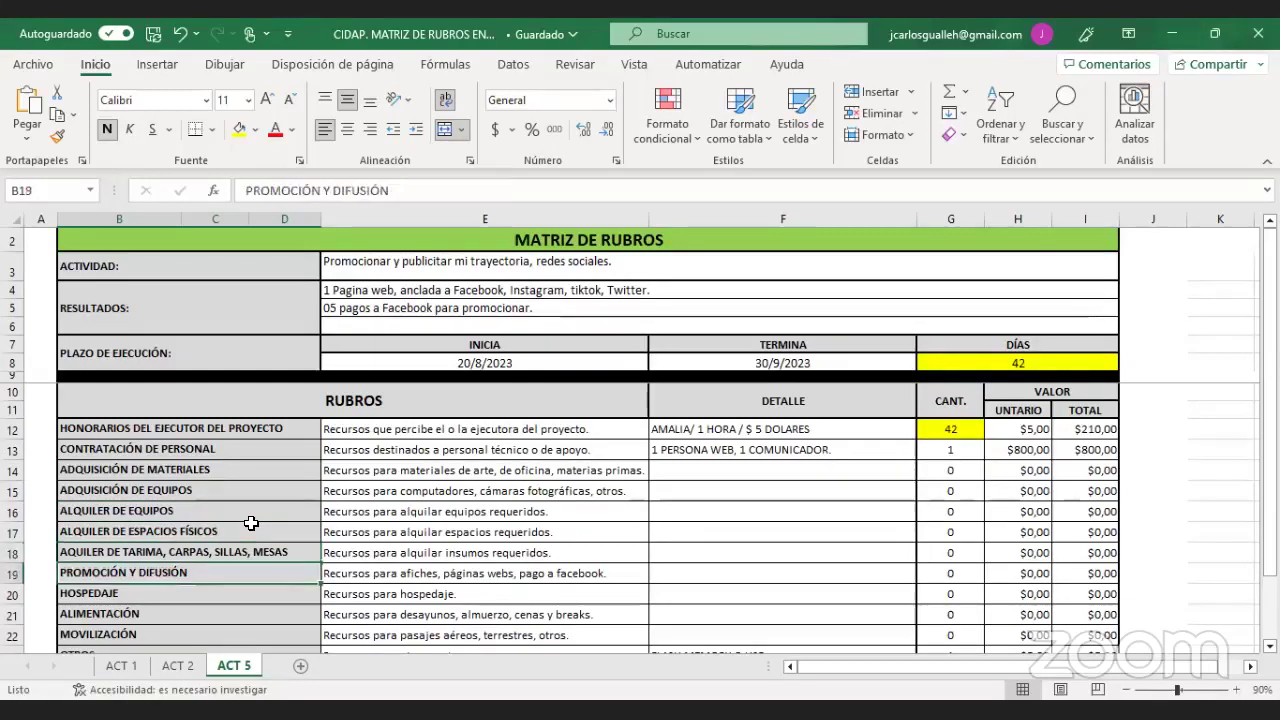
click(689, 577)
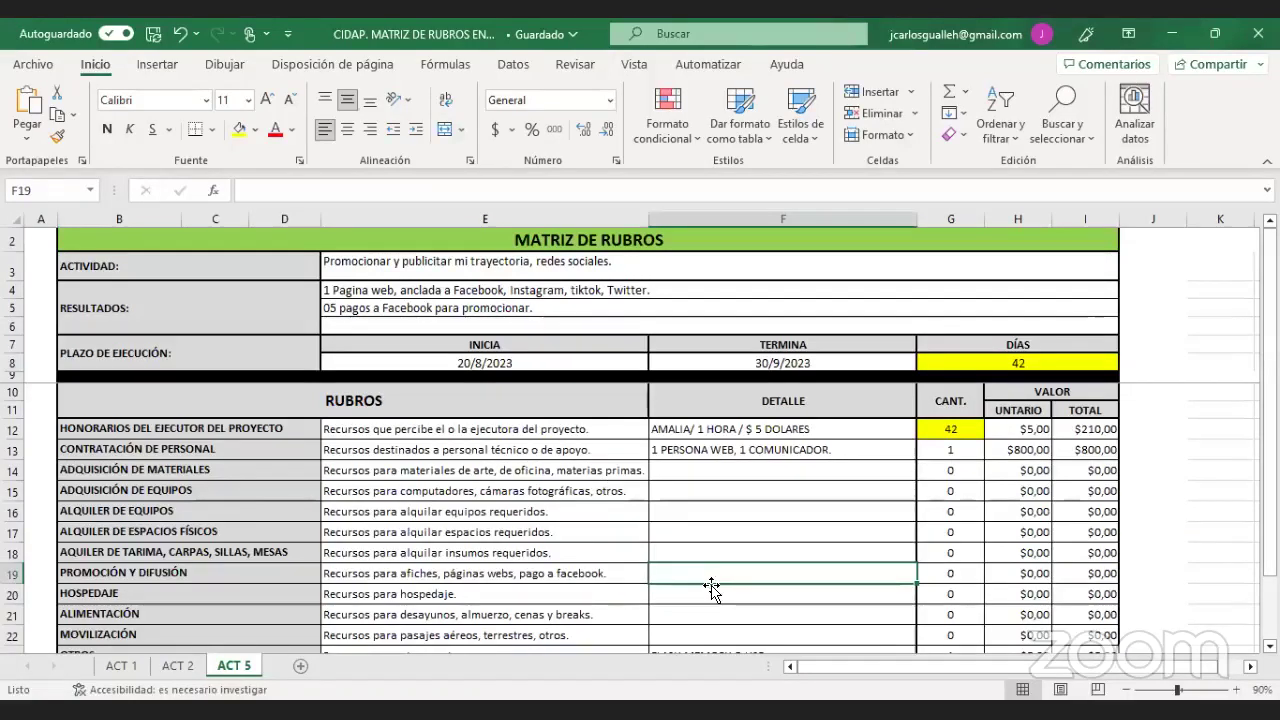
text(5 PAG)
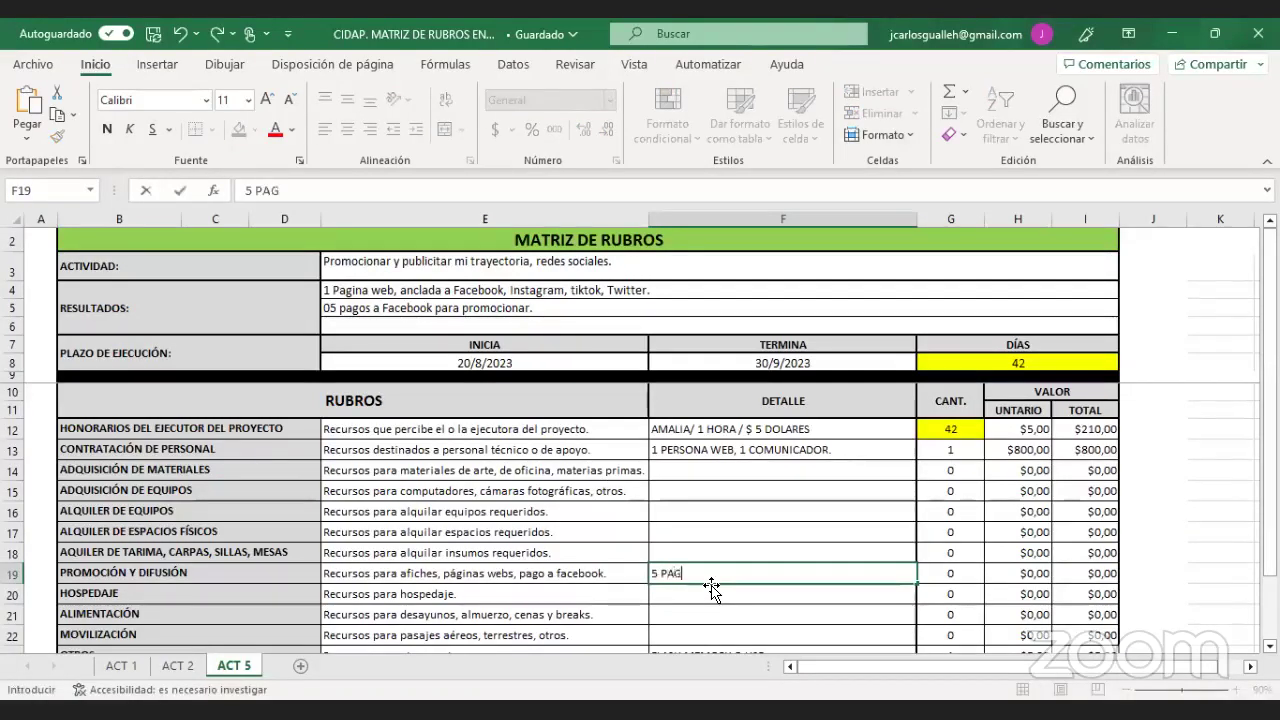
text(P)
key(BackSpace)
text(O)
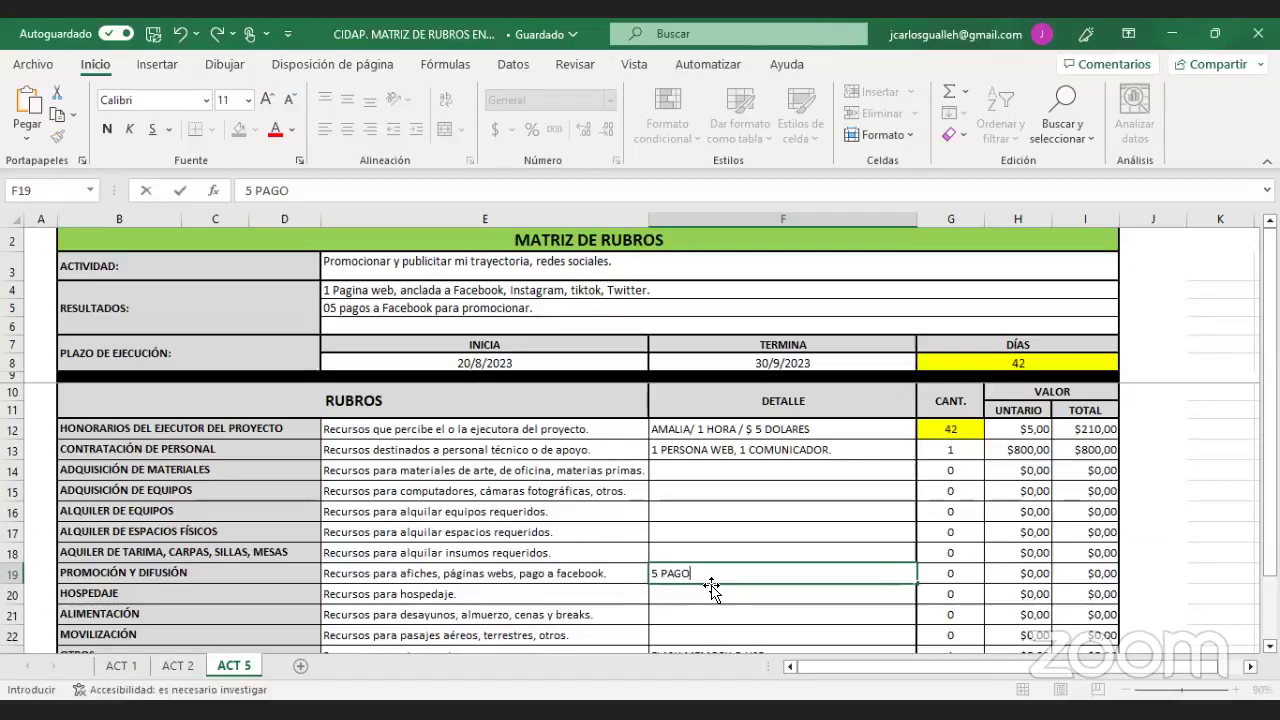
text(S A FACBOOK)
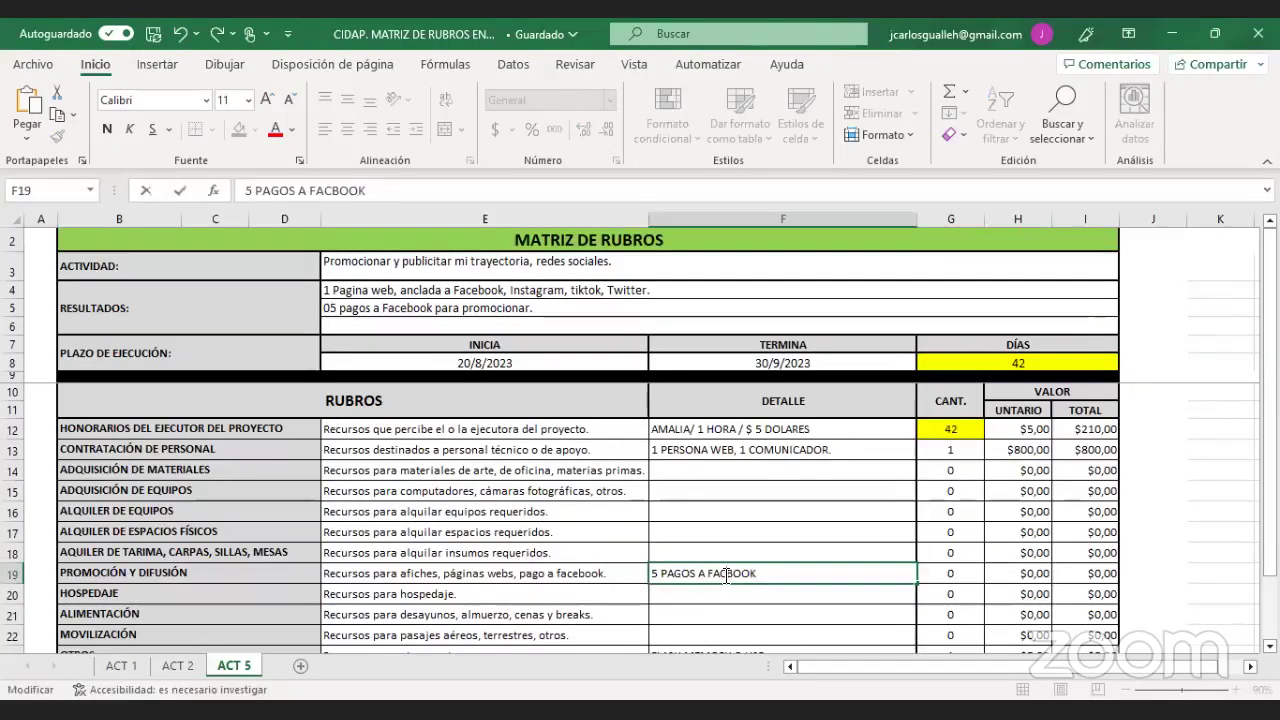
click(729, 574)
text(E)
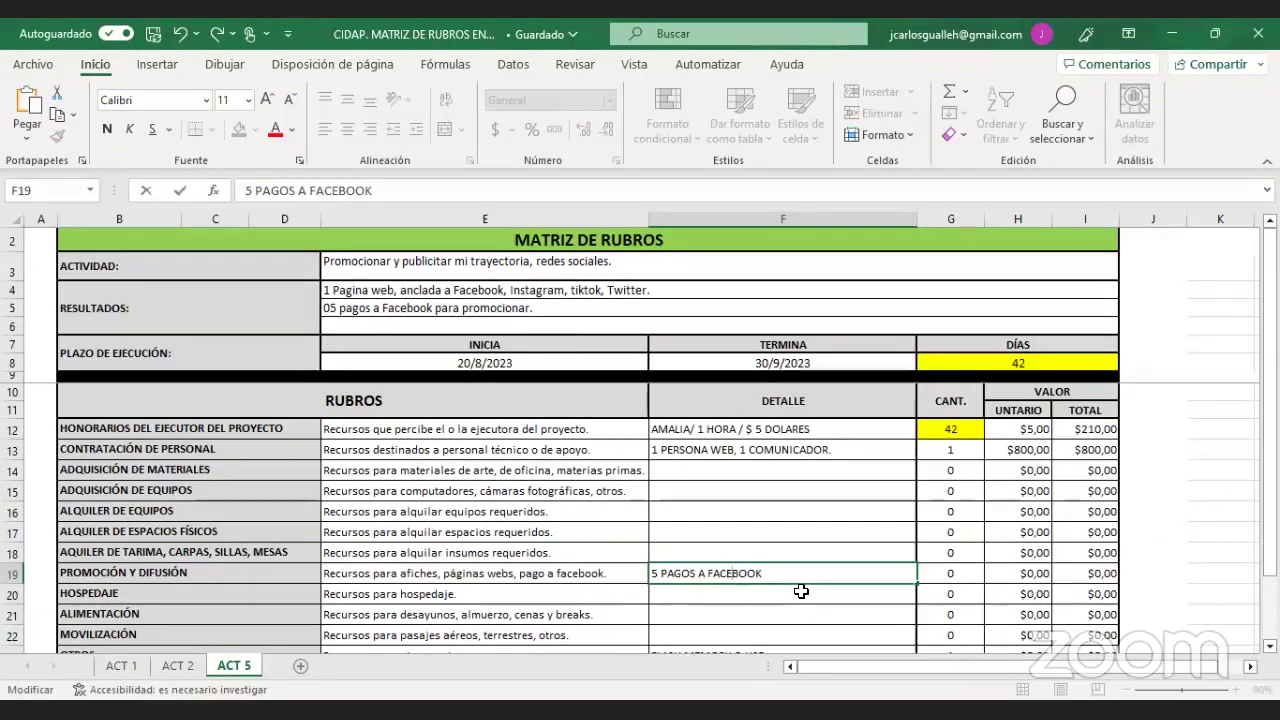
- Set the promotion and diffusion row's quantity to 5 and its unit value to 100 in G19:H19
click(947, 573)
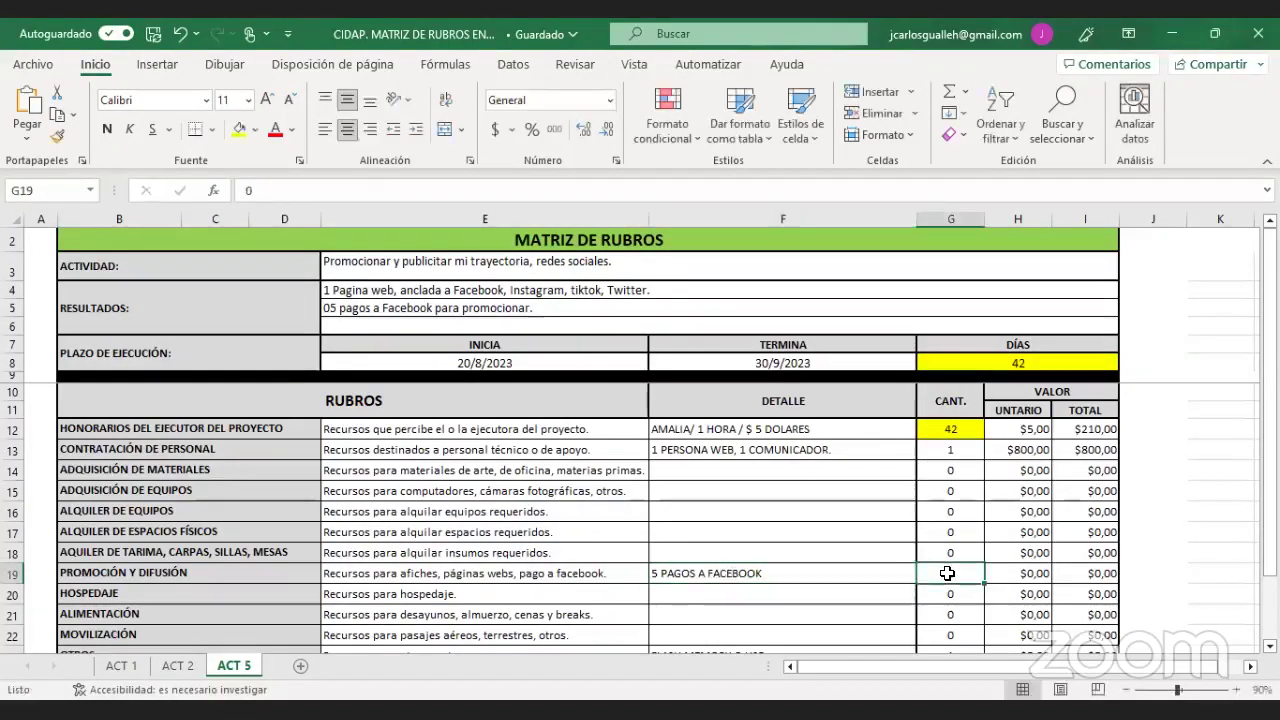
key(Right)
text(100)
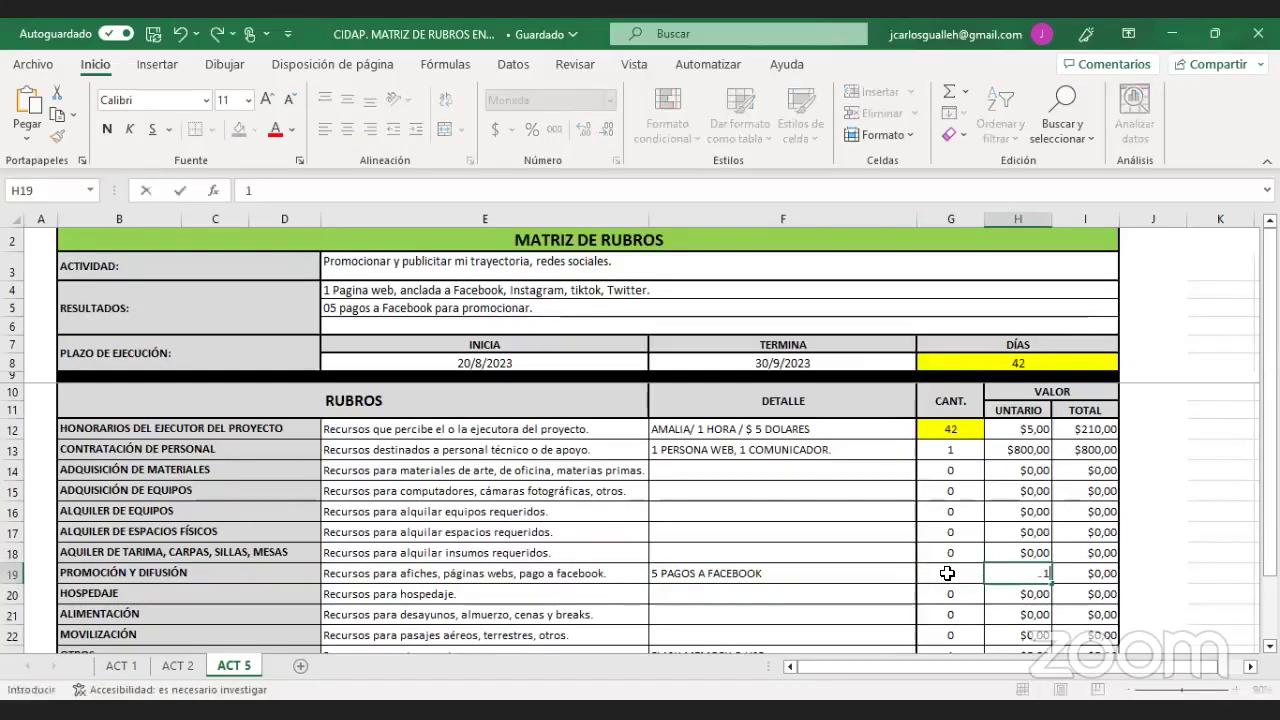
click(811, 529)
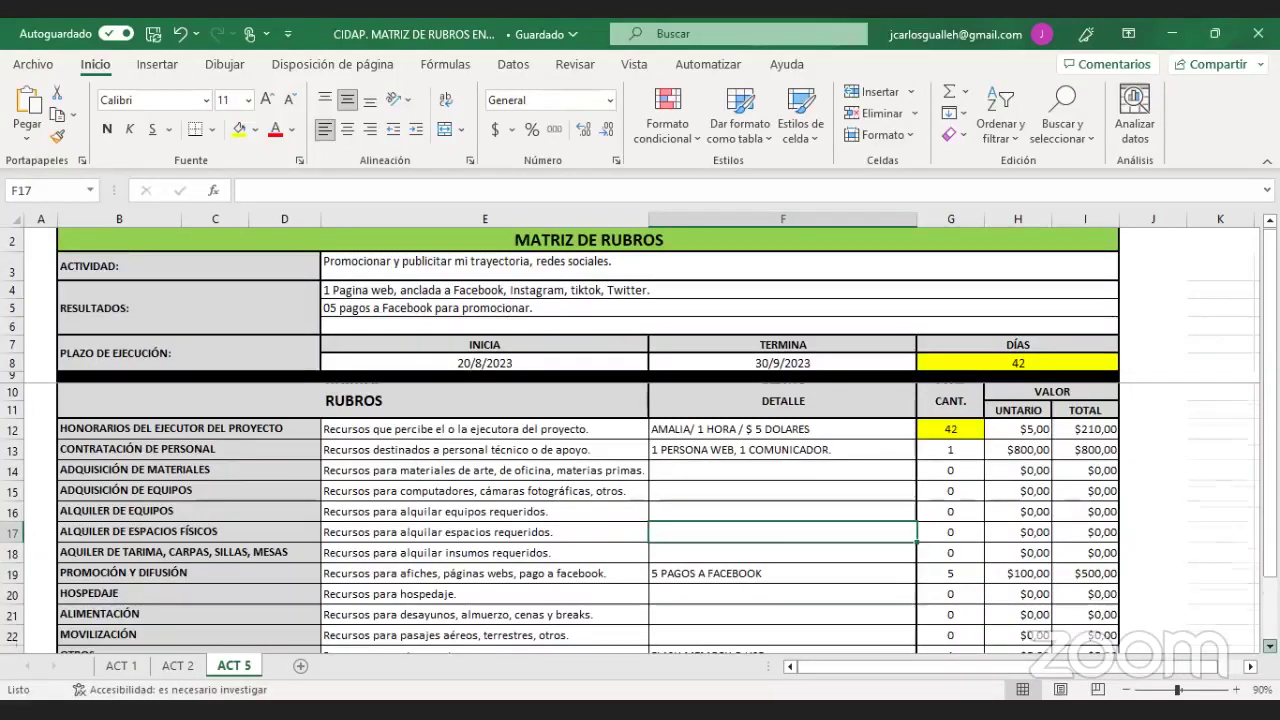
- Set the quantity and unit value of the OTROS row to 0 in G23:H23
scroll(640, 520, down, 1)
scroll(491, 580, down, 1)
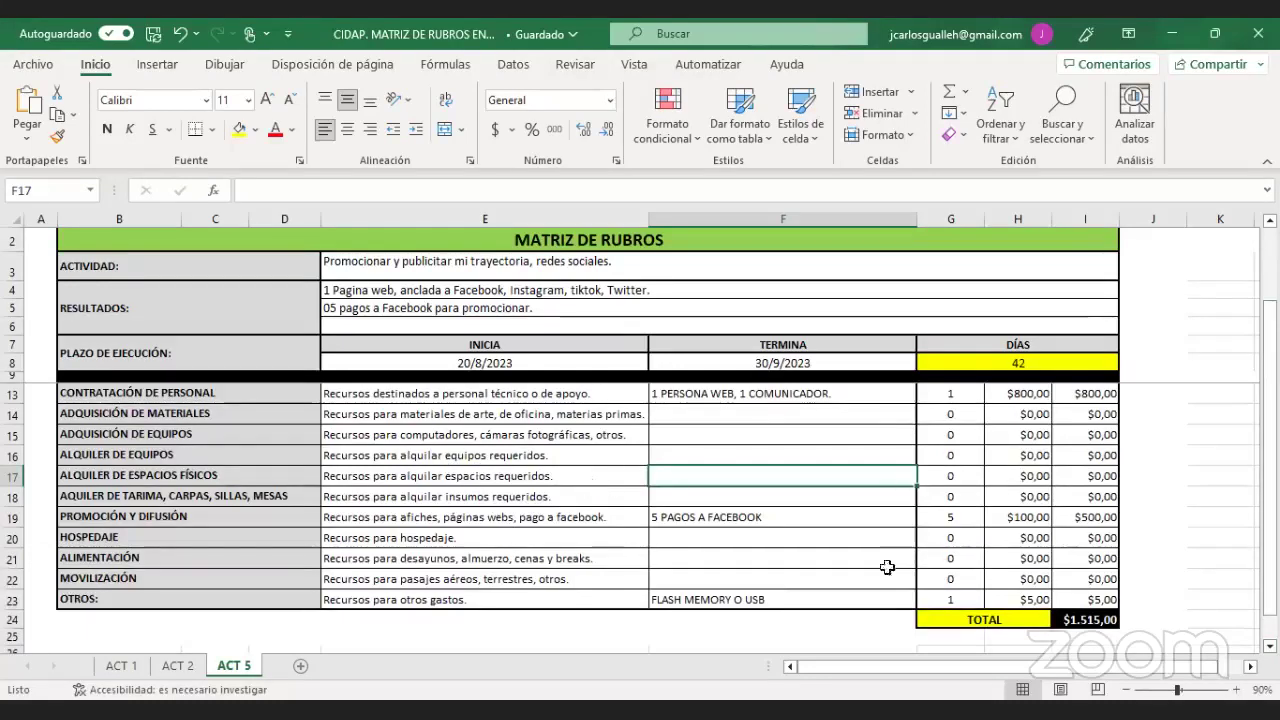
click(951, 599)
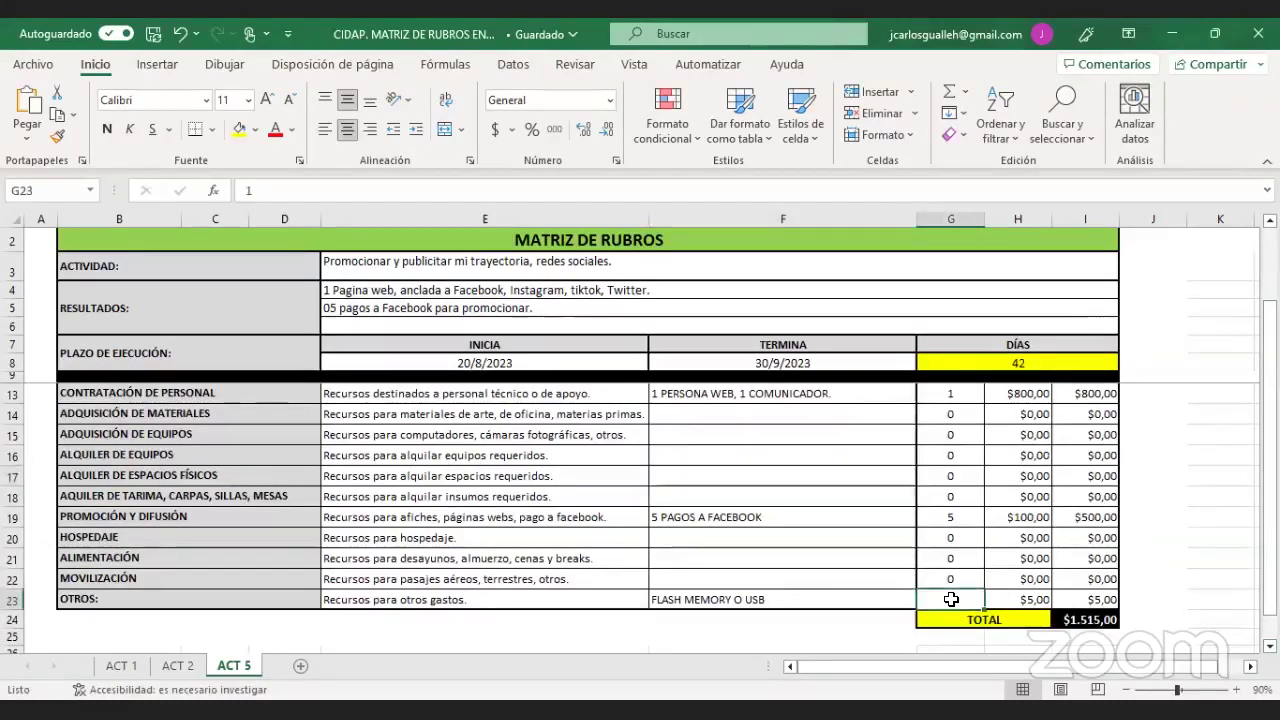
text(0)
key(Tab)
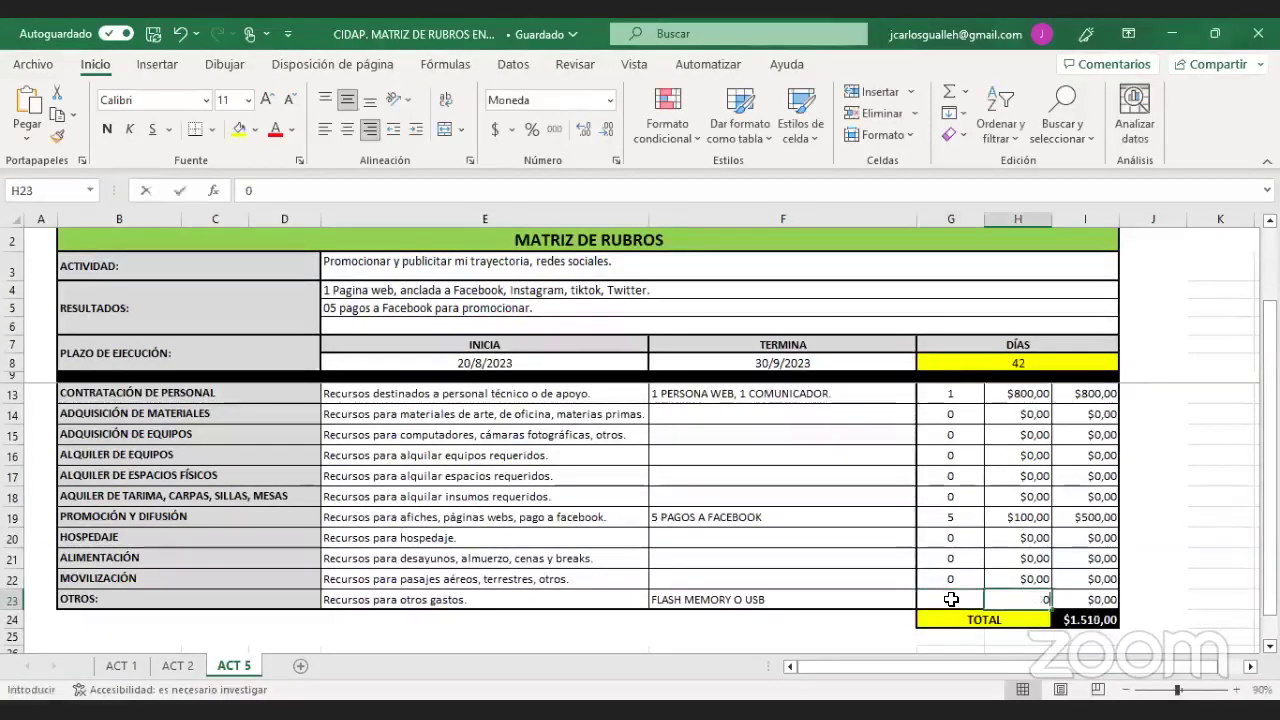
text(0)
- Reset the unit value and quantity of the promotion and diffusion row to 0 in G19:H19
key(Up)
key(Up)
key(Up)
key(Up)
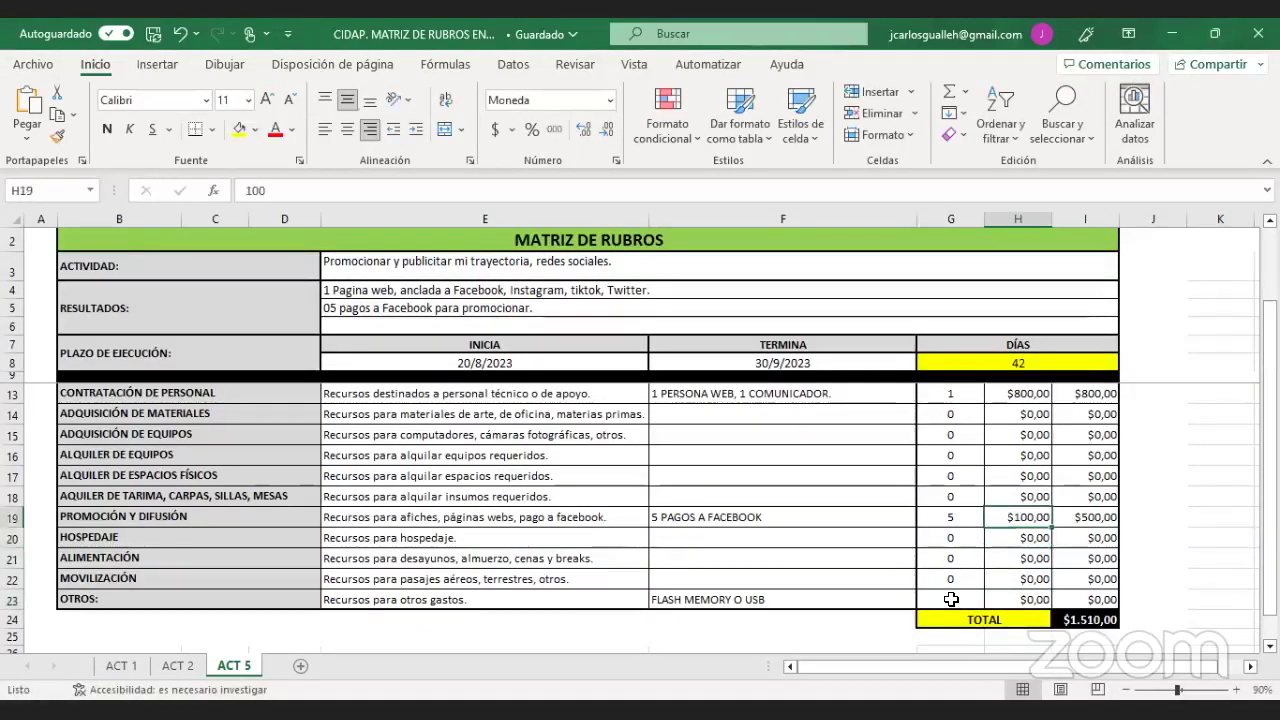
text(0)
key(Left)
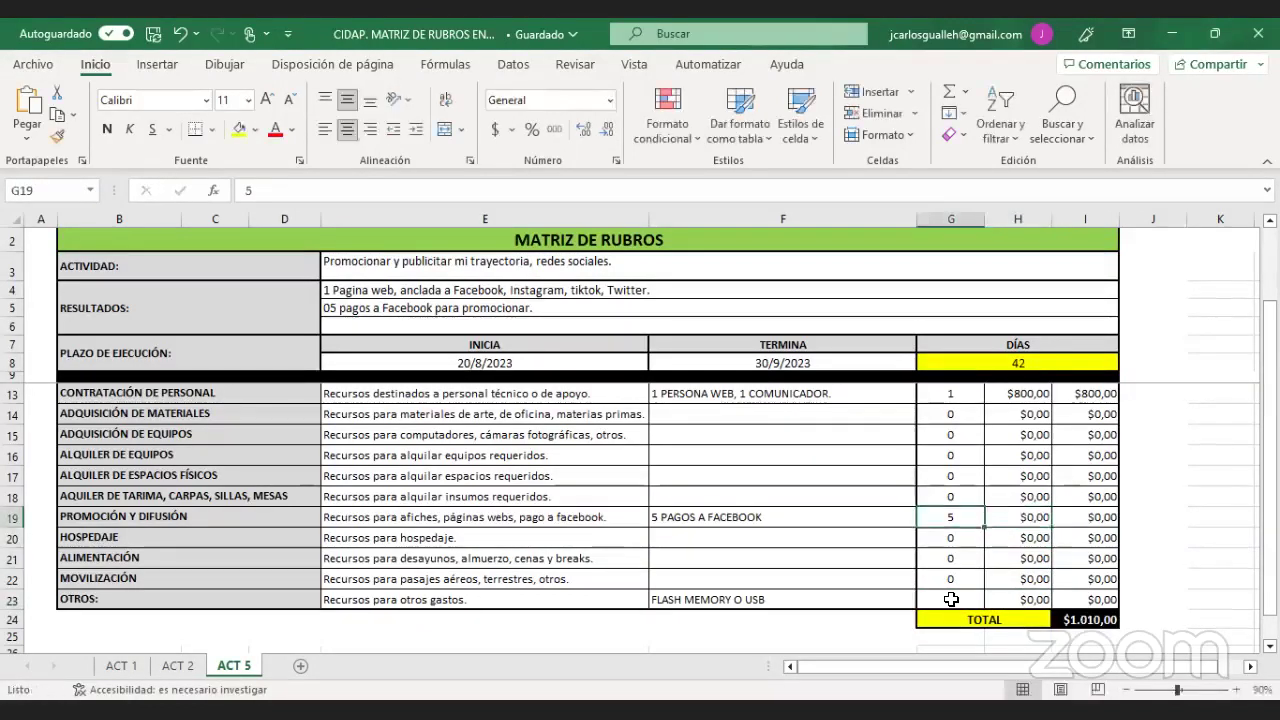
key(Left)
key(Right)
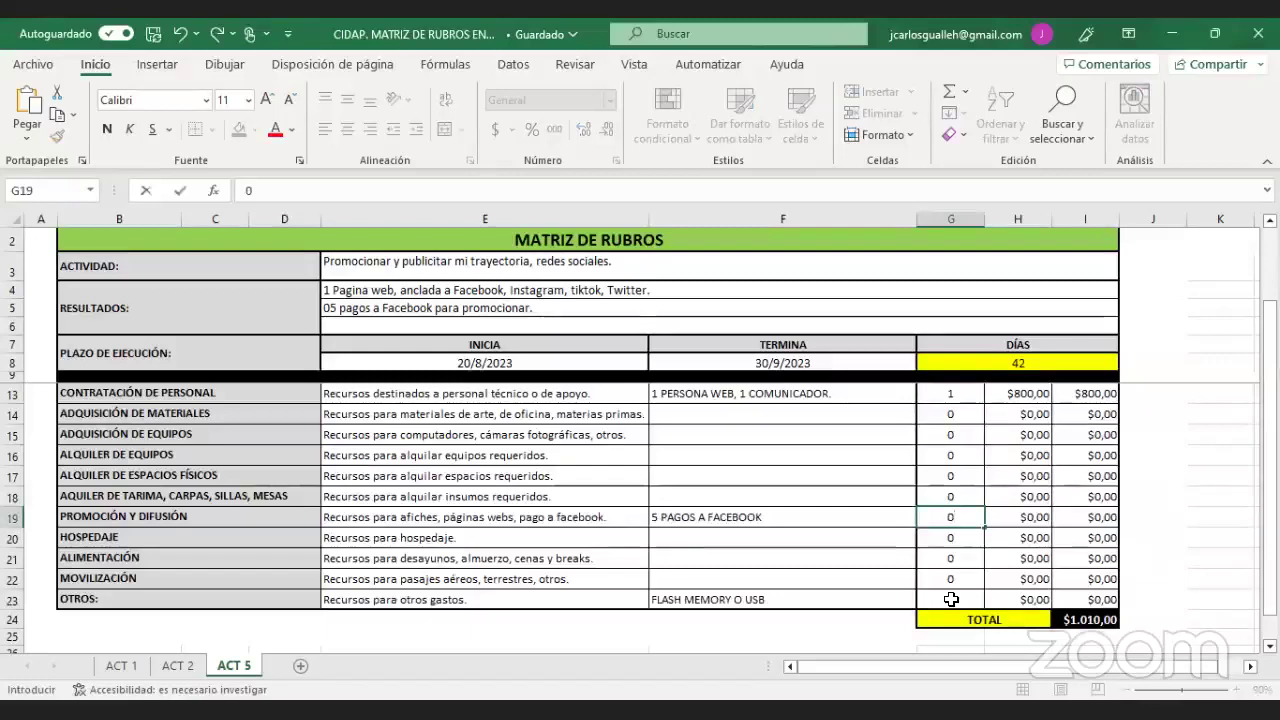
key(Up)
- Extend the personnel hiring detail in F13 to read "1 PERSONA WEB, 1 COMUNICADOR DOMINIO/SERVI"
key(Up)
key(Up)
key(Up)
key(Up)
key(Up)
key(Up)
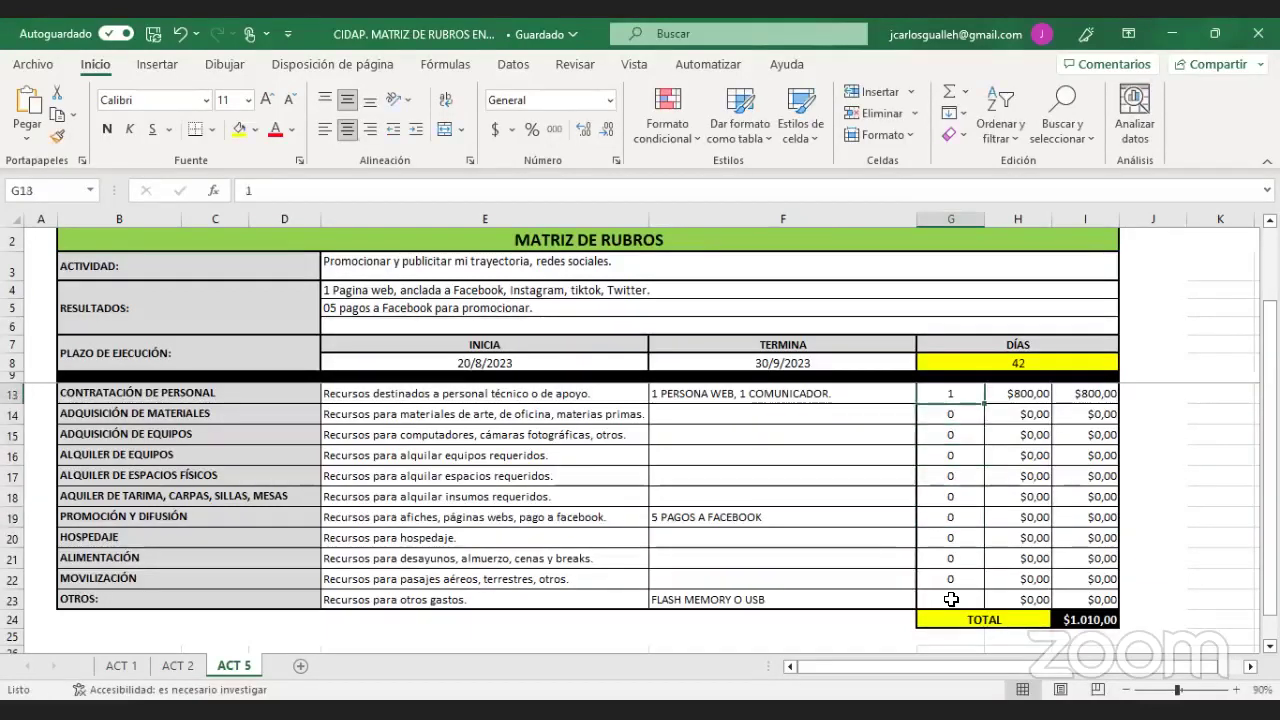
key(Up)
key(Up)
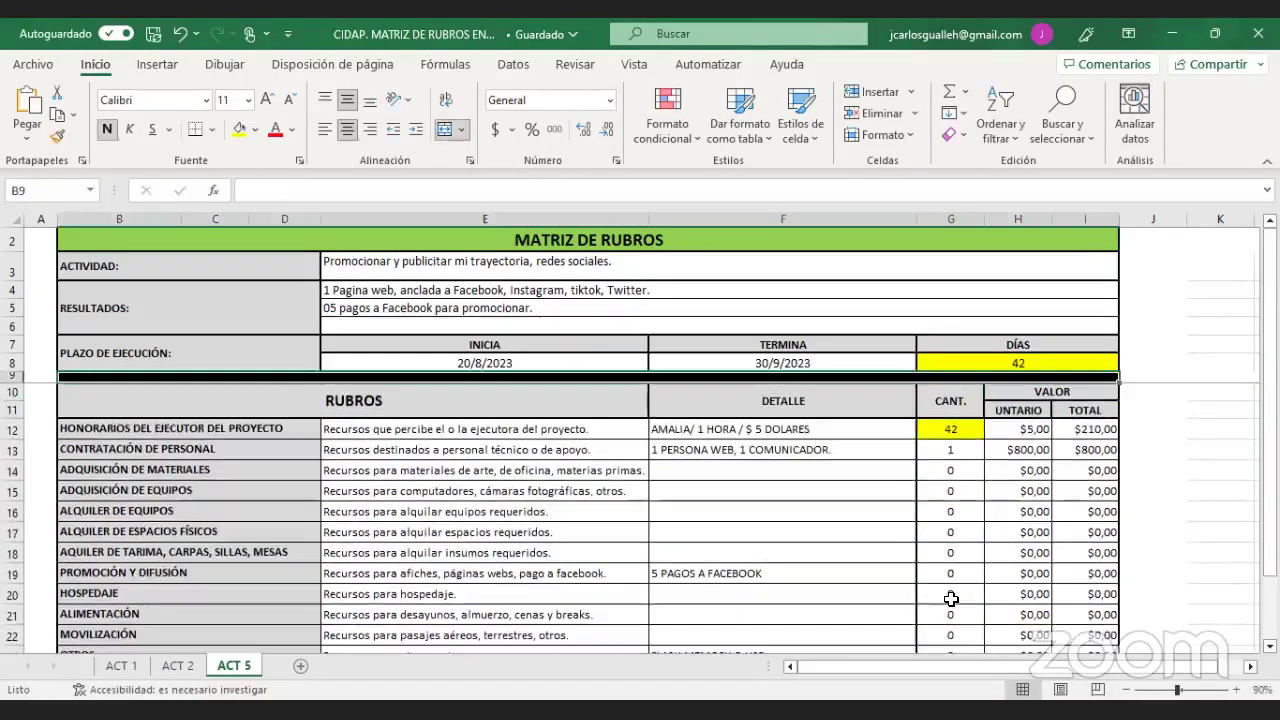
double_click(841, 443)
key(BackSpace)
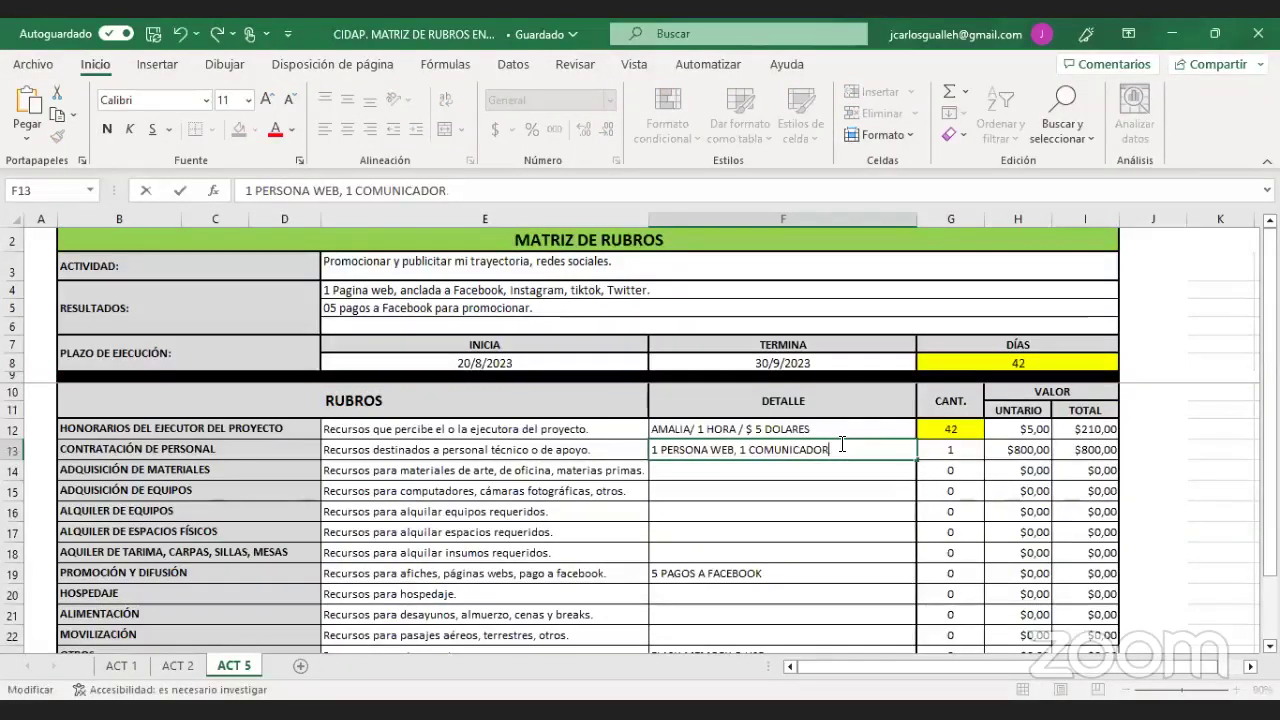
text(MI)
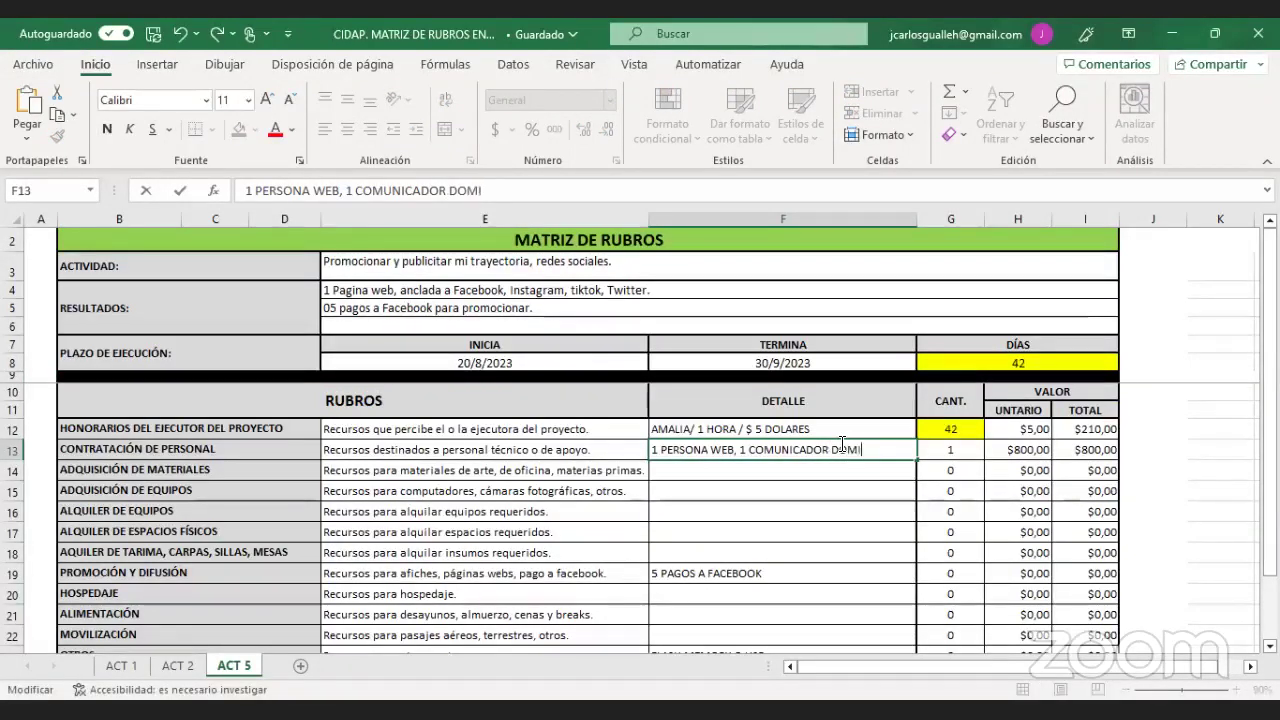
text(NIO)
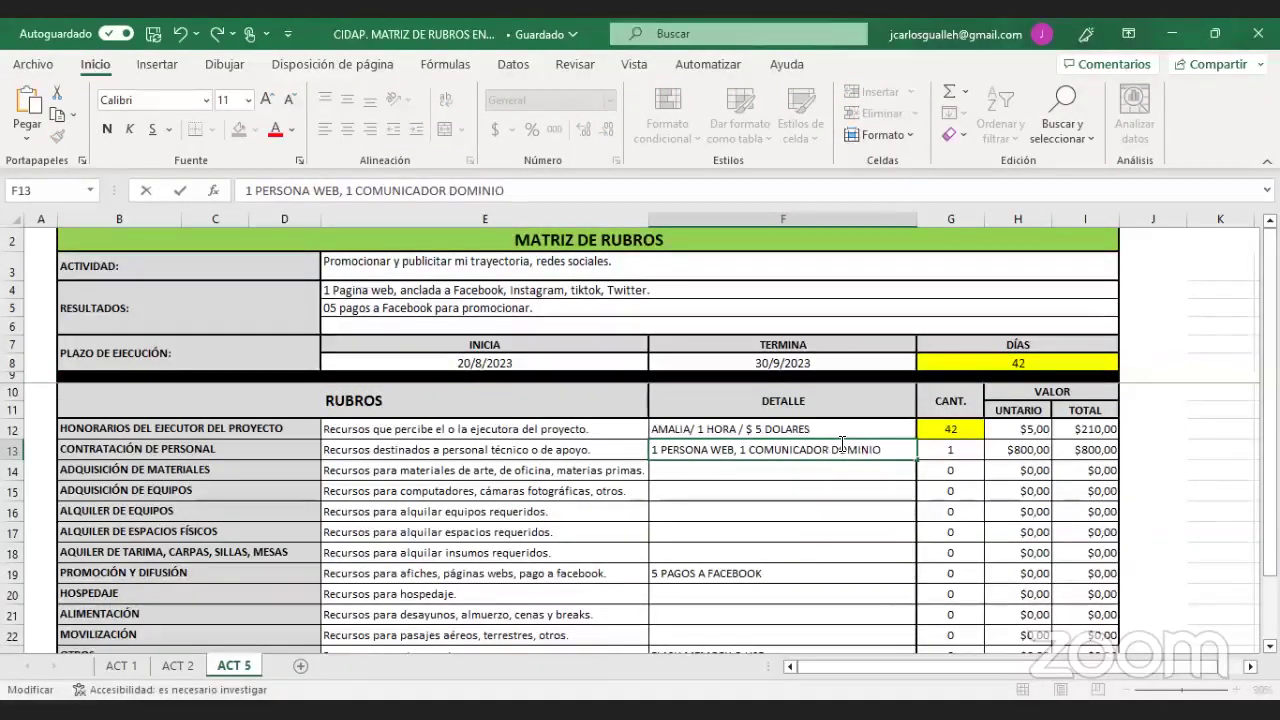
text(/SERV)
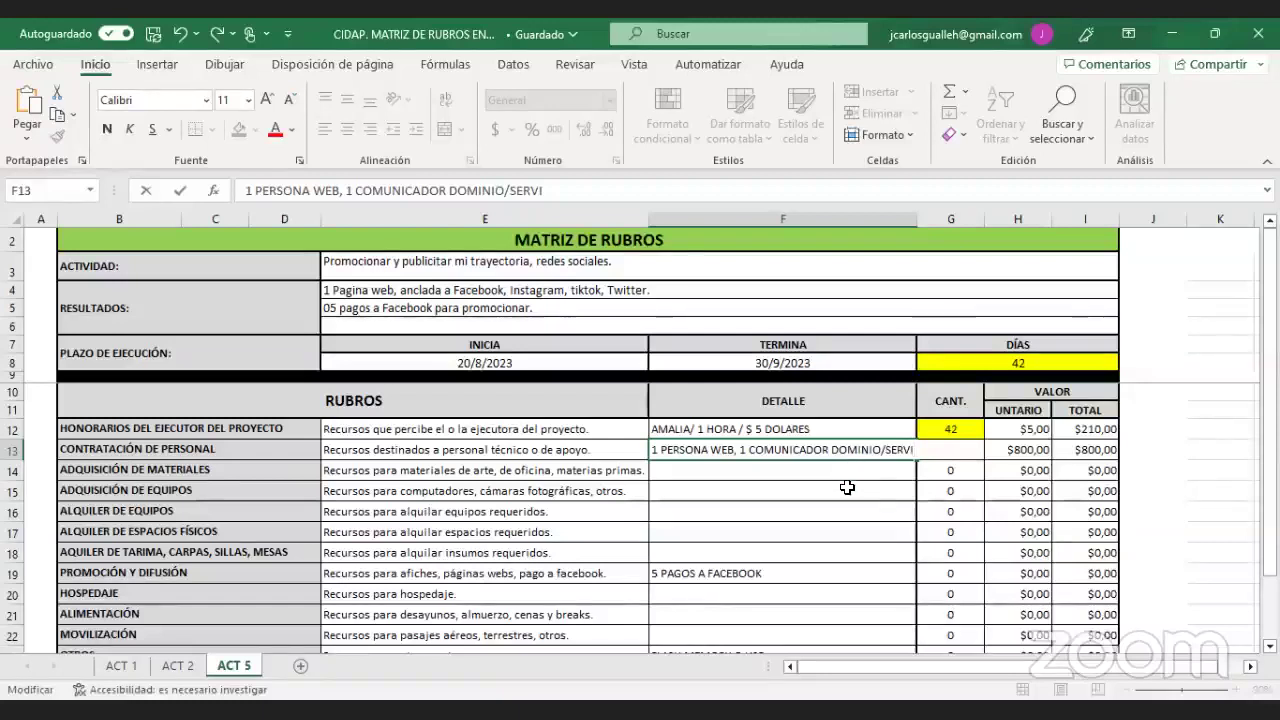
text(I)
click(847, 491)
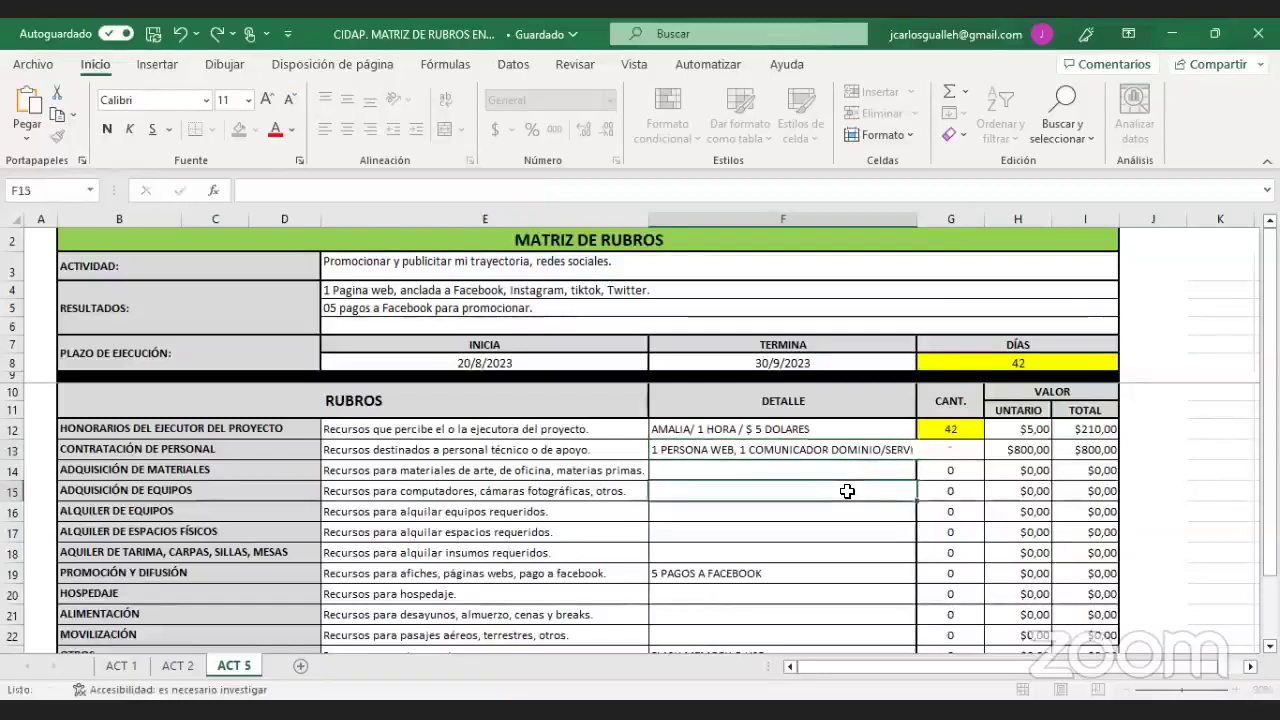
- Set the personnel hiring row's unit value to 1200 in H13
click(1022, 451)
text(1200)
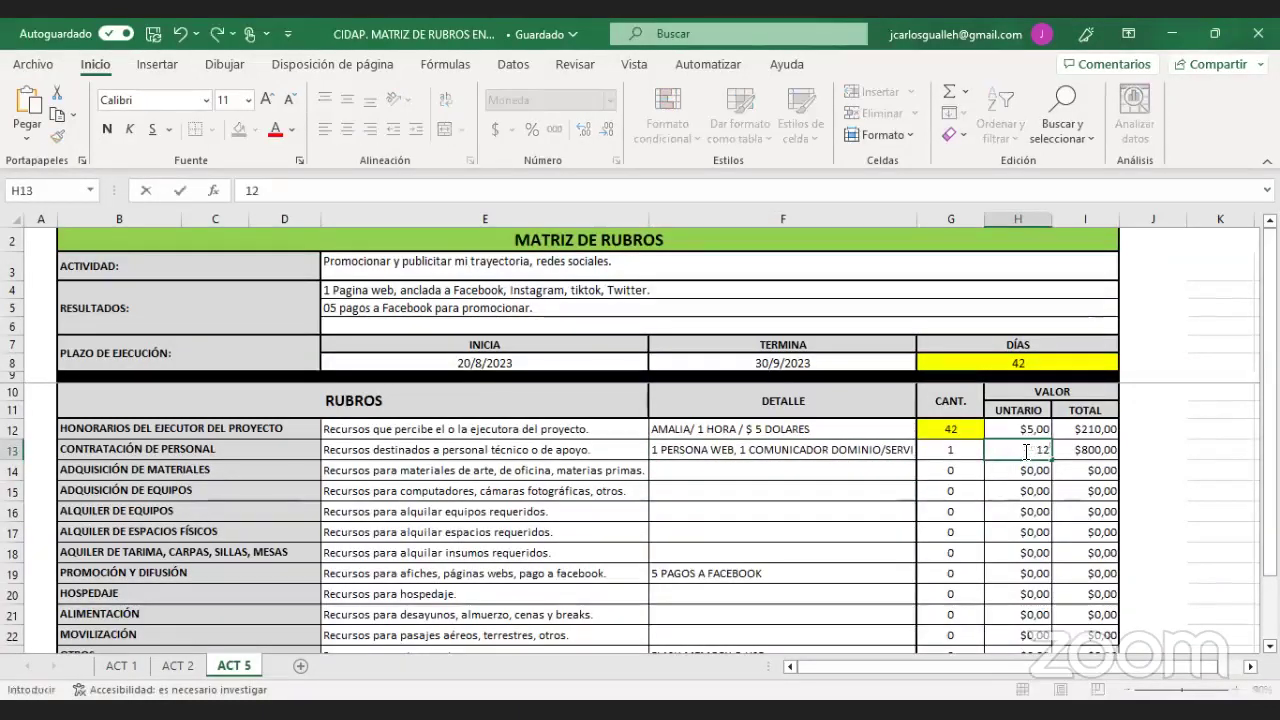
click(809, 477)
key(Down)
key(Down)
key(Down)
key(Down)
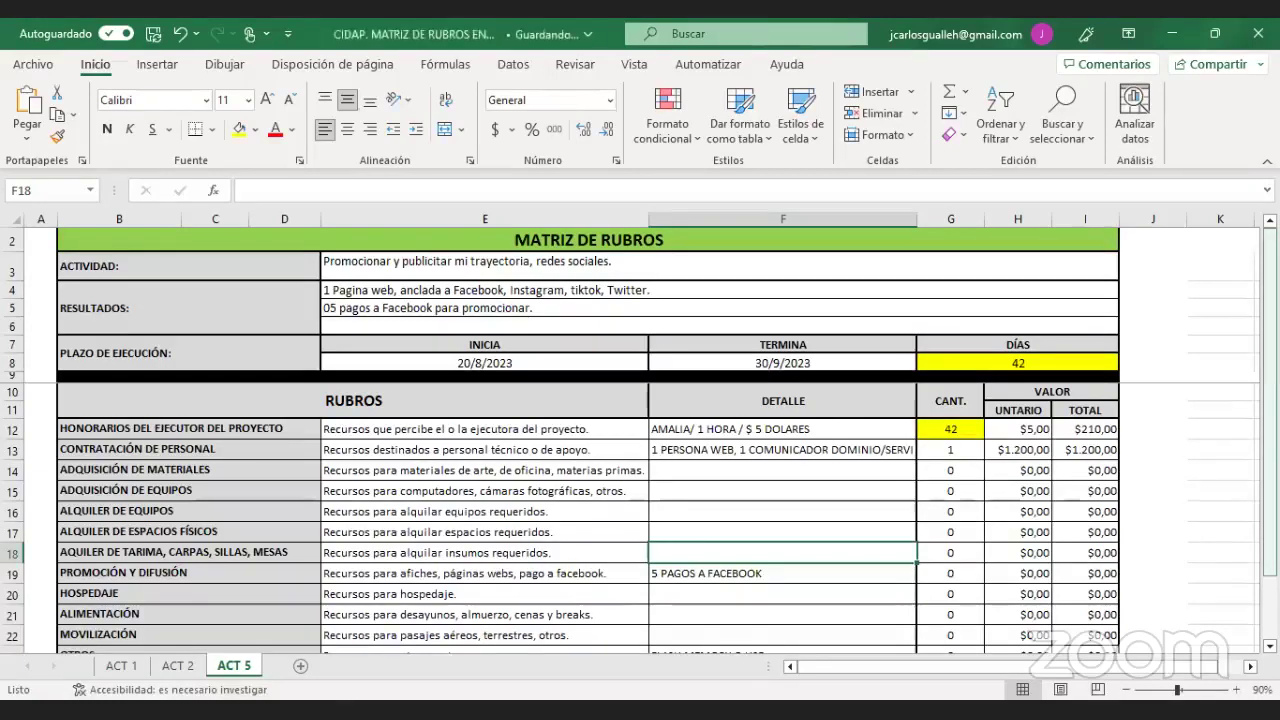
- Add a new blank sheet after ACT 5
drag(1270, 341, 1270, 390)
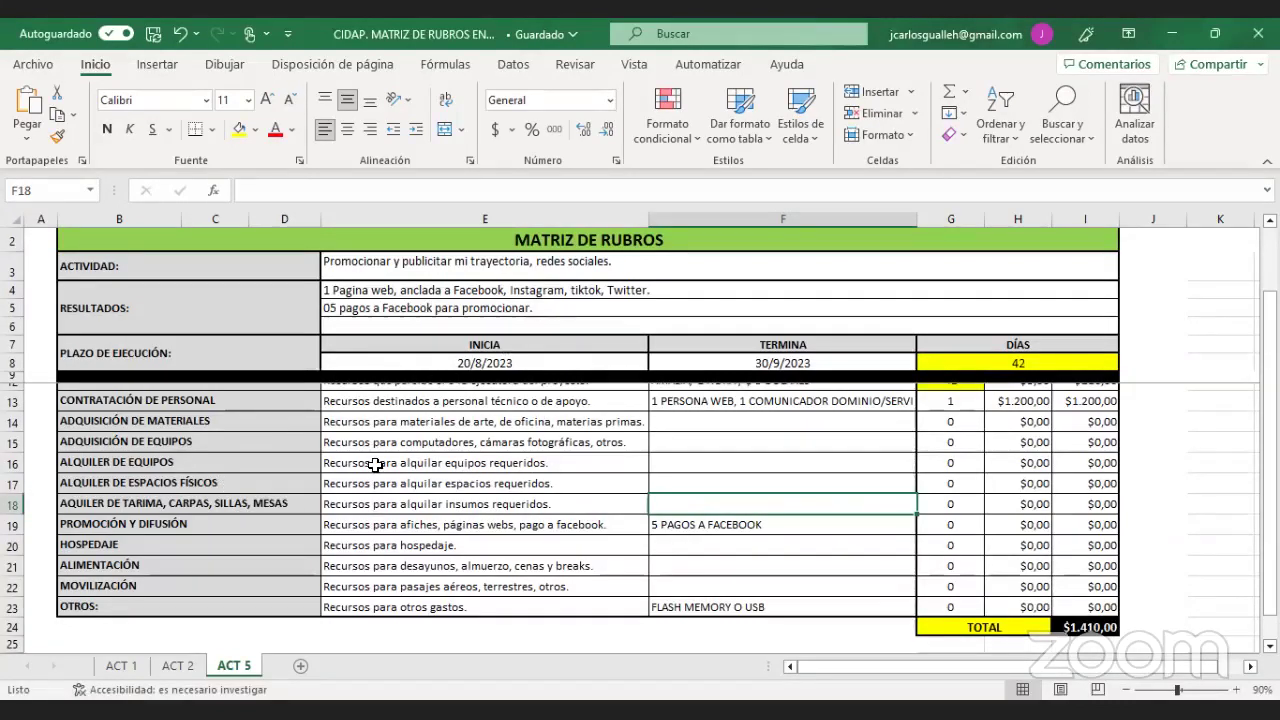
click(301, 667)
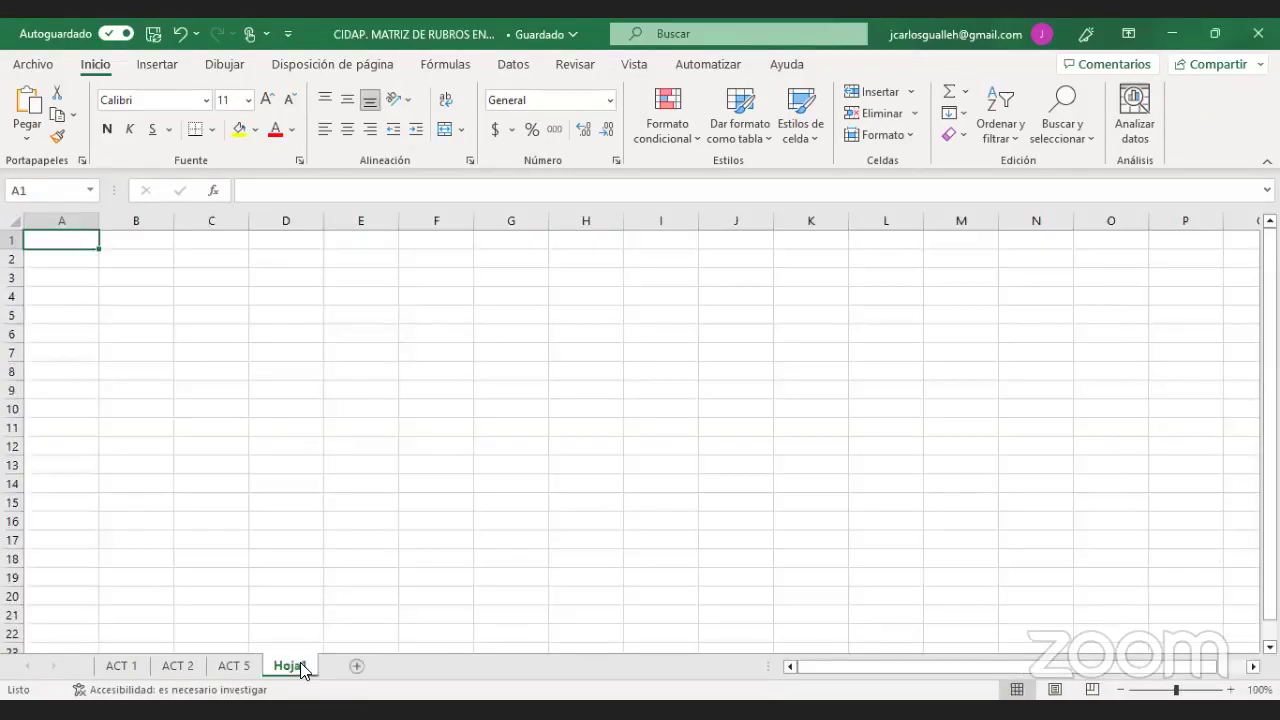
click(242, 667)
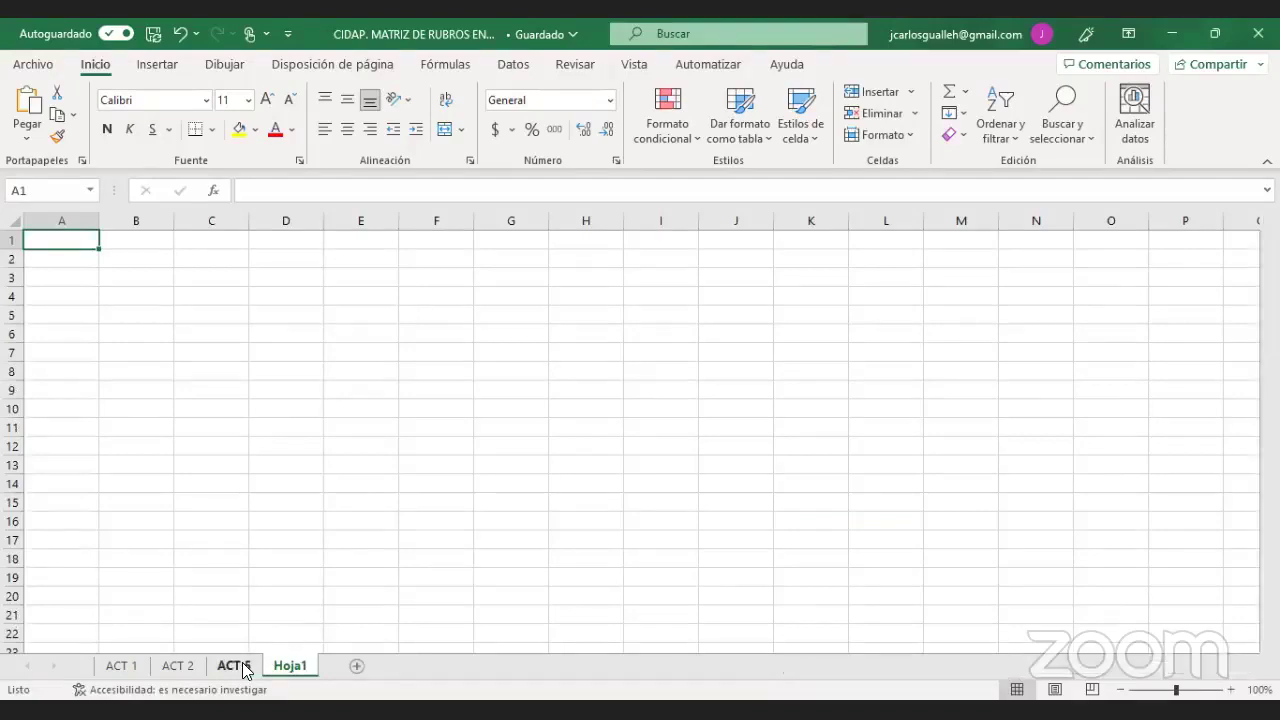
click(300, 668)
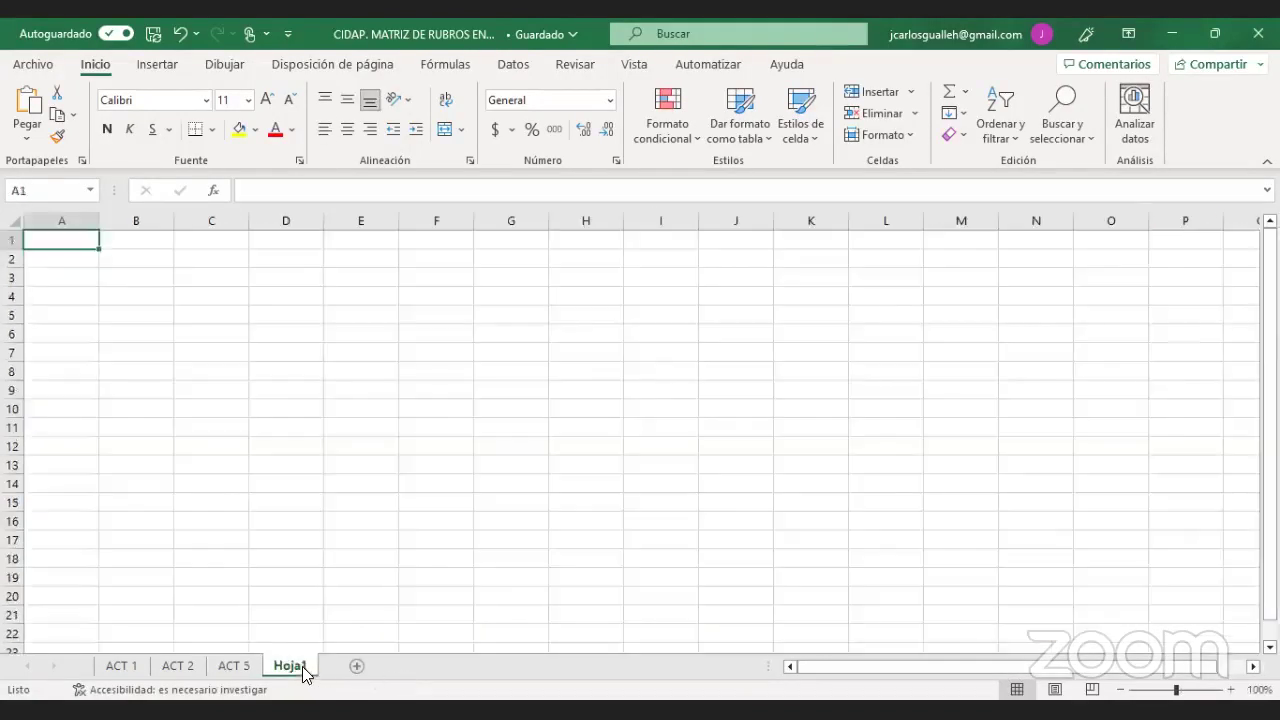
right_click(229, 672)
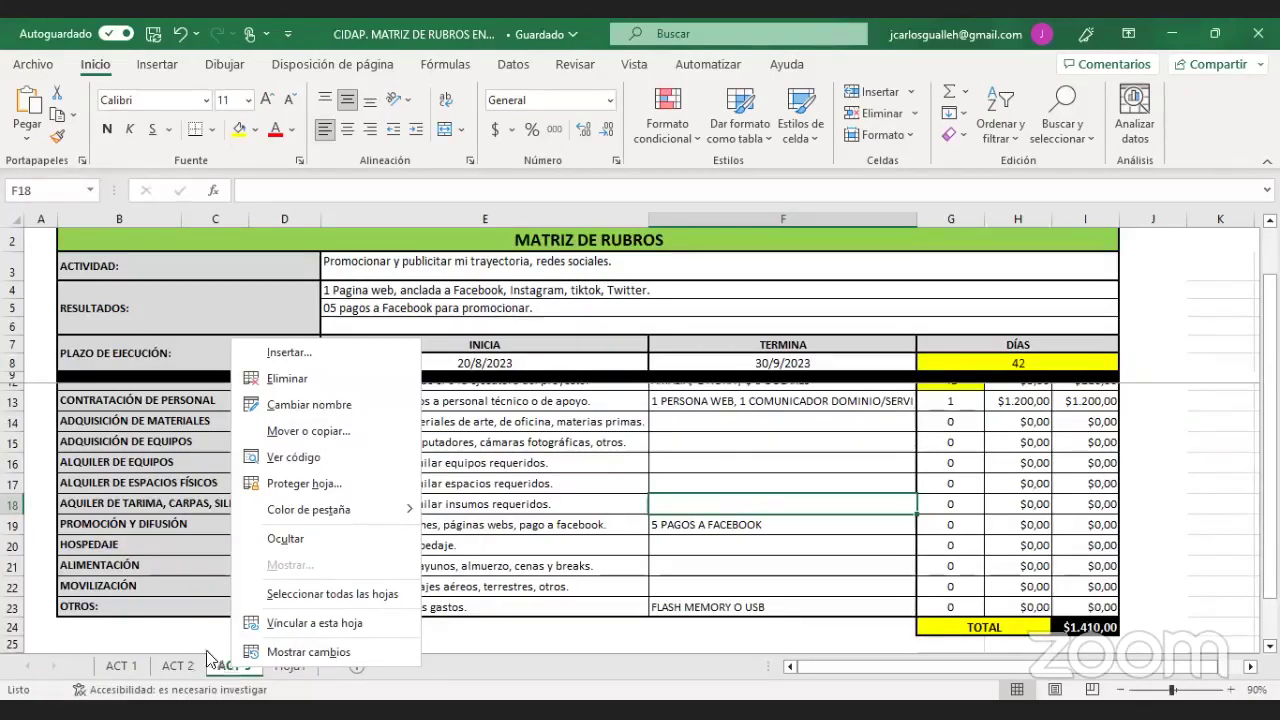
key(Escape)
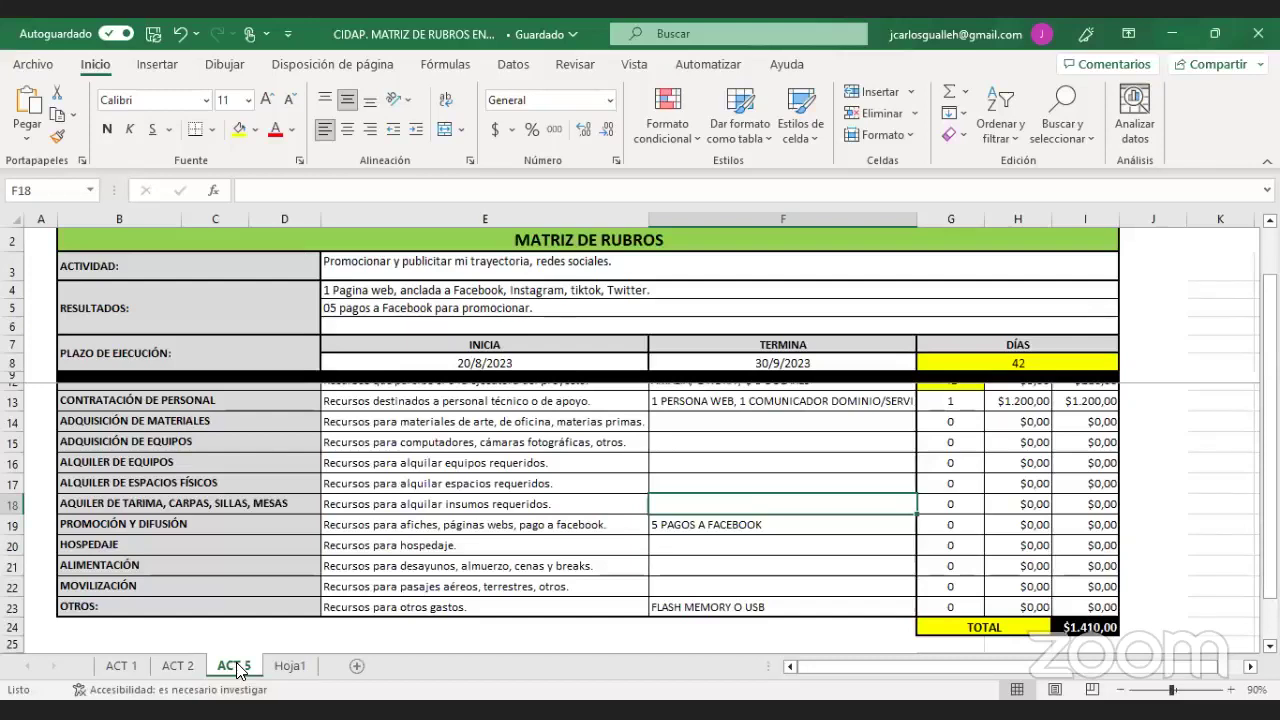
right_click(224, 670)
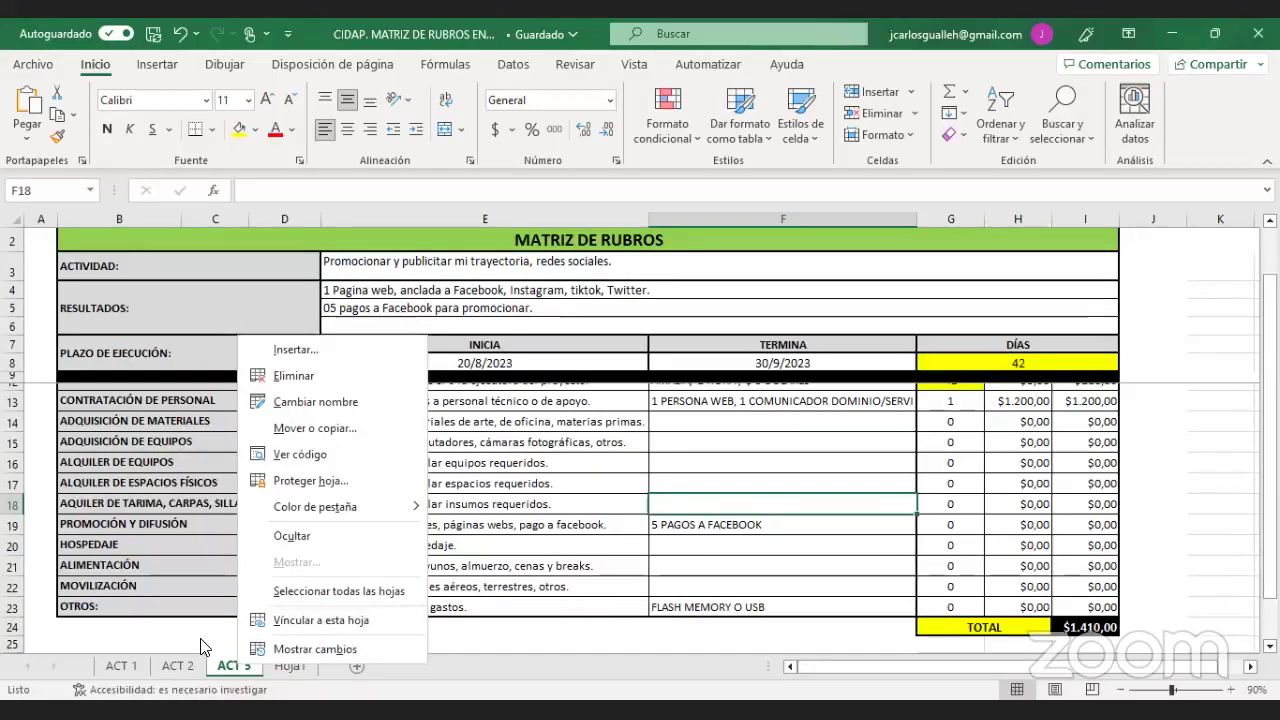
key(Escape)
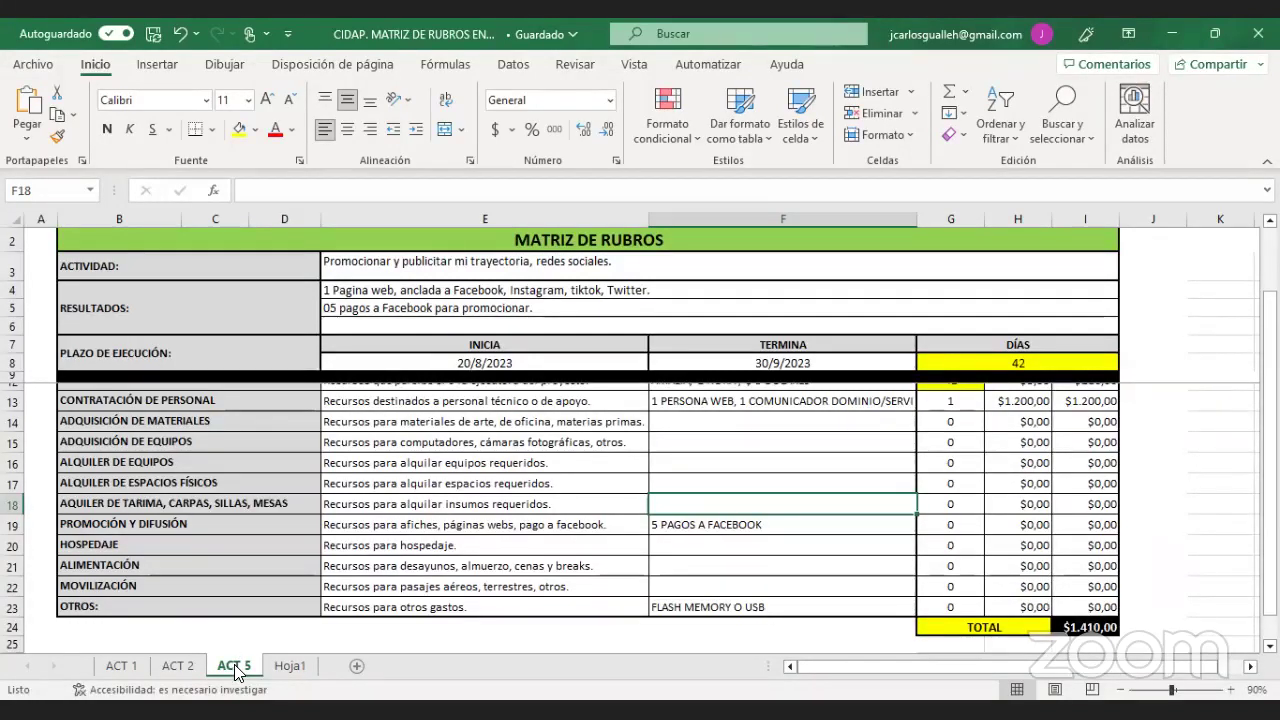
- Create a copy of the ACT 5 sheet in the same workbook and place it right after ACT 5
right_click(237, 672)
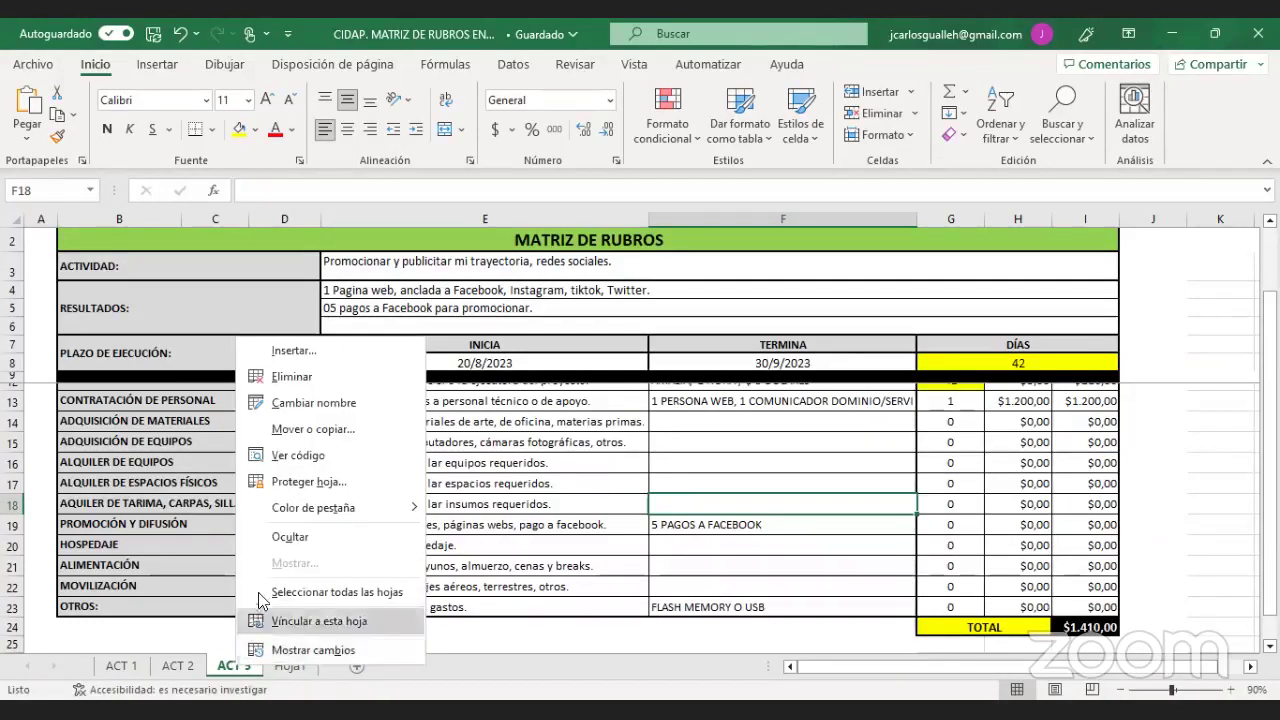
click(333, 435)
click(223, 534)
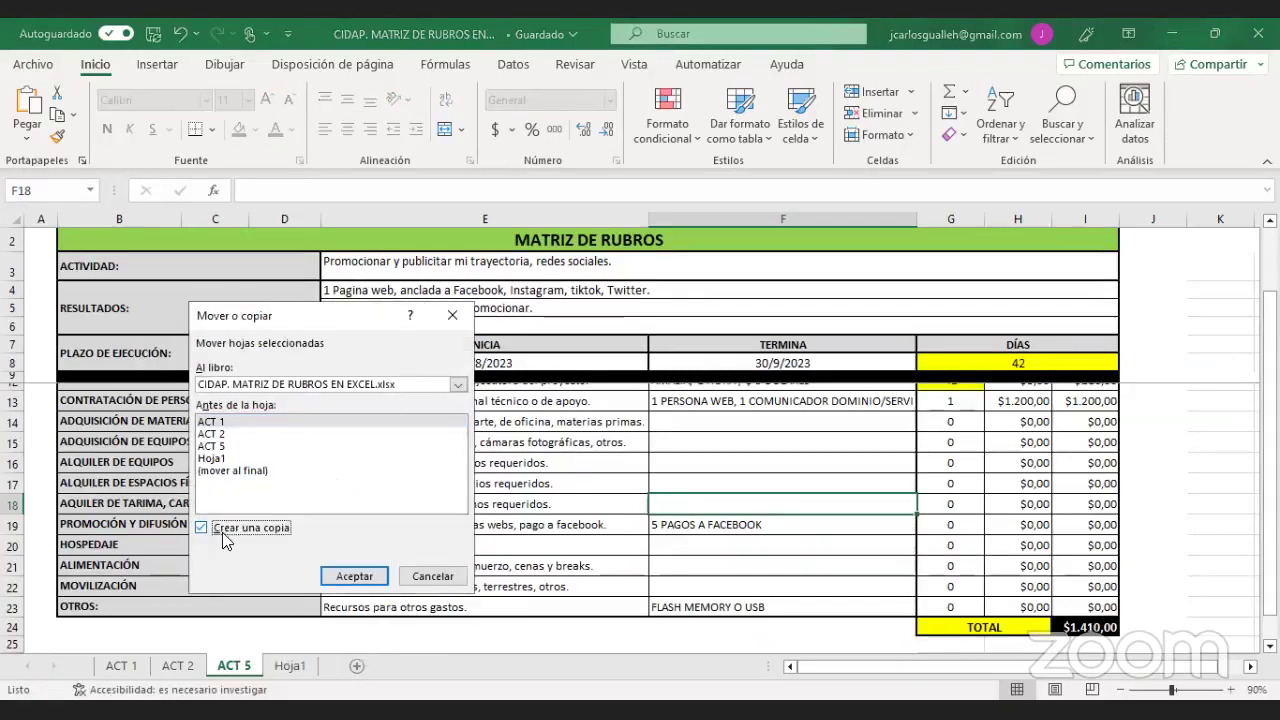
click(355, 577)
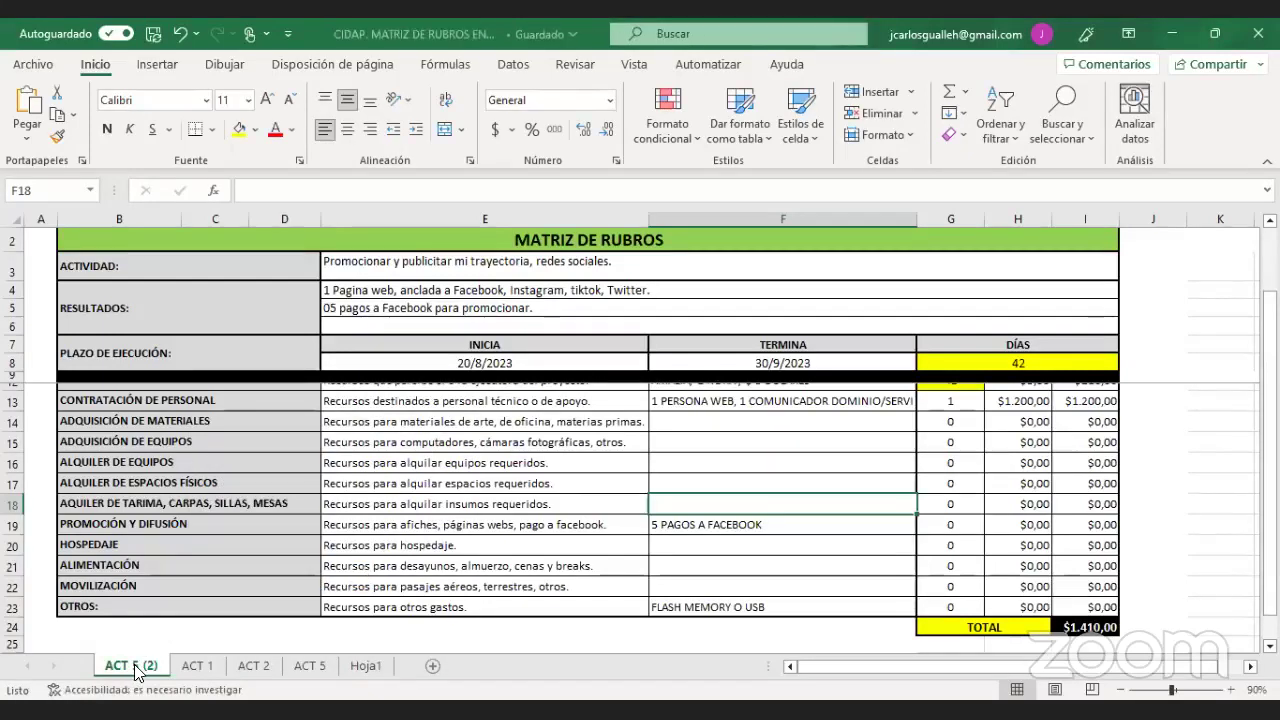
drag(383, 624, 351, 666)
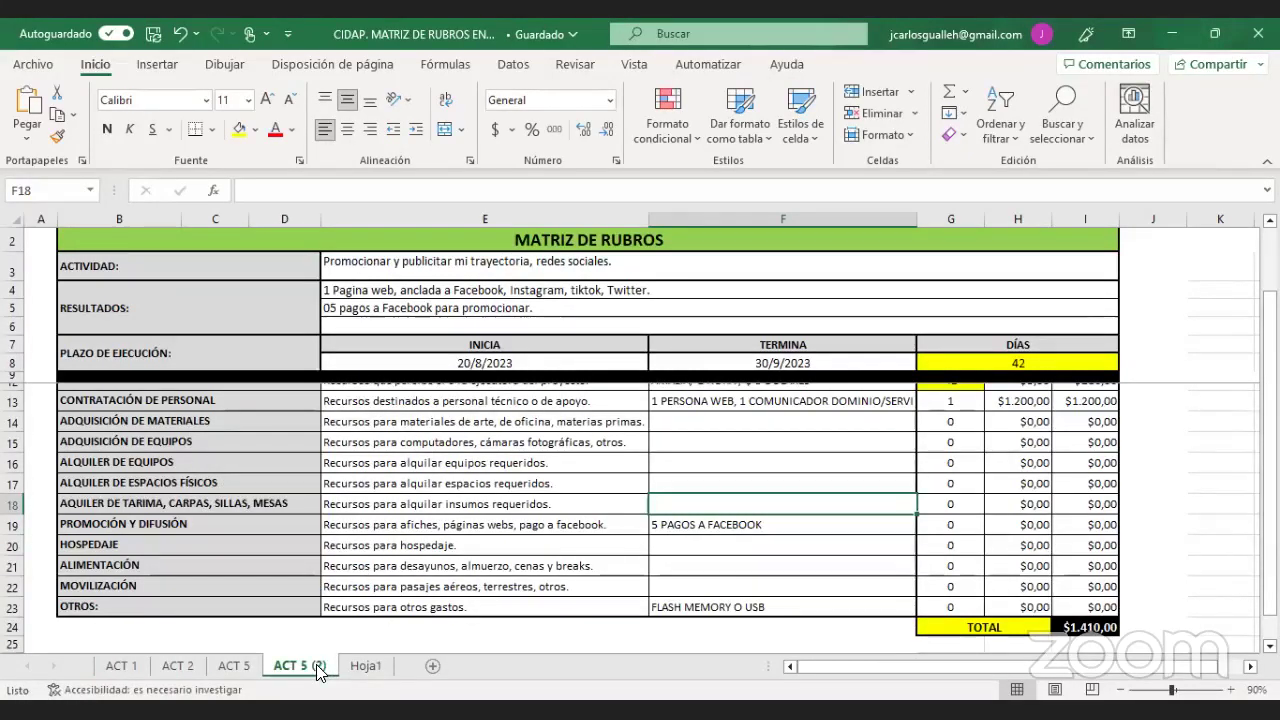
- Rename the copied sheet as ACT 3 and move it between ACT 2 and ACT 5
right_click(317, 669)
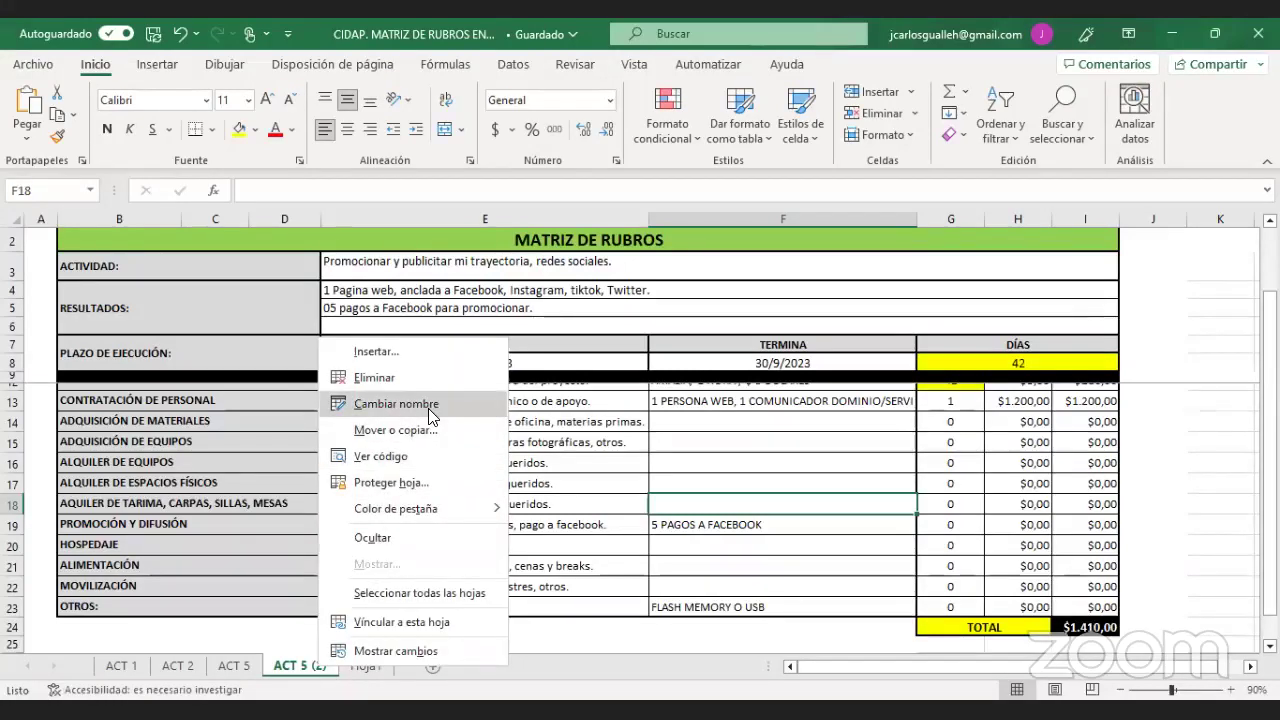
click(396, 404)
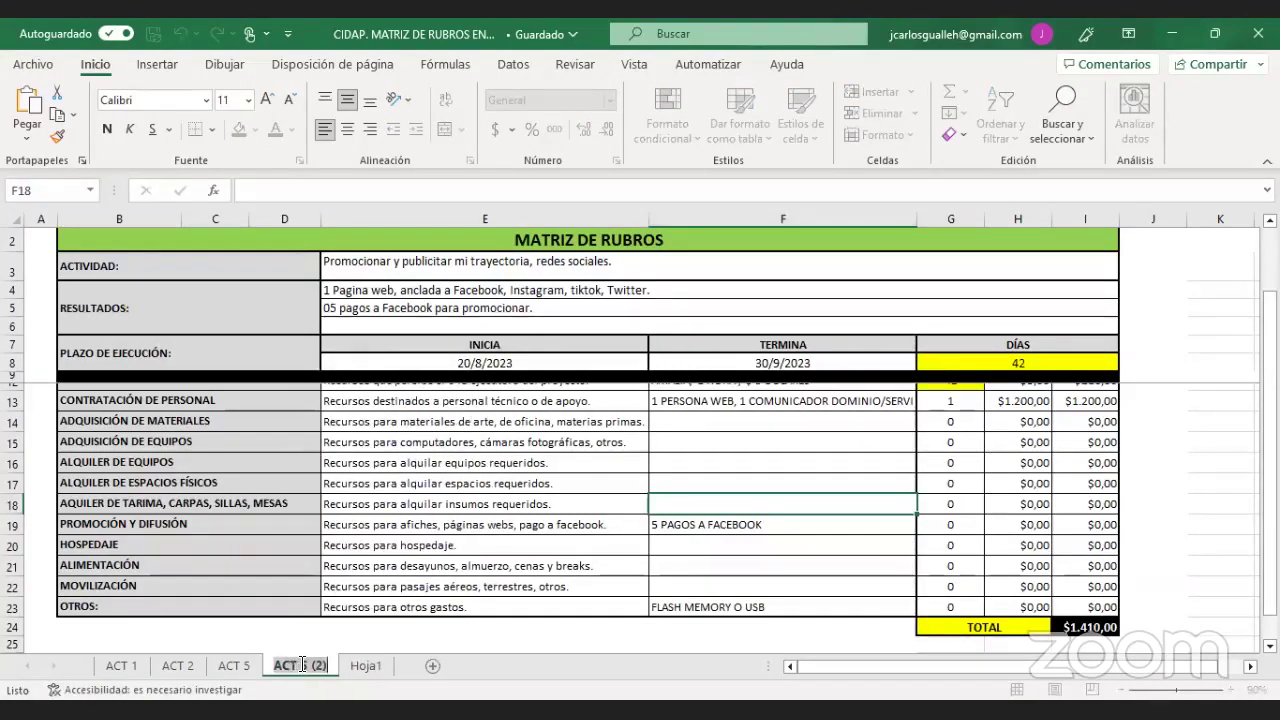
drag(303, 665, 327, 671)
text(3)
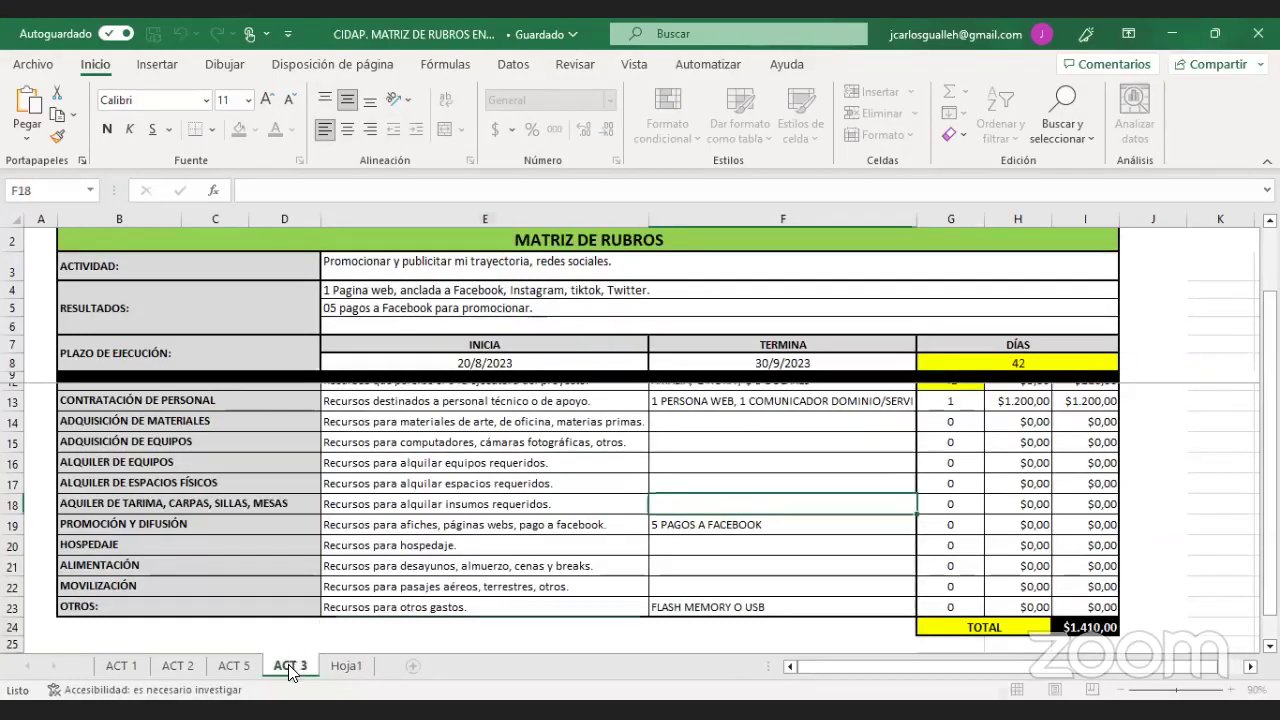
key(Return)
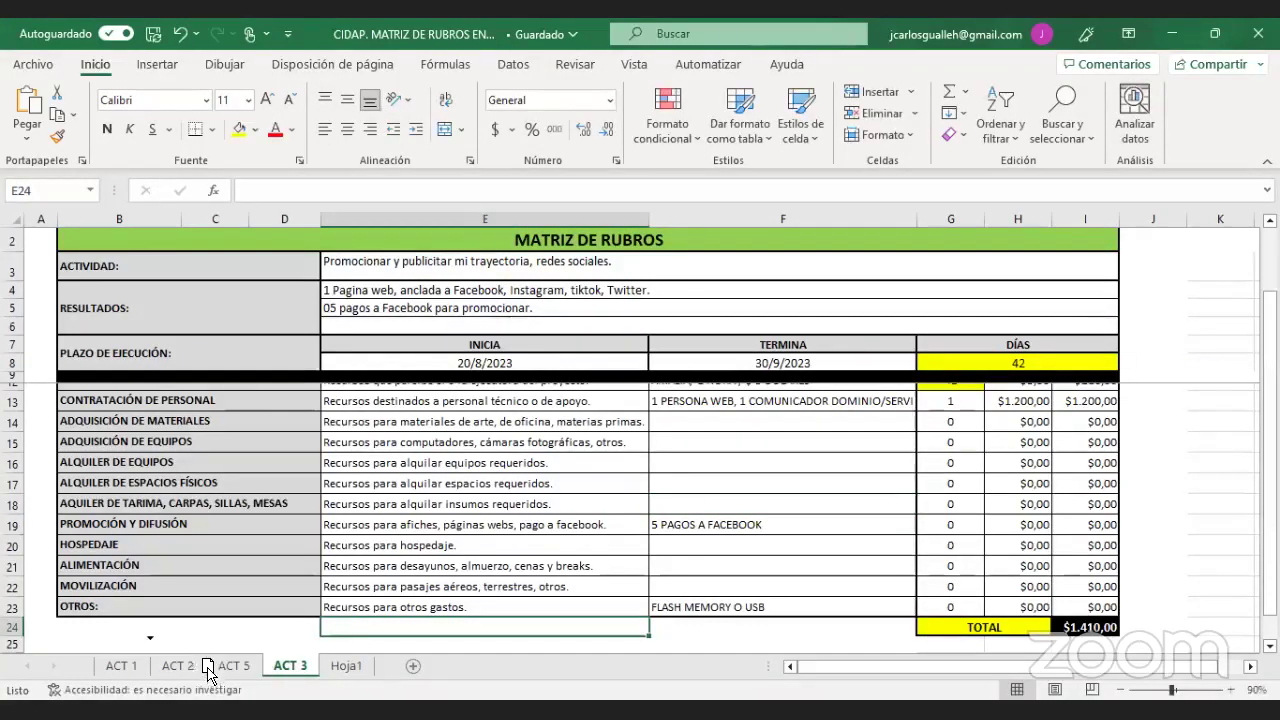
drag(207, 672, 226, 673)
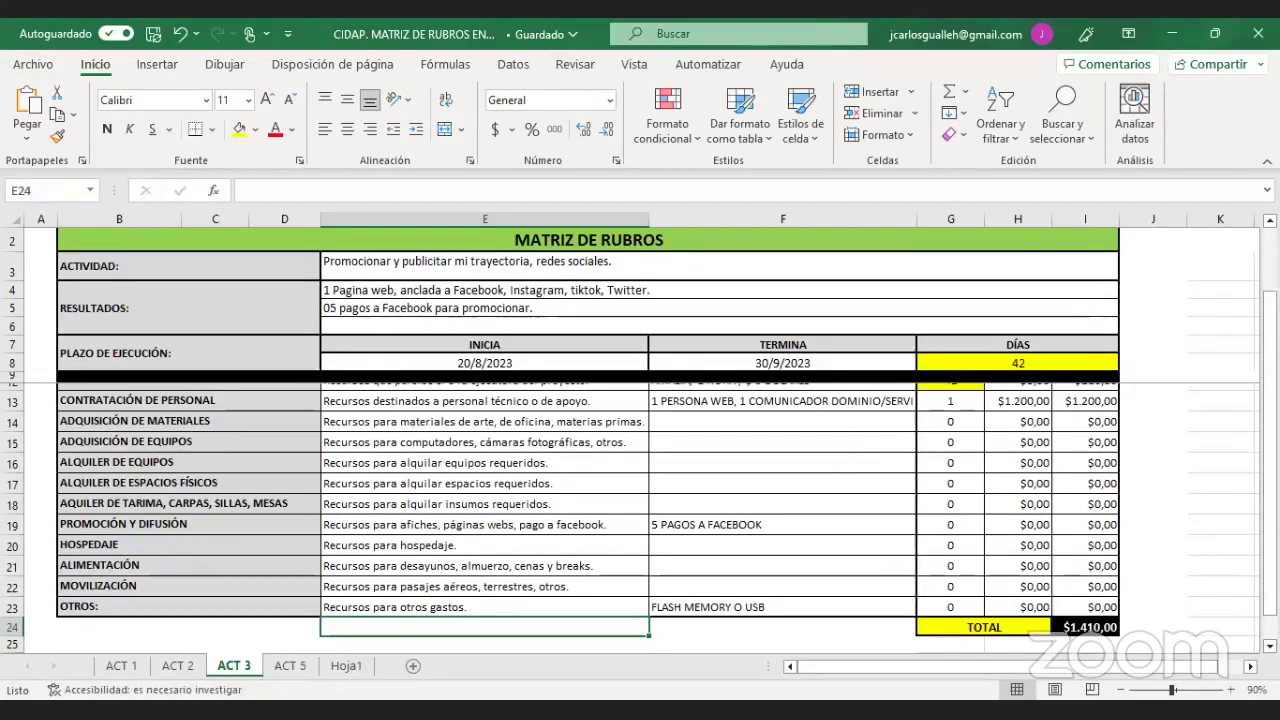
- Clear all the detail entries of the budget items in F12:F23 on the ACT 3 sheet
scroll(1268, 420, up, 1)
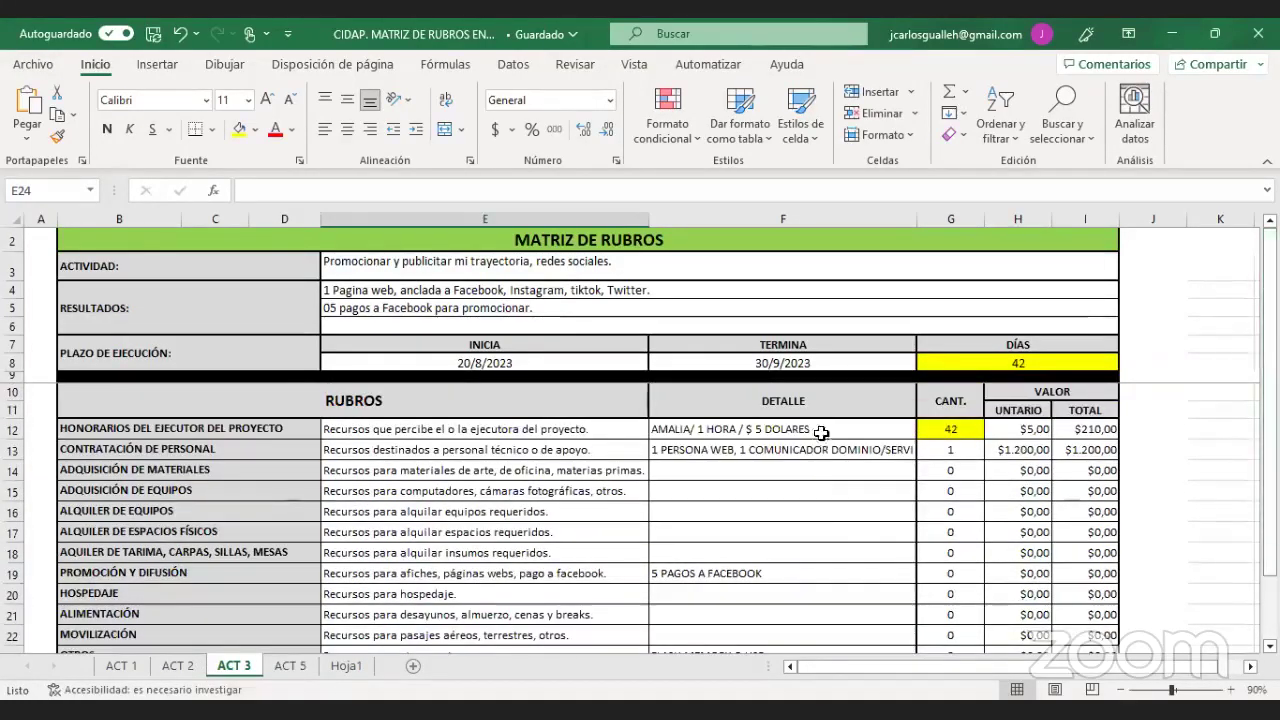
drag(823, 432, 797, 606)
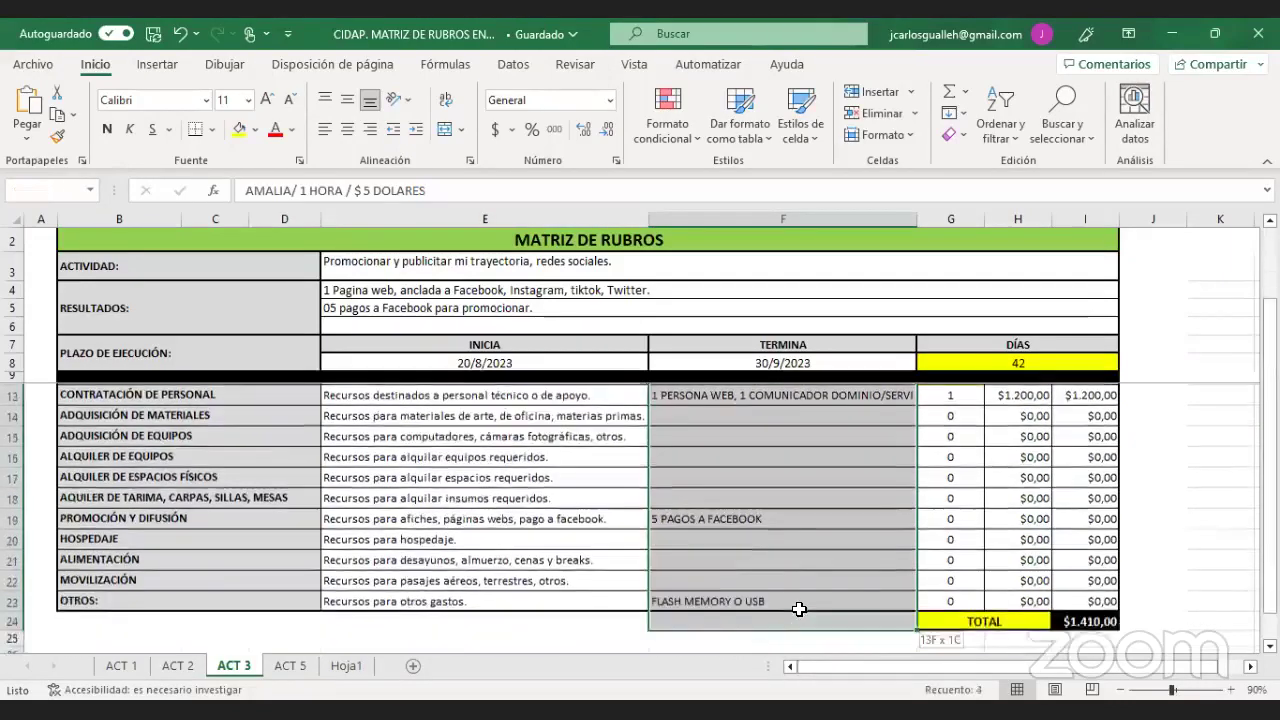
key(Delete)
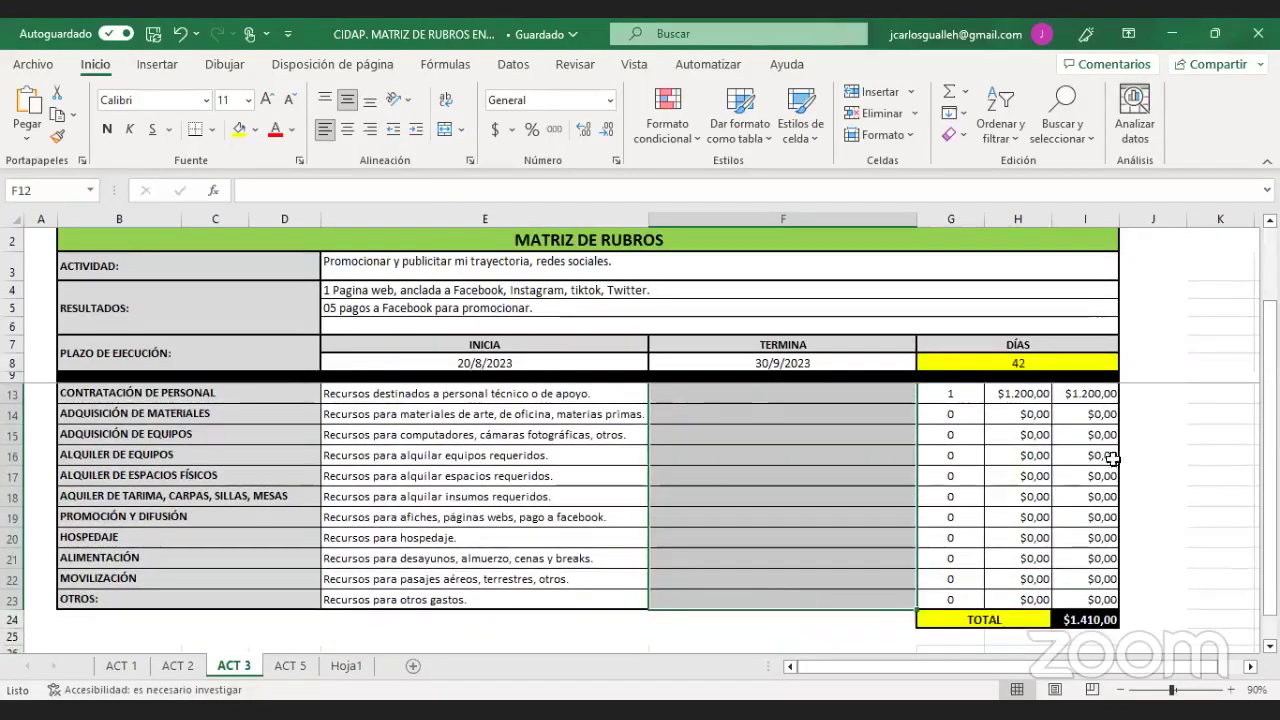
- Set the quantities and unit values of the executor fees and personnel hiring rows to 0 in G12:H13
scroll(1268, 440, up, 1)
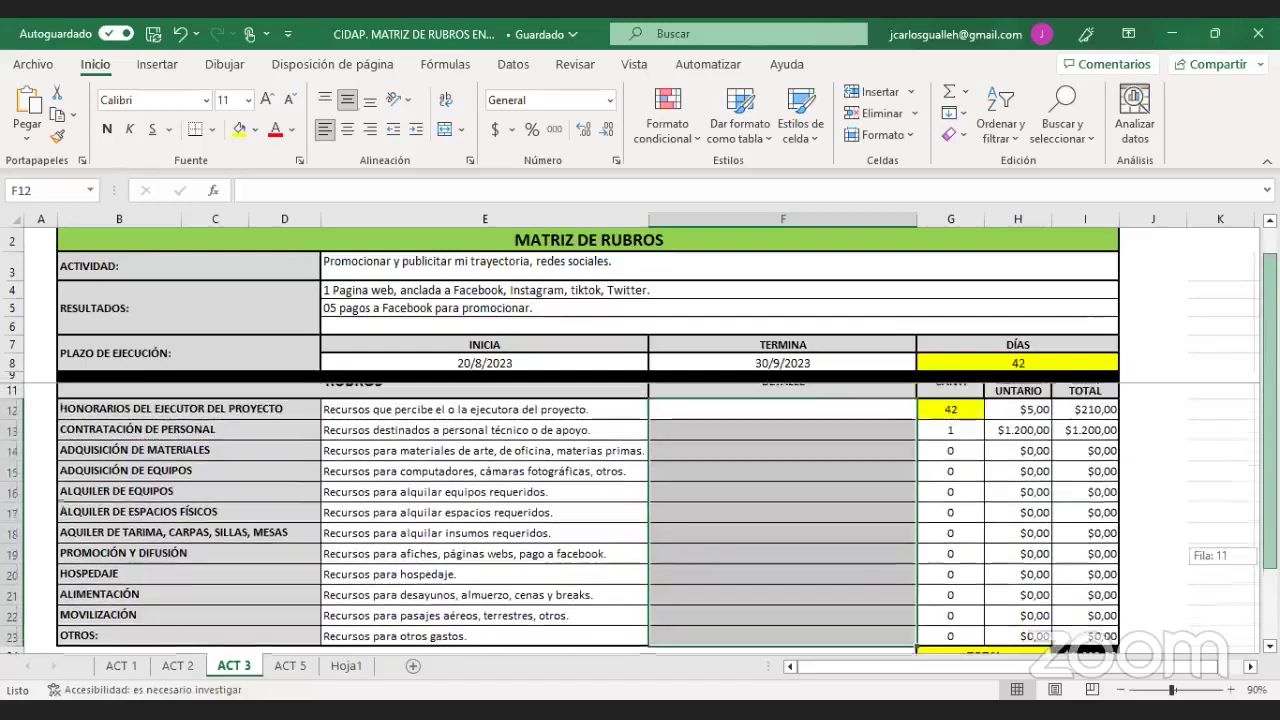
click(957, 427)
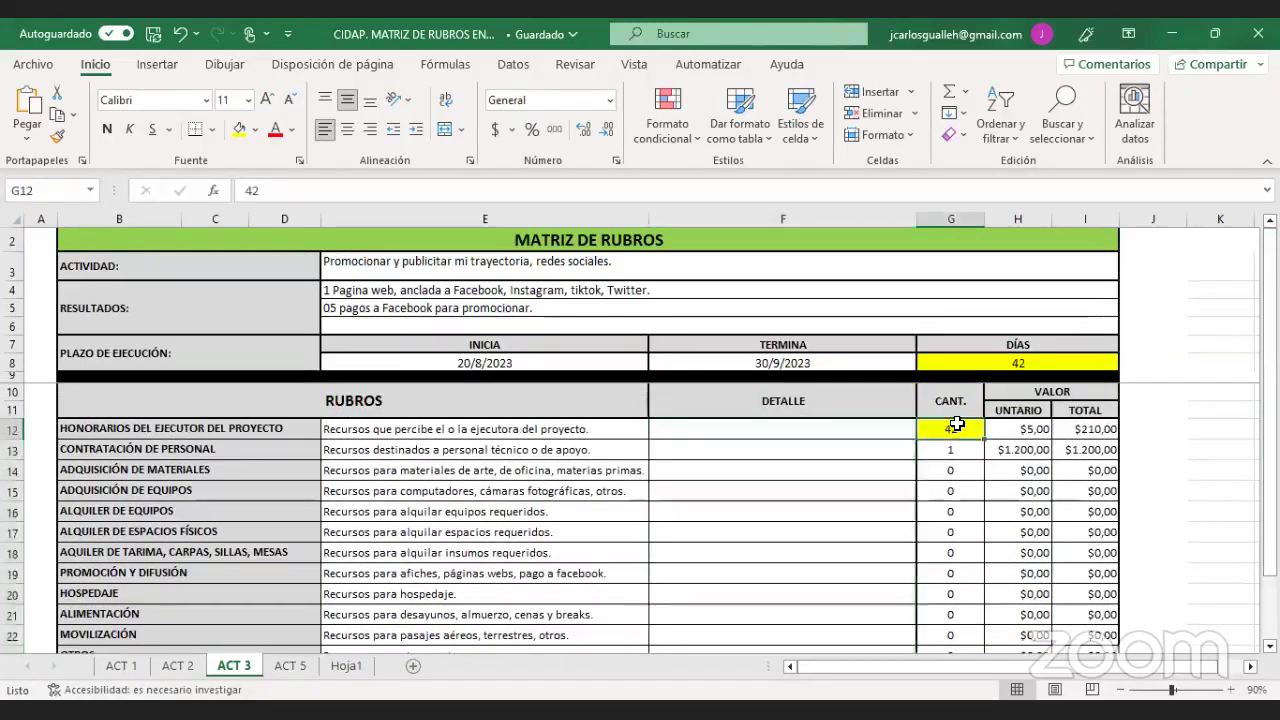
text(0)
key(Return)
text(0)
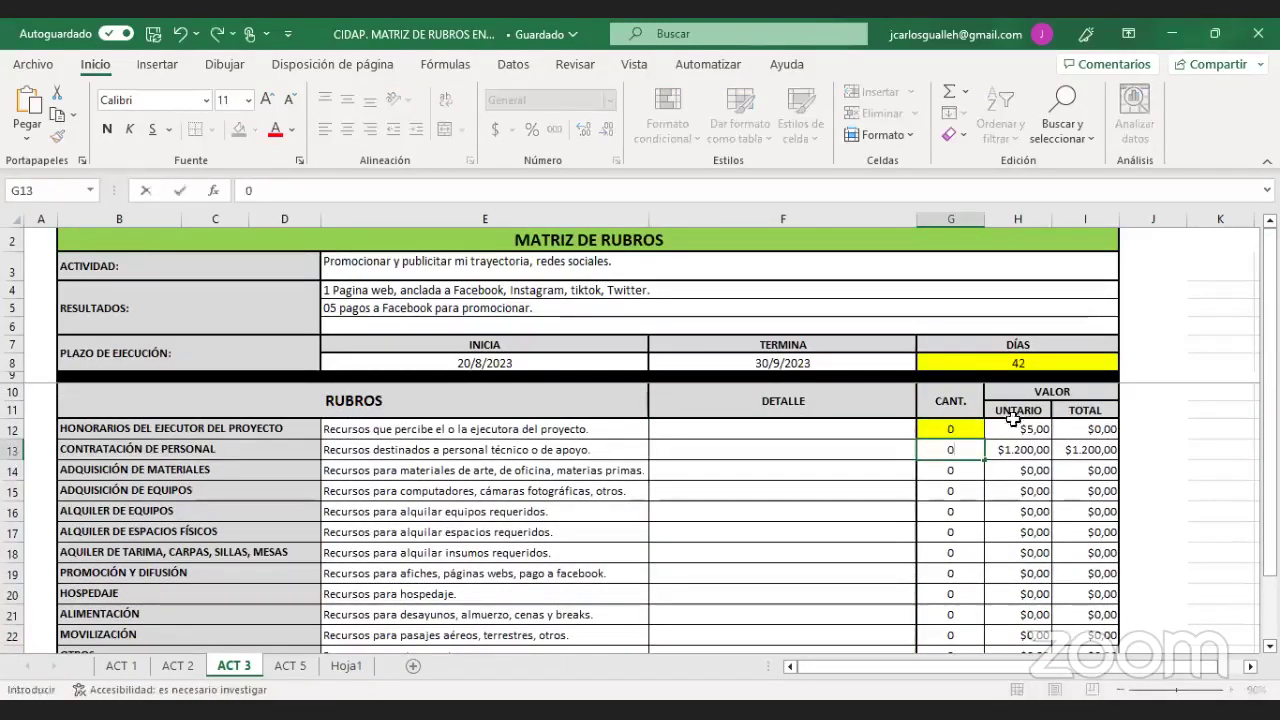
key(Tab)
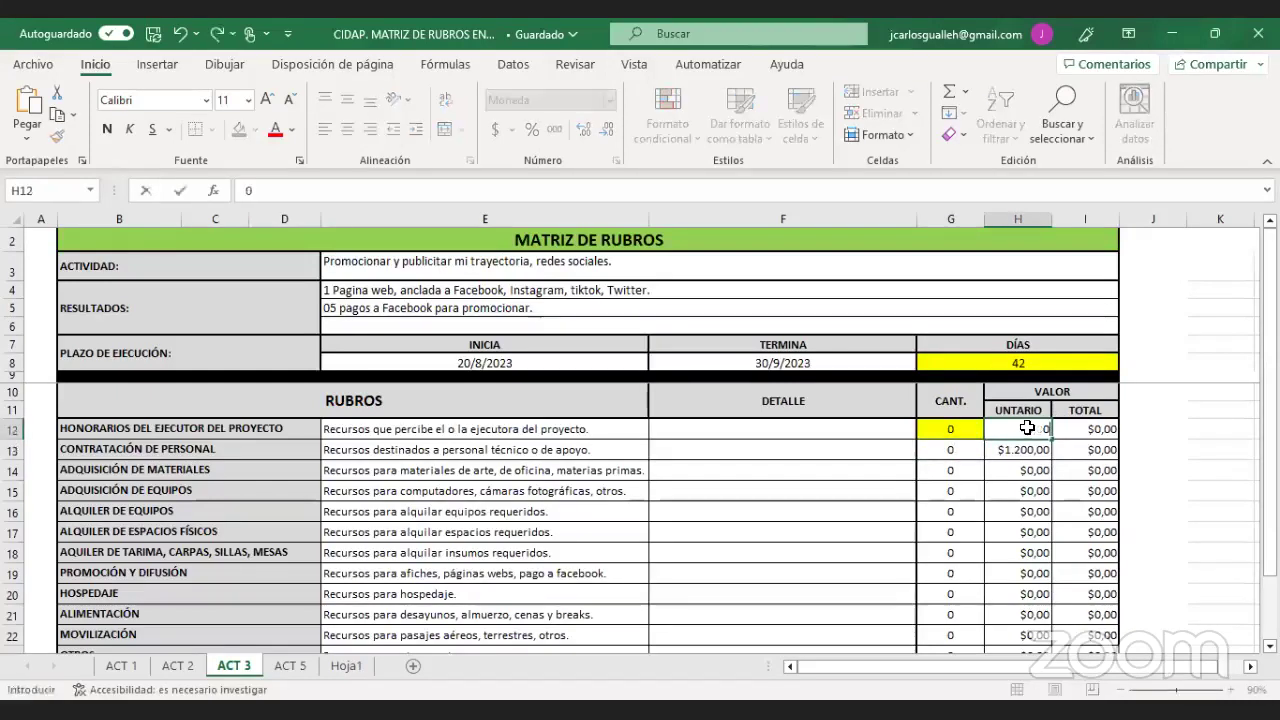
text(0)
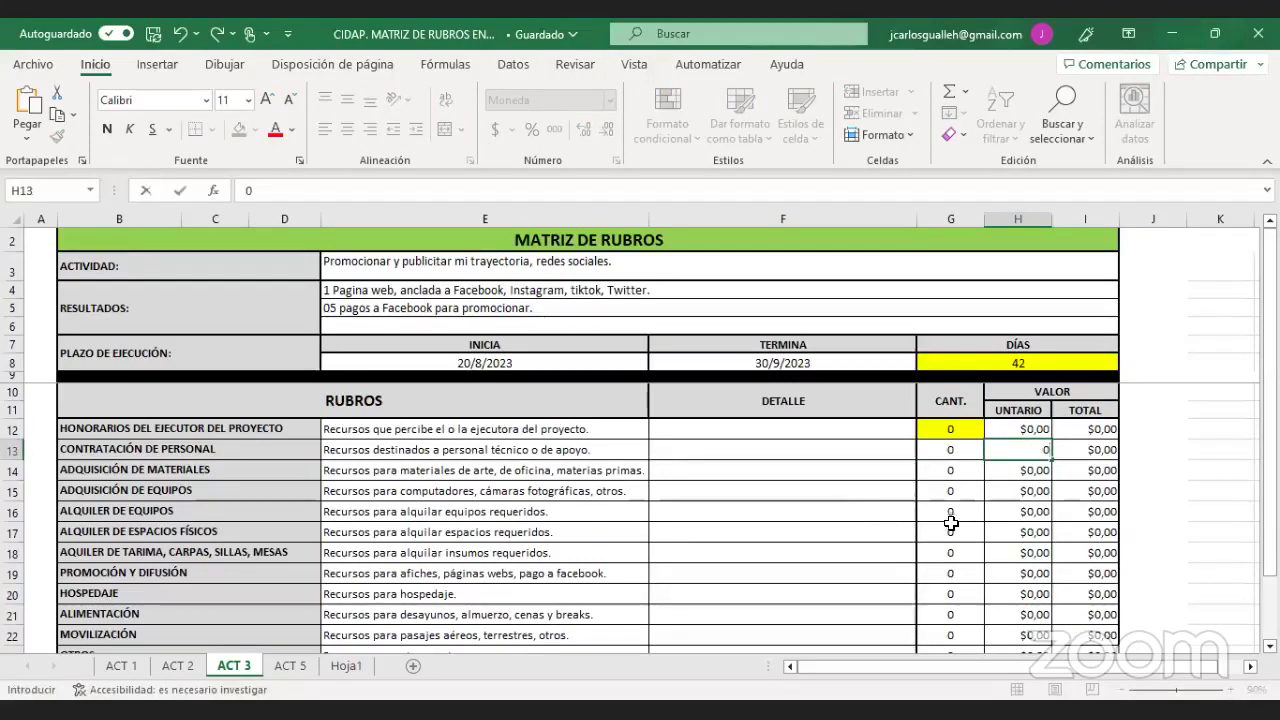
key(Left)
- Check the remaining quantities, unit values and the grand total in row 24 of the ACT 3 matrix
key(Down)
key(Down)
key(Down)
key(Down)
key(Down)
key(Down)
key(Down)
key(Down)
key(Down)
key(Down)
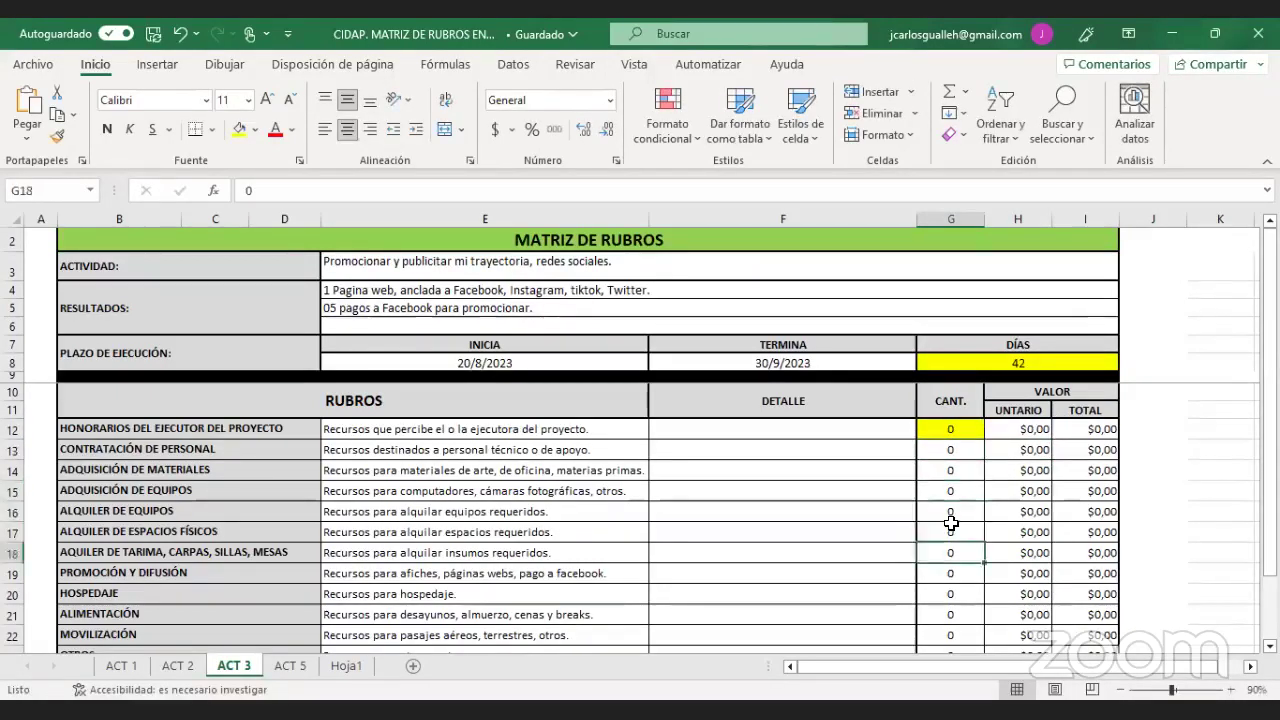
scroll(951, 523, down, 1)
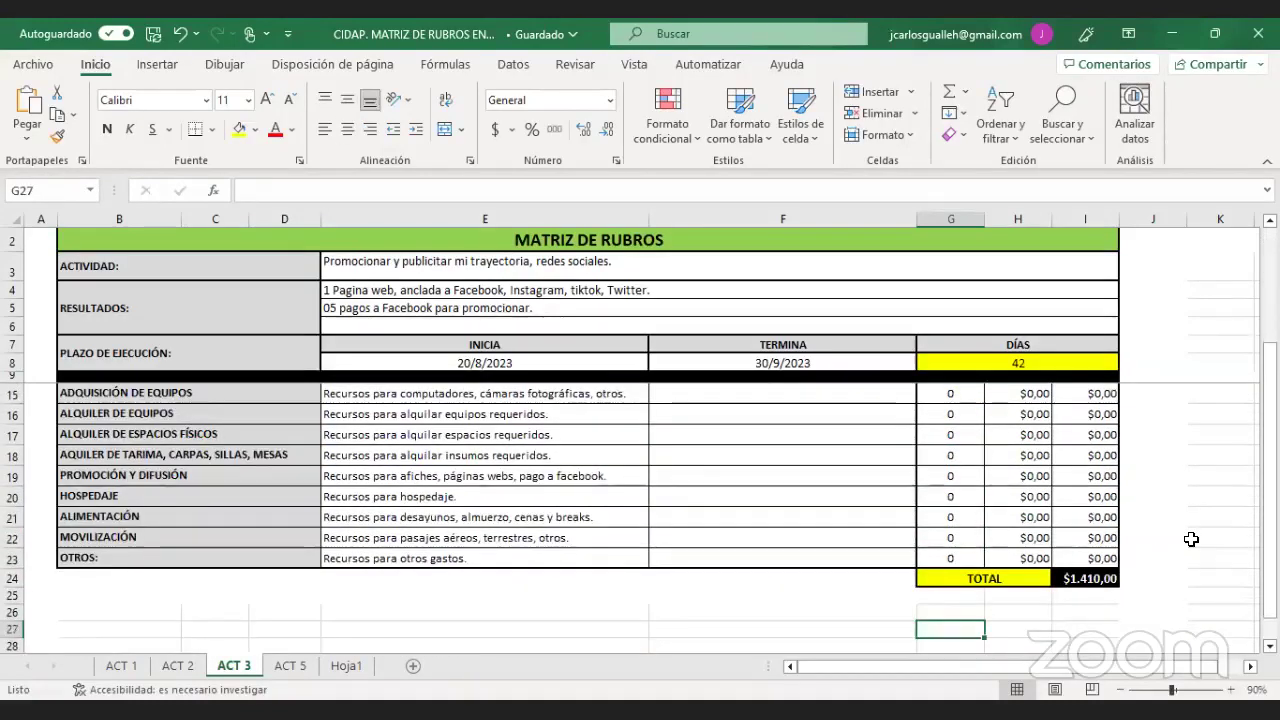
click(1220, 538)
scroll(1090, 587, up, 2)
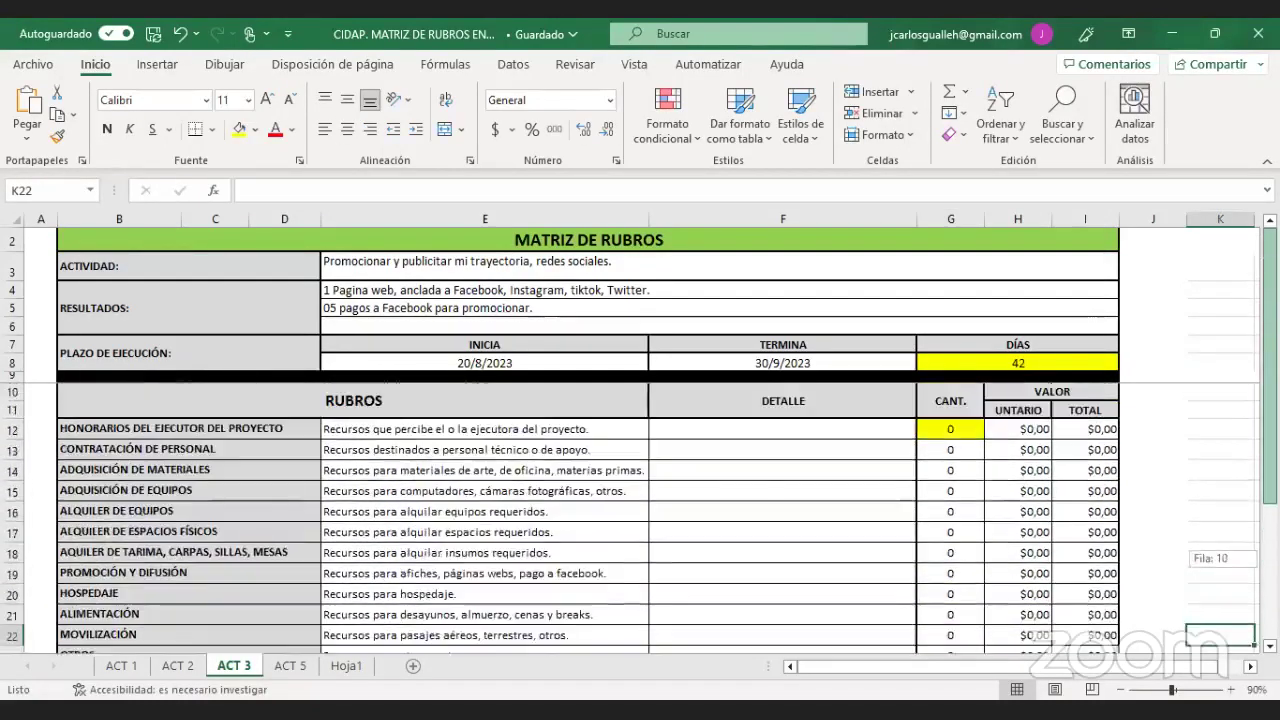
scroll(1090, 587, down, 1)
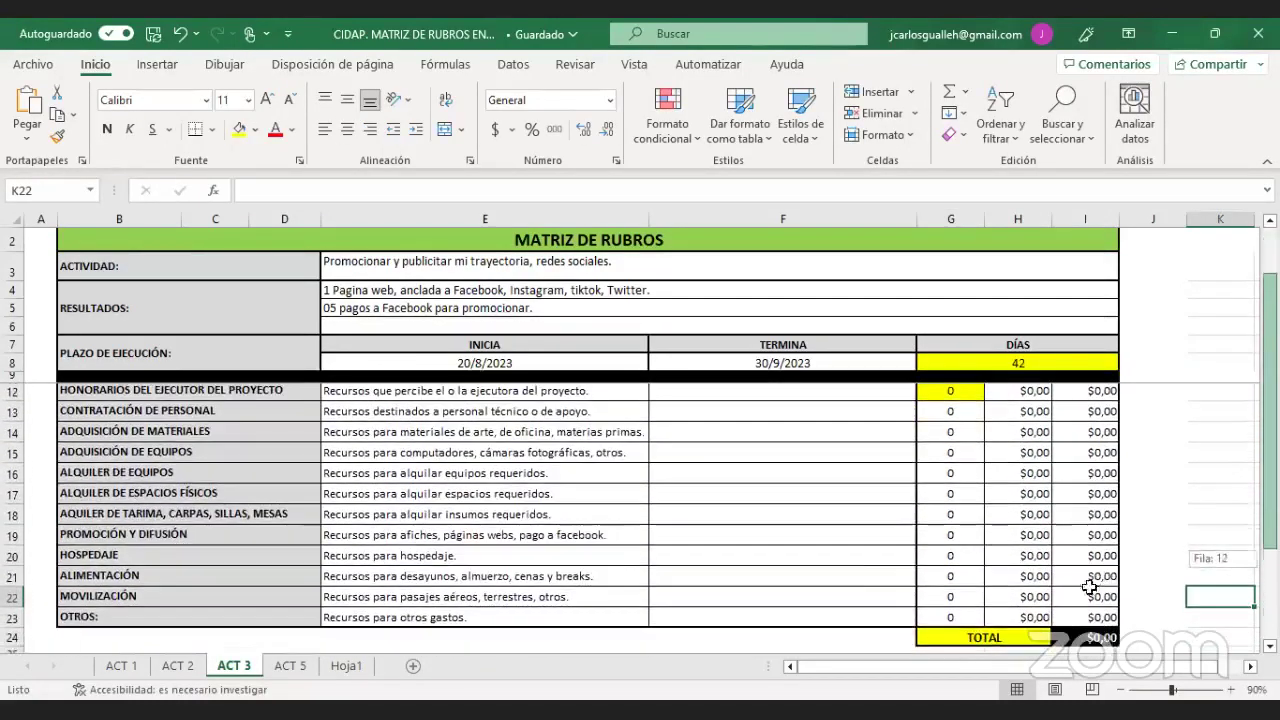
click(863, 569)
drag(1270, 605, 1270, 593)
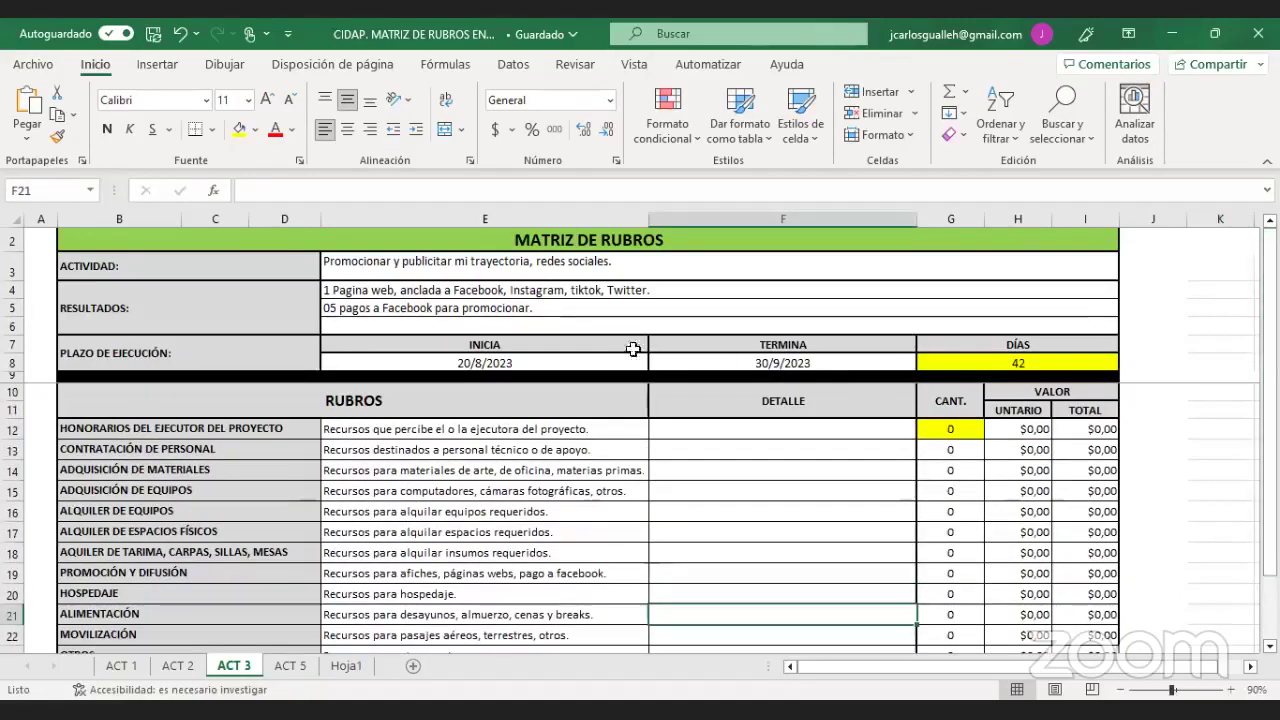
- Clear the start date, end date and days in row 8, plus the activity and results text in rows 3 to 5
drag(617, 360, 927, 360)
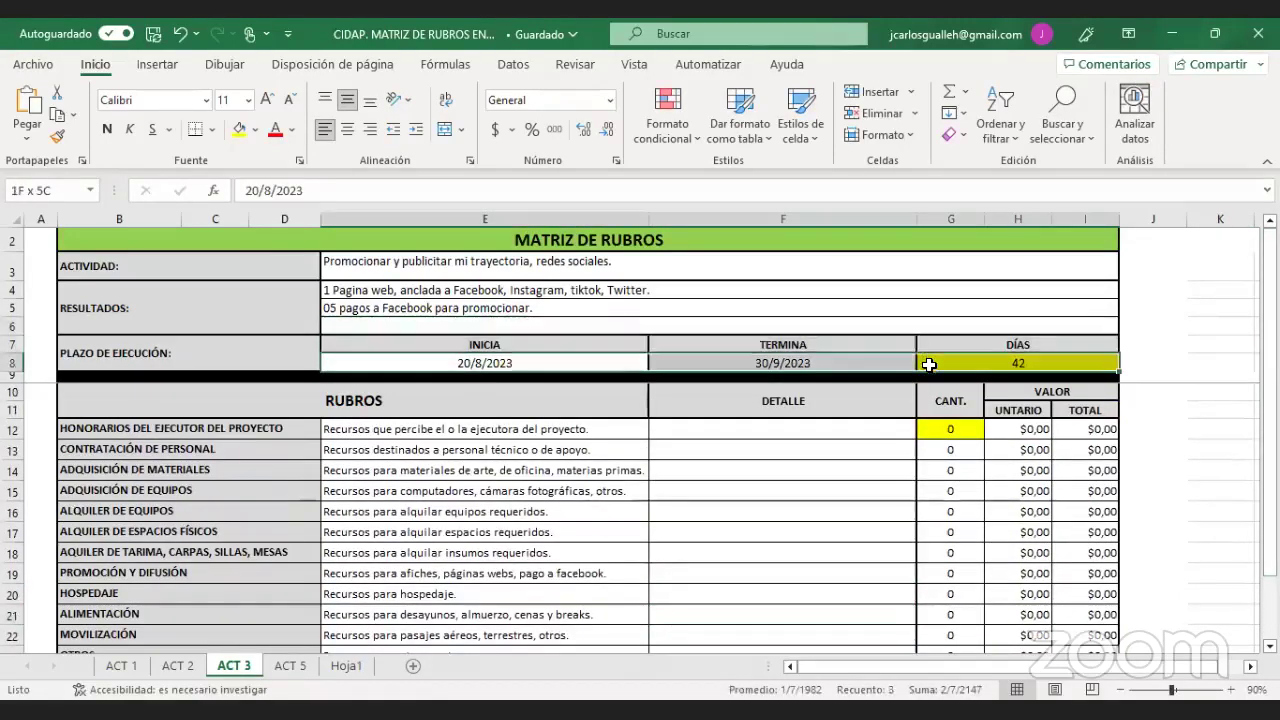
key(ctrl+z)
drag(652, 271, 646, 302)
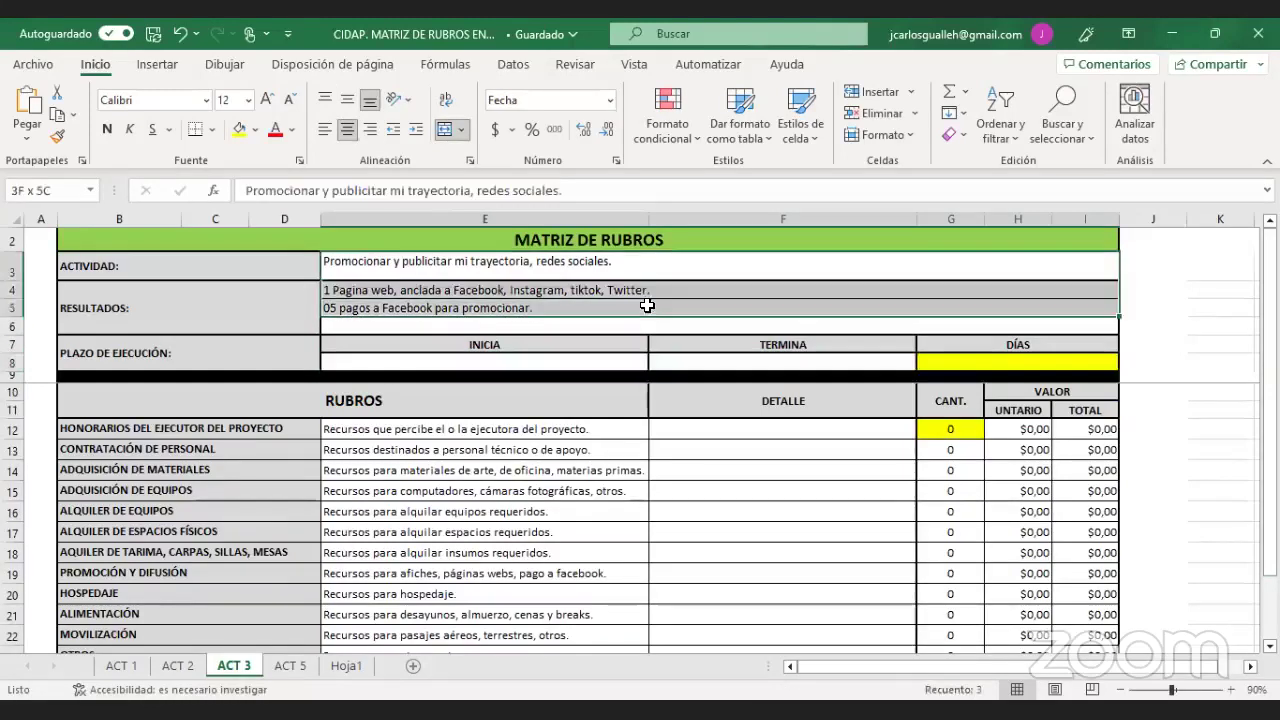
key(Delete)
click(743, 517)
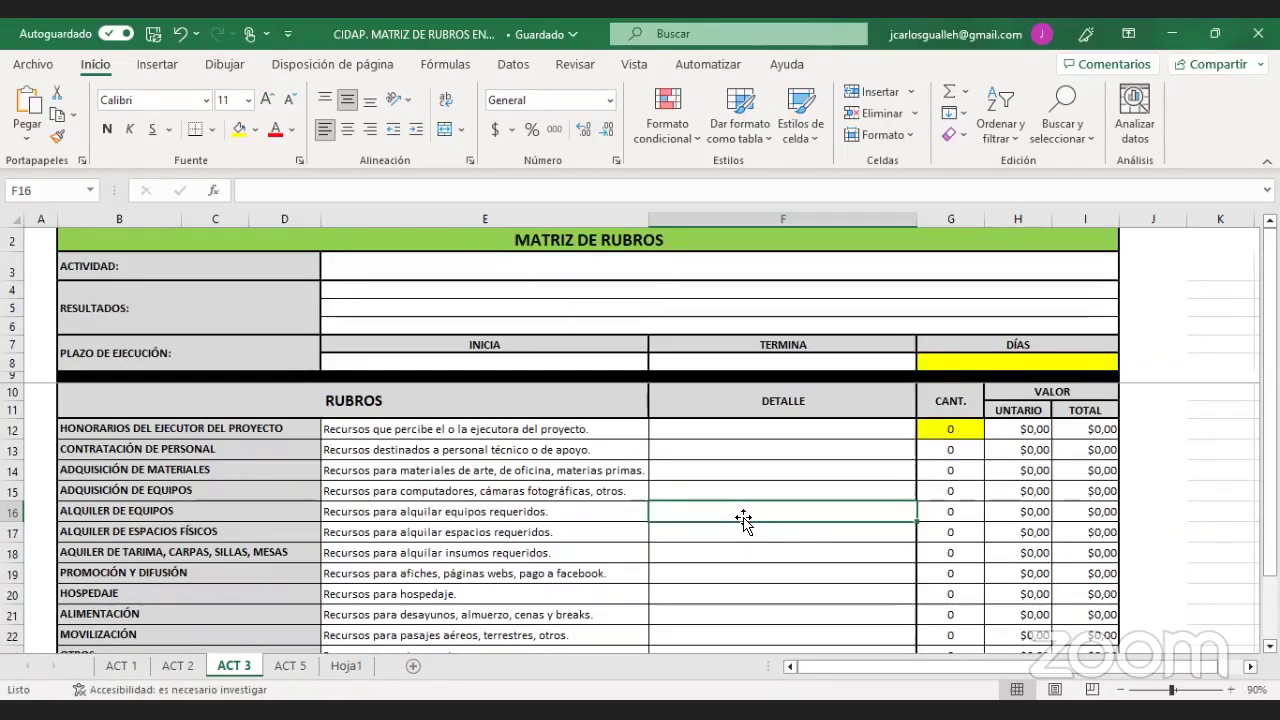
- Create another copy of the ACT 5 sheet in the same workbook, placed before ACT 1
right_click(292, 672)
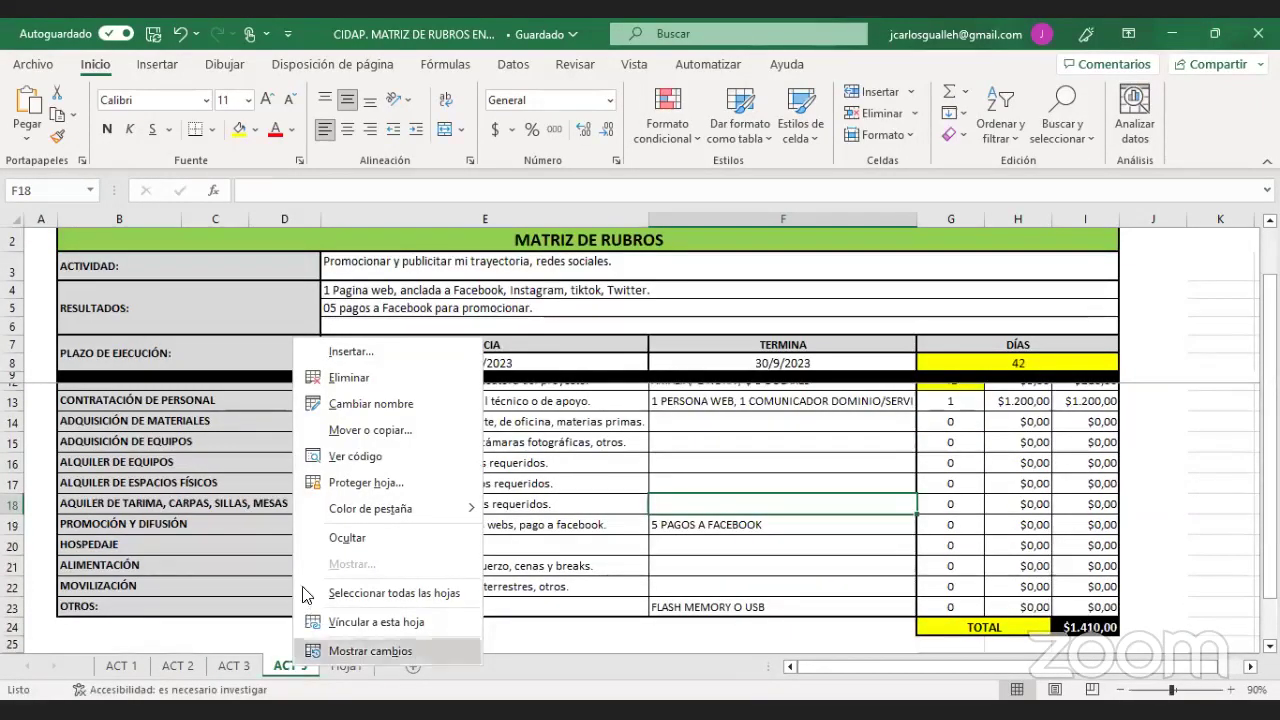
click(370, 430)
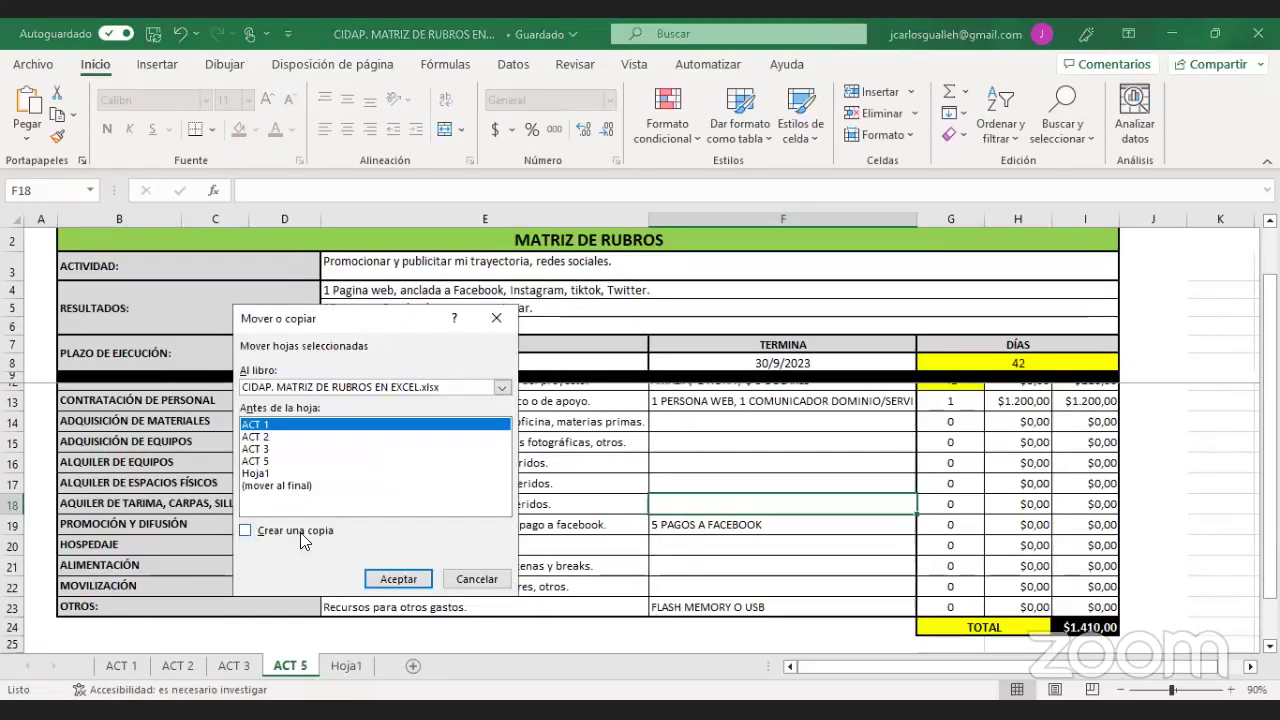
click(266, 539)
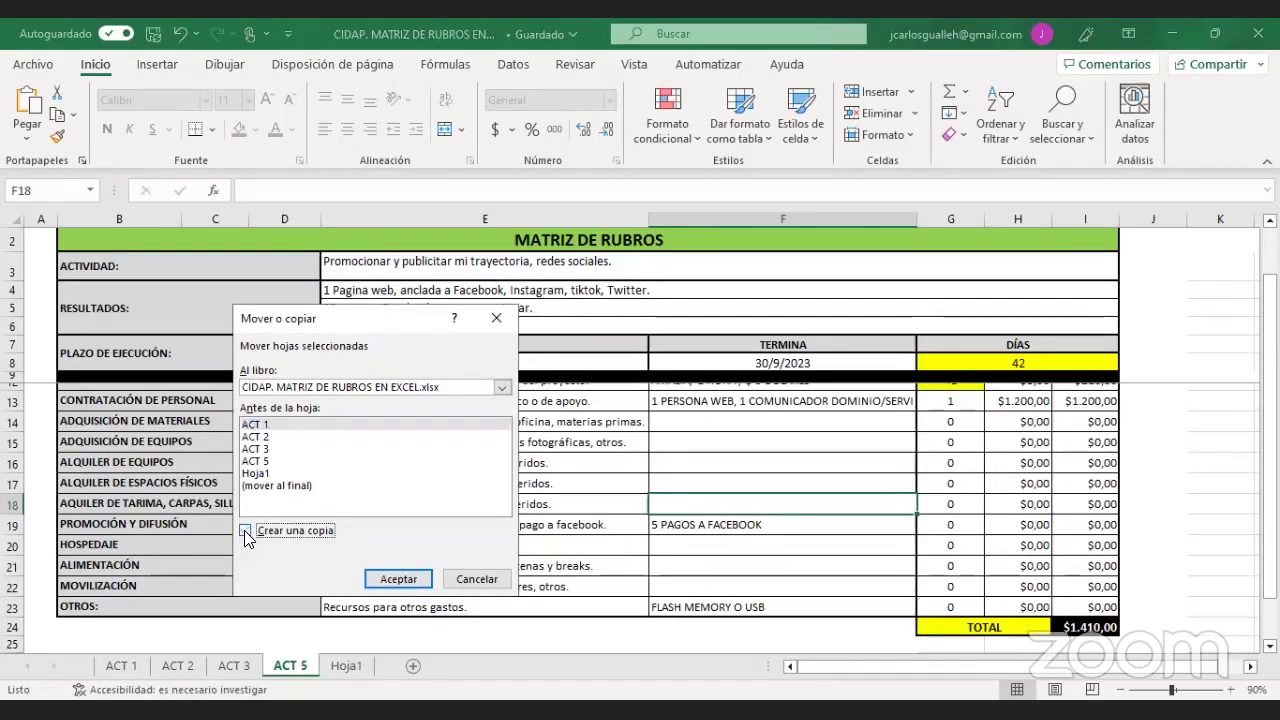
click(398, 580)
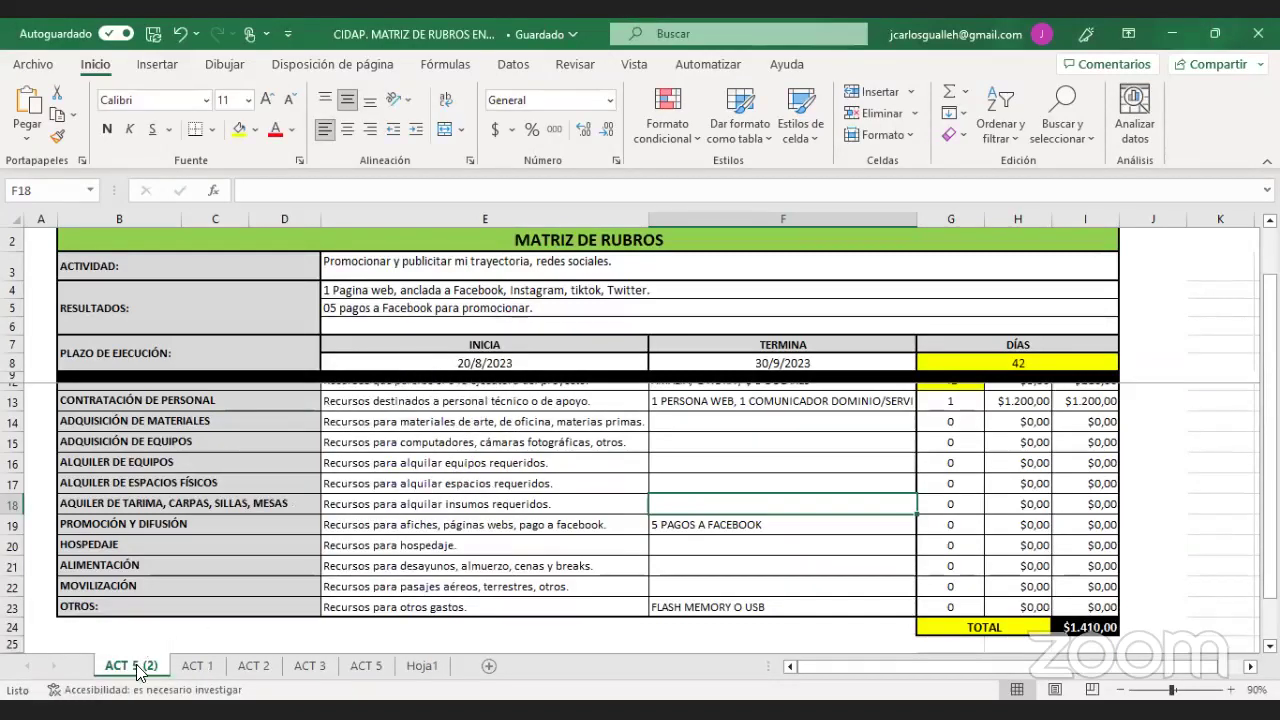
- Move the ACT 5 (2) sheet to sit between ACT 5 and Hoja1
drag(410, 678, 412, 672)
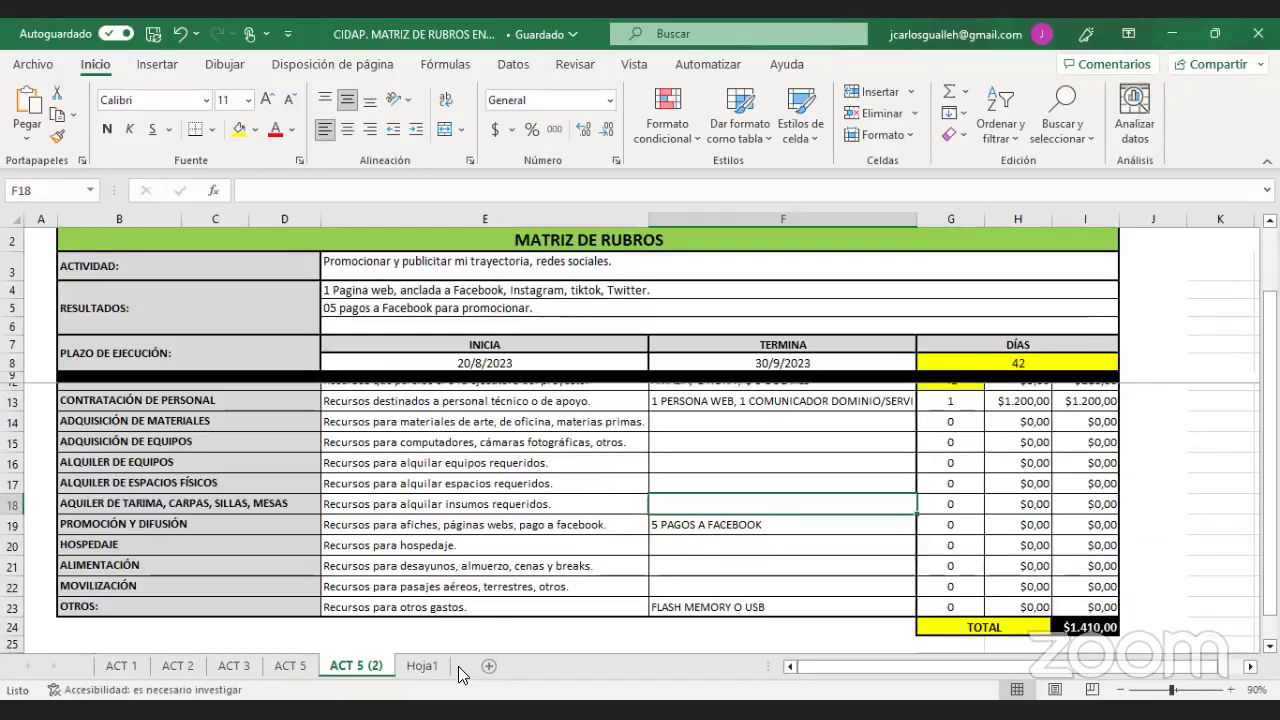
- Review the details and totals of the executor fees and personnel hiring rows in the ACT 5 sheet
click(232, 666)
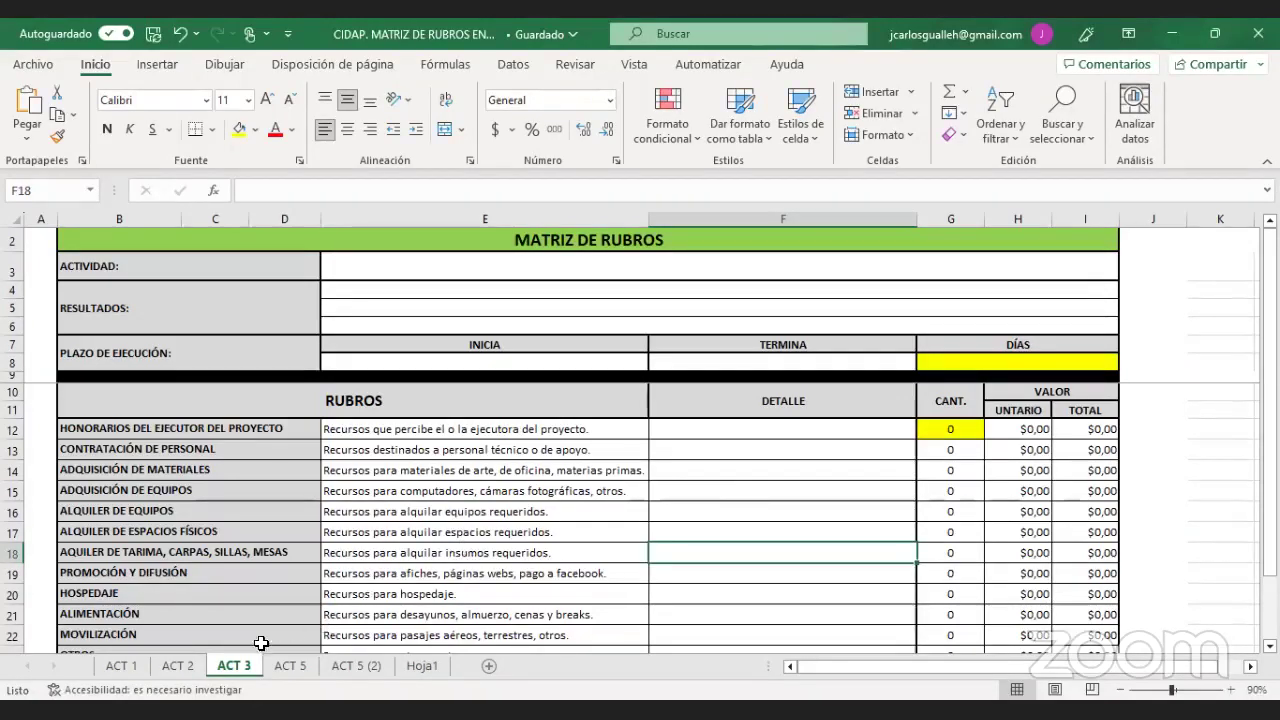
click(290, 666)
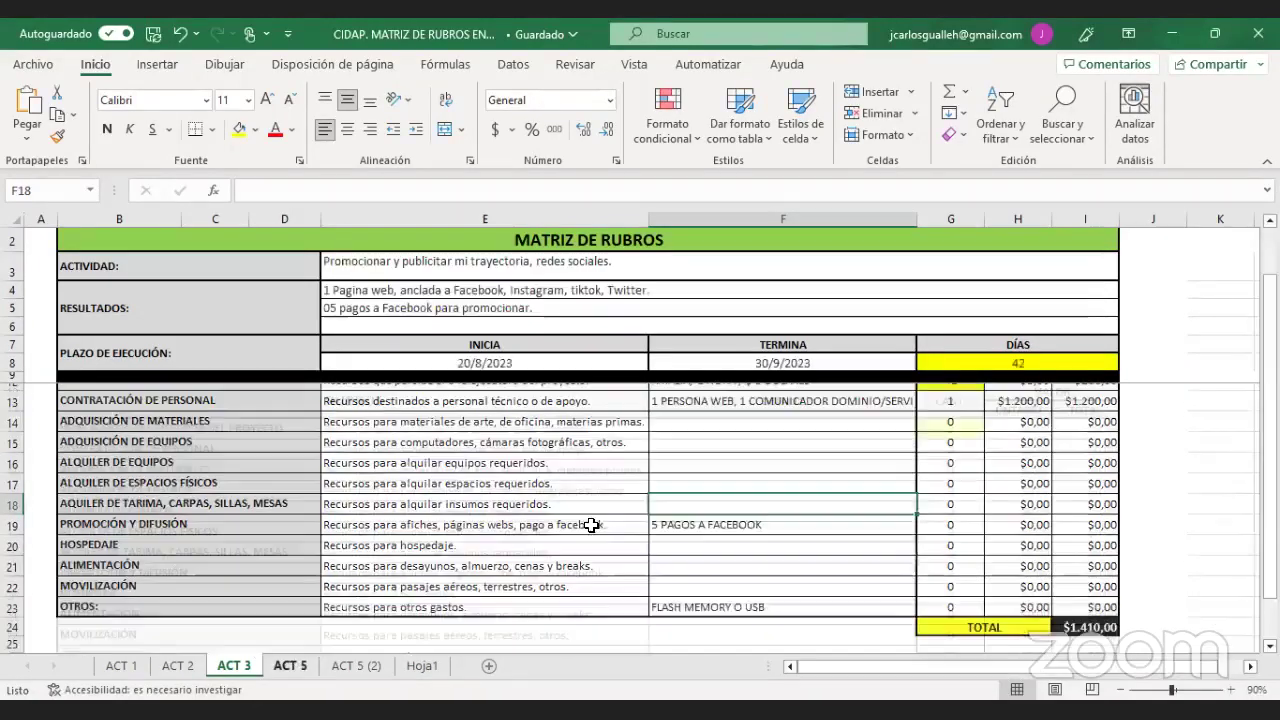
click(785, 480)
drag(1270, 480, 1270, 468)
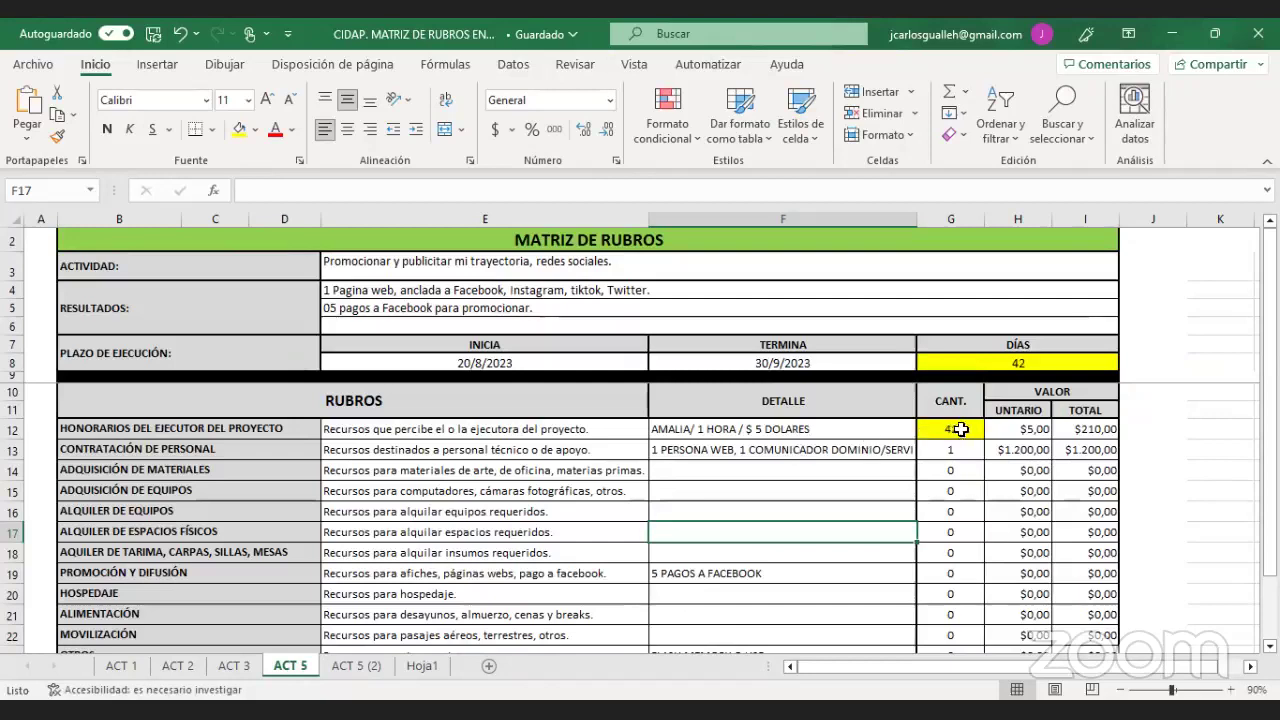
drag(1097, 432, 1092, 452)
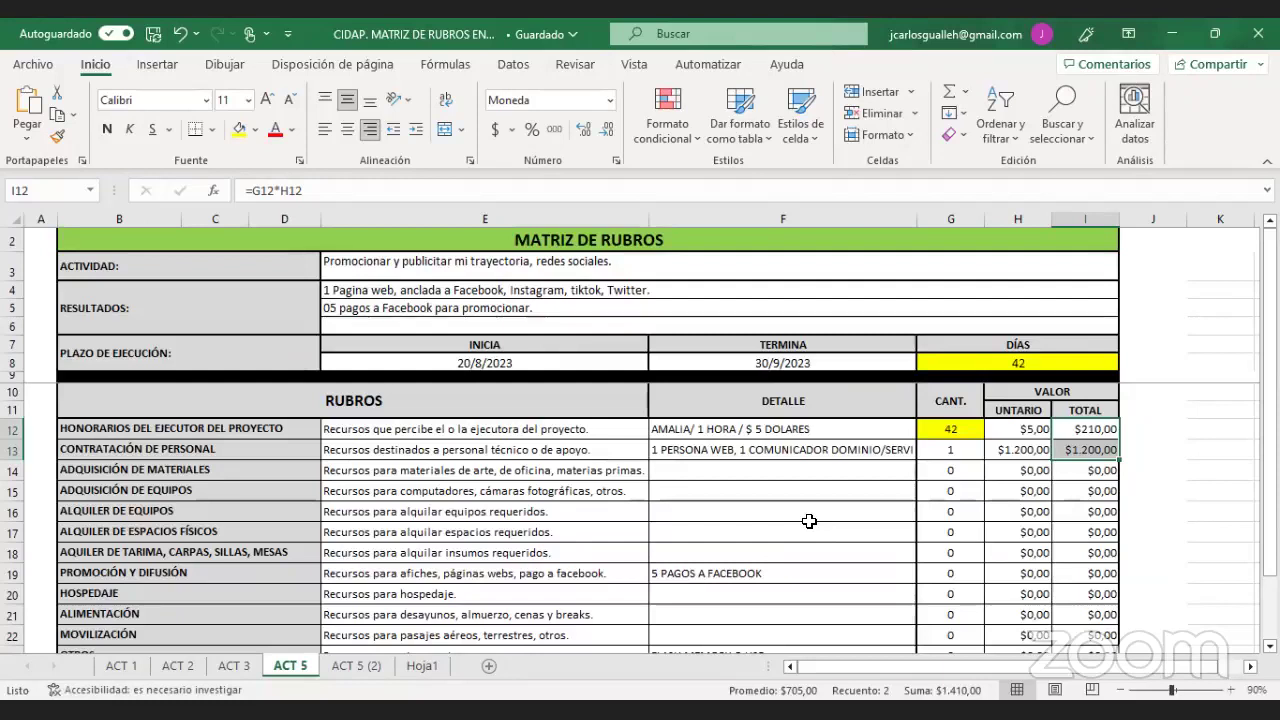
click(818, 511)
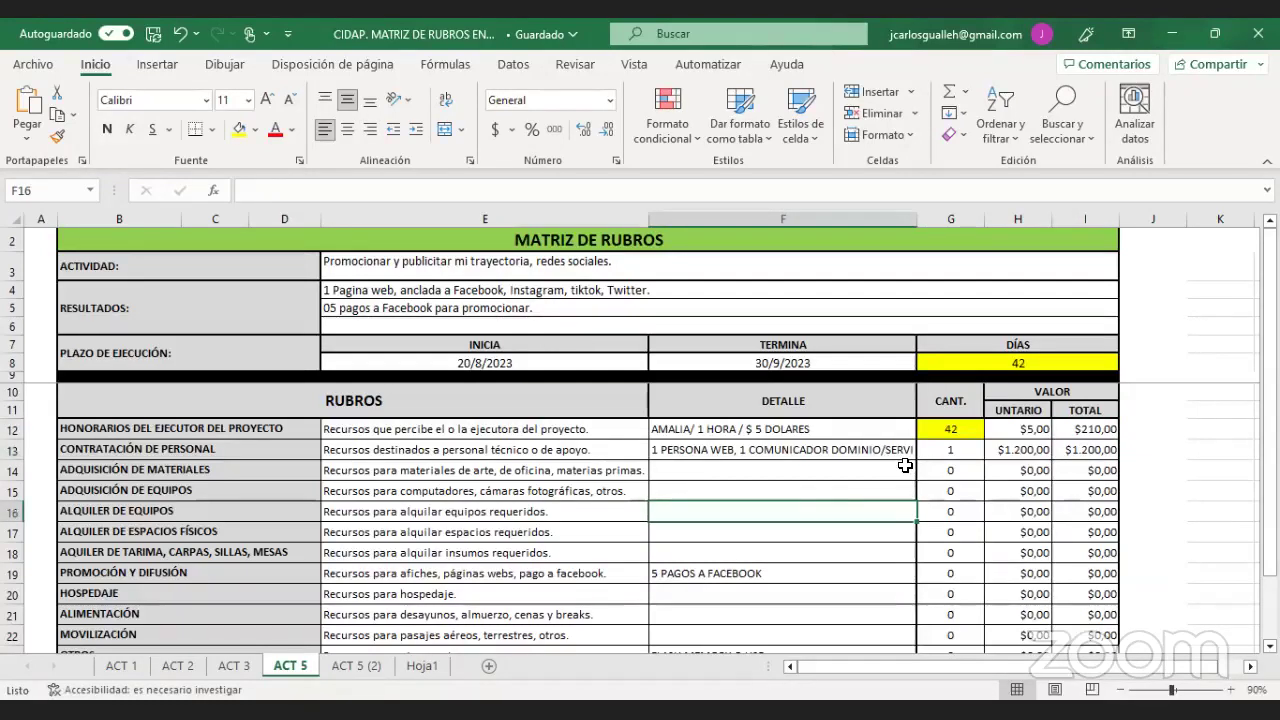
click(733, 448)
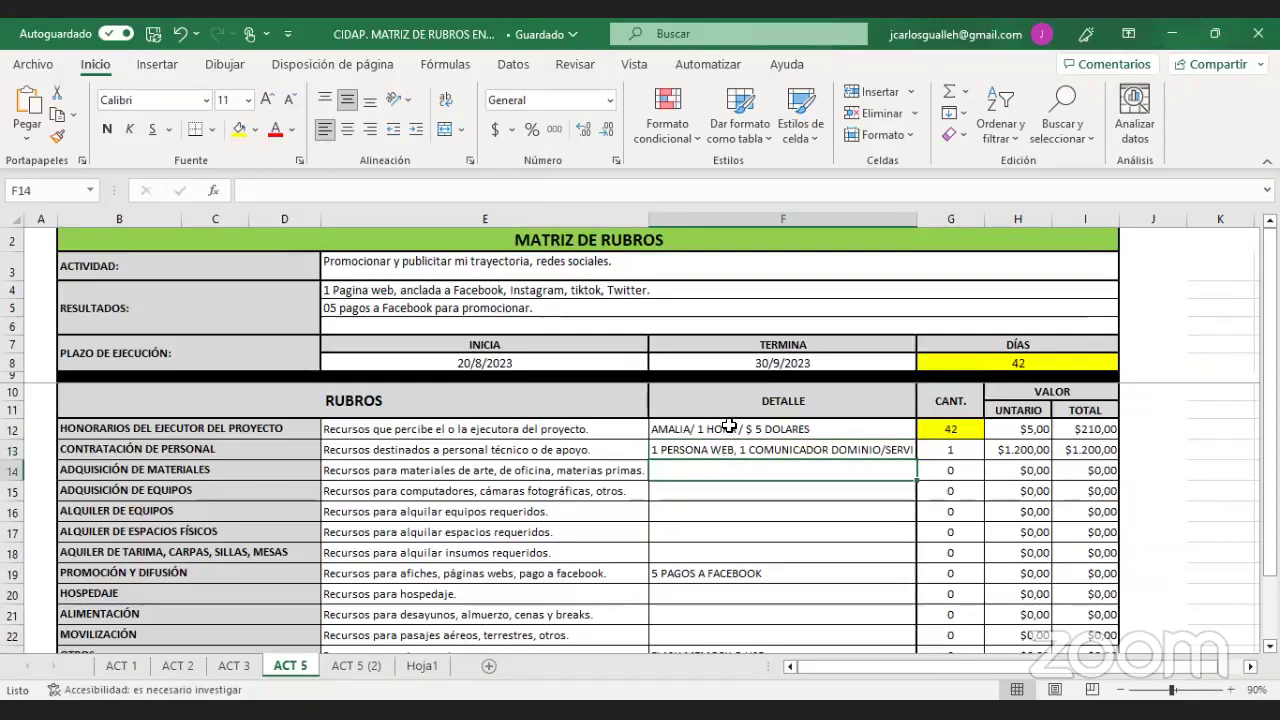
drag(729, 428, 729, 460)
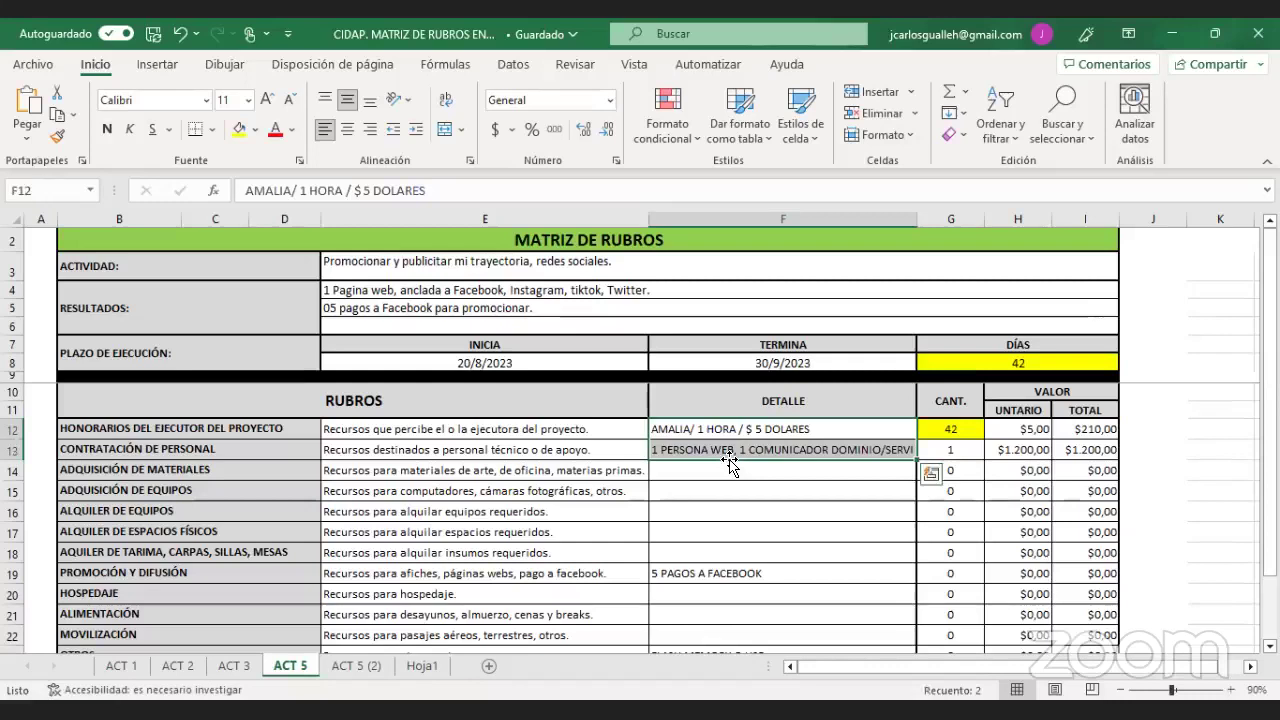
drag(1088, 429, 1088, 451)
click(846, 488)
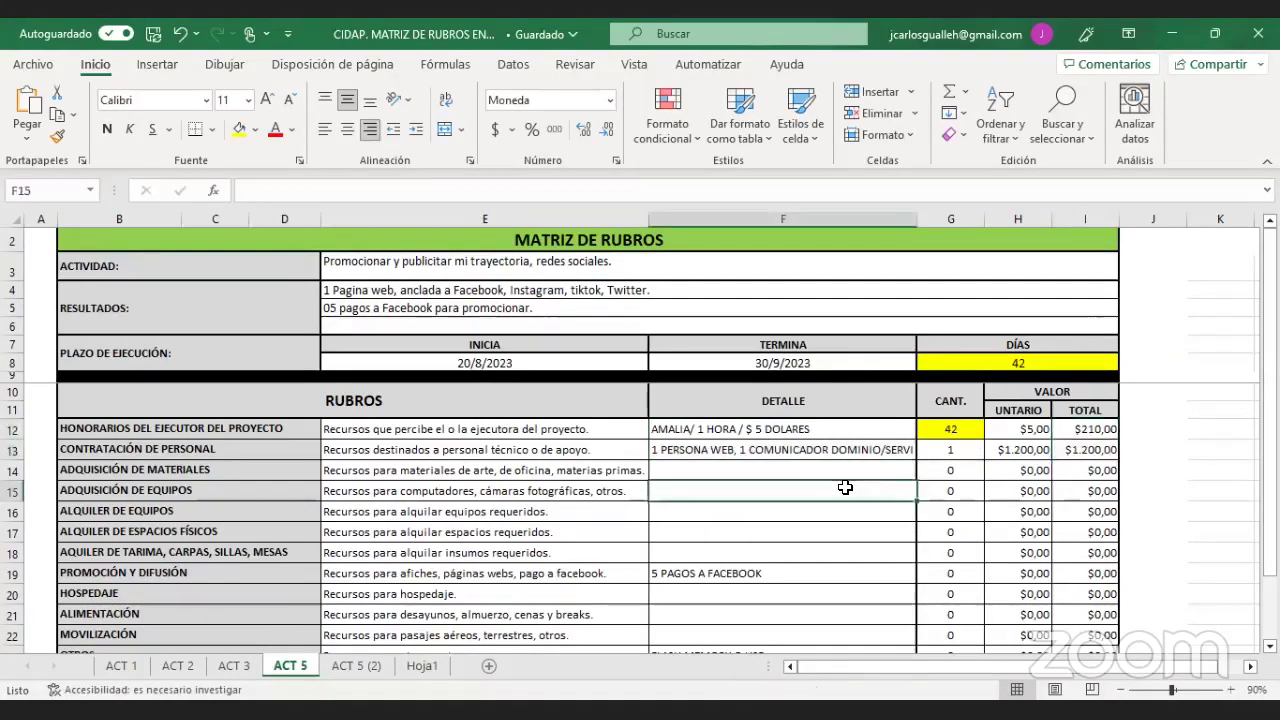
- Compare the executor fees and personnel hiring entries in the ACT 2 sheet with the executor fee detail in ACT 1
click(178, 666)
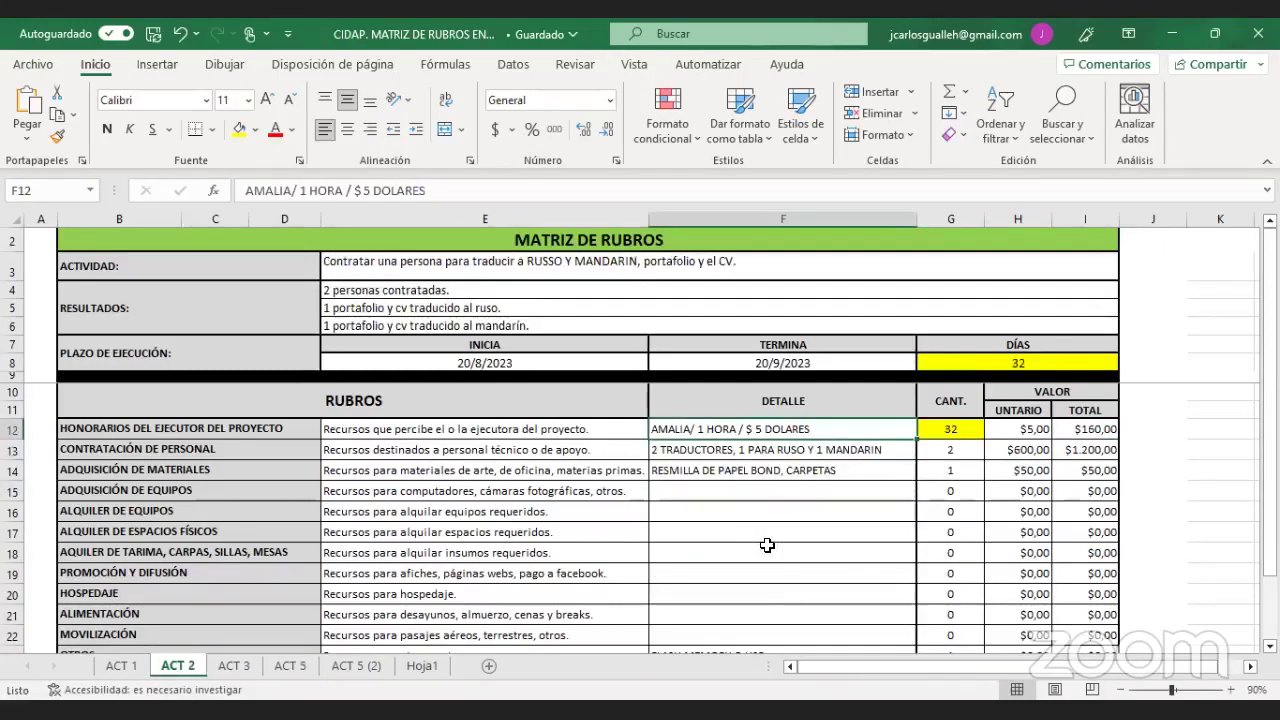
click(703, 450)
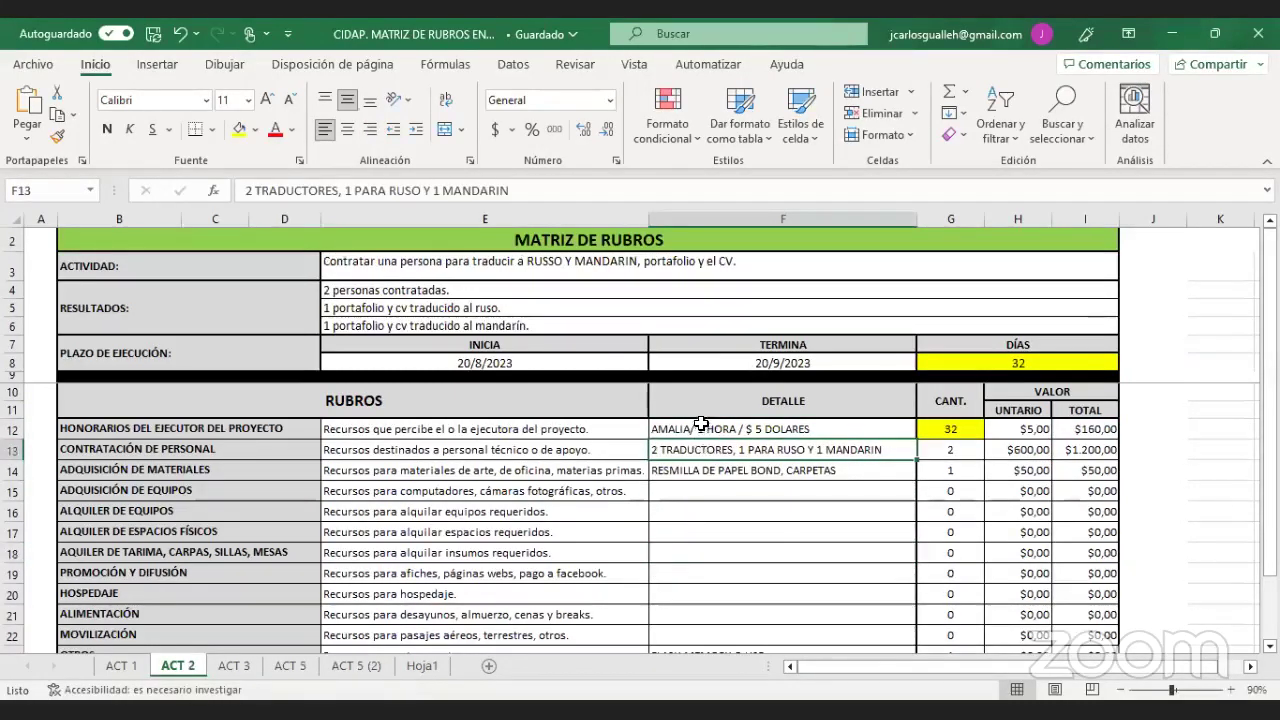
drag(700, 428, 700, 445)
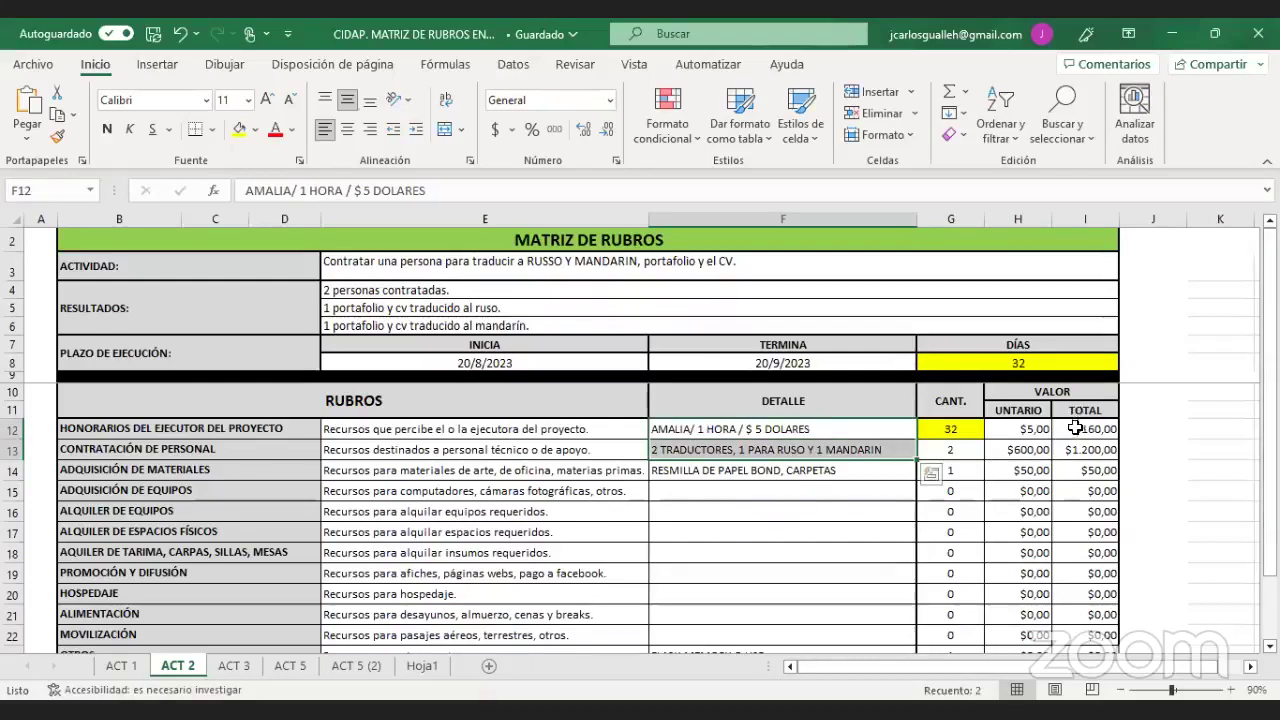
drag(1075, 428, 1071, 447)
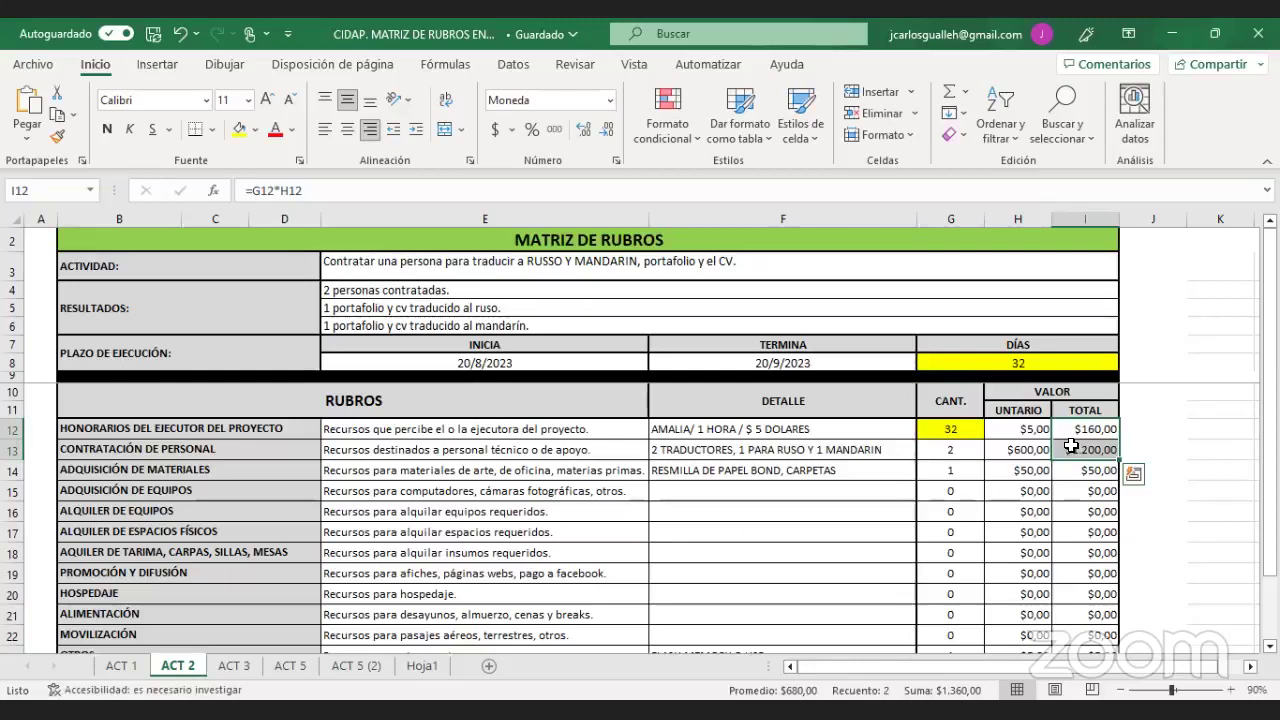
click(777, 517)
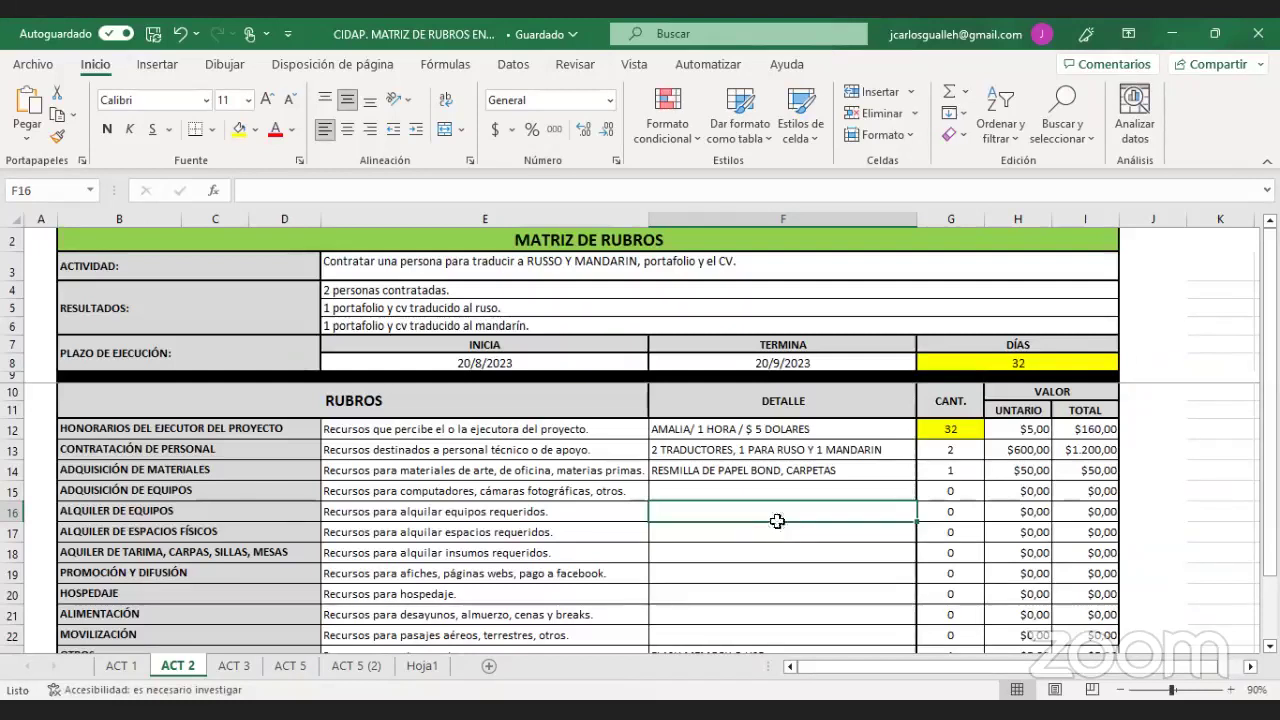
click(739, 432)
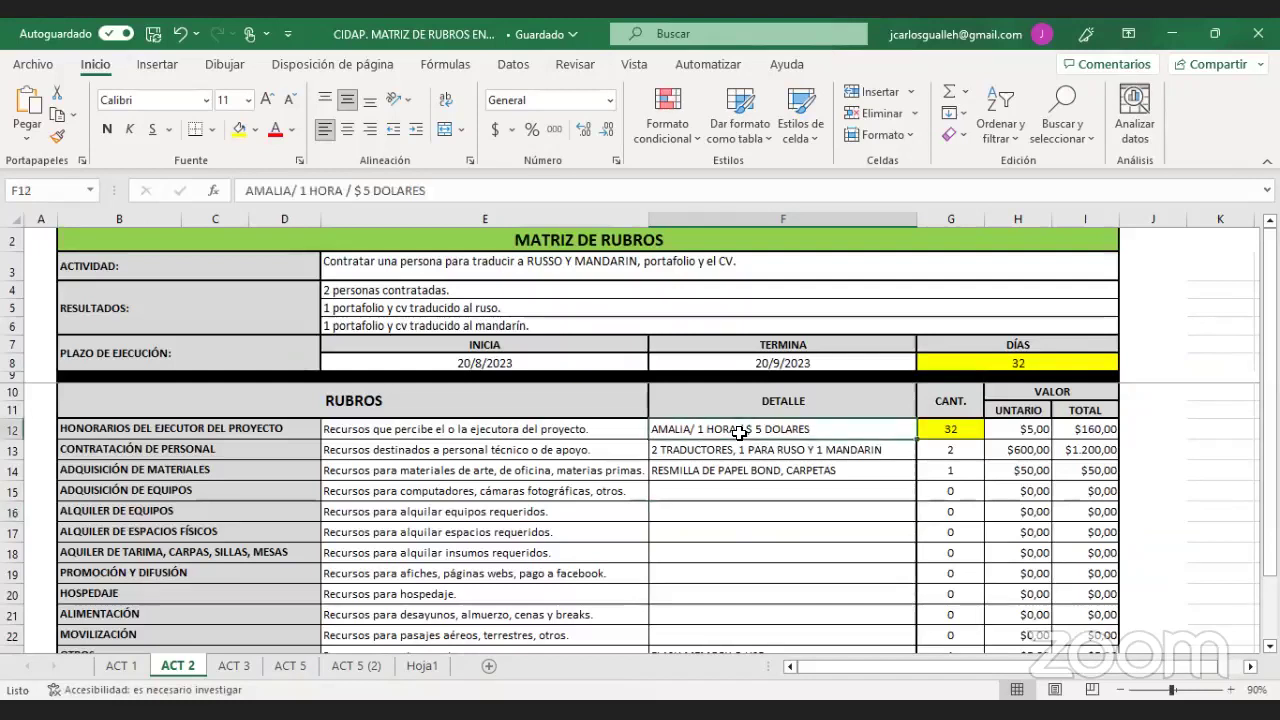
click(236, 664)
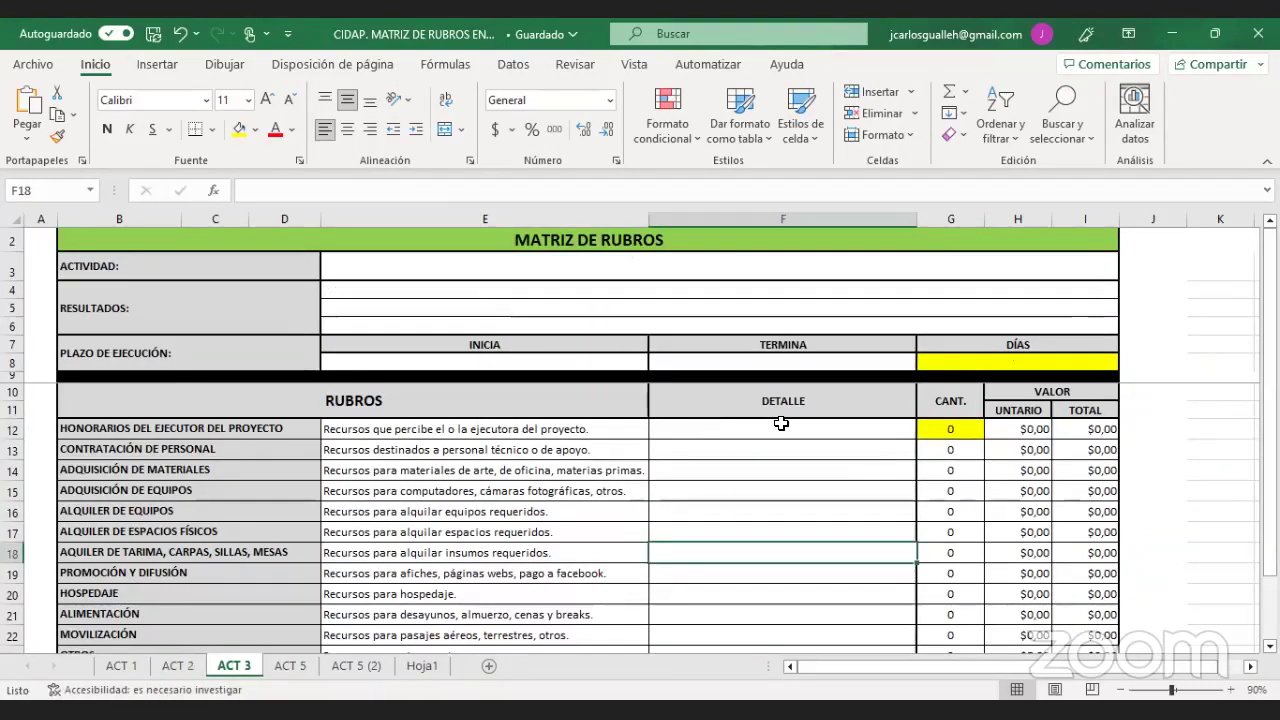
click(121, 665)
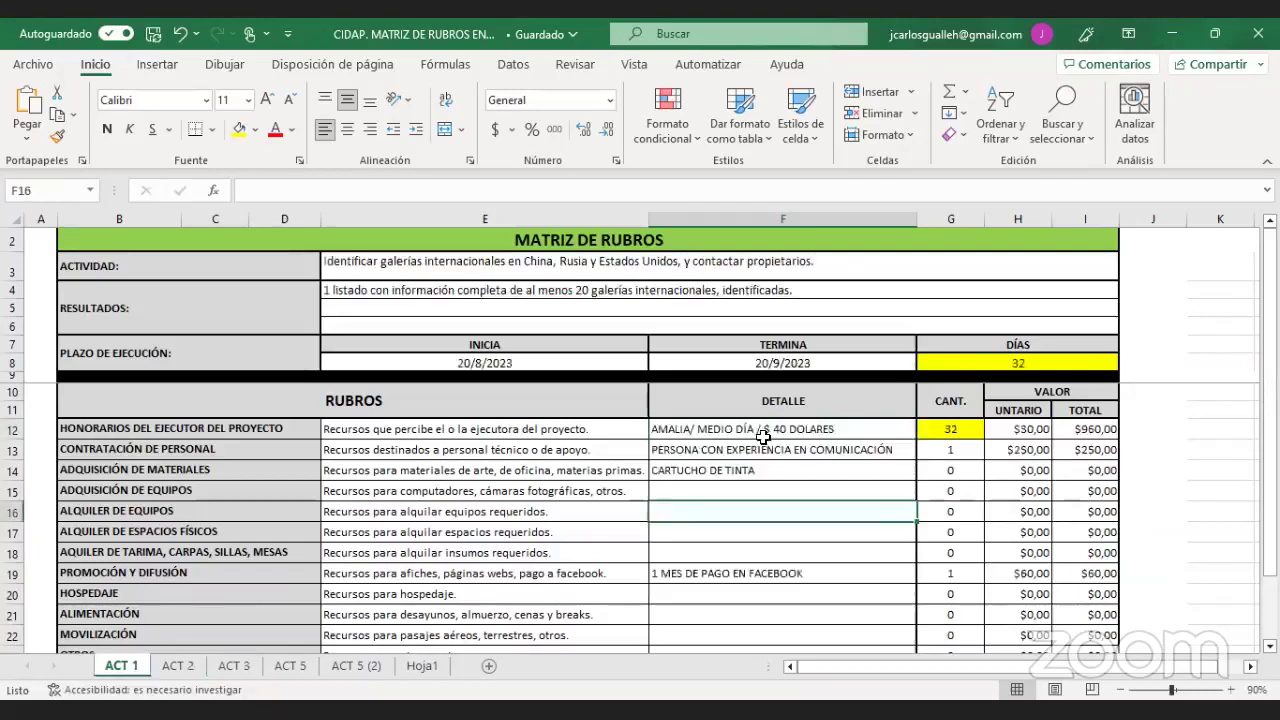
click(773, 435)
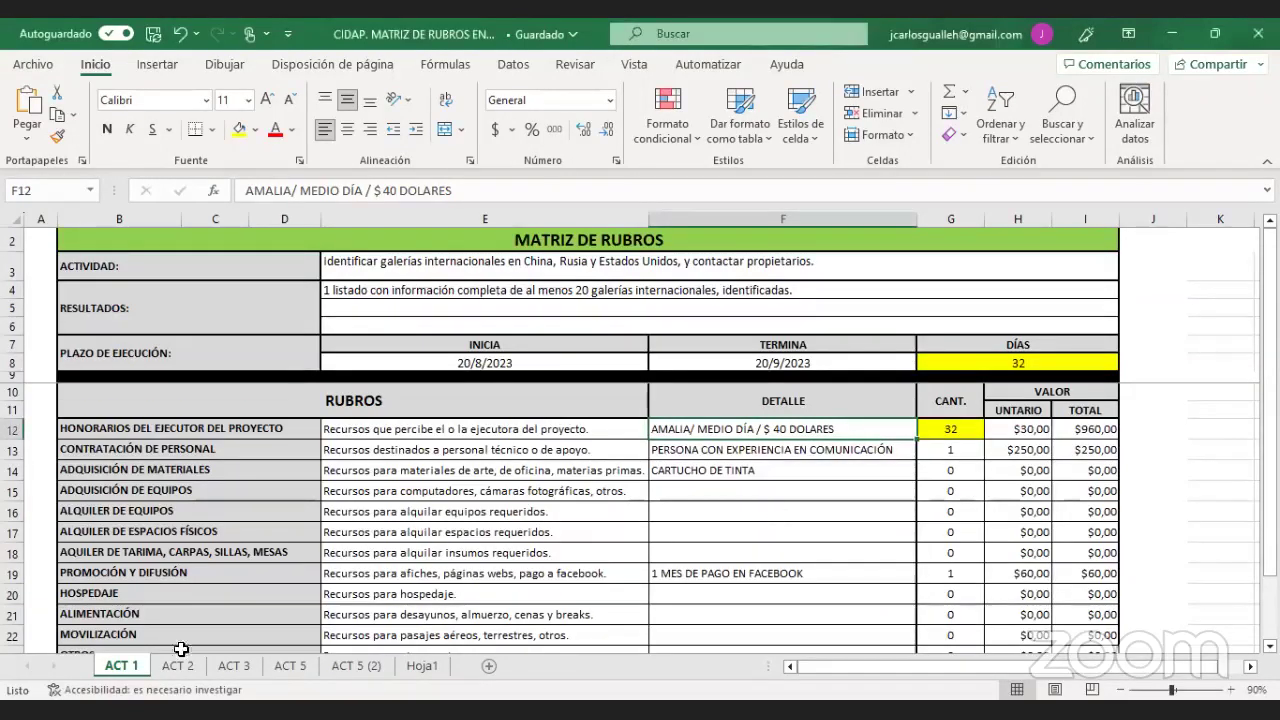
- Return to the ACT 3 sheet and look over its blank heading fields and item rows
click(230, 666)
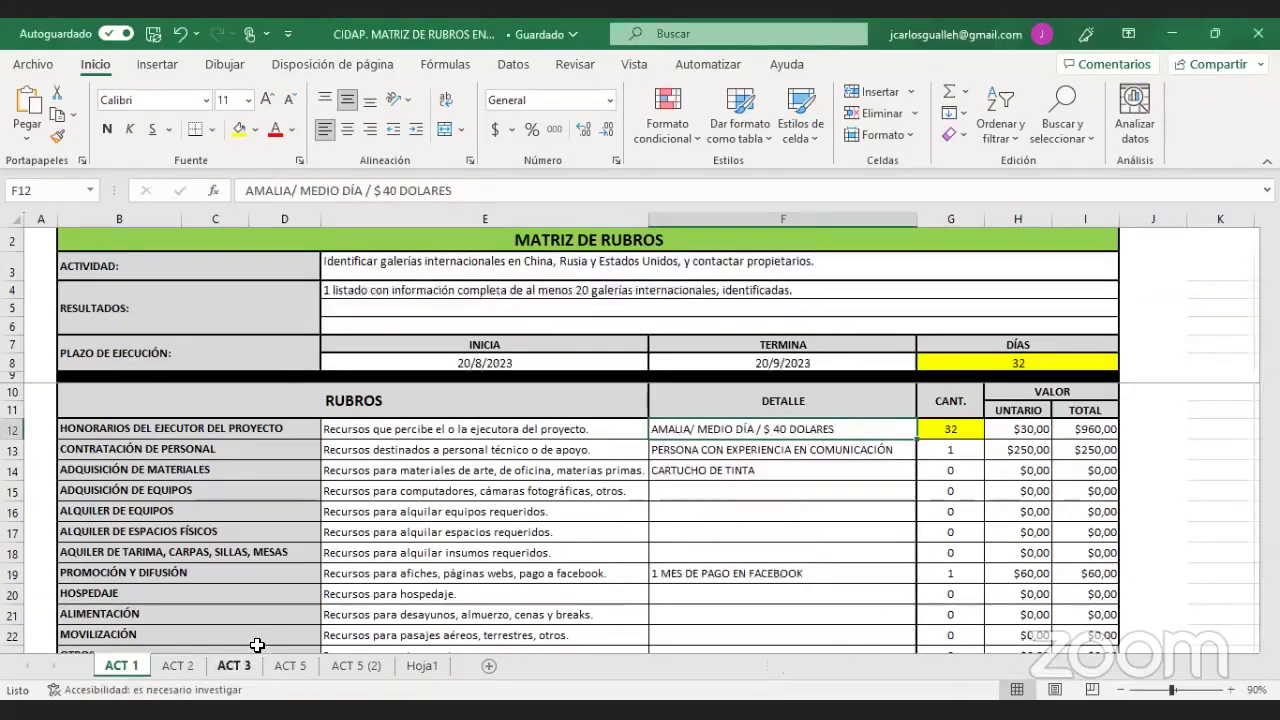
click(743, 568)
key(Up)
key(Up)
key(Up)
key(Up)
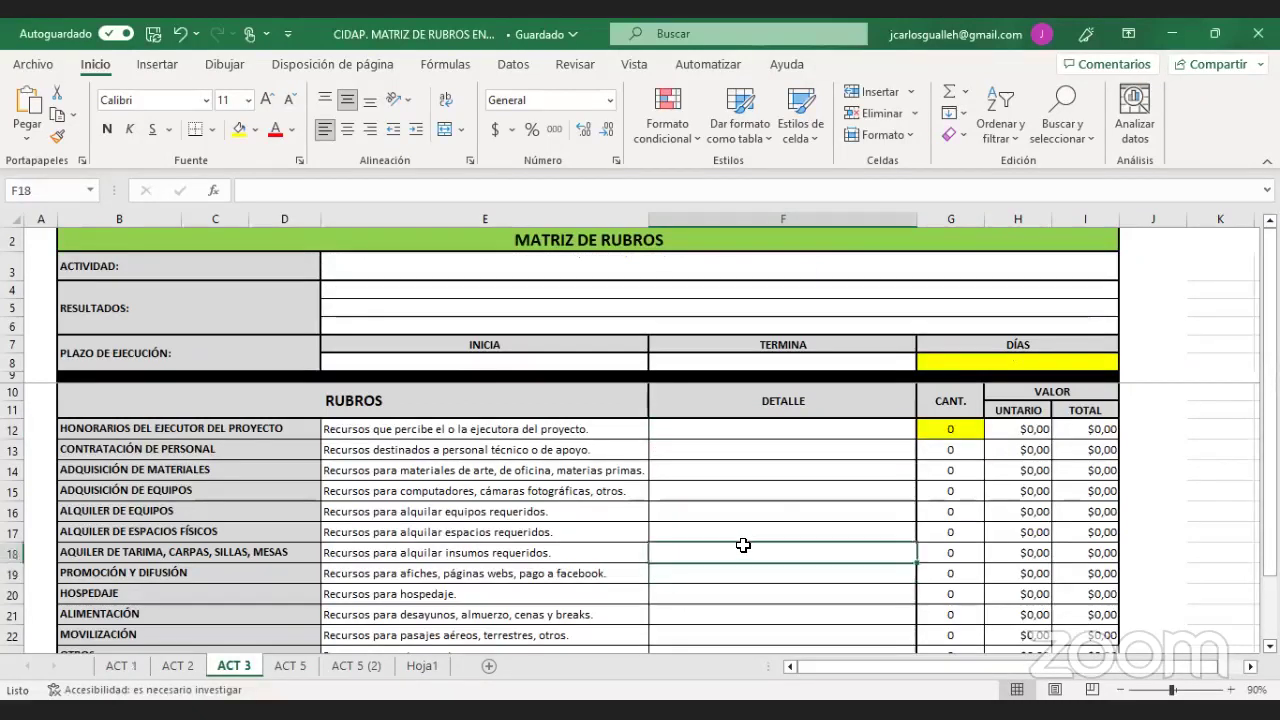
key(Up)
key(Up)
key(Up)
key(Up)
key(Up)
key(Up)
key(Up)
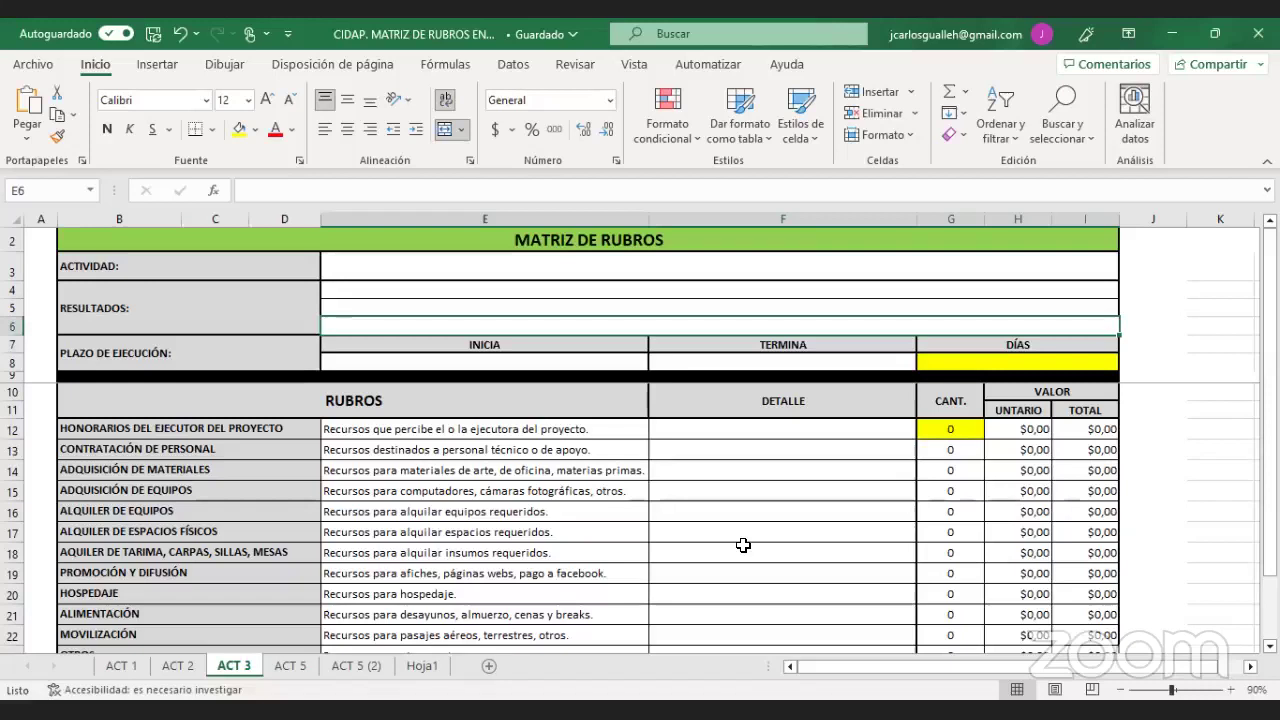
key(Down)
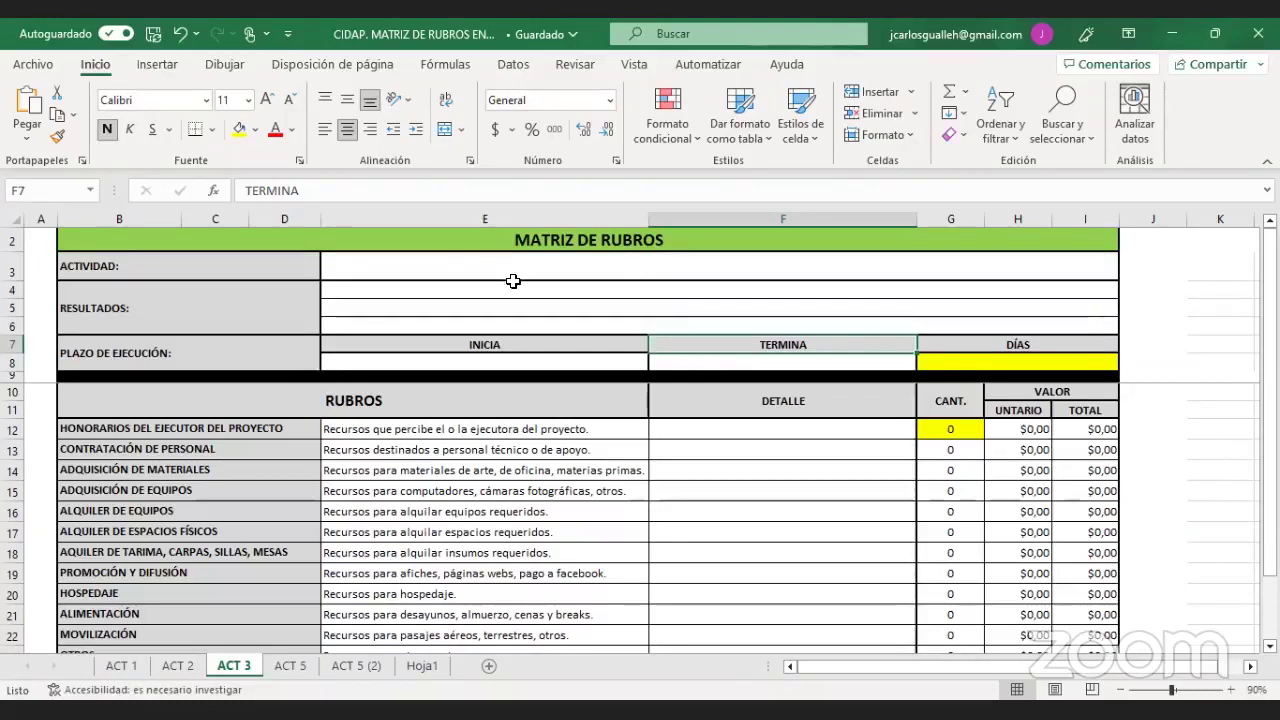
click(703, 465)
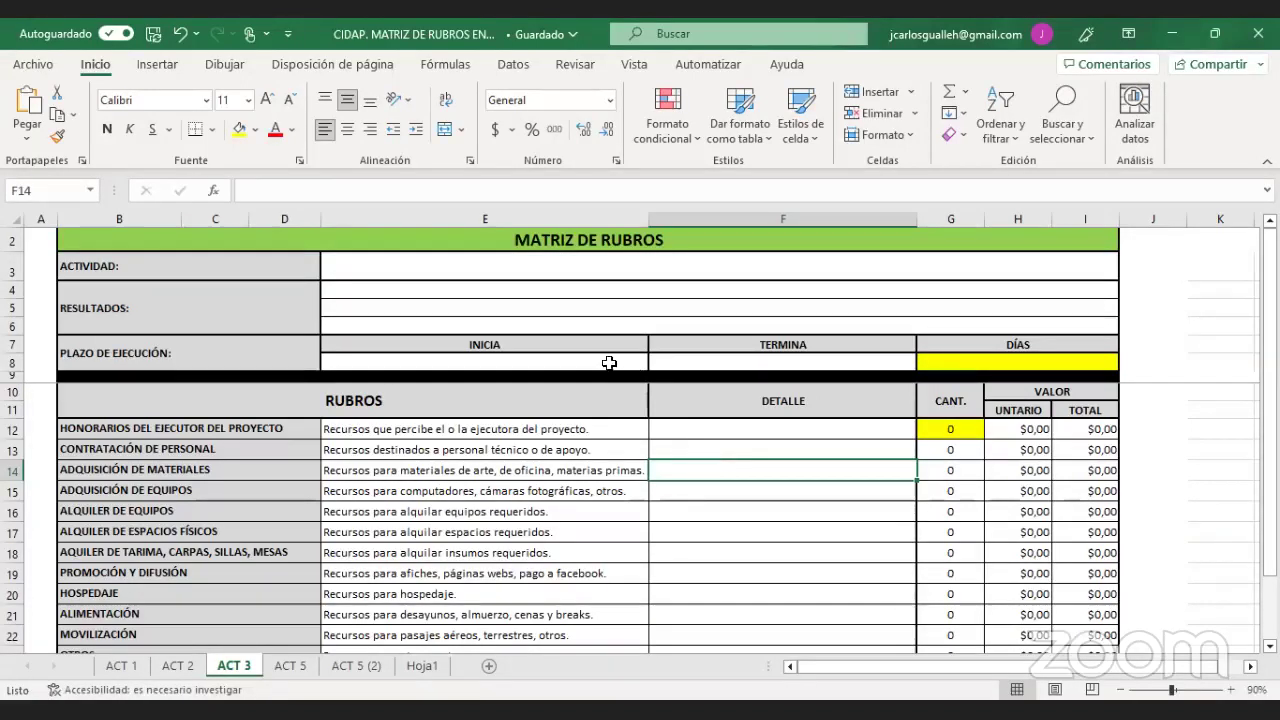
- Enter "Adquisiicón de materiales para 30 participantes" as the activity in E3 of the ACT 3 sheet
click(523, 262)
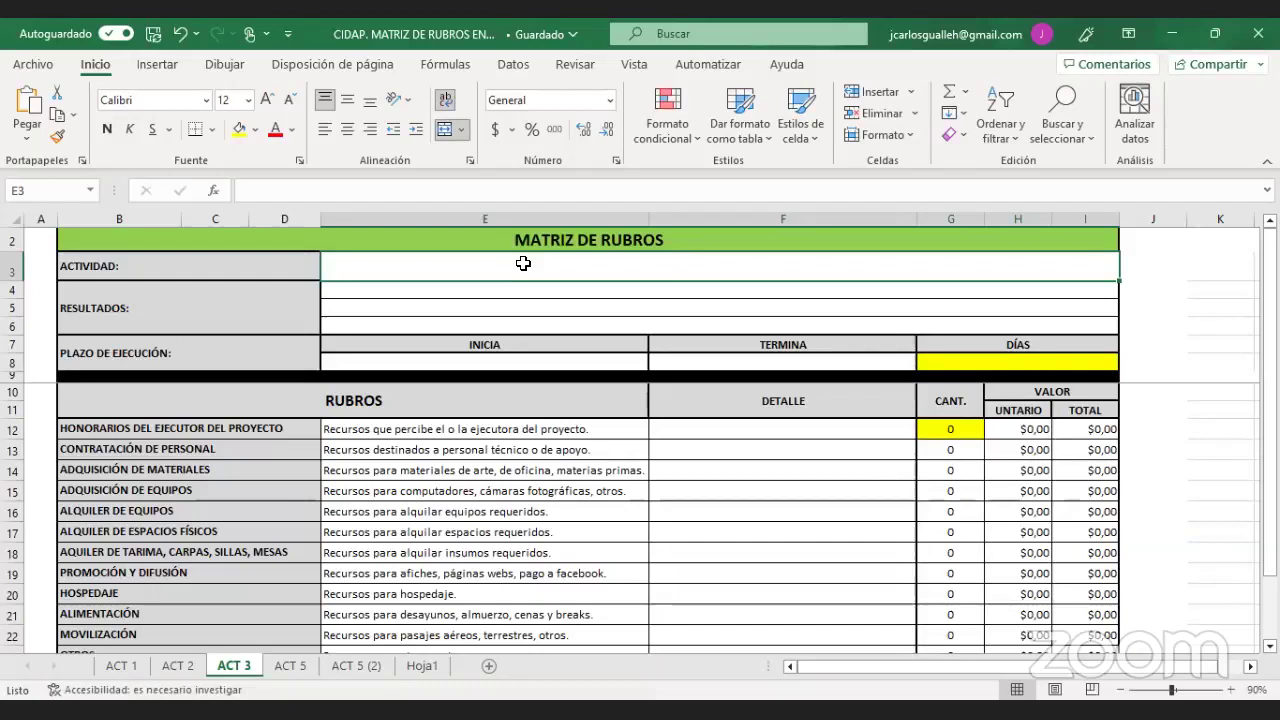
double_click(524, 263)
text(Ad)
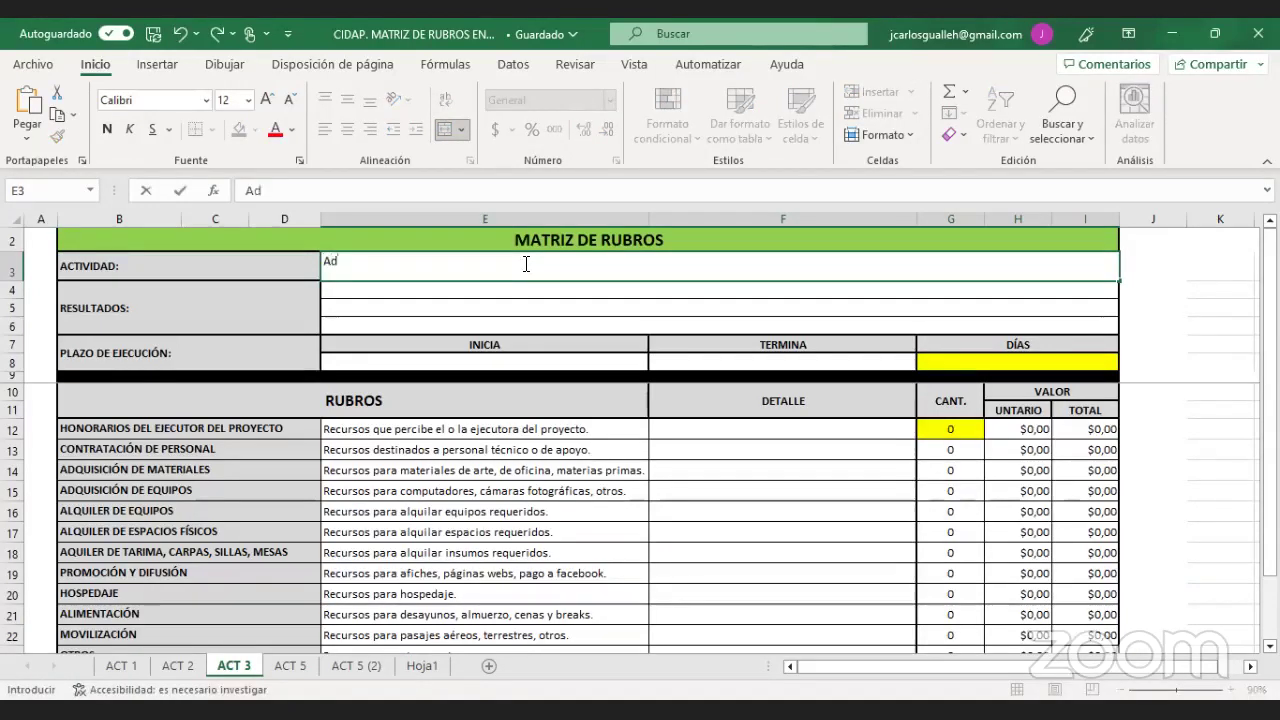
text(quisiicón d)
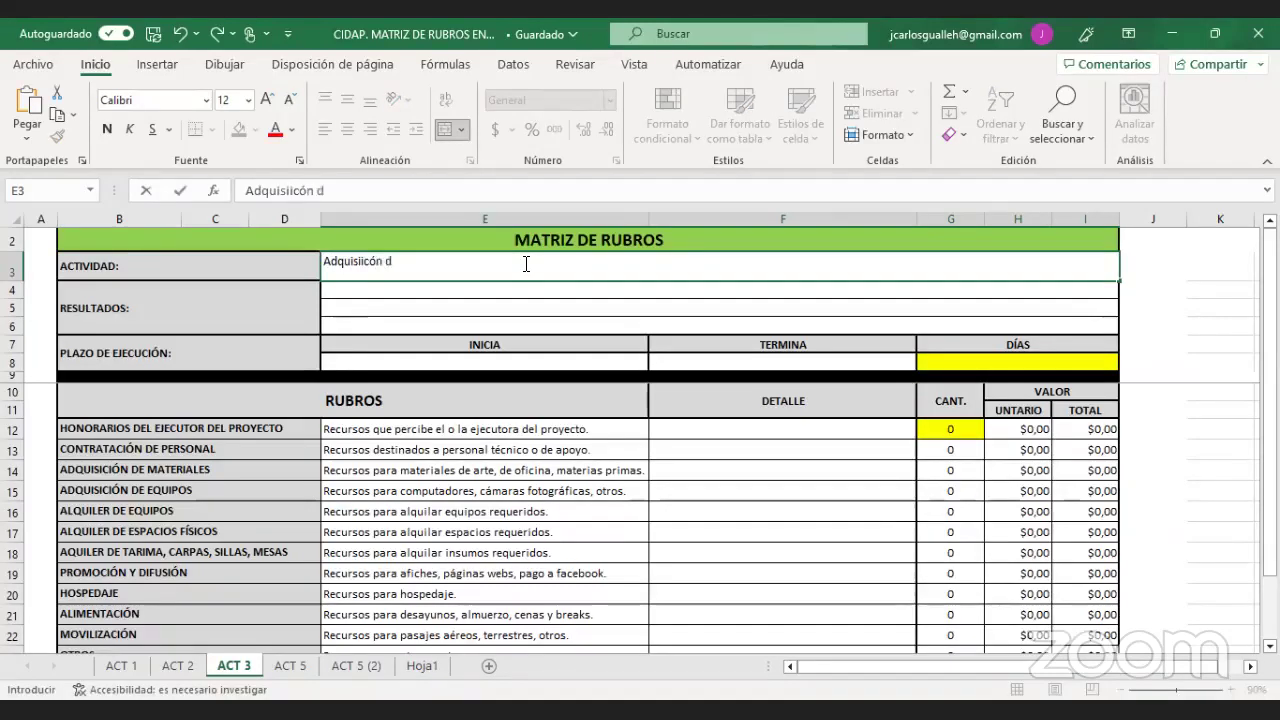
text(e material)
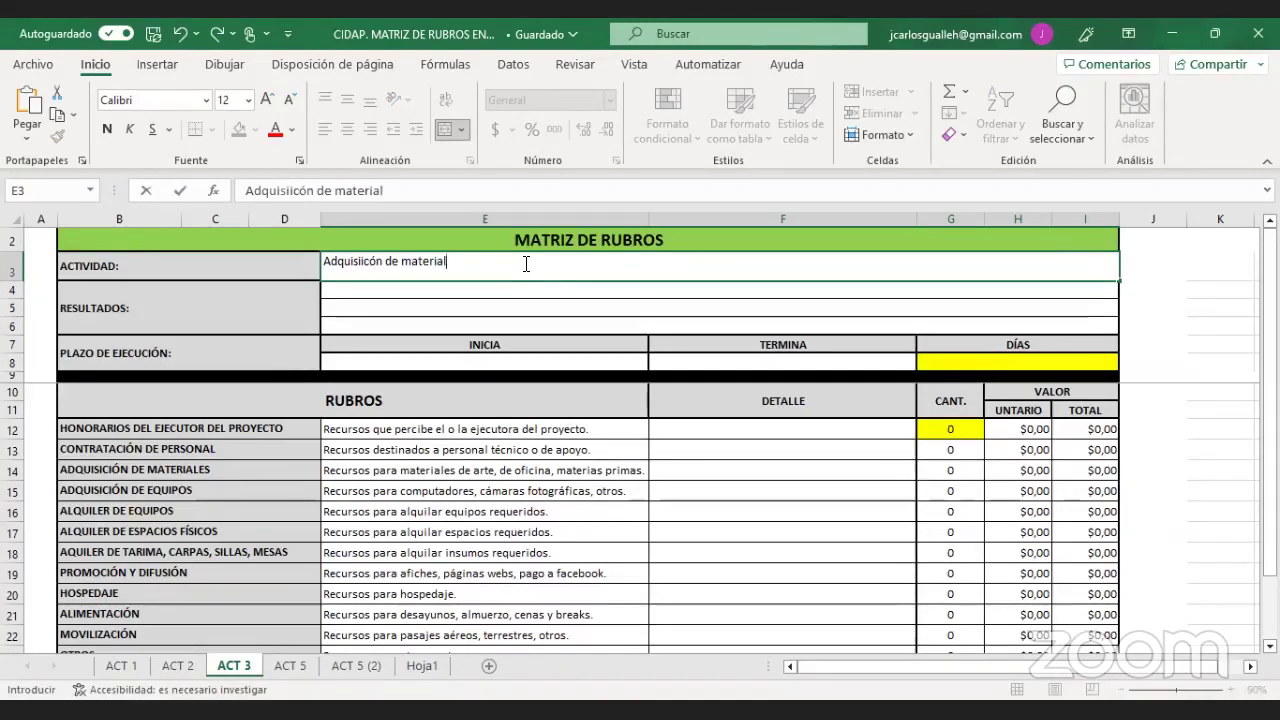
text(es para 30)
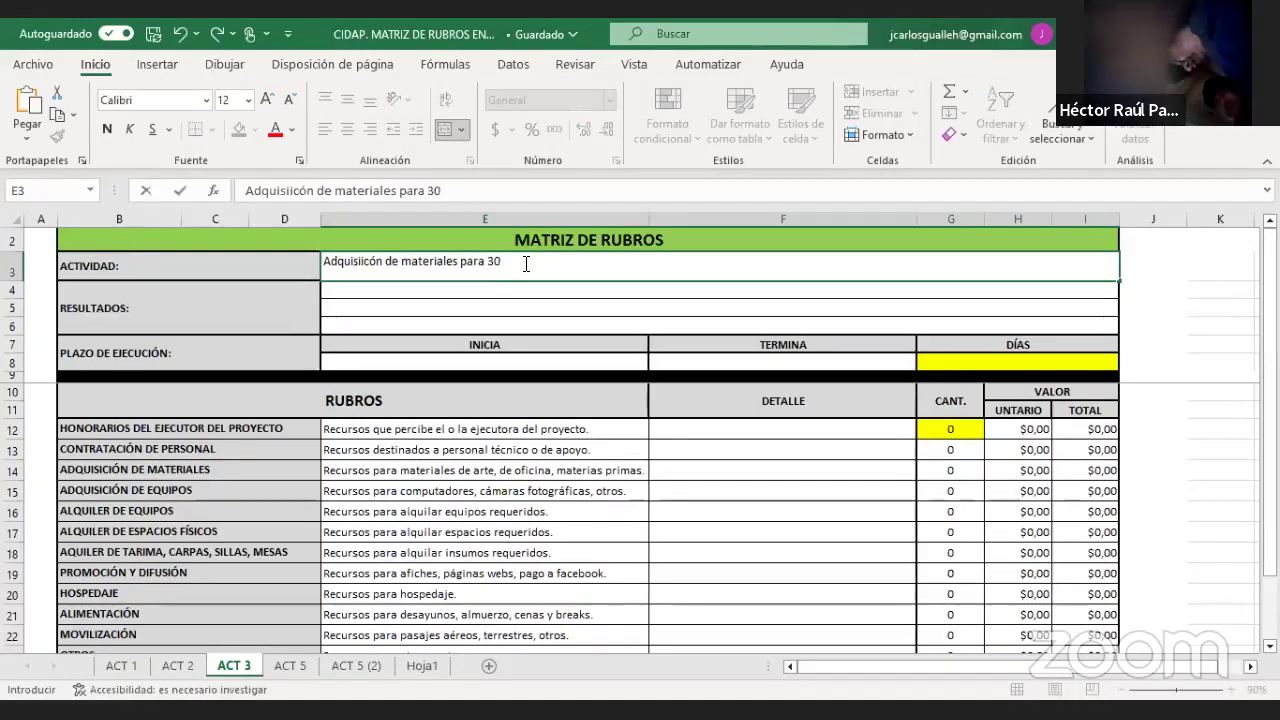
text( participa)
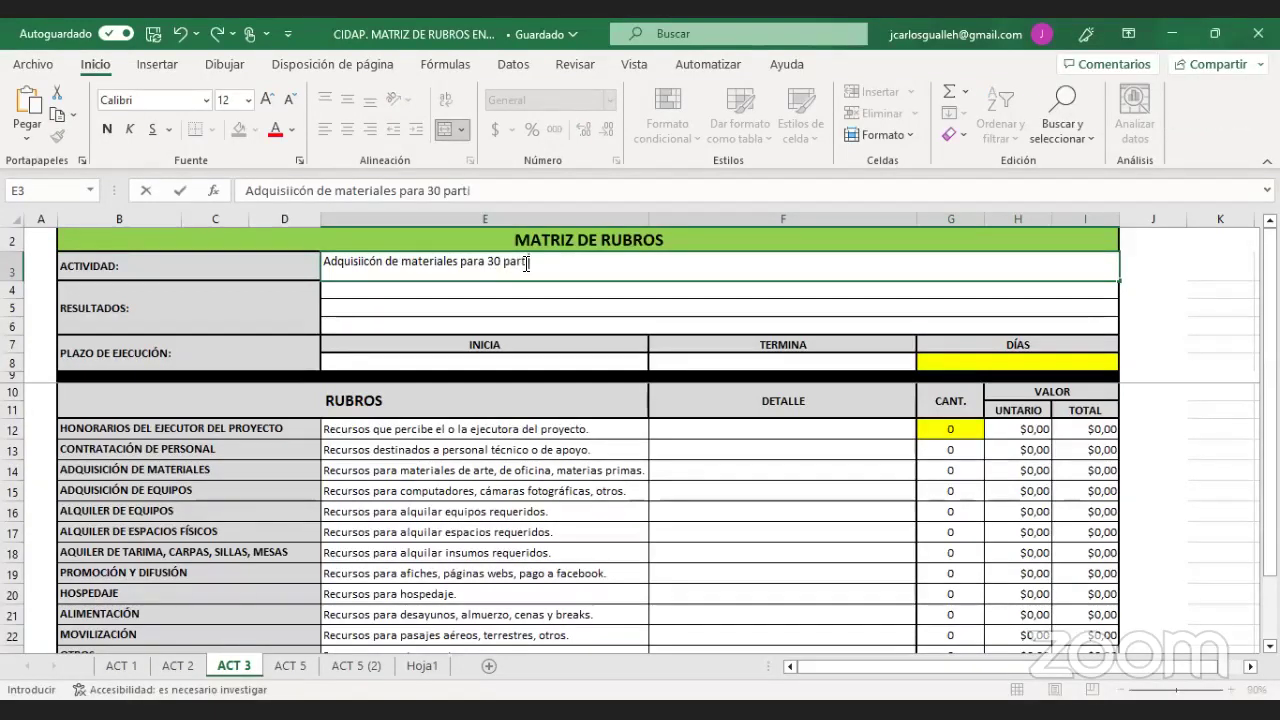
text(s)
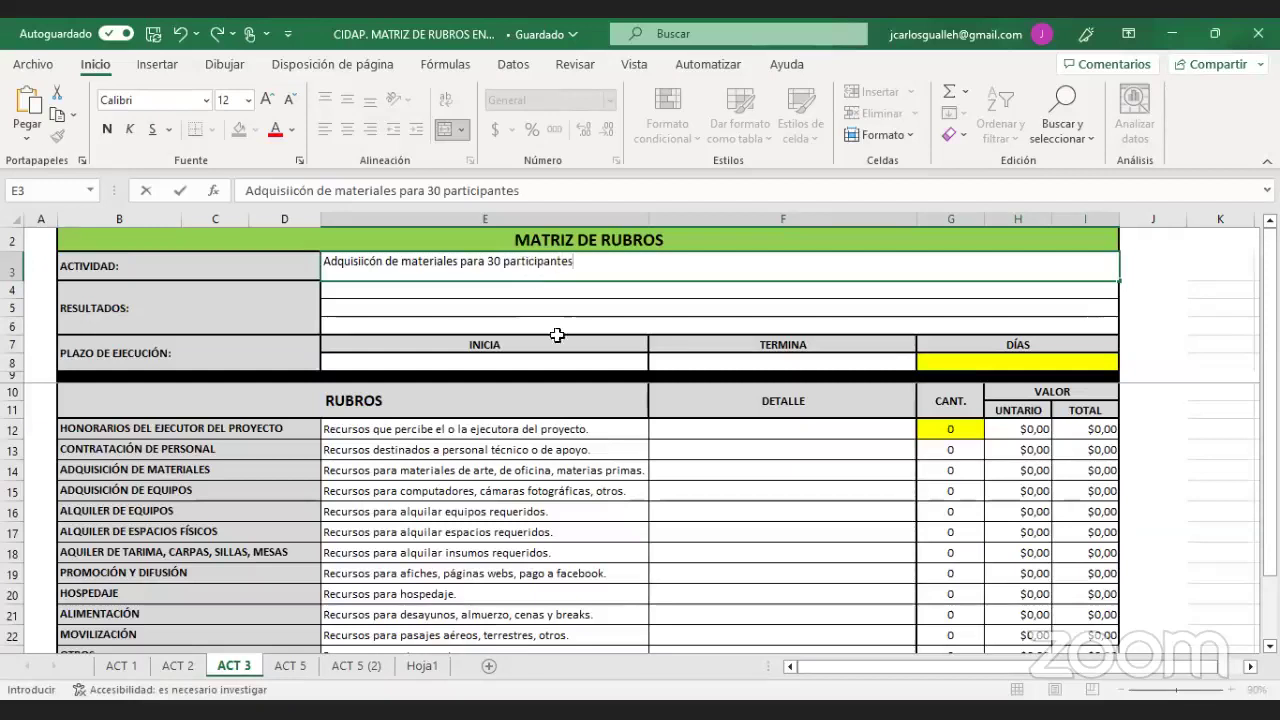
- Change the first word of the ACT 3 activity text in E3 to "Adquisiición"
double_click(559, 359)
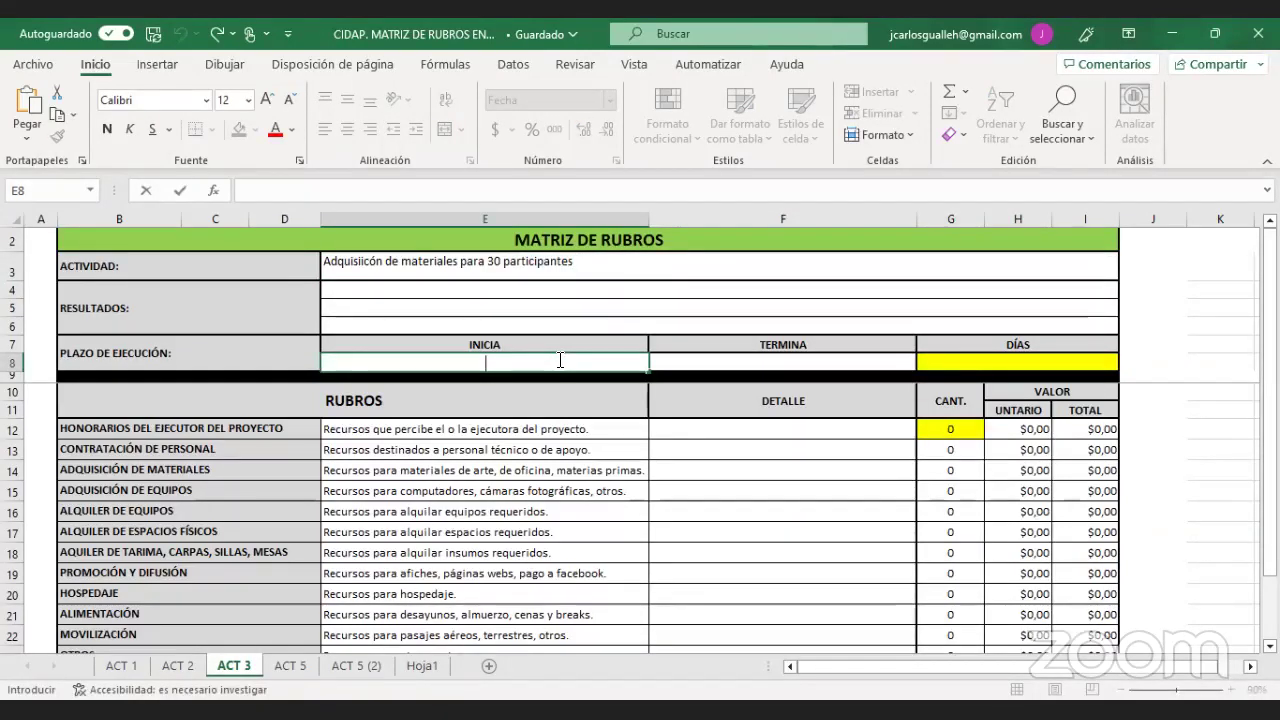
double_click(375, 263)
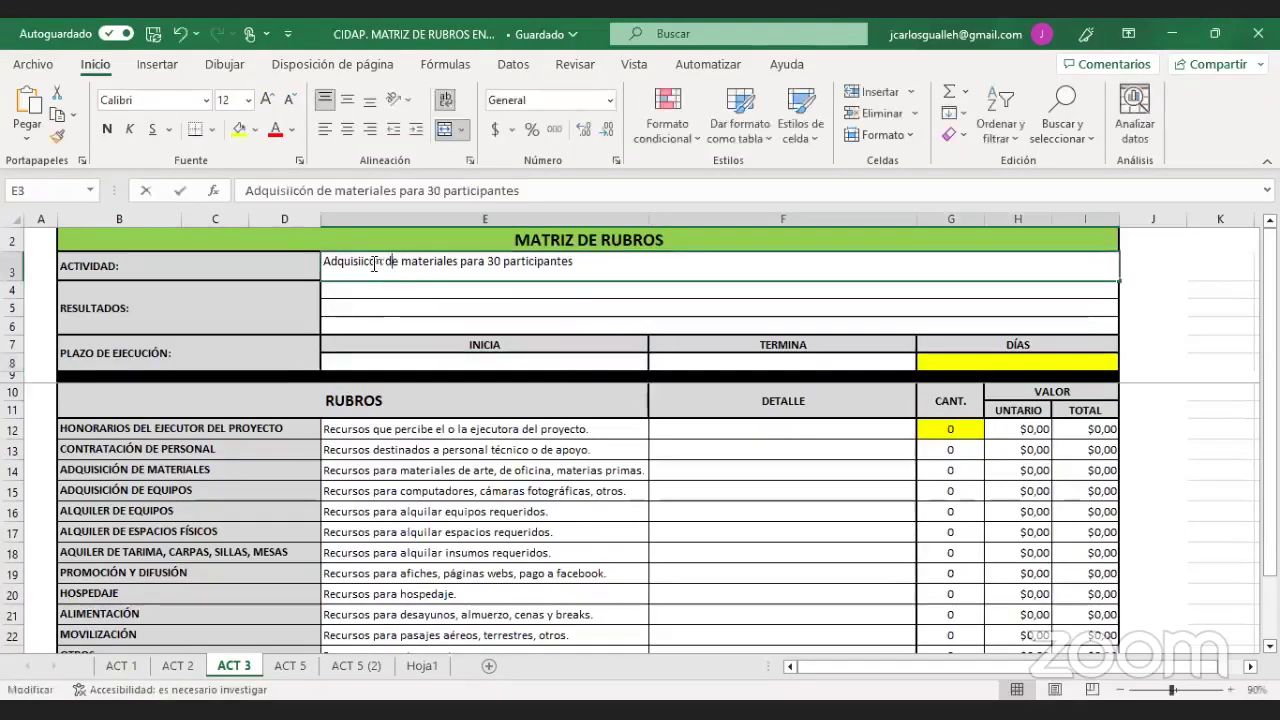
text(i)
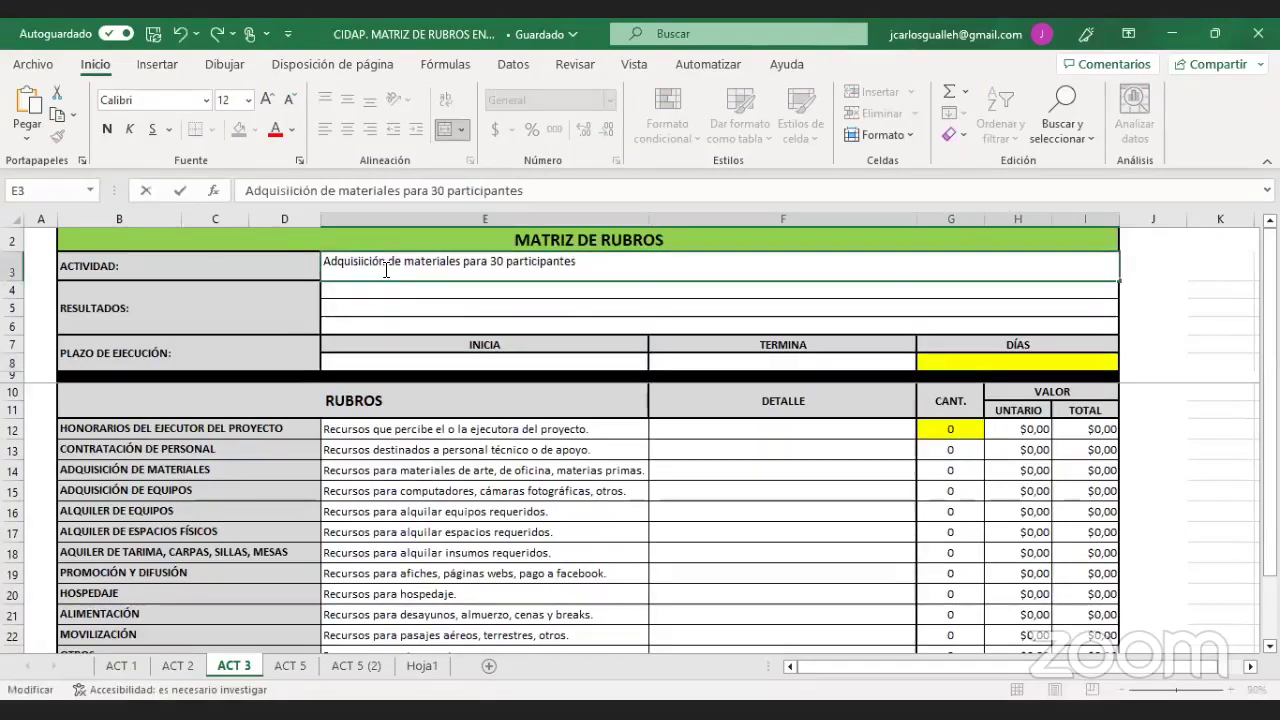
click(456, 308)
- Enter 22/06/2023 as the start date in E8 of the ACT 3 sheet
click(501, 366)
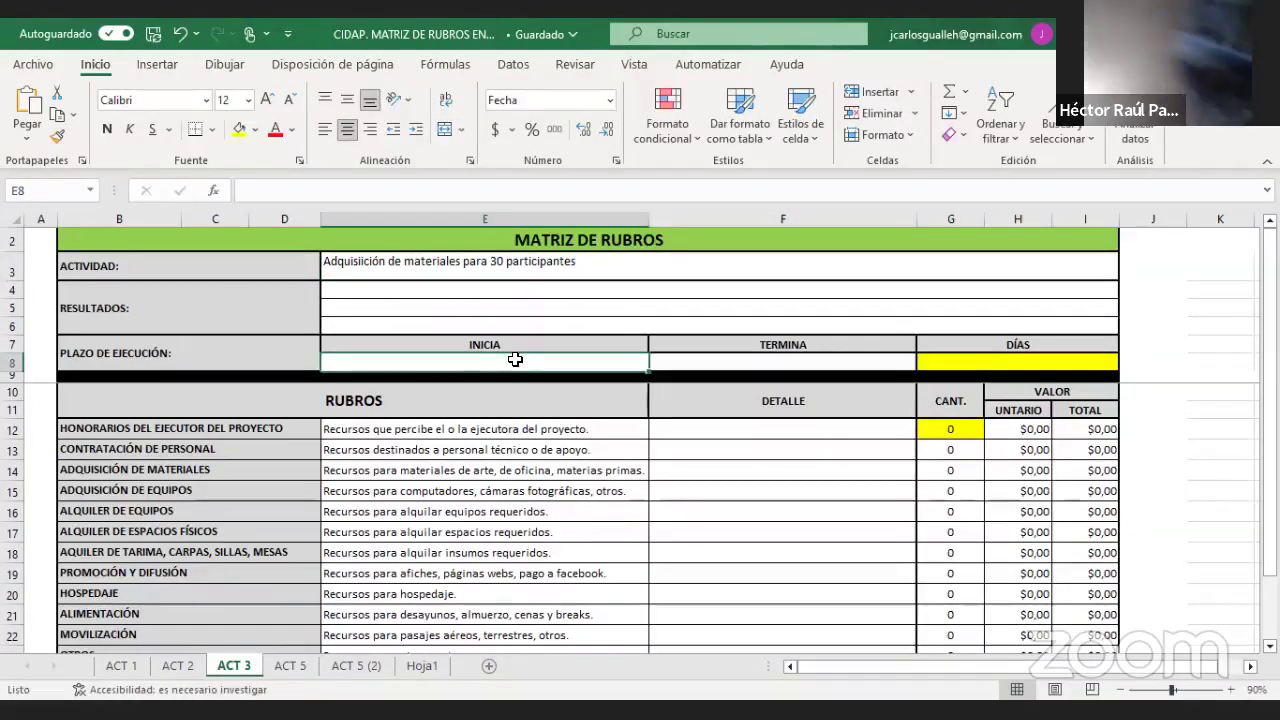
double_click(518, 361)
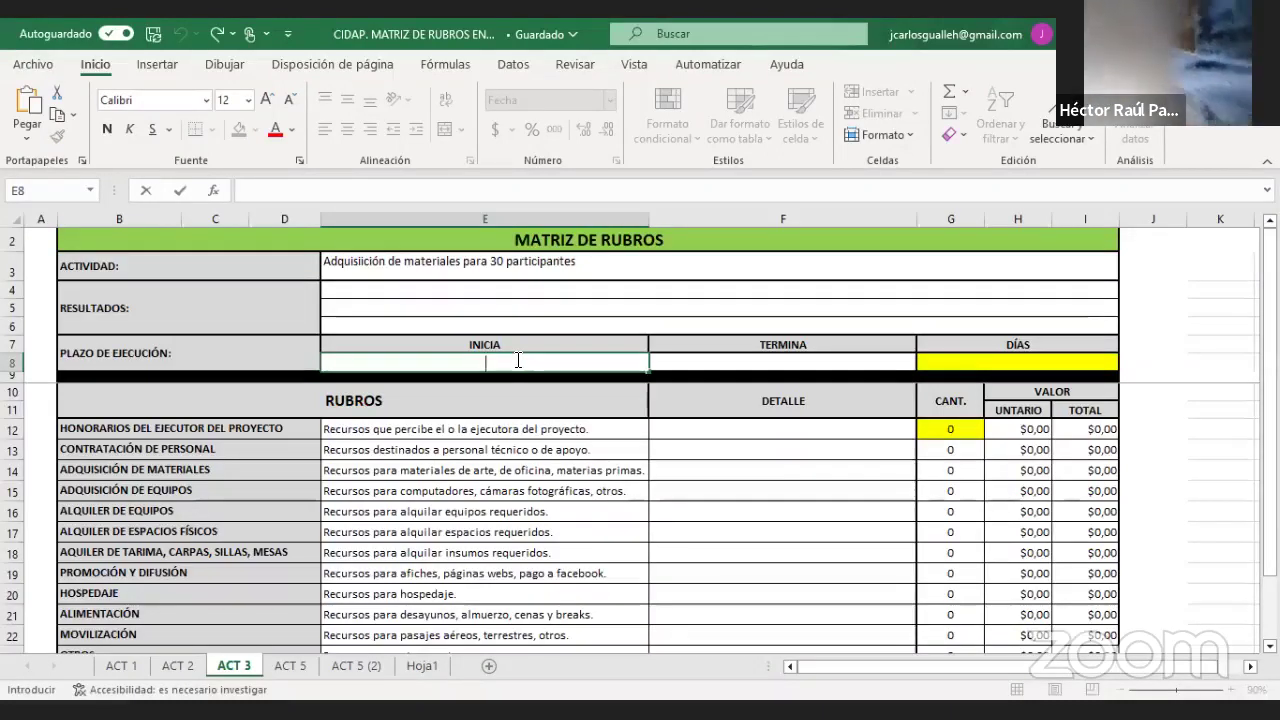
text(22/)
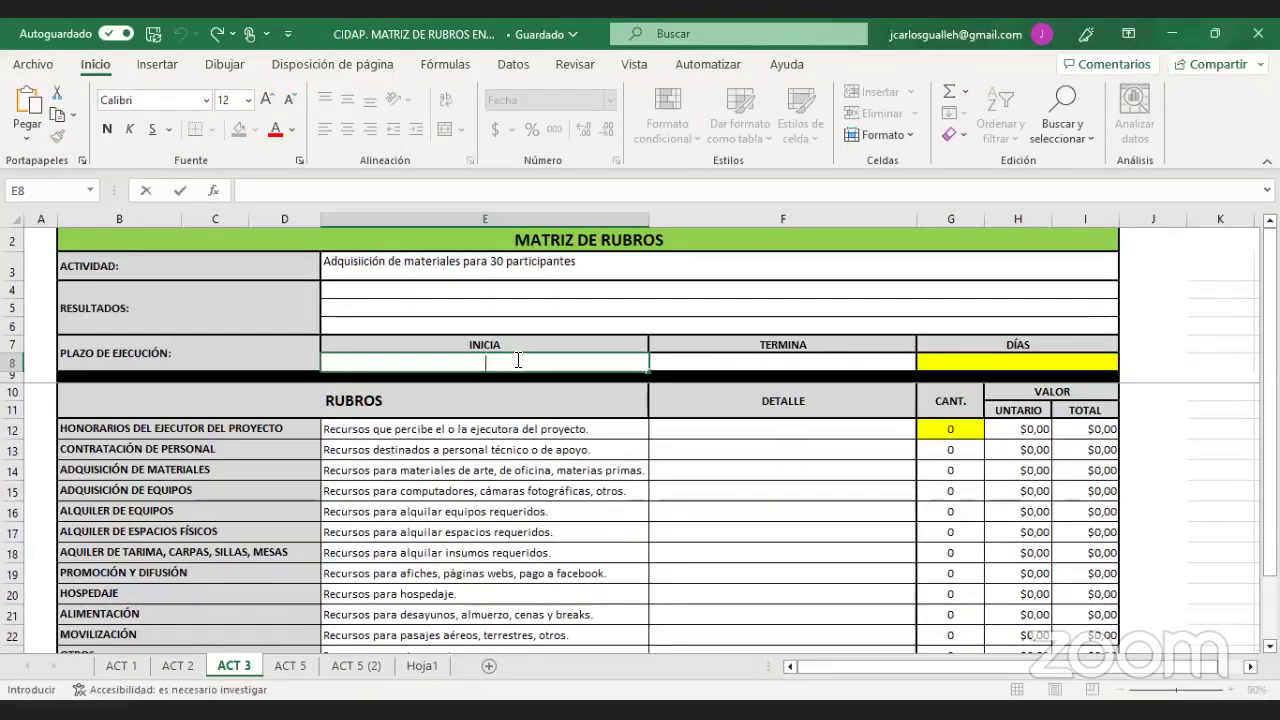
text(0)
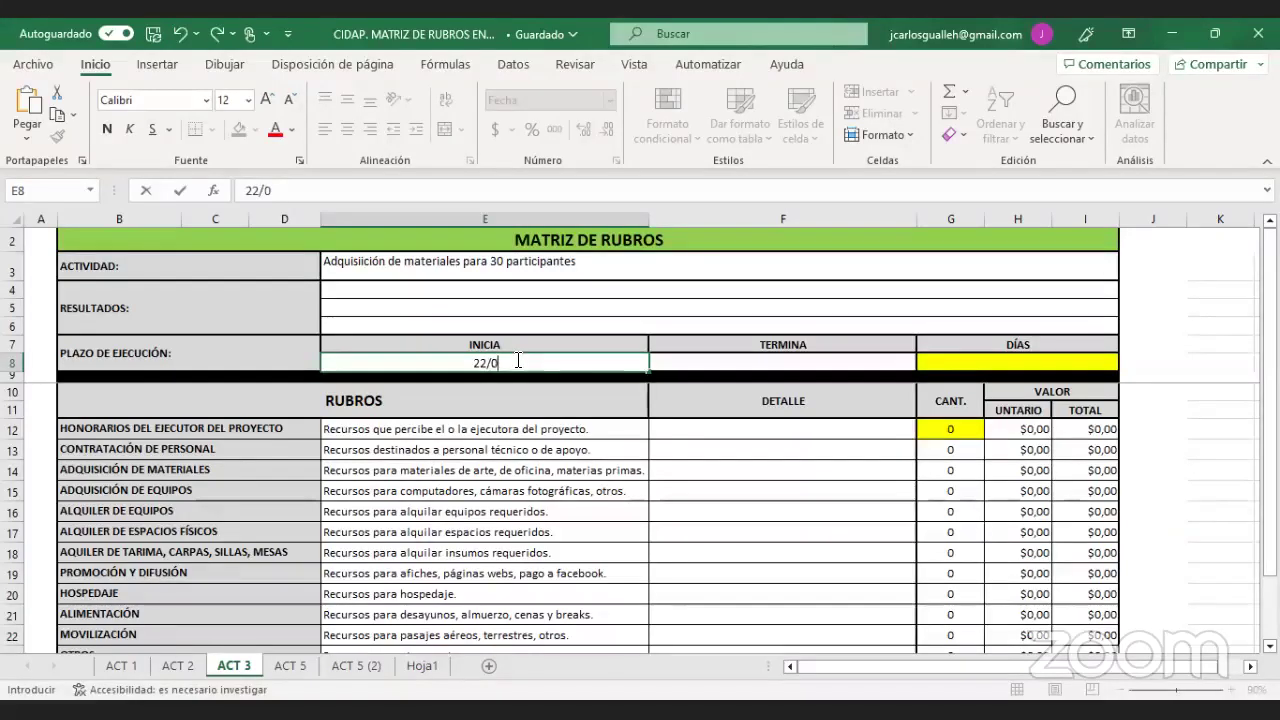
text(6/2023)
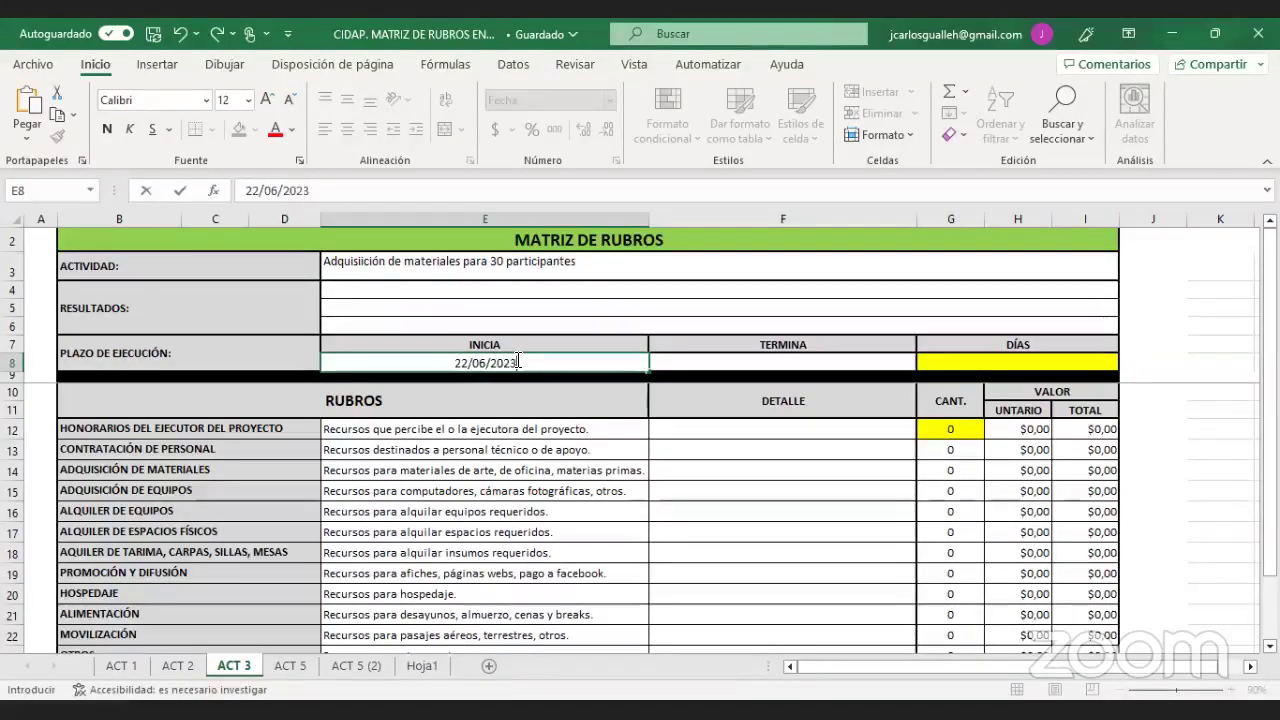
- Enter 24/06/2023 as the end date of the ACT 3 execution period in F8
click(766, 358)
text(25/)
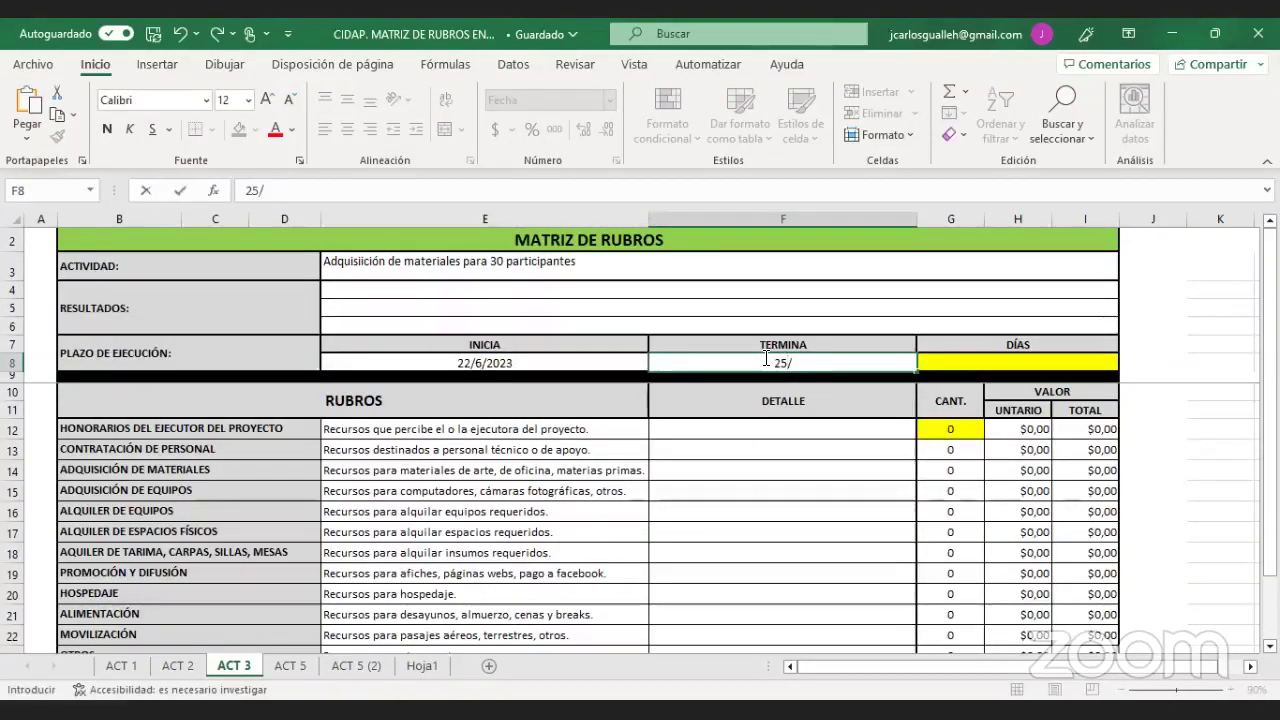
text(06/2023)
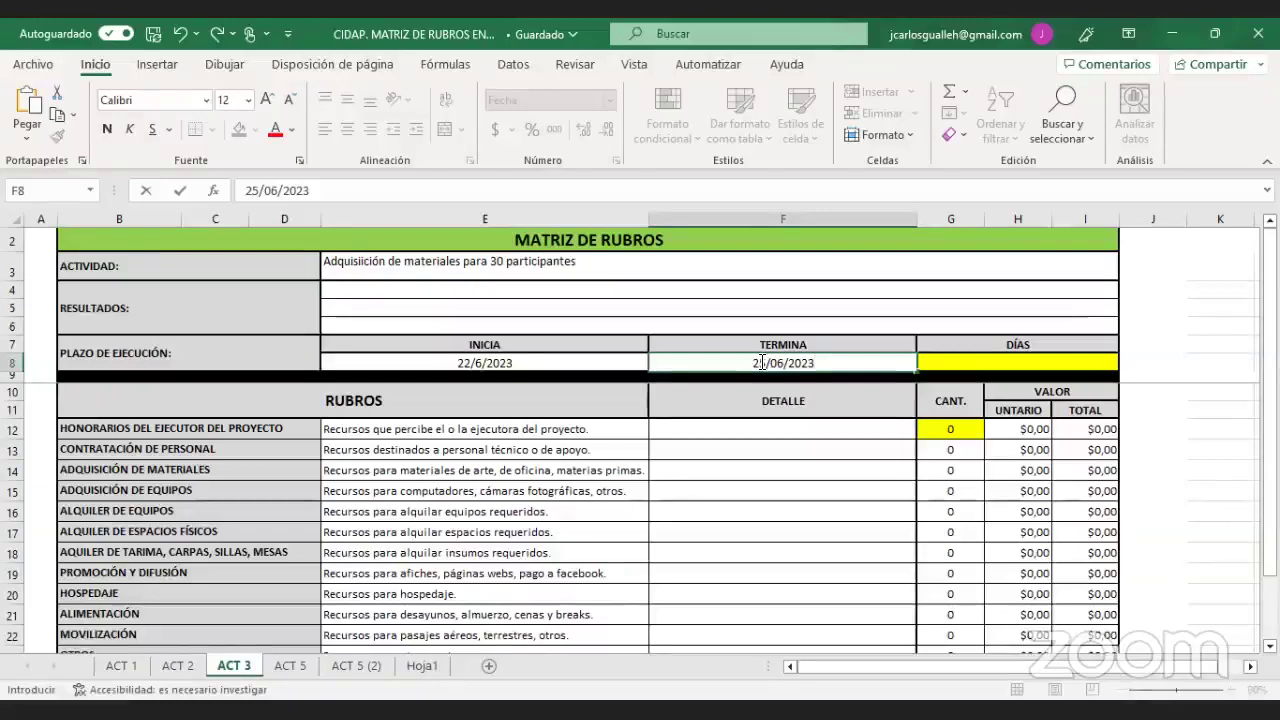
double_click(764, 362)
text(24)
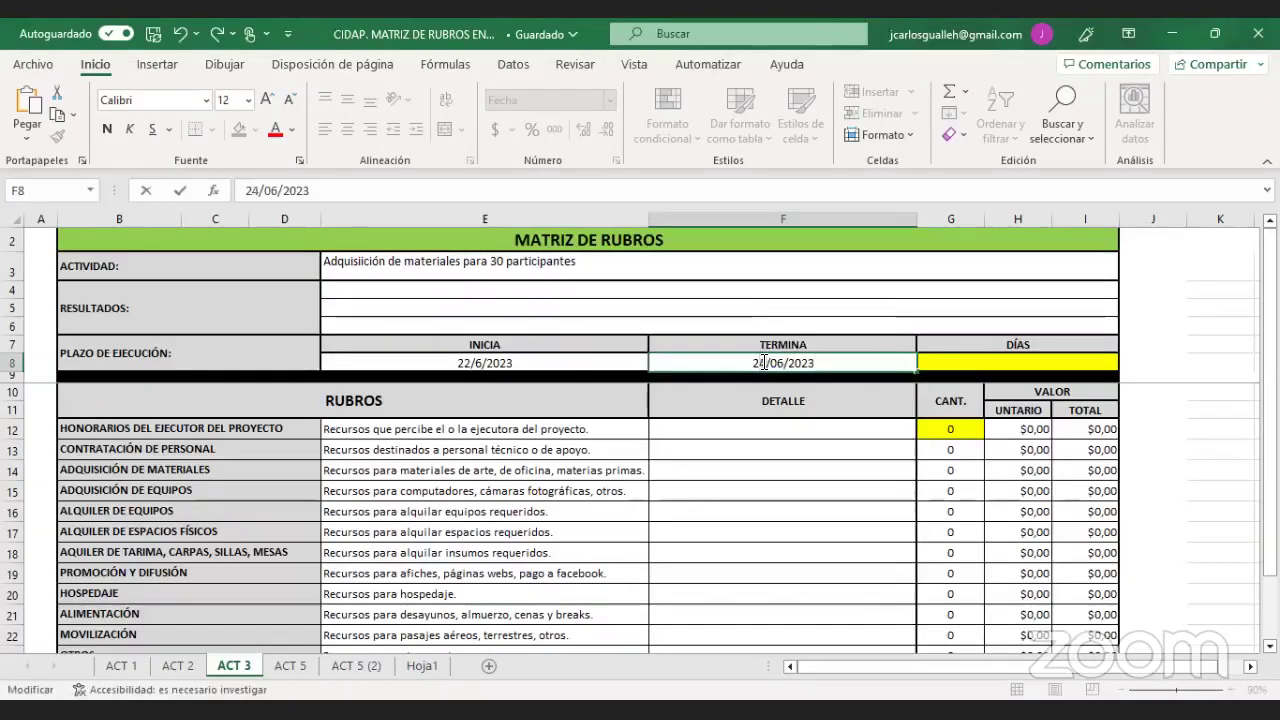
click(791, 317)
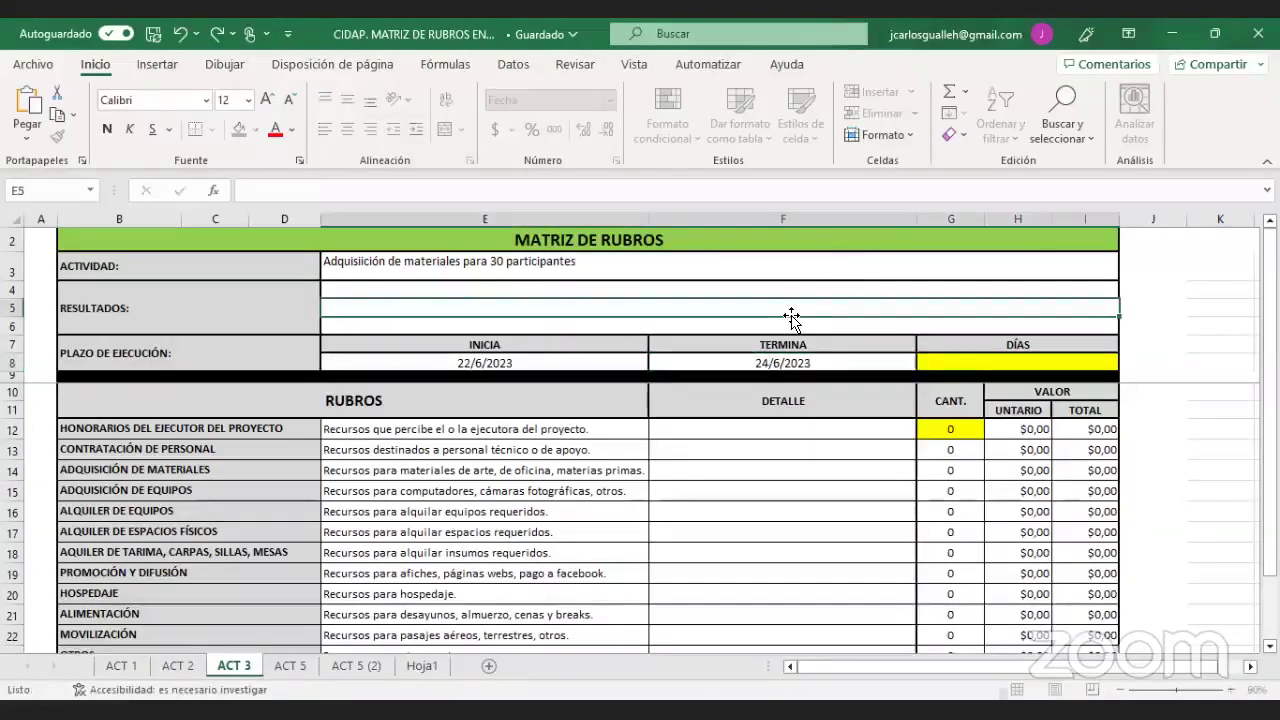
- Calculate the execution period's days in G8 with the formula =F8-E8
click(957, 363)
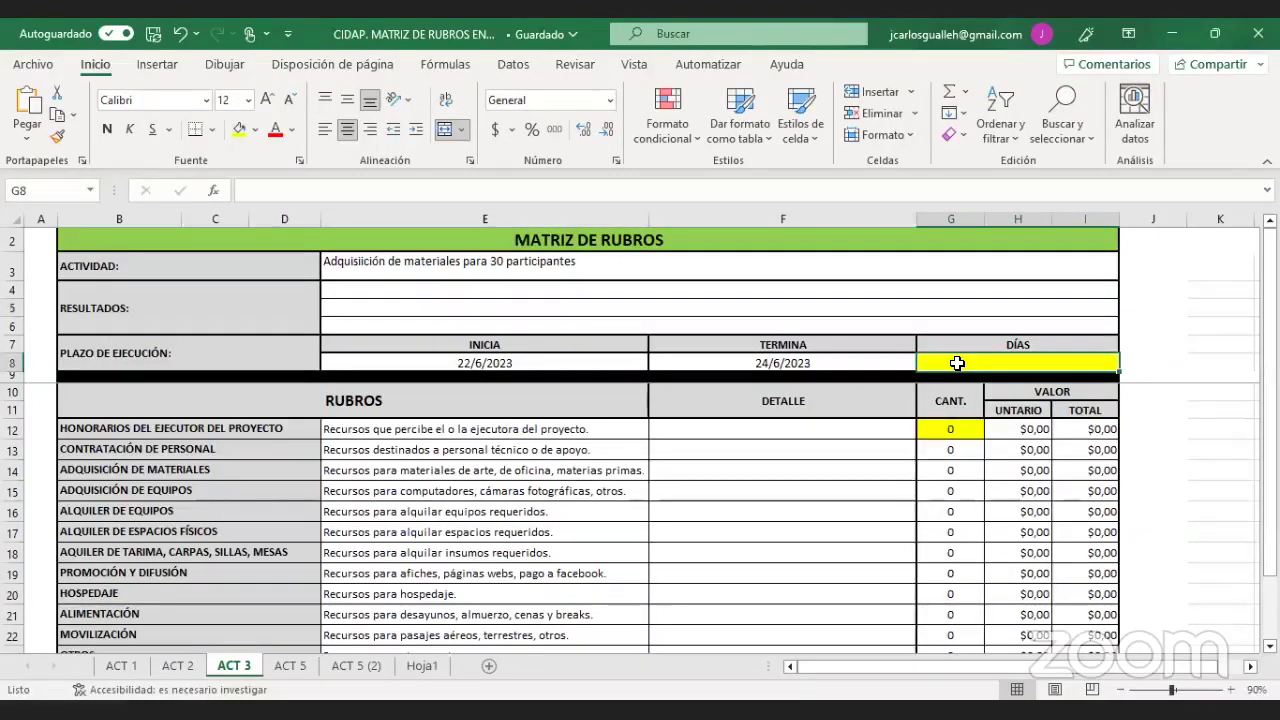
text(?)
key(BackSpace)
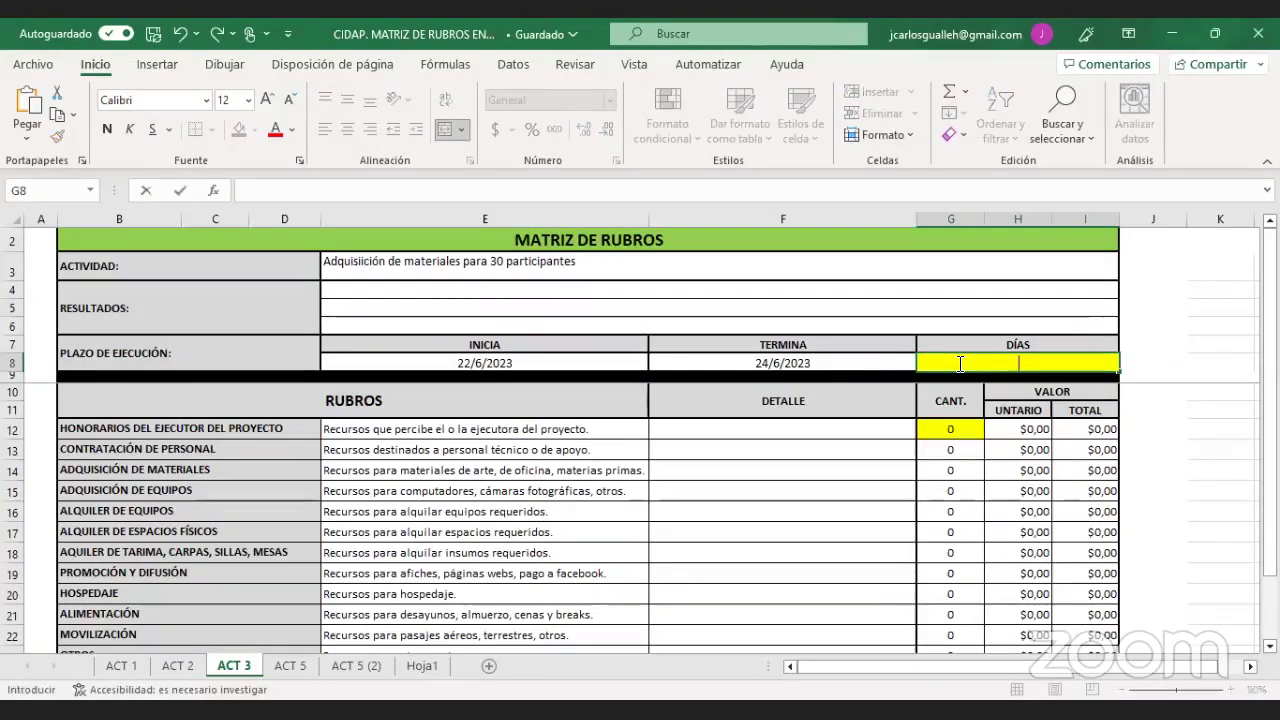
text(=)
click(759, 363)
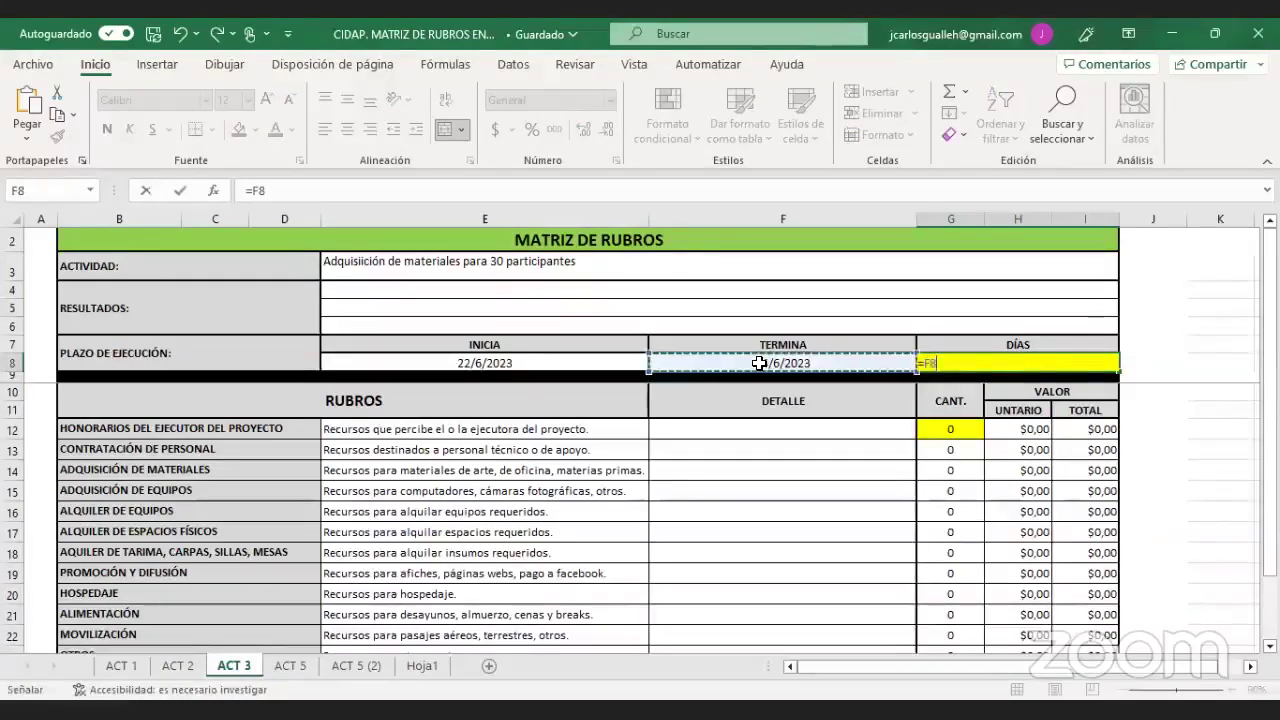
text(-)
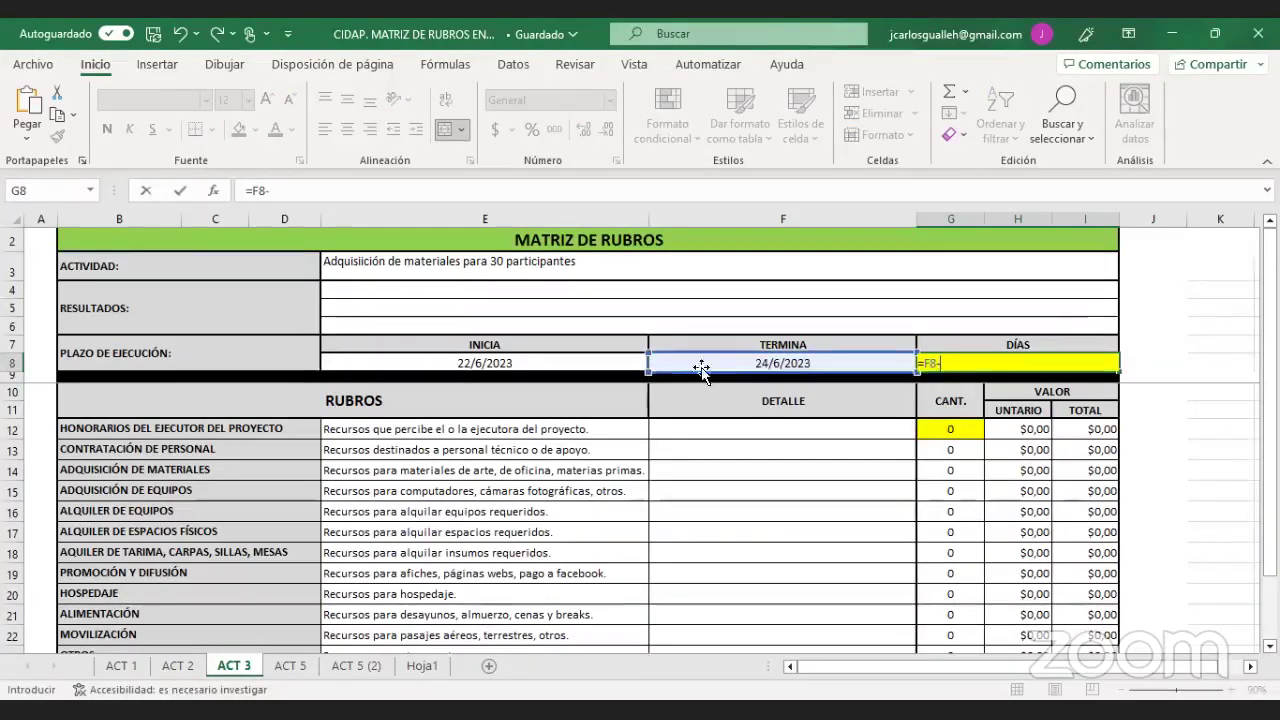
click(601, 363)
key(Return)
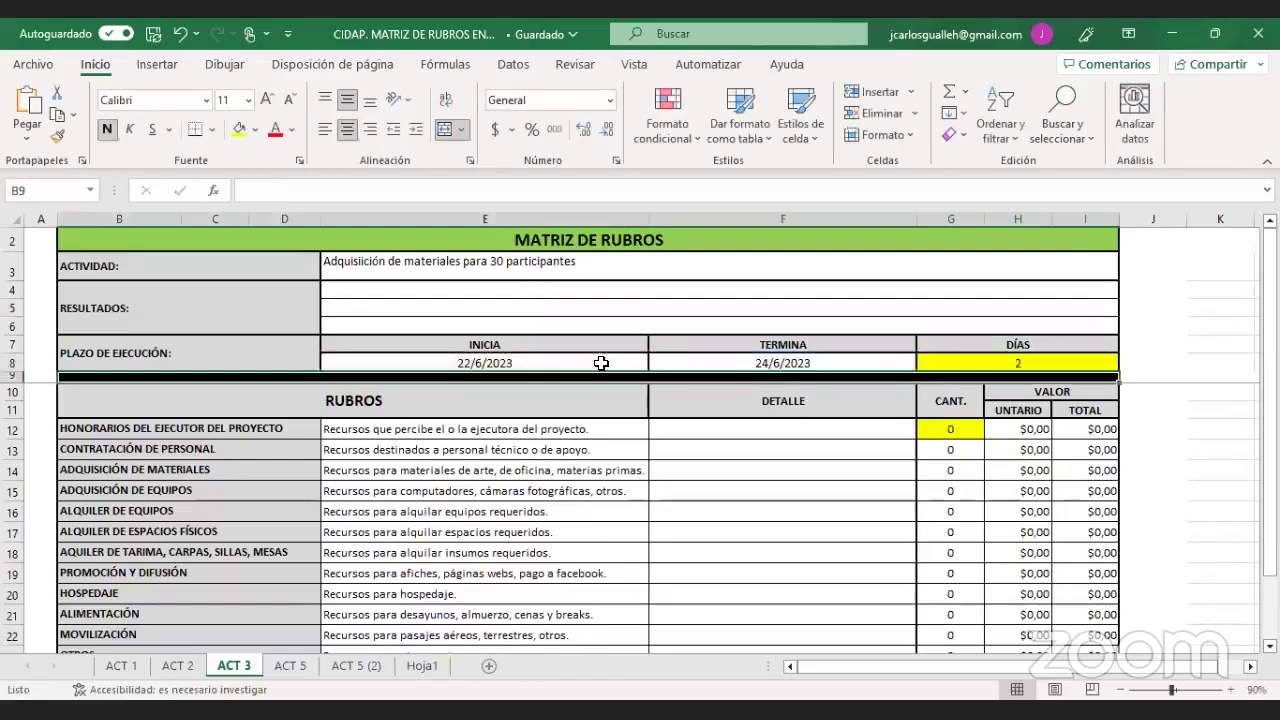
click(685, 453)
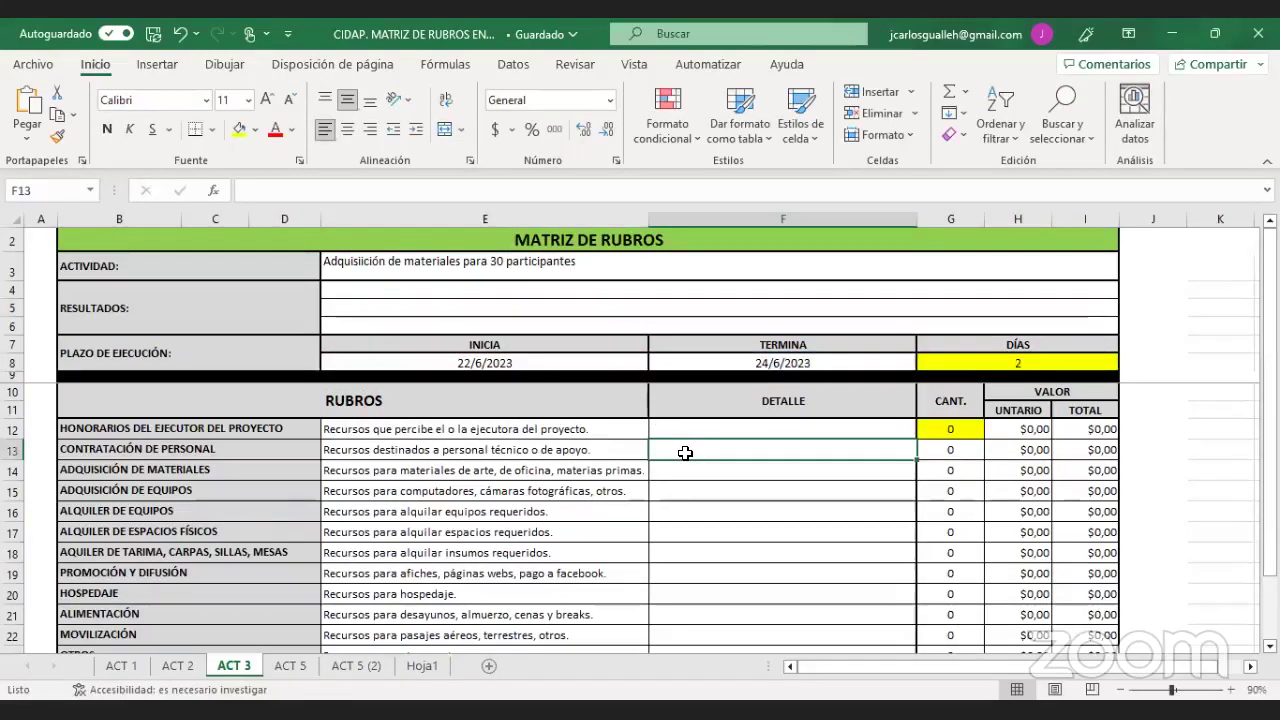
- Enter "30 madejas de lana e hilo" as the first result in E4
click(369, 290)
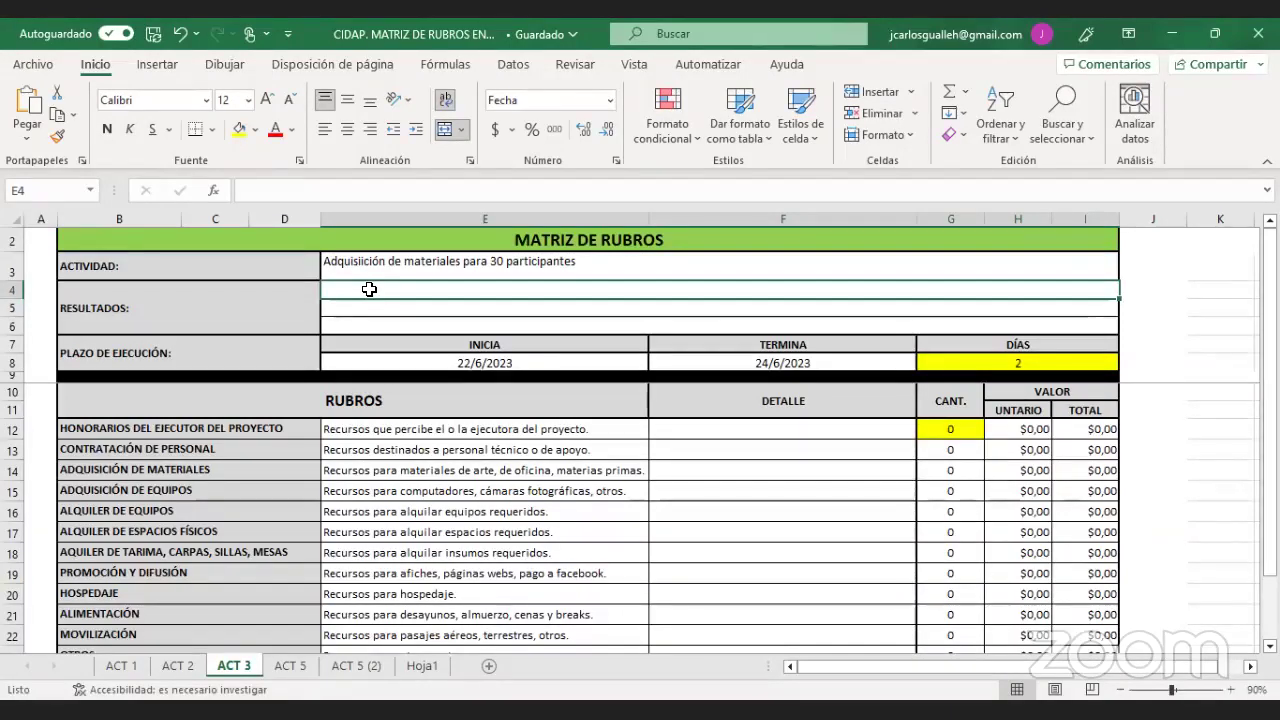
text(30)
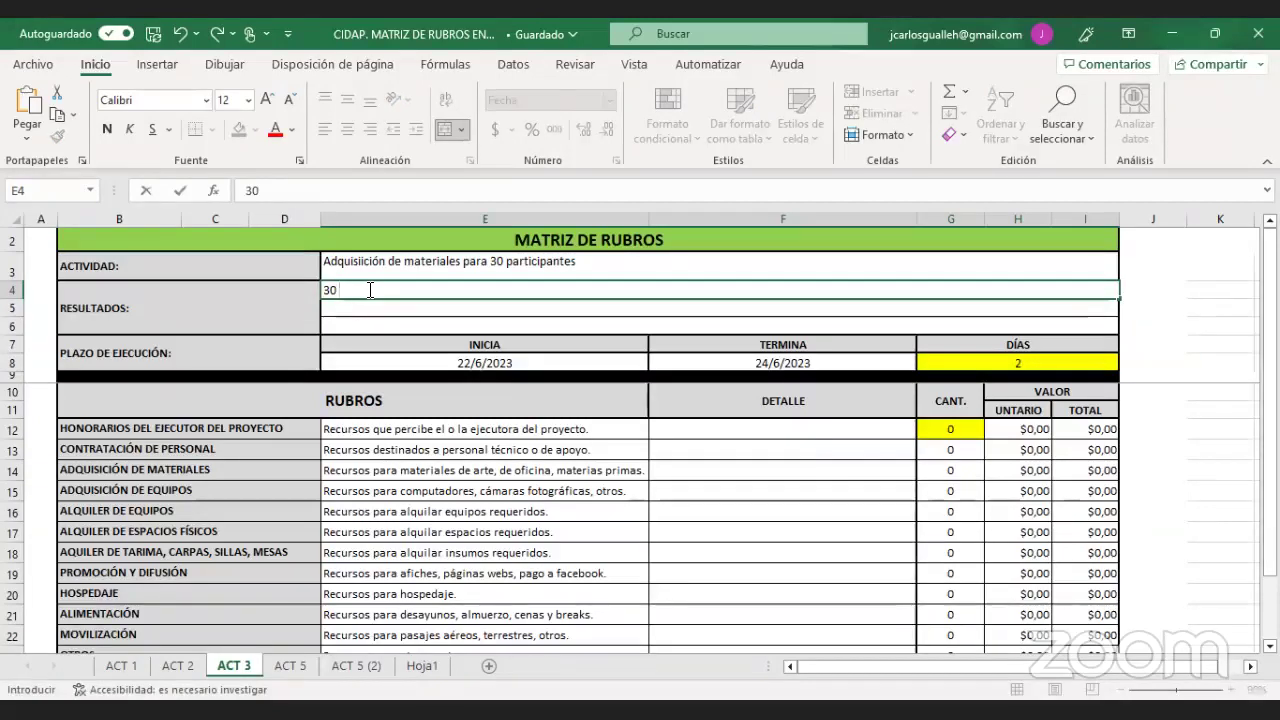
text( ma)
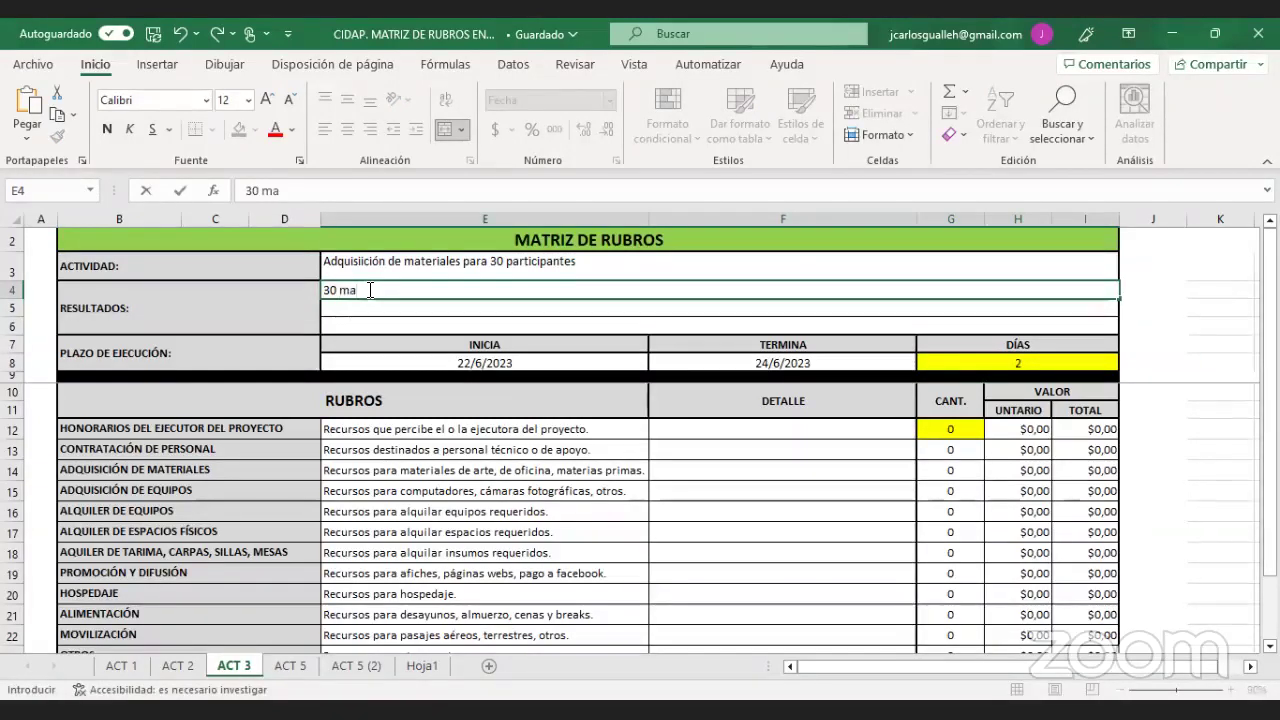
text(dejas de lana)
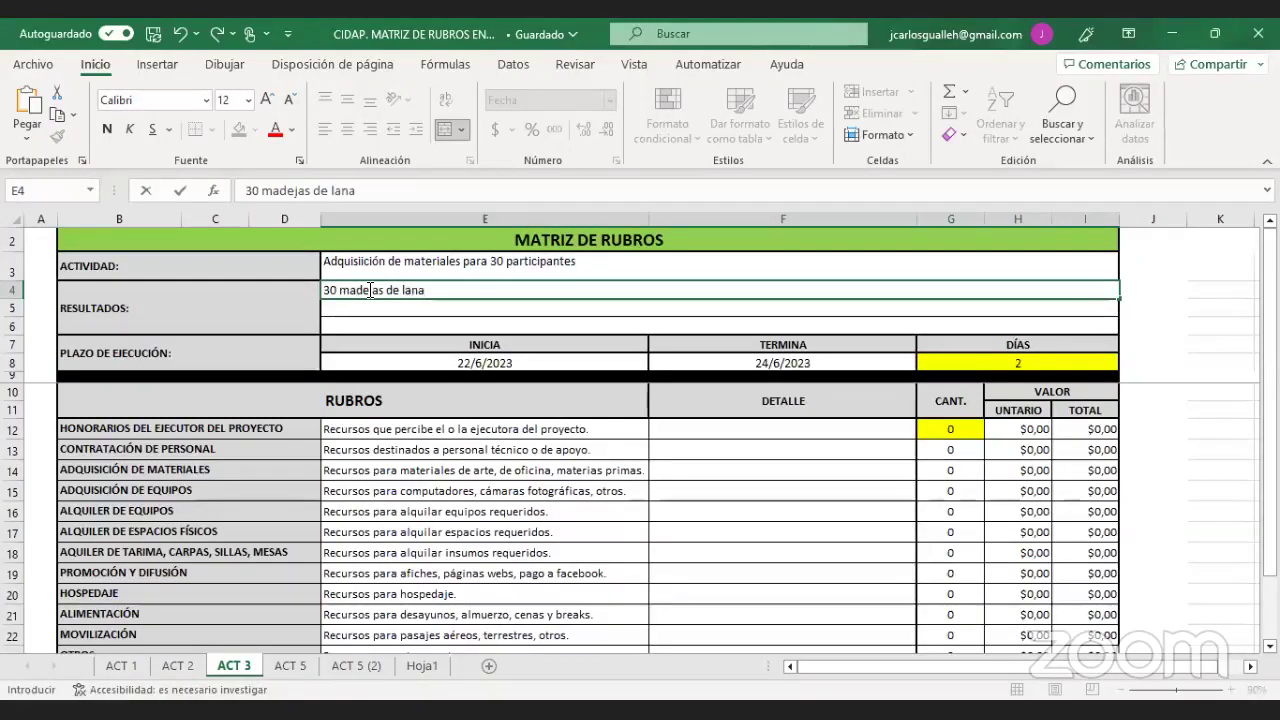
text( e h)
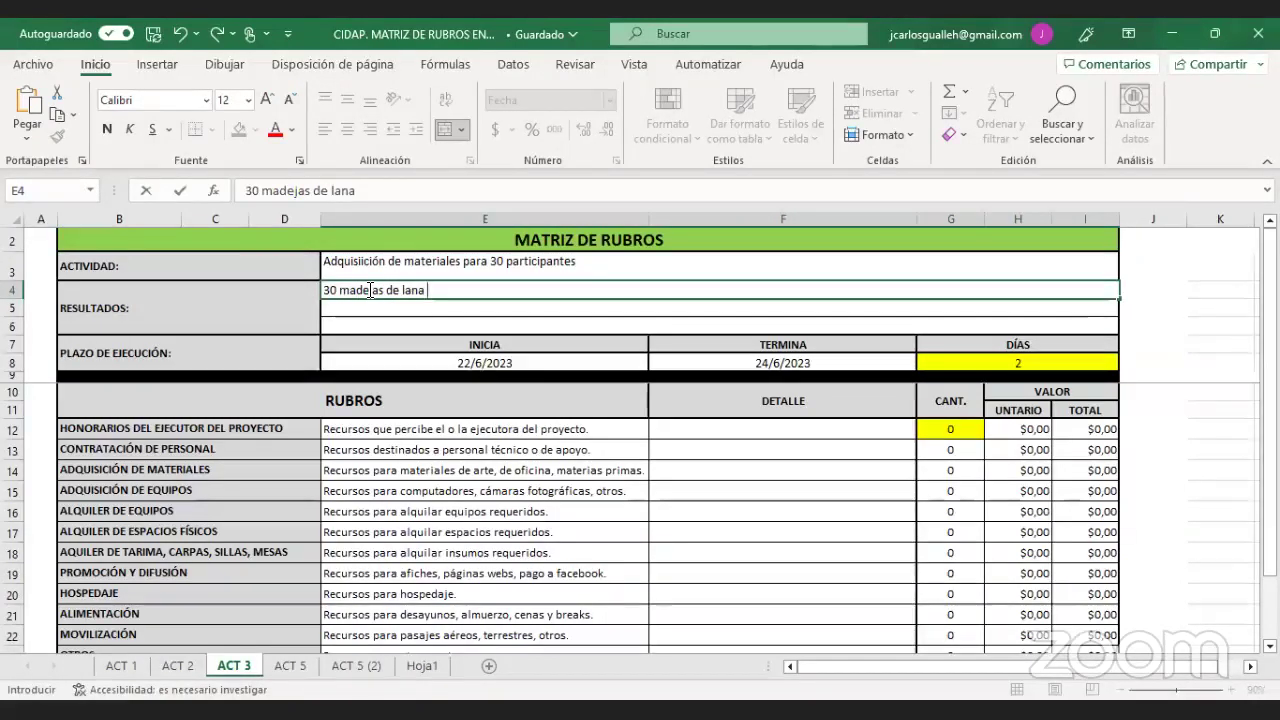
text(ilo)
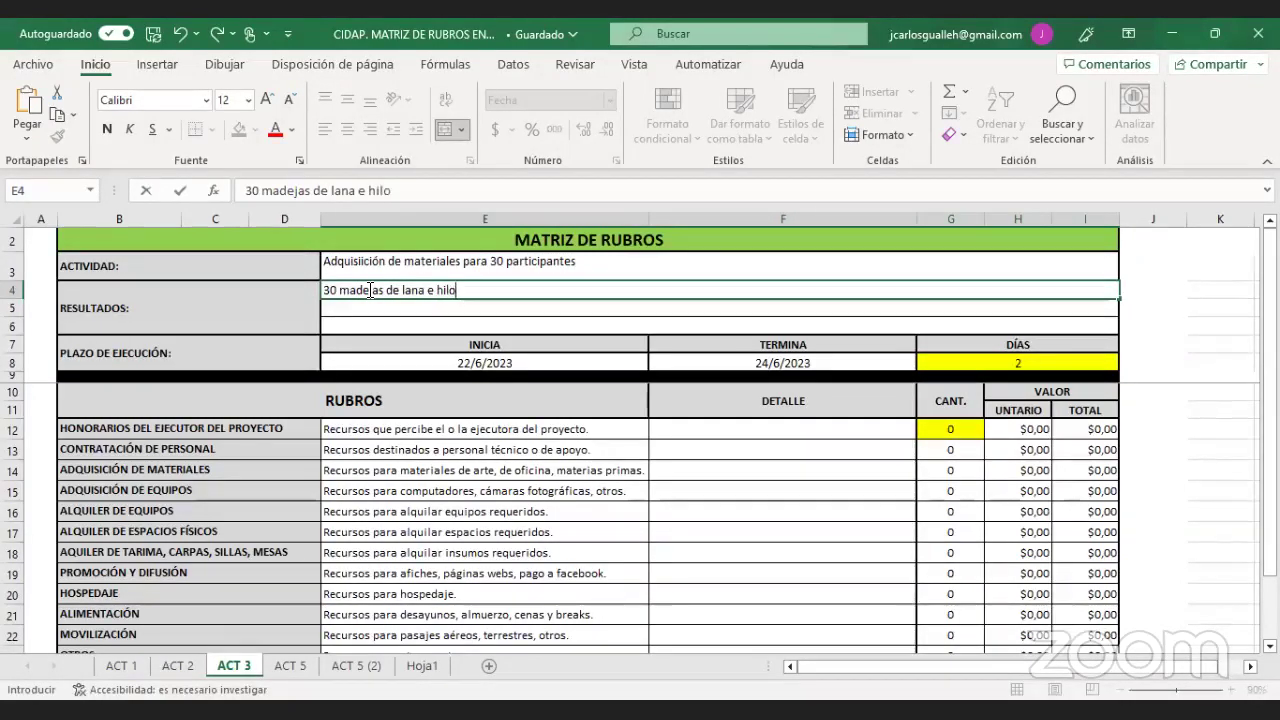
- Enter "60 metros de cañamo" as the second result in E5 and "2 talacros" as the third in E6
click(364, 306)
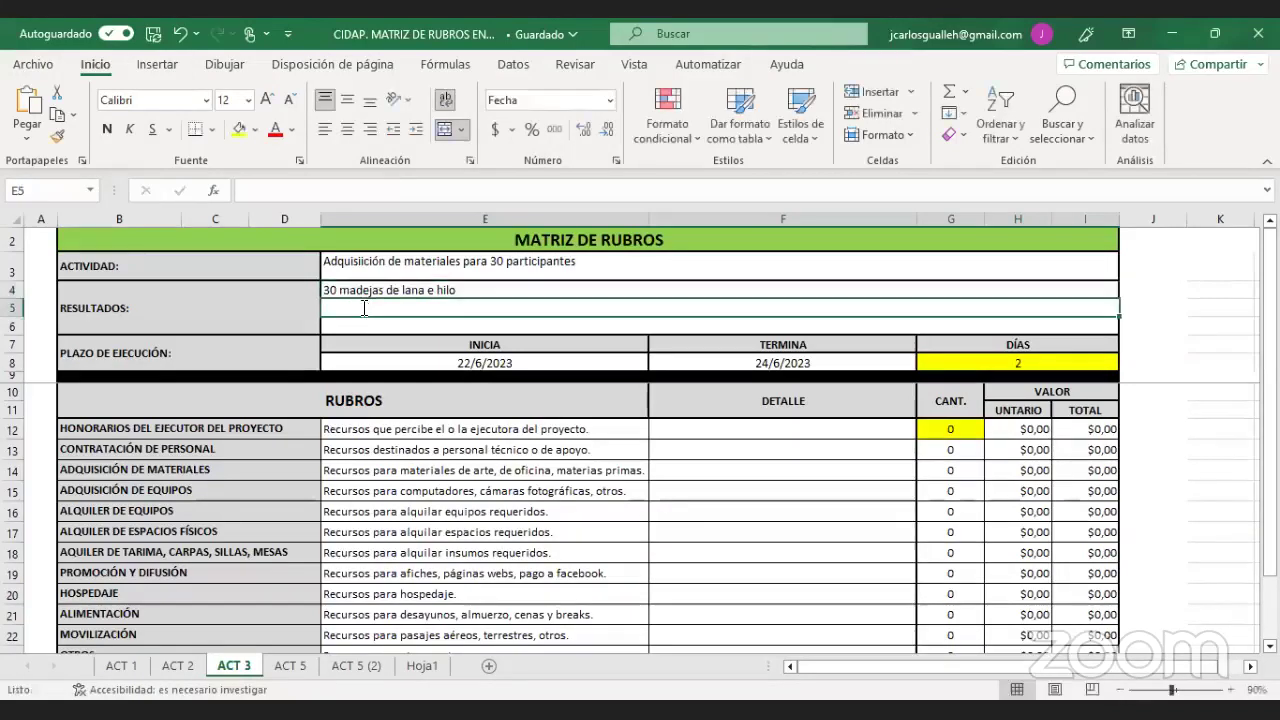
text(60 metr)
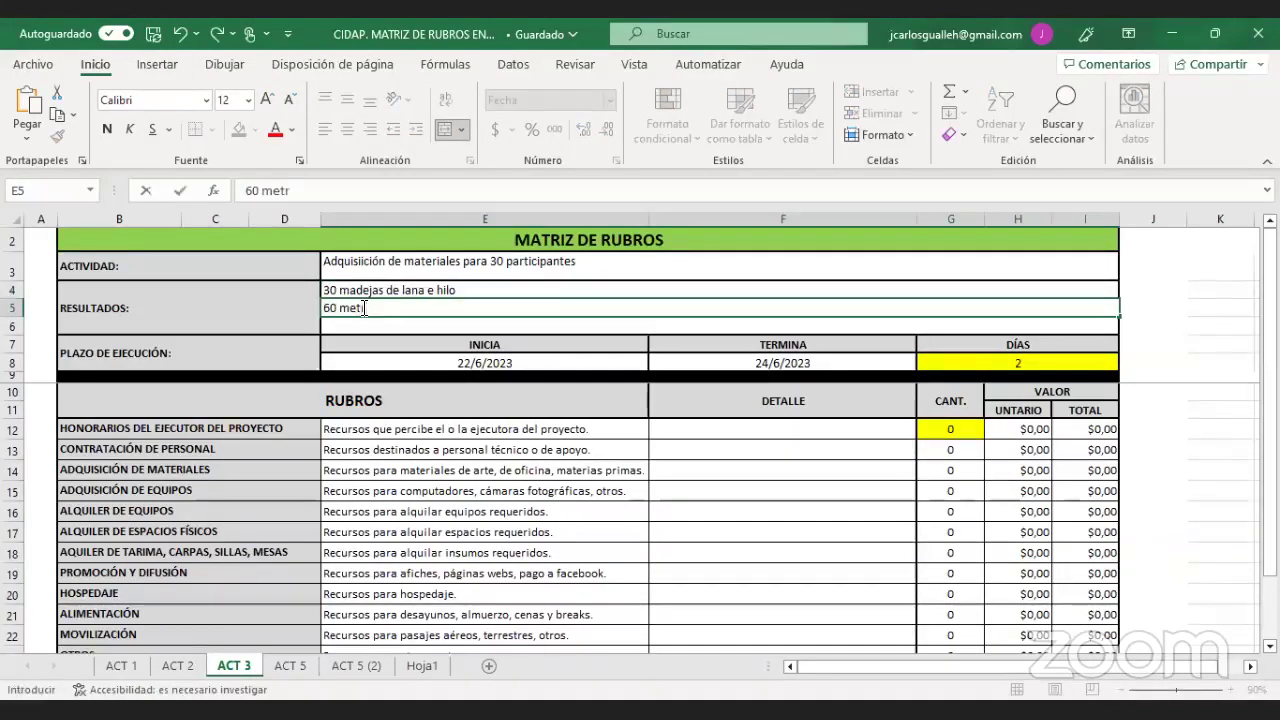
text(os de cañamo)
click(357, 325)
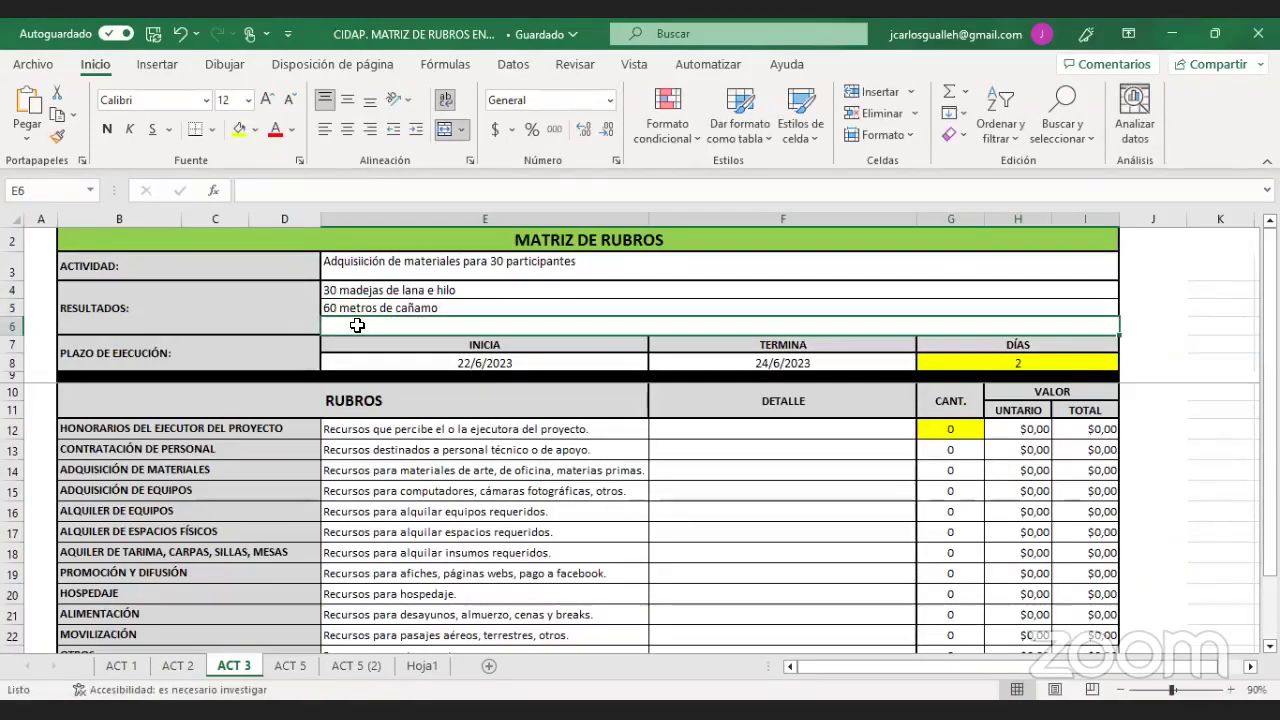
text(2 t)
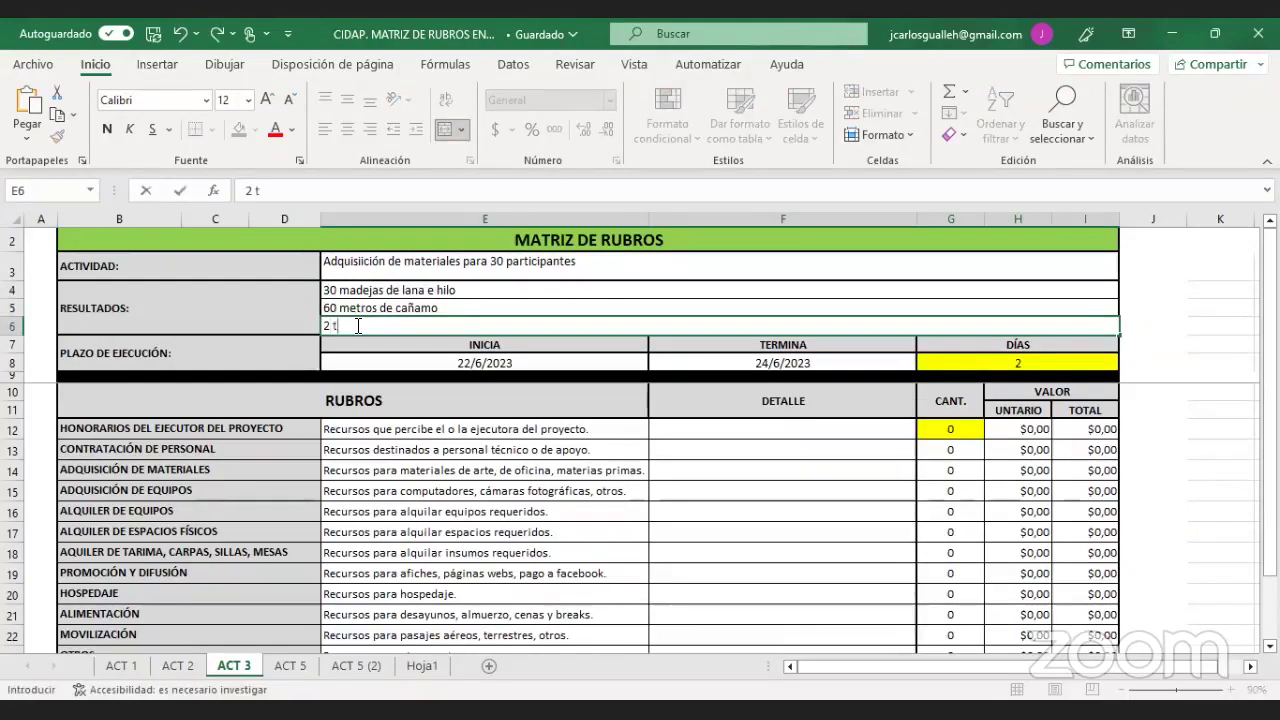
text(alacros)
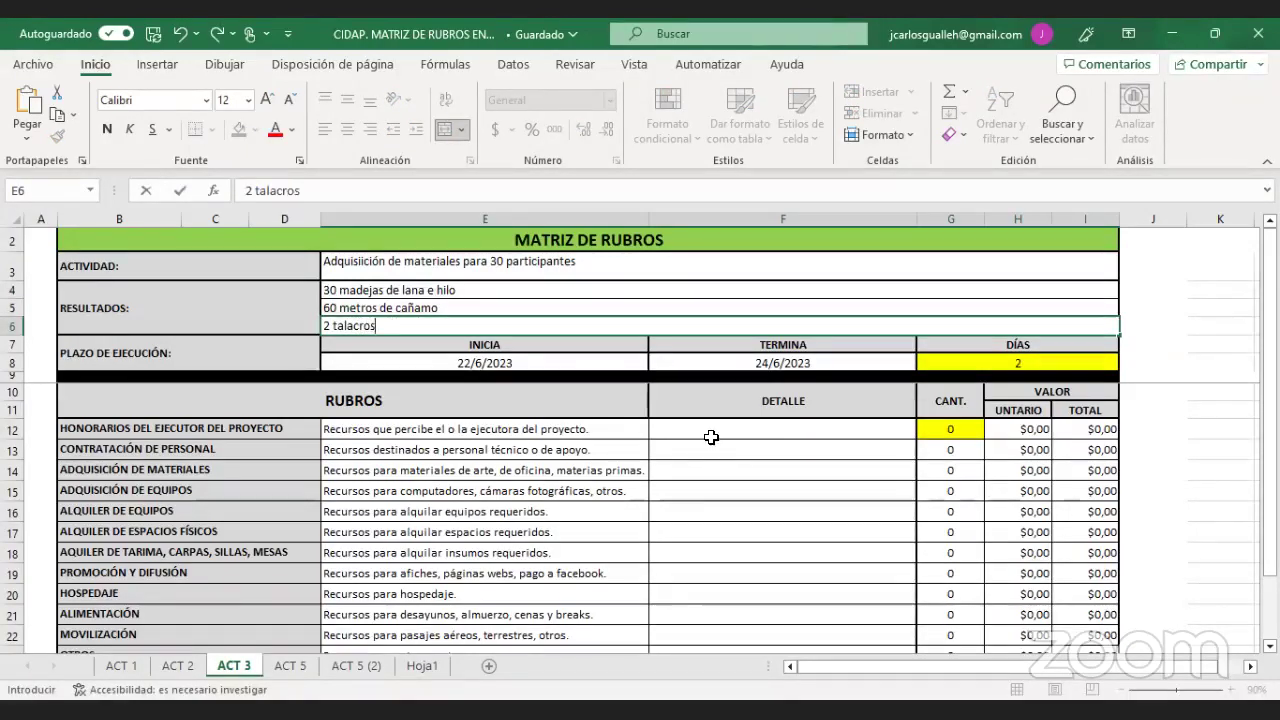
click(709, 433)
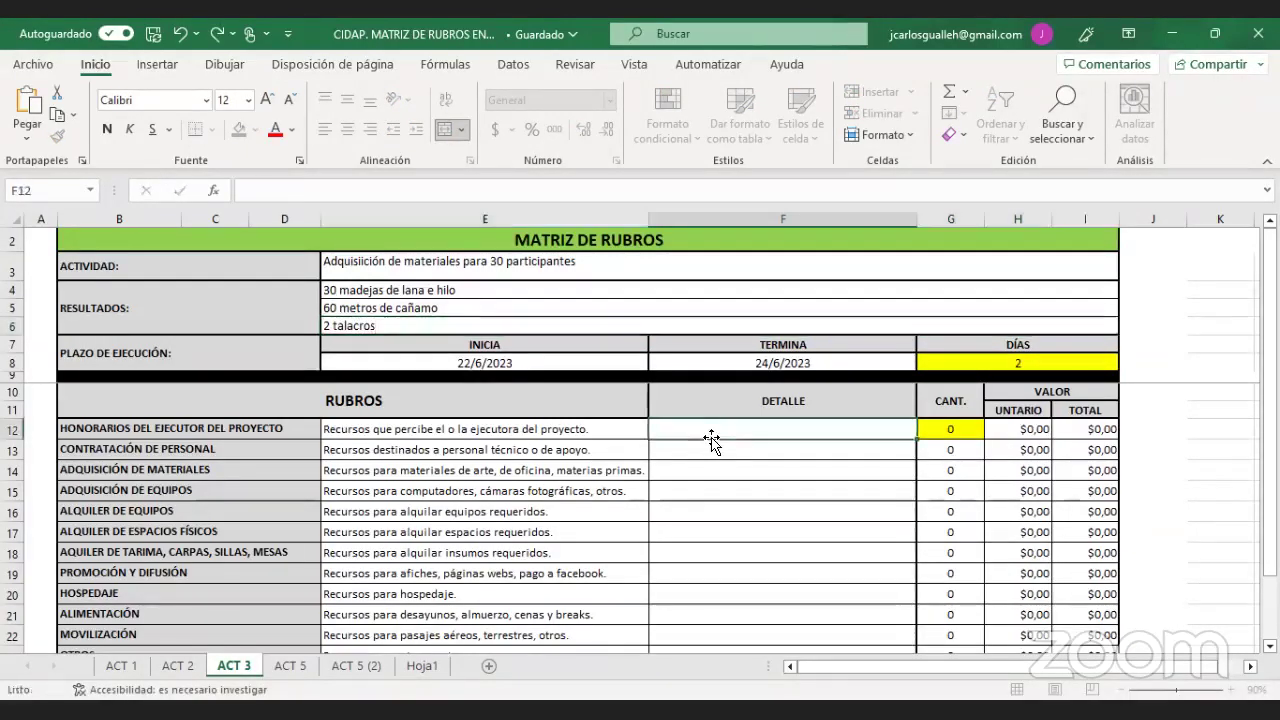
- Correct the third result in E6 to read "2 taladros"
click(440, 324)
double_click(418, 324)
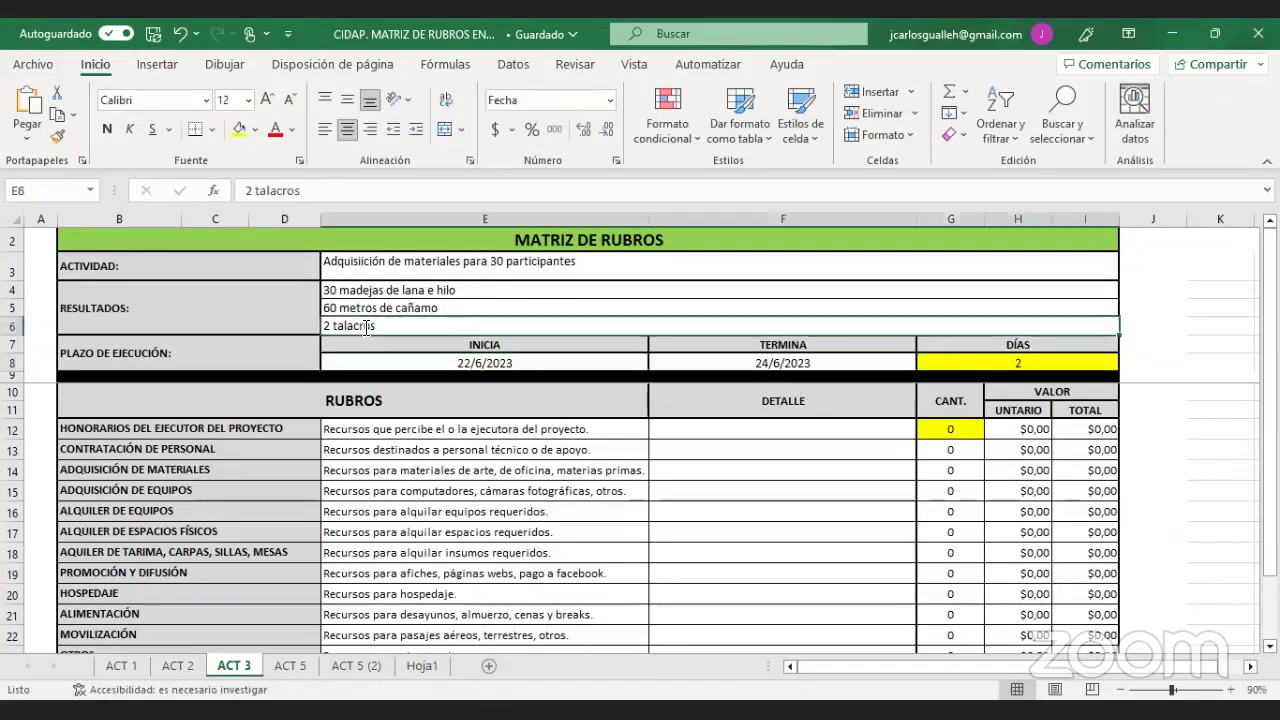
click(356, 326)
key(BackSpace)
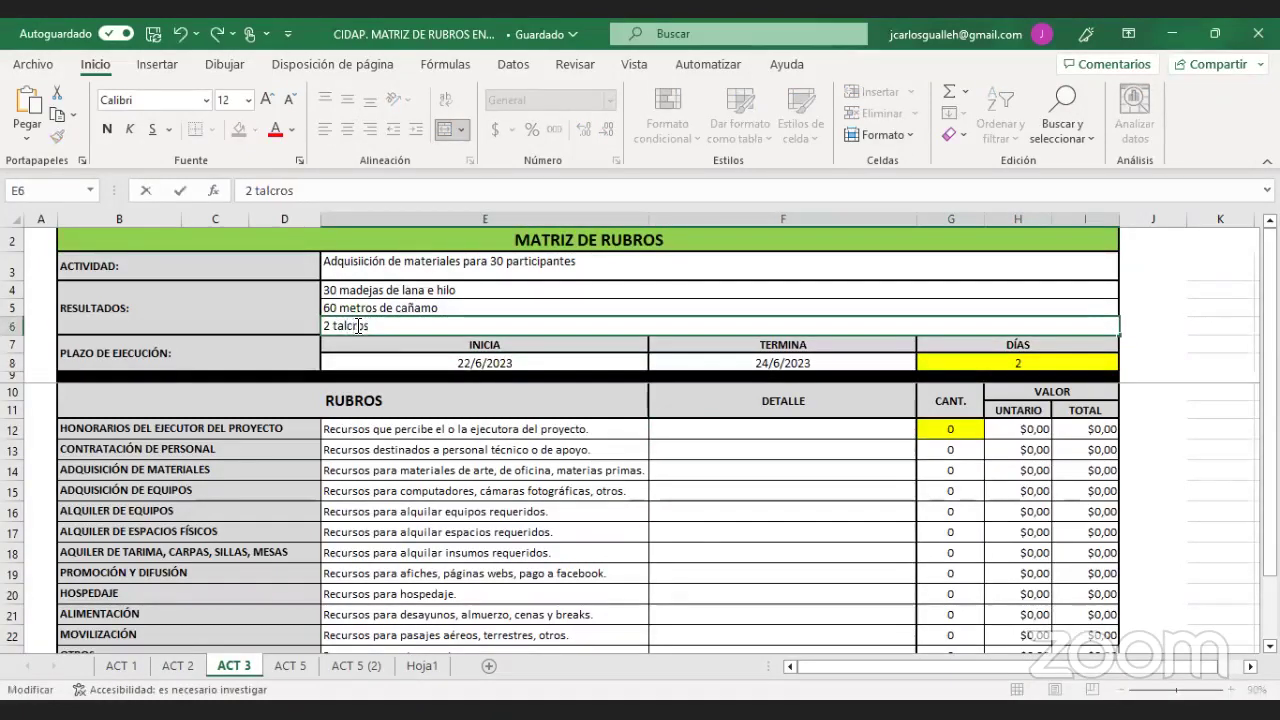
text(d)
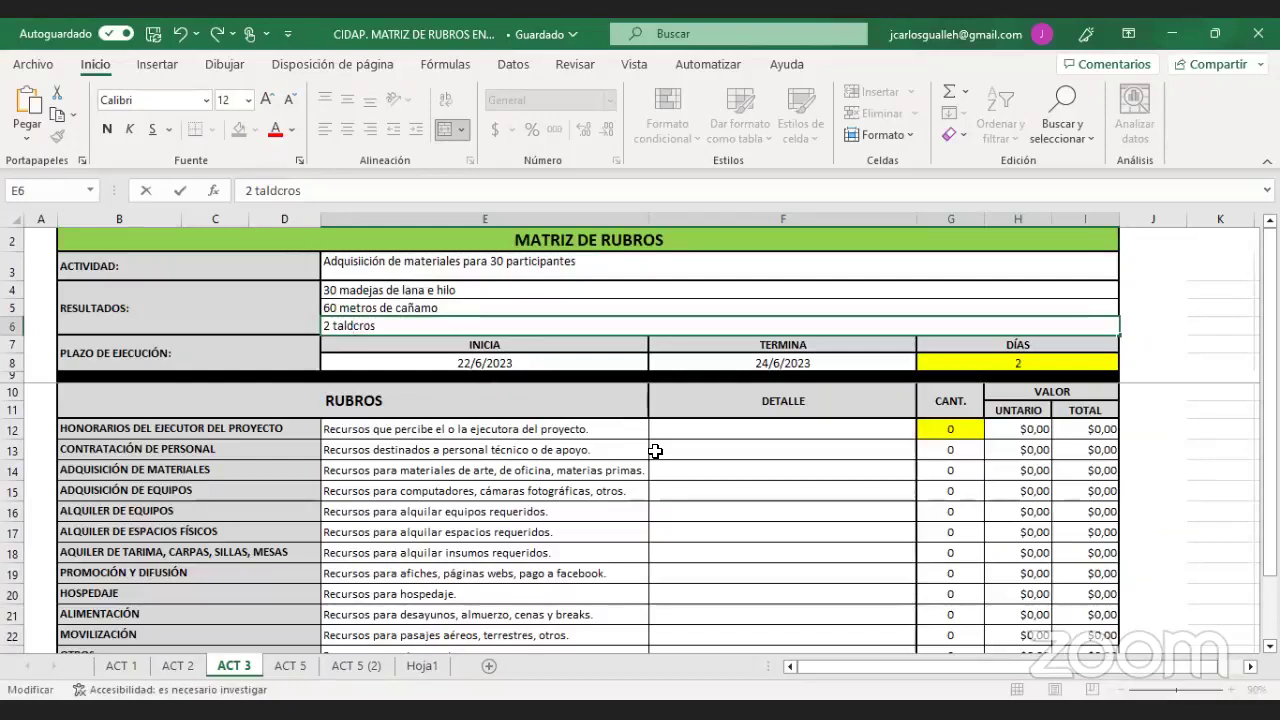
key(BackSpace)
text(ad)
key(Delete)
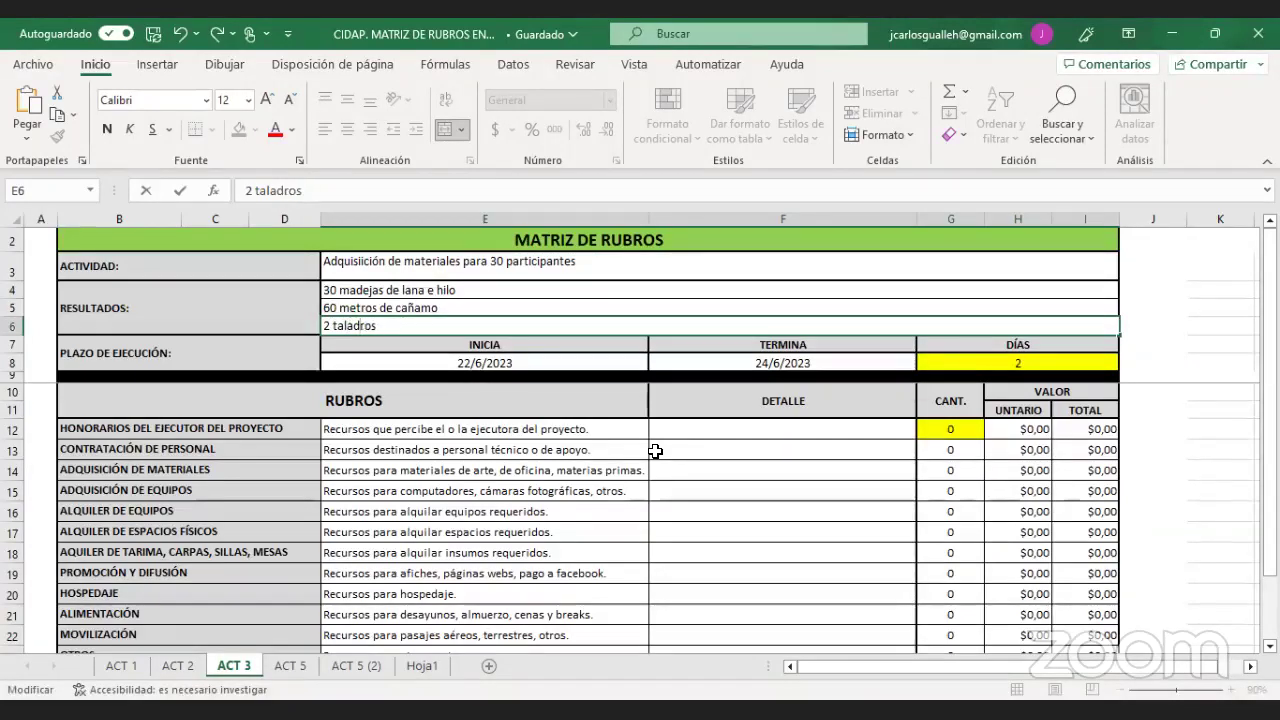
click(737, 464)
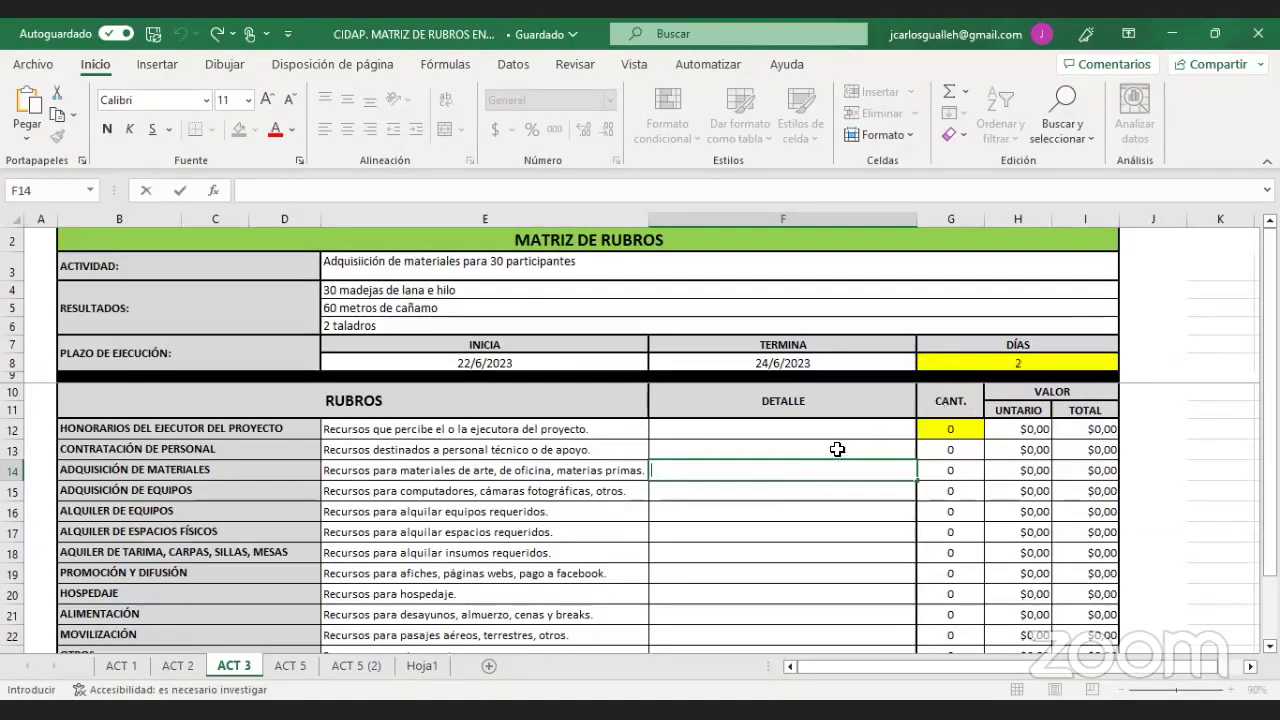
click(749, 429)
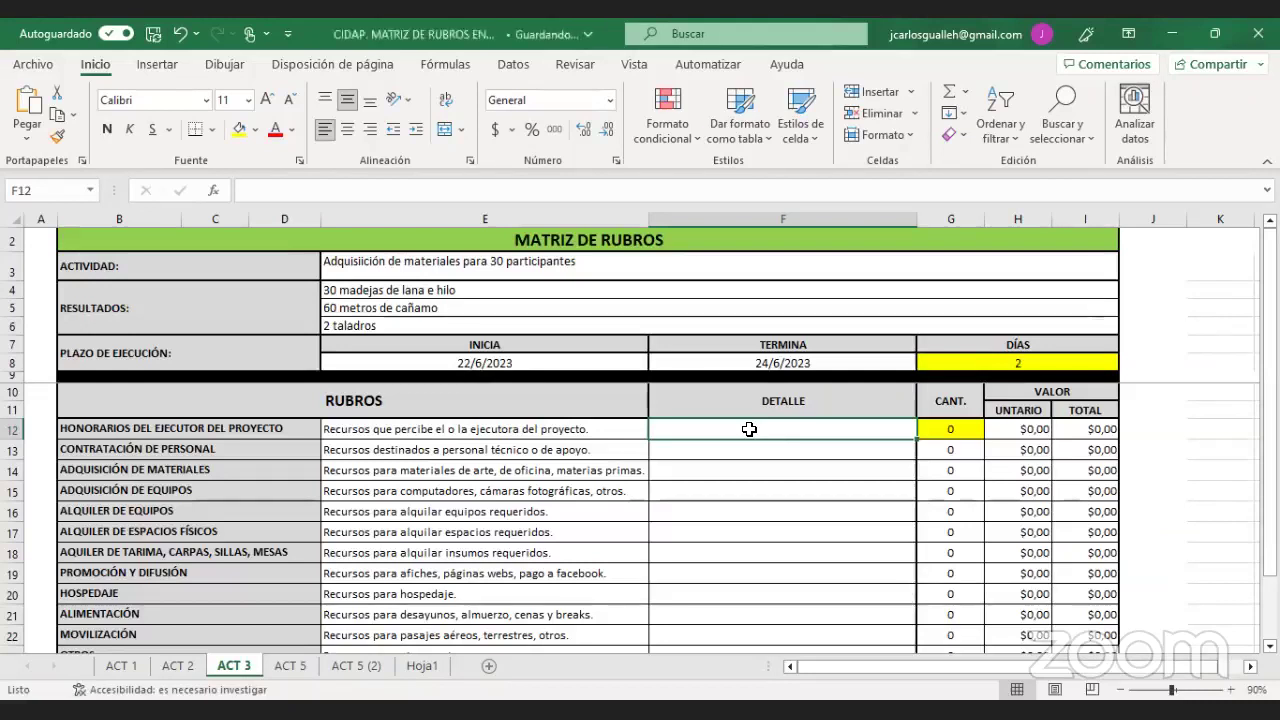
text(m)
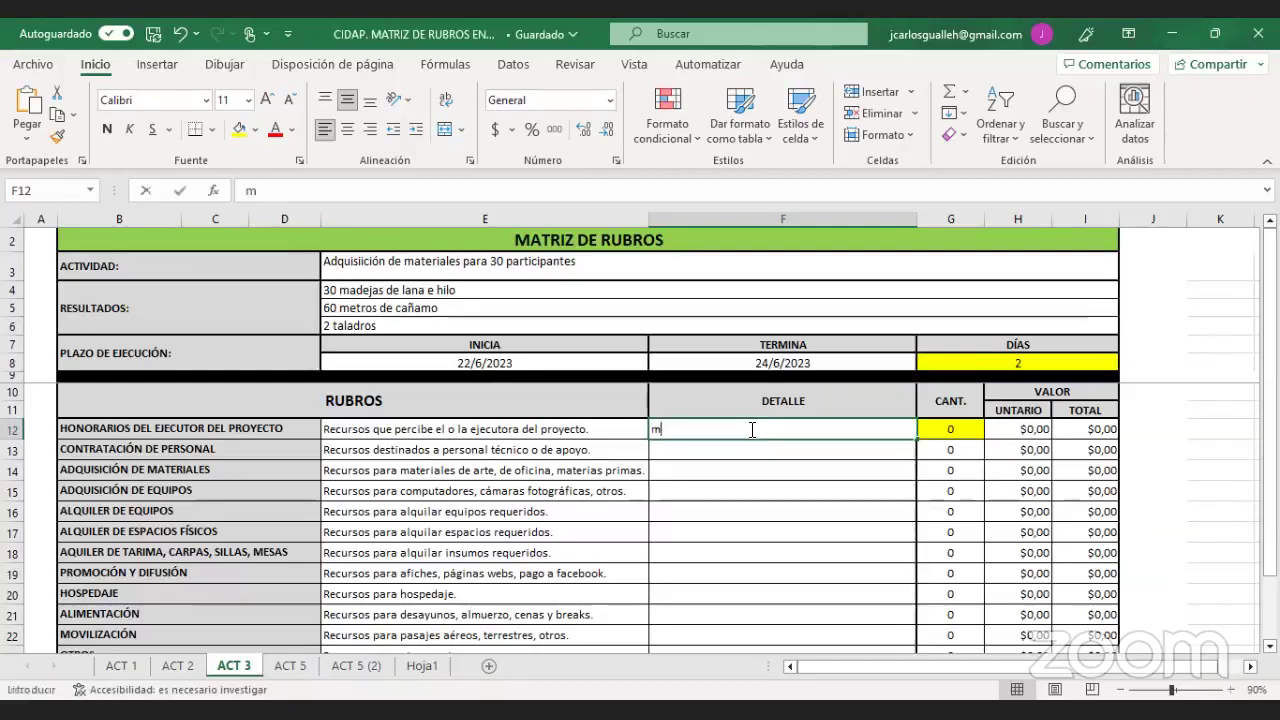
text(anue)
key(BackSpace)
key(BackSpace)
key(BackSpace)
key(BackSpace)
key(BackSpace)
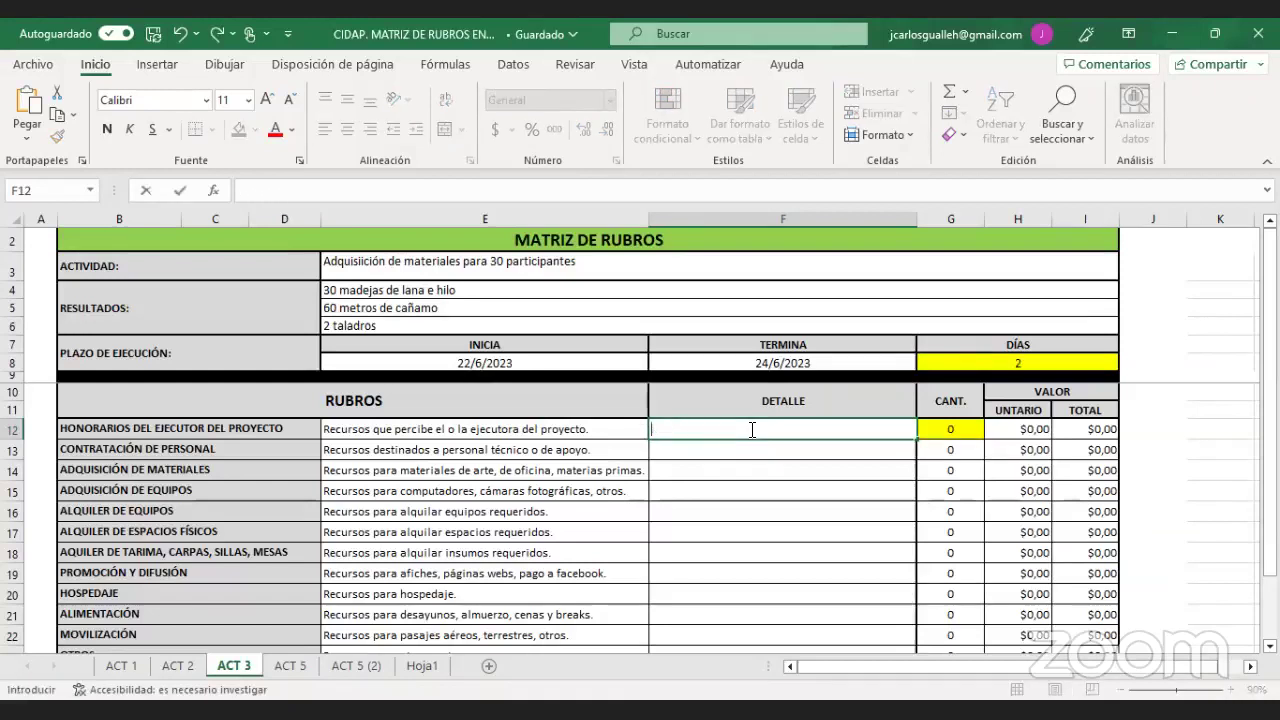
- Enter the executor's first name followed by "2 DÍAS, $ 60" as the project executor's fee detail in F12
text(MANUEL)
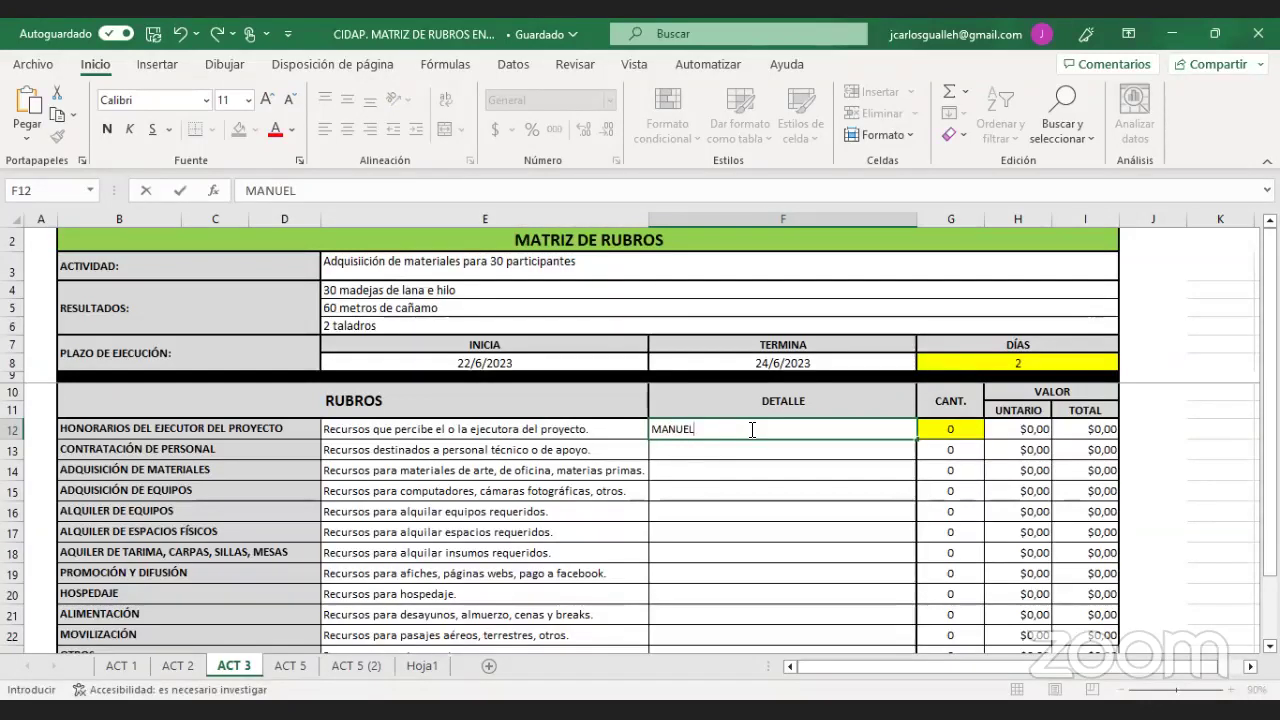
text(,)
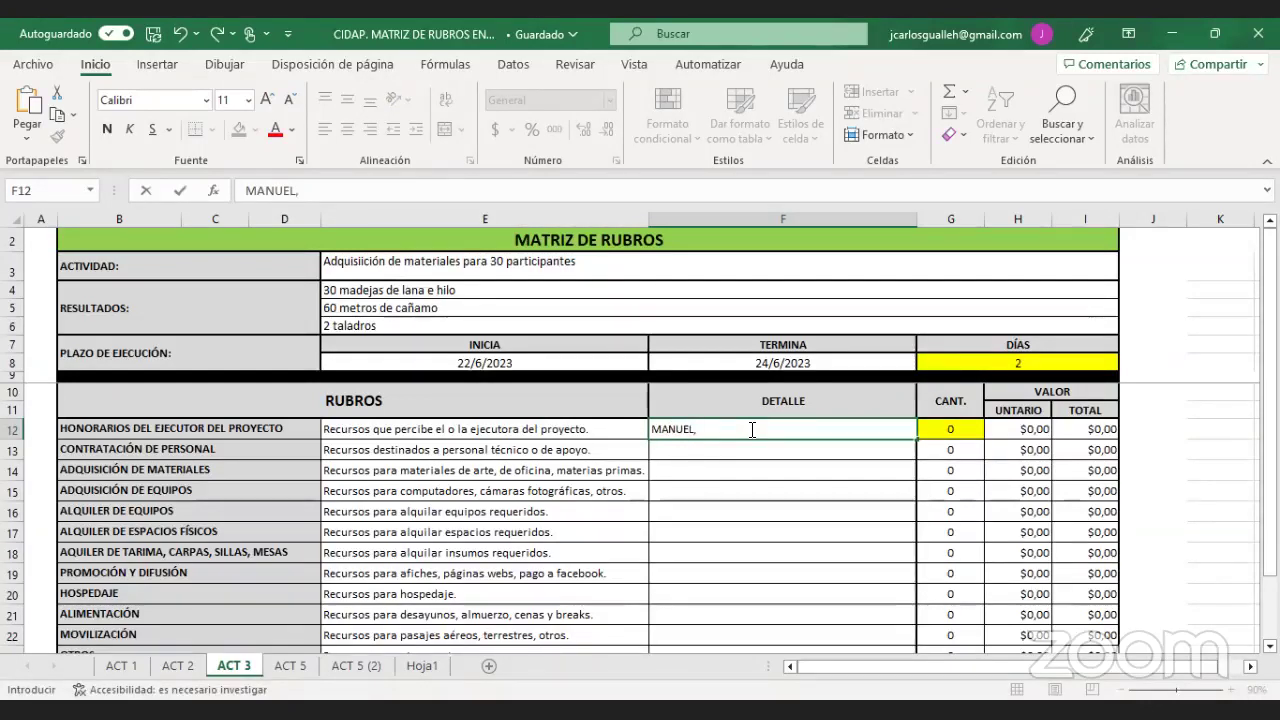
text( 2 DÍA)
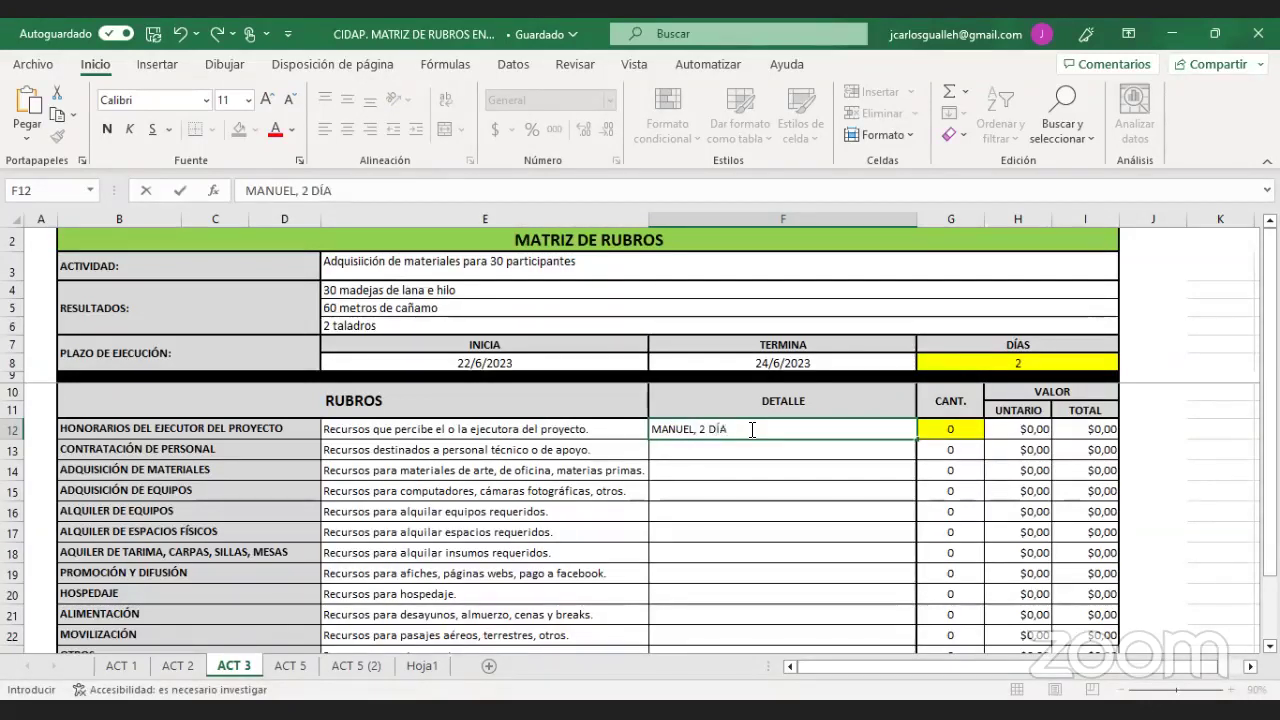
text(S, $40)
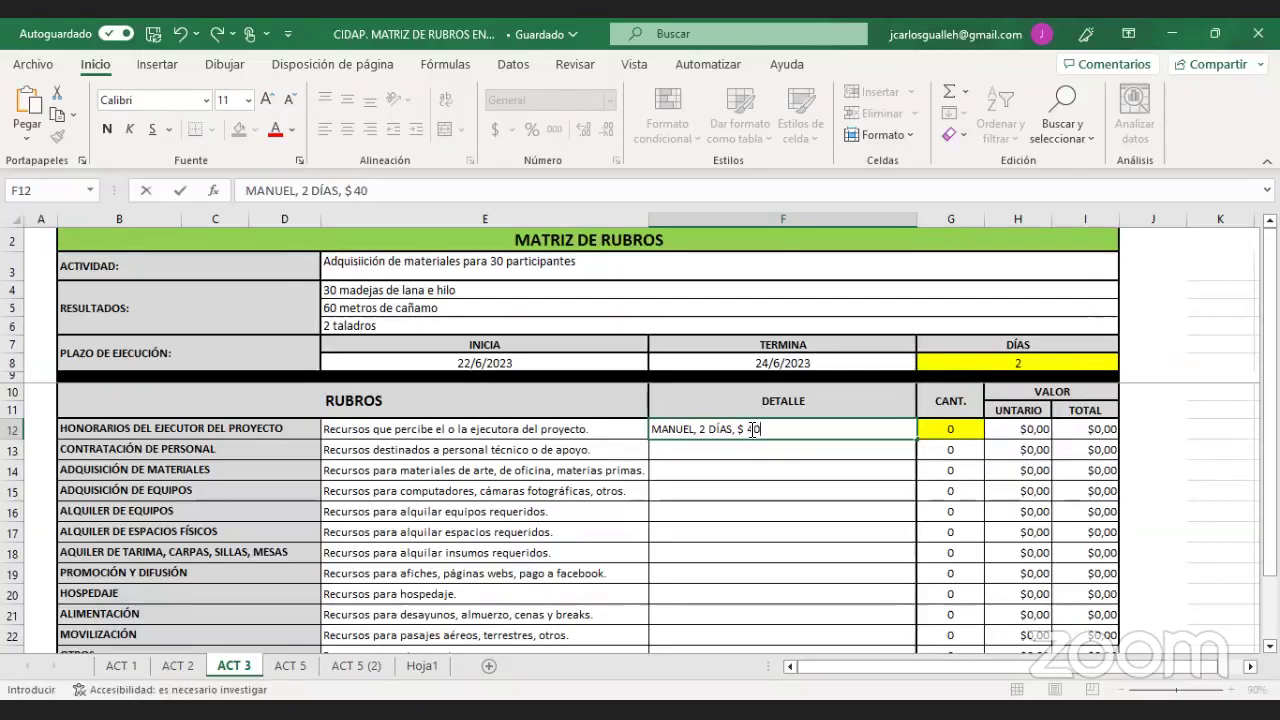
key(BackSpace)
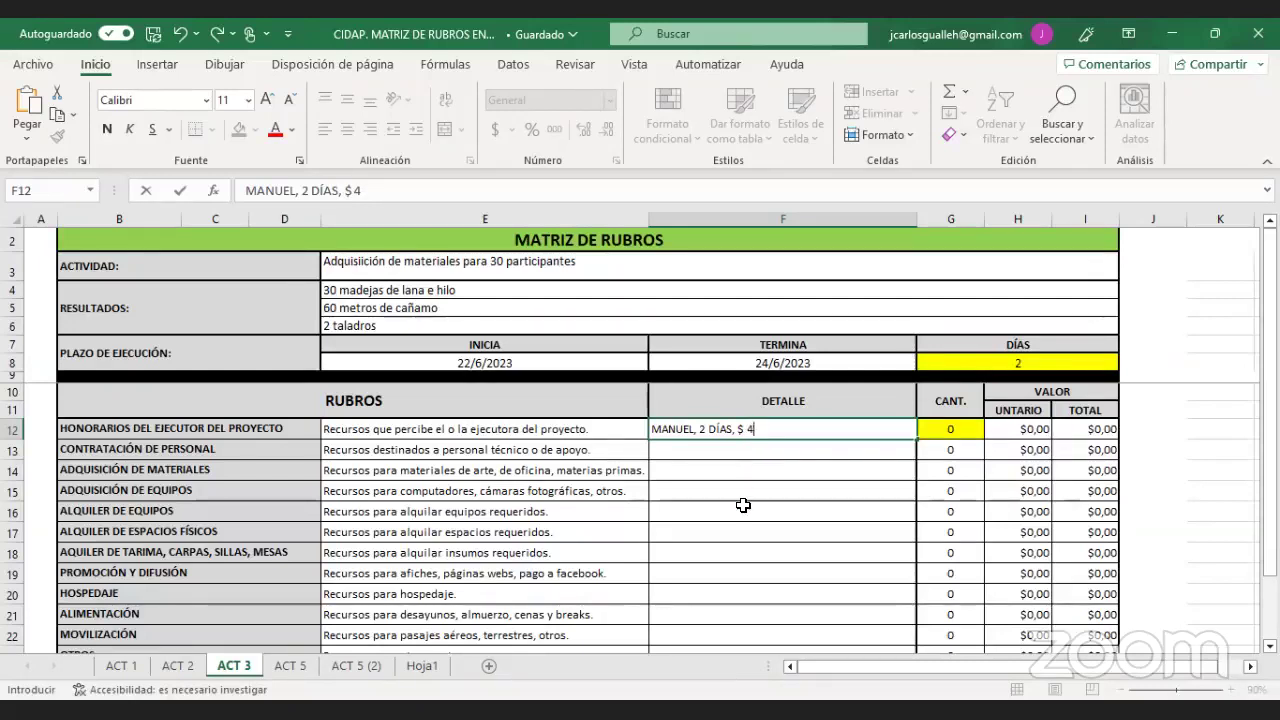
key(BackSpace)
text(80)
key(BackSpace)
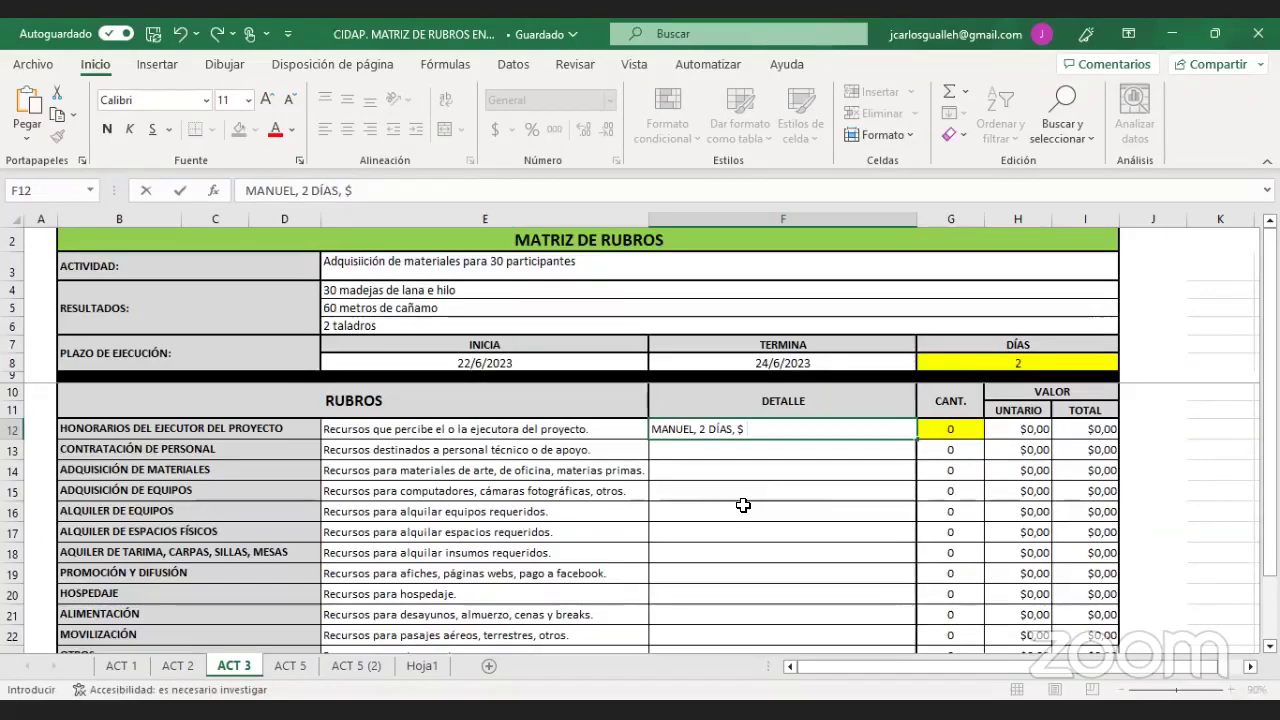
text(60)
- Set the executor's fee quantity in G12 to 2 and its unit value in H12 to 60
click(962, 431)
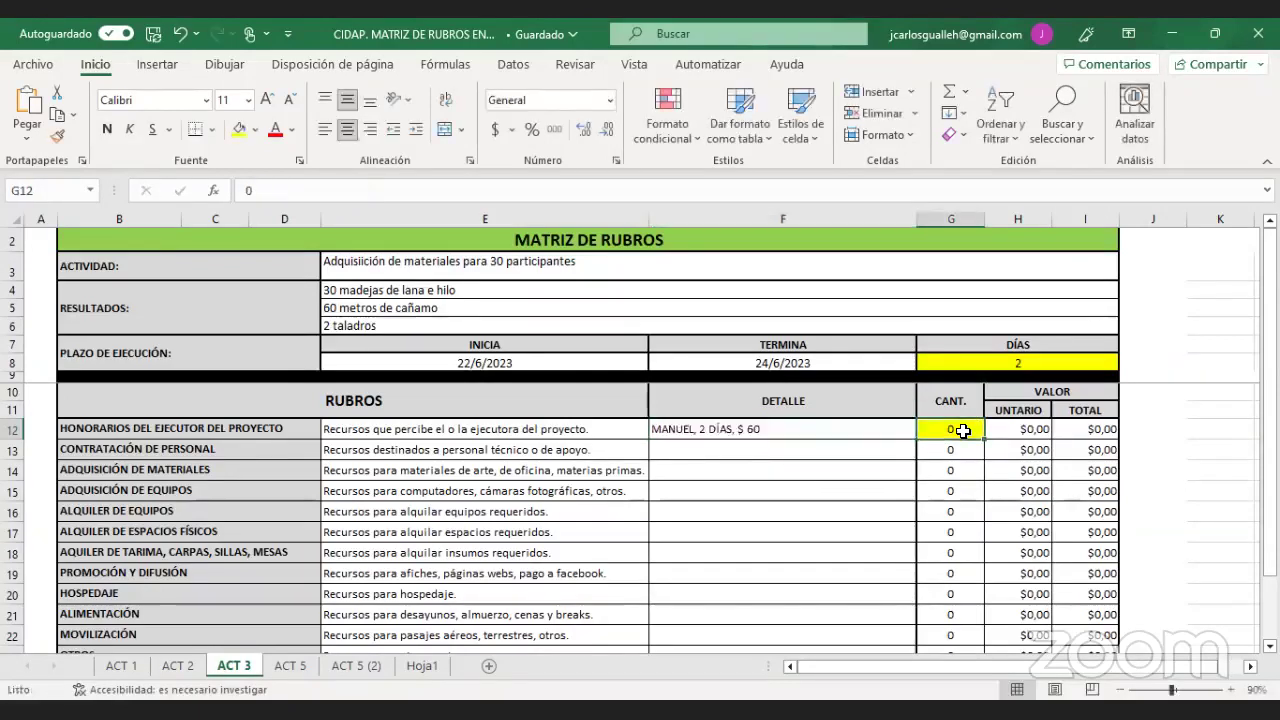
text(2)
key(Tab)
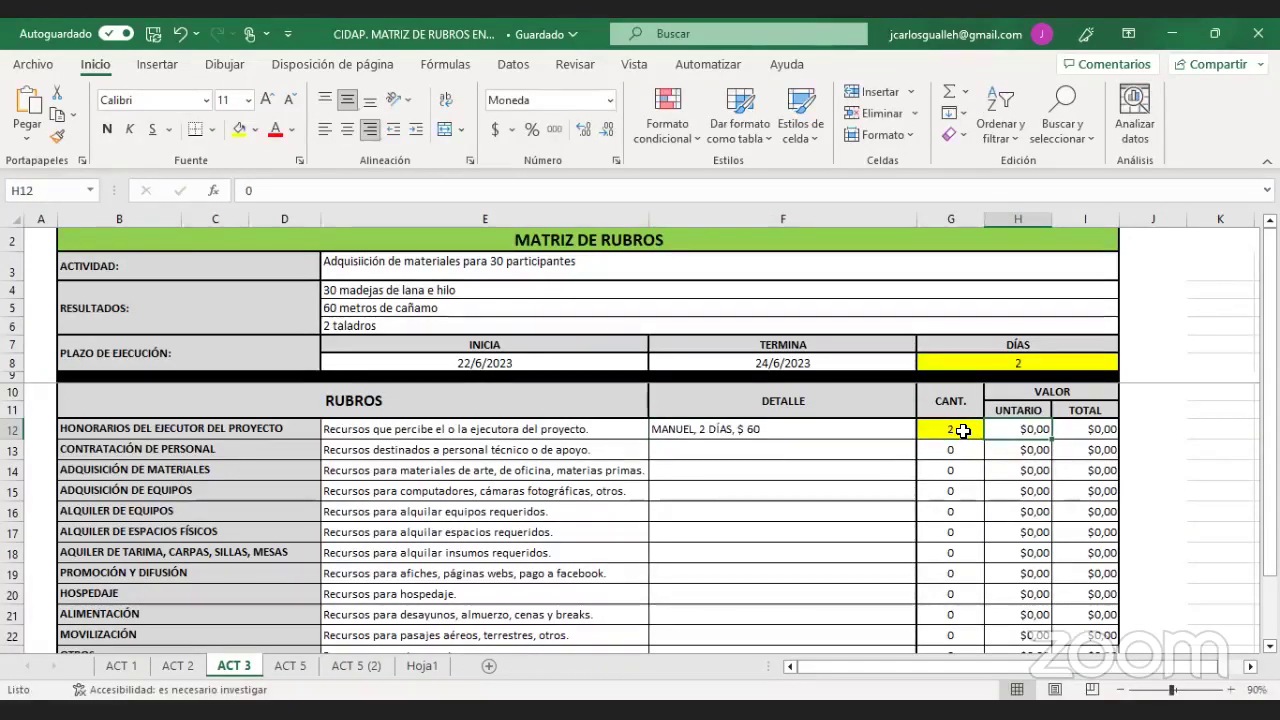
text(60)
key(Return)
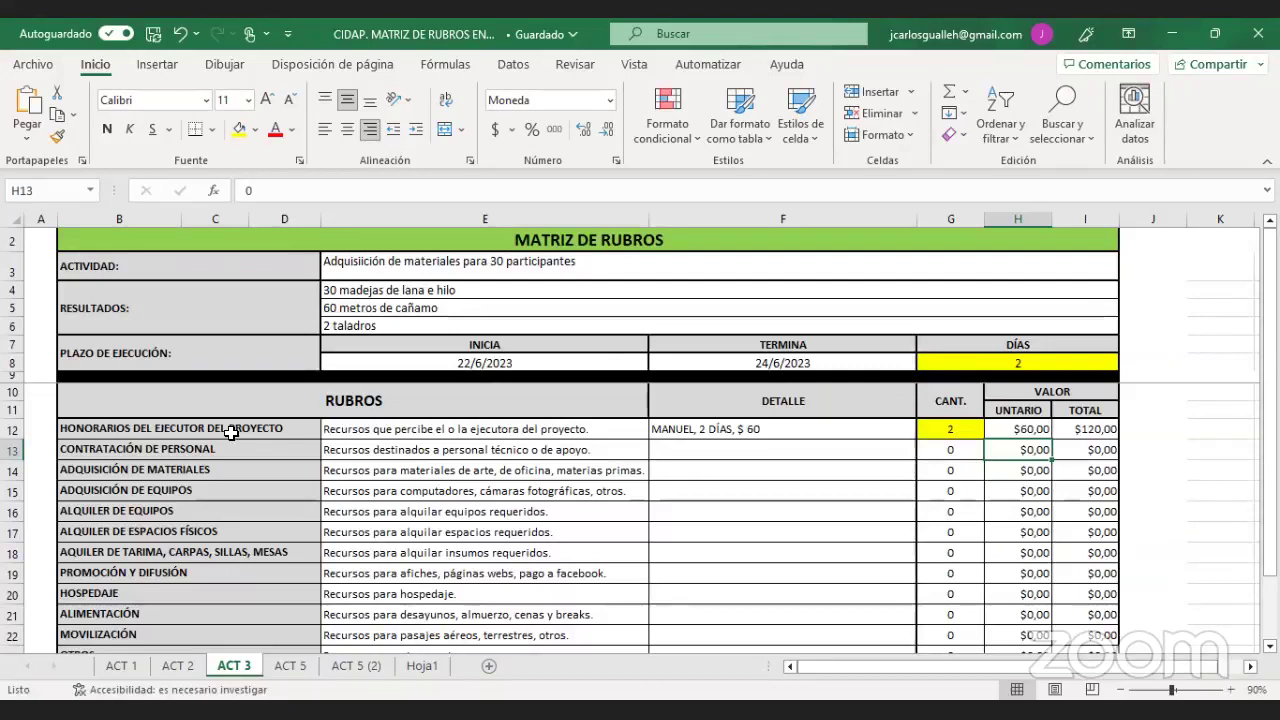
- Correct the activity title in E3 to read "Adquisición de materiales para 30 participantes"
double_click(388, 262)
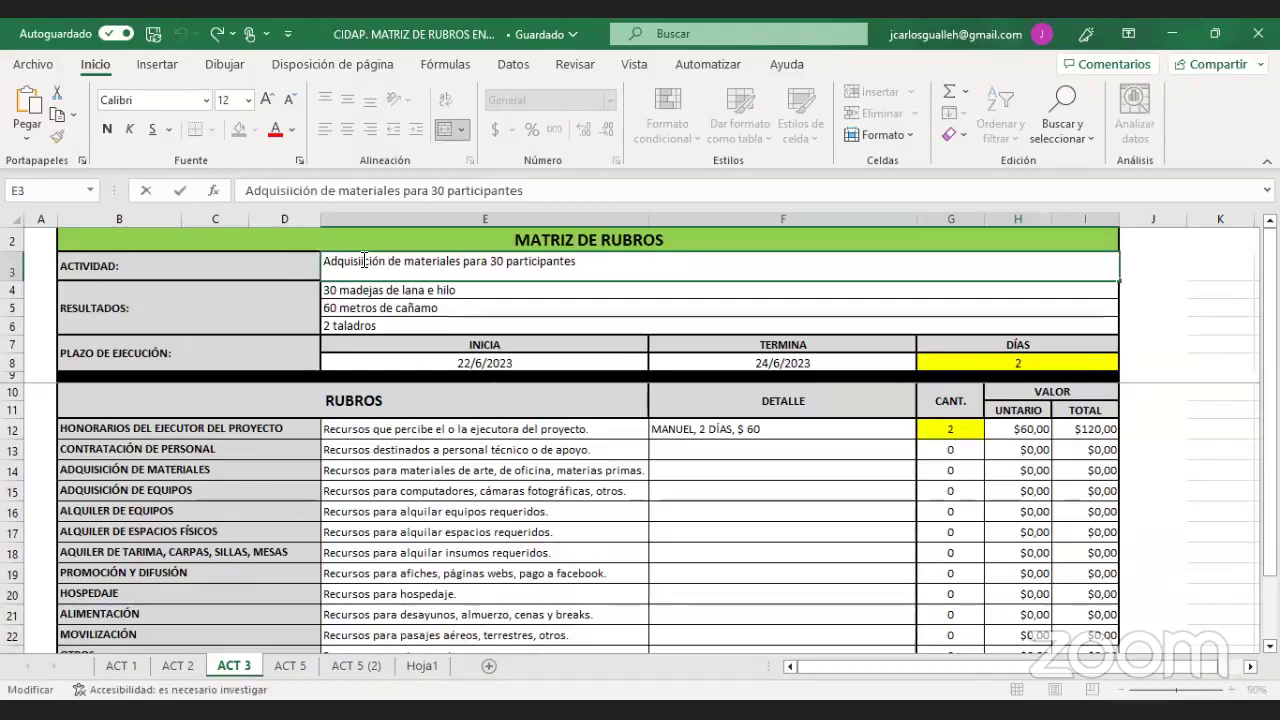
click(365, 261)
key(BackSpace)
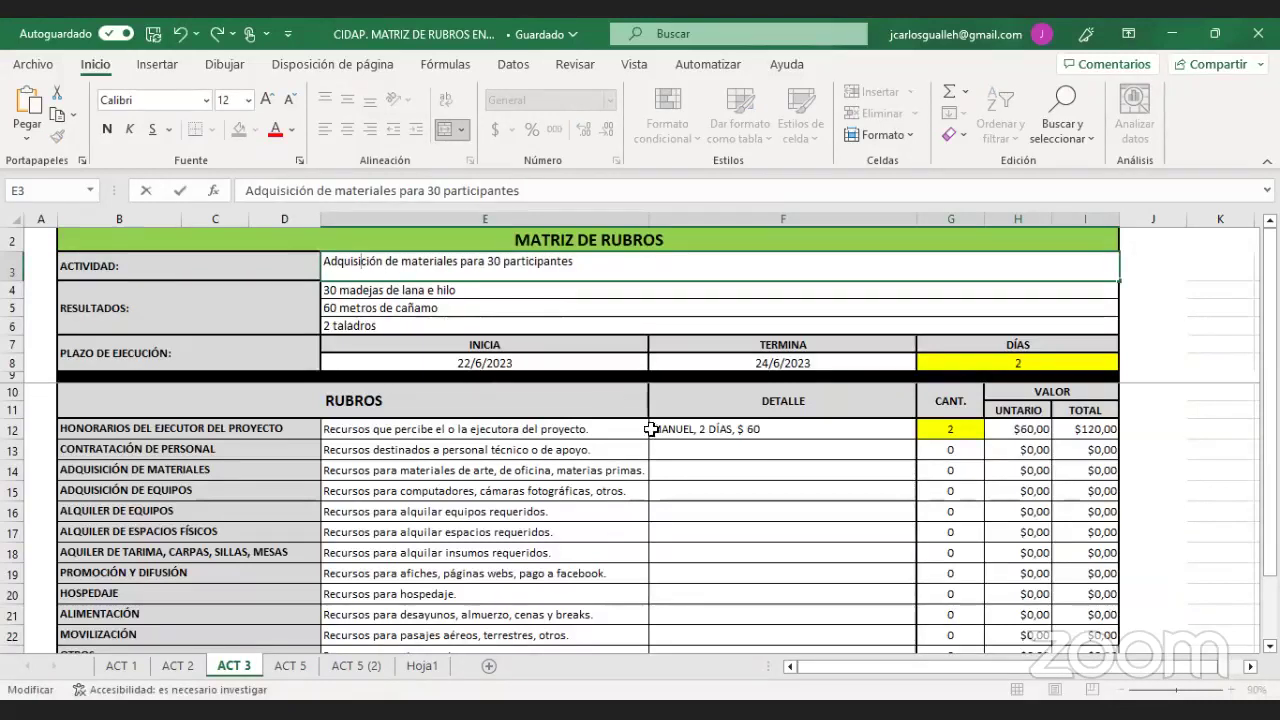
click(693, 449)
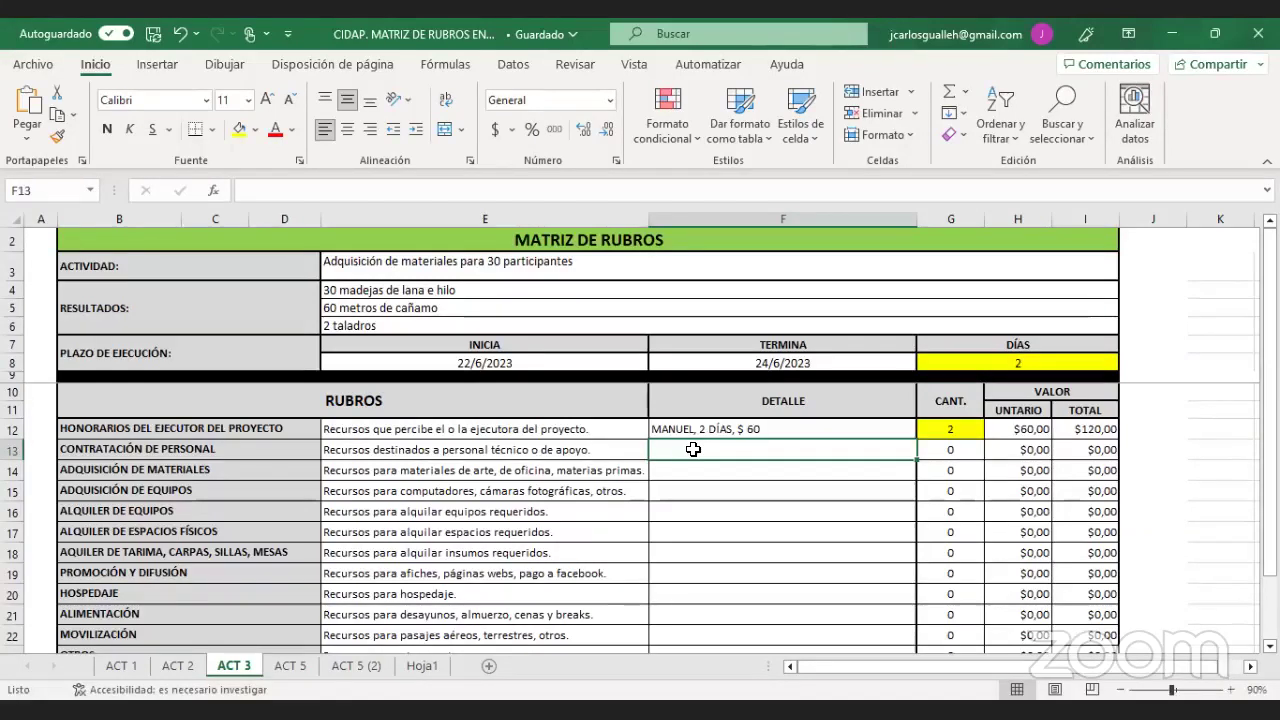
- Enter "1 paquete de materiales" as the ADQUISICIÓN DE MATERIALES detail in F14
key(Return)
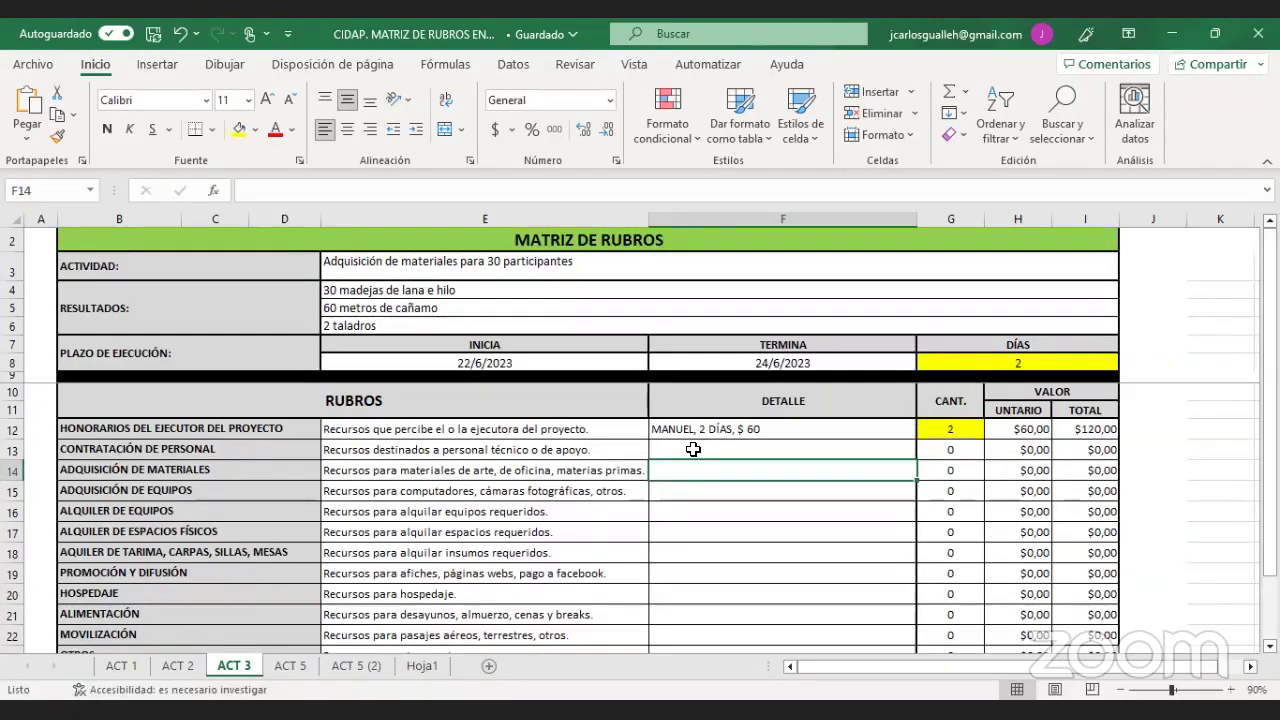
text(1)
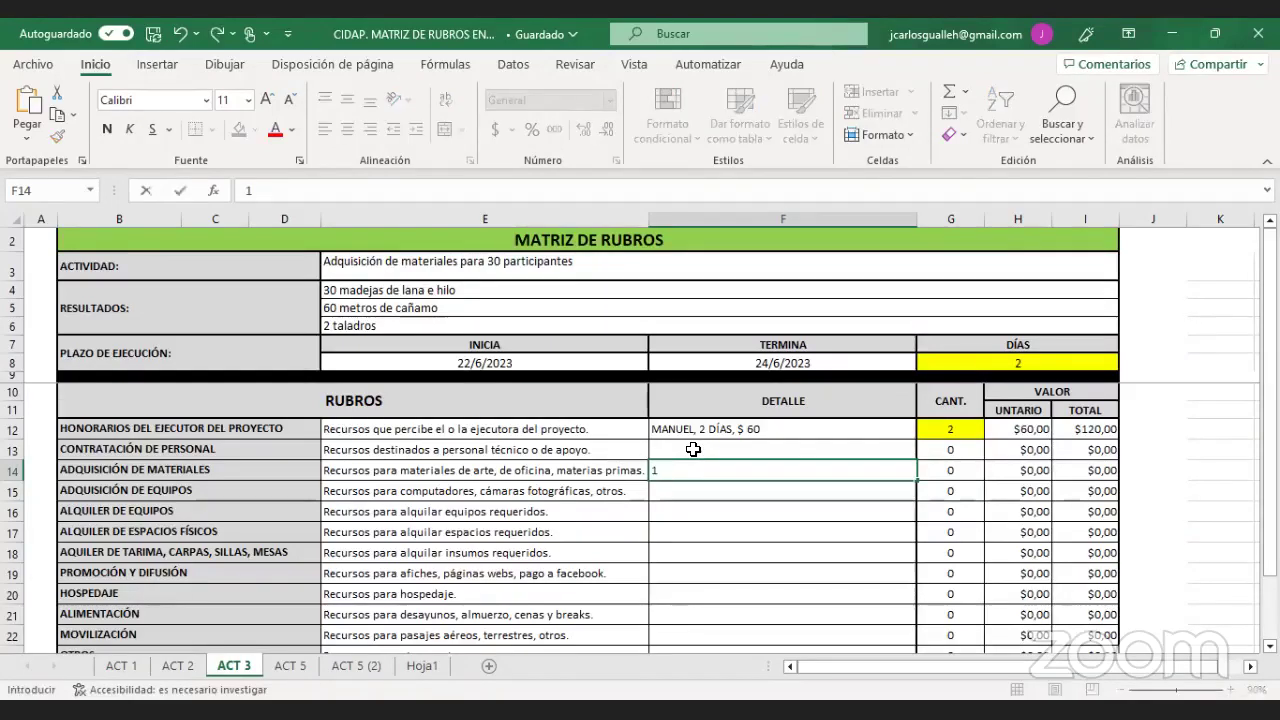
text( pauqte de)
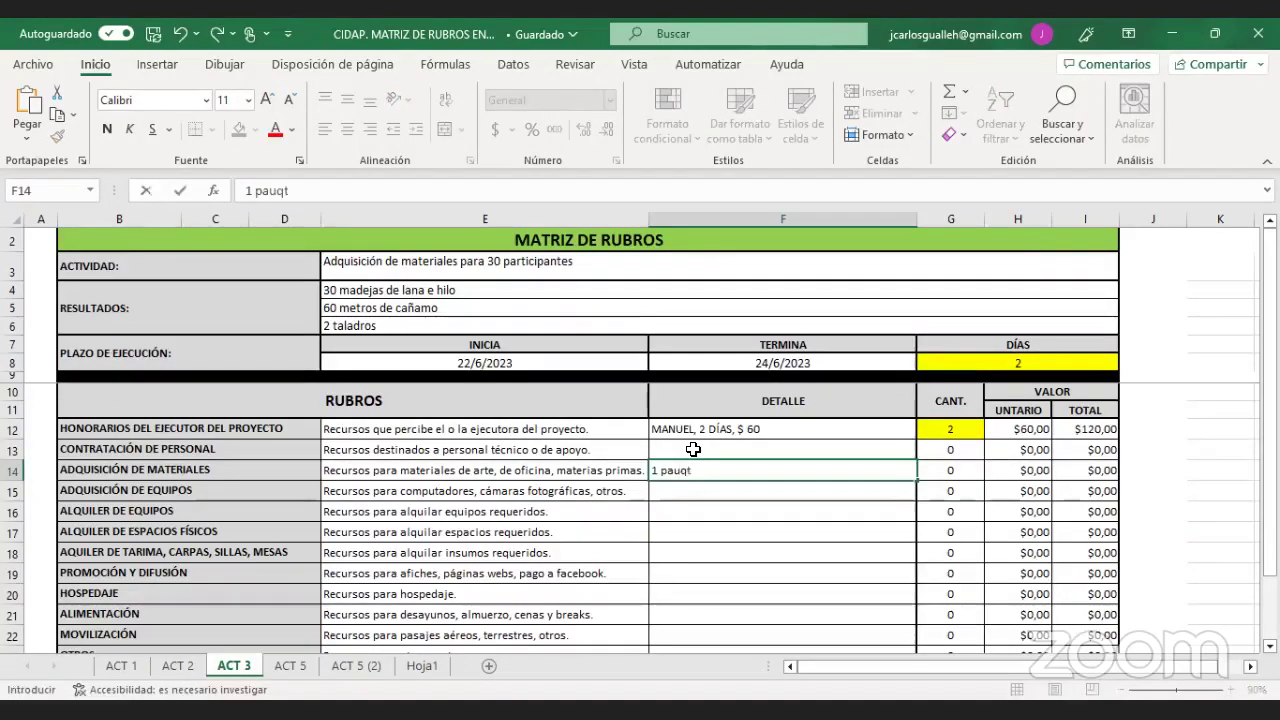
key(BackSpace)
key(BackSpace)
key(BackSpace)
key(BackSpace)
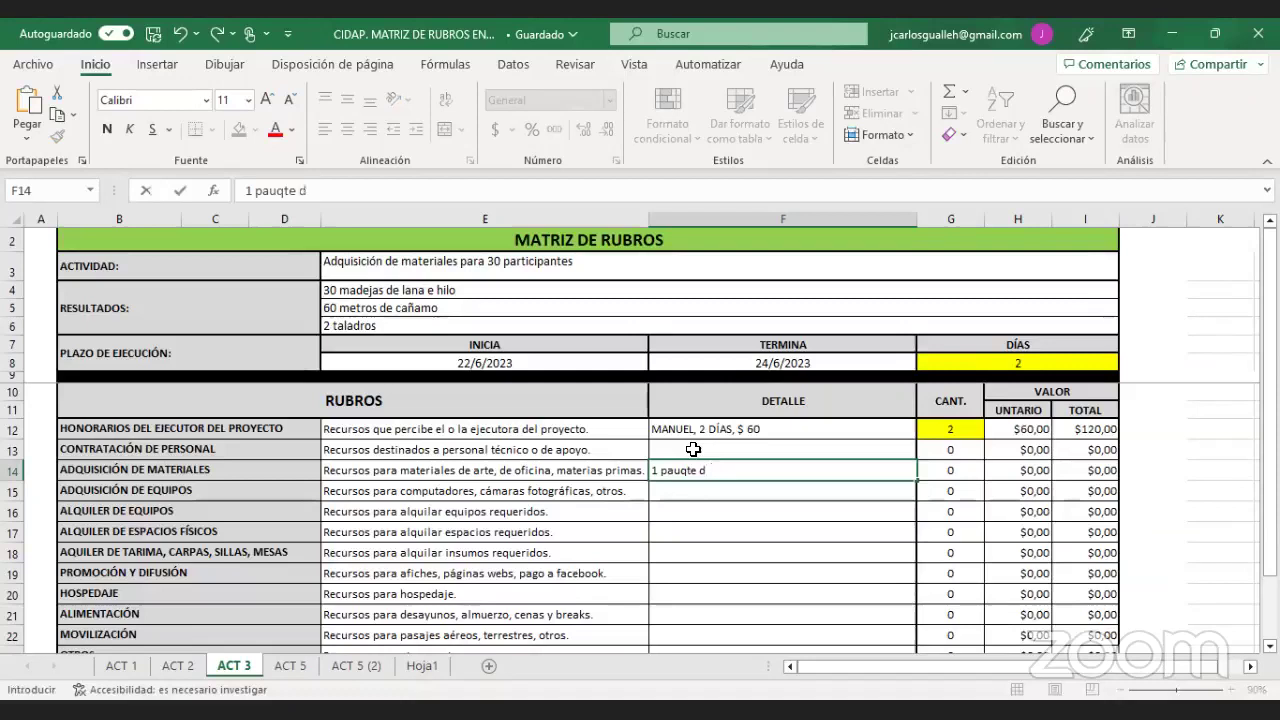
text(que)
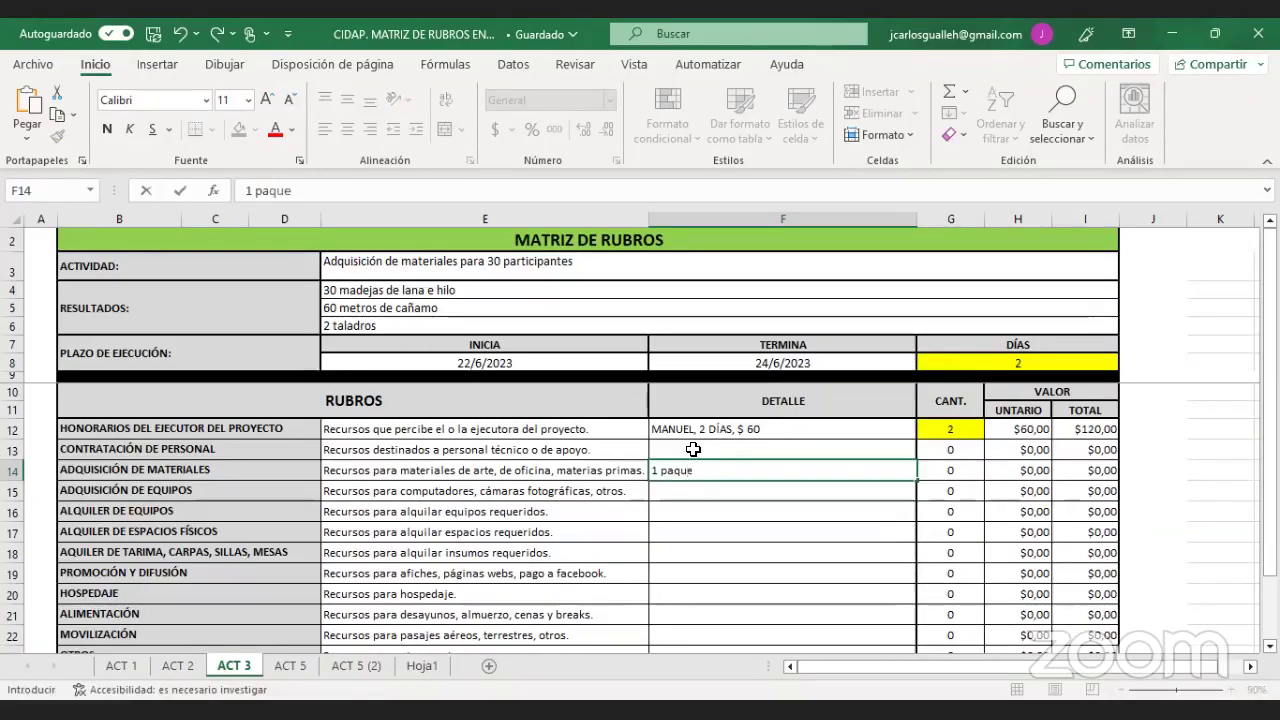
text(te de materiales)
- Set the materials quantity in G14 to 1 and the unit value in H14 to 150
click(949, 470)
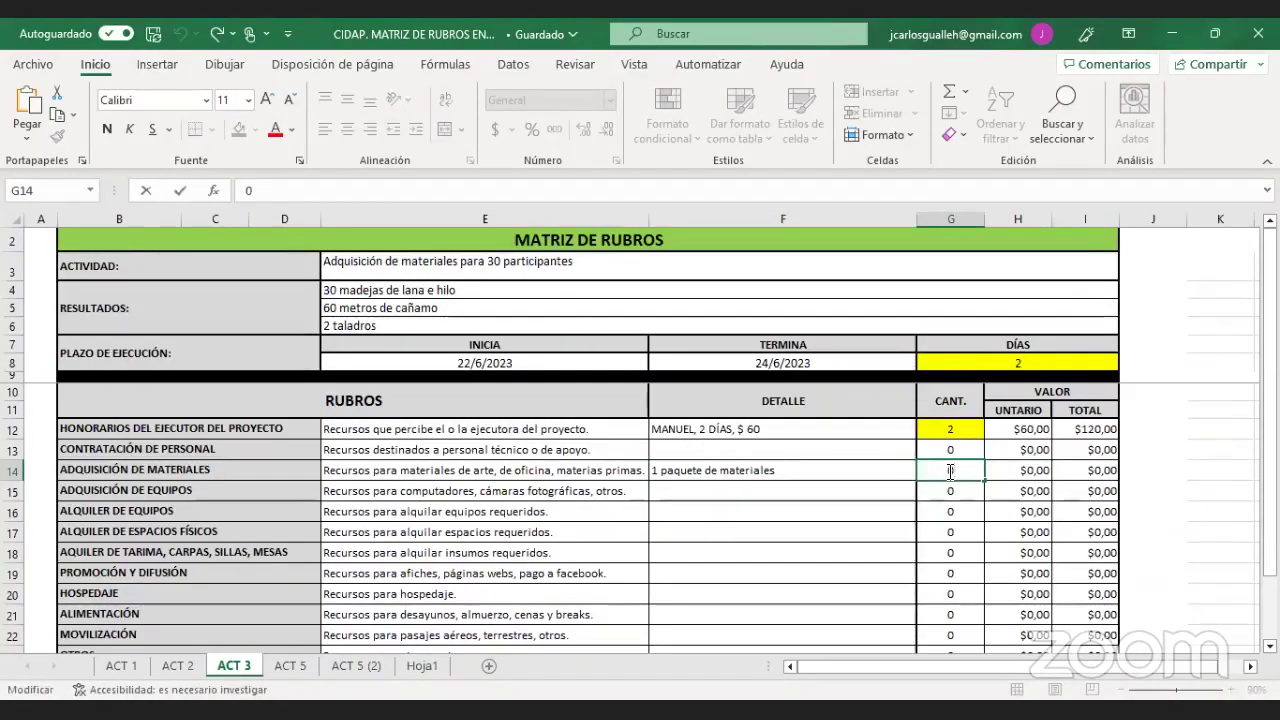
key(BackSpace)
click(900, 490)
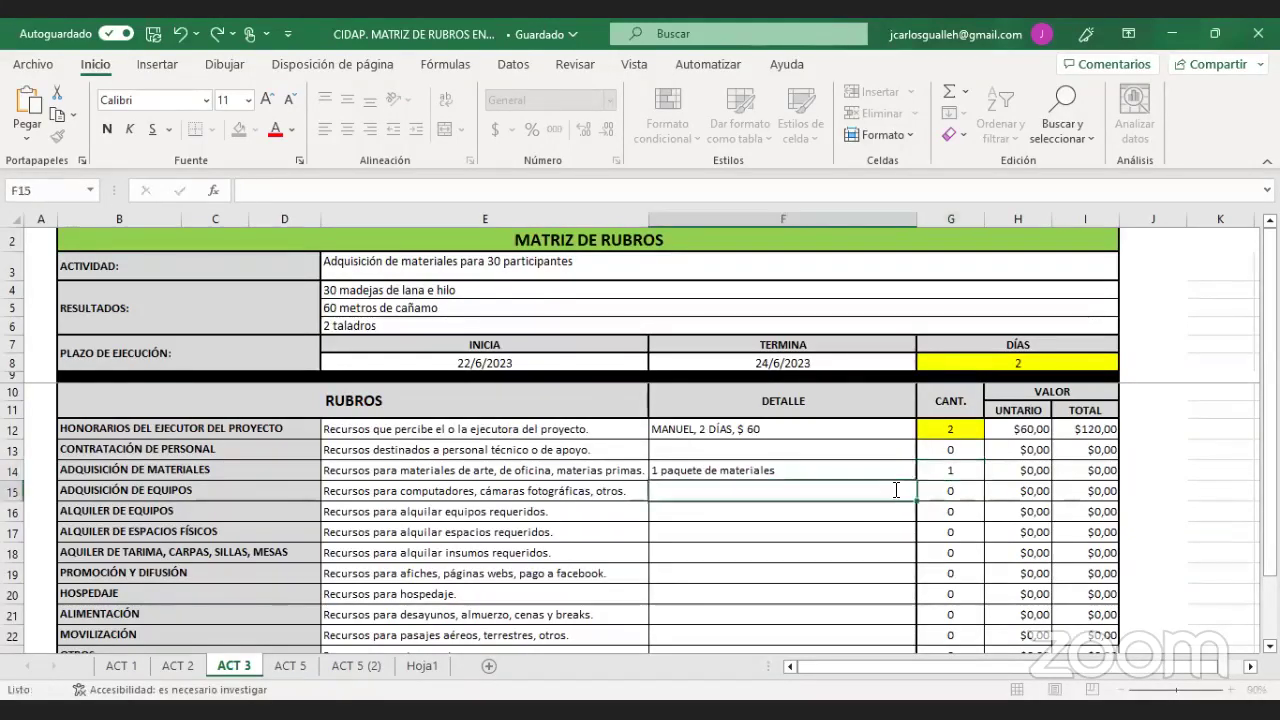
click(1023, 470)
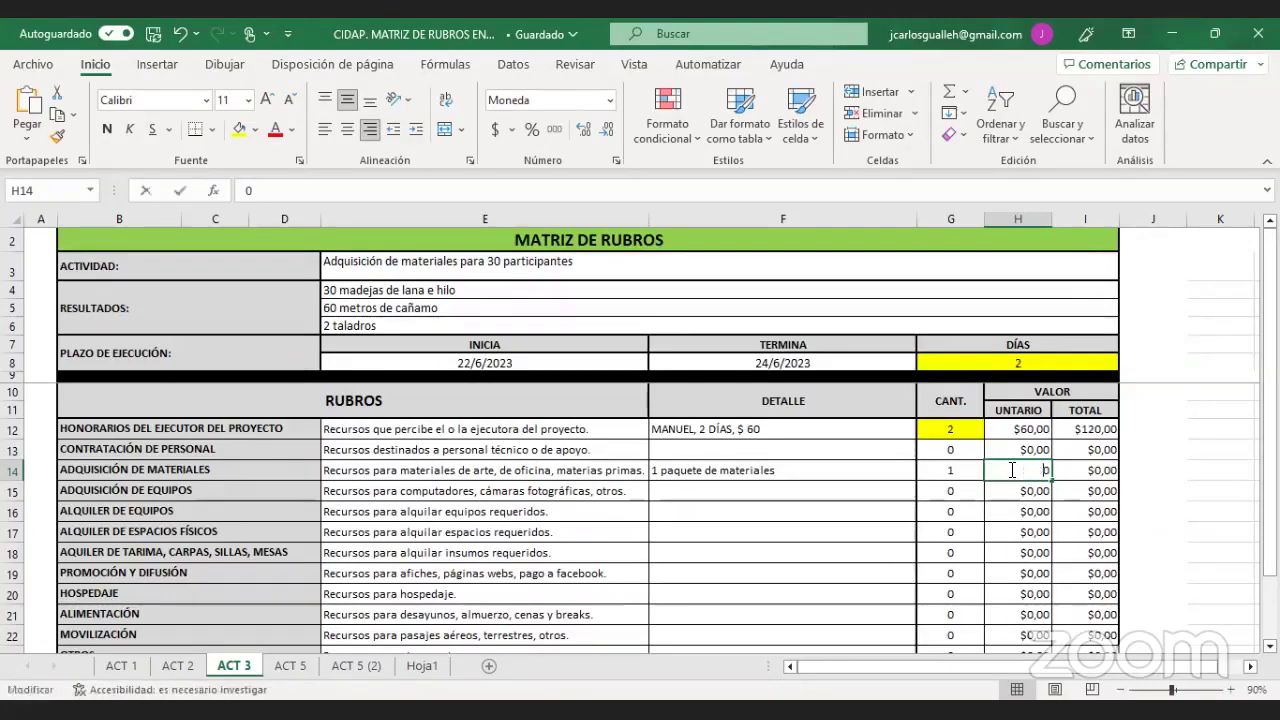
double_click(1010, 470)
text(150)
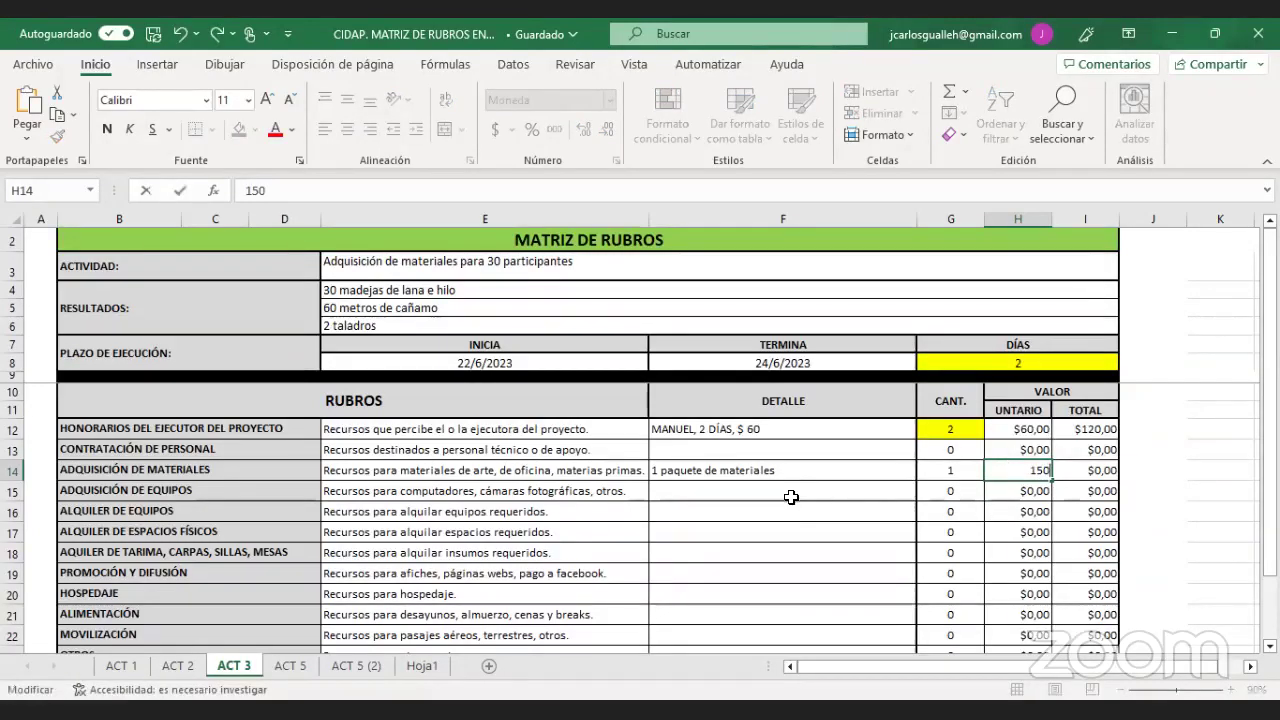
click(791, 500)
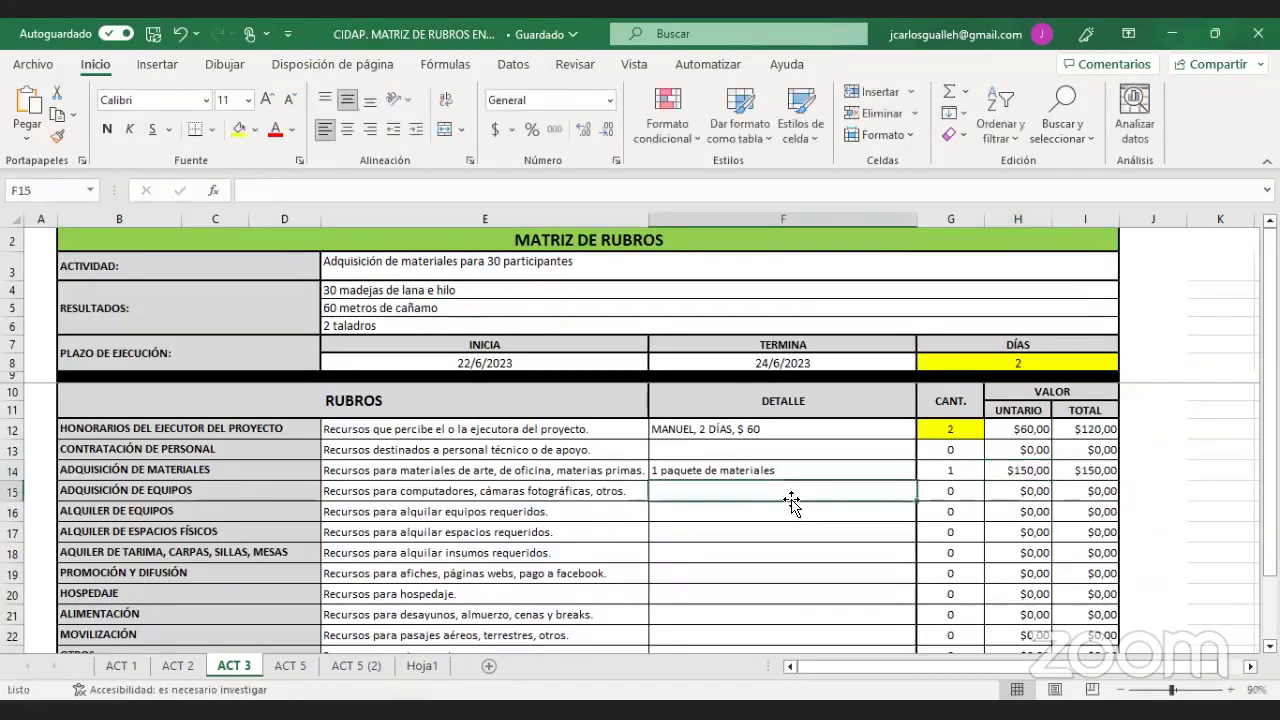
- Enter "2 taladros" as the ADQUISICIÓN DE EQUIPOS detail in F15
click(181, 492)
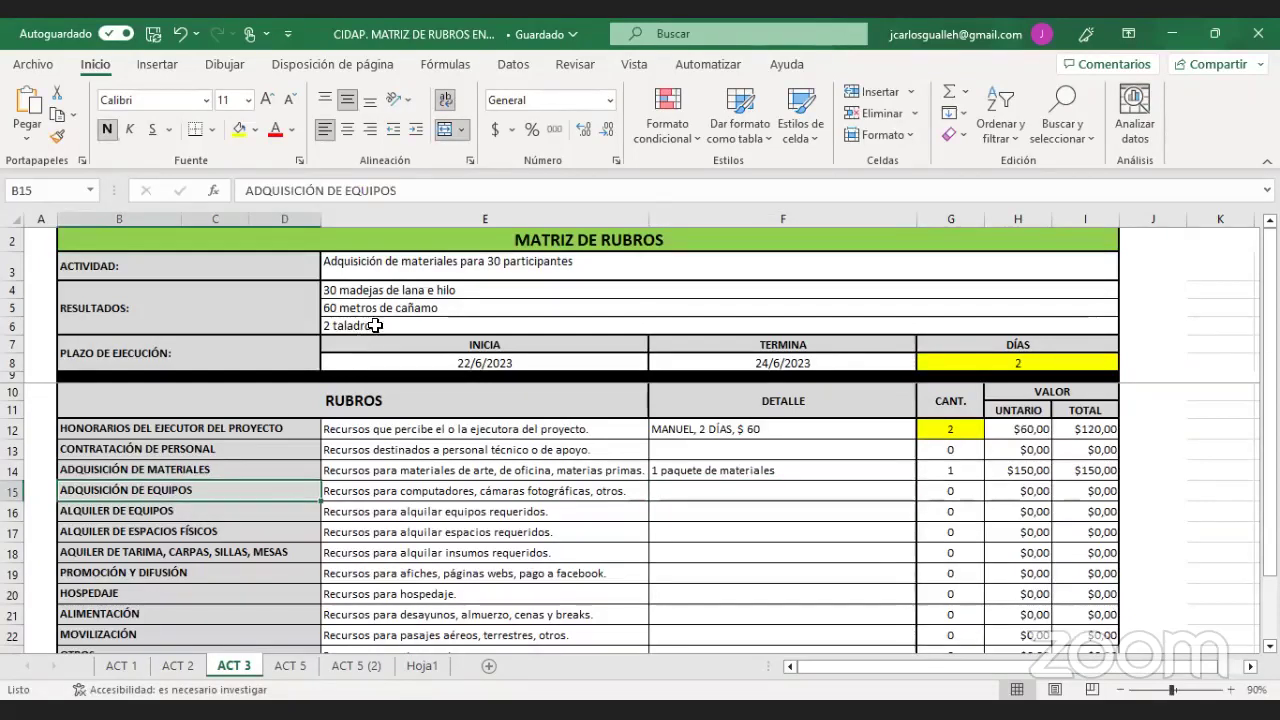
click(659, 493)
text(2)
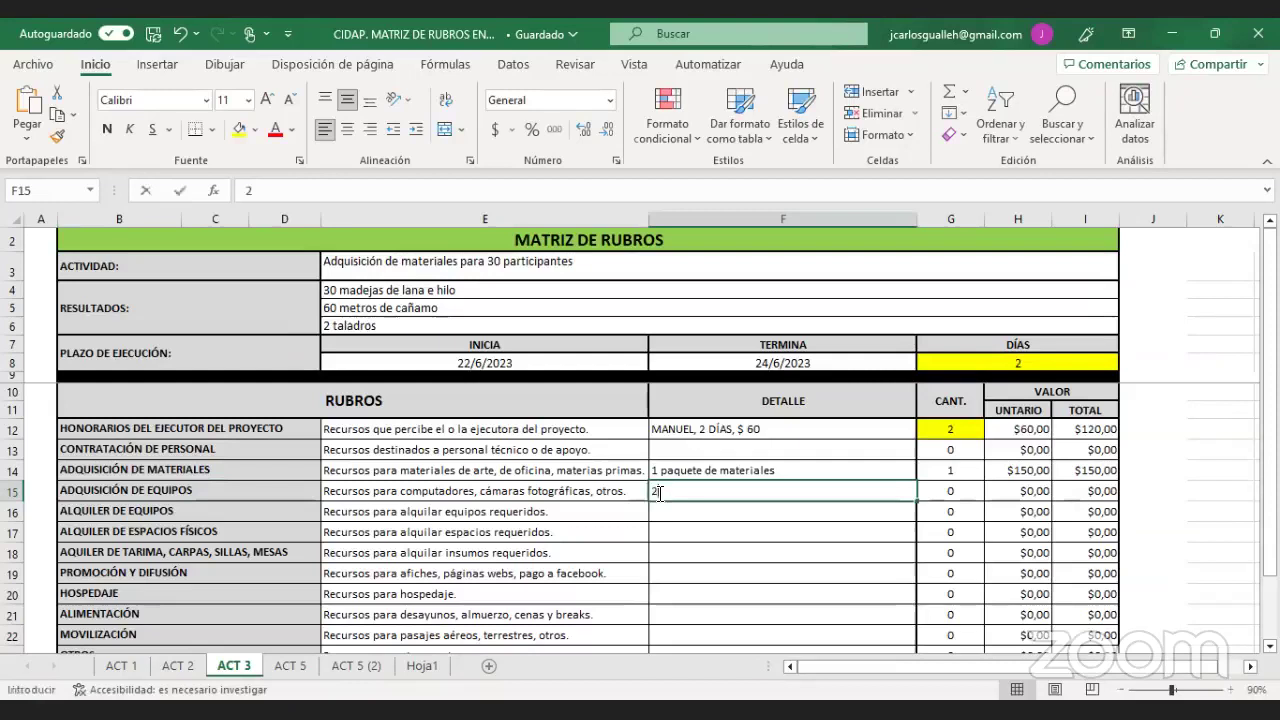
text( taladros)
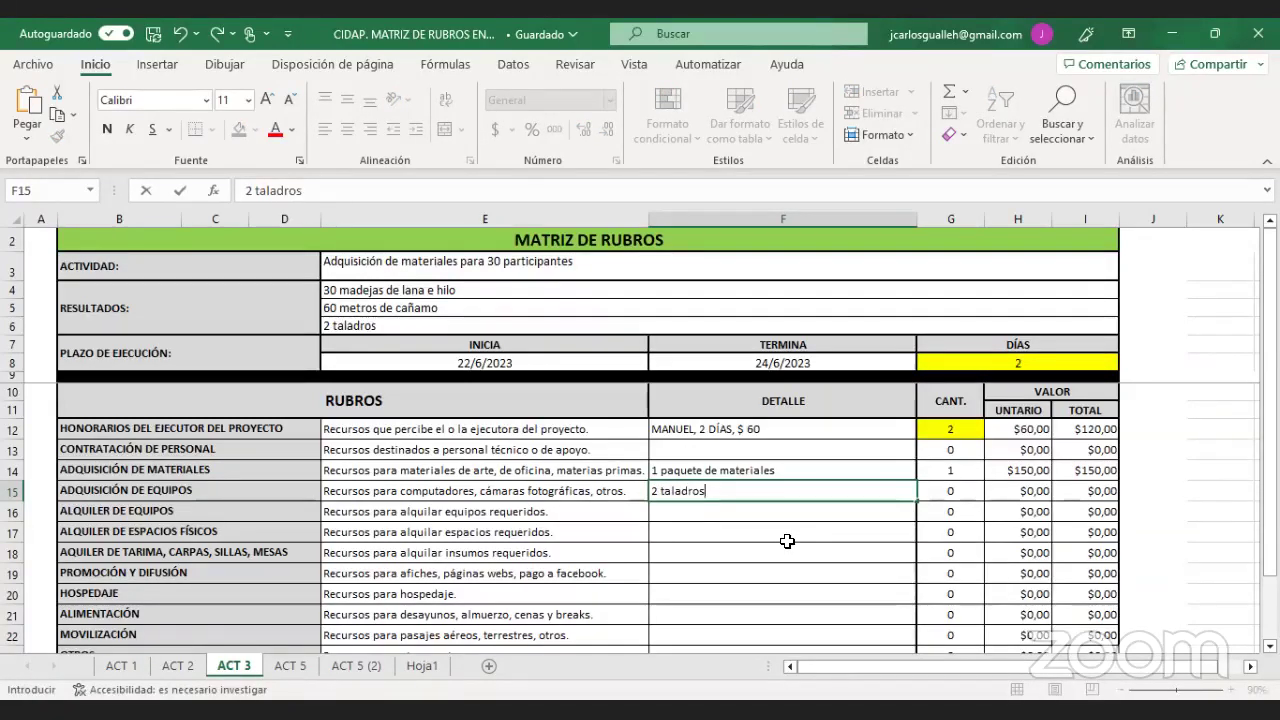
- Set the drills' quantity in G15 to 2 and their unit value in H15 to 140
click(951, 491)
text(2)
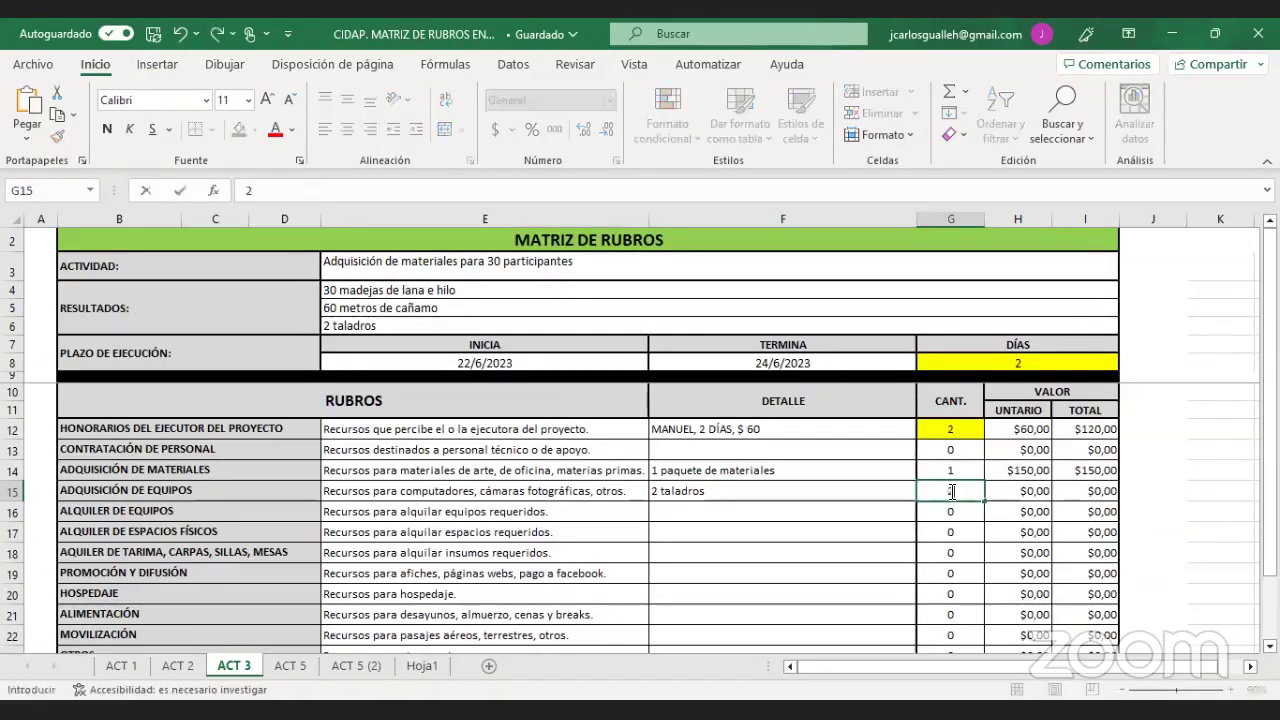
key(Tab)
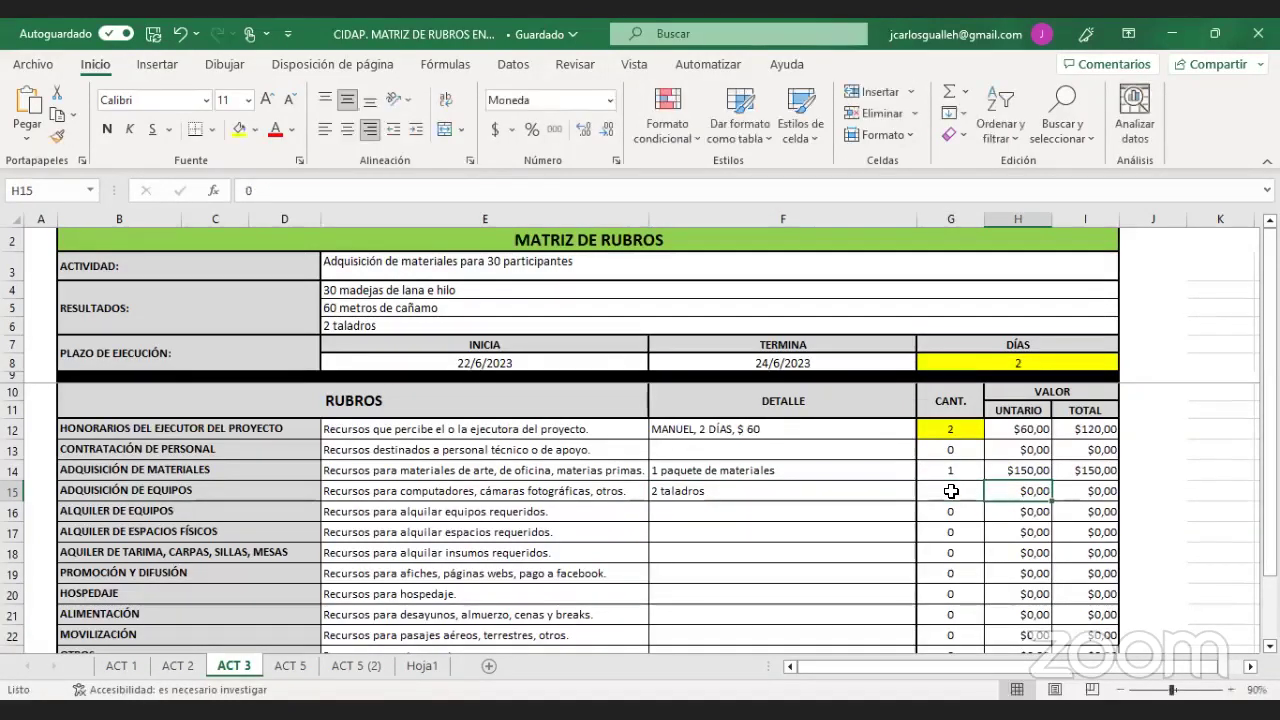
text(14)
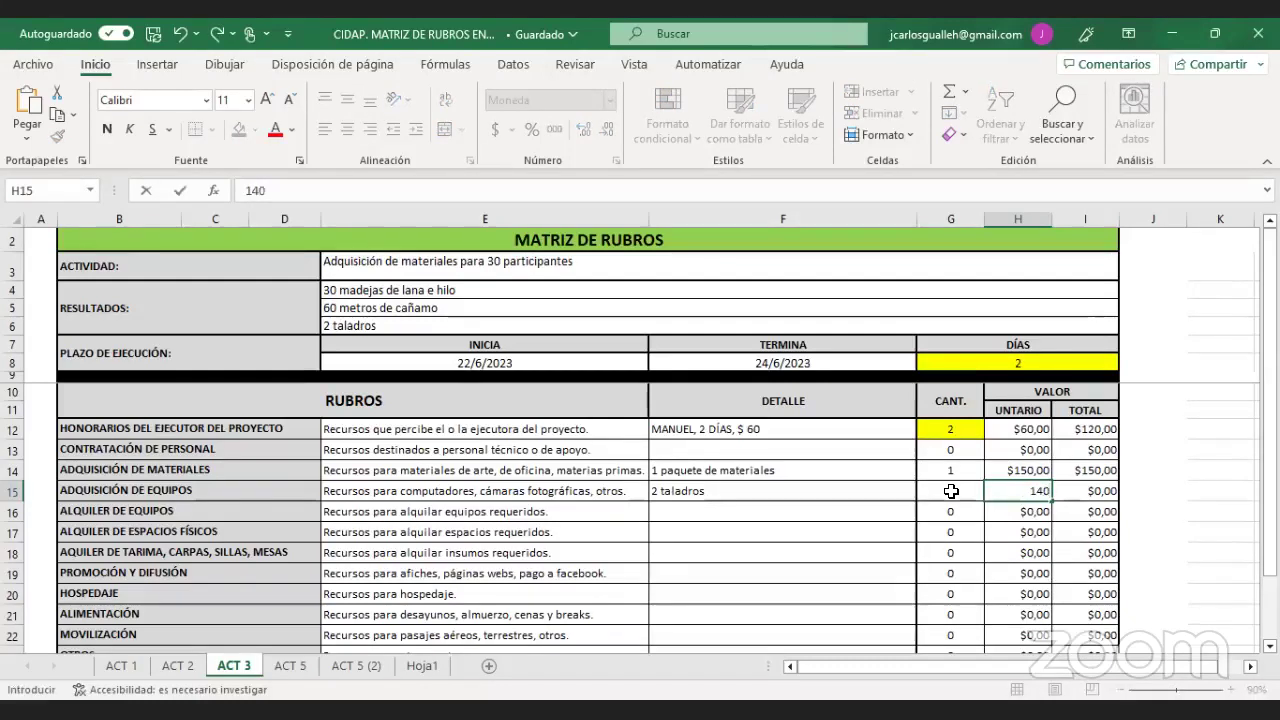
text(0)
click(741, 510)
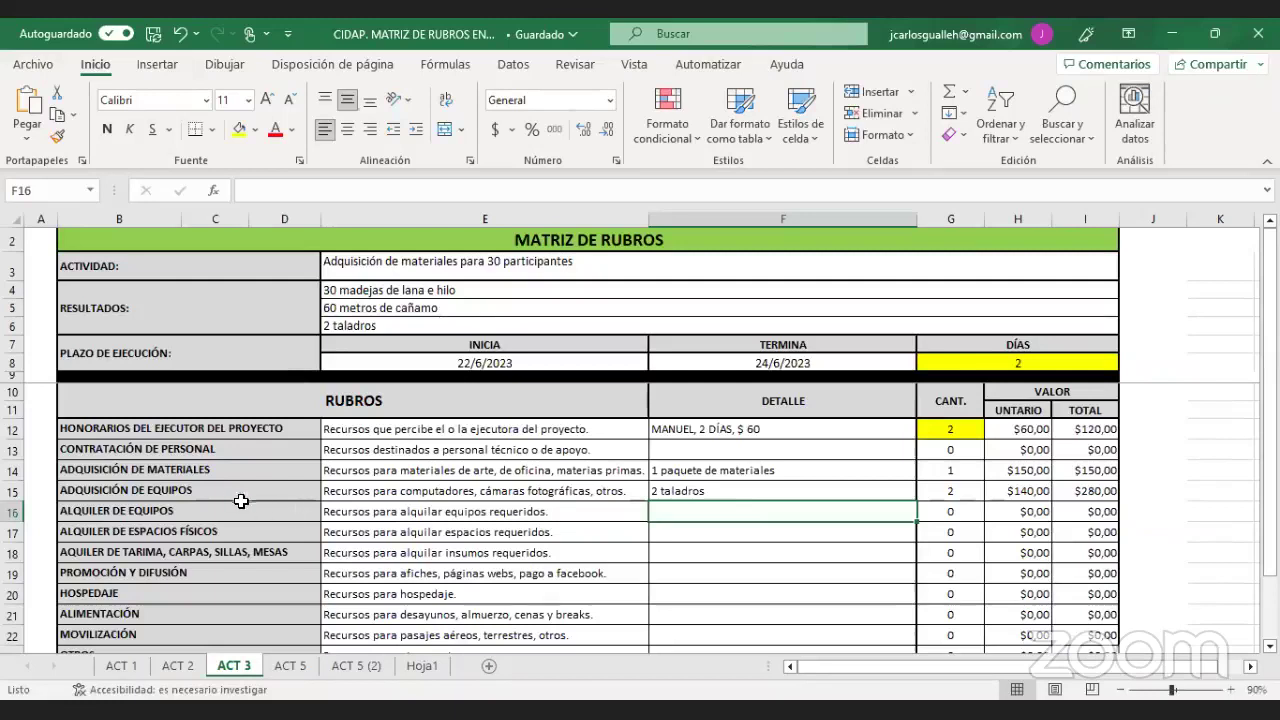
- Review the remaining budget items from ADQUISICIÓN DE EQUIPOS down to the TOTAL row, ending on MOVILIZACIÓN
click(708, 498)
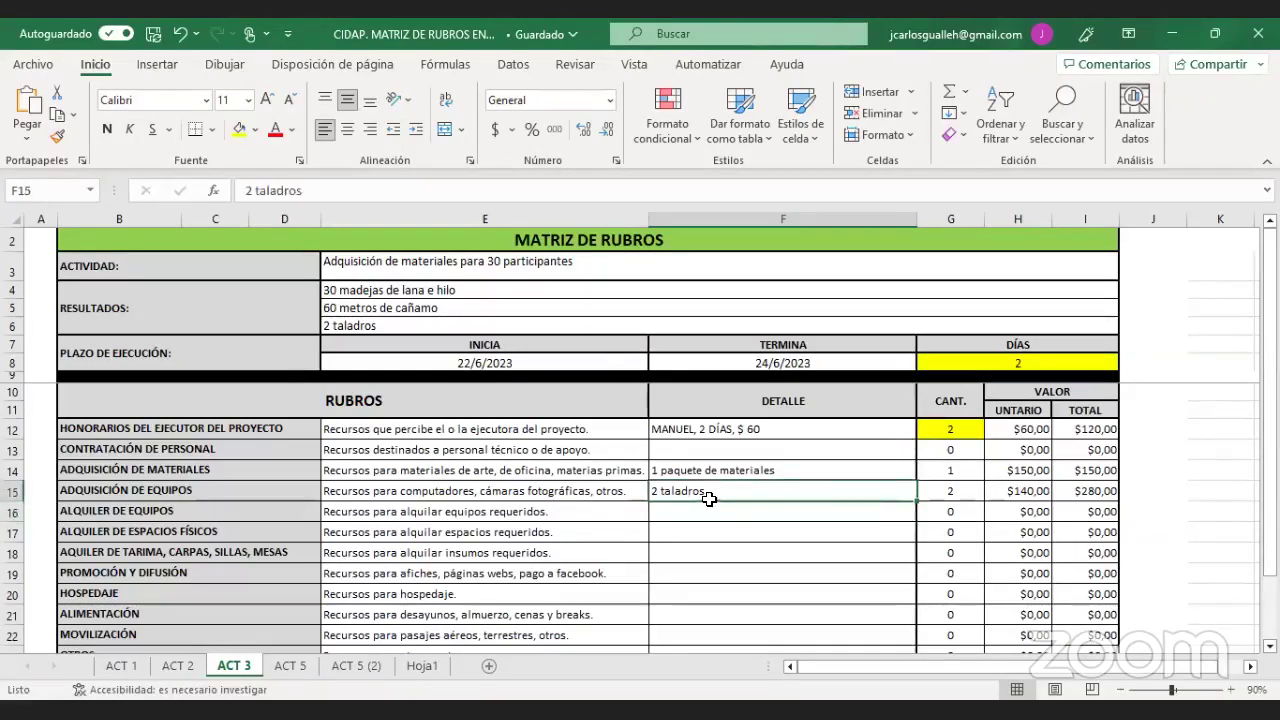
click(163, 510)
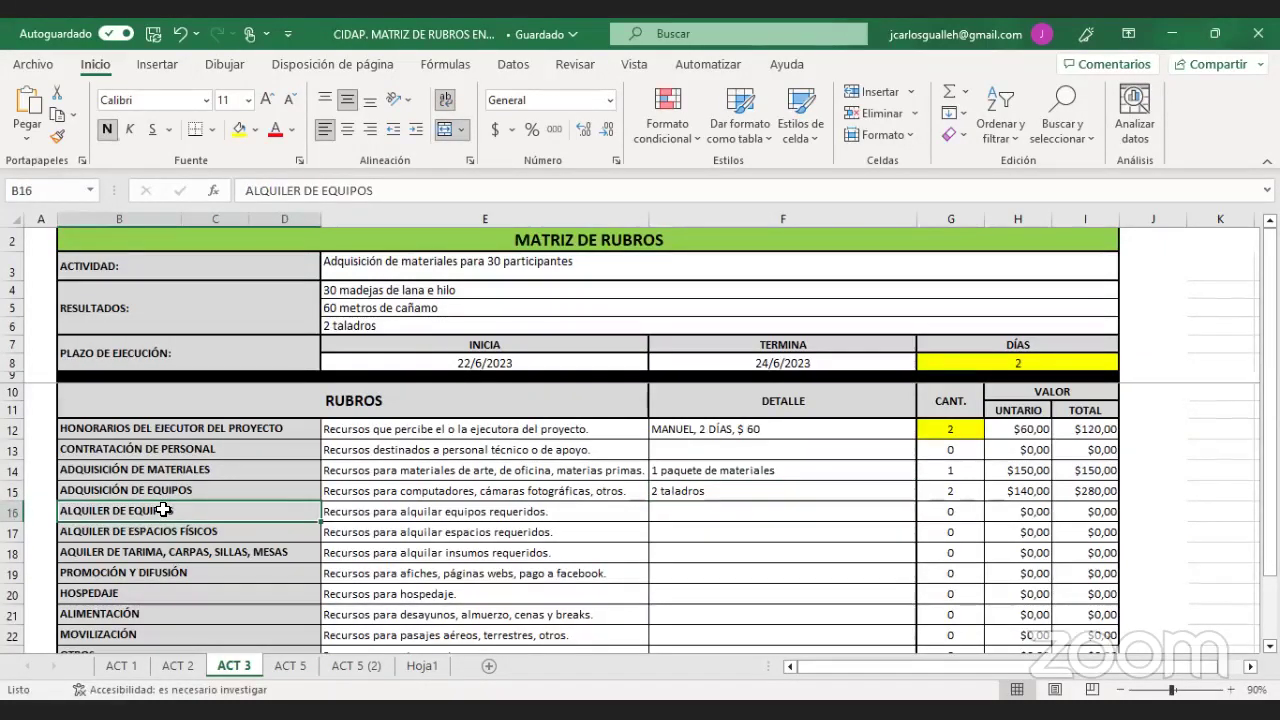
key(Down)
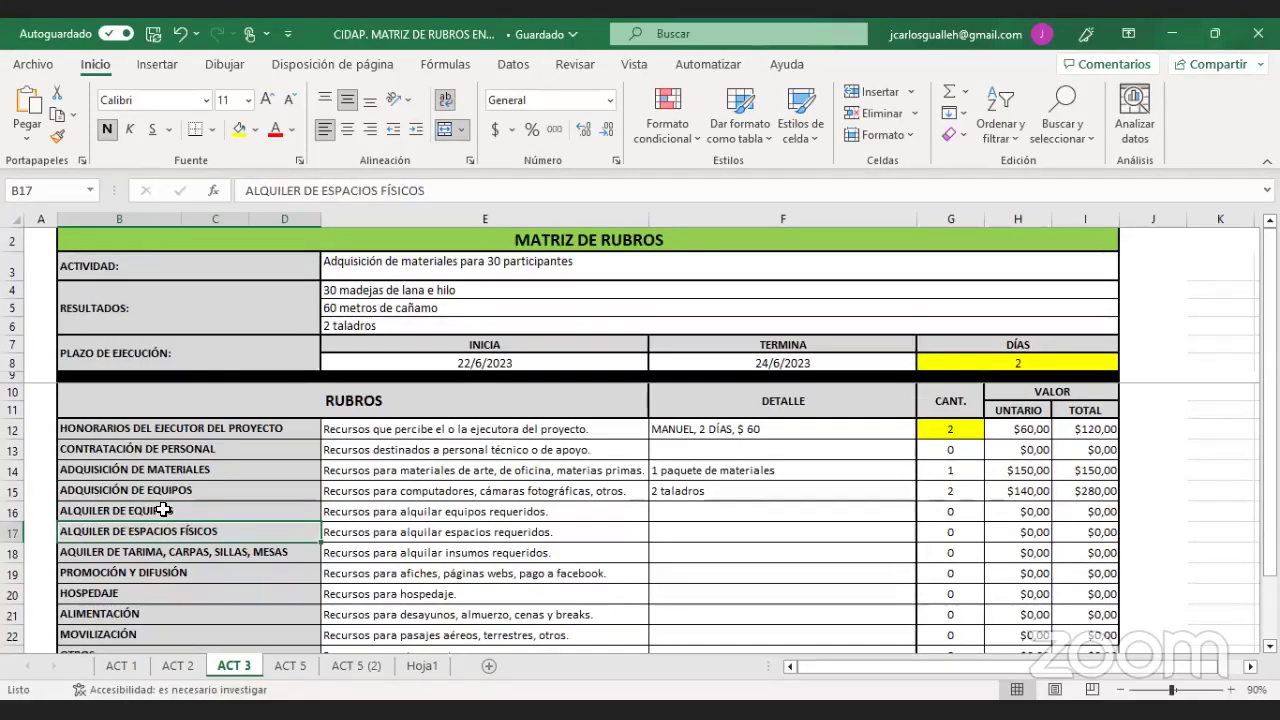
key(Down)
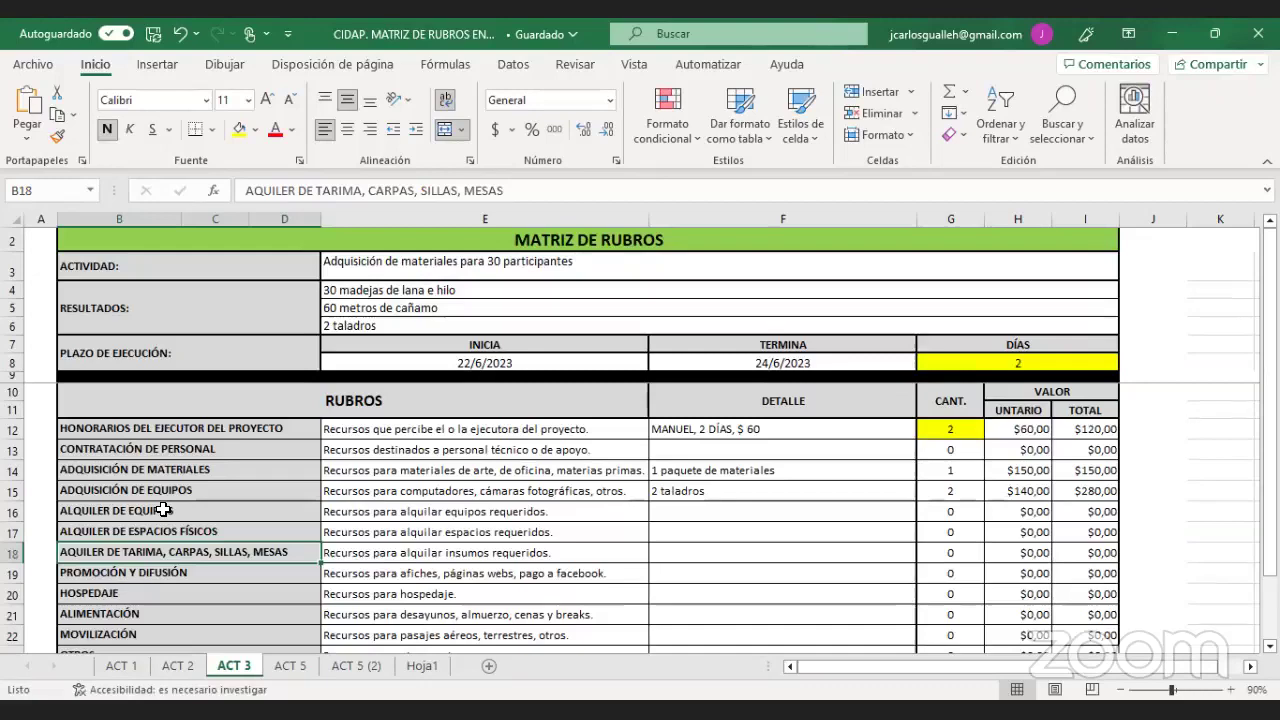
key(Down)
key(Down)
key(Down)
key(Down)
key(Down)
key(Down)
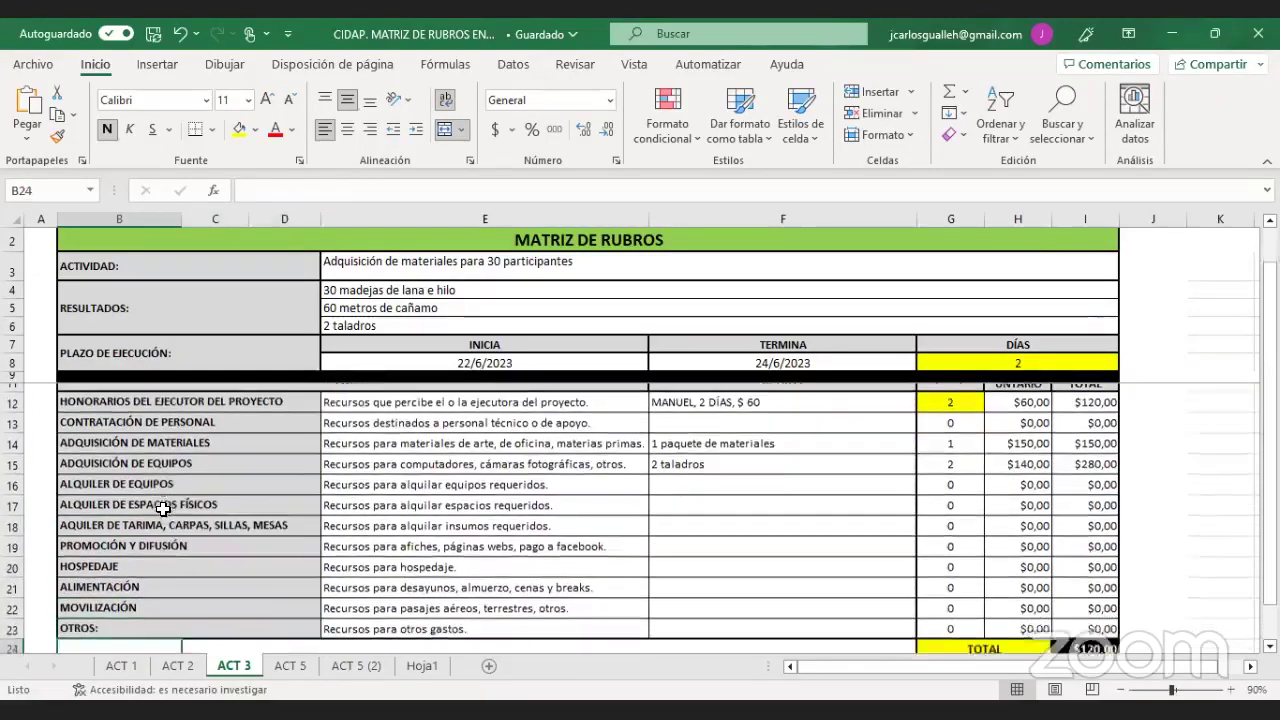
click(215, 600)
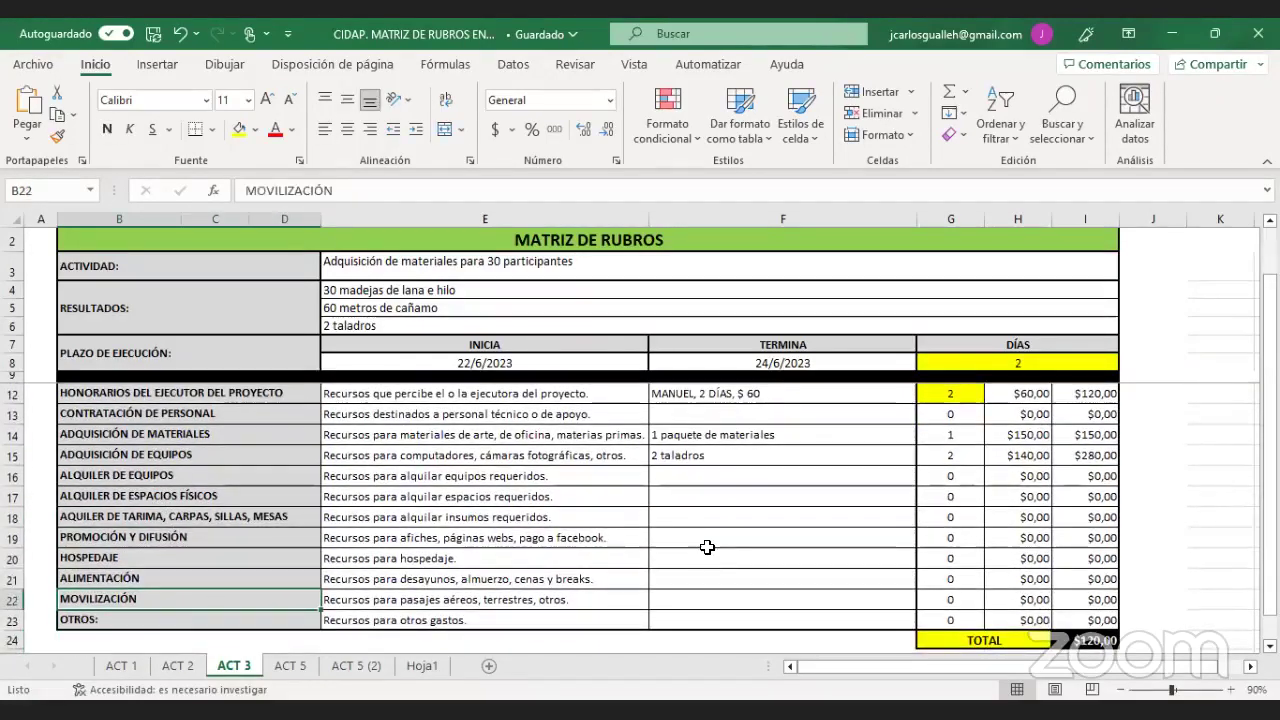
- Review the ACT 3 item rows from MOVILIZACIÓN up to HONORARIOS DEL EJECUTOR DEL PROYECTO, including its unit value in H12
click(693, 599)
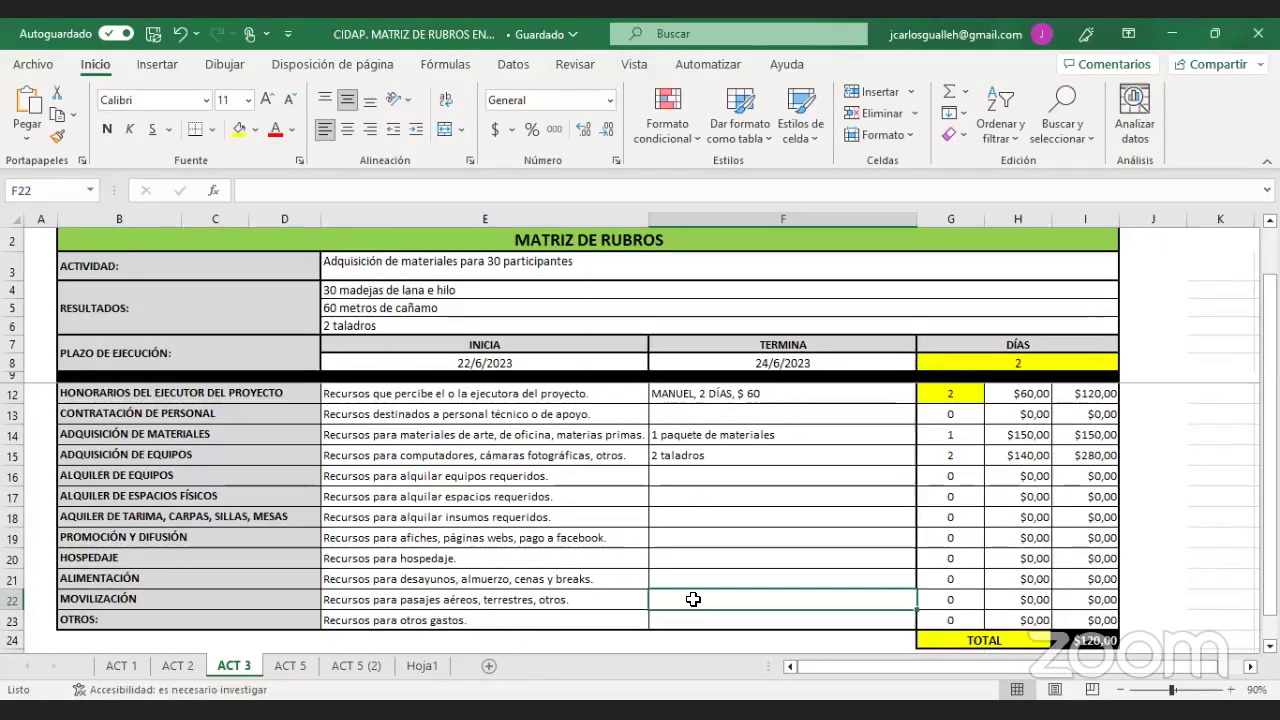
key(Up)
key(Up)
key(Up)
key(Up)
key(Up)
key(Up)
key(Up)
key(Up)
key(Up)
key(Up)
key(Up)
key(Up)
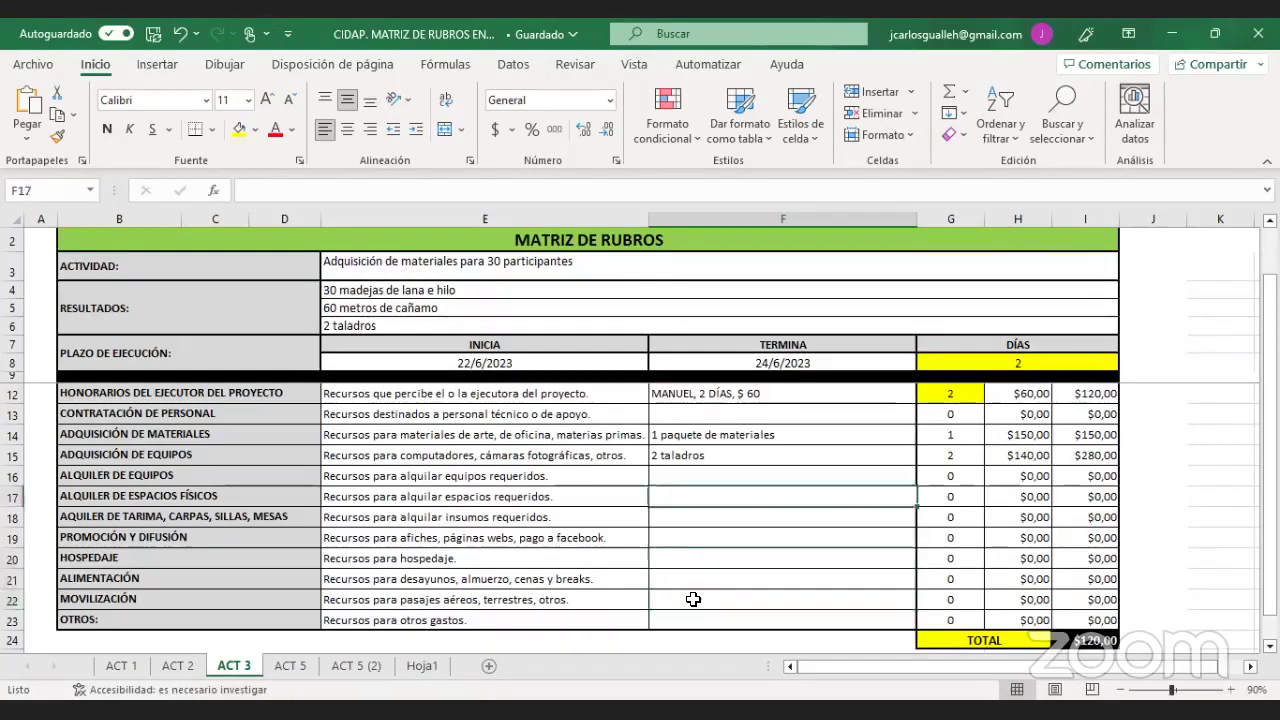
key(Up)
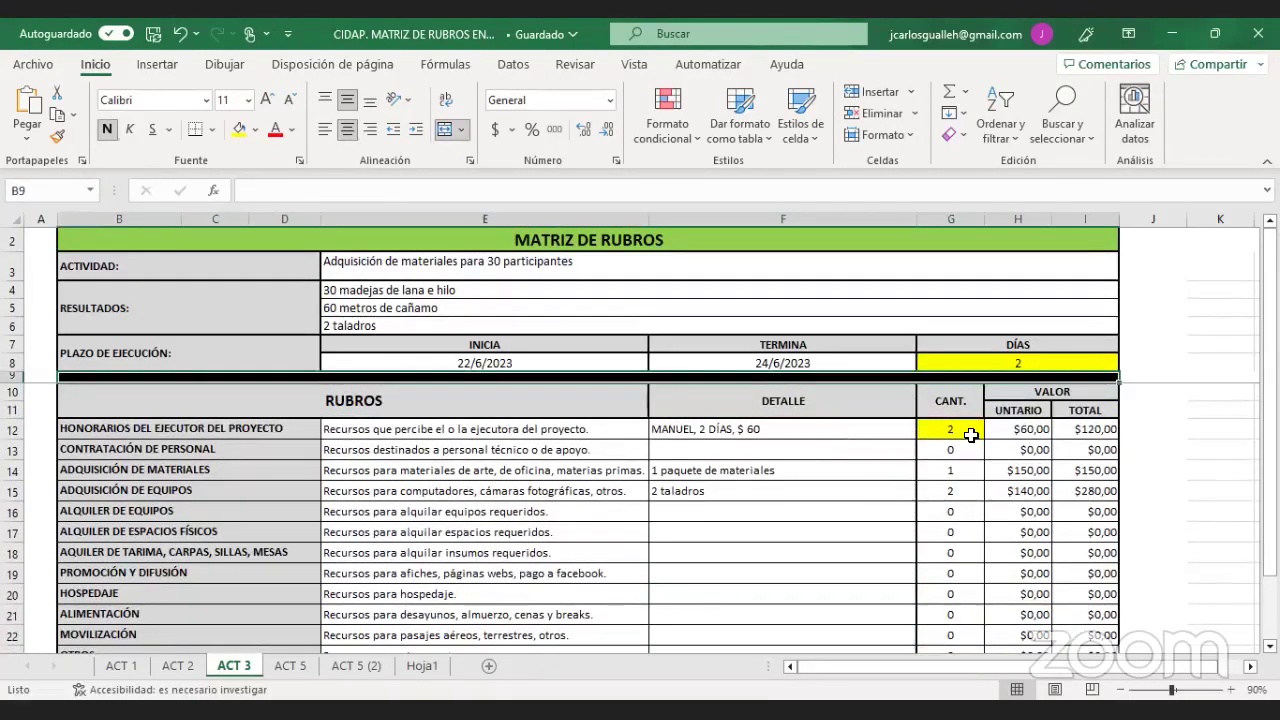
right_click(1034, 432)
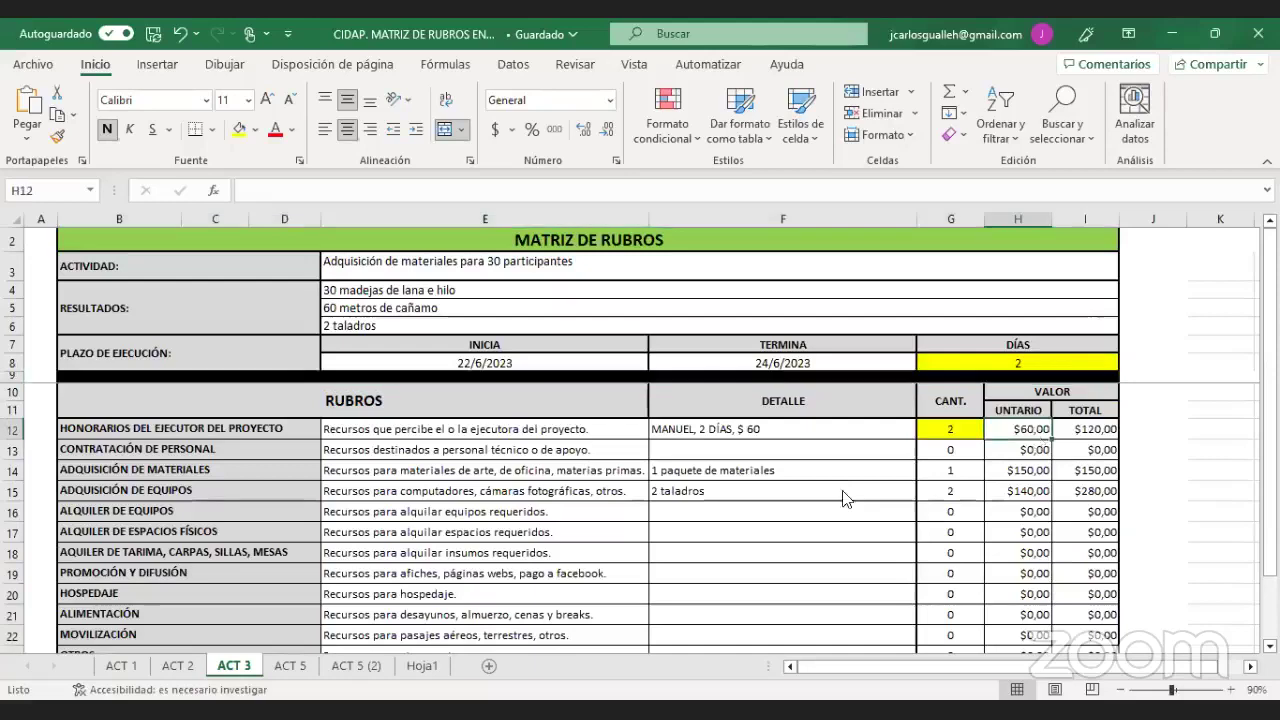
right_click(773, 535)
key(Escape)
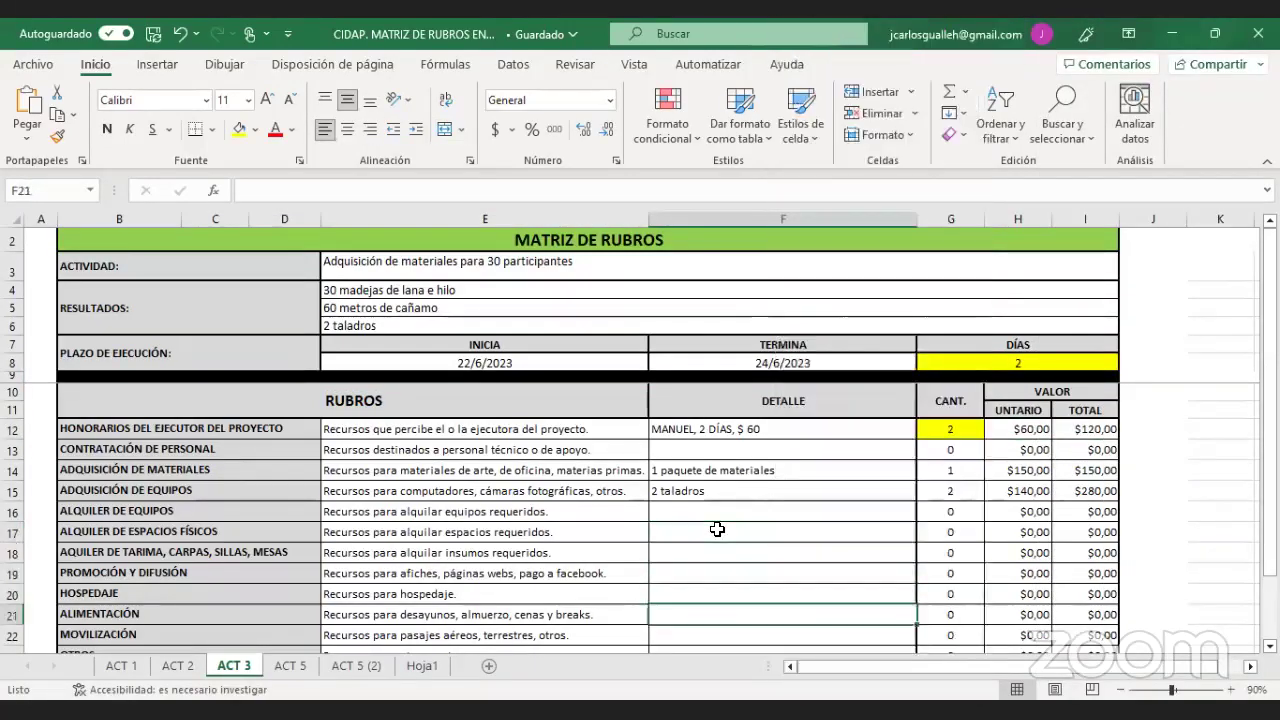
- Enter "taxi" as the OTROS detail in F23
key(Down)
key(Down)
key(Down)
key(Down)
key(Down)
key(Down)
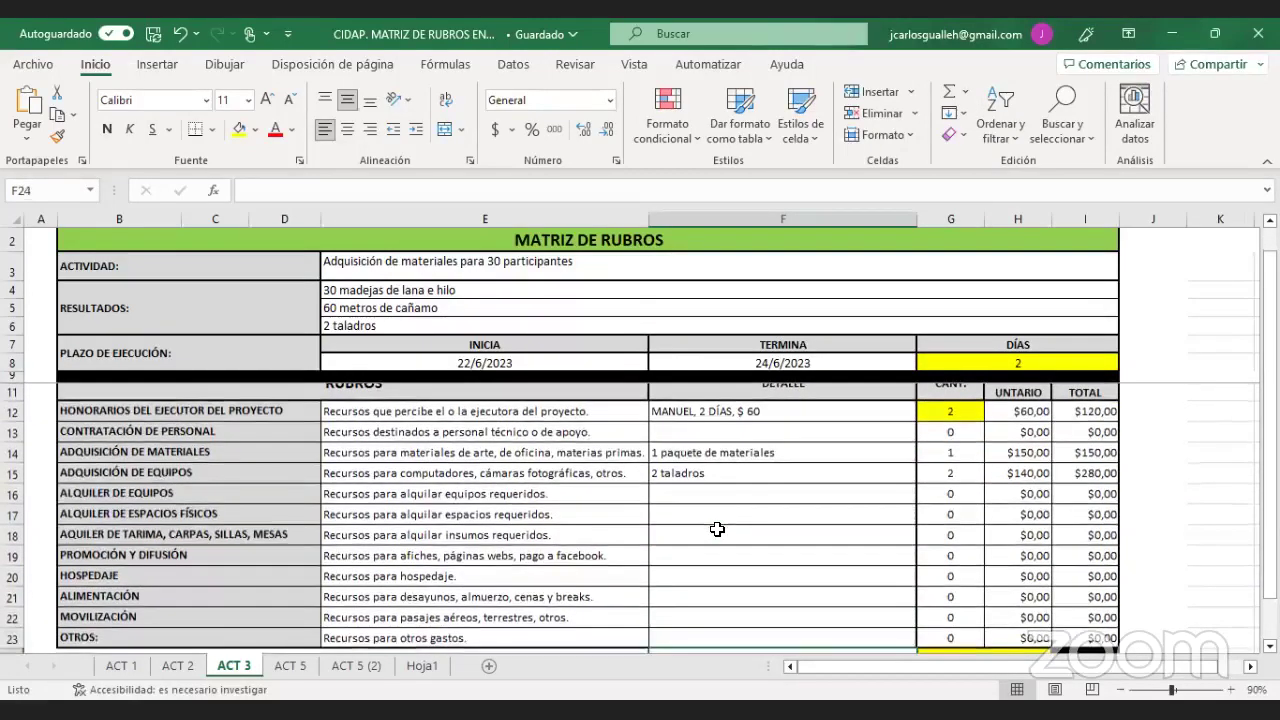
key(Down)
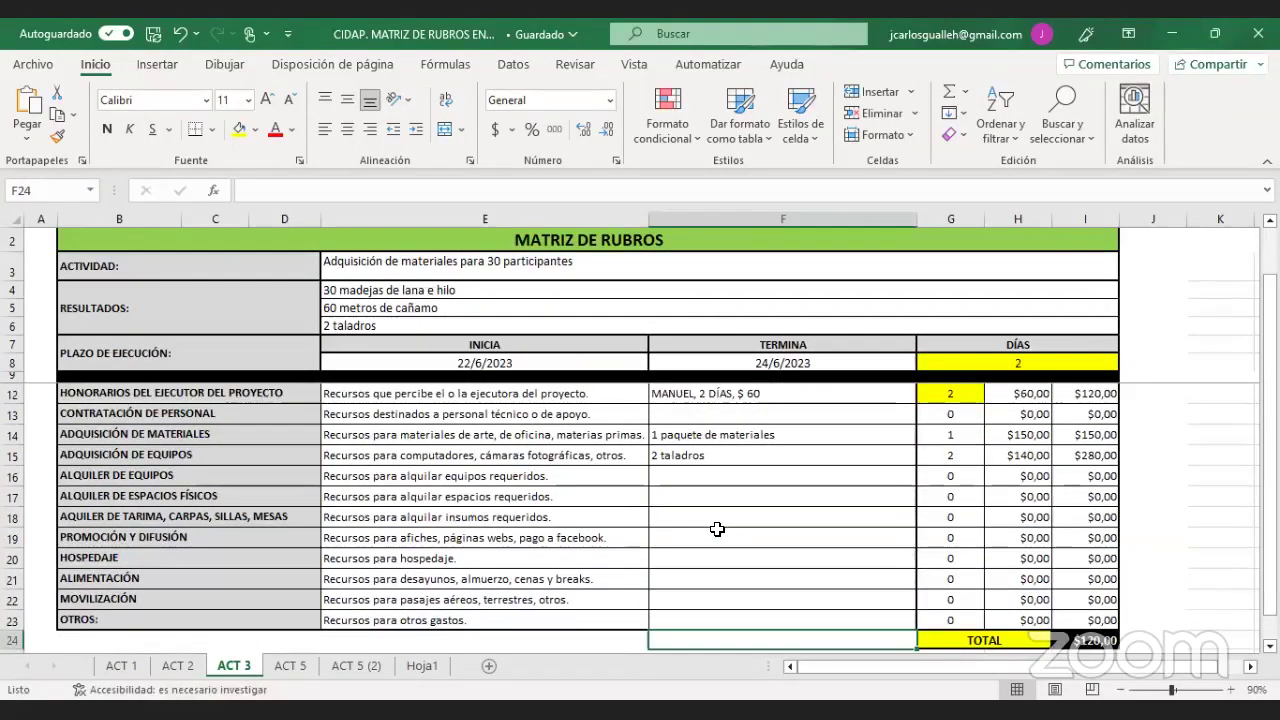
click(692, 618)
text(taxi)
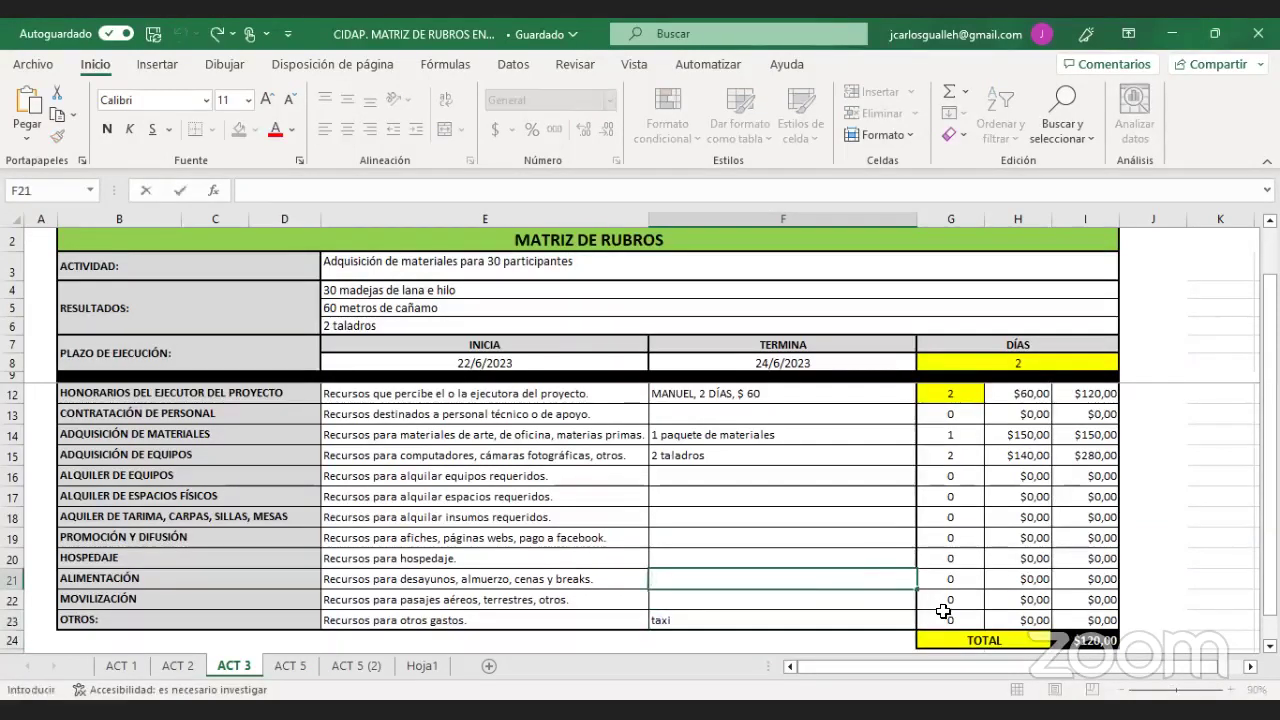
- Set the taxi's quantity in G23 to 1 and its unit value in H23 to 20
click(947, 615)
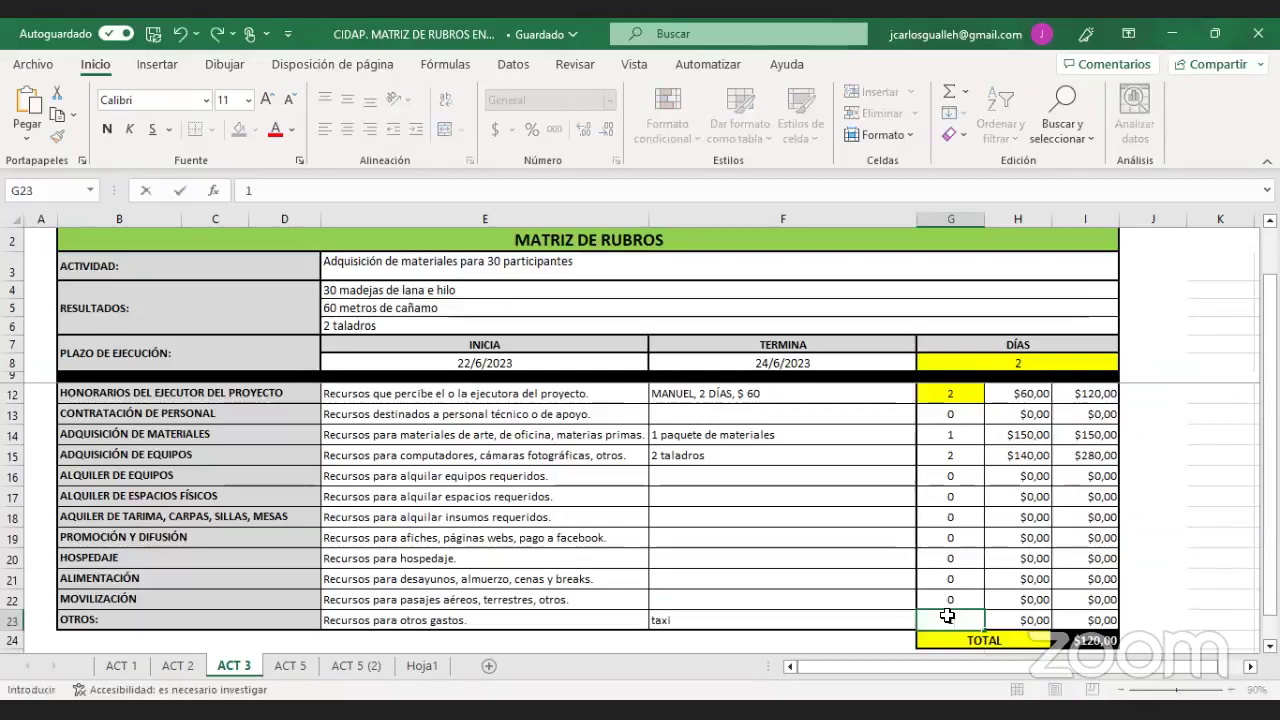
key(Tab)
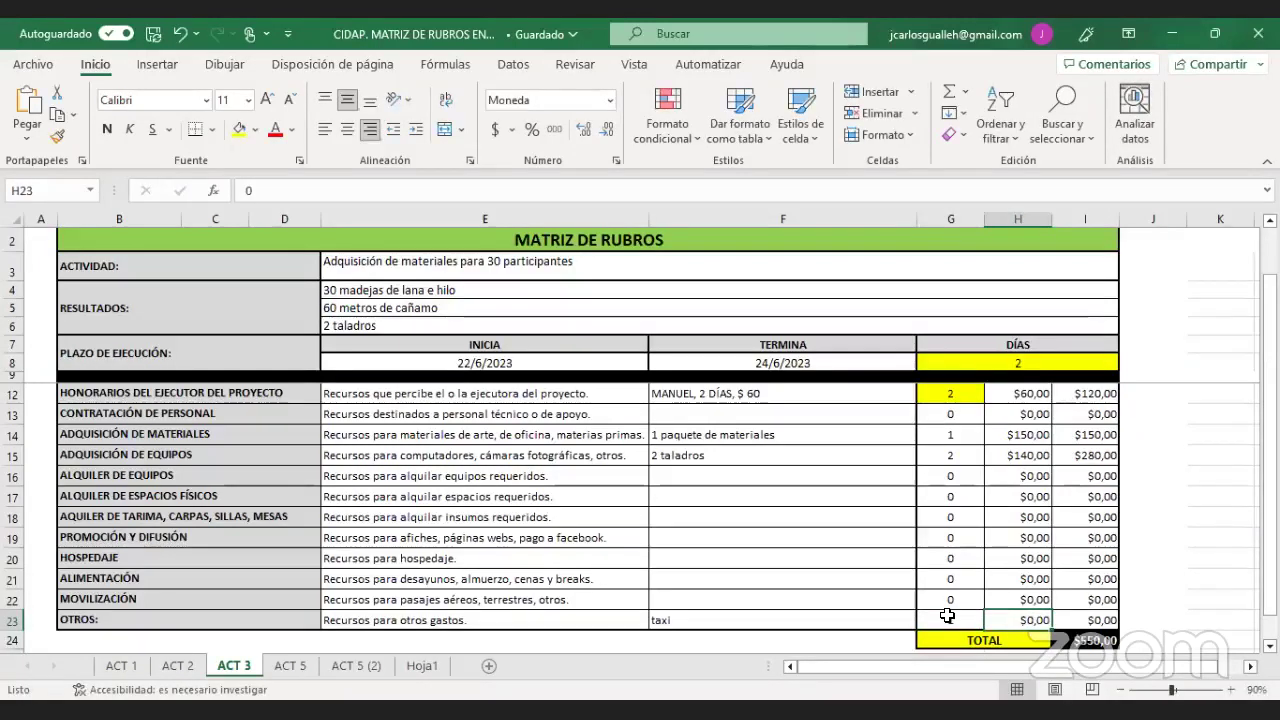
text(20)
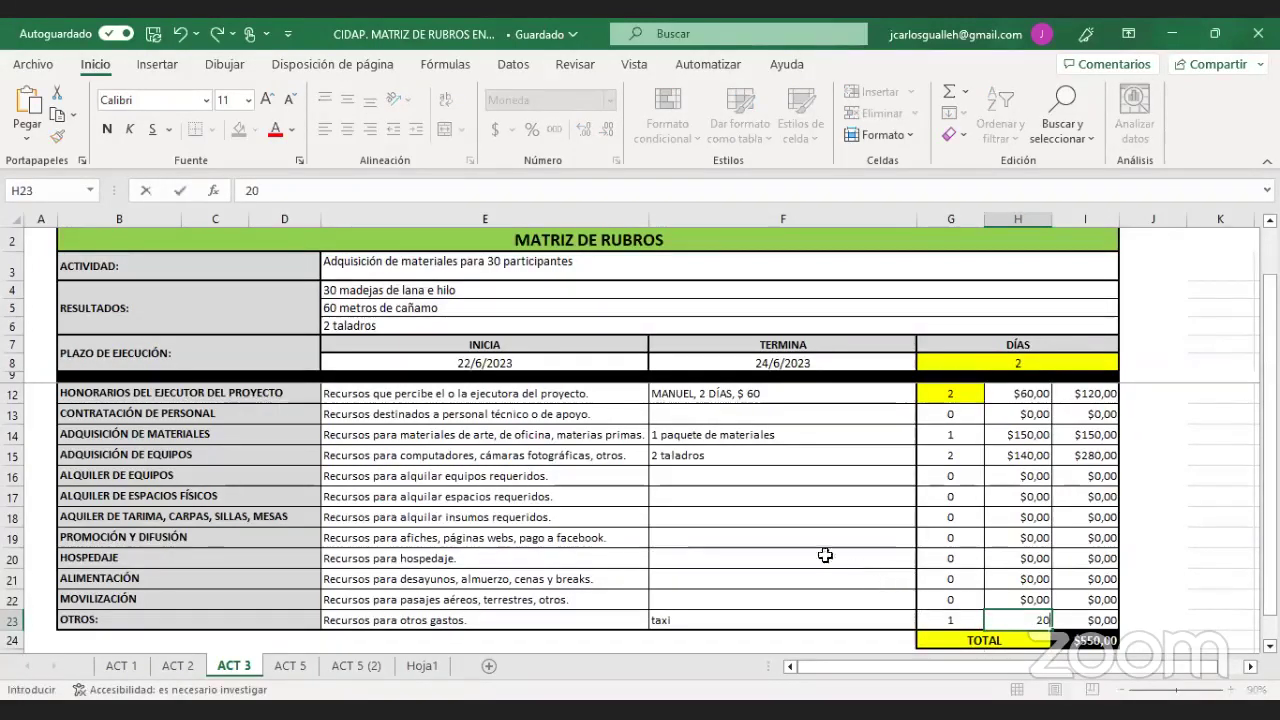
click(786, 537)
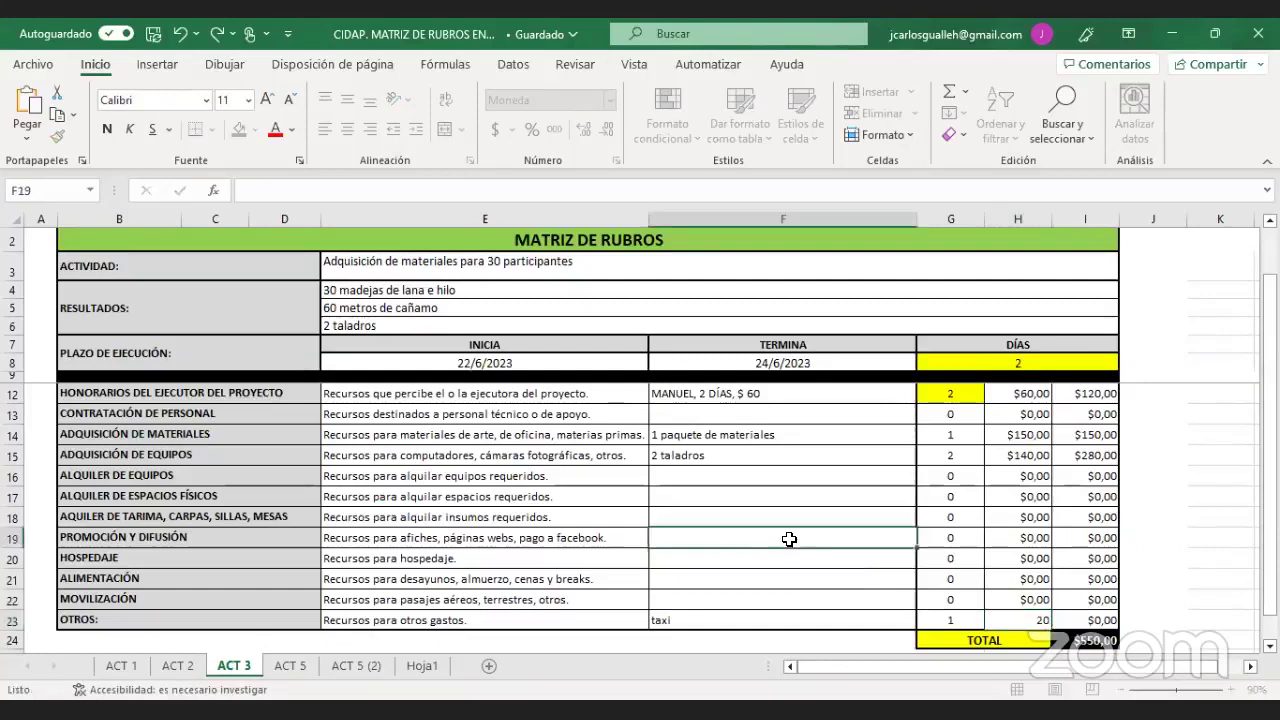
- Check the TOTAL formula in I24 together with the materials detail in F14 and the unit values in H14:H15
click(1095, 643)
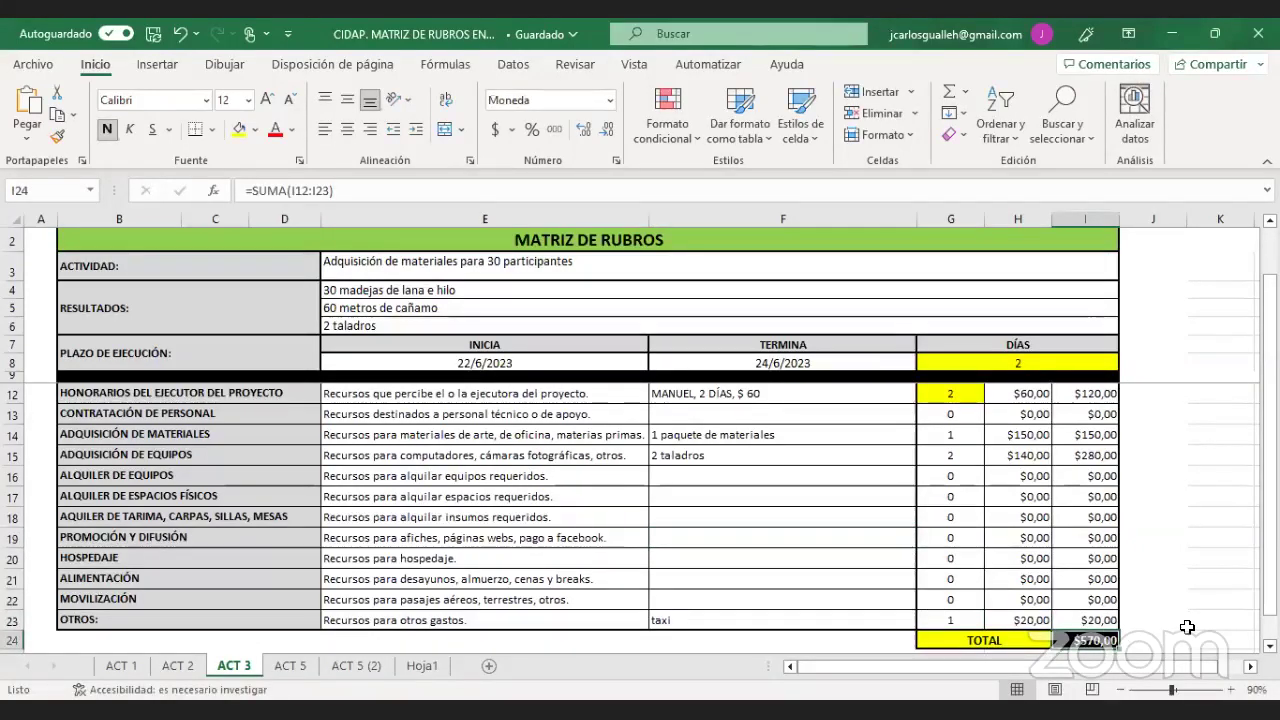
drag(1268, 575, 1268, 561)
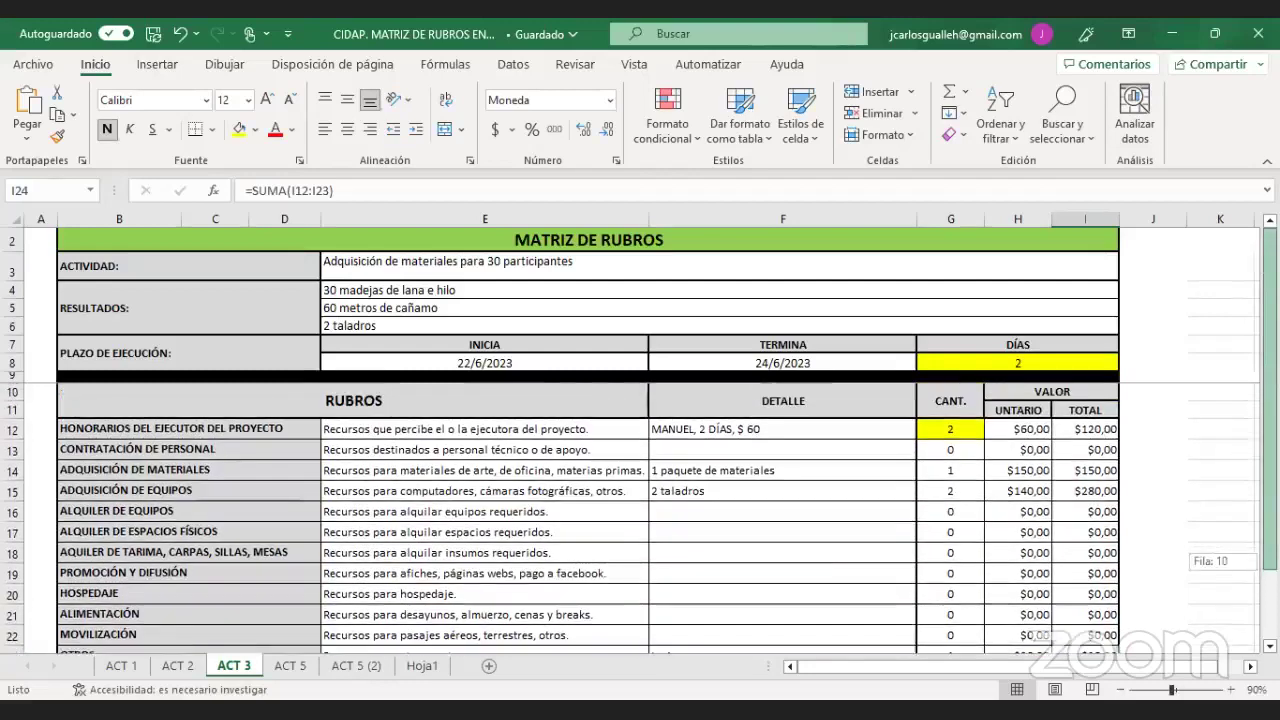
click(783, 475)
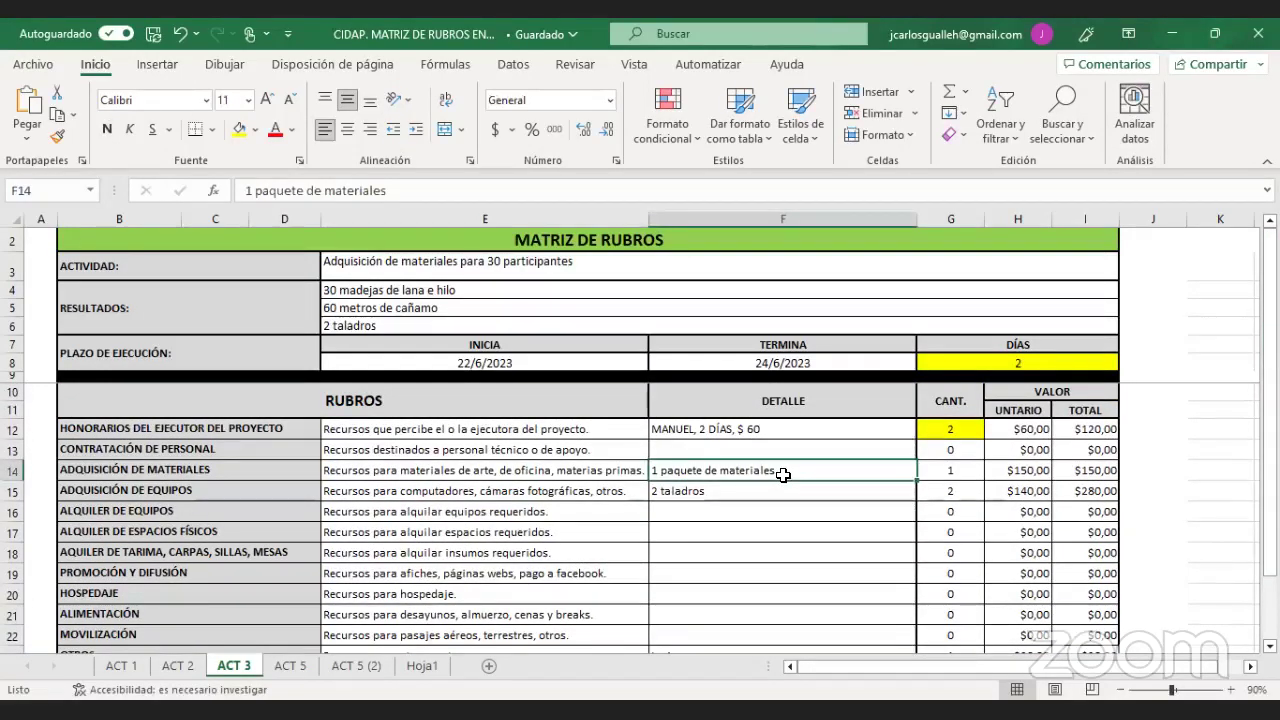
drag(999, 470, 999, 484)
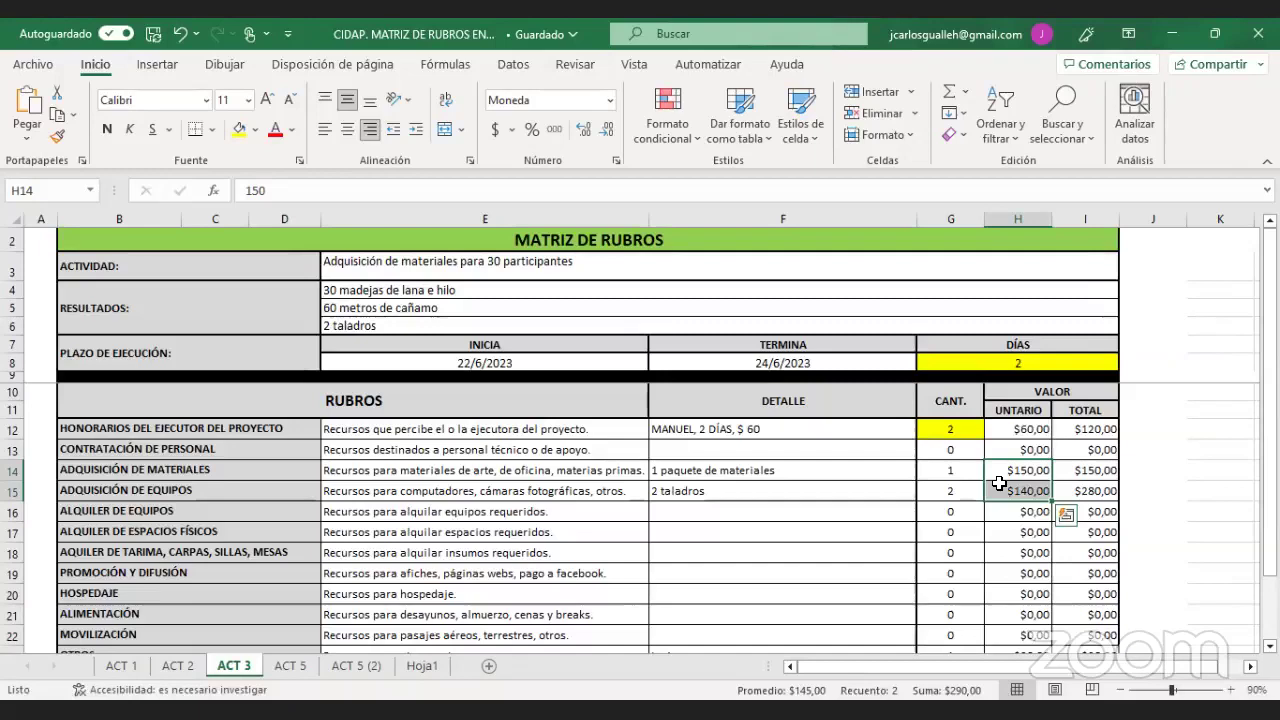
right_click(826, 532)
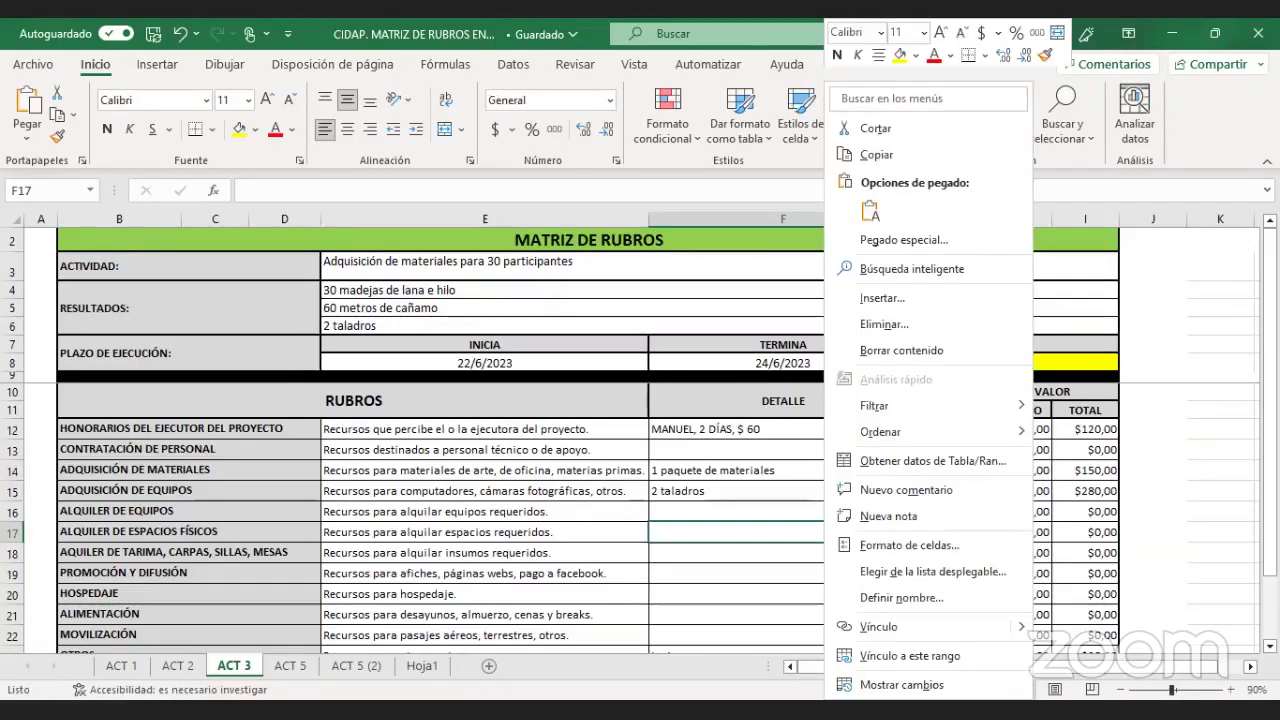
scroll(1113, 623, down, 1)
click(1090, 627)
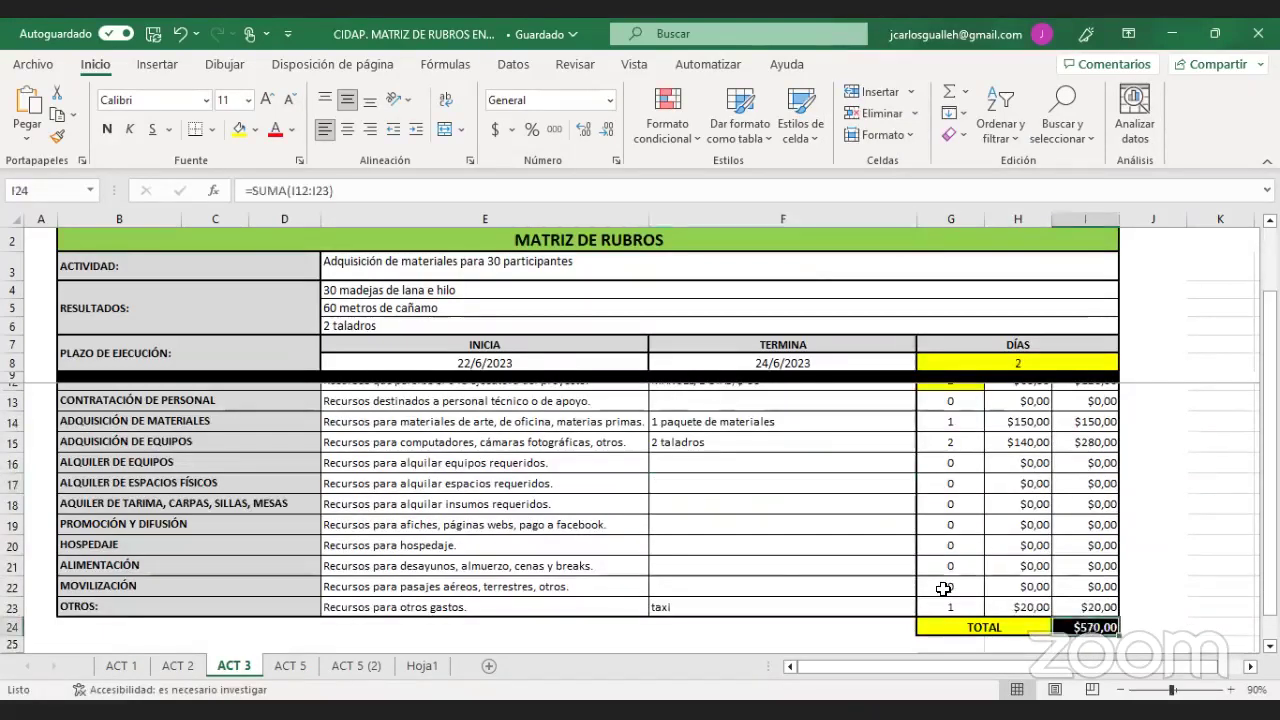
click(803, 564)
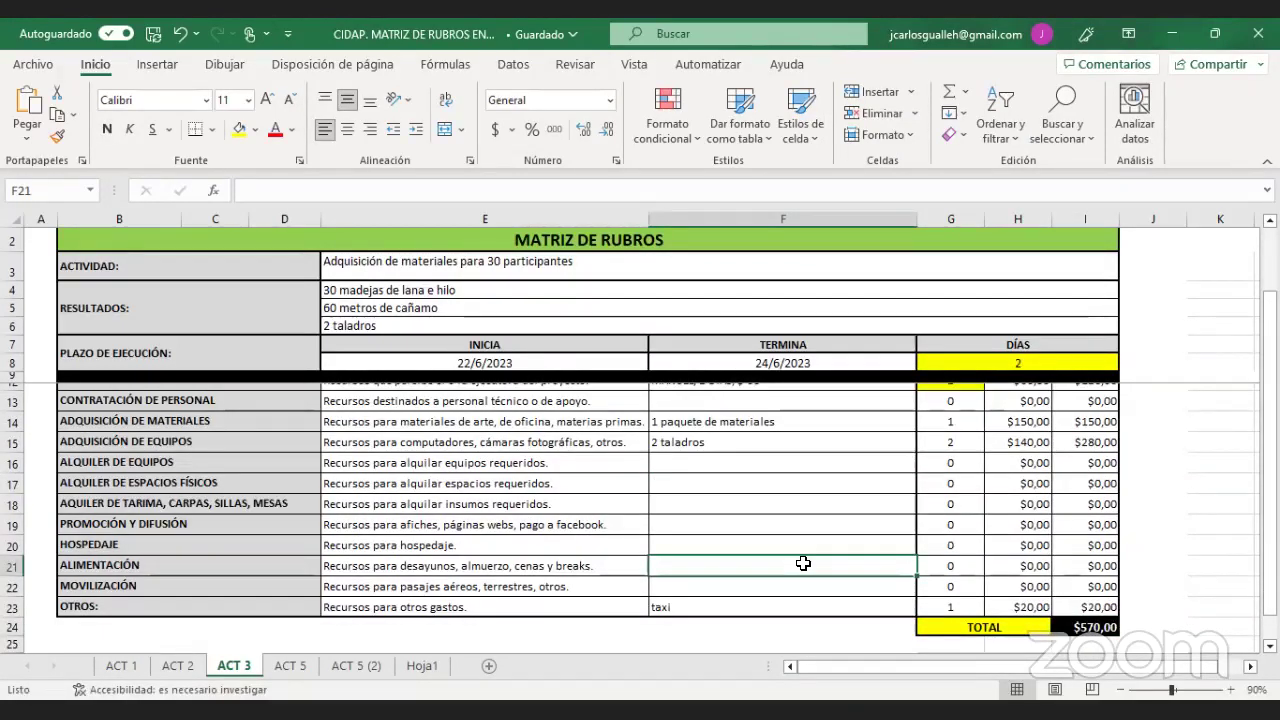
click(1153, 485)
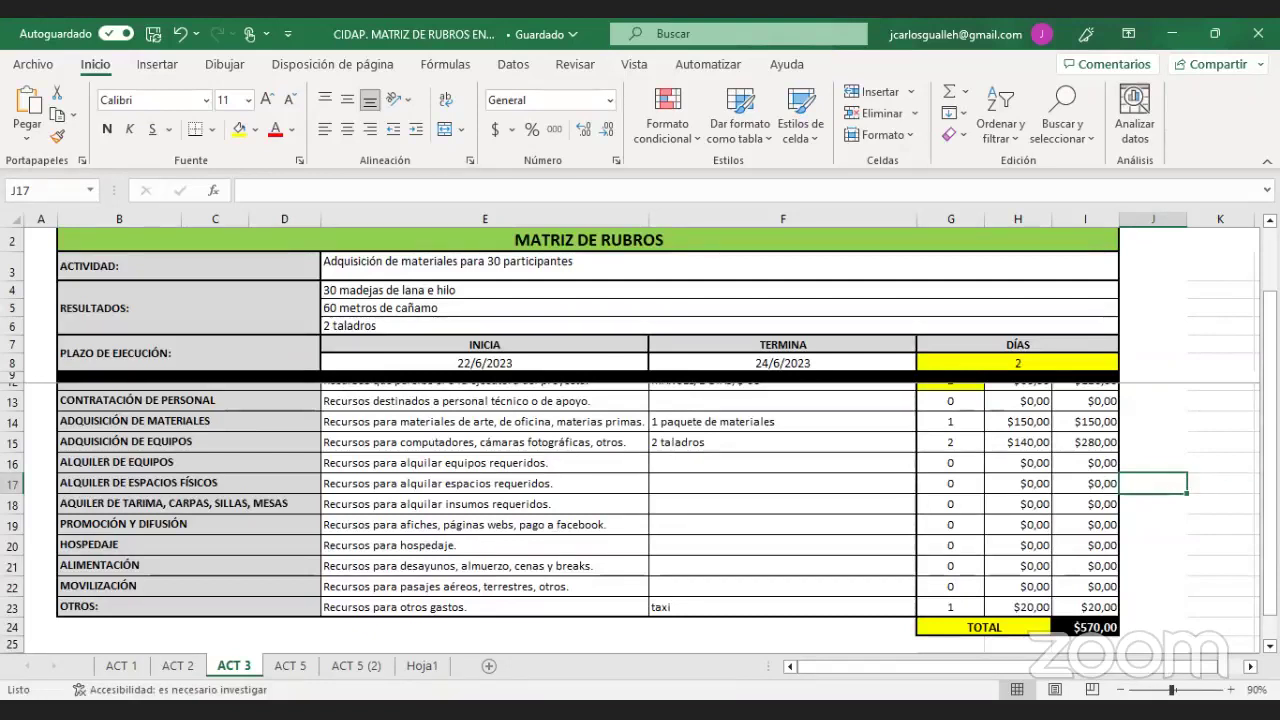
click(859, 587)
key(Up)
key(Up)
key(Up)
key(Up)
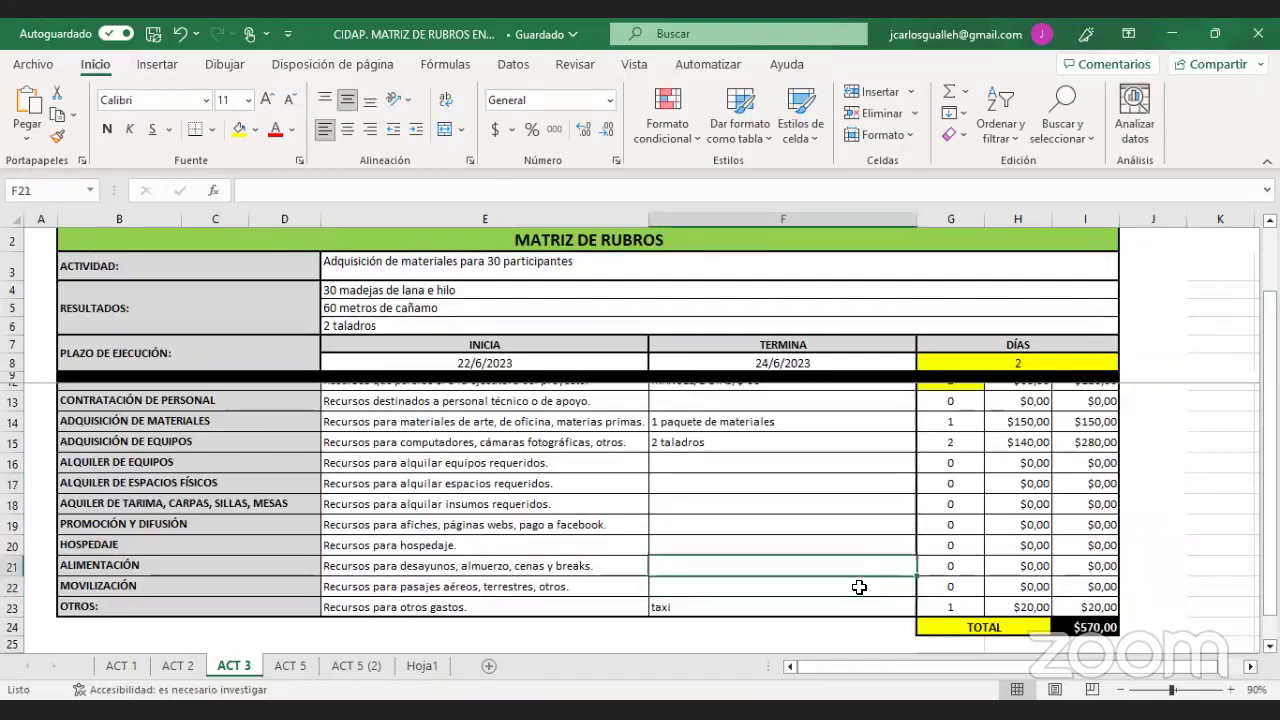
click(1086, 624)
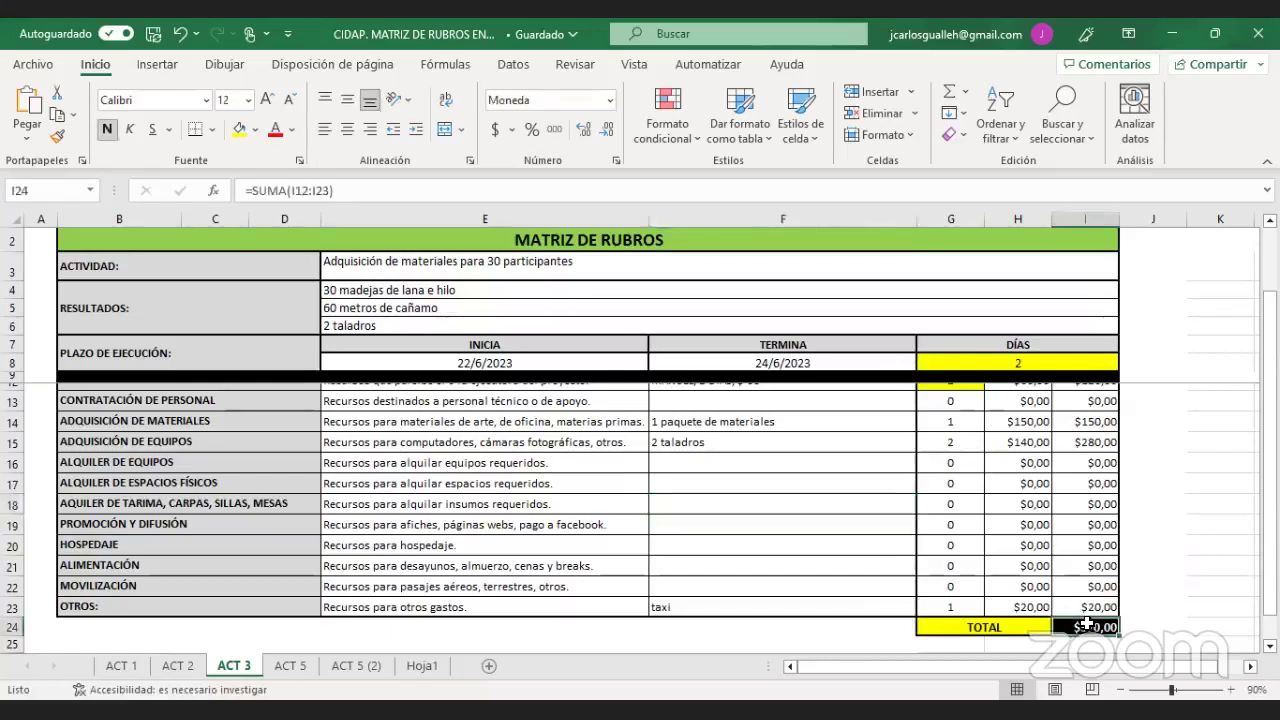
- Review the filled details, quantities and values from the HONORARIOS DEL EJECUTOR DEL PROYECTO row down to the TOTAL row
click(811, 542)
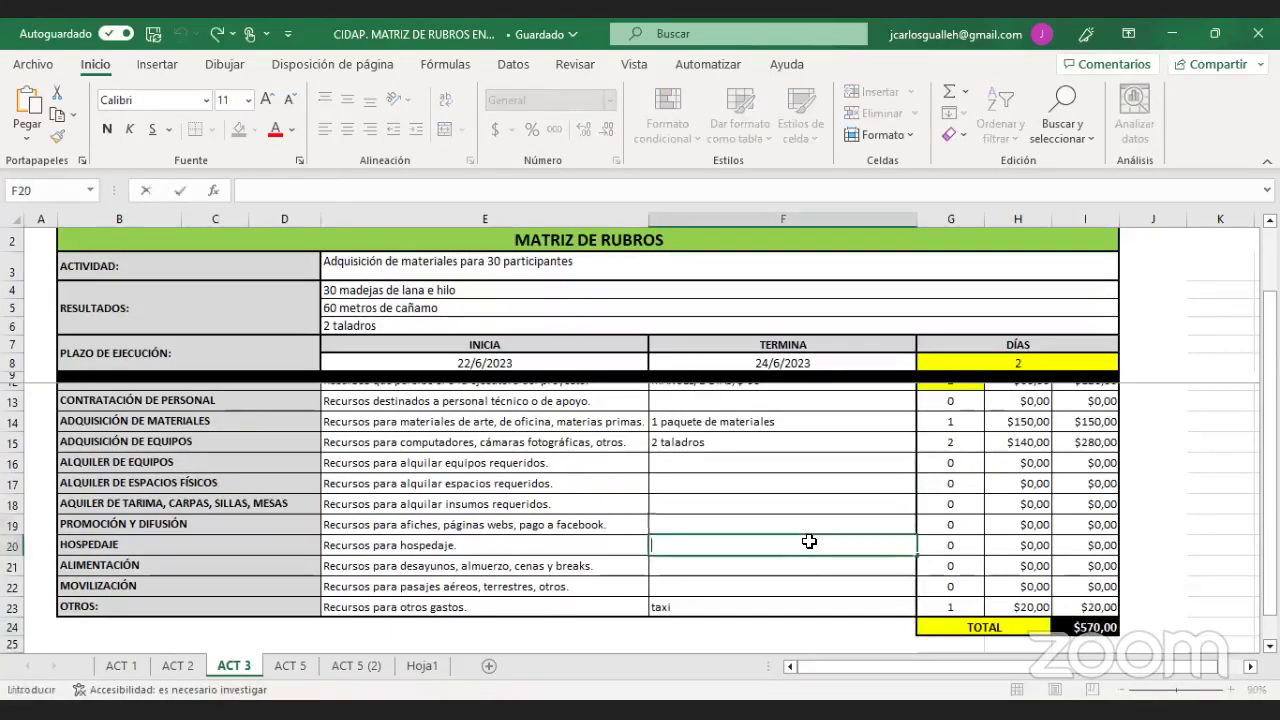
key(Up)
key(Up)
key(Up)
key(Up)
key(Up)
key(Up)
key(Up)
key(Up)
key(Up)
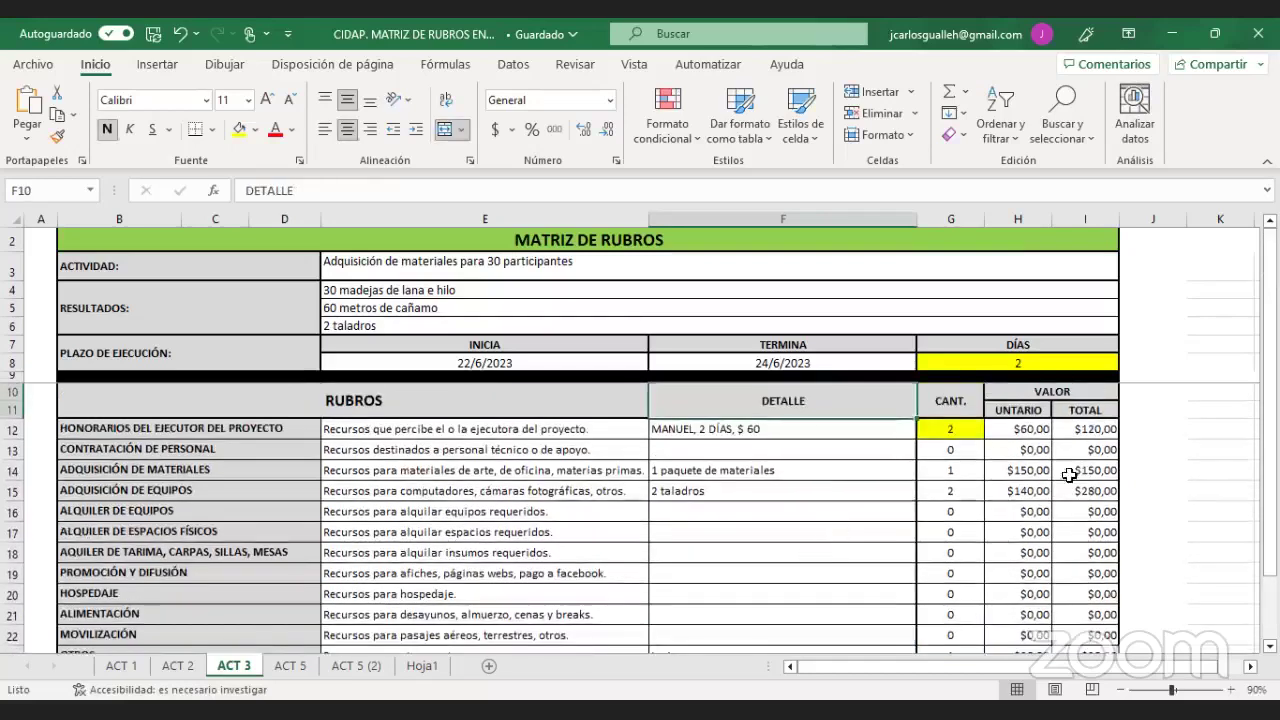
click(847, 436)
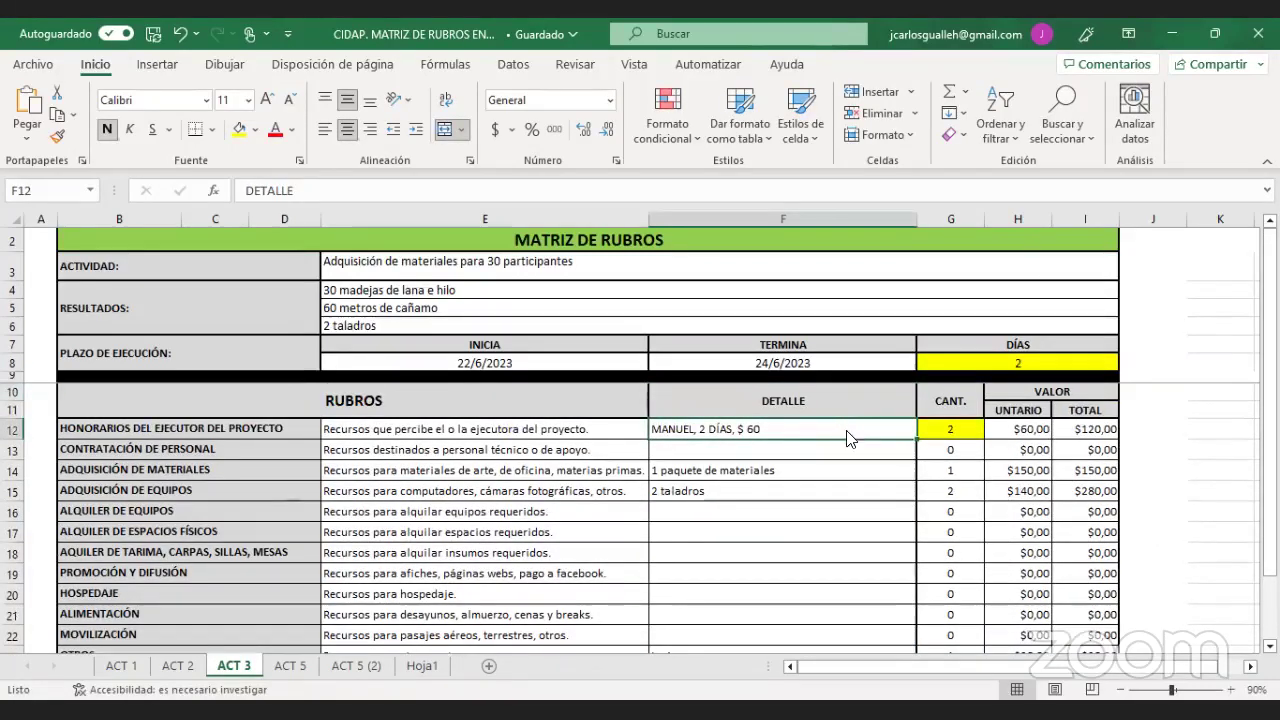
right_click(847, 437)
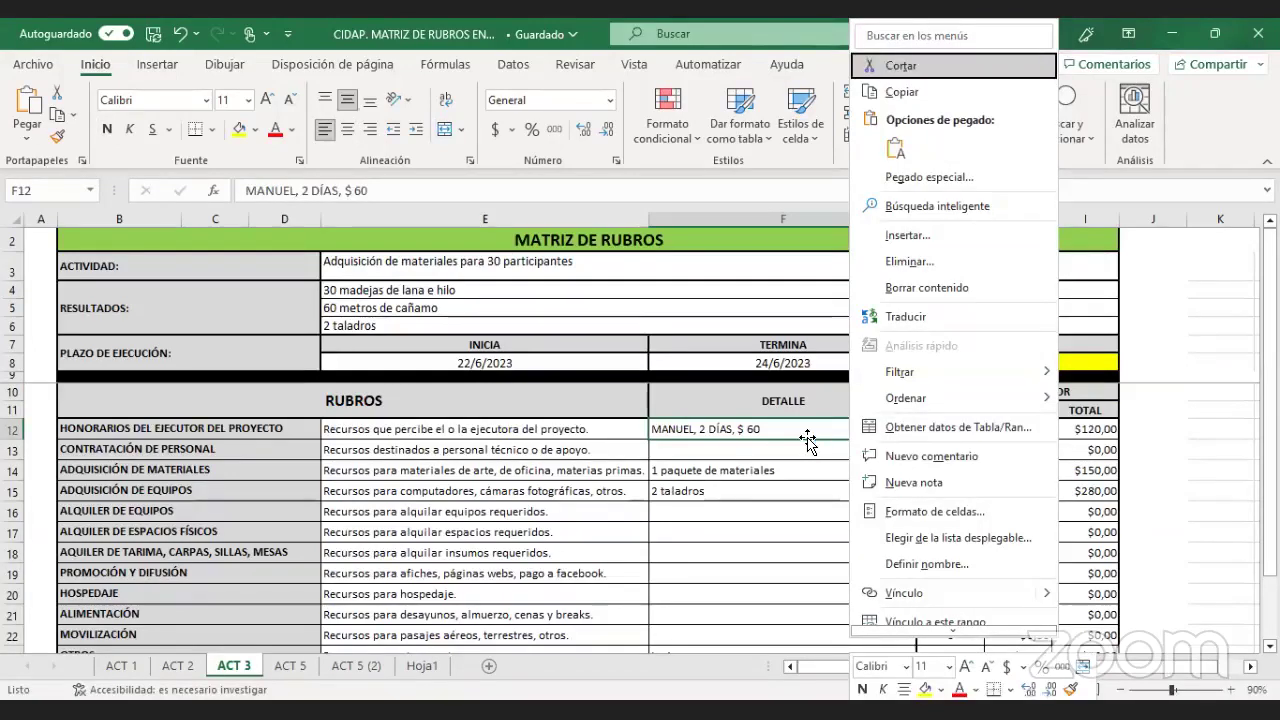
key(Escape)
key(Down)
key(Down)
key(Down)
key(Down)
key(Down)
key(Down)
key(Down)
key(Down)
key(Down)
key(Down)
key(Down)
key(Down)
key(Down)
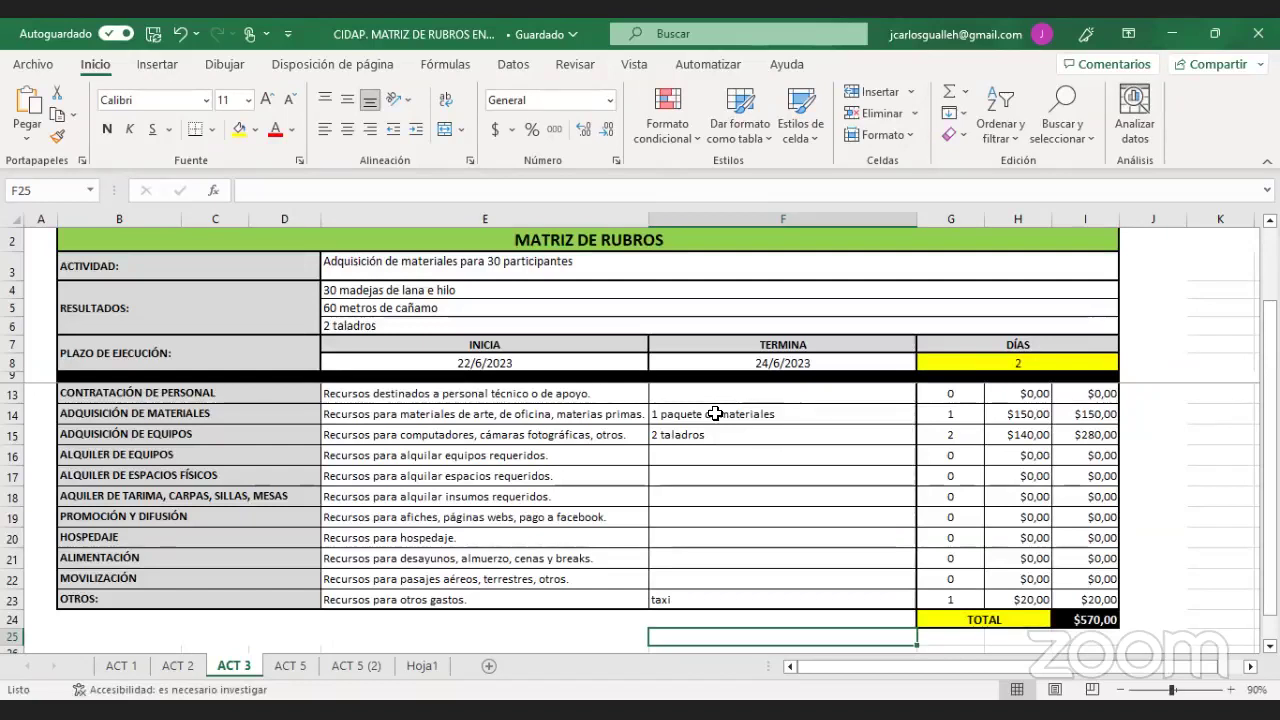
- Replace the ACTIVIDAD wording before "participantes" in E3 with new text beginning with "P"
click(643, 292)
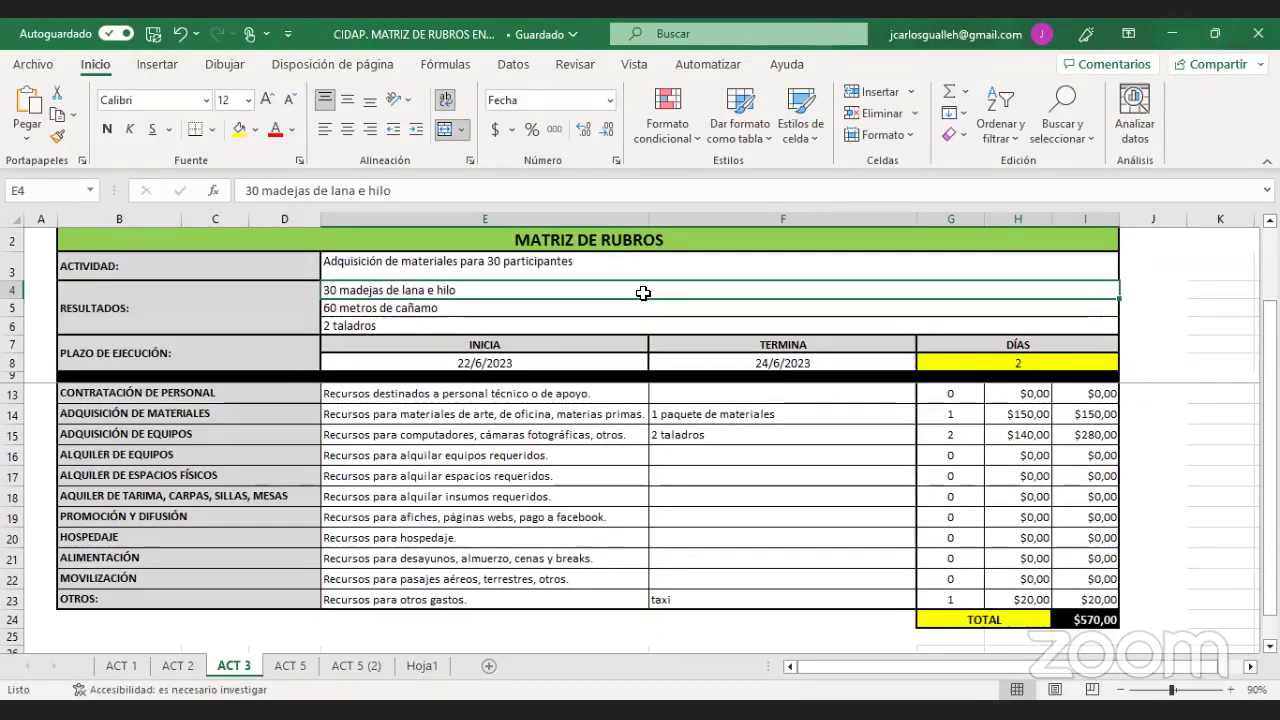
double_click(501, 262)
drag(323, 262, 618, 262)
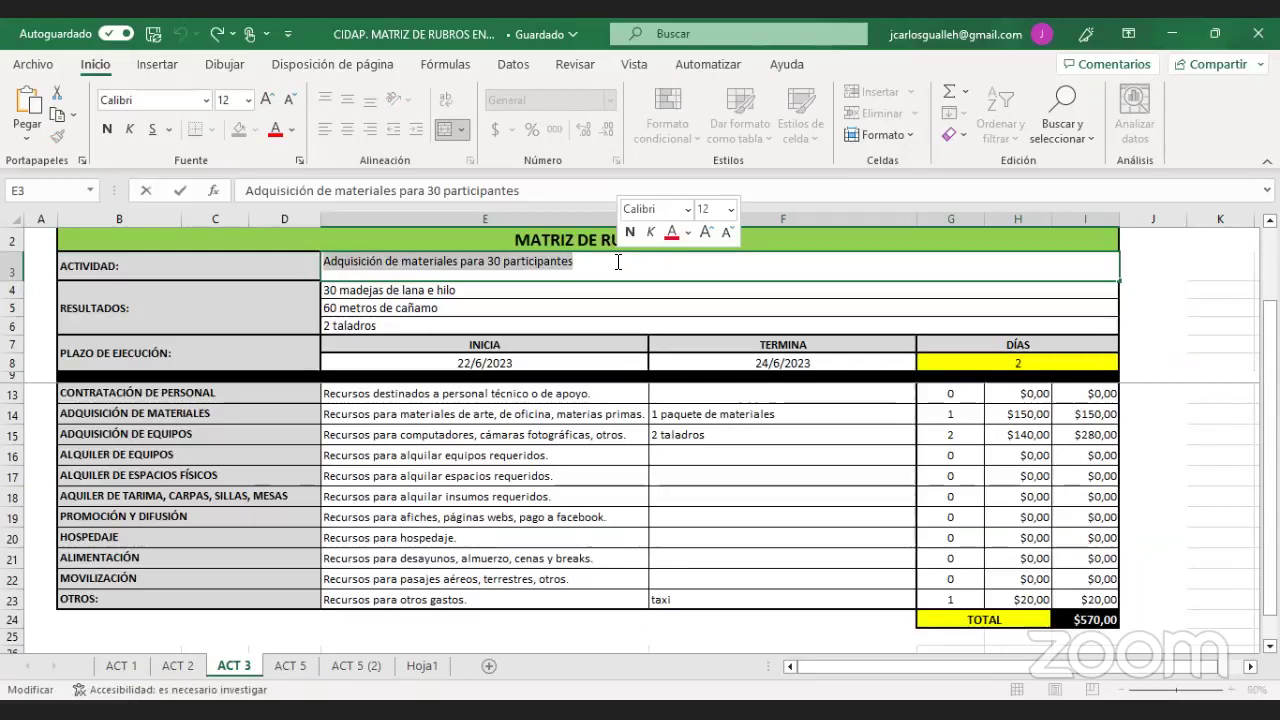
click(596, 262)
drag(500, 262, 327, 262)
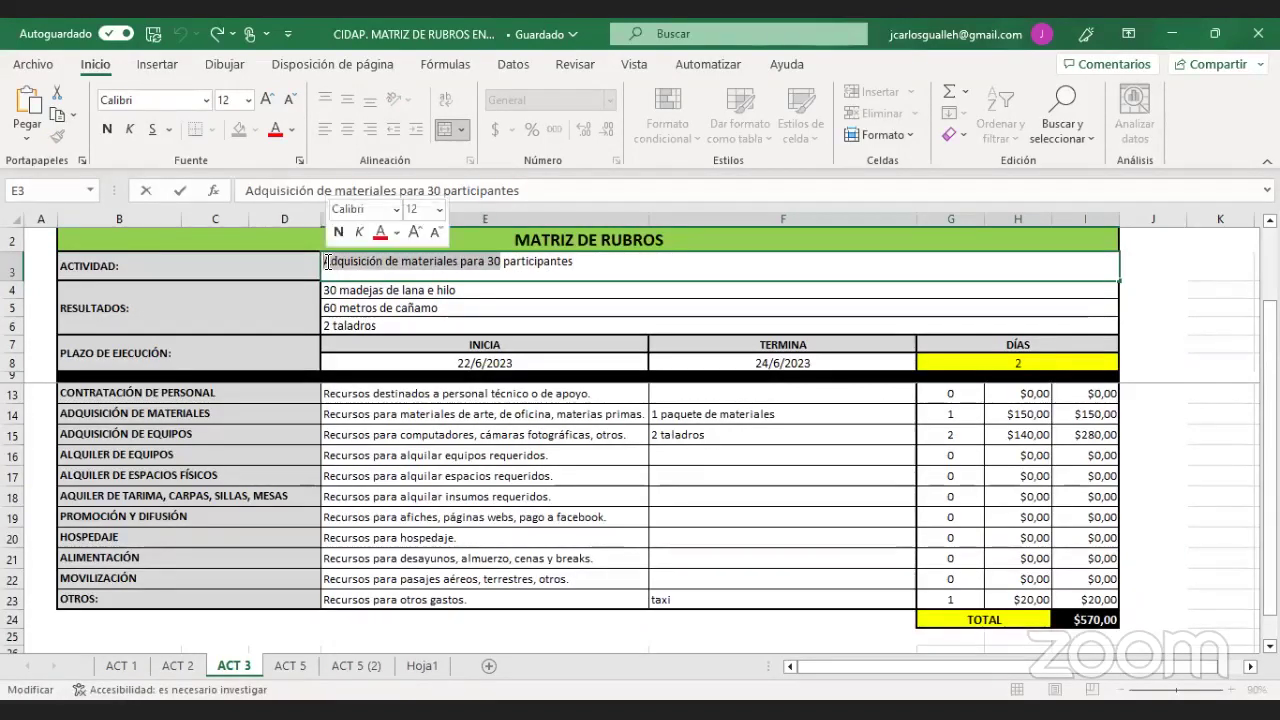
text(P)
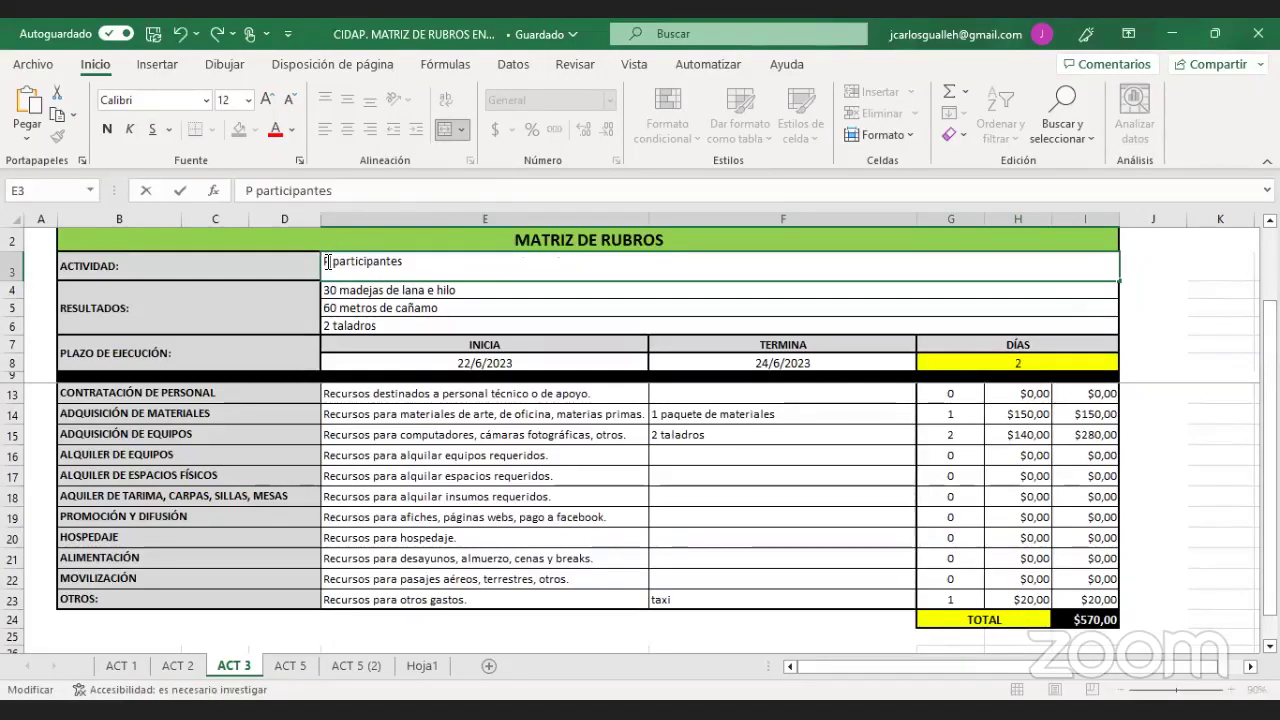
- Complete the ACTIVIDAD text as "Producir 30 pieza de cerámica, modelados en cerámica, modelado participantes"
text(r)
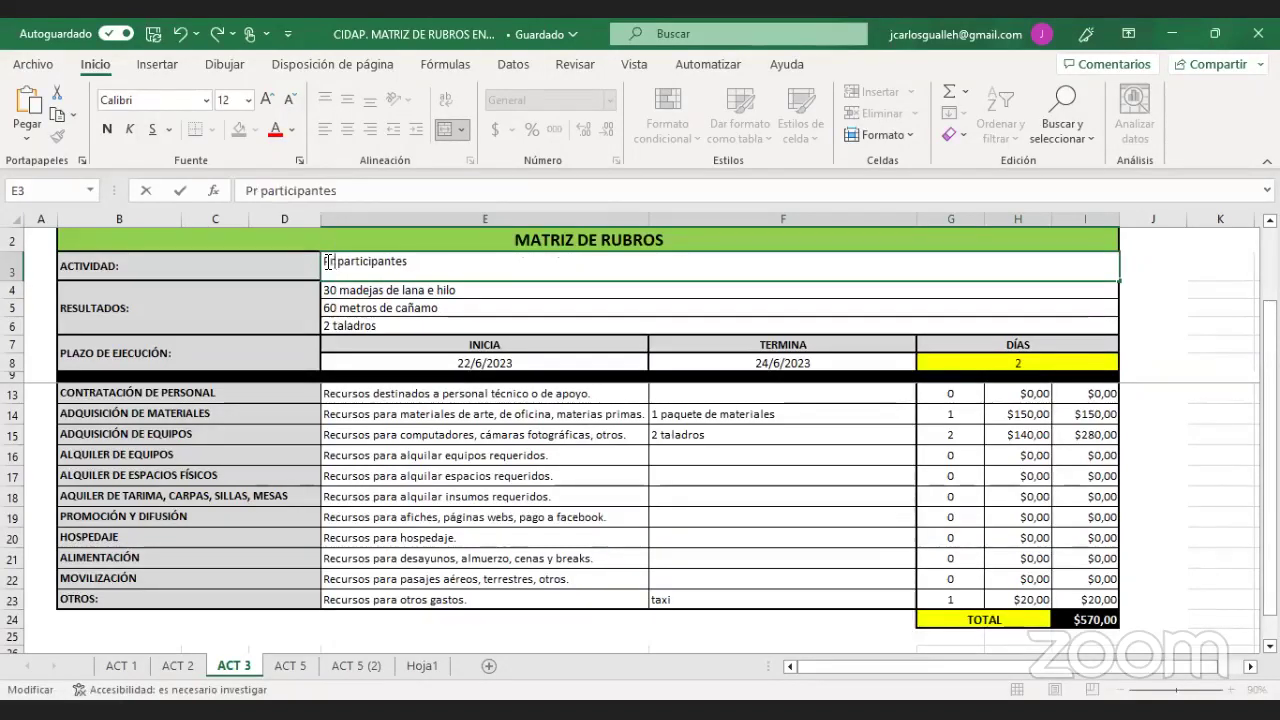
text(oducir)
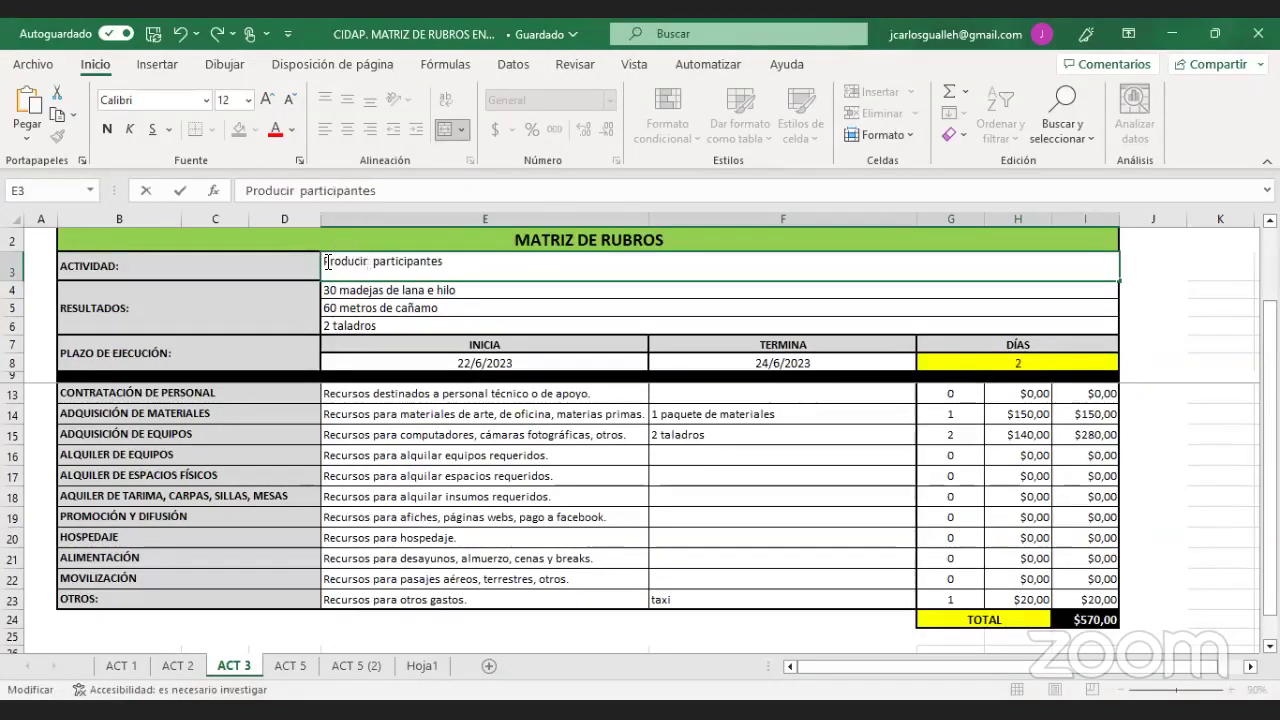
text( 30 p)
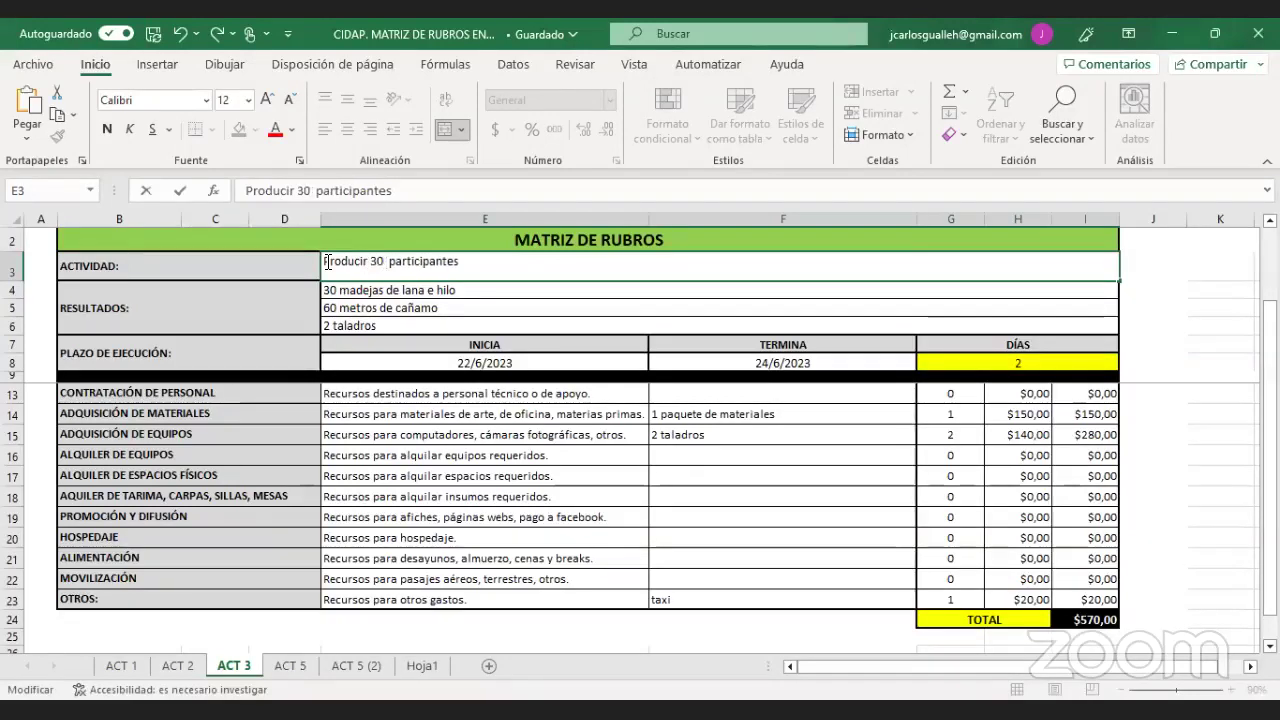
text(ieza de)
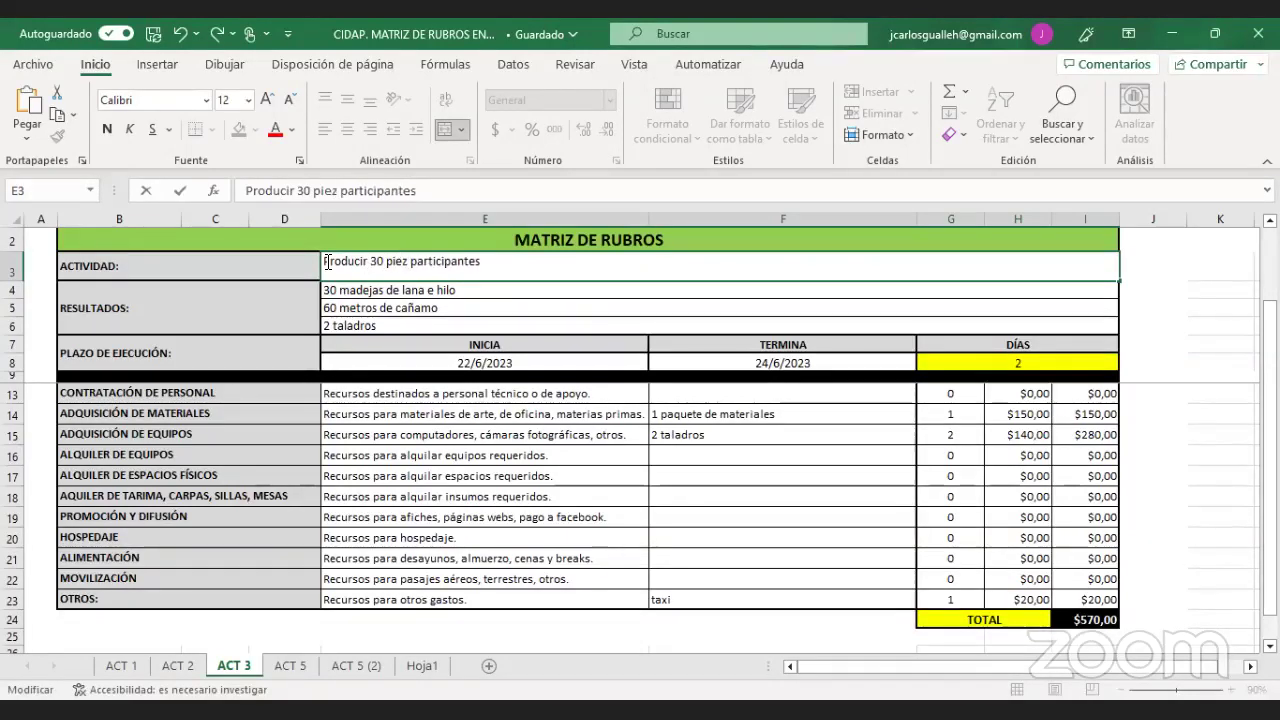
text( cerá)
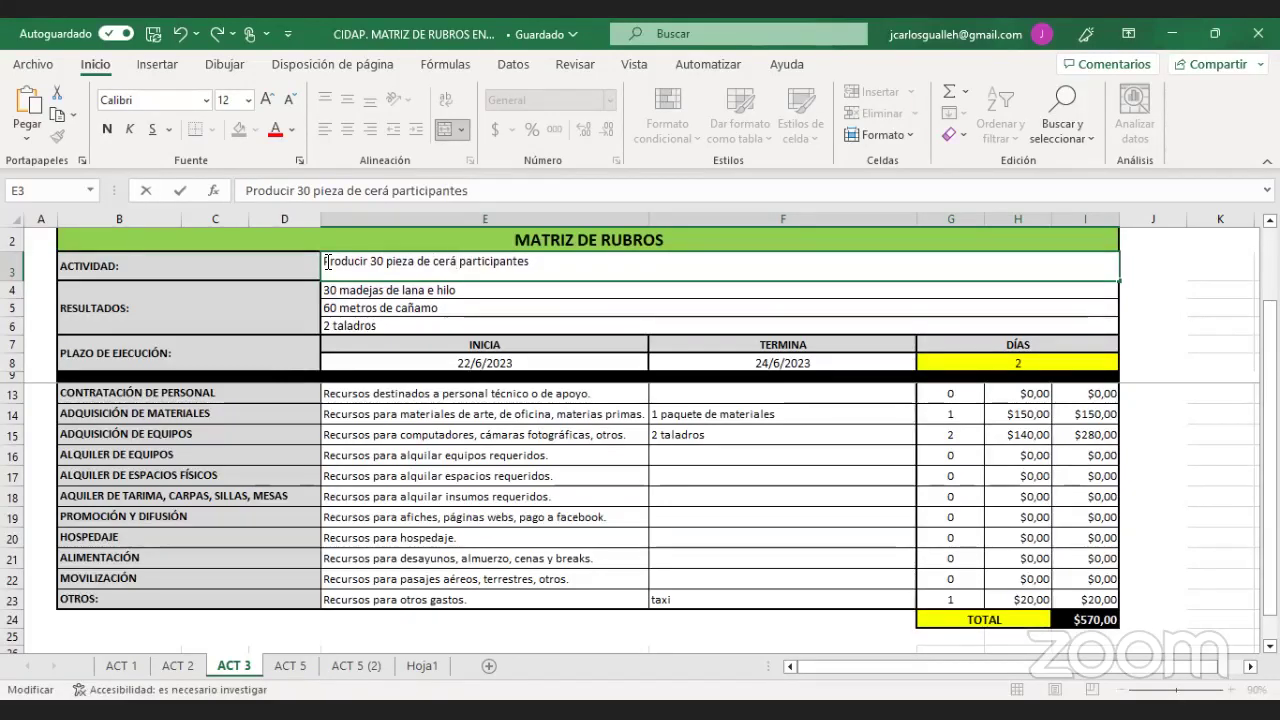
text(mica)
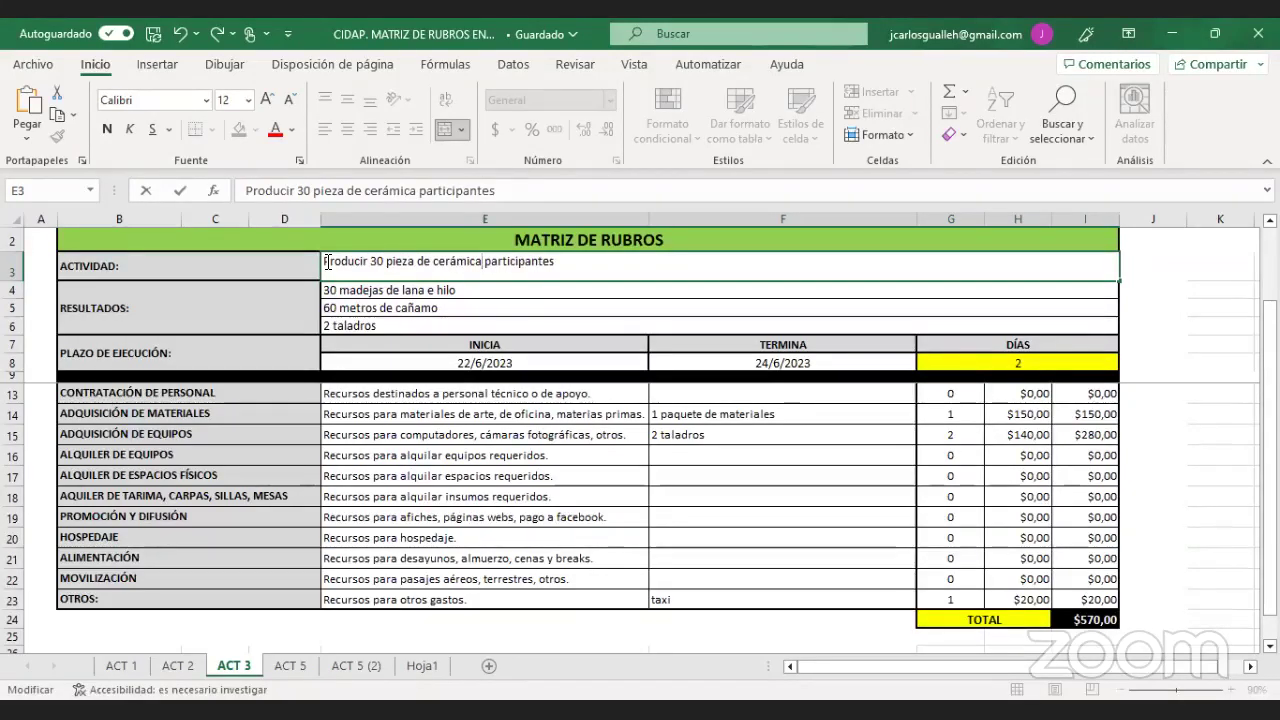
text(, modelado)
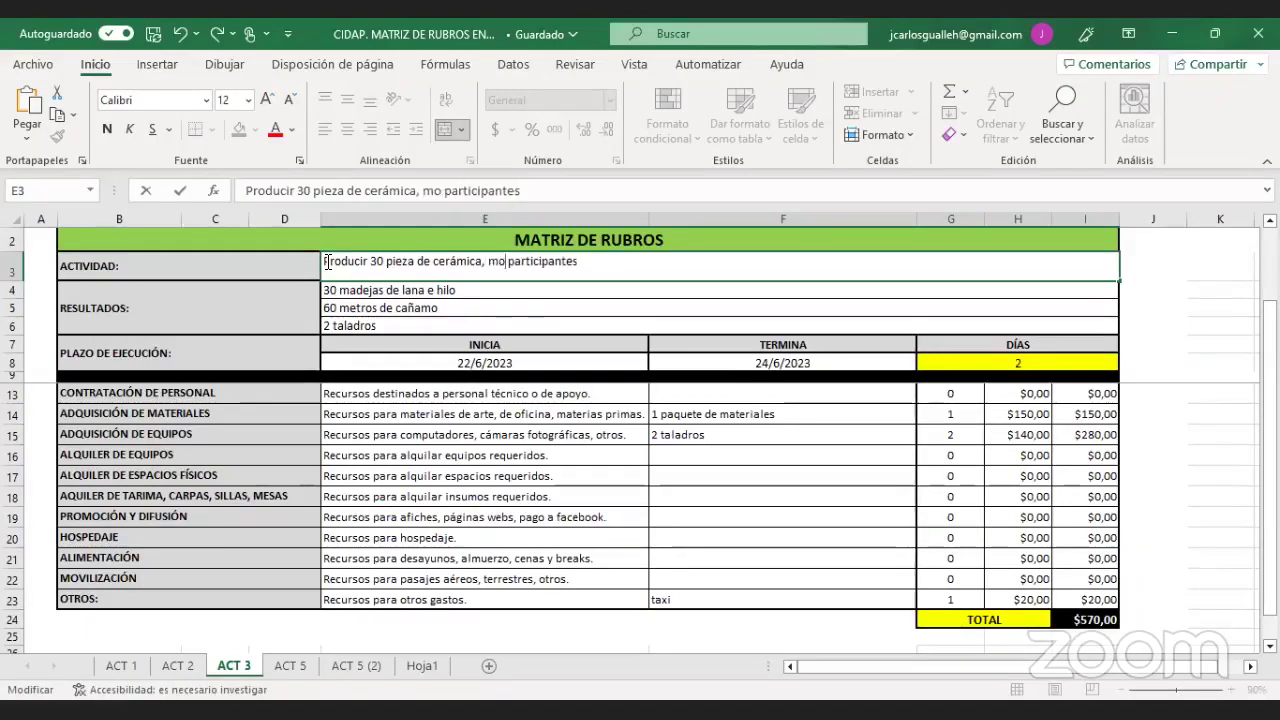
text(s )
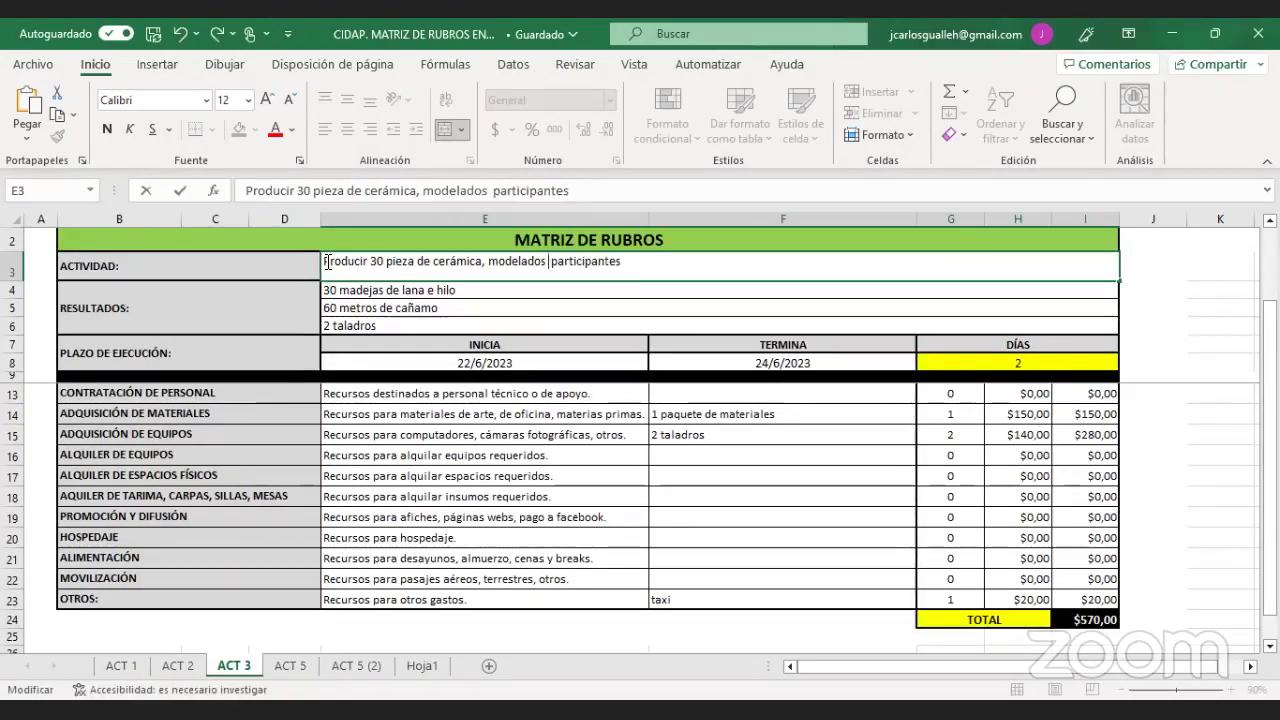
text(en c)
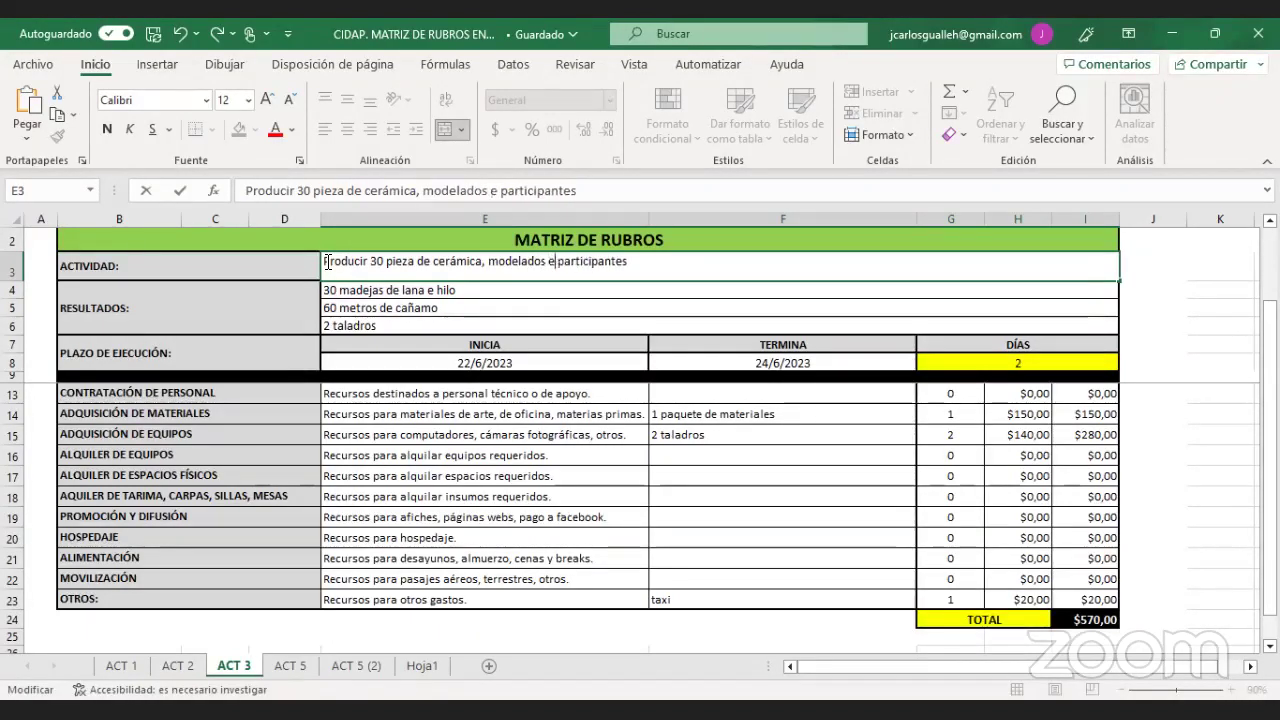
text(erpamica)
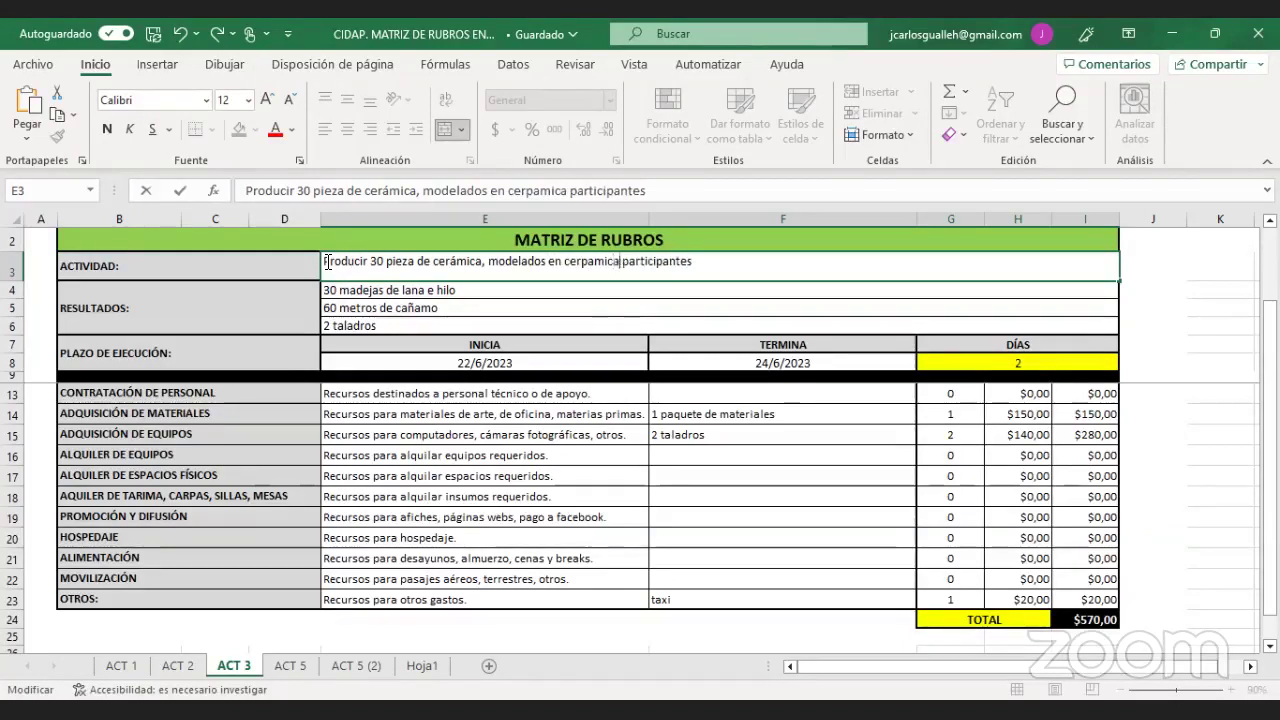
key(BackSpace)
key(BackSpace)
key(BackSpace)
key(BackSpace)
key(BackSpace)
key(BackSpace)
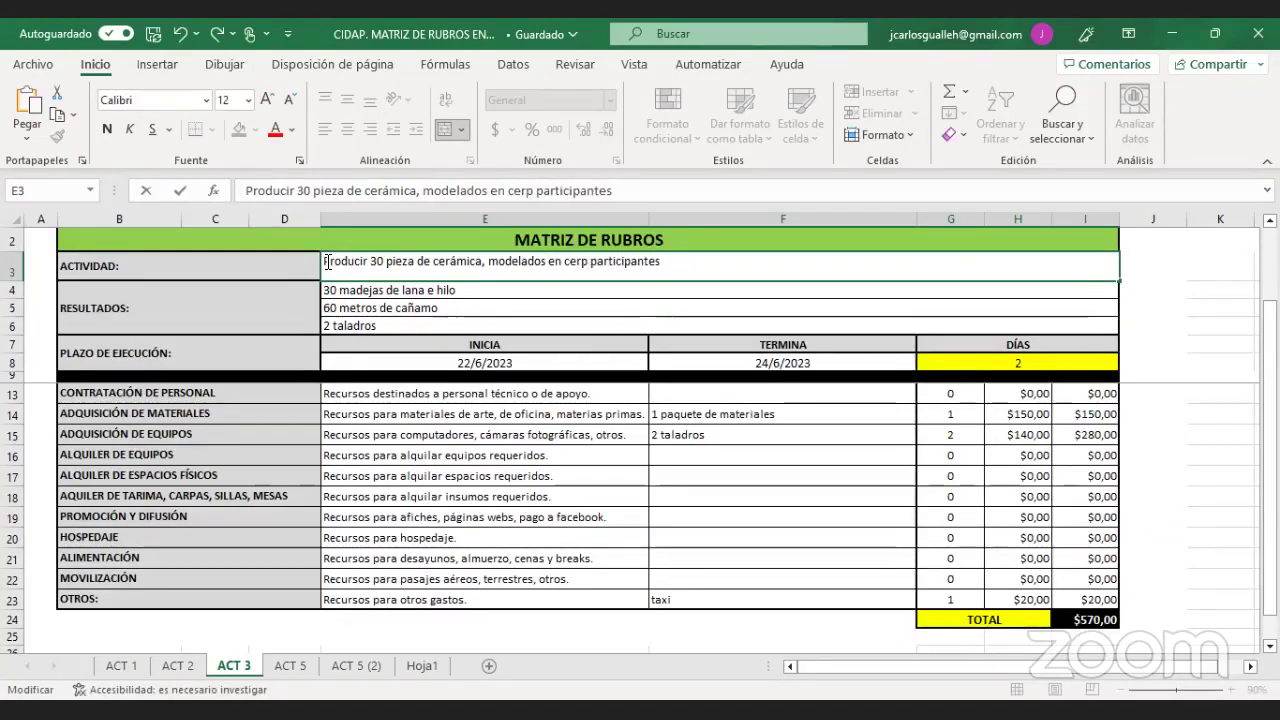
text(ámica,)
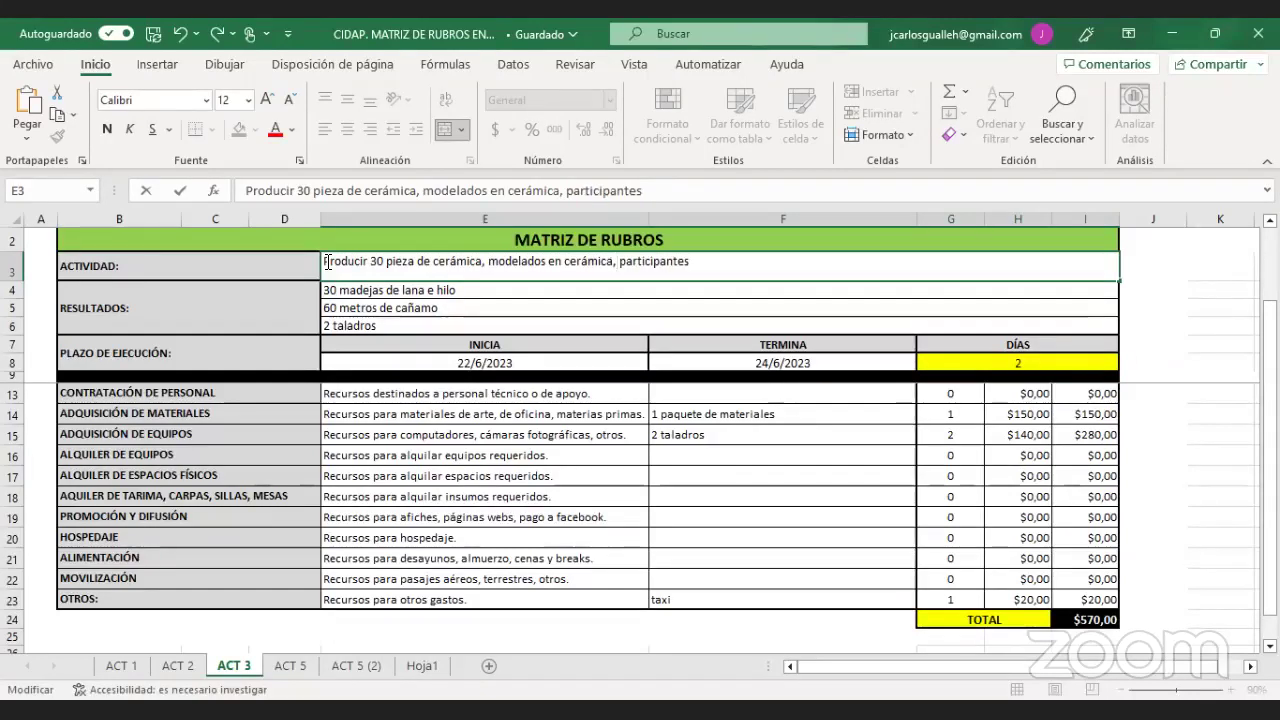
text( m)
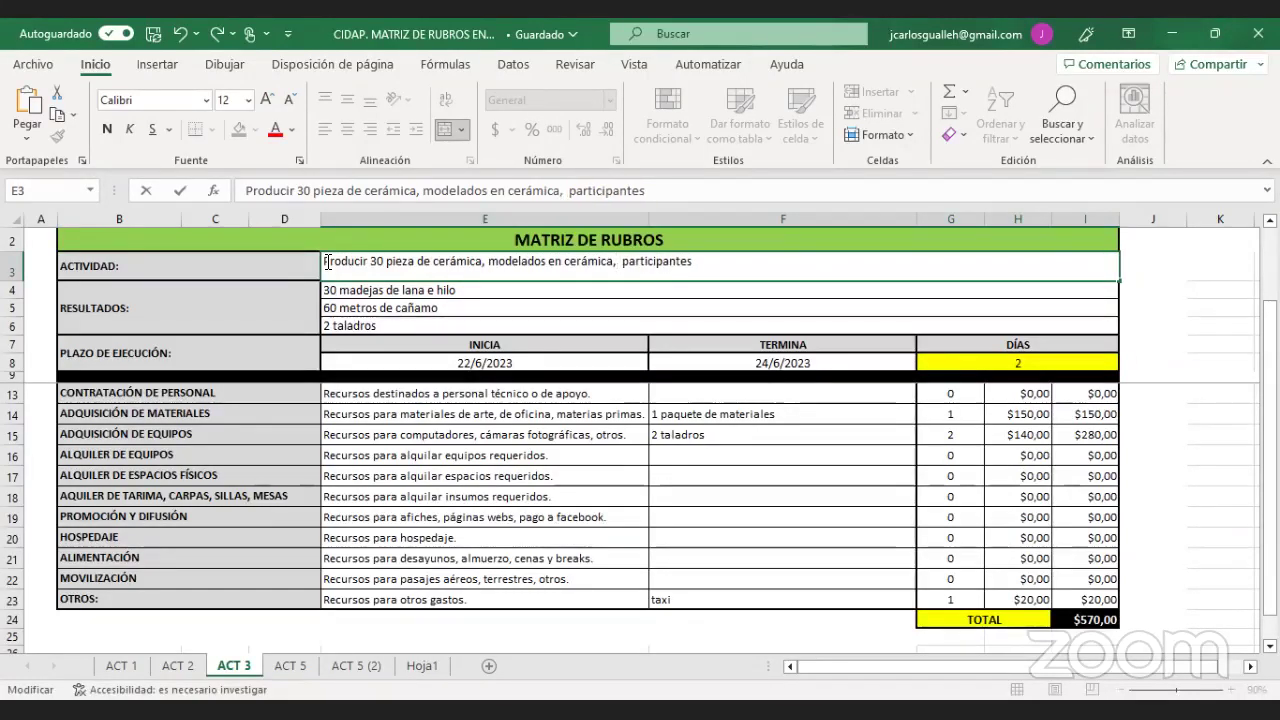
text(odela)
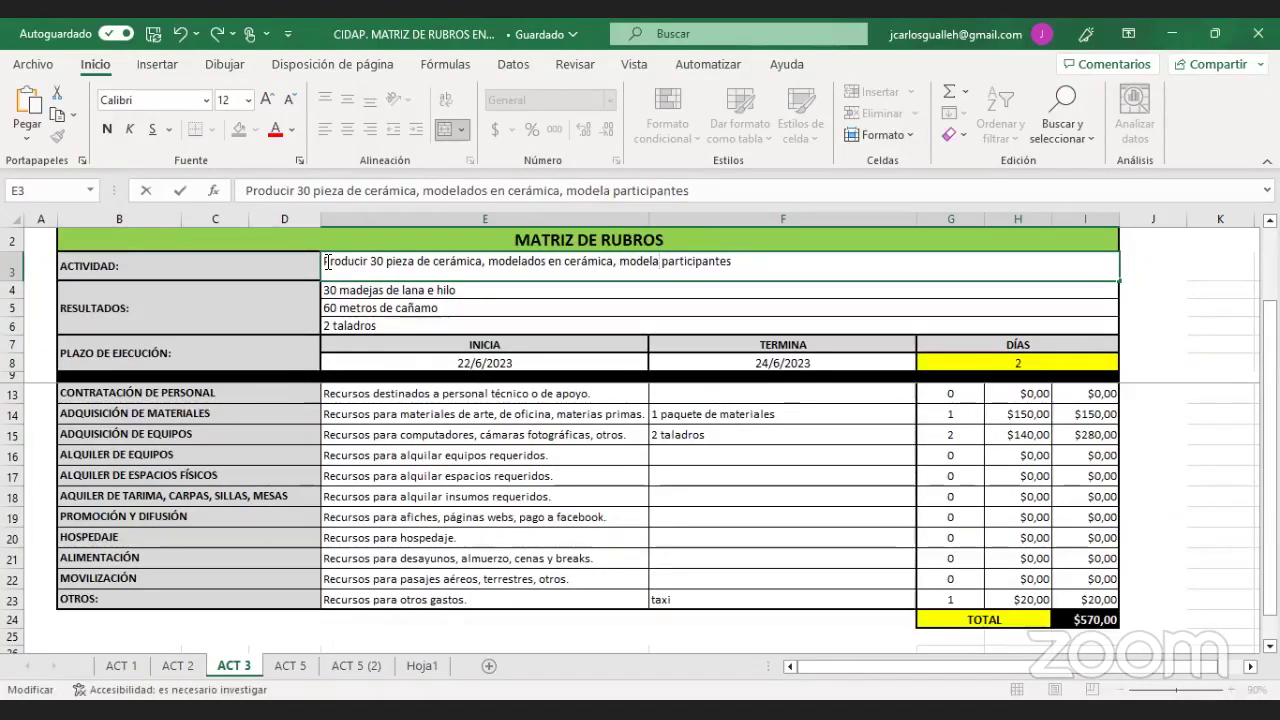
text(do)
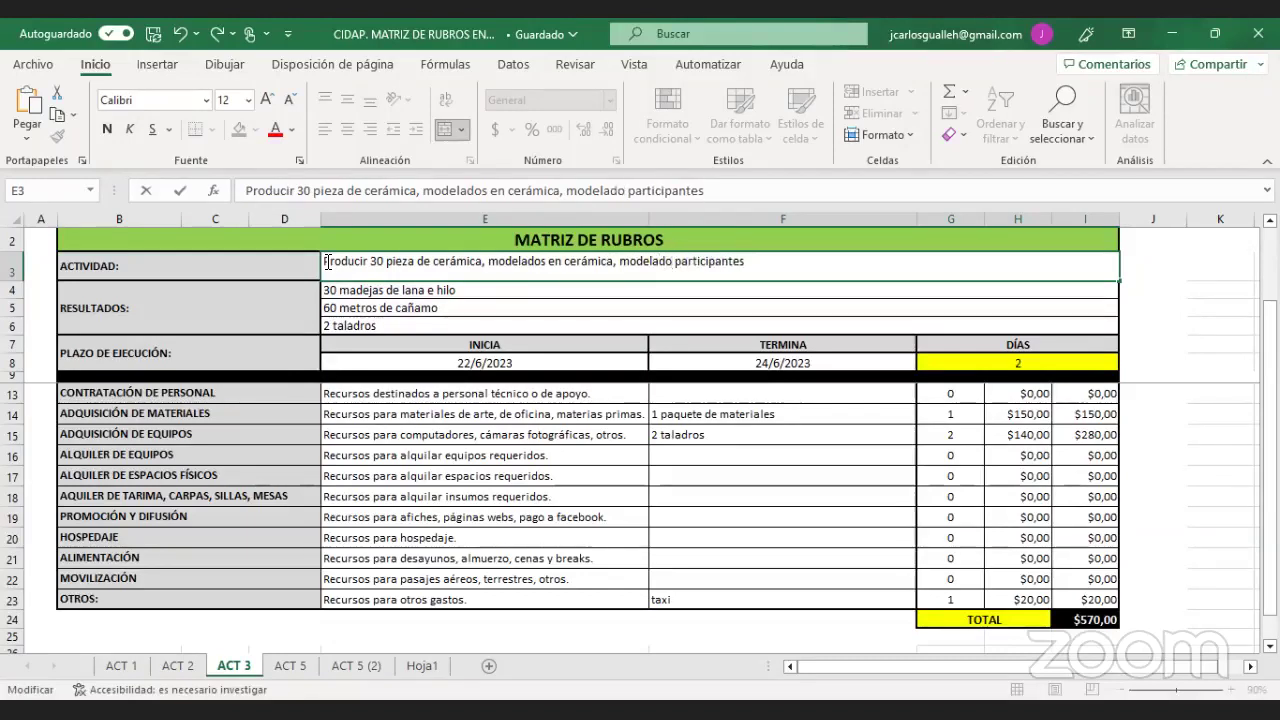
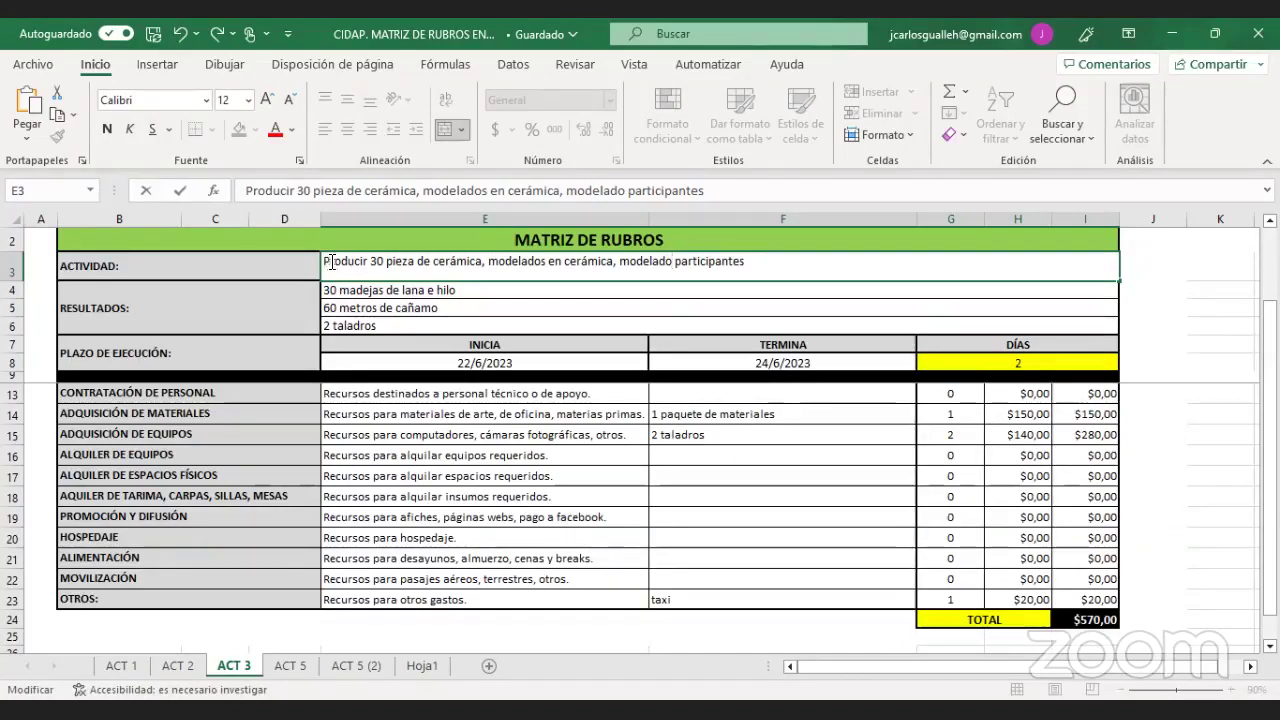
drag(323, 262, 410, 262)
- Change the first entry under RESULTADOS to "30 piezas modeladas"
click(341, 291)
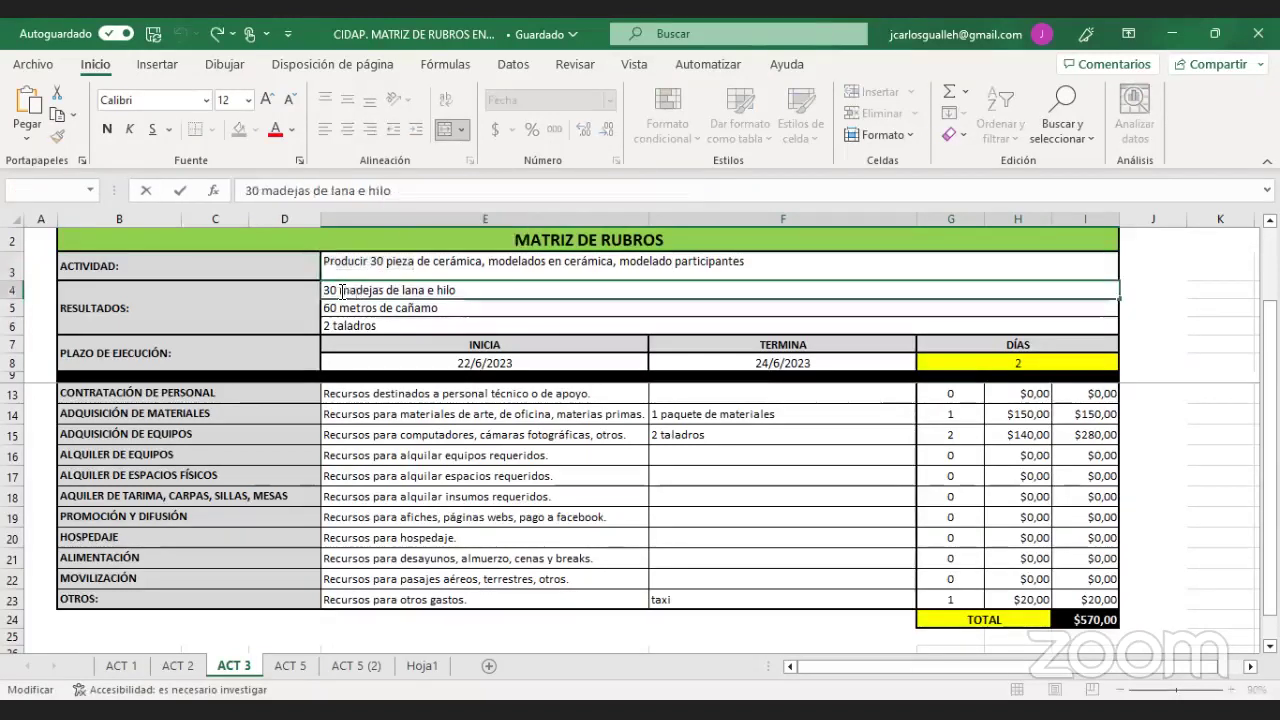
drag(341, 291, 469, 298)
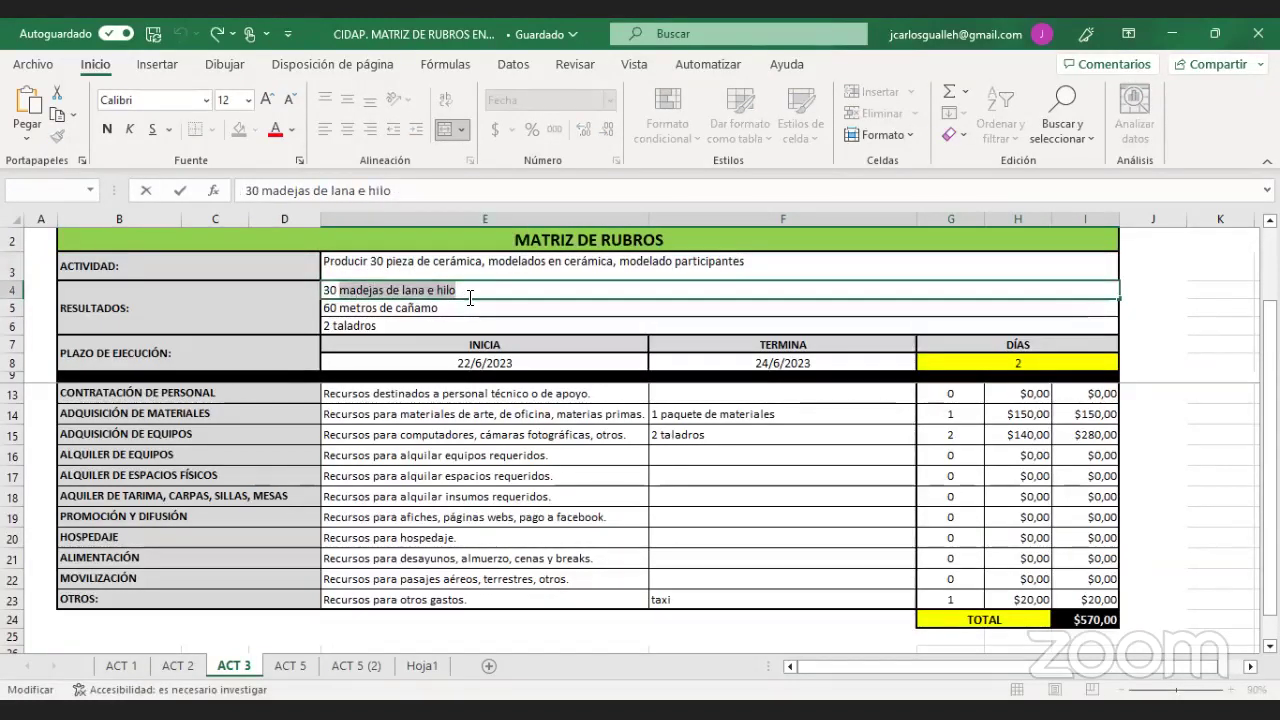
text(piezad mo)
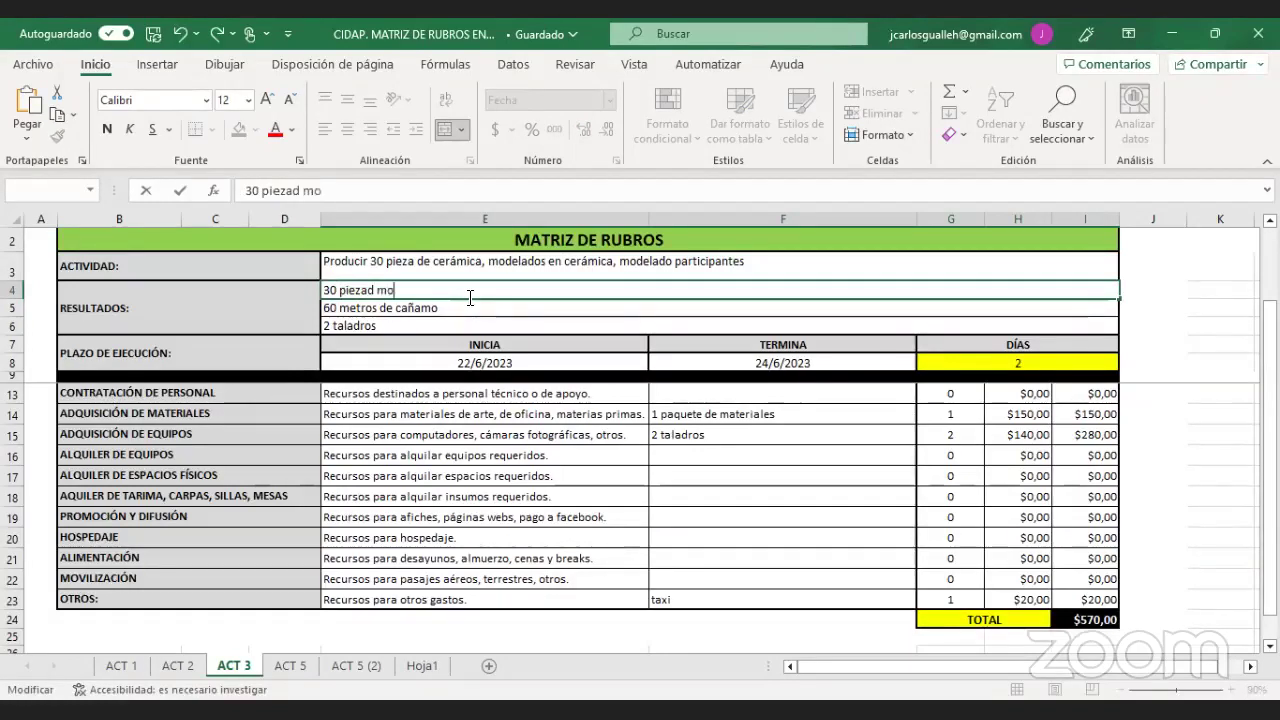
key(BackSpace)
key(BackSpace)
key(BackSpace)
key(BackSpace)
text(s )
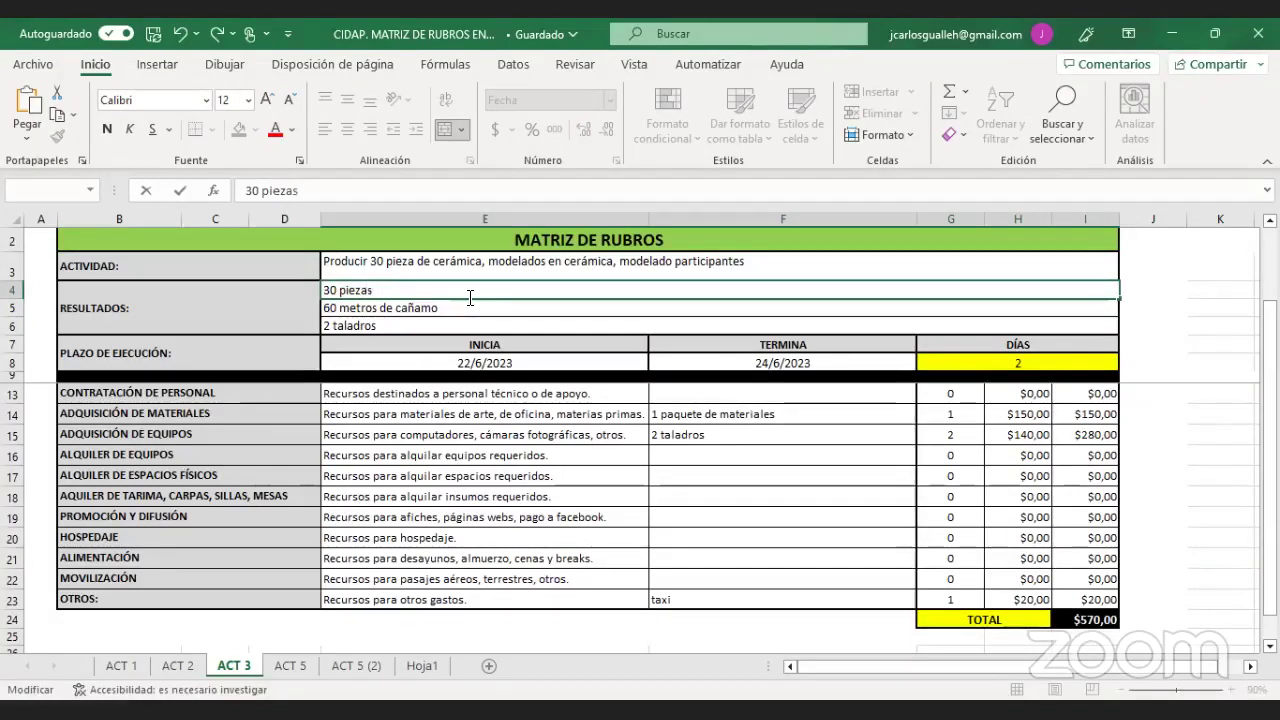
text(modeladas)
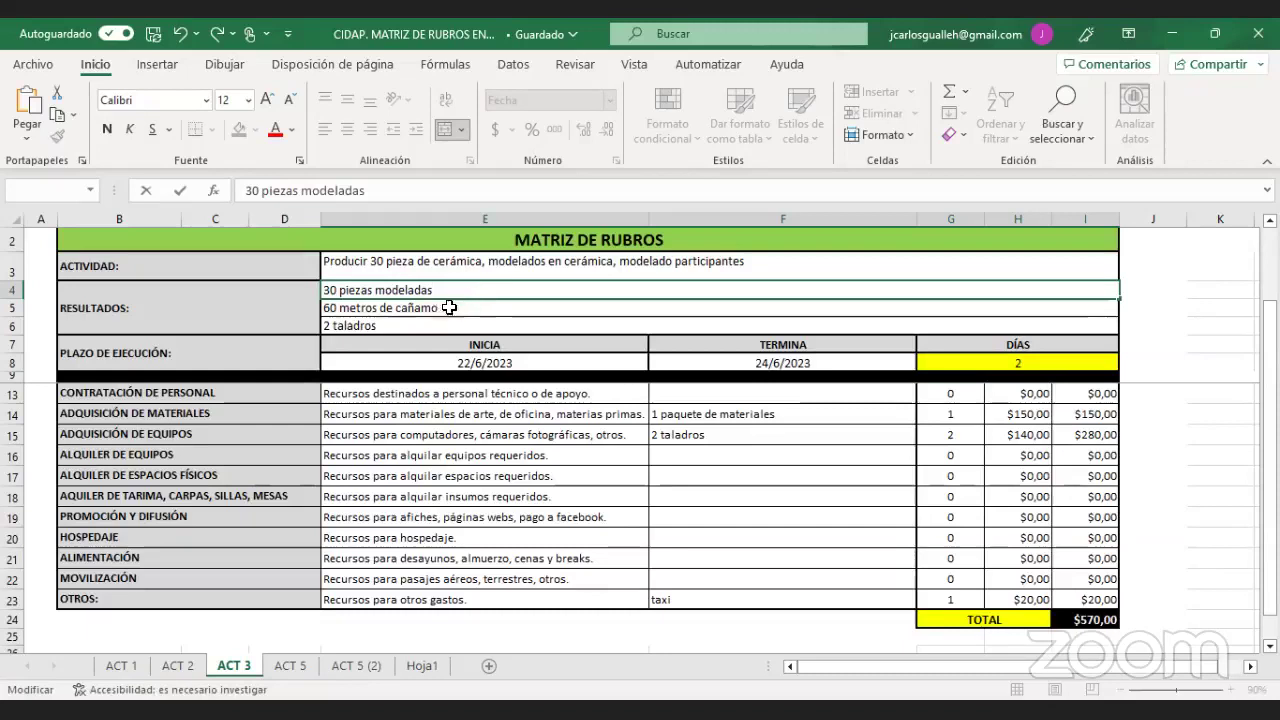
key(Return)
mouse_move(443, 318)
mouse_down()
mouse_move(448, 345)
mouse_move(457, 316)
mouse_up()
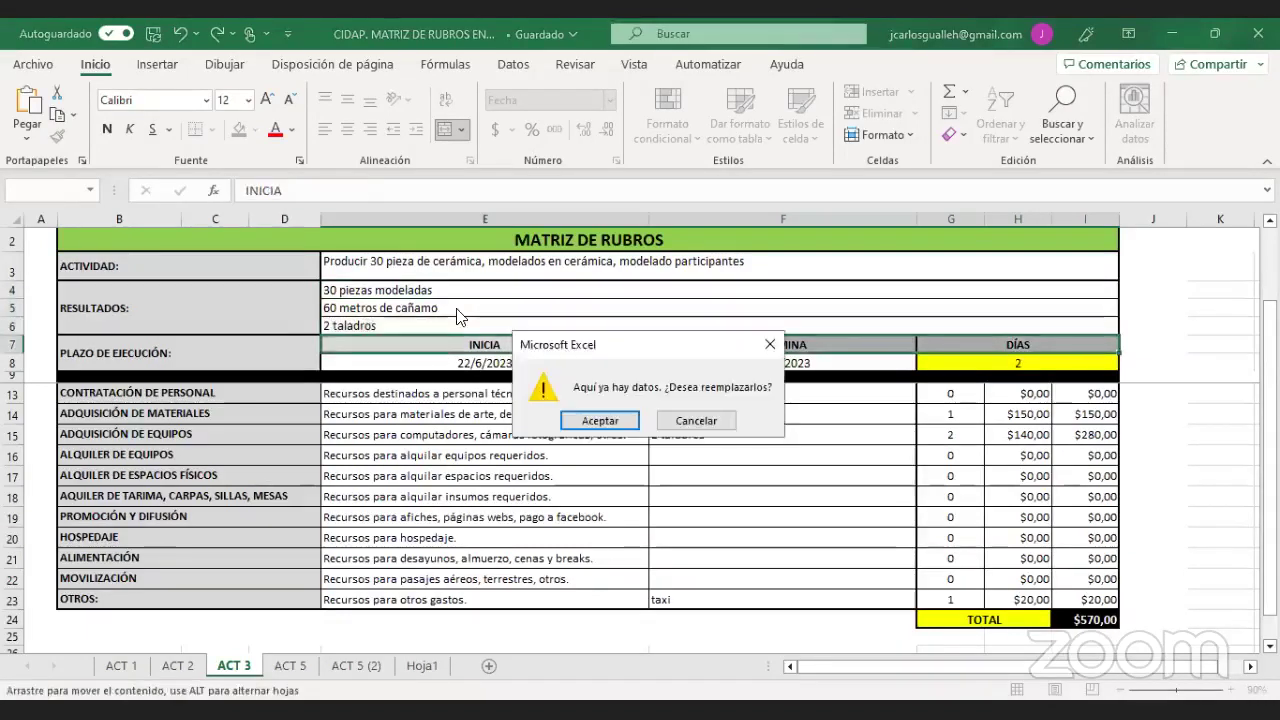
click(692, 421)
- Replace the second entry under RESULTADOS with "30 partiicpantes conocen la tecnica"
double_click(325, 304)
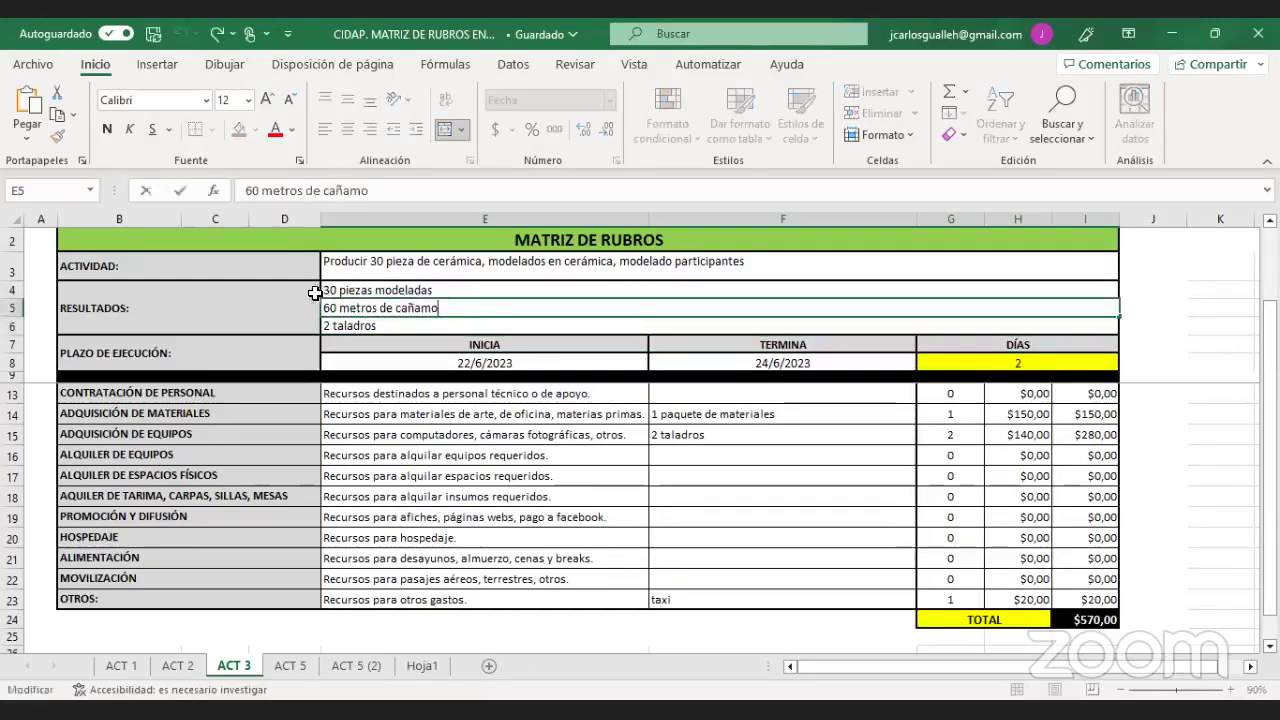
drag(325, 304, 444, 303)
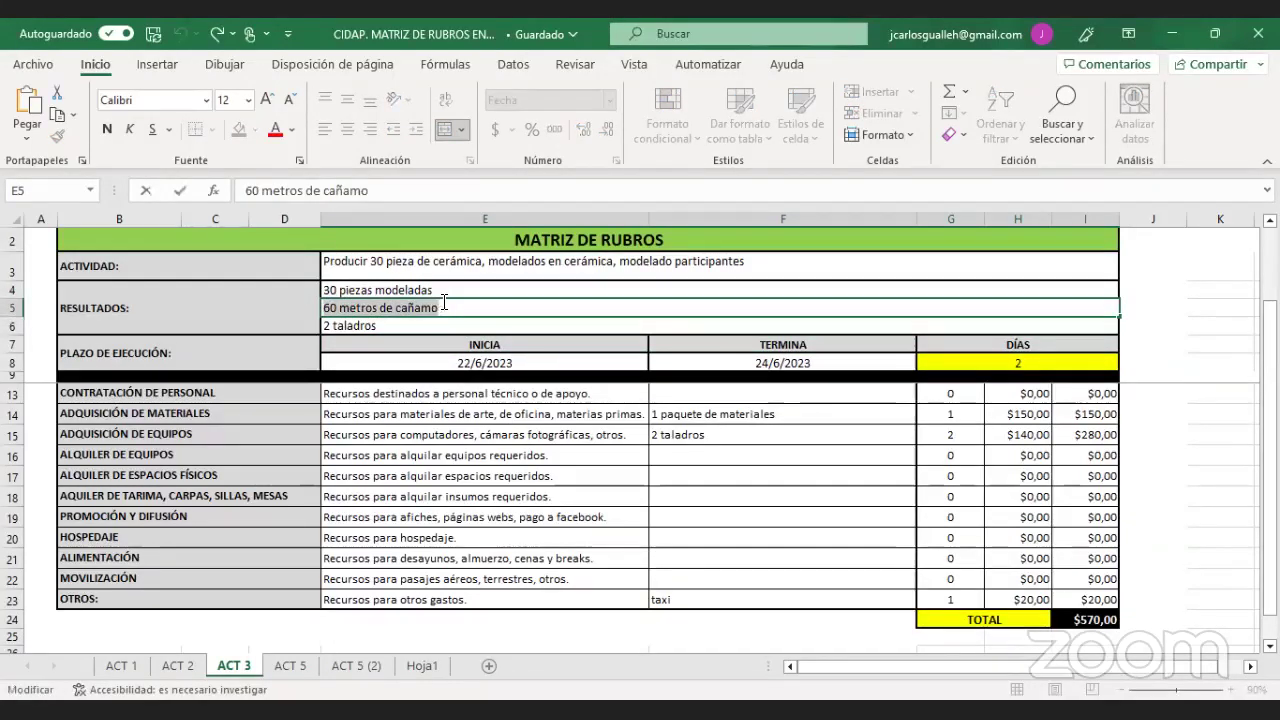
text(30 parti)
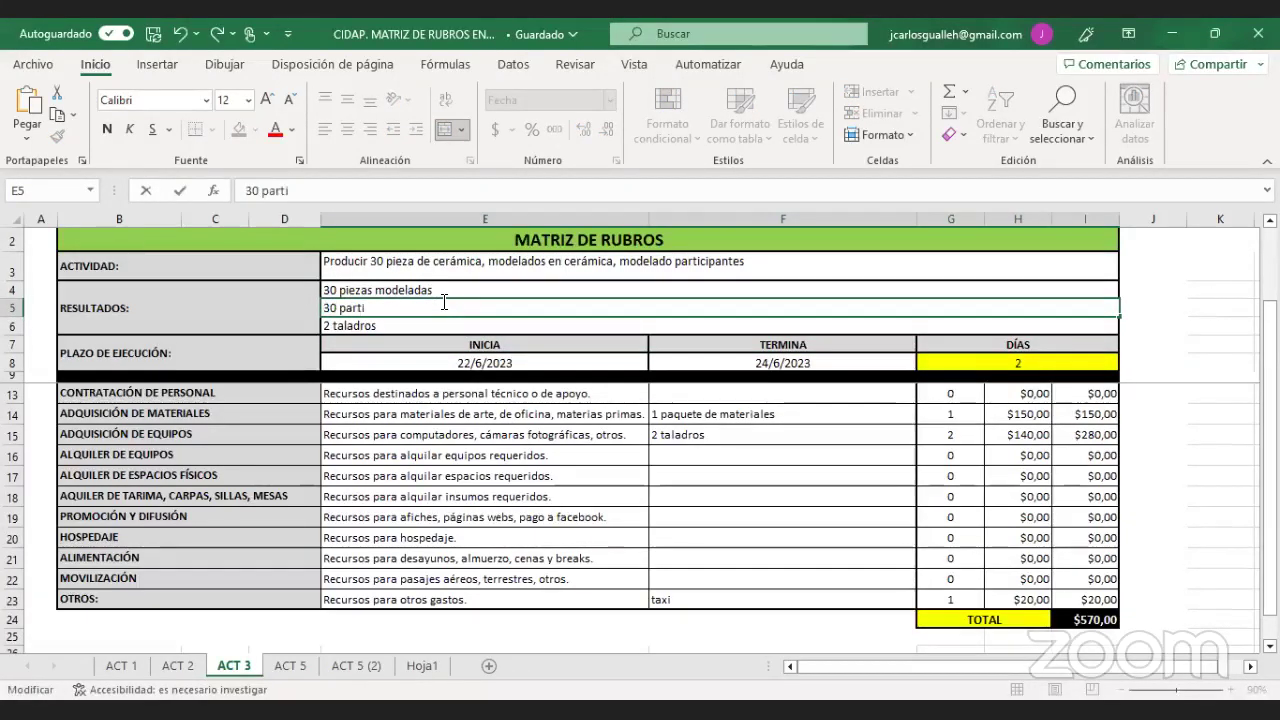
text(icpantes cono)
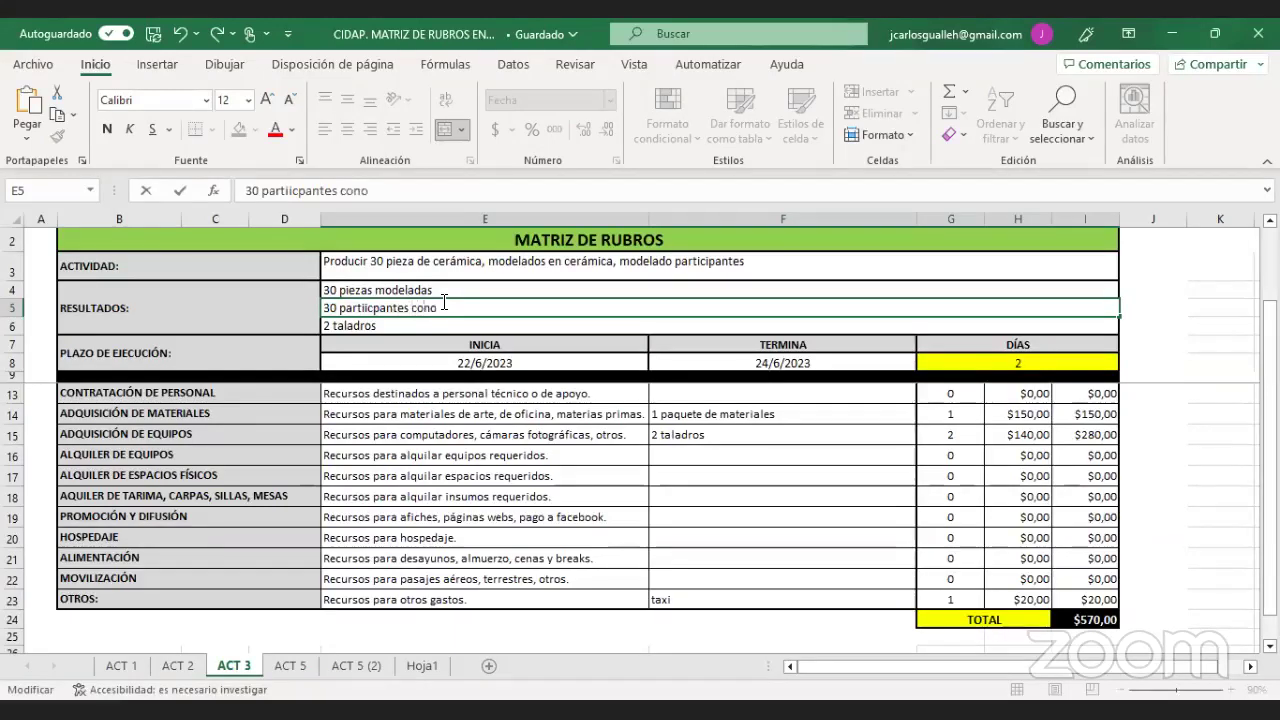
text(cen la)
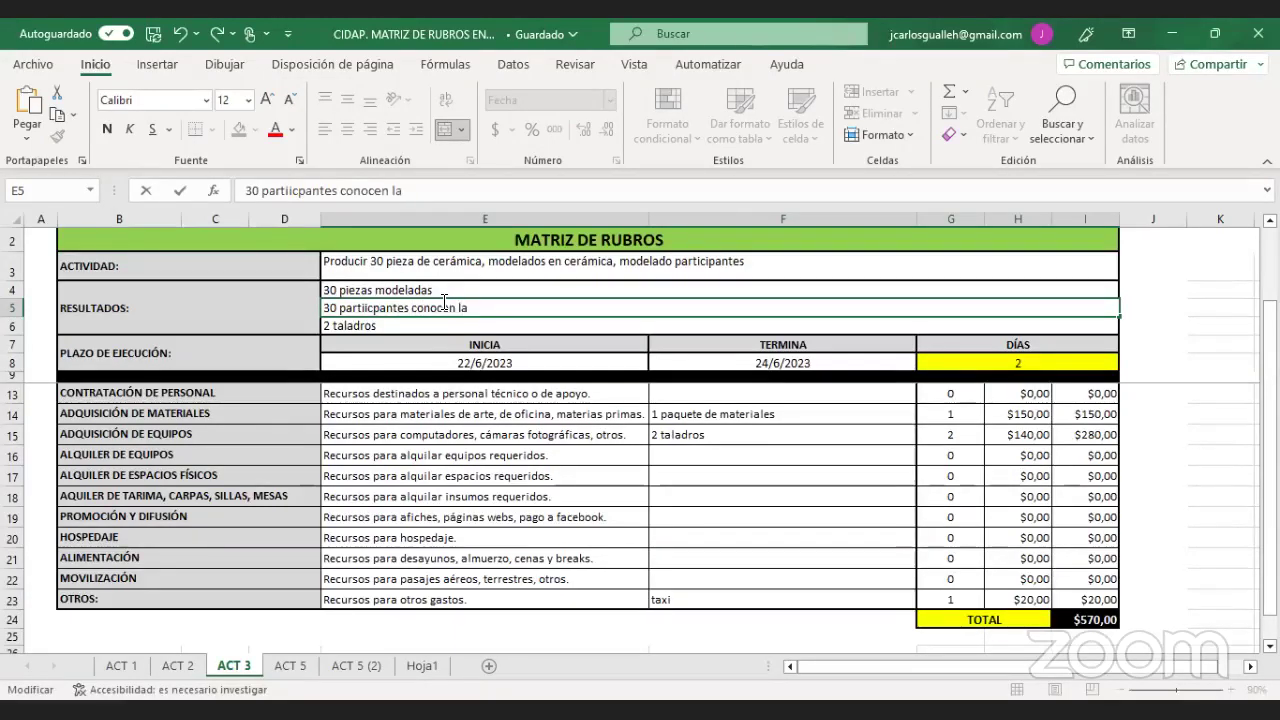
text( tecnica)
- Replace the third entry under RESULTADOS with "30 juegos de esteques"
click(392, 325)
drag(392, 325, 314, 322)
text(30)
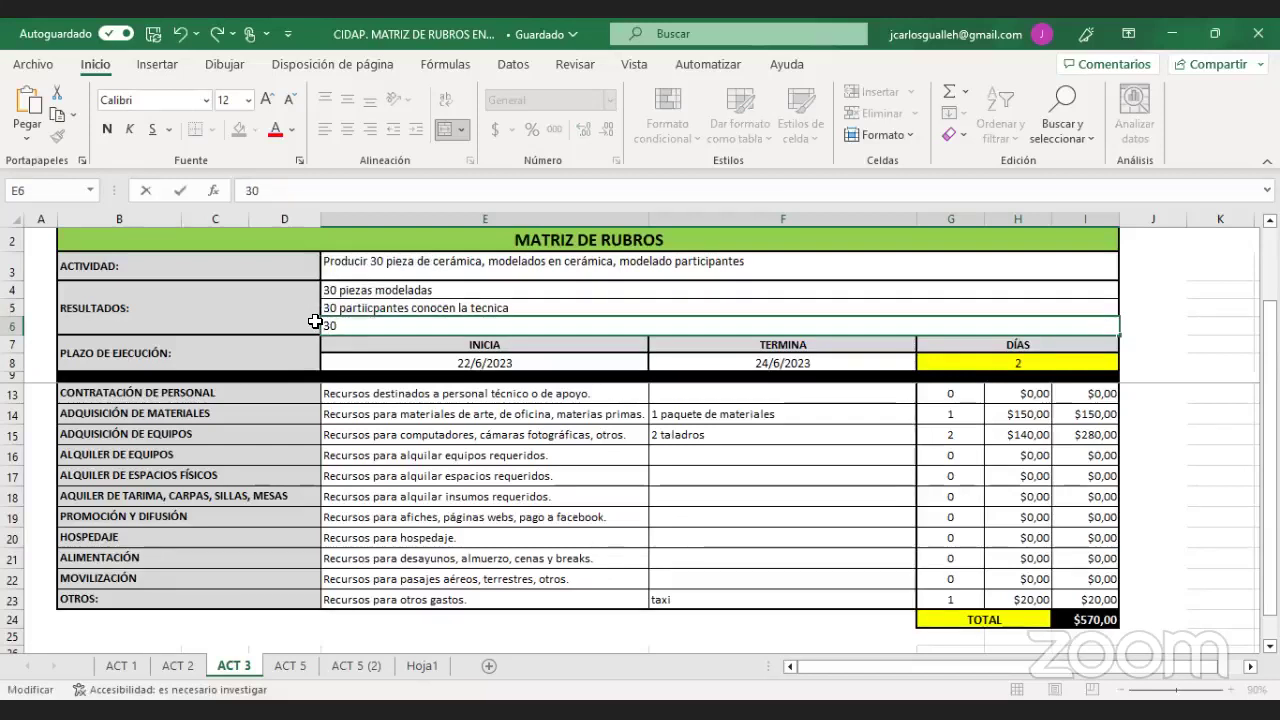
text( juegos de esteques)
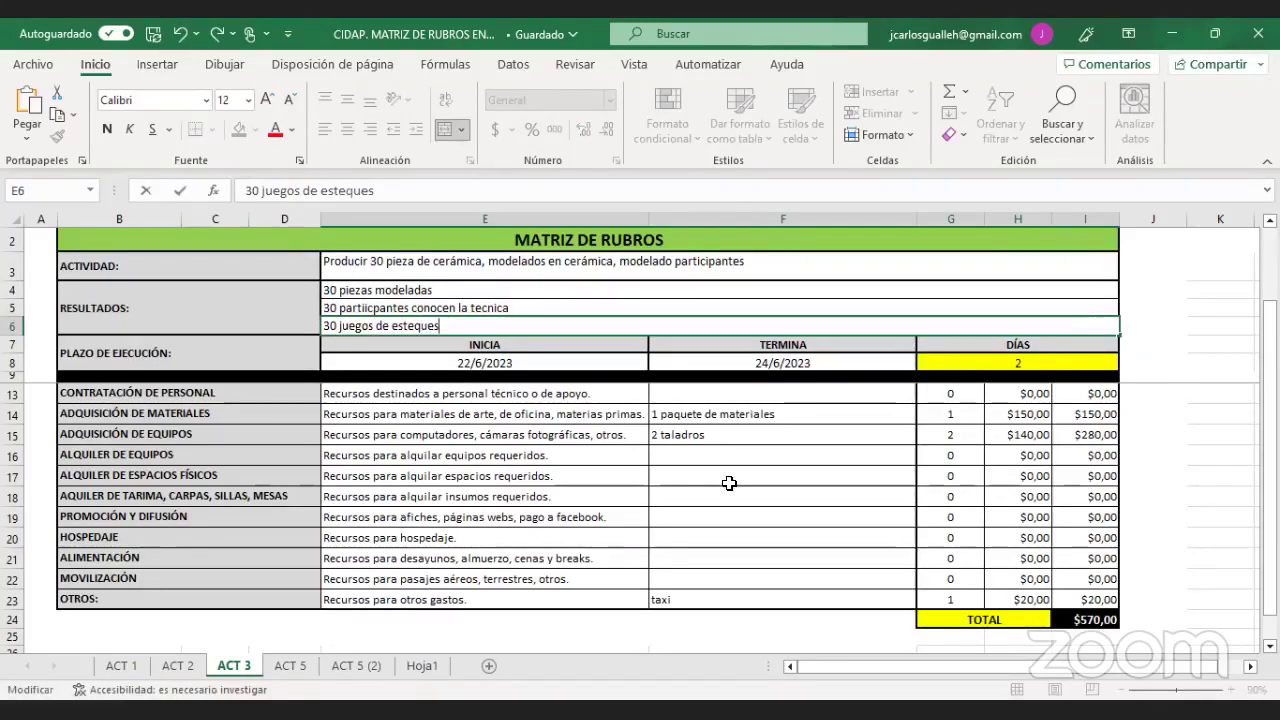
- Clear all the DETALLE entries of the budget items, from the executor's fees row down to OTROS
click(700, 598)
drag(700, 595, 705, 388)
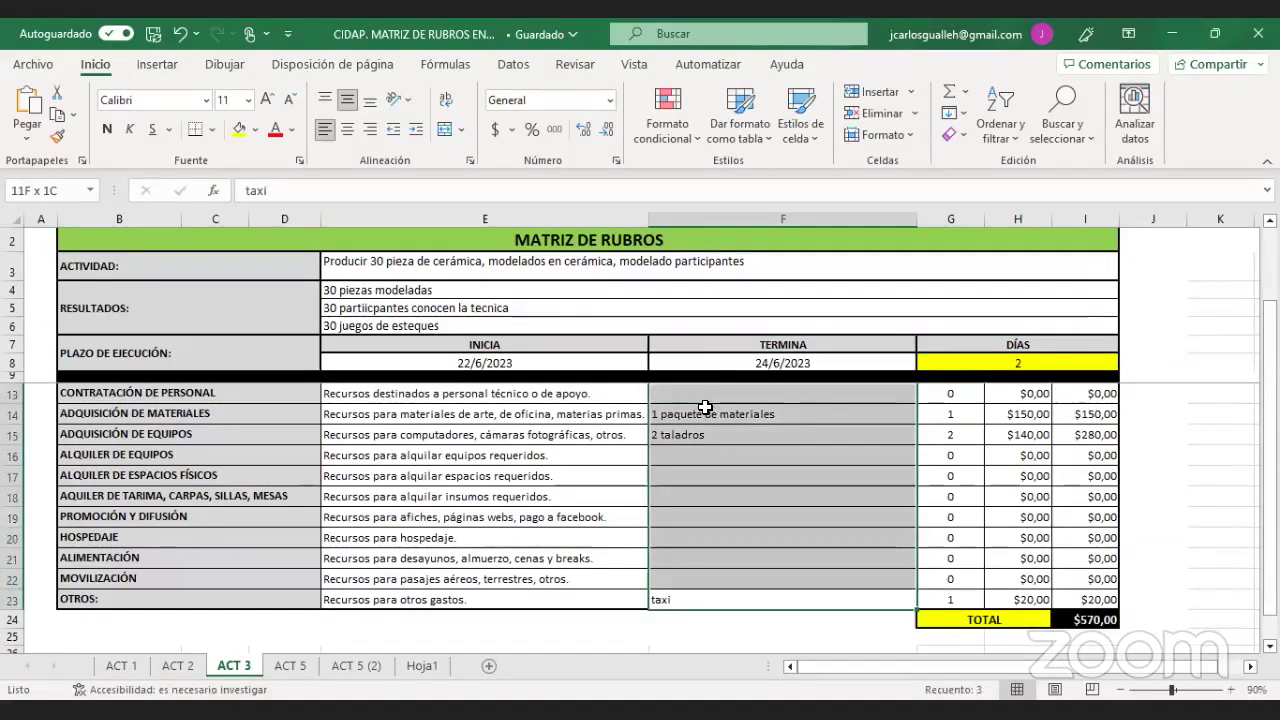
scroll(705, 420, up, 2)
key(Delete)
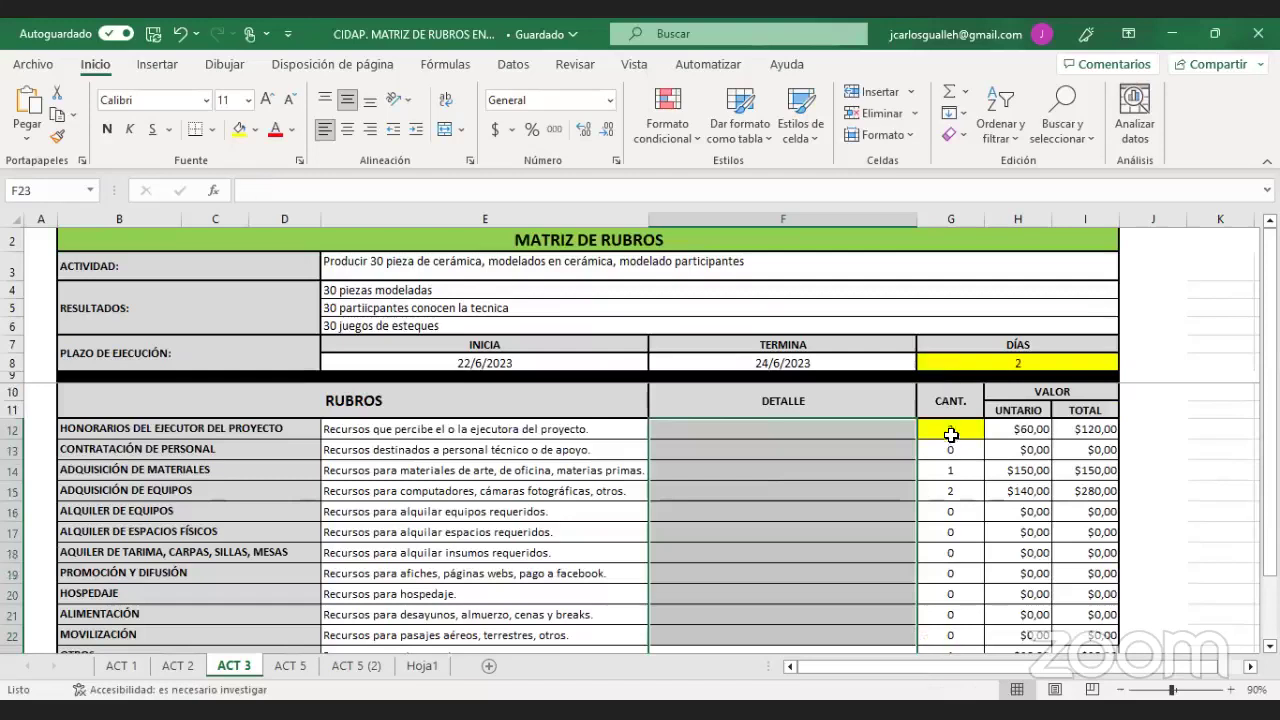
- Set the quantities of the executor's fees, personnel hiring and materials acquisition items to 0
click(955, 426)
text(0)
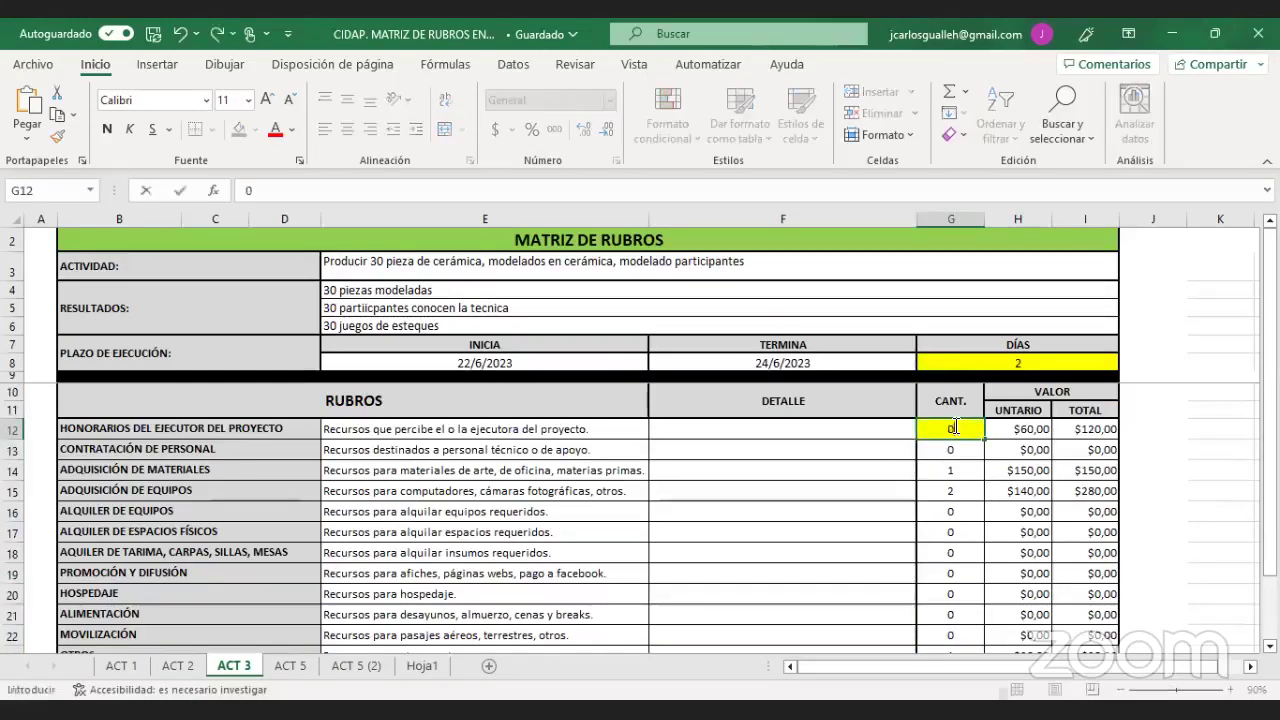
key(Return)
text(0)
key(Return)
text(0)
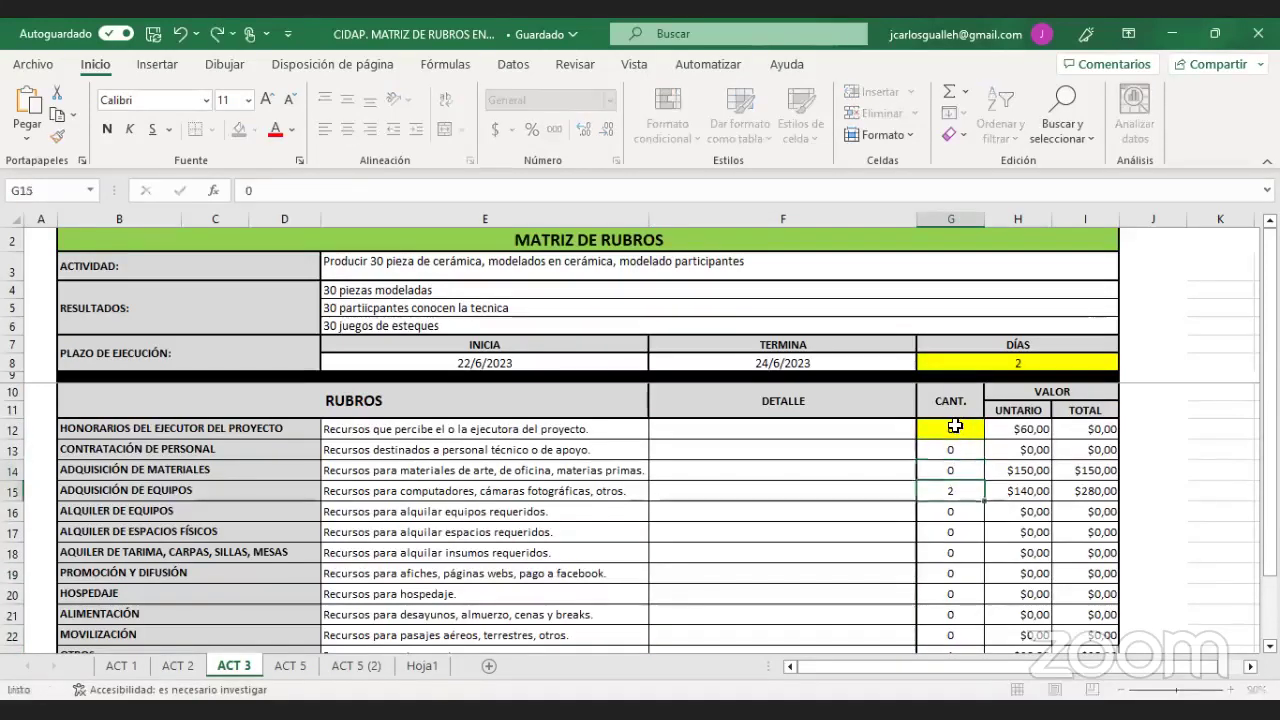
key(Return)
- Set the unit values of the executor's fees, materials acquisition and equipment acquisition items to 0
click(1019, 434)
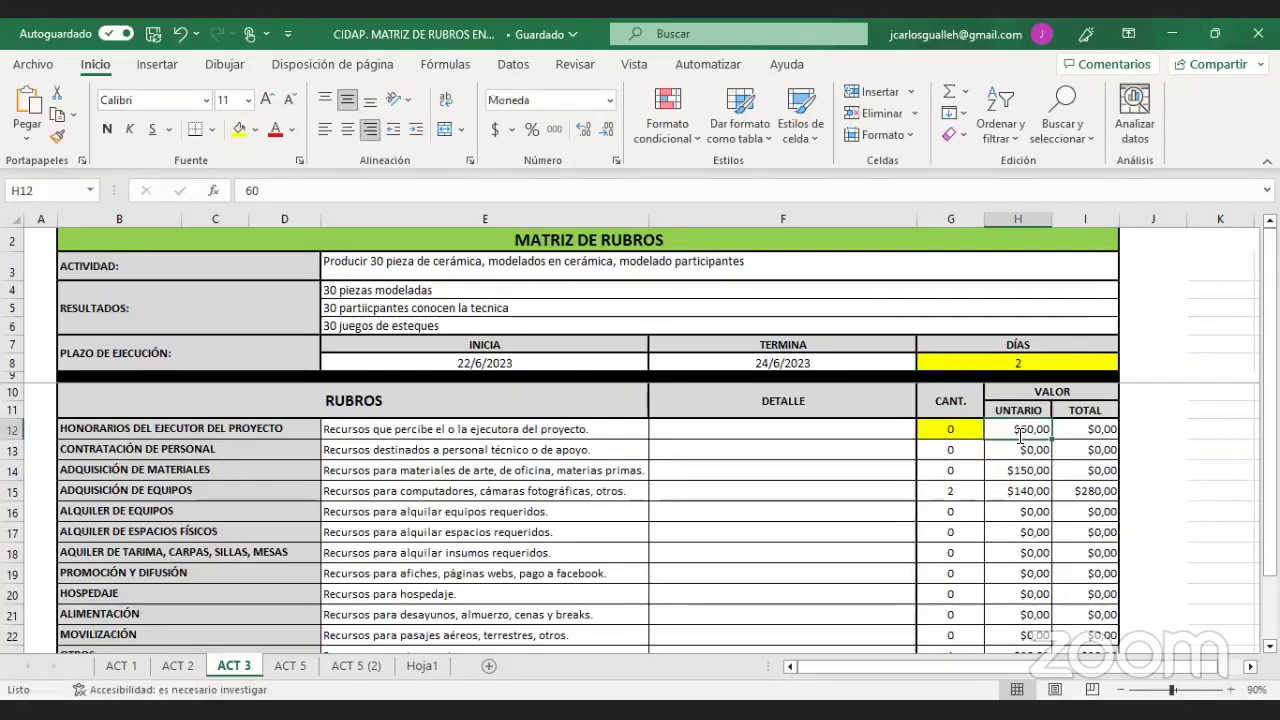
text(0)
key(Return)
key(Return)
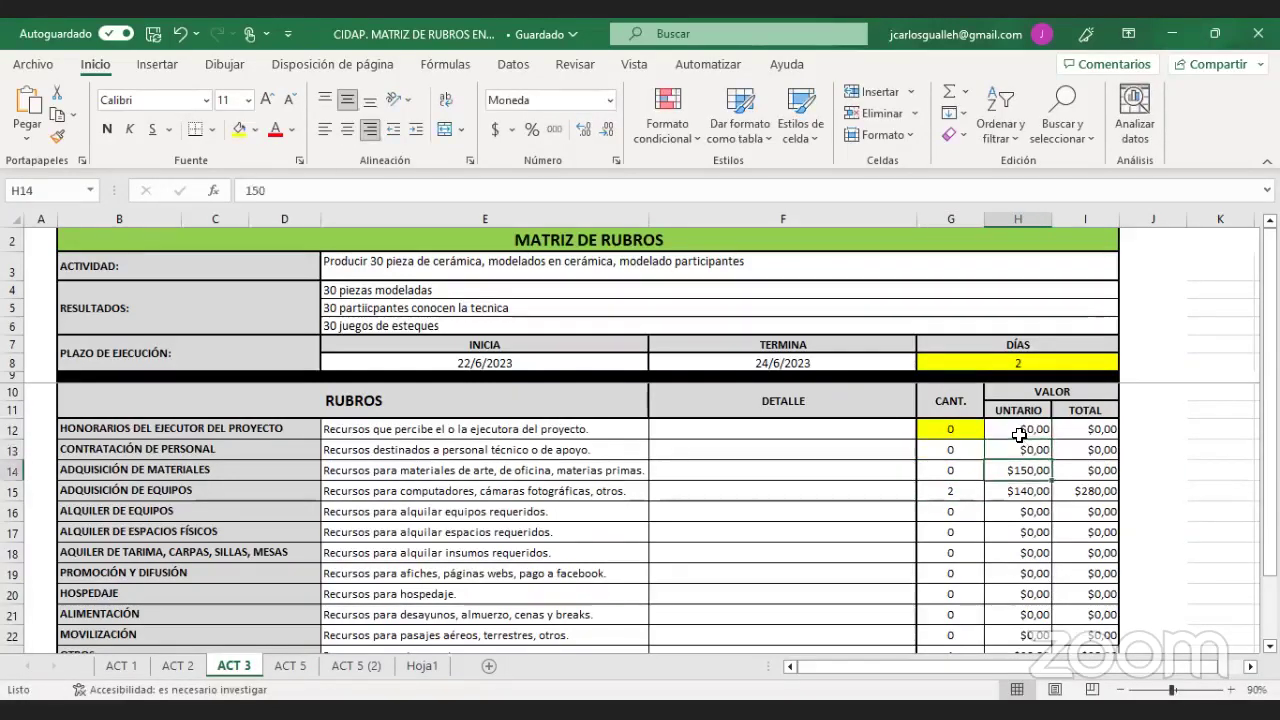
text(0)
key(Return)
text(0)
key(Return)
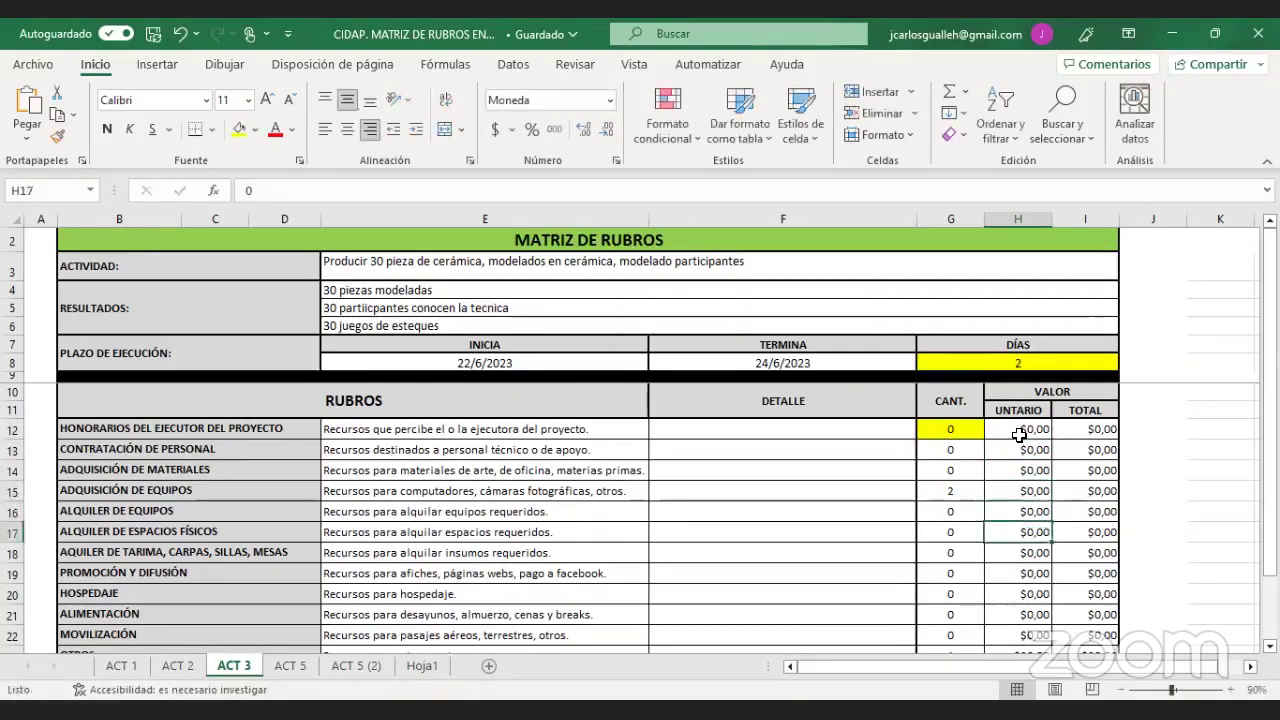
click(1019, 434)
key(Down)
key(Down)
key(Down)
key(Down)
key(Down)
key(Down)
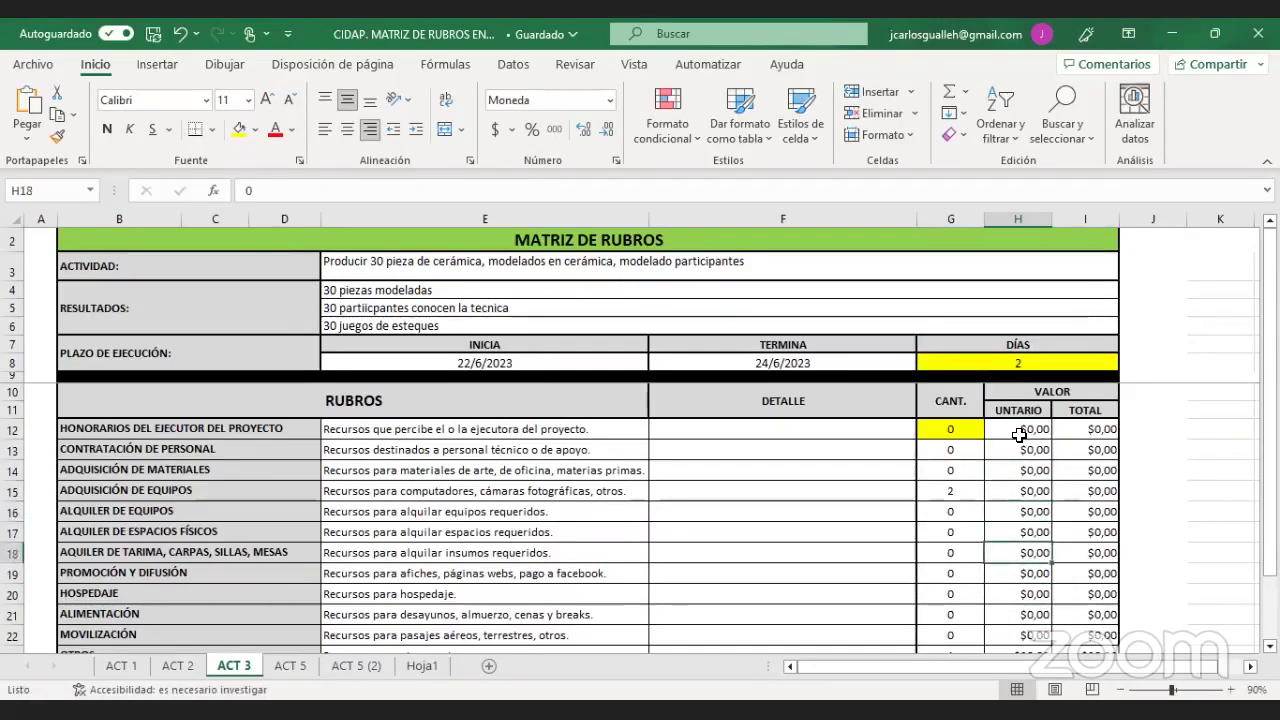
click(1220, 511)
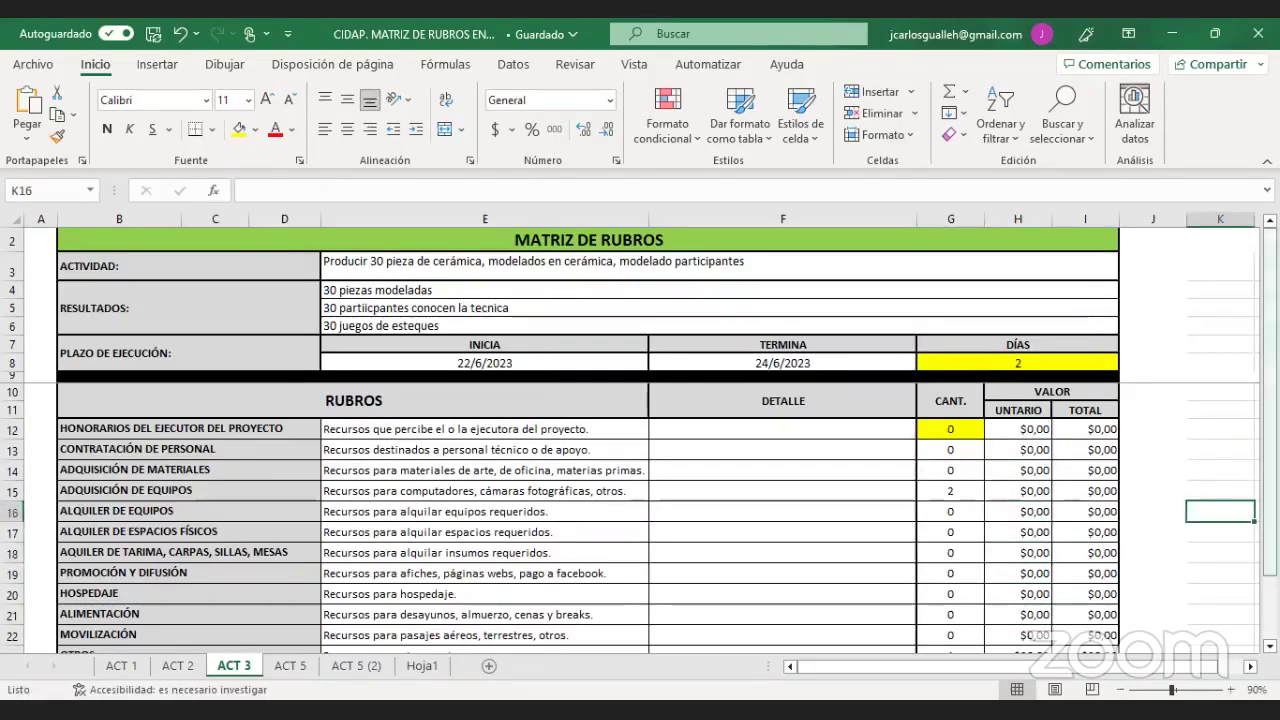
- Set both the quantity and the unit value of the OTROS item to 0
scroll(1220, 530, down, 1)
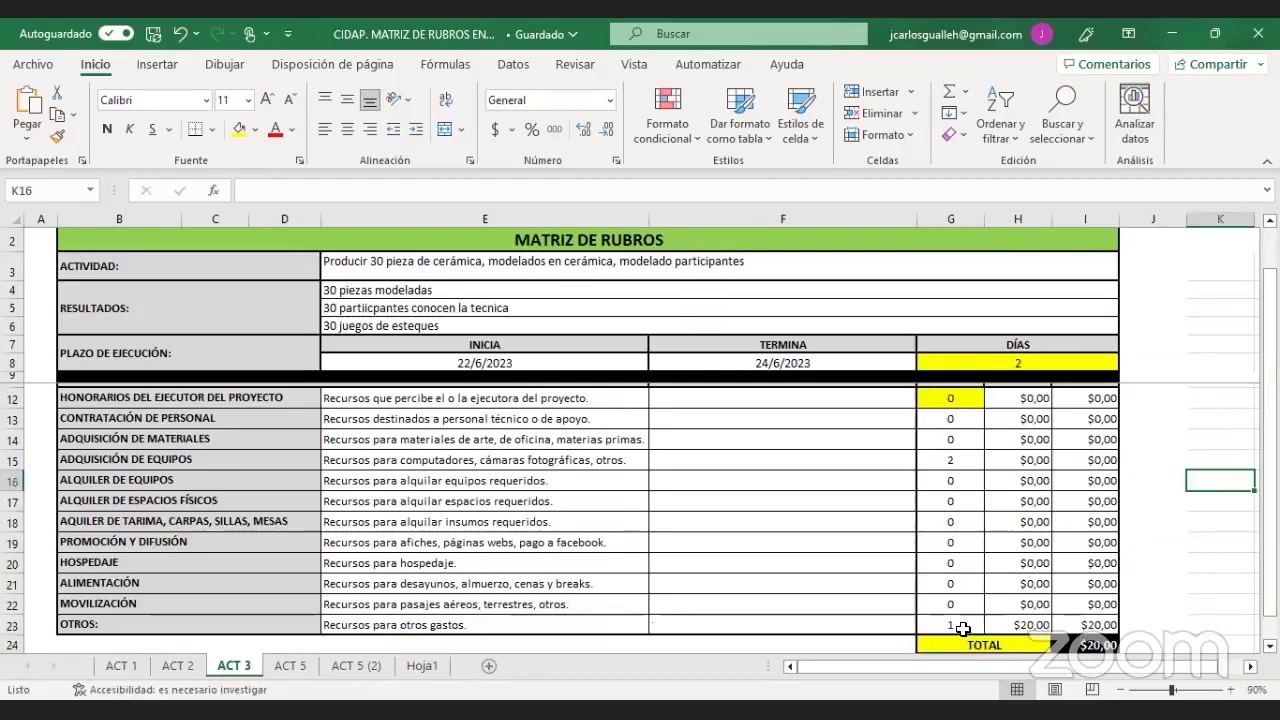
click(963, 627)
text(0)
key(Tab)
text(0)
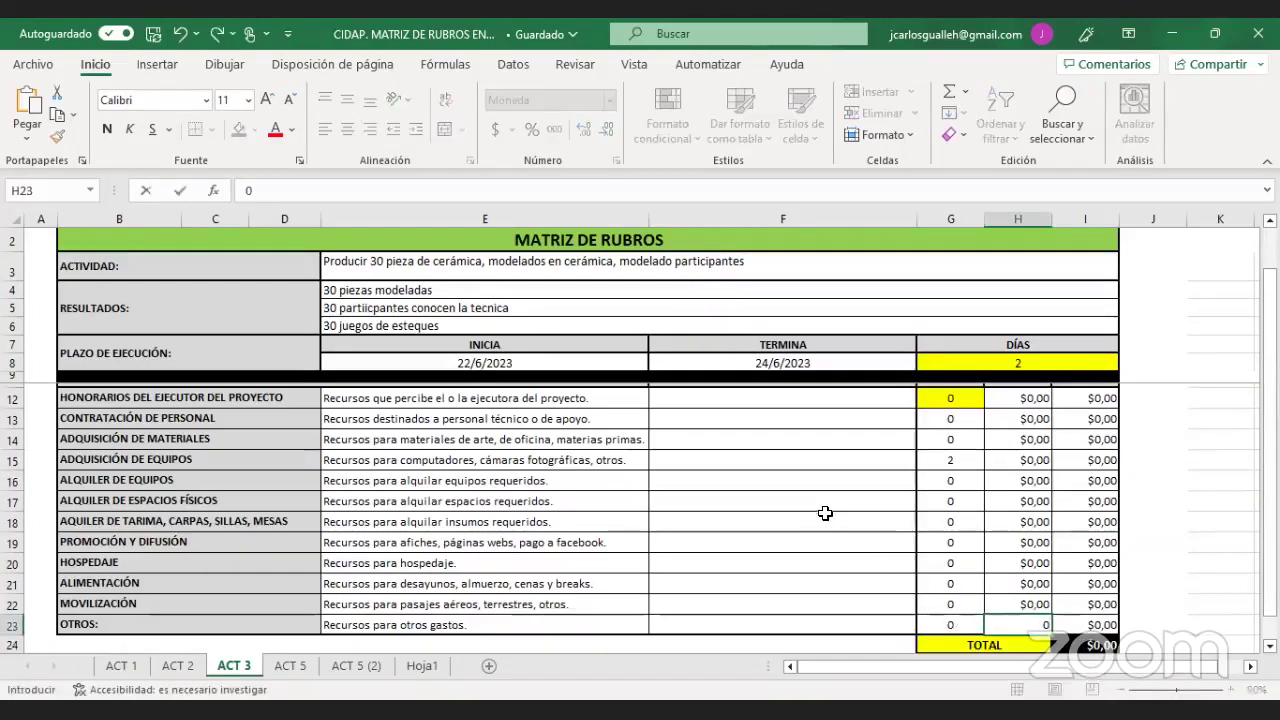
drag(657, 262, 649, 319)
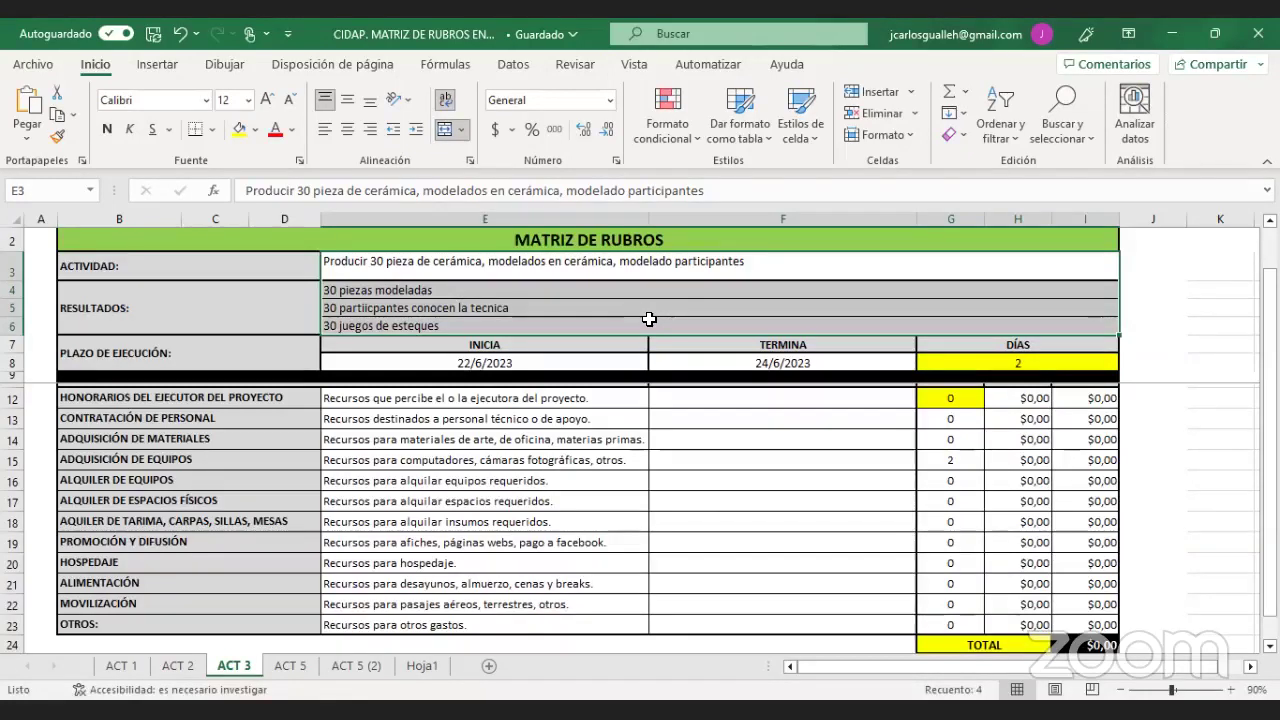
click(597, 260)
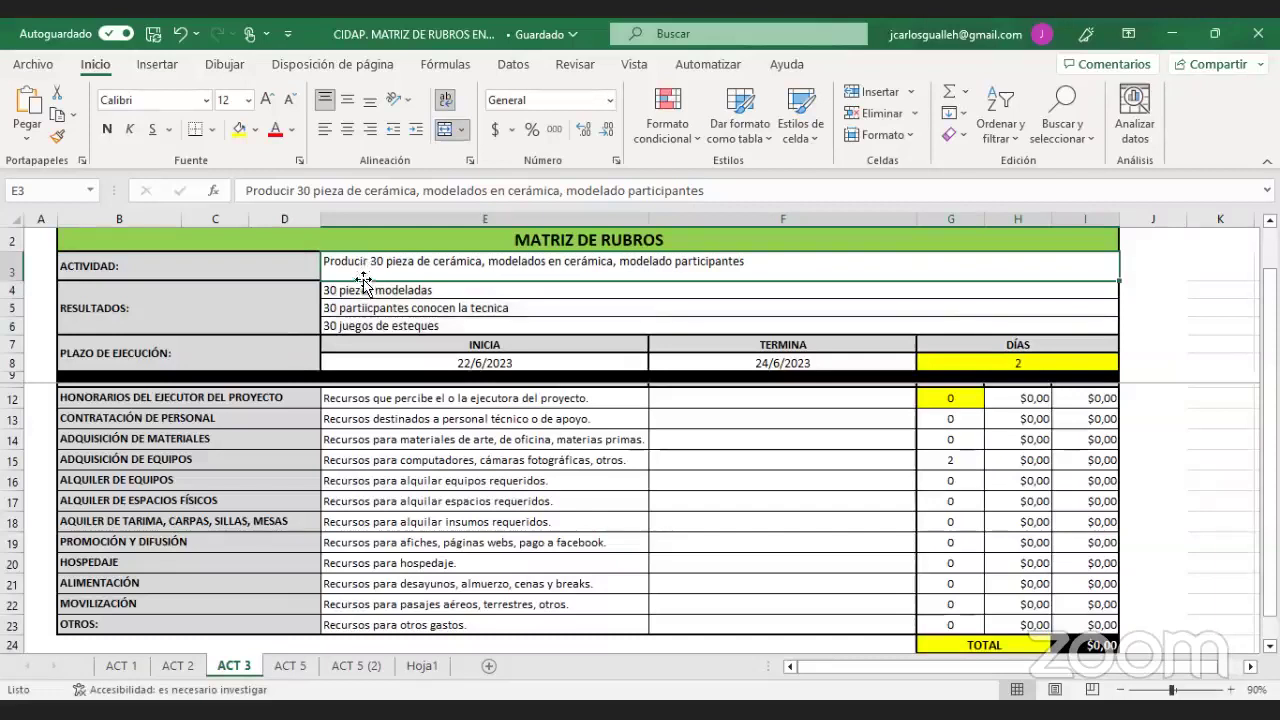
drag(362, 289, 360, 318)
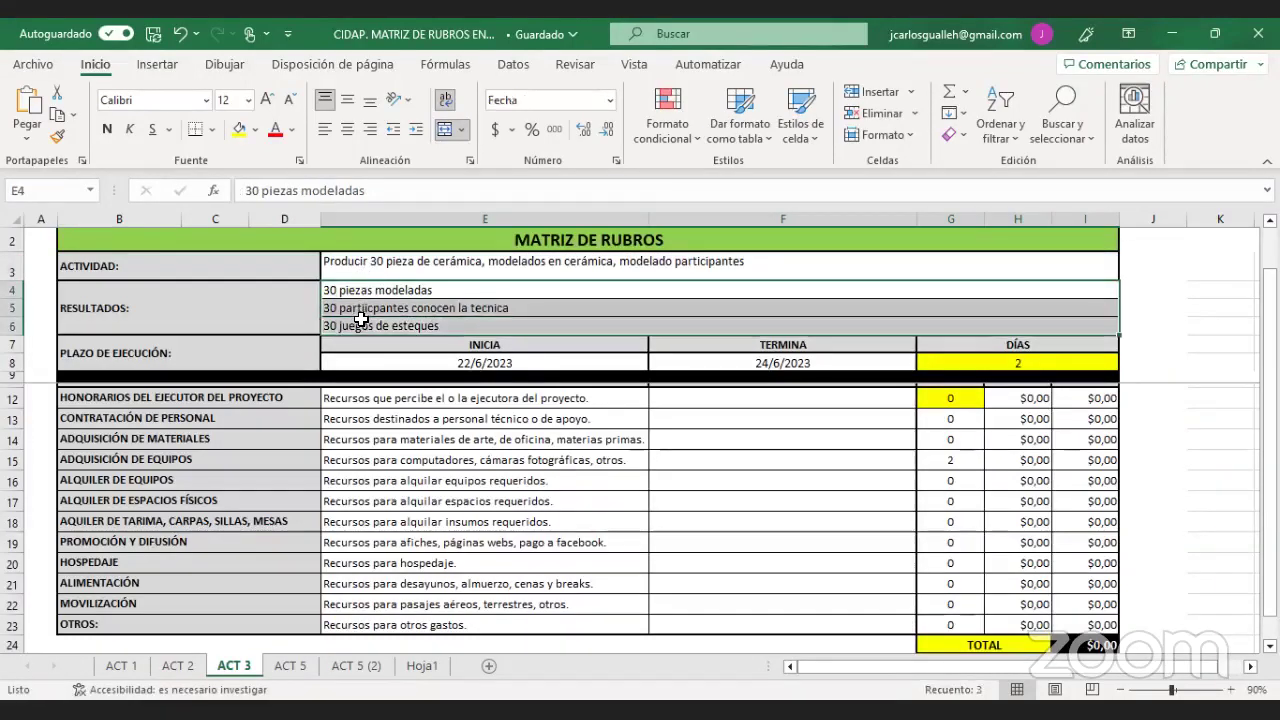
click(693, 423)
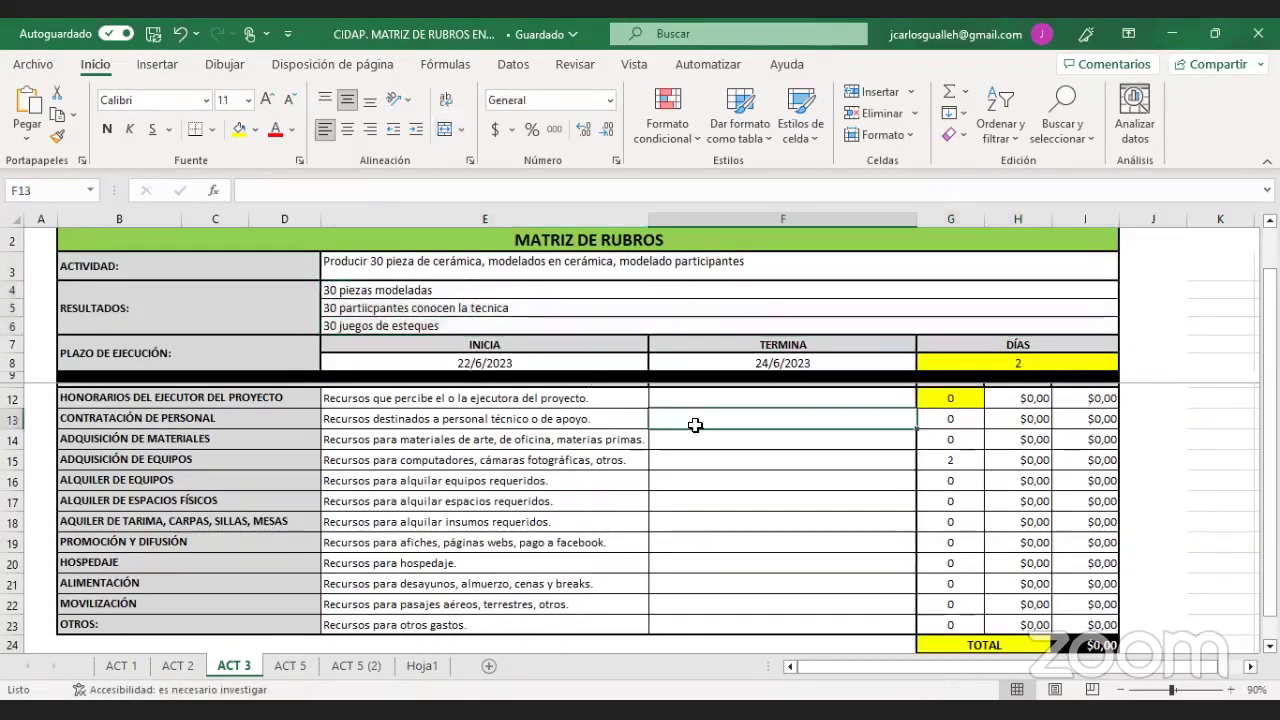
- Change the TERMINA date of the execution period to 22/7/2023
double_click(771, 362)
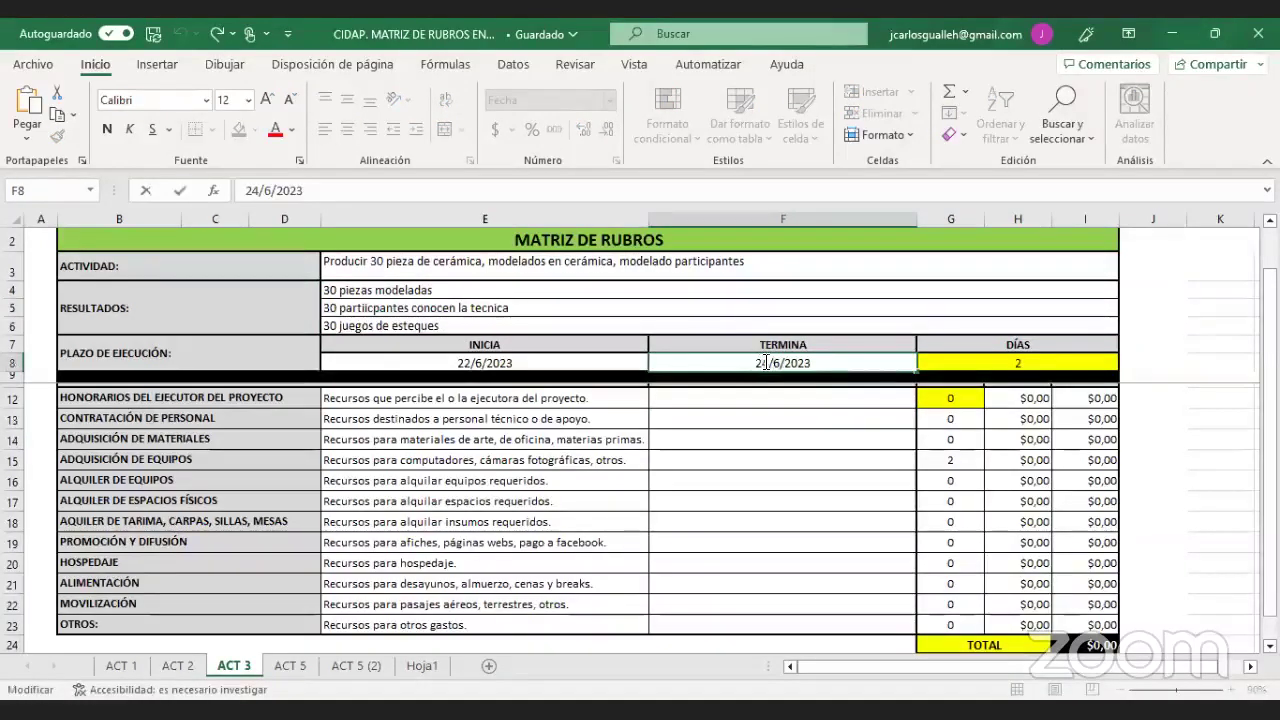
double_click(767, 362)
text(22)
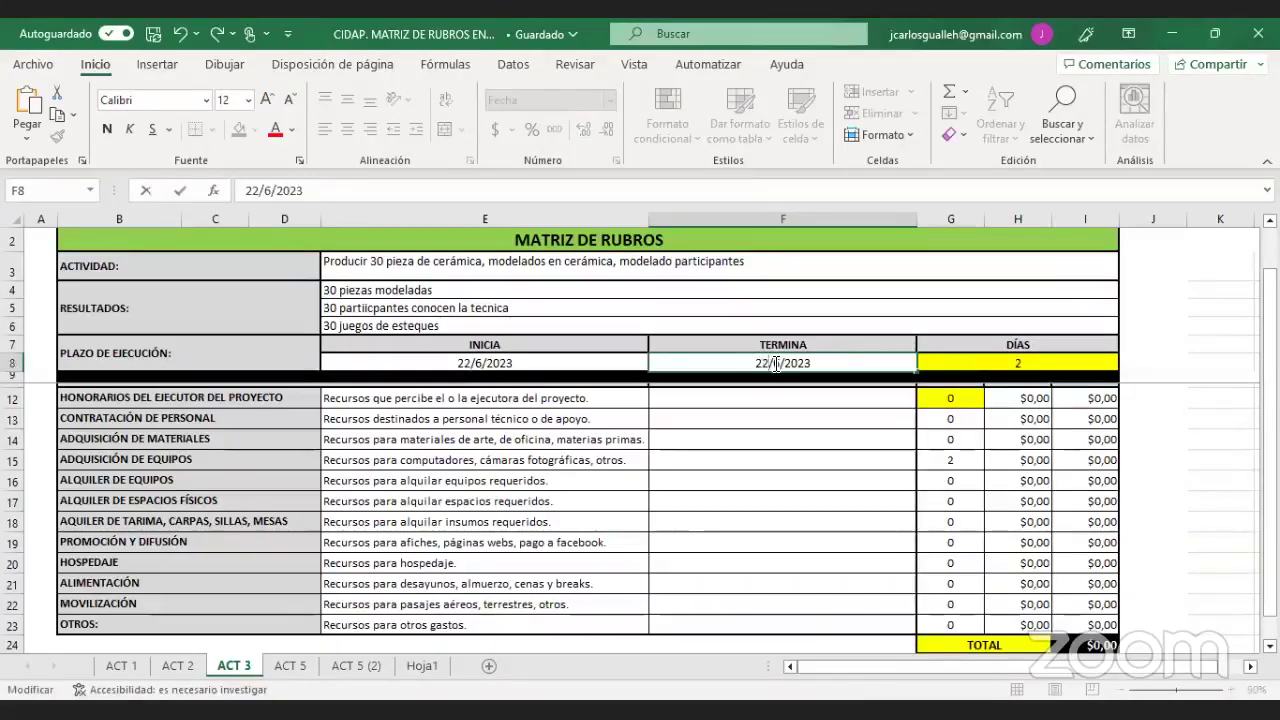
double_click(779, 363)
text(7)
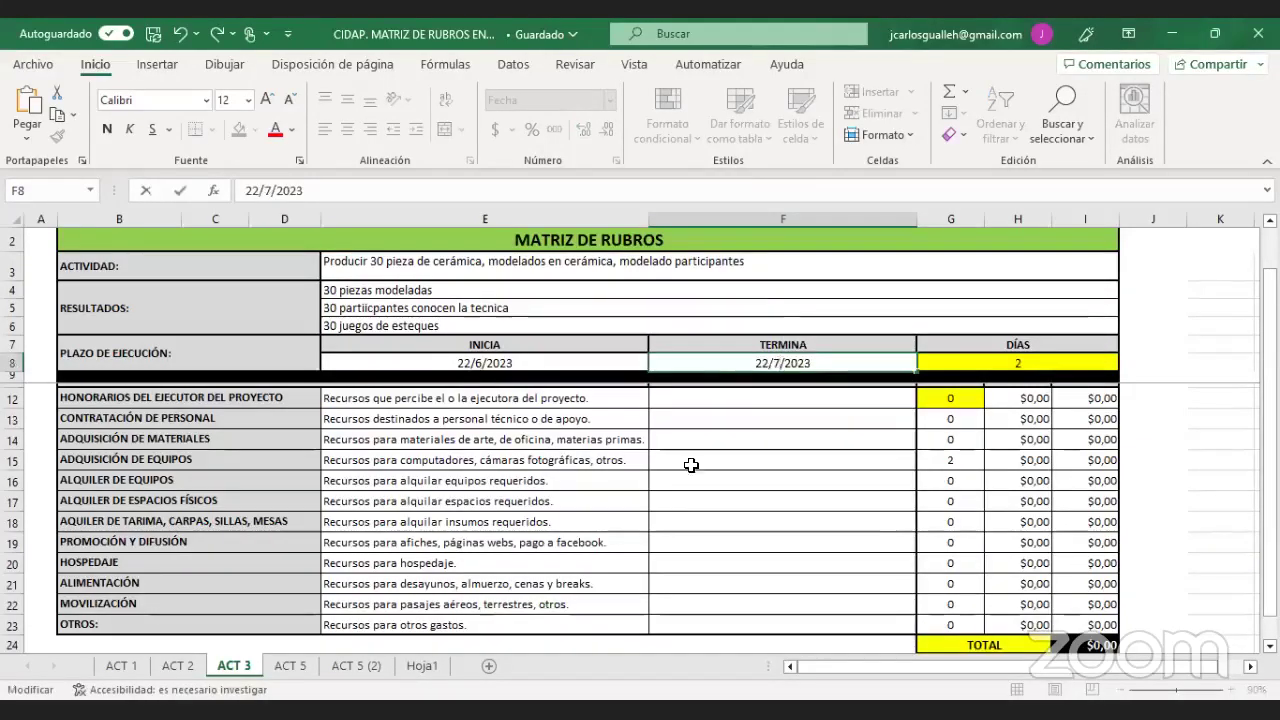
click(497, 305)
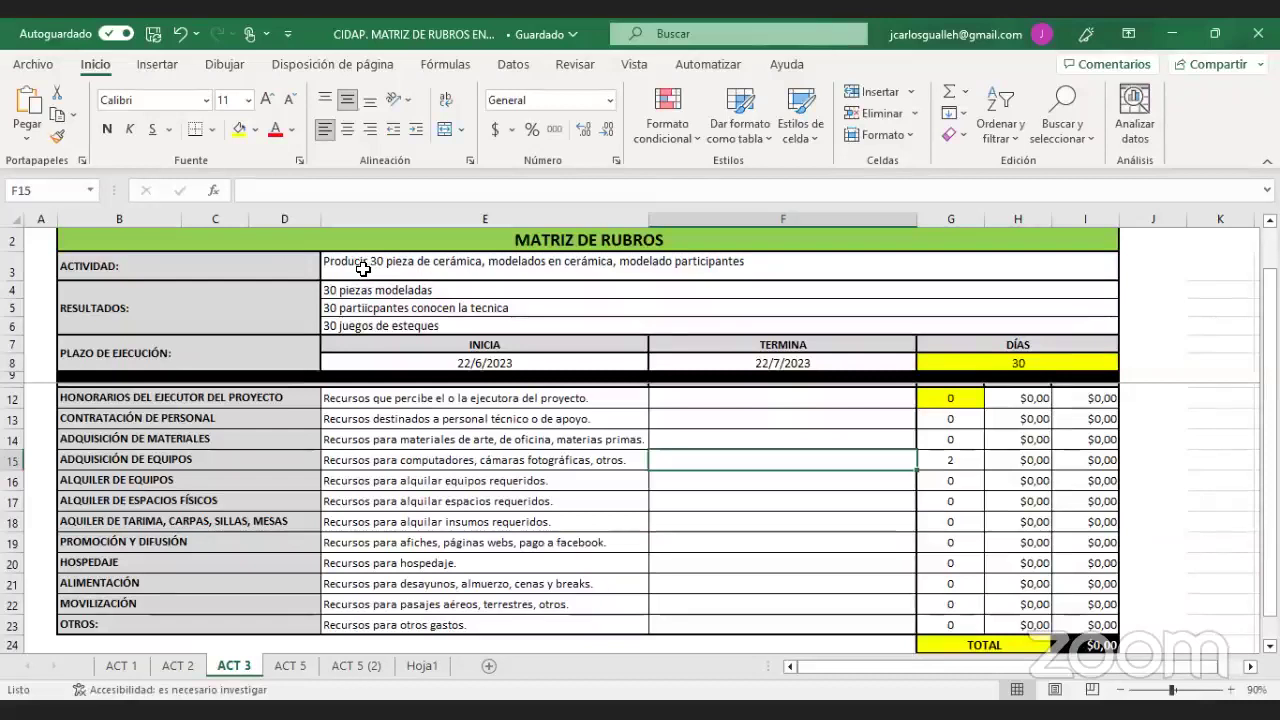
- Extend the third entry under RESULTADOS so that it reads "30 juegos de esteques adquiridas"
click(362, 268)
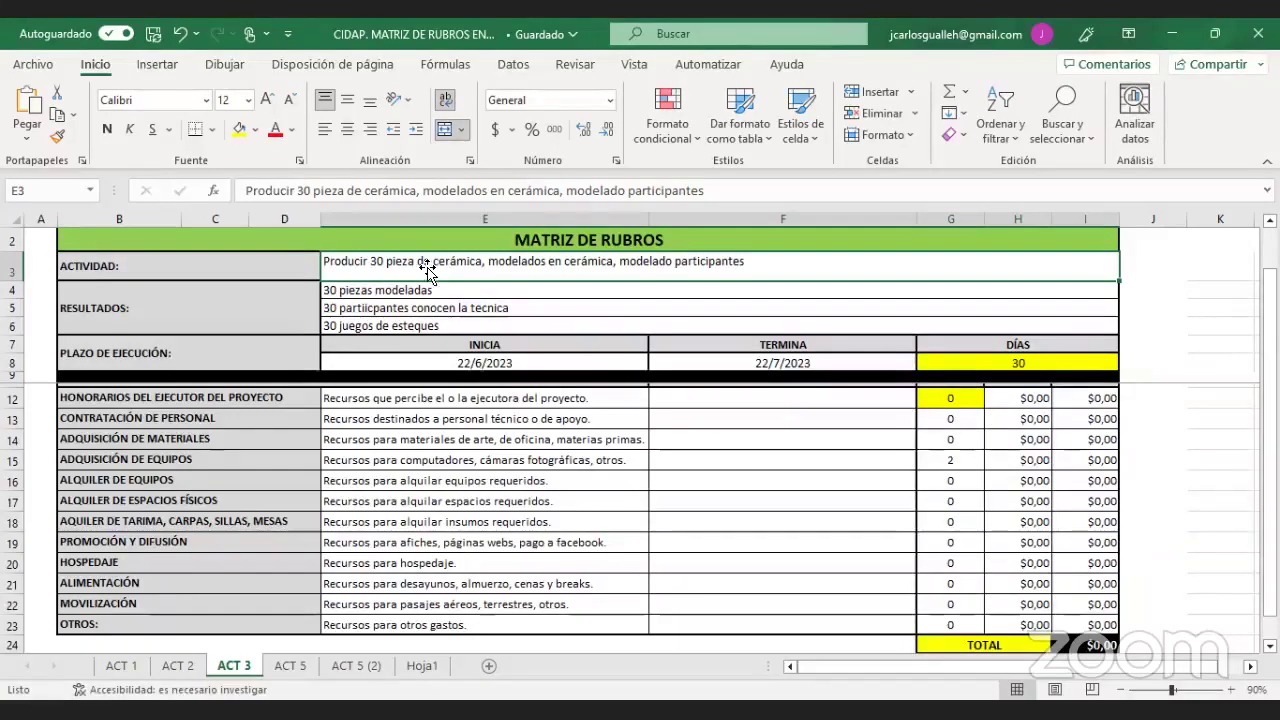
click(383, 322)
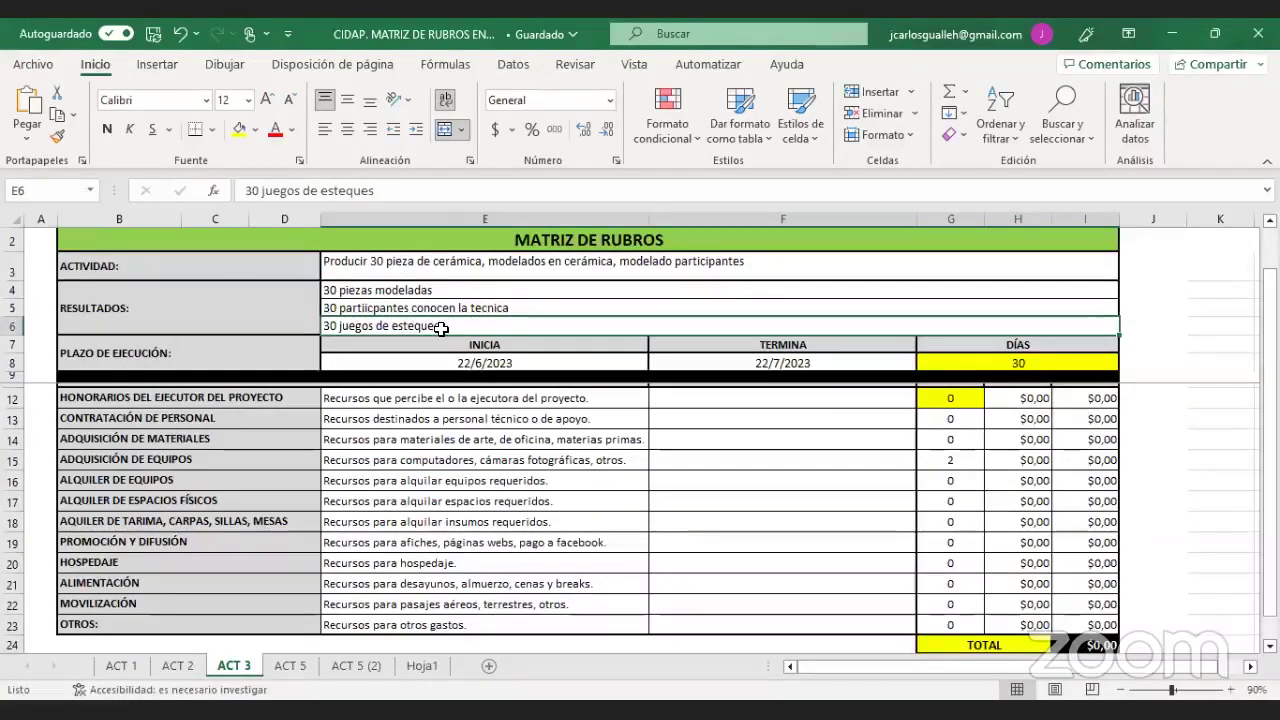
double_click(443, 330)
text(a)
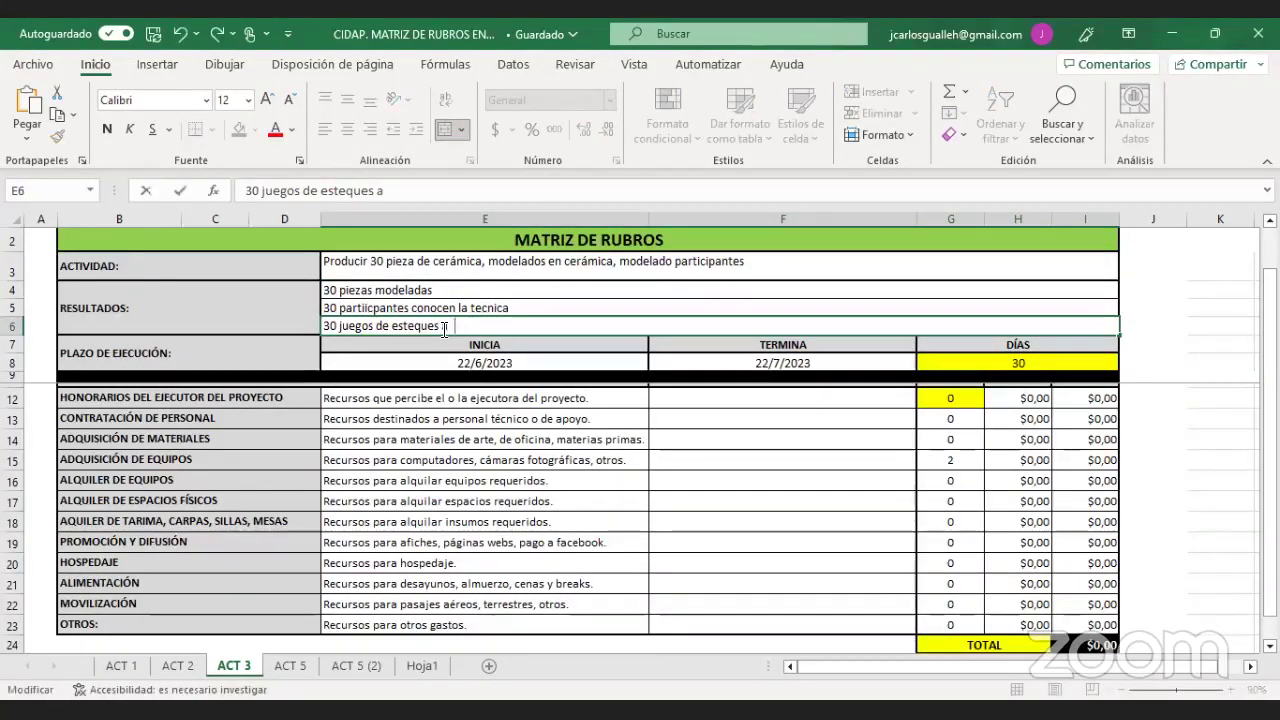
text(dquiridas)
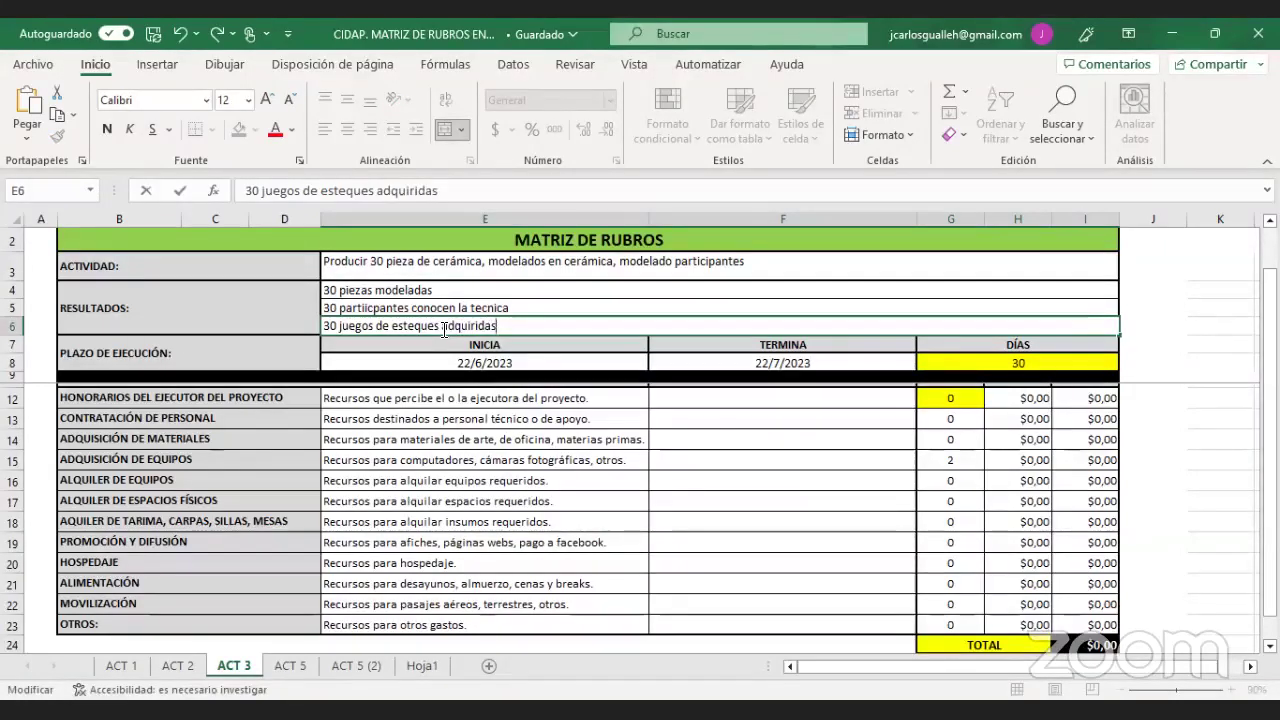
click(727, 431)
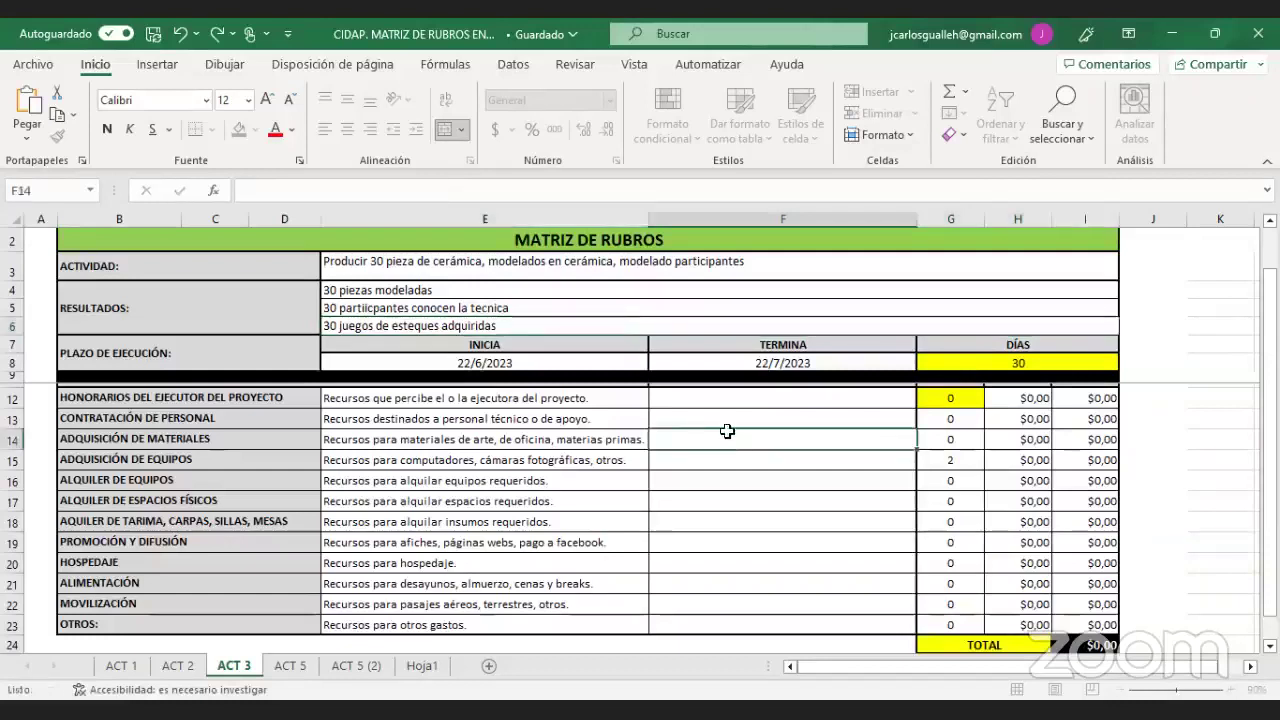
- Review the activity description, the three results, and the start date and number of days of the execution period
click(591, 293)
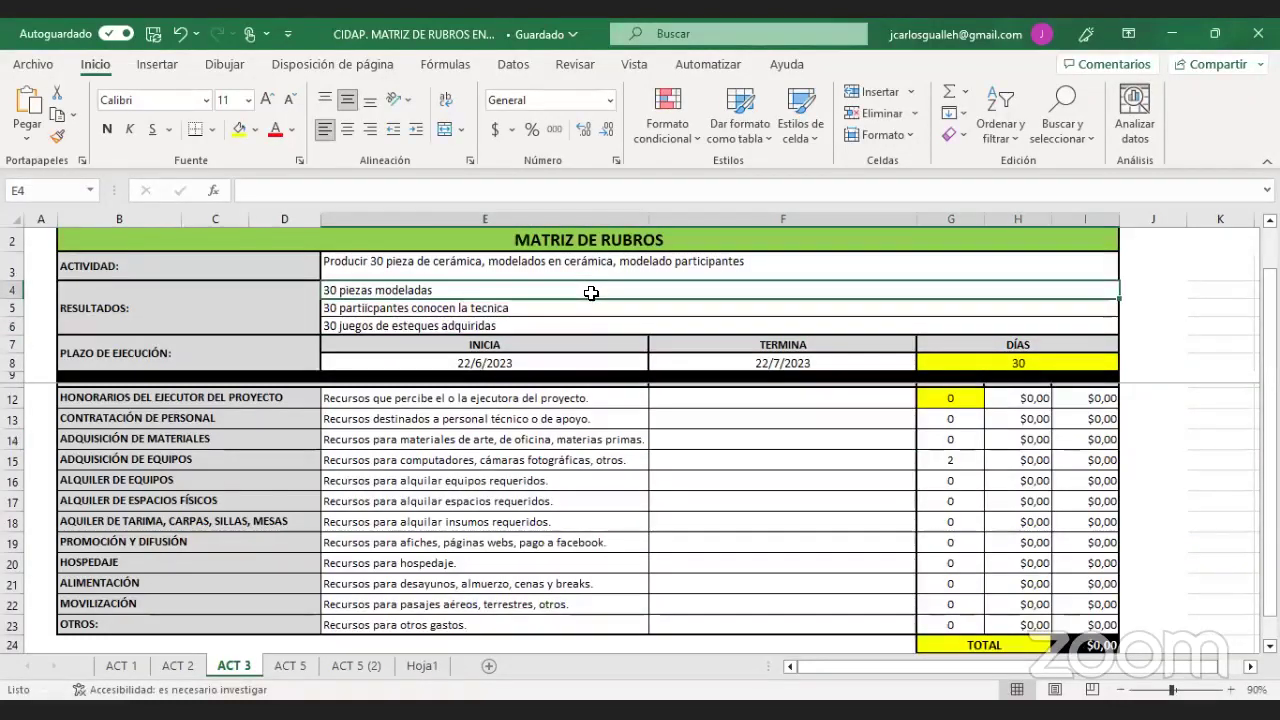
right_click(533, 294)
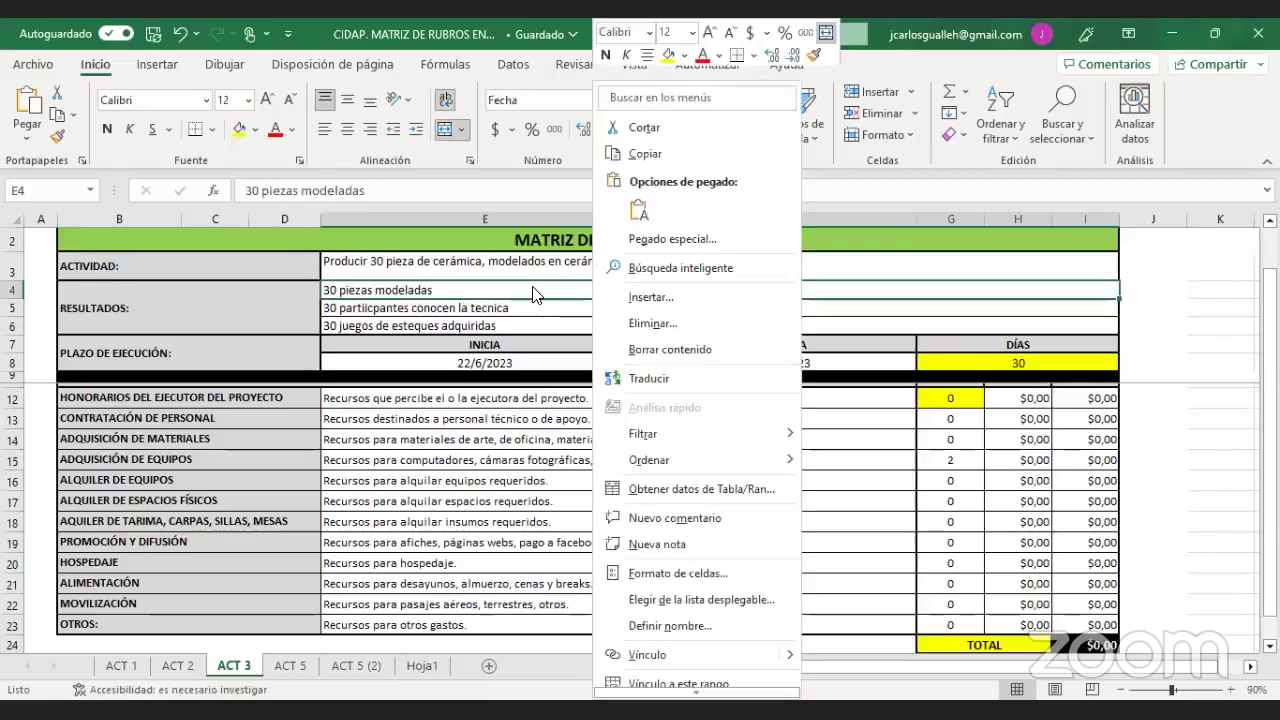
click(405, 310)
click(405, 310)
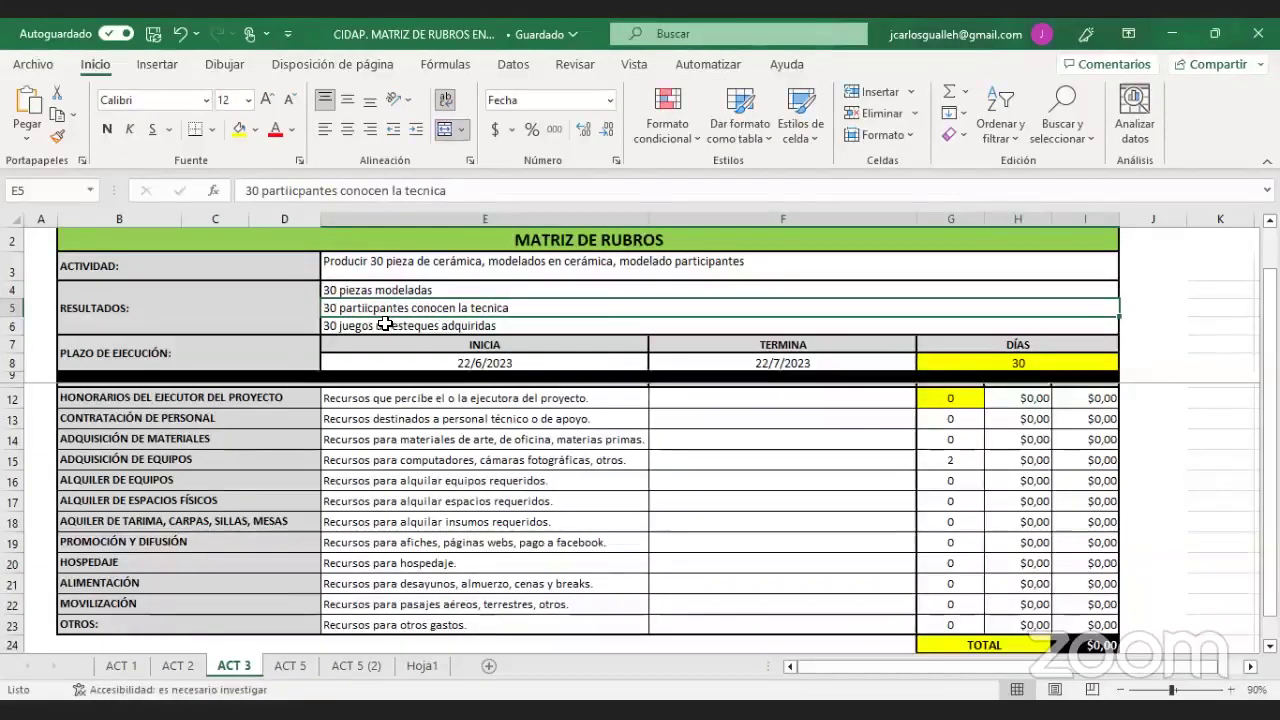
click(420, 323)
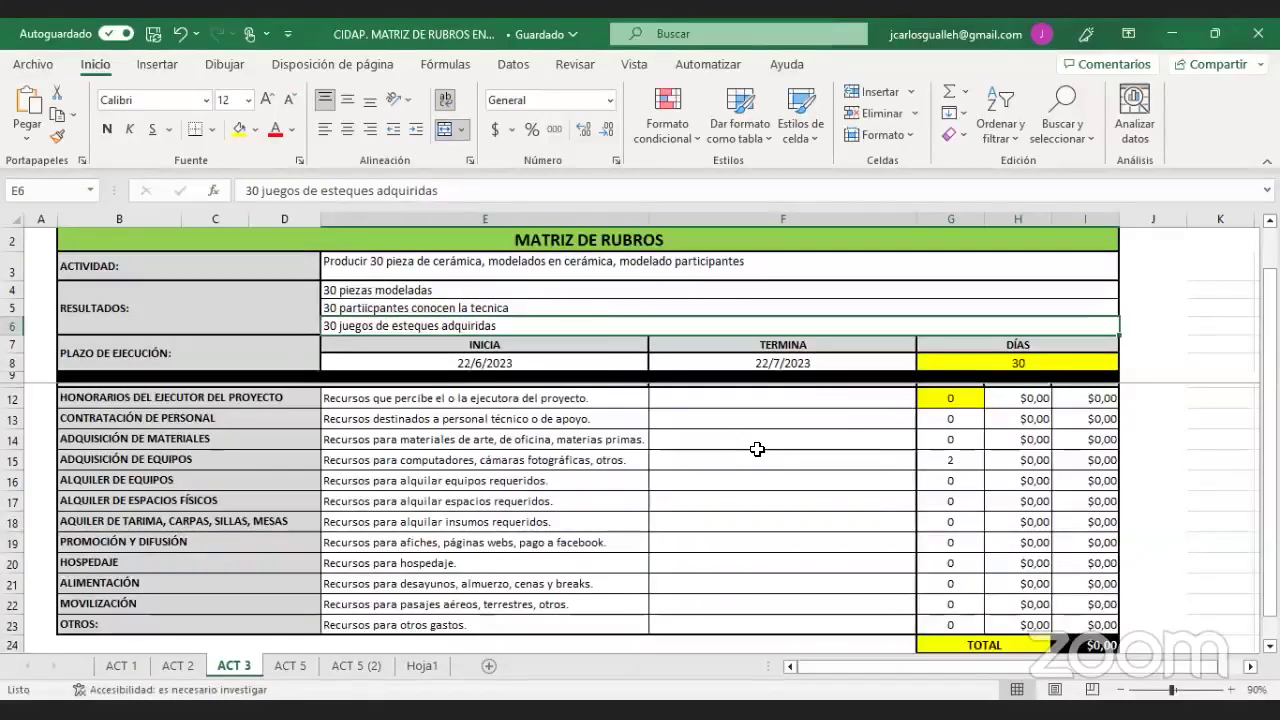
click(505, 264)
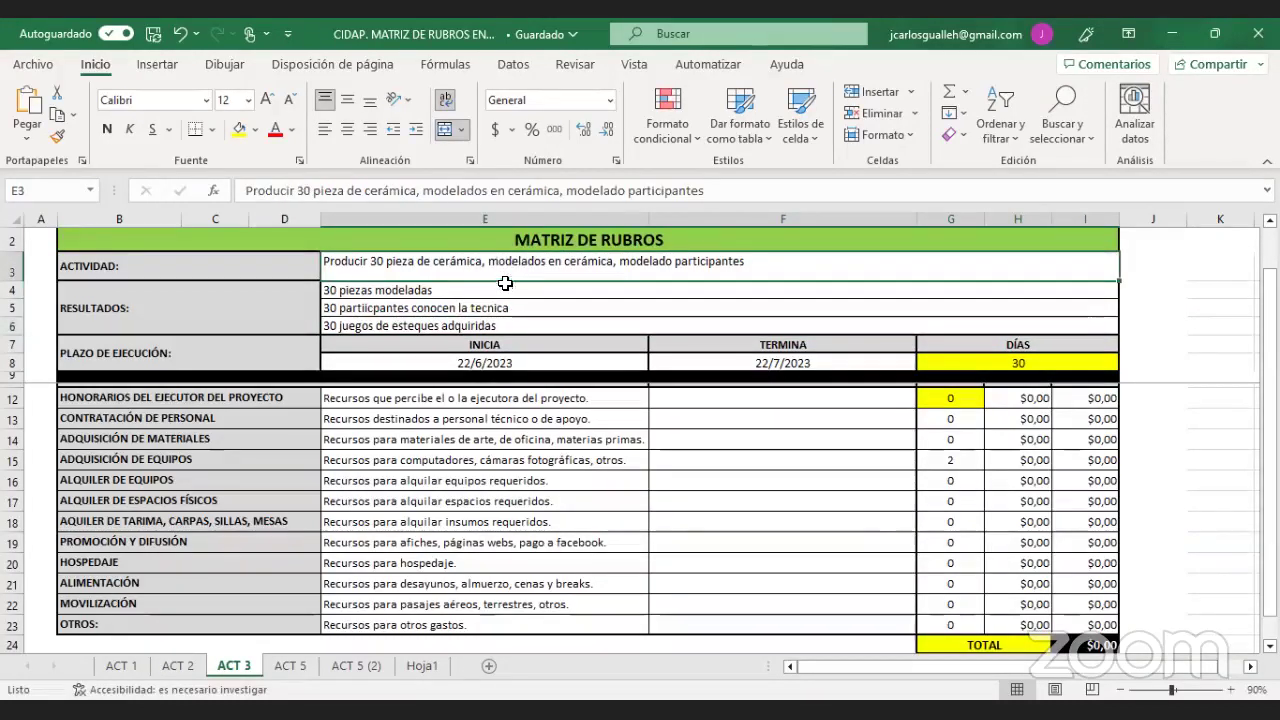
click(505, 296)
drag(505, 301, 505, 318)
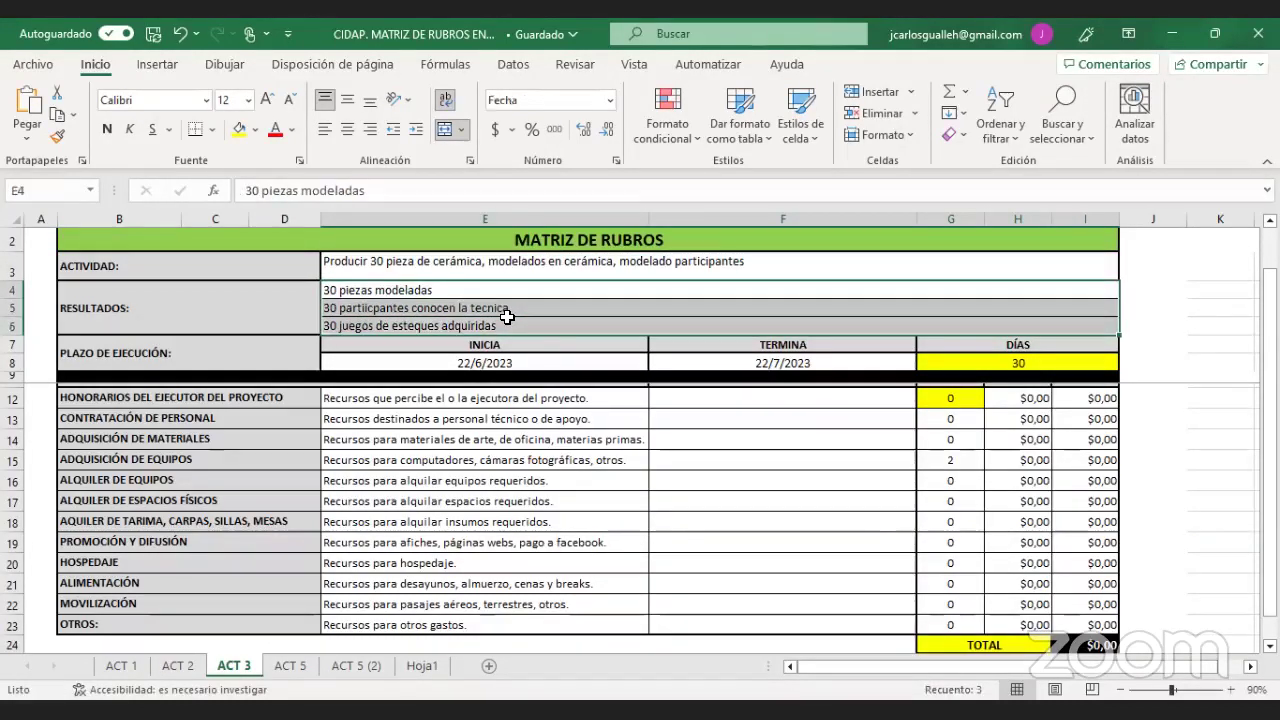
click(655, 363)
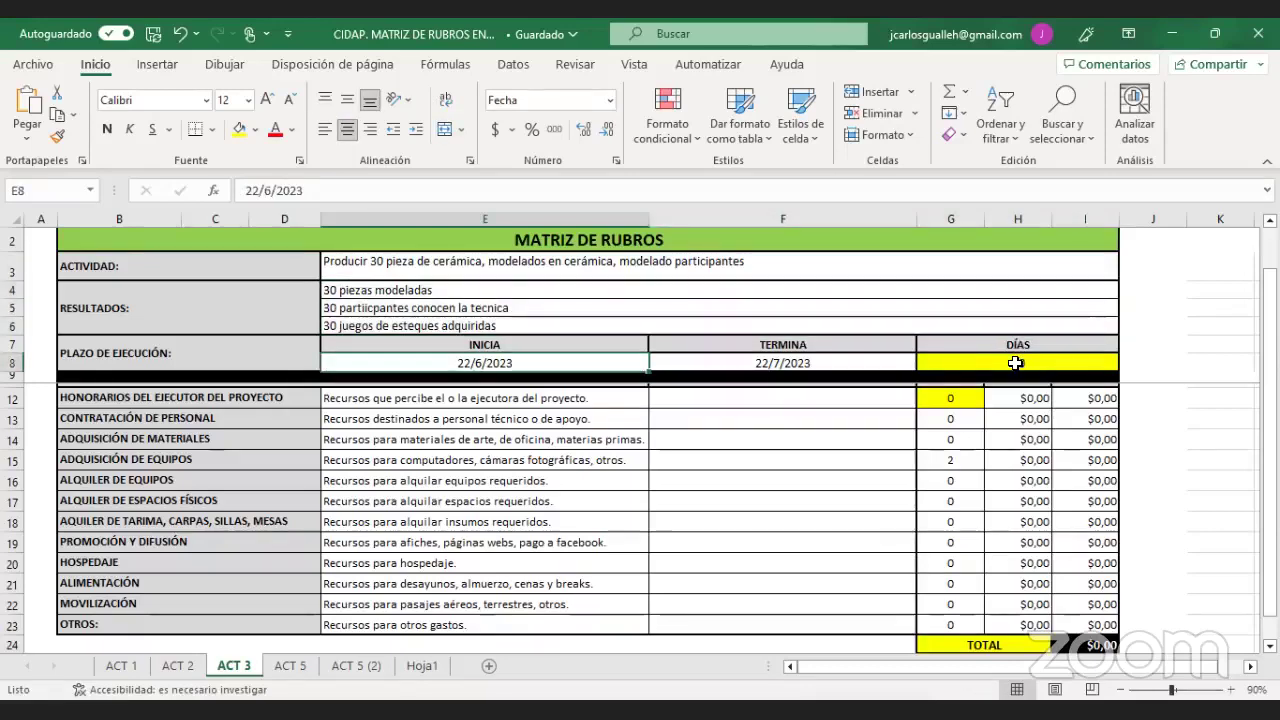
click(930, 365)
click(777, 439)
key(Up)
key(Up)
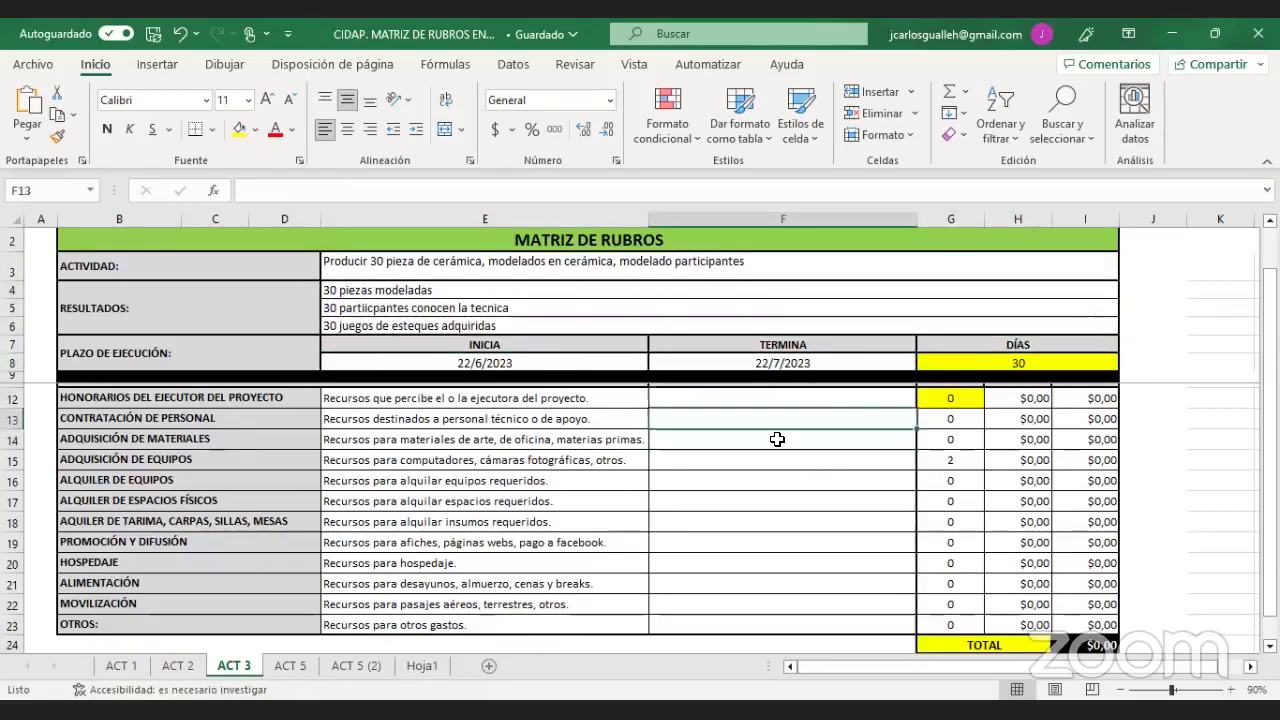
key(ctrl+z)
key(ctrl+z)
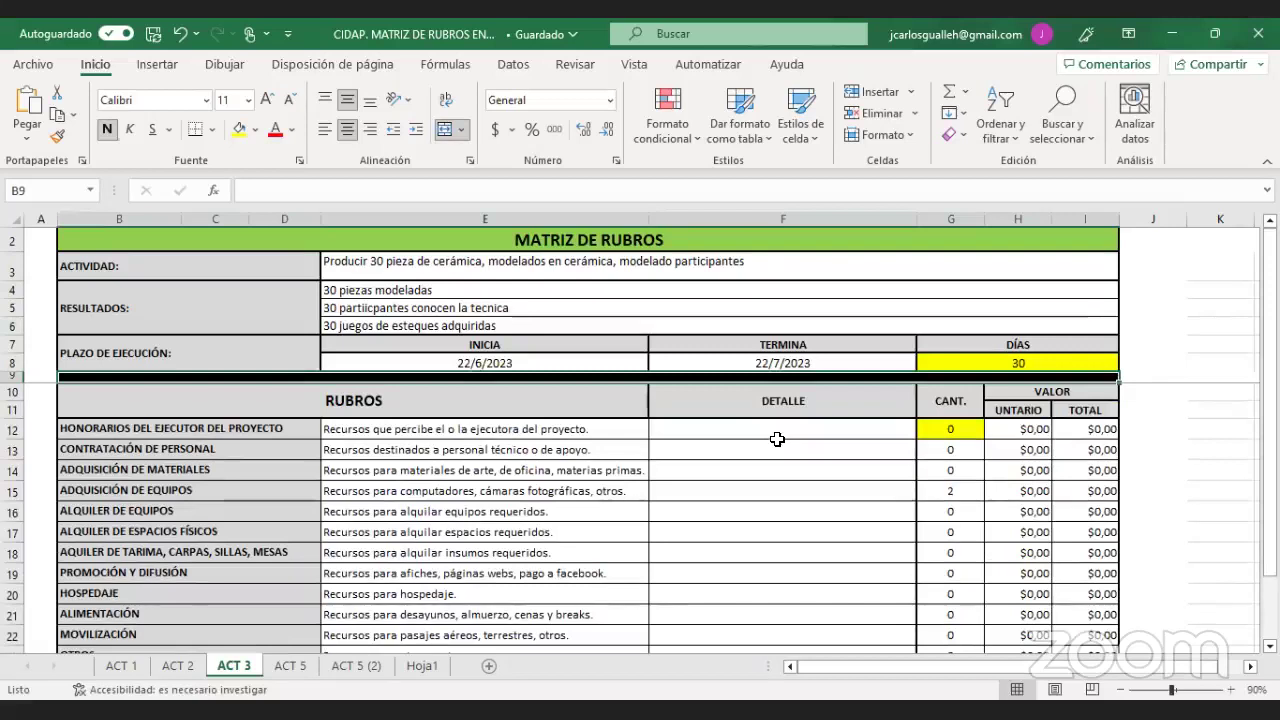
- Fill in the detail of HONORARIOS DEL EJECUTOR DEL PROYECTO with the executor's first name followed by ", 1 MES DE TRABAJO"
click(750, 437)
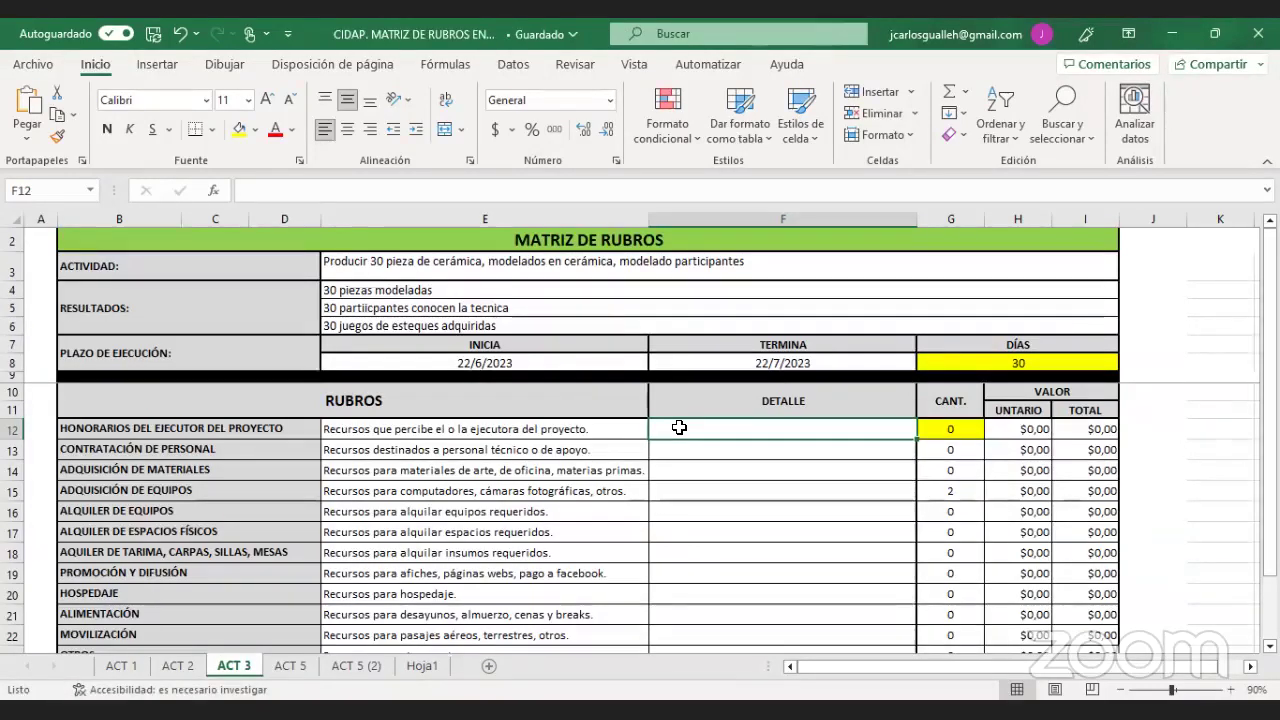
text(CAR)
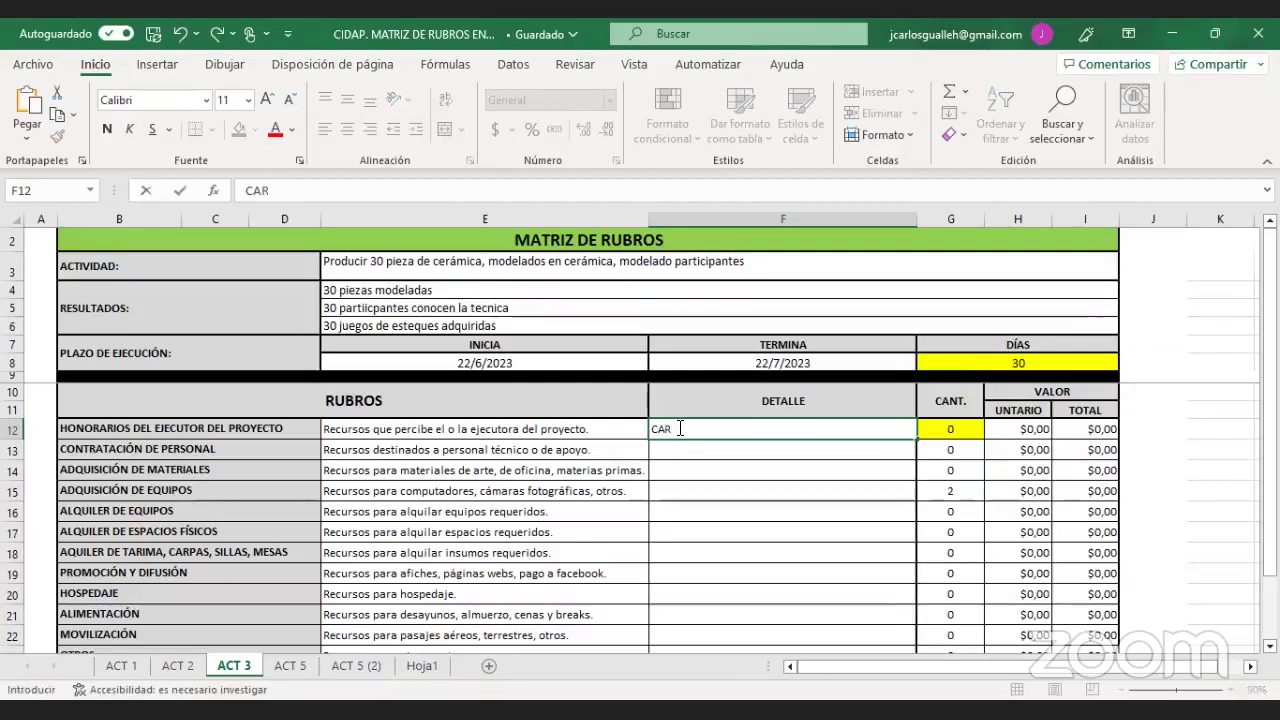
text(MEN, 1 ME)
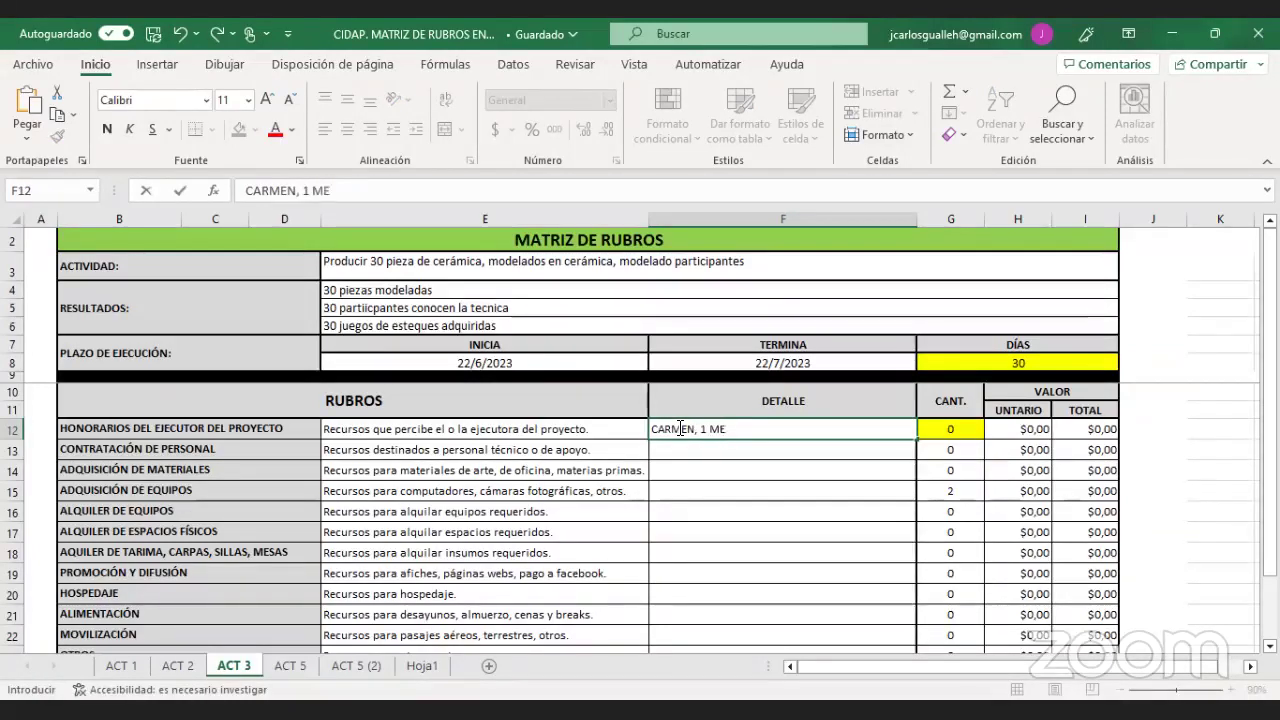
text(S DE TRABA)
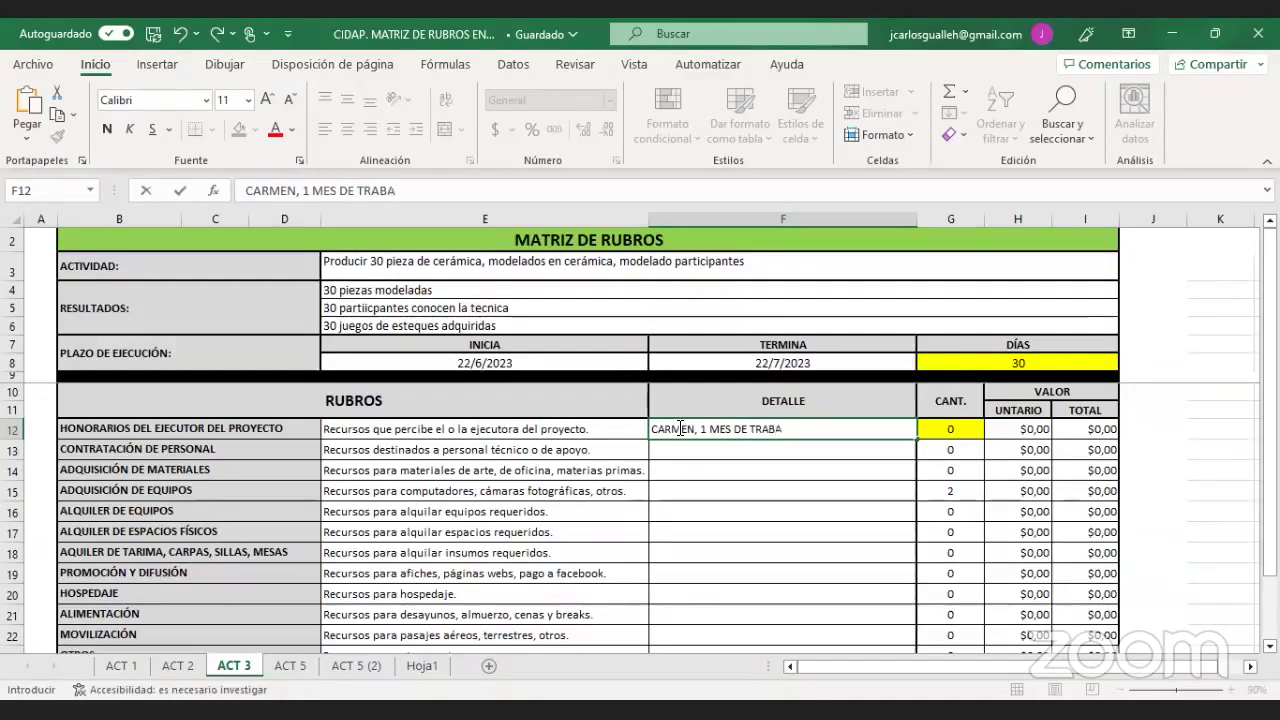
text(JO)
- Set the quantity of HONORARIOS DEL EJECUTOR DEL PROYECTO to 1 and its unit value to 300
click(953, 431)
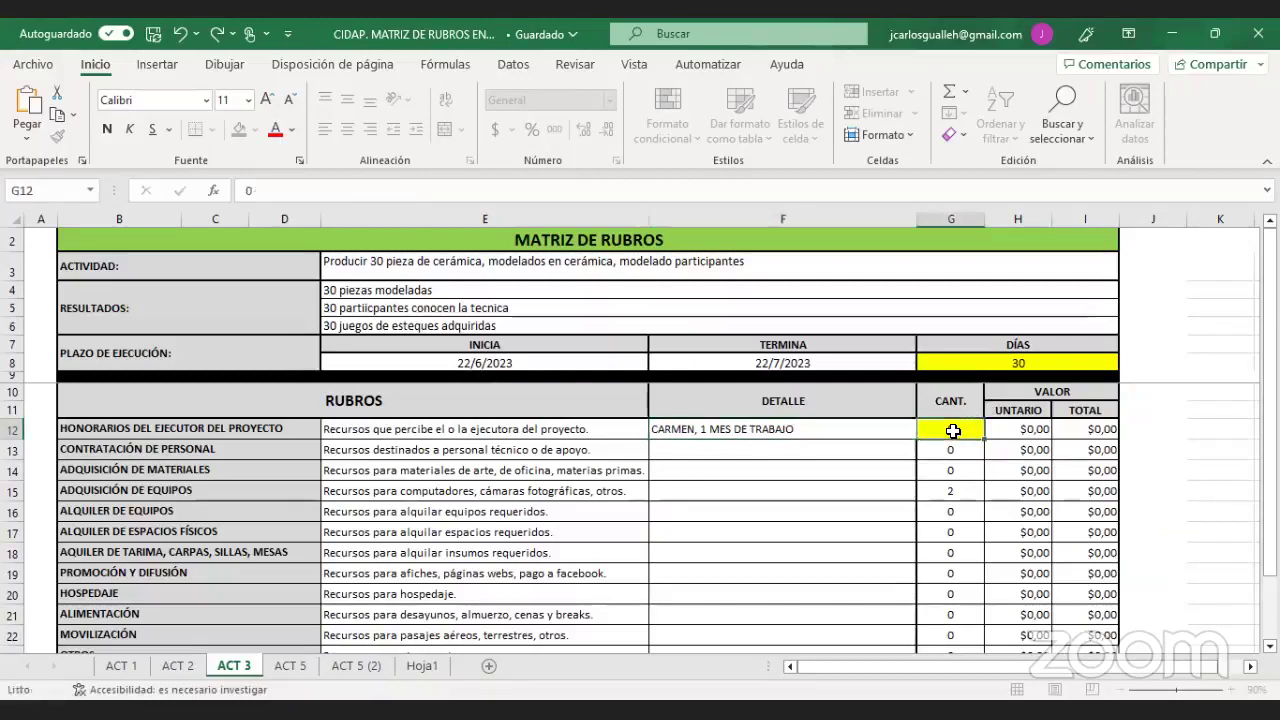
text(1)
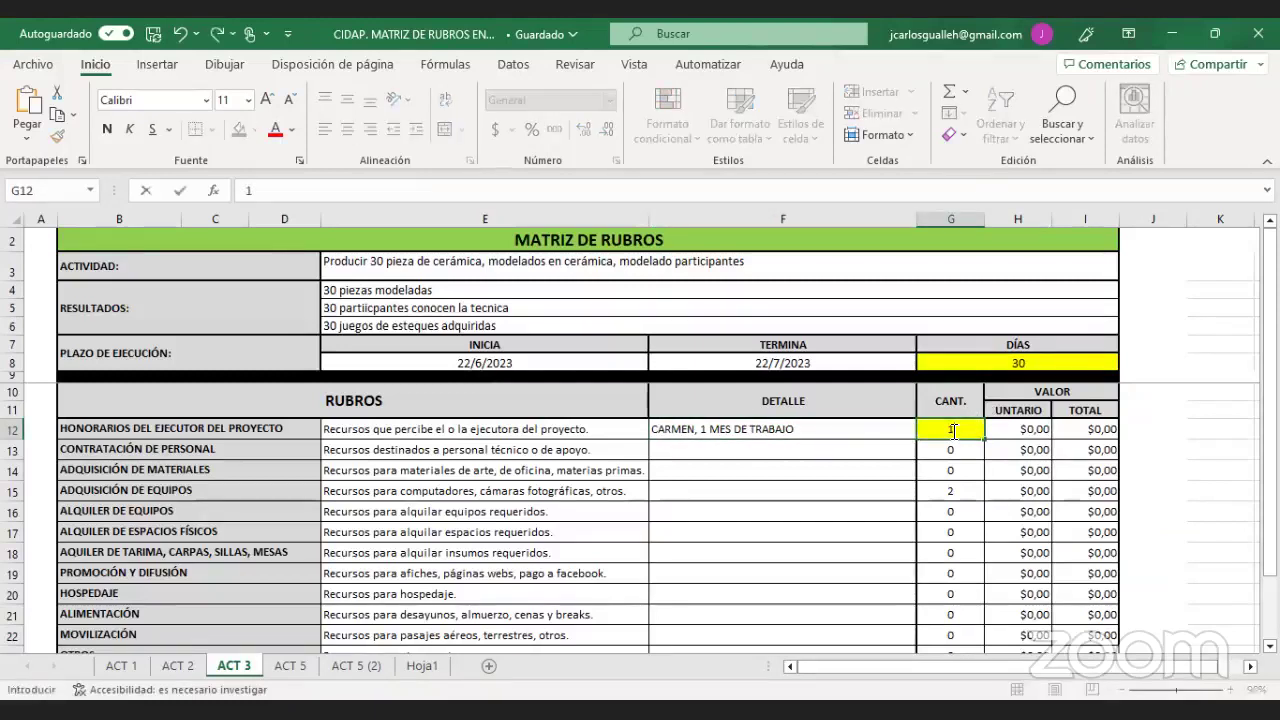
click(1016, 450)
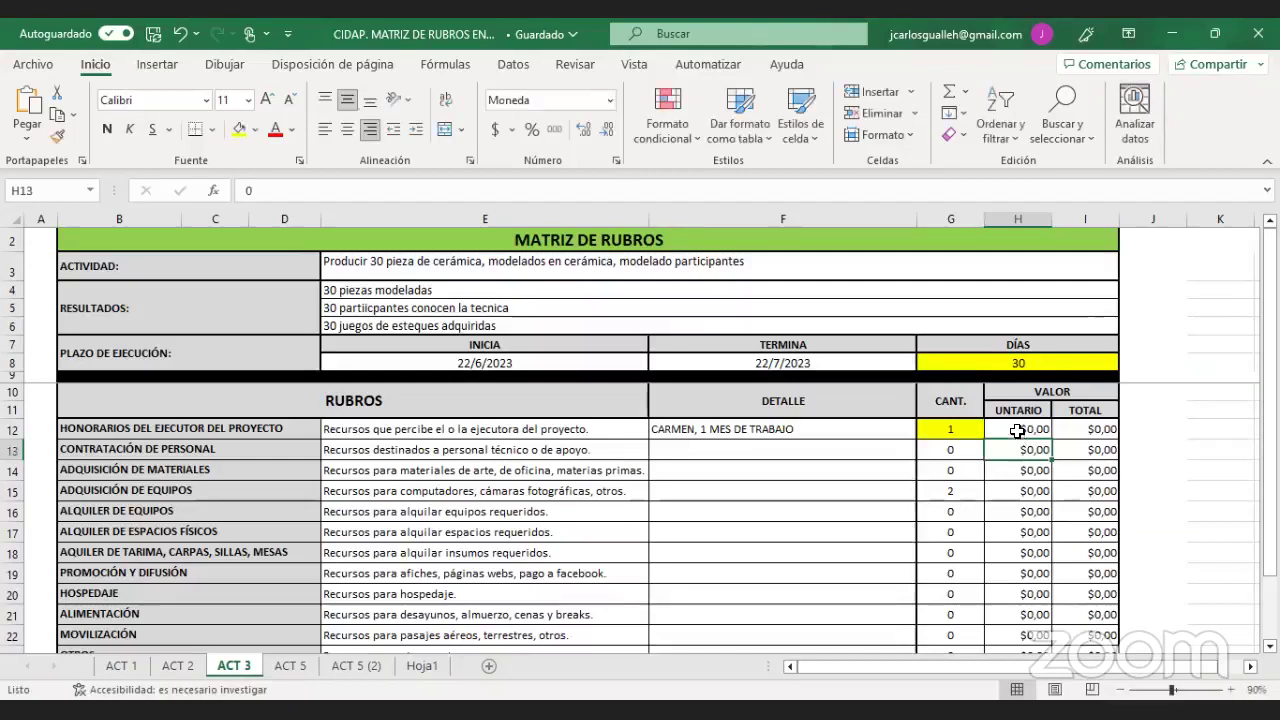
click(1017, 430)
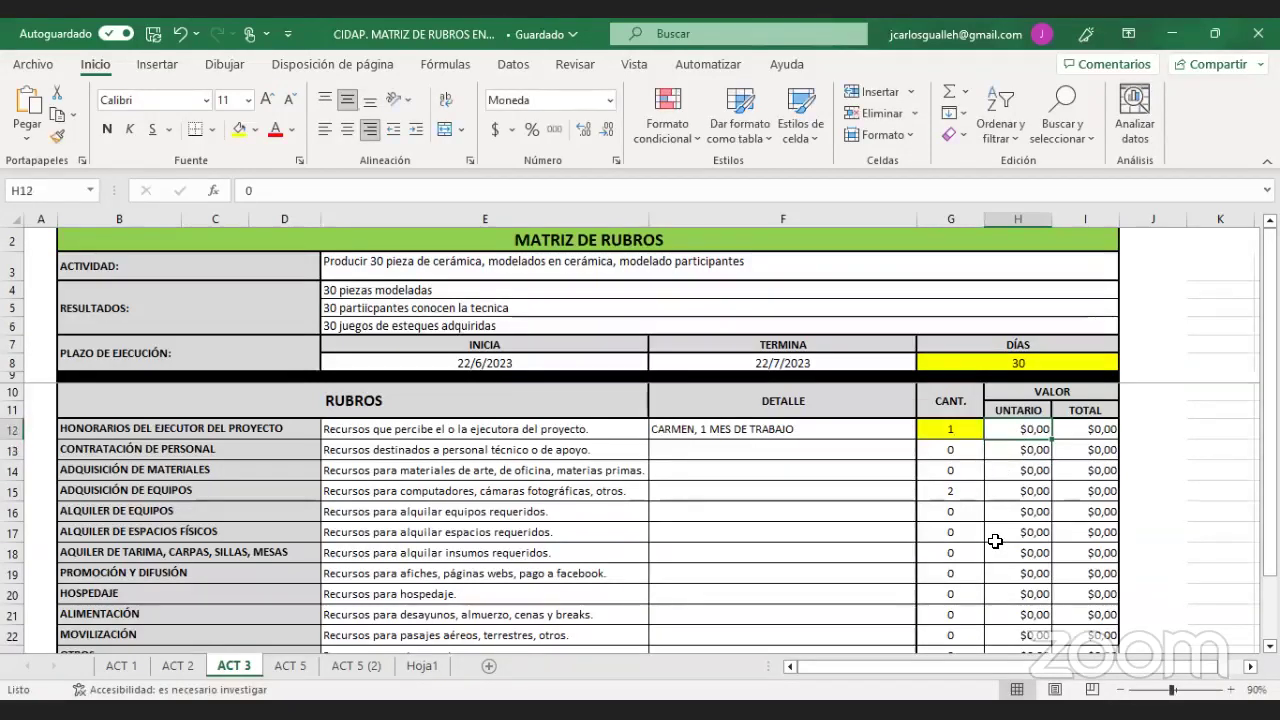
text(300)
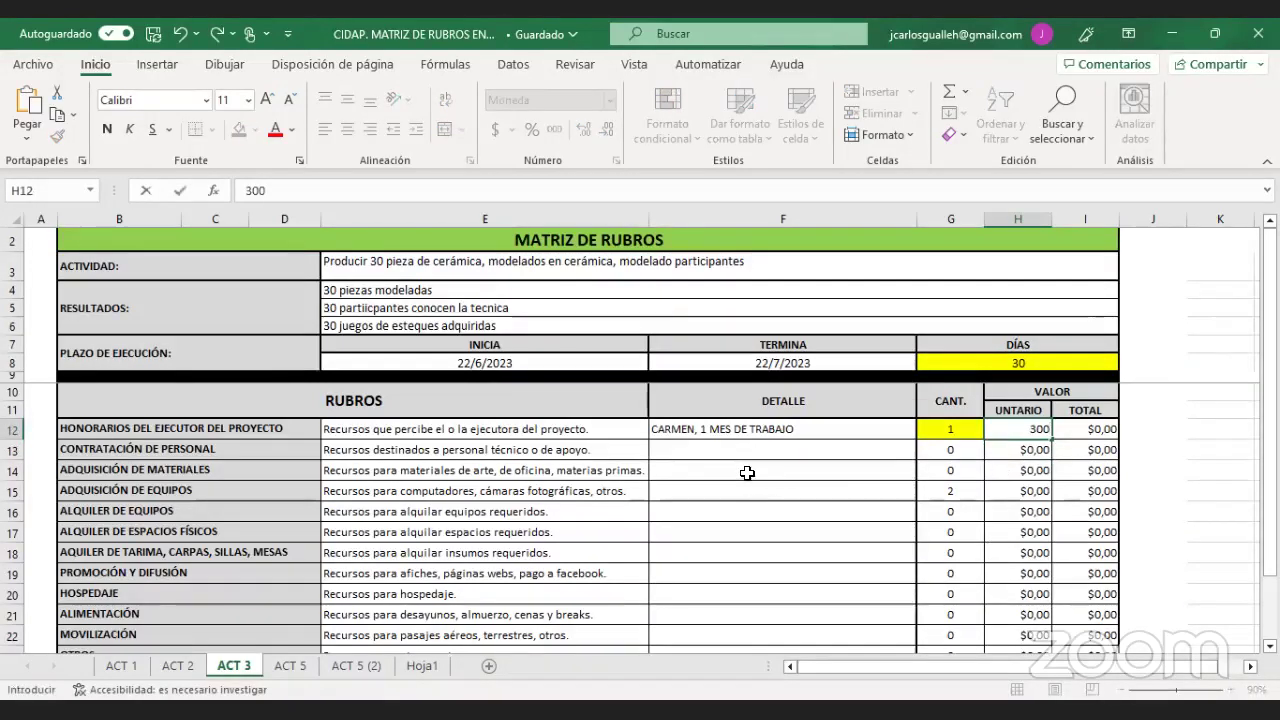
click(747, 473)
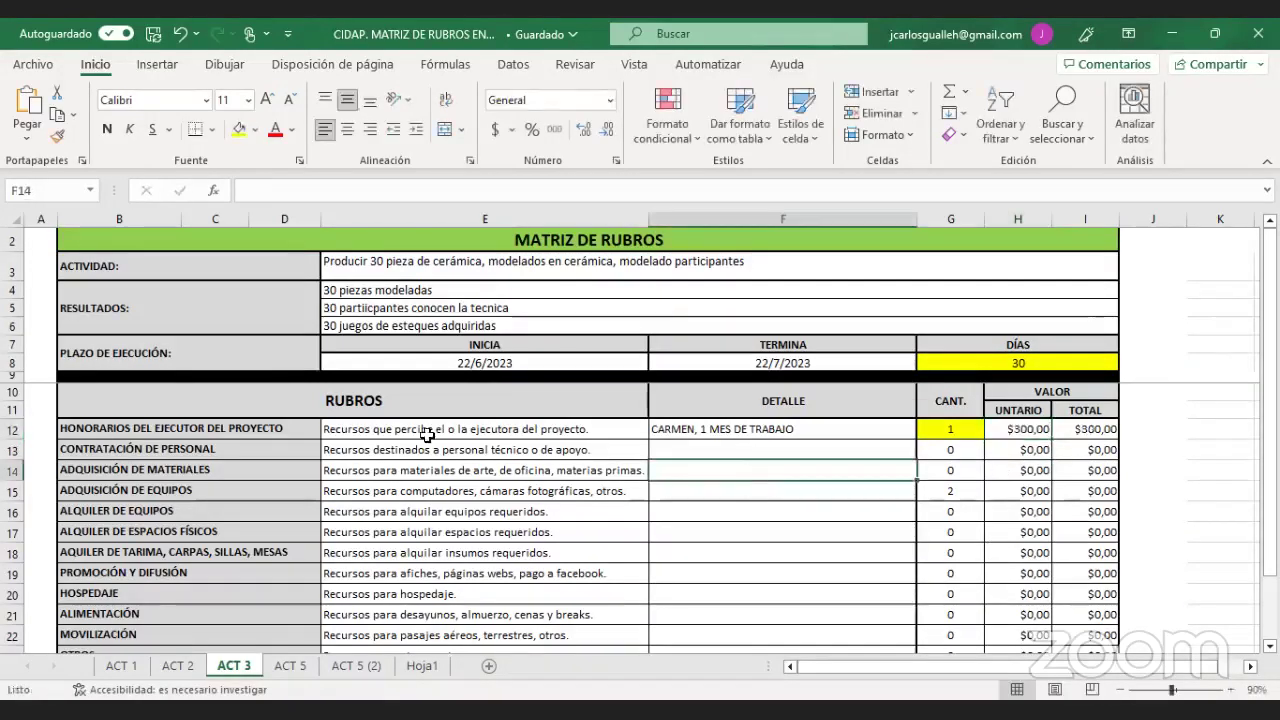
- Enter "1 PERSONA CONTRATADA" as the detail of the CONTRATACIÓN DE PERSONAL item
click(715, 451)
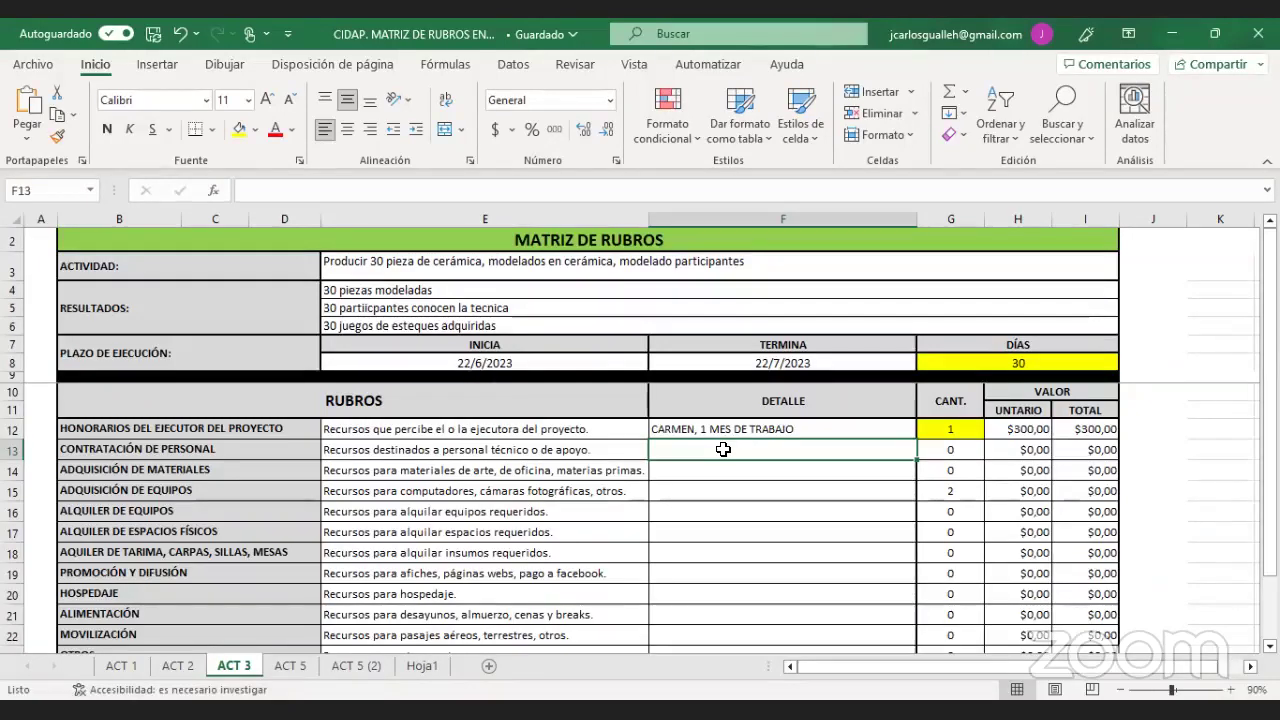
text(1 P)
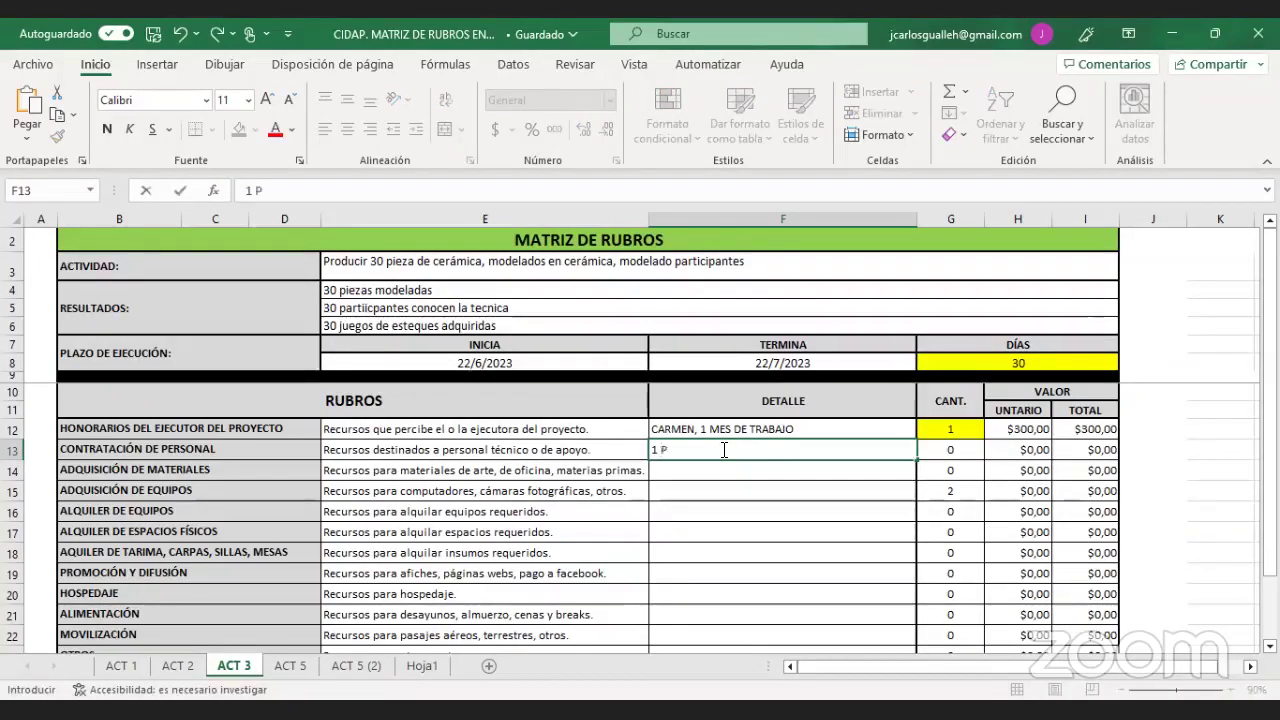
text(ERONA DE)
key(BackSpace)
key(BackSpace)
key(BackSpace)
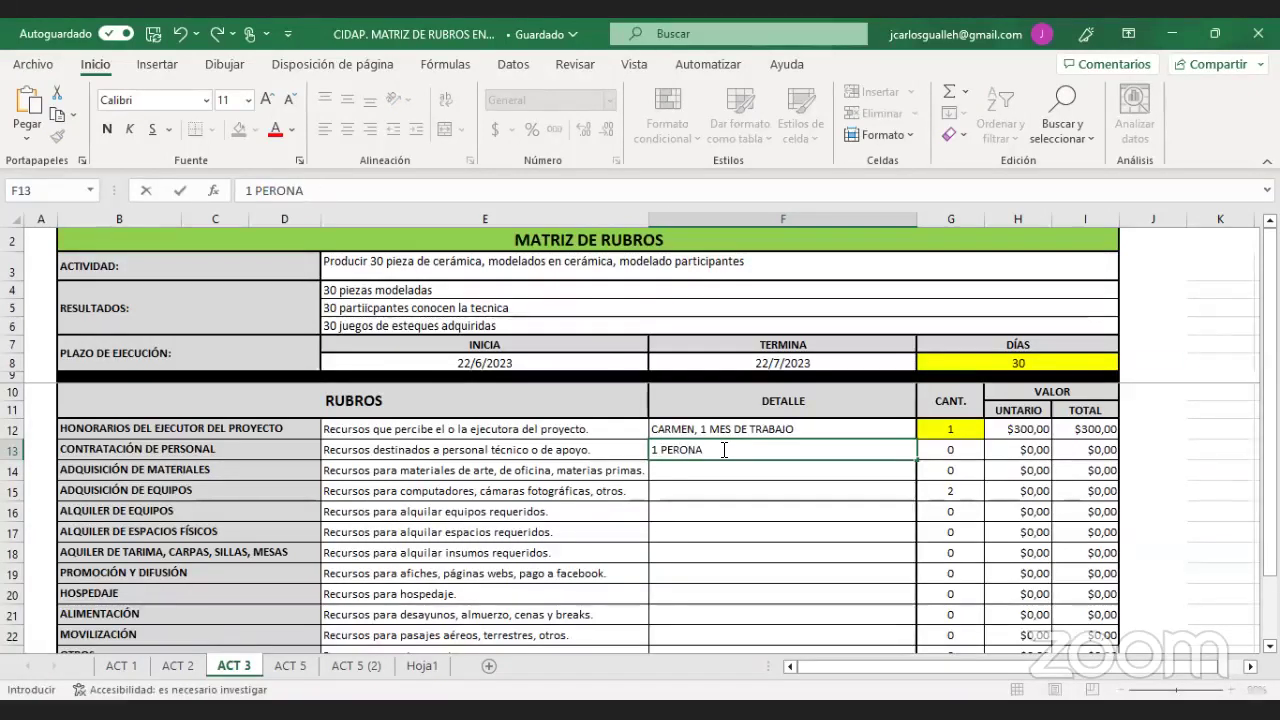
key(BackSpace)
key(BackSpace)
key(BackSpace)
text(SONA)
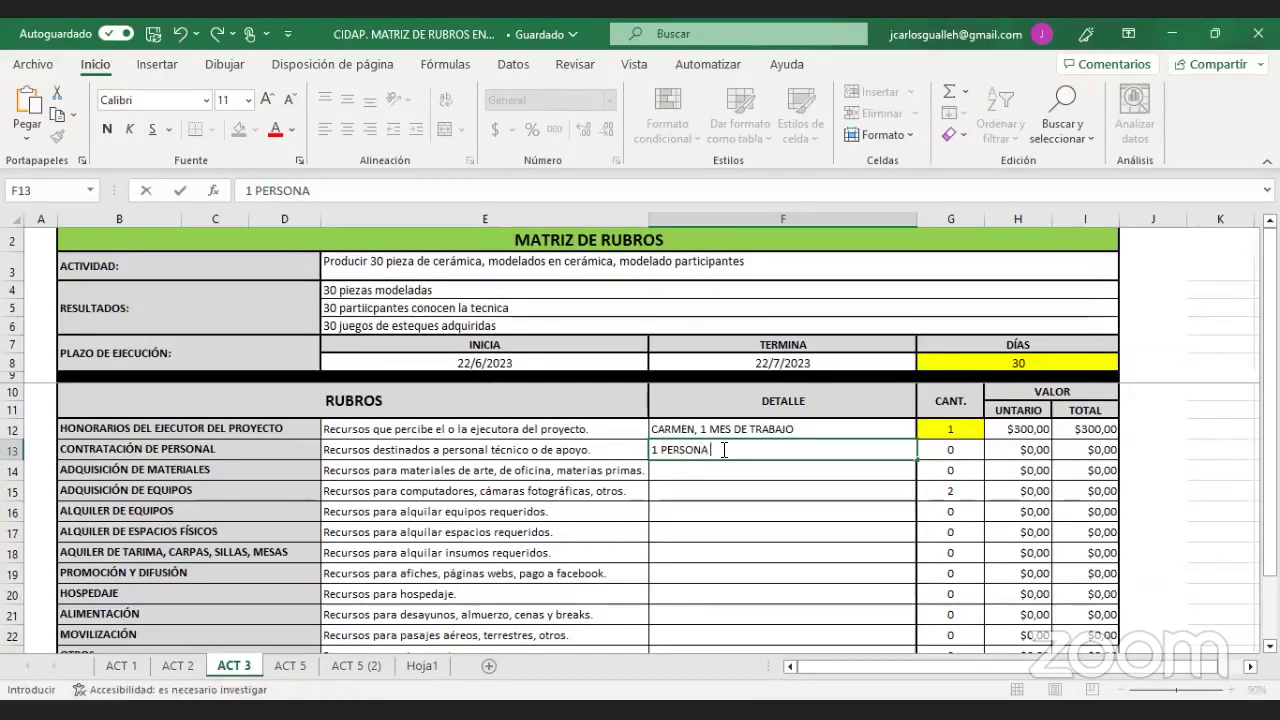
text( CONTRATADA)
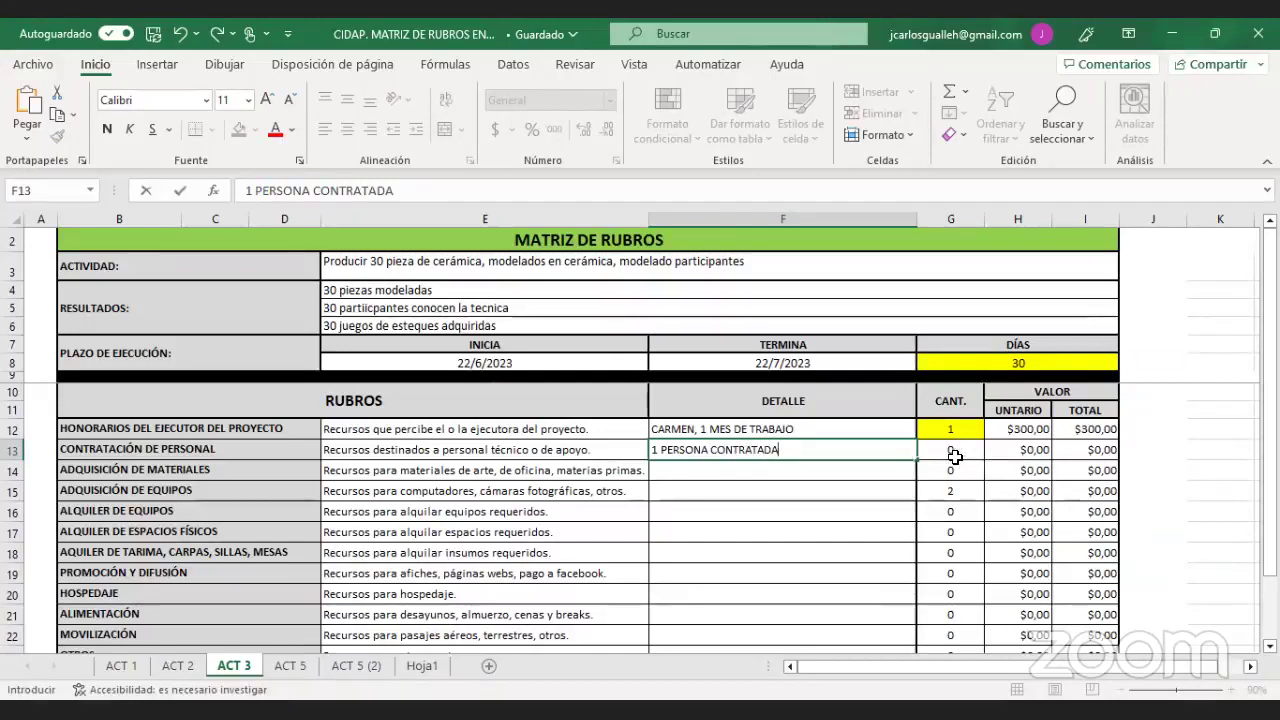
- Set the quantity of CONTRATACIÓN DE PERSONAL to 1 and its unit value to 250
click(949, 453)
text(10)
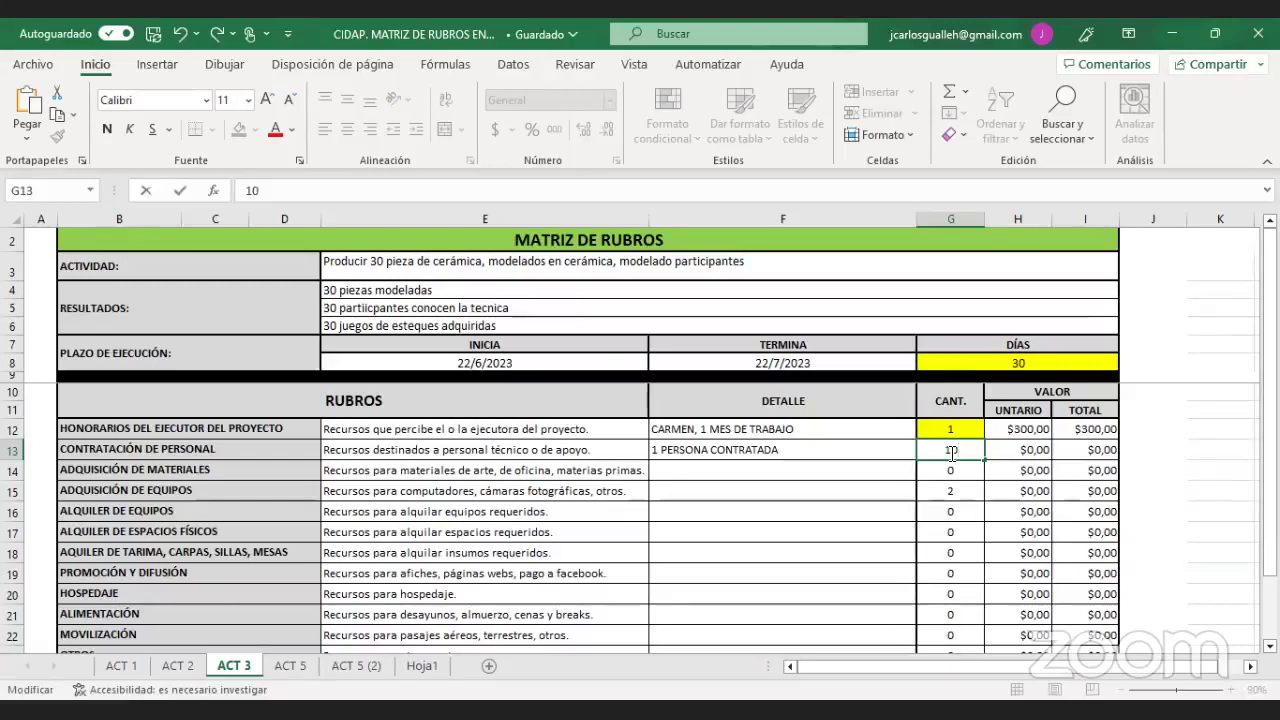
key(BackSpace)
click(1003, 455)
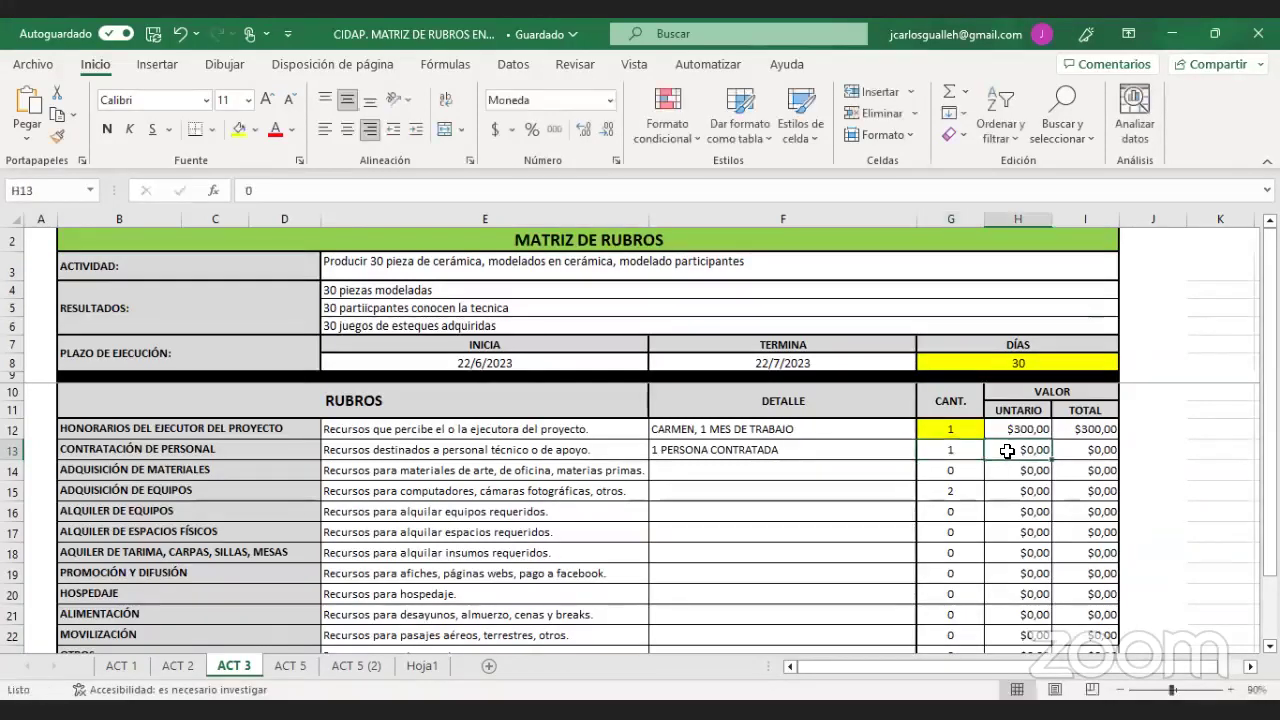
text(250)
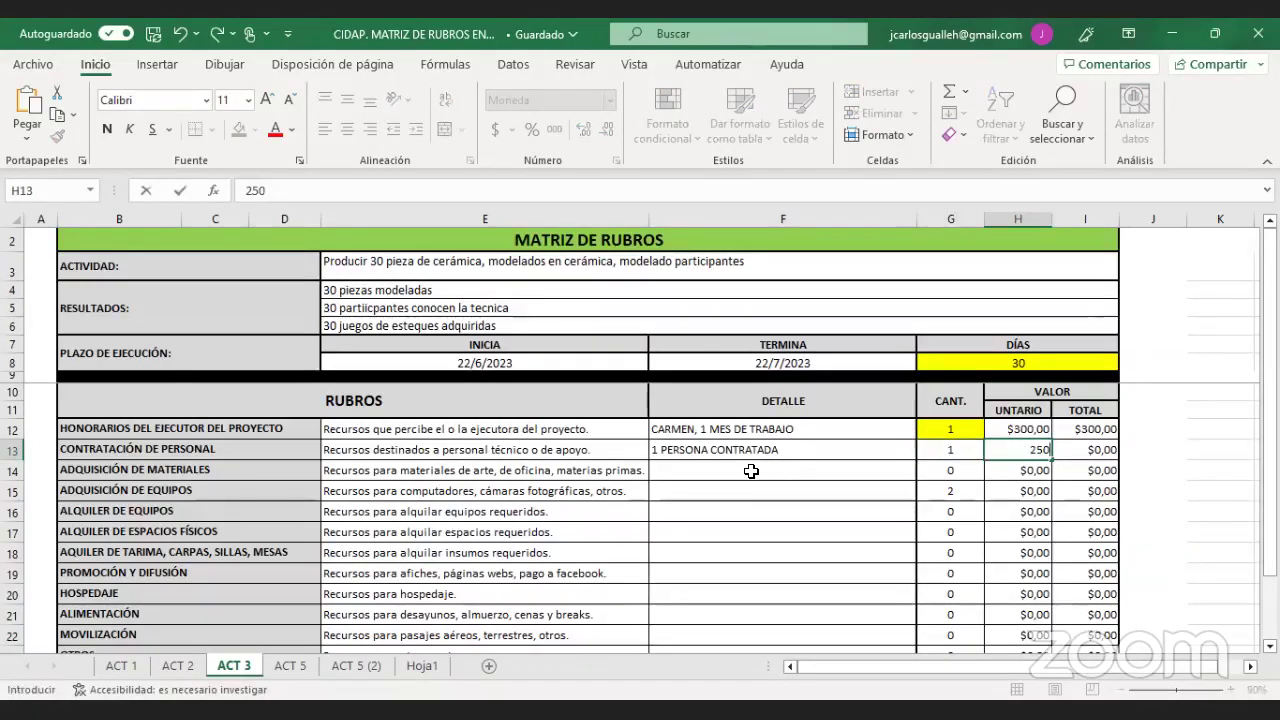
click(751, 471)
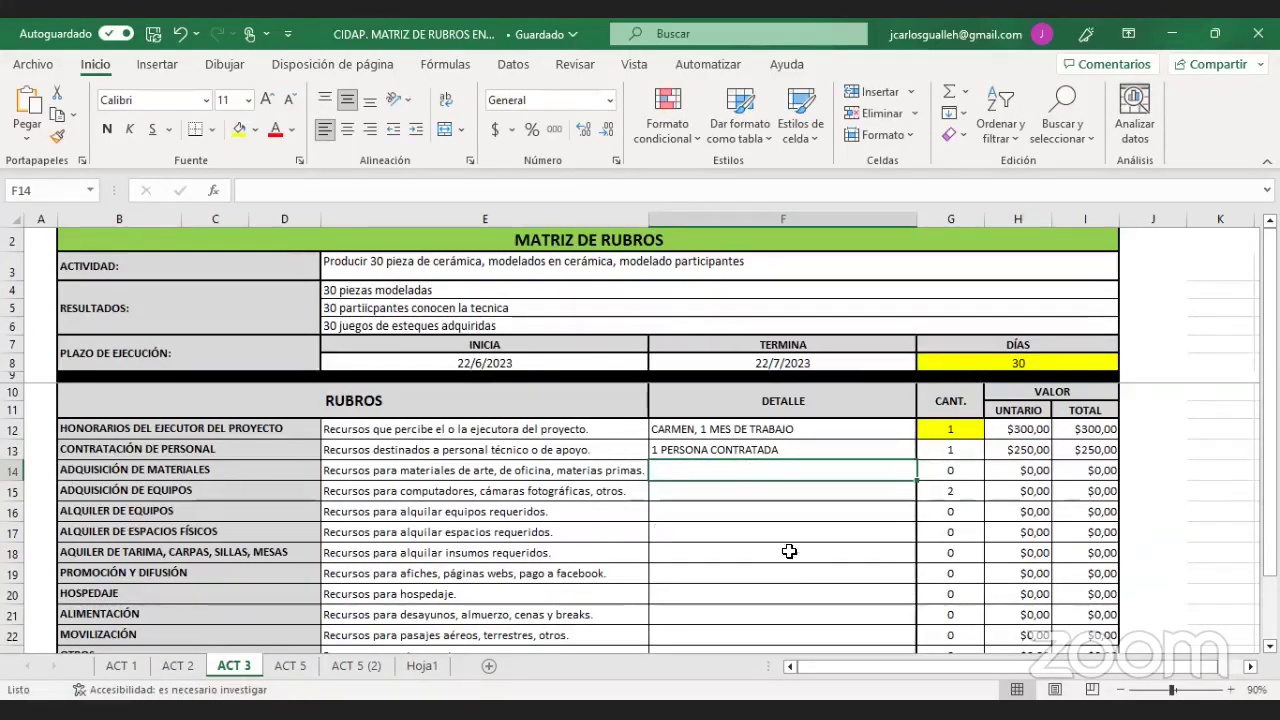
- Enter "1 QUINTAL DE ARCILLA" as the detail of ADQUISICIÓN DE MATERIALES and clear the item's quantity
double_click(419, 290)
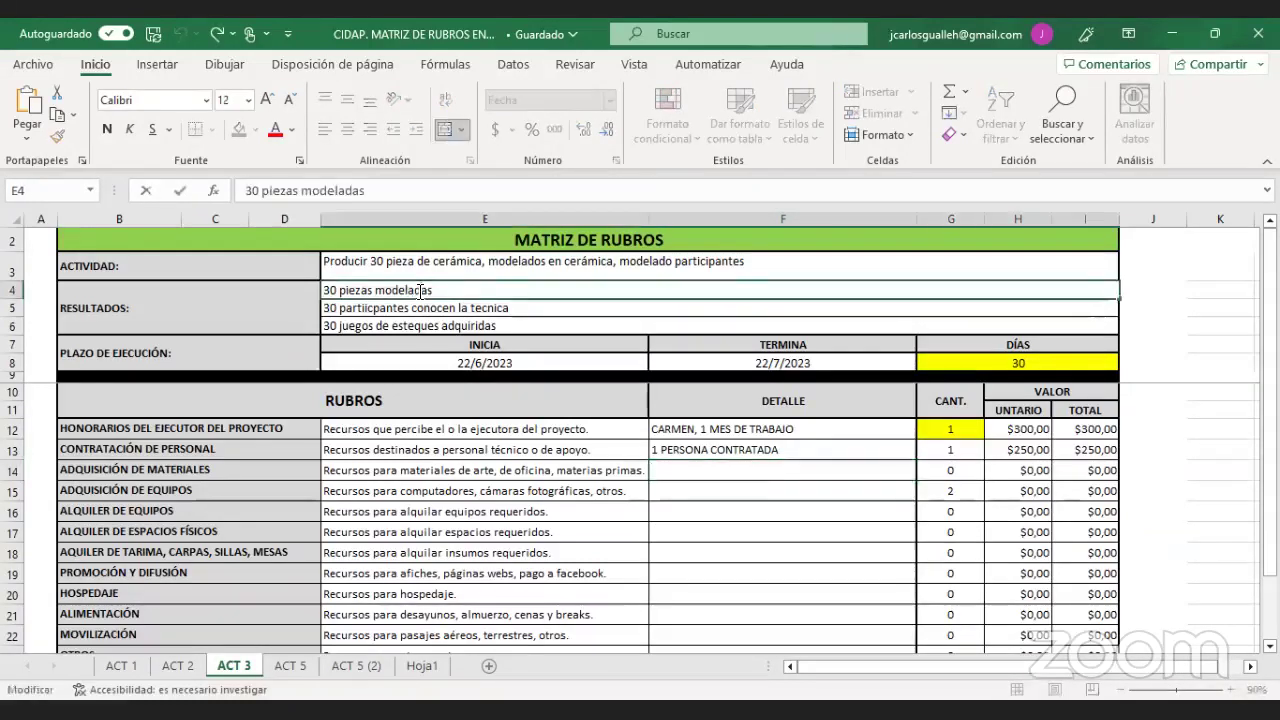
click(713, 469)
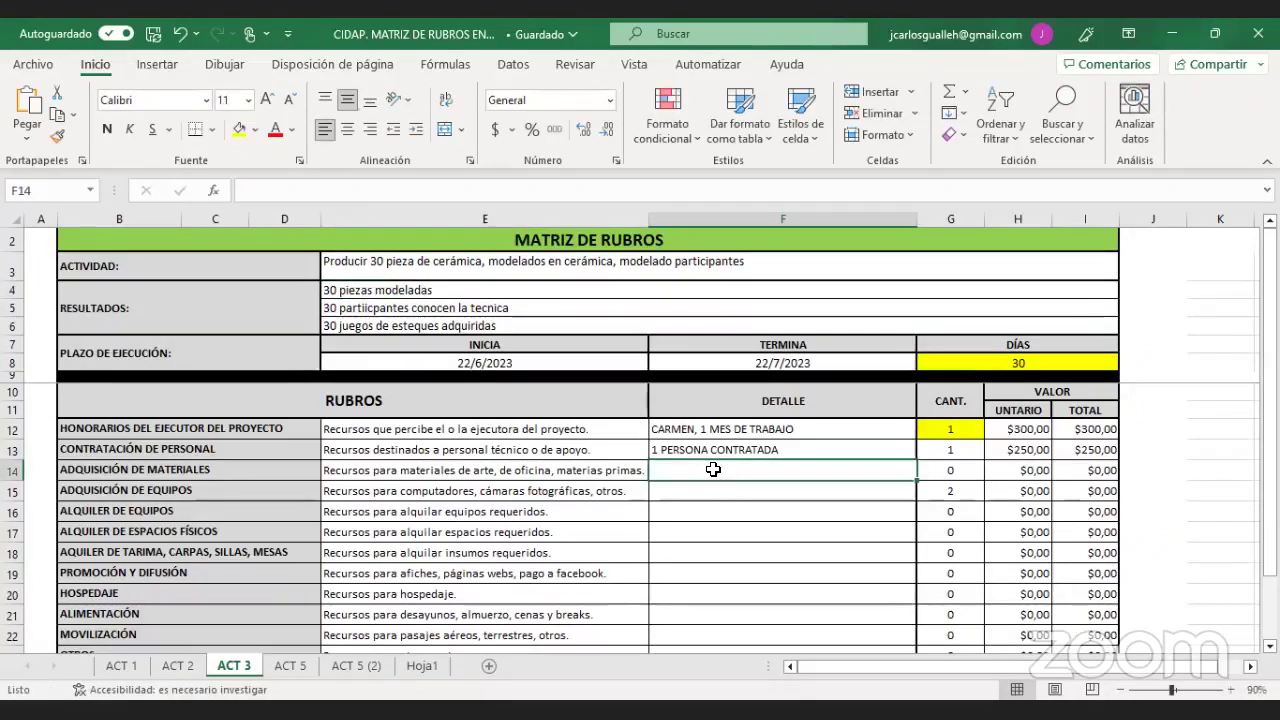
text(1 Q)
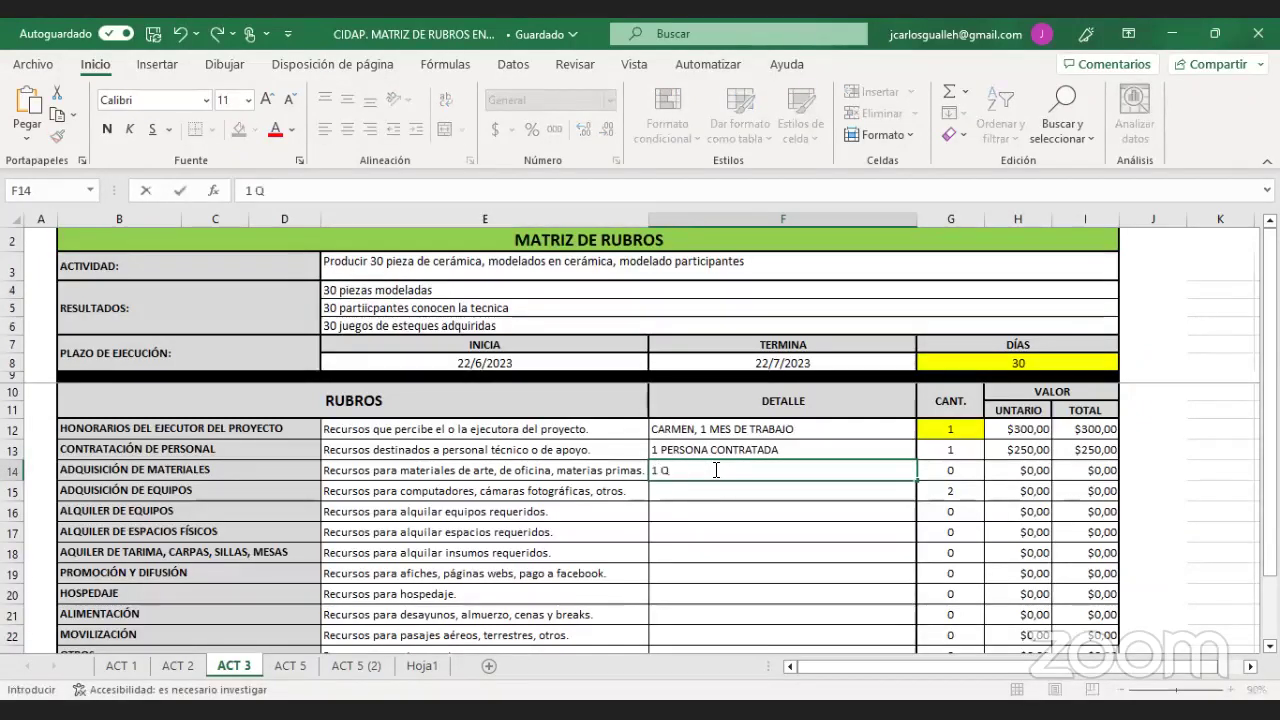
text(UINTAL DE)
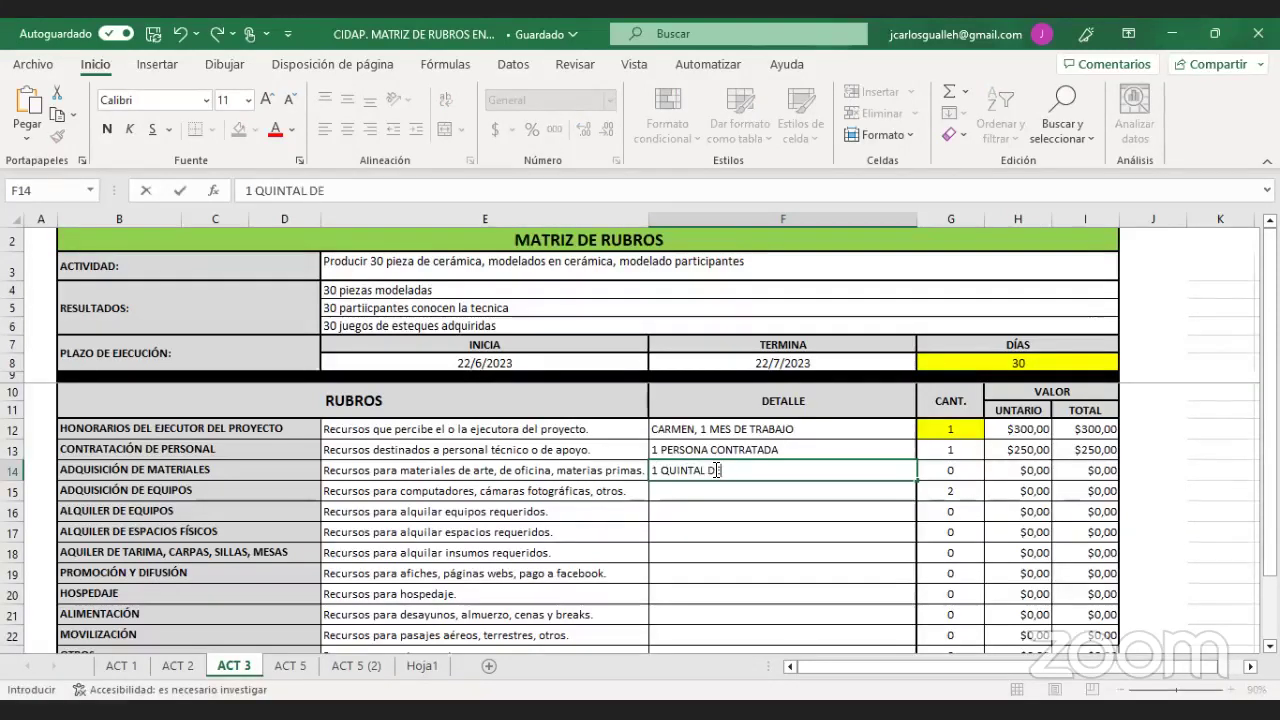
text( ARCILLA)
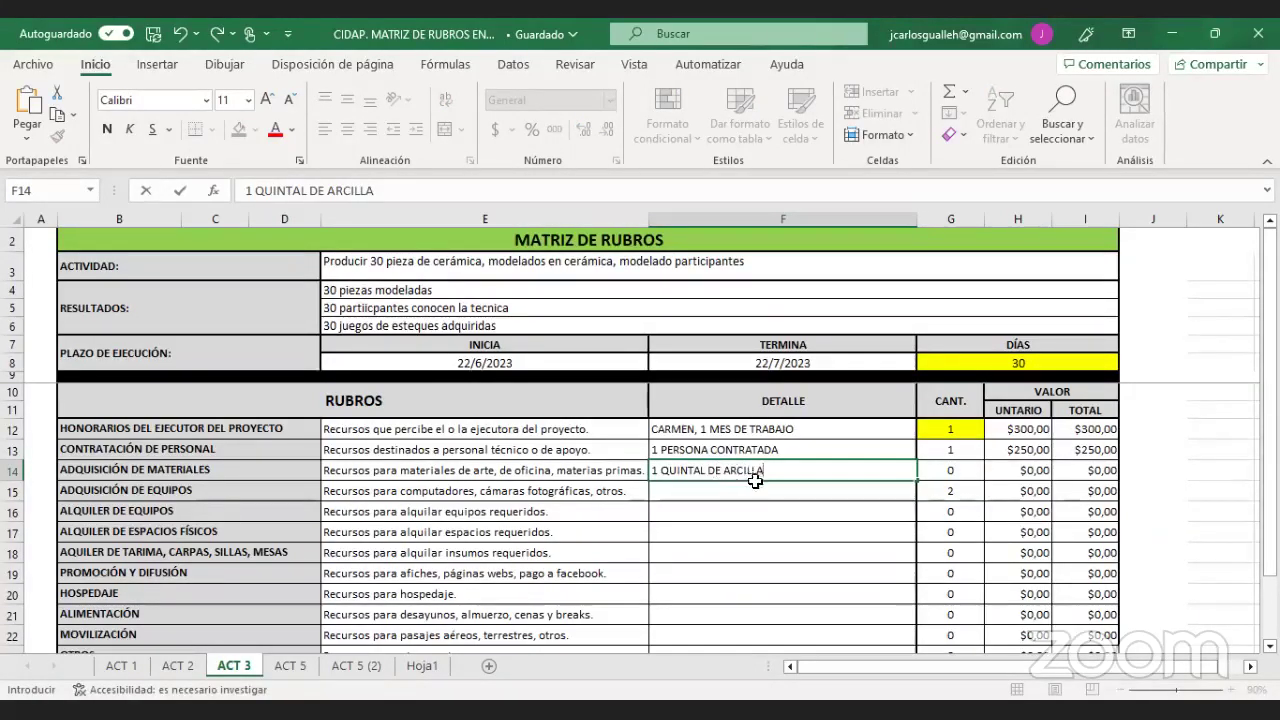
click(937, 469)
text(,)
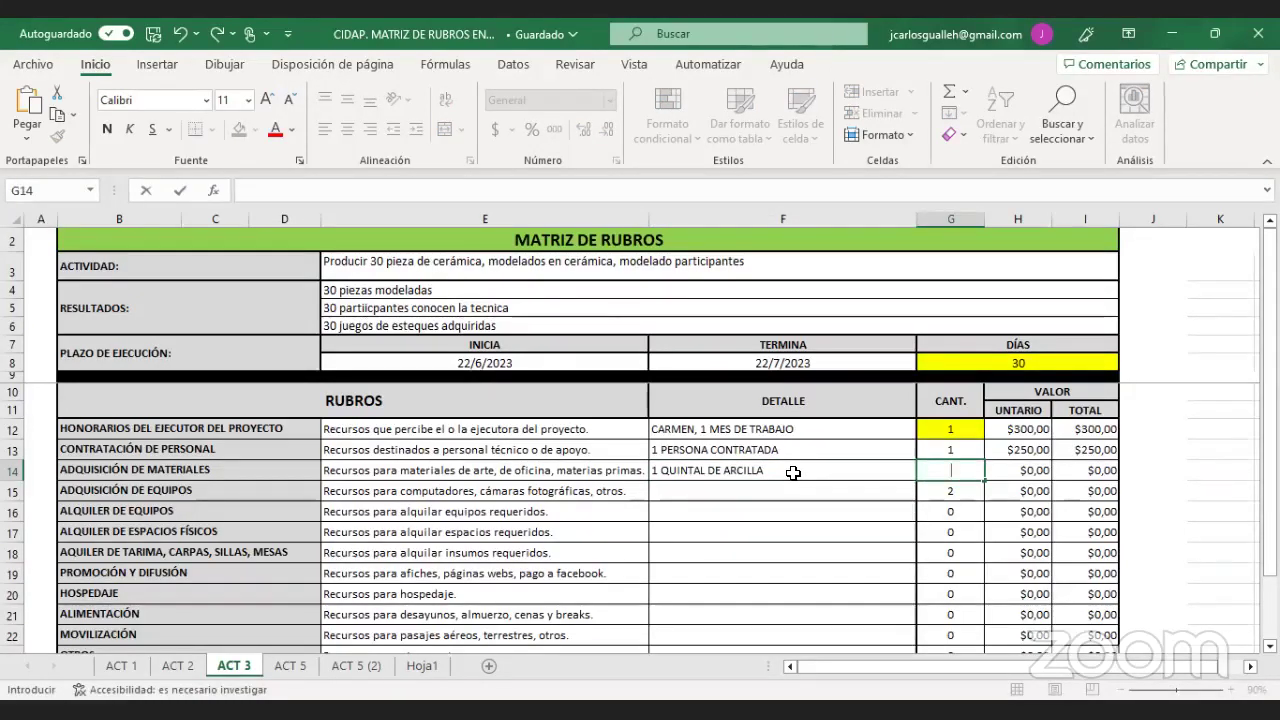
- Change the detail of the ADQUISICIÓN DE MATERIALES item to "1 PAQUETE DE MATERIALES"
double_click(796, 474)
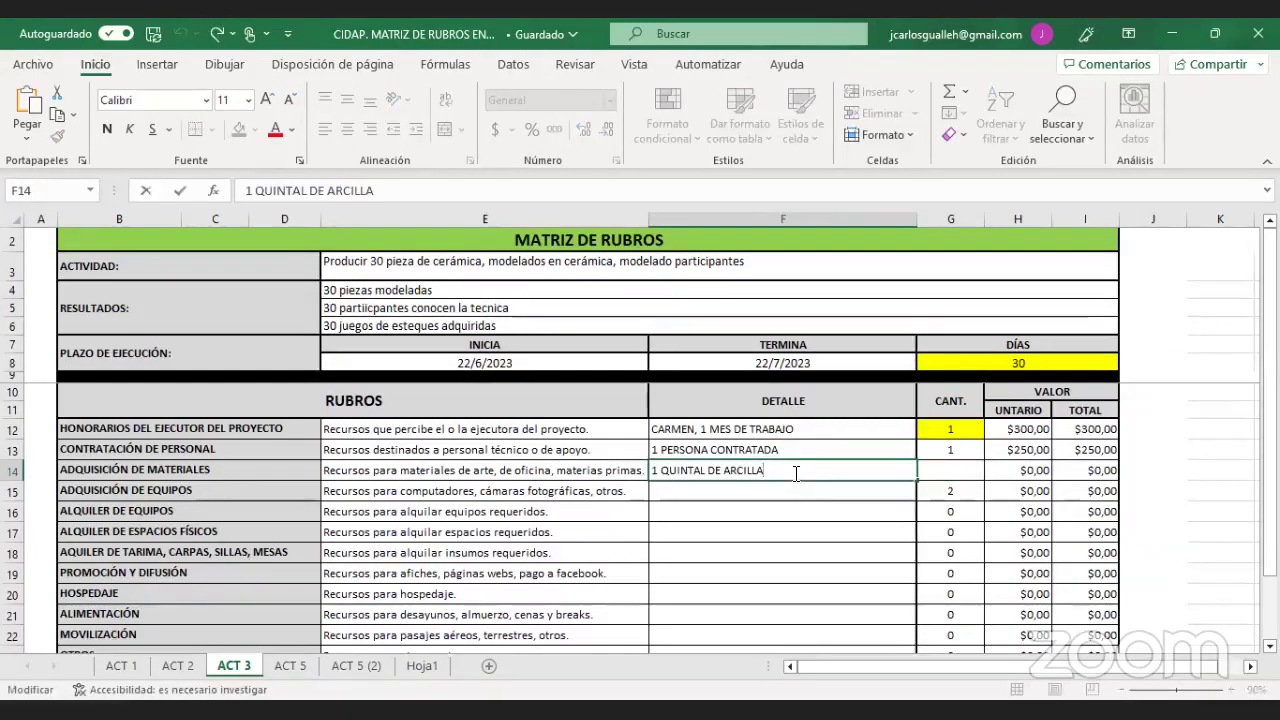
text(,)
key(BackSpace)
key(BackSpace)
key(BackSpace)
key(BackSpace)
key(BackSpace)
key(BackSpace)
key(BackSpace)
key(BackSpace)
key(BackSpace)
key(BackSpace)
key(BackSpace)
key(BackSpace)
key(BackSpace)
key(BackSpace)
key(BackSpace)
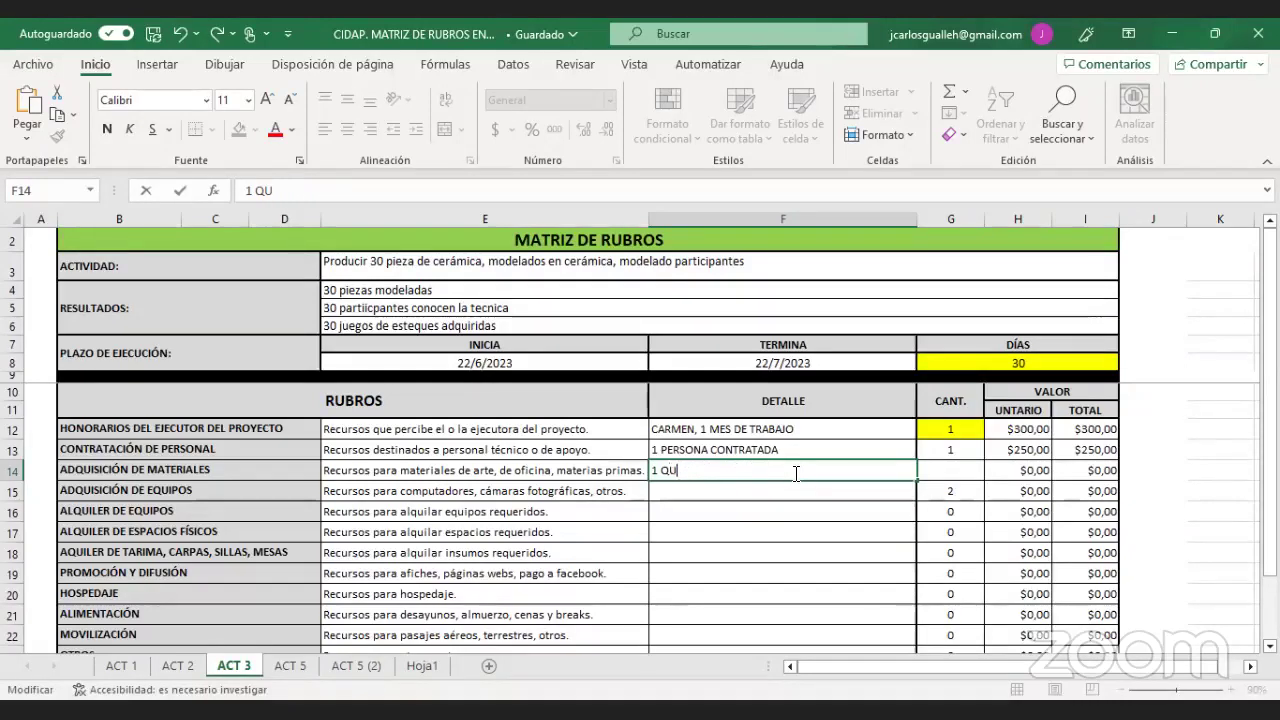
text(PAQUE)
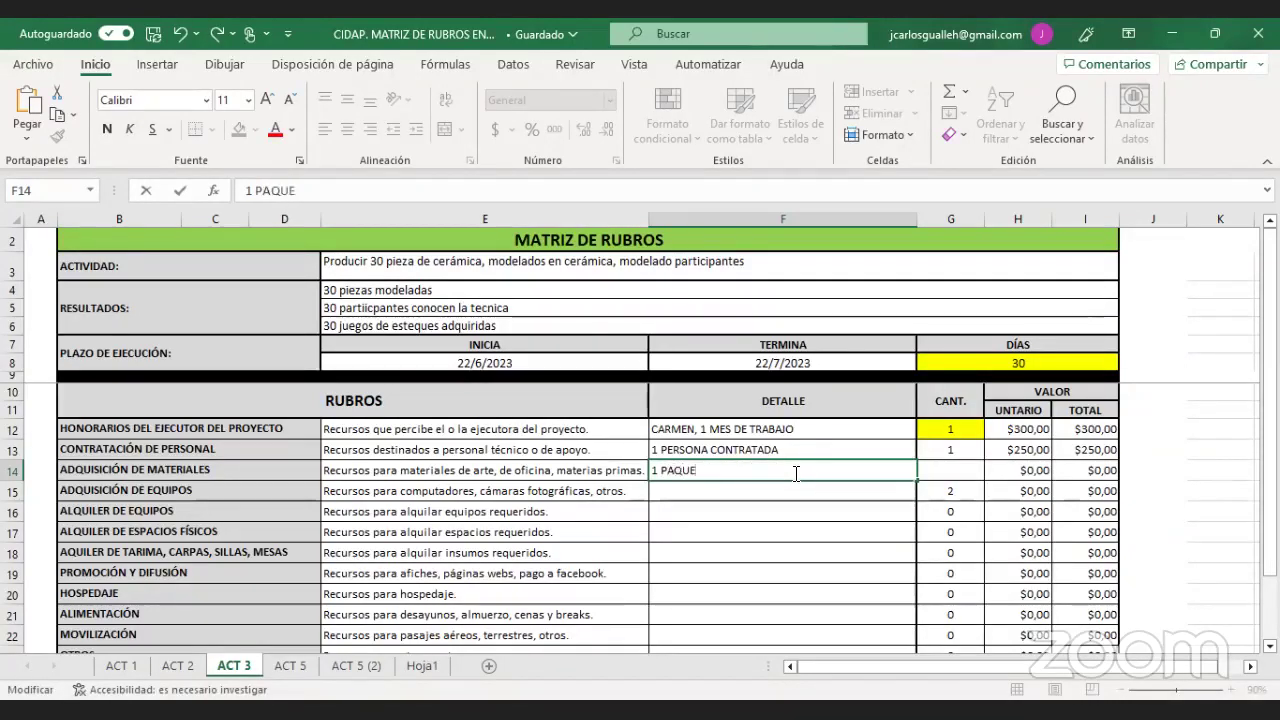
text(TE DE MATER)
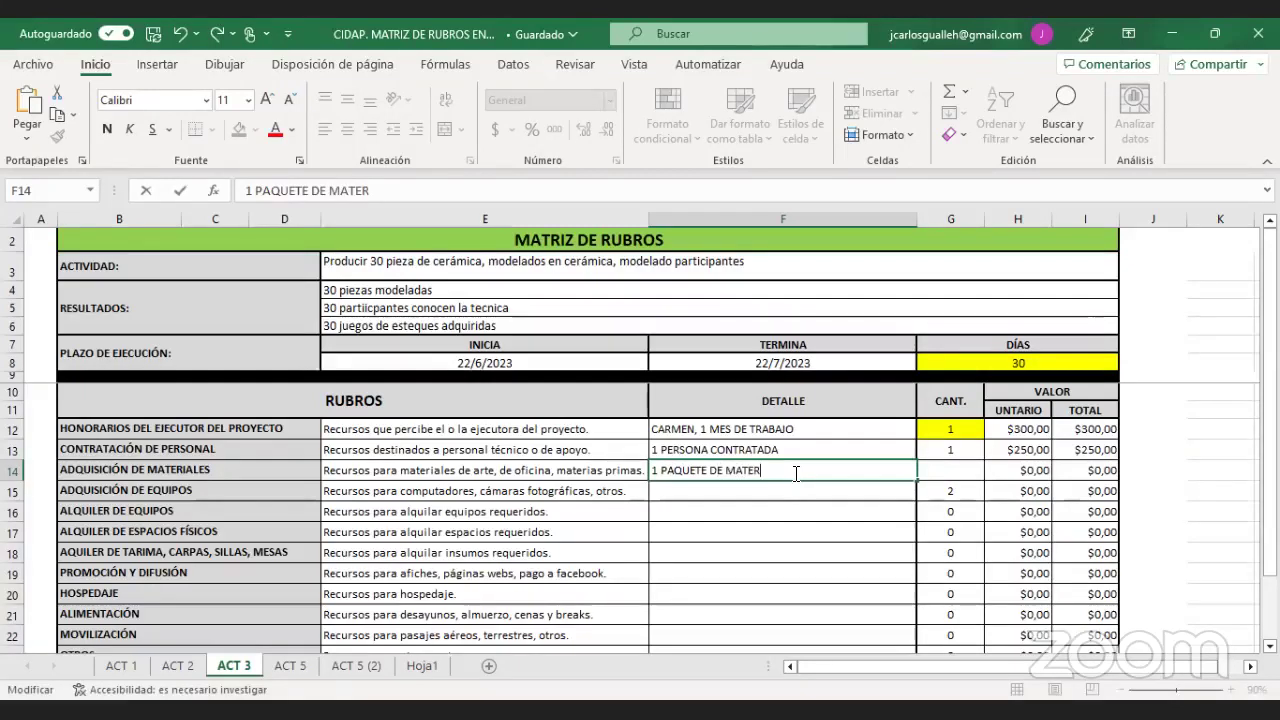
text(IALES)
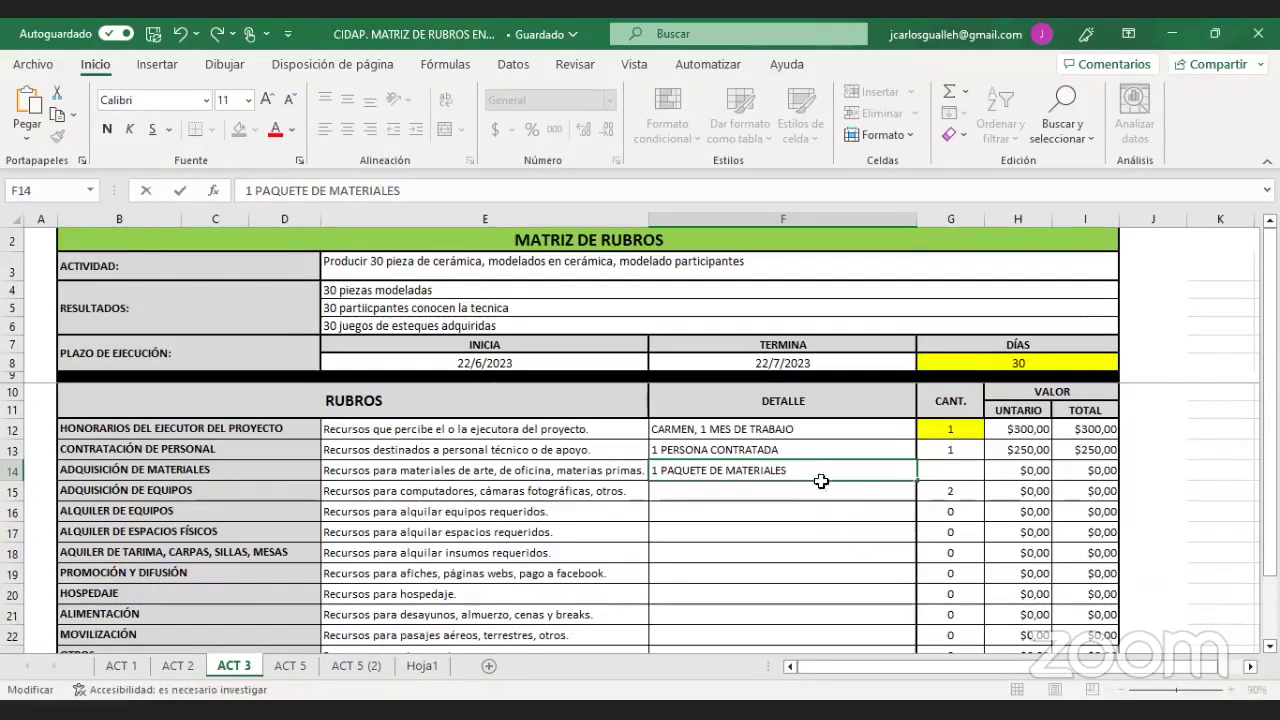
click(841, 489)
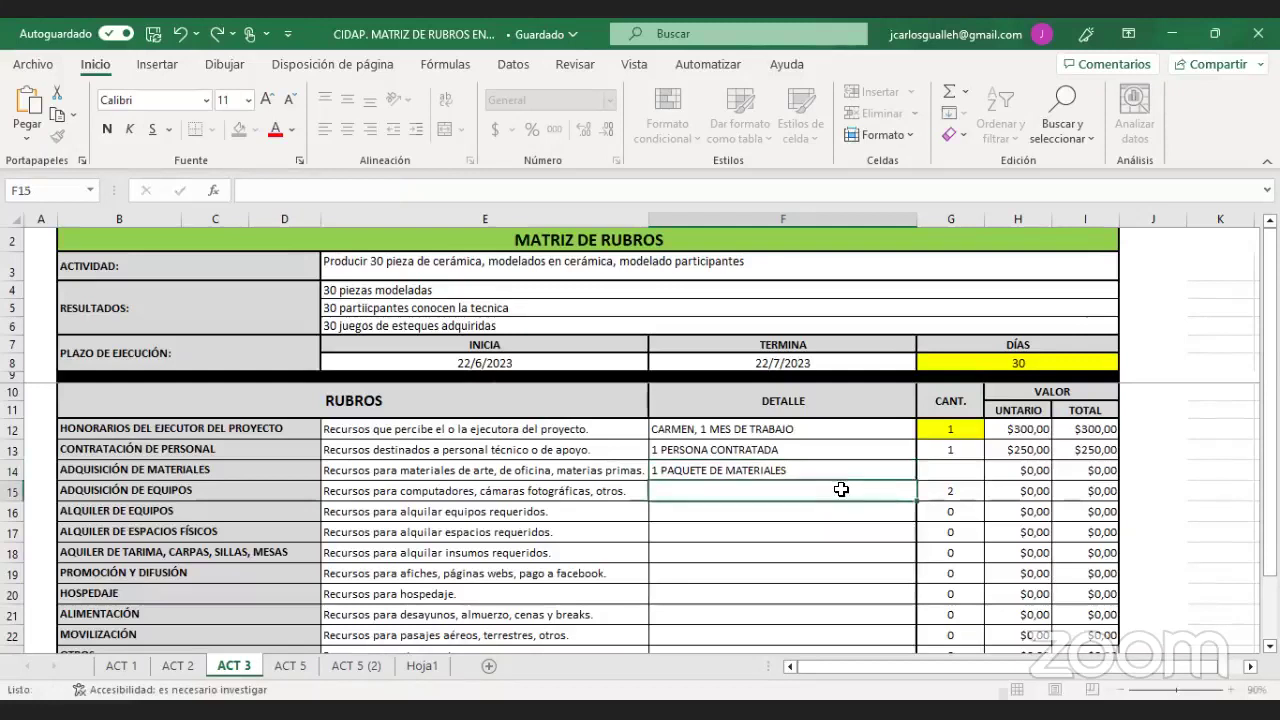
- Set the quantity of ADQUISICIÓN DE MATERIALES to 1 and its unit value to 500
click(950, 469)
text(1)
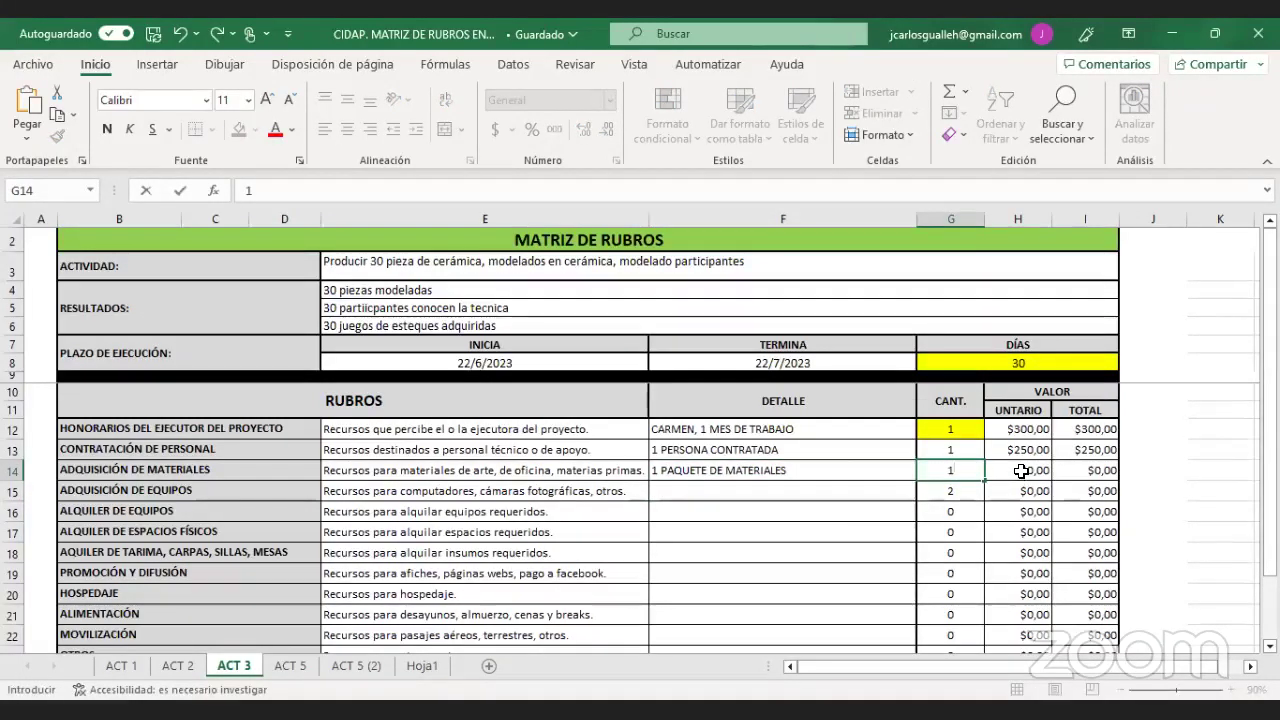
key(Tab)
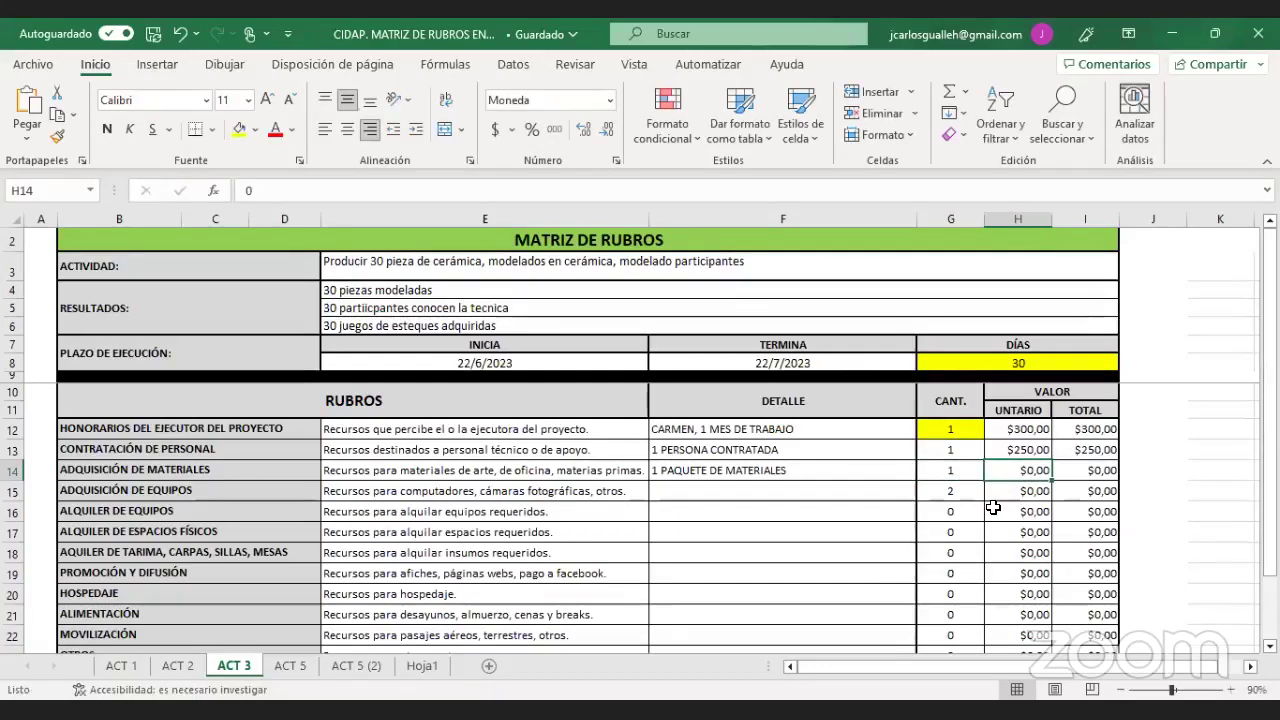
text(500)
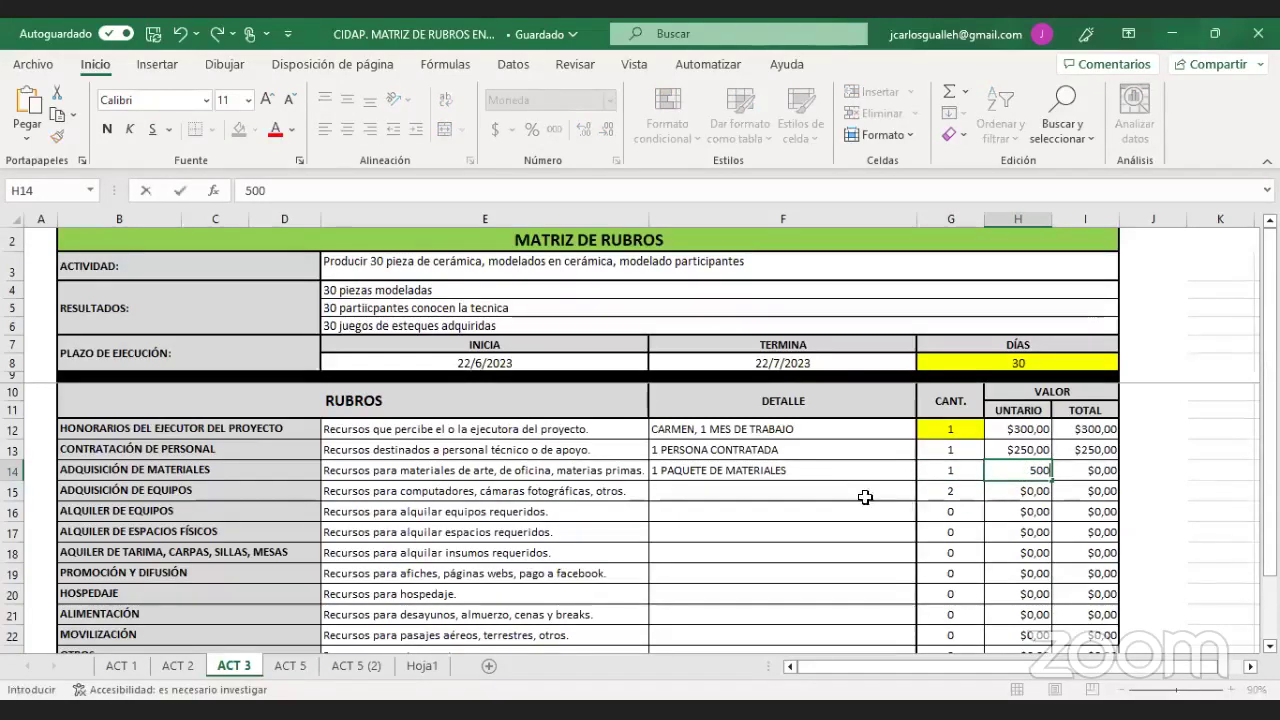
click(853, 491)
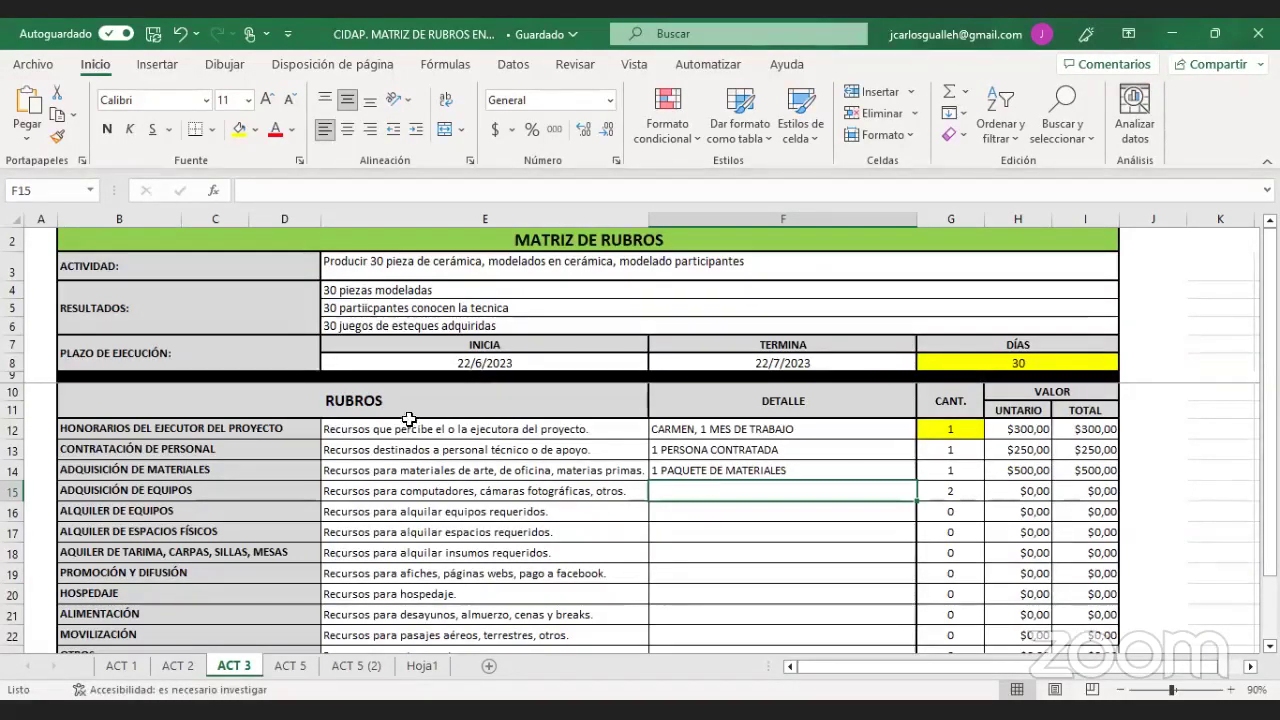
- Enter "POR QUEMA DE 30 PIEZAS" as the detail of the ALQUILER DE EQUIPOS item
click(124, 512)
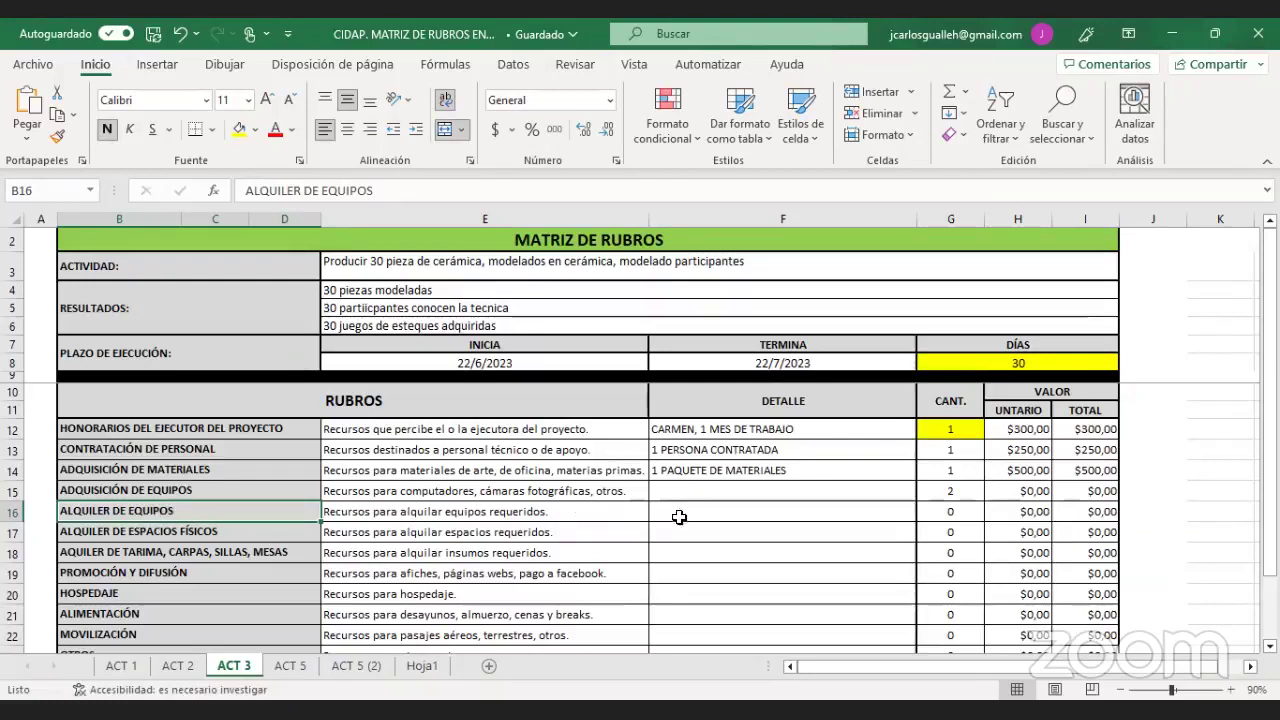
click(717, 511)
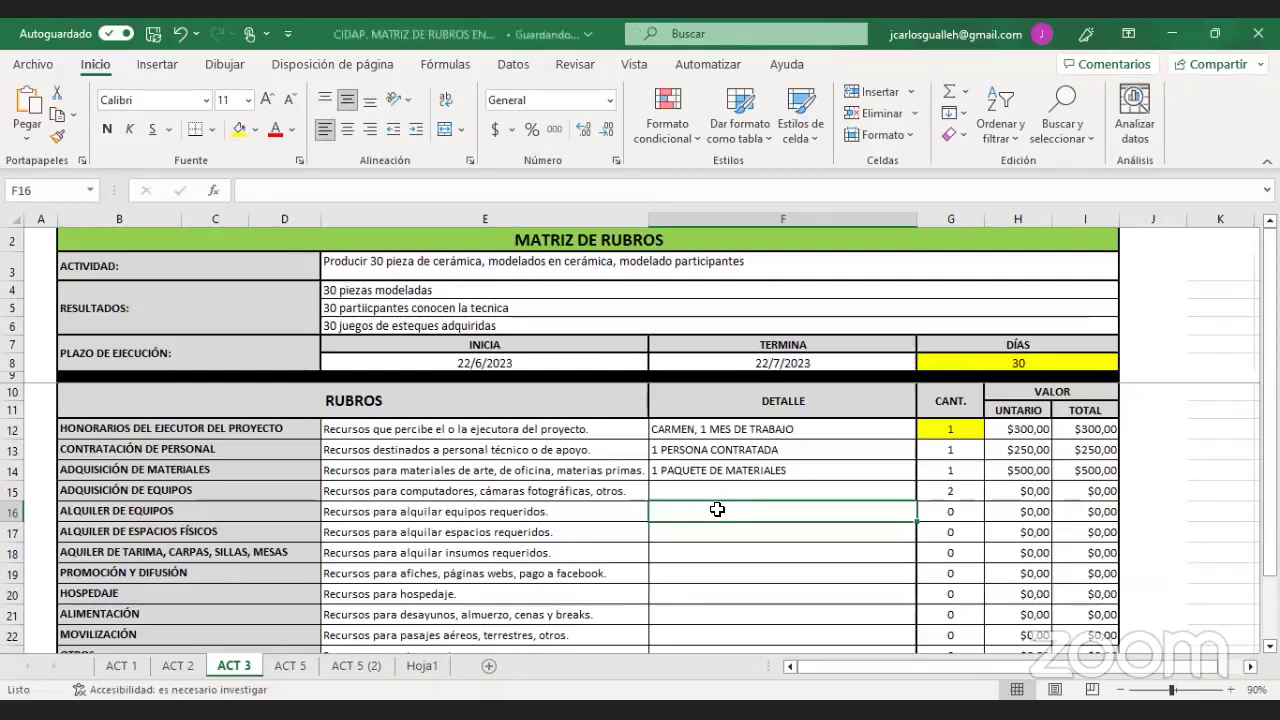
text(POR QUEMA)
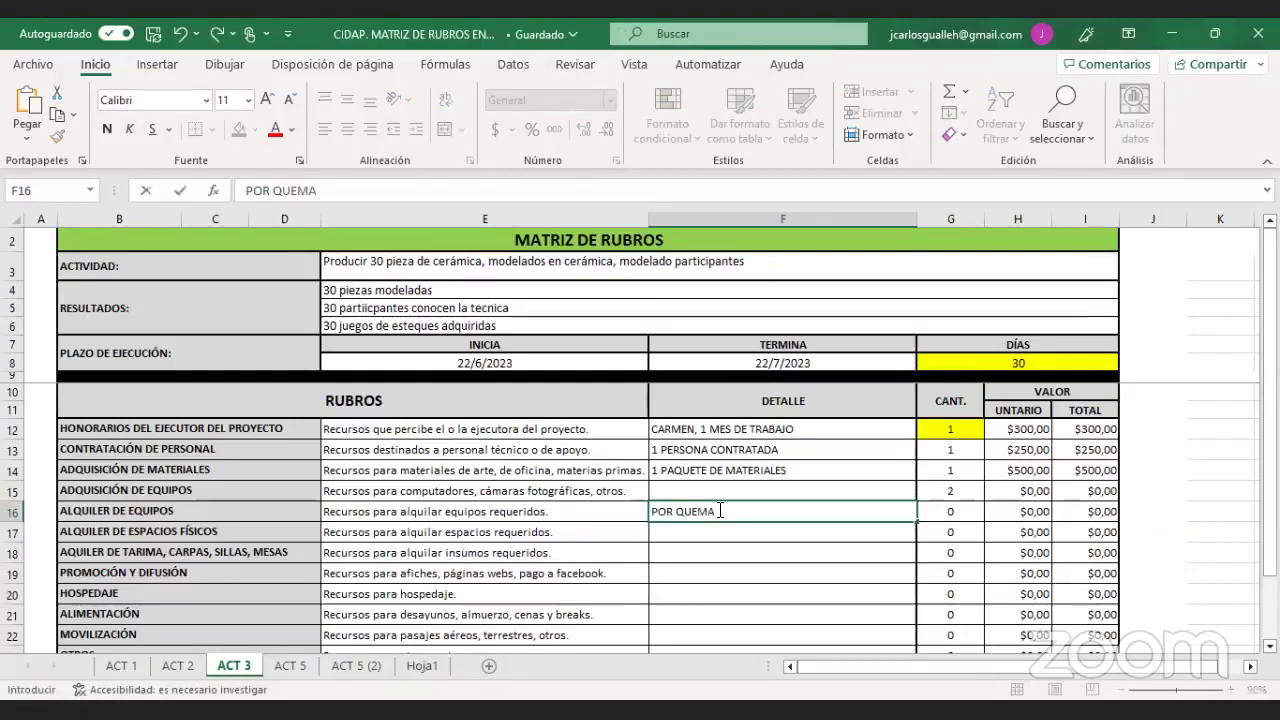
text( DE 30 PIEZAS)
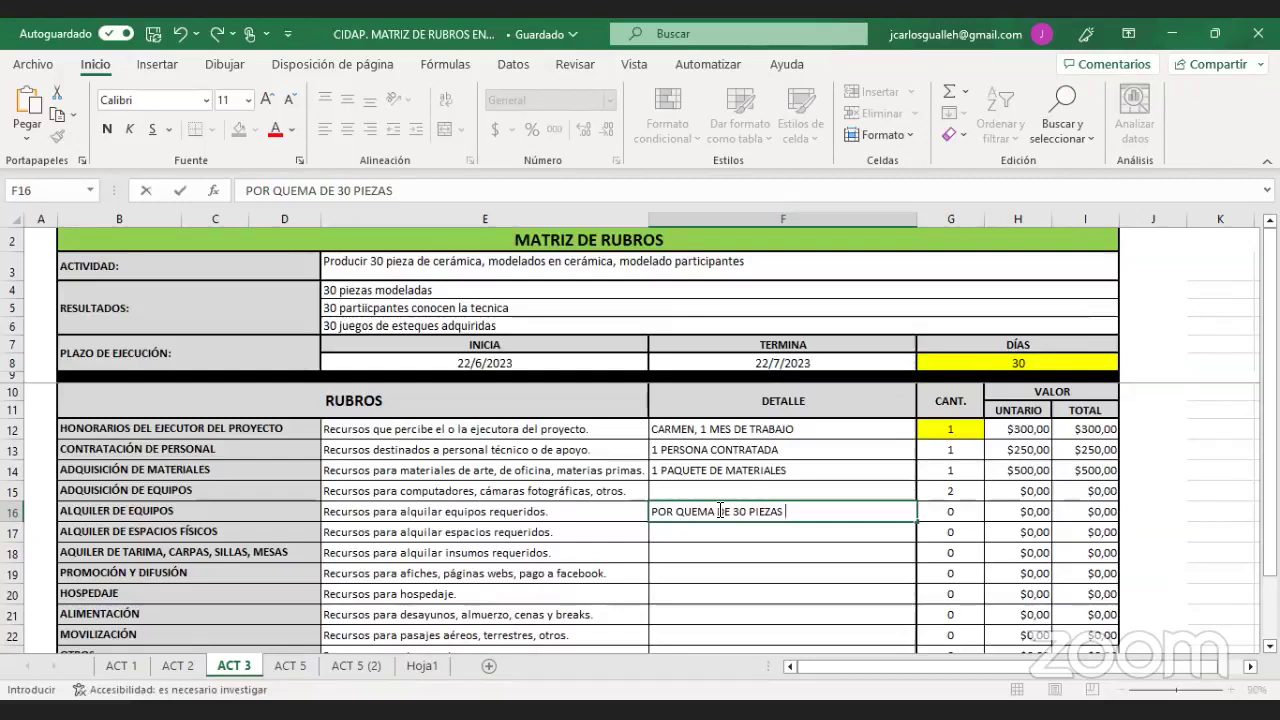
click(814, 527)
- Set the quantity of ALQUILER DE EQUIPOS to 1 and its unit value to 30
click(935, 511)
text(1)
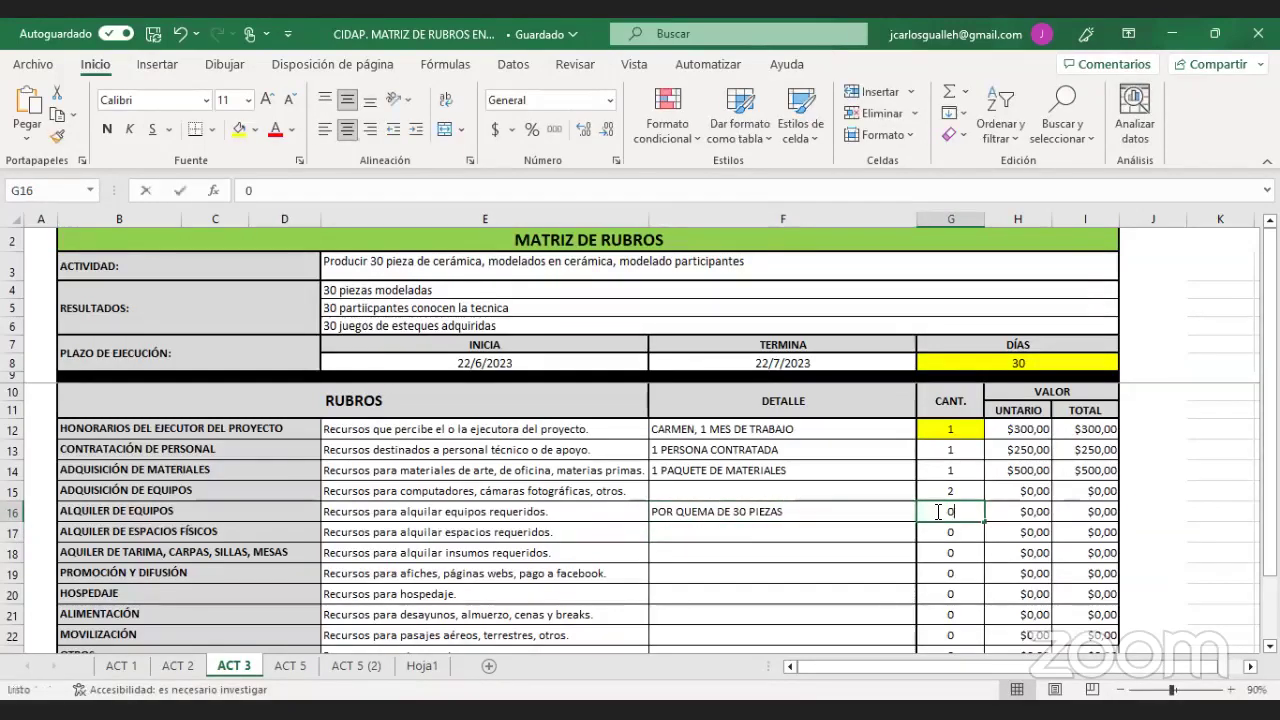
click(851, 537)
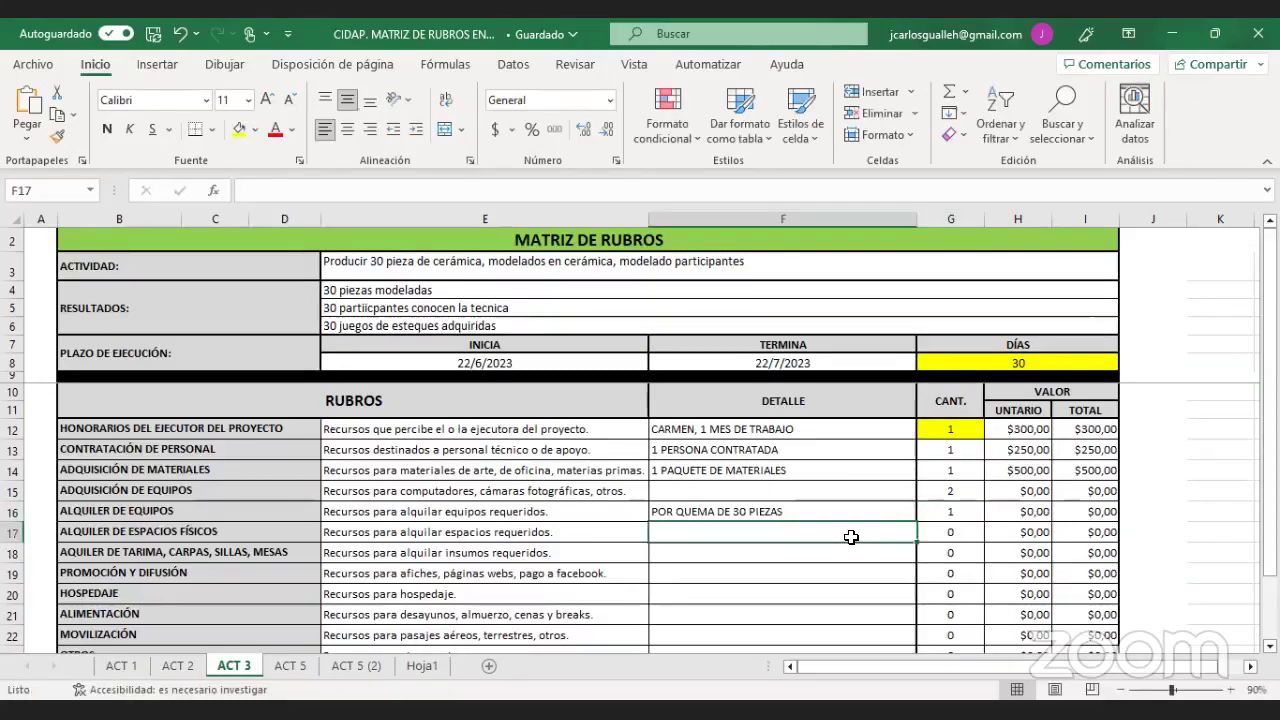
click(1027, 513)
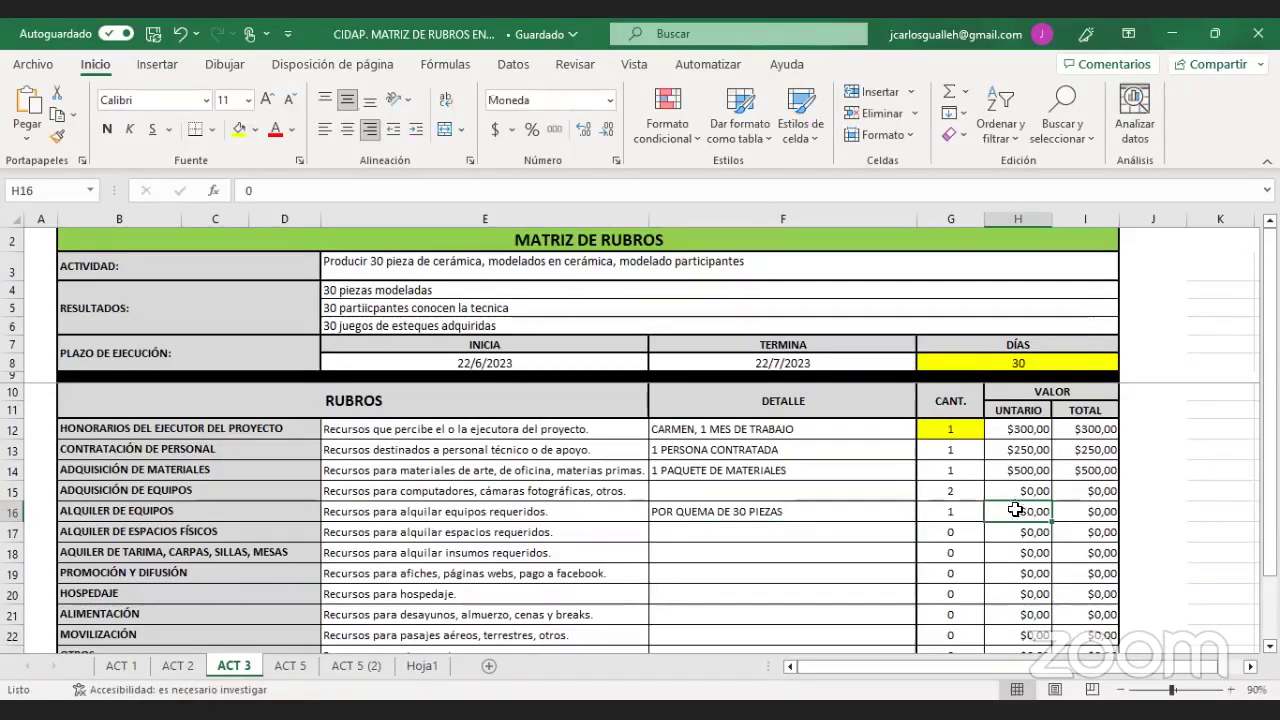
text(30)
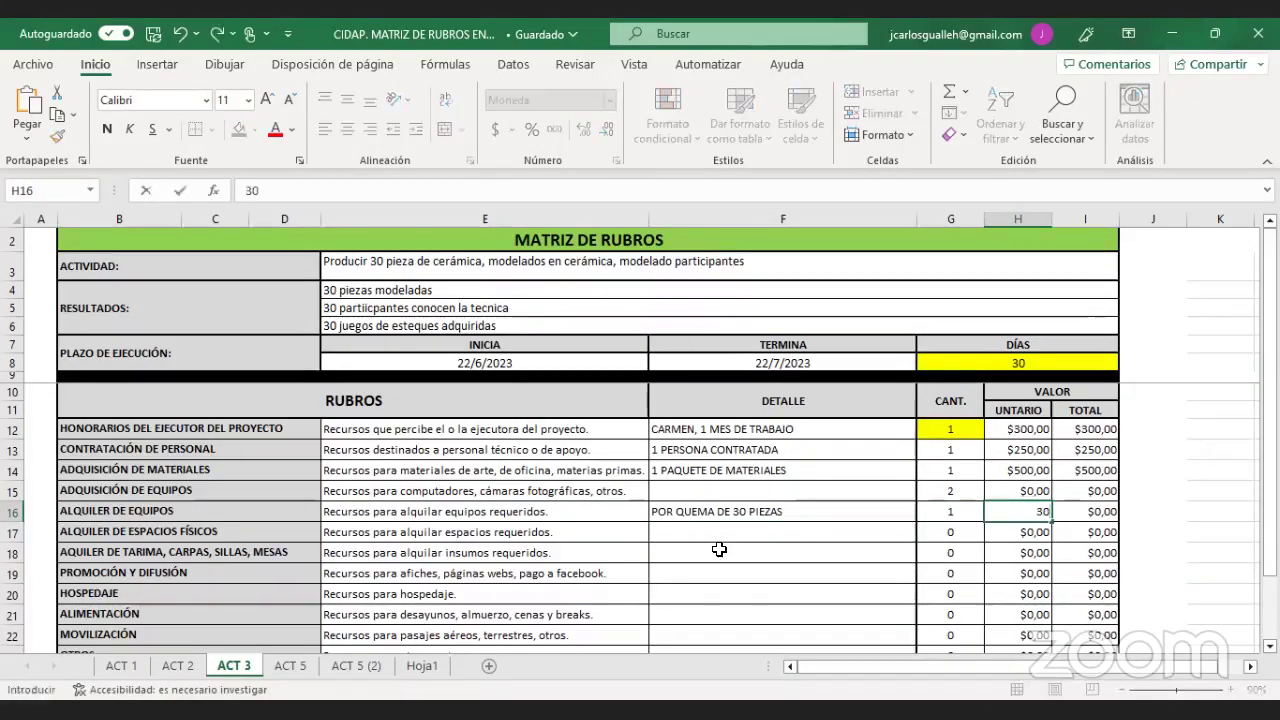
click(701, 537)
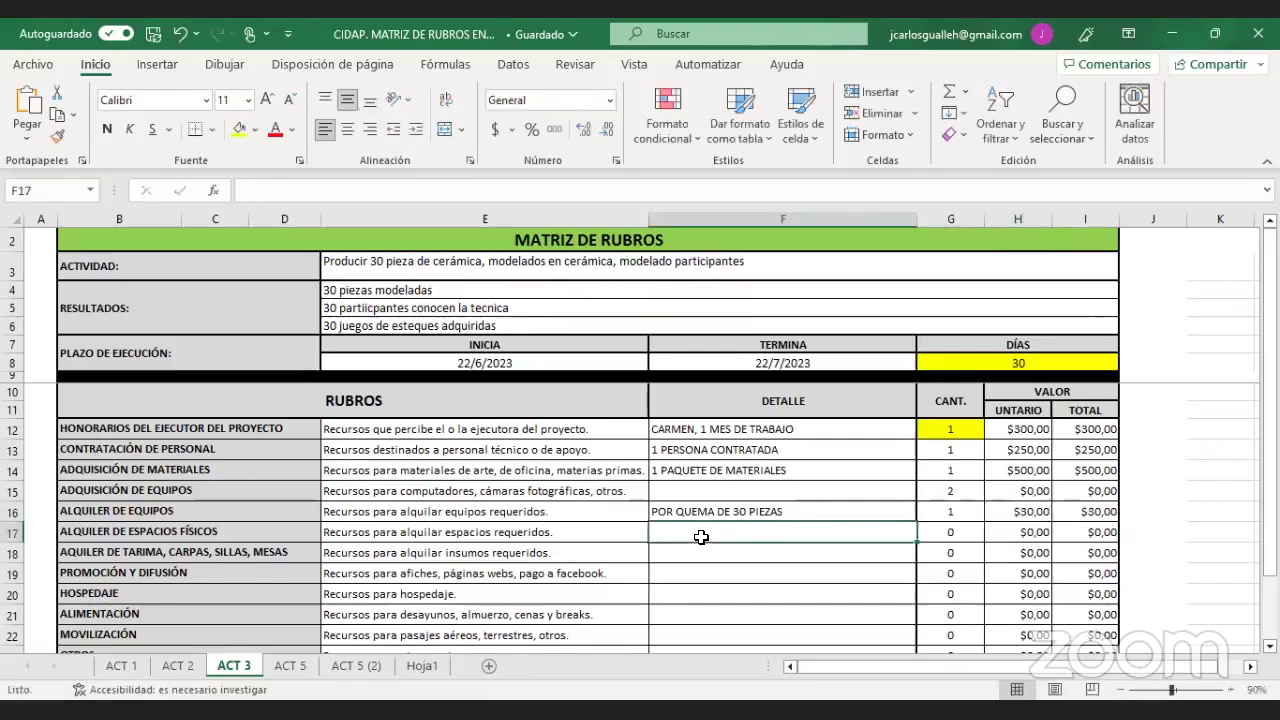
click(1037, 513)
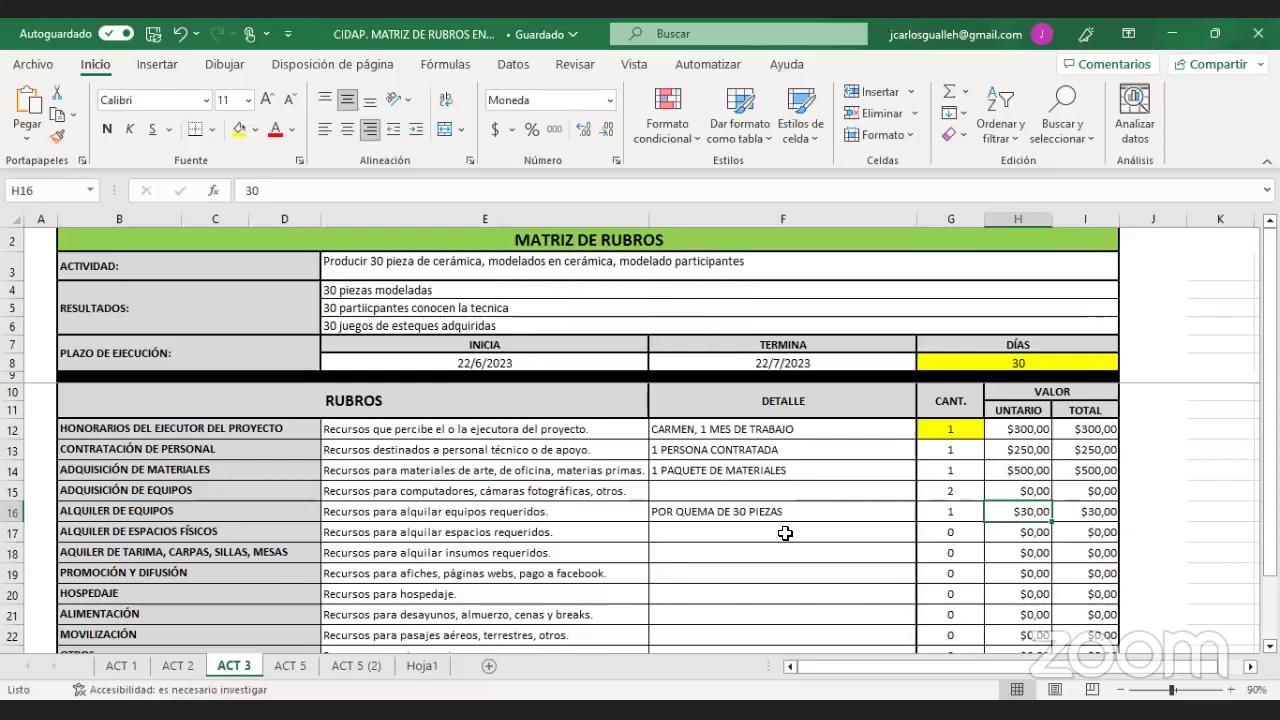
- Review the budget items from ALQUILER DE ESPACIOS FÍSICOS through OTROS against the activity description and results
click(233, 530)
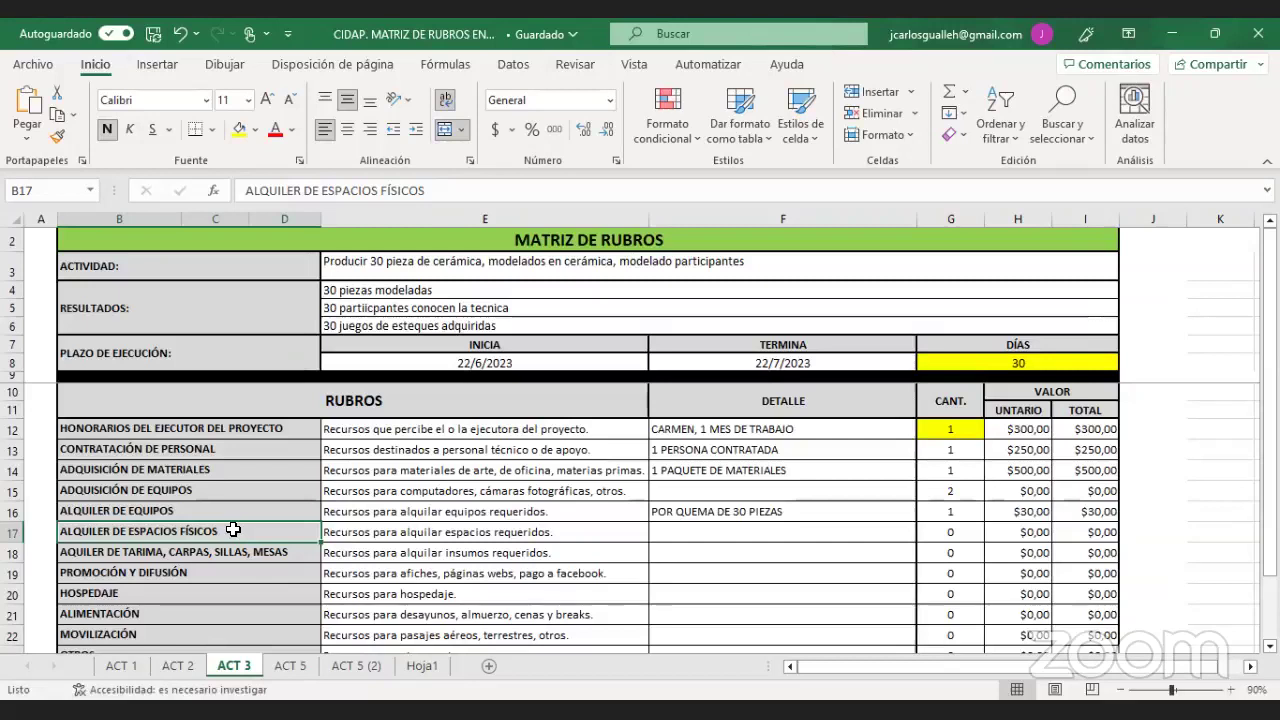
click(685, 537)
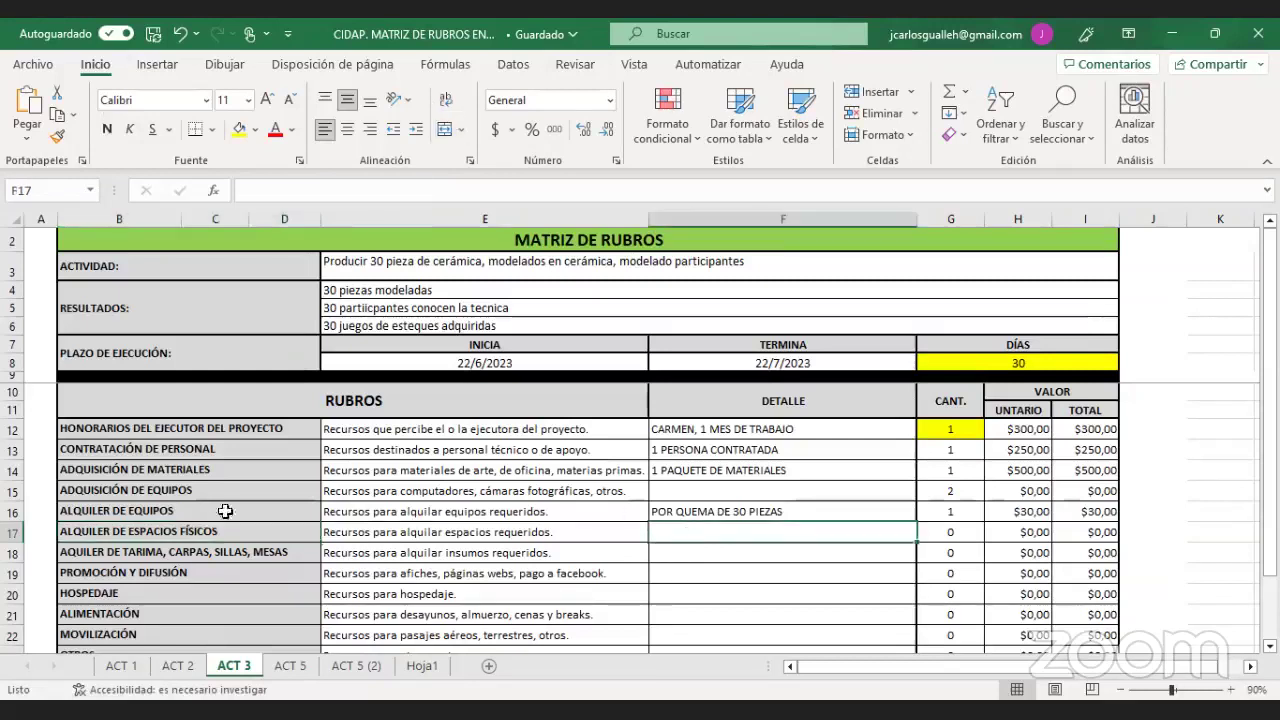
click(131, 555)
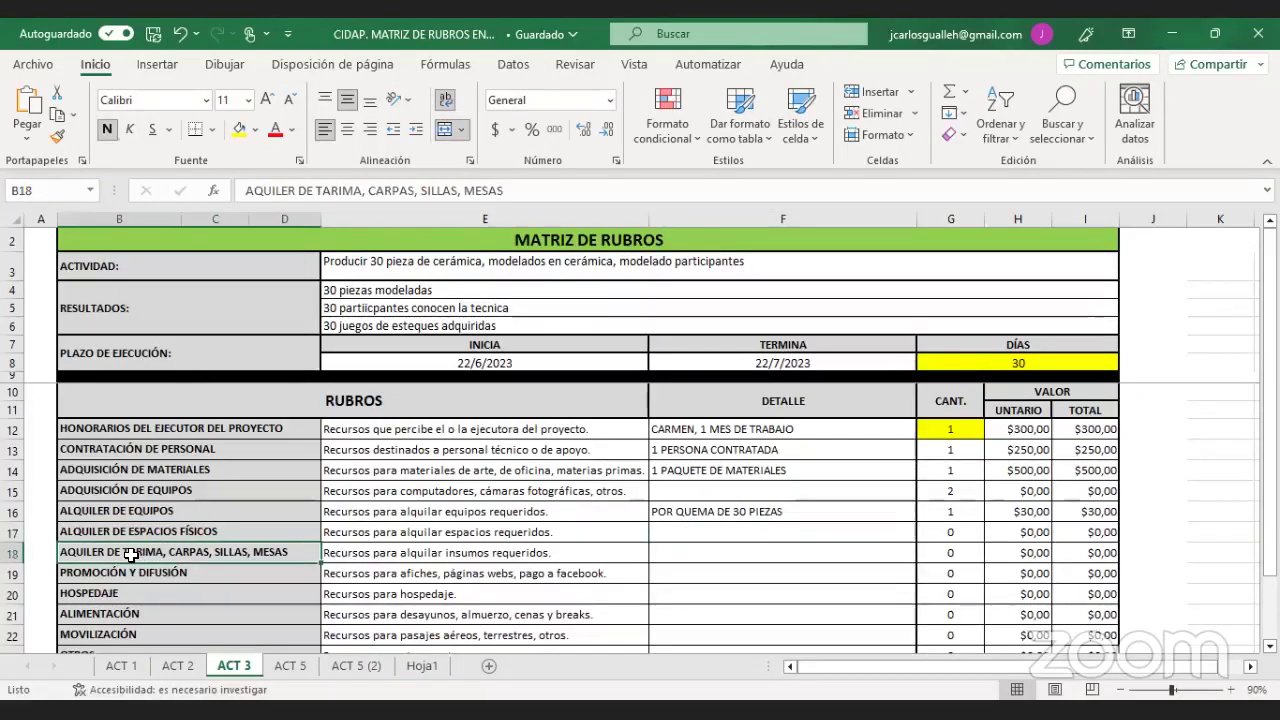
key(Down)
key(Down)
key(Down)
key(Down)
key(Down)
key(Down)
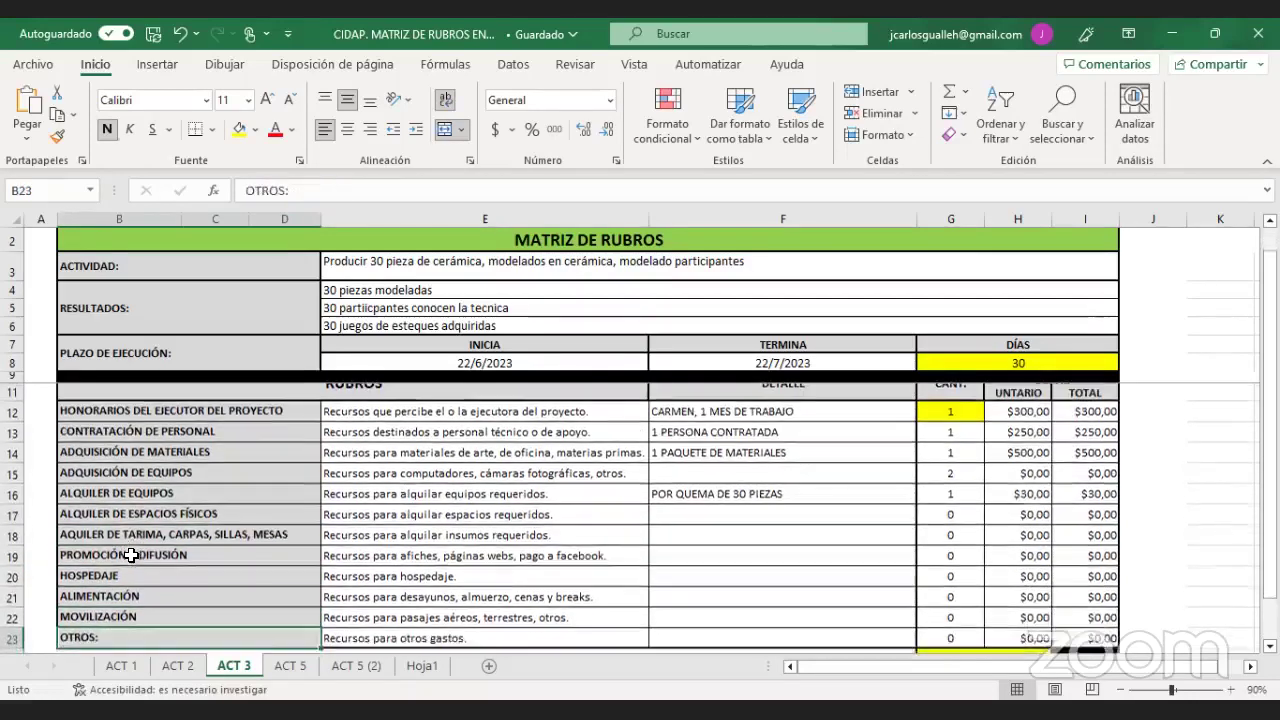
key(Up)
key(Up)
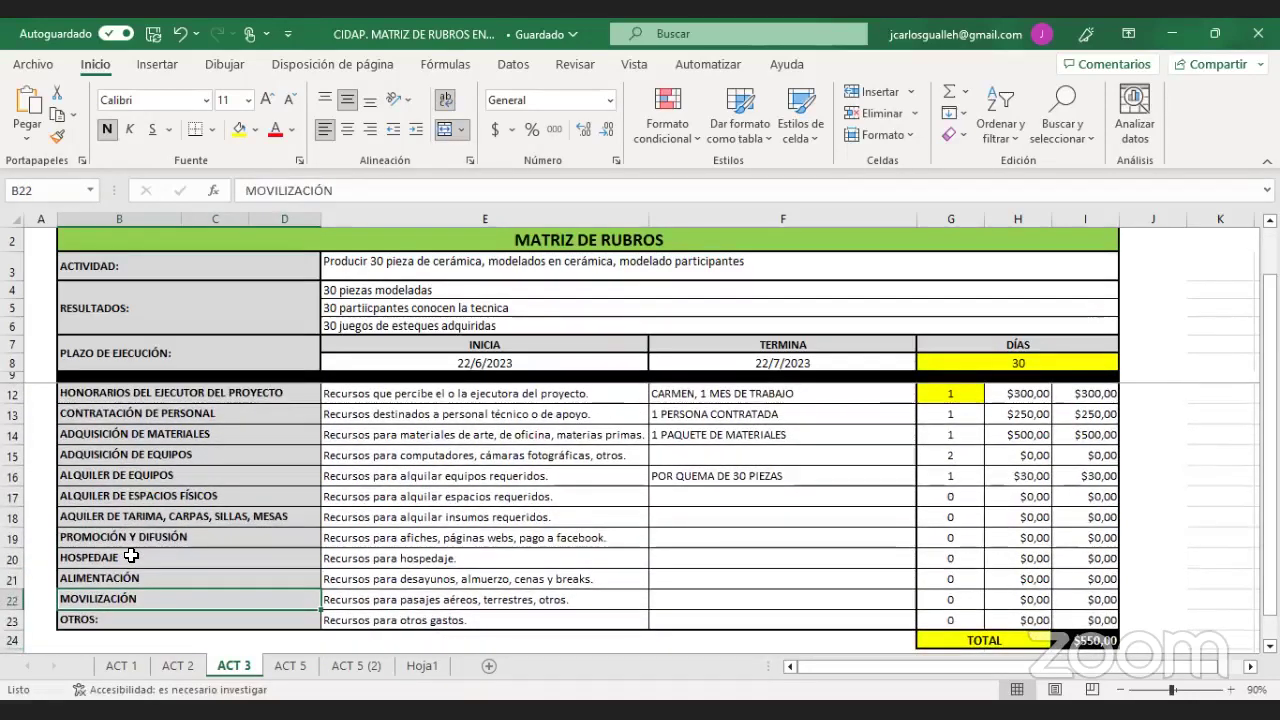
click(699, 599)
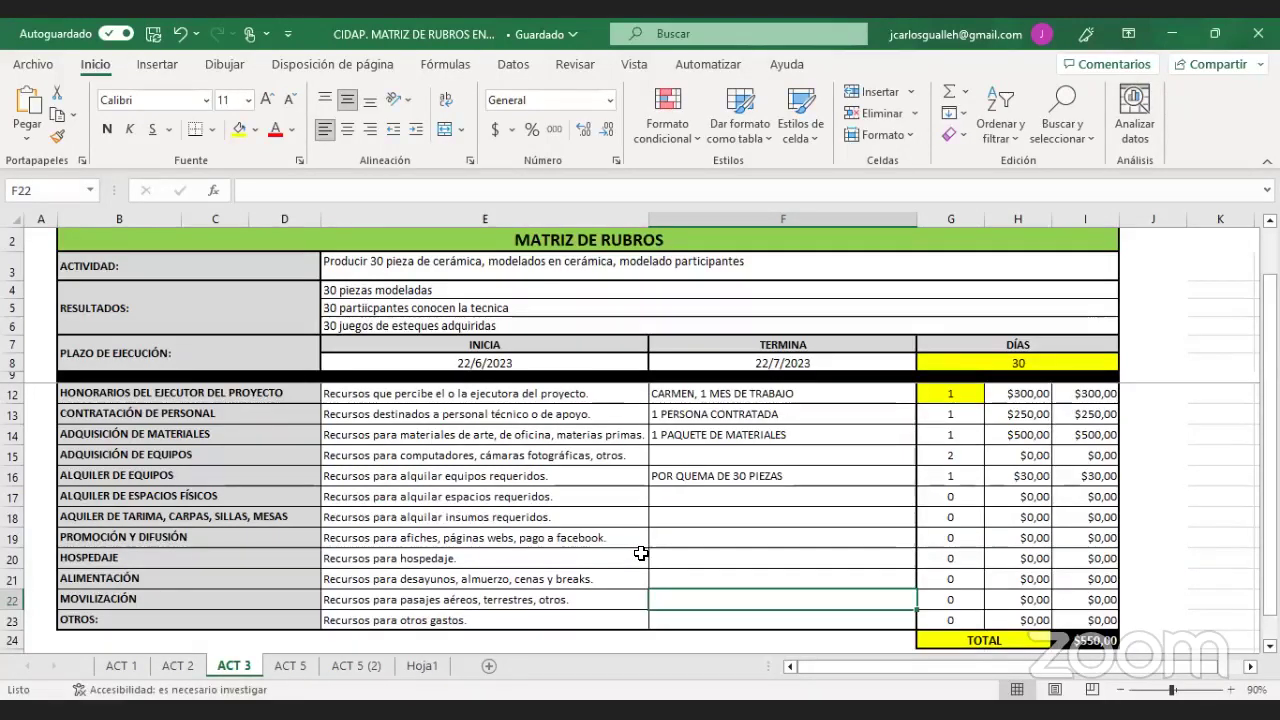
click(511, 264)
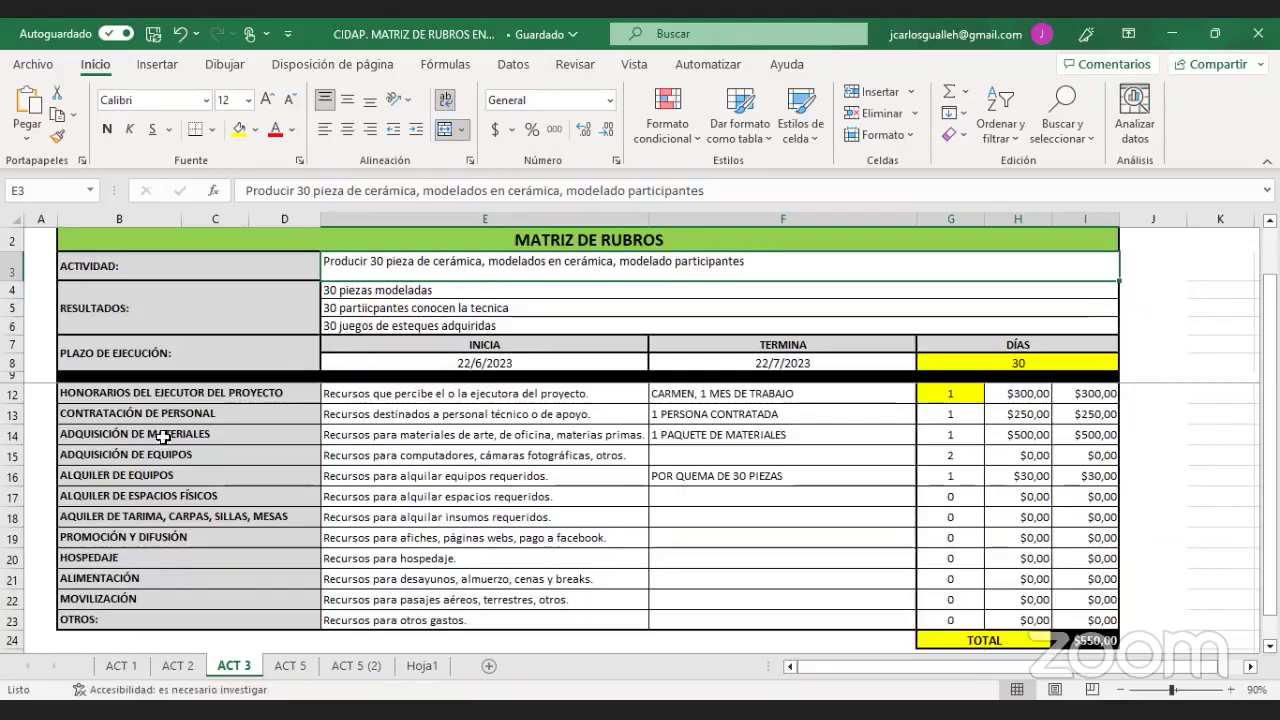
click(140, 600)
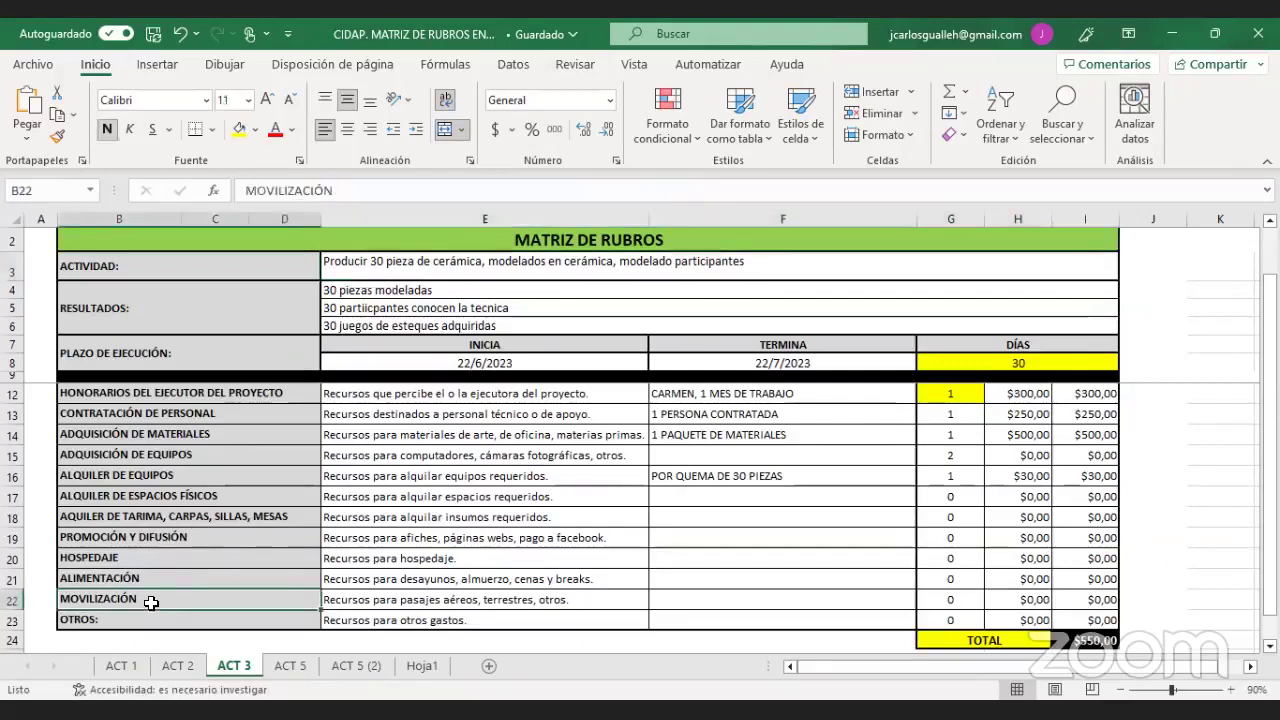
click(387, 263)
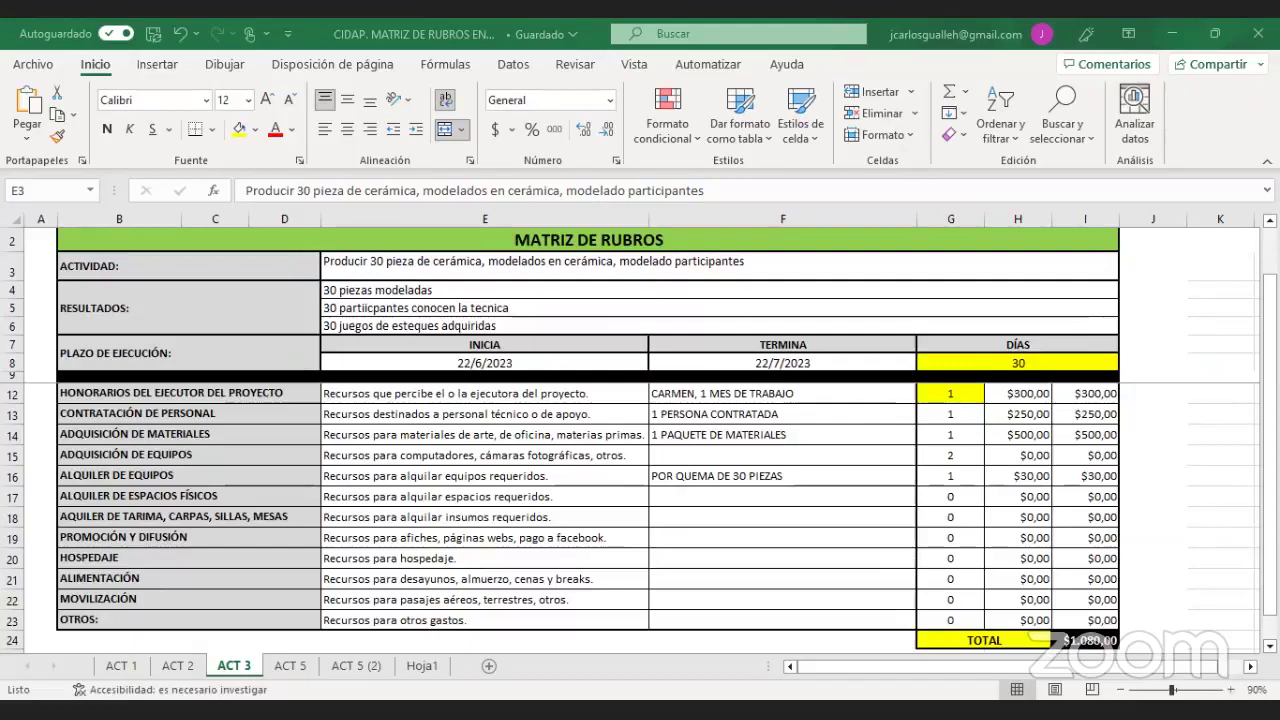
click(445, 291)
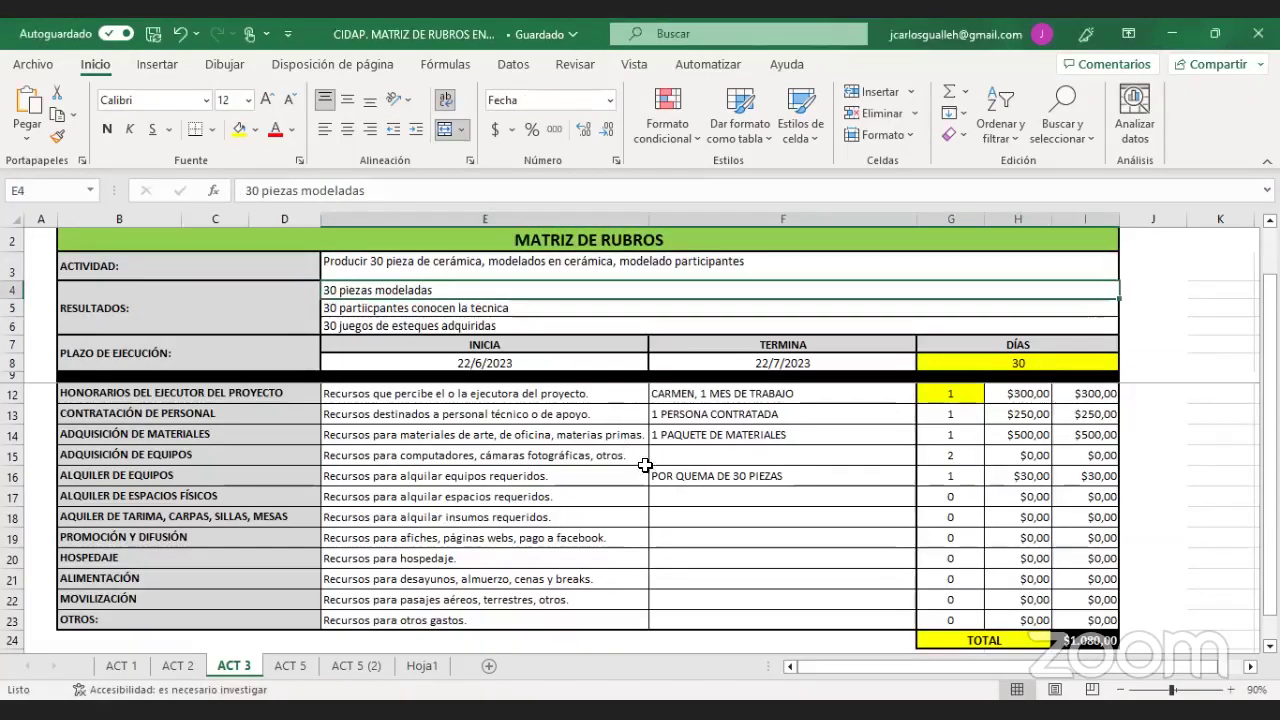
- Clear the detail of the ALQUILER DE EQUIPOS item and set its quantity and unit value to 0
click(702, 476)
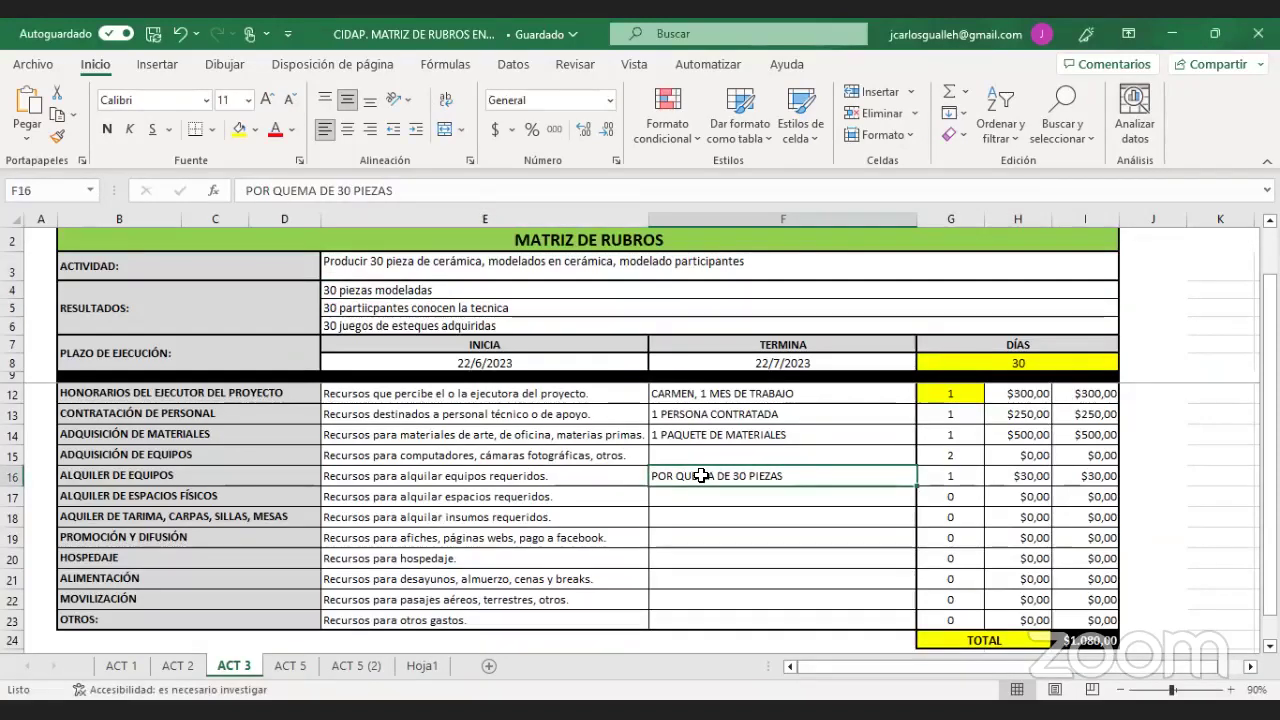
key(Delete)
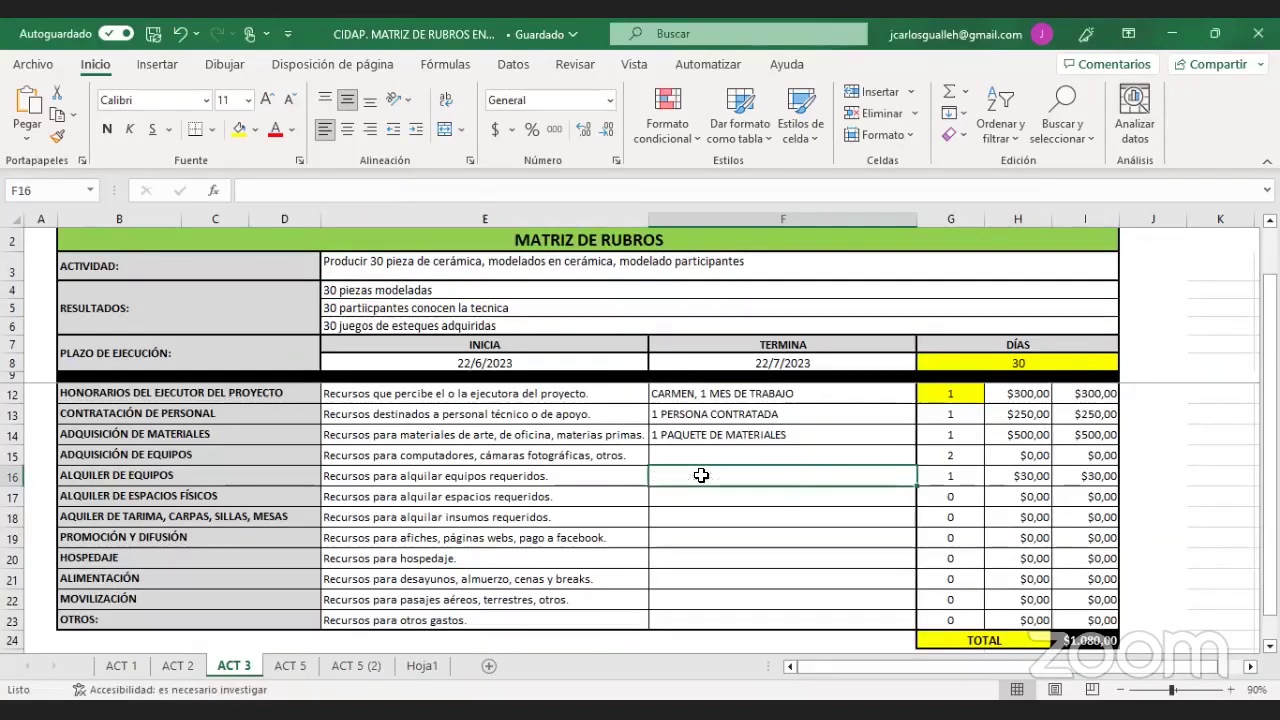
click(940, 472)
text(0)
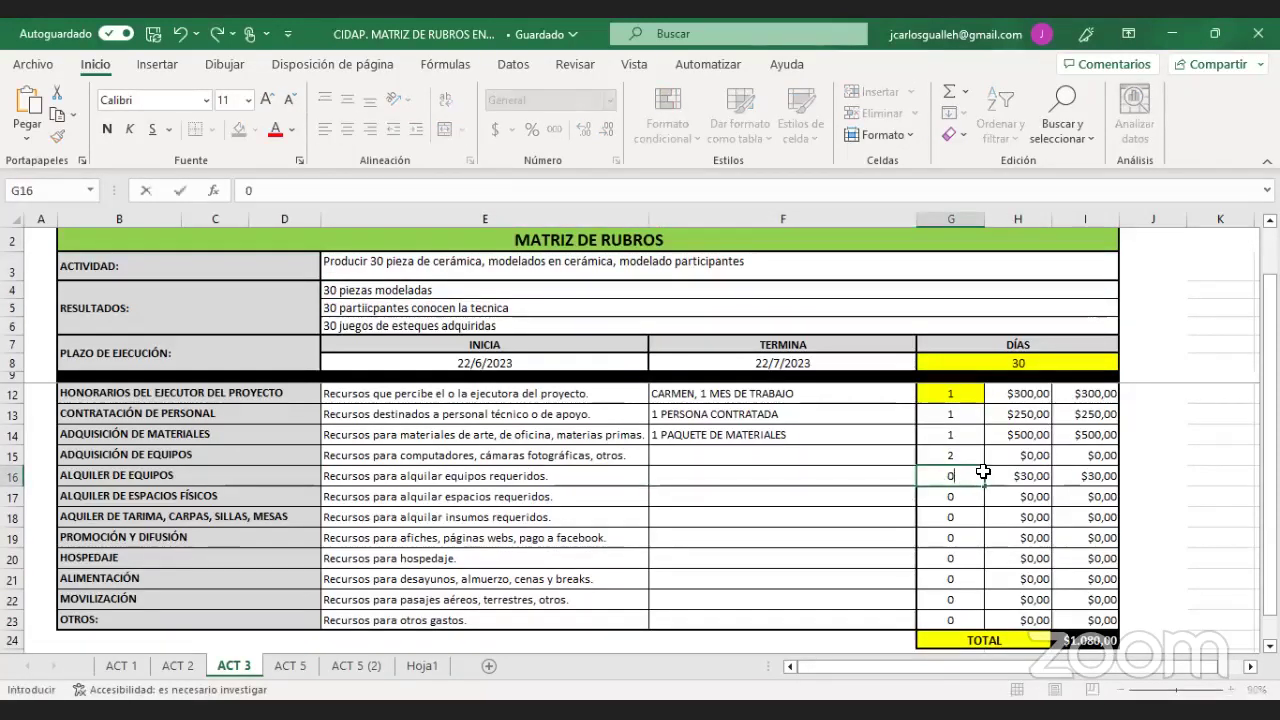
click(1010, 476)
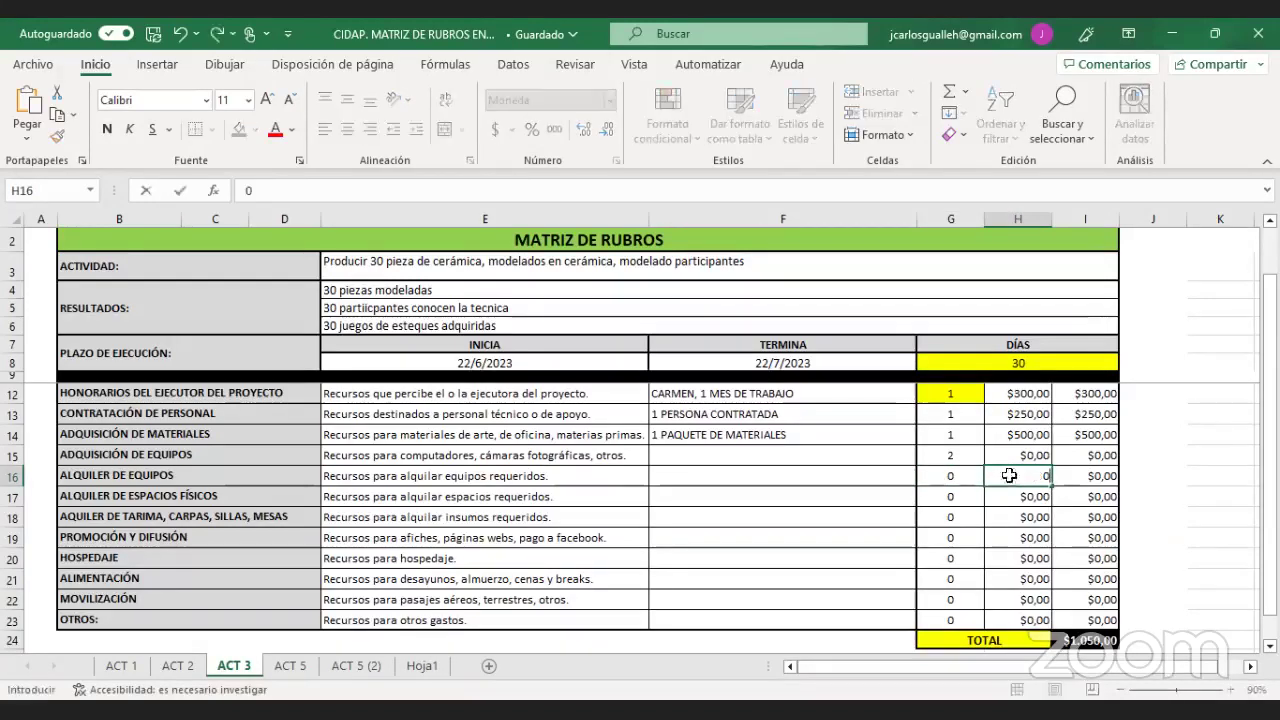
click(787, 473)
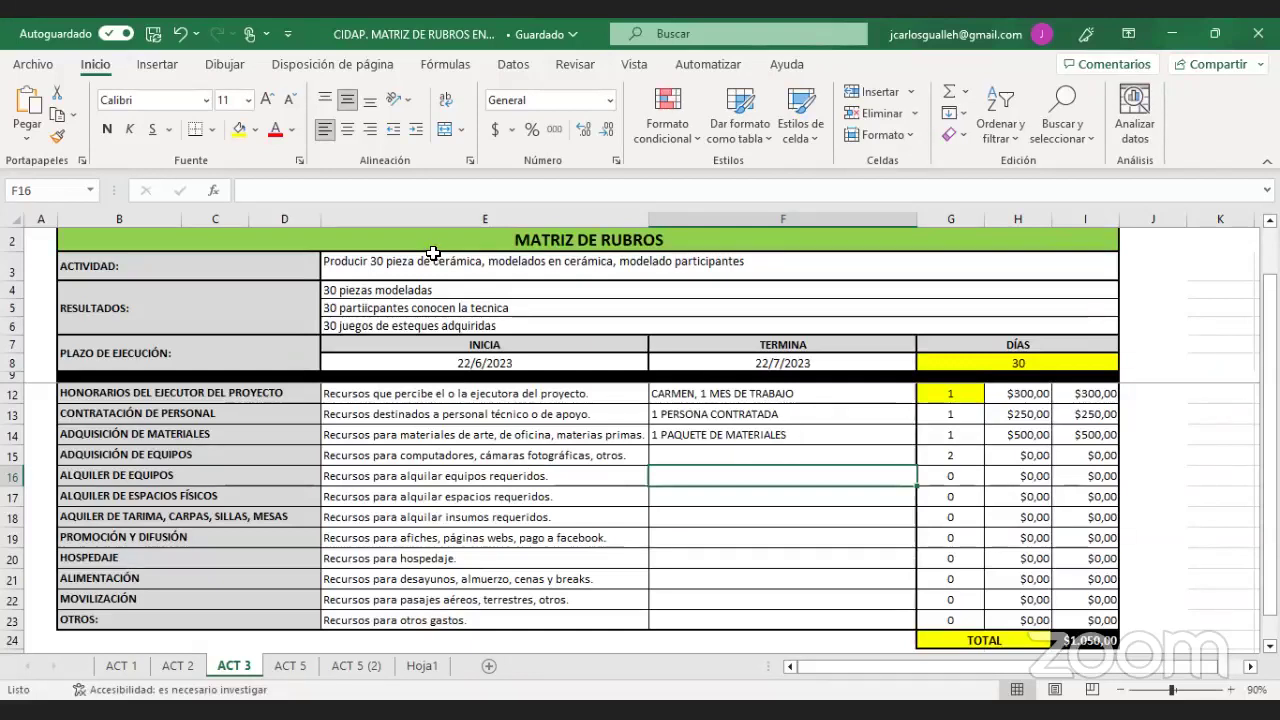
- Examine which unfilled items, such as HOSPEDAJE and AQUILER DE TARIMA, CARPAS, SILLAS, MESAS, apply to the activity, and check the TOTAL cell
click(135, 561)
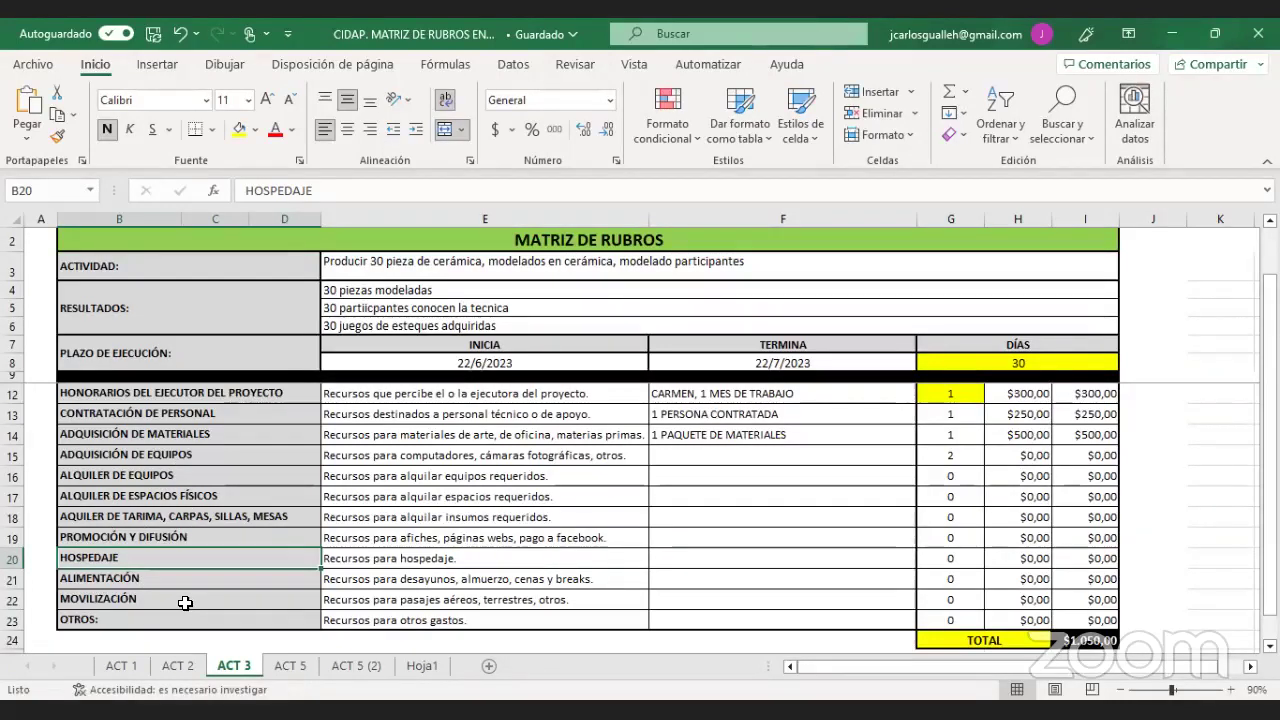
click(446, 260)
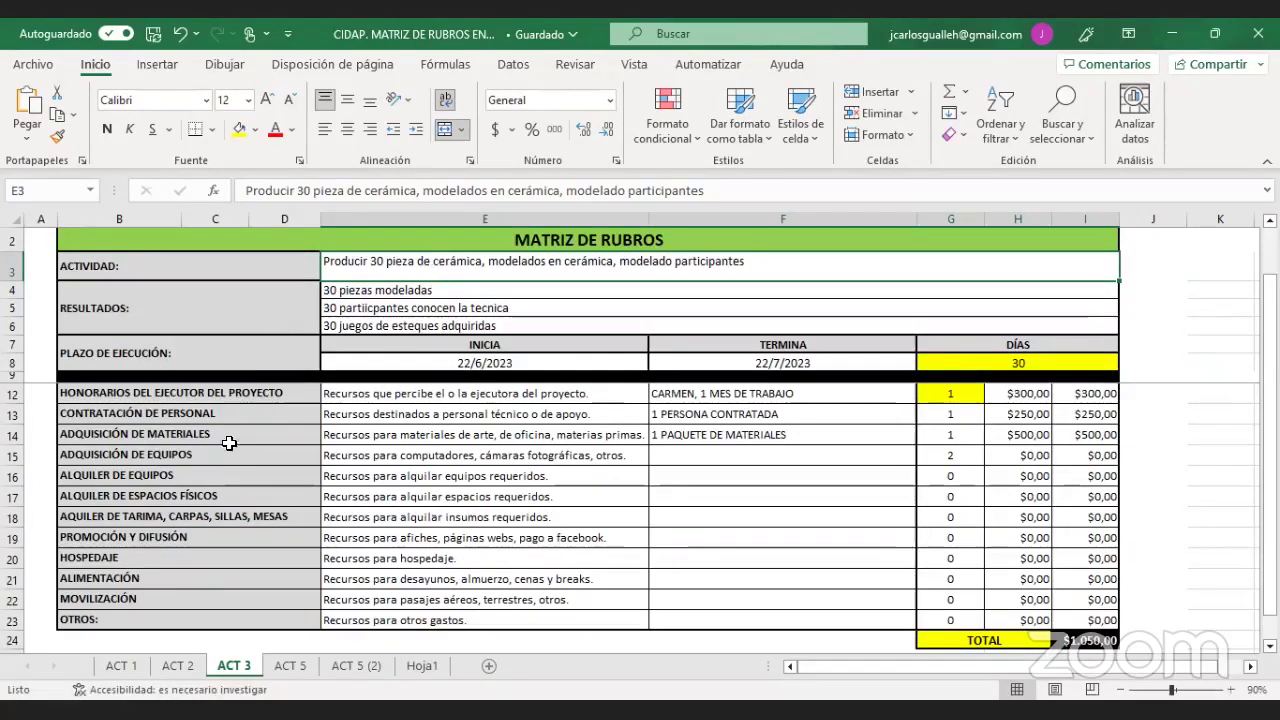
click(146, 512)
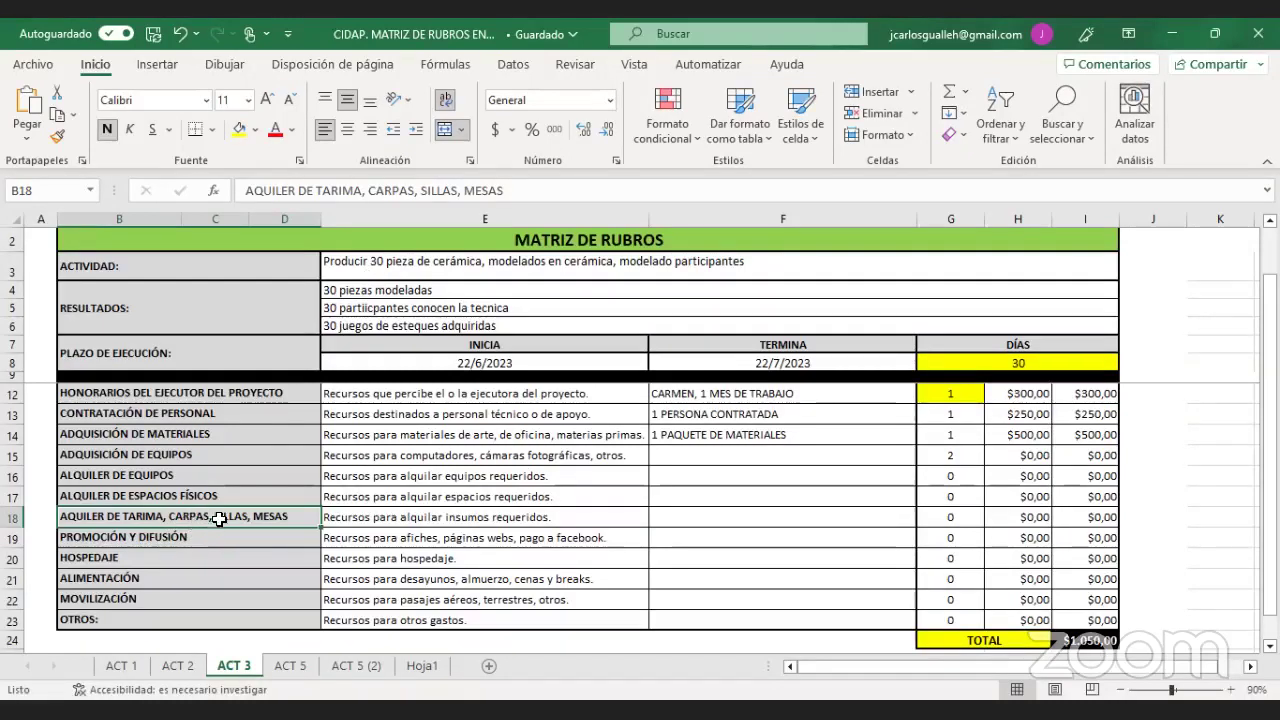
click(694, 510)
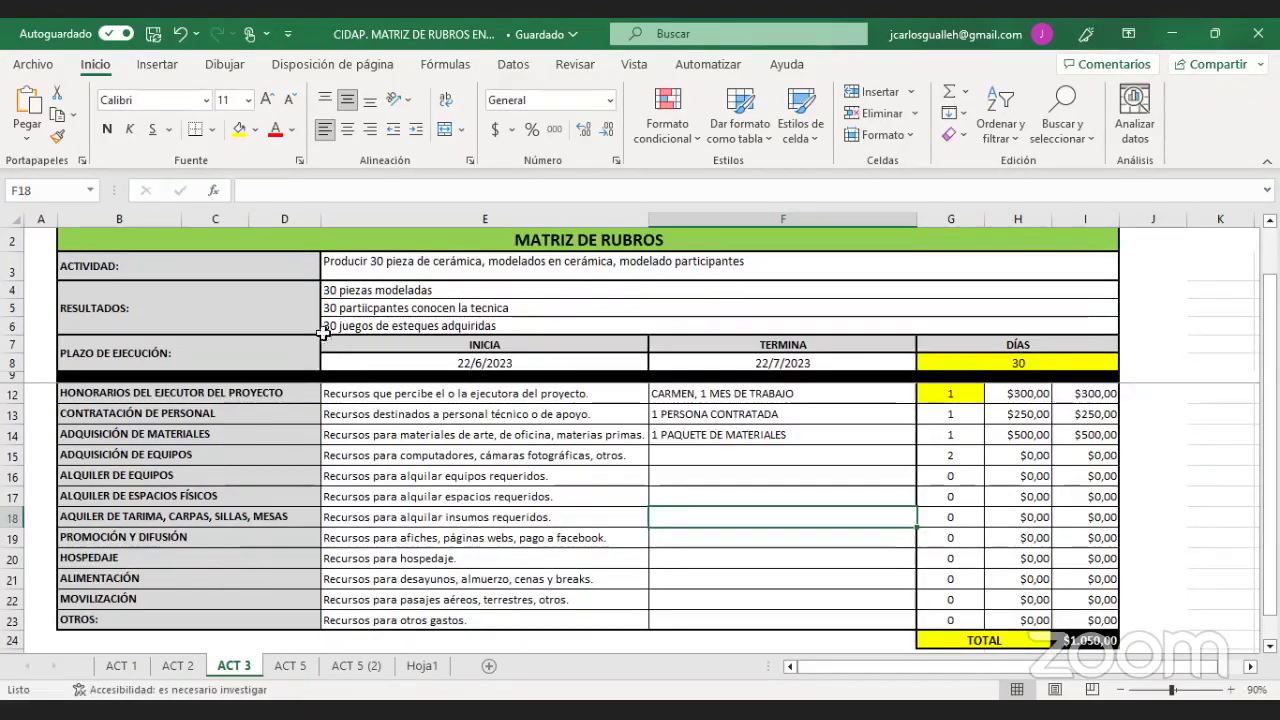
click(390, 262)
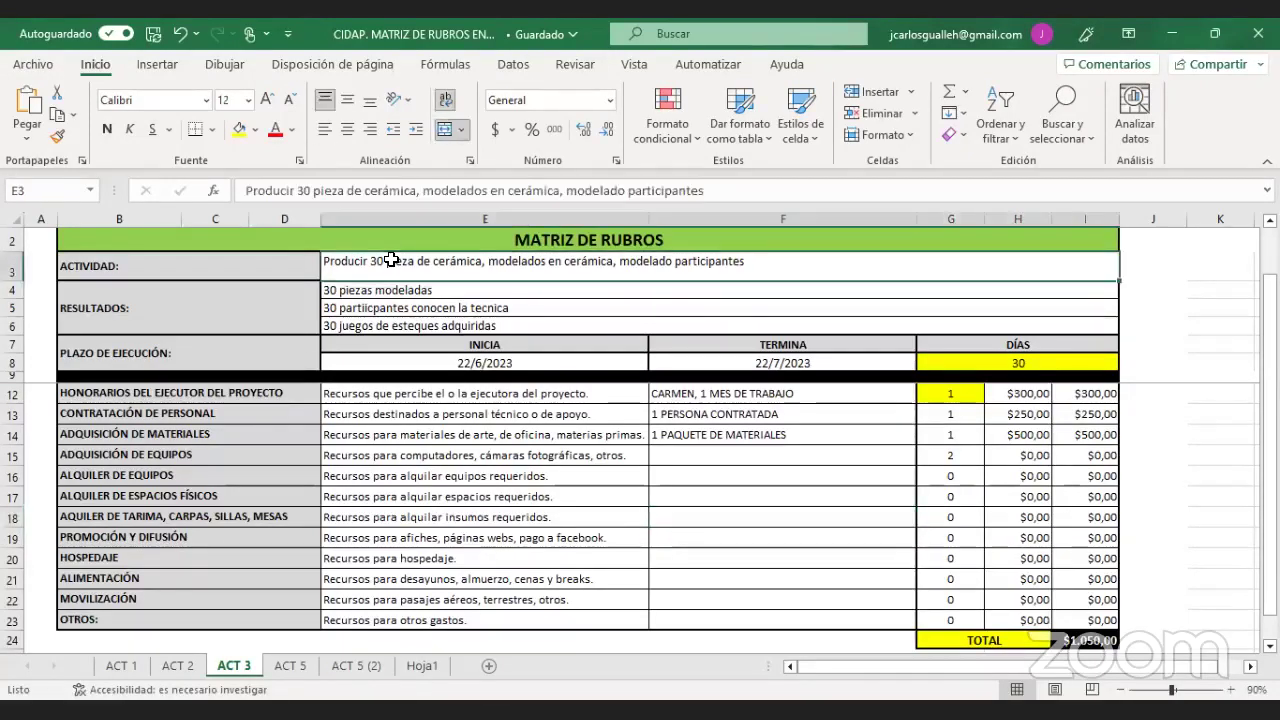
click(203, 517)
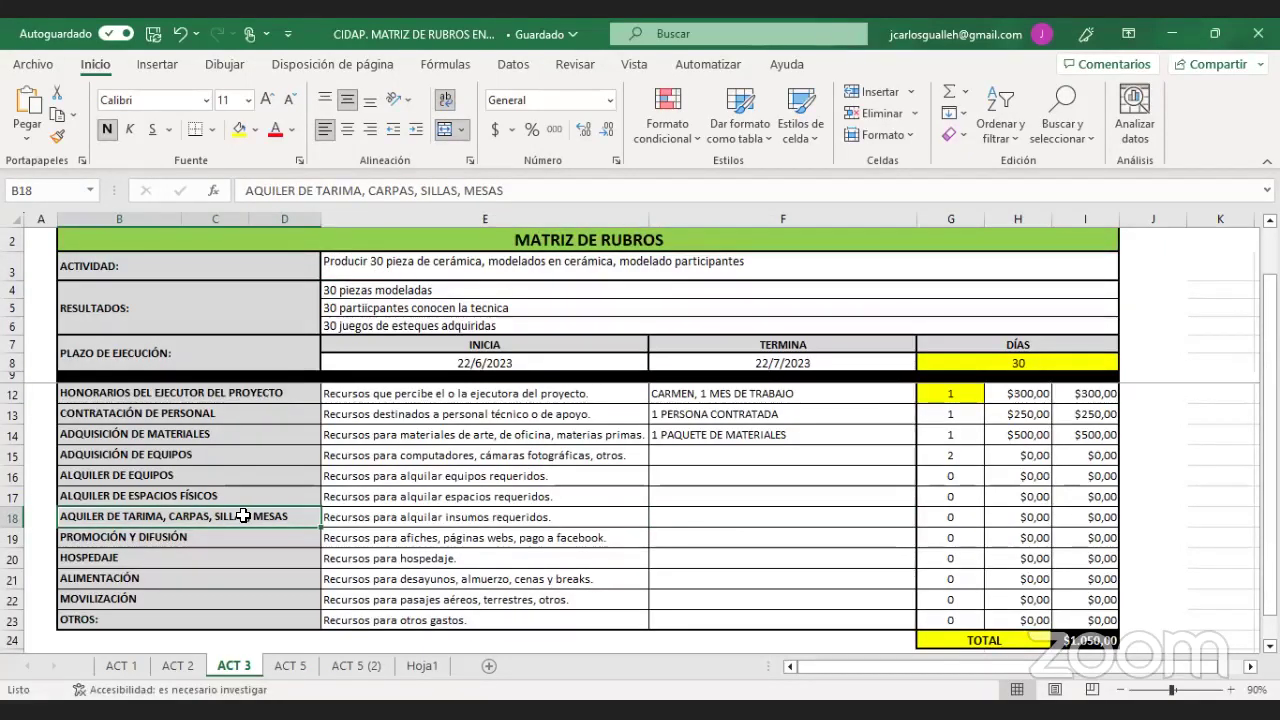
click(708, 530)
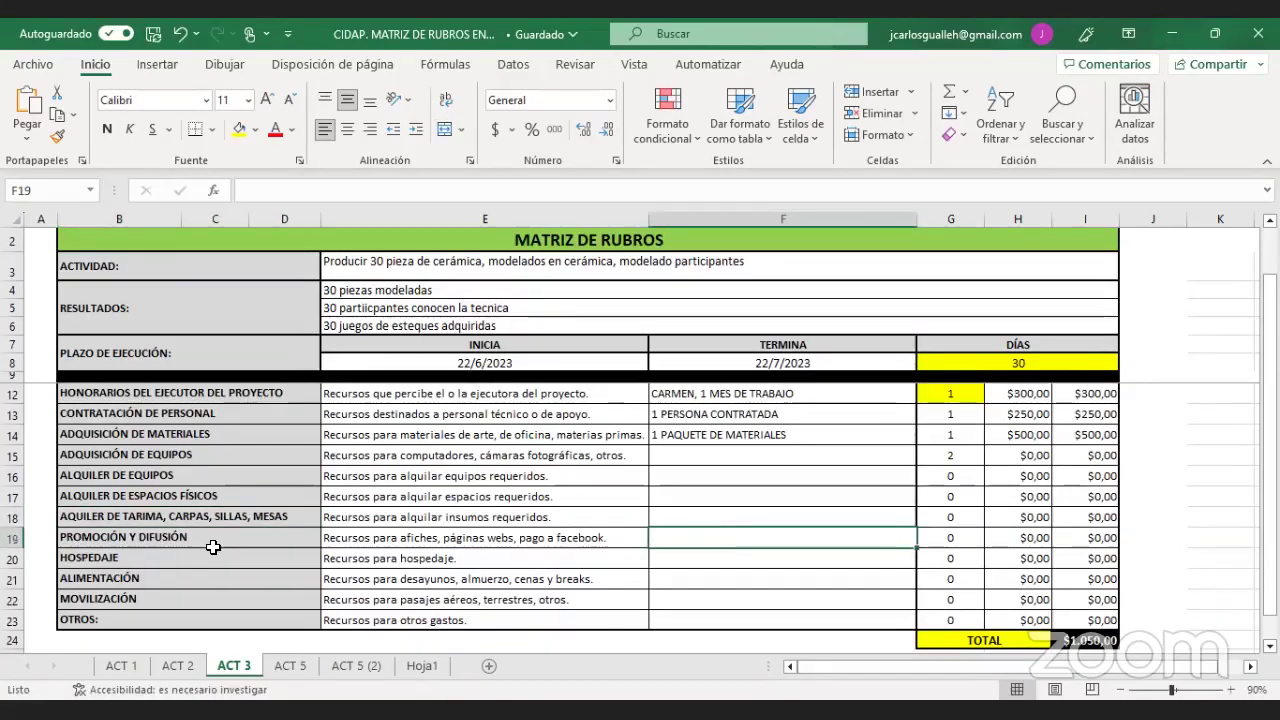
click(247, 483)
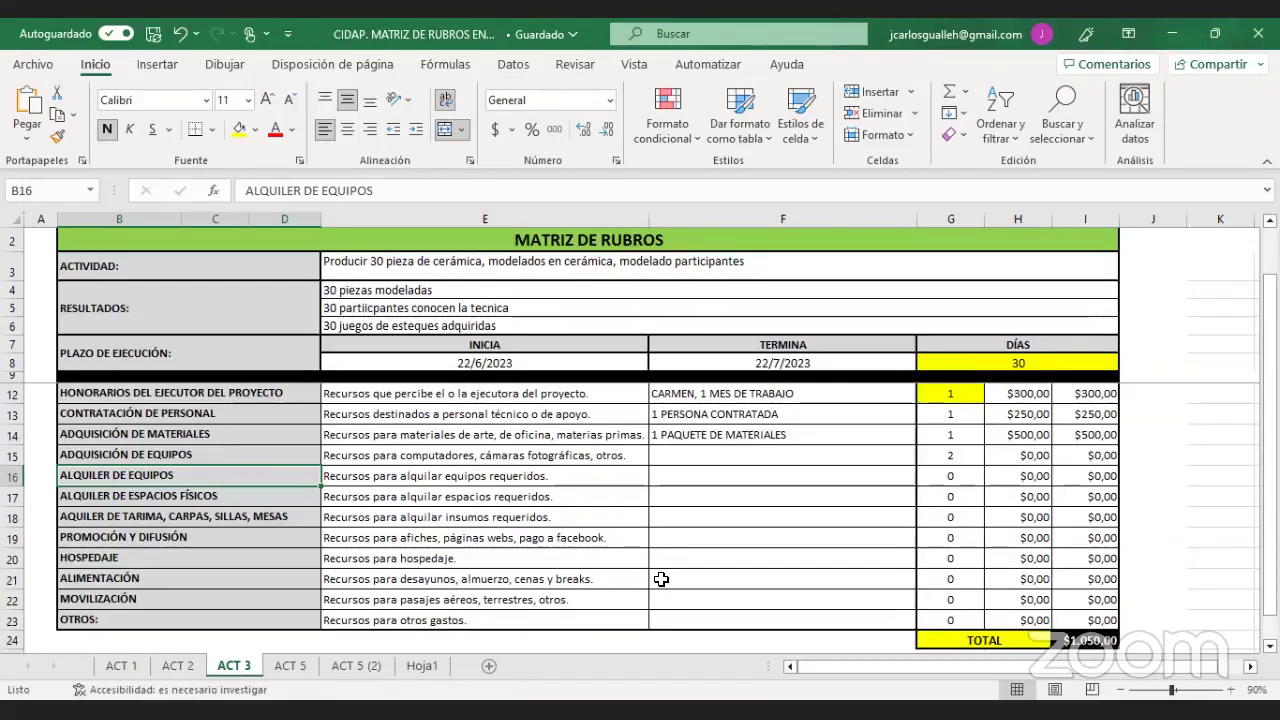
click(1085, 637)
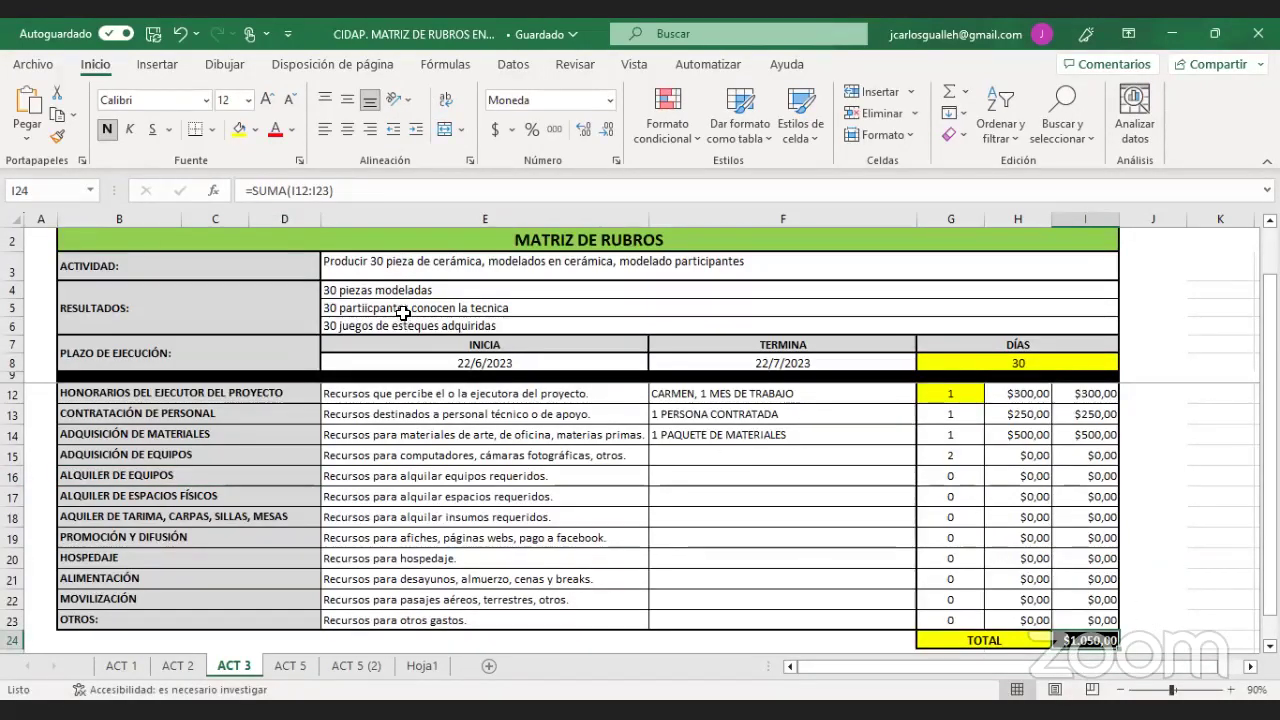
click(722, 498)
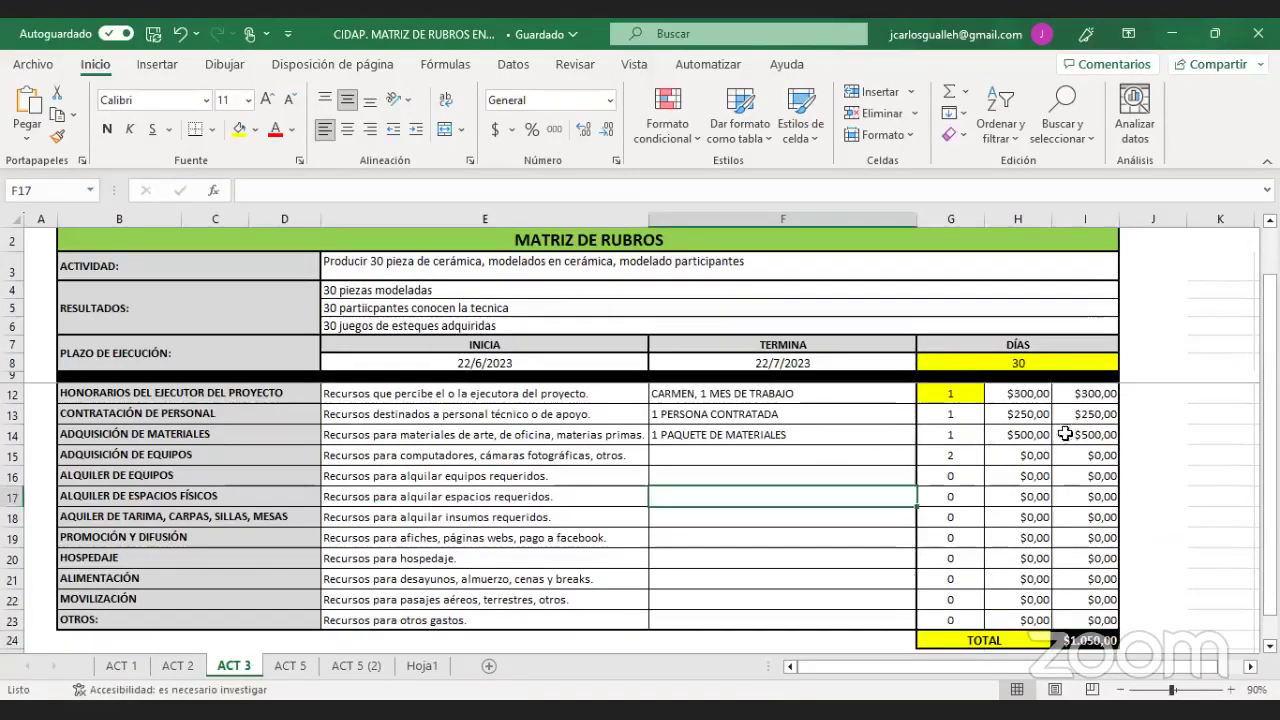
- Enter 600 in cell J14, beside the ADQUISICIÓN DE MATERIALES row
click(1143, 435)
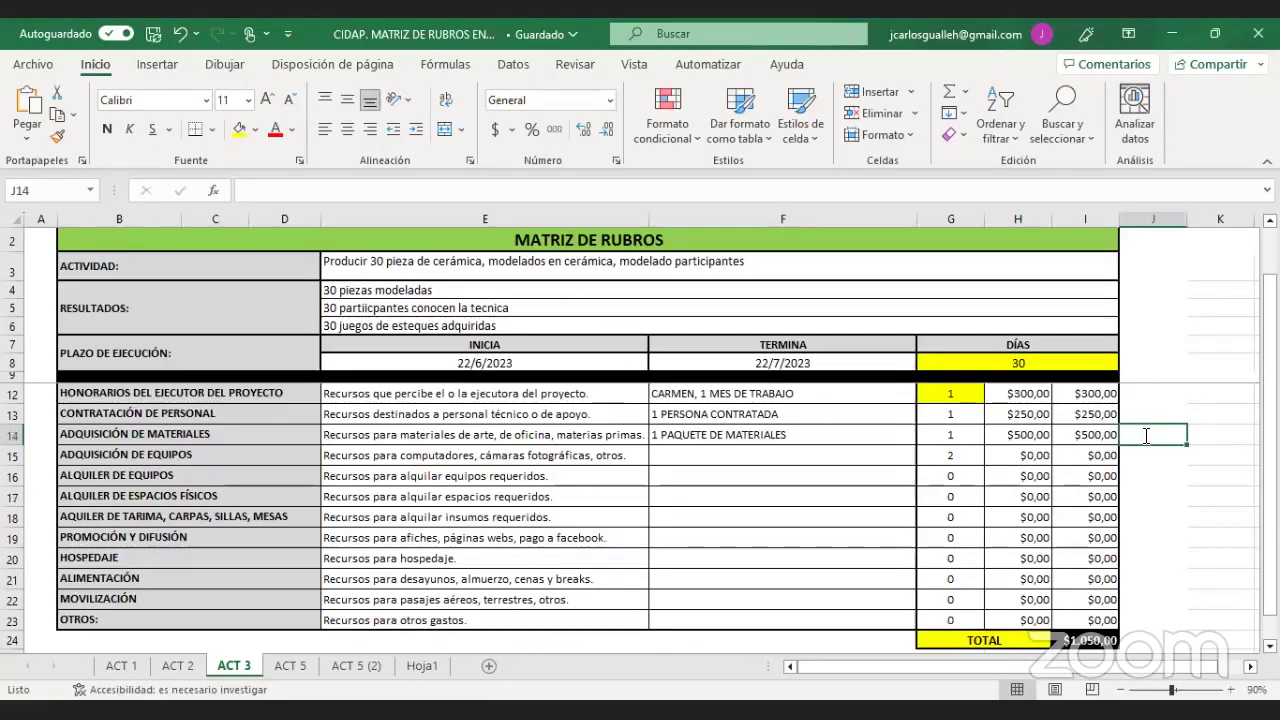
text(600)
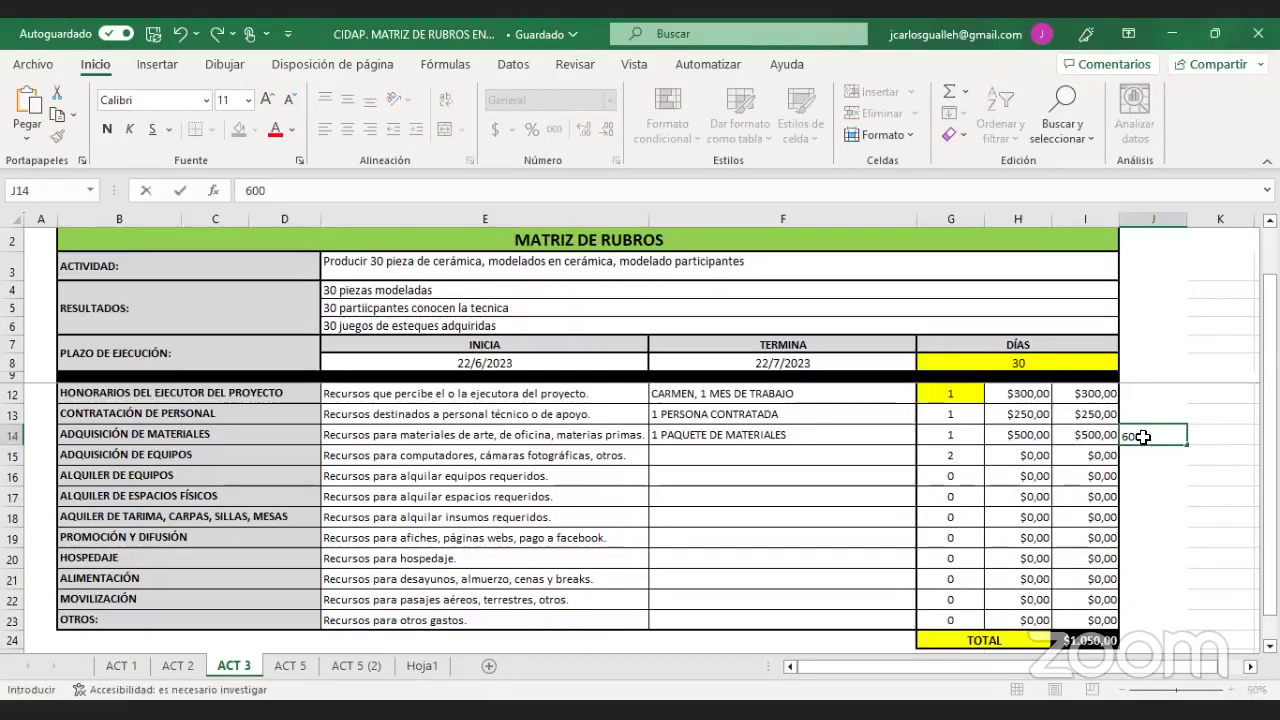
key(ctrl+Return)
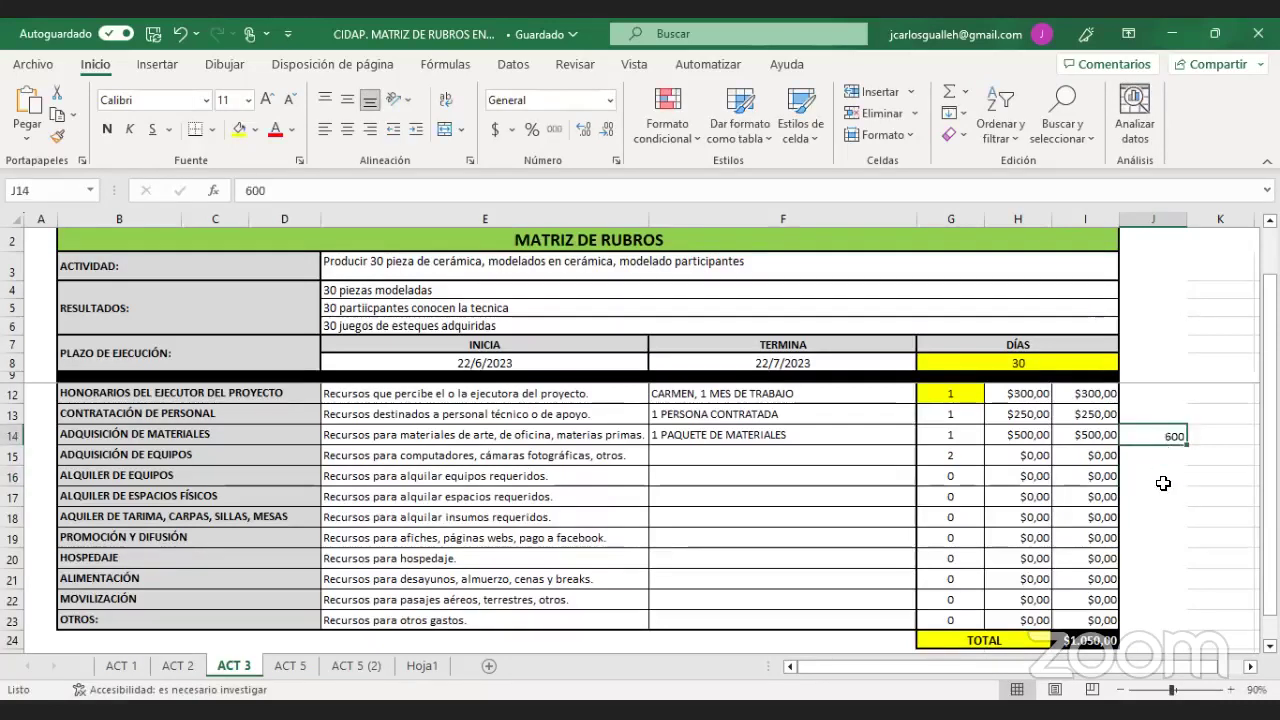
- Review the amounts for HONORARIOS DEL EJECUTOR DEL PROYECTO and CONTRATACIÓN DE PERSONAL, and the detail and unit value of ADQUISICIÓN DE MATERIALES
click(1097, 392)
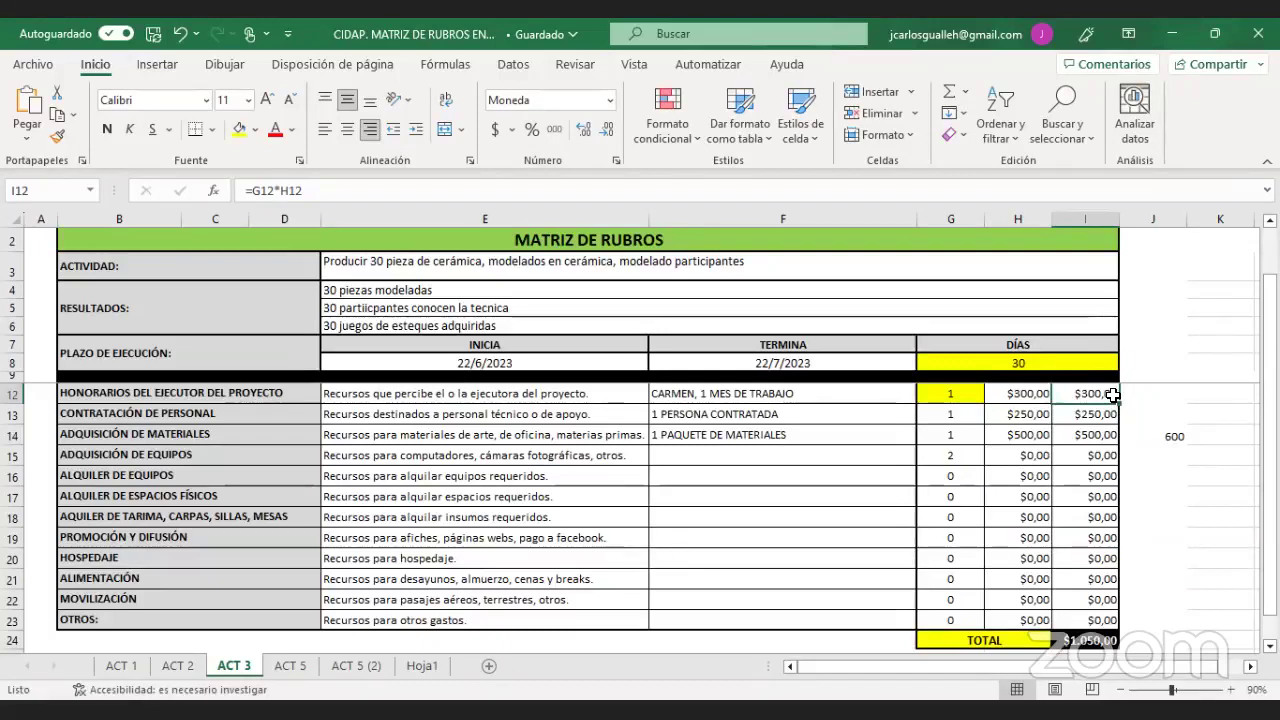
click(1029, 416)
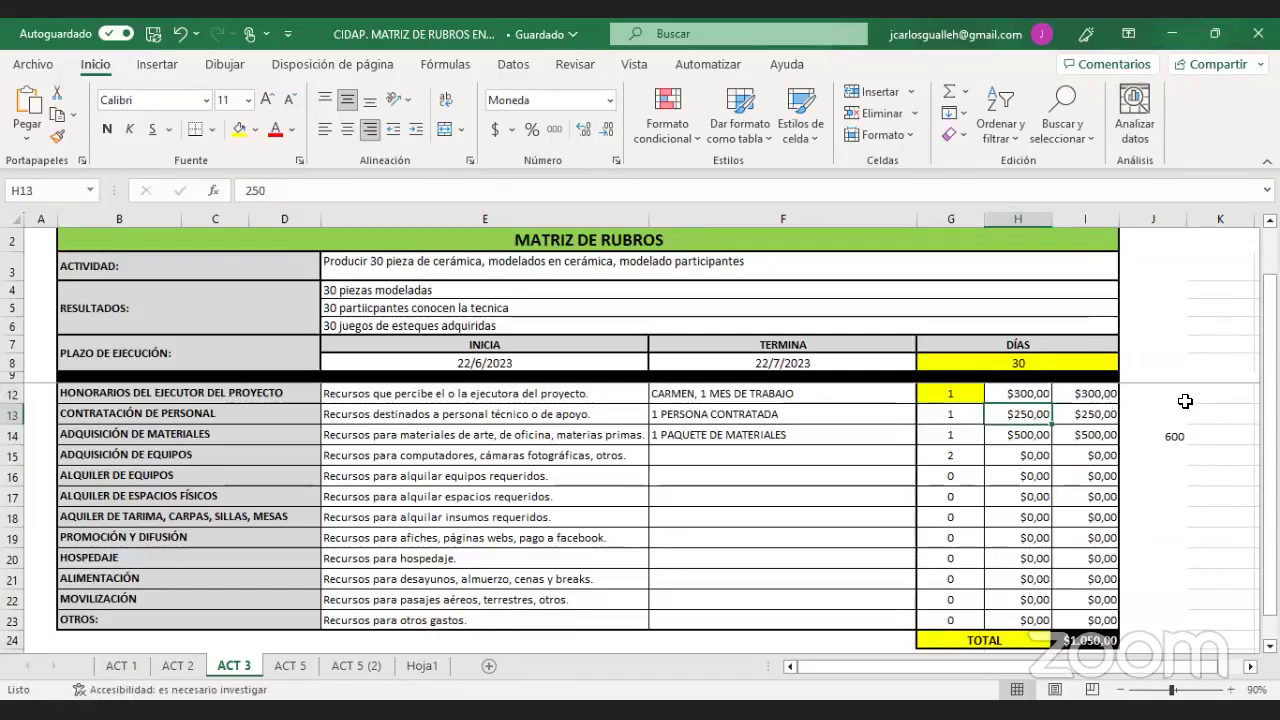
click(1175, 469)
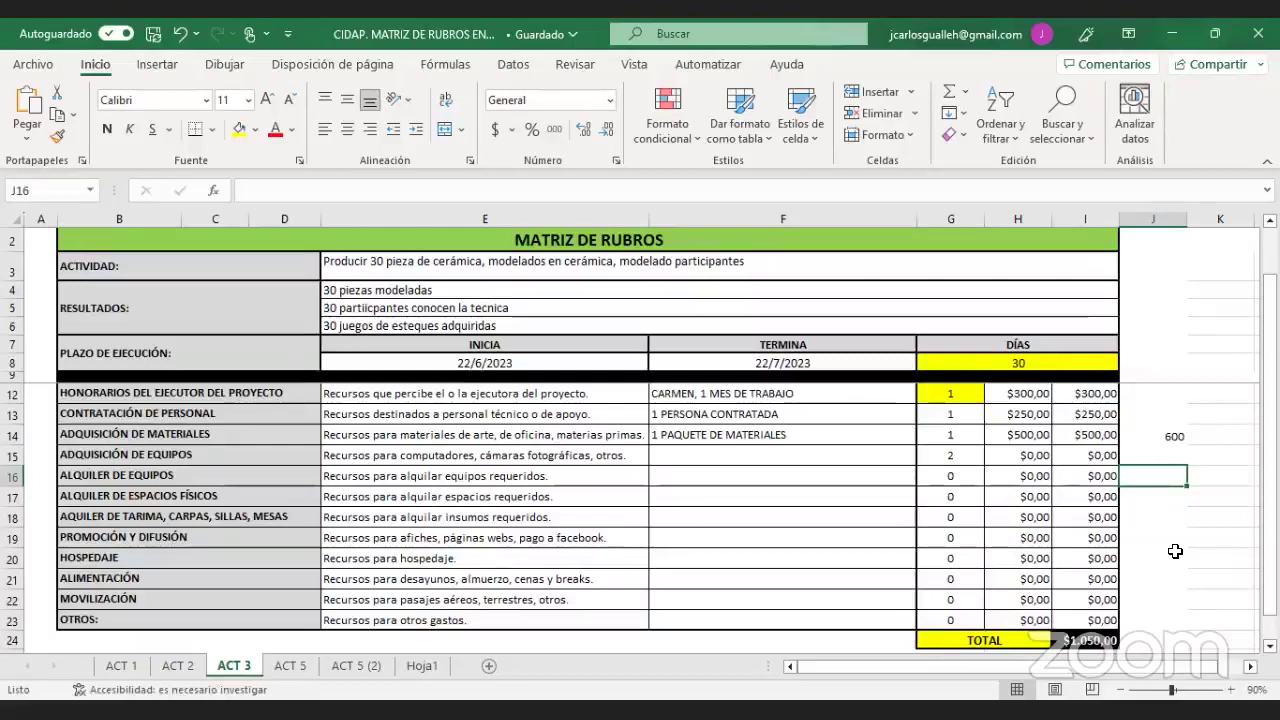
click(1083, 392)
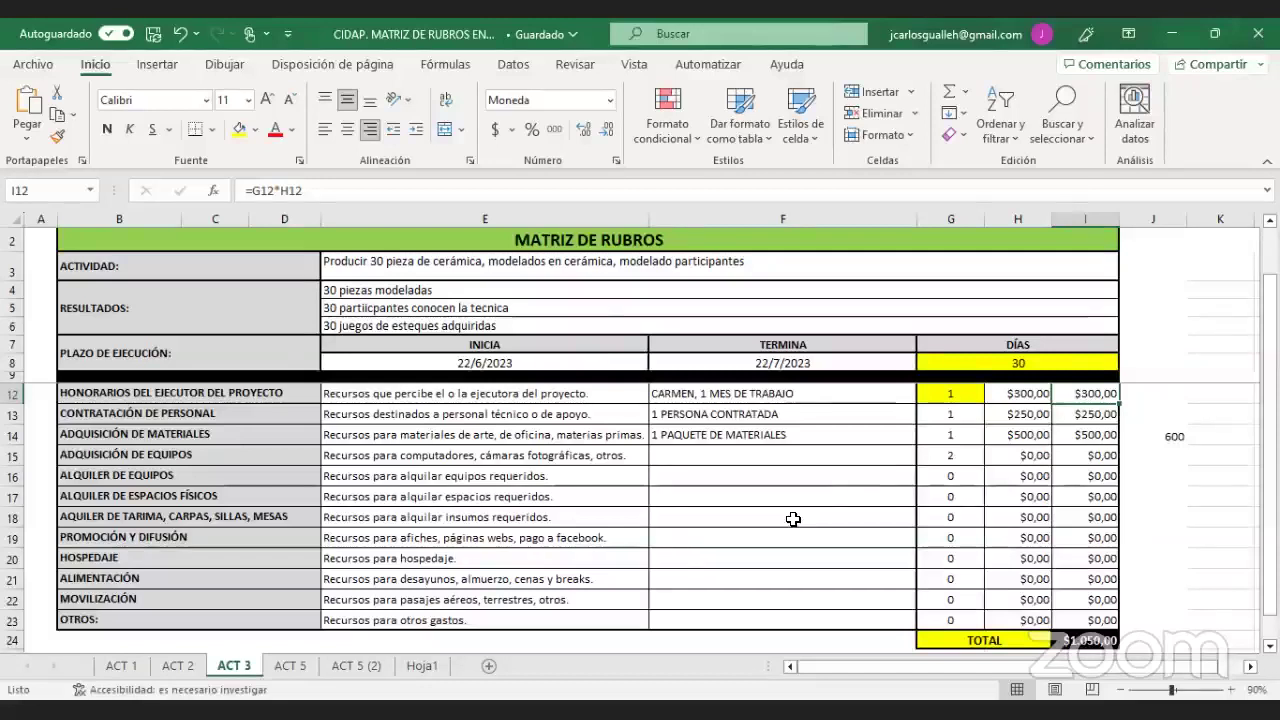
right_click(1085, 390)
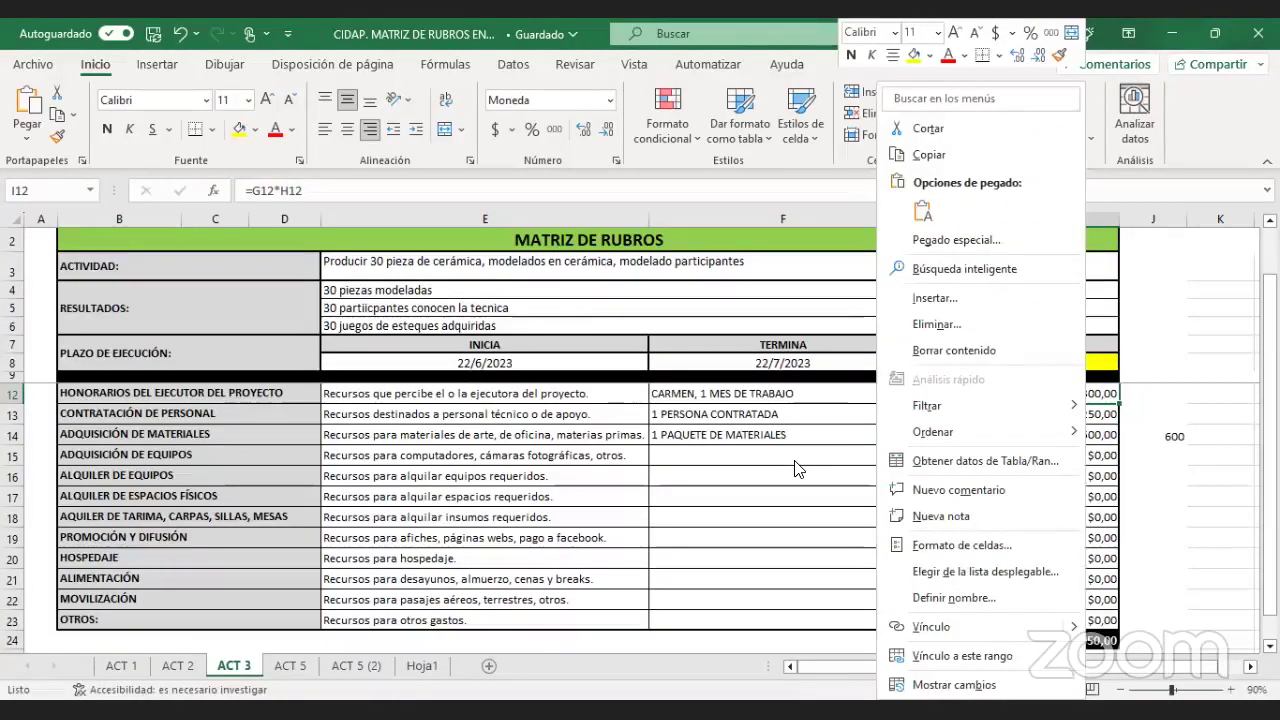
right_click(797, 468)
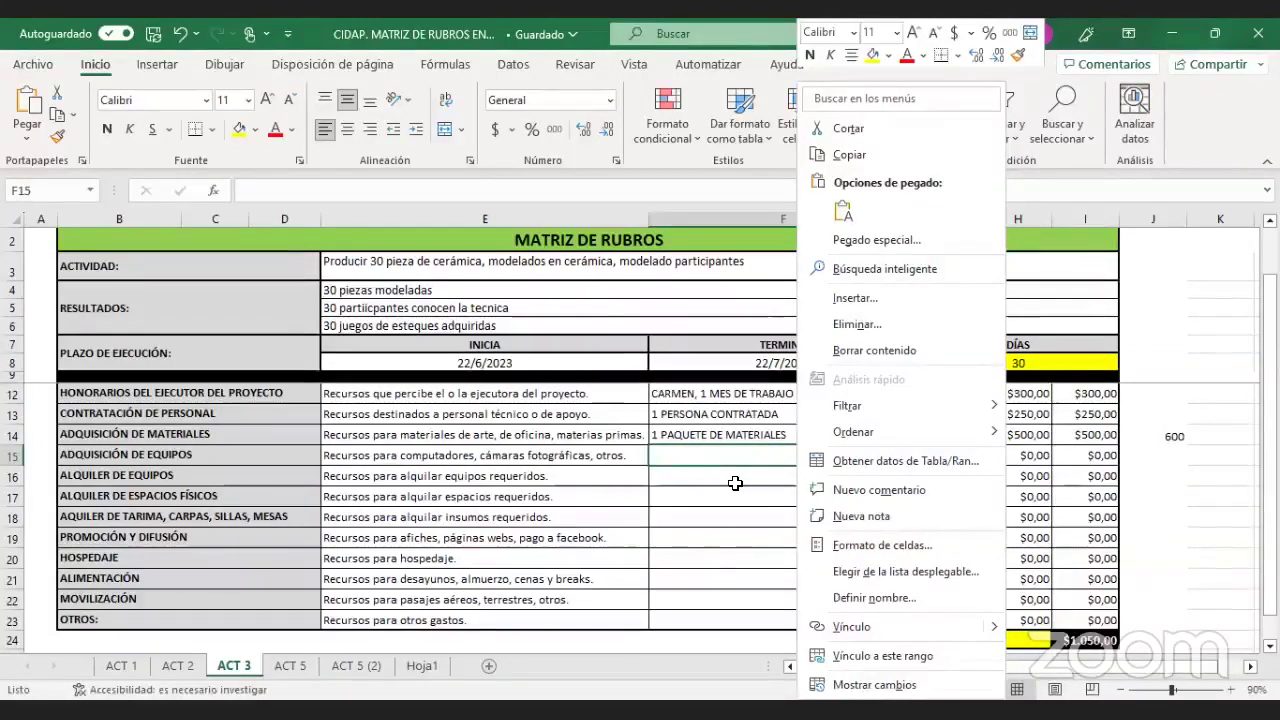
key(Escape)
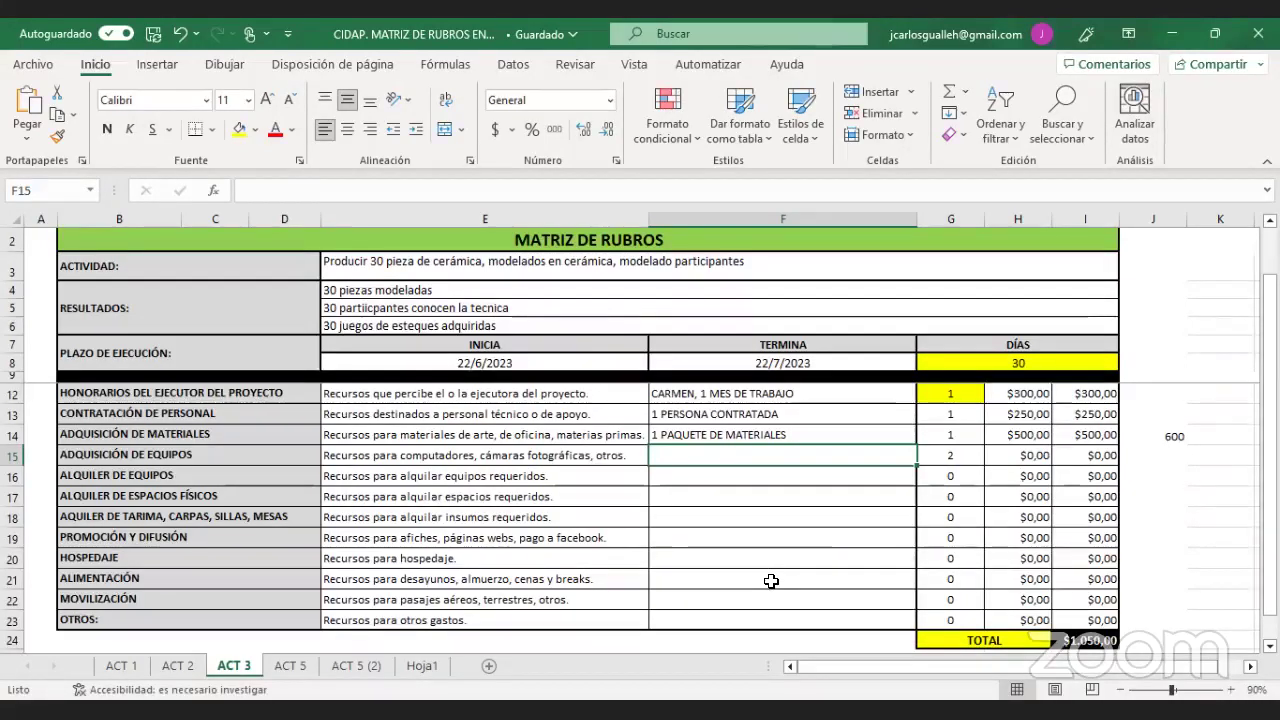
click(729, 437)
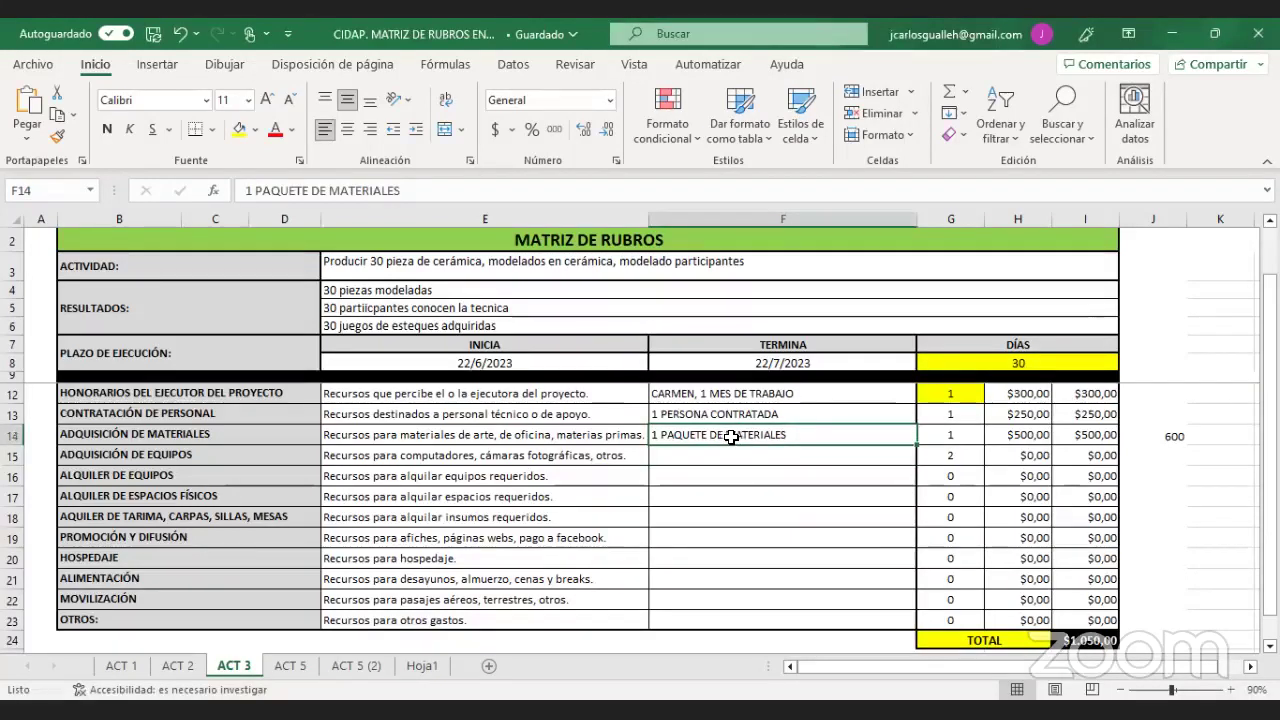
double_click(726, 435)
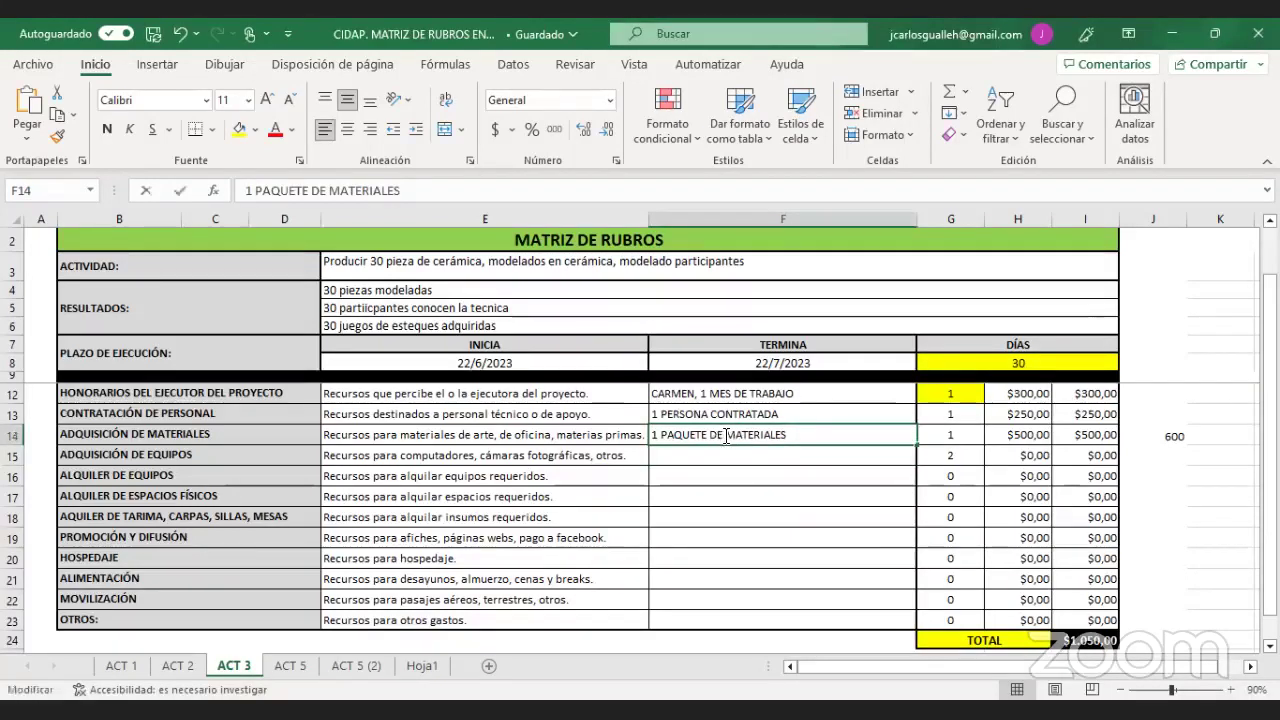
click(1016, 435)
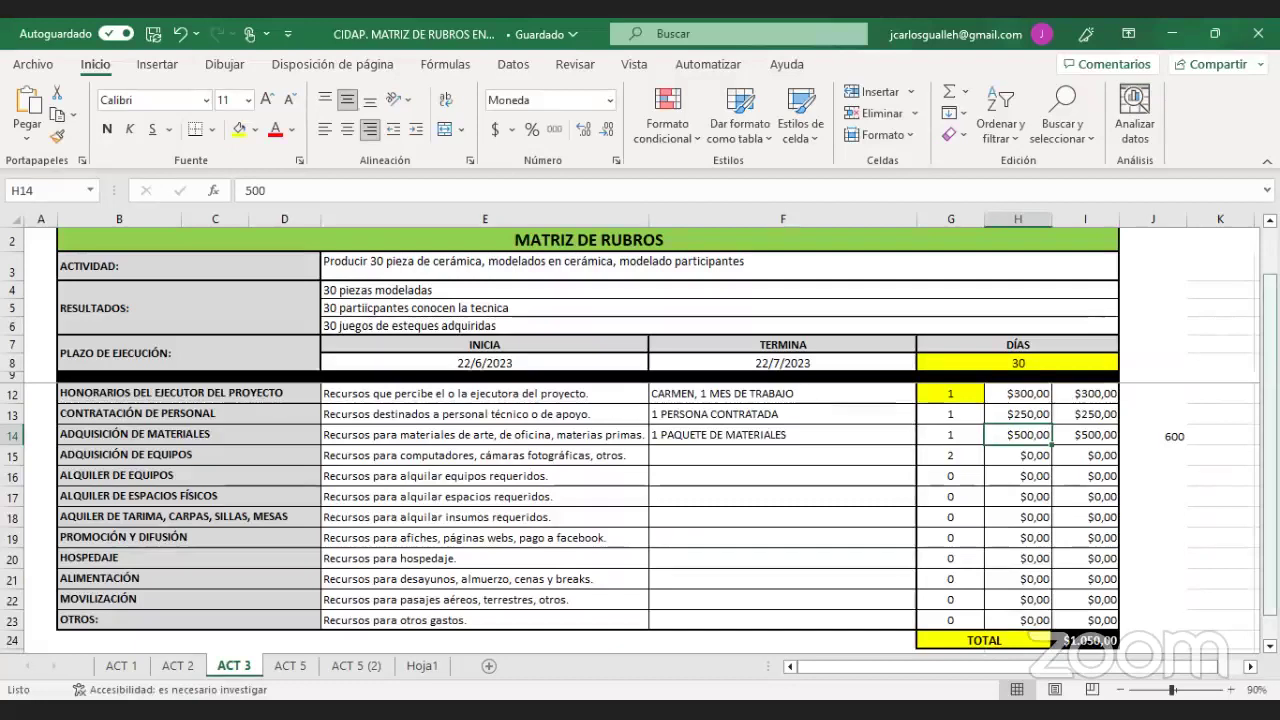
- Add the heading DESGLOCE DE MATERIAS PRIMAS in cell E27, below the budget matrix
drag(1270, 440, 1270, 462)
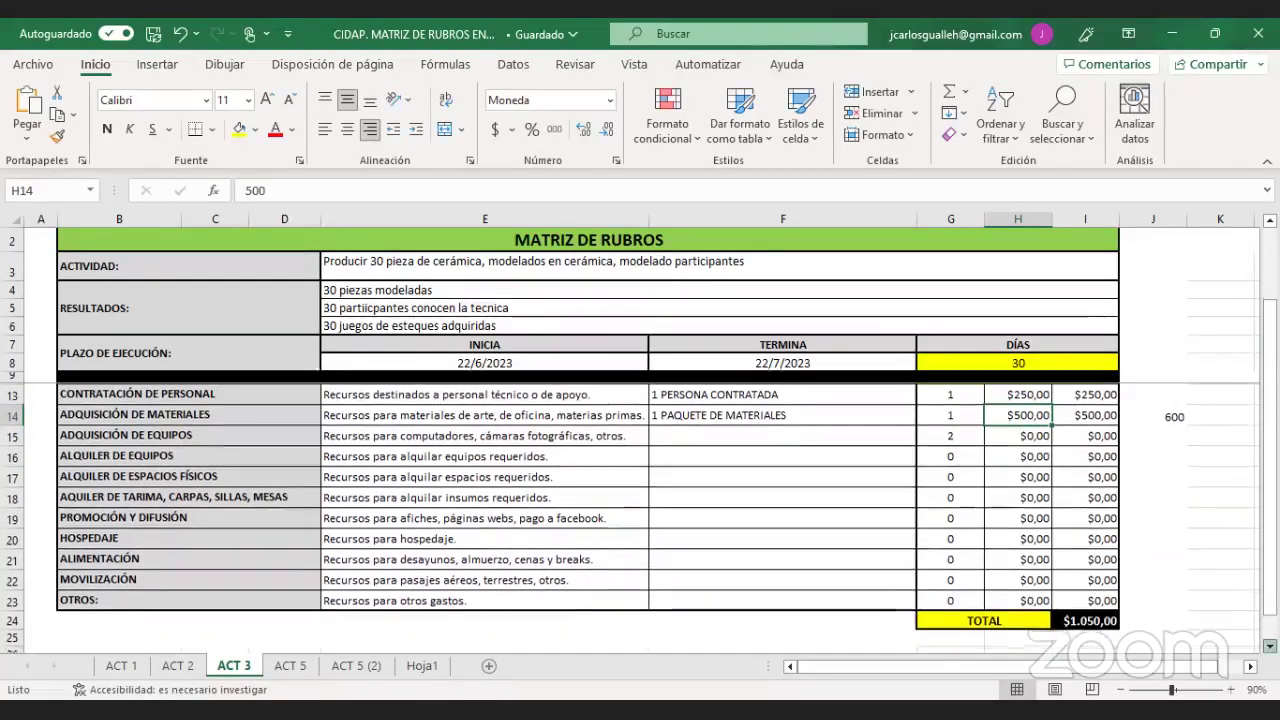
scroll(640, 500, down, 3)
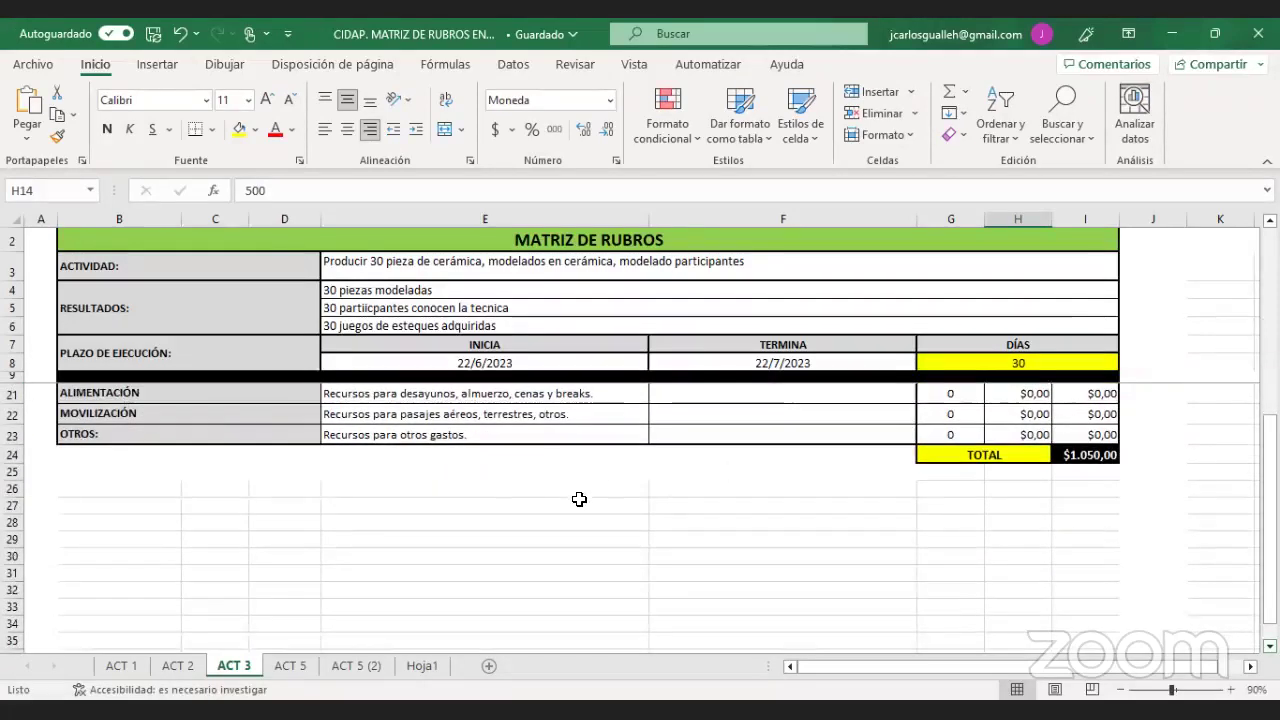
click(581, 503)
text(DESG)
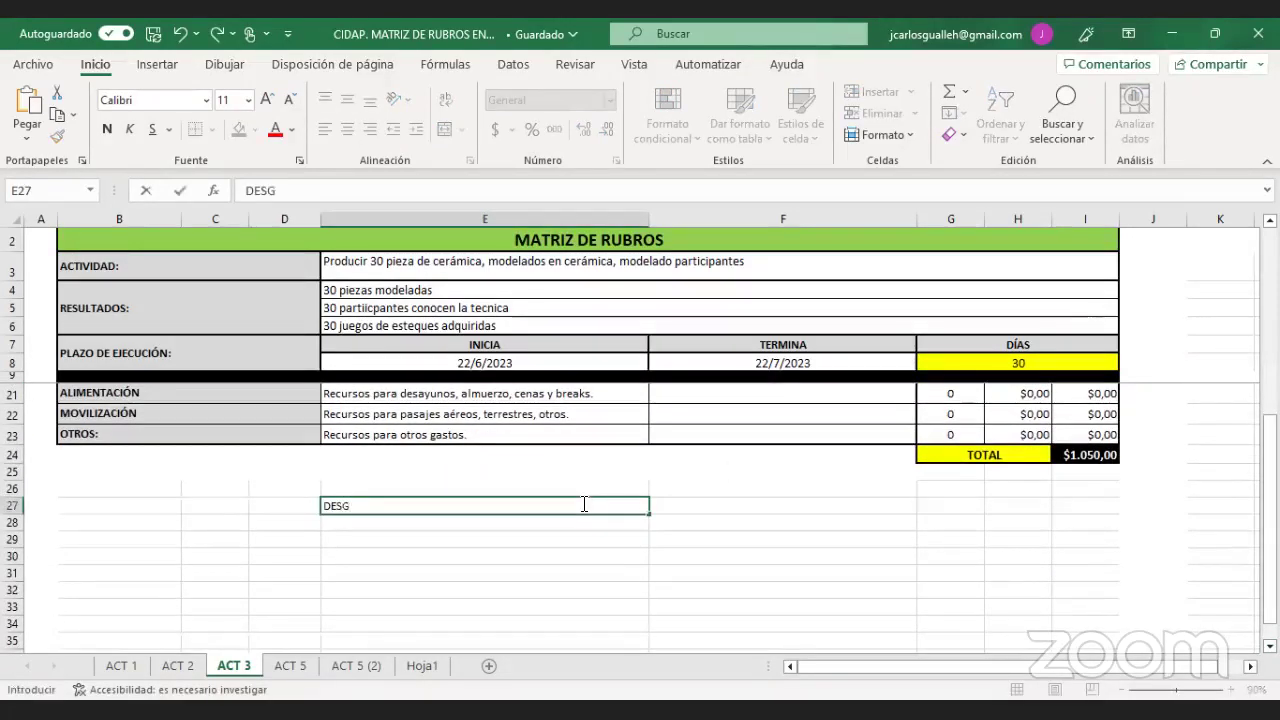
text(LOCE DE MA)
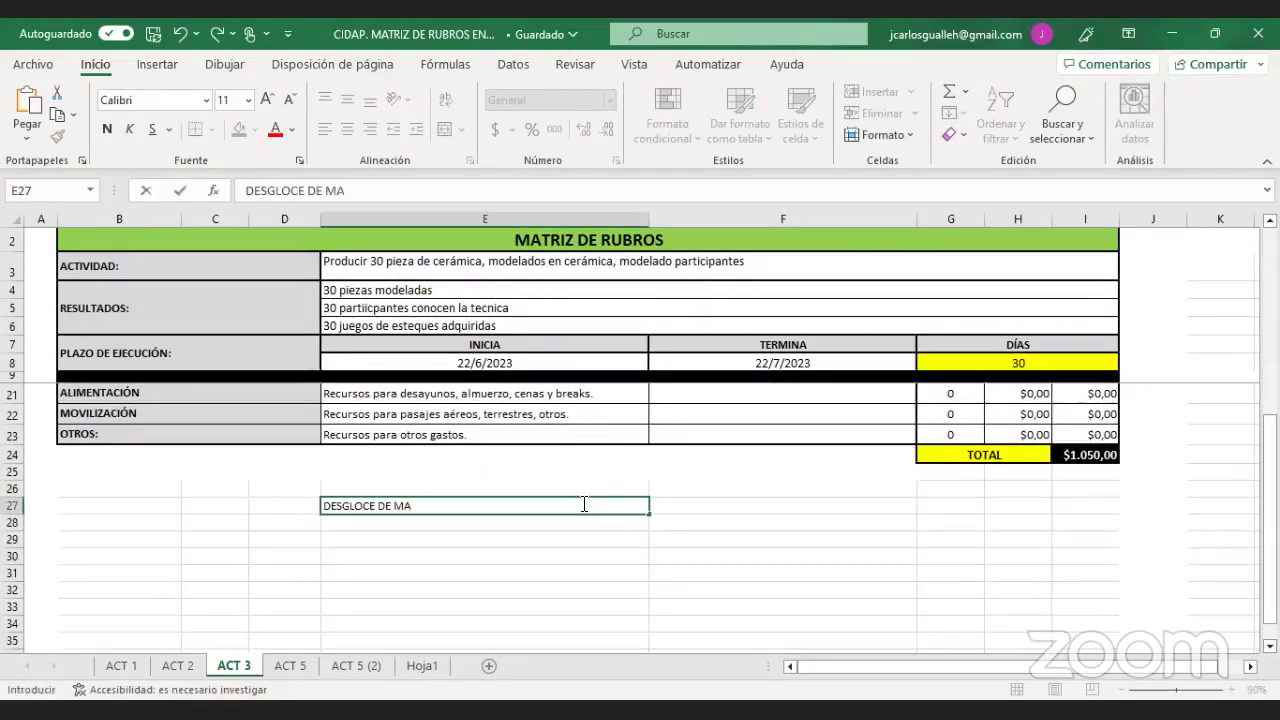
text(TERIAS PRIMAS)
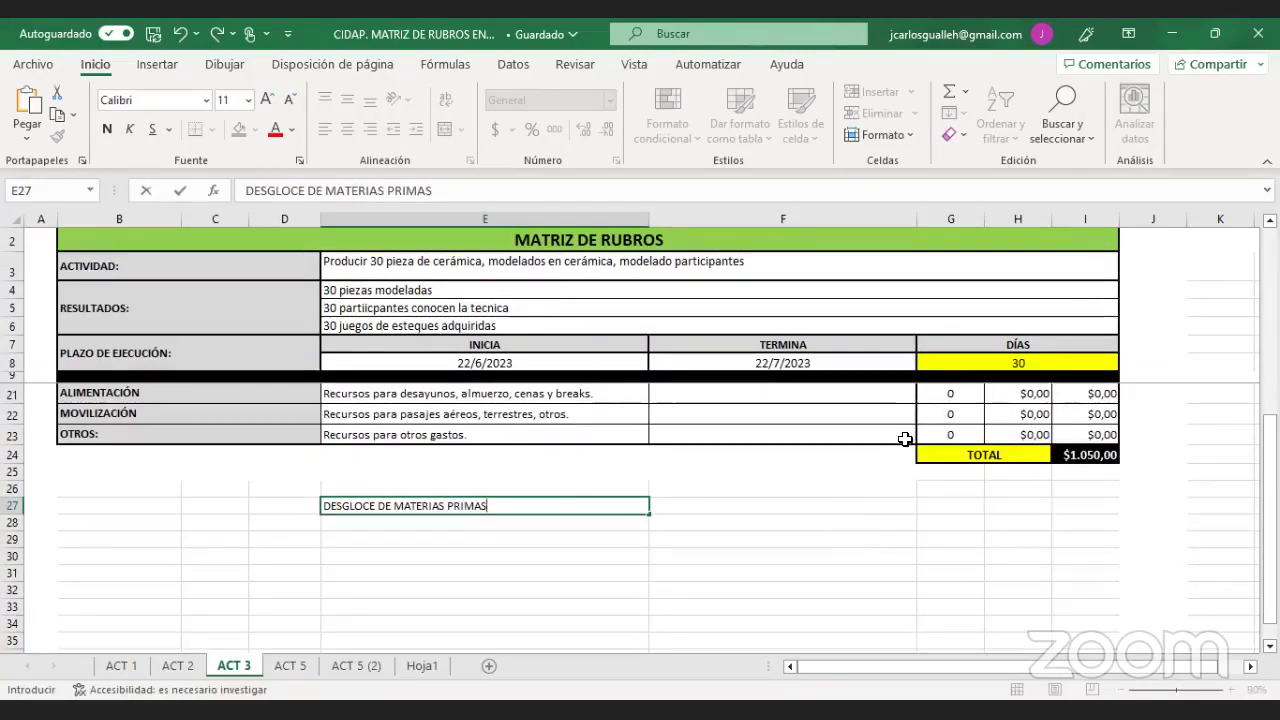
- Copy the MOVILIZACIÓN row's detail, quantity and value cells beside the DESGLOCE DE MATERIAS PRIMAS heading and fill them down from row 27 to row 31
drag(966, 417, 1055, 399)
shift+click(1085, 413)
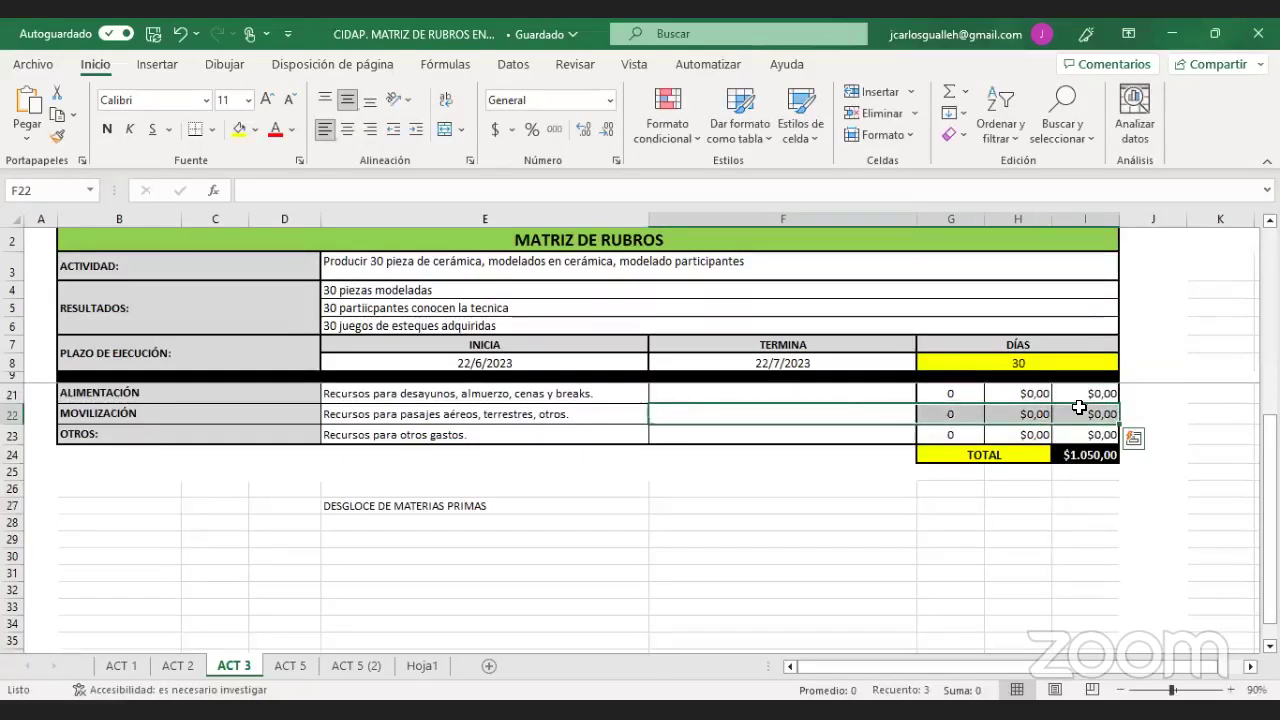
key(ctrl+c)
click(706, 507)
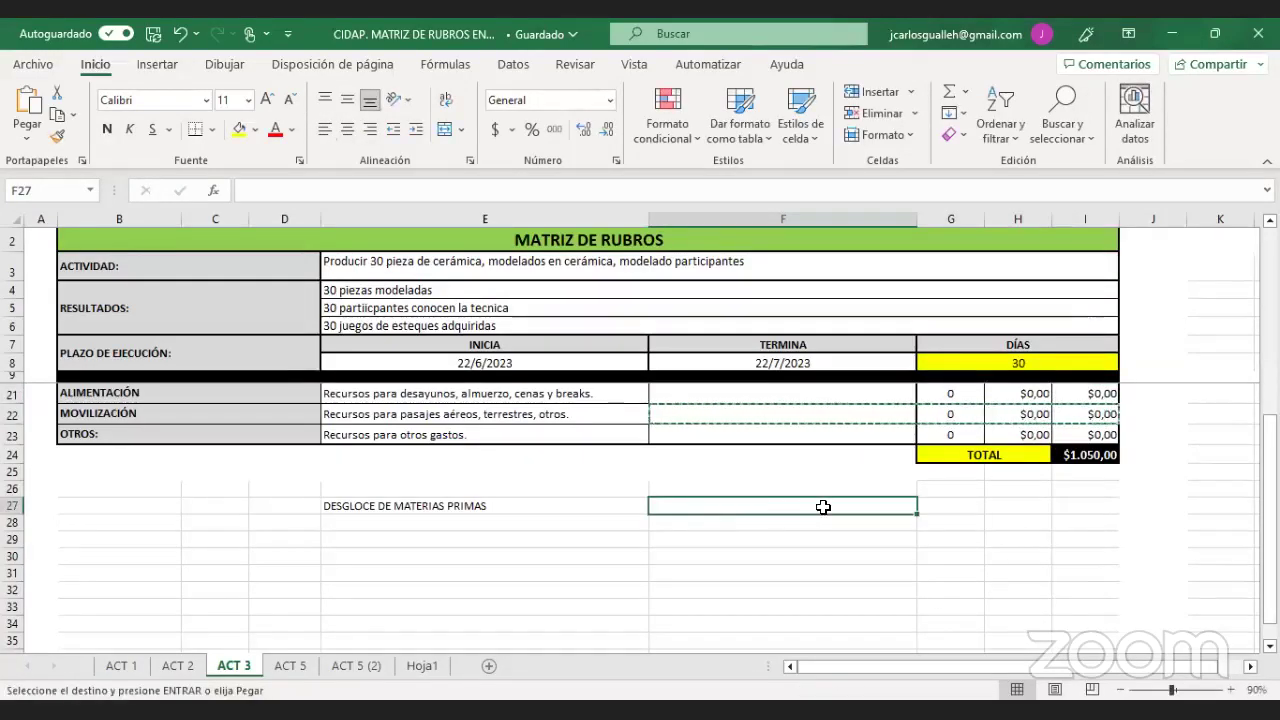
drag(1083, 519, 997, 514)
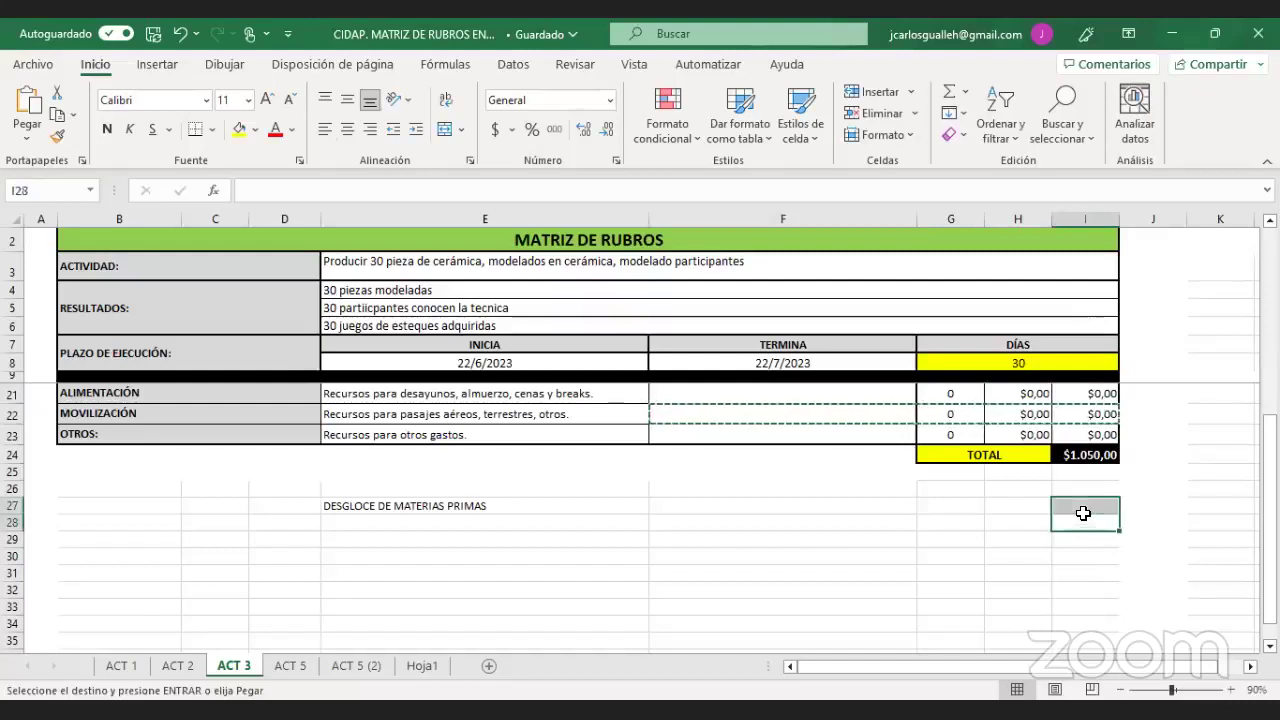
click(789, 506)
click(1063, 503)
drag(880, 505, 1010, 505)
key(ctrl+v)
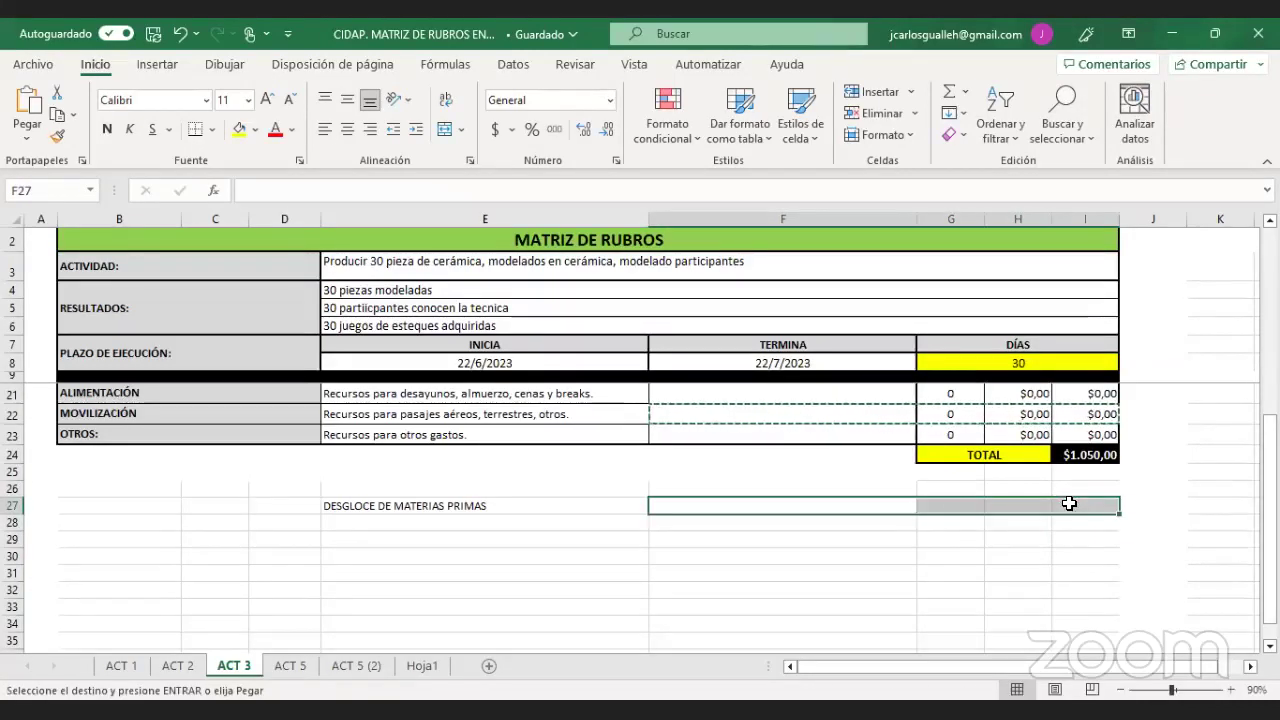
click(1012, 559)
drag(876, 508, 1126, 585)
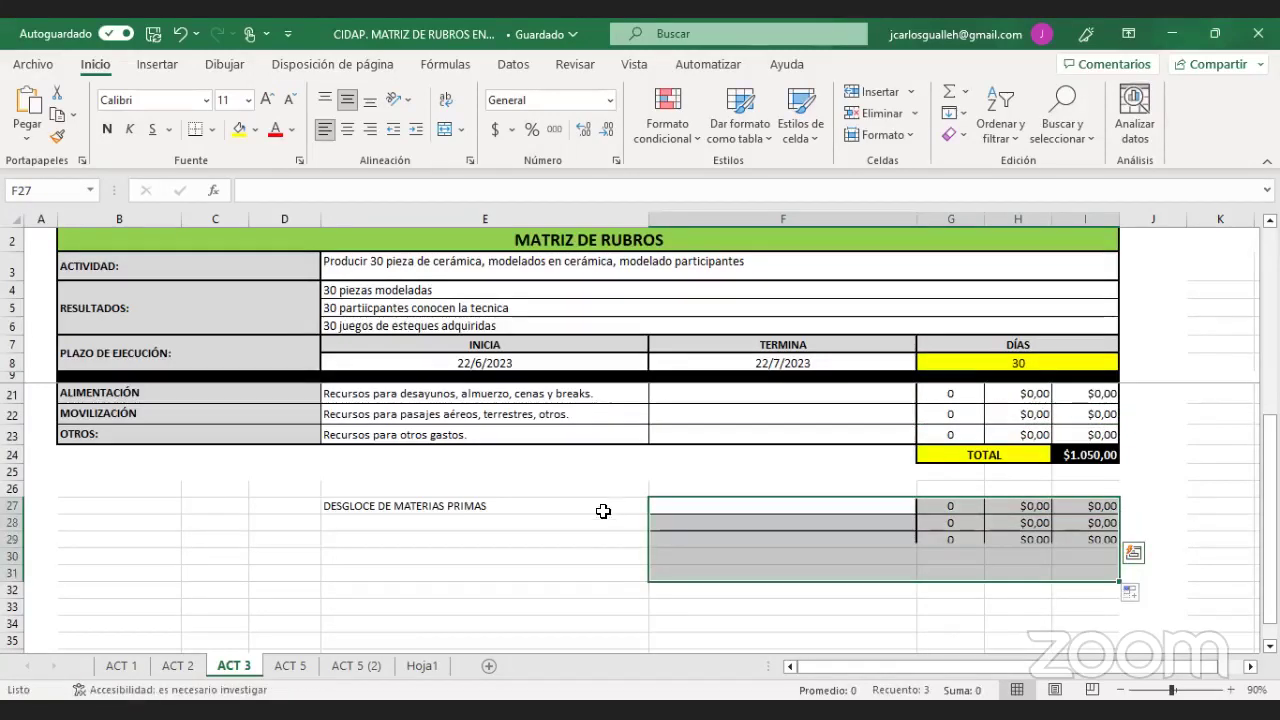
- List the raw materials ARCILLA, YESO, BARBOTINA, PINTURAS AL FRIO and ESMALTES in cells F27 to F31 of the breakdown
click(695, 504)
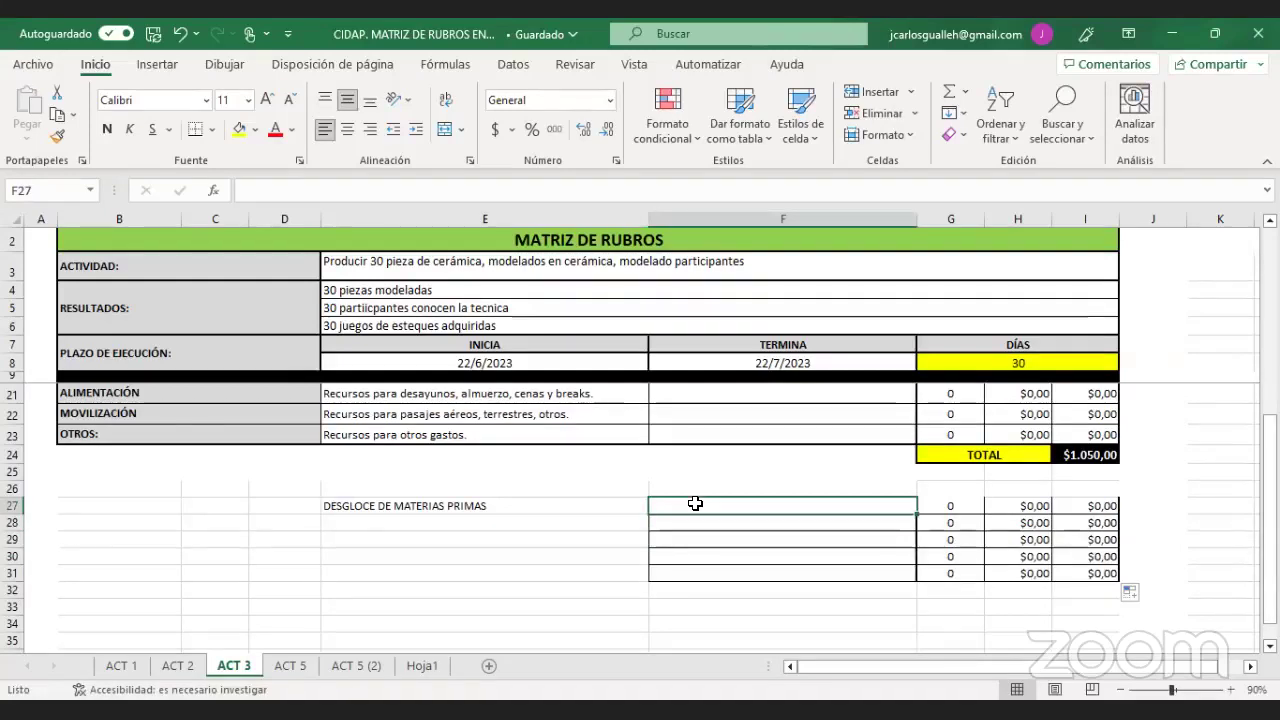
text(ARCH)
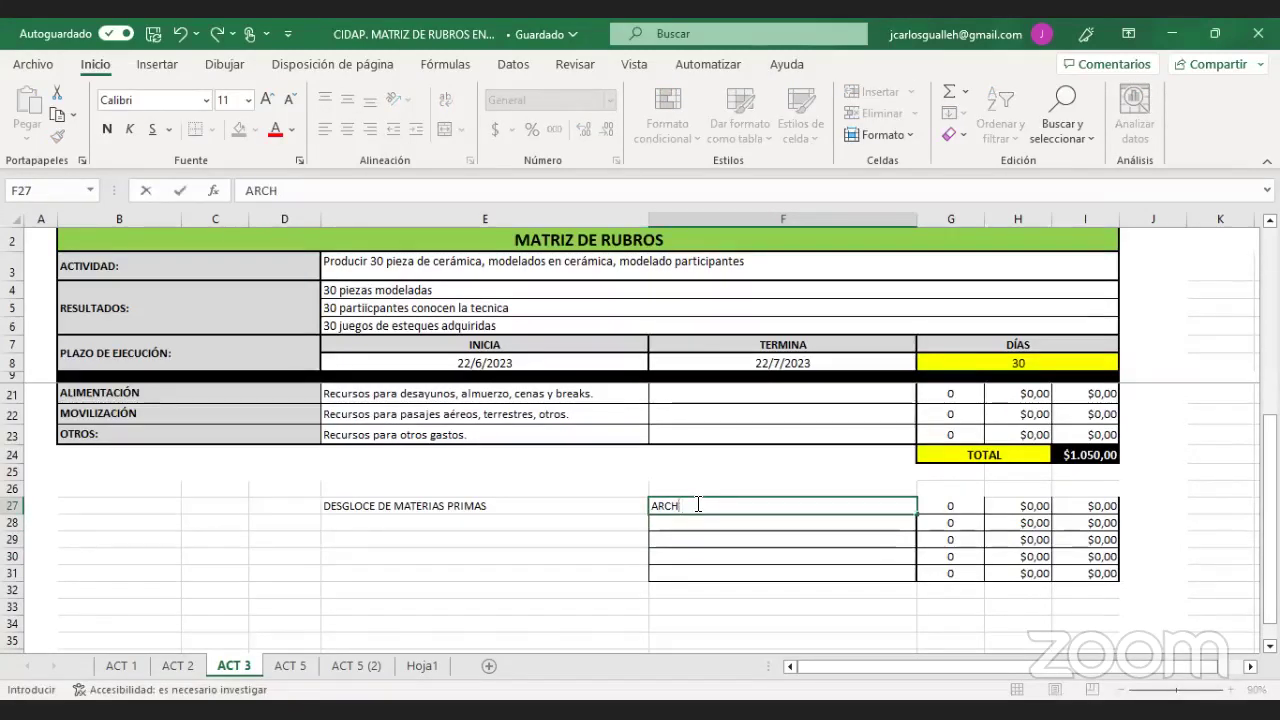
key(BackSpace)
text(ILLA)
key(Return)
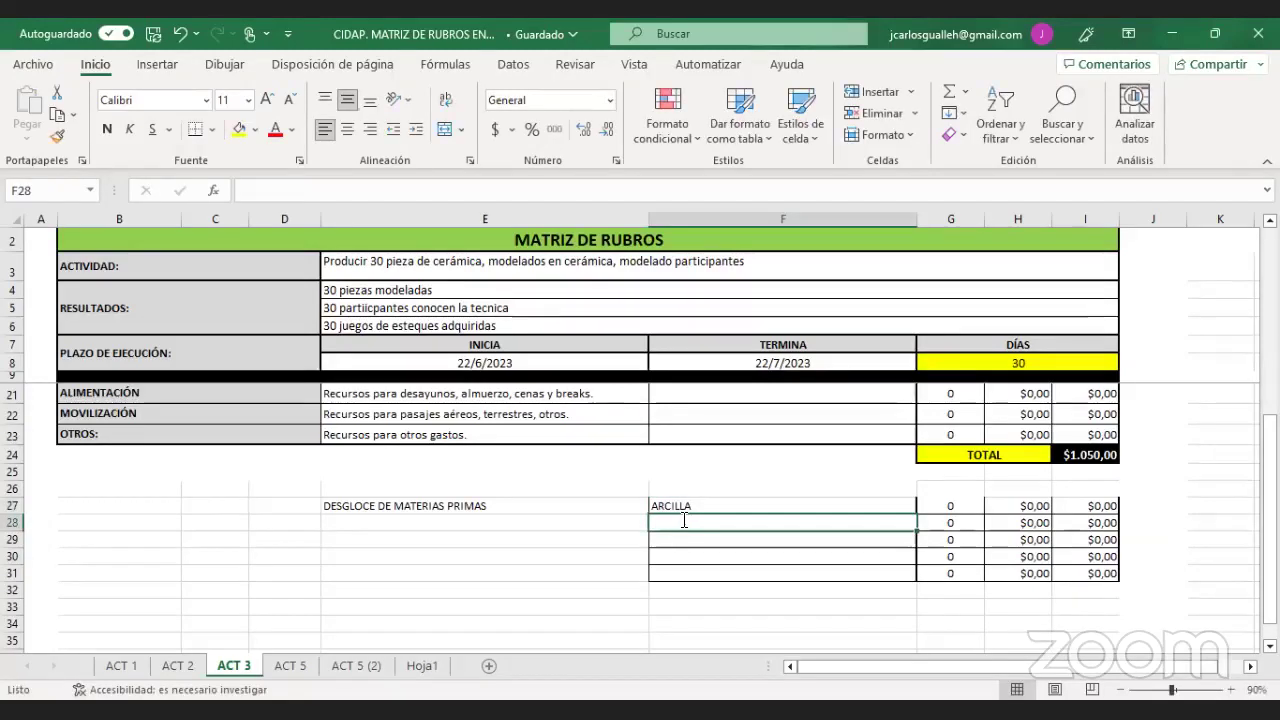
text(YESO)
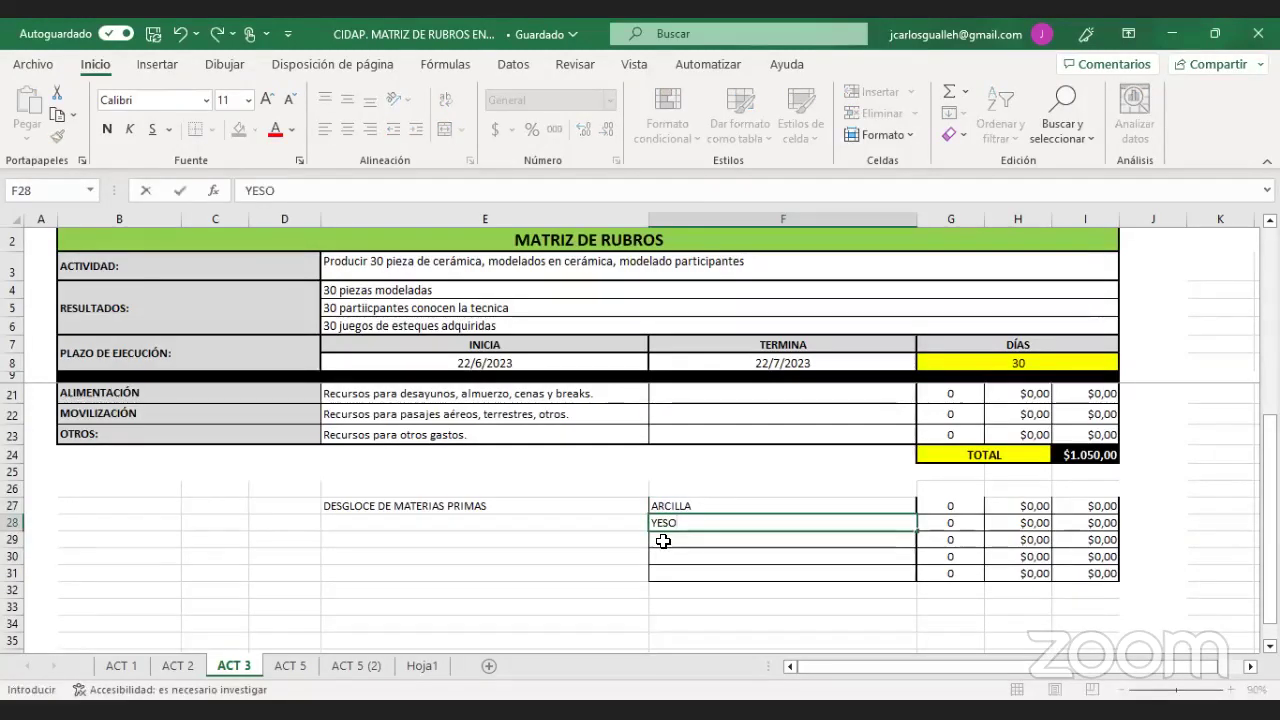
key(Return)
text(BARB)
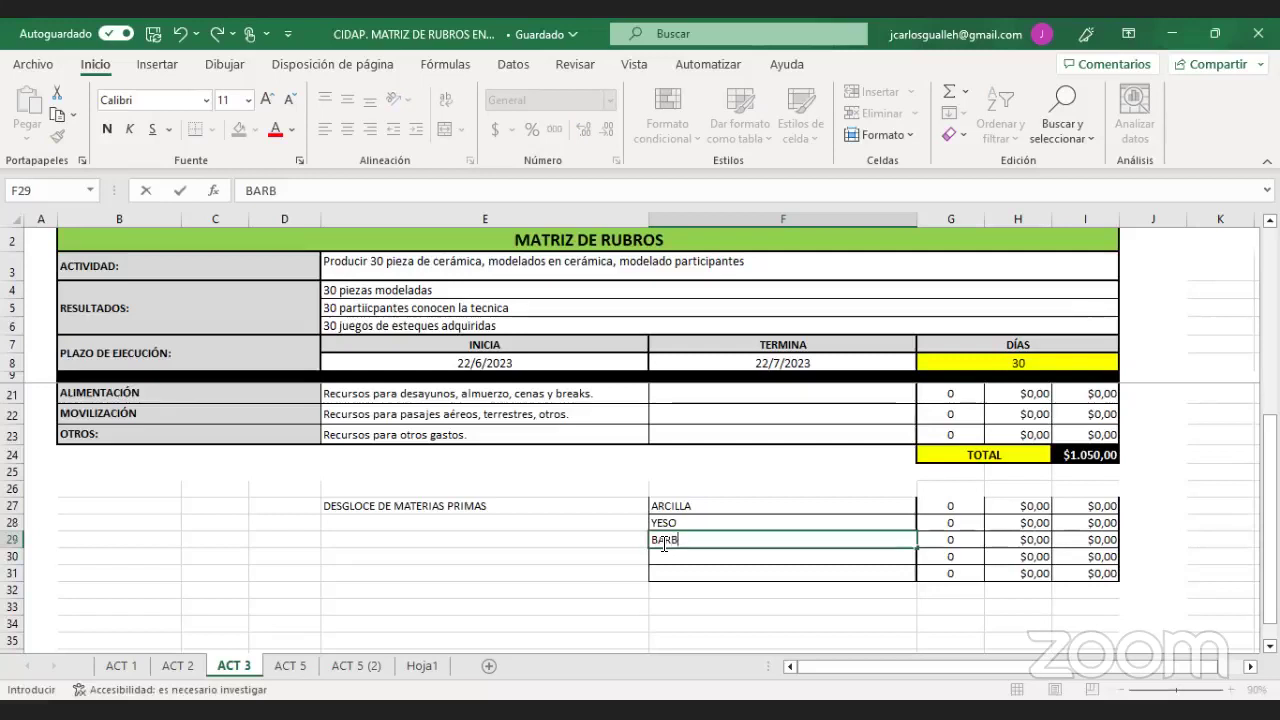
text(OTINA)
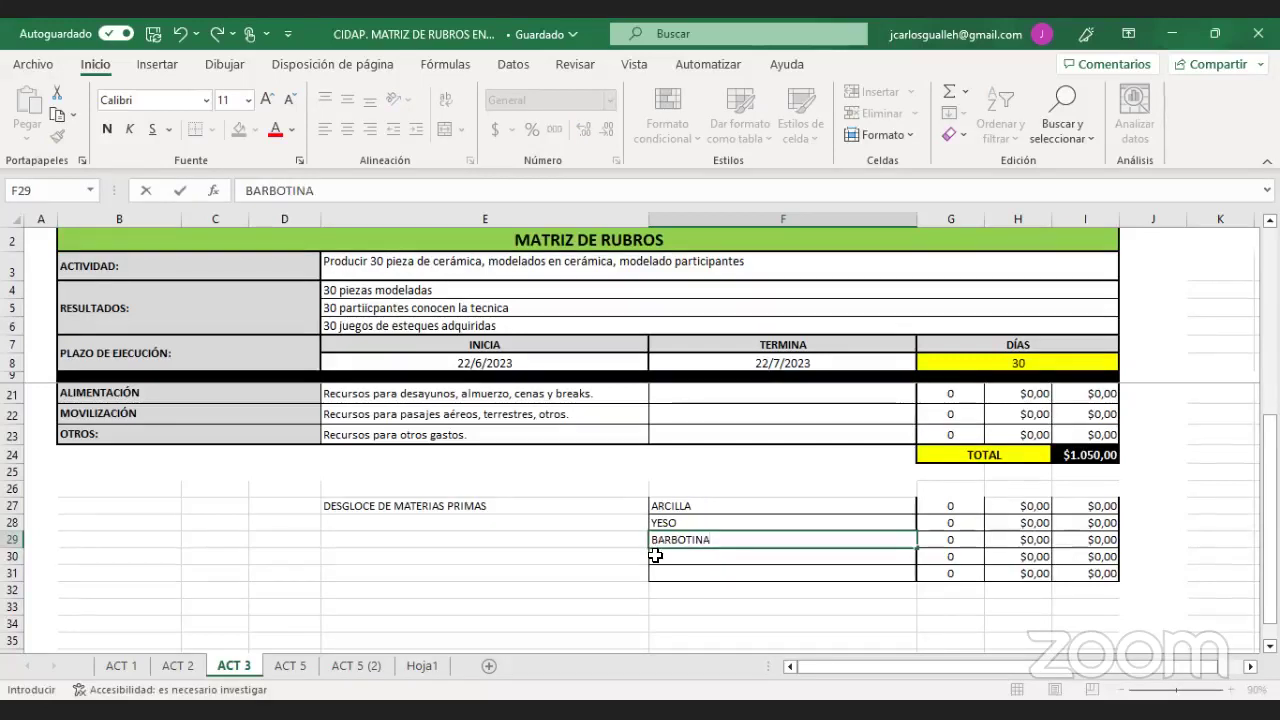
key(Return)
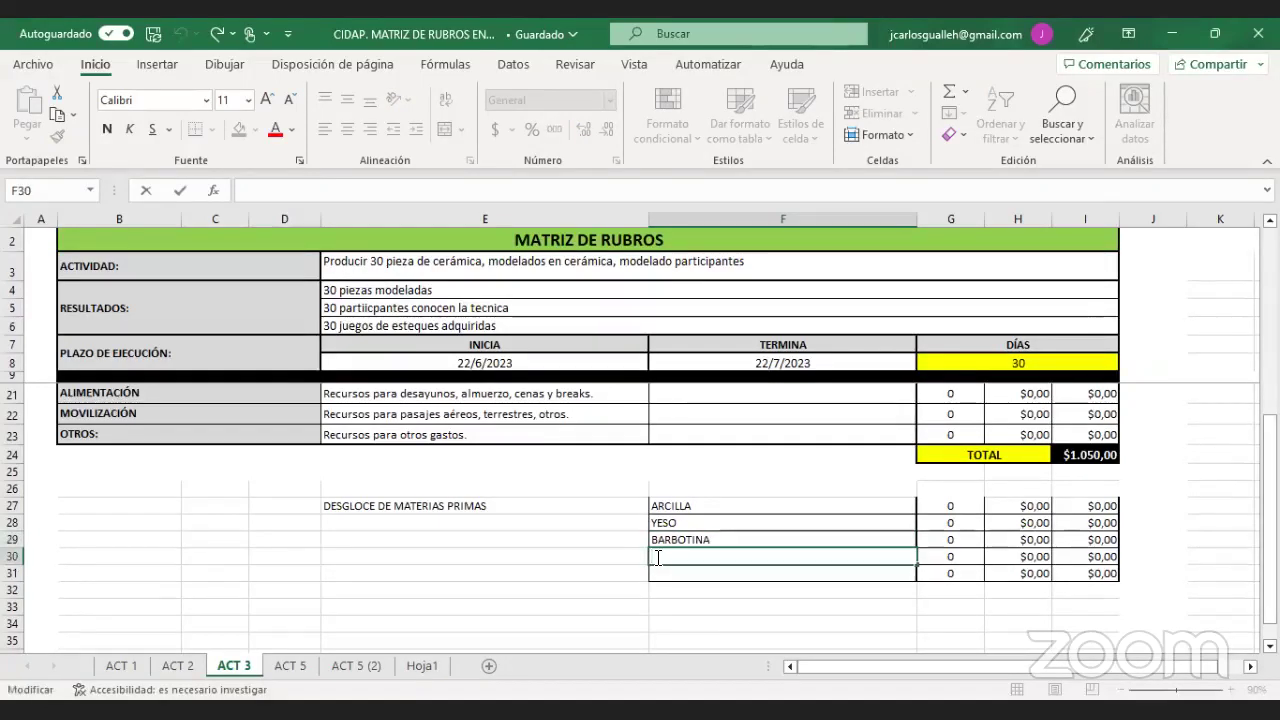
text(PINTURAS AL FRIO)
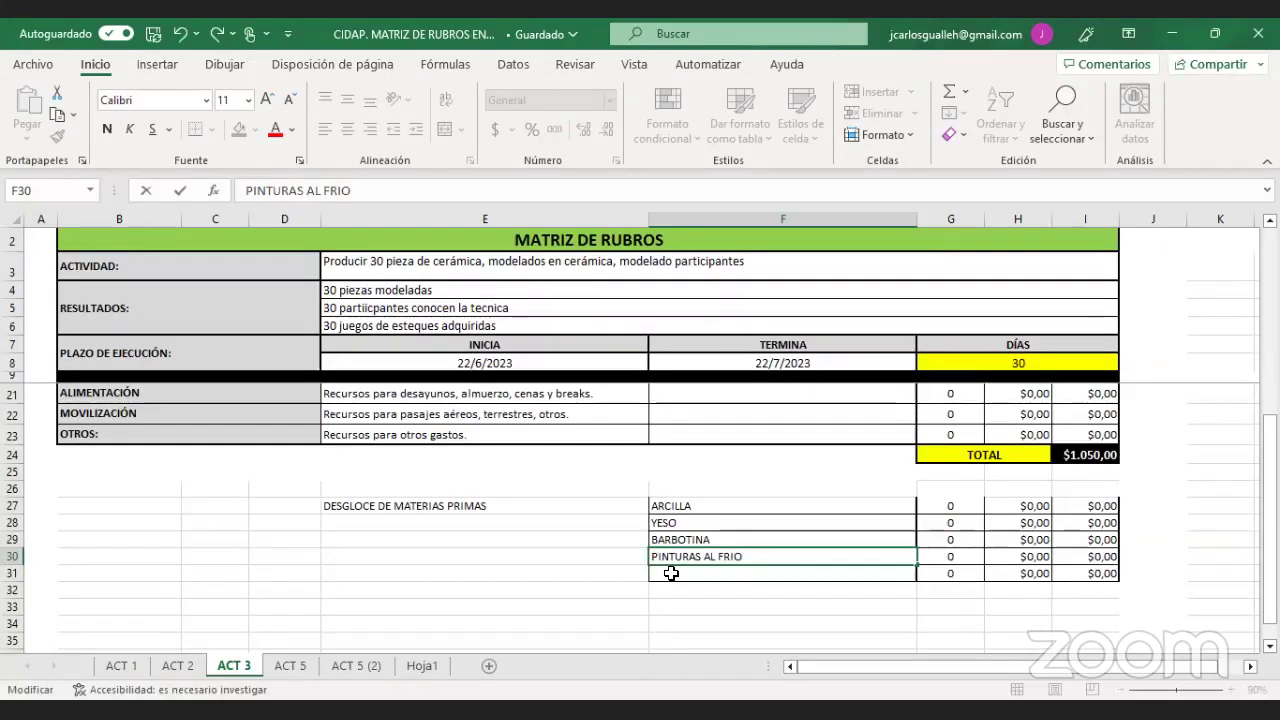
double_click(672, 576)
text(ESMALTES)
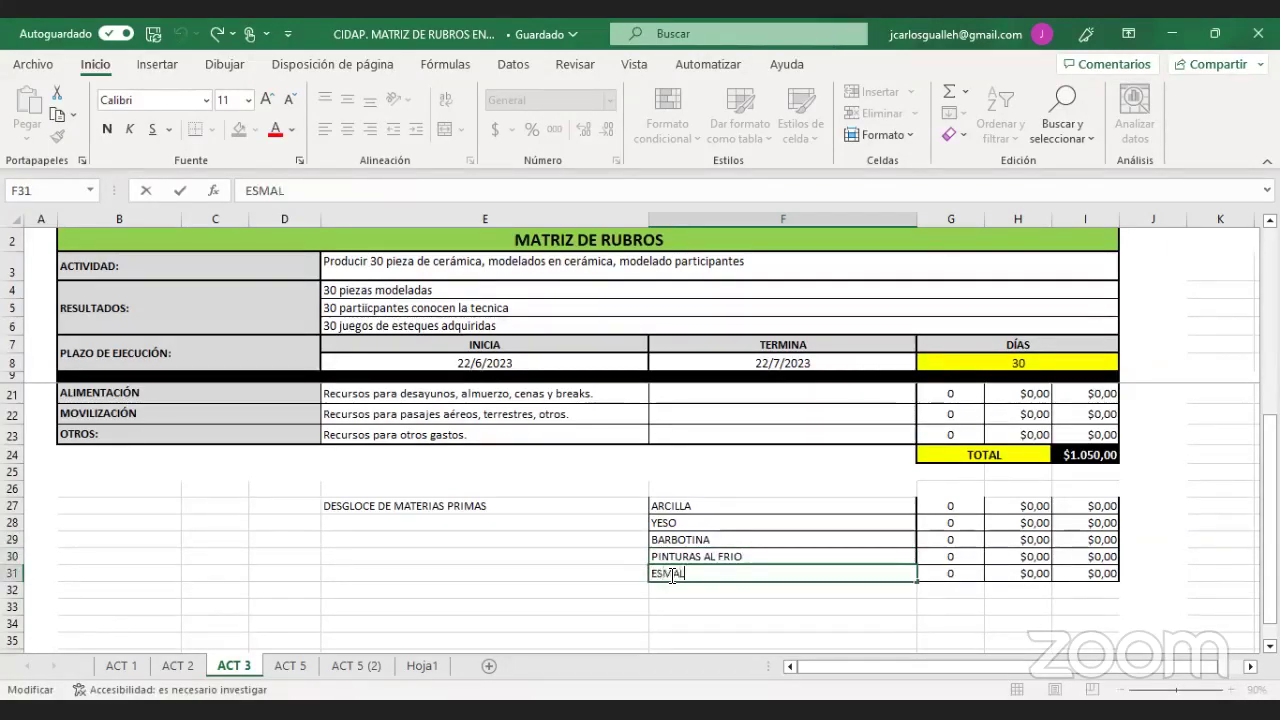
click(846, 597)
- Check the ARCILLA quantity in the breakdown, and the quantity and unit value of ADQUISICIÓN DE MATERIALES
click(942, 511)
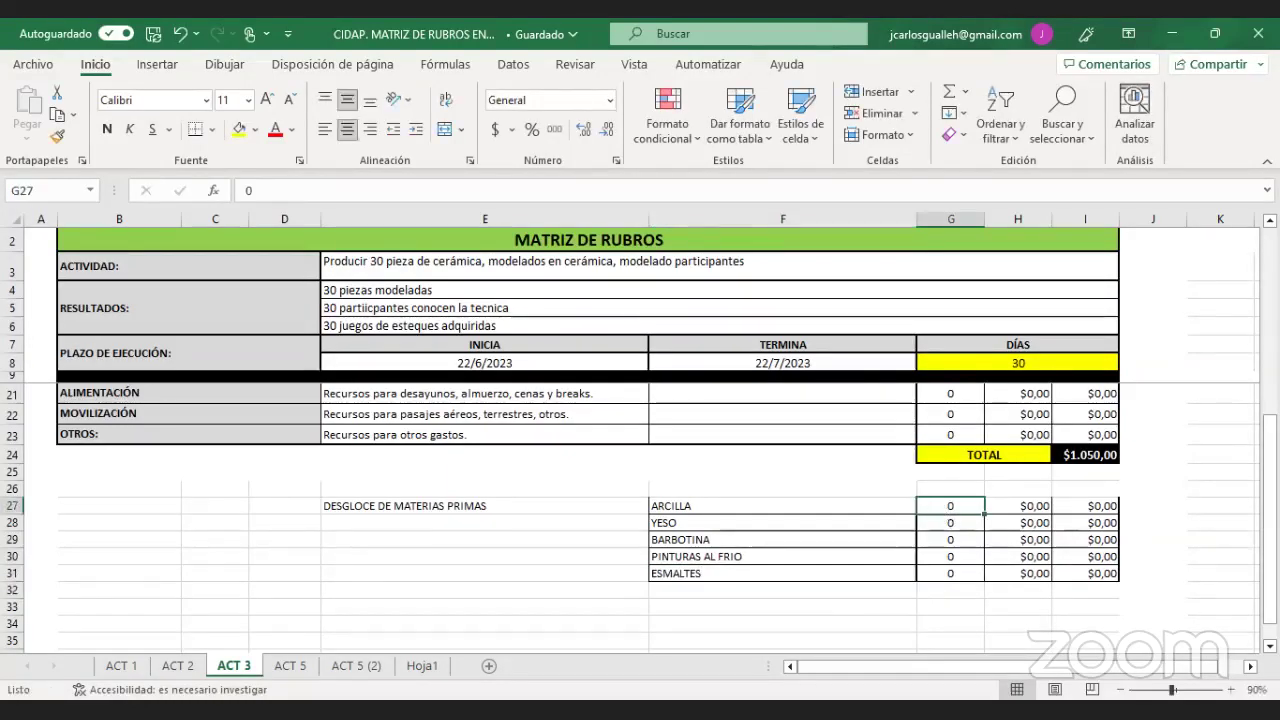
drag(1270, 575, 1270, 414)
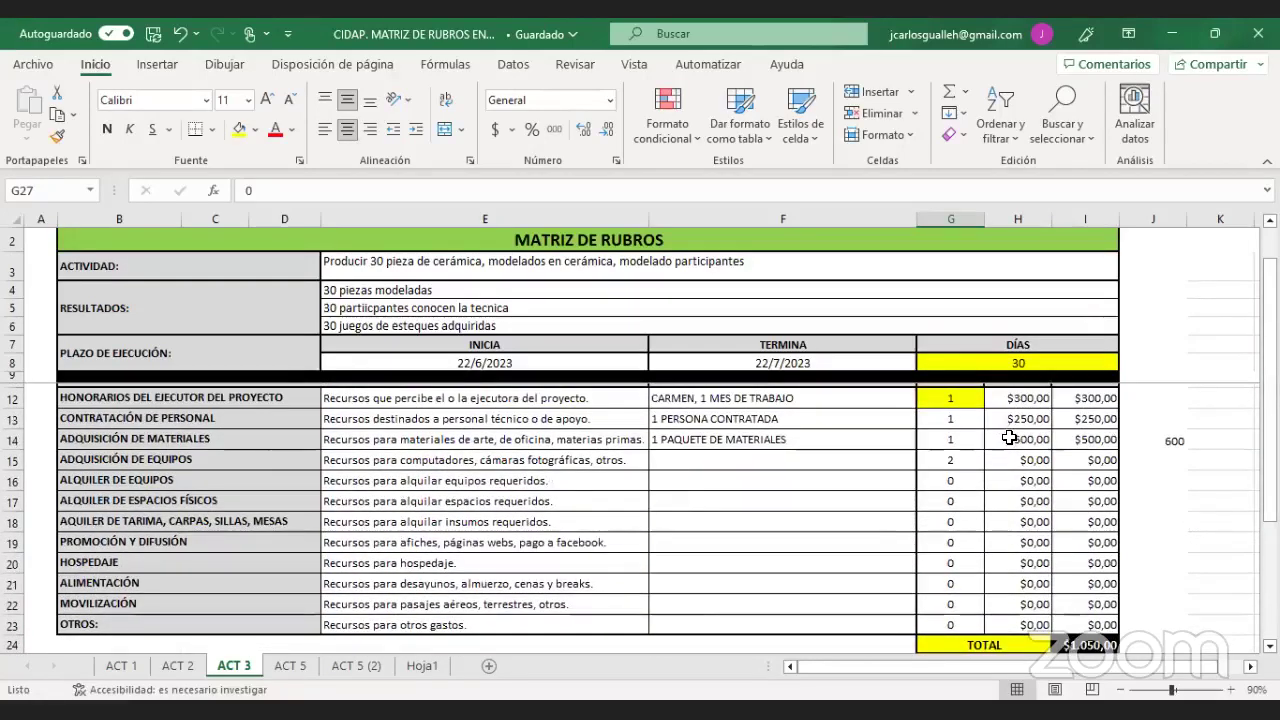
click(1029, 433)
key(Left)
key(shift+Right)
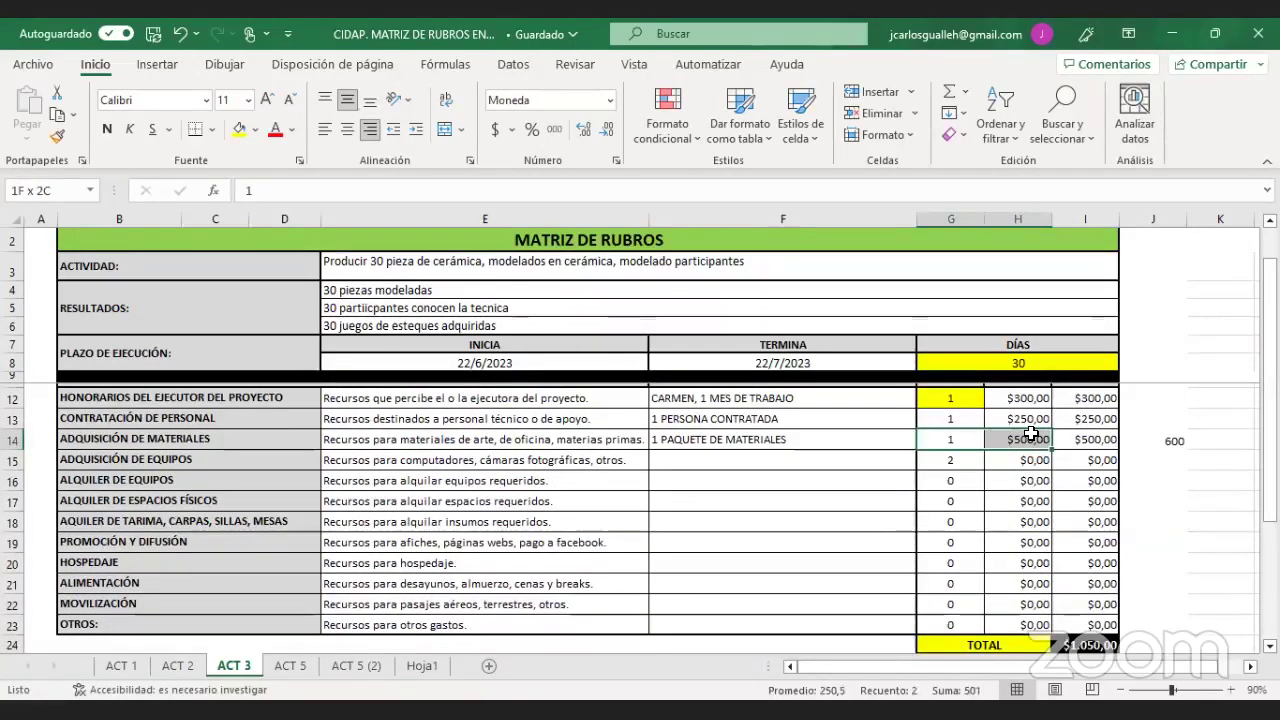
- Set the quantity to 1 for all five raw materials in the breakdown, cells G27 to G31
drag(1270, 413, 1270, 529)
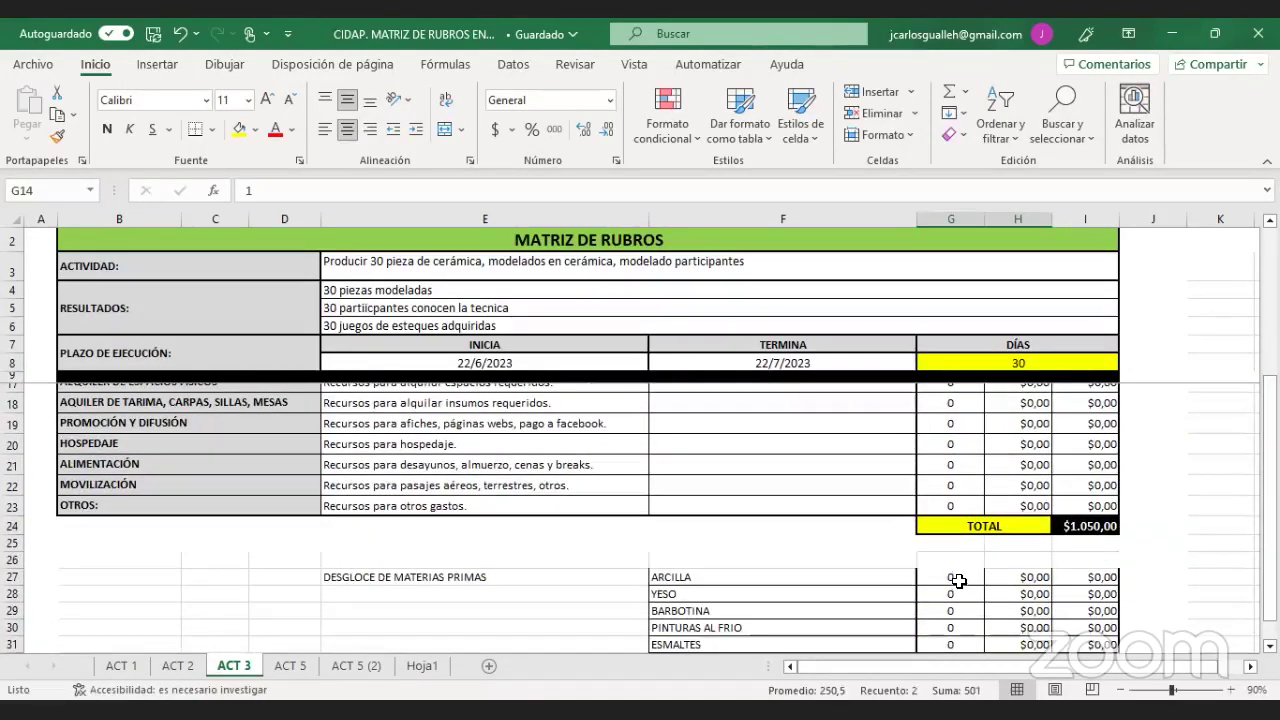
click(958, 581)
text(1)
key(Return)
text(1)
key(Return)
text(1)
key(Return)
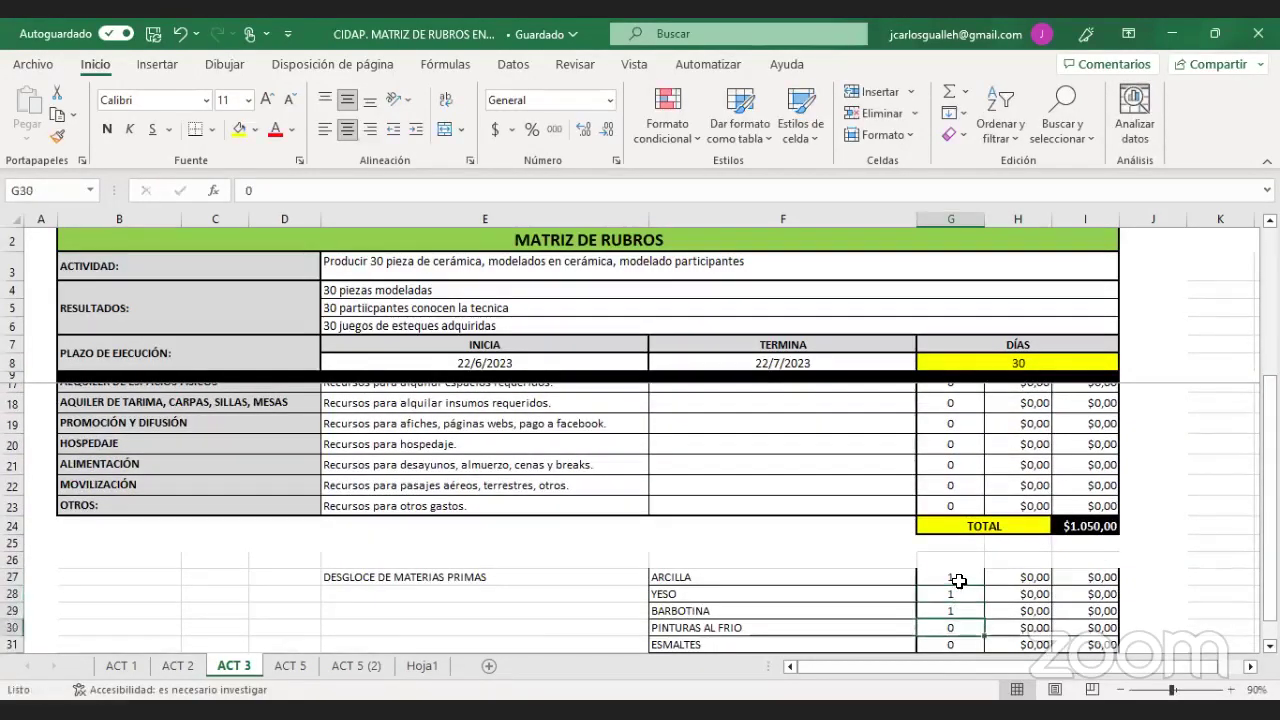
text(1)
key(Return)
text(1)
key(Return)
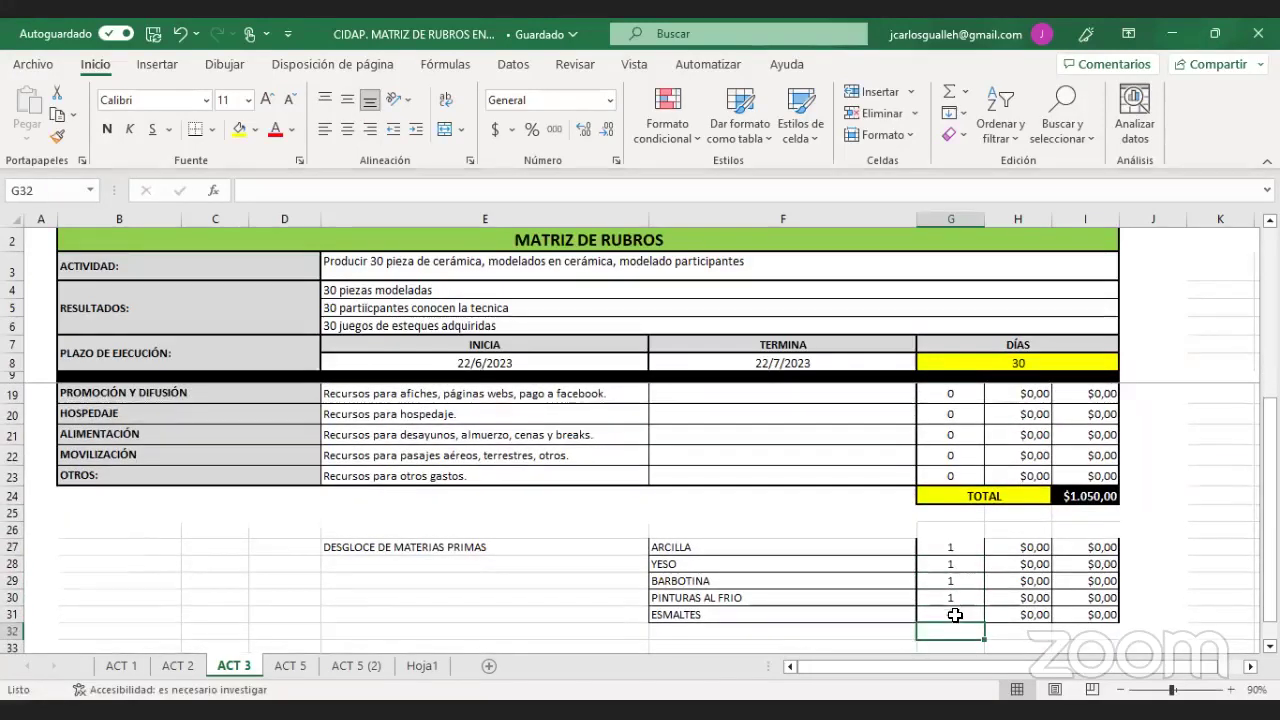
click(955, 615)
text(1)
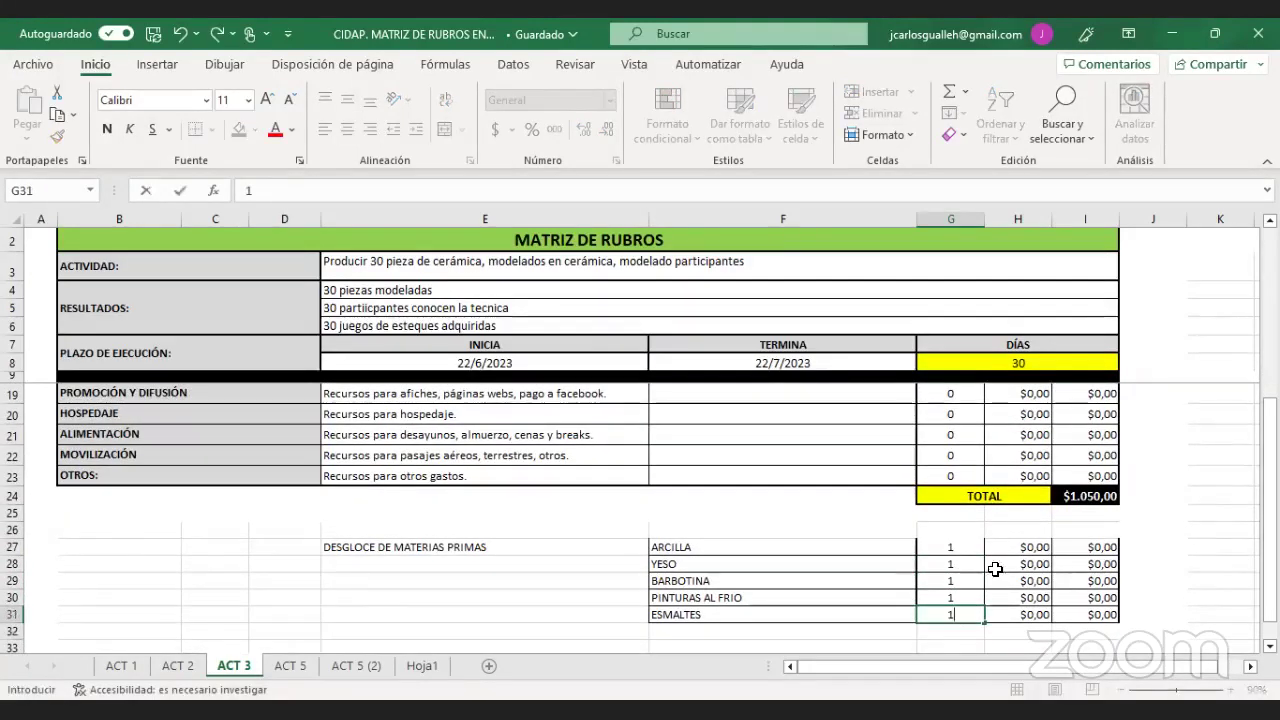
- Set the unit value to 100 for each raw material from ARCILLA to ESMALTES, cells H27 to H31
click(1022, 547)
text(1)
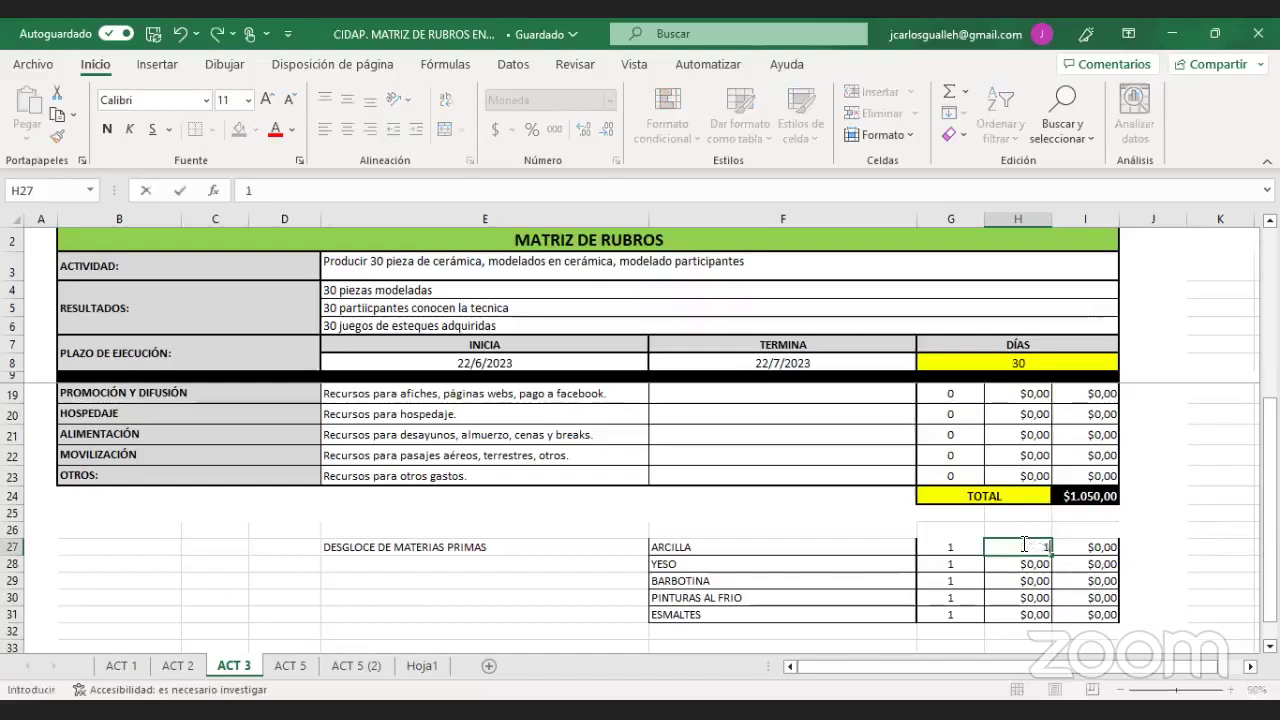
text(00)
key(Return)
text(100)
key(Return)
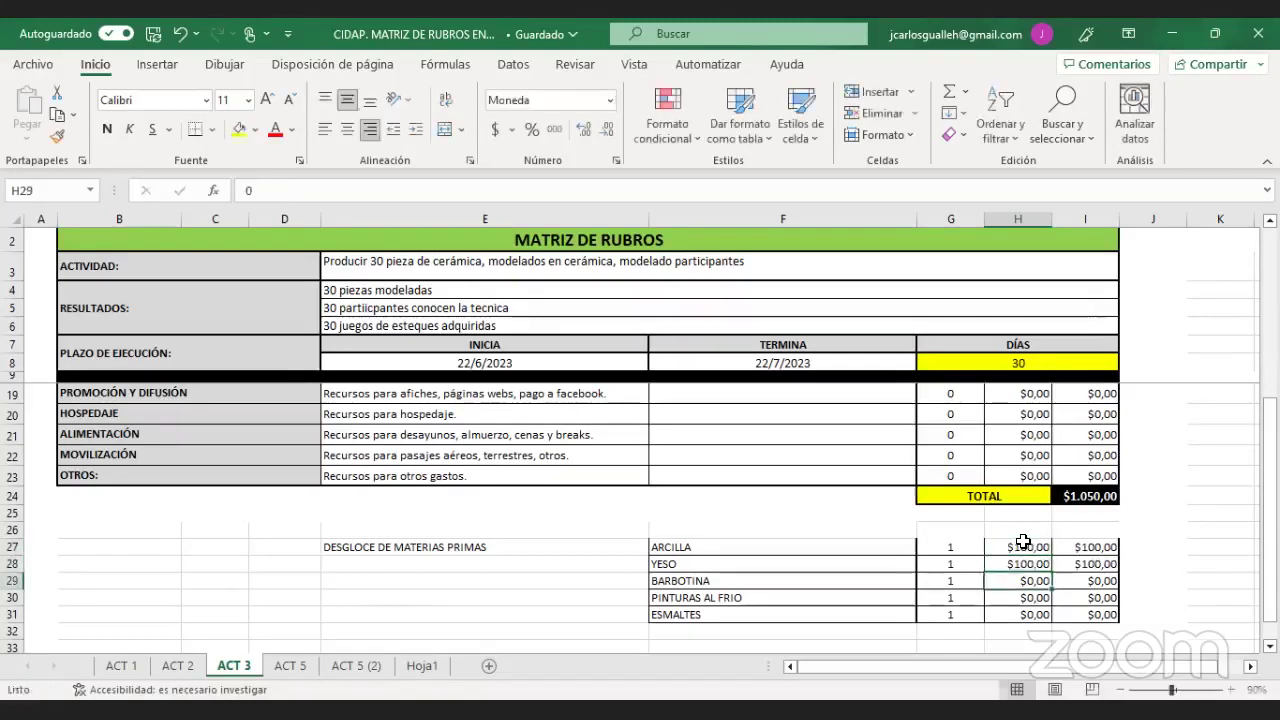
text(100)
key(Return)
text(100)
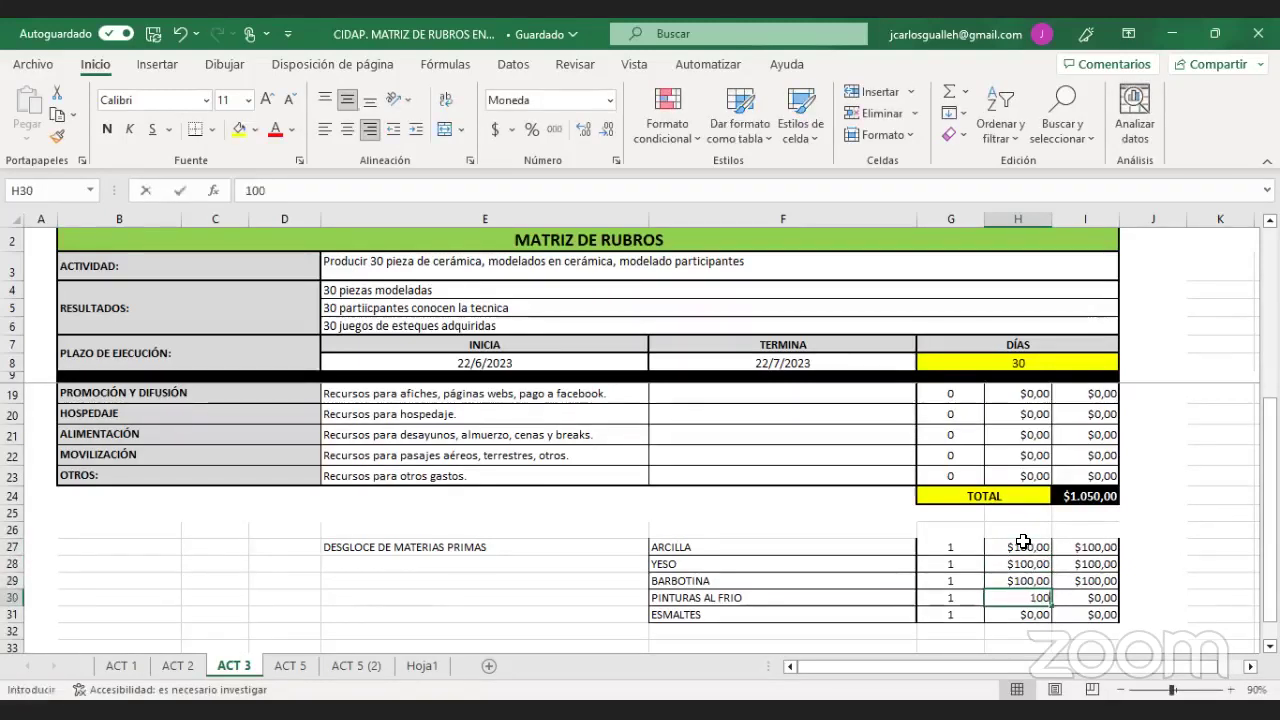
key(Return)
text(100)
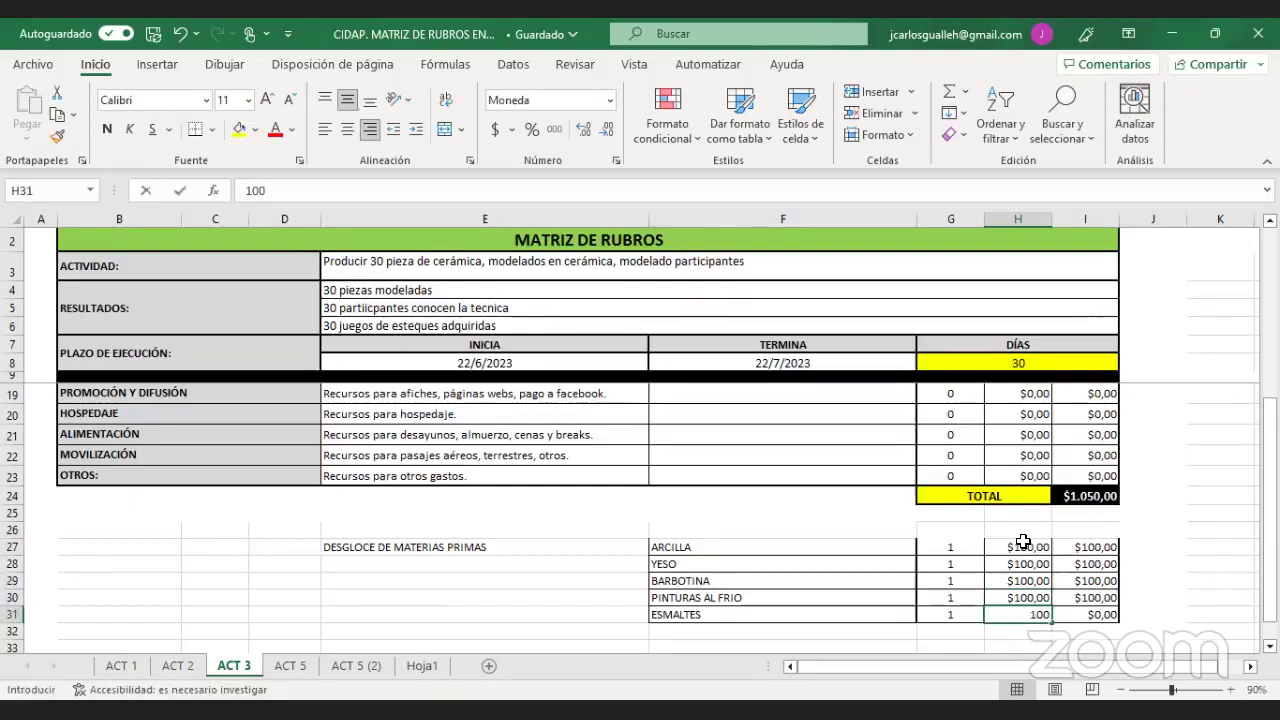
click(597, 634)
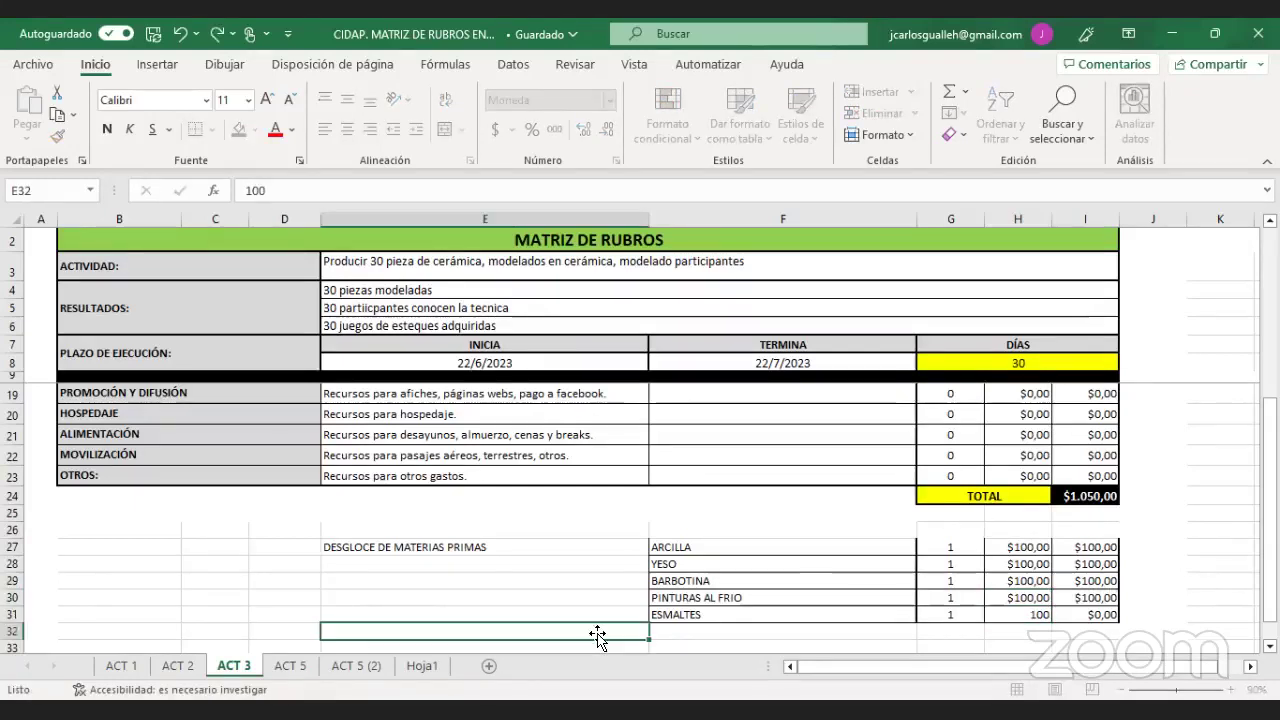
- Sum the raw-material totals I27 to I31 in cell I32 and make the result bold
click(1080, 630)
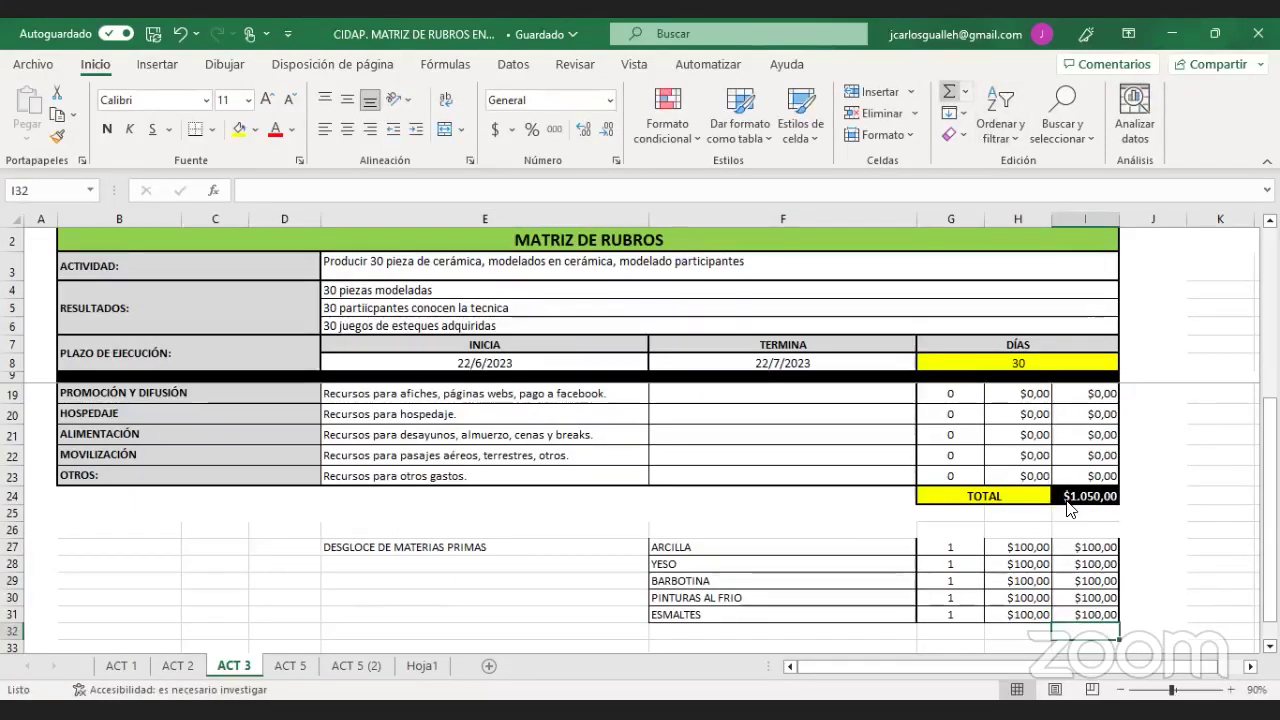
click(948, 91)
key(Return)
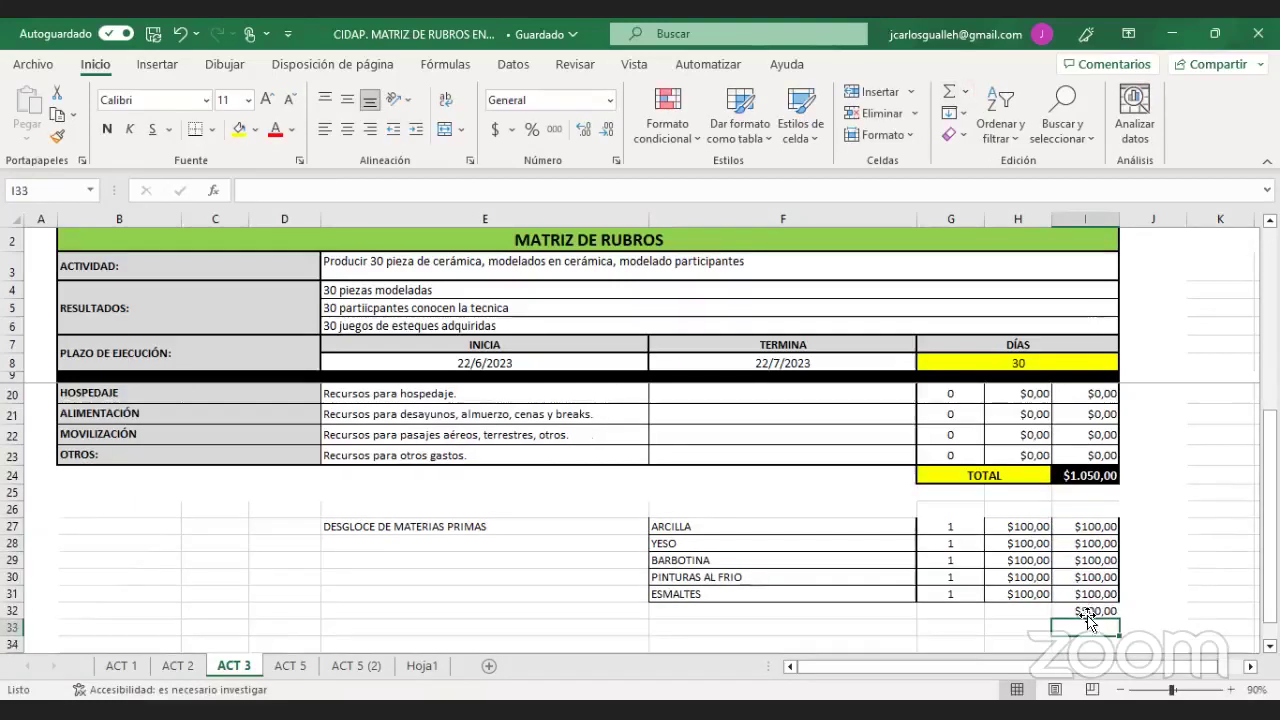
click(1087, 609)
key(ctrl+n)
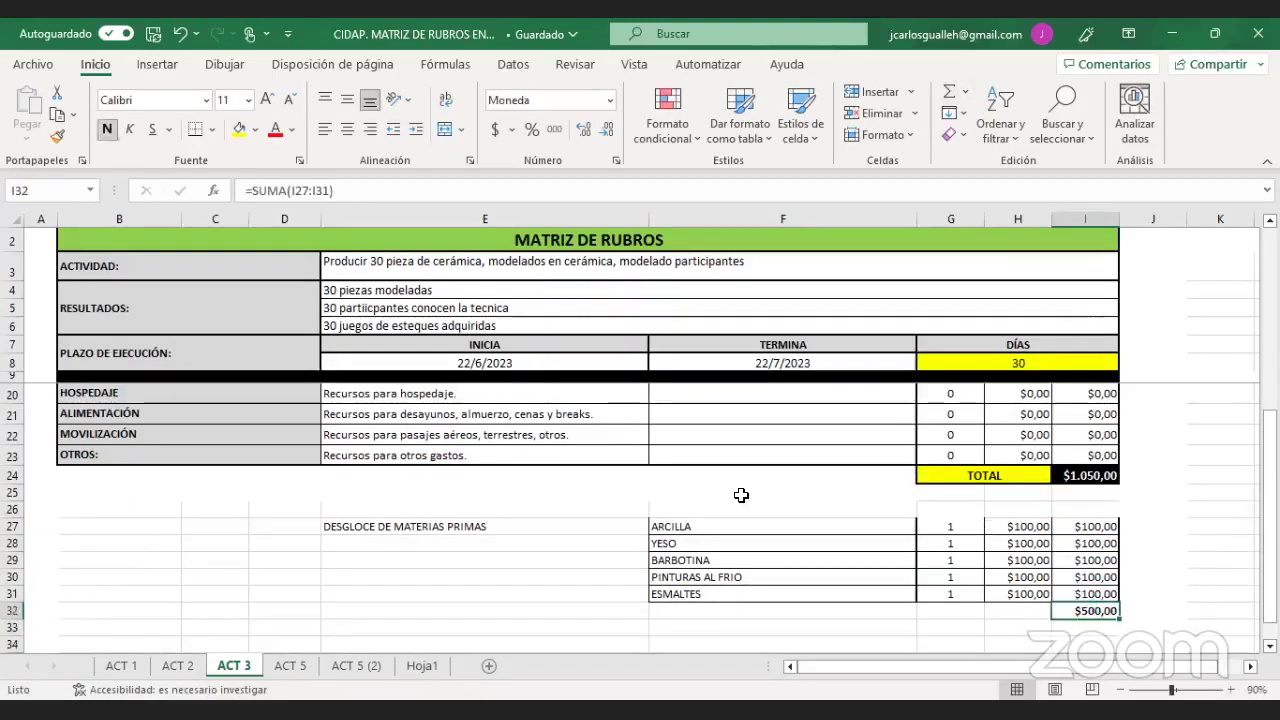
- Make the DESGLOCE DE MATERIAS PRIMAS heading and the unit value of ADQUISICIÓN DE MATERIALES in H14 bold
click(469, 522)
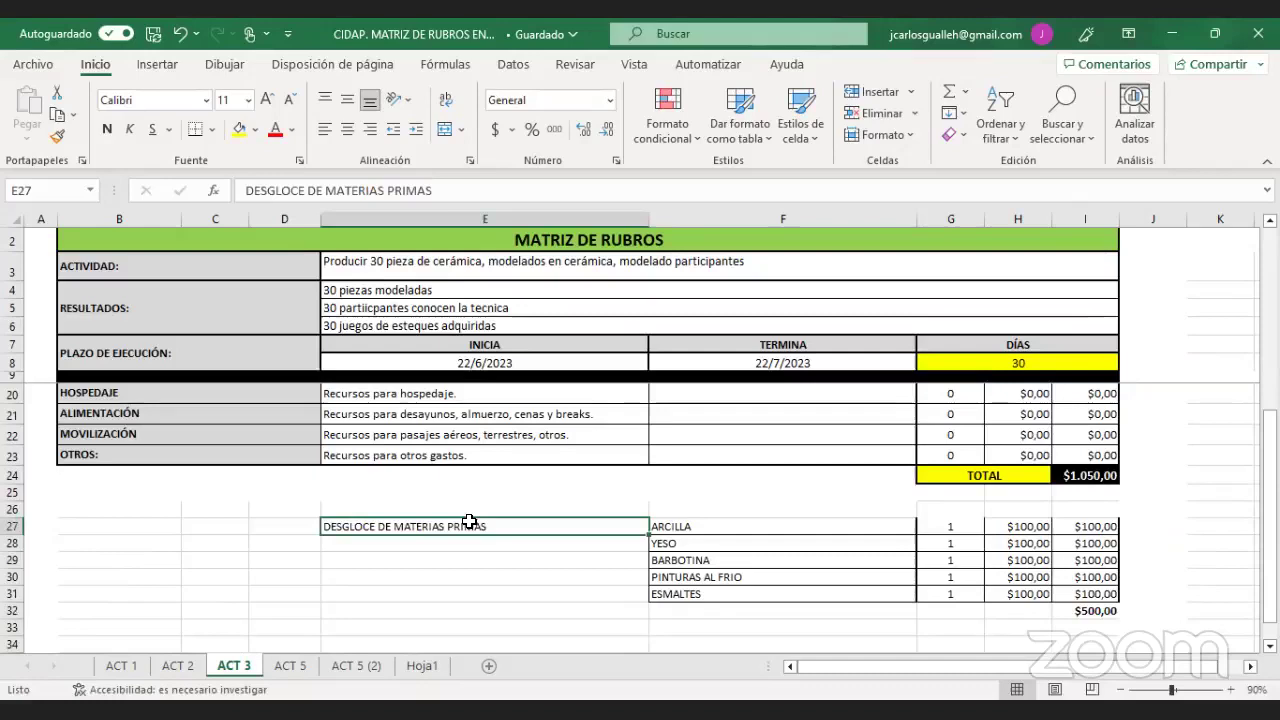
key(ctrl+n)
scroll(1063, 401, up, 3)
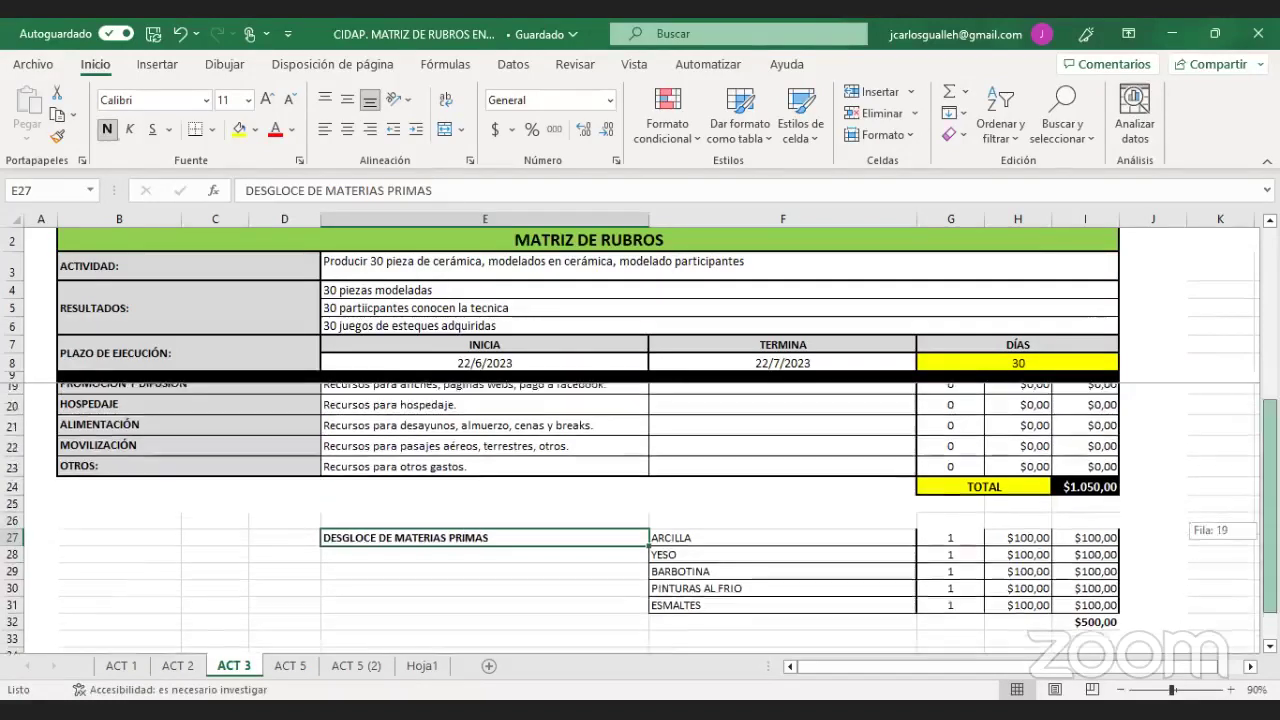
click(1031, 430)
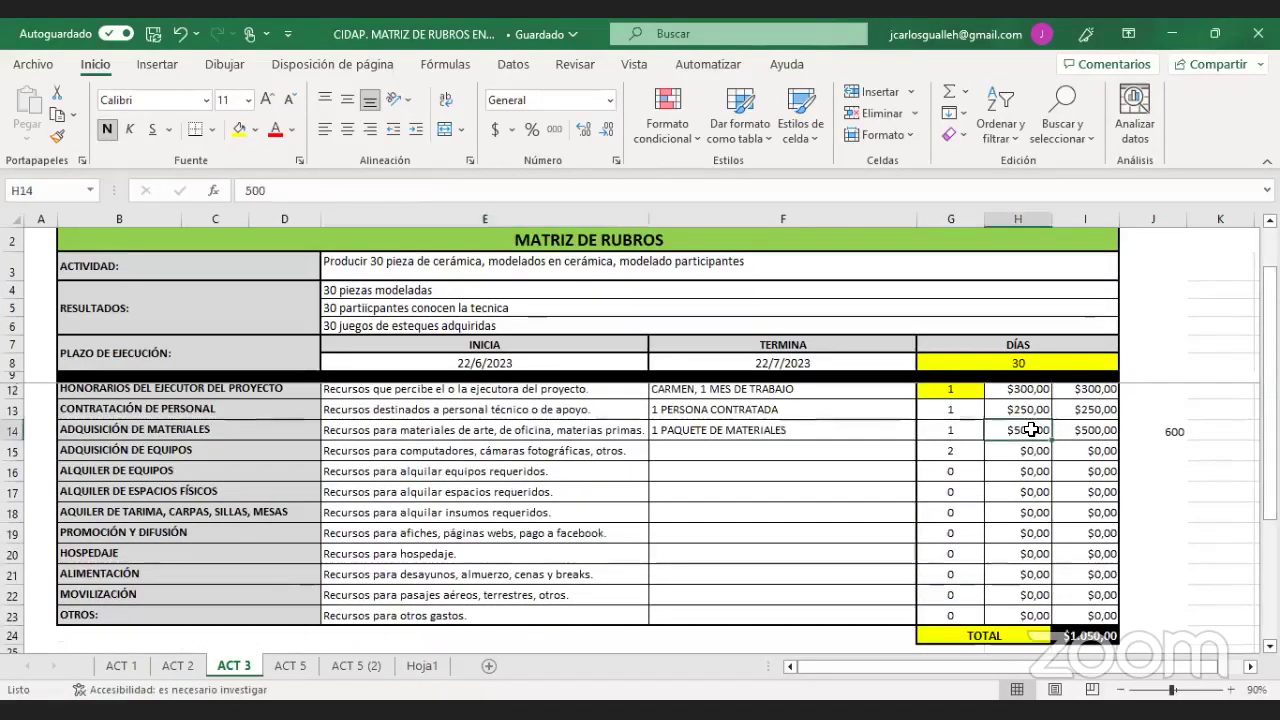
key(ctrl+n)
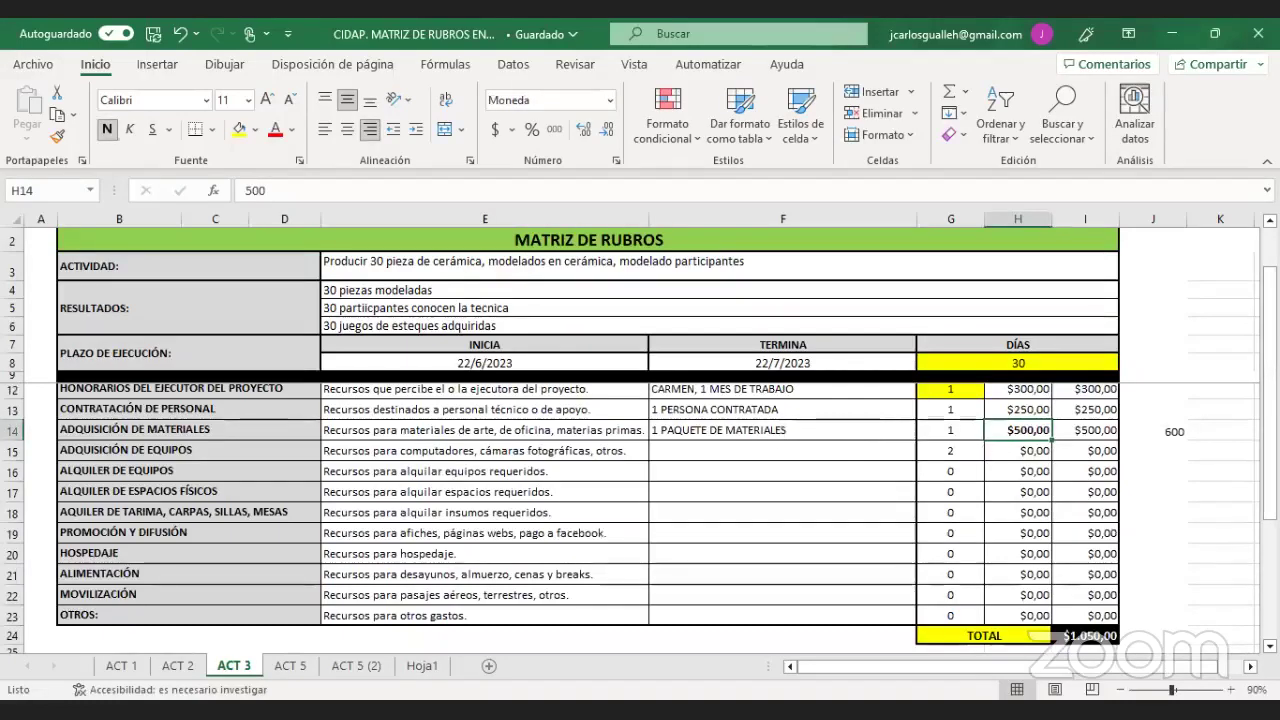
drag(1270, 440, 1270, 520)
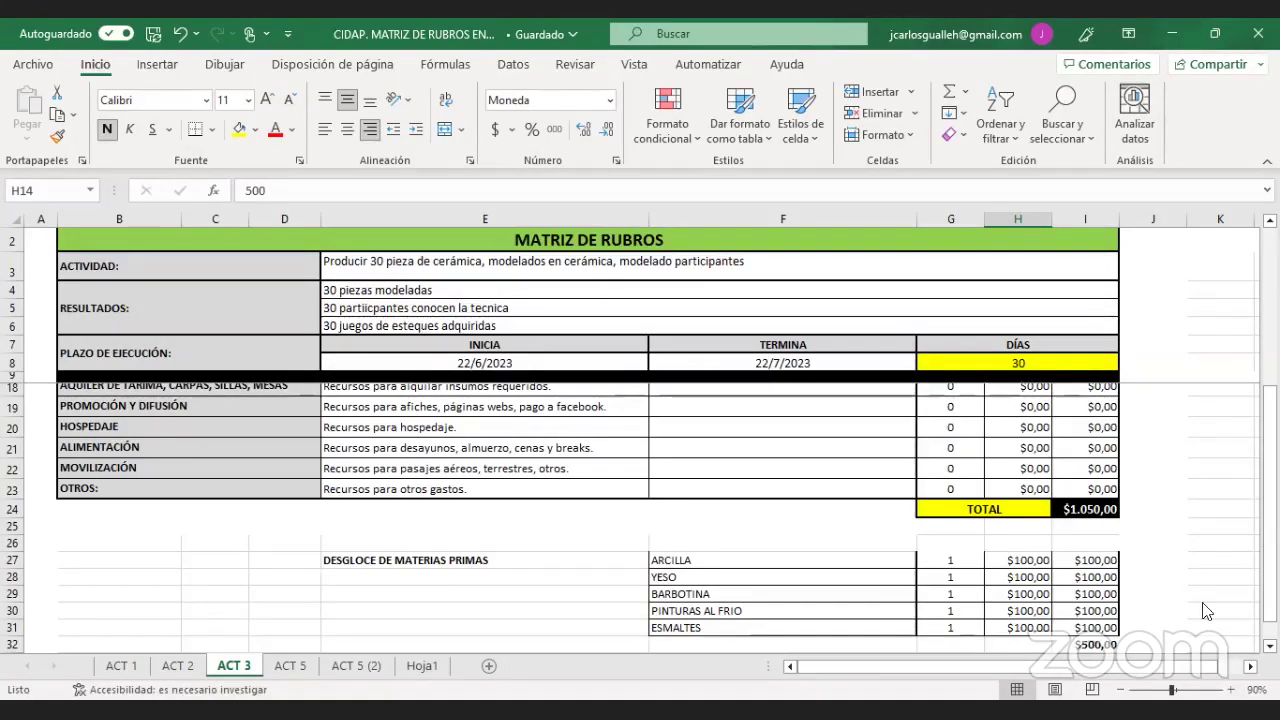
drag(845, 537, 1071, 541)
right_click(868, 541)
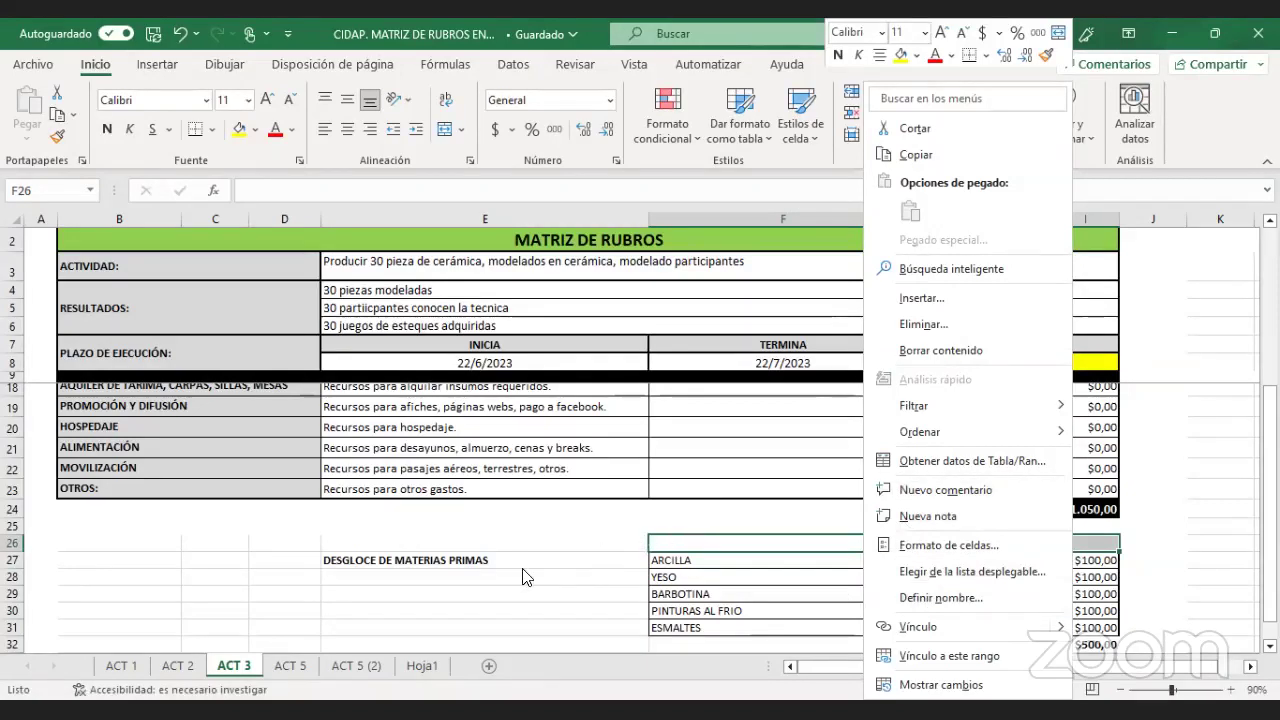
key(Escape)
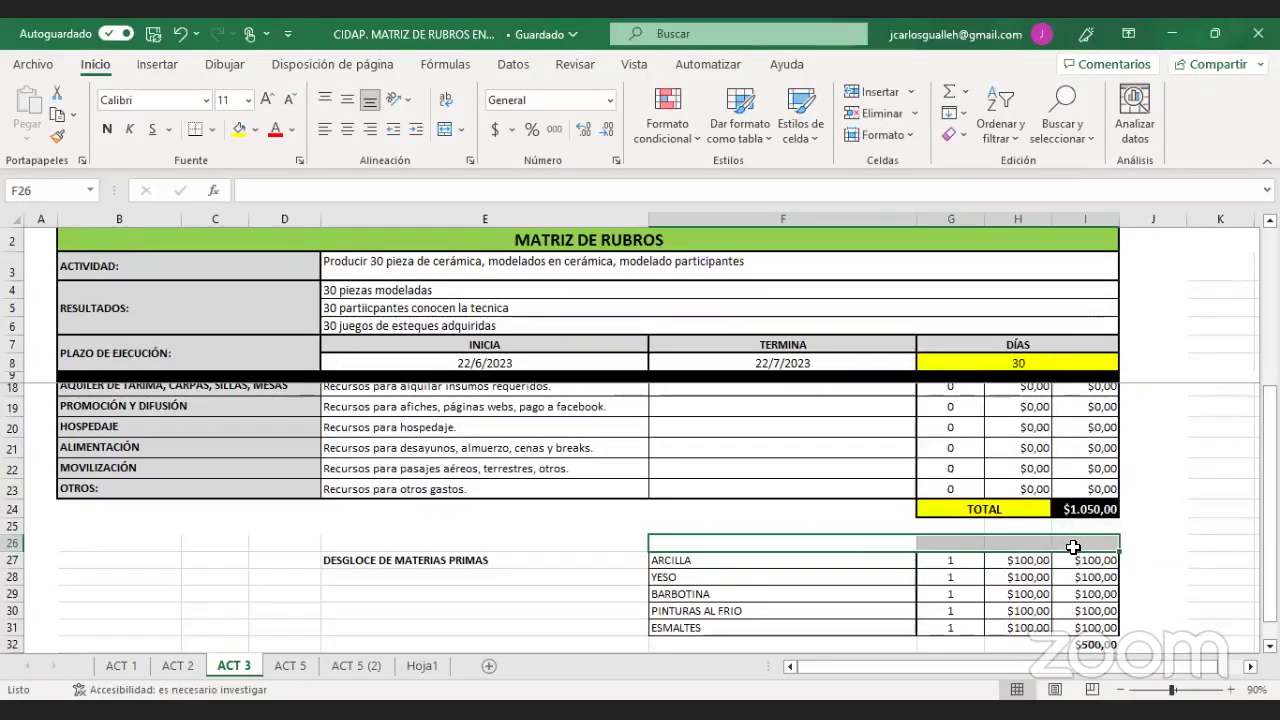
right_click(866, 545)
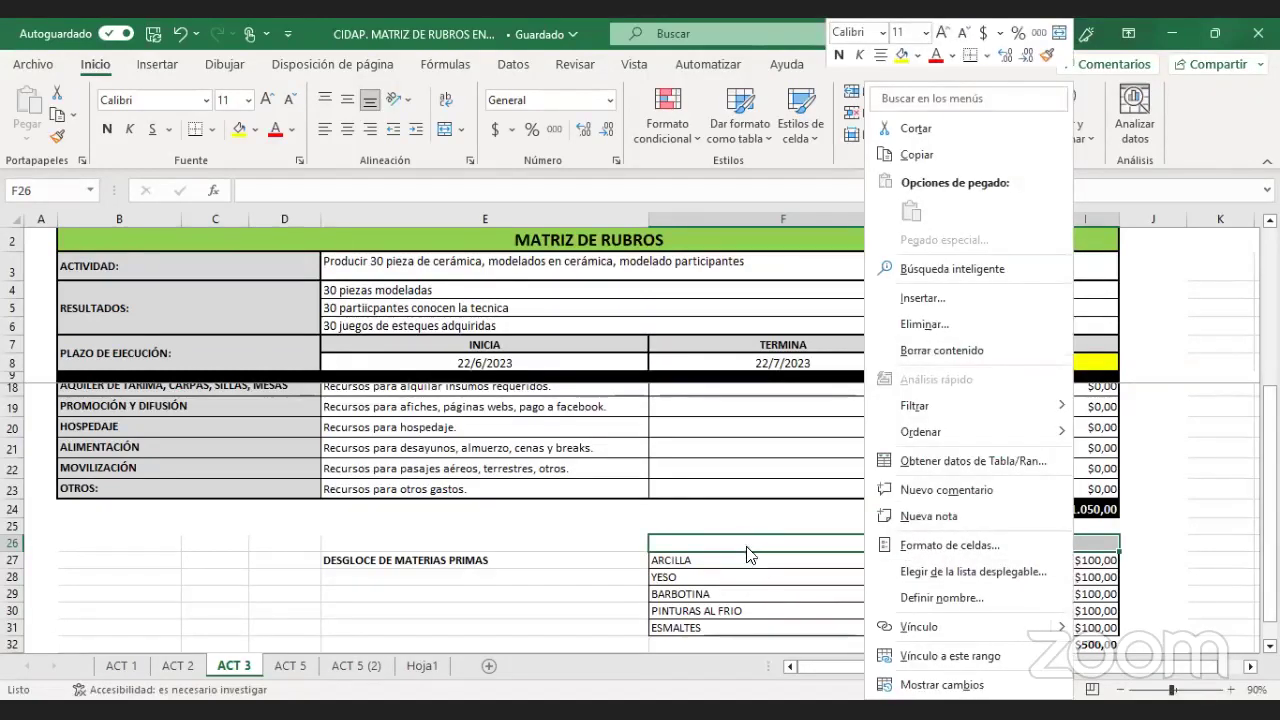
- Move the heading text DESGLOCE DE MATERIAS PRIMAS from cell E27 to cell F26, above the list of raw materials
click(325, 560)
double_click(325, 560)
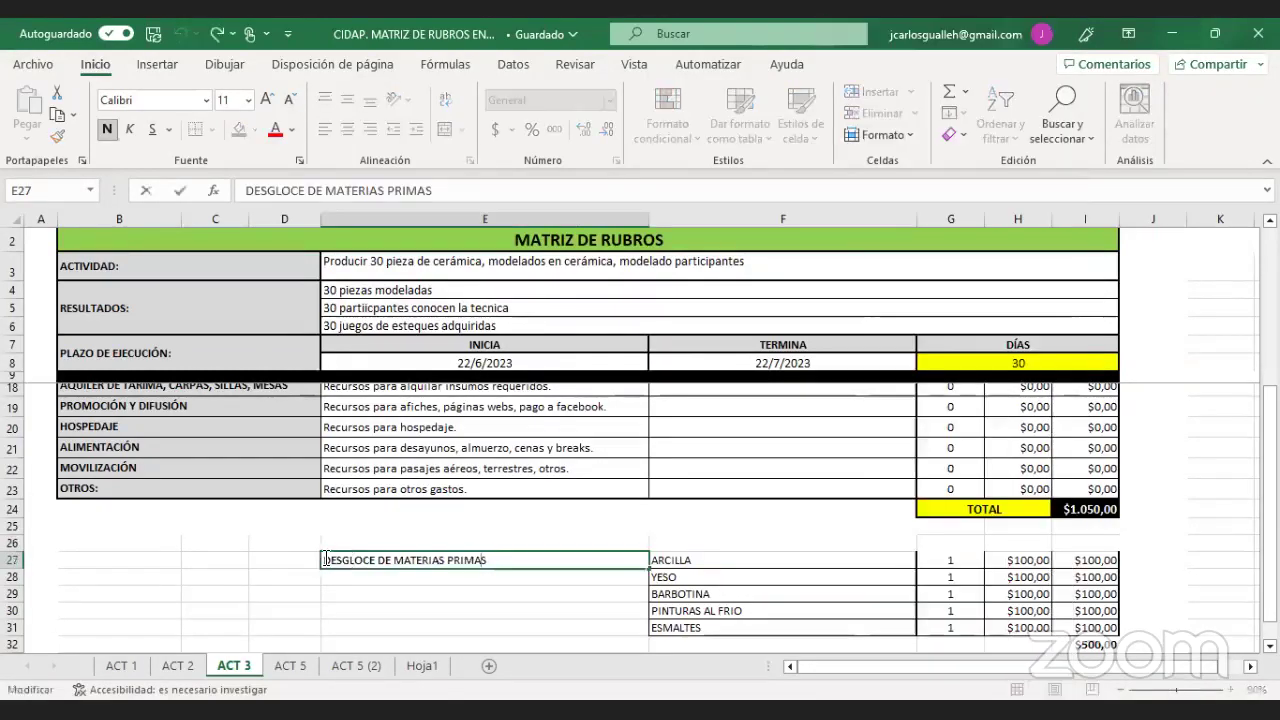
drag(325, 560, 504, 561)
key(ctrl+c)
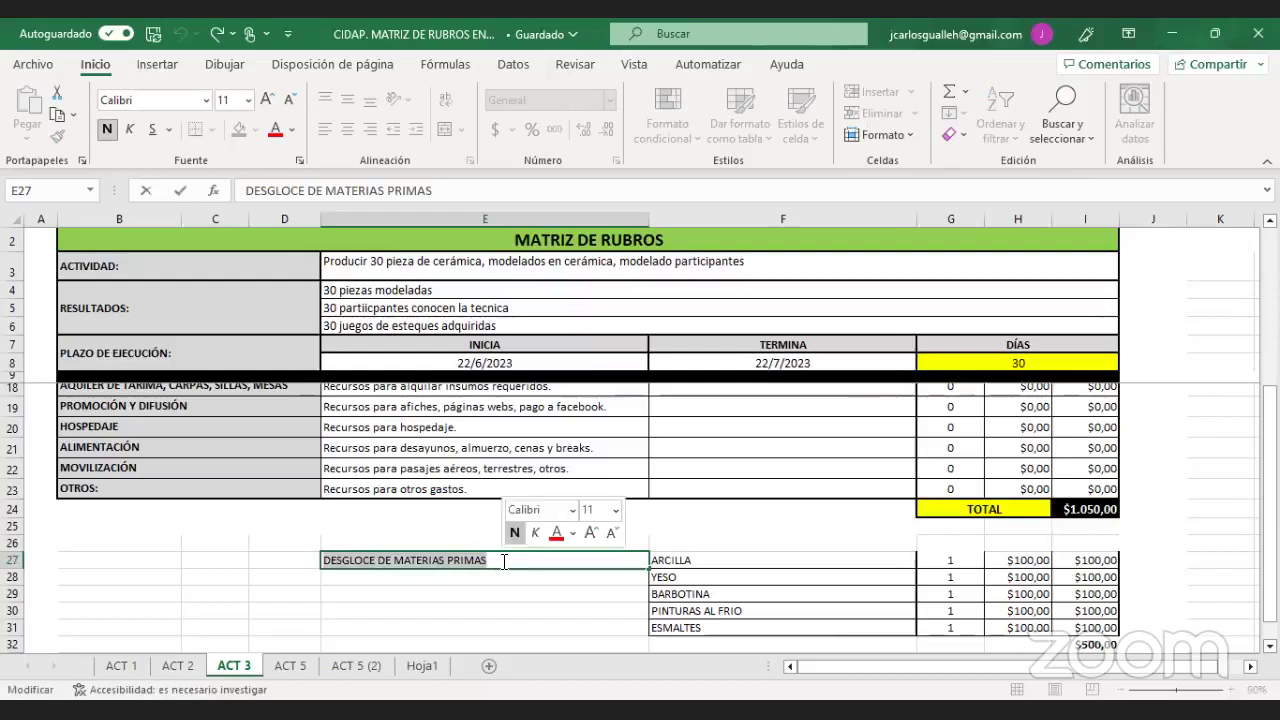
key(Delete)
click(845, 545)
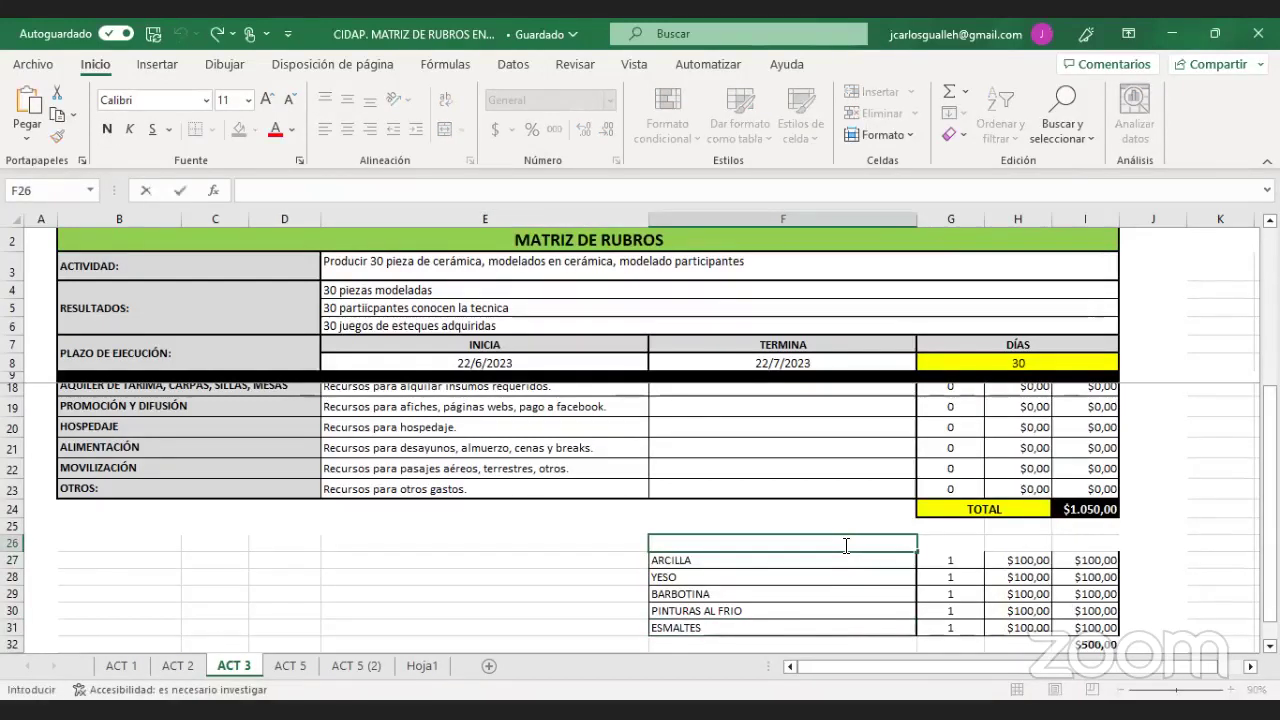
key(ctrl+v)
- Extend the breakdown heading in F26 with ", SEGÚN PROFORMAS Nro. 000 deCASA COMERCIAL A"
text(, SE)
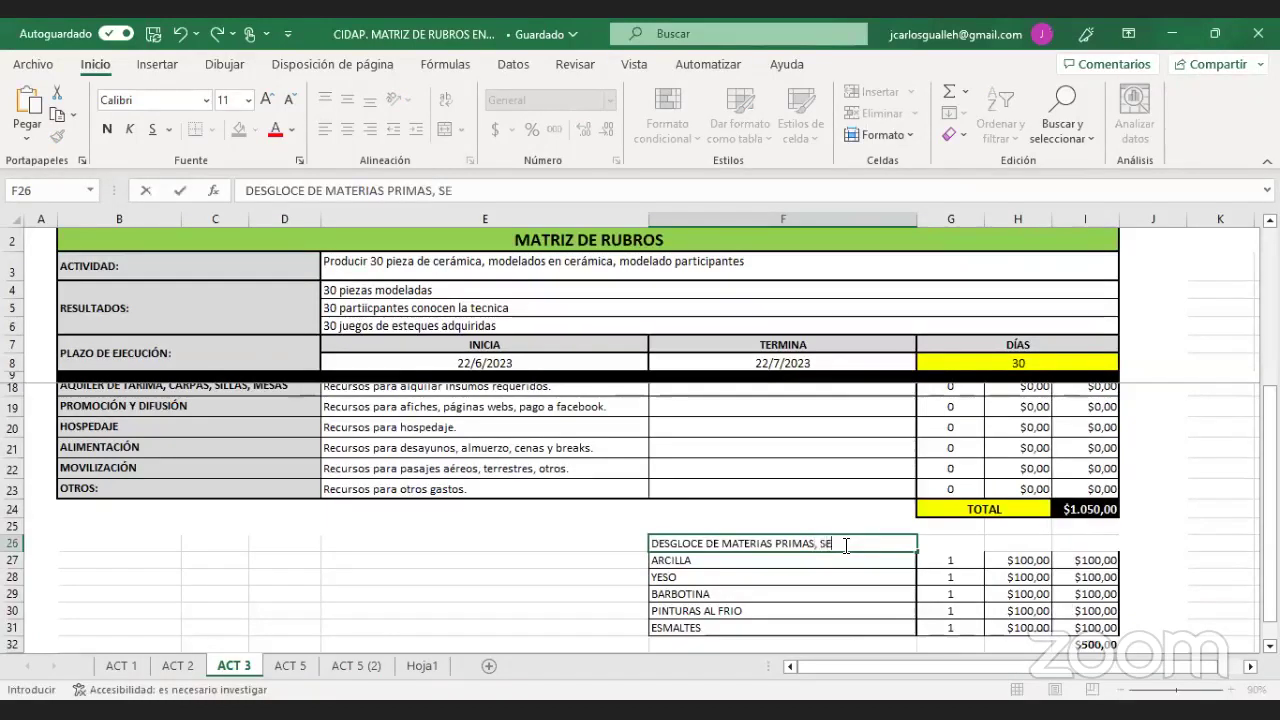
text(GUN PRO)
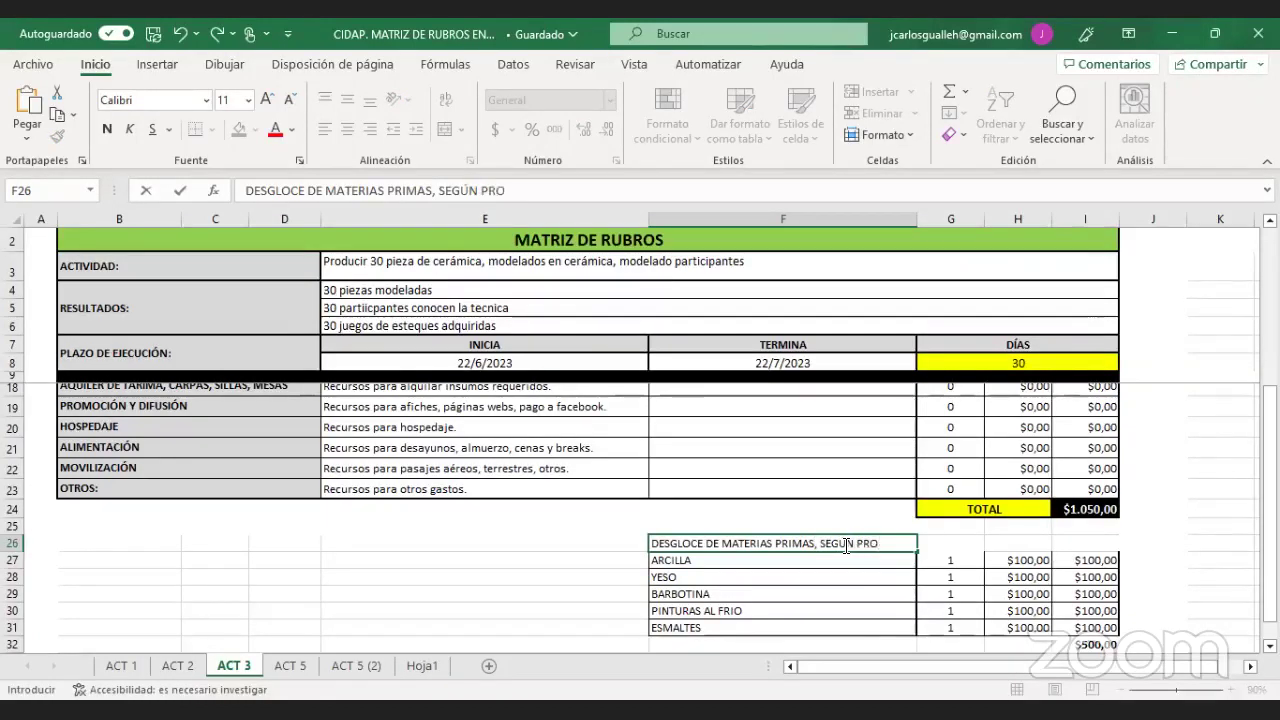
text(FORMAS nR)
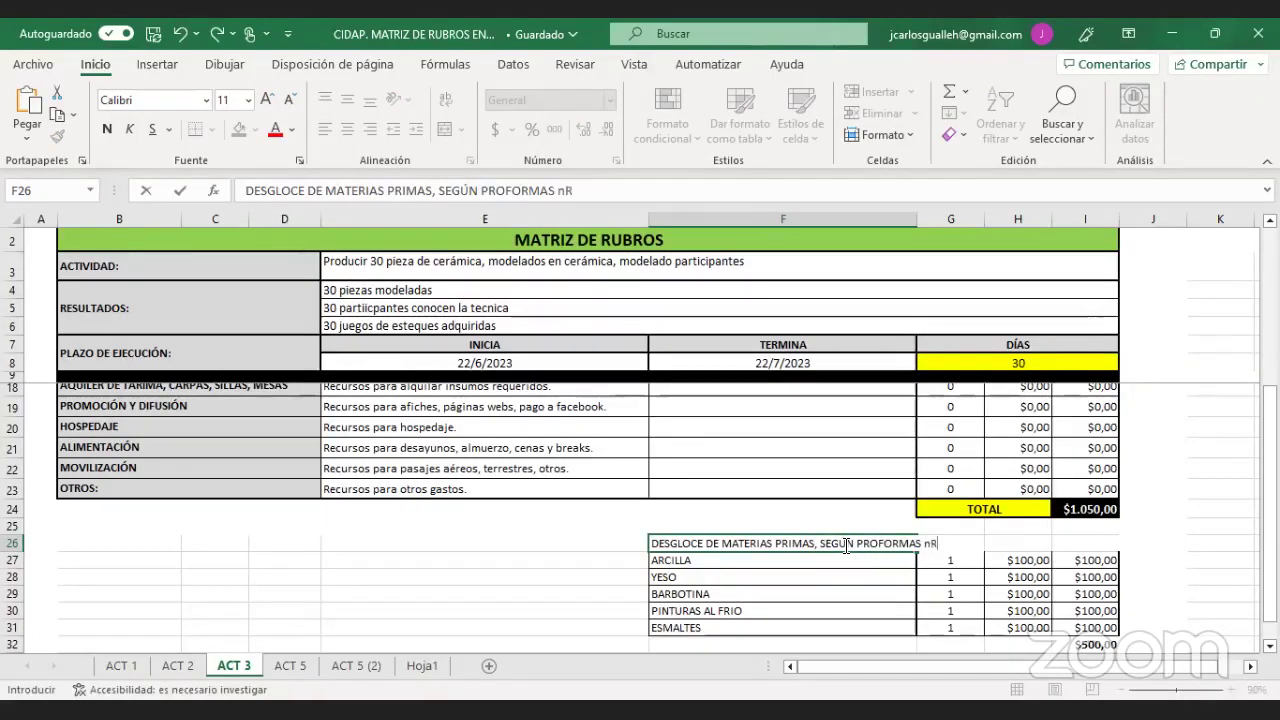
text(O. 000)
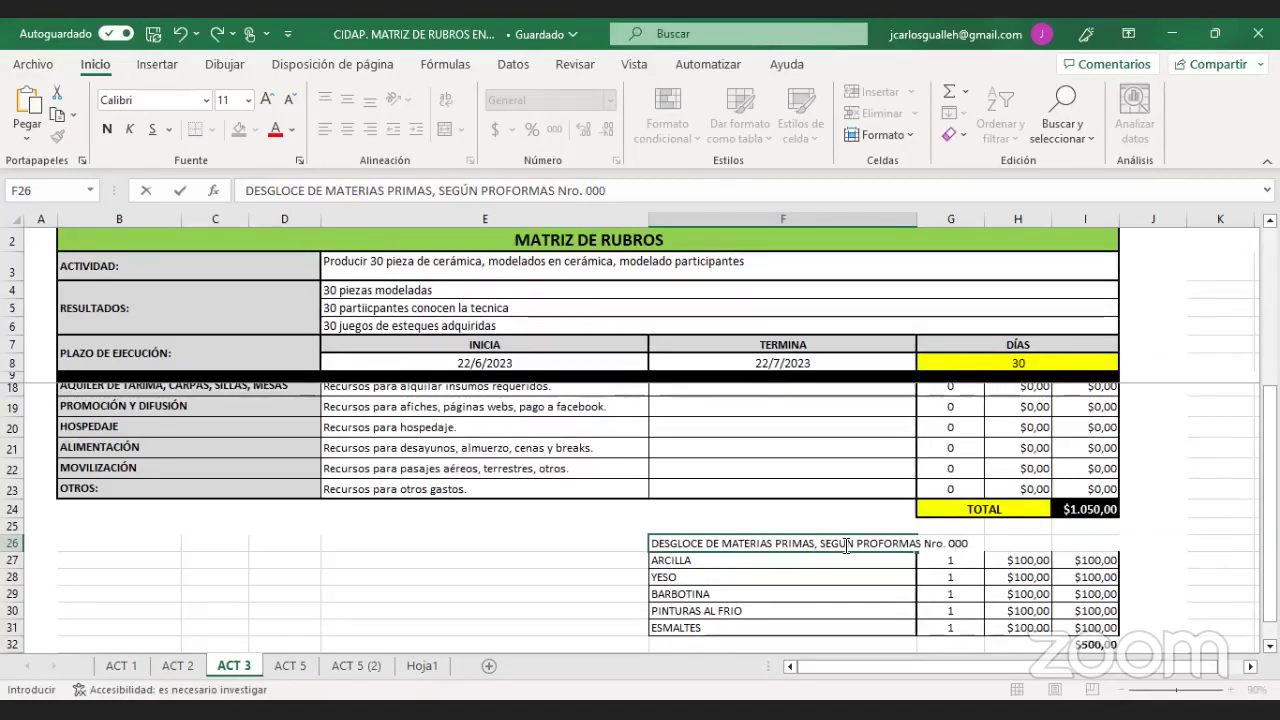
text( d)
key(BackSpace)
key(BackSpace)
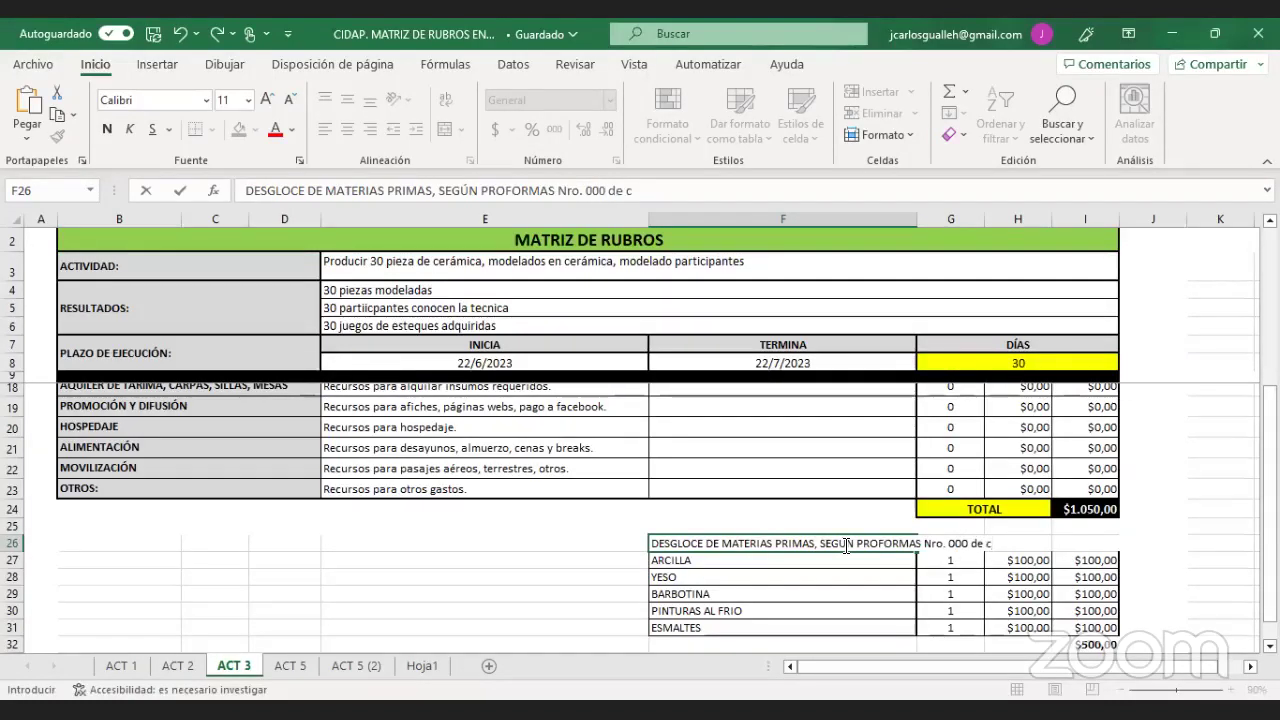
text(CASA COM)
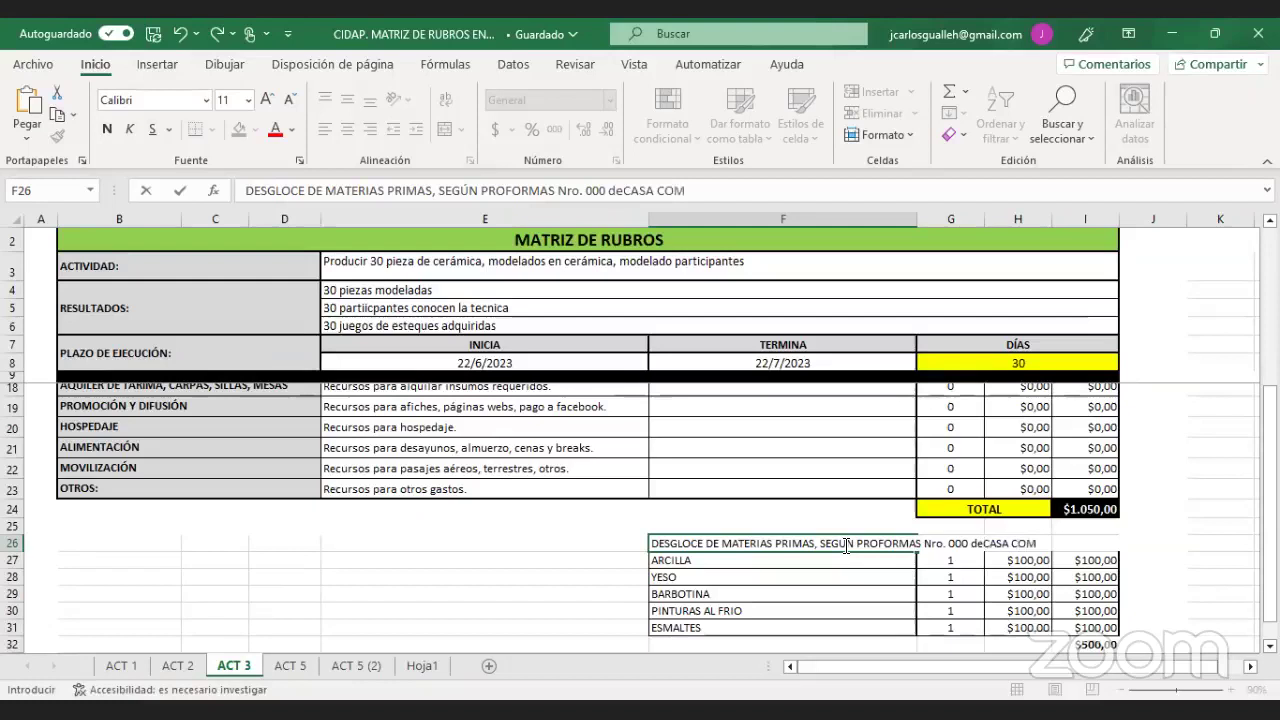
text(ERCIAL A)
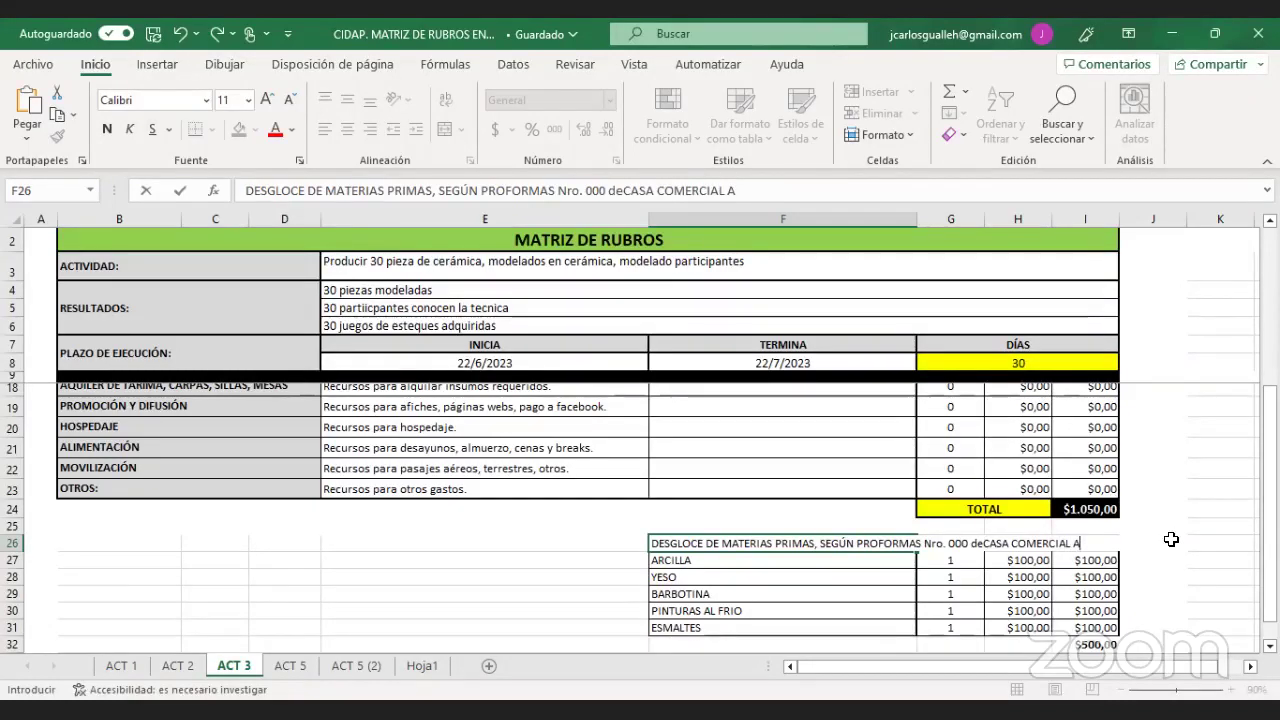
- Fill the breakdown heading row, cells F26 to I26, with yellow
drag(891, 543, 1090, 543)
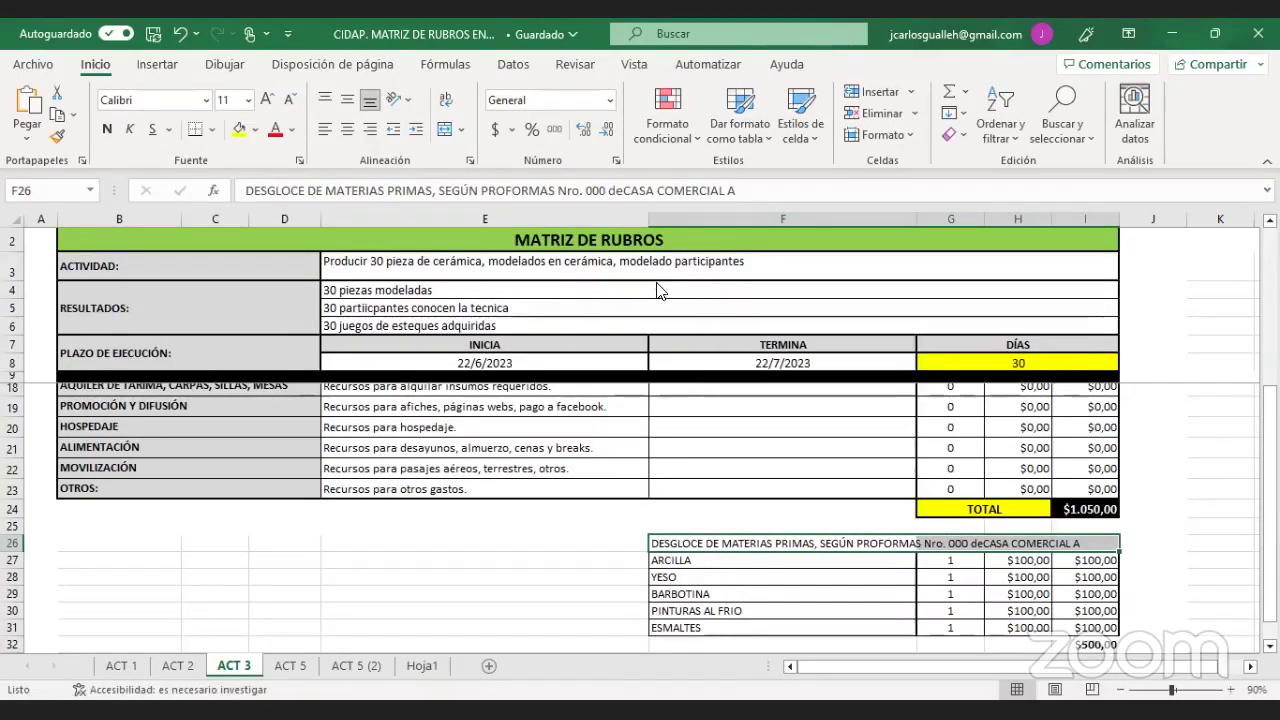
click(238, 133)
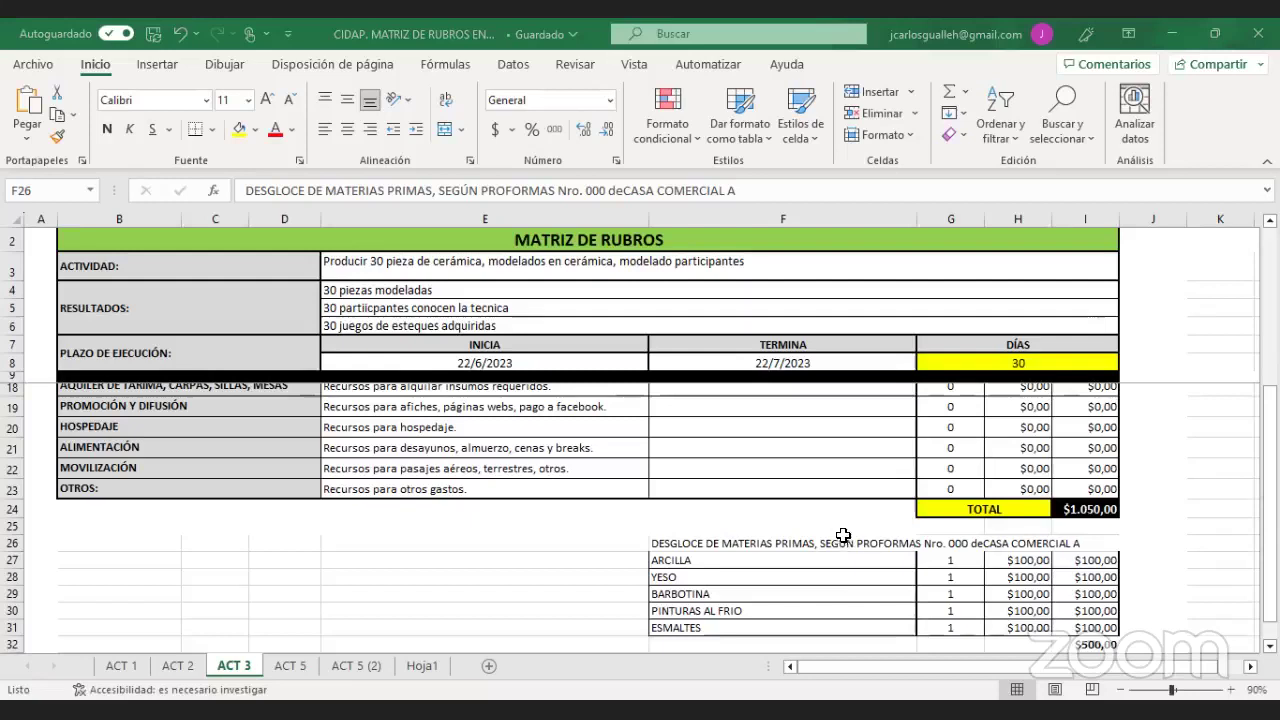
drag(843, 536, 861, 545)
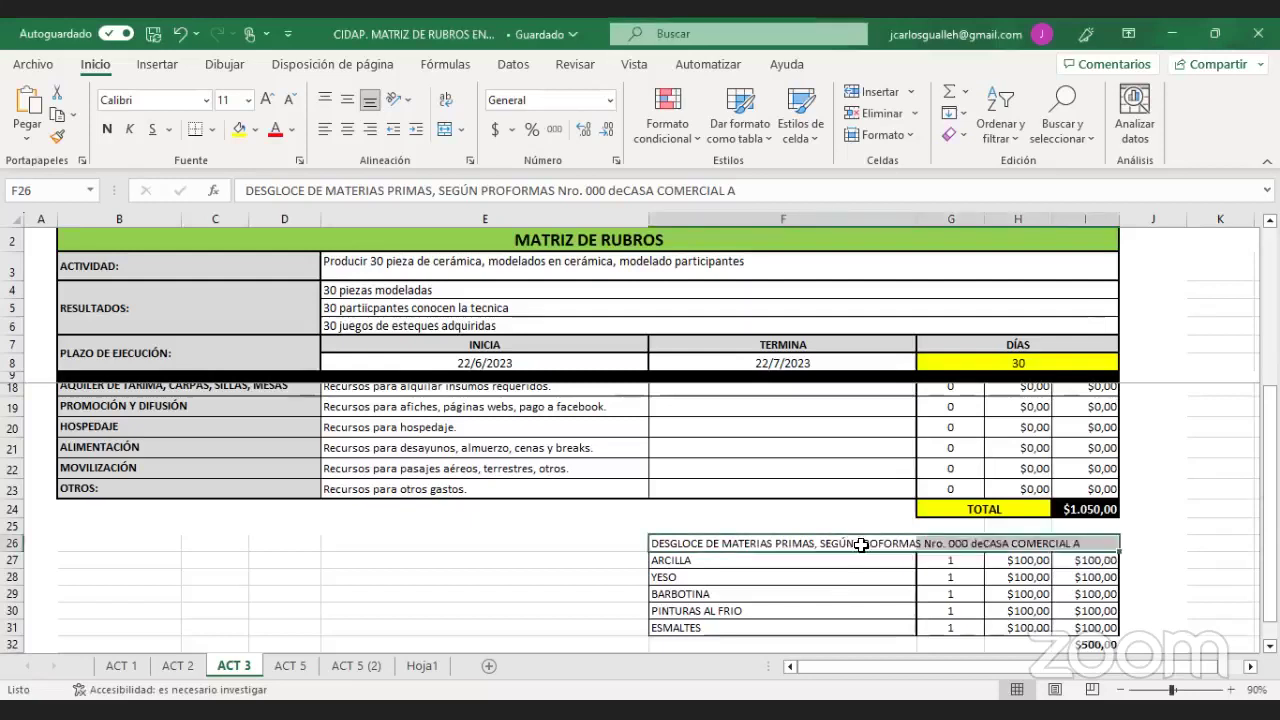
click(239, 132)
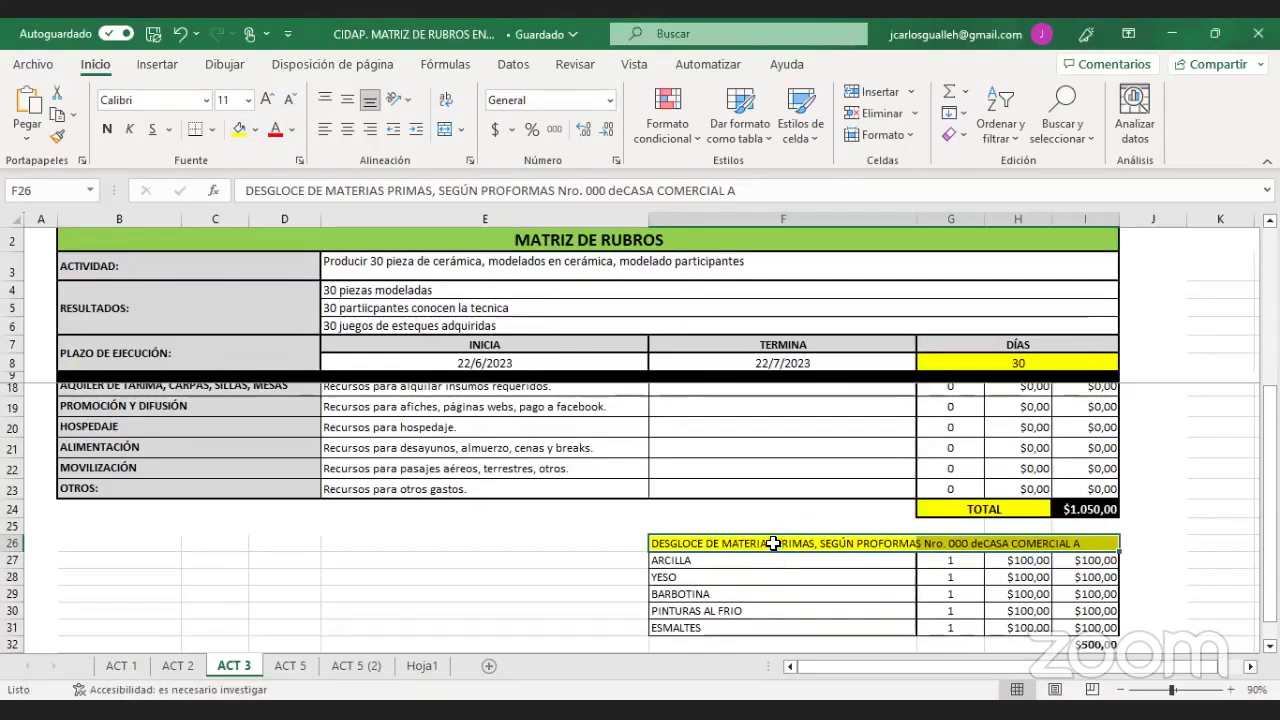
drag(1084, 551, 1160, 546)
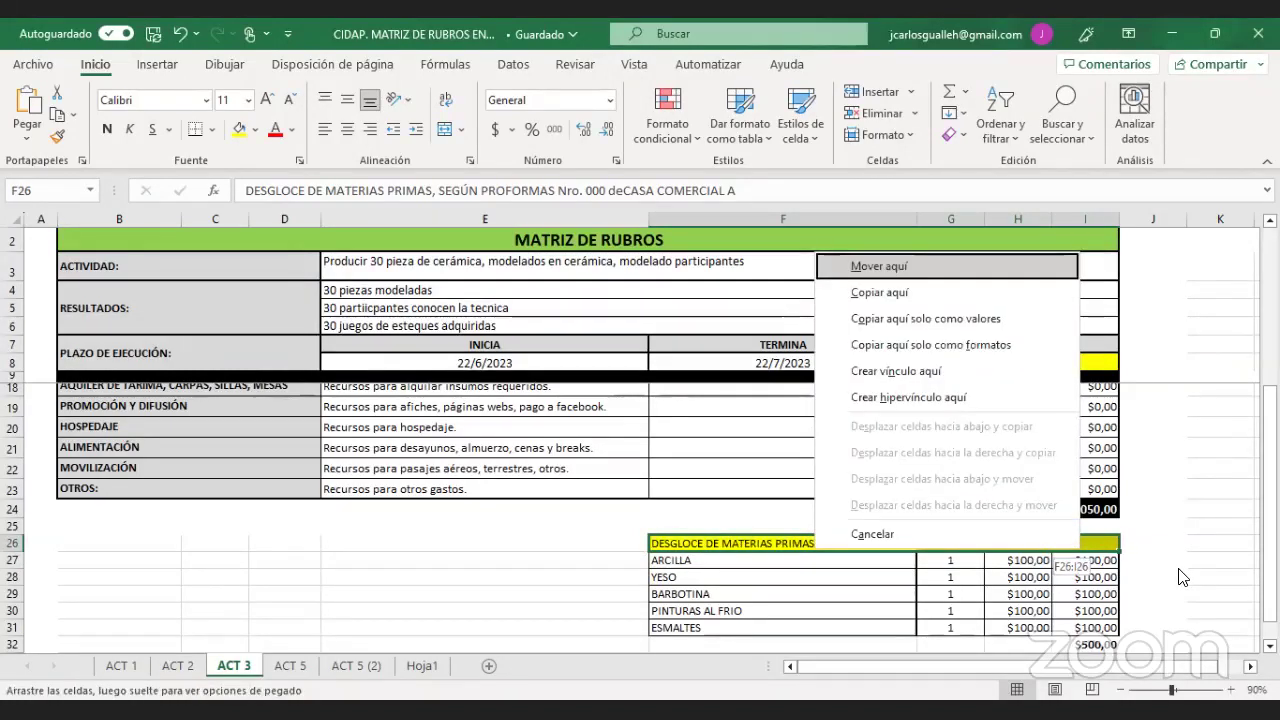
click(1177, 569)
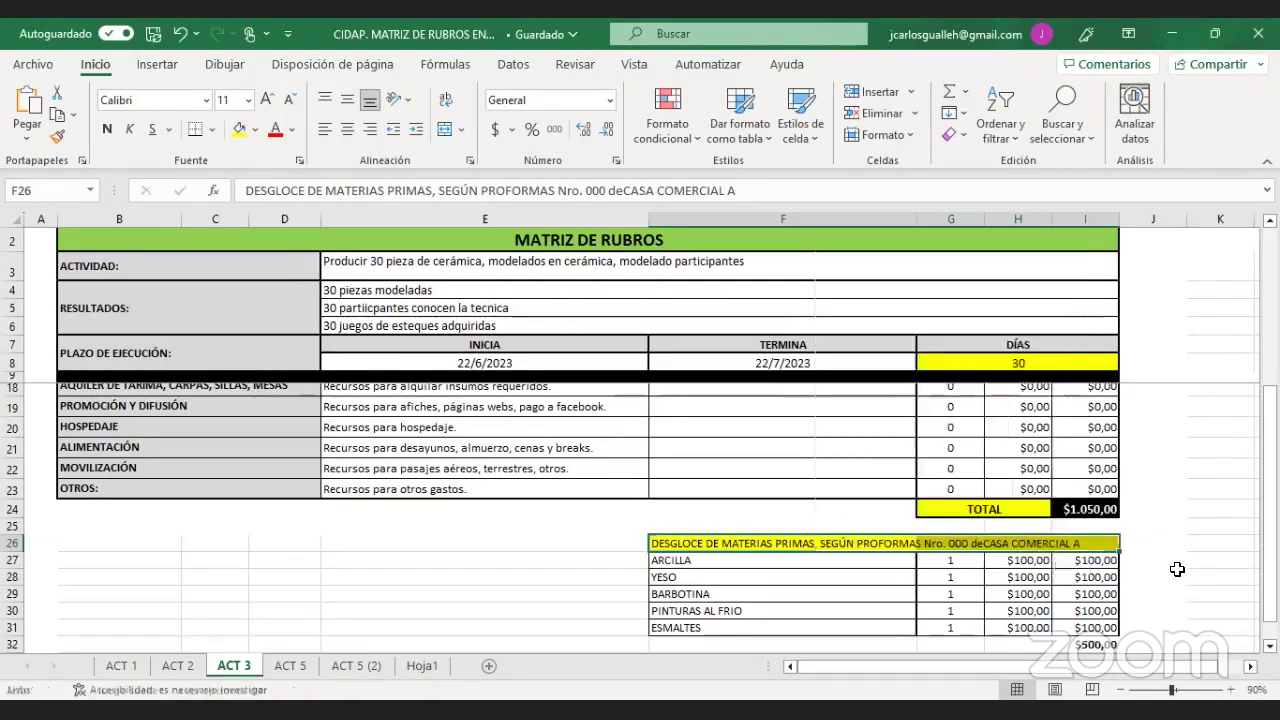
click(505, 585)
drag(1270, 400, 1270, 412)
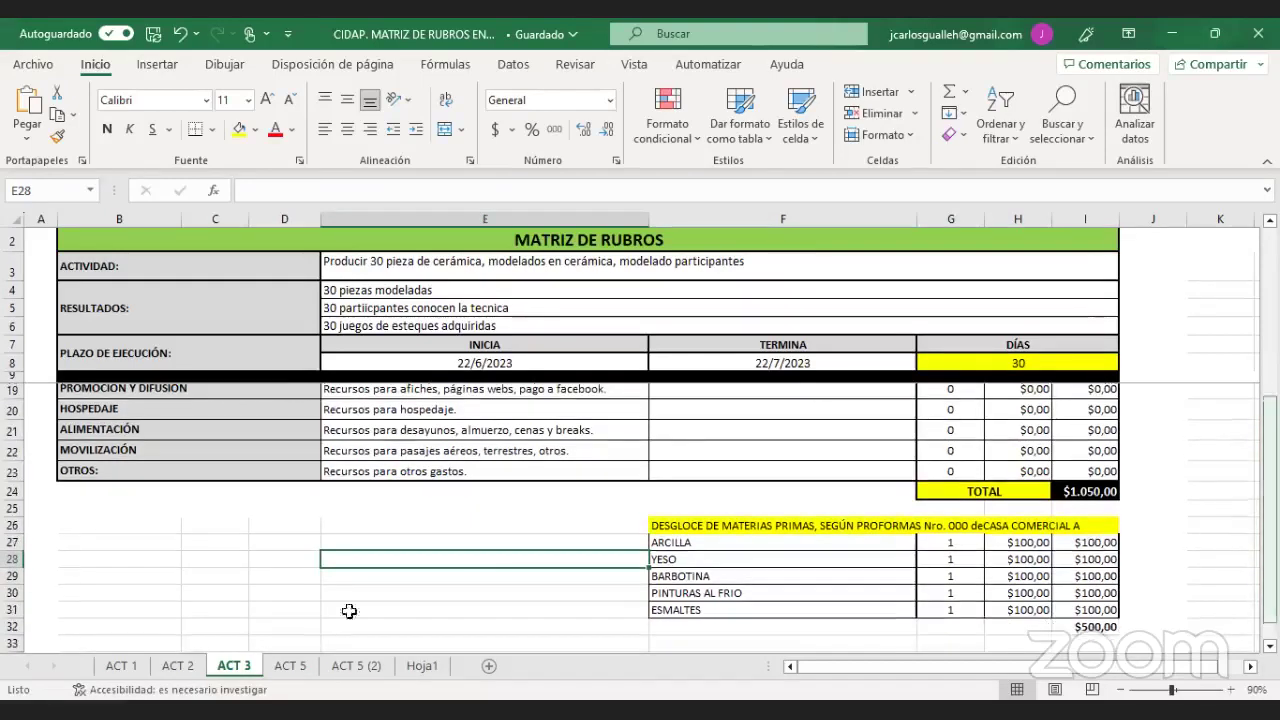
- Examine the budget matrices on sheets ACT 2, ACT 5 (2) and ACT 5, then return to ACT 3
click(185, 665)
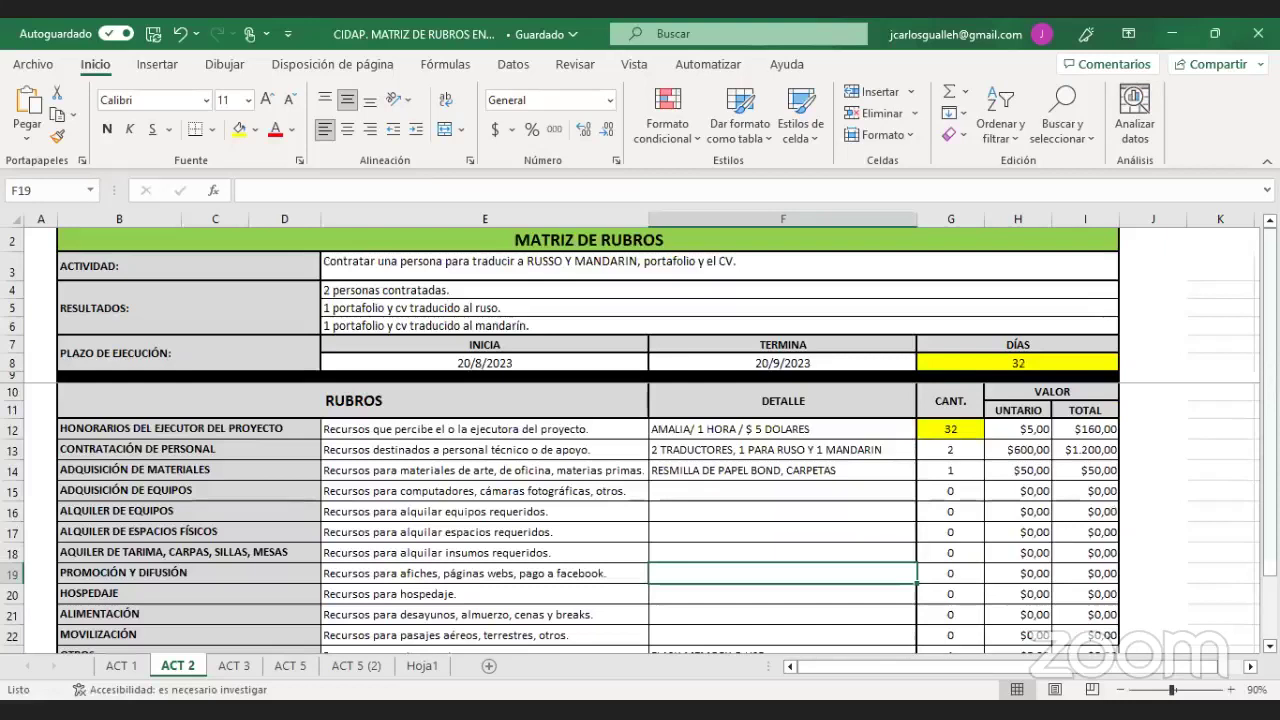
drag(1270, 405, 1270, 403)
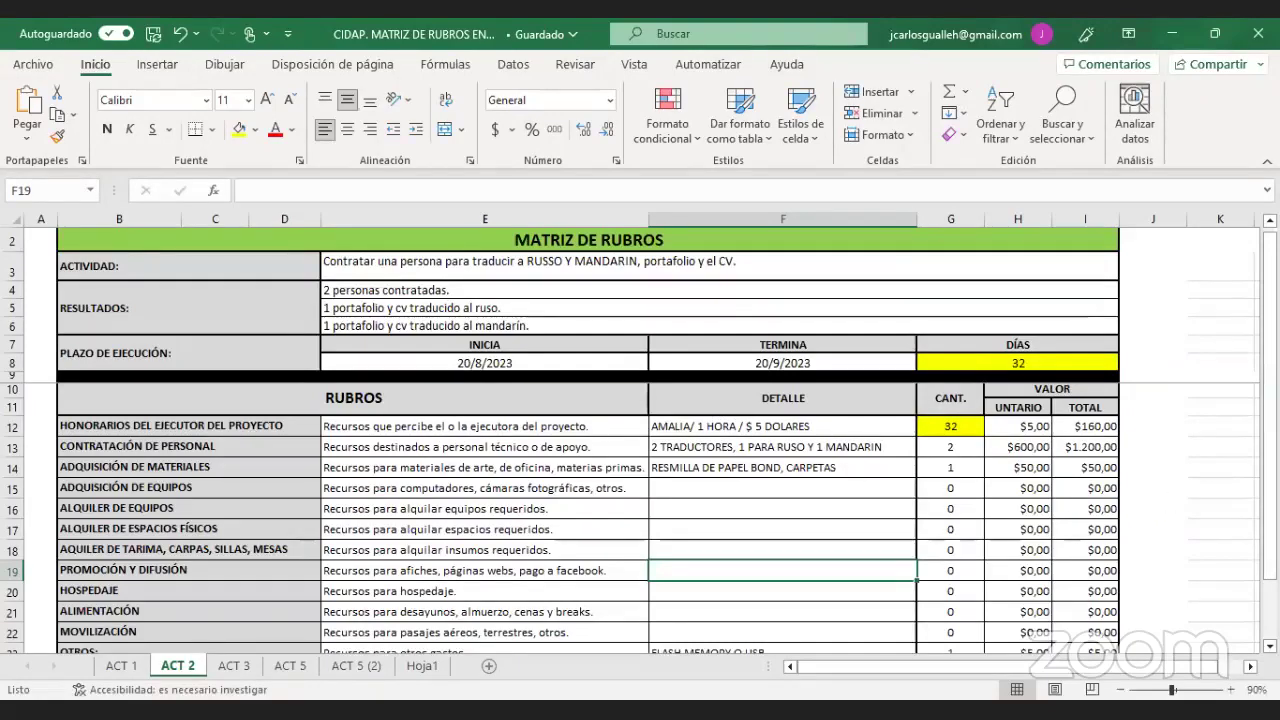
scroll(588, 518, down, 1)
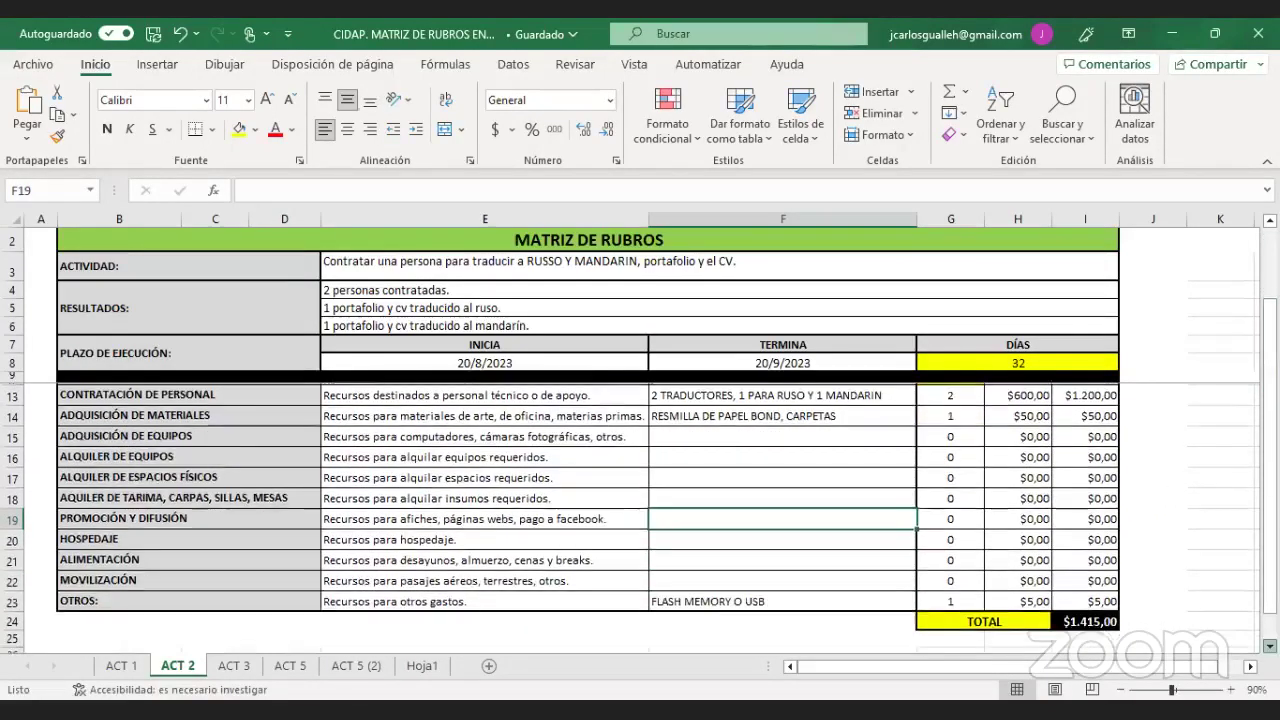
scroll(499, 495, down, 4)
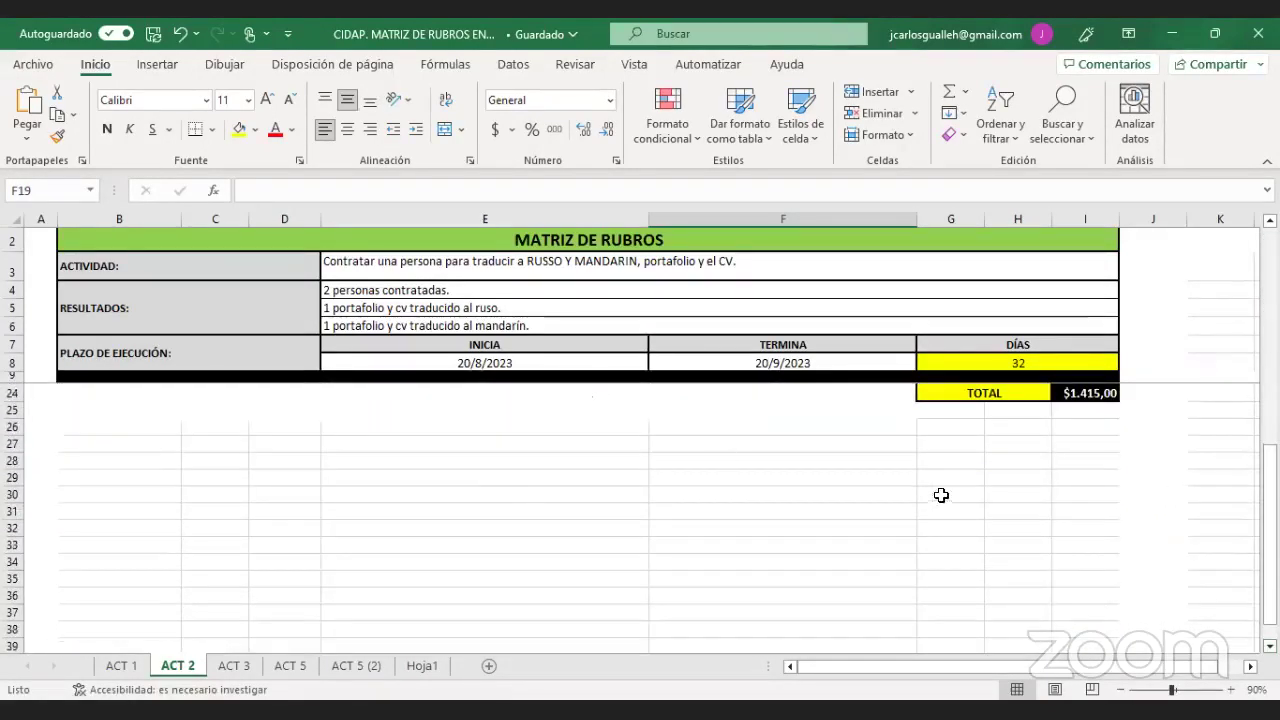
drag(1270, 534, 1270, 316)
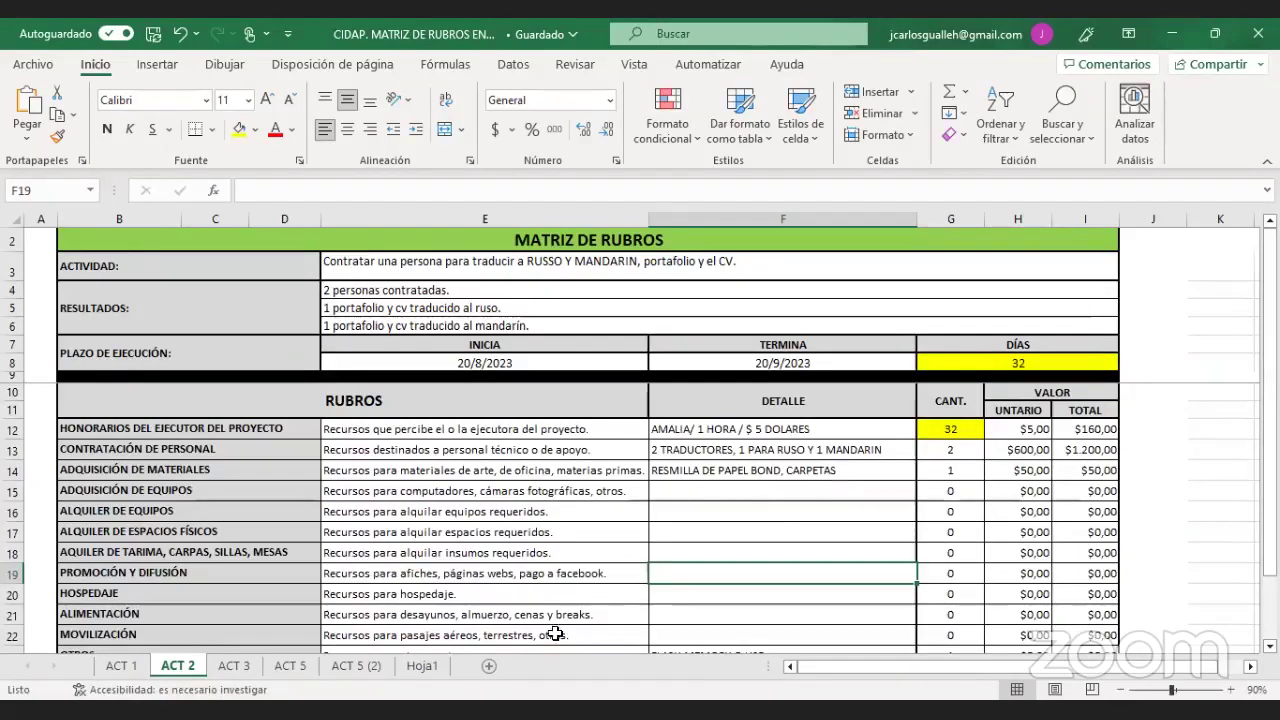
click(373, 667)
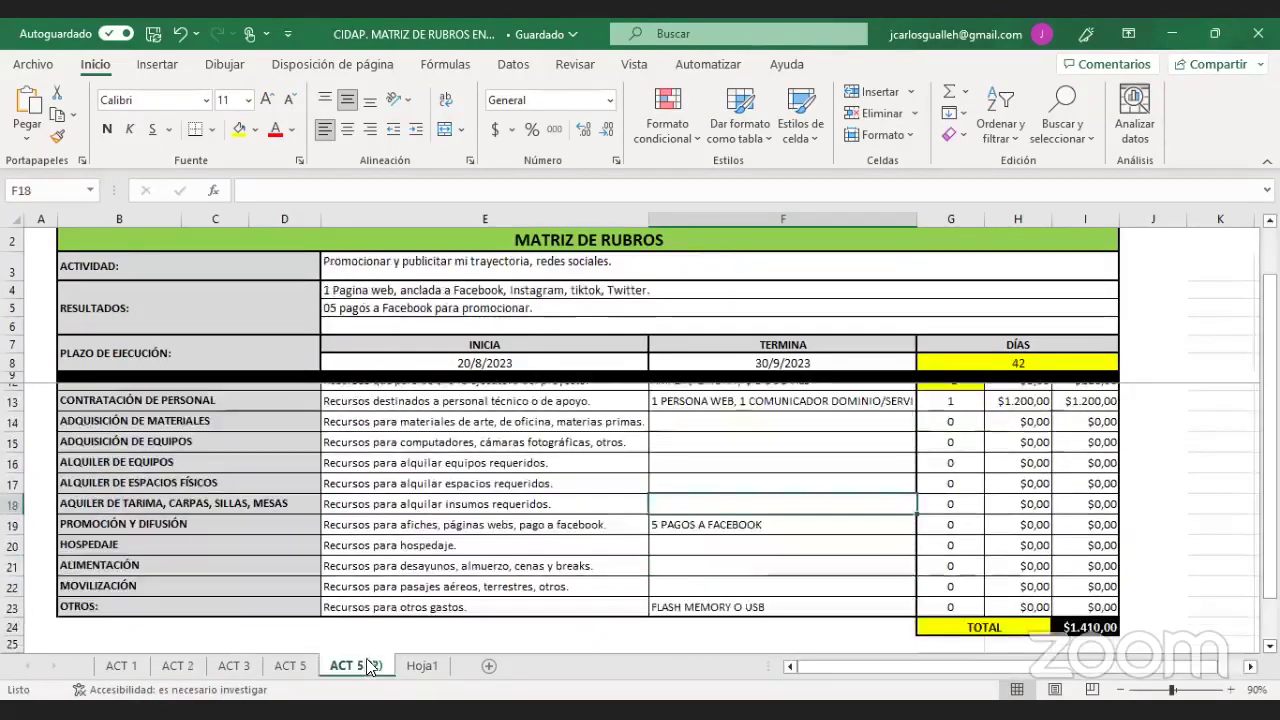
click(289, 666)
click(234, 666)
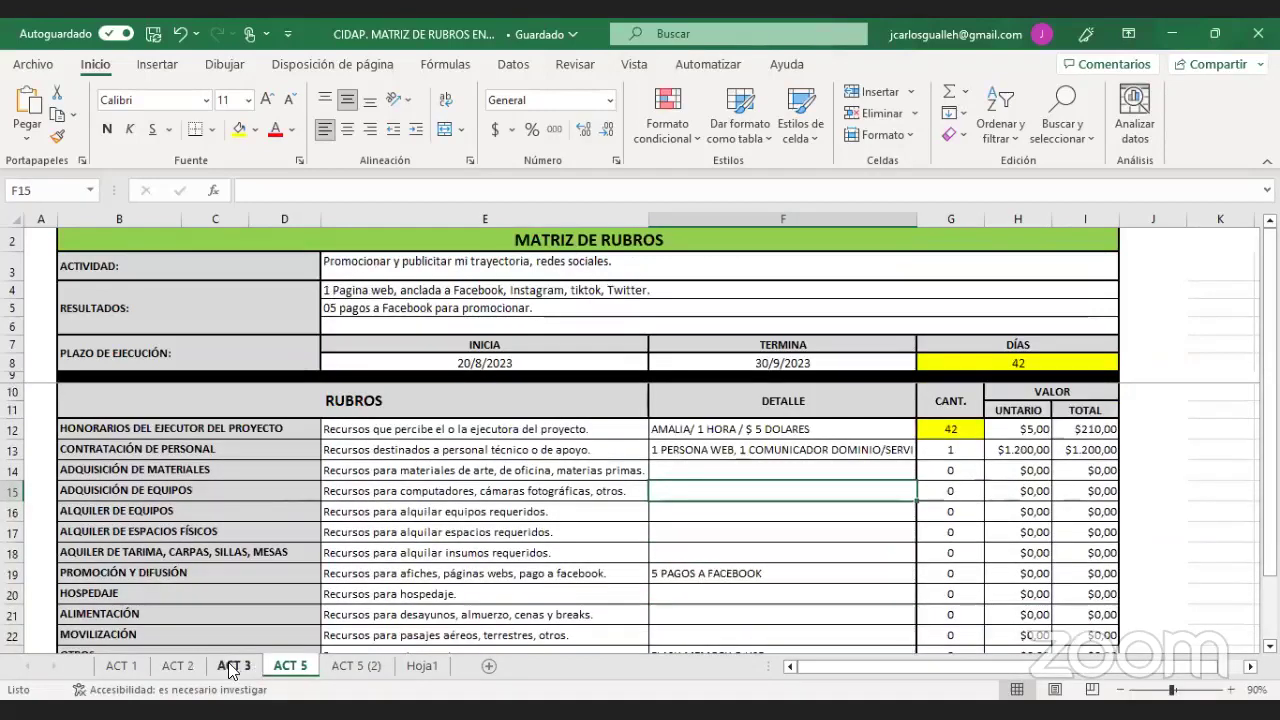
- Apply a thick outside border to cell F26, the raw-materials breakdown heading
click(1226, 558)
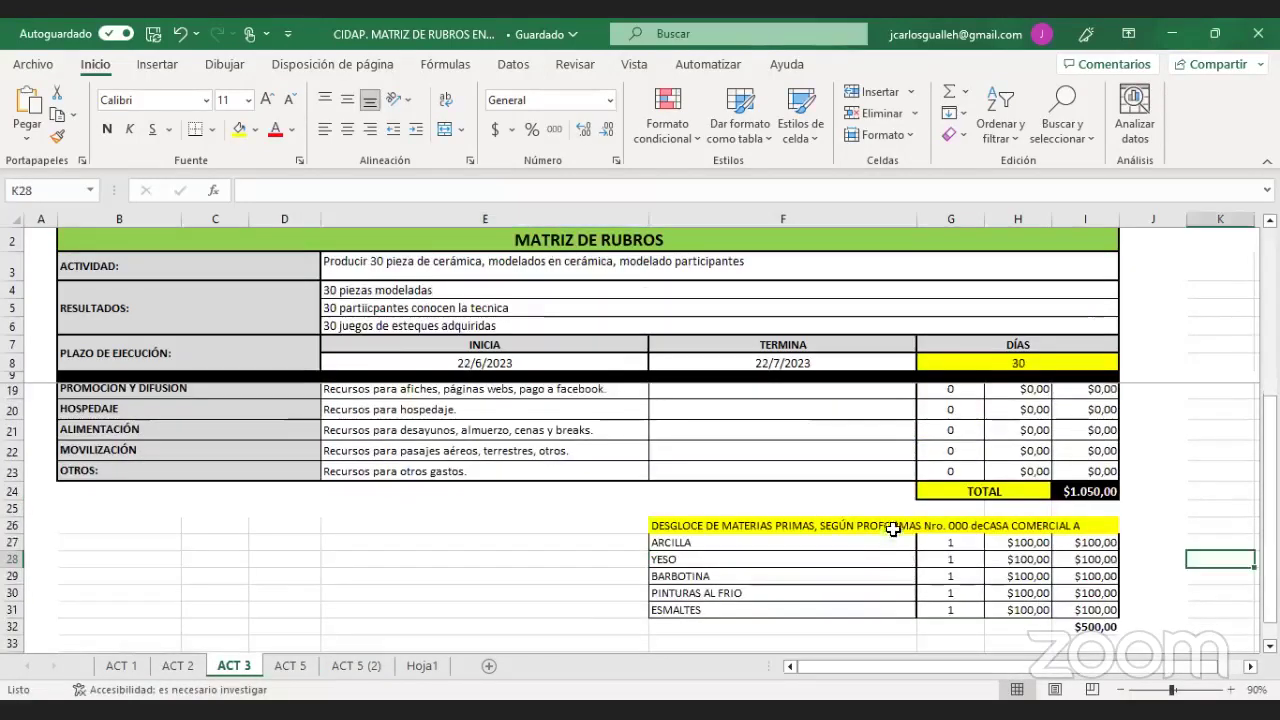
click(893, 522)
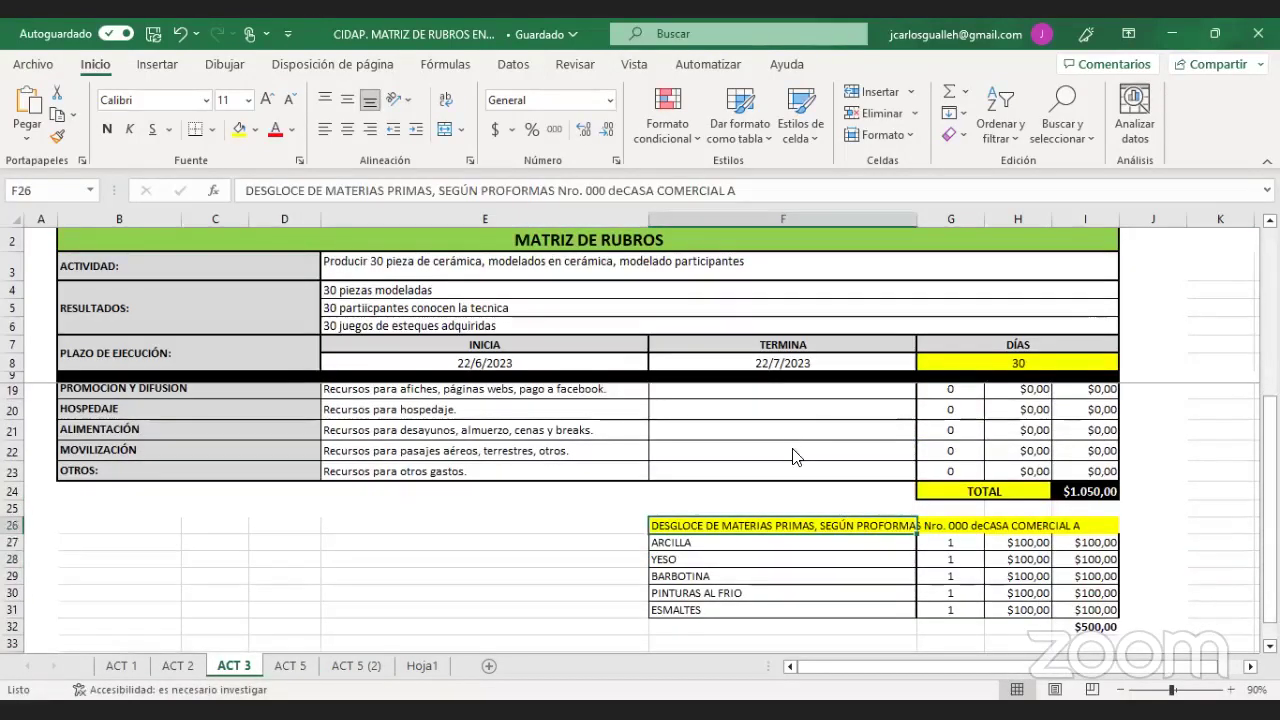
click(212, 129)
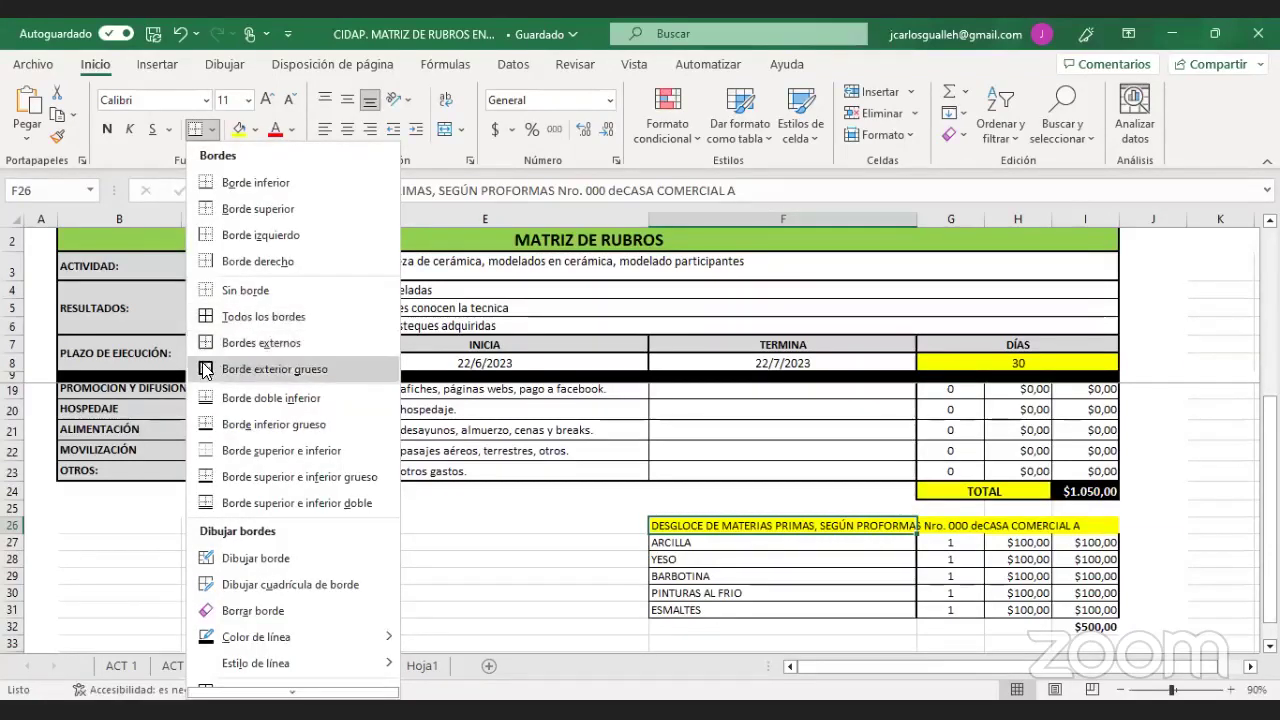
click(831, 569)
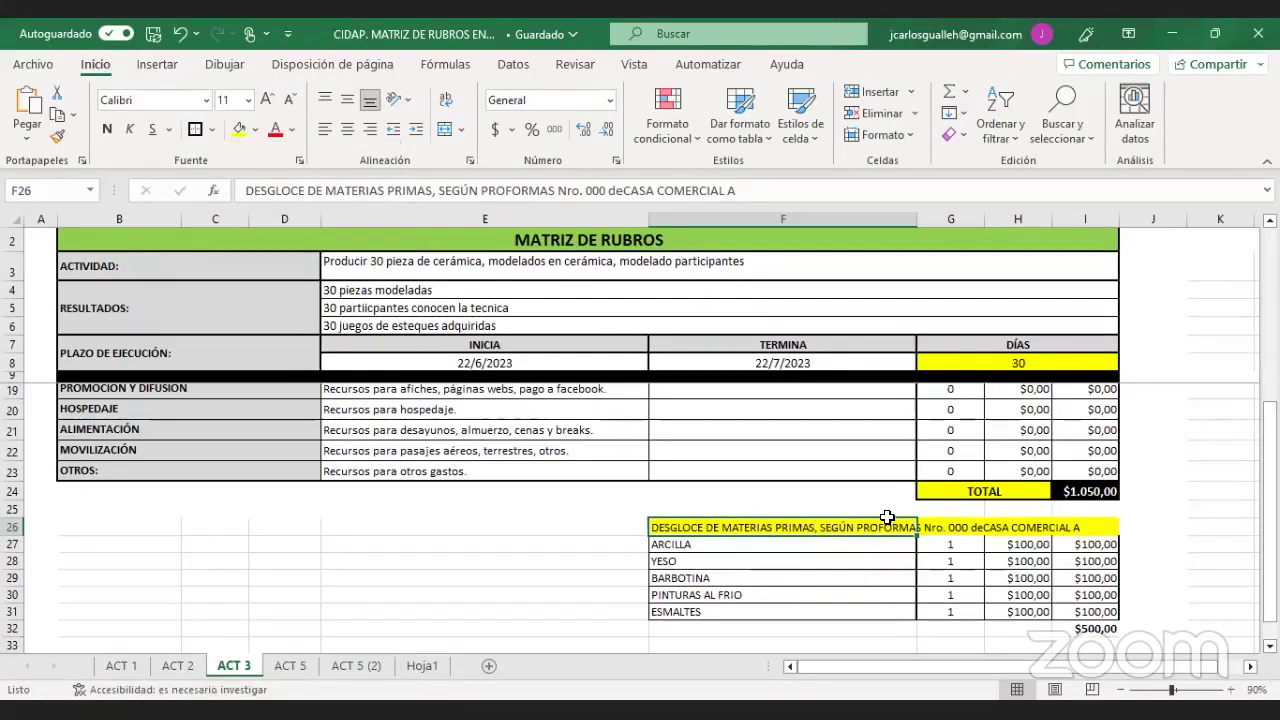
- Change the fill of the breakdown heading row, cells F26 to I26, to standard light blue
drag(823, 529, 1083, 528)
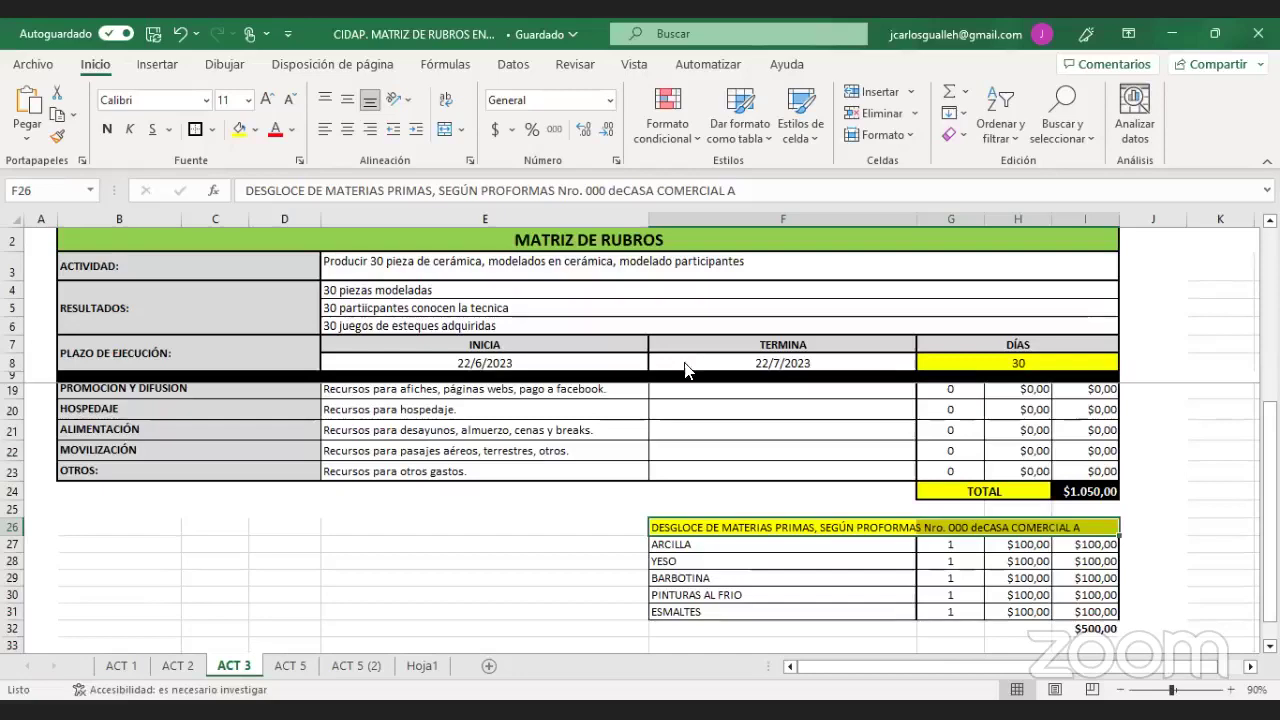
click(255, 129)
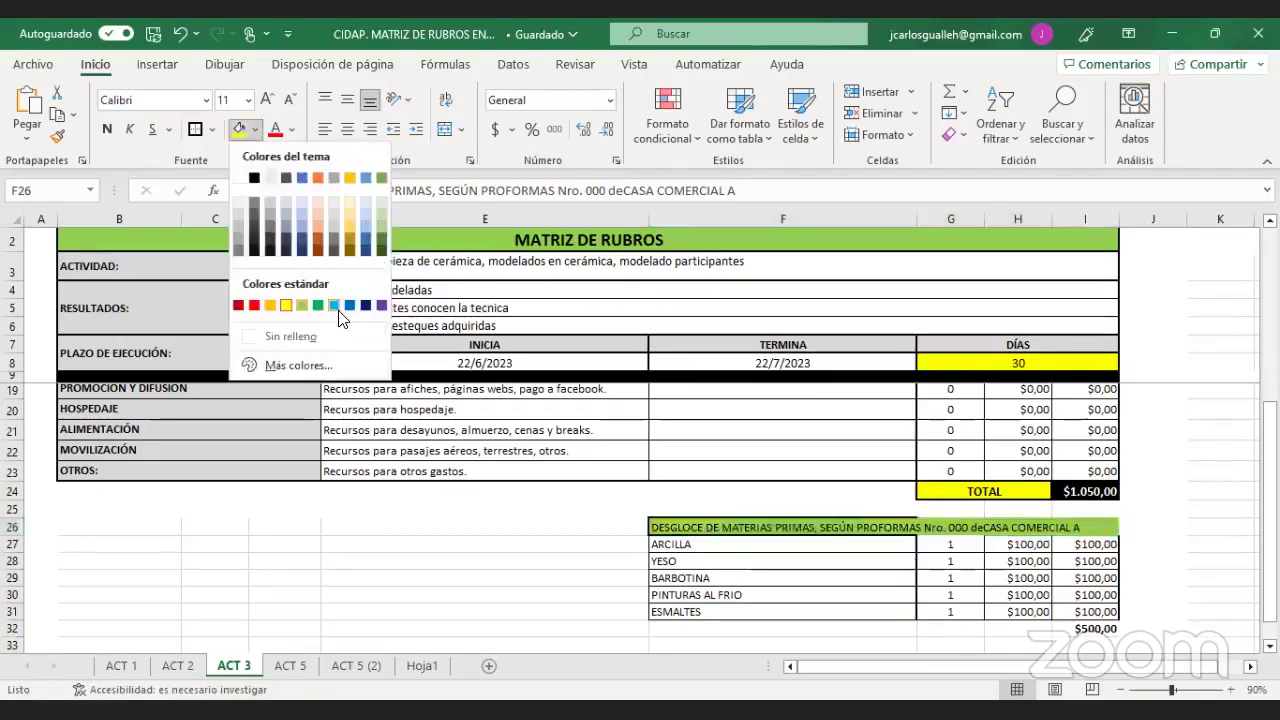
click(1168, 499)
- Fill H14, the unit value of ADQUISICIÓN DE MATERIALES, with the same light blue as the breakdown heading
scroll(1040, 428, up, 3)
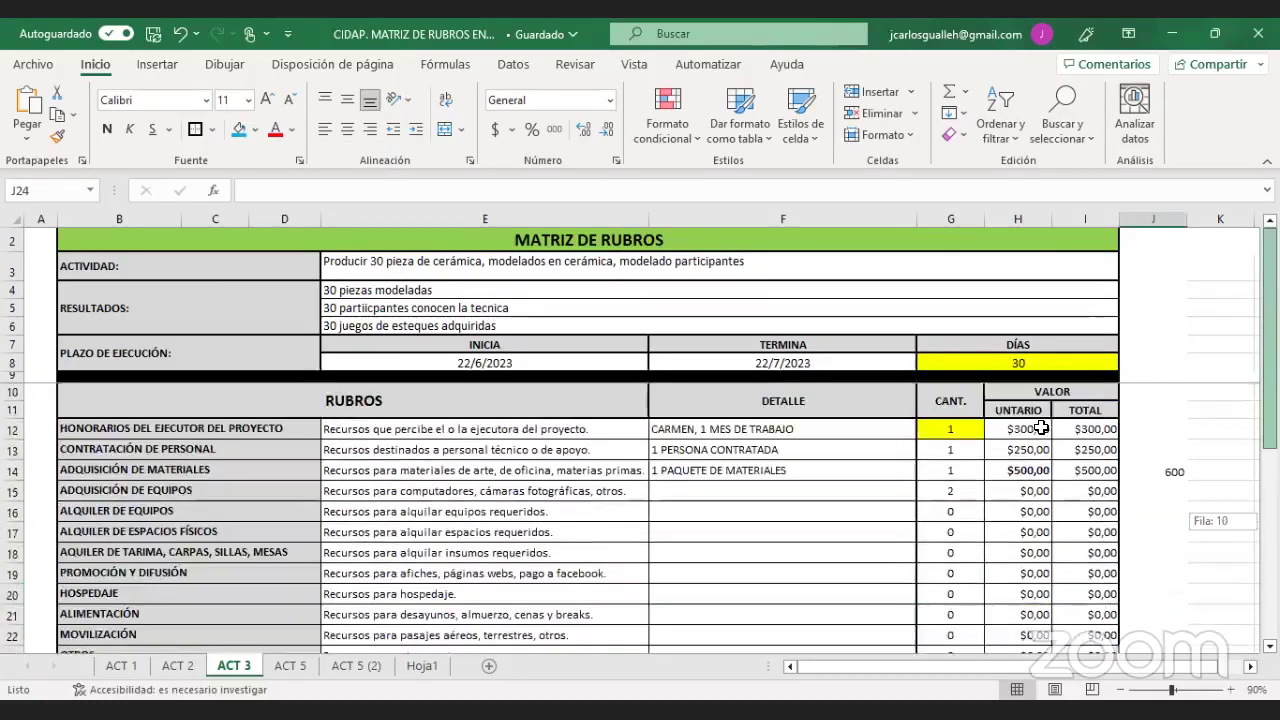
click(1018, 470)
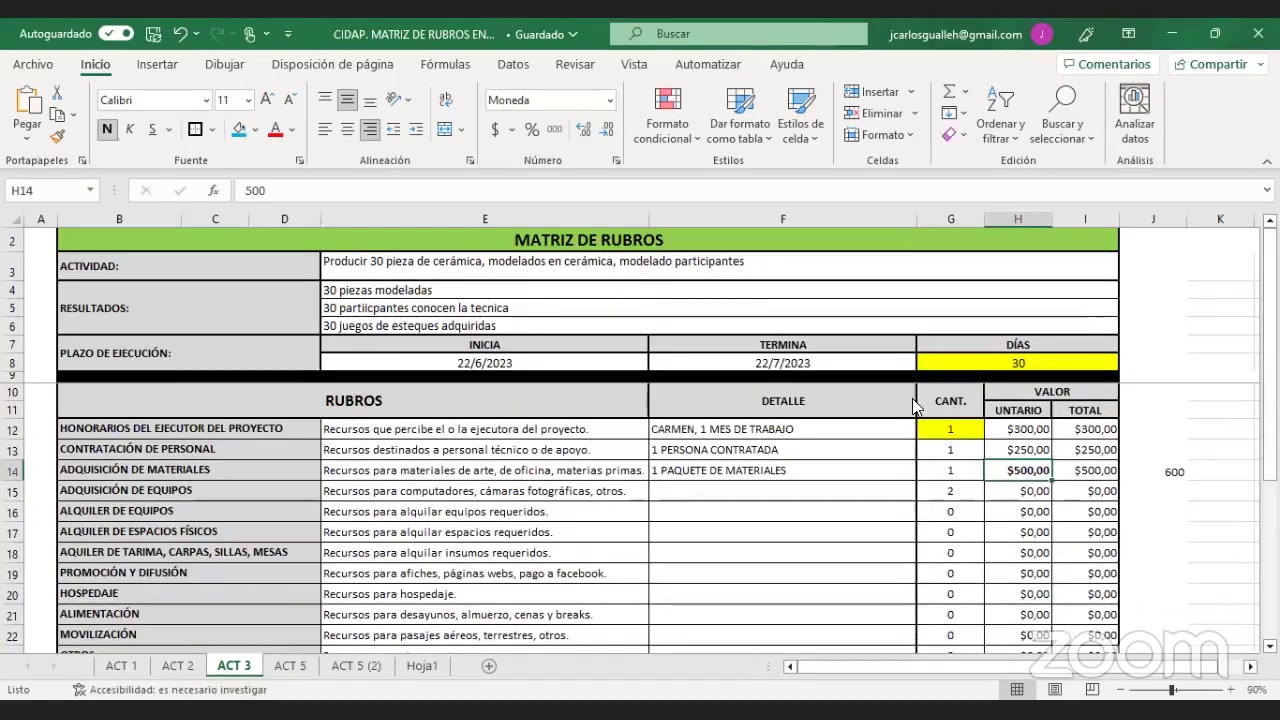
key(F4)
click(1215, 541)
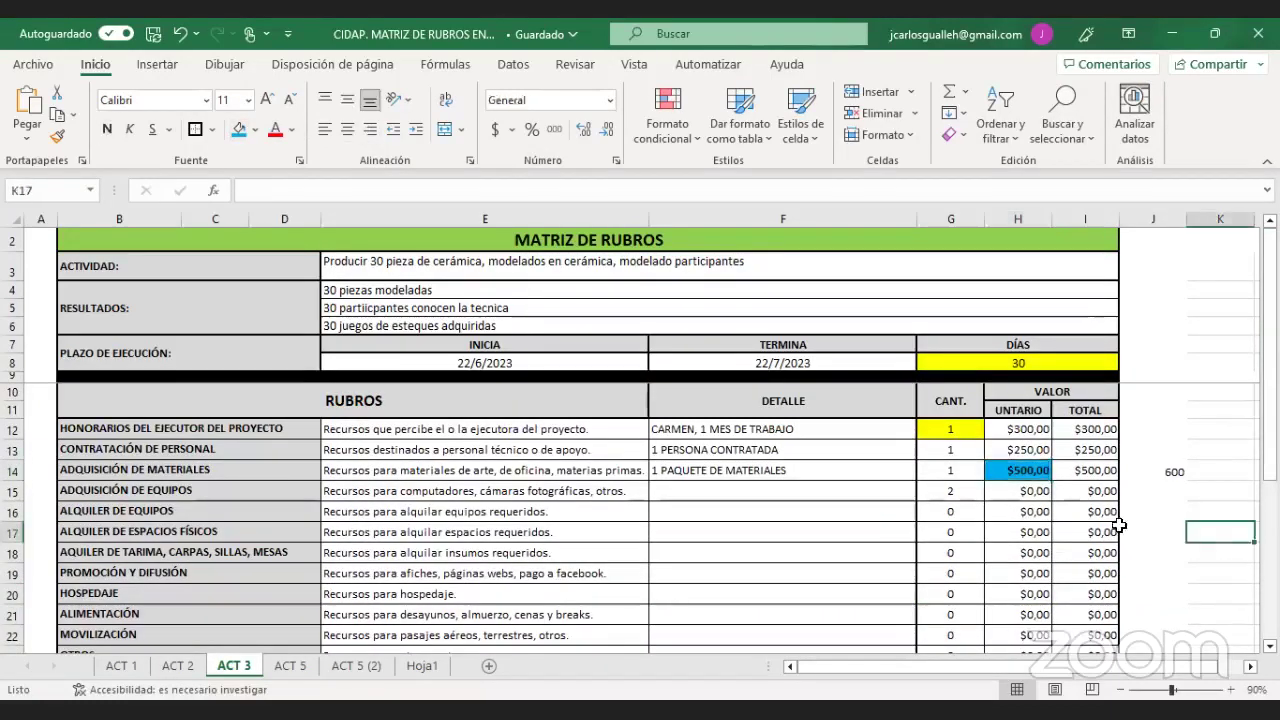
drag(1270, 408, 1270, 448)
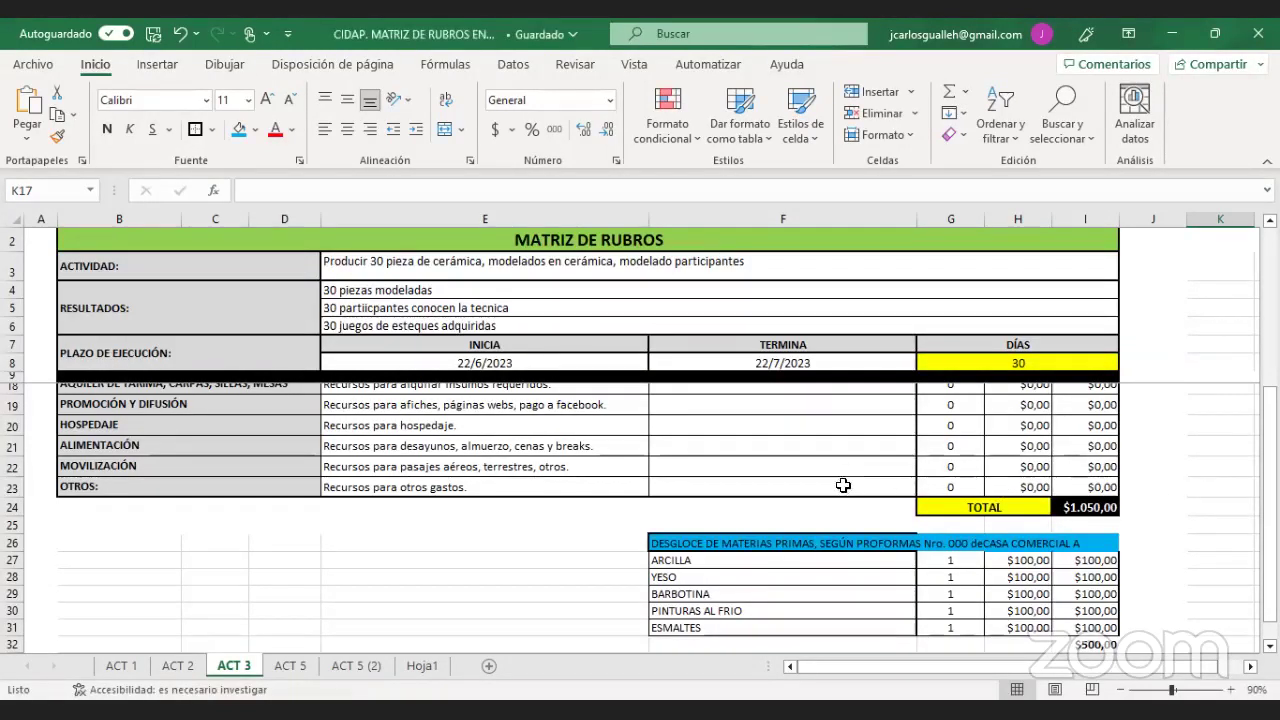
click(1143, 563)
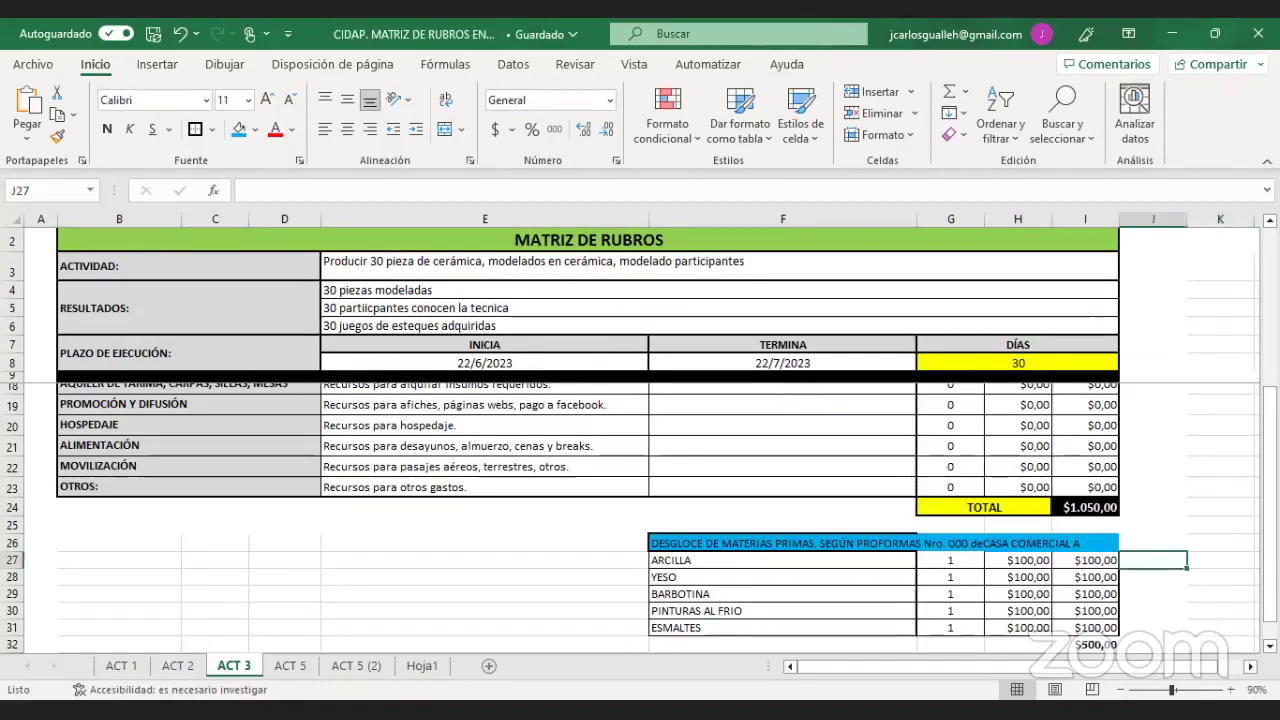
scroll(1180, 560, up, 3)
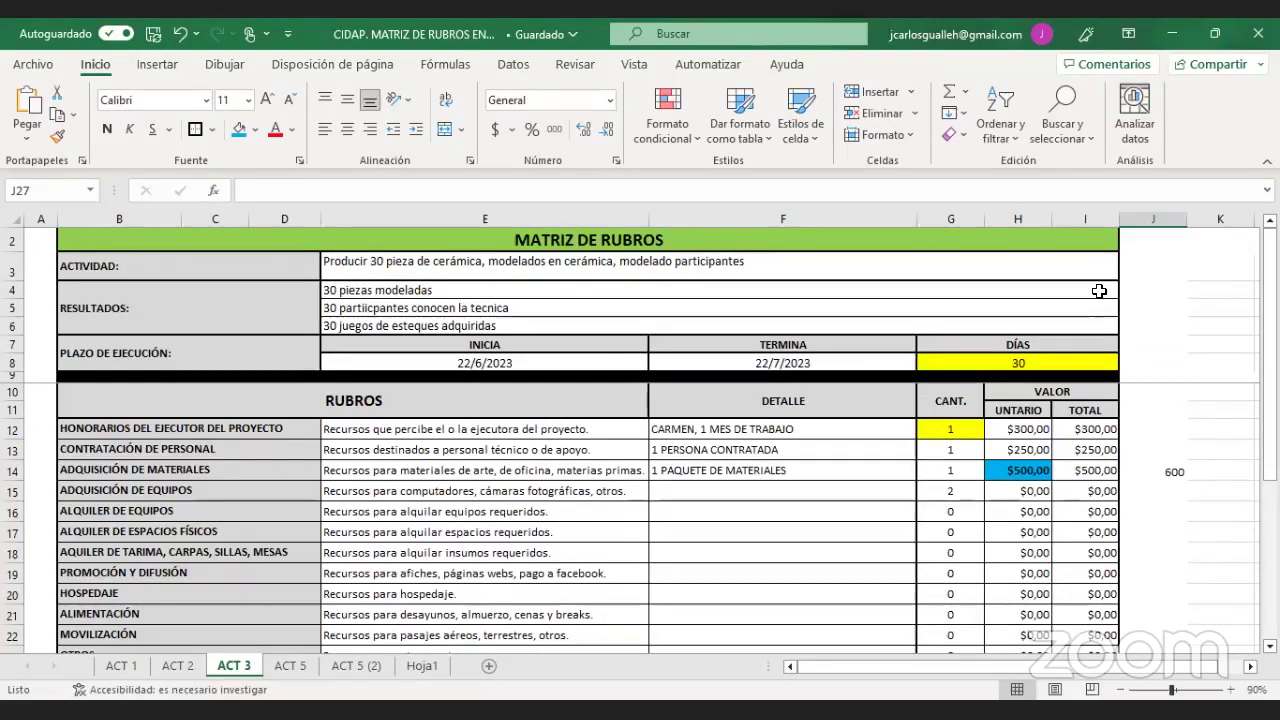
click(753, 569)
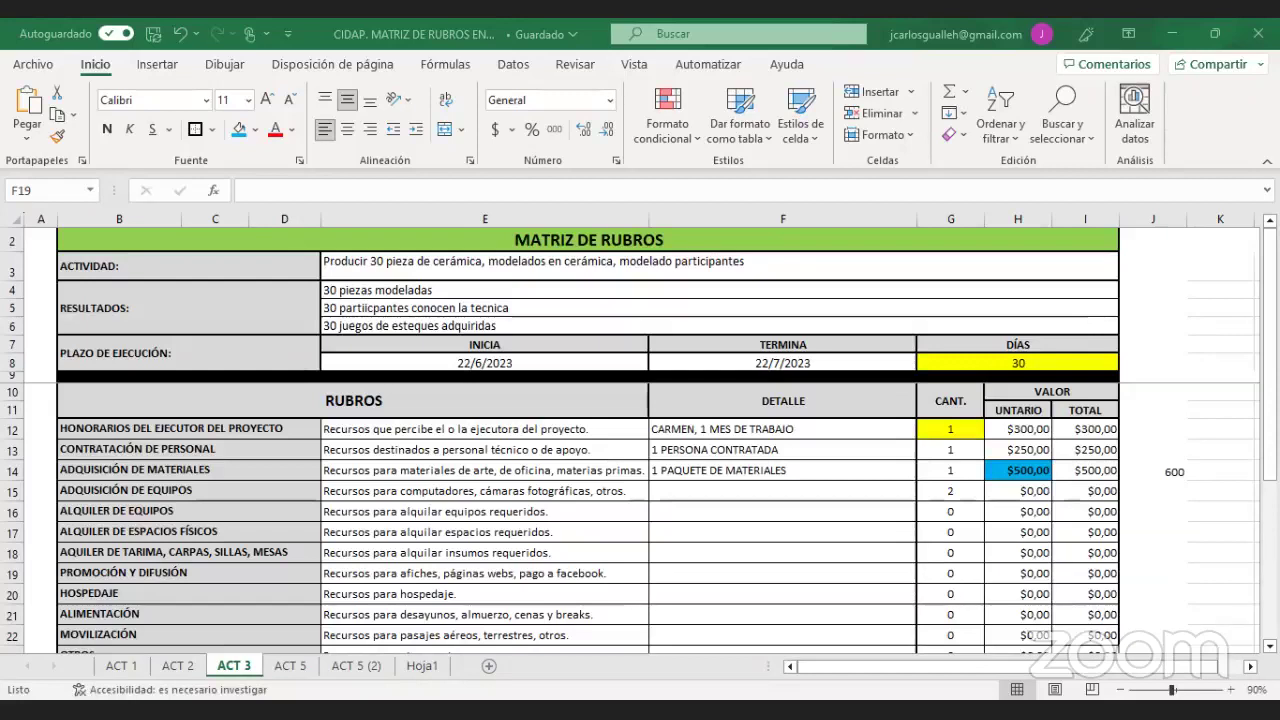
click(789, 580)
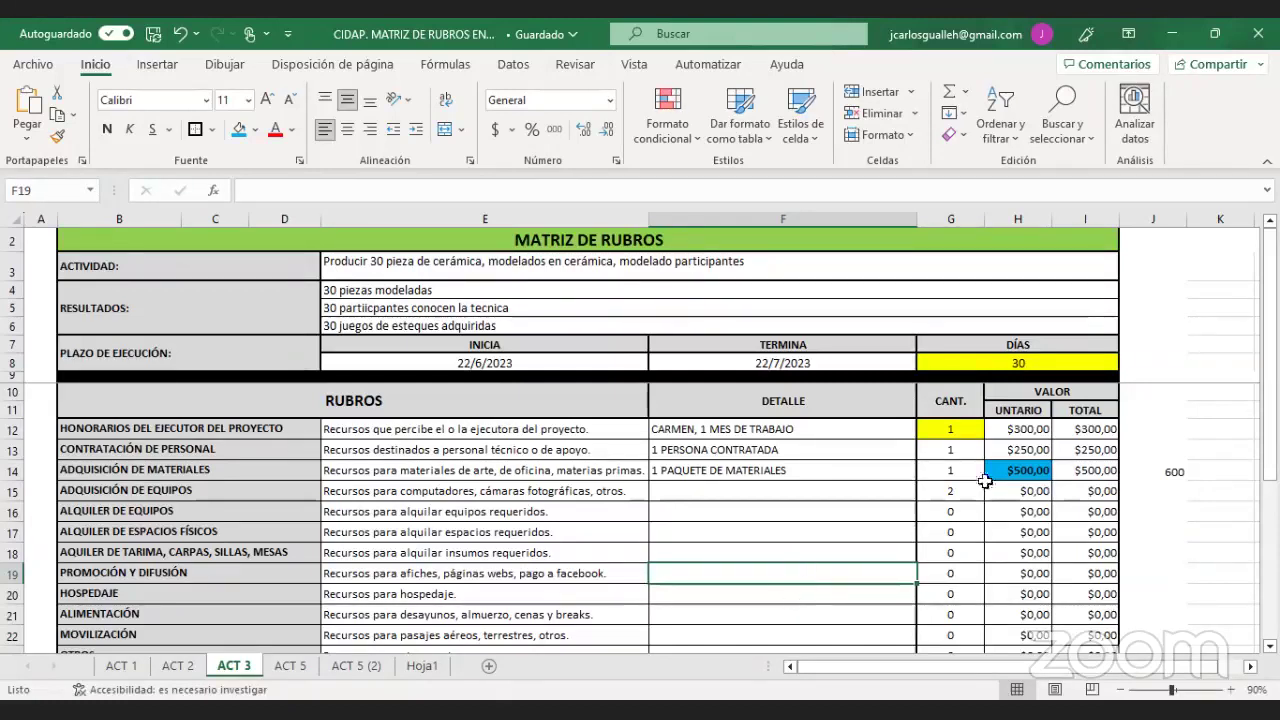
click(1018, 429)
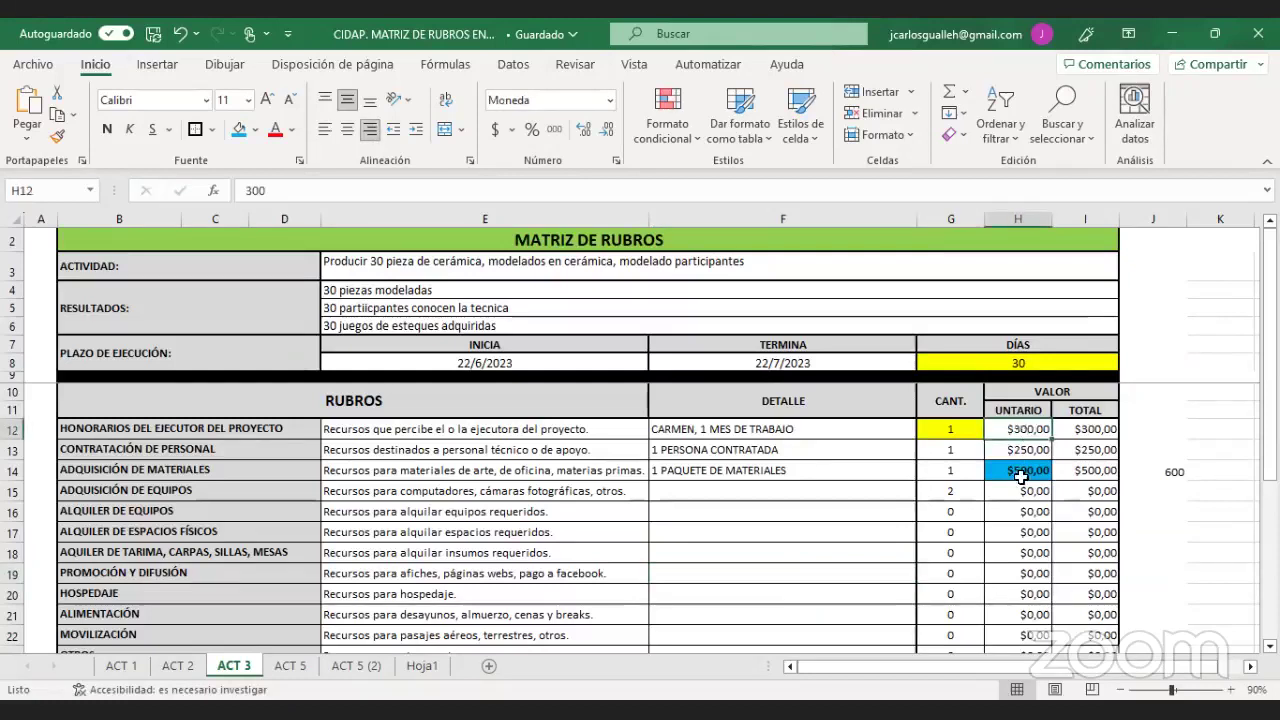
click(748, 518)
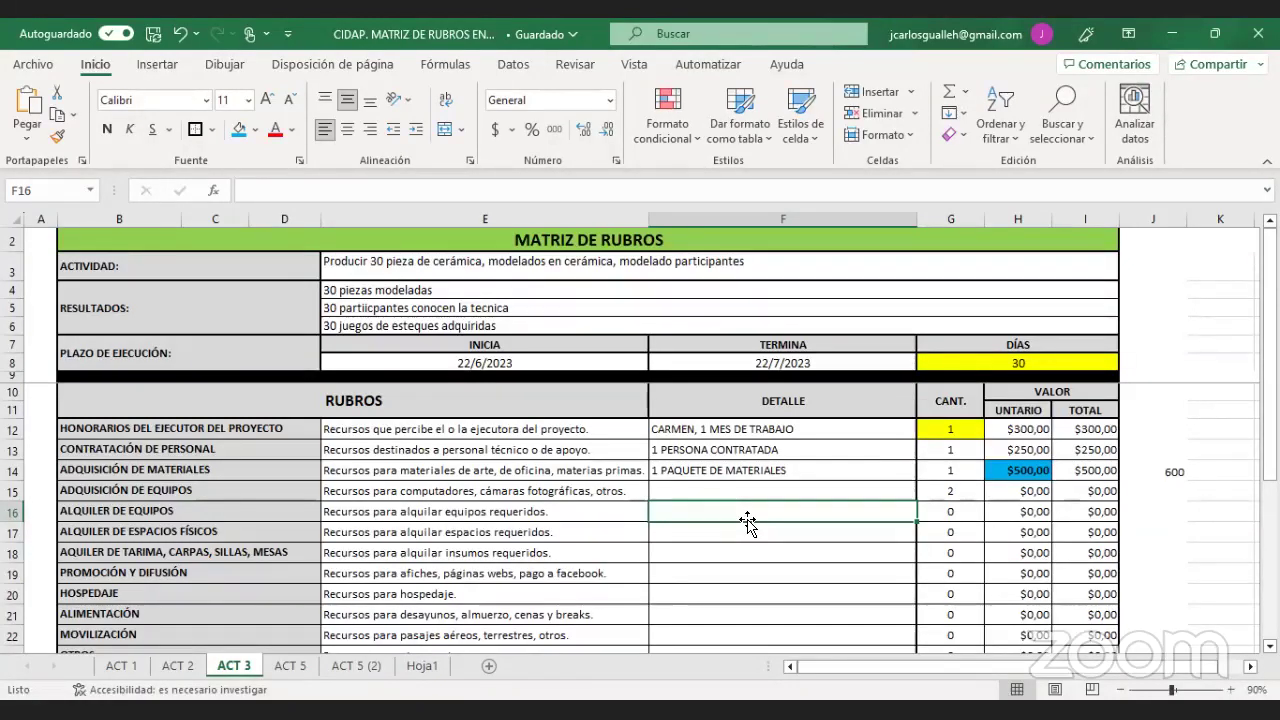
- Review the RUBROS categories one by one, from HONORARIOS DEL EJECUTOR DEL PROYECTO to OTROS, including HOSPEDAJE and ALIMENTACIÓN
click(108, 448)
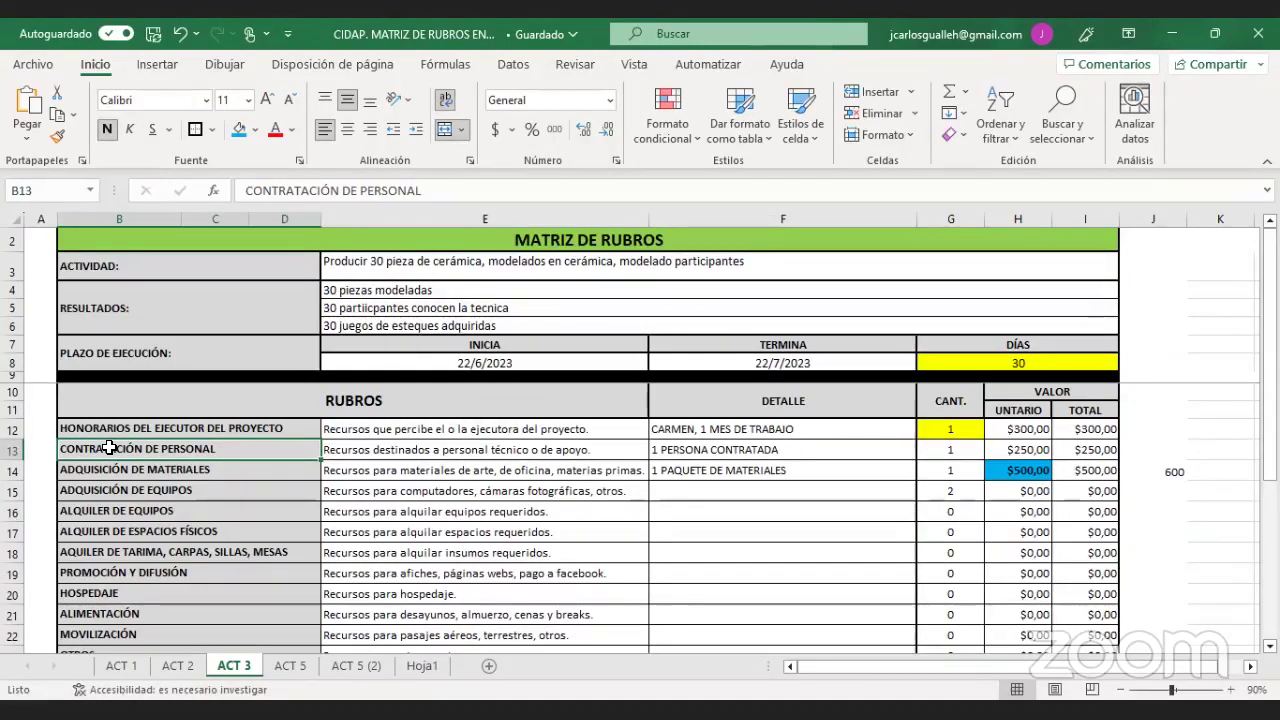
key(Down)
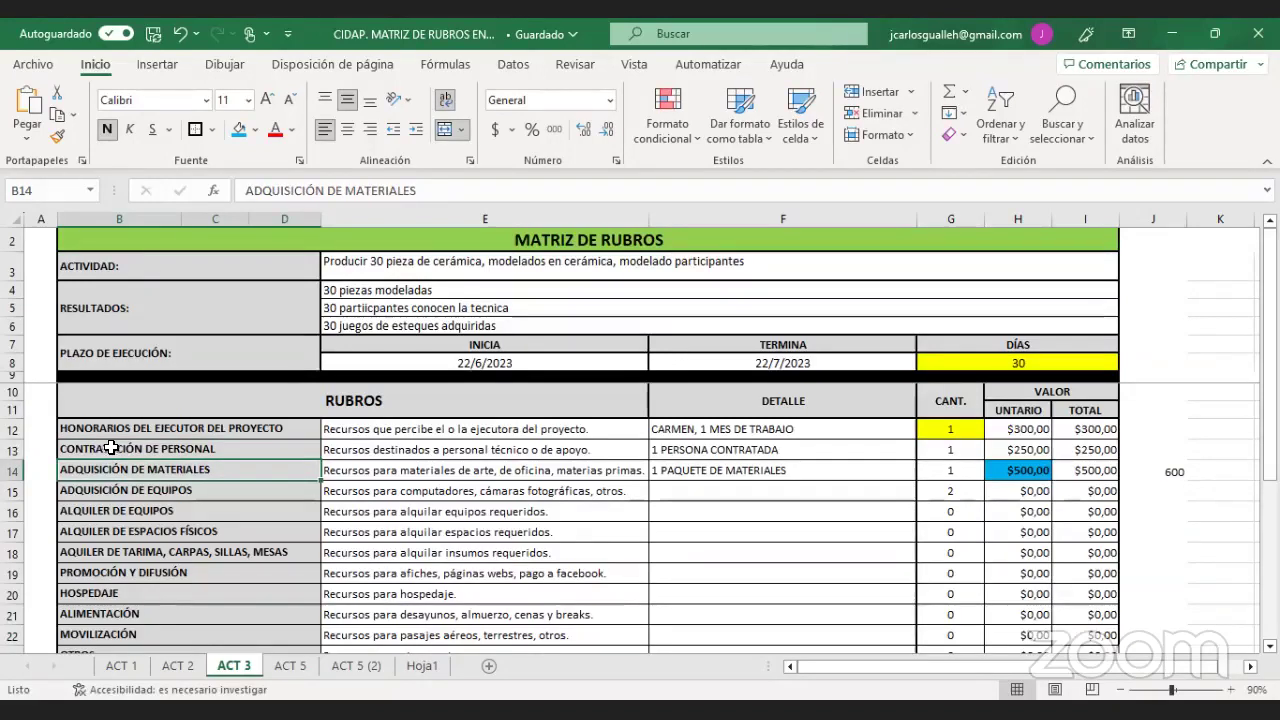
click(143, 428)
key(Down)
key(Down)
key(Down)
key(Down)
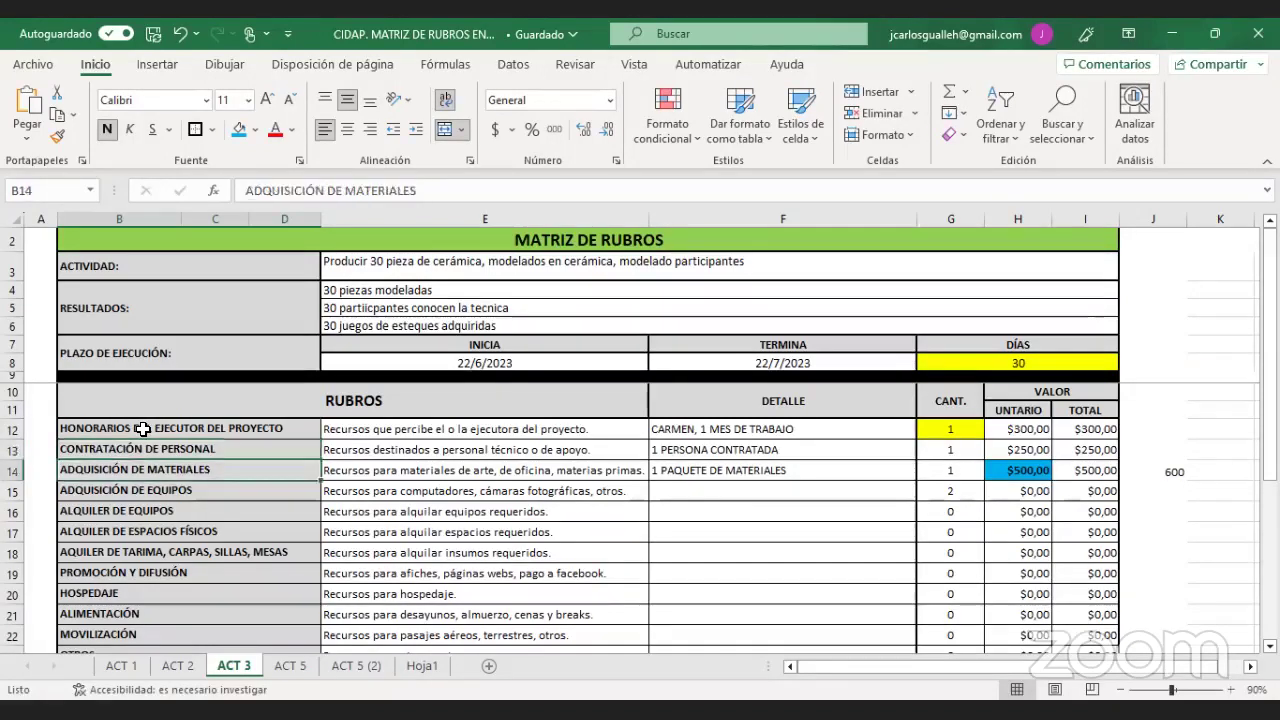
key(Down)
key(Down)
key(Down)
key(Down)
key(Down)
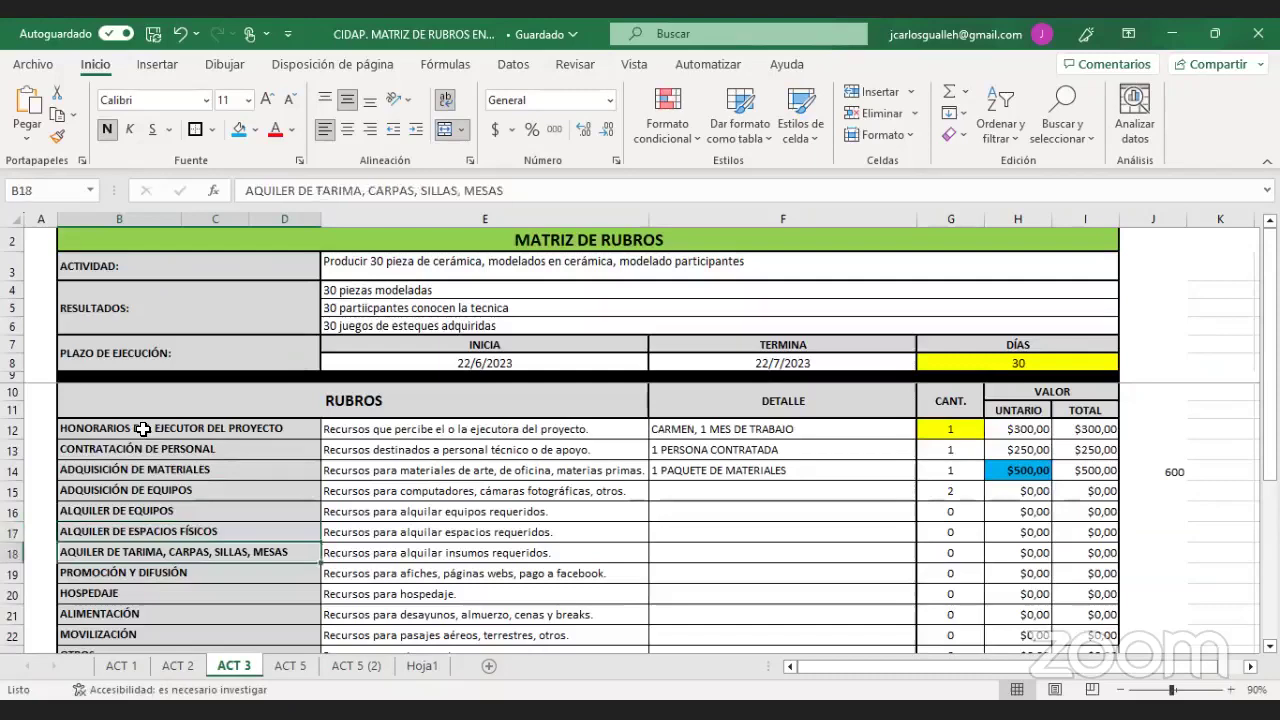
key(Down)
key(Down)
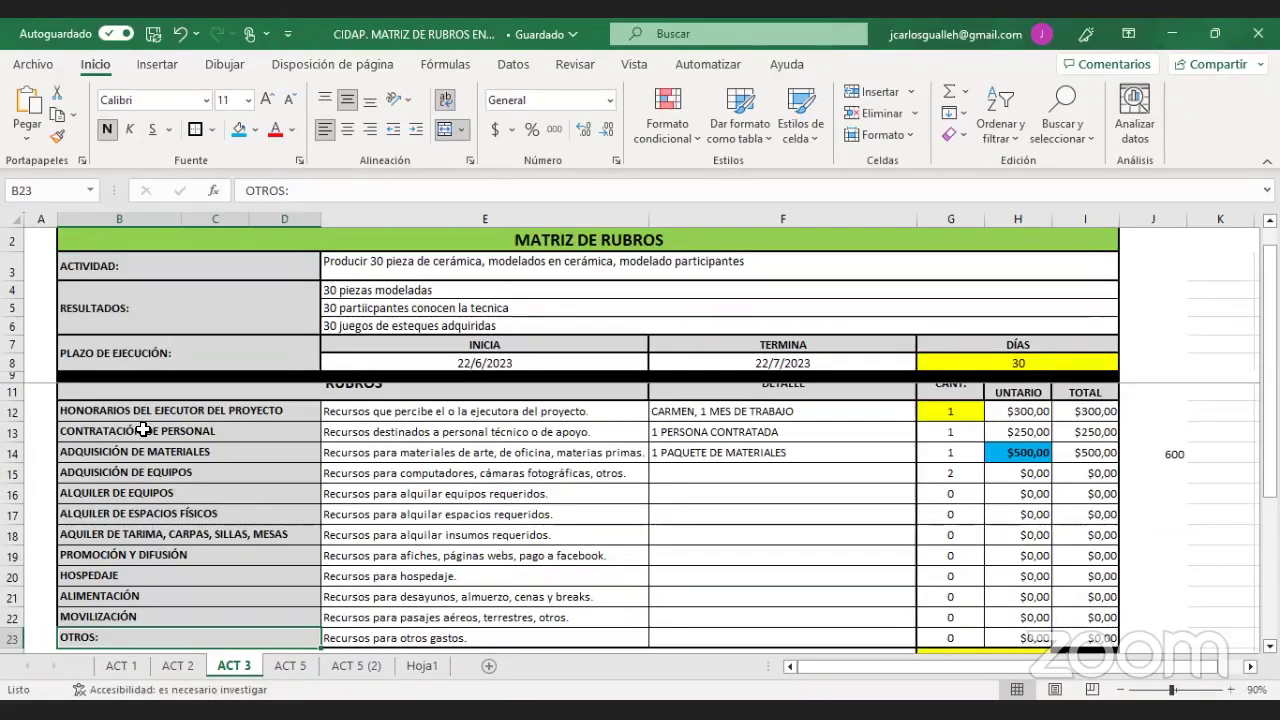
click(107, 577)
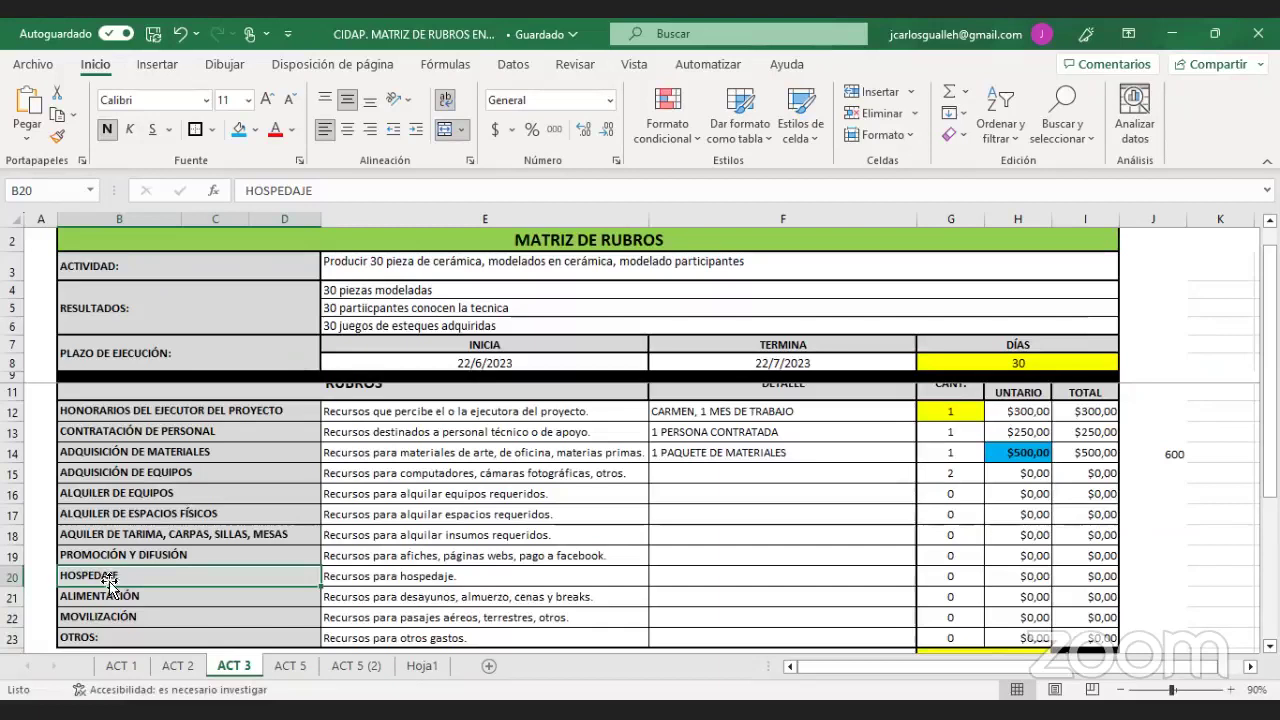
click(139, 592)
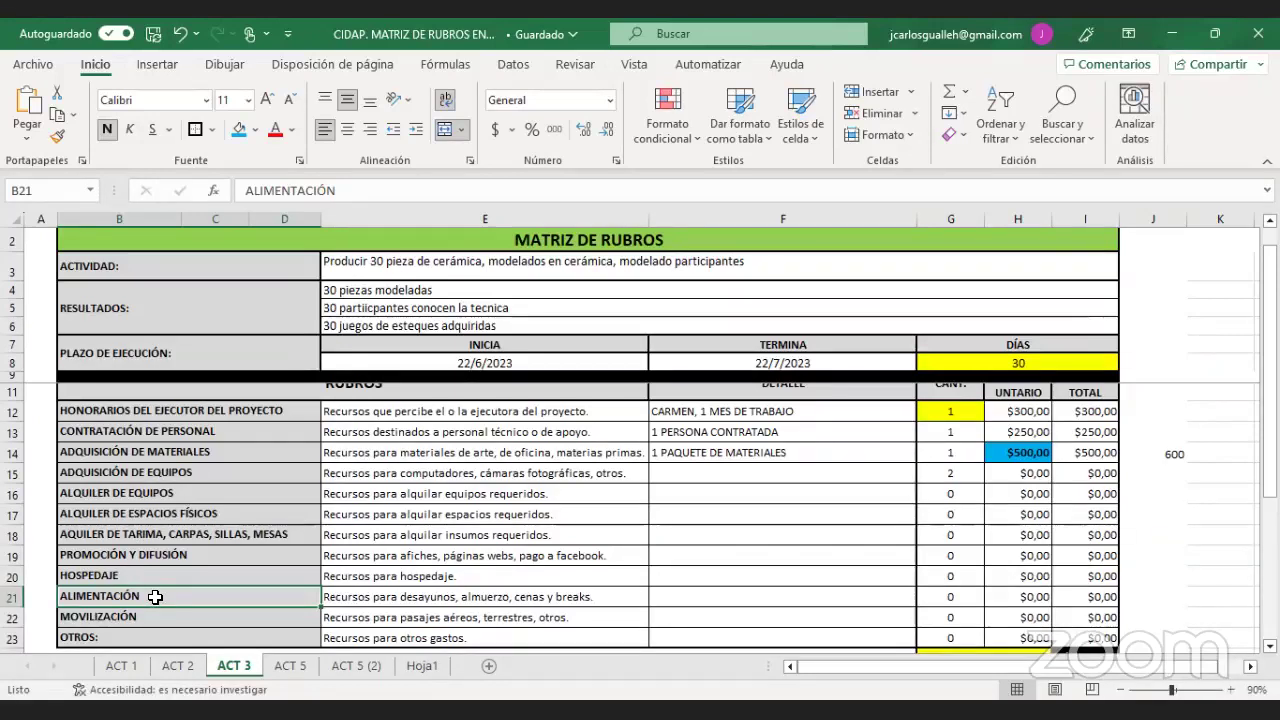
click(743, 530)
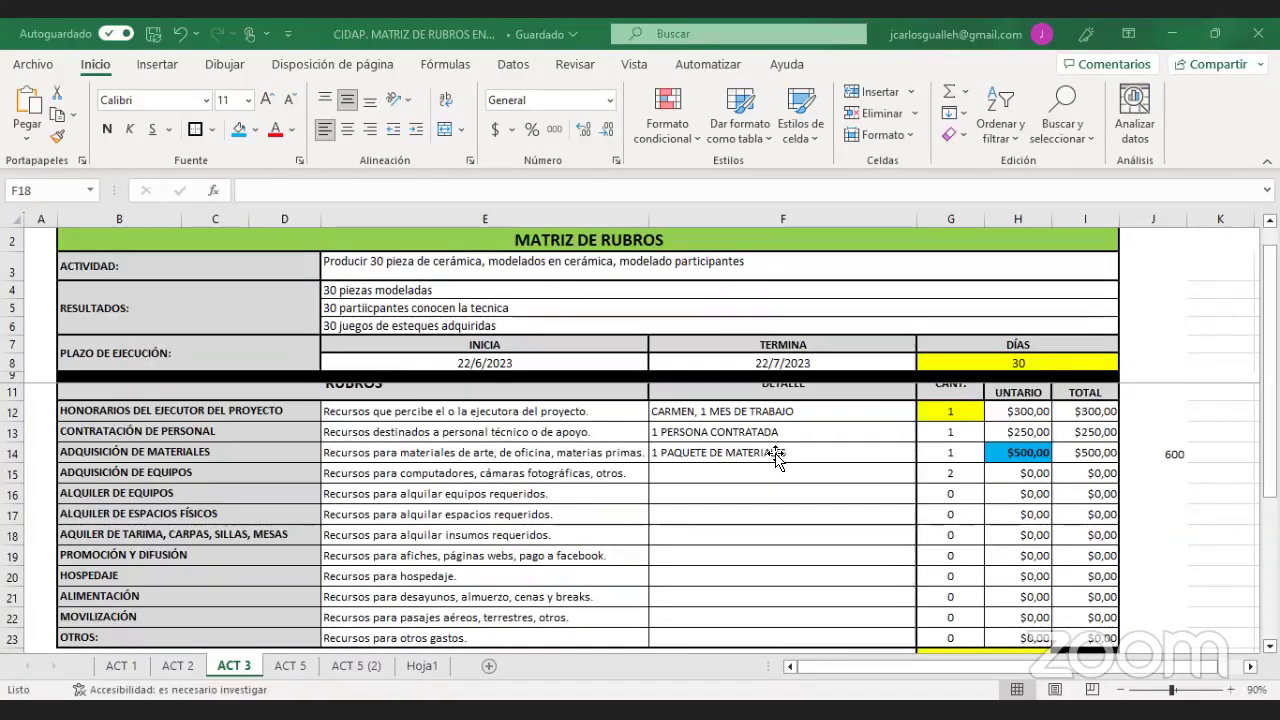
click(770, 531)
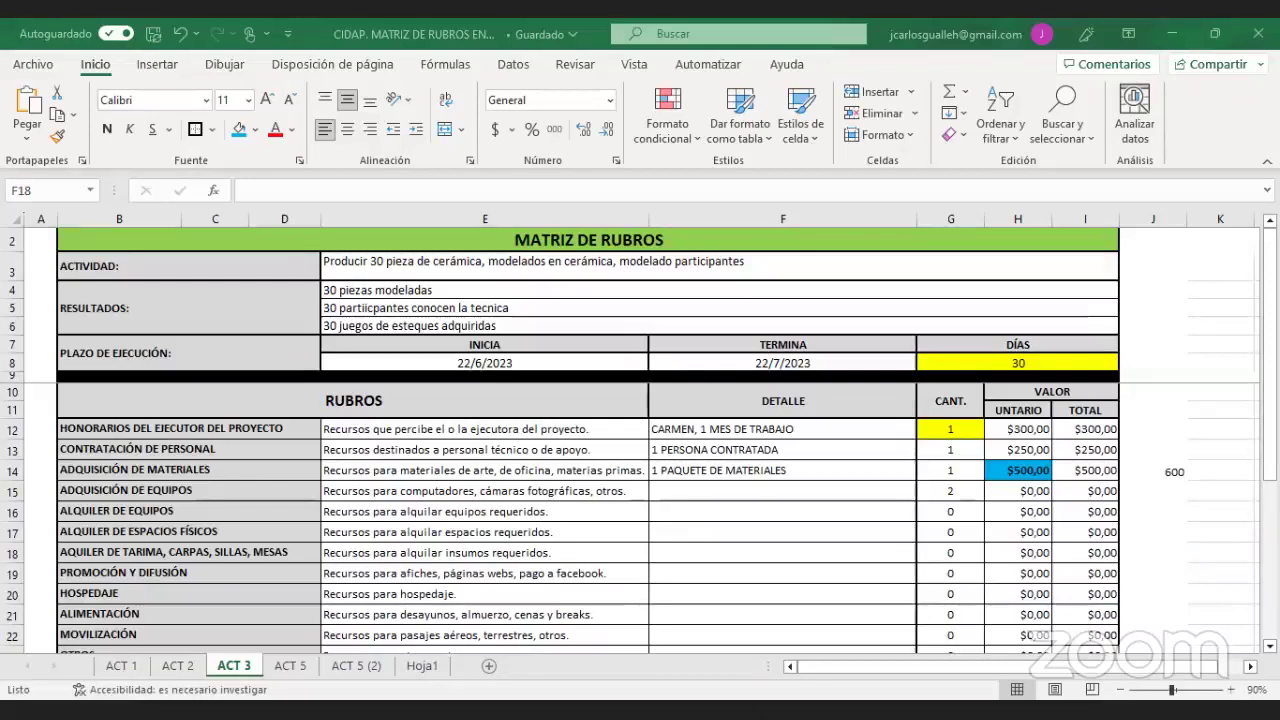
click(803, 529)
key(Down)
key(Down)
key(Down)
key(Down)
key(Down)
key(Down)
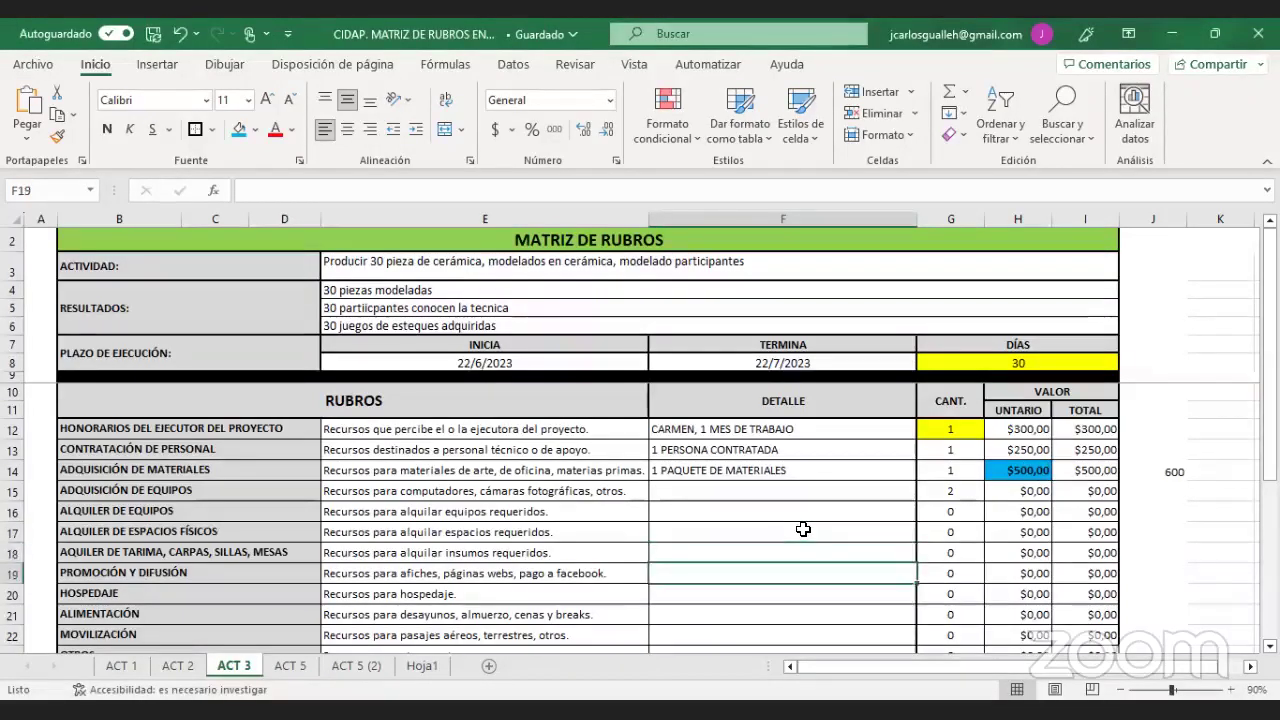
- Review the RUBROS rows down to the raw-materials breakdown heading, including the executor's fee and contracted personnel categories
key(Down)
key(Down)
key(Down)
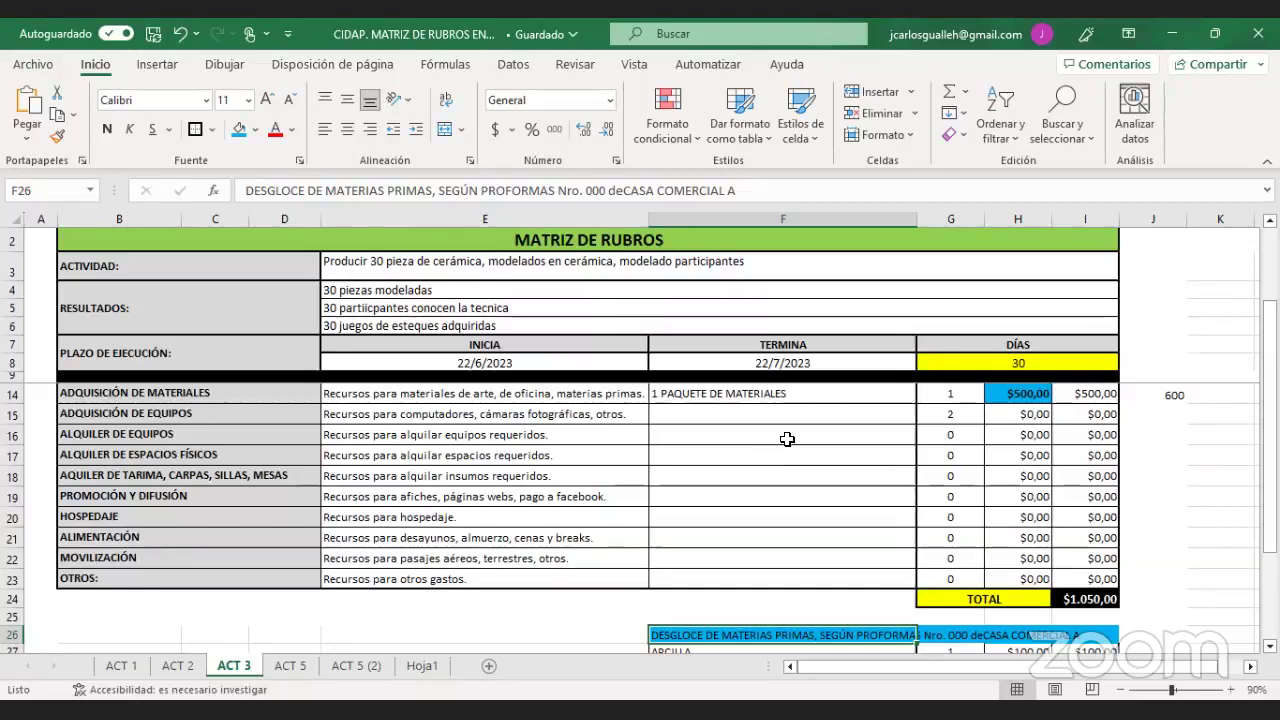
click(787, 439)
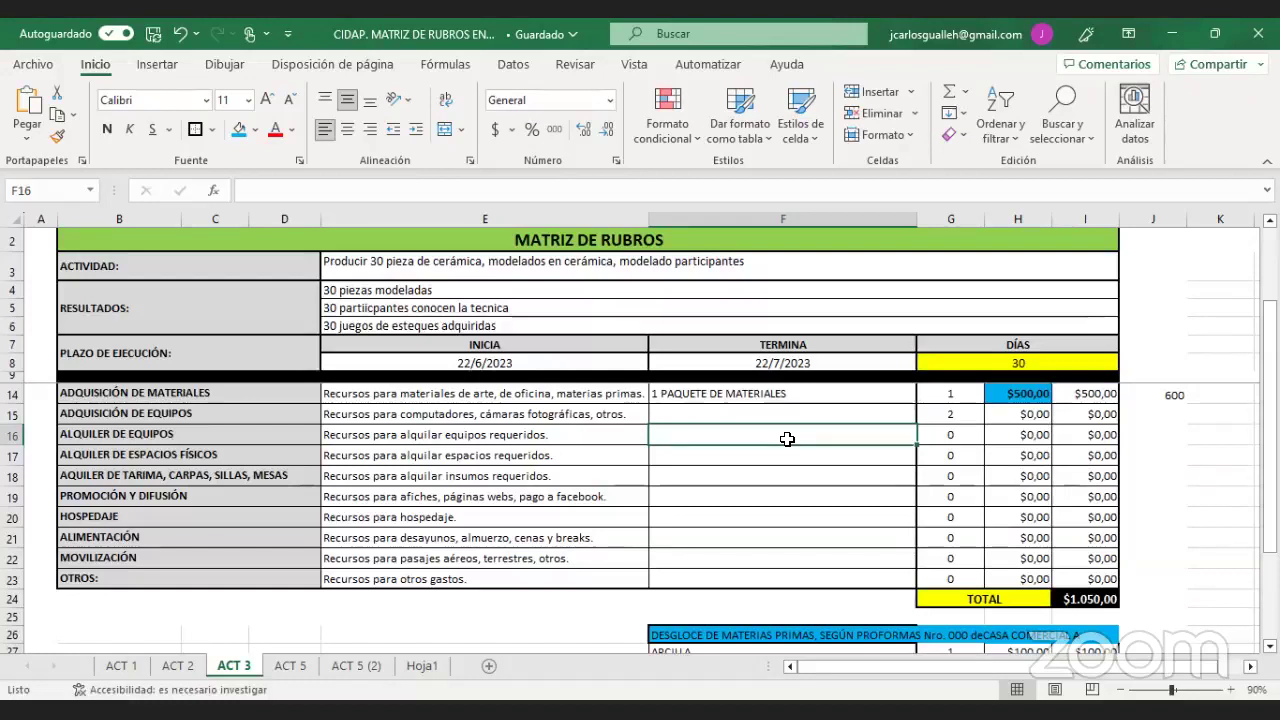
click(745, 545)
key(Up)
key(Up)
key(Up)
key(Up)
key(Up)
key(Up)
key(Up)
key(Up)
key(Up)
key(Up)
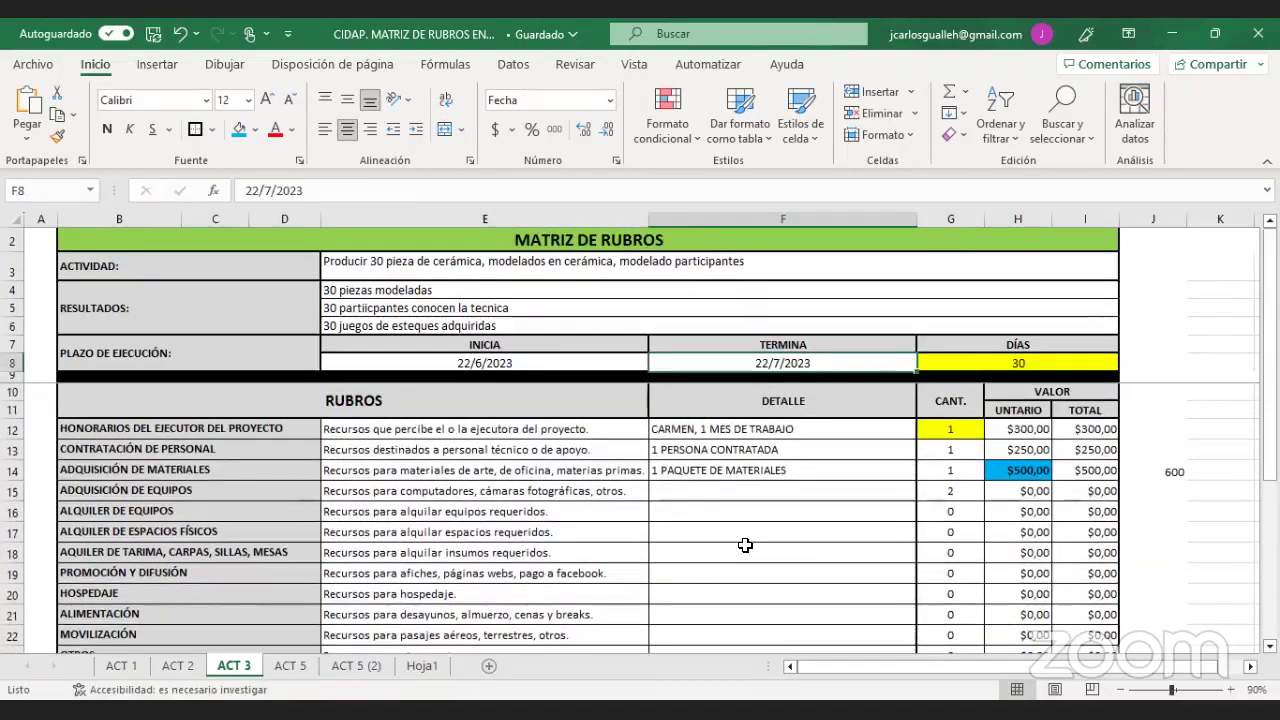
click(1029, 430)
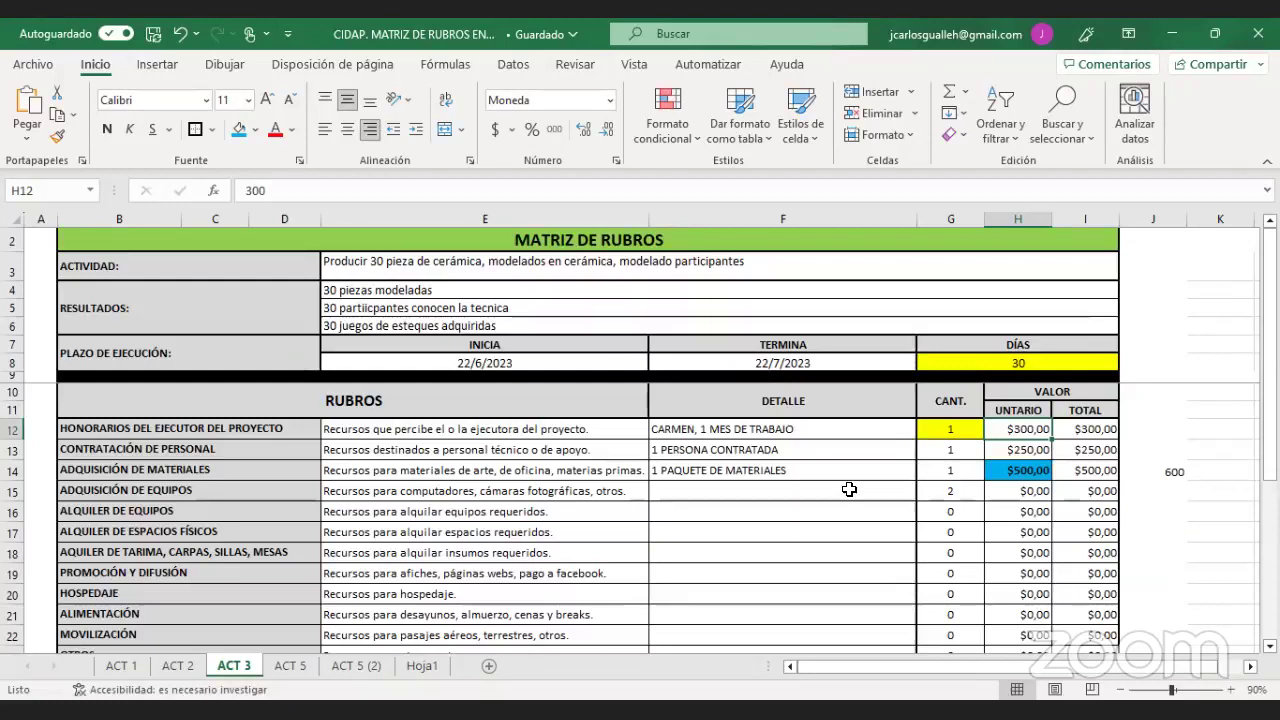
click(249, 436)
shift+click(247, 448)
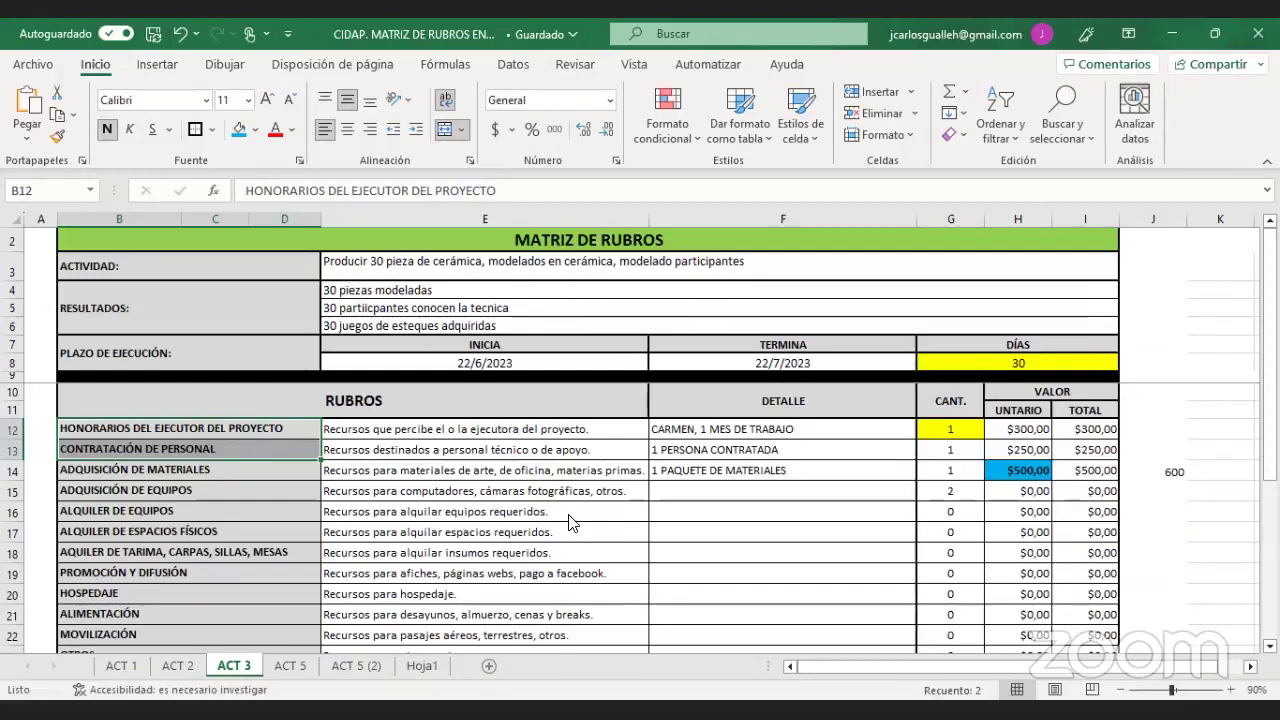
- Clear the stray 600 from cell J14 beside the ADQUISICIÓN DE MATERIALES row
scroll(977, 523, right, 4)
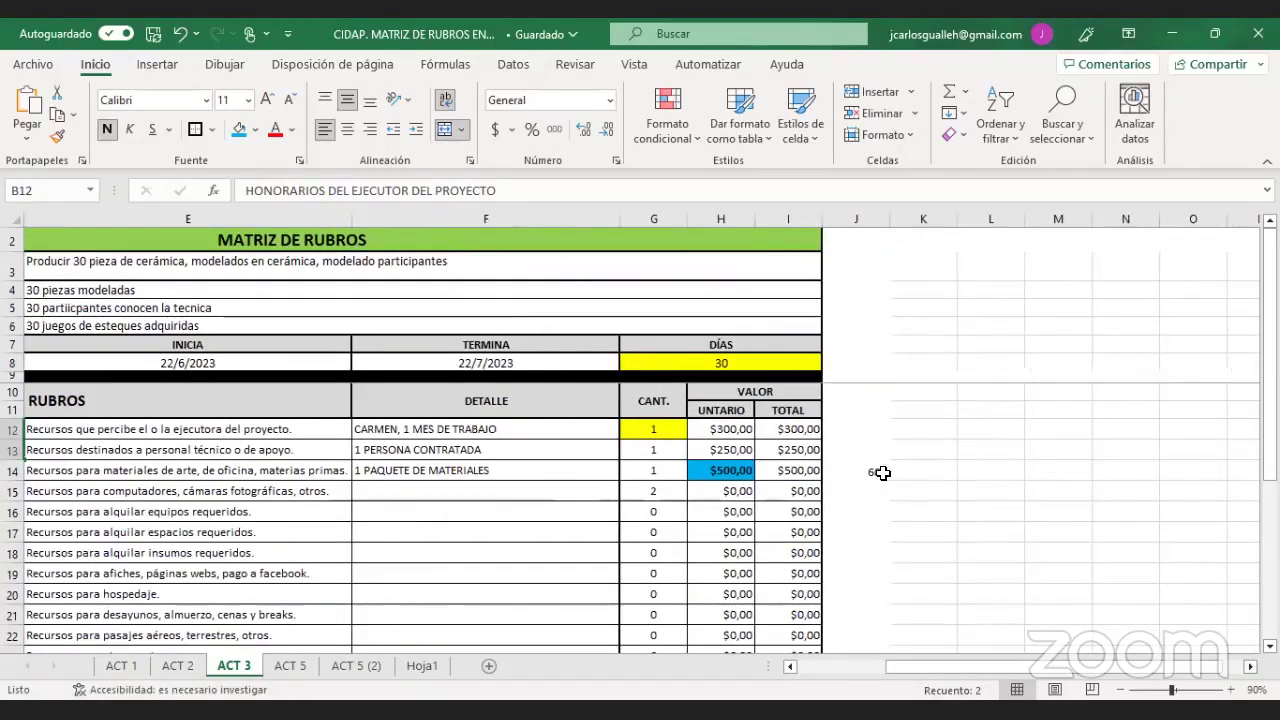
click(883, 472)
key(Delete)
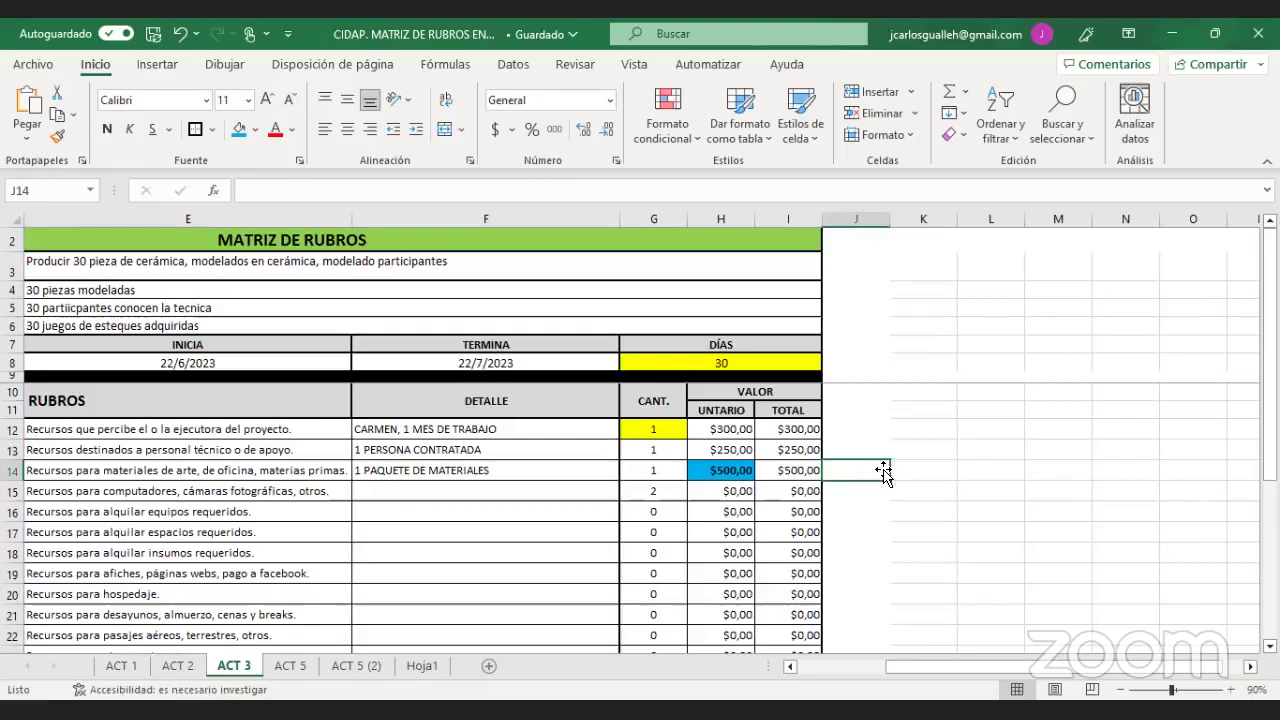
- Set up a proportion beside the matrix with 300 in K12, 100 in L12 and 35 in L13
click(943, 433)
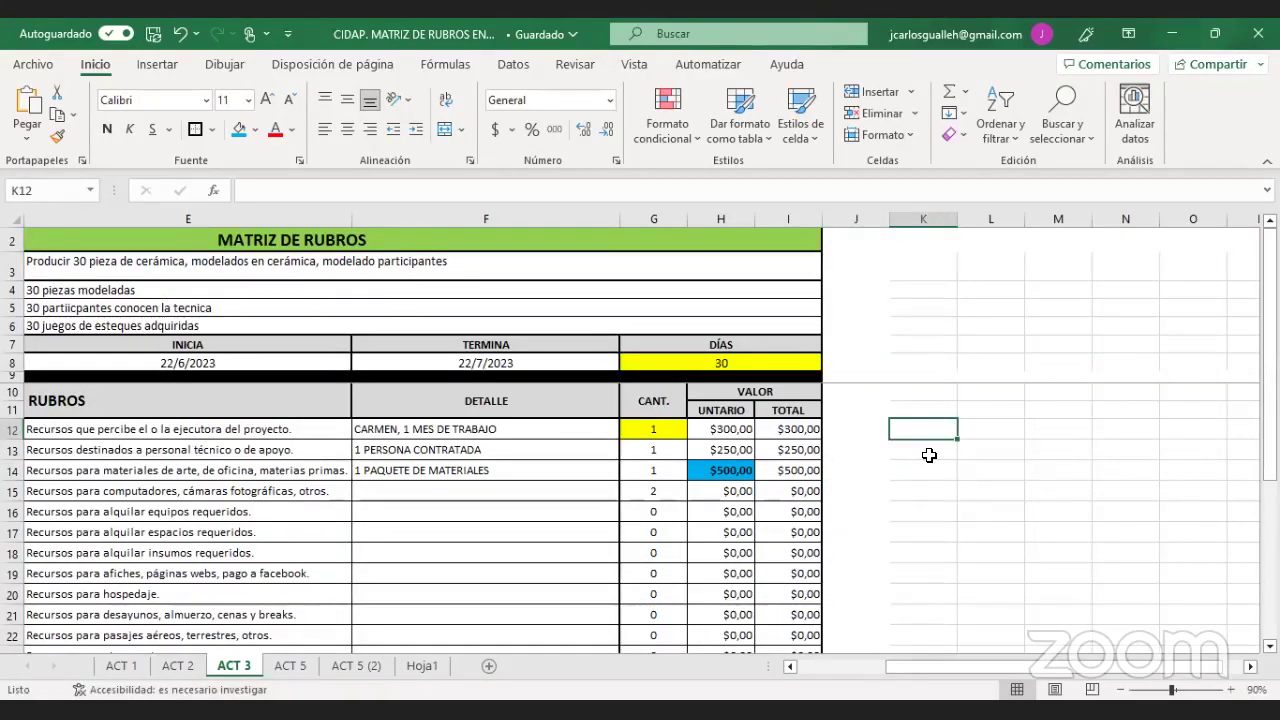
text(300)
key(Tab)
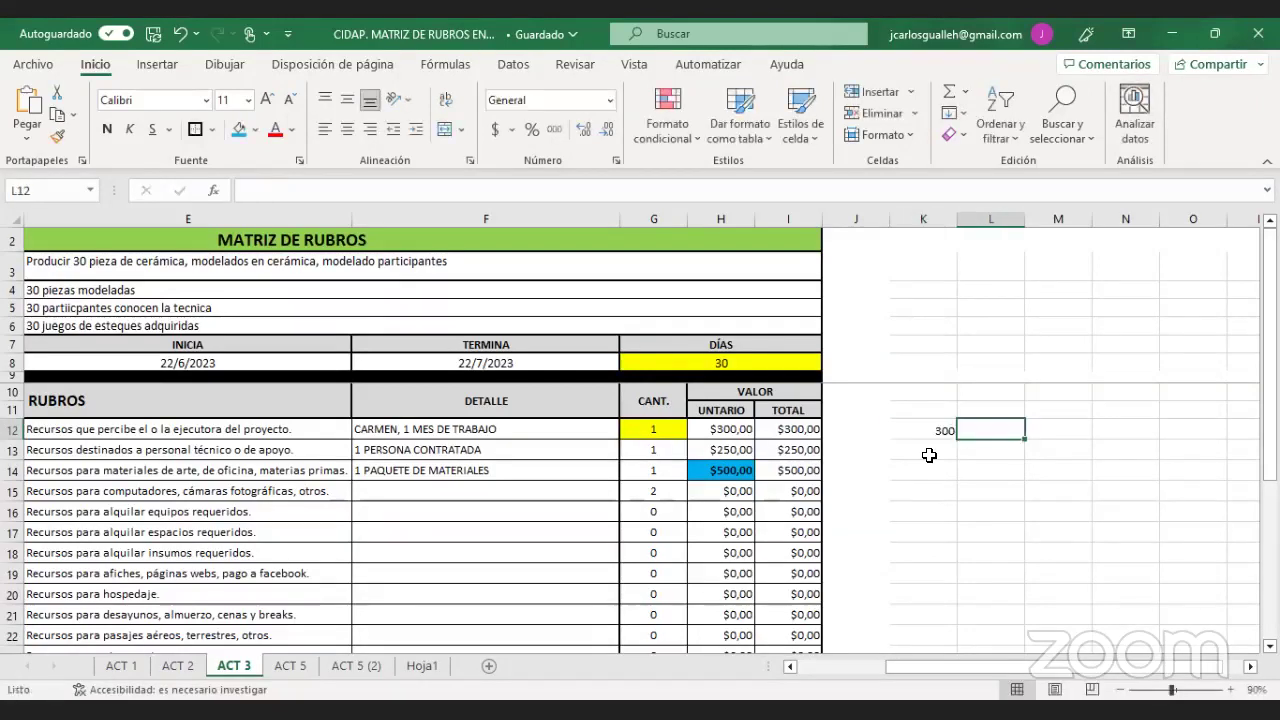
text(100)
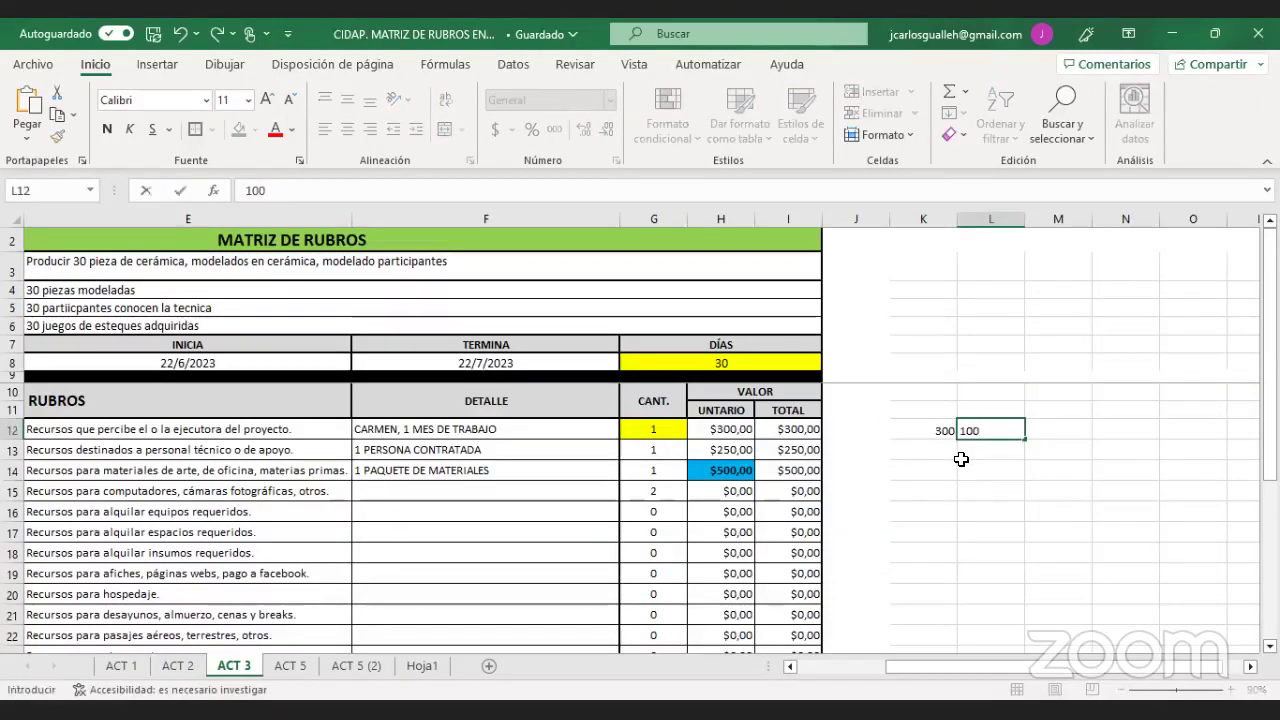
key(Escape)
click(740, 428)
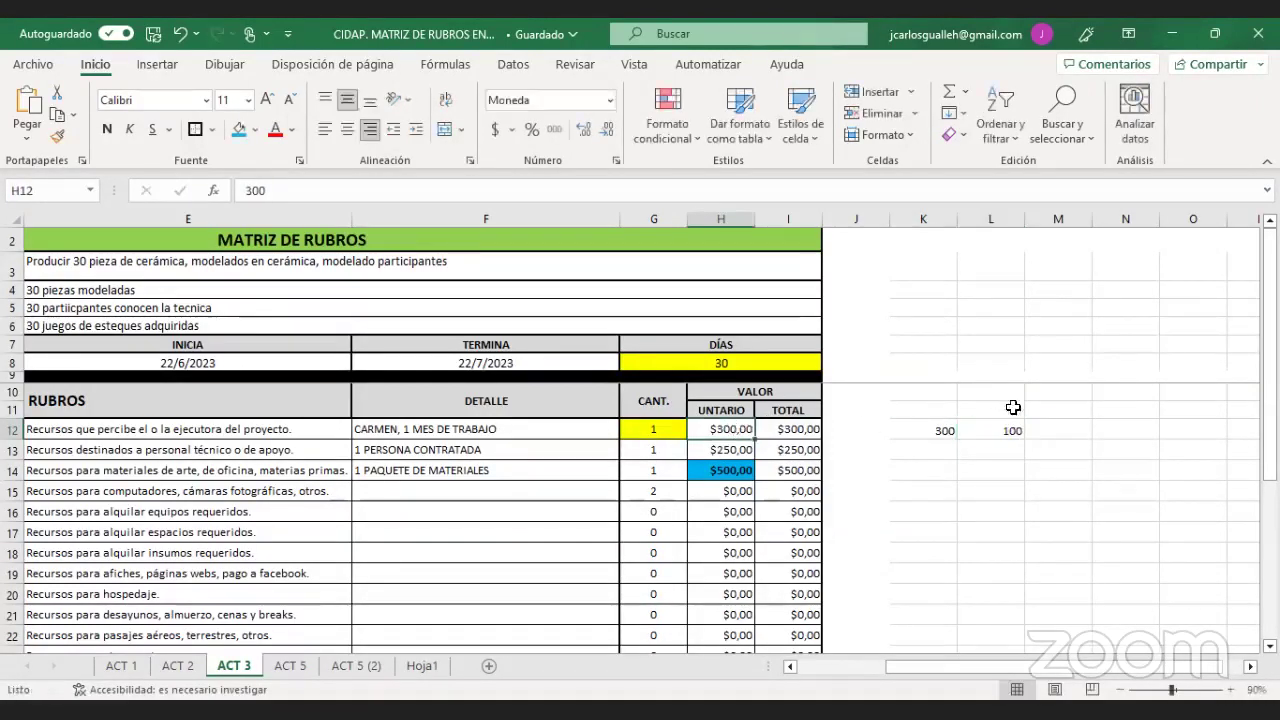
key(ctrl+z)
click(992, 447)
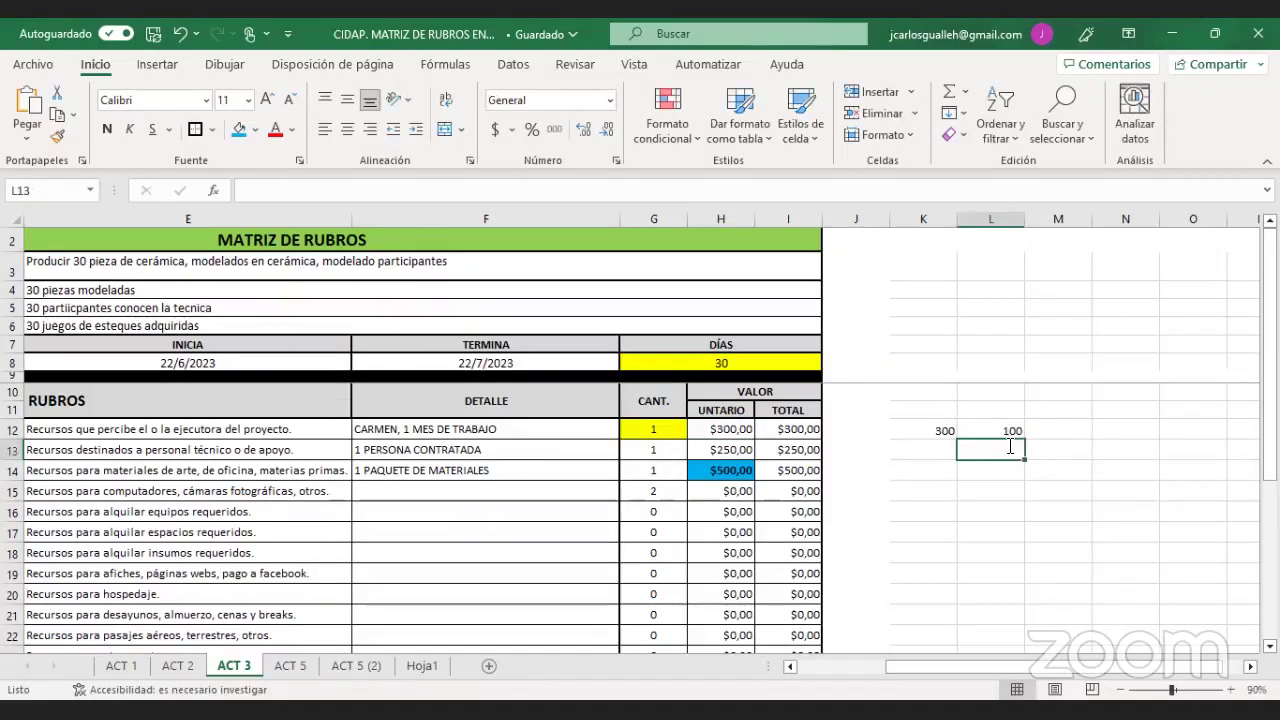
text(35)
- Calculate the proportional amount in K13 with the formula =K12*L13/L12
click(927, 449)
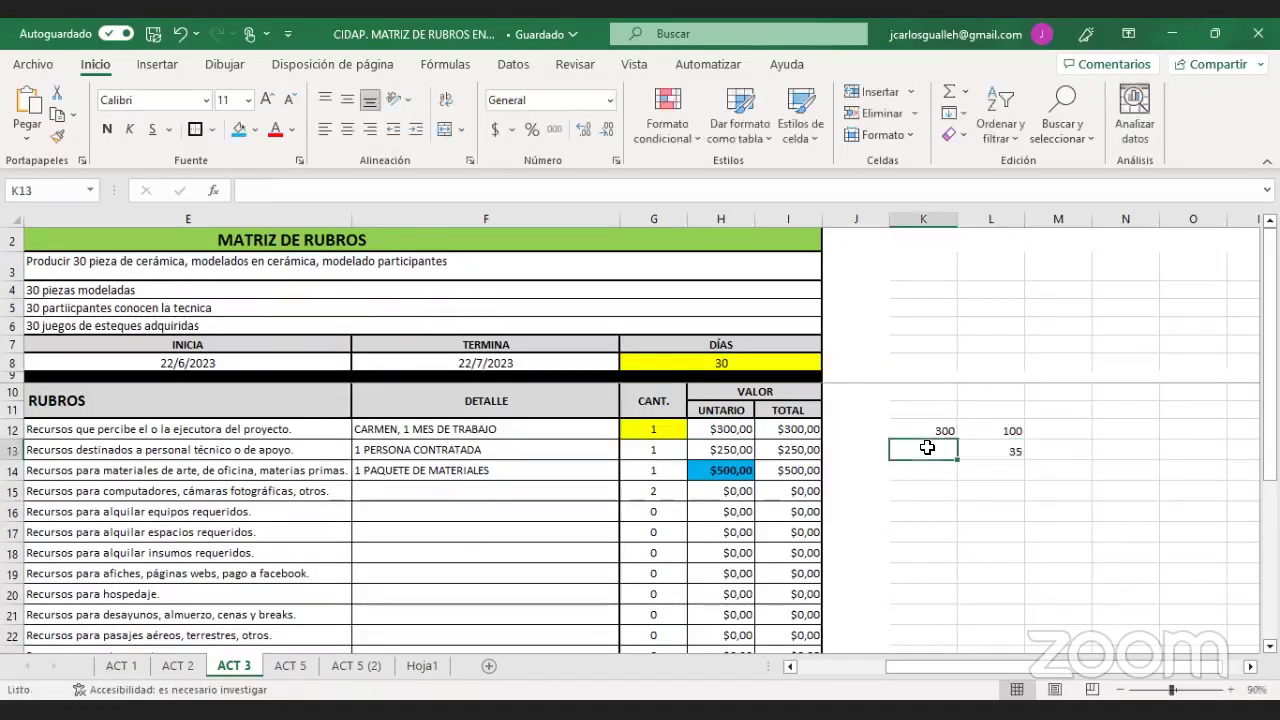
text(?)
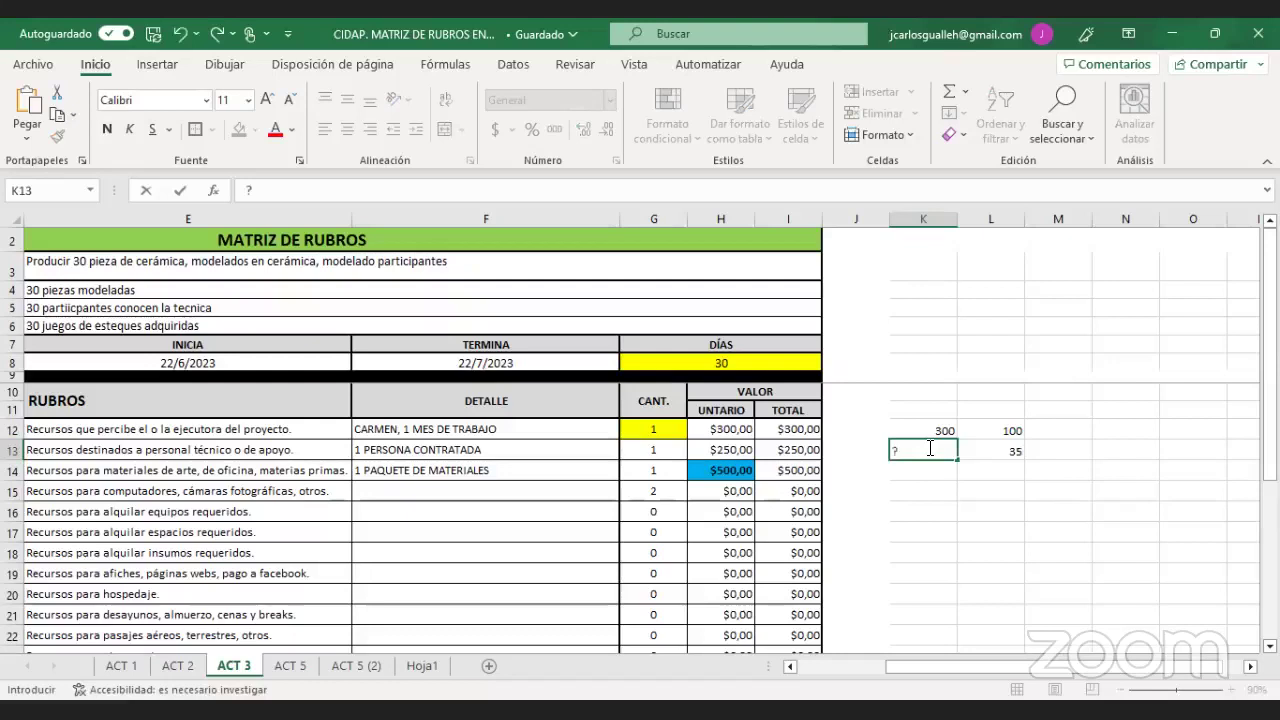
key(BackSpace)
text(=)
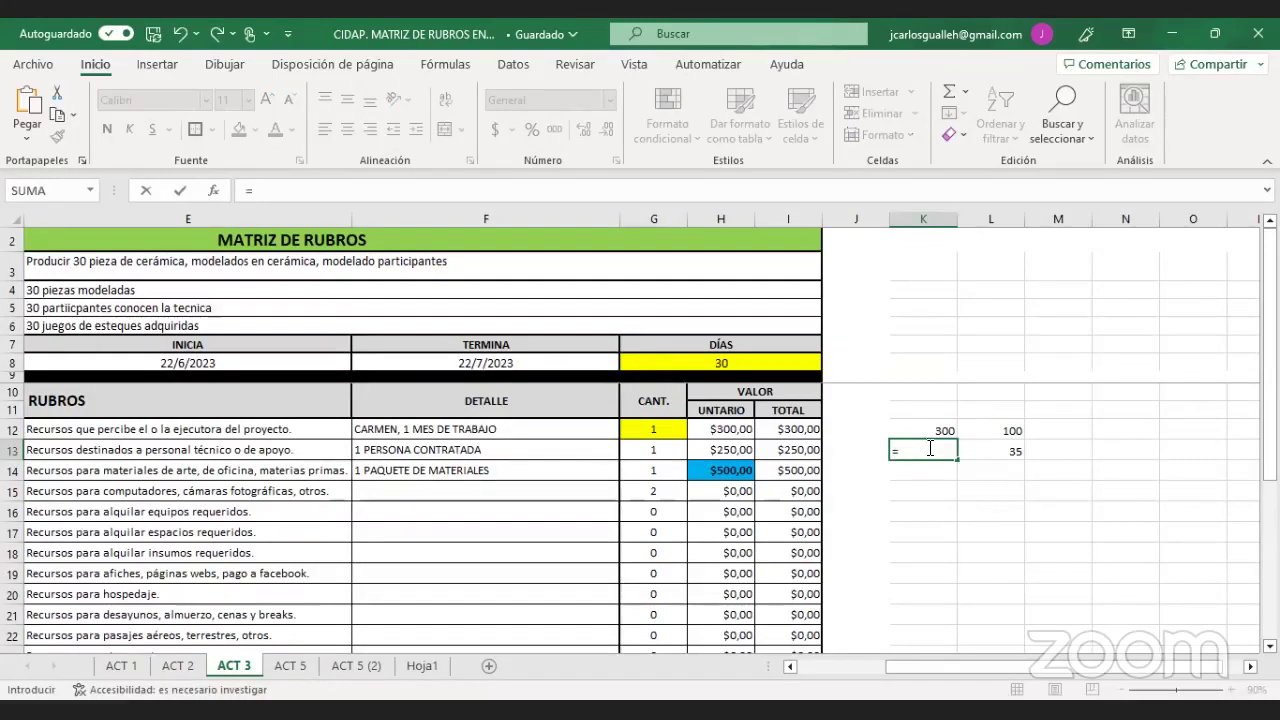
click(937, 431)
text(*)
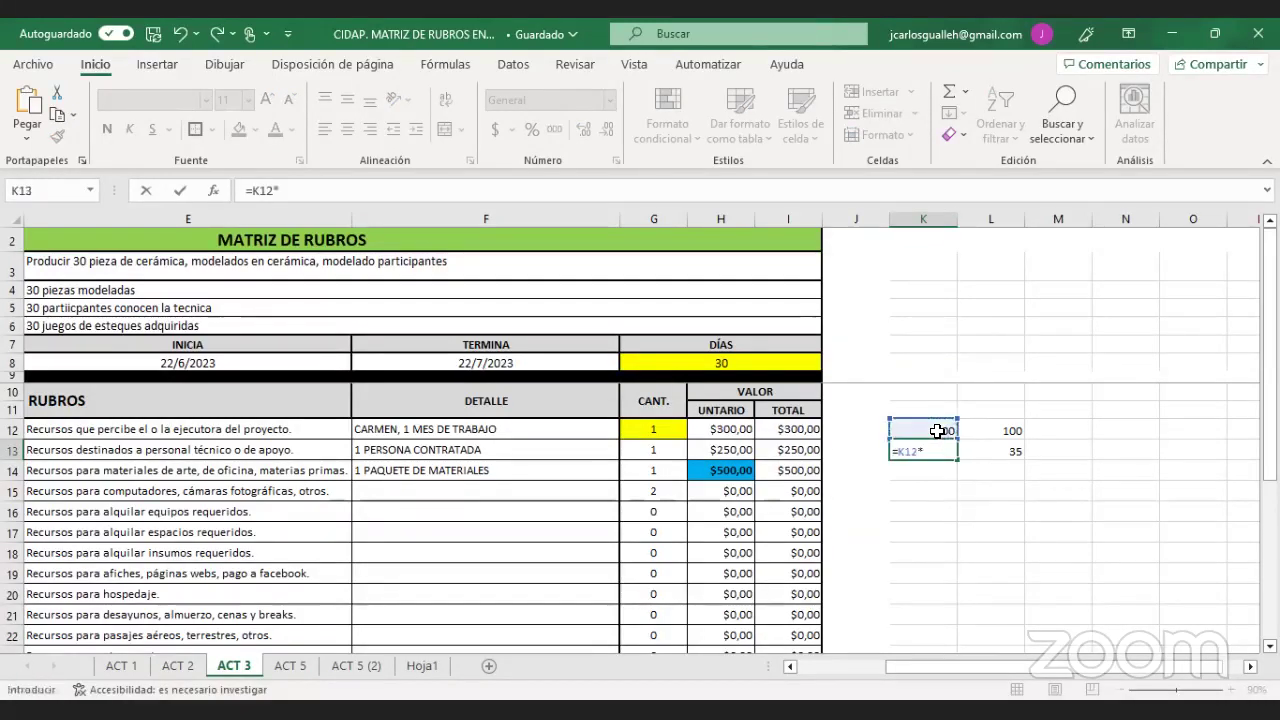
click(1001, 452)
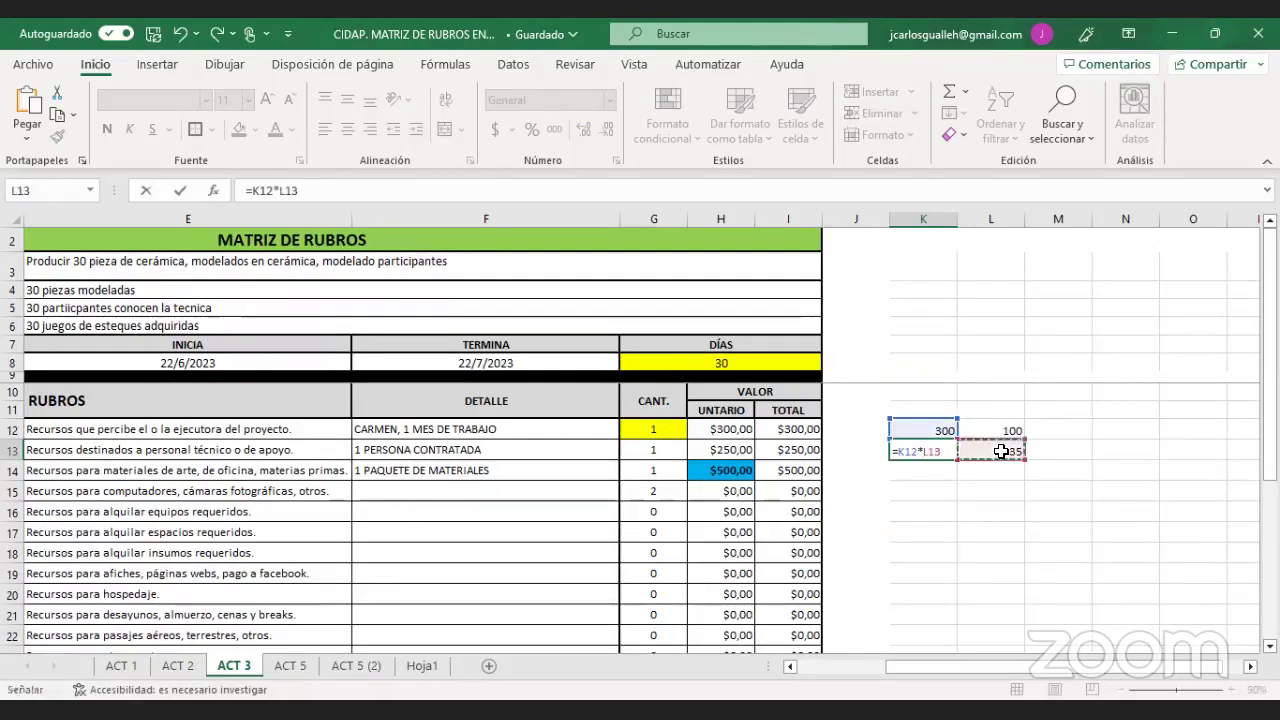
text(/)
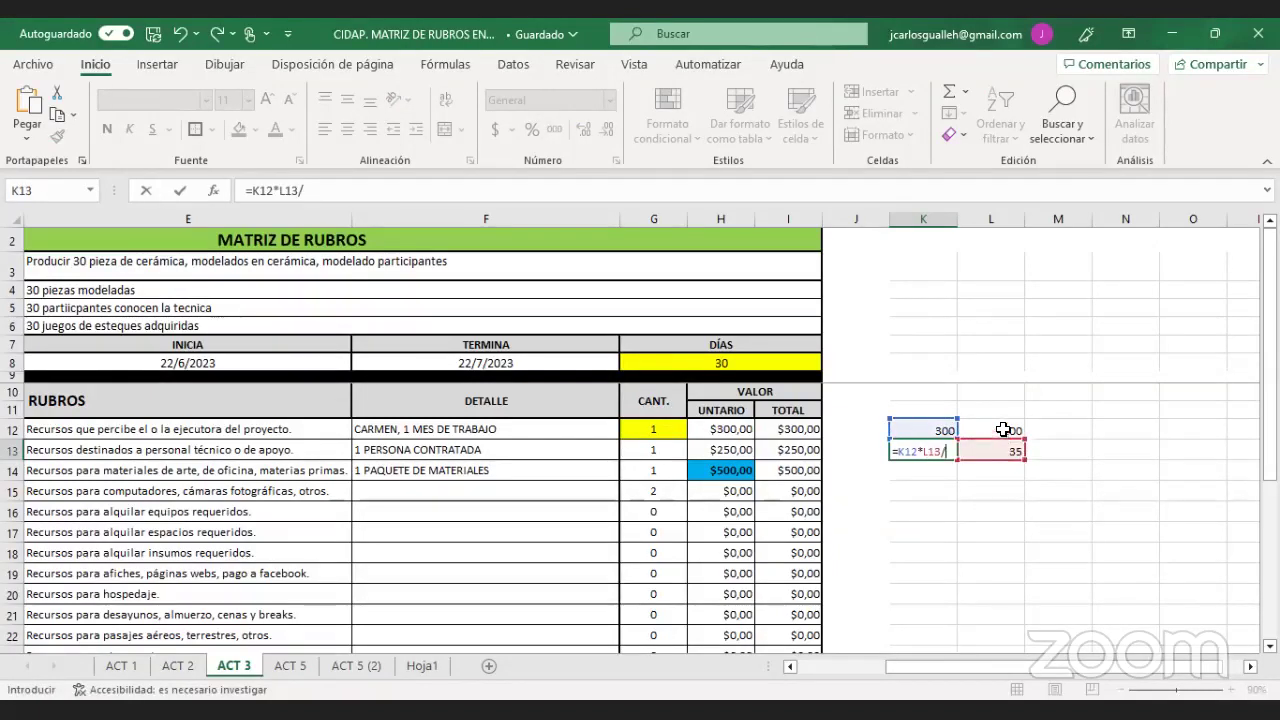
click(1003, 432)
key(Return)
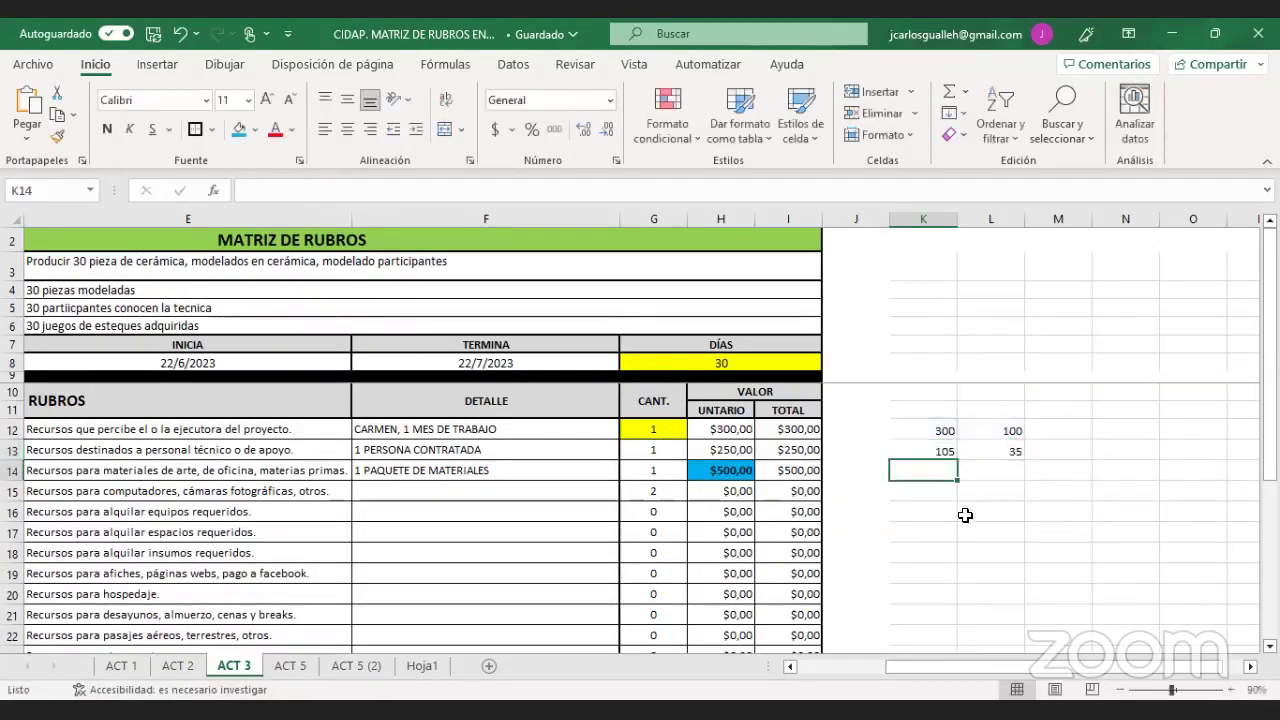
- Fill K13, the calculated proportional amount, with standard yellow
click(934, 447)
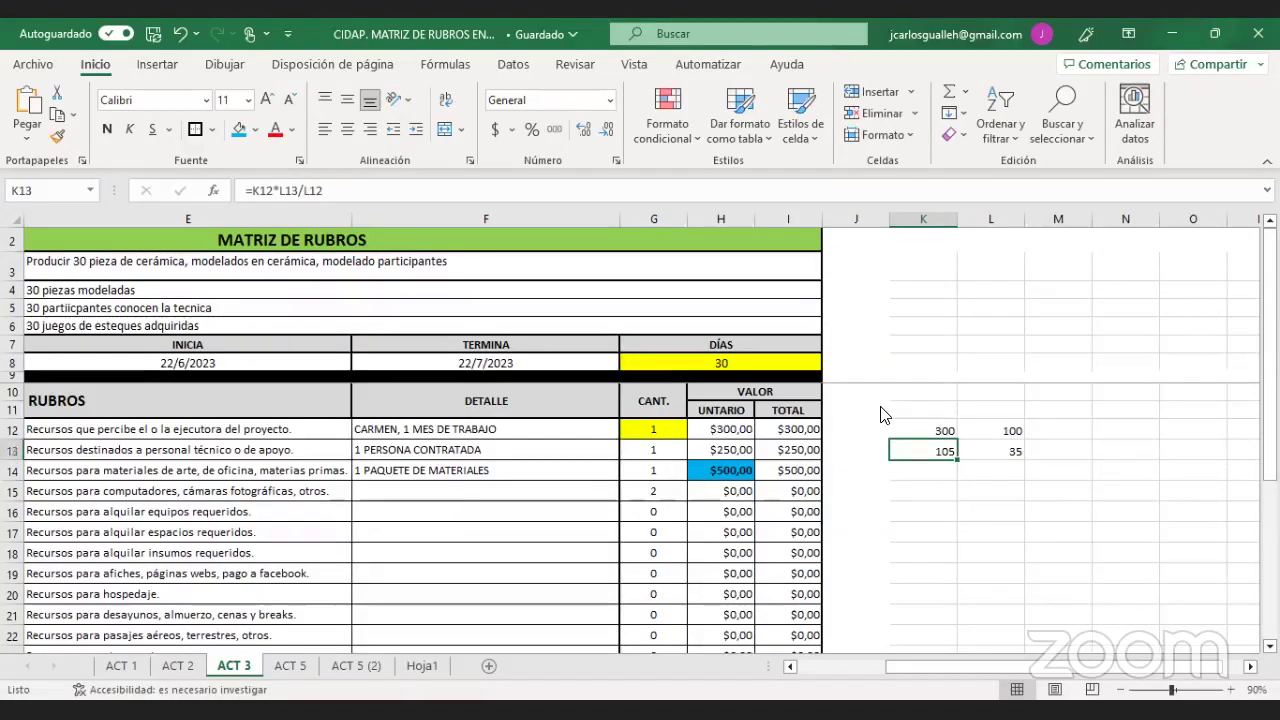
click(256, 130)
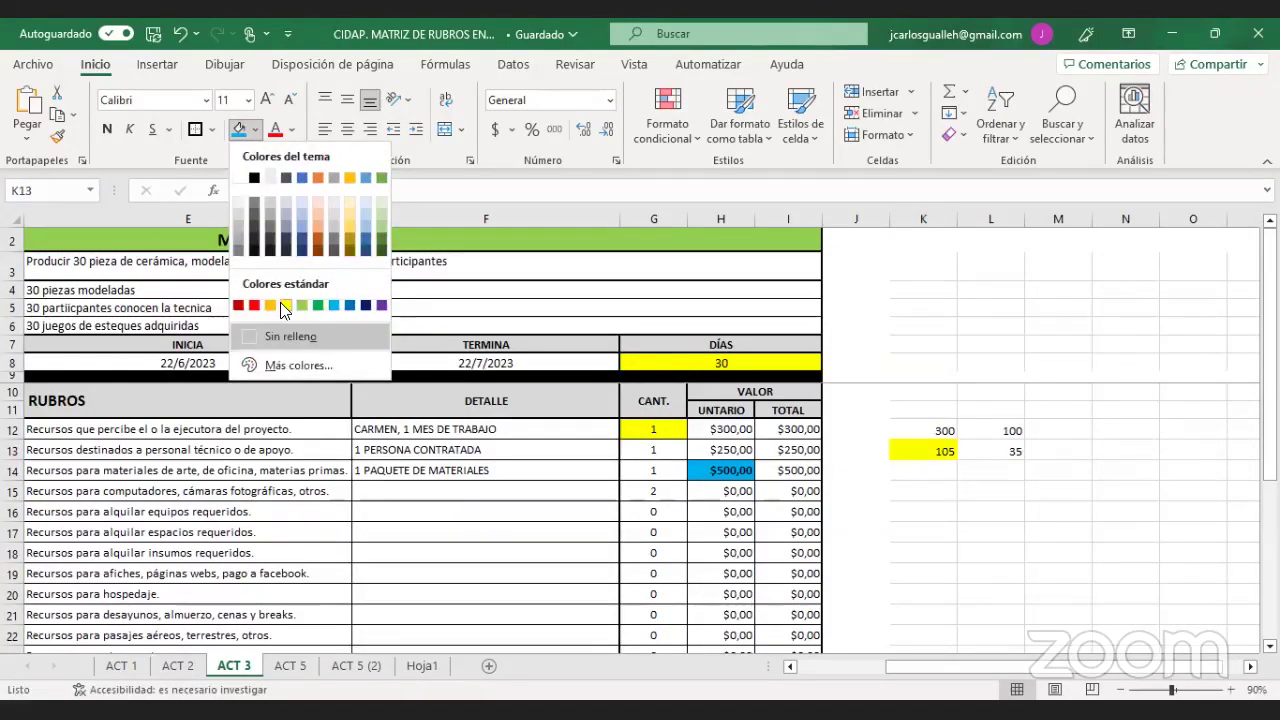
click(938, 505)
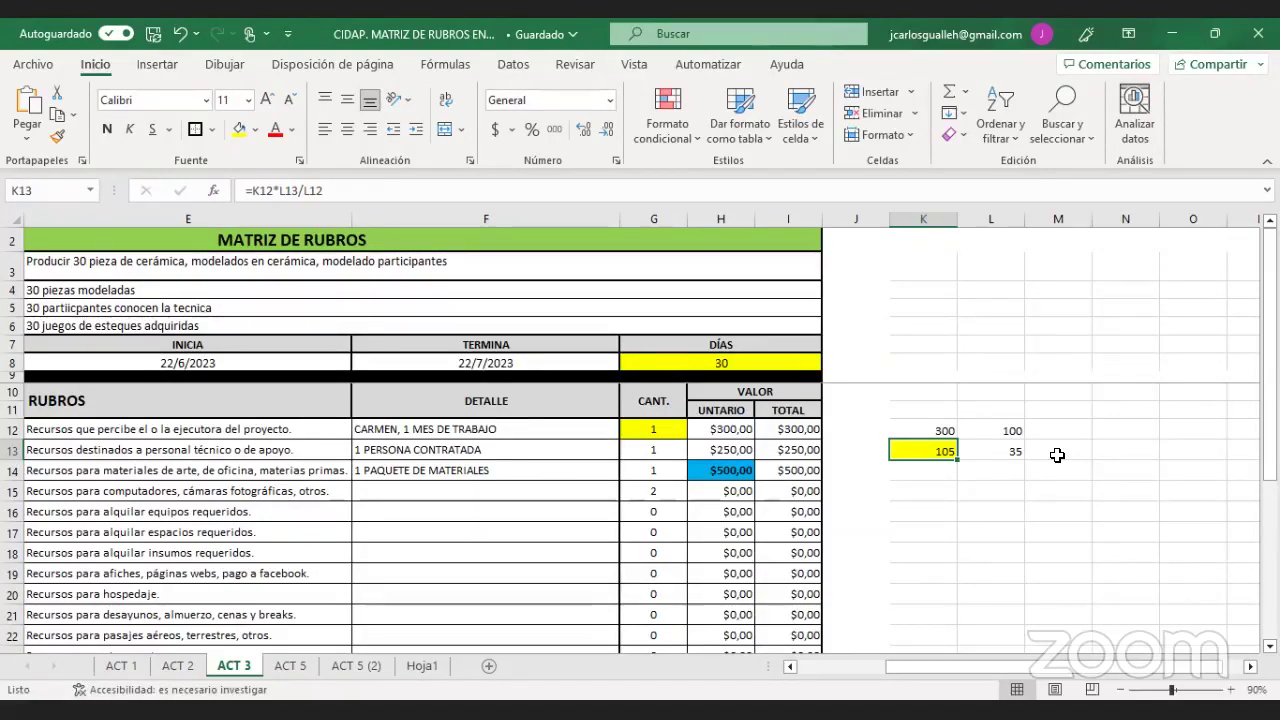
- Change the percentage in L13 to 75
click(1003, 451)
text(75)
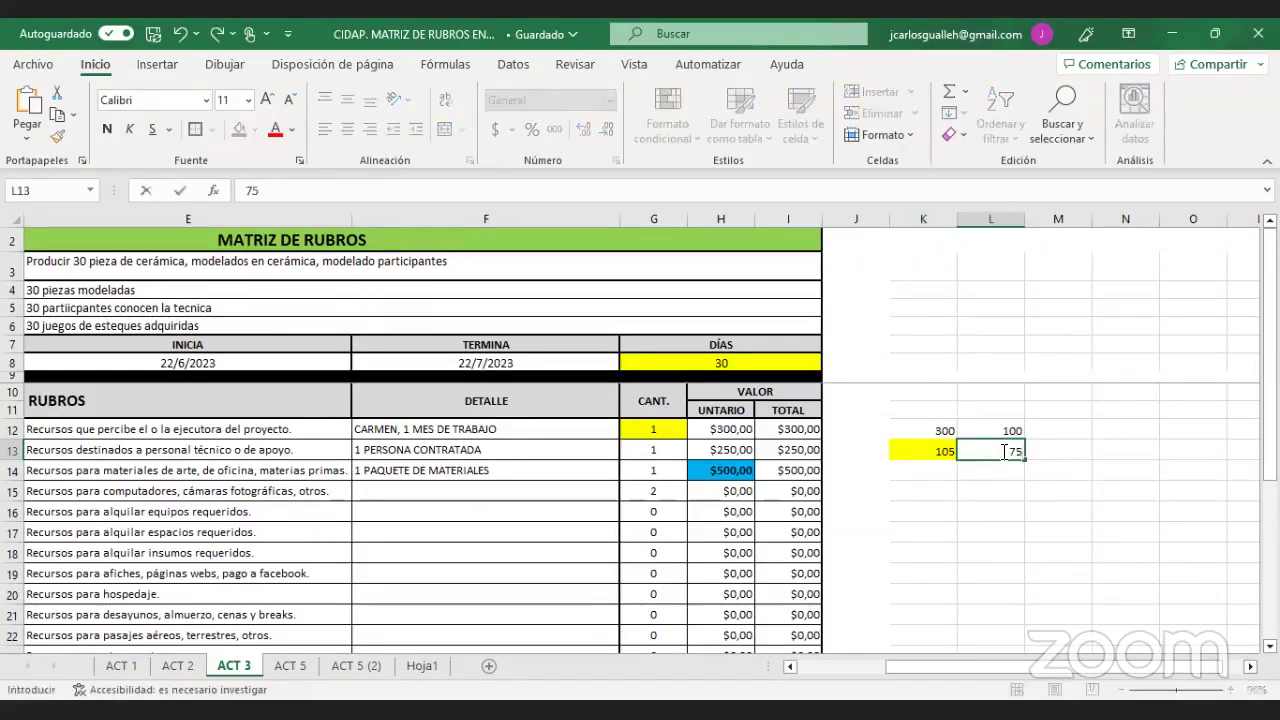
click(951, 511)
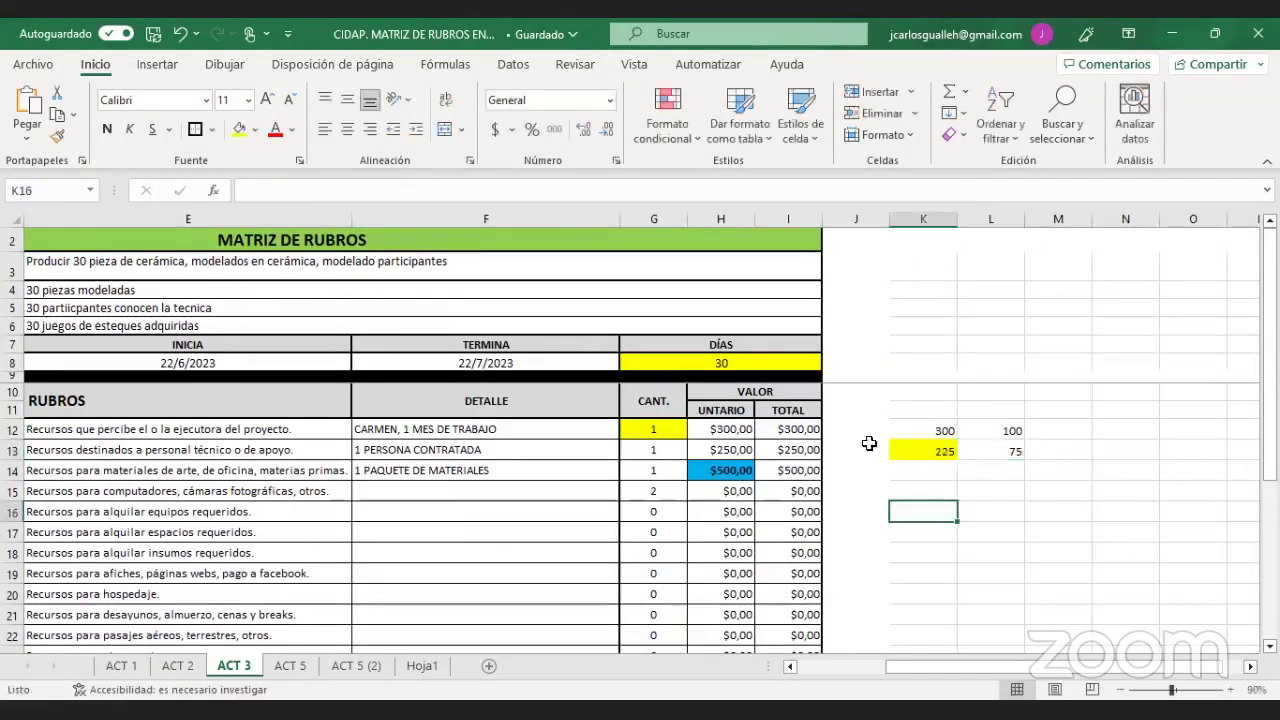
- Compare the executor's fee total in I12 with the proportional calculation beside the matrix, viewing both sides of the sheet
click(783, 432)
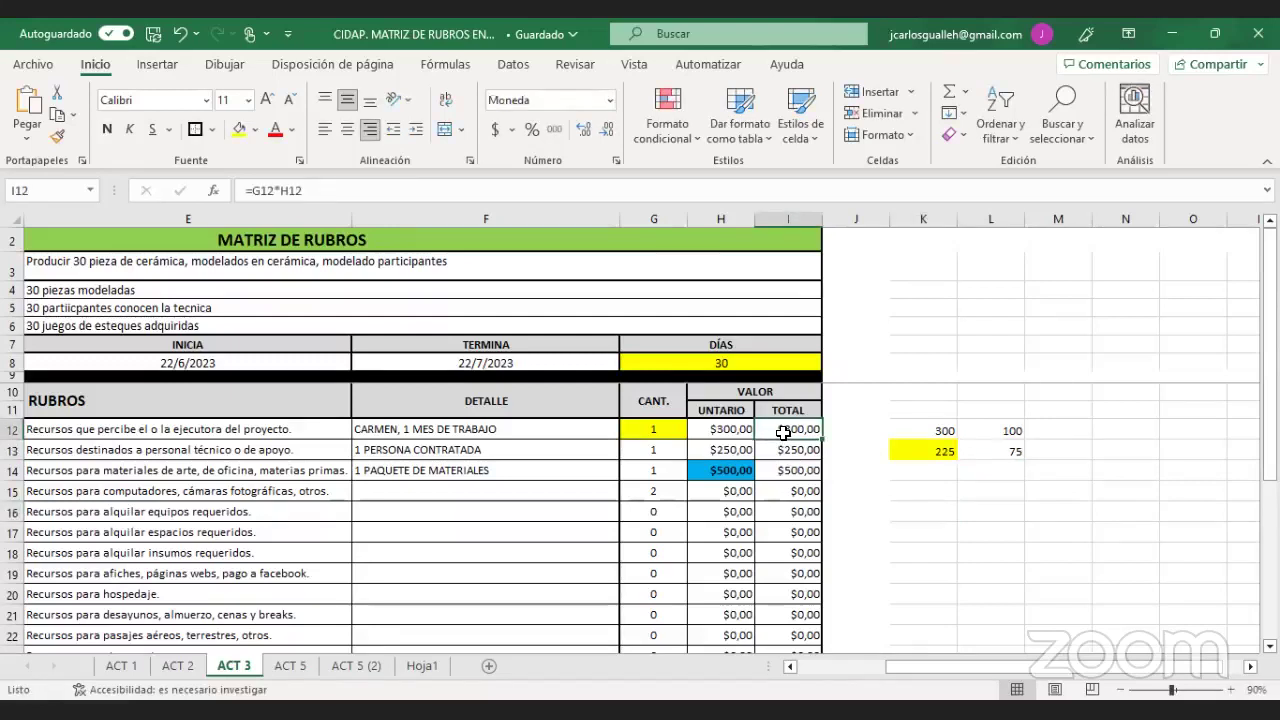
click(929, 497)
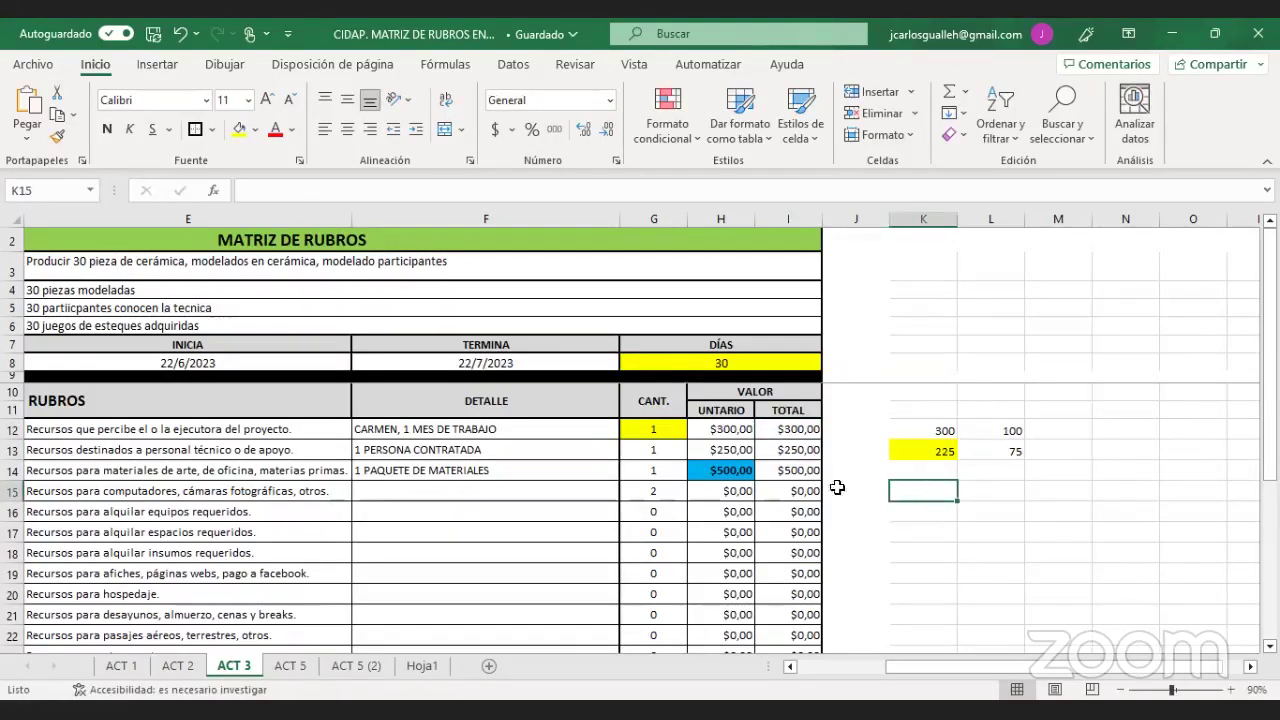
click(585, 503)
key(Left)
key(Left)
key(Left)
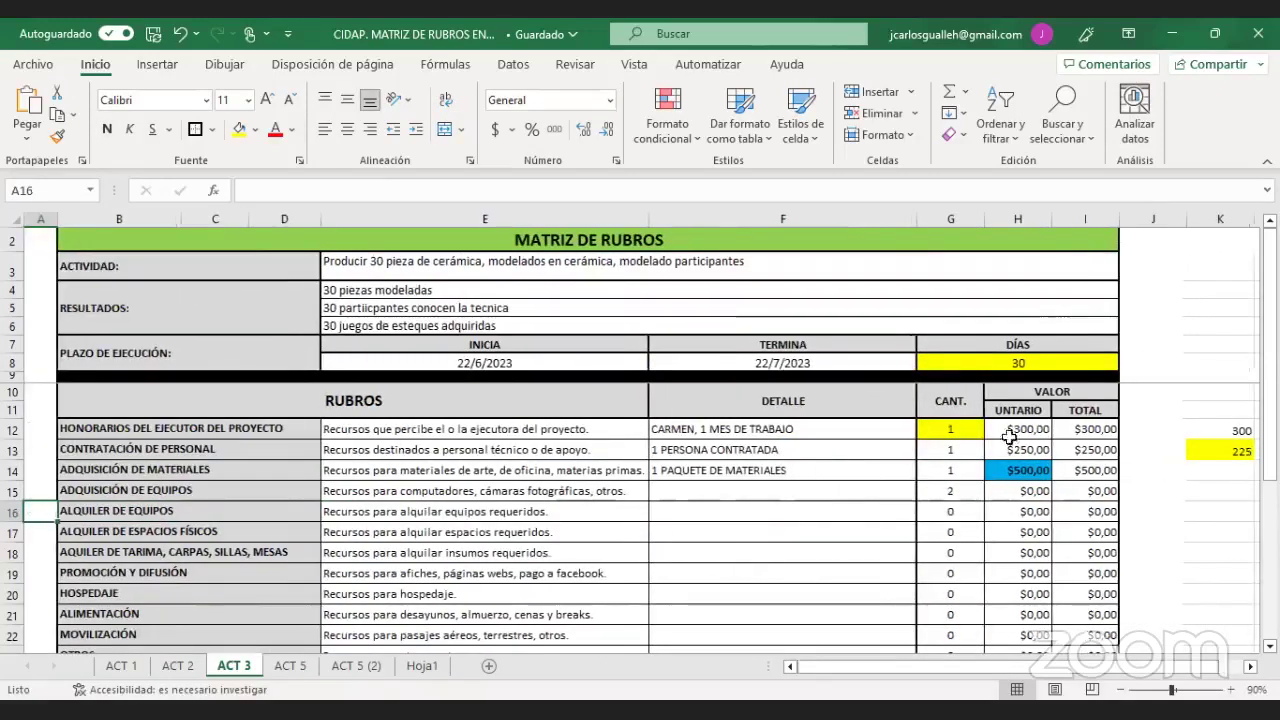
click(1153, 450)
key(Right)
key(Right)
key(Right)
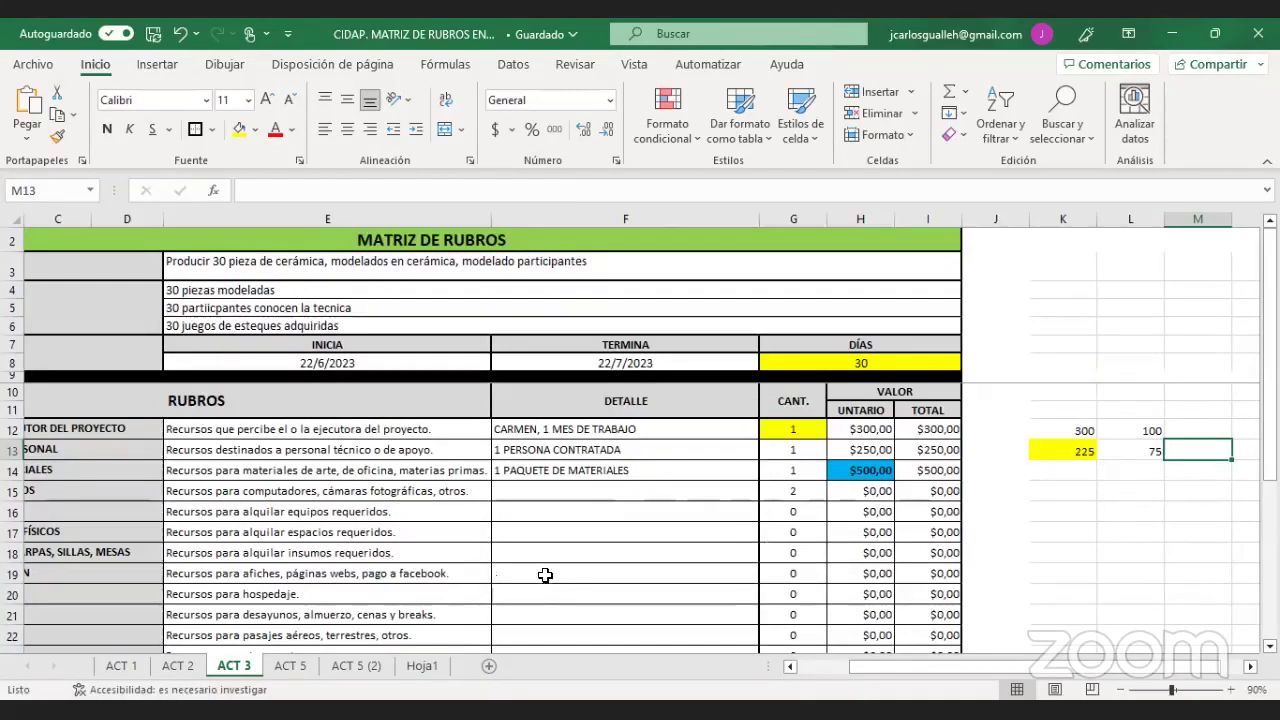
click(714, 557)
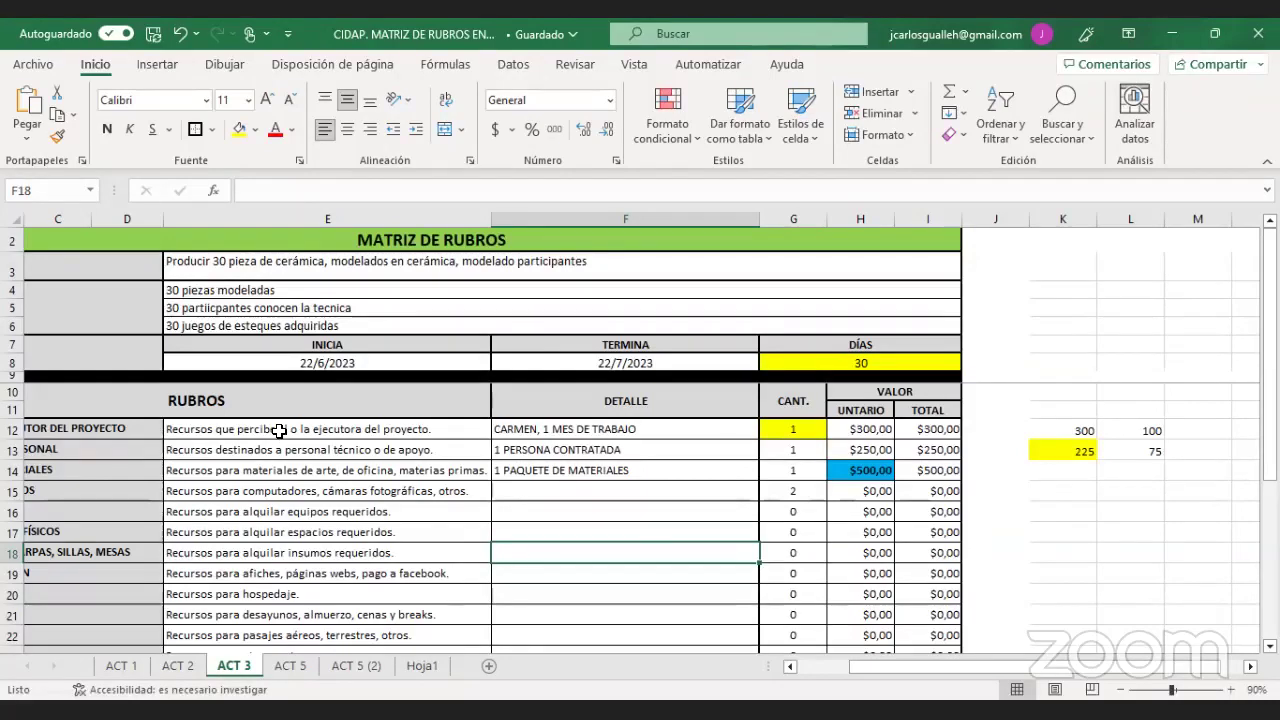
key(Left)
key(Left)
key(Left)
key(Left)
key(Left)
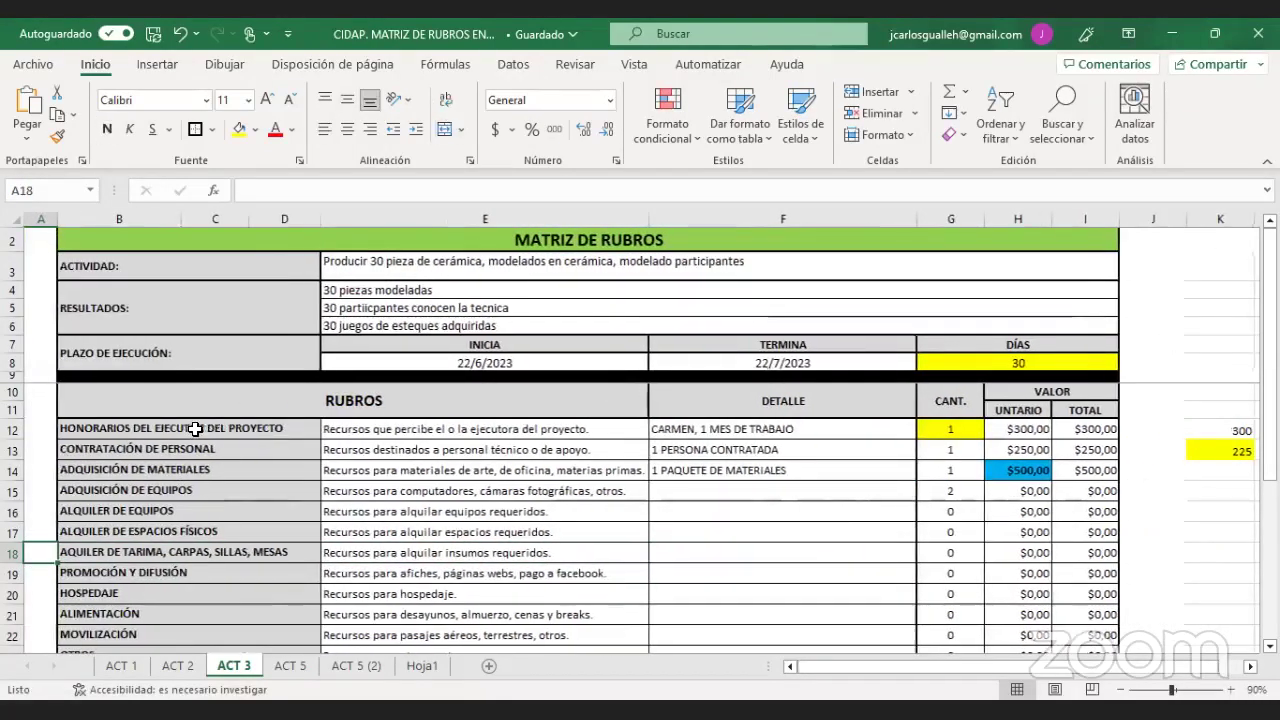
- Review the DETALLE entries from the fee and contracted personnel rows down past TOTAL and back up to the execution dates
click(193, 428)
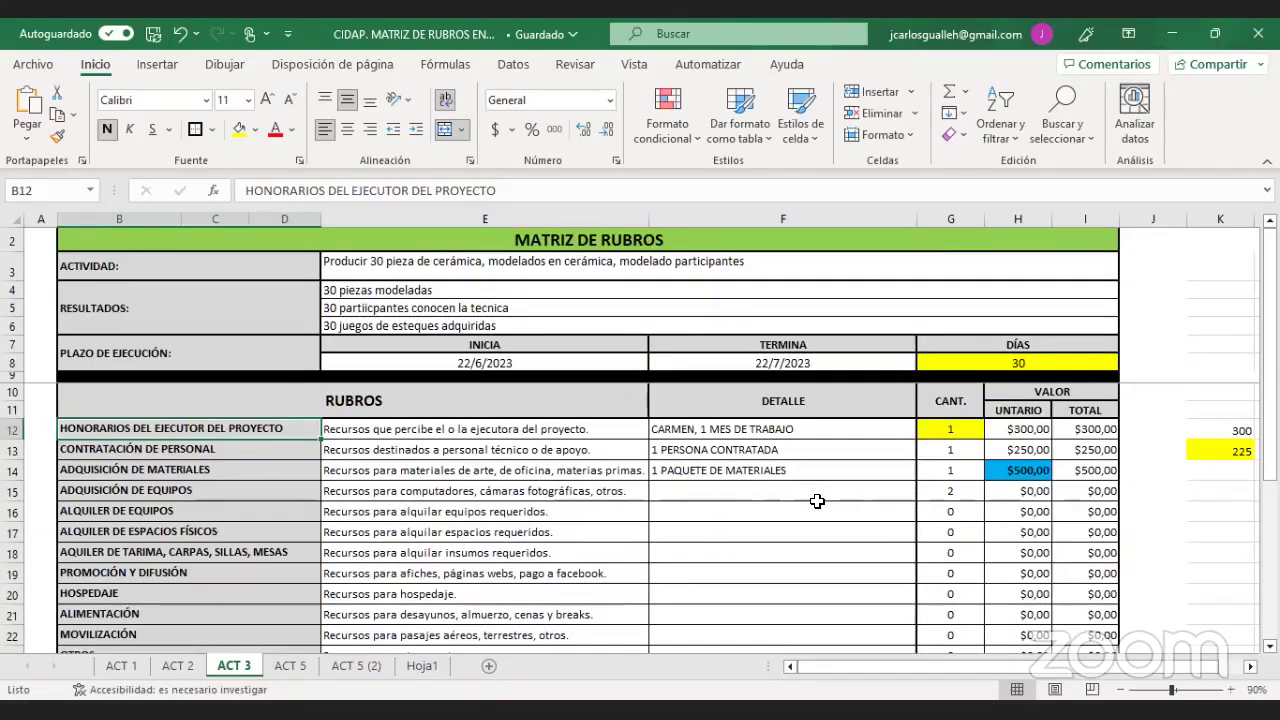
click(815, 449)
right_click(815, 449)
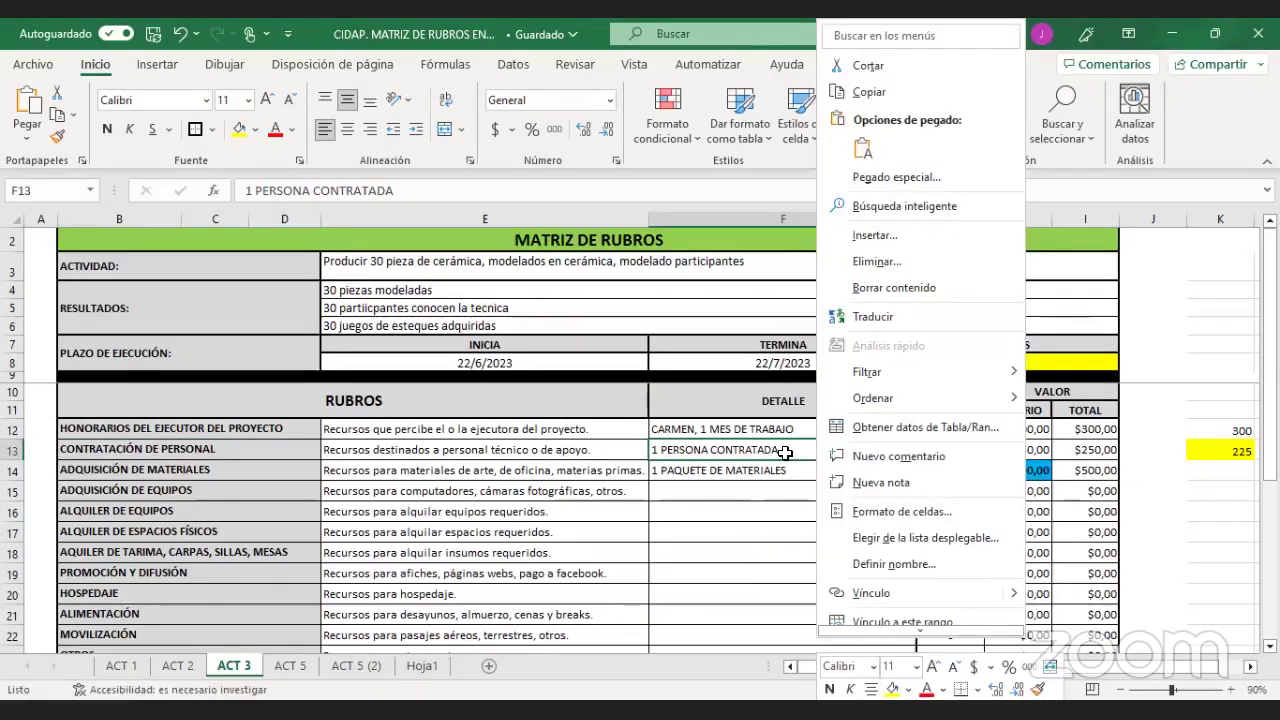
click(787, 452)
key(Down)
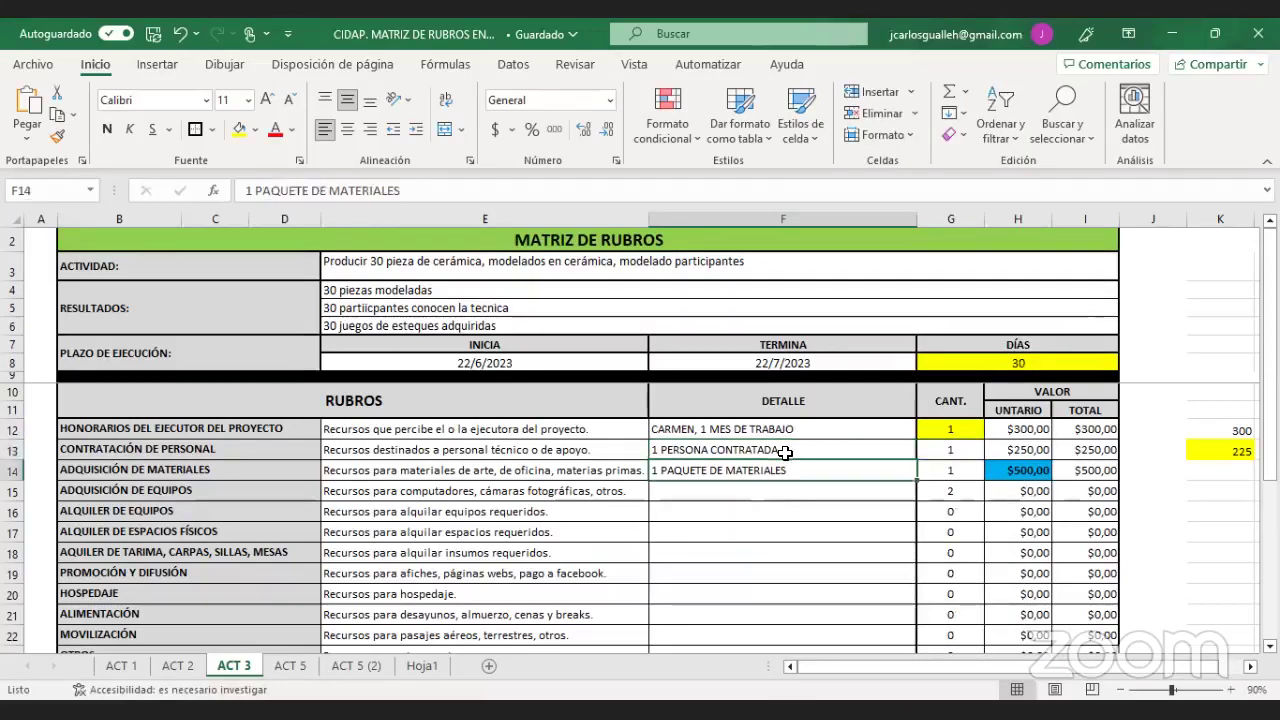
key(Down)
key(Down)
key(Down)
key(Down)
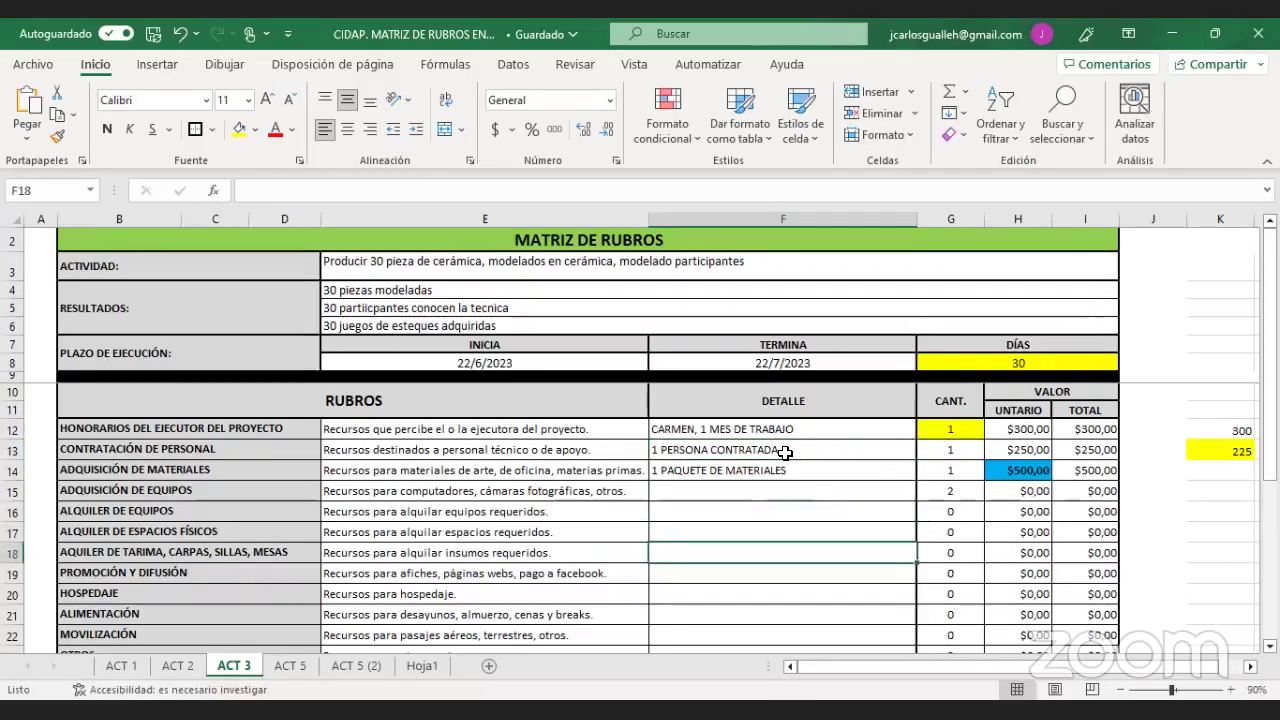
key(Down)
key(Down)
key(Down)
key(Down)
key(Down)
key(Down)
key(Down)
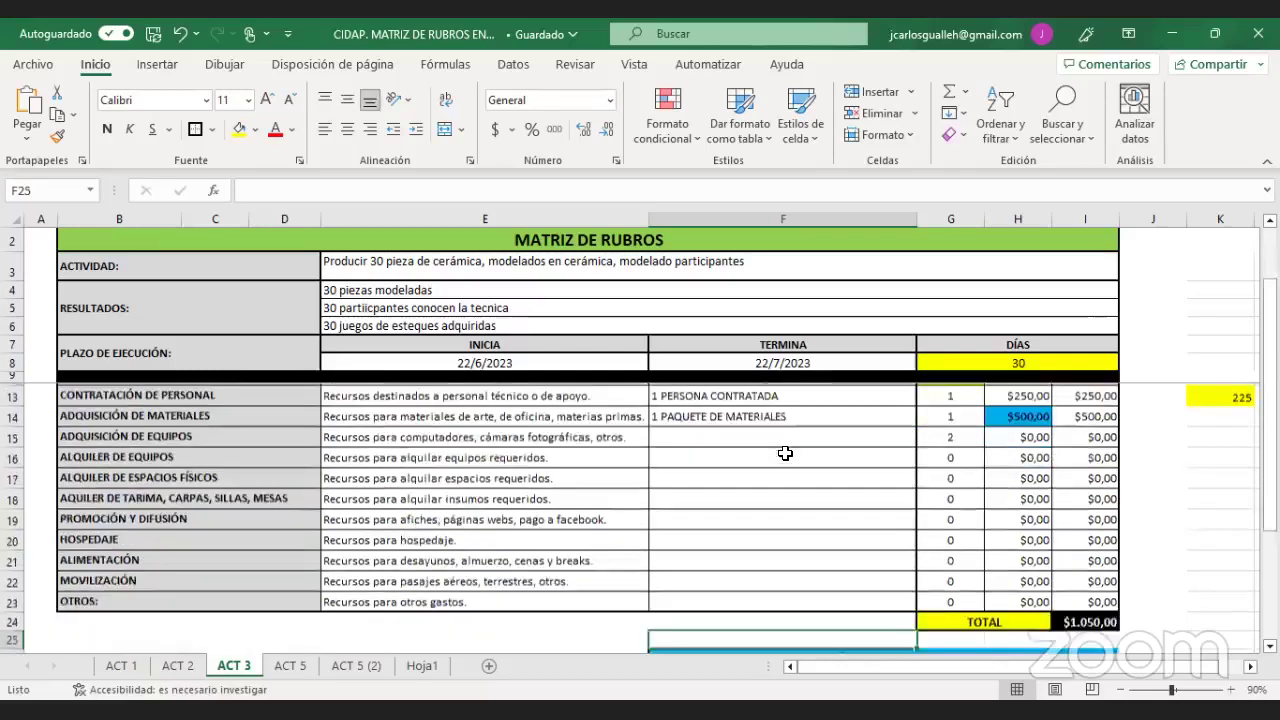
key(Up)
key(Up)
key(Up)
key(Up)
key(Up)
key(Up)
key(Up)
key(Up)
key(Up)
key(Up)
key(Up)
key(Up)
key(Up)
key(Up)
key(Up)
key(Up)
key(Up)
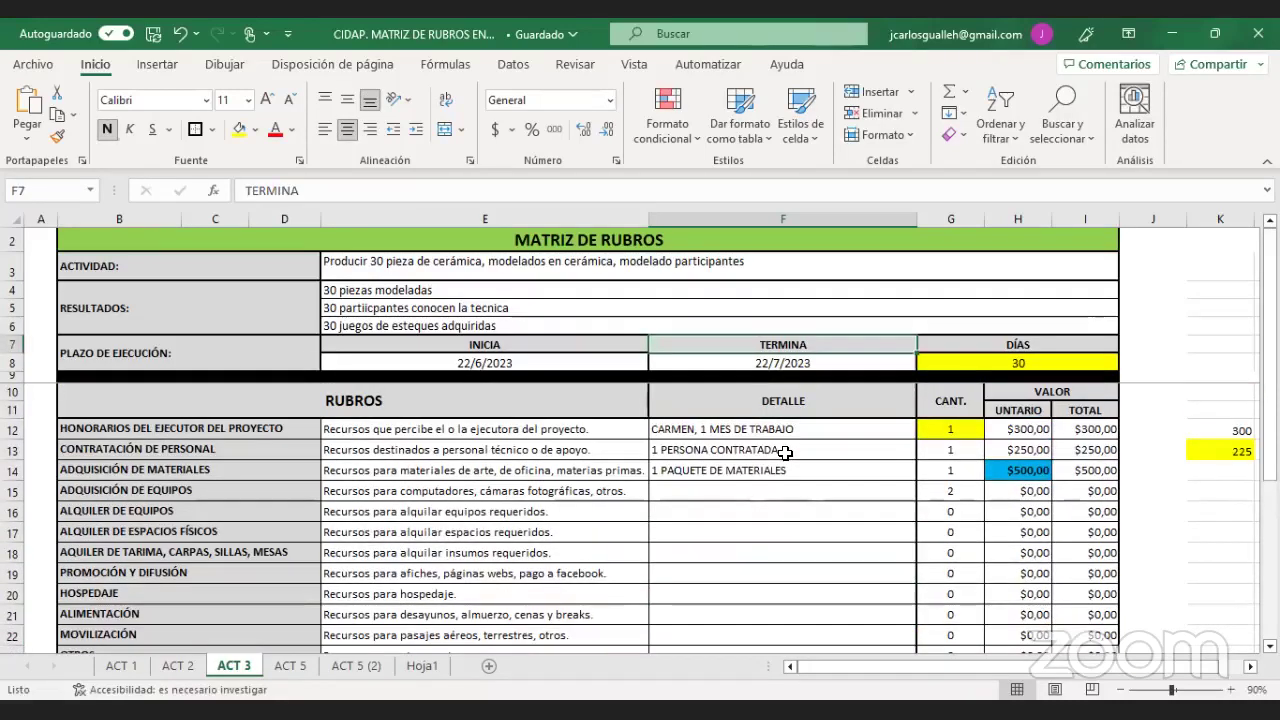